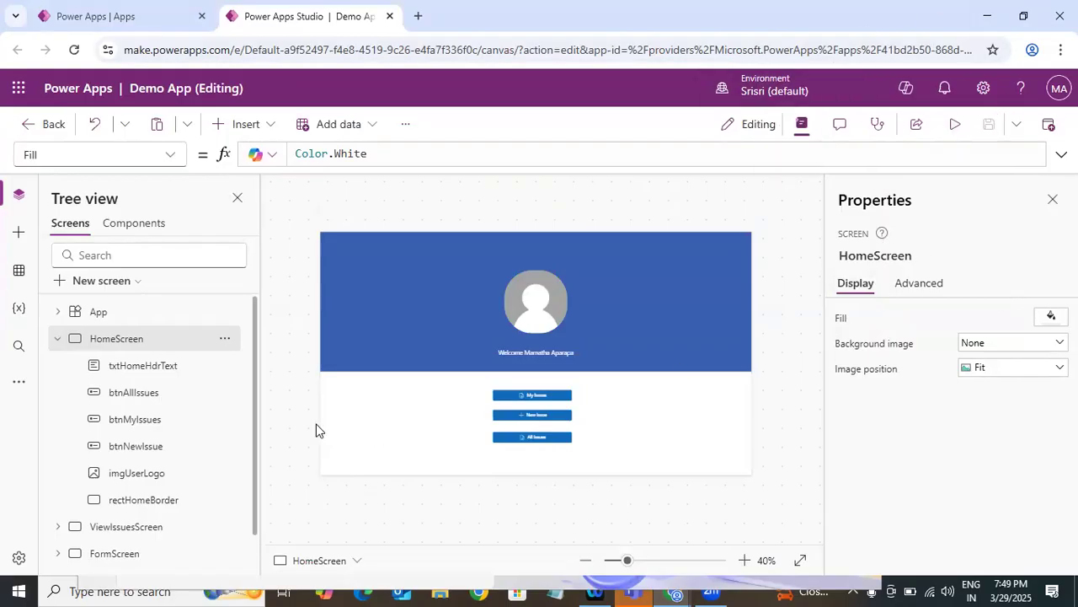
Collapse HomeScreen in the tree, run Demo App from the apps list and allow its data connection permissions.
{"action": "left_click", "coordinate": [58, 339]}
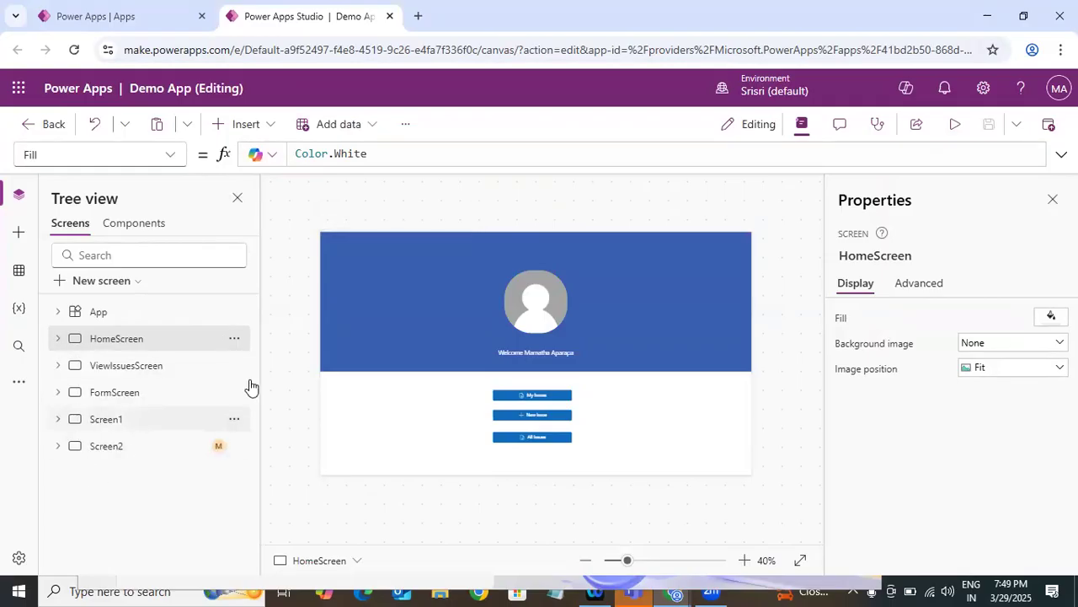
{"action": "left_click", "coordinate": [182, 16]}
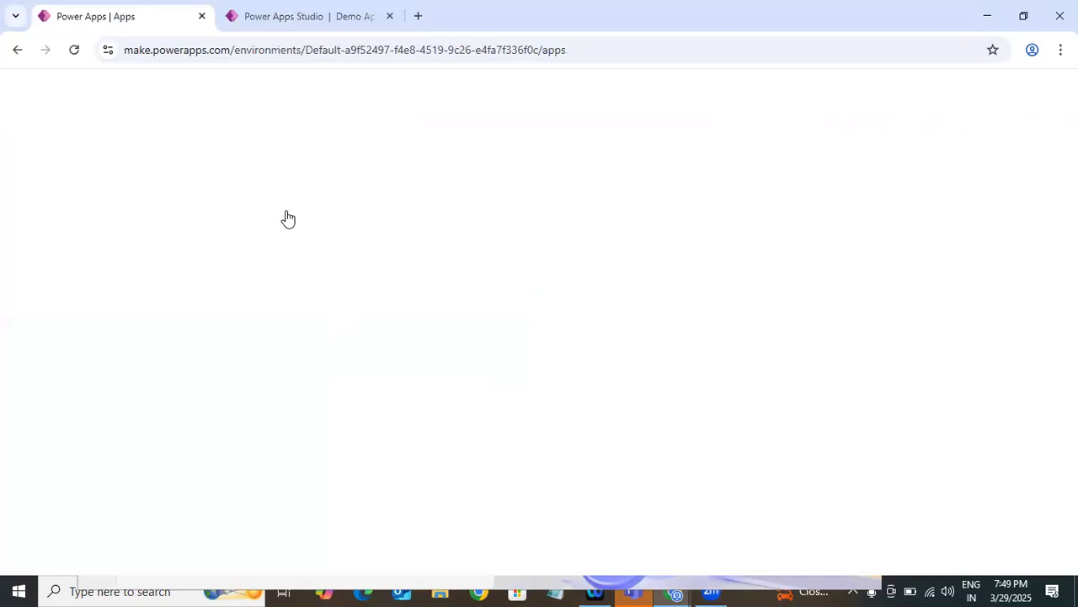
{"action": "scroll", "coordinate": [1032, 383], "scroll_direction": "down", "scroll_amount": 2}
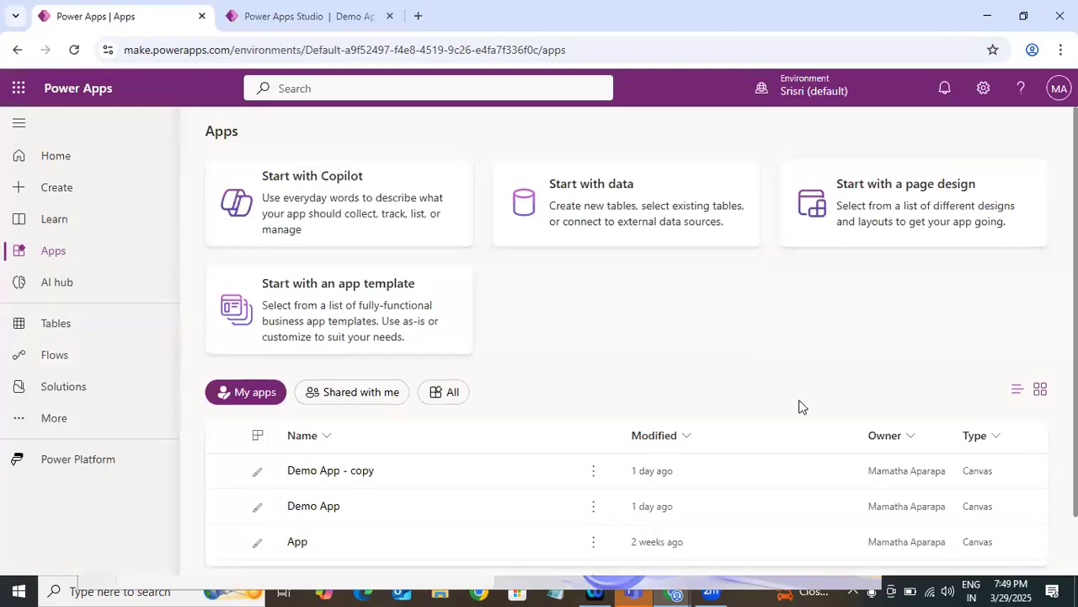
{"action": "left_click", "coordinate": [594, 478]}
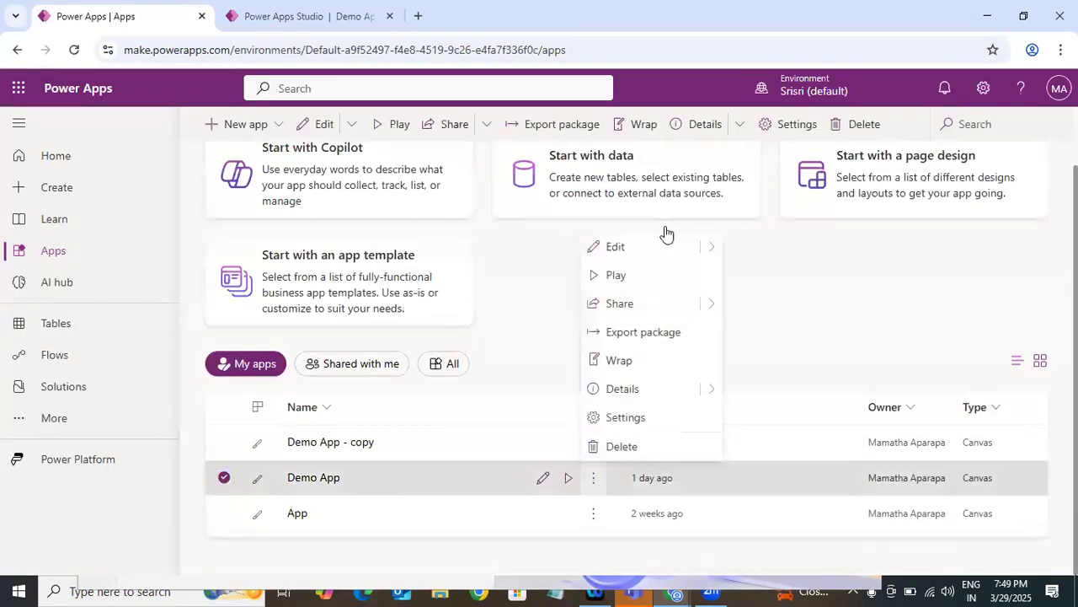
{"action": "left_click", "coordinate": [624, 277]}
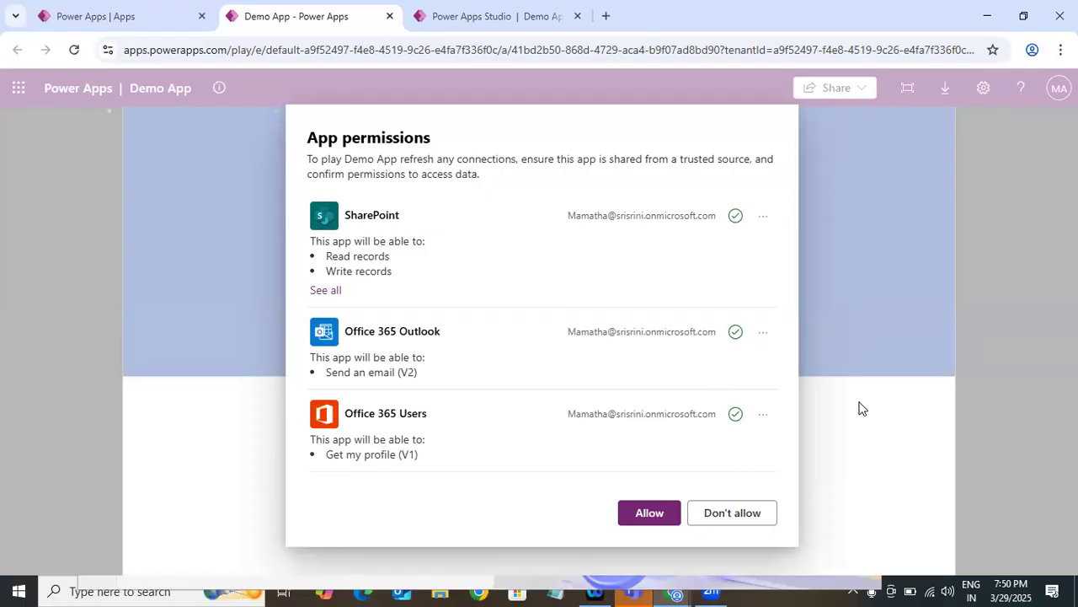
{"action": "left_click", "coordinate": [649, 513]}
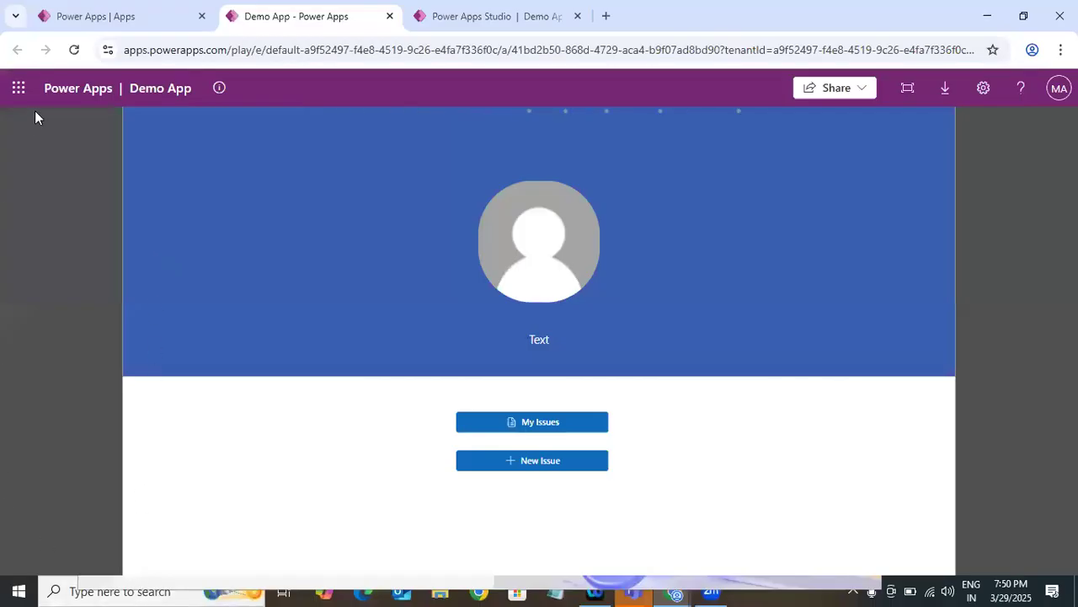
Return to Demo App in the studio and open its Display settings to review orientation, size and Scale to fit.
{"action": "left_click", "coordinate": [502, 12]}
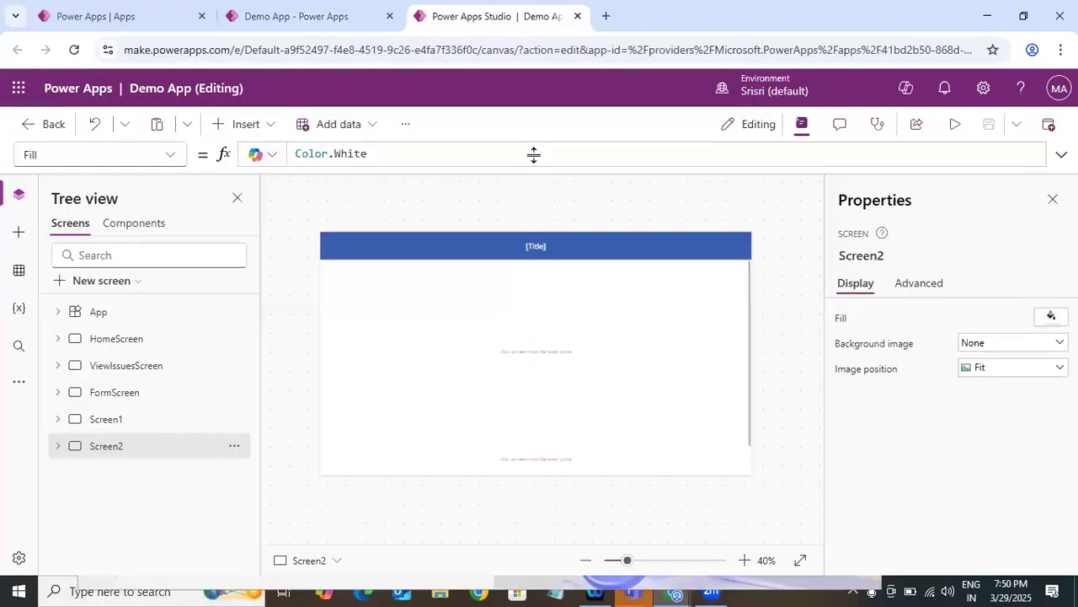
{"action": "left_click", "coordinate": [405, 124]}
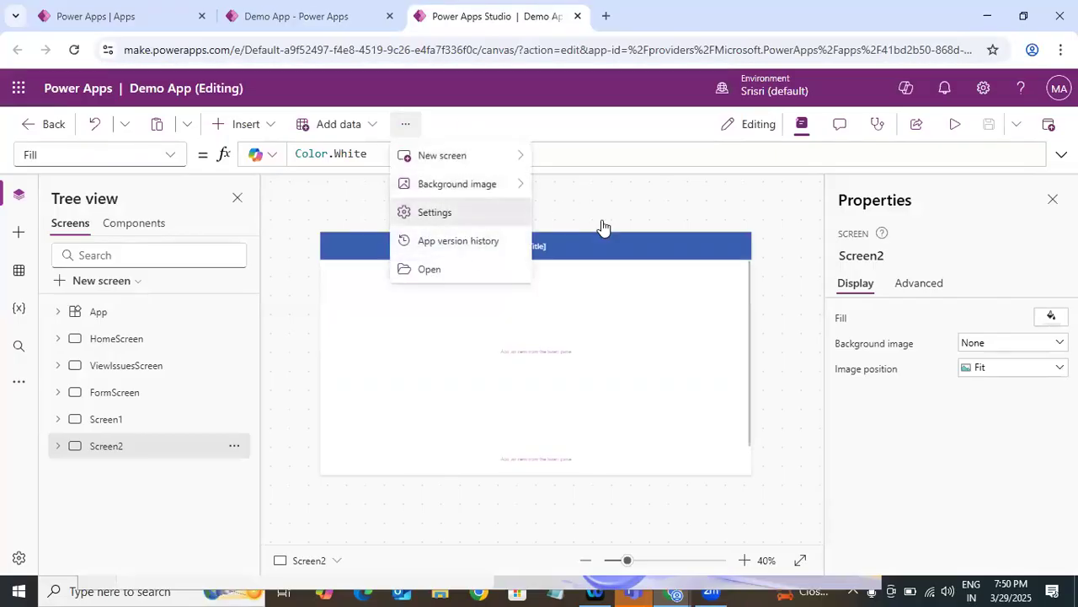
{"action": "key", "text": "Return"}
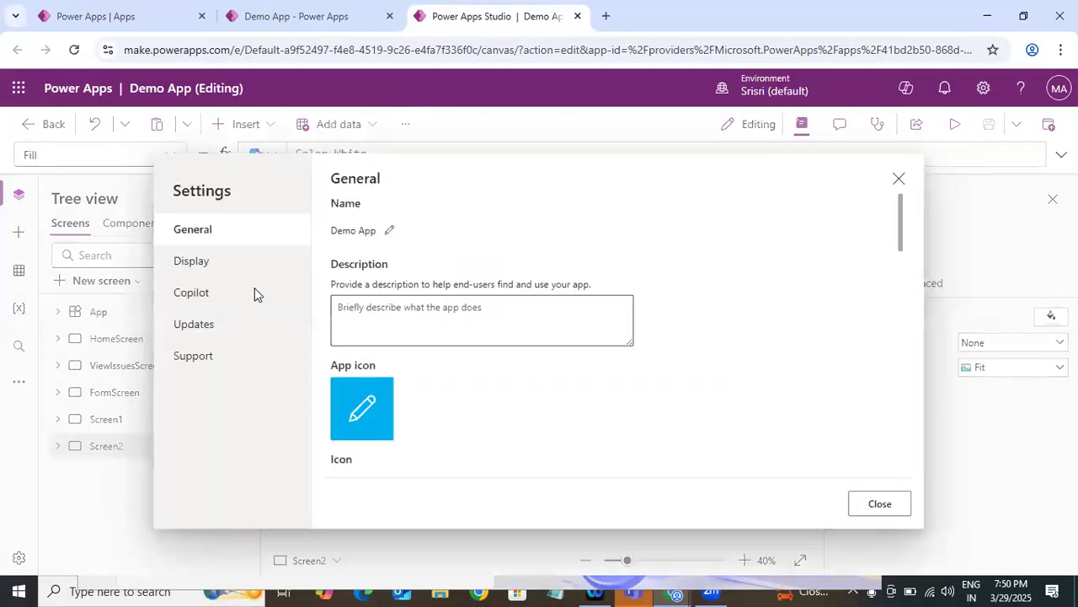
{"action": "key", "text": "Down"}
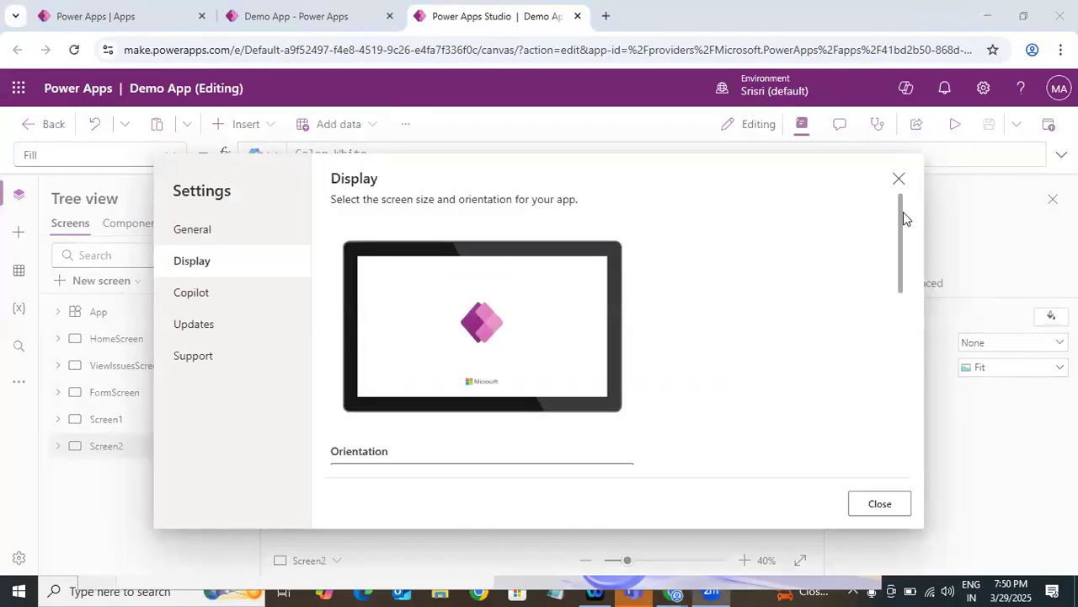
{"action": "scroll", "coordinate": [899, 274], "scroll_direction": "down", "scroll_amount": 2}
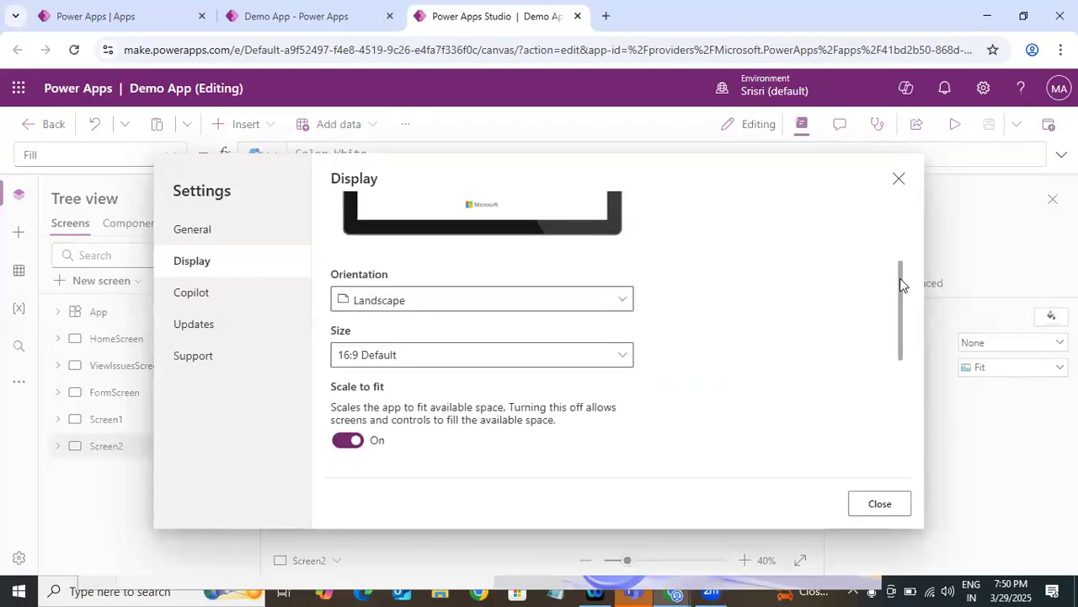
{"action": "scroll", "coordinate": [900, 275], "scroll_direction": "up", "scroll_amount": 1}
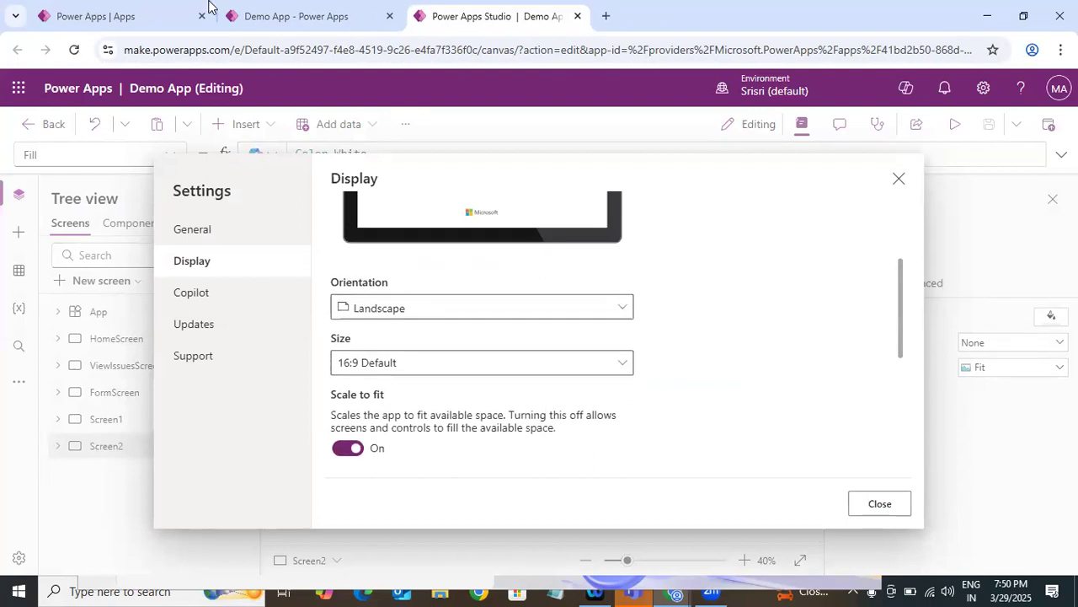
Check which size formats are offered for a new blank canvas app, and dismiss the choice without creating one.
{"action": "left_click", "coordinate": [278, 30]}
{"action": "left_click", "coordinate": [116, 17]}
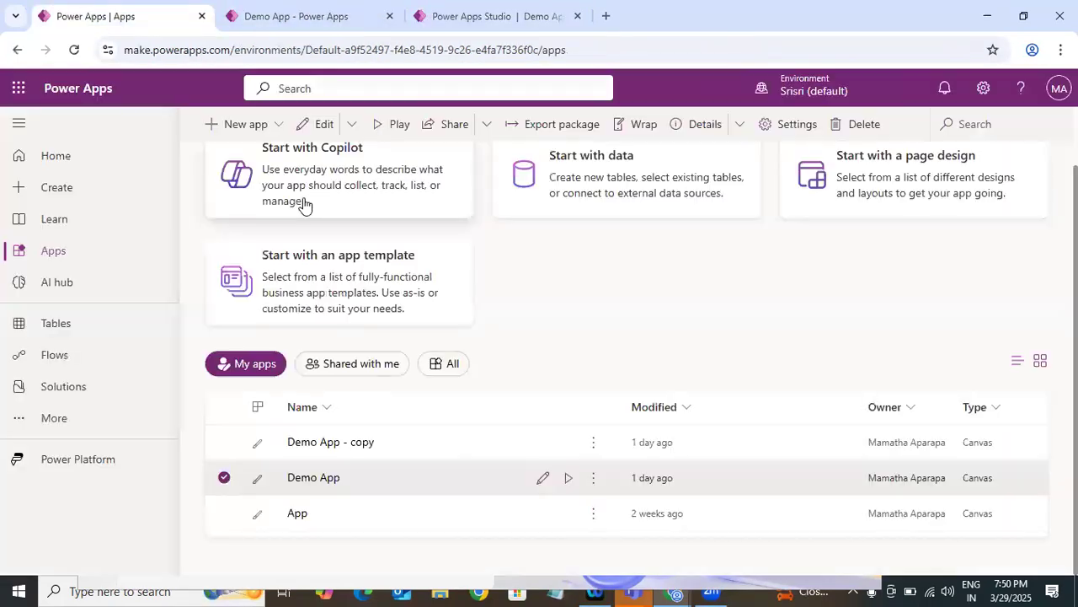
{"action": "left_click", "coordinate": [64, 191]}
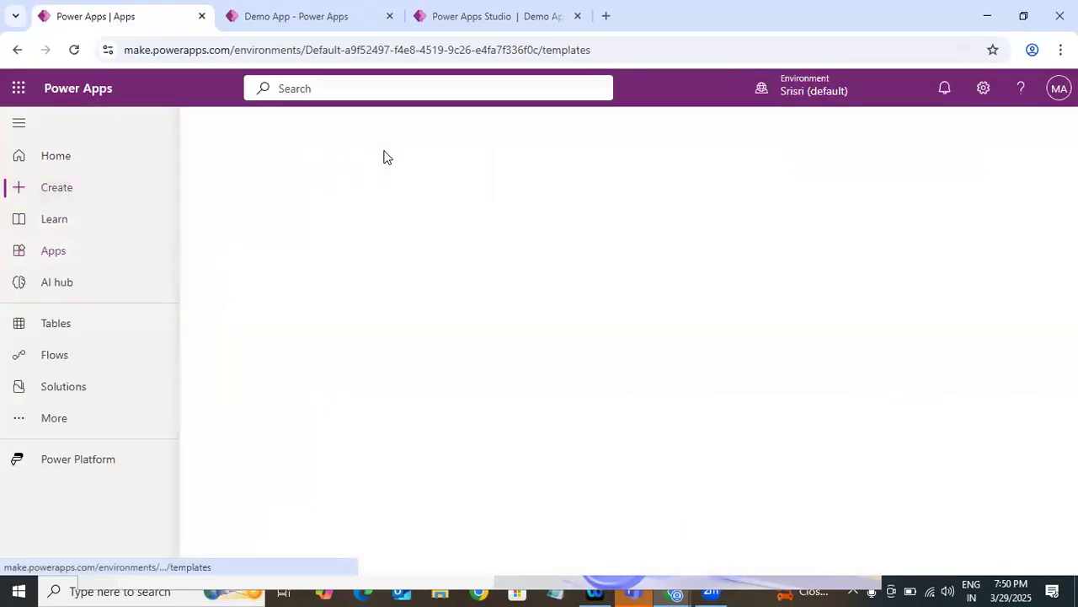
{"action": "left_click", "coordinate": [371, 320]}
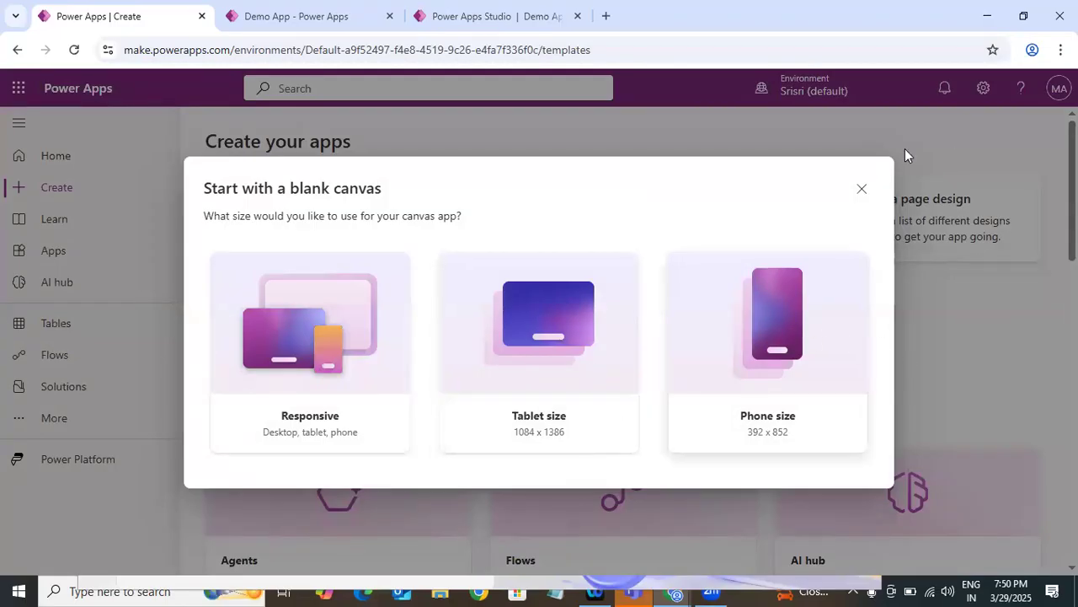
{"action": "left_click", "coordinate": [862, 188]}
Set the screen size of Demo App to Custom in its Display settings.
{"action": "left_click", "coordinate": [296, 16]}
{"action": "left_click", "coordinate": [480, 16]}
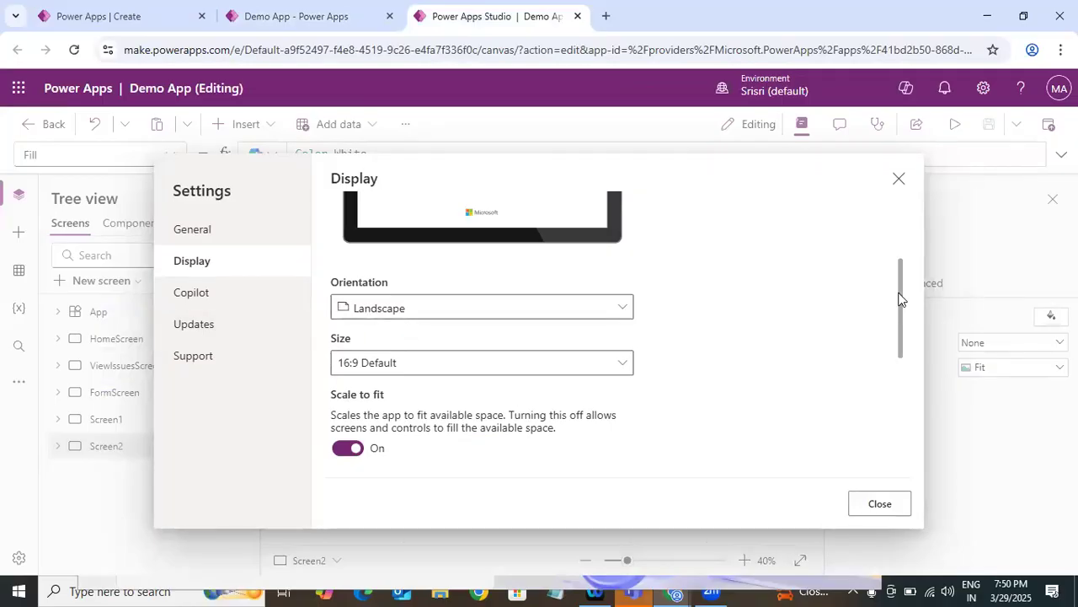
{"action": "left_click_drag", "start_coordinate": [899, 299], "coordinate": [904, 327]}
{"action": "left_click", "coordinate": [500, 290]}
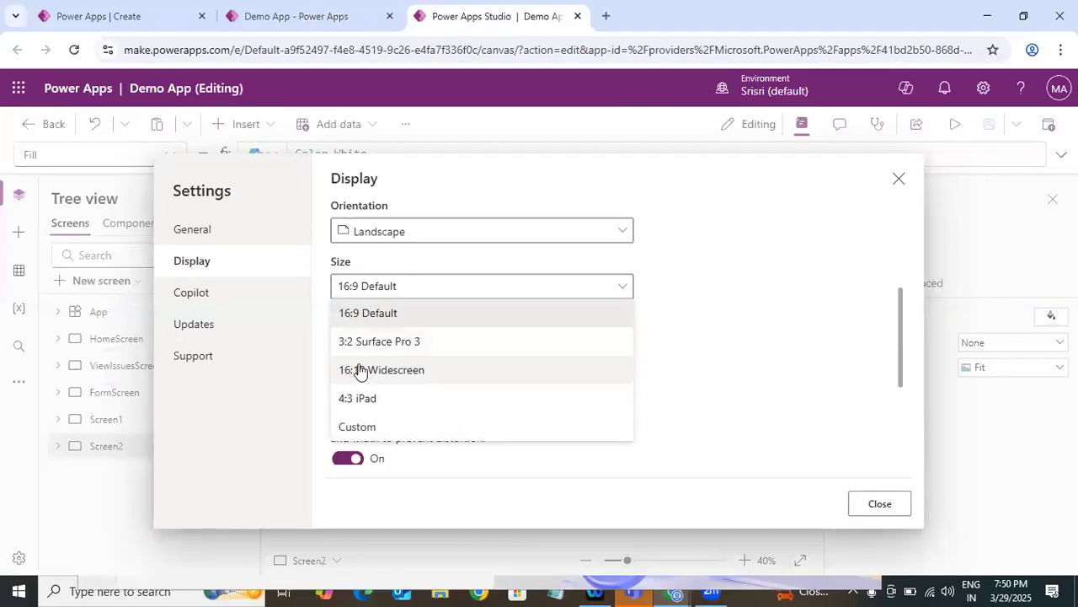
{"action": "left_click", "coordinate": [387, 428]}
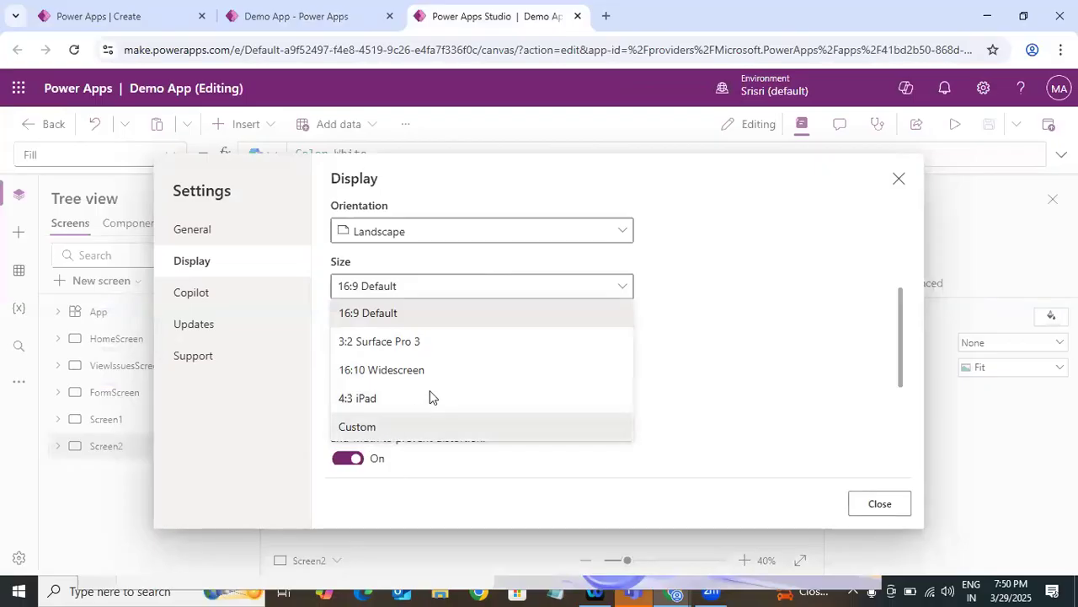
{"action": "left_click", "coordinate": [506, 292]}
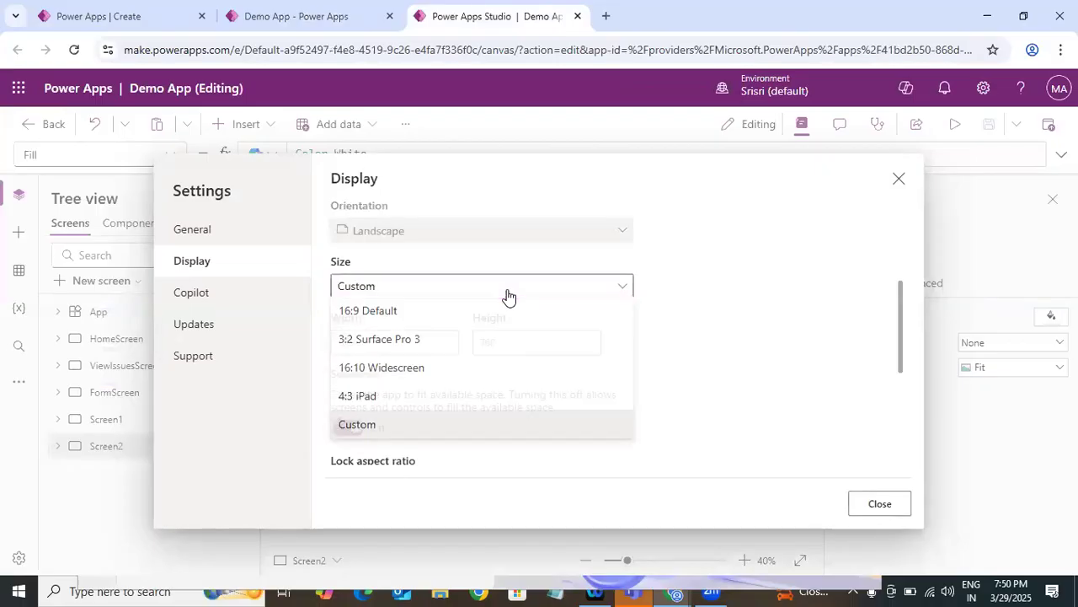
{"action": "left_click", "coordinate": [379, 426]}
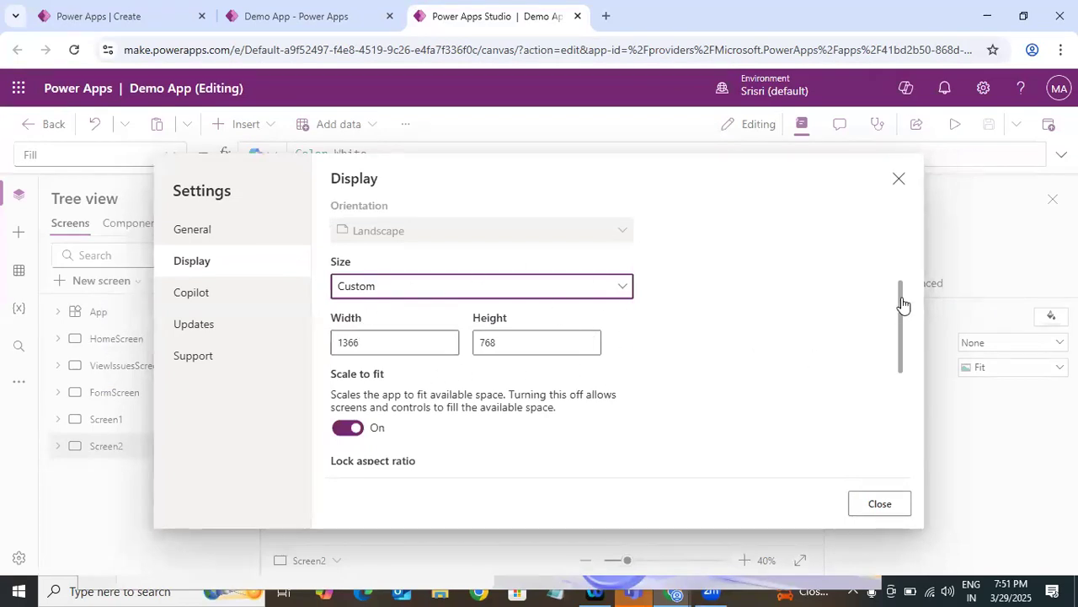
{"action": "left_click_drag", "start_coordinate": [903, 303], "coordinate": [898, 333]}
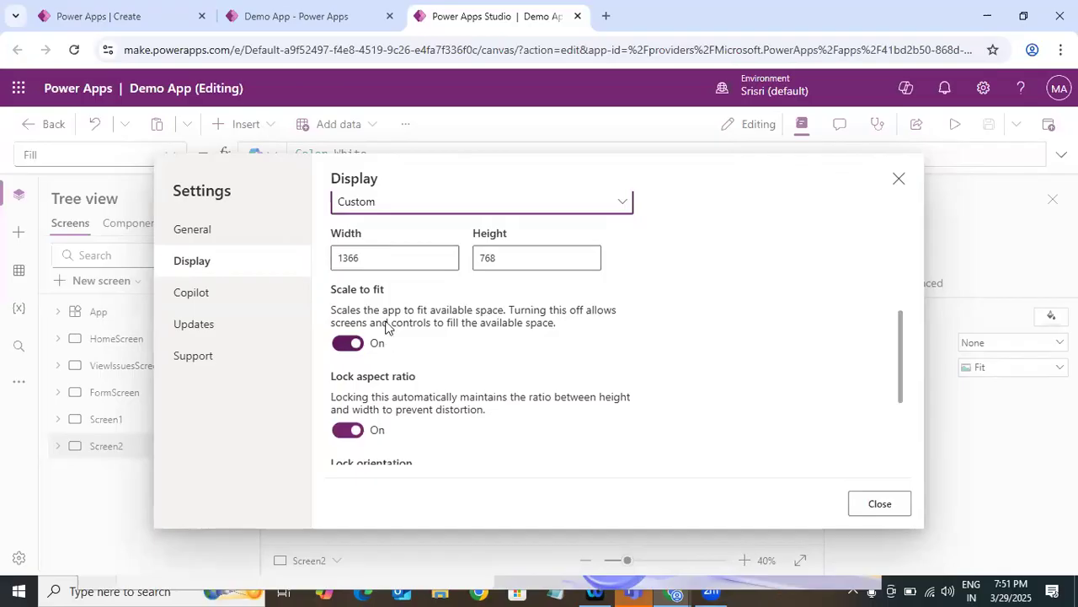
Compare how the running Demo App fills the browser window with its Scale to fit and aspect ratio settings.
{"action": "left_click", "coordinate": [282, 15]}
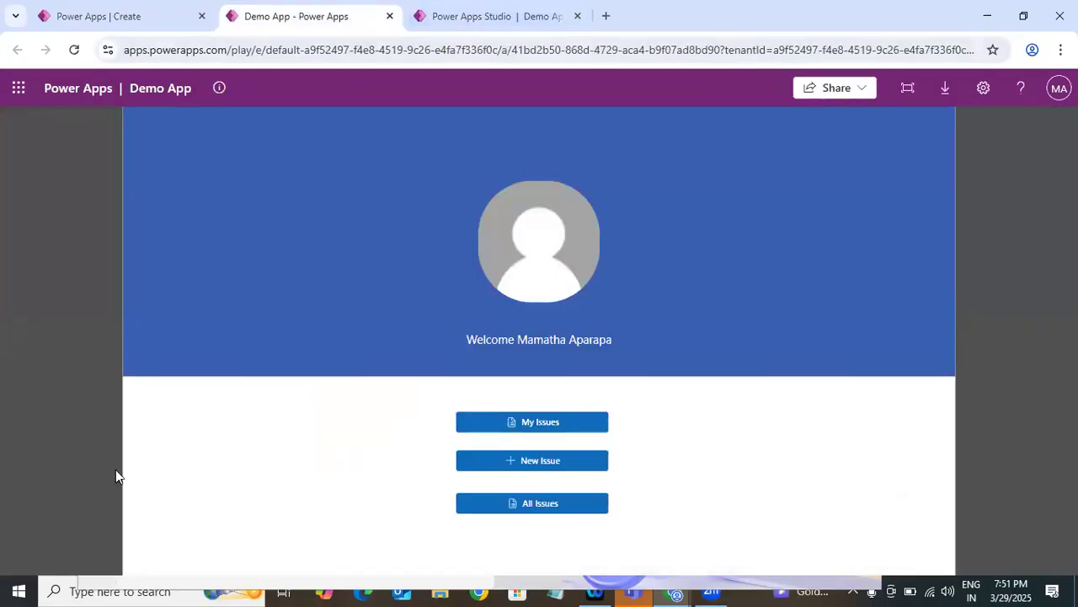
{"action": "left_click", "coordinate": [481, 16]}
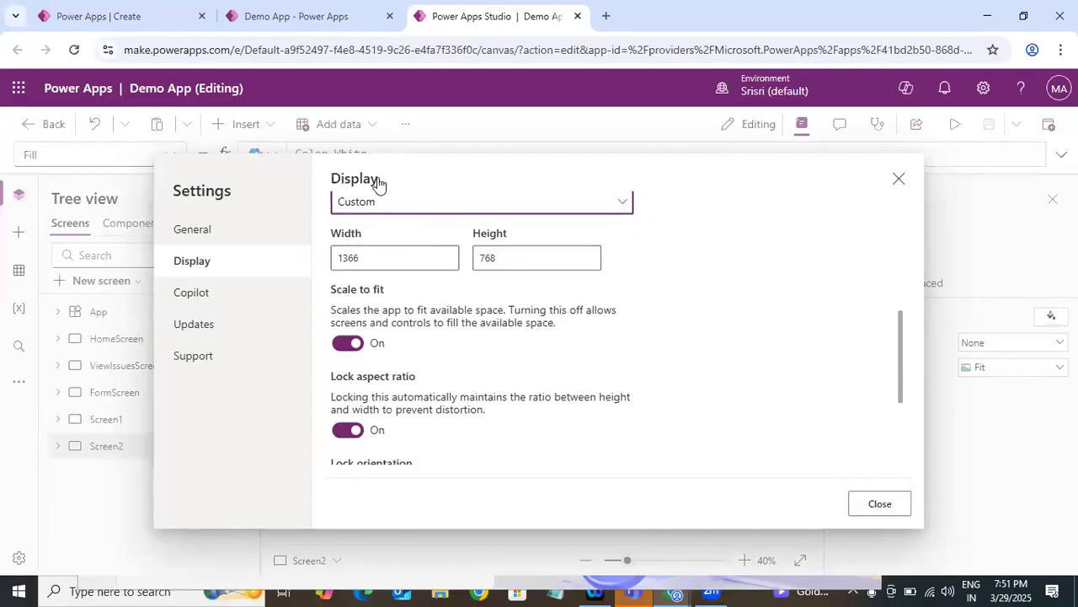
{"action": "left_click", "coordinate": [303, 16]}
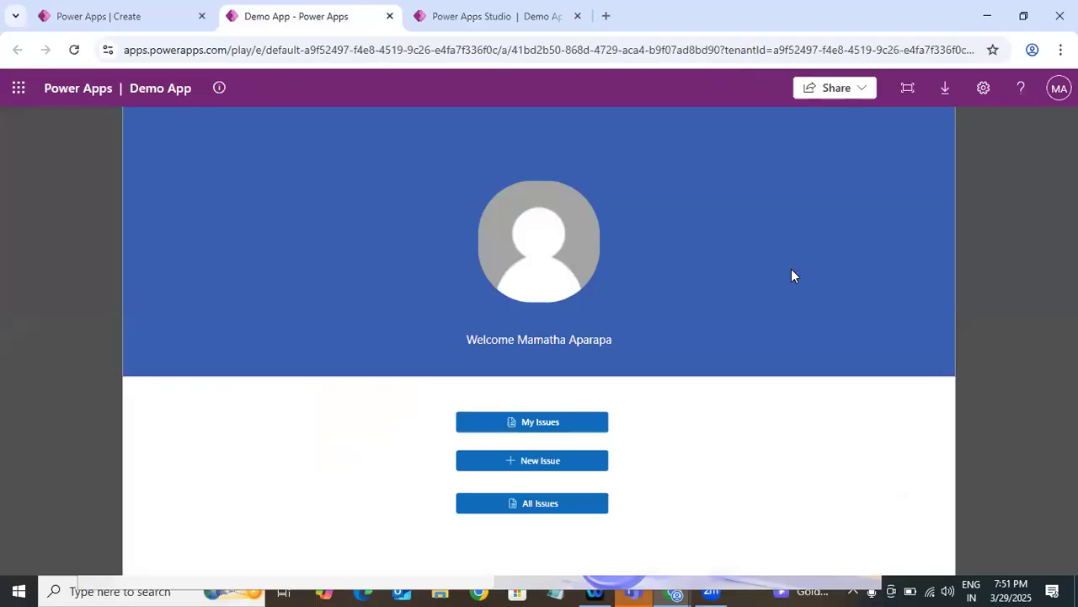
{"action": "left_click", "coordinate": [502, 22]}
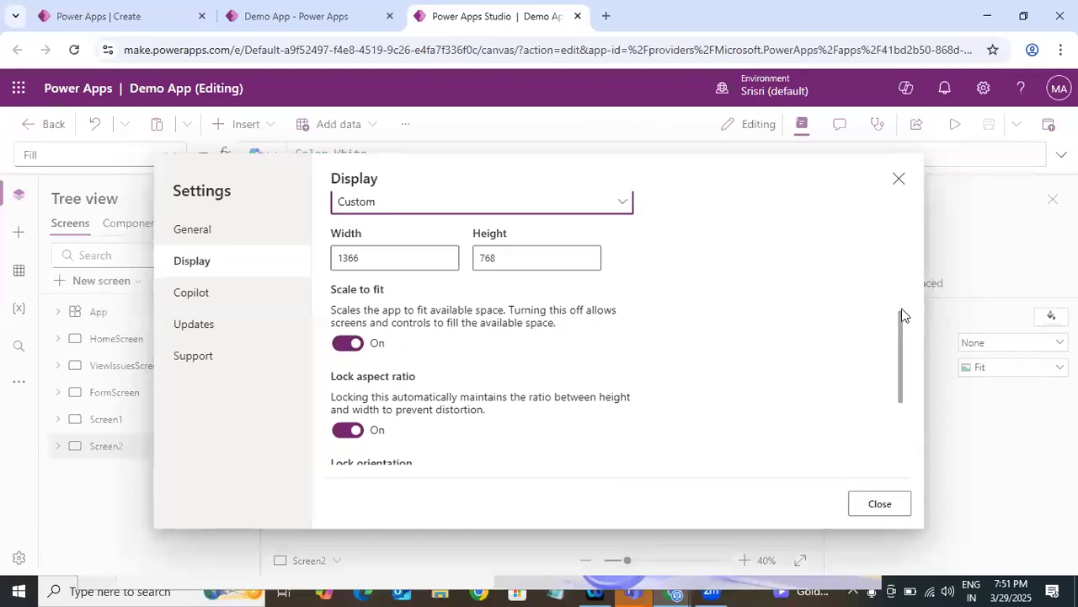
{"action": "left_click", "coordinate": [299, 16]}
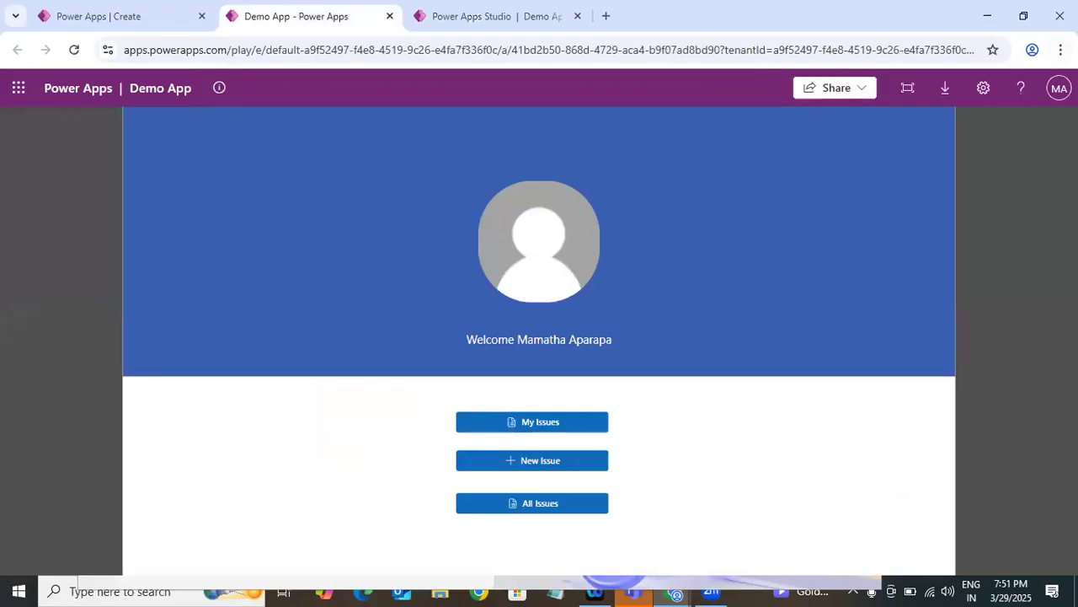
{"action": "left_click", "coordinate": [513, 17]}
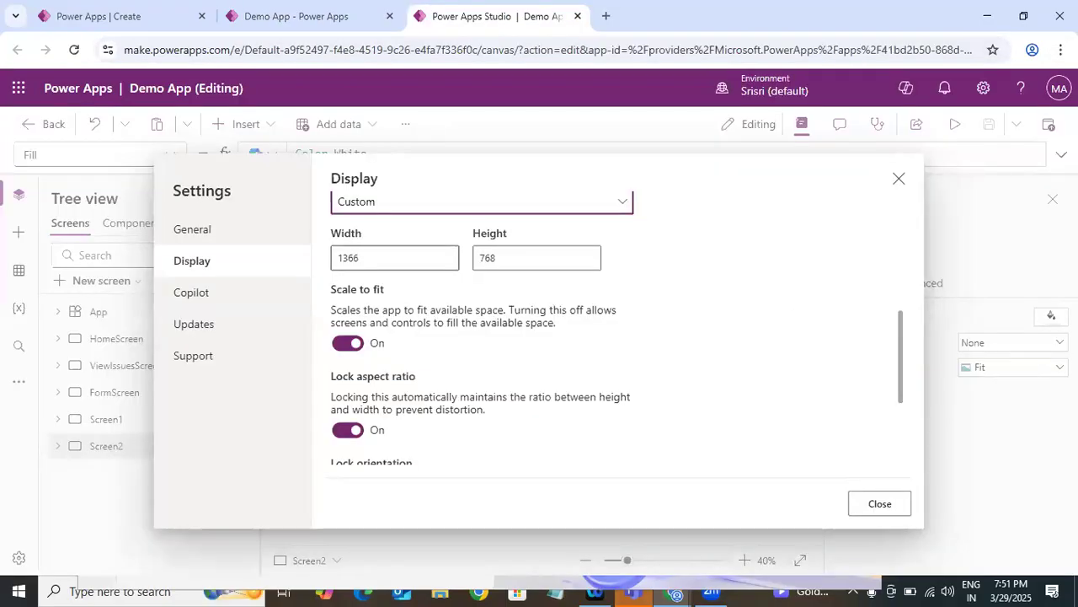
Turn off Scale to fit for Demo App, review the remaining display options and close the settings.
{"action": "mouse_move", "coordinate": [900, 378]}
{"action": "left_mouse_down"}
{"action": "mouse_move", "coordinate": [899, 339]}
{"action": "mouse_move", "coordinate": [900, 360]}
{"action": "left_mouse_up"}
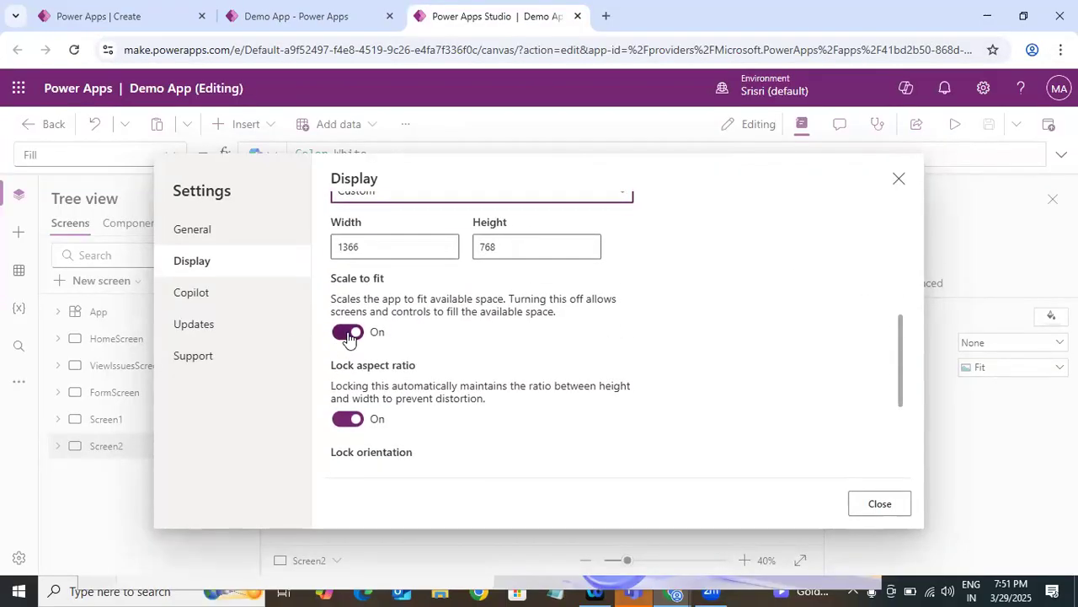
{"action": "left_click", "coordinate": [350, 335]}
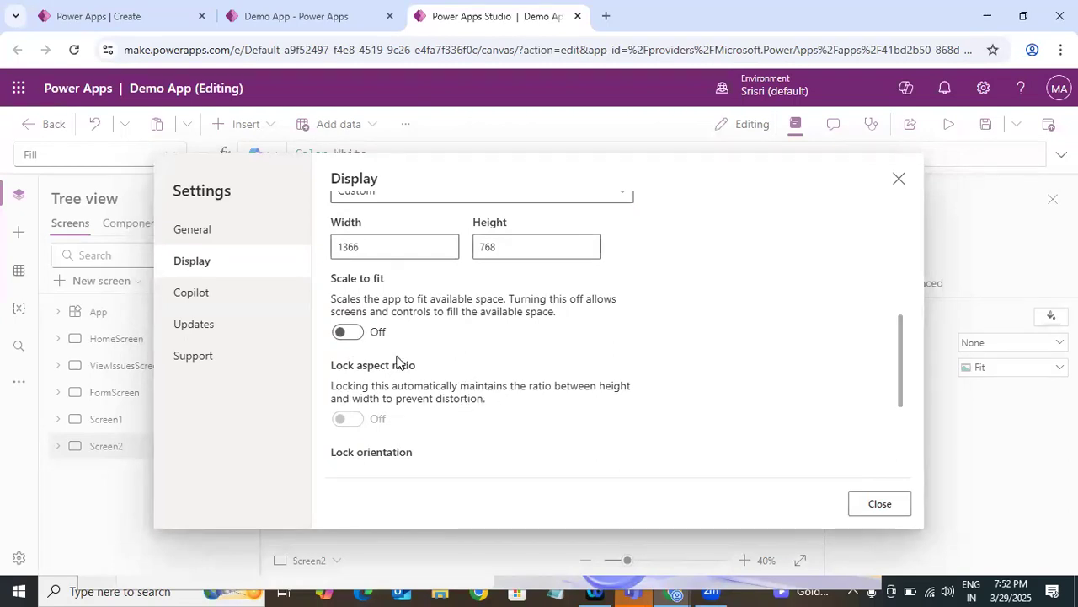
{"action": "left_click_drag", "start_coordinate": [901, 321], "coordinate": [900, 373]}
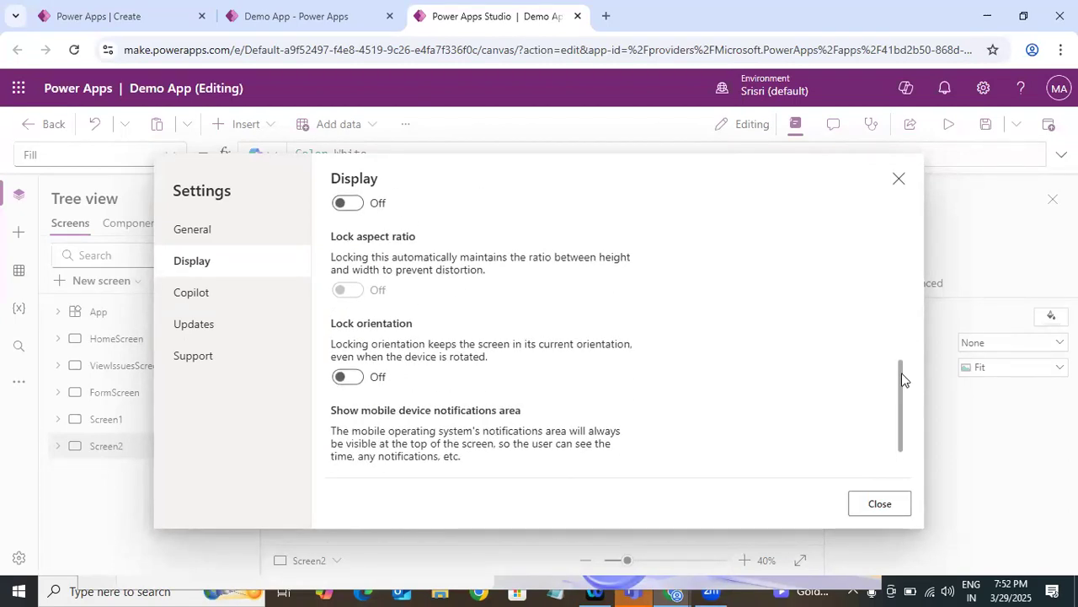
{"action": "left_click", "coordinate": [899, 179]}
Preview Screen2 with the new display settings and return to the editor.
{"action": "left_click", "coordinate": [947, 126]}
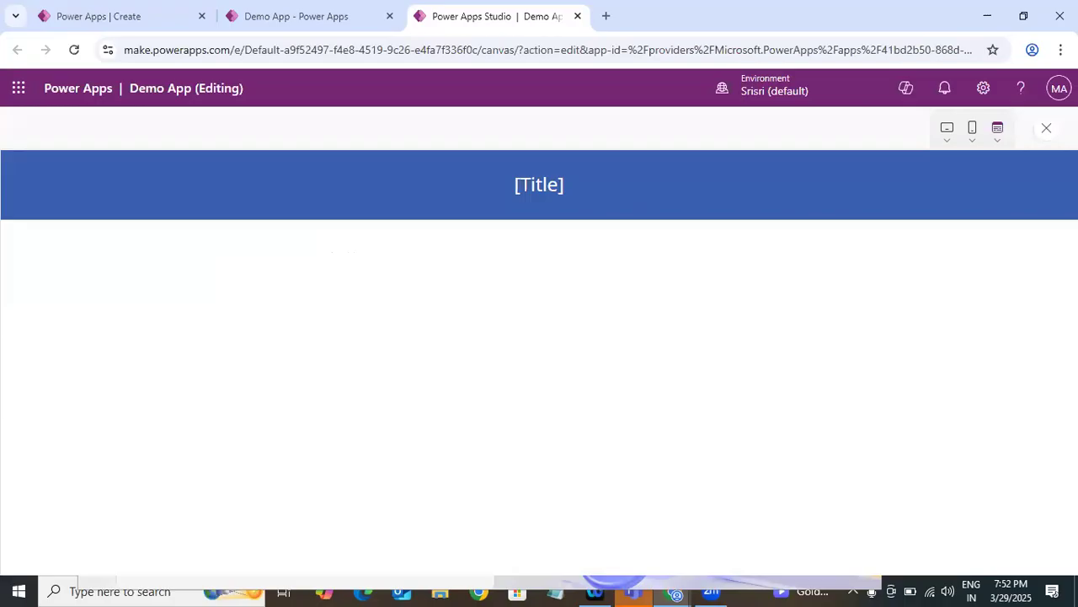
{"action": "left_click", "coordinate": [1044, 131]}
{"action": "left_click", "coordinate": [704, 390]}
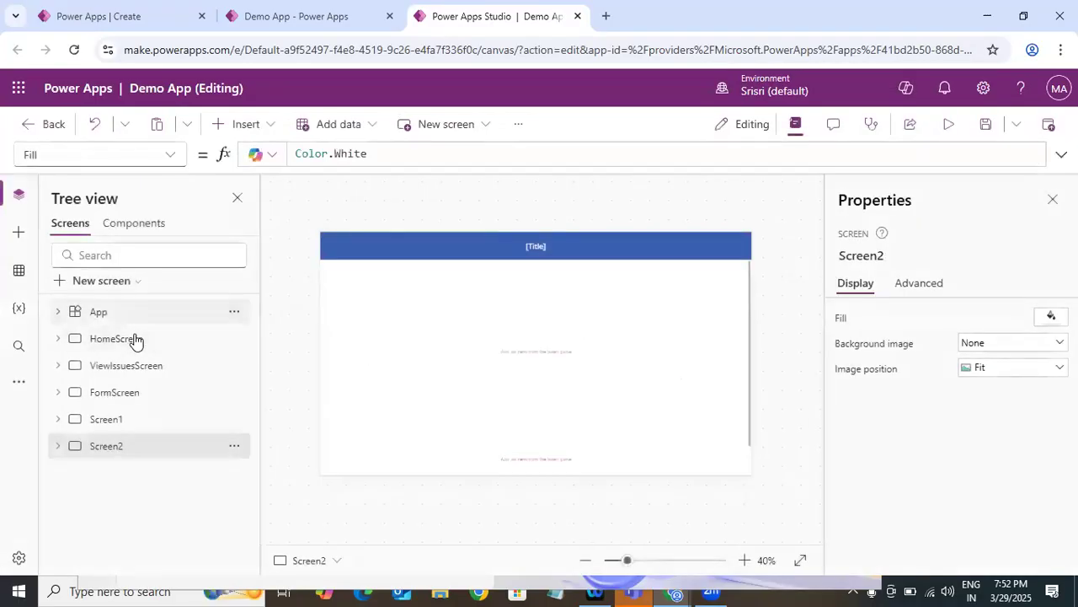
Preview HomeScreen to check how it fills the window, and exit back to the editor.
{"action": "left_click", "coordinate": [949, 123]}
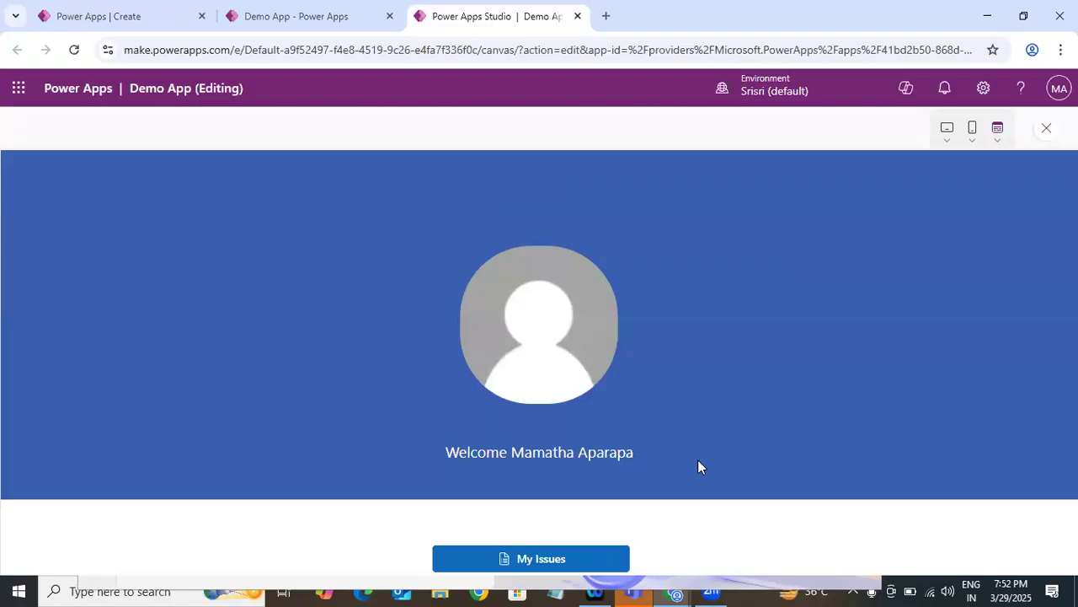
{"action": "left_click", "coordinate": [1046, 129]}
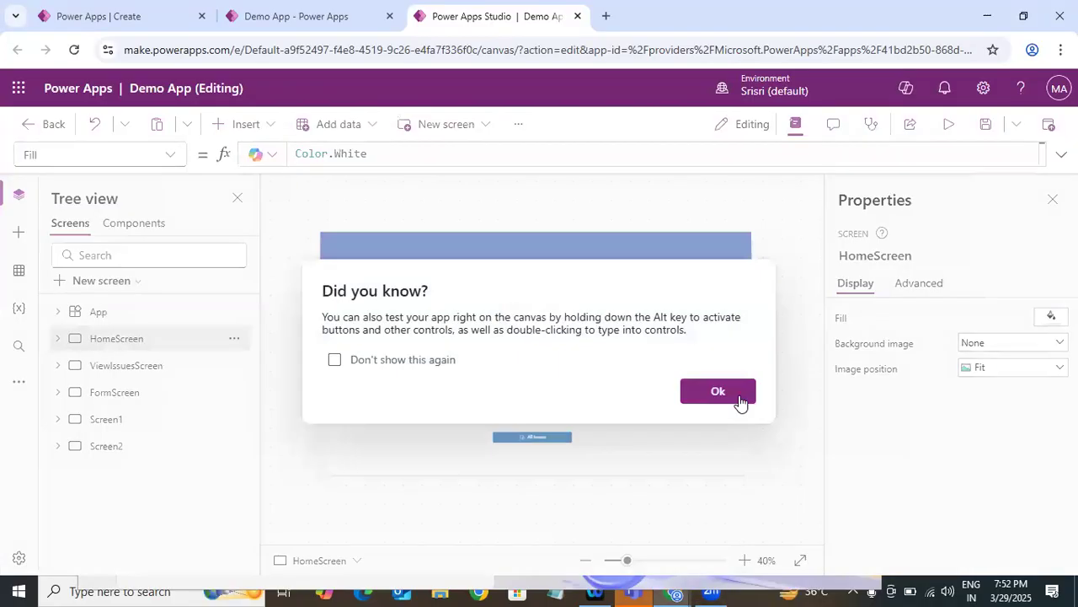
{"action": "left_click", "coordinate": [717, 392]}
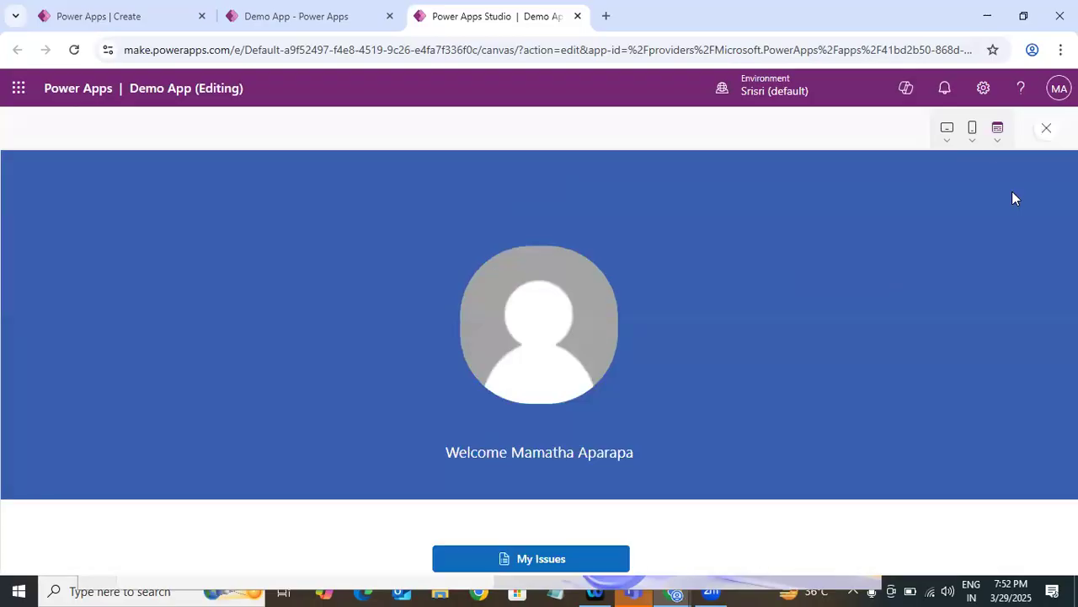
Review the preview size options and preview HomeScreen at the Apple iPhone 14 Pro Max size.
{"action": "left_click", "coordinate": [998, 131]}
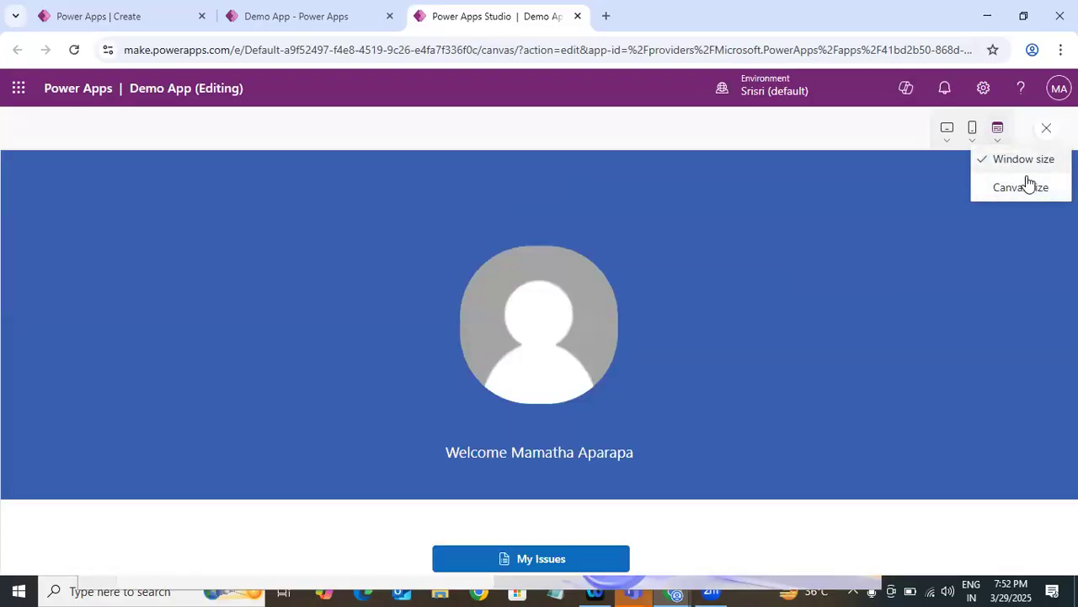
{"action": "left_click", "coordinate": [972, 137]}
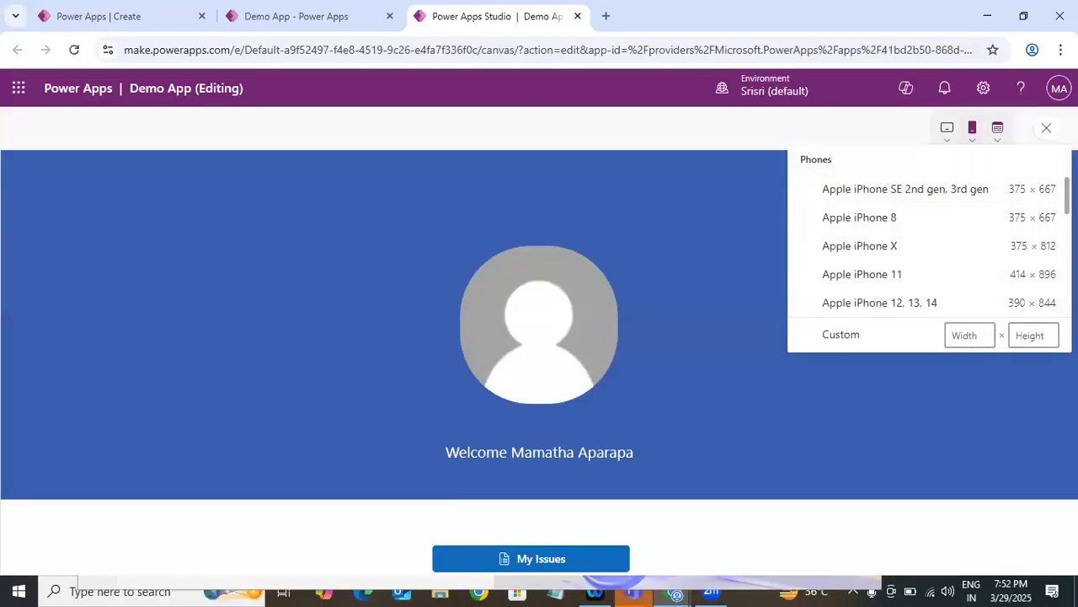
{"action": "scroll", "coordinate": [849, 244], "scroll_direction": "down", "scroll_amount": 2}
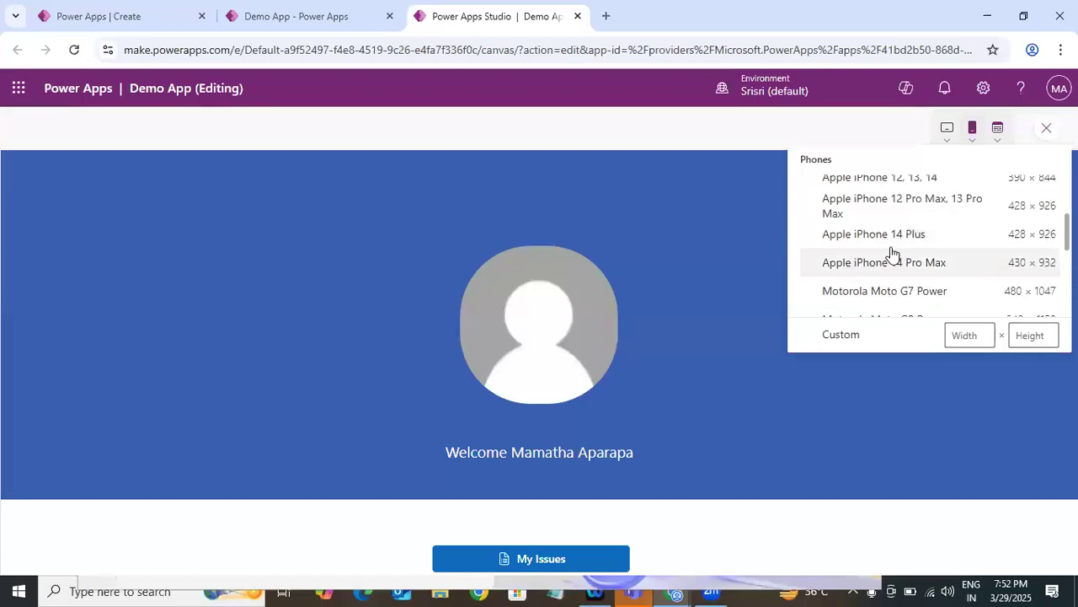
{"action": "left_click", "coordinate": [926, 274]}
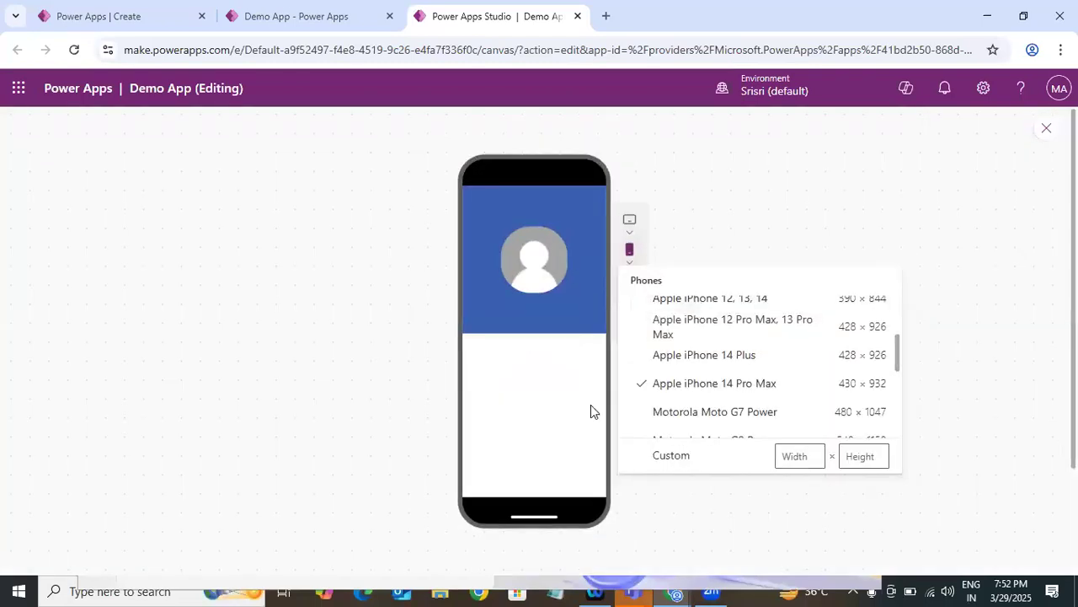
Compare the HomeScreen preview across other iPhone sizes, including Apple iPhone 12 Pro Max, 13 Pro Max and Apple iPhone 14 Plus.
{"action": "left_click", "coordinate": [725, 361]}
{"action": "left_click", "coordinate": [698, 328]}
{"action": "left_click", "coordinate": [710, 303]}
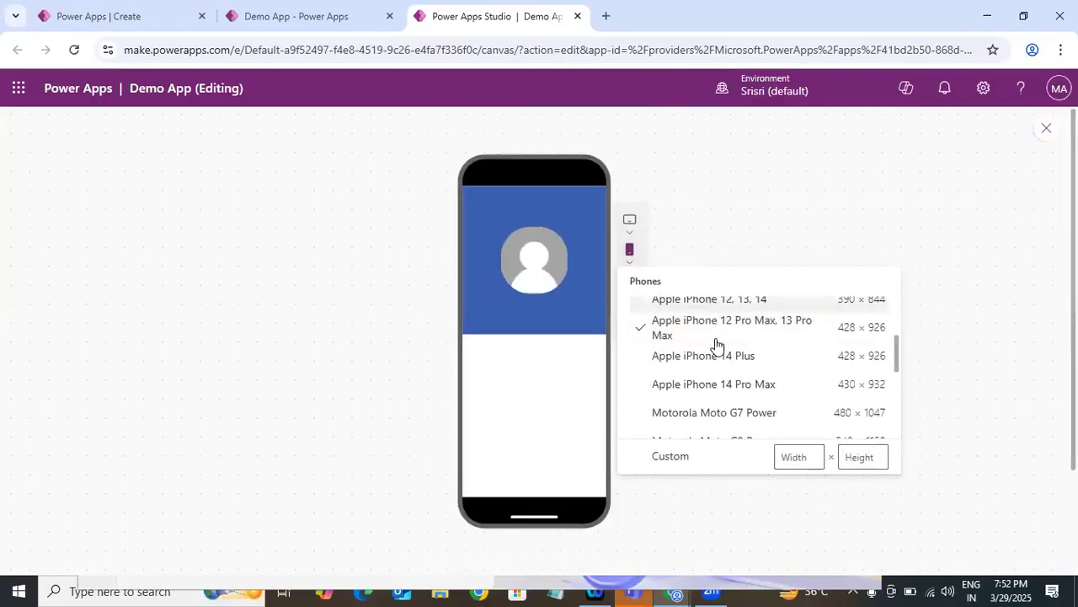
{"action": "left_click", "coordinate": [721, 371]}
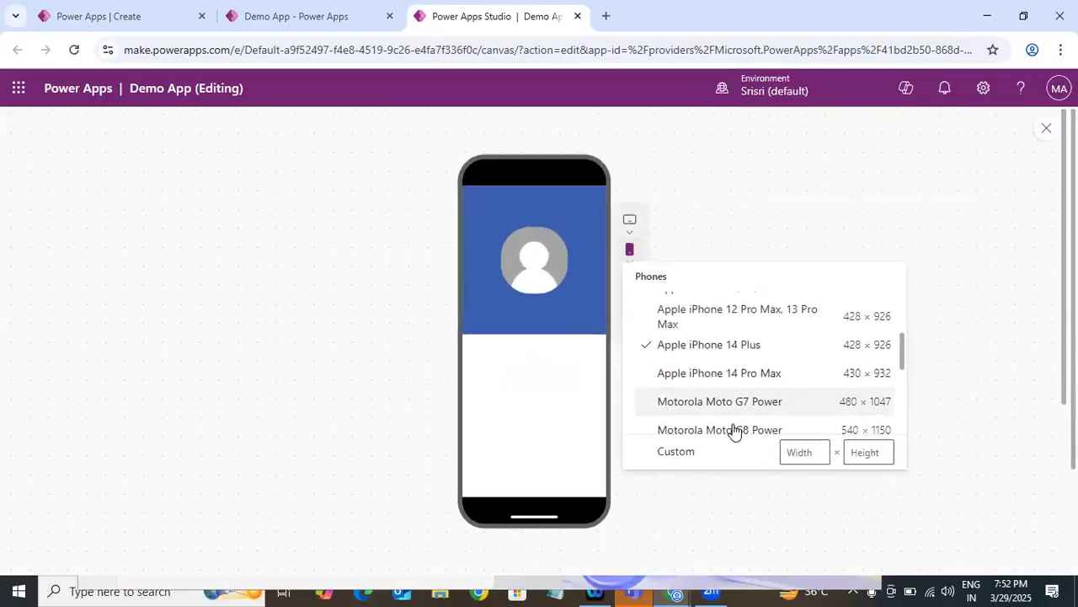
Preview HomeScreen on Motorola Moto G8 Power and Samsung Galaxy A53 5G, and exit back to the editor.
{"action": "left_click", "coordinate": [758, 428]}
{"action": "scroll", "coordinate": [903, 393], "scroll_direction": "down", "scroll_amount": 5}
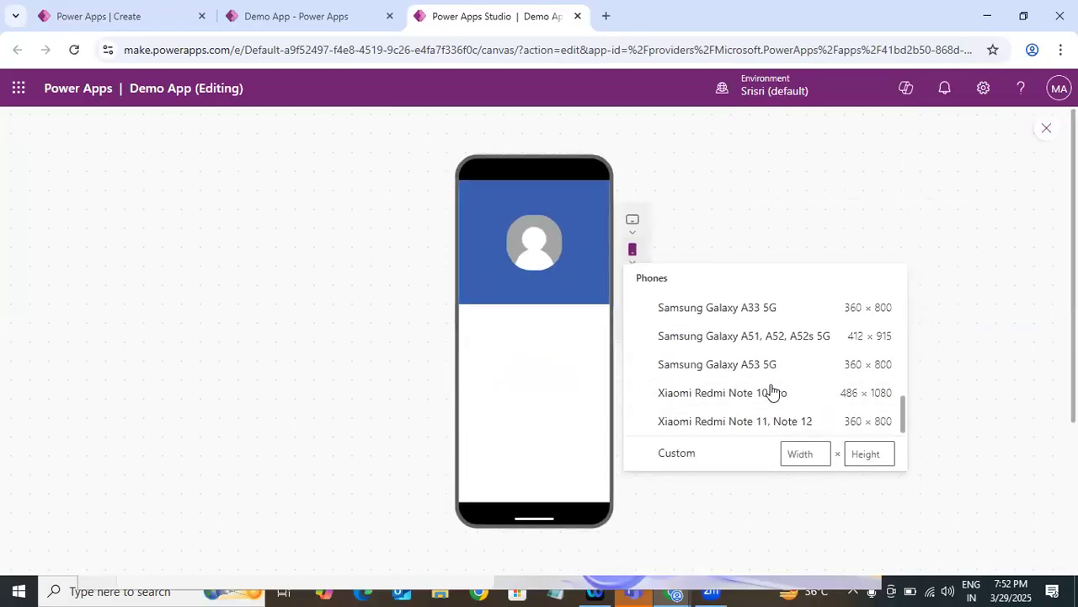
{"action": "left_click", "coordinate": [741, 368]}
{"action": "left_click", "coordinate": [712, 425]}
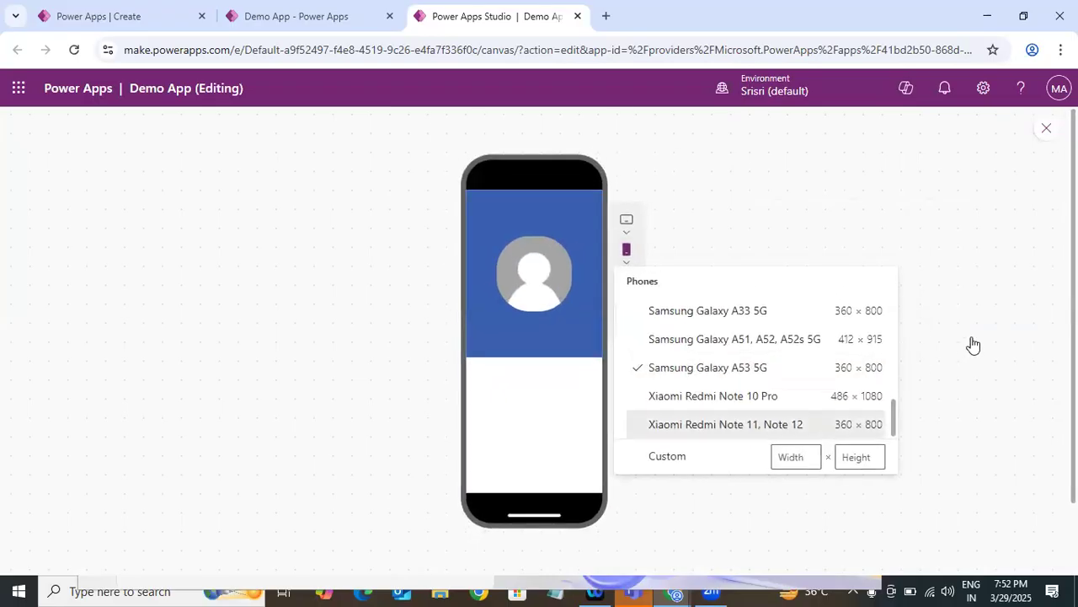
{"action": "left_click", "coordinate": [849, 241]}
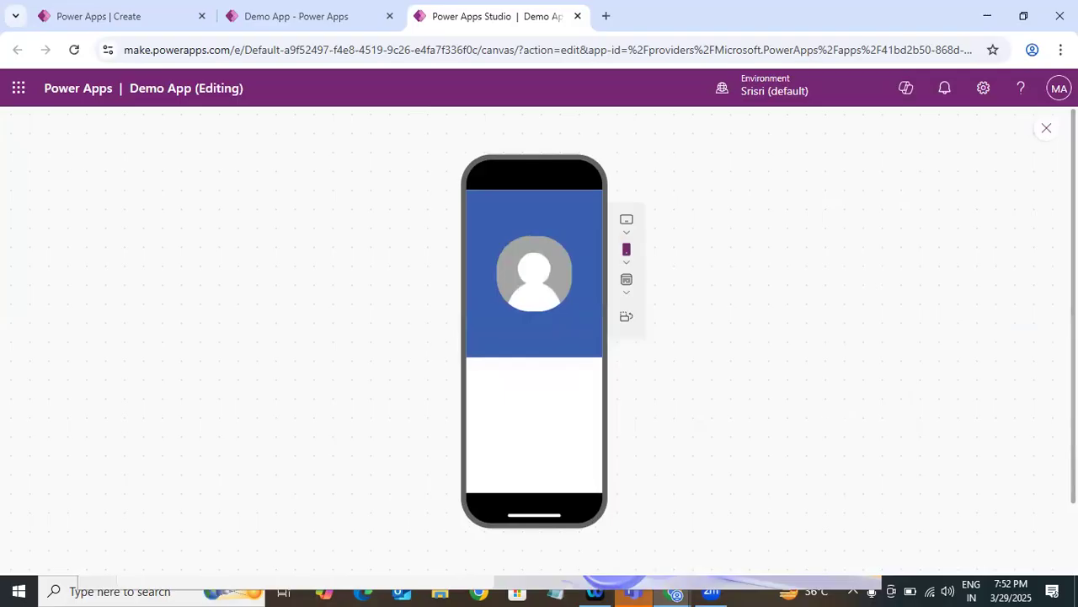
{"action": "key", "text": "Escape"}
{"action": "left_click", "coordinate": [716, 402]}
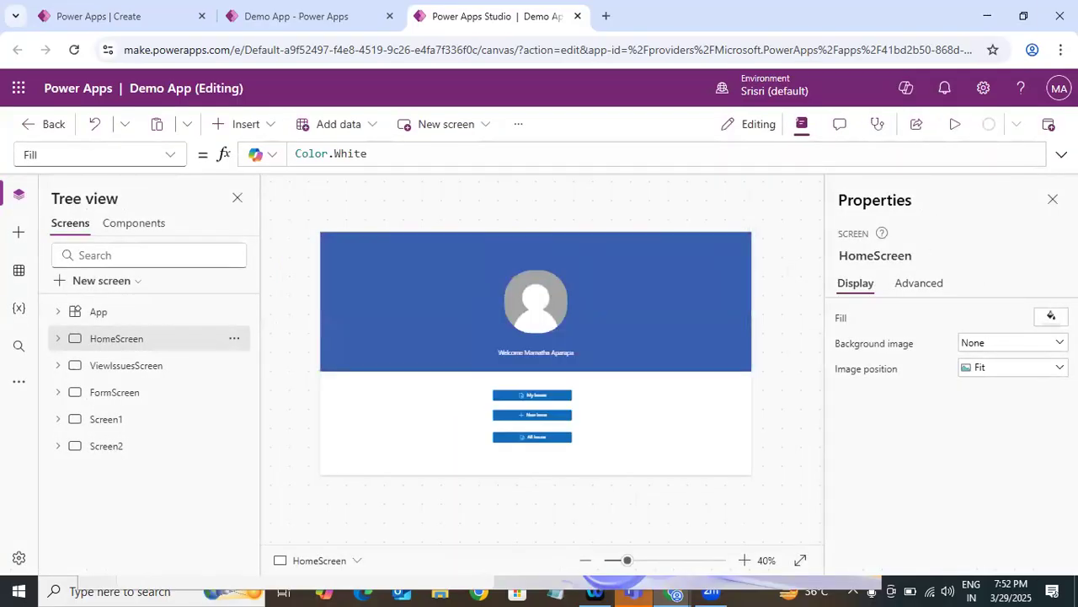
Publish the current version of Demo App.
{"action": "left_click", "coordinate": [1054, 131]}
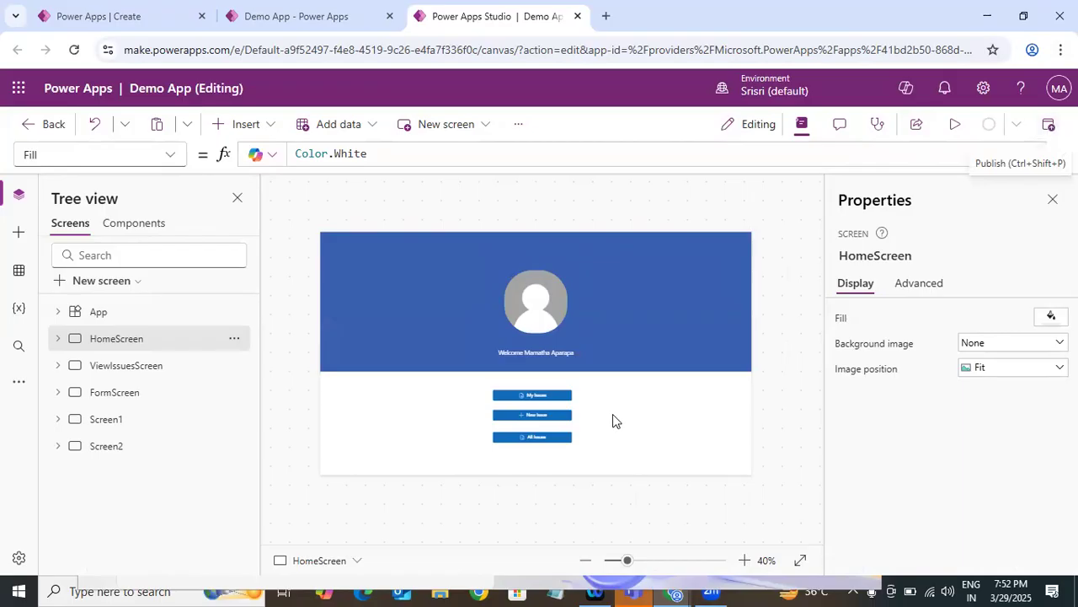
{"action": "left_click", "coordinate": [1049, 126]}
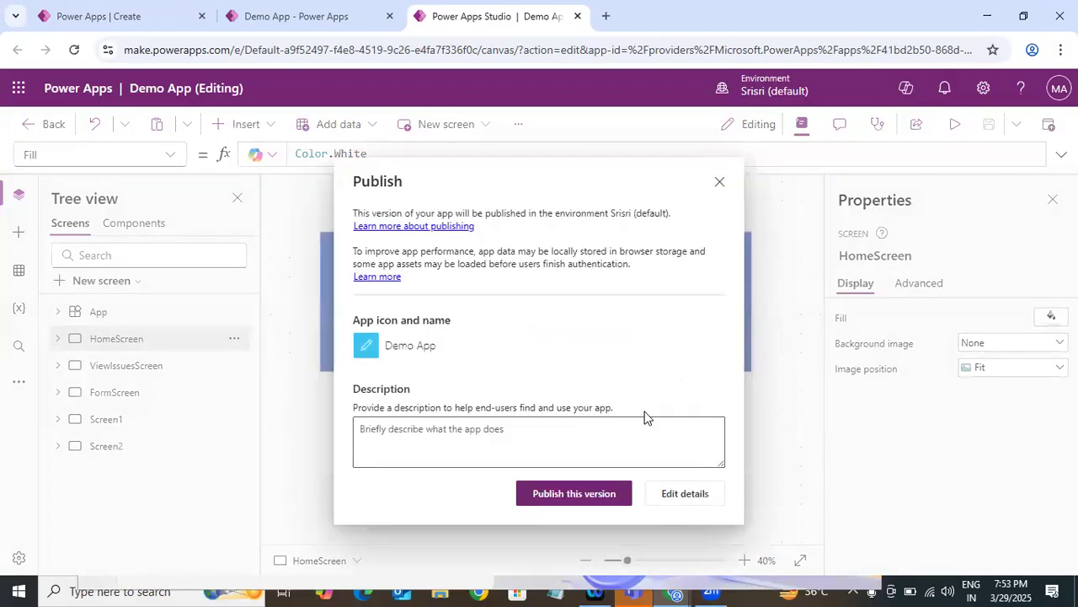
{"action": "left_click", "coordinate": [564, 496]}
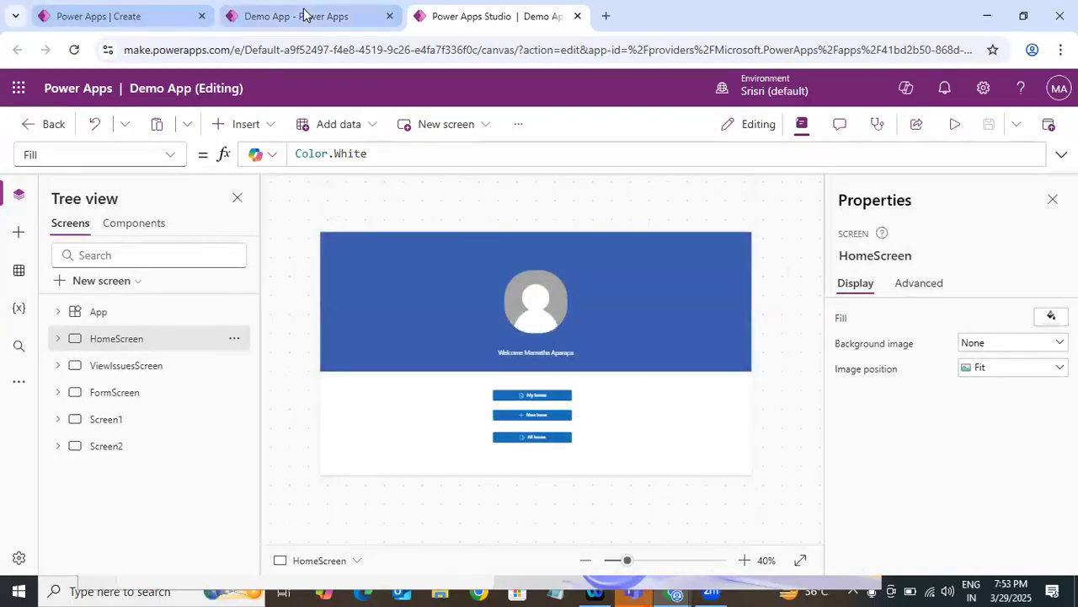
Launch the published Demo App from the Apps list and close the browser page with its earlier session.
{"action": "left_click", "coordinate": [304, 14]}
{"action": "left_click", "coordinate": [158, 13]}
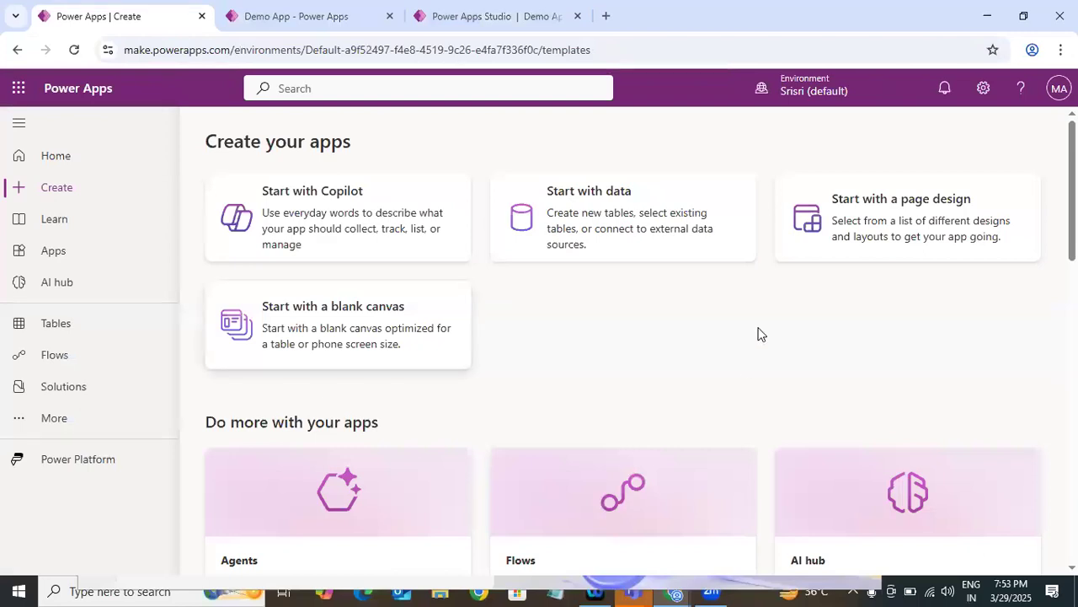
{"action": "left_click", "coordinate": [29, 250]}
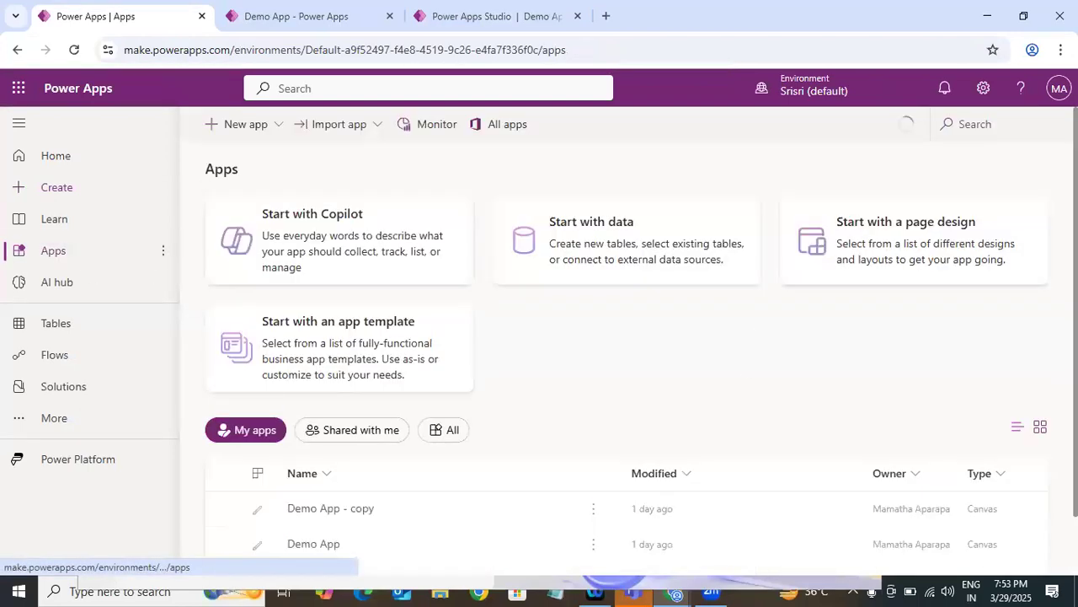
{"action": "left_click_drag", "start_coordinate": [987, 226], "coordinate": [983, 367]}
{"action": "left_click", "coordinate": [983, 367]}
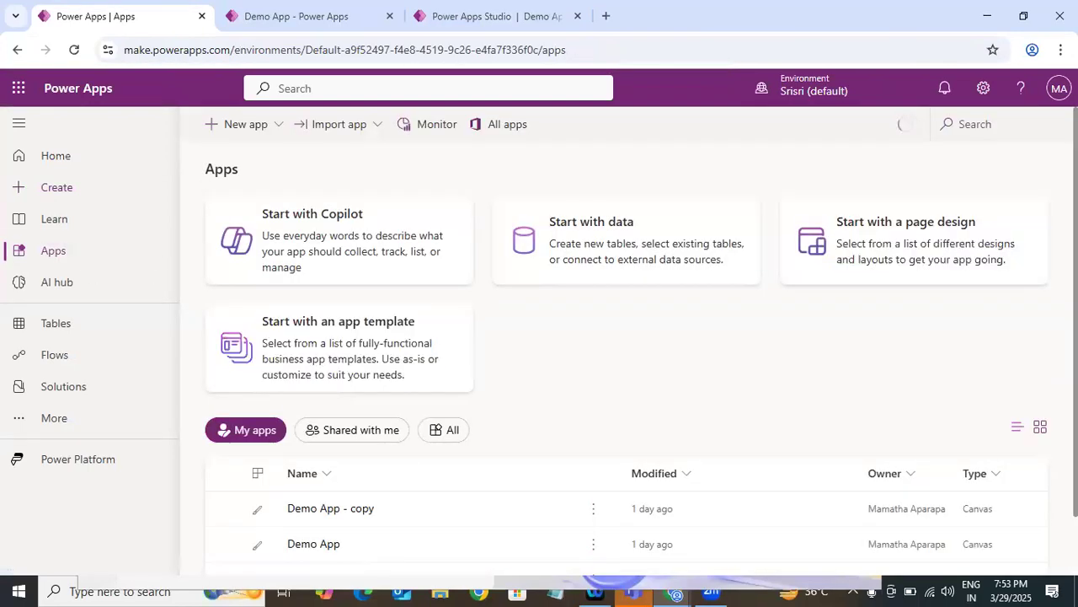
{"action": "scroll", "coordinate": [568, 460], "scroll_direction": "down", "scroll_amount": 1}
{"action": "left_click", "coordinate": [573, 477]}
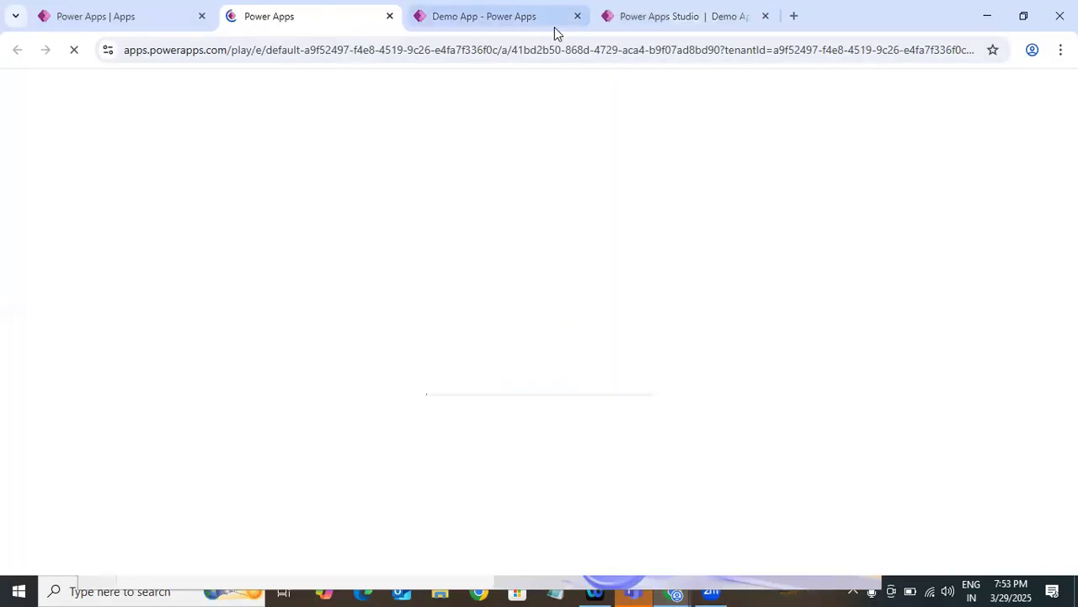
{"action": "left_click", "coordinate": [577, 16]}
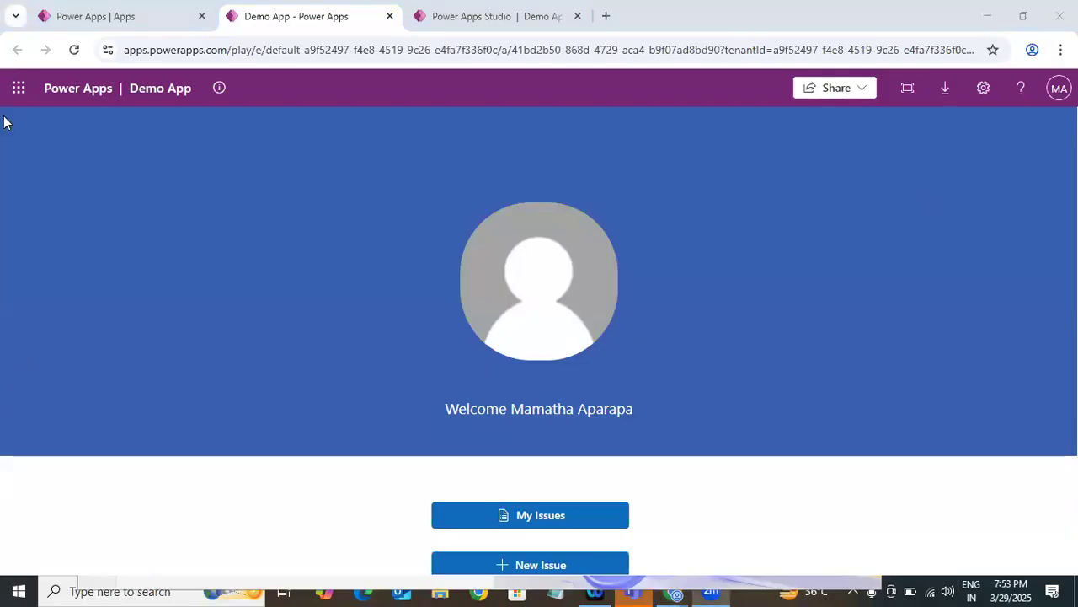
Open the browser developer tools on the running Demo App and turn on responsive device emulation.
{"action": "left_click", "coordinate": [460, 16]}
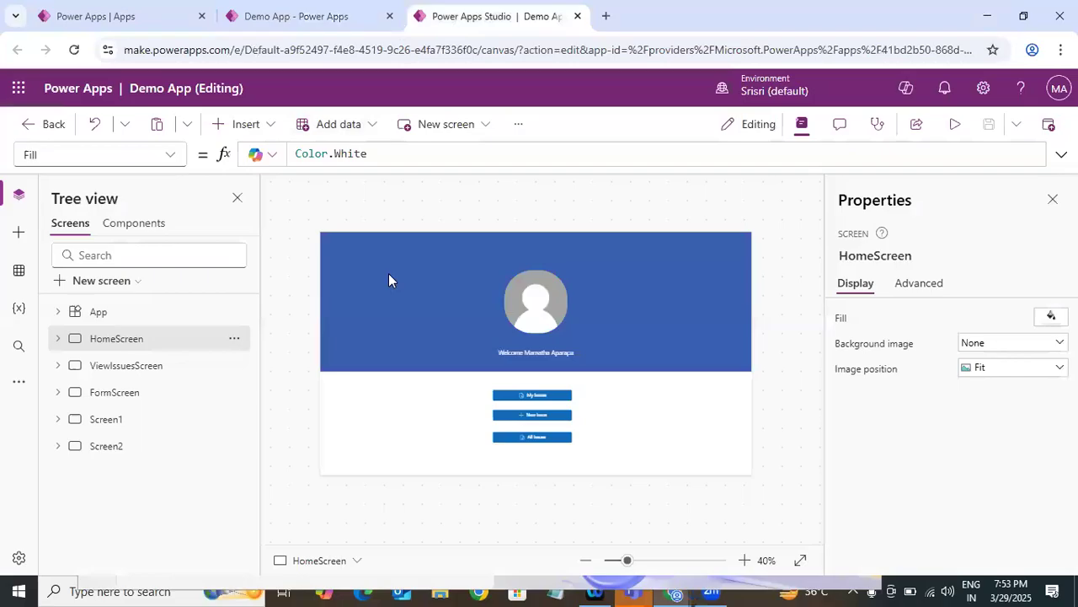
{"action": "left_click", "coordinate": [286, 18]}
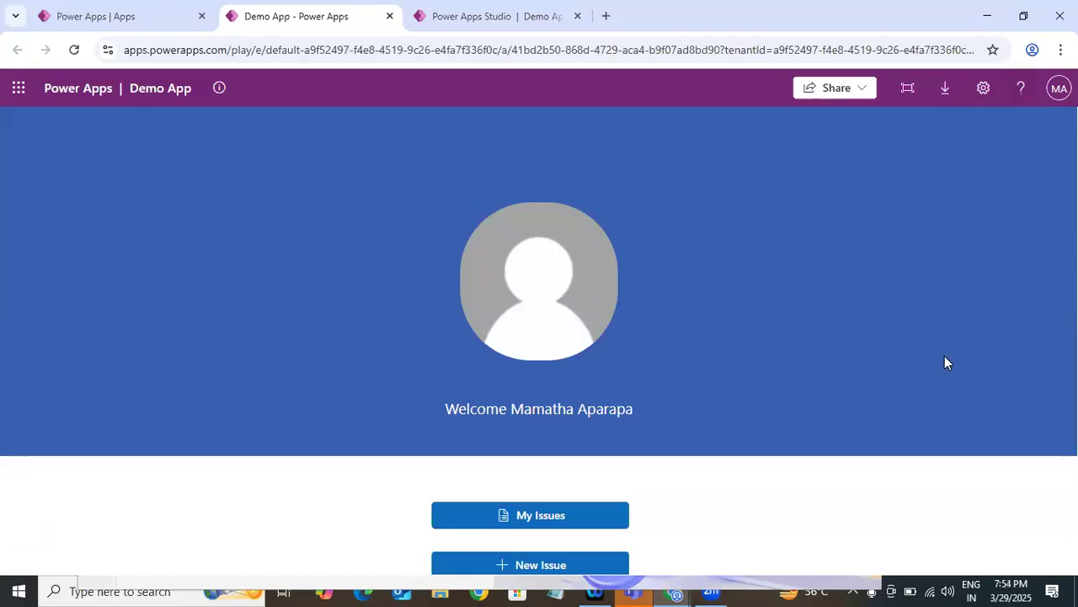
{"action": "key", "text": "F12"}
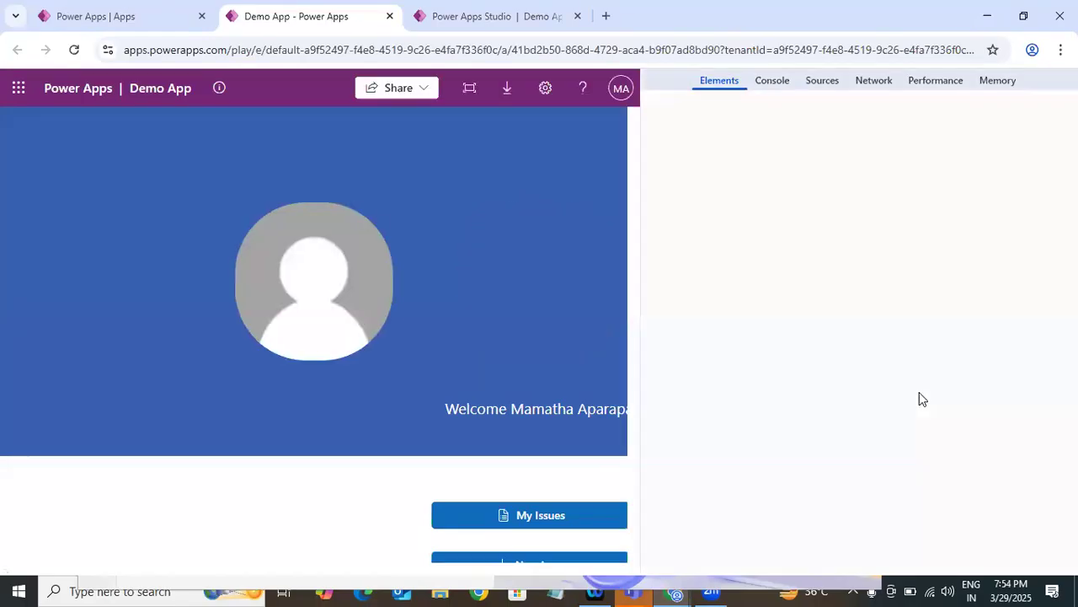
{"action": "left_click", "coordinate": [676, 82]}
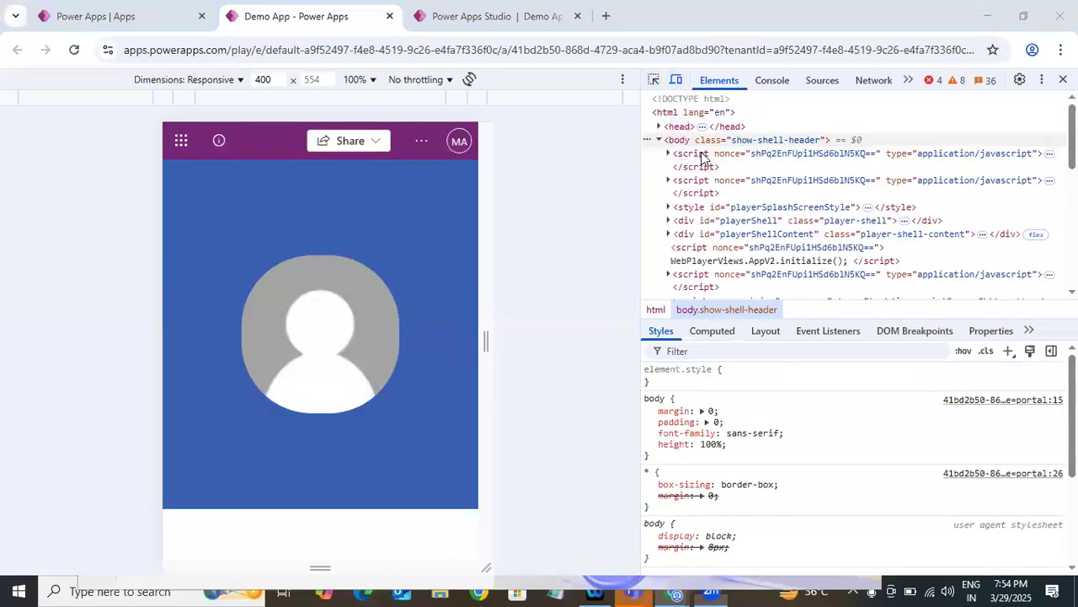
{"action": "left_click", "coordinate": [679, 83]}
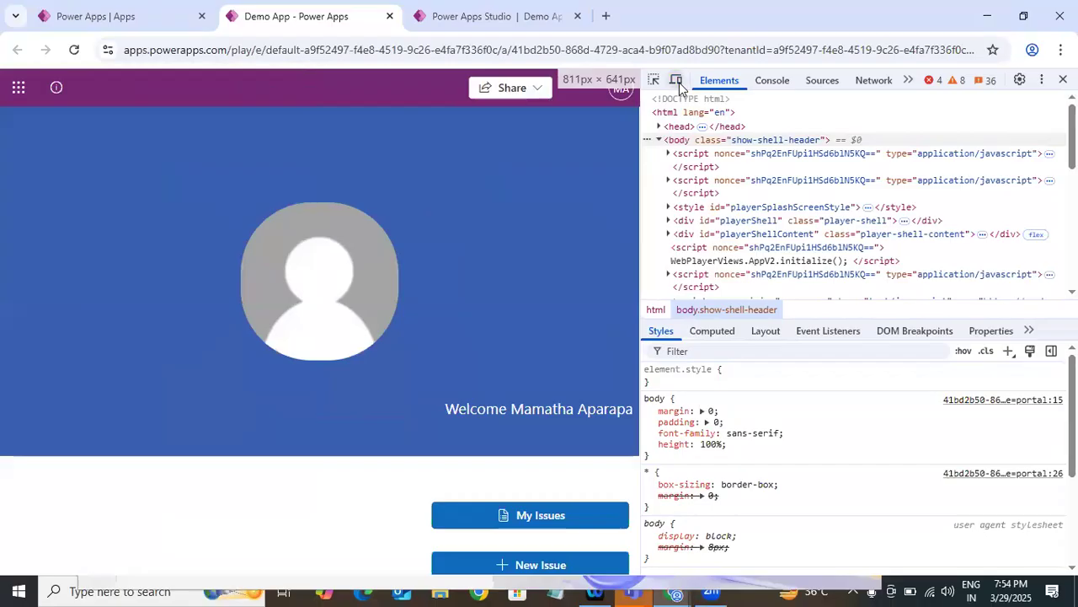
{"action": "left_click", "coordinate": [679, 82]}
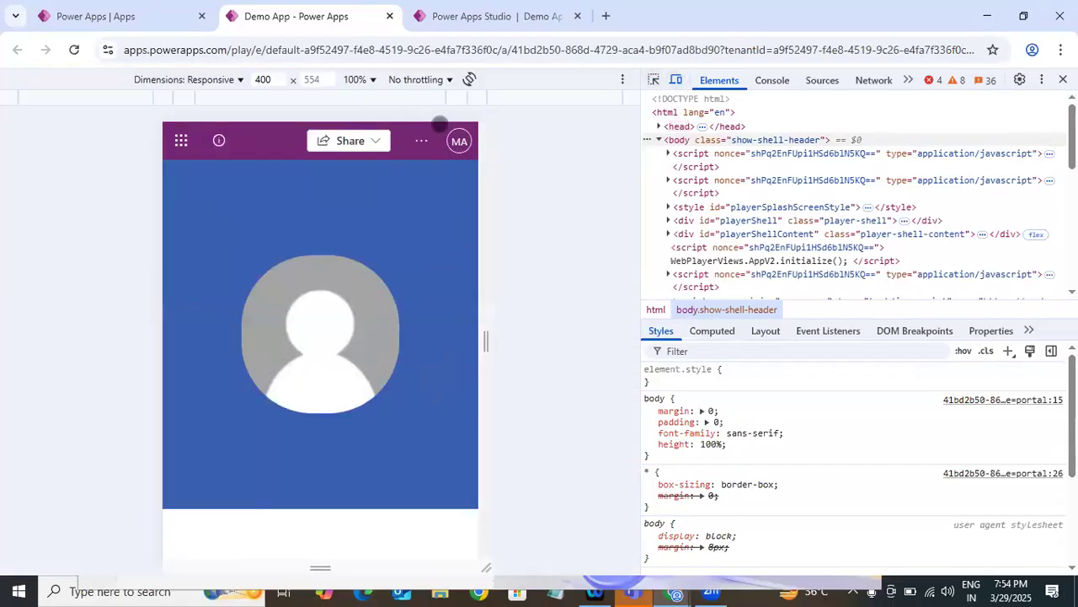
Set the emulated viewport's zoom to 50% and widen it to 680 pixels to check the app's layout.
{"action": "left_click", "coordinate": [358, 80]}
{"action": "left_click", "coordinate": [425, 171]}
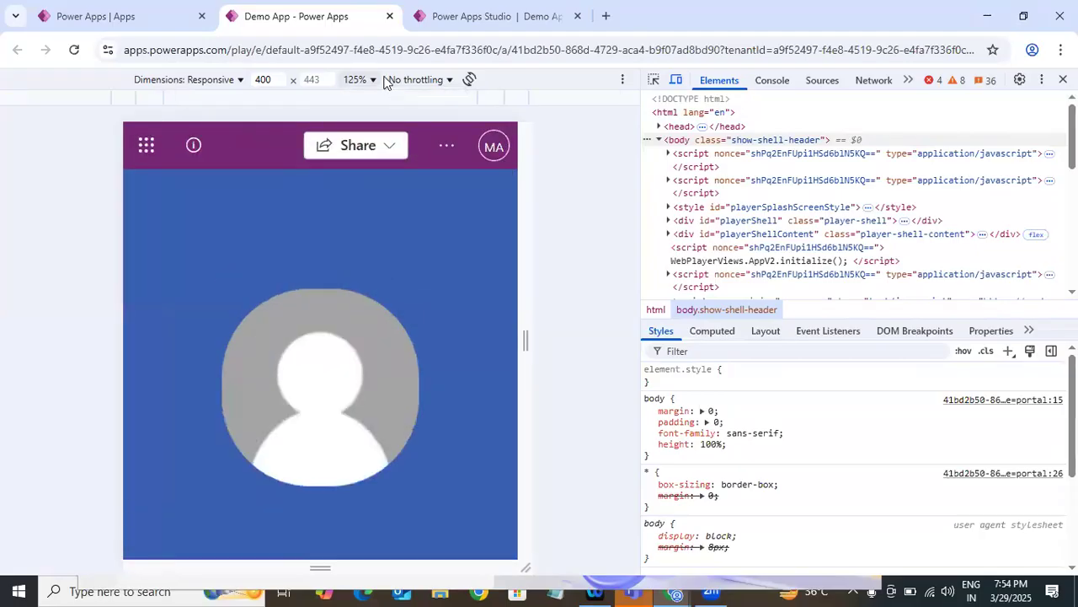
{"action": "left_click", "coordinate": [375, 76]}
{"action": "left_click", "coordinate": [383, 107]}
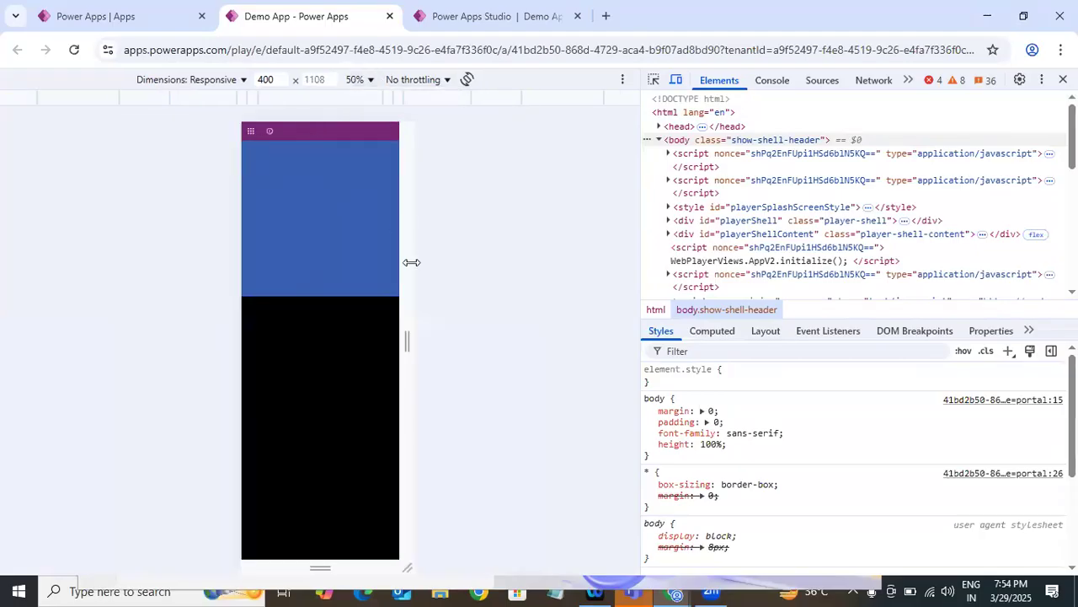
{"action": "left_click_drag", "start_coordinate": [412, 346], "coordinate": [462, 344]}
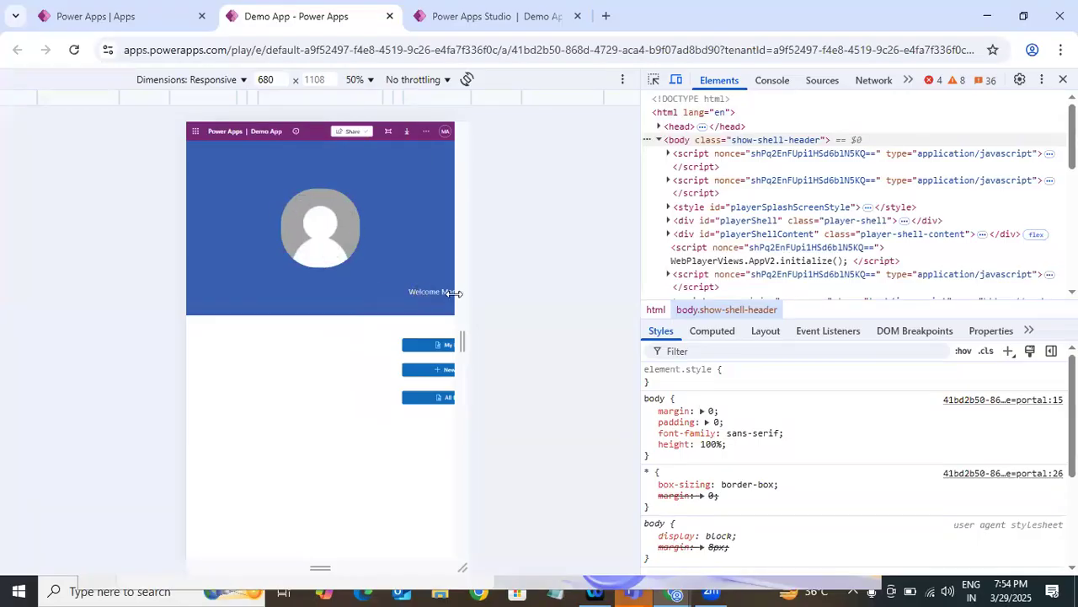
Return to the editor and inspect the width and height of the welcome text txtHomeHdrText on HomeScreen.
{"action": "left_click", "coordinate": [488, 16]}
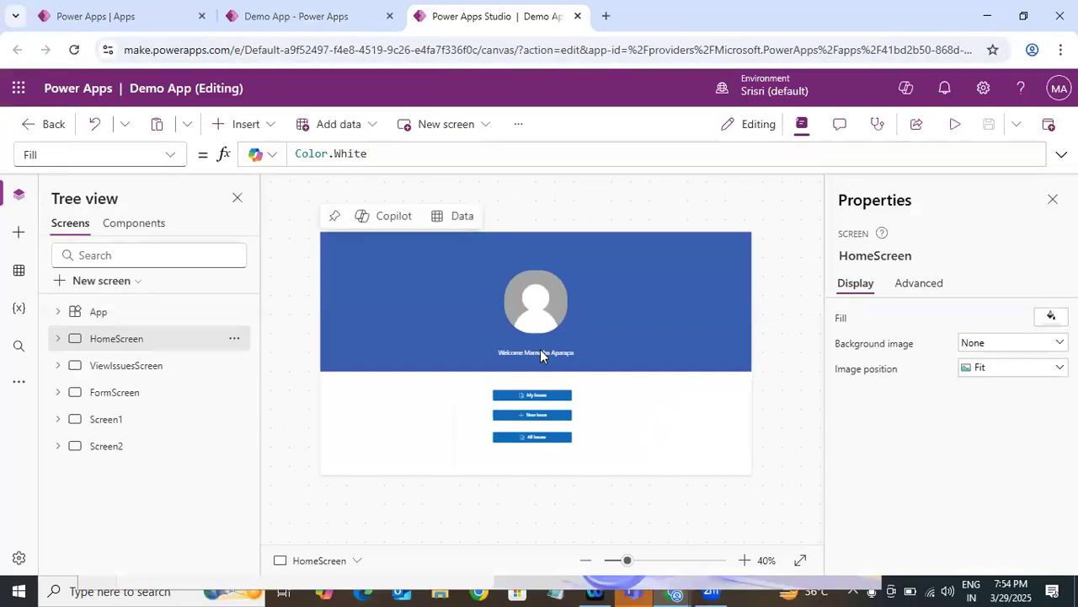
{"action": "left_click", "coordinate": [540, 349]}
{"action": "scroll", "coordinate": [979, 408], "scroll_direction": "down", "scroll_amount": 3}
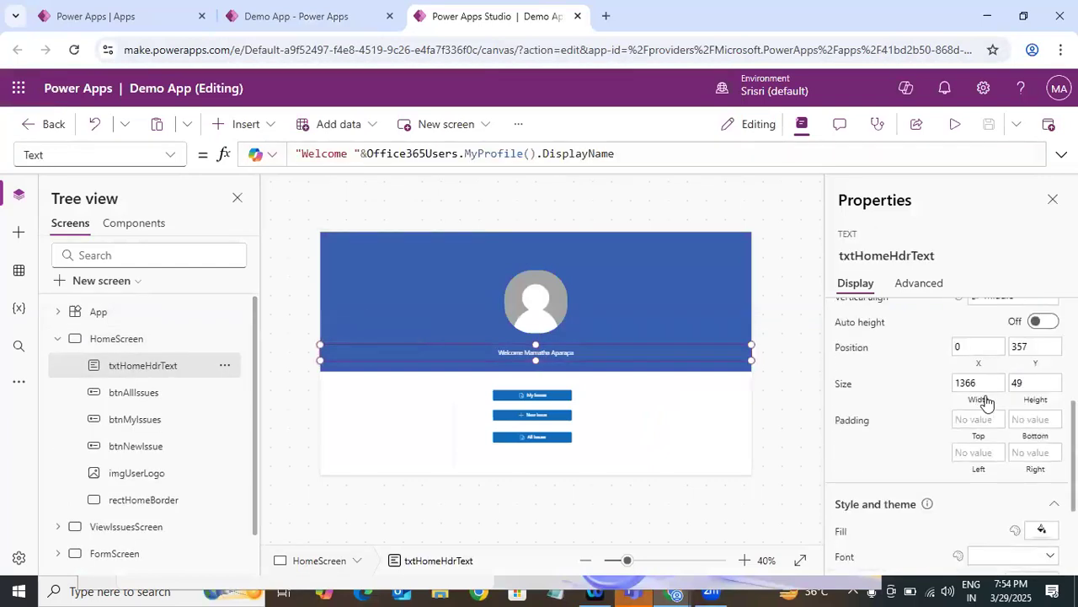
{"action": "left_click", "coordinate": [977, 396]}
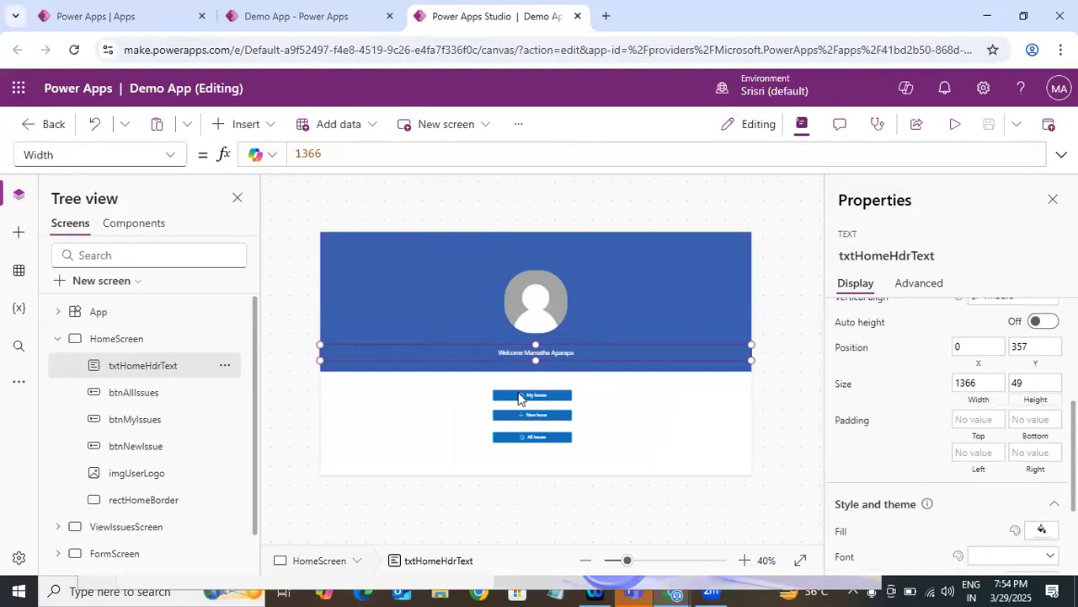
{"action": "left_click", "coordinate": [1035, 396]}
Inspect the size settings of the three HomeScreen buttons and the size and Y position formula of imgUserLogo.
{"action": "left_click", "coordinate": [532, 394]}
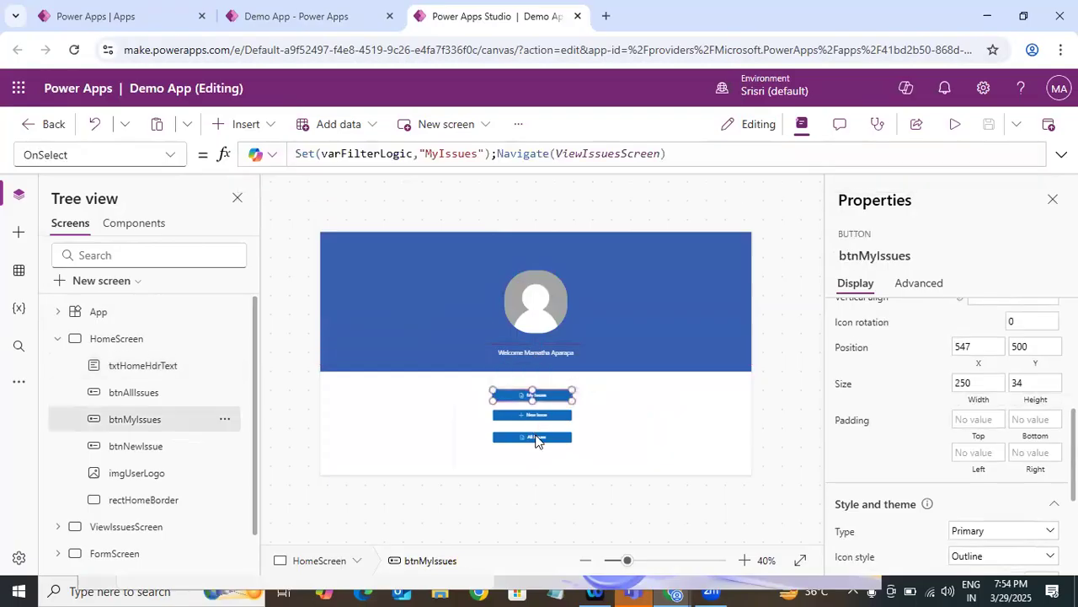
{"action": "left_click", "coordinate": [533, 414]}
{"action": "left_click", "coordinate": [987, 390]}
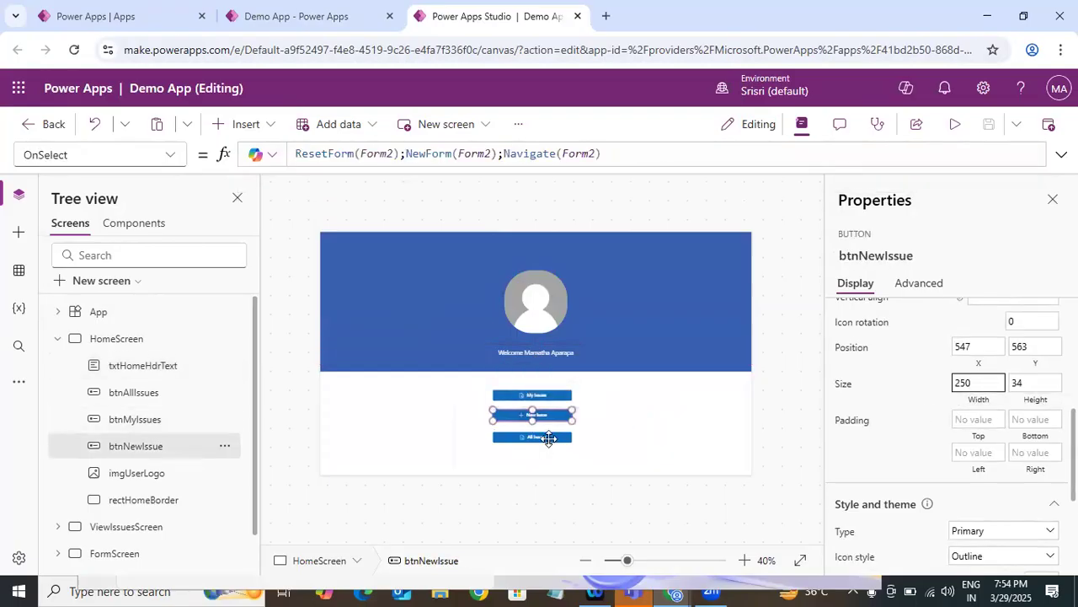
{"action": "left_click", "coordinate": [546, 437]}
{"action": "left_click", "coordinate": [553, 309]}
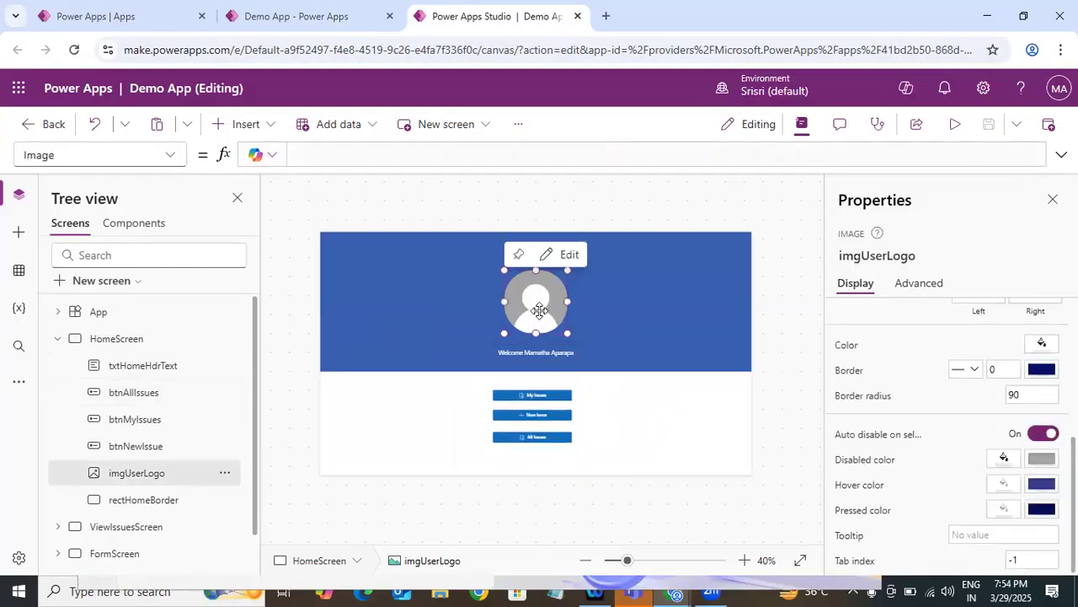
{"action": "scroll", "coordinate": [1010, 401], "scroll_direction": "up", "scroll_amount": 5}
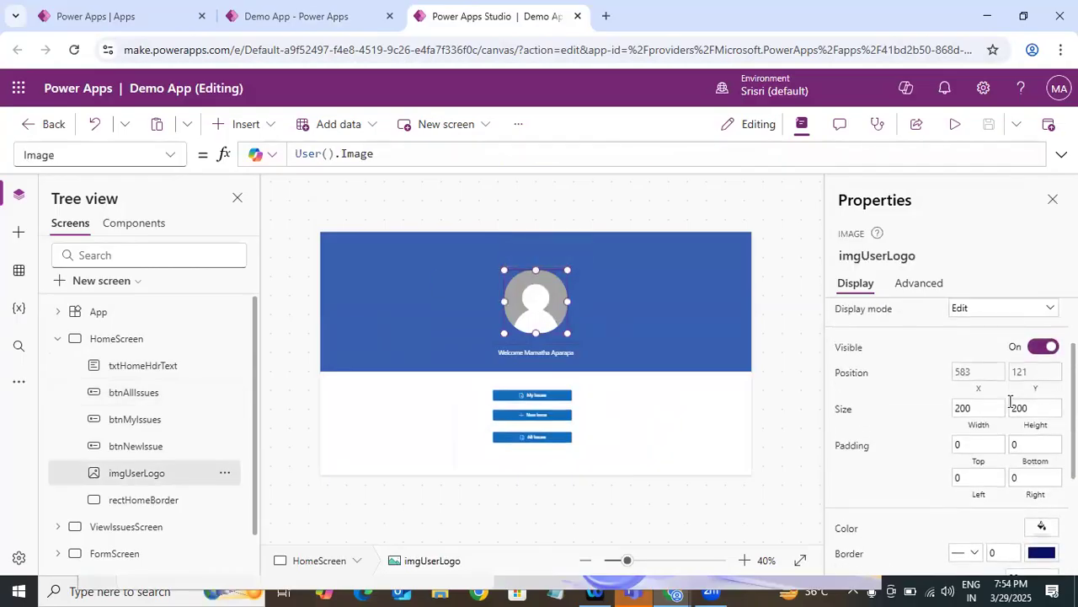
{"action": "left_click", "coordinate": [1033, 398]}
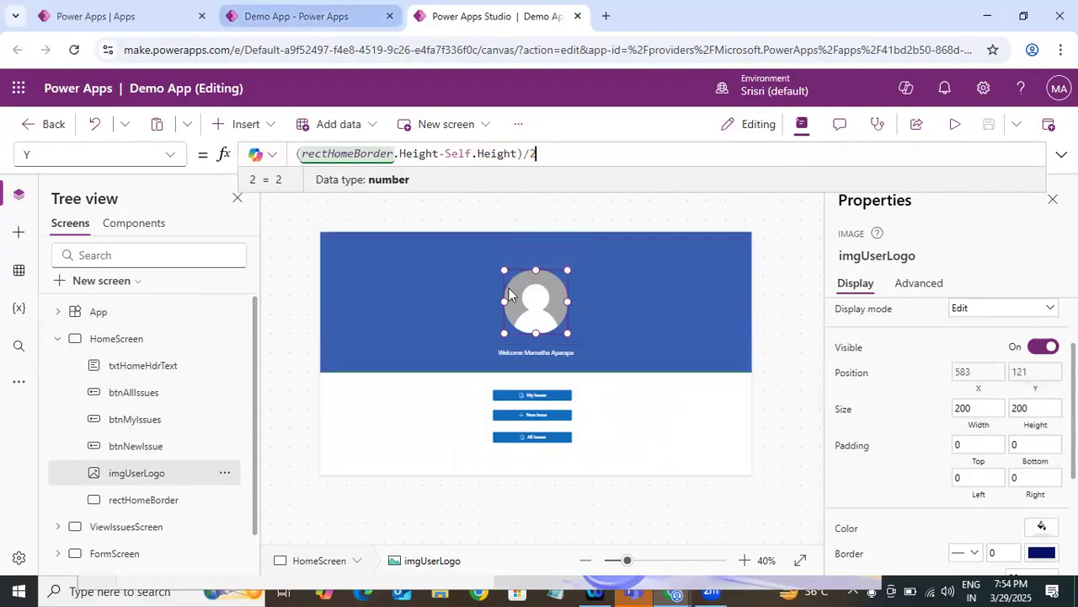
Switch to the running Demo App and narrow the emulated viewport to 436 pixels to check the layout.
{"action": "left_click", "coordinate": [304, 16]}
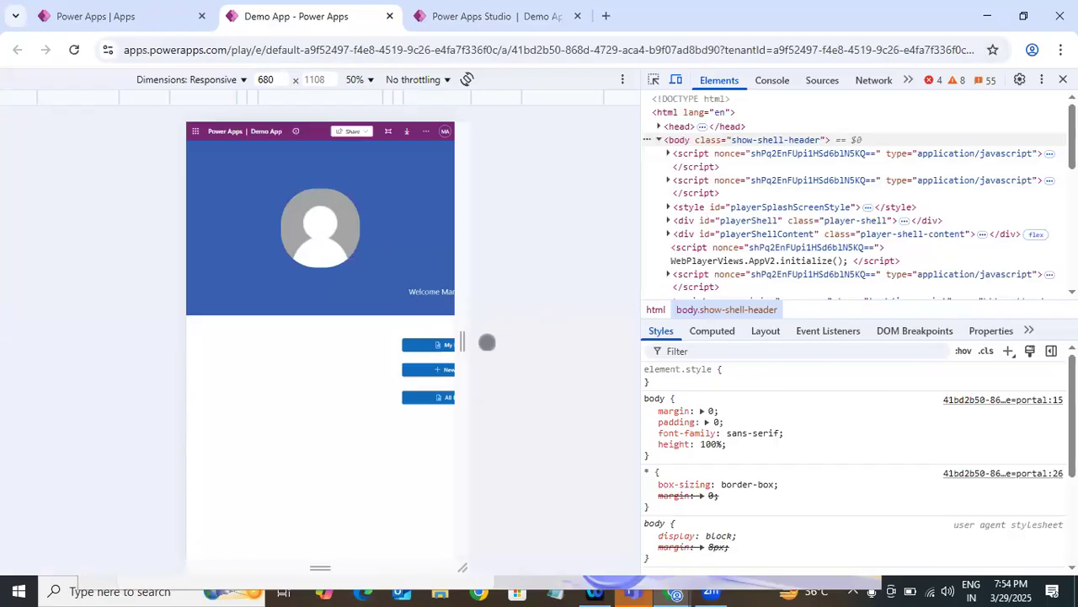
{"action": "left_click_drag", "start_coordinate": [466, 335], "coordinate": [419, 340]}
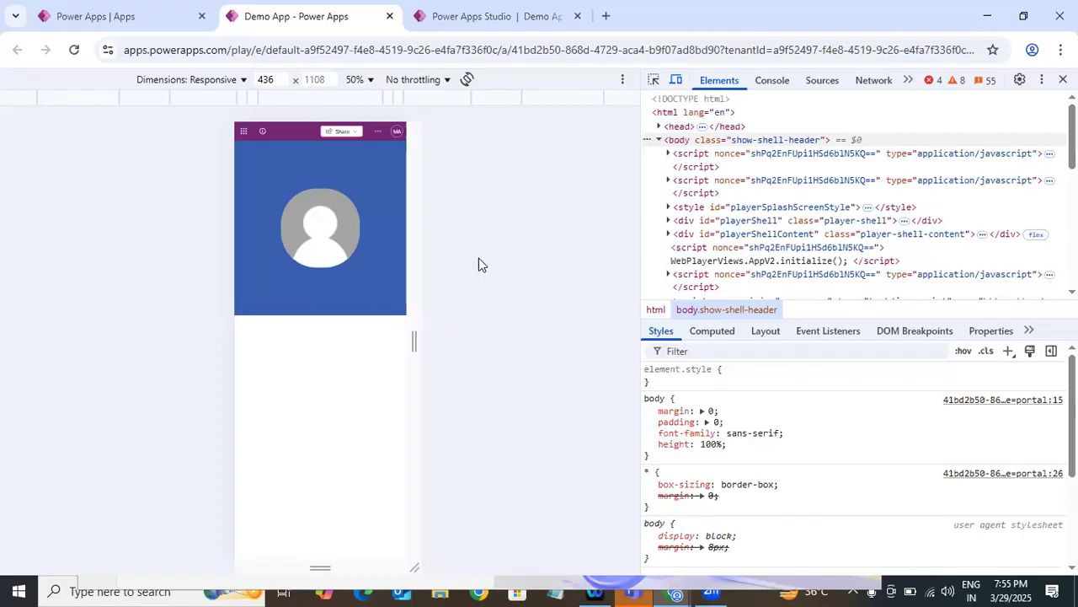
Return to the editor and set the width of the welcome text txtHomeHdrText to Parent.Width.
{"action": "left_click", "coordinate": [517, 16]}
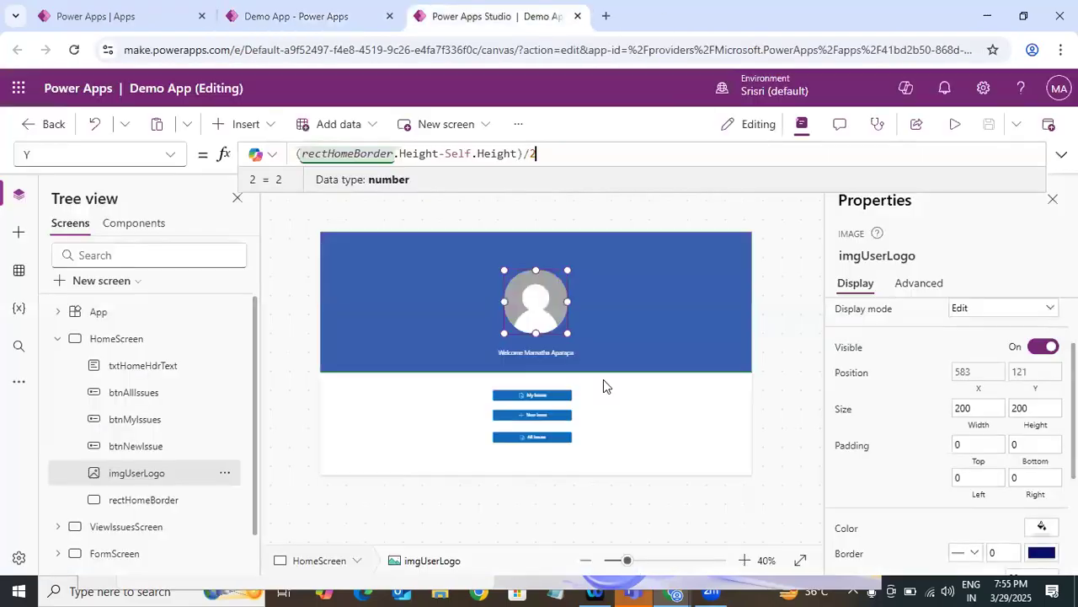
{"action": "left_click", "coordinate": [552, 401]}
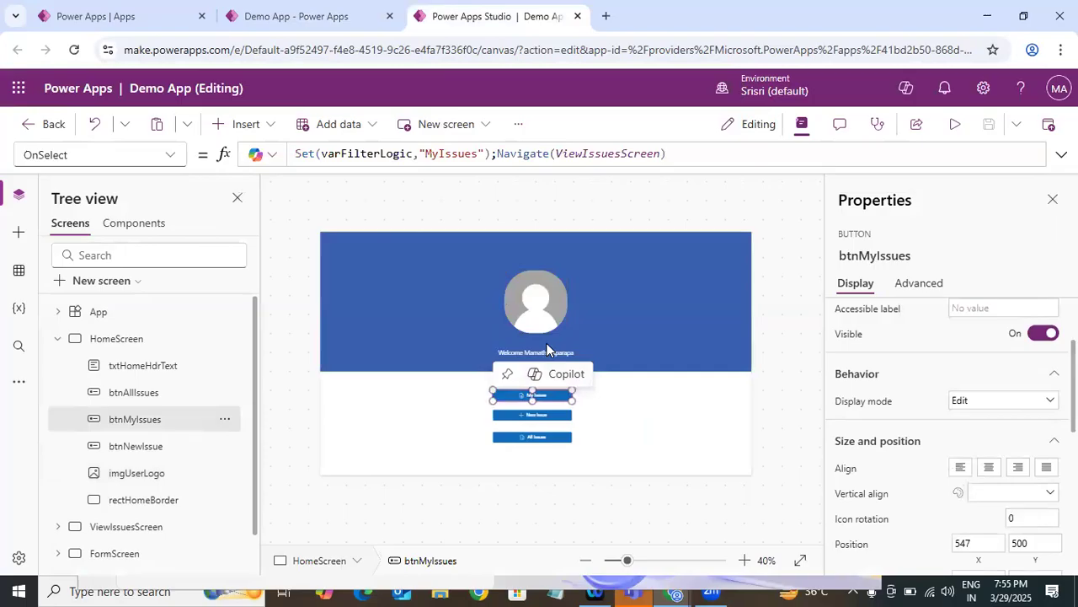
{"action": "left_click", "coordinate": [563, 361]}
{"action": "scroll", "coordinate": [996, 379], "scroll_direction": "down", "scroll_amount": 3}
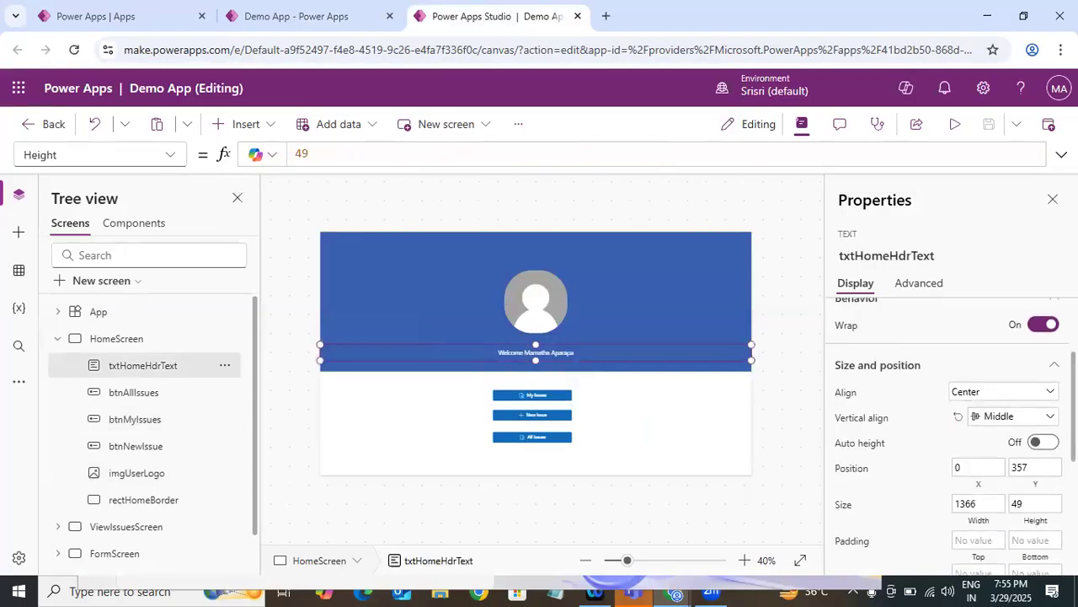
{"action": "left_click", "coordinate": [988, 373]}
{"action": "left_click", "coordinate": [311, 151]}
{"action": "left_click_drag", "start_coordinate": [309, 153], "coordinate": [462, 165]}
{"action": "key", "text": "ctrl+a"}
{"action": "key", "text": "BackSpace"}
{"action": "type", "text": "Parent.Width"}
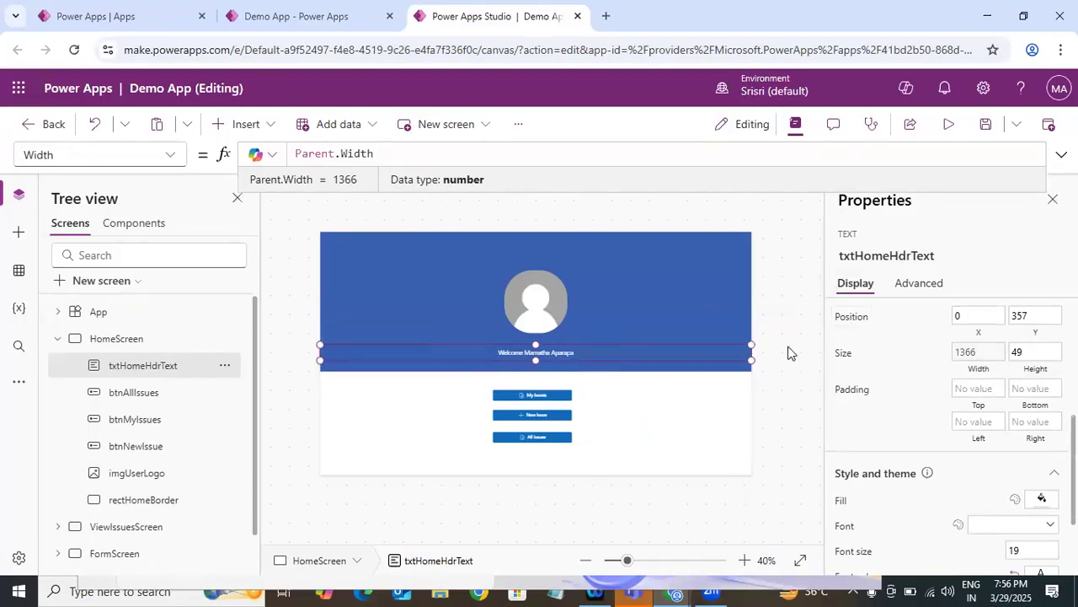
Inspect the shared position and size settings of btnMyIssues, btnNewIssue and btnAllIssues together.
{"action": "left_click", "coordinate": [576, 415]}
{"action": "left_click", "coordinate": [560, 394]}
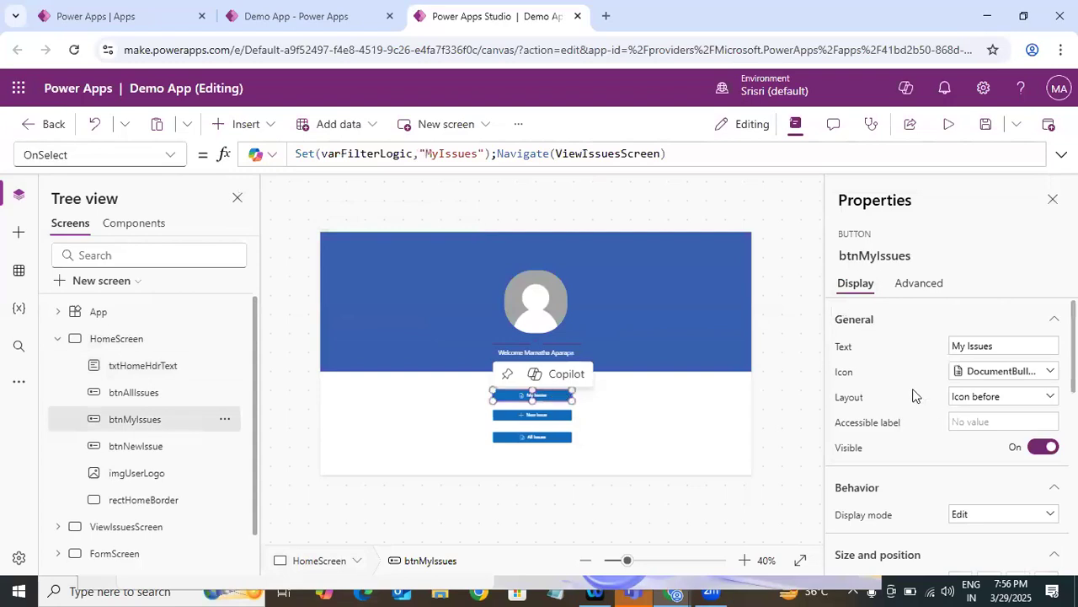
{"action": "left_click", "coordinate": [539, 417], "text": "shift"}
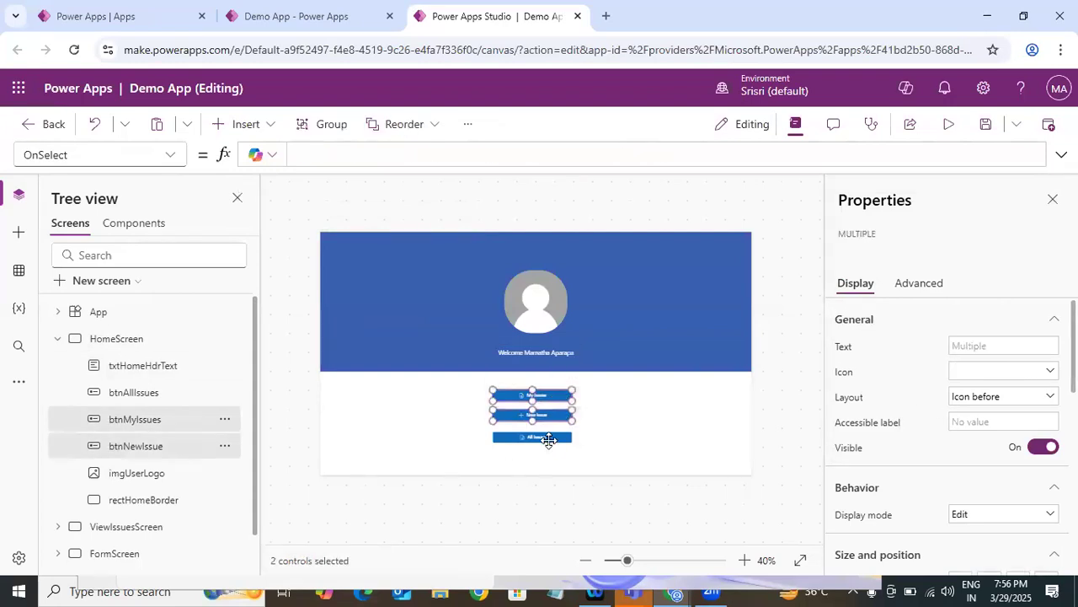
{"action": "left_click", "coordinate": [552, 438], "text": "shift"}
{"action": "scroll", "coordinate": [984, 427], "scroll_direction": "down", "scroll_amount": 3}
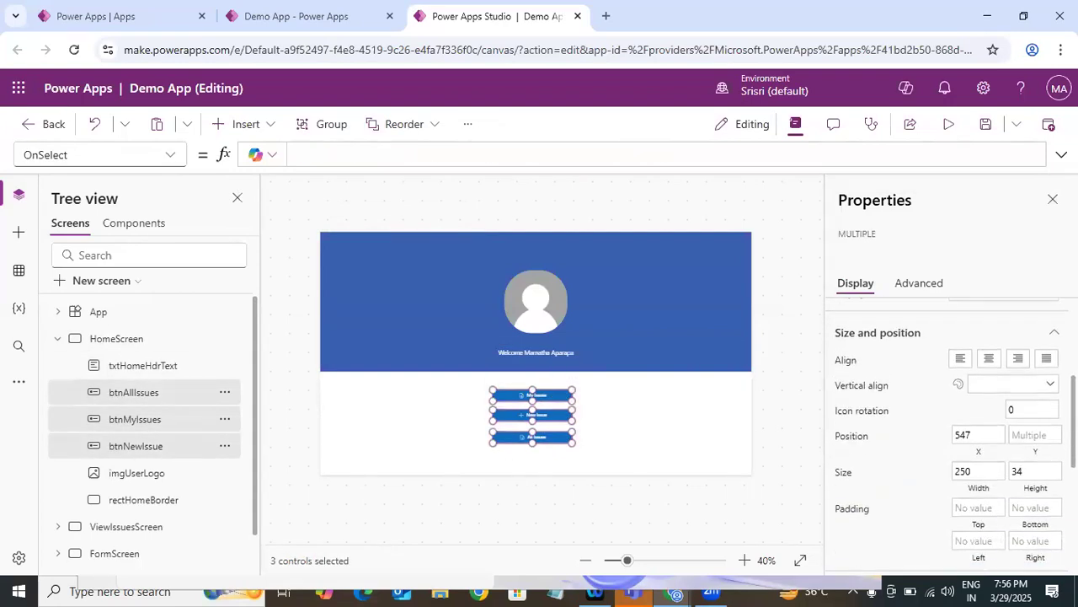
Copy the X position formula (Parent.Width-Self.Width)/2 from imgUserLogo.
{"action": "left_click", "coordinate": [540, 313]}
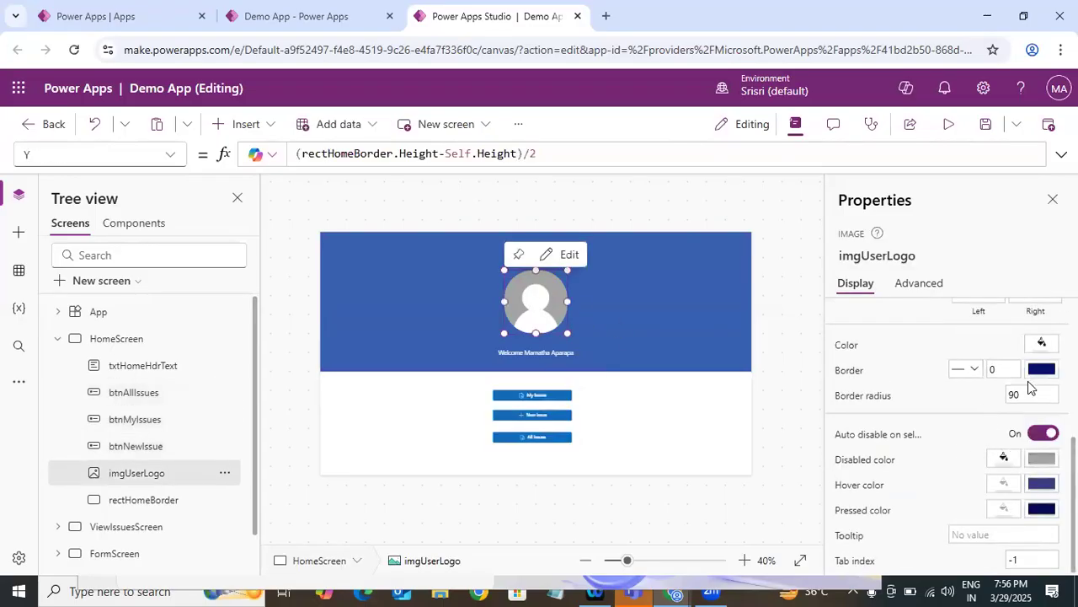
{"action": "scroll", "coordinate": [977, 392], "scroll_direction": "up", "scroll_amount": 3}
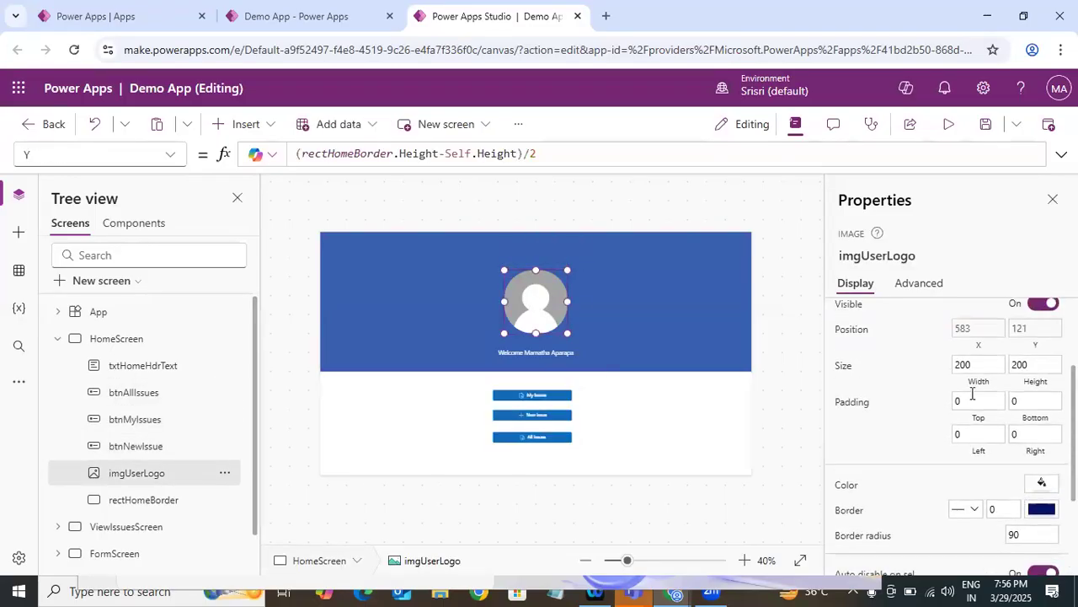
{"action": "left_click", "coordinate": [979, 329]}
{"action": "left_click", "coordinate": [501, 155]}
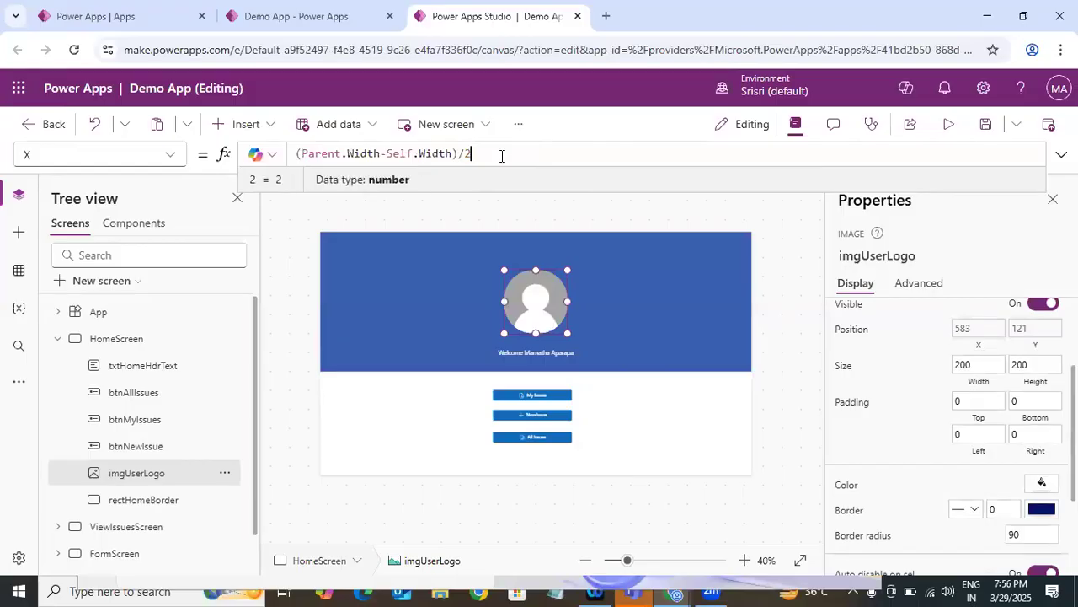
{"action": "key", "text": "ctrl+a"}
{"action": "key", "text": "ctrl+c"}
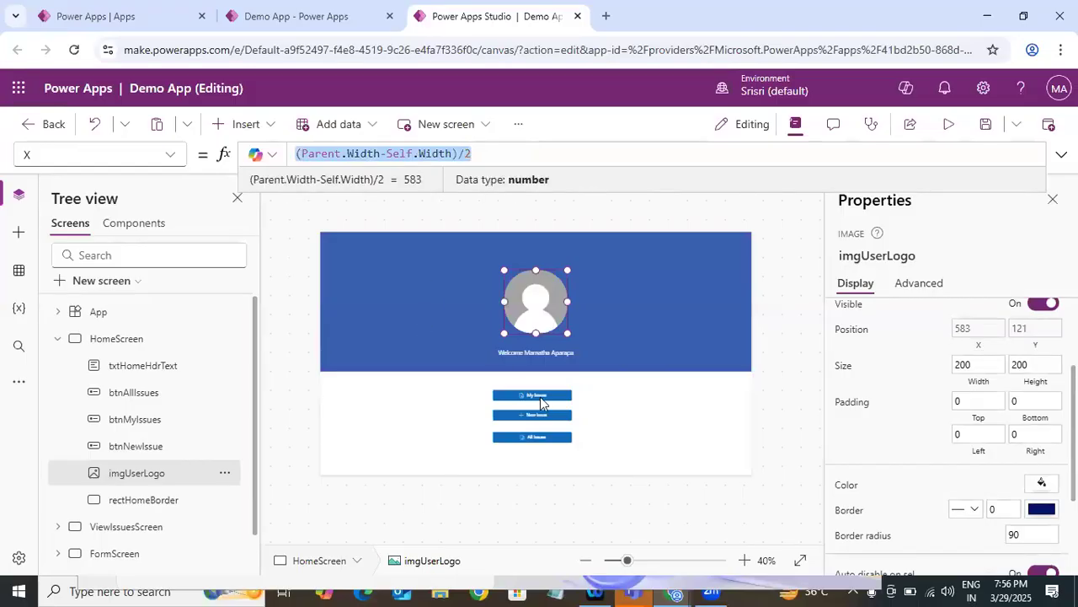
Set the X position of all three HomeScreen buttons to (Parent.Width-Self.Width)/2 and check the formula on btnMyIssues.
{"action": "left_click", "coordinate": [540, 397]}
{"action": "left_click", "coordinate": [547, 414], "text": "shift"}
{"action": "left_click", "coordinate": [562, 437], "text": "shift"}
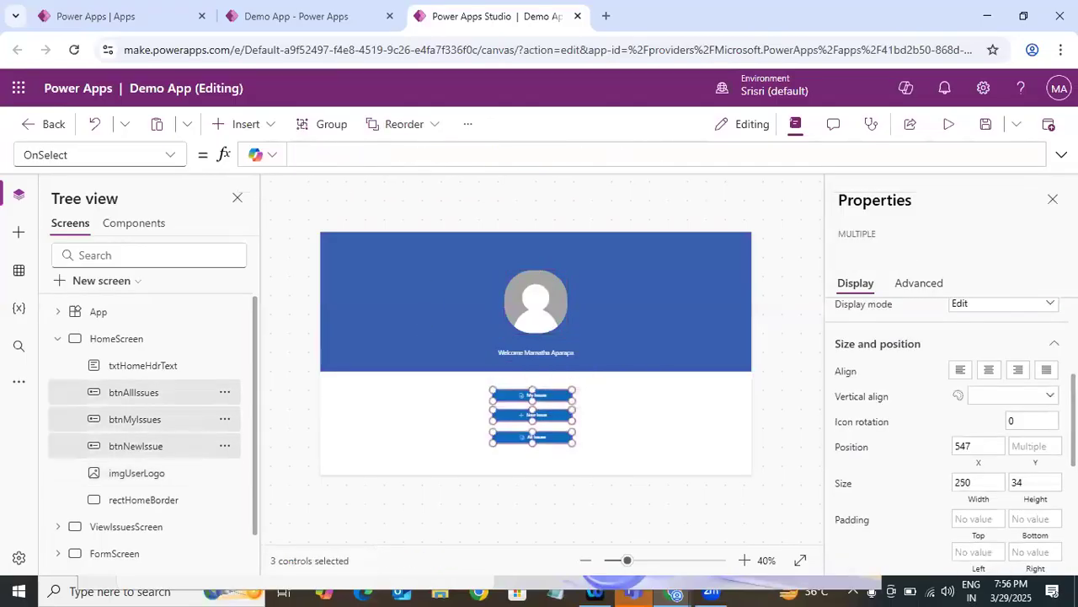
{"action": "scroll", "coordinate": [975, 379], "scroll_direction": "down", "scroll_amount": 2}
{"action": "left_click", "coordinate": [979, 340]}
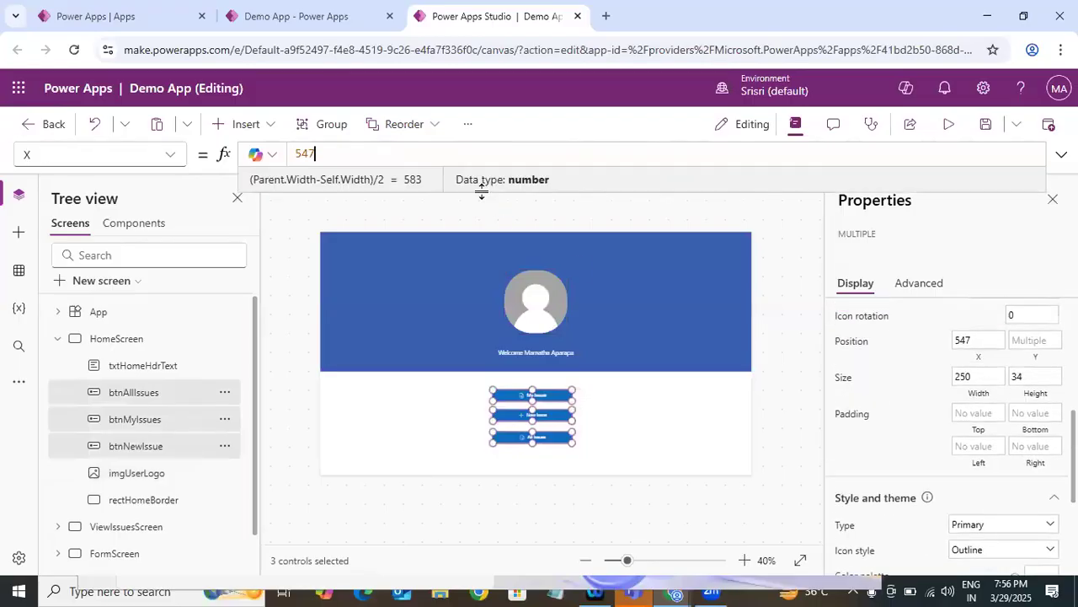
{"action": "key", "text": "ctrl+a"}
{"action": "key", "text": "ctrl+v"}
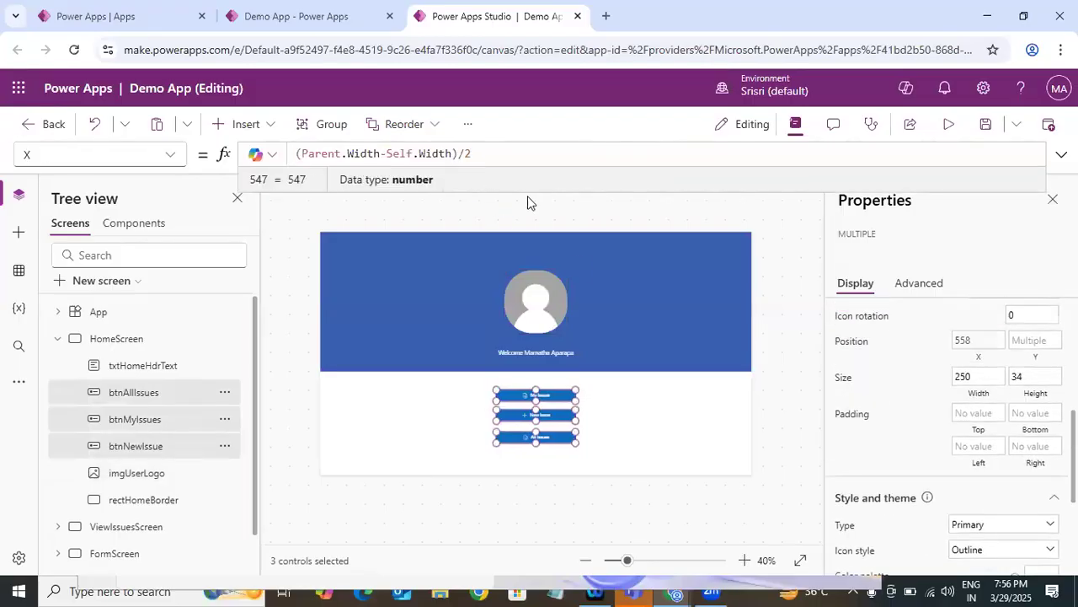
{"action": "left_click", "coordinate": [526, 212]}
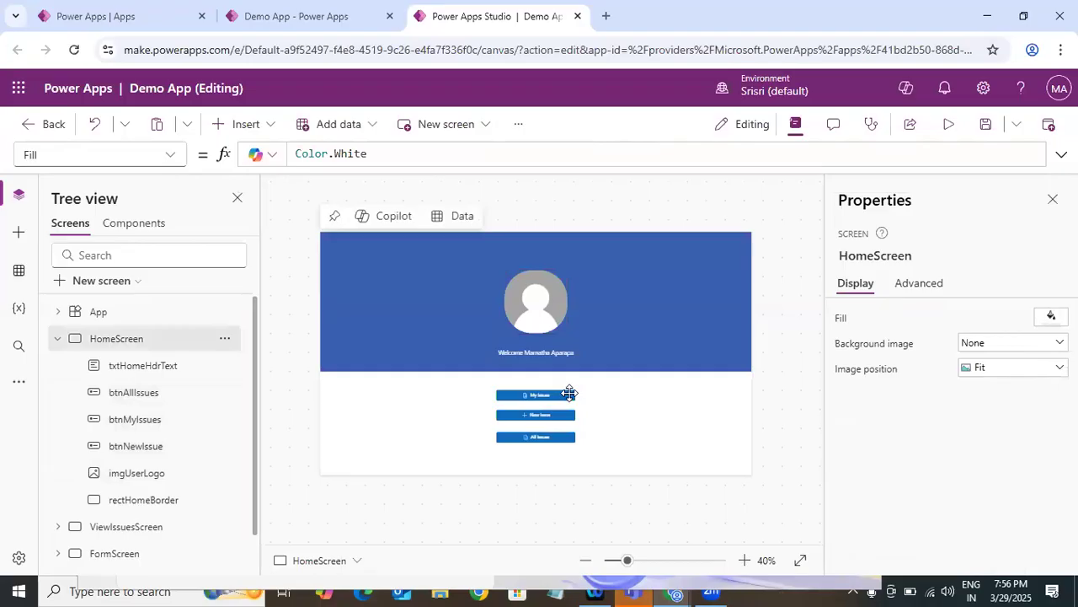
{"action": "left_click", "coordinate": [566, 393]}
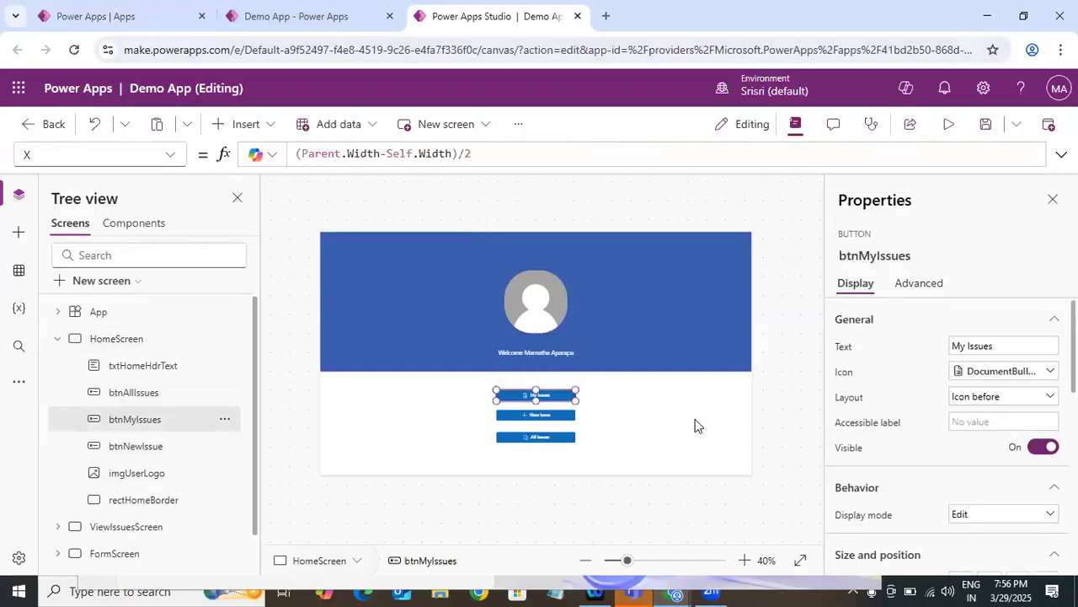
{"action": "left_click", "coordinate": [534, 244]}
Close the developer tools on the running Demo App and compare its full-width home screen with HomeScreen in the editor.
{"action": "left_click", "coordinate": [282, 17]}
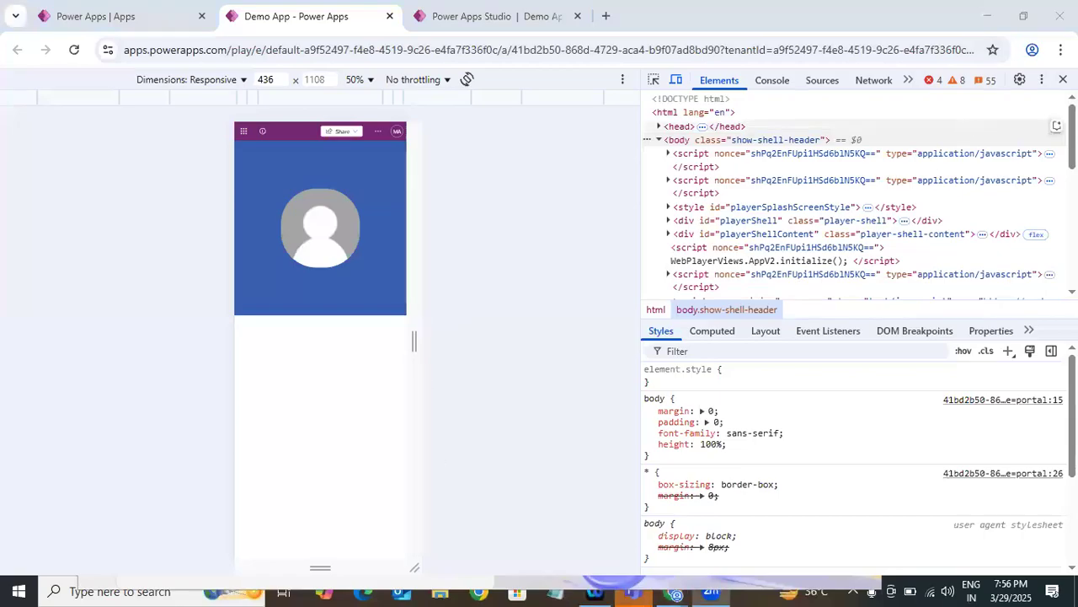
{"action": "key", "text": "F12"}
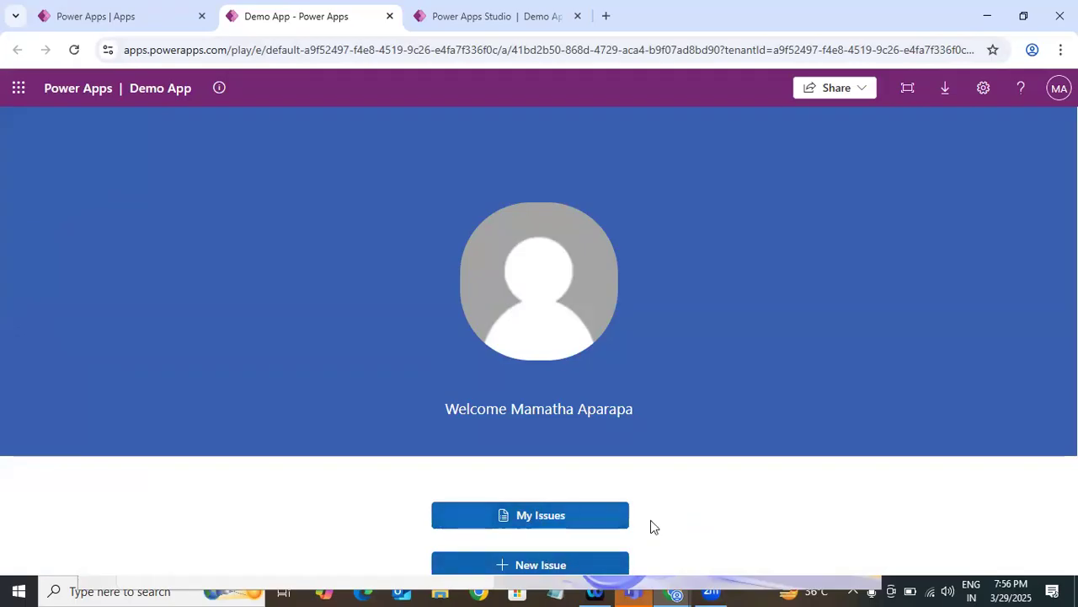
{"action": "left_click", "coordinate": [517, 25]}
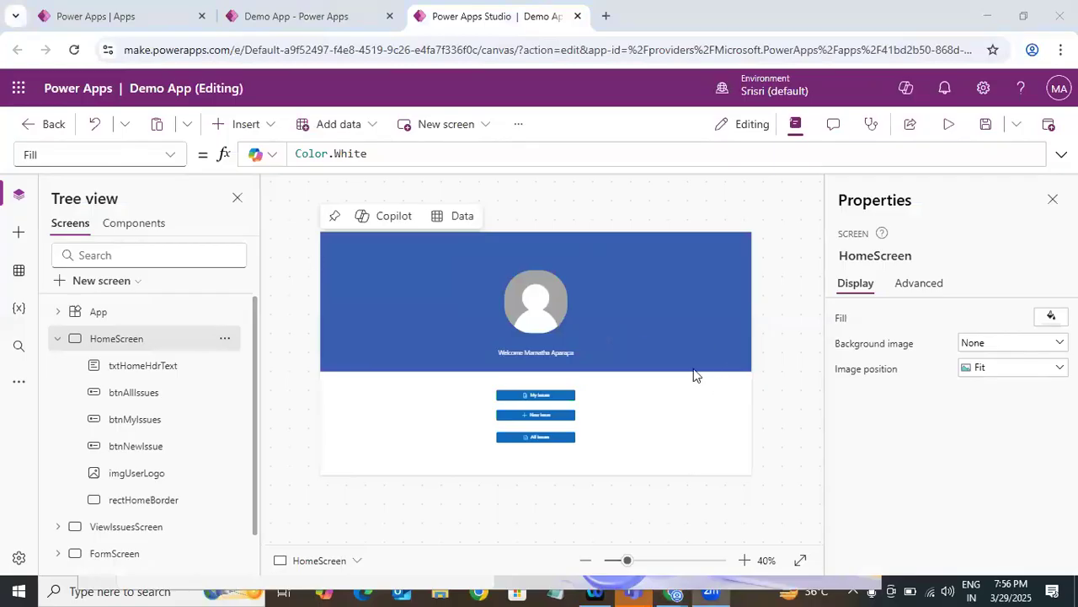
{"action": "left_click", "coordinate": [634, 325]}
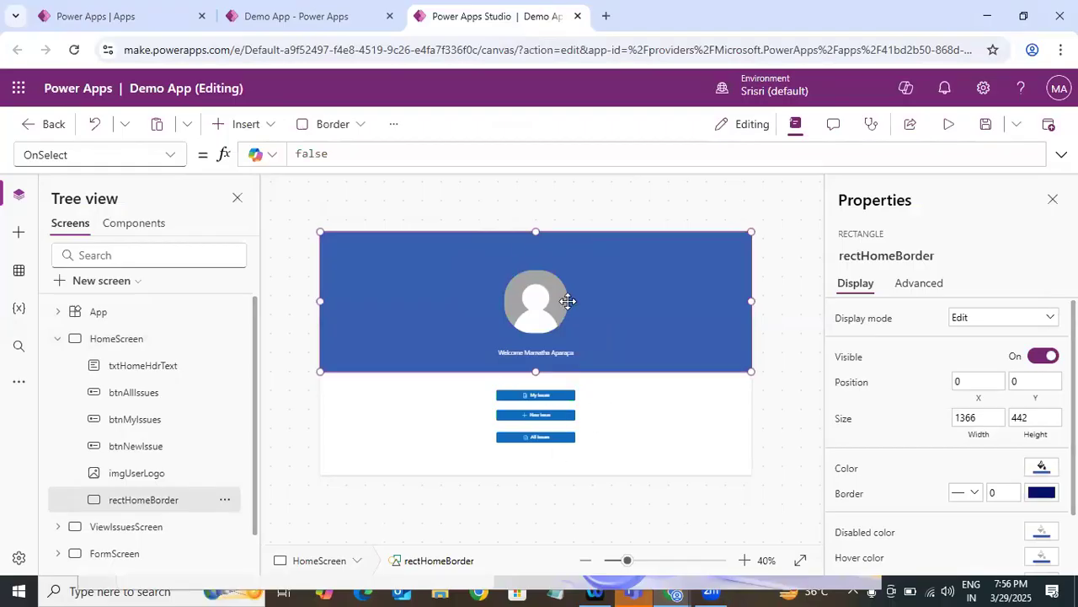
{"action": "left_click", "coordinate": [336, 16]}
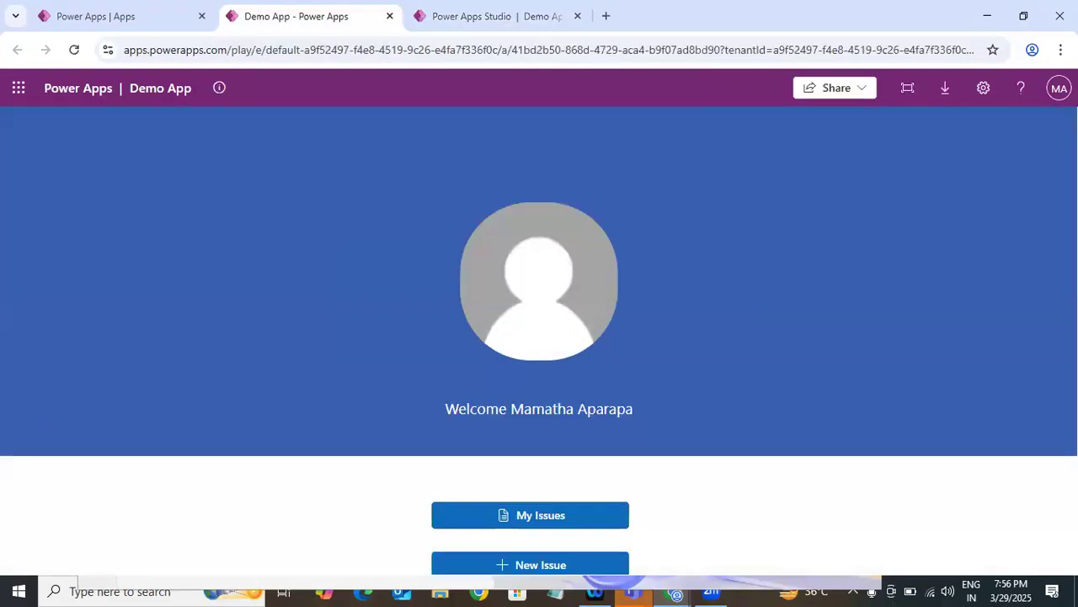
{"action": "left_click", "coordinate": [483, 10]}
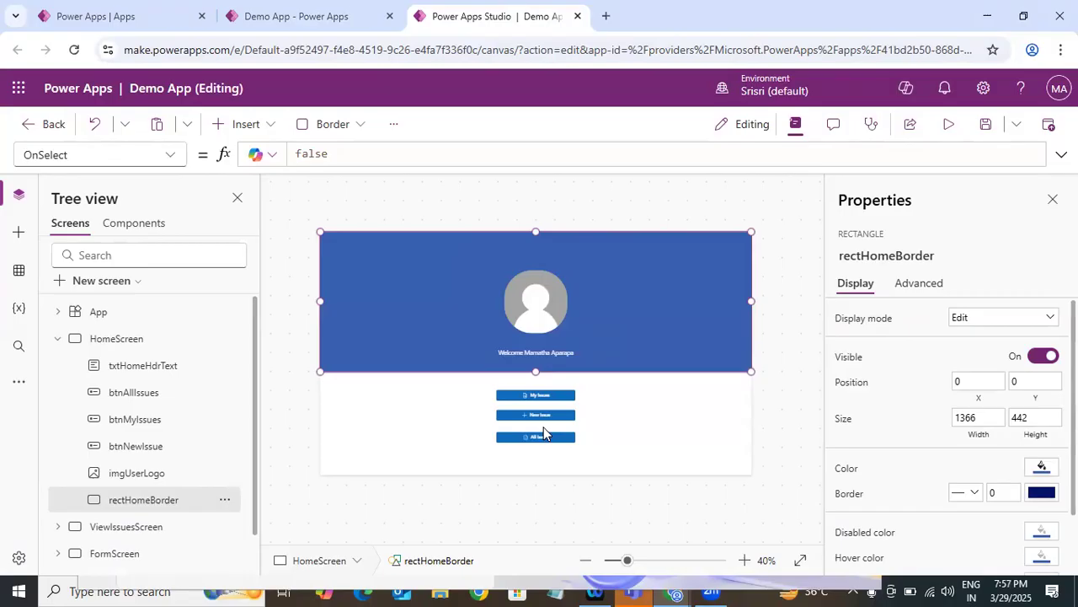
Check the X position formulas of btnNewIssue and btnAllIssues and review the size and position settings of btnAllIssues.
{"action": "left_click", "coordinate": [660, 397]}
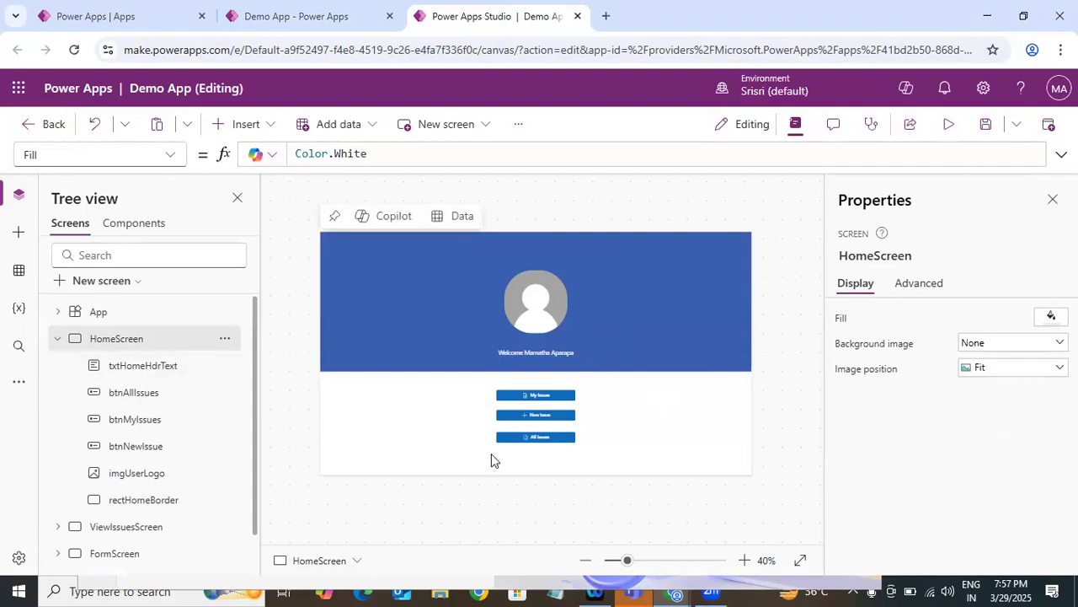
{"action": "left_click", "coordinate": [542, 411]}
{"action": "left_click", "coordinate": [549, 437]}
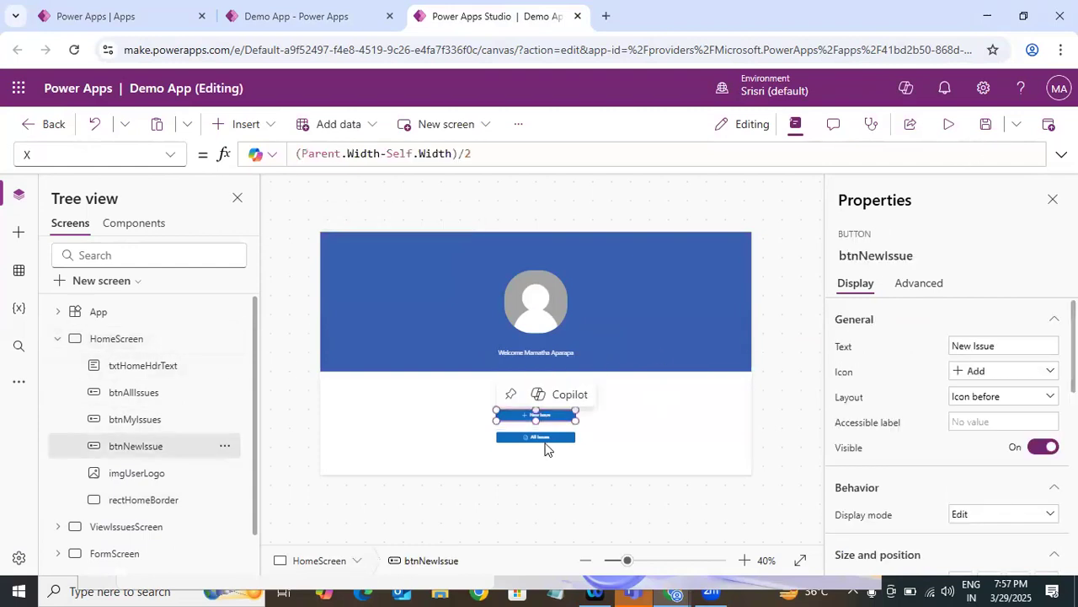
{"action": "left_click", "coordinate": [678, 464]}
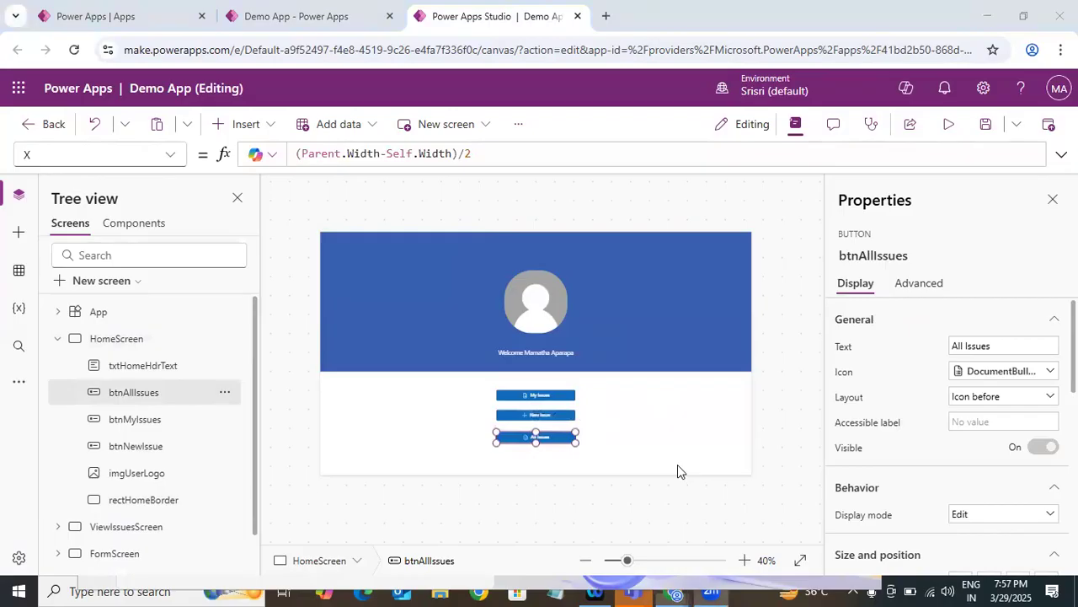
{"action": "scroll", "coordinate": [977, 396], "scroll_direction": "down", "scroll_amount": 5}
{"action": "scroll", "coordinate": [982, 404], "scroll_direction": "up", "scroll_amount": 1}
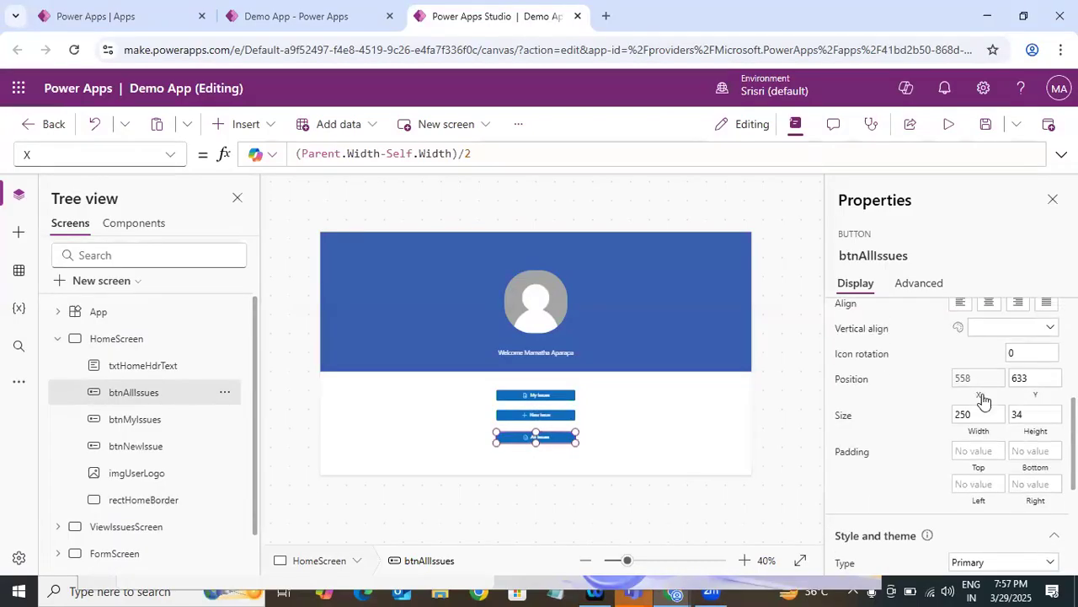
Save the Demo App and publish this version.
{"action": "left_click", "coordinate": [987, 124]}
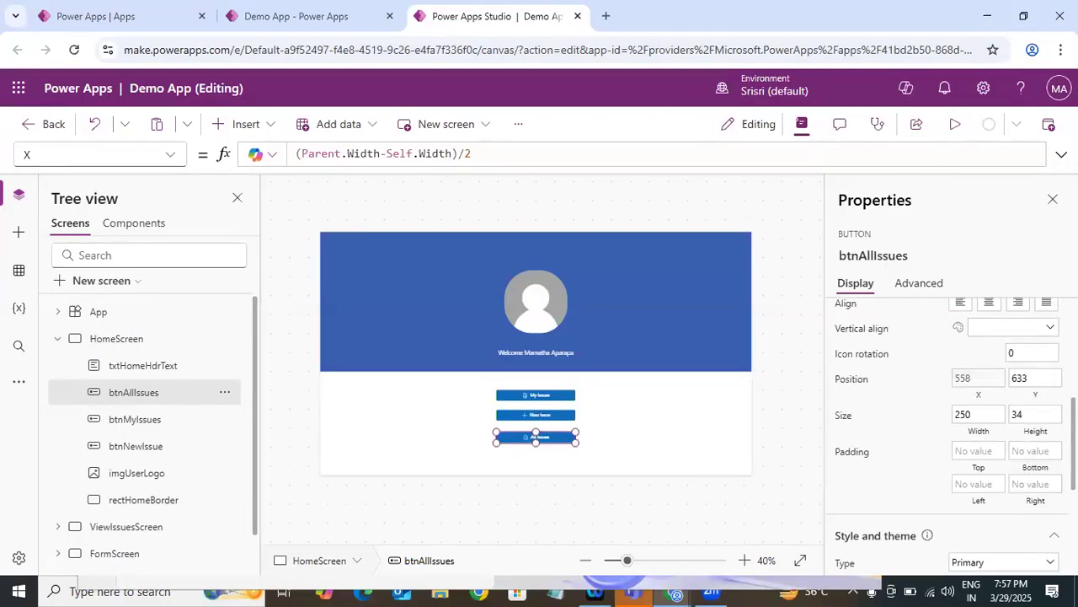
{"action": "left_click", "coordinate": [1048, 128]}
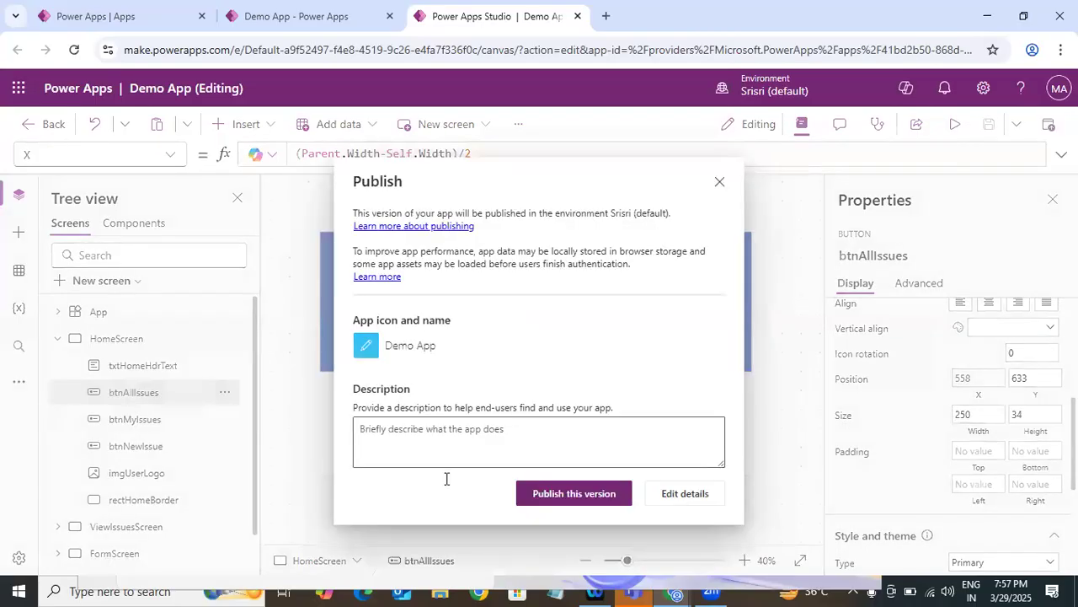
{"action": "key", "text": "Escape"}
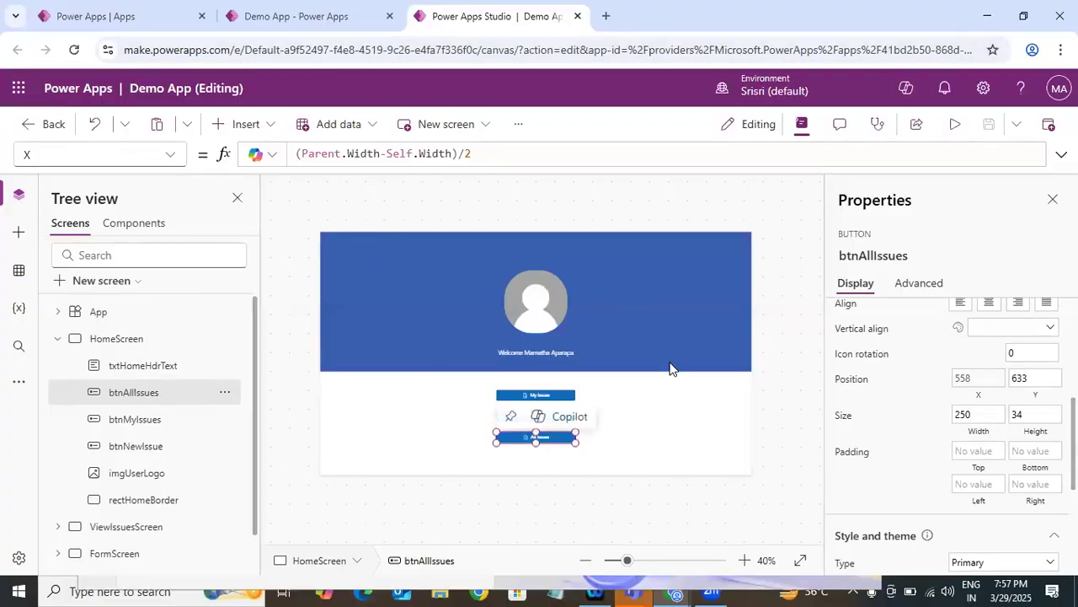
Reload the running Demo App, check its layout in a narrow browser window, and restore the window to full size.
{"action": "left_click", "coordinate": [309, 31]}
{"action": "left_click", "coordinate": [74, 50]}
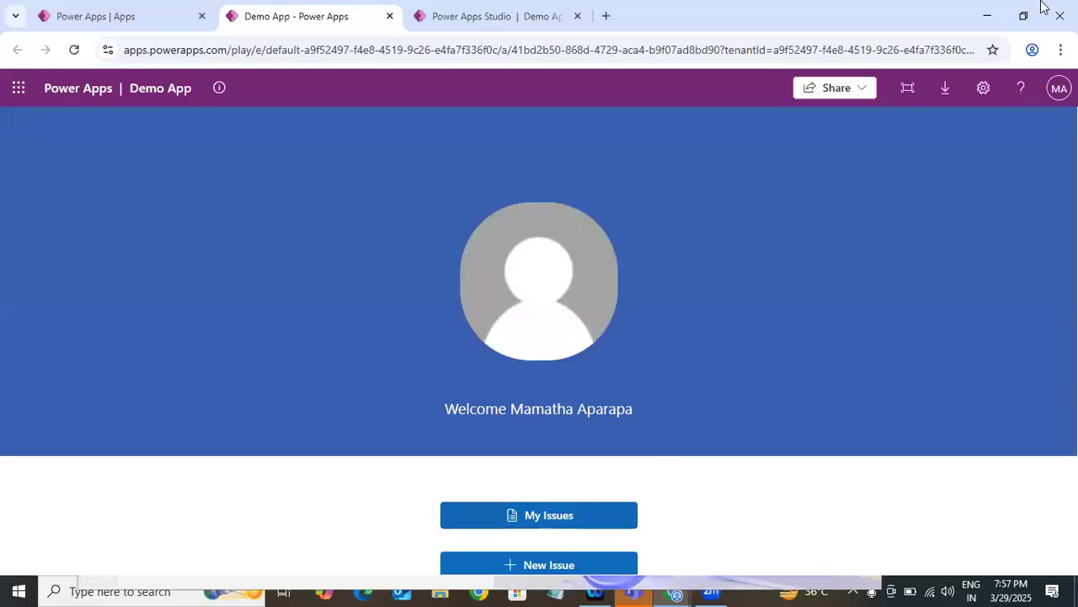
{"action": "key", "text": "super+Right"}
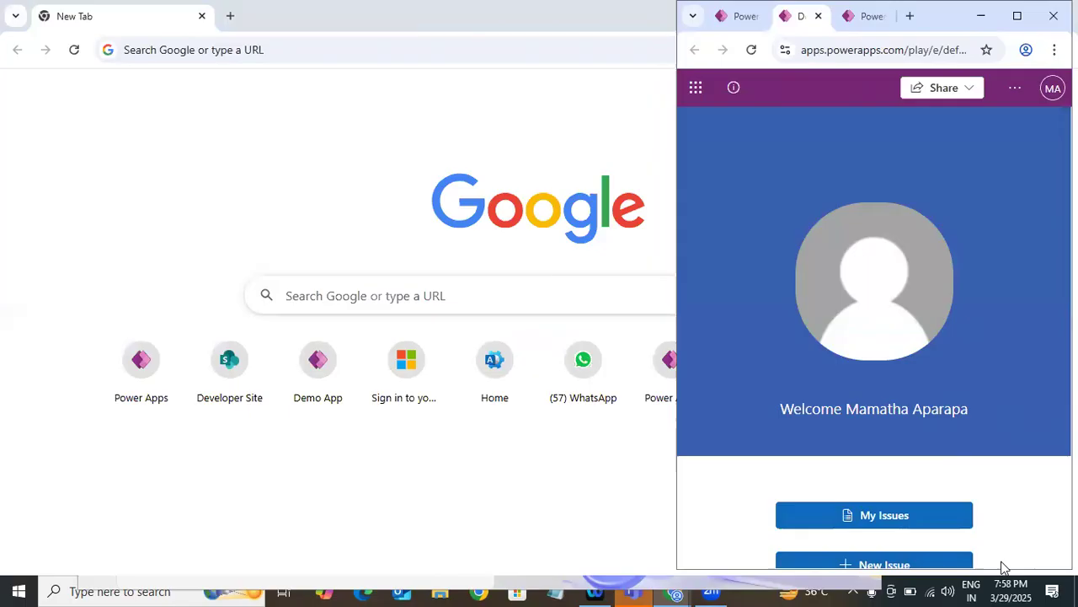
{"action": "left_click", "coordinate": [1016, 16]}
Open the running Demo App again in an additional browser tab.
{"action": "left_click", "coordinate": [987, 15]}
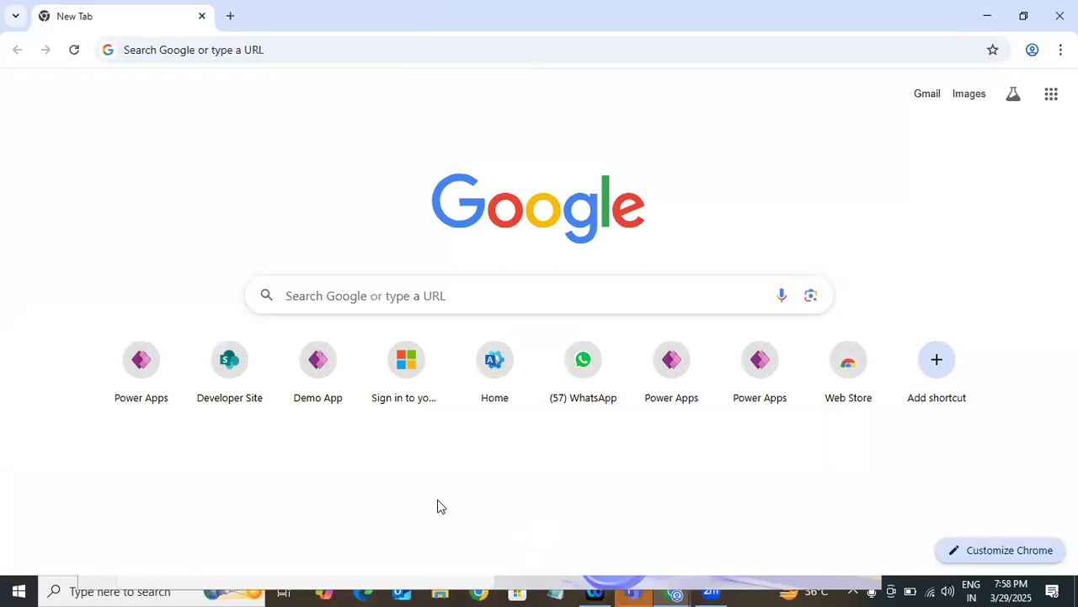
{"action": "key", "text": "ctrl+shift+t"}
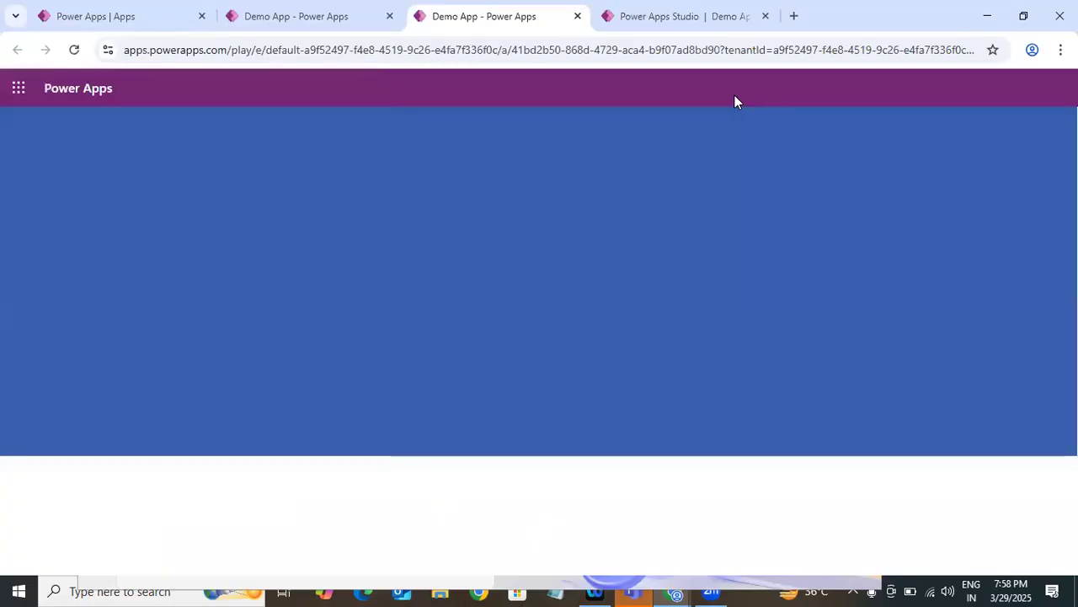
Return to the app editor and check the height setting of rectHomeBorder on HomeScreen.
{"action": "left_click", "coordinate": [642, 22]}
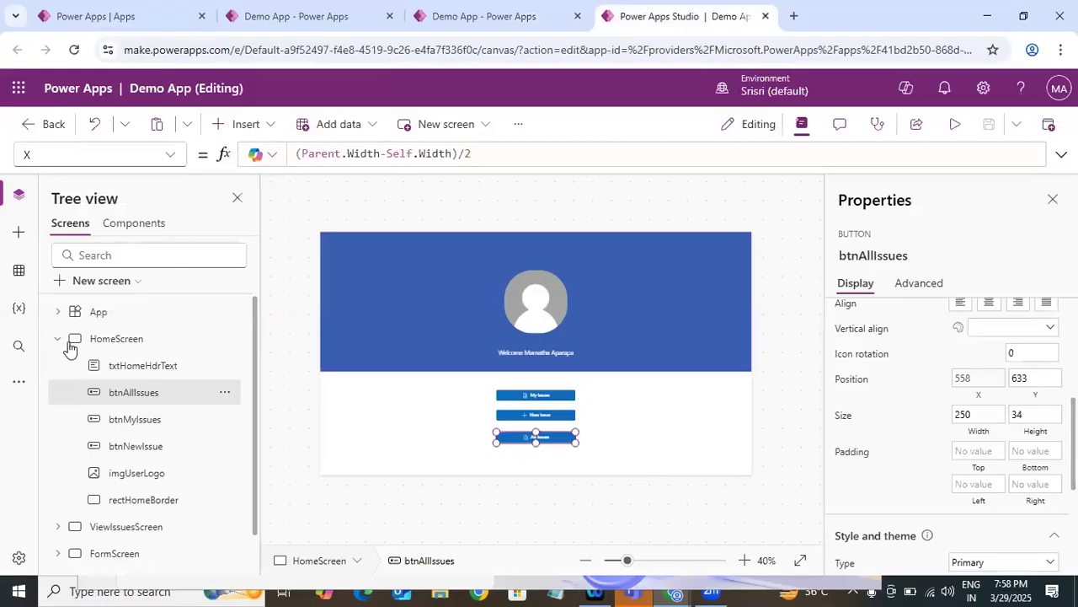
{"action": "left_click", "coordinate": [444, 357]}
{"action": "left_click", "coordinate": [666, 262]}
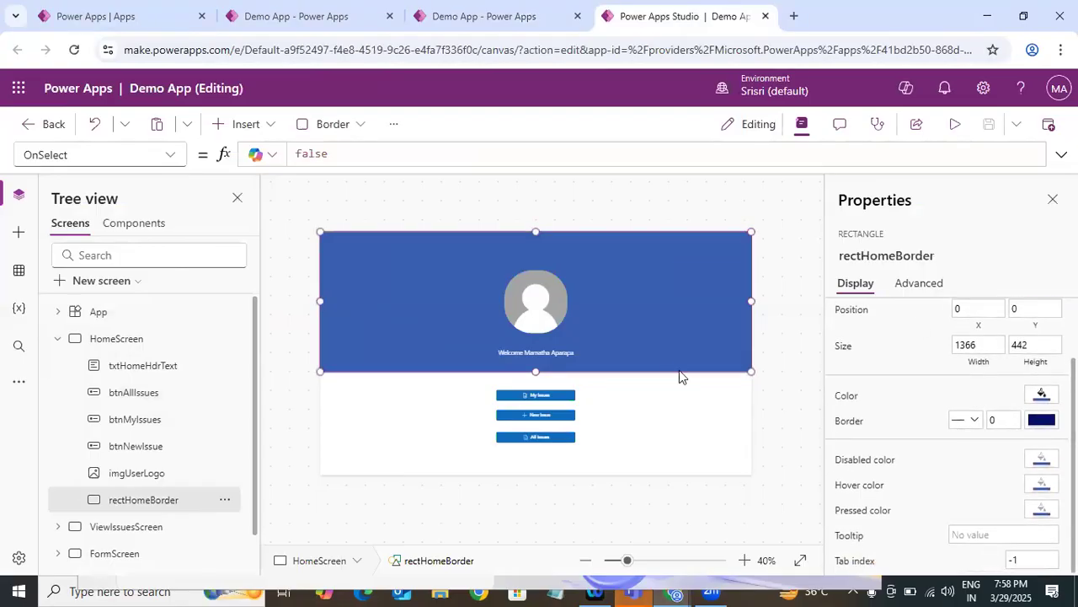
{"action": "left_click", "coordinate": [1035, 369]}
{"action": "left_click_drag", "start_coordinate": [330, 157], "coordinate": [278, 155]}
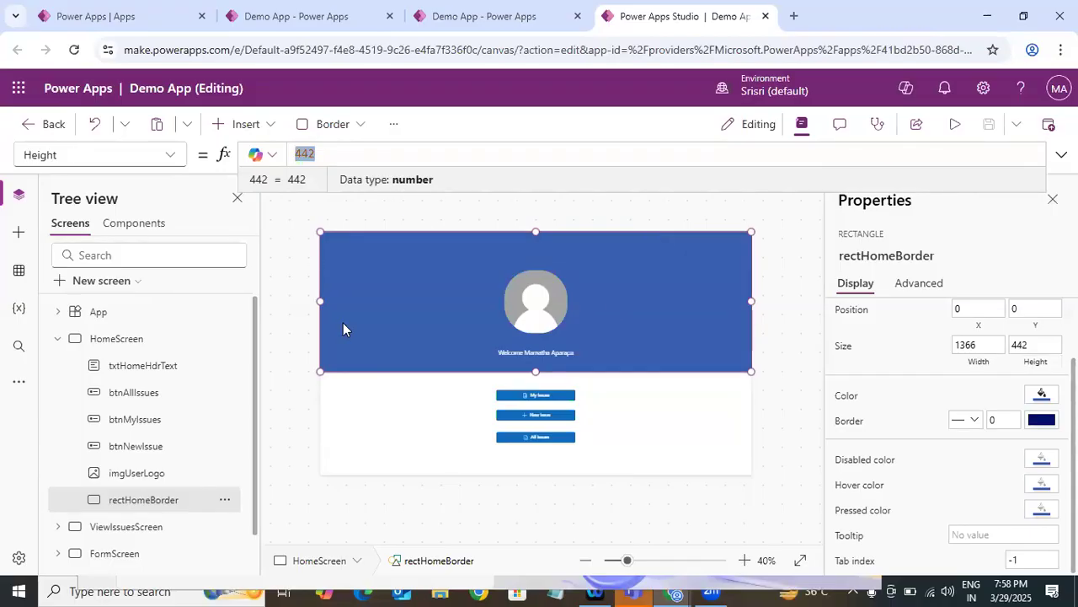
Insert a vertical container on HomeScreen and stretch it over the whole screen, at position 0, 0 and size 1366 by 768.
{"action": "left_click", "coordinate": [140, 341]}
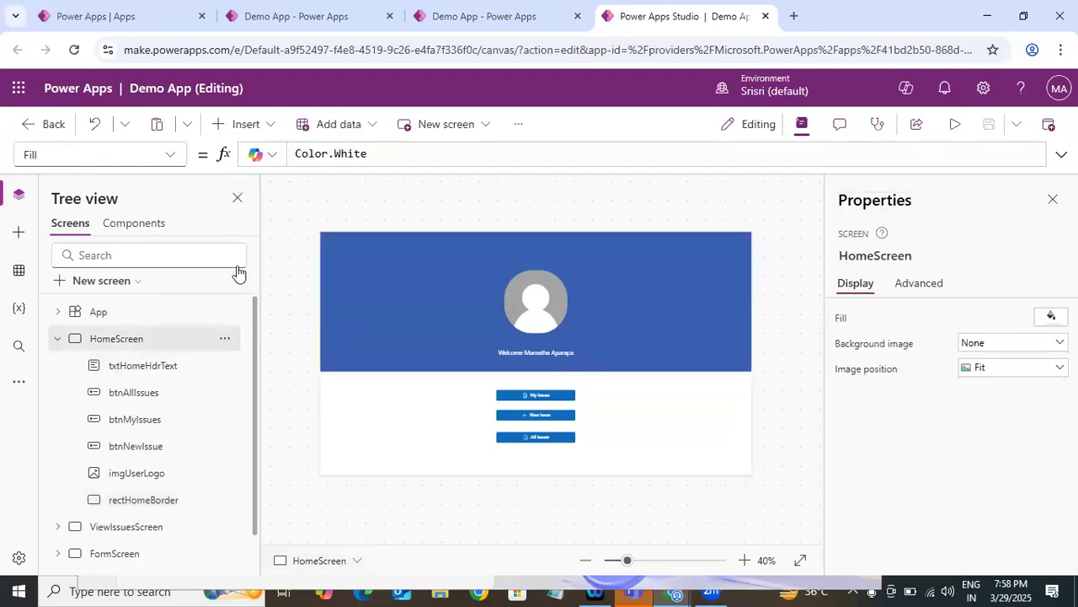
{"action": "left_click", "coordinate": [265, 129]}
{"action": "type", "text": "conta"}
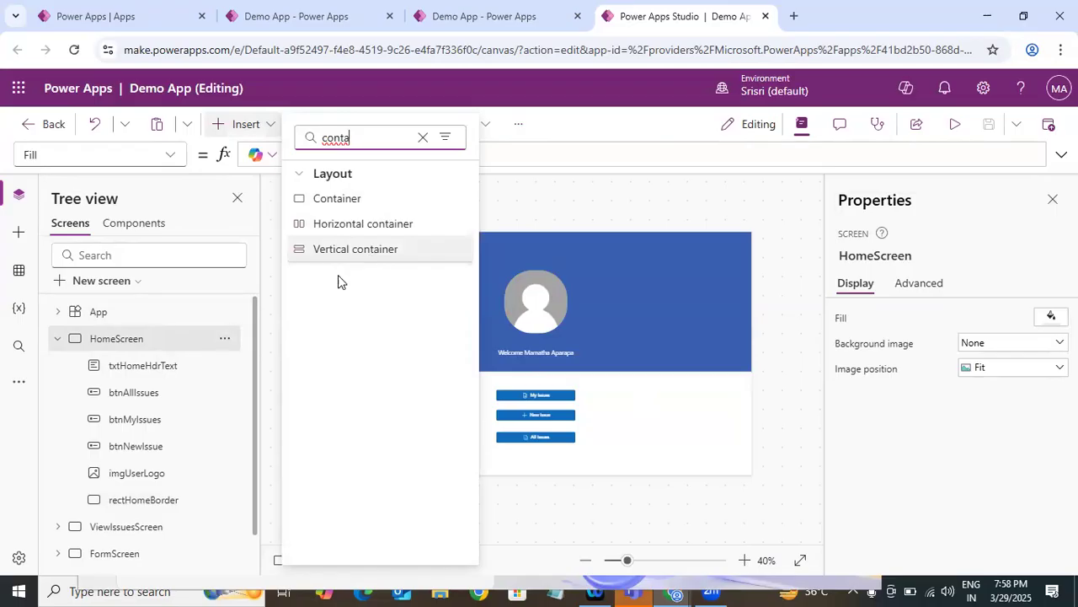
{"action": "left_click", "coordinate": [119, 421]}
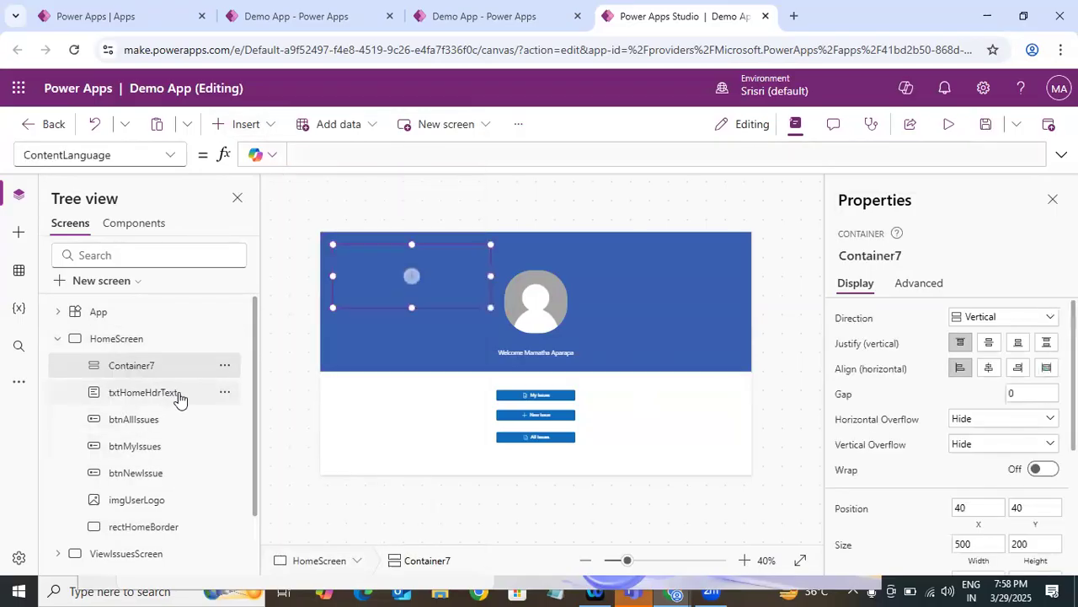
{"action": "left_click_drag", "start_coordinate": [490, 308], "coordinate": [775, 482]}
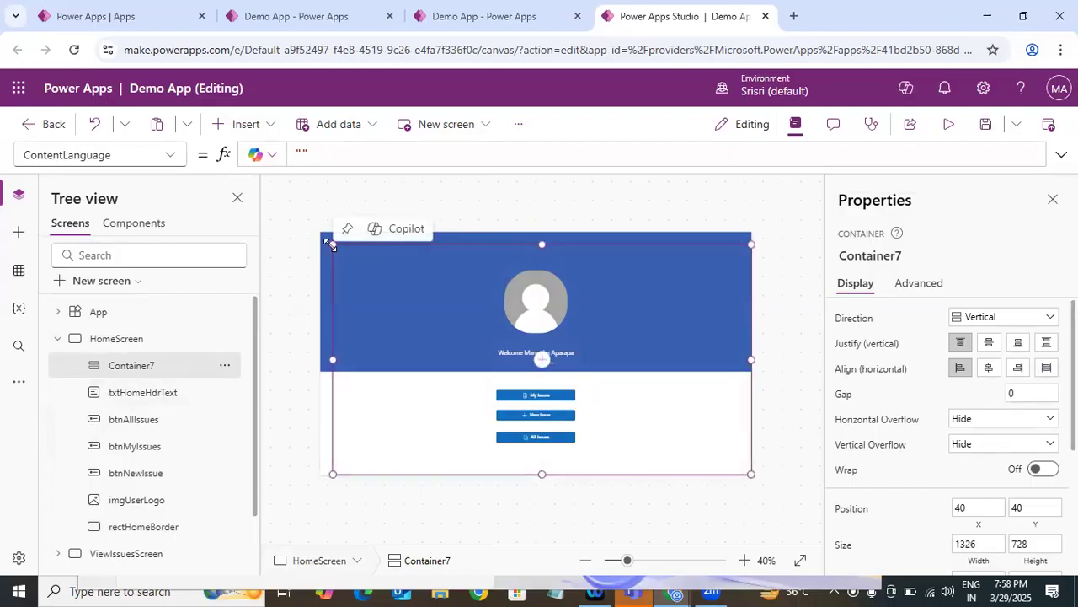
{"action": "left_click_drag", "start_coordinate": [333, 245], "coordinate": [265, 204]}
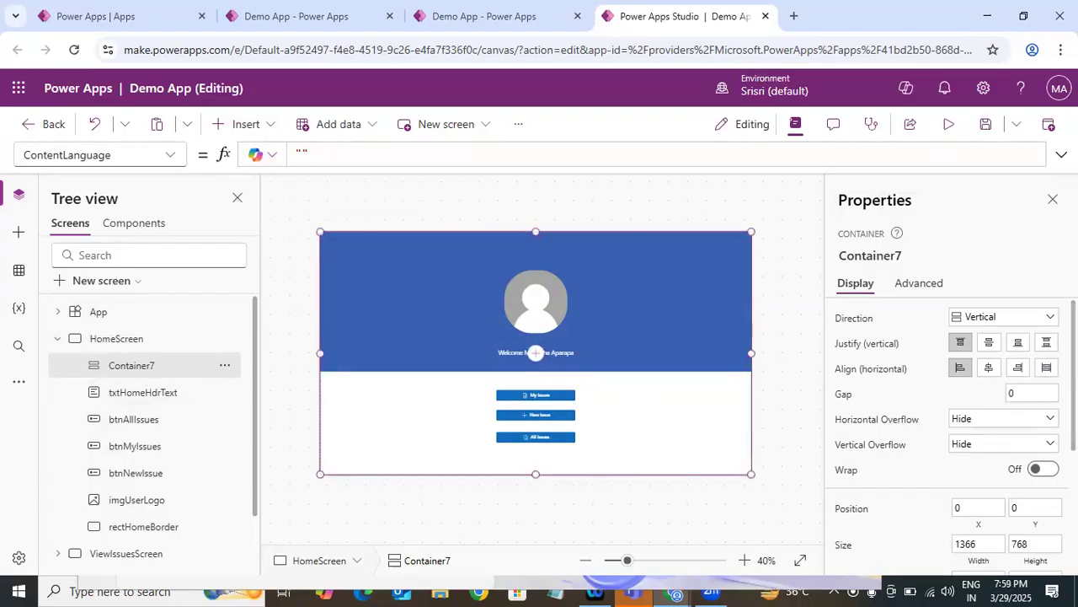
Set the width of the full-screen vertical container to the formula Parent.Width.
{"action": "scroll", "coordinate": [977, 417], "scroll_direction": "down", "scroll_amount": 3}
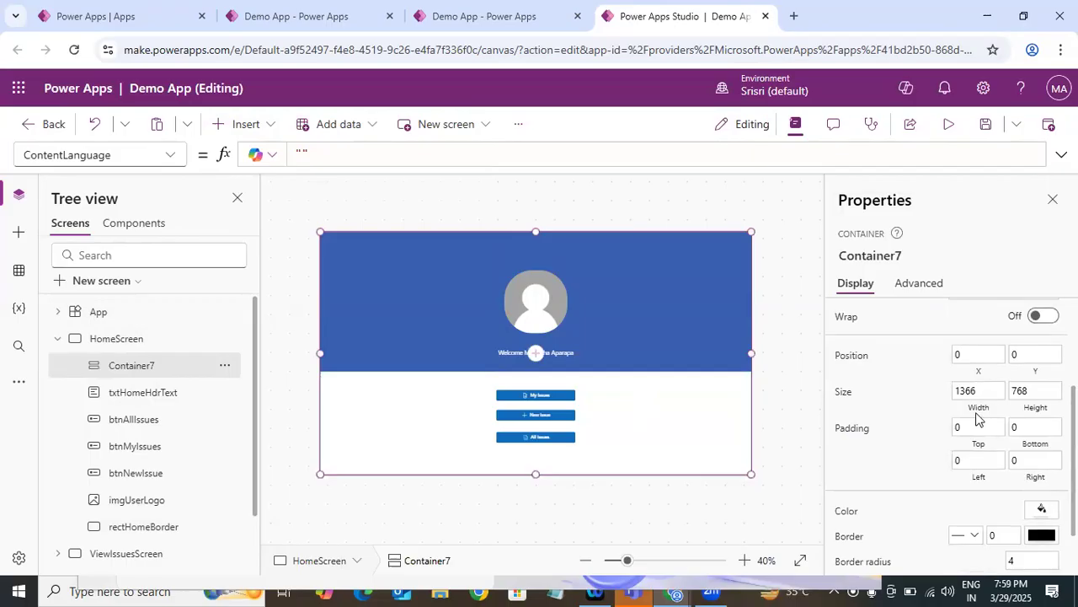
{"action": "left_click", "coordinate": [941, 388]}
{"action": "key", "text": "ctrl+a"}
{"action": "key", "text": "BackSpace"}
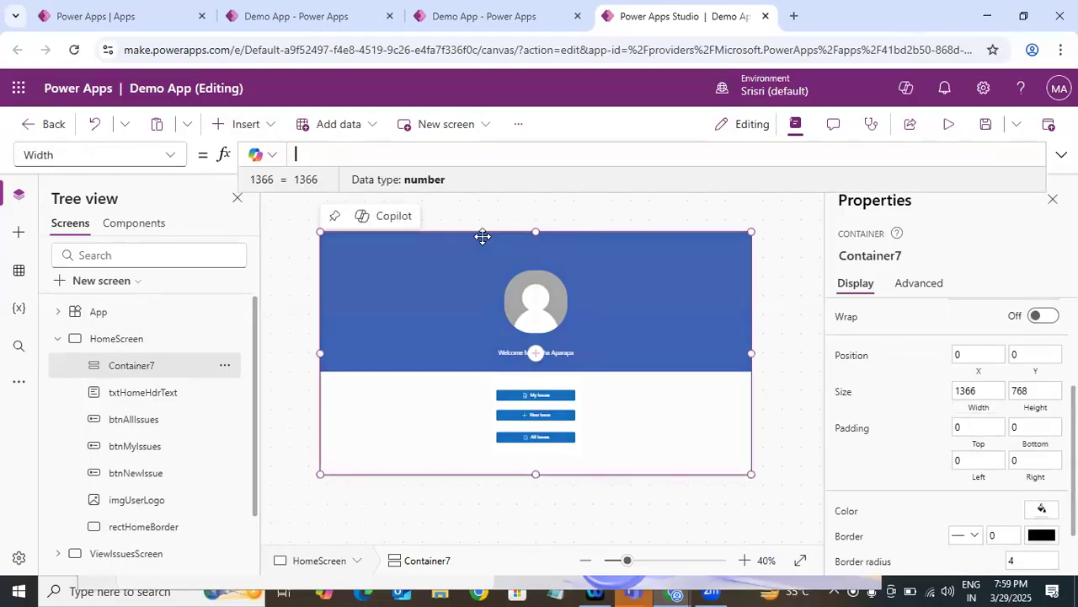
{"action": "type", "text": "Pare"}
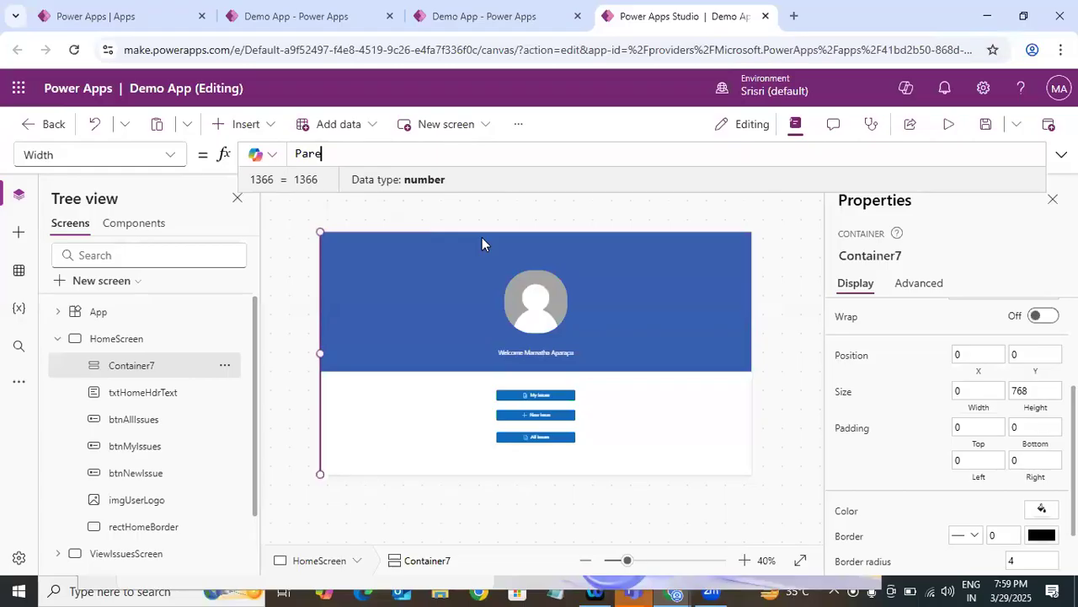
{"action": "type", "text": "nt.Width"}
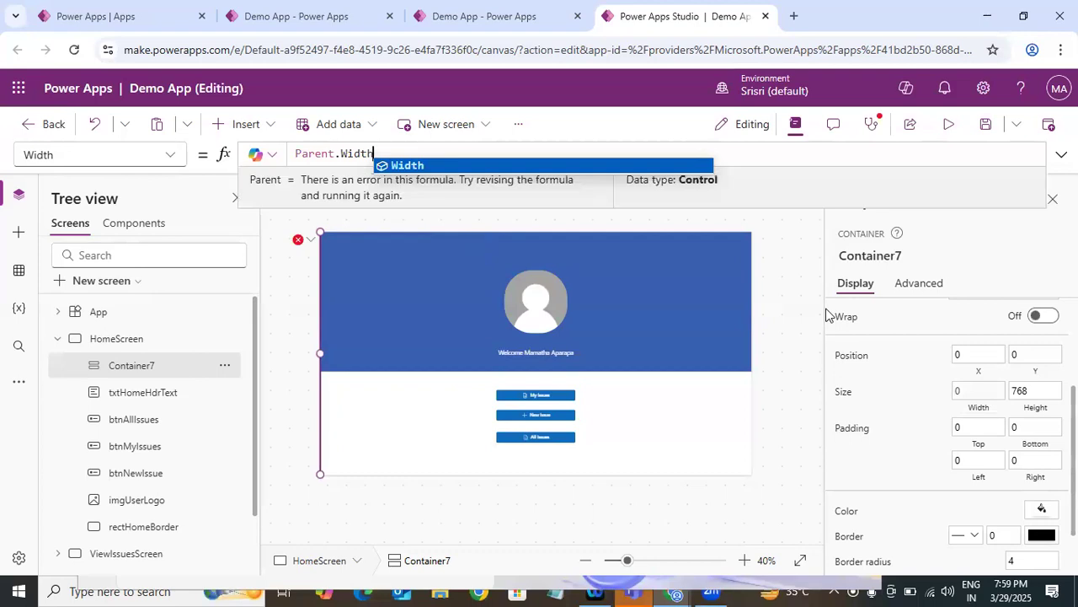
Set the height of the full-screen vertical container to Parent.Height and check the formula.
{"action": "left_click", "coordinate": [1043, 390]}
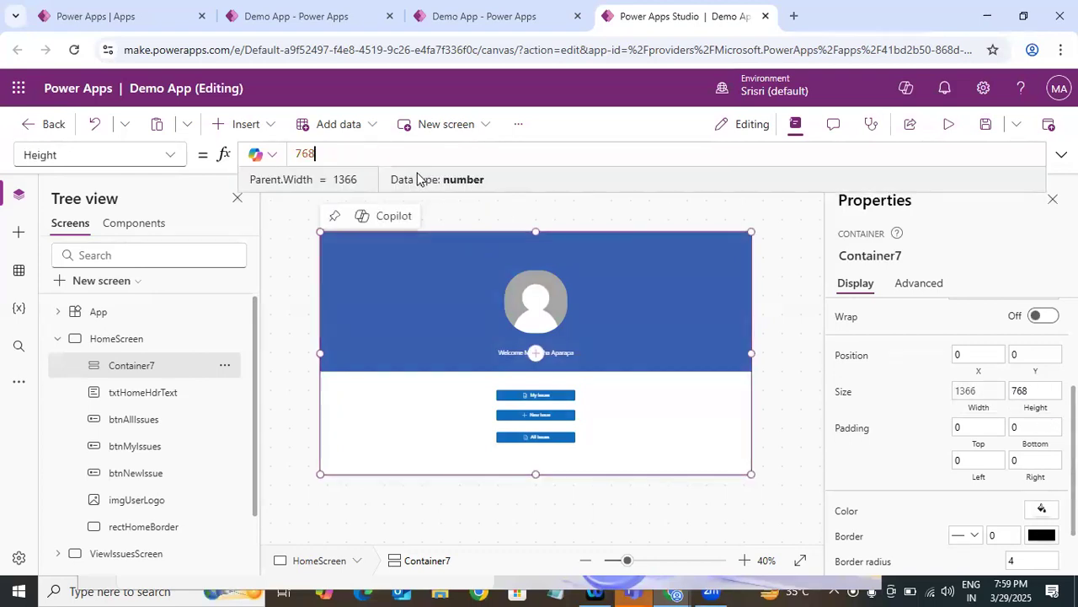
{"action": "key", "text": "ctrl+a"}
{"action": "key", "text": "BackSpace"}
{"action": "type", "text": "Parent"}
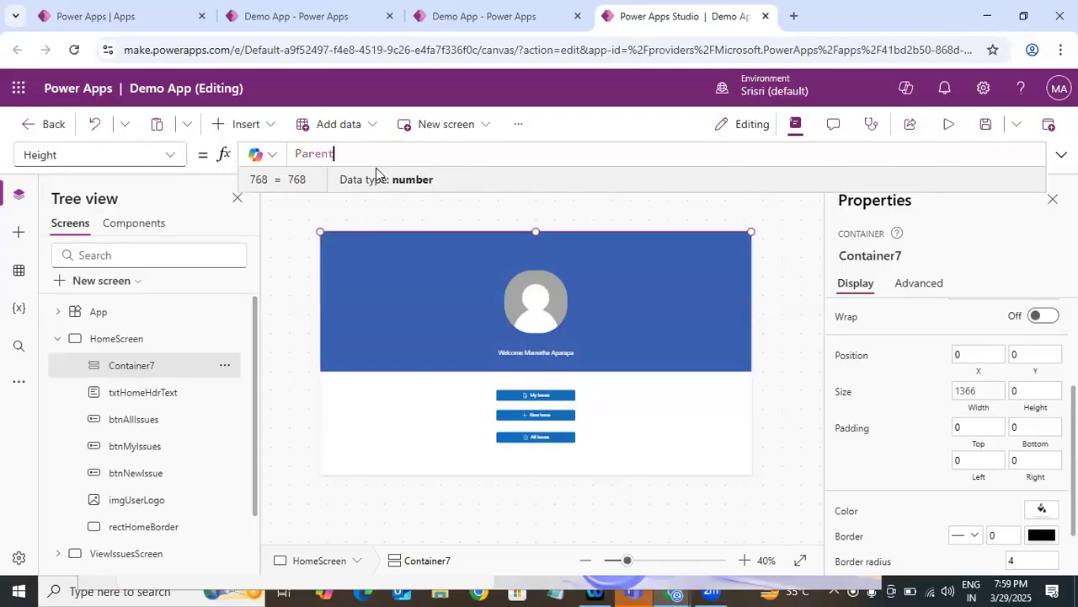
{"action": "type", "text": ".Height"}
{"action": "left_click", "coordinate": [497, 213]}
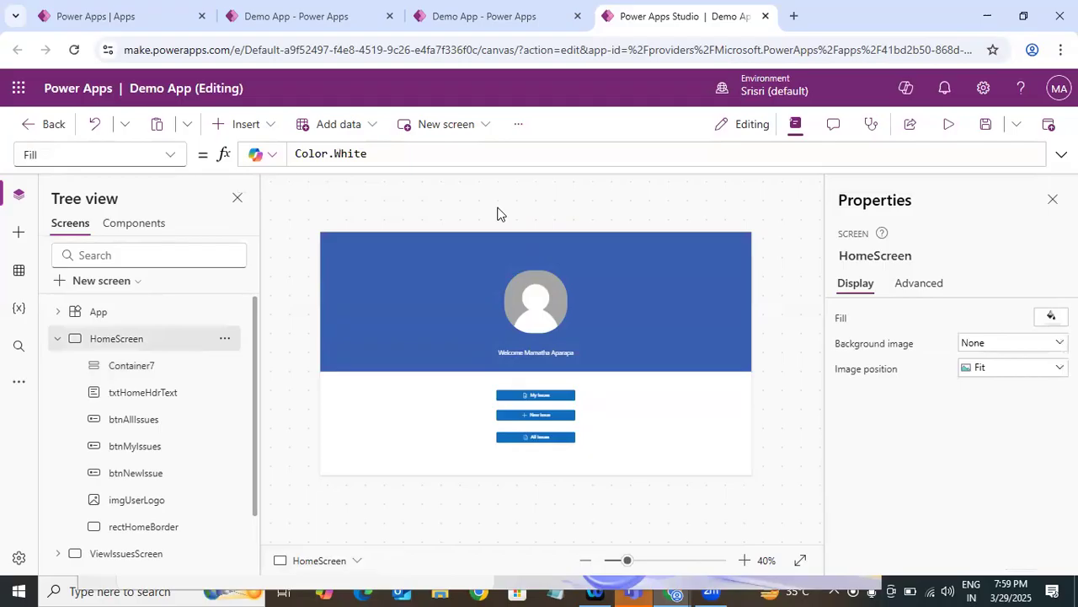
{"action": "left_click", "coordinate": [349, 339]}
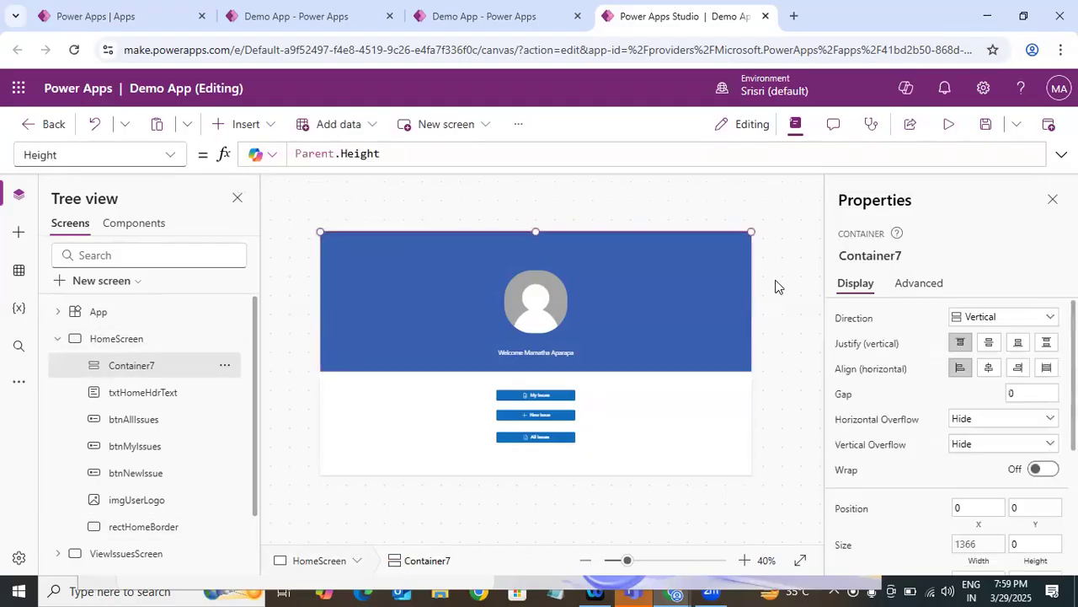
{"action": "left_click", "coordinate": [458, 148]}
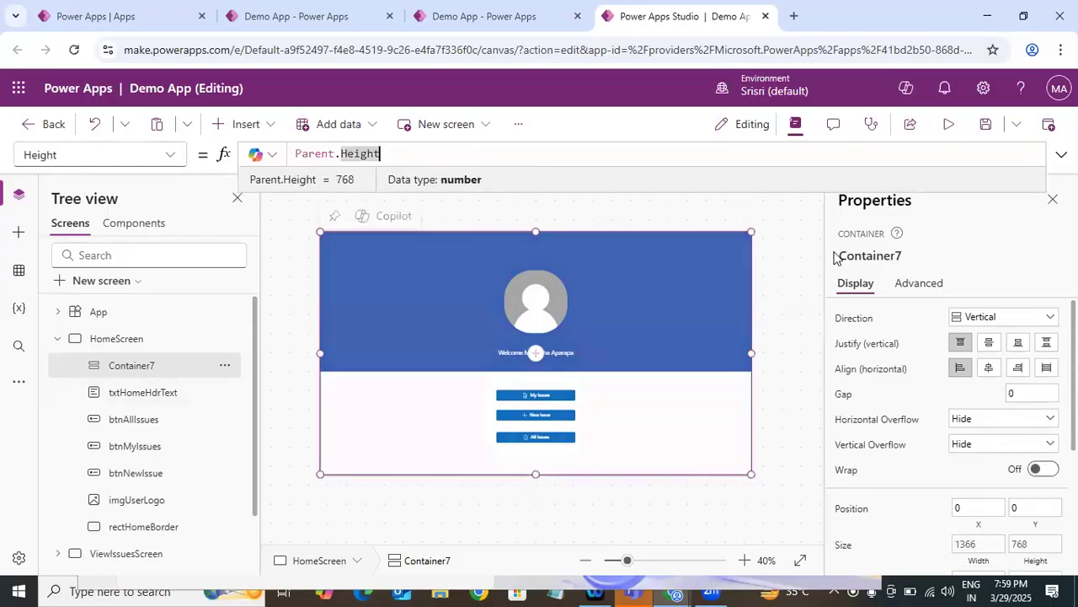
{"action": "left_click", "coordinate": [338, 244]}
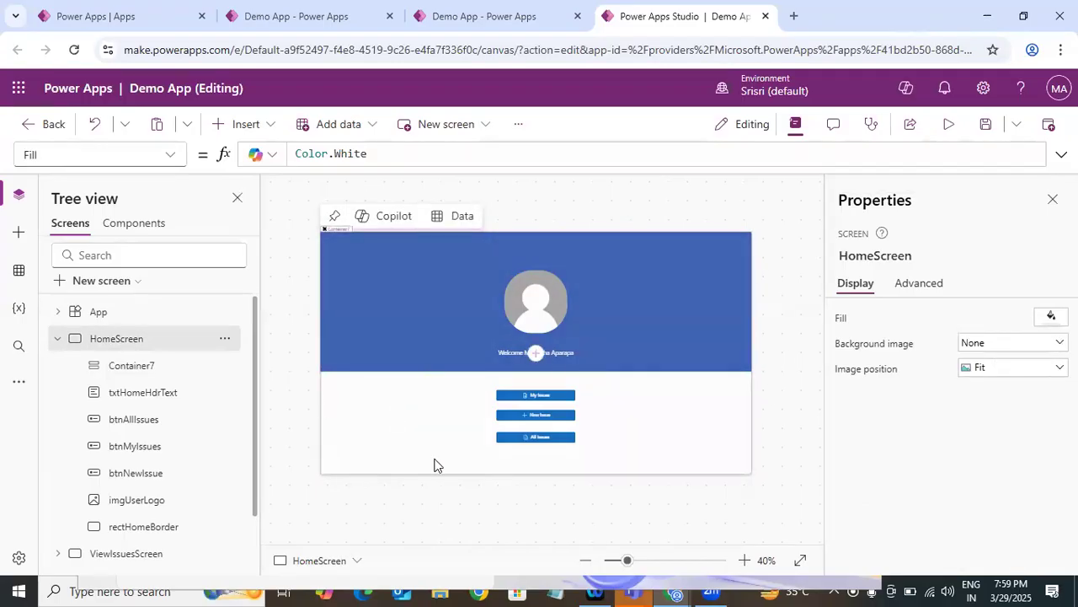
Insert a vertical container inside the full-screen container Container7.
{"action": "left_click", "coordinate": [131, 368]}
{"action": "left_click", "coordinate": [249, 126]}
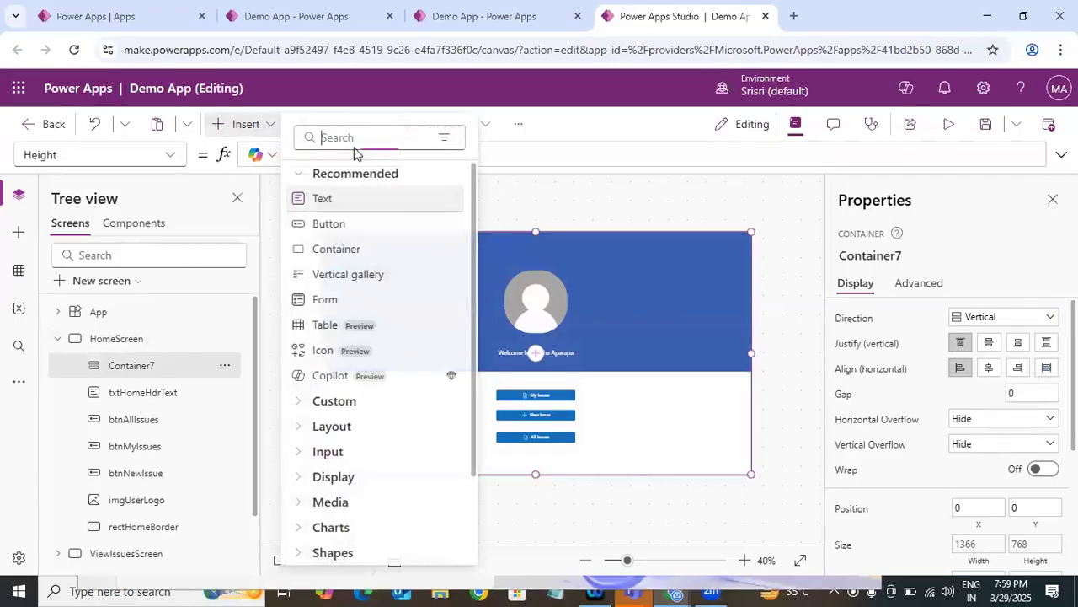
{"action": "type", "text": "ho"}
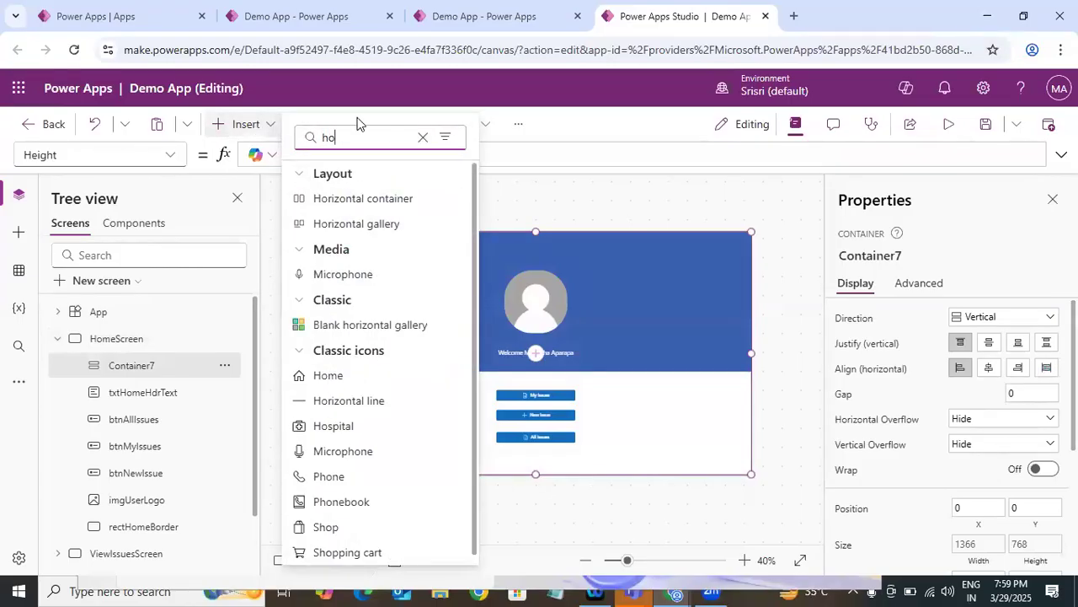
{"action": "key", "text": "BackSpace"}
{"action": "key", "text": "BackSpace"}
{"action": "type", "text": "vert"}
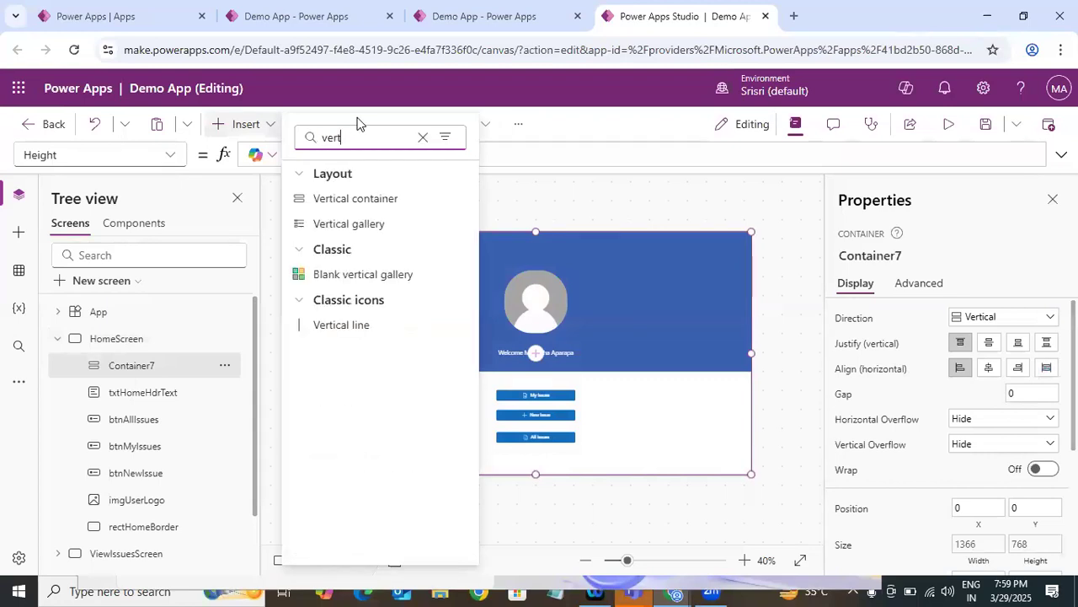
{"action": "left_click", "coordinate": [352, 203]}
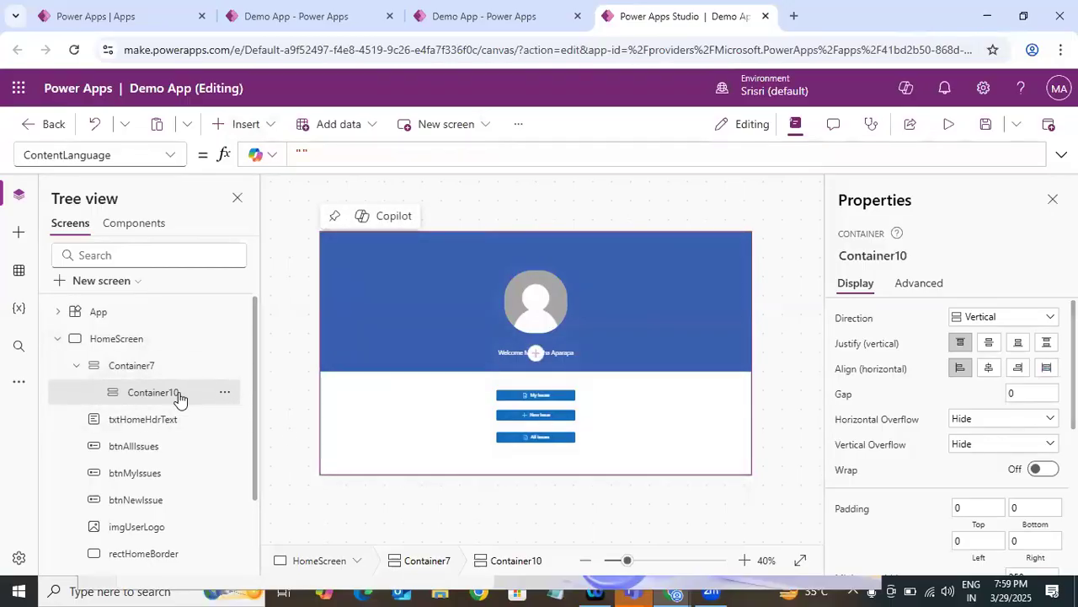
Add a second vertical container inside Container7, at the same level as the first nested one.
{"action": "scroll", "coordinate": [1025, 403], "scroll_direction": "down", "scroll_amount": 5}
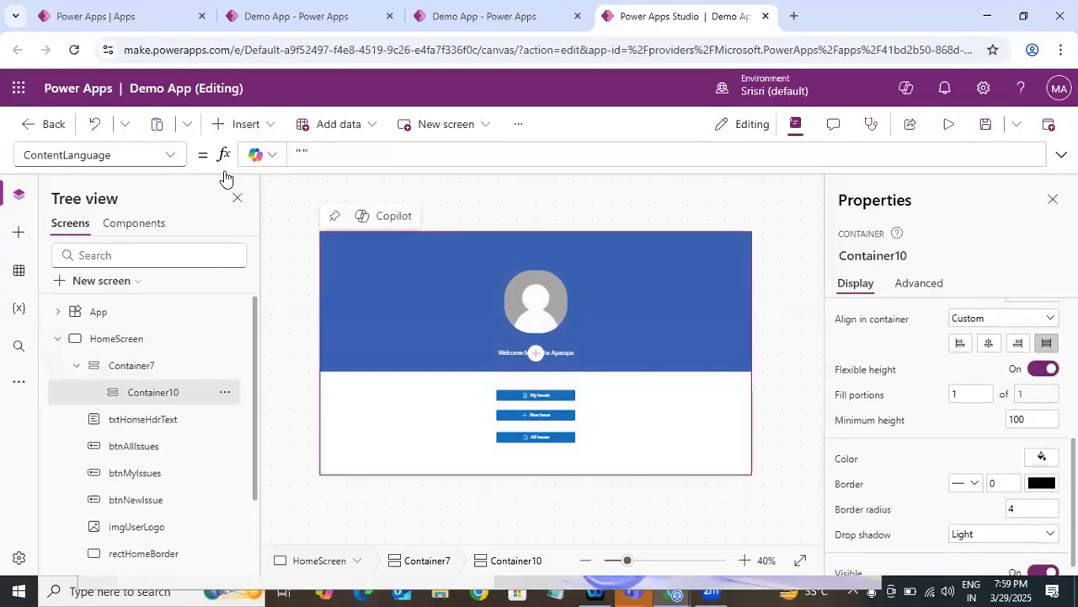
{"action": "left_click", "coordinate": [253, 126]}
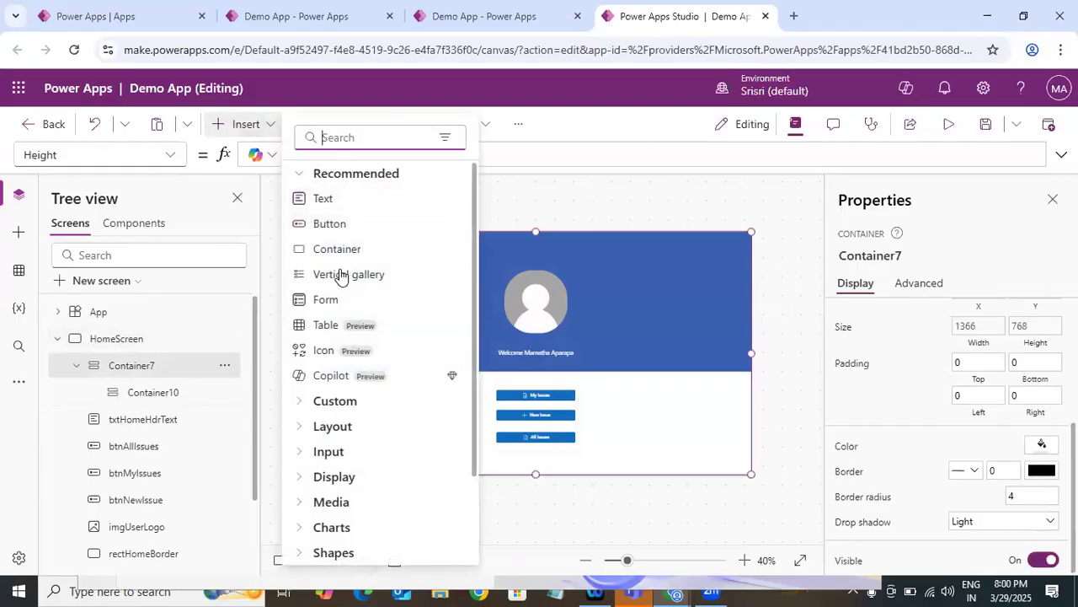
{"action": "type", "text": "ver"}
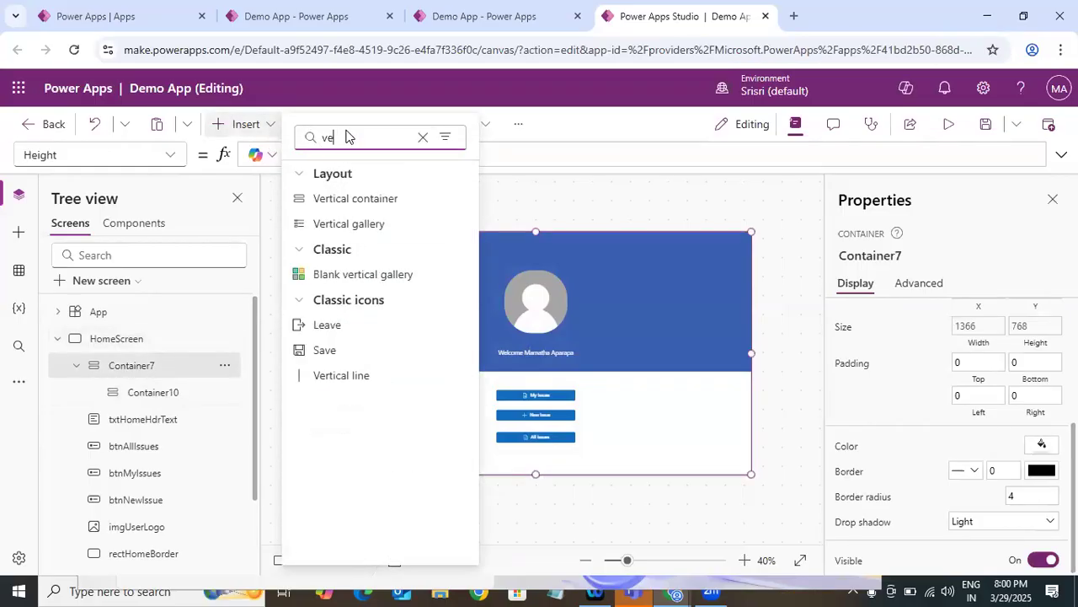
{"action": "left_click", "coordinate": [372, 199]}
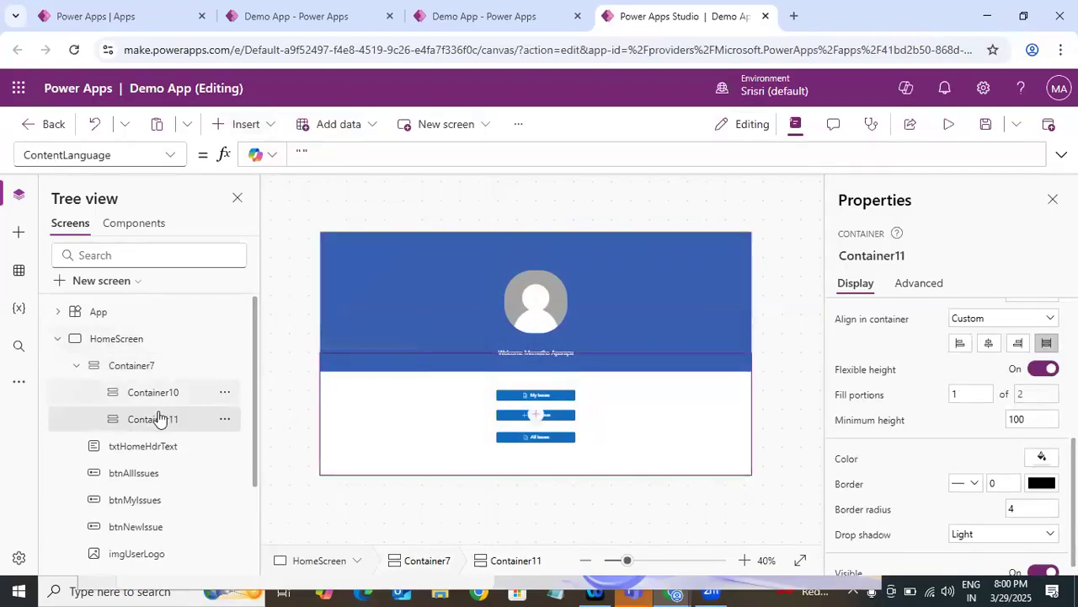
Compare the flexible height, fill portions and minimum height settings of the two nested containers, Container10 and Container11.
{"action": "left_click", "coordinate": [153, 392]}
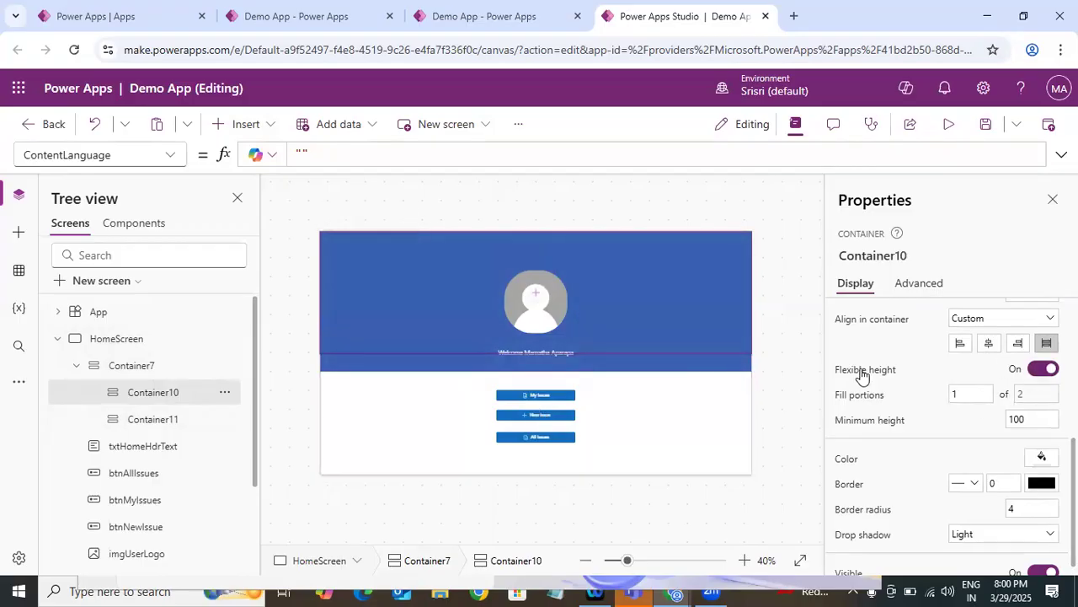
{"action": "left_click", "coordinate": [176, 415]}
{"action": "left_click", "coordinate": [178, 396]}
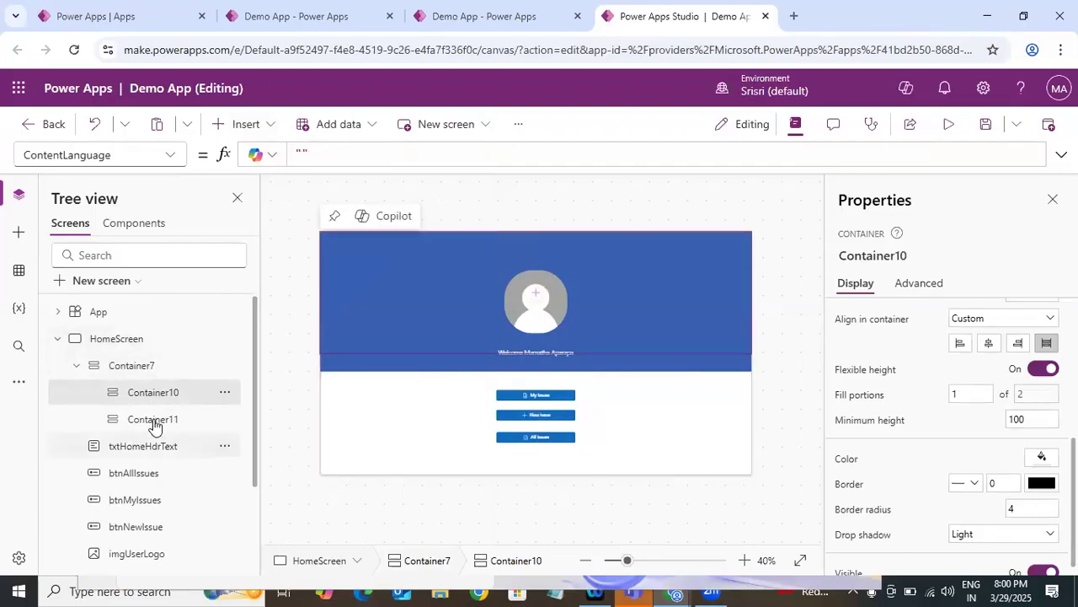
{"action": "left_click", "coordinate": [212, 420]}
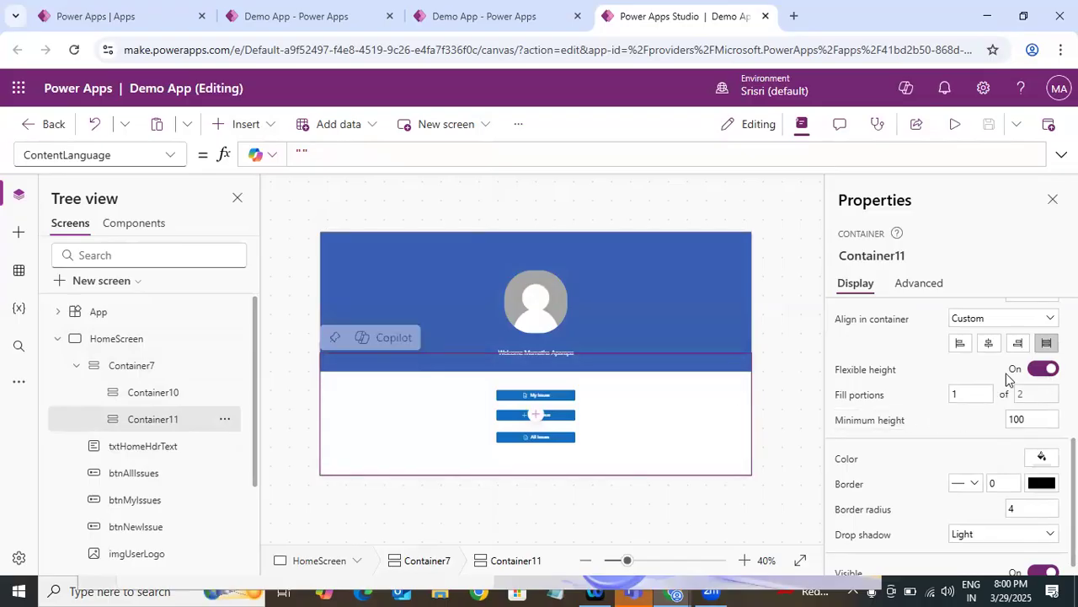
{"action": "left_click", "coordinate": [1018, 420]}
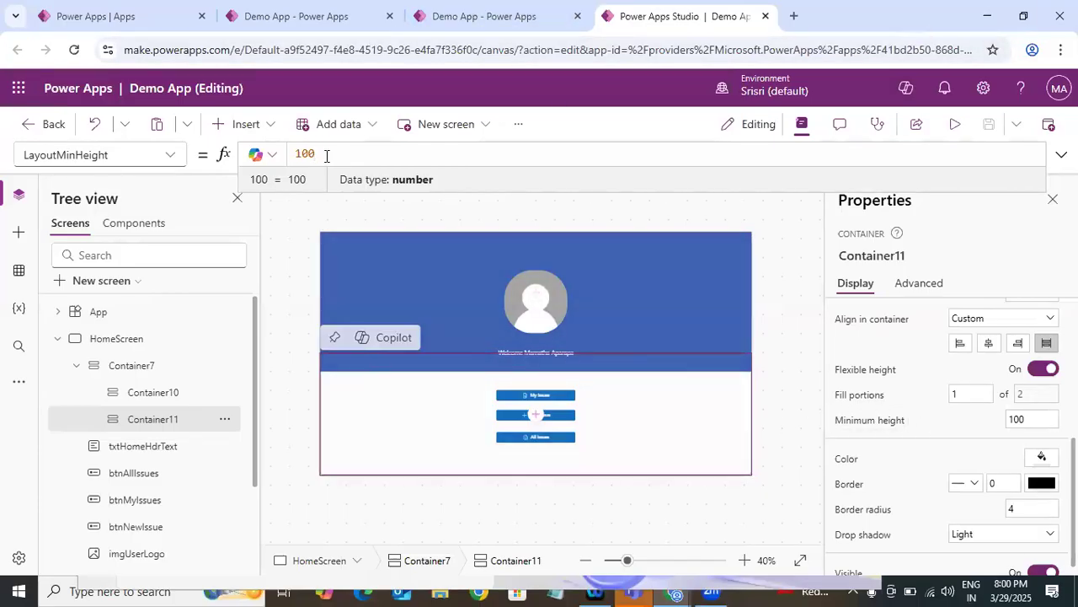
{"action": "left_click_drag", "start_coordinate": [322, 155], "coordinate": [268, 155]}
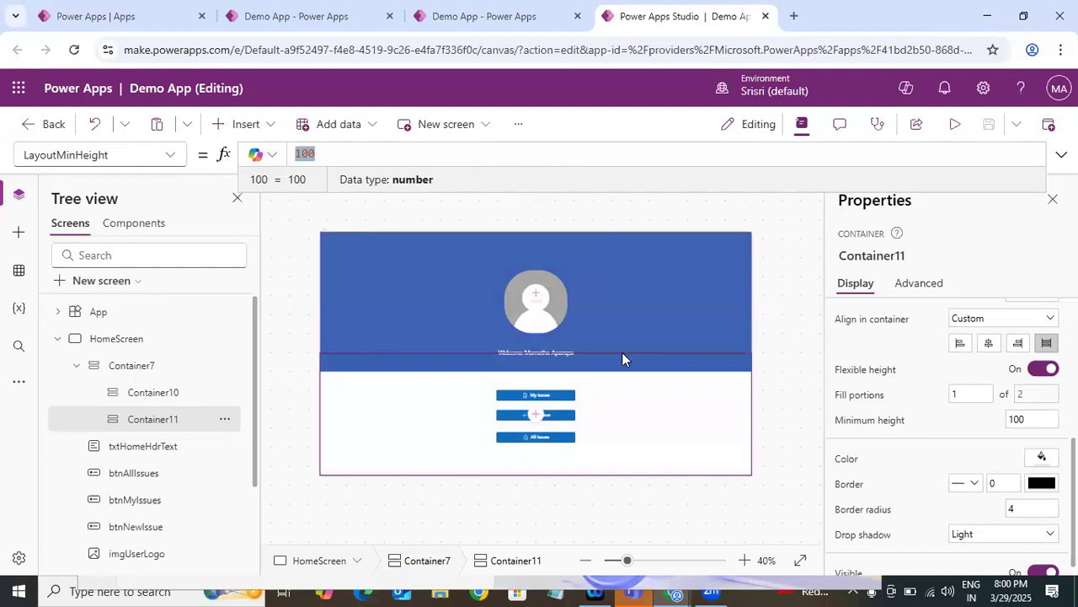
{"action": "left_click", "coordinate": [537, 325]}
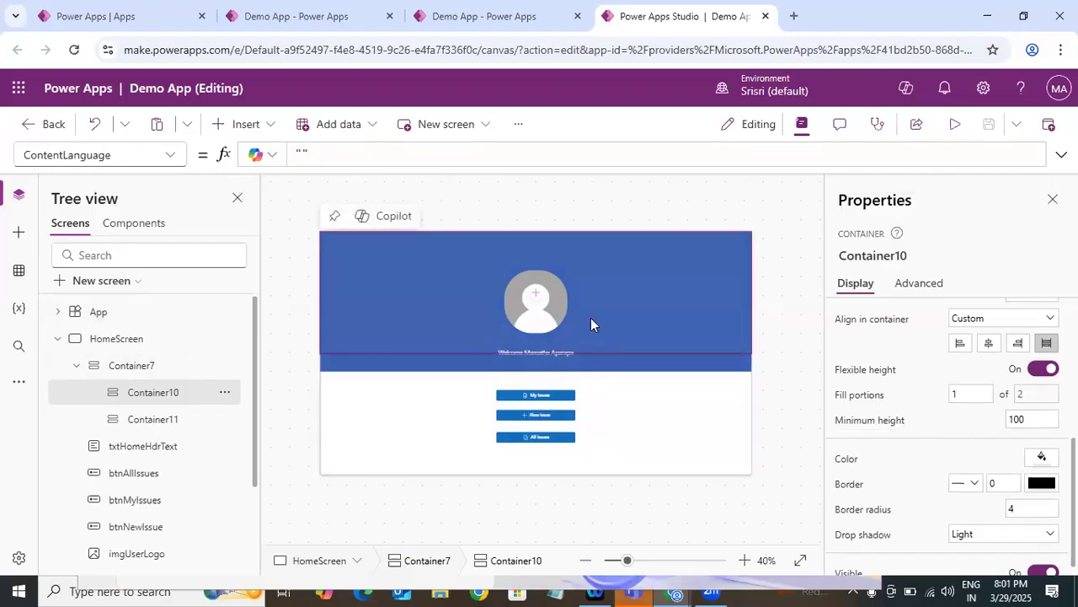
{"action": "left_click", "coordinate": [758, 235]}
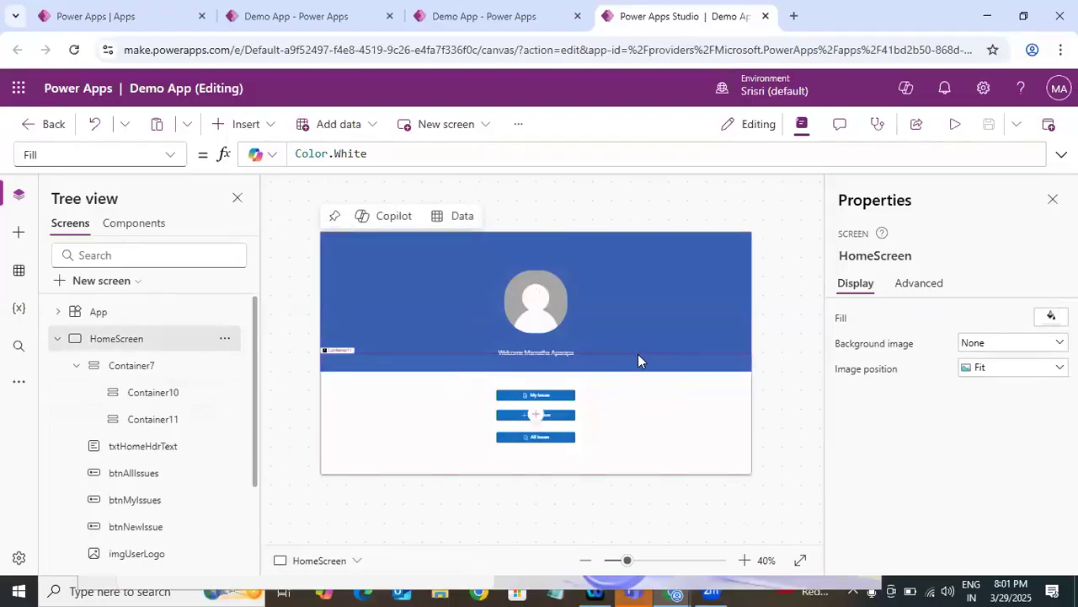
{"action": "left_click", "coordinate": [149, 395]}
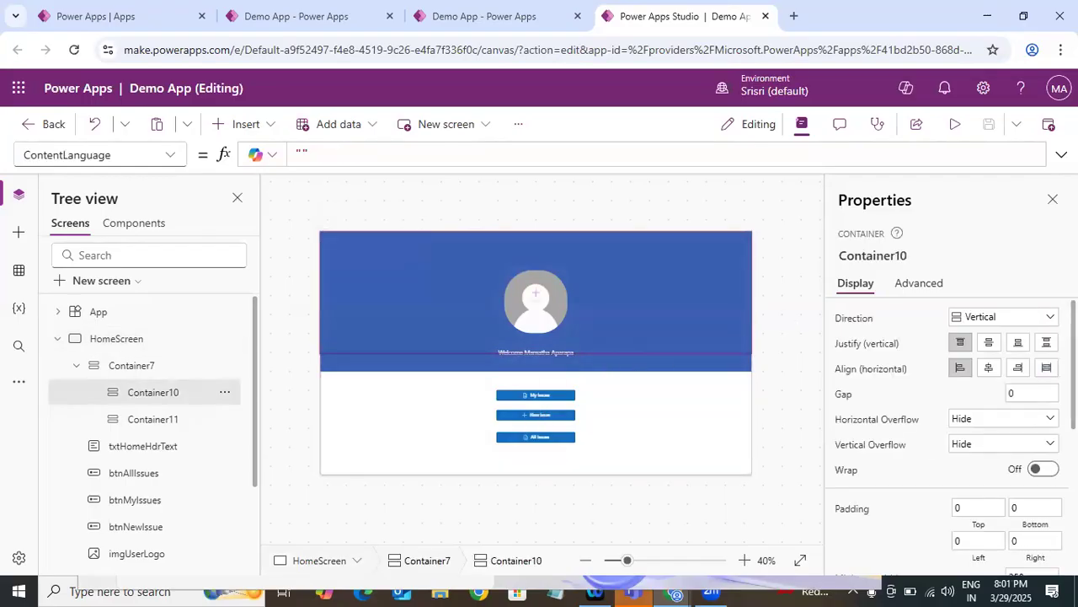
{"action": "scroll", "coordinate": [1011, 442], "scroll_direction": "down", "scroll_amount": 5}
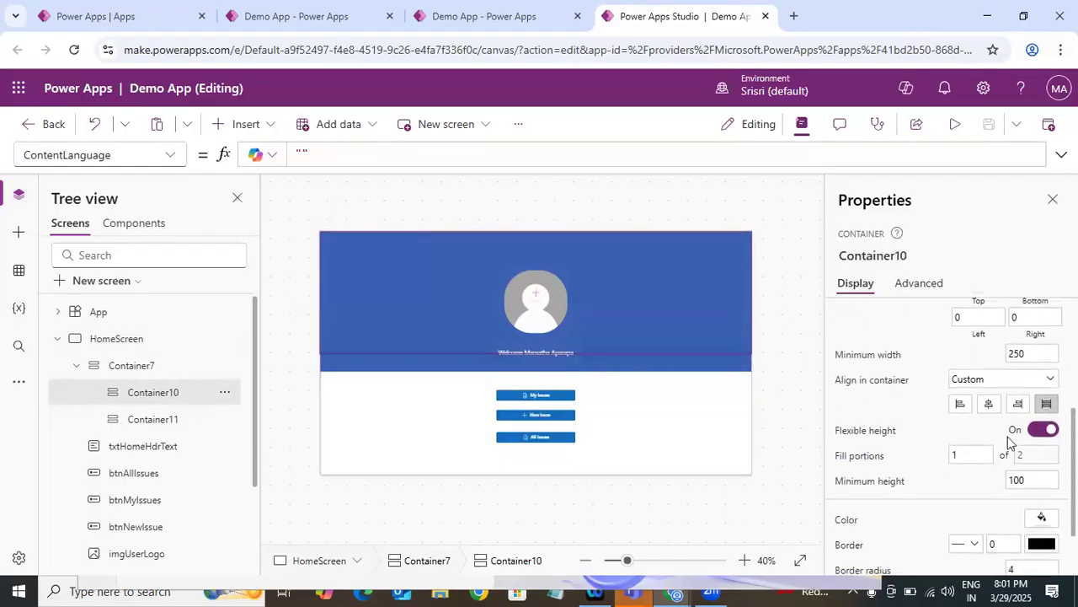
Review the flexible height, fill portions and border settings of the upper and lower nested containers, Container10 and Container11.
{"action": "scroll", "coordinate": [1010, 442], "scroll_direction": "down", "scroll_amount": 2}
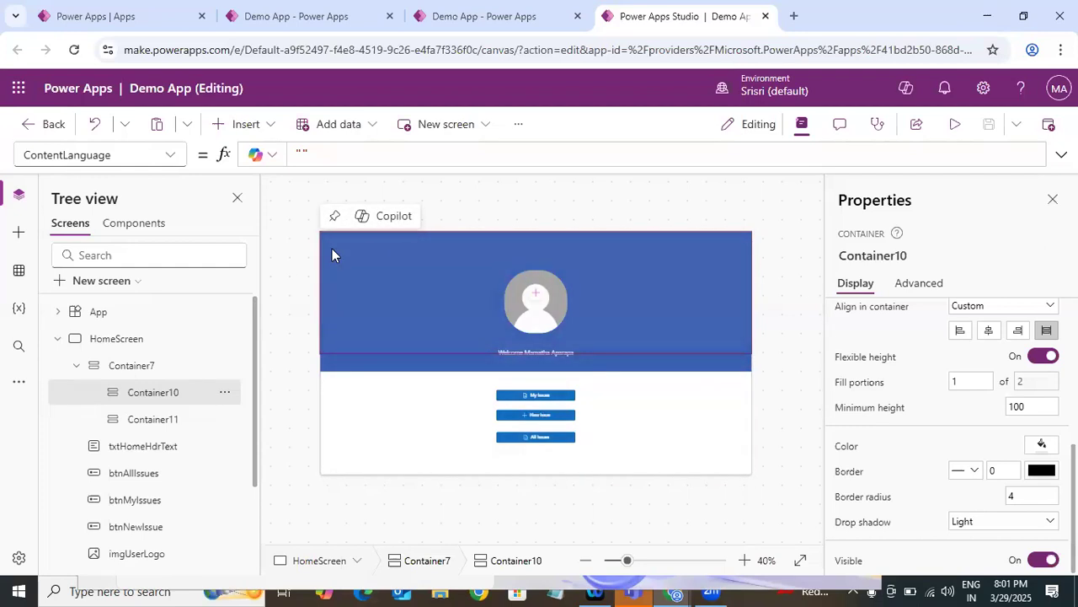
{"action": "left_click", "coordinate": [722, 210]}
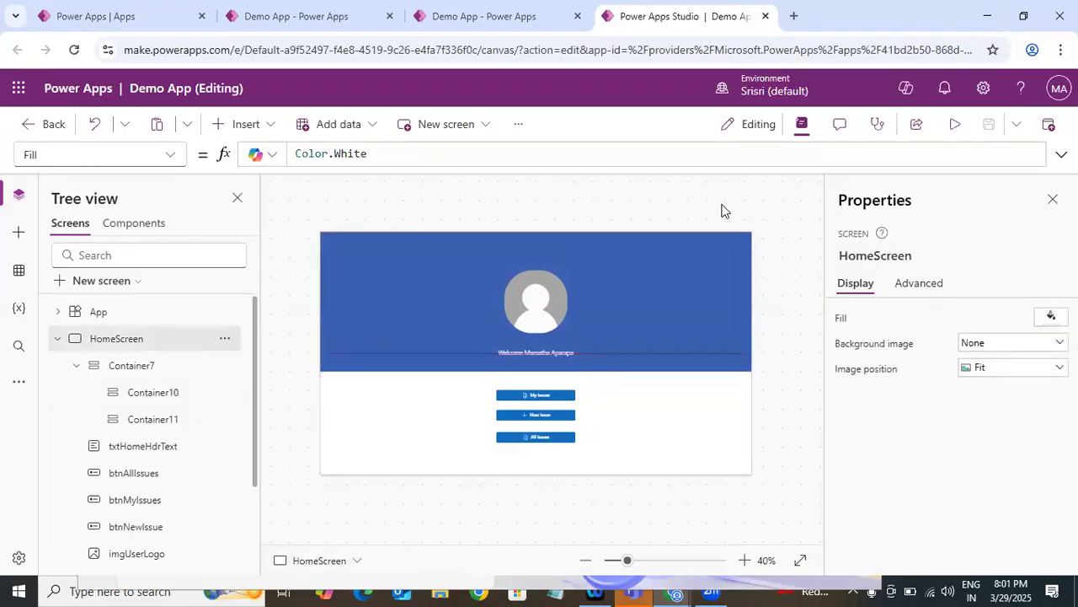
{"action": "left_click", "coordinate": [550, 335]}
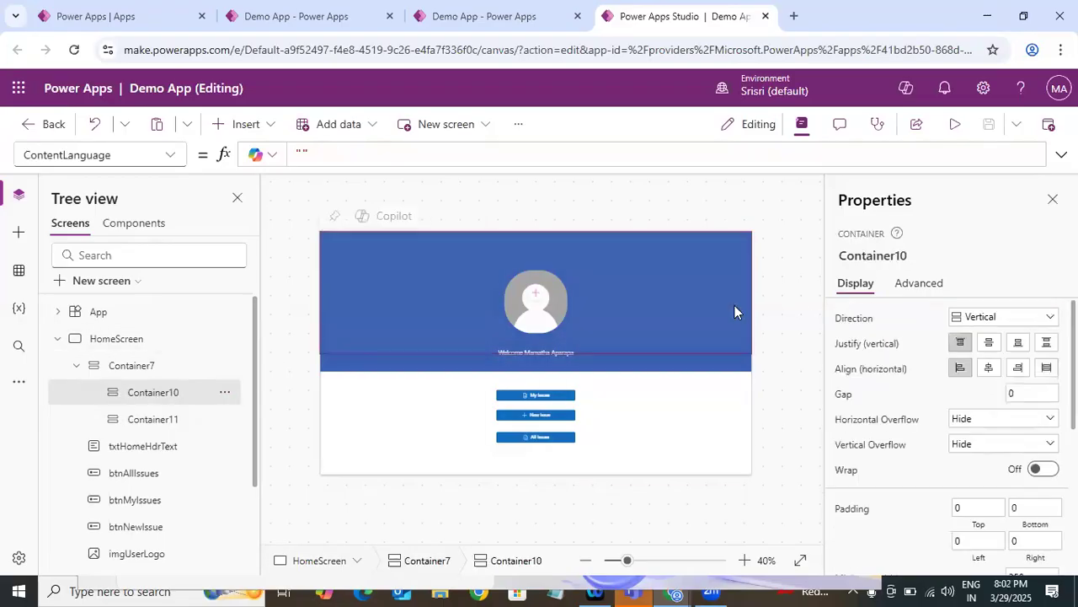
{"action": "scroll", "coordinate": [947, 421], "scroll_direction": "down", "scroll_amount": 3}
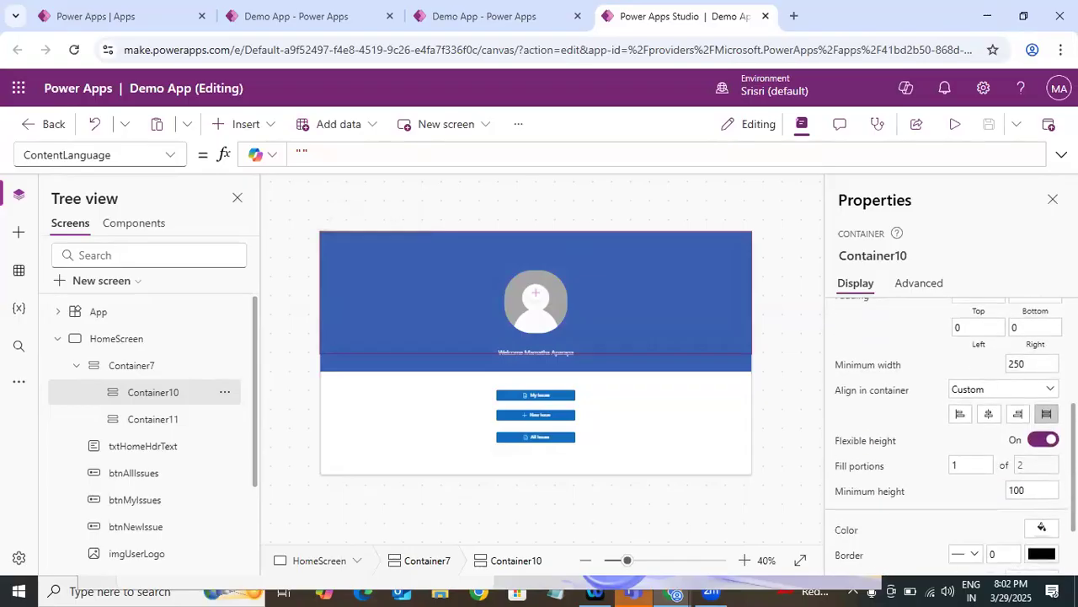
{"action": "scroll", "coordinate": [918, 480], "scroll_direction": "down", "scroll_amount": 2}
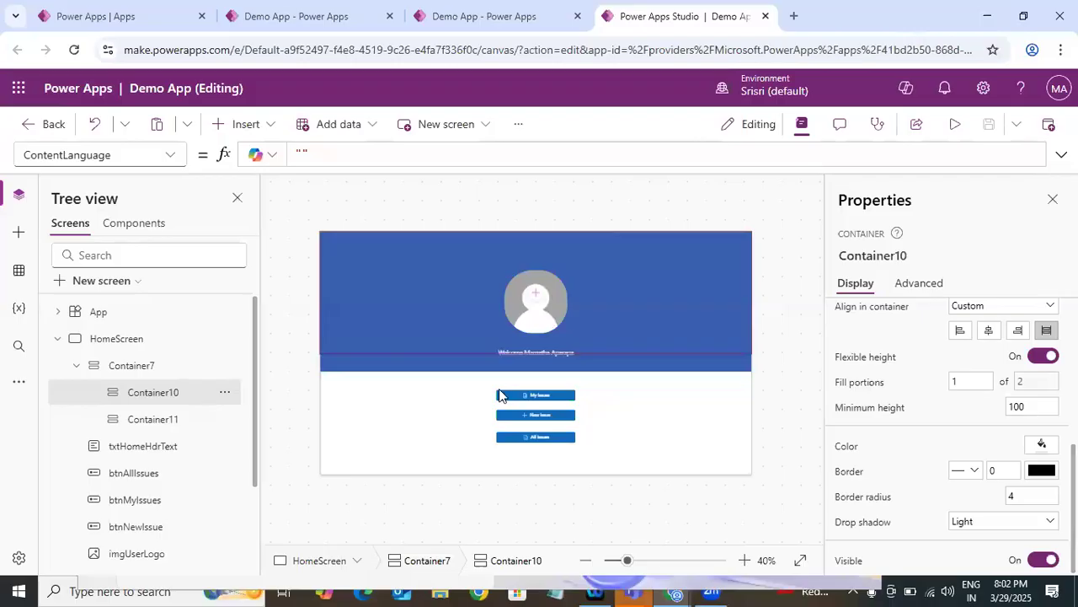
{"action": "left_click", "coordinate": [161, 416]}
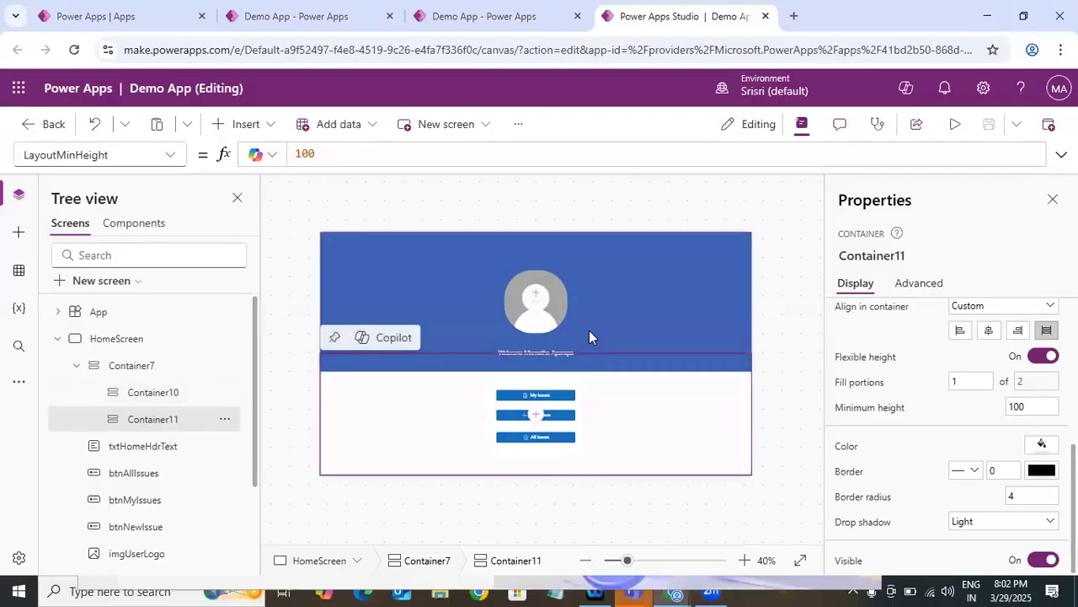
{"action": "left_click", "coordinate": [643, 344]}
{"action": "left_click", "coordinate": [200, 421]}
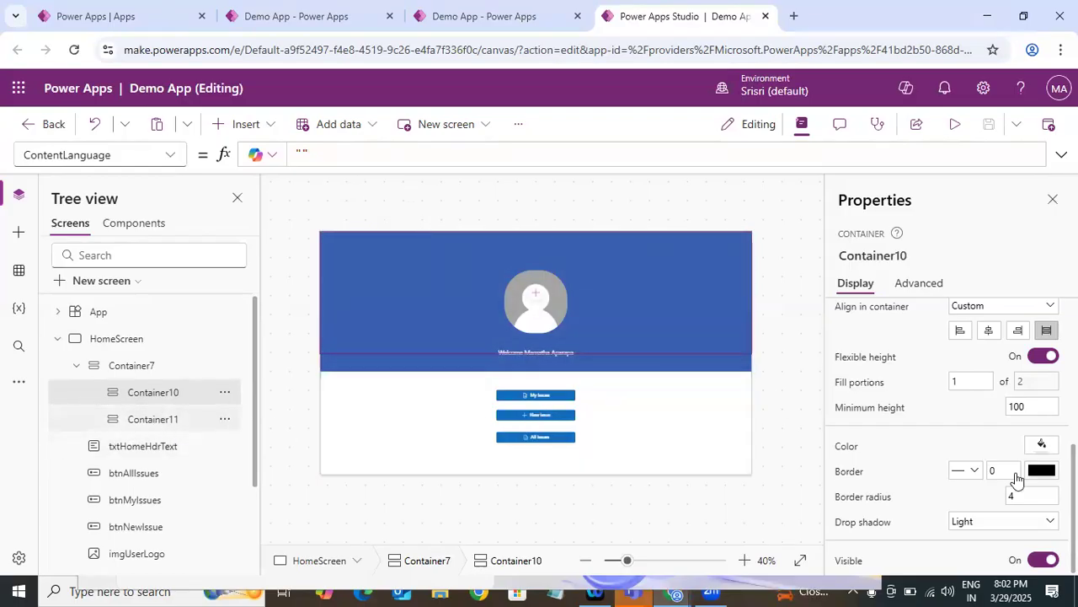
{"action": "left_click", "coordinate": [173, 393]}
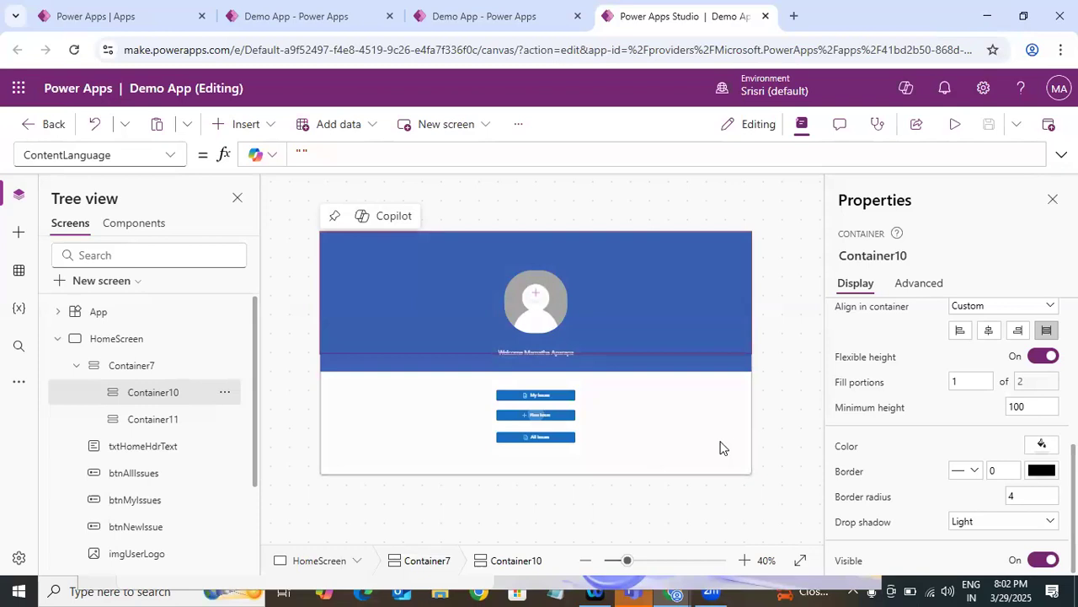
Set the minimum height of the lower nested container, Container11, to 80.
{"action": "left_click", "coordinate": [210, 413]}
{"action": "left_click", "coordinate": [1049, 406]}
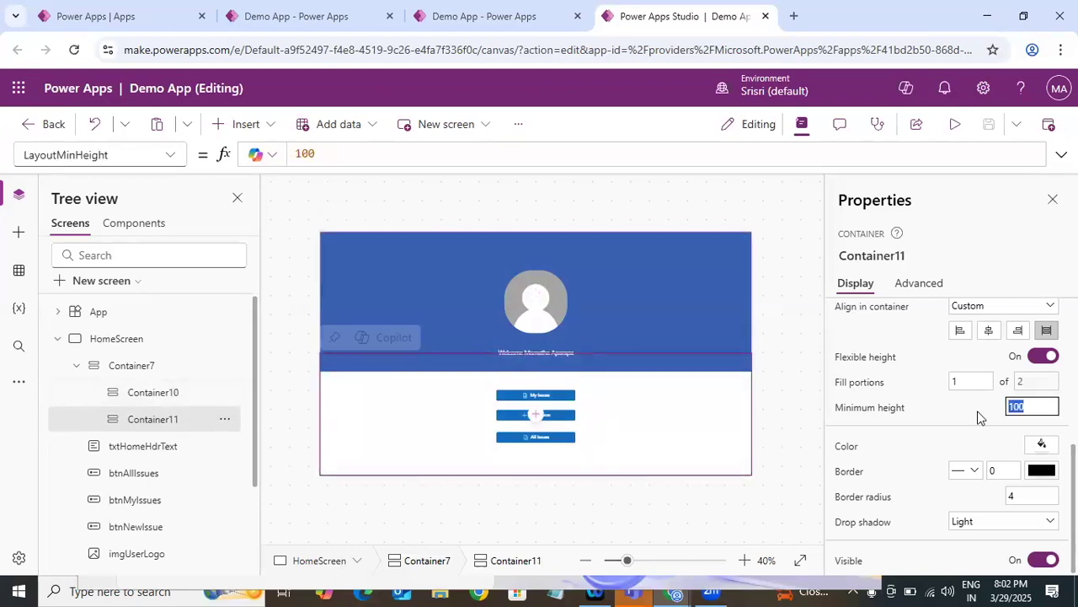
{"action": "key", "text": "BackSpace"}
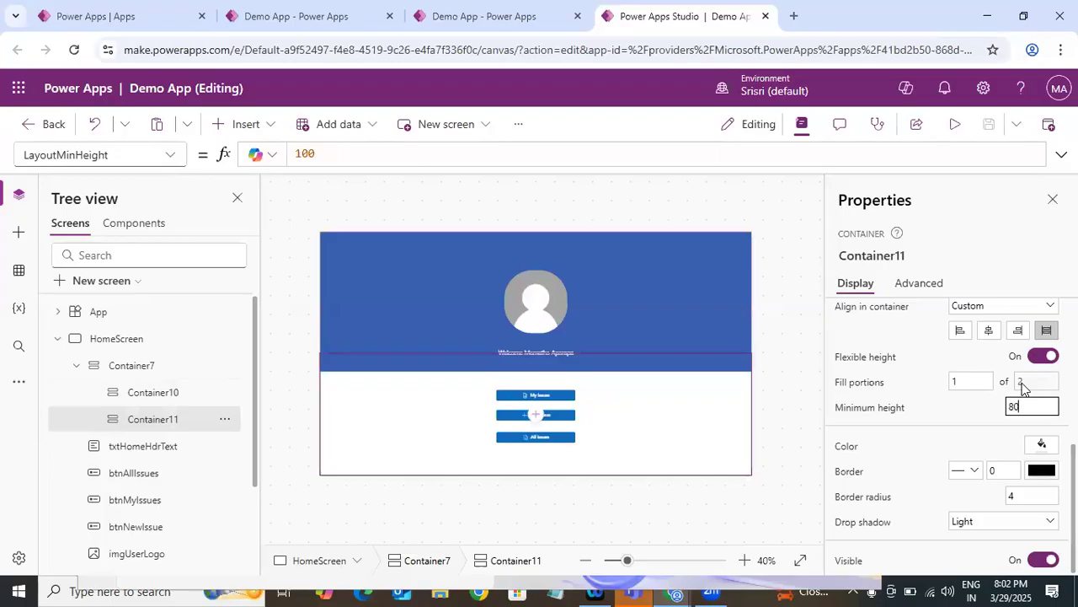
{"action": "left_click", "coordinate": [950, 414]}
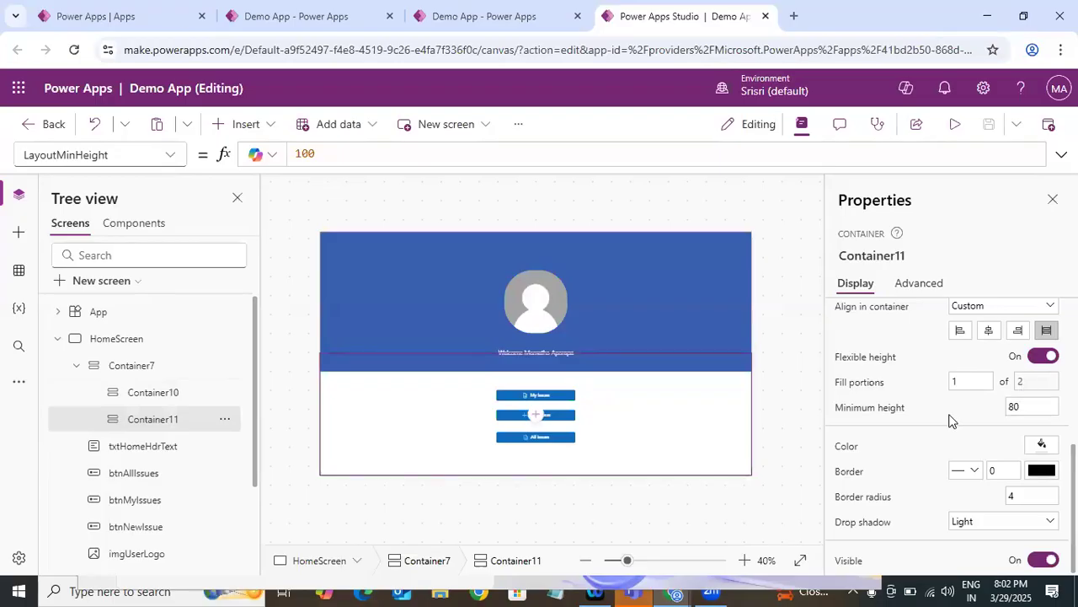
Select the imgUserLogo image and the txtHomeHdrText label together and cut them from HomeScreen.
{"action": "left_click", "coordinate": [660, 342]}
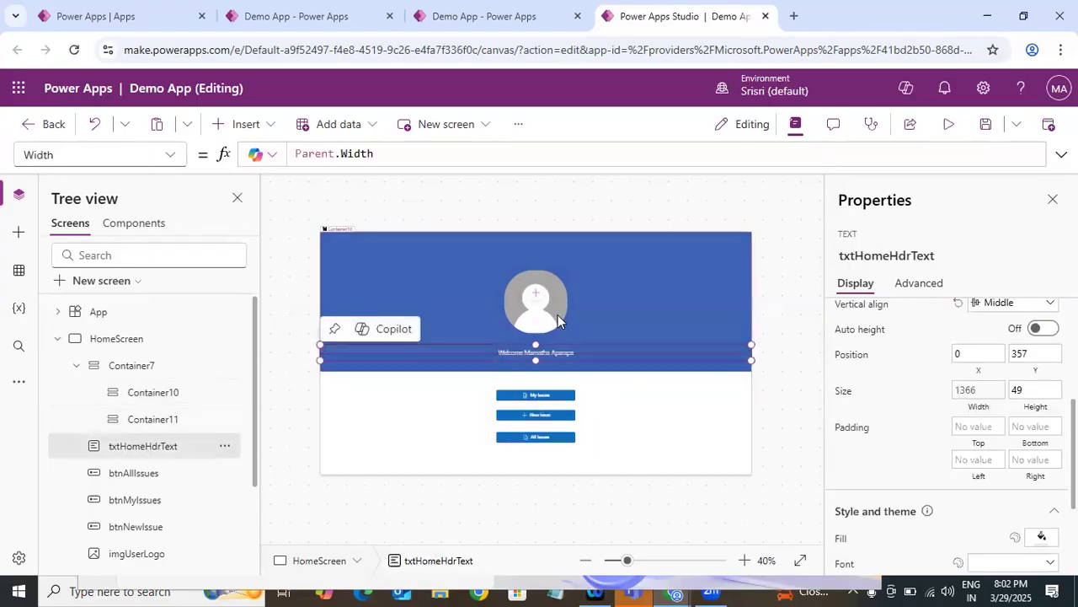
{"action": "left_click", "coordinate": [153, 392]}
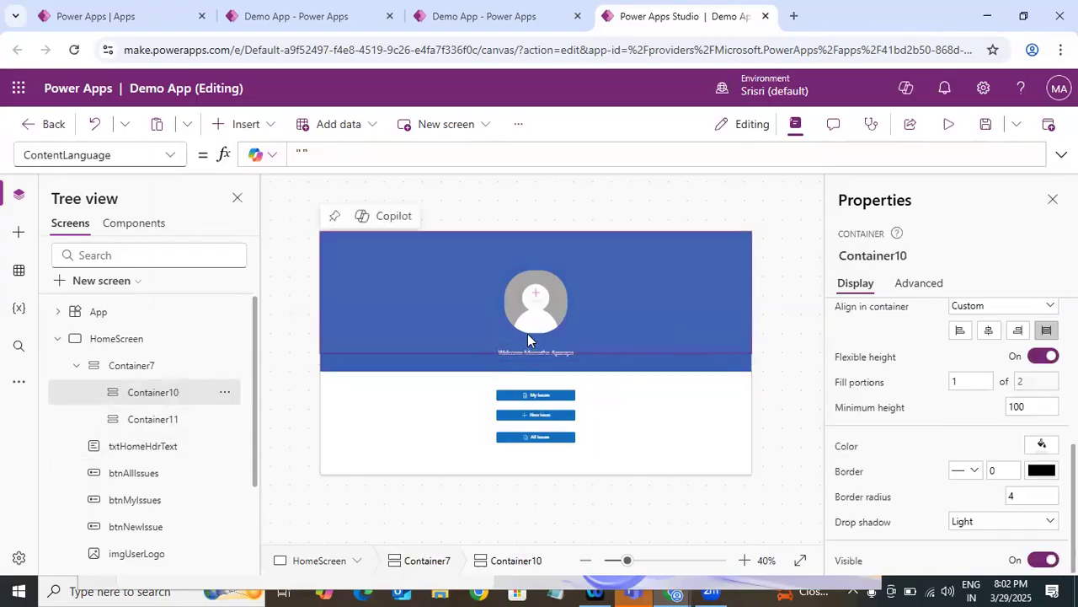
{"action": "left_click", "coordinate": [150, 555]}
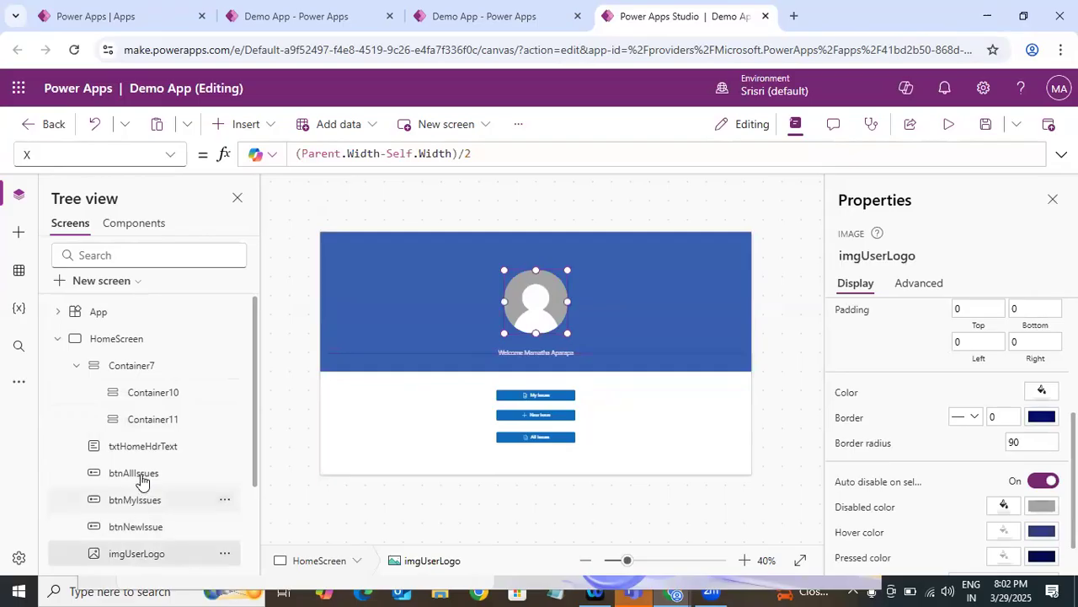
{"action": "left_click", "coordinate": [149, 530], "text": "ctrl"}
{"action": "left_click", "coordinate": [154, 556], "text": "ctrl"}
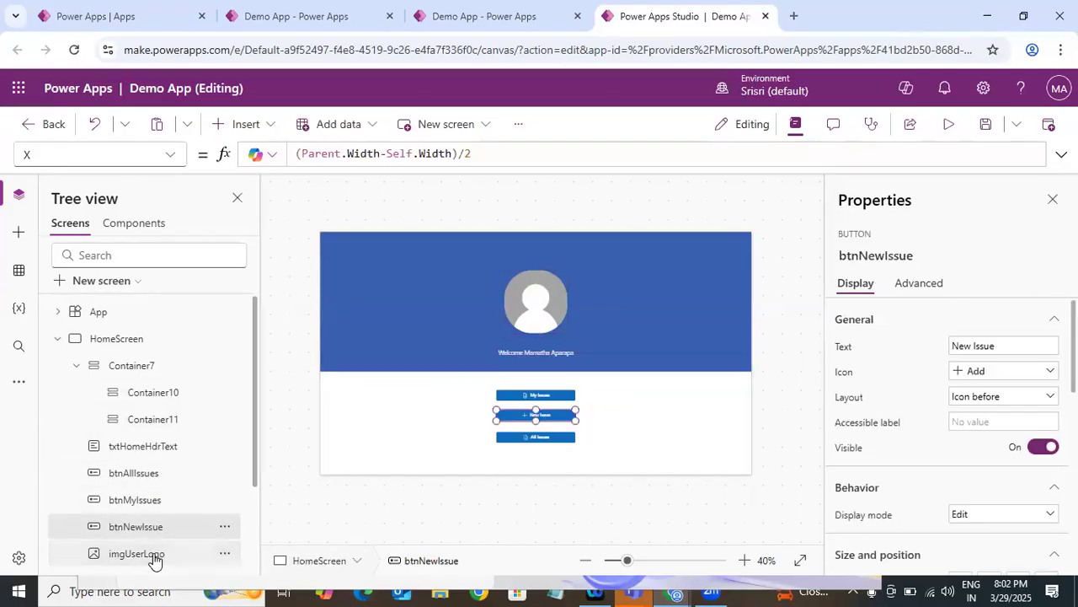
{"action": "left_click", "coordinate": [172, 552]}
{"action": "left_click", "coordinate": [143, 448], "text": "ctrl"}
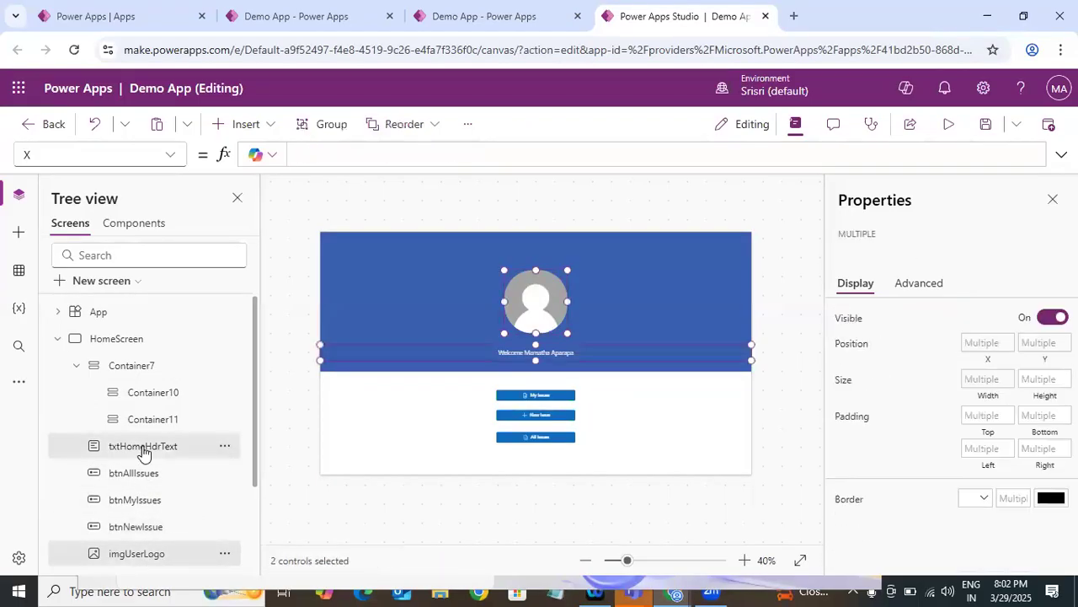
{"action": "right_click", "coordinate": [143, 449]}
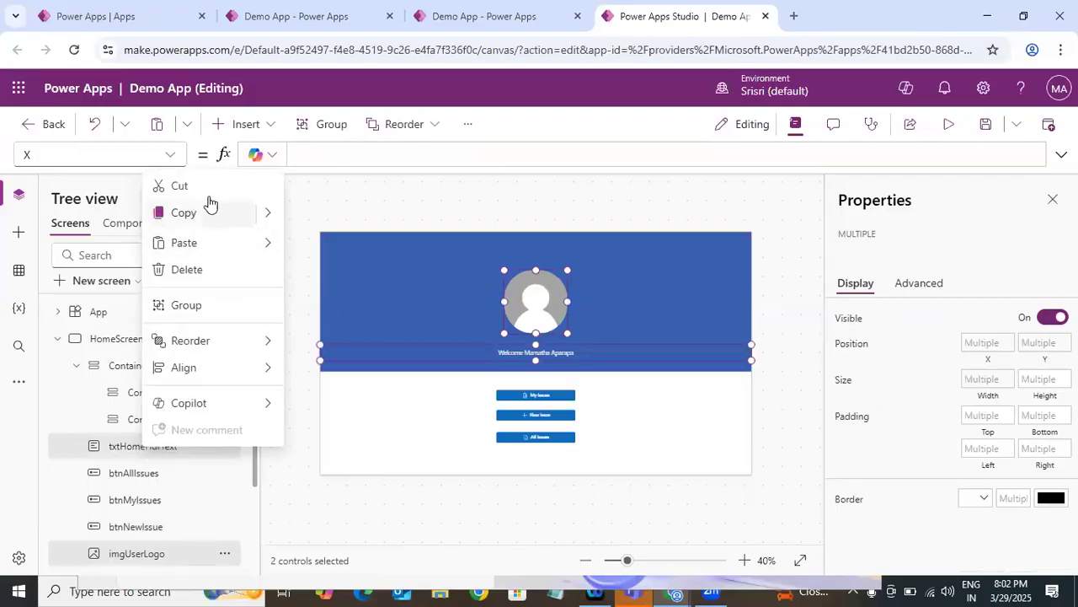
{"action": "left_click", "coordinate": [199, 271]}
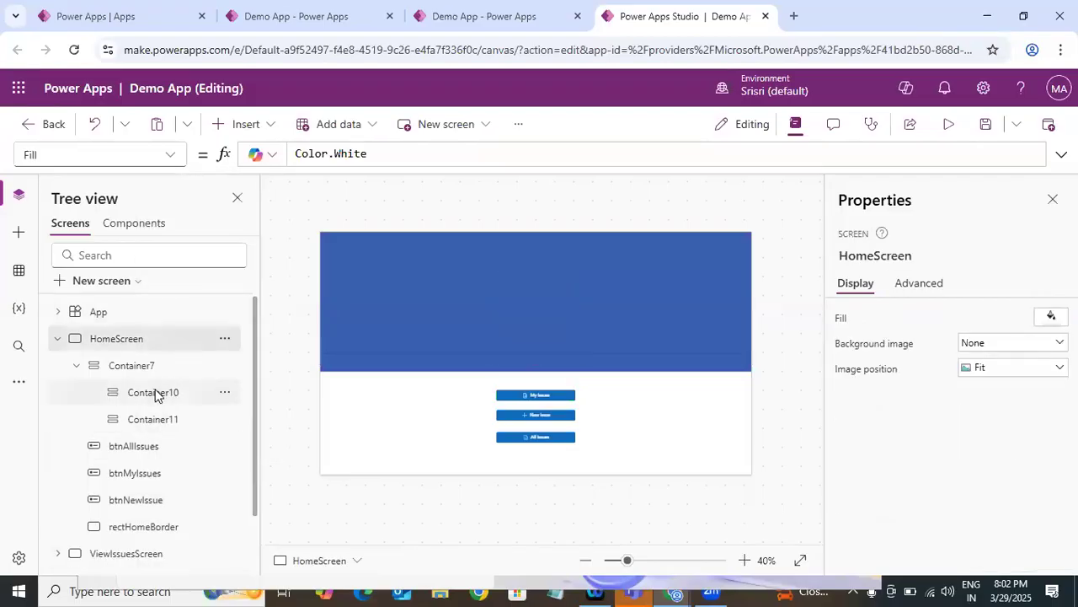
Paste the user logo image and the header text into the upper nested container, Container10.
{"action": "left_click", "coordinate": [155, 394]}
{"action": "right_click", "coordinate": [177, 394]}
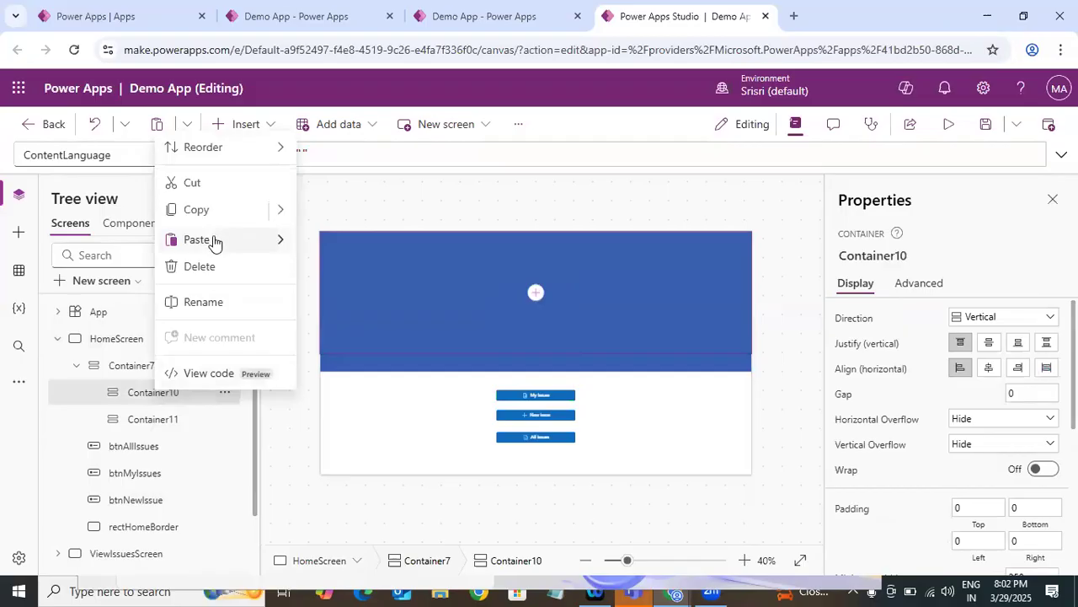
{"action": "mouse_move", "coordinate": [274, 243]}
{"action": "left_click", "coordinate": [322, 244]}
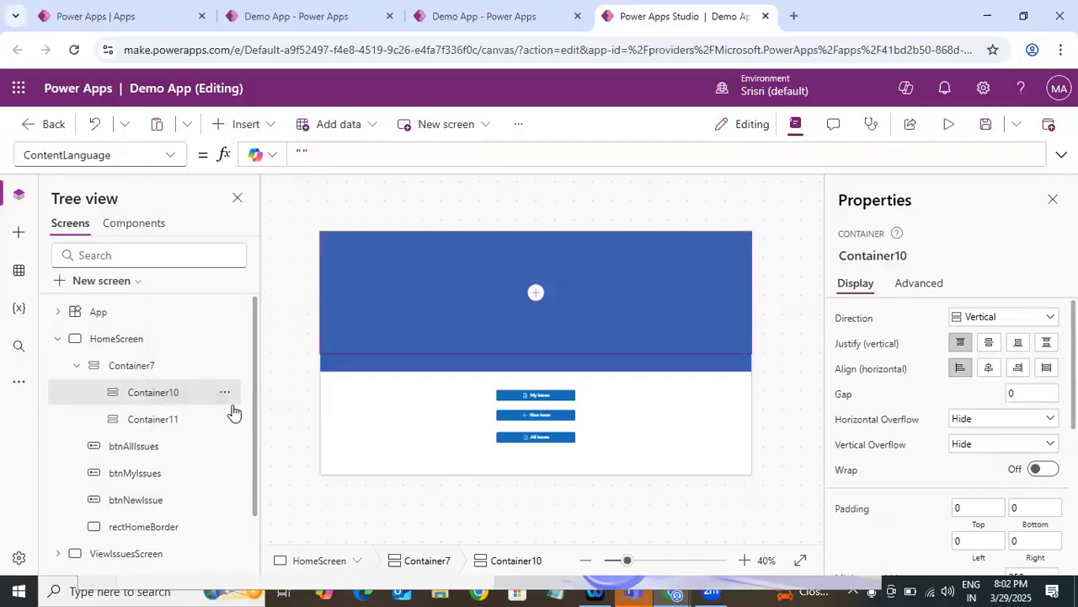
Center the contents of Container10 both vertically and horizontally through its justify and align settings.
{"action": "left_click", "coordinate": [160, 395]}
{"action": "scroll", "coordinate": [990, 357], "scroll_direction": "down", "scroll_amount": 1}
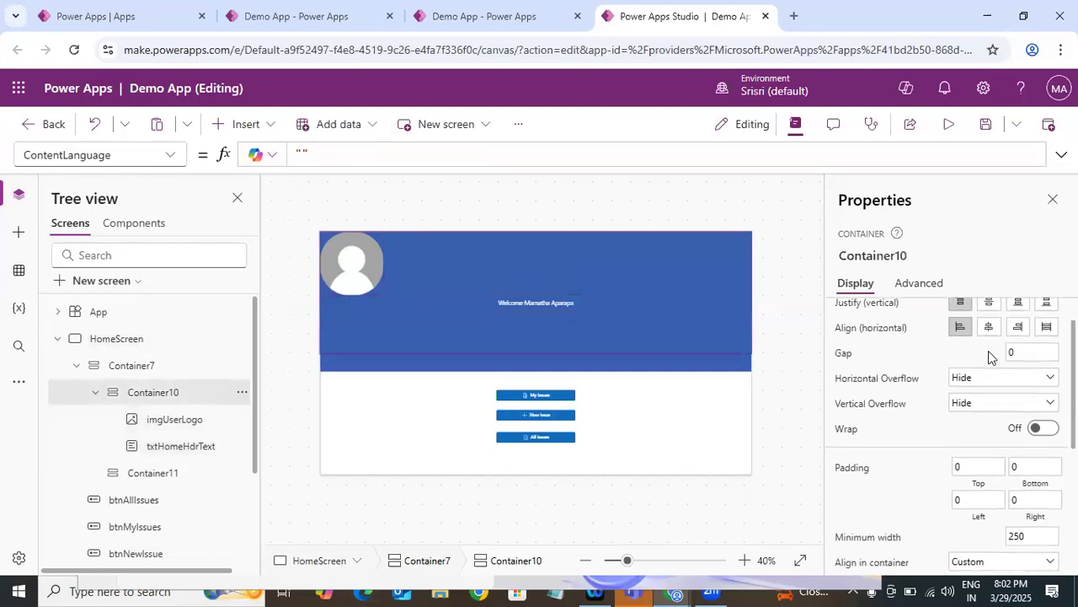
{"action": "scroll", "coordinate": [994, 345], "scroll_direction": "up", "scroll_amount": 1}
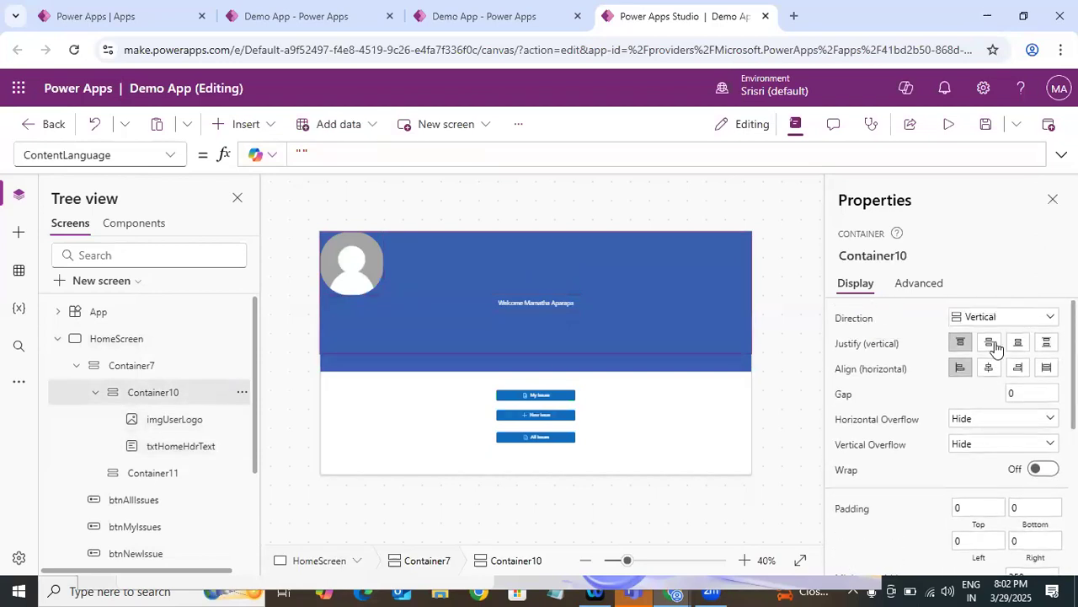
{"action": "left_click", "coordinate": [991, 342]}
{"action": "left_click", "coordinate": [990, 372]}
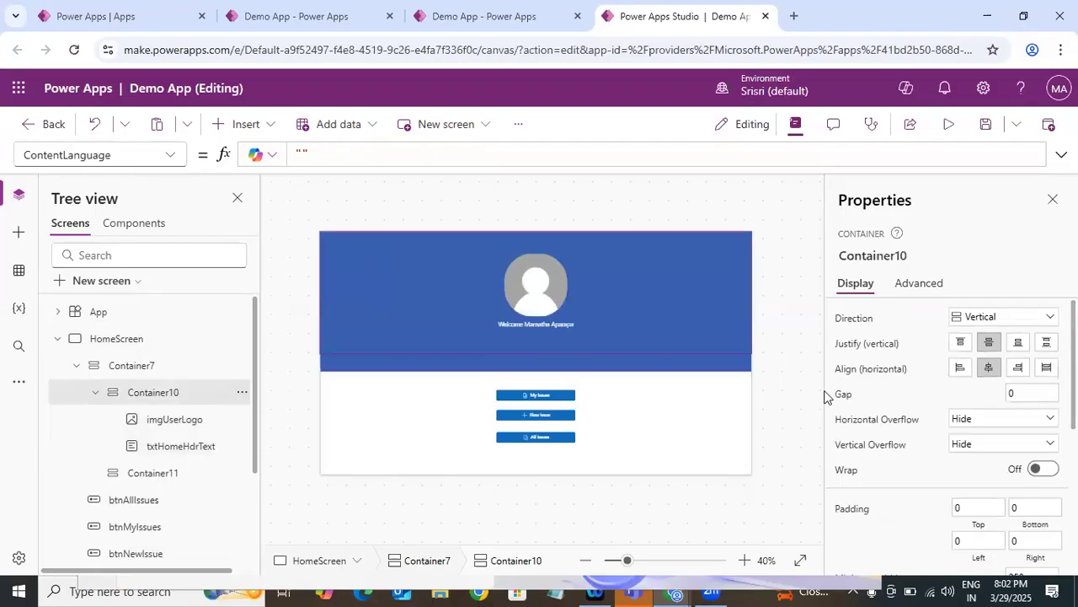
Delete the blue header rectangle rectHomeBorder from HomeScreen.
{"action": "left_click", "coordinate": [662, 421]}
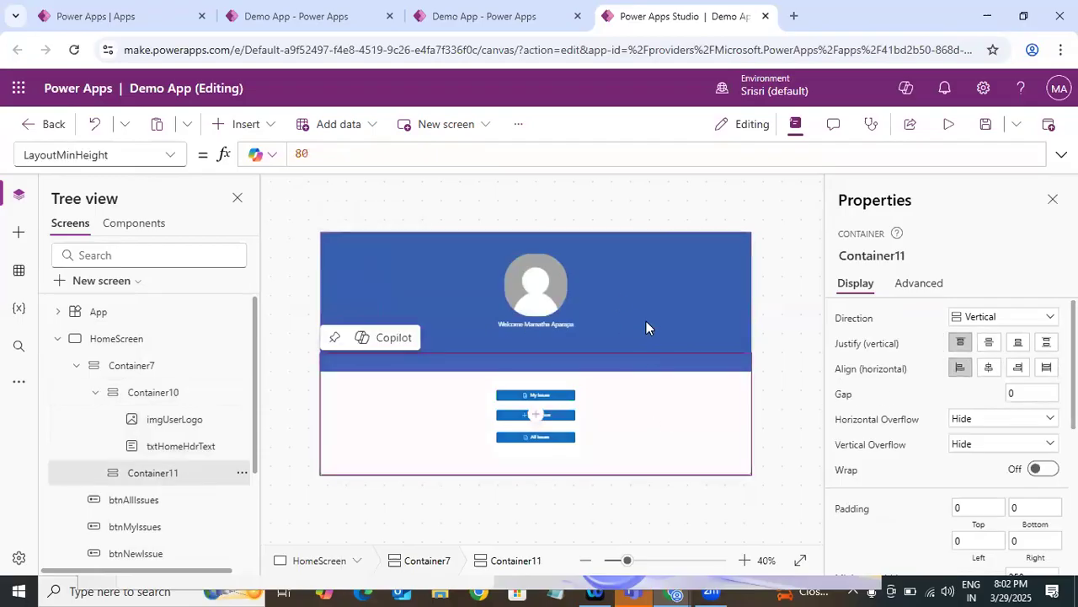
{"action": "left_click_drag", "start_coordinate": [258, 414], "coordinate": [38, 478]}
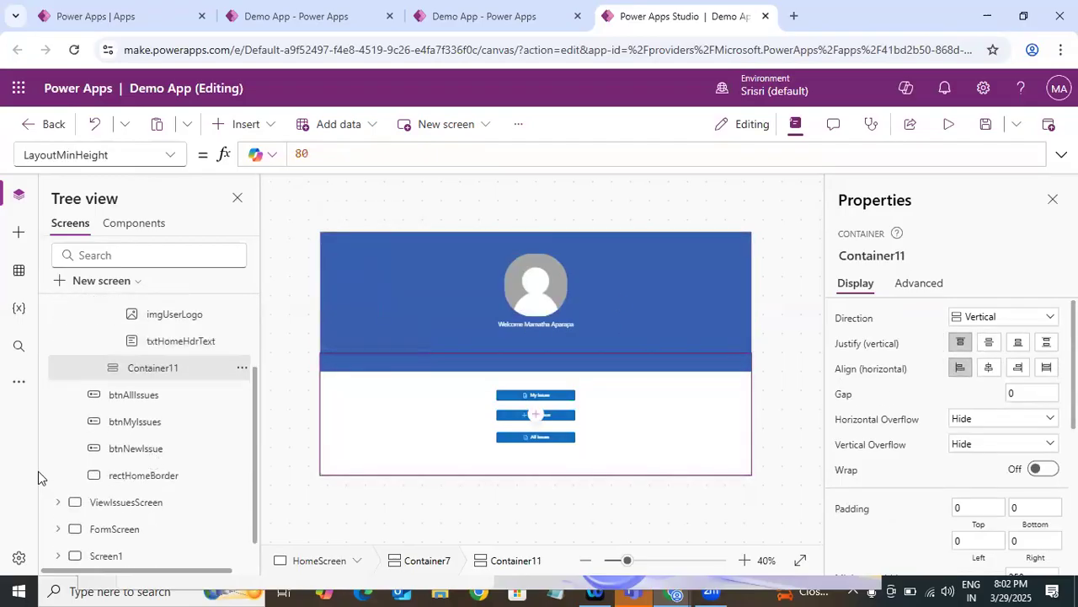
{"action": "left_click", "coordinate": [240, 476]}
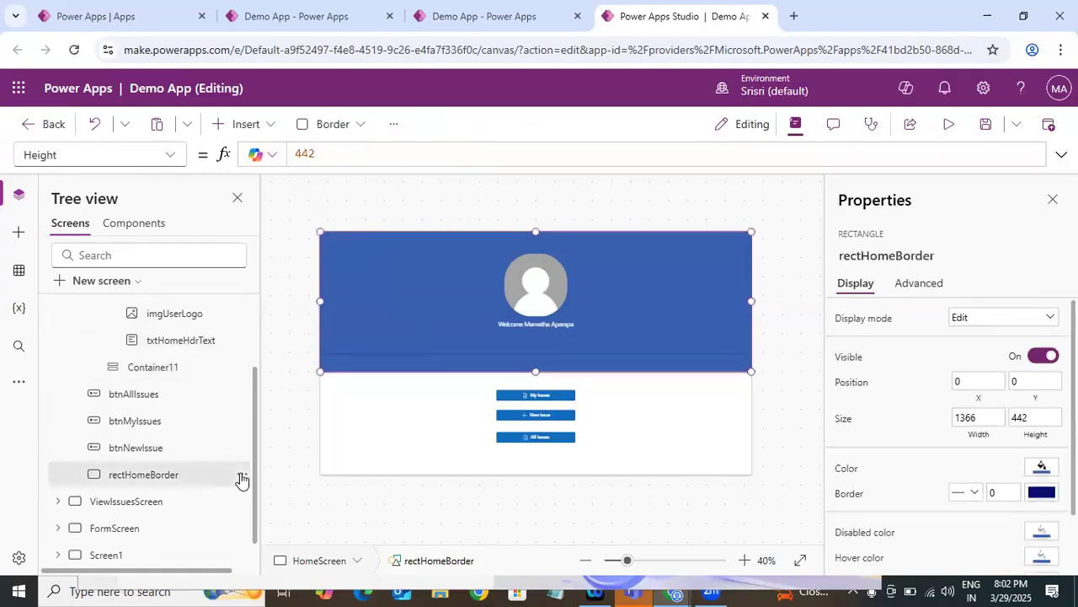
{"action": "left_click", "coordinate": [240, 477]}
{"action": "left_click", "coordinate": [297, 279]}
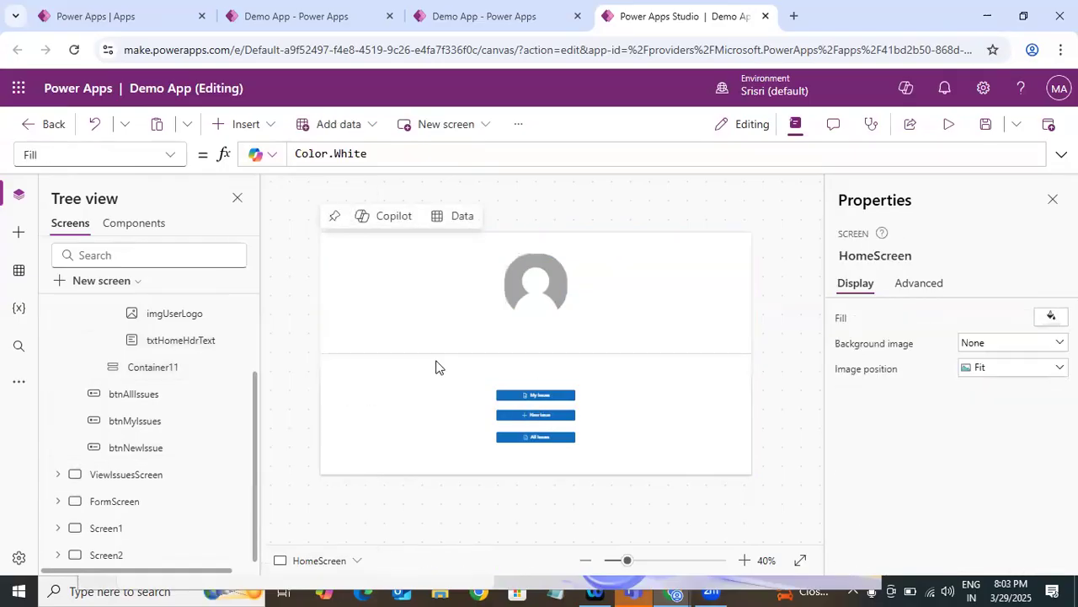
Clear the Y formula of imgUserLogo that refers to the deleted rectHomeBorder rectangle.
{"action": "left_click", "coordinate": [486, 261]}
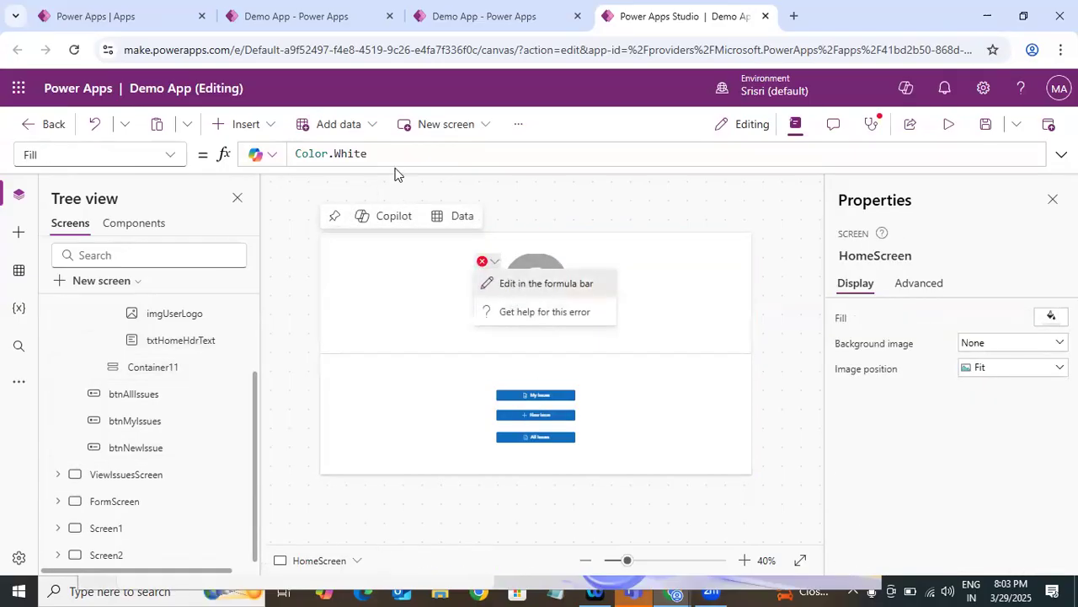
{"action": "left_click", "coordinate": [546, 283]}
{"action": "left_click_drag", "start_coordinate": [539, 153], "coordinate": [266, 149]}
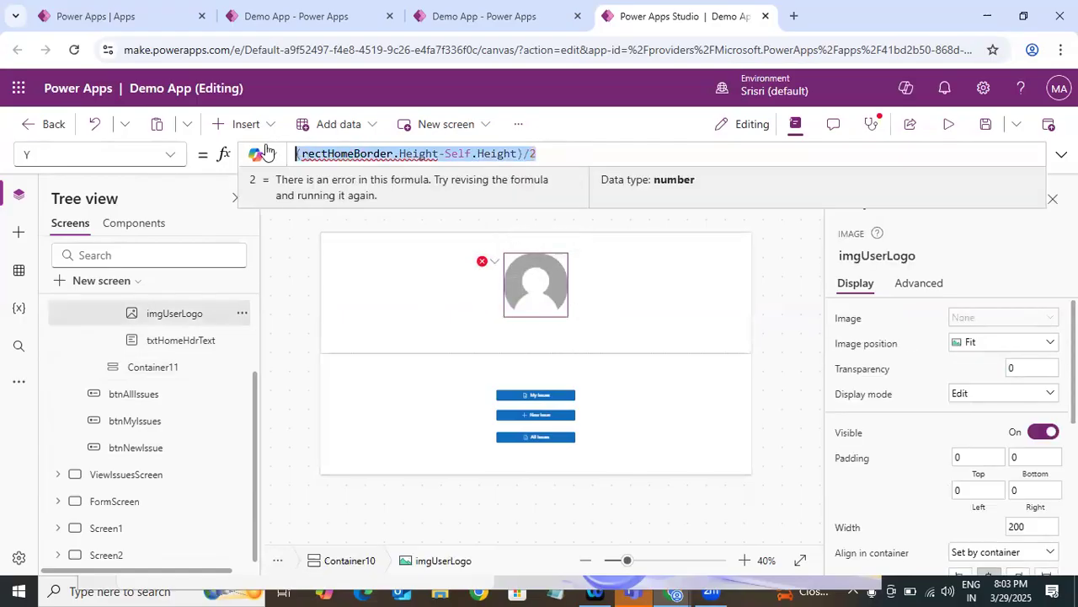
{"action": "key", "text": "BackSpace"}
{"action": "left_click", "coordinate": [506, 202]}
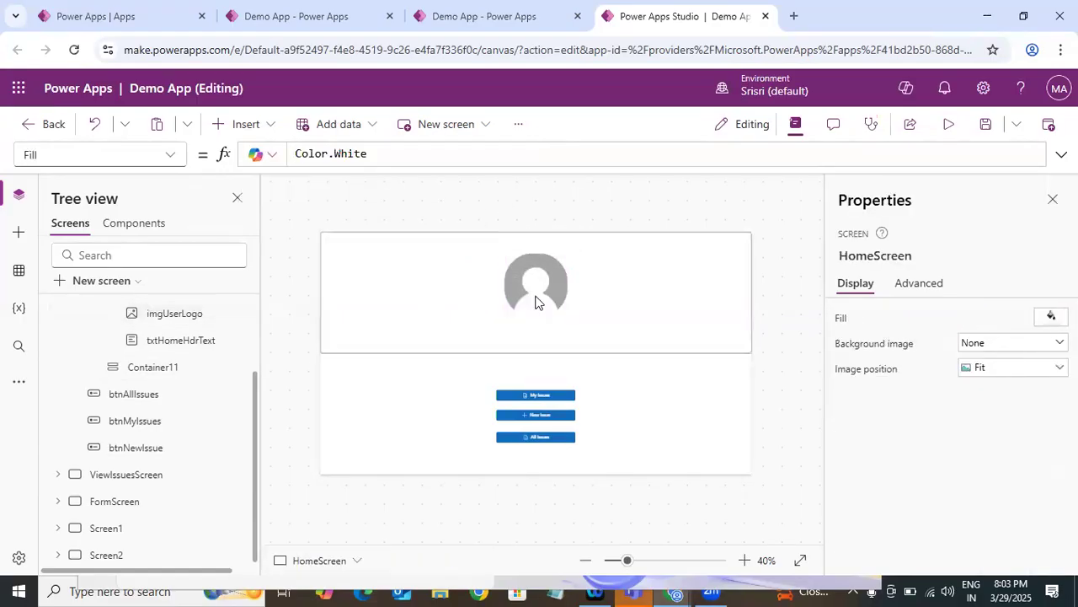
Fill Container10 with a blue theme color and collapse its contents in the control hierarchy.
{"action": "left_click", "coordinate": [566, 339]}
{"action": "left_click", "coordinate": [728, 344]}
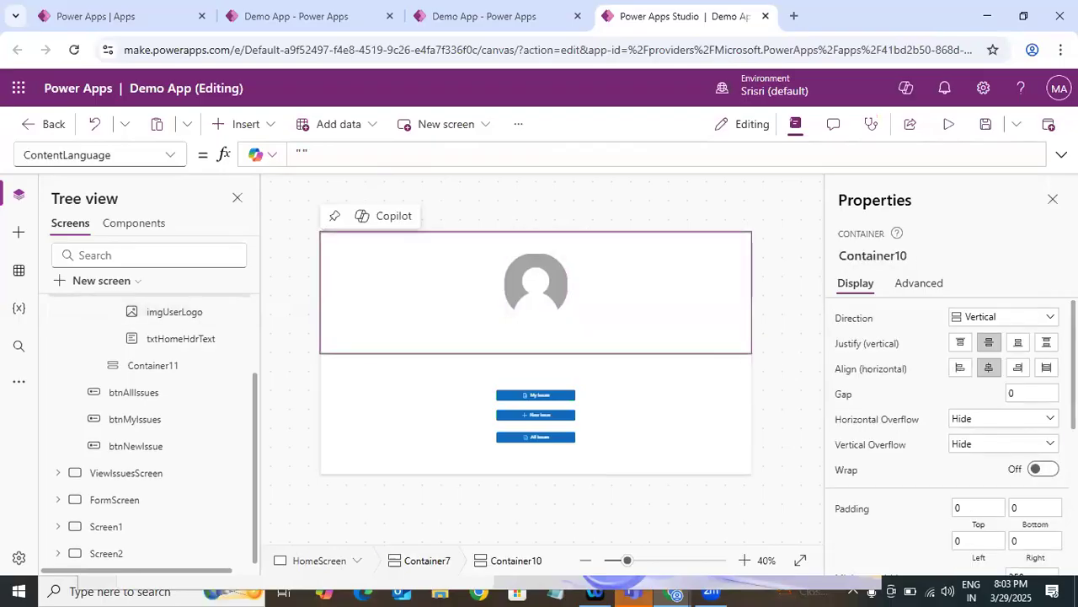
{"action": "scroll", "coordinate": [1045, 455], "scroll_direction": "down", "scroll_amount": 5}
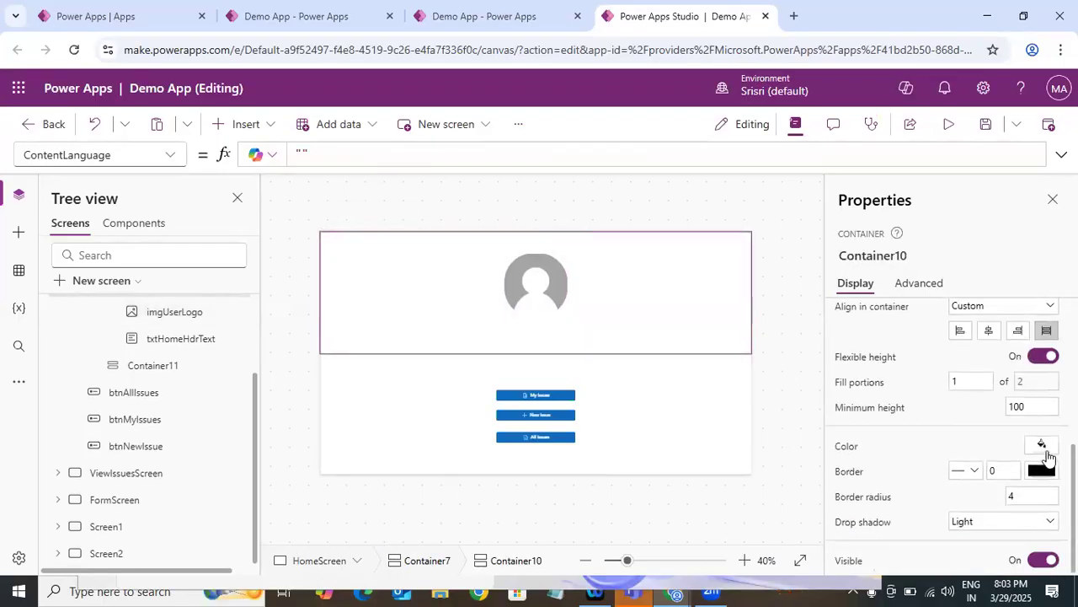
{"action": "left_click", "coordinate": [1042, 446]}
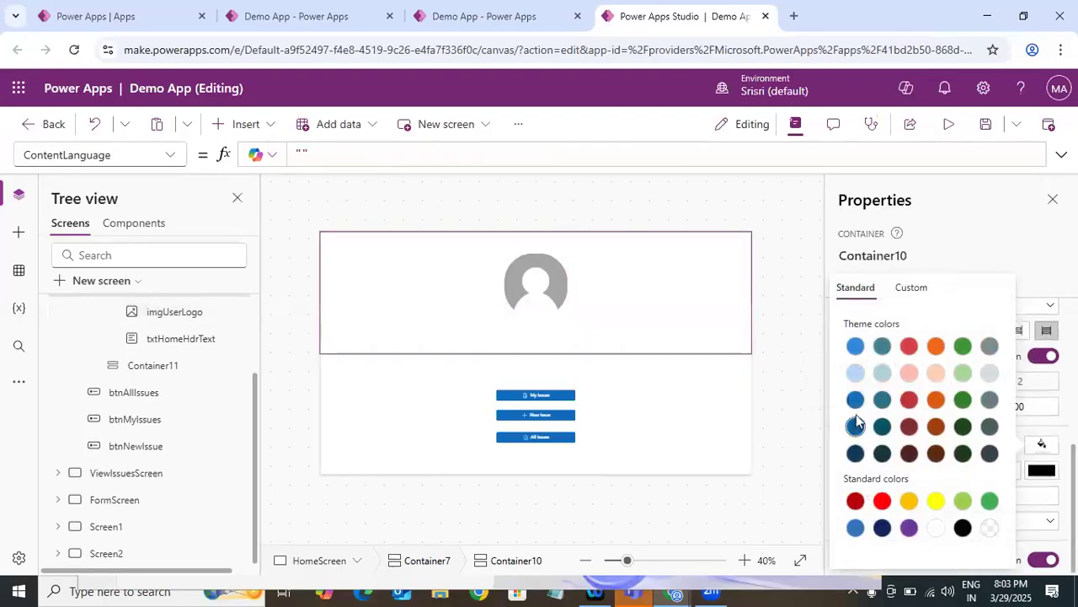
{"action": "left_click", "coordinate": [980, 253]}
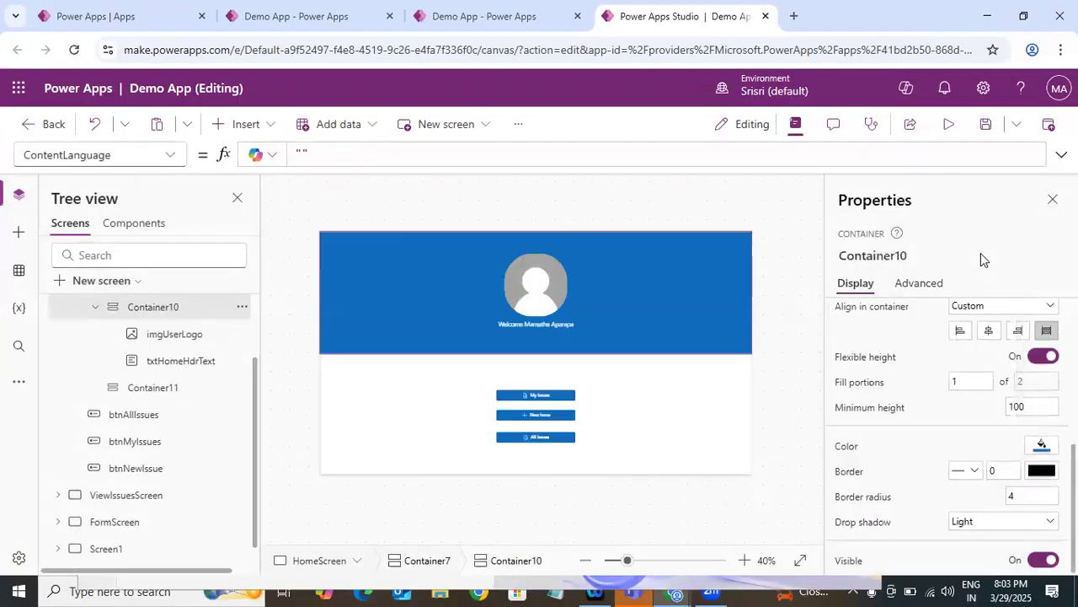
{"action": "left_click", "coordinate": [95, 308]}
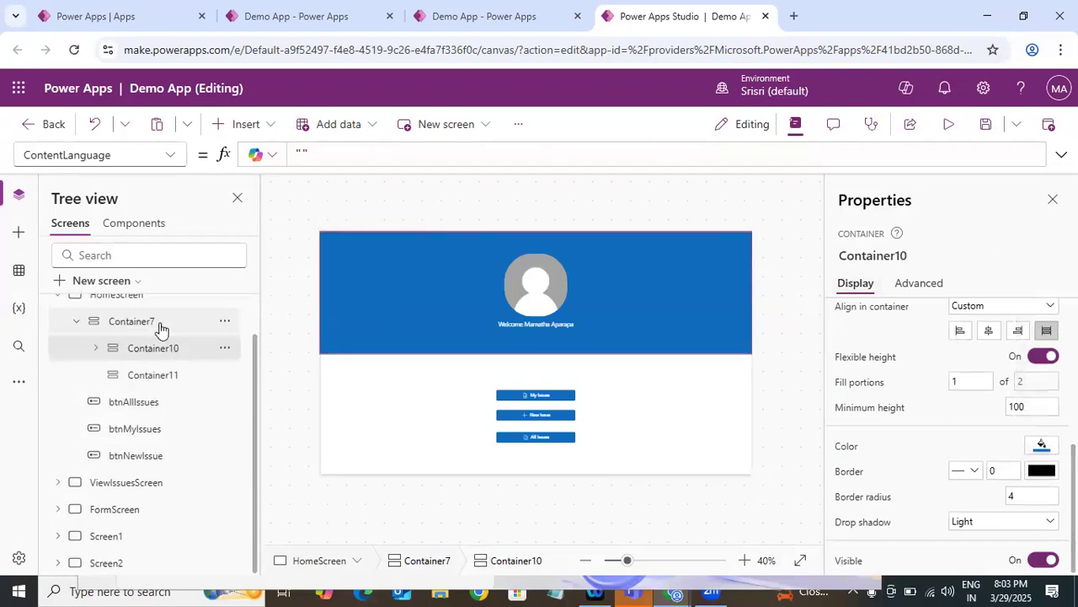
Move the buttons btnAllIssues, btnMyIssues and btnNewIssue from HomeScreen into Container11 by cutting and pasting them.
{"action": "left_click", "coordinate": [144, 376]}
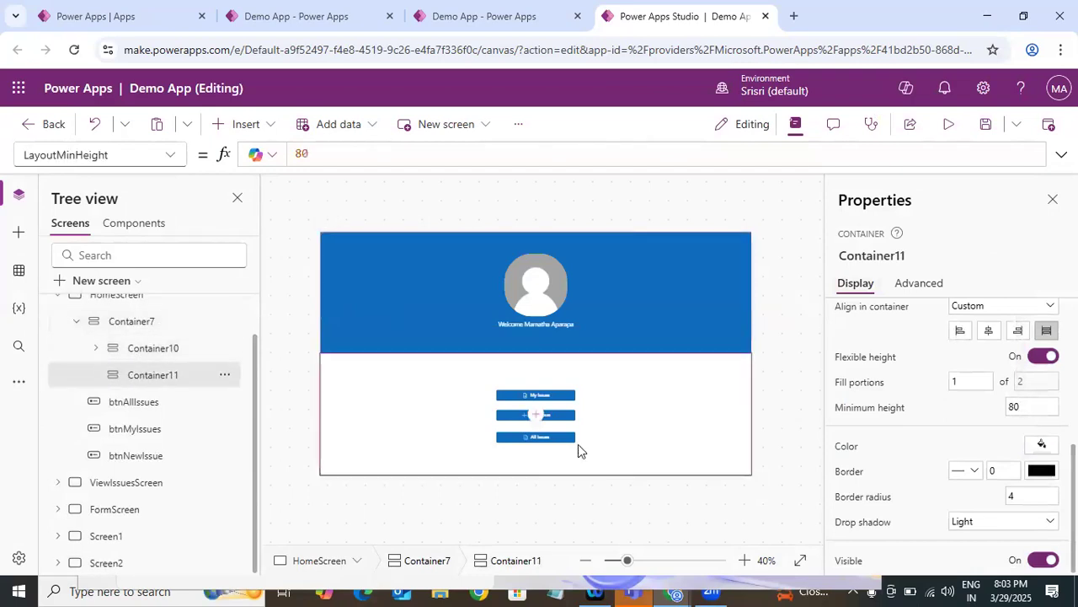
{"action": "left_click", "coordinate": [131, 406]}
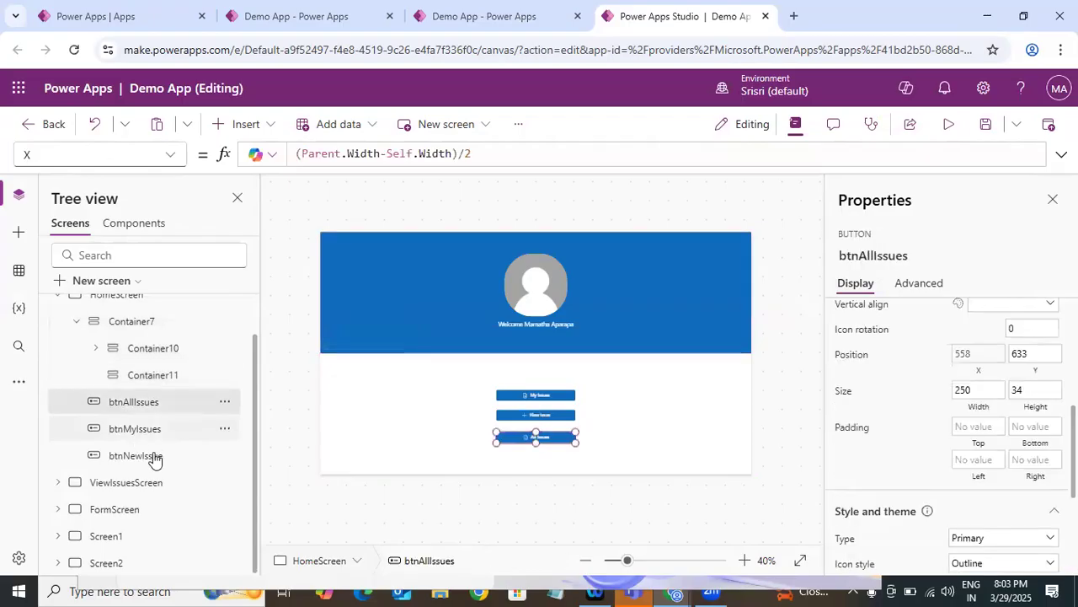
{"action": "left_click", "coordinate": [156, 456], "text": "shift"}
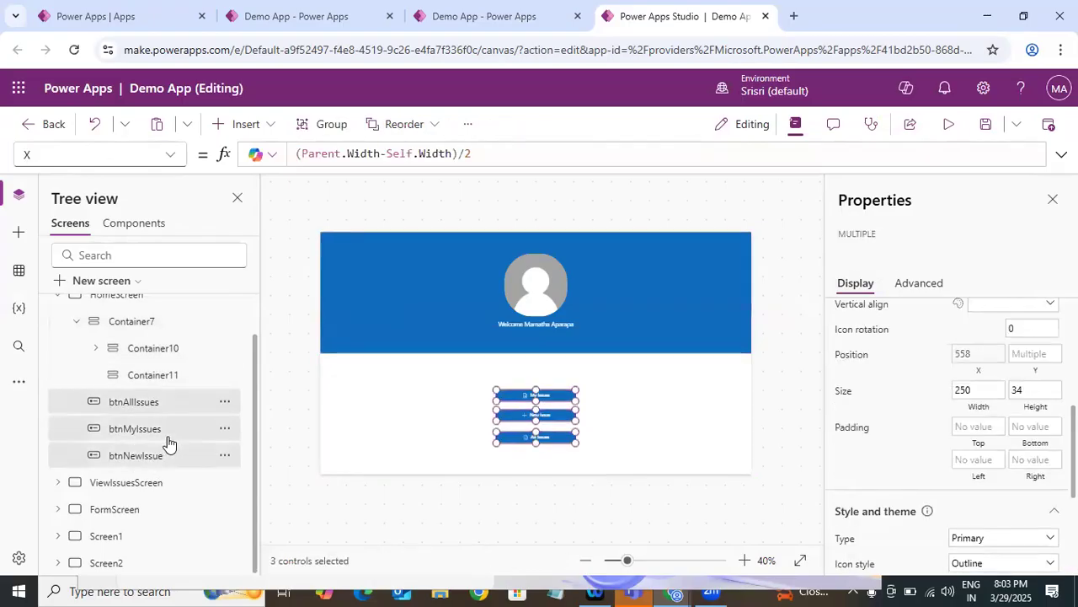
{"action": "key", "text": "ctrl+x"}
{"action": "left_click", "coordinate": [165, 421]}
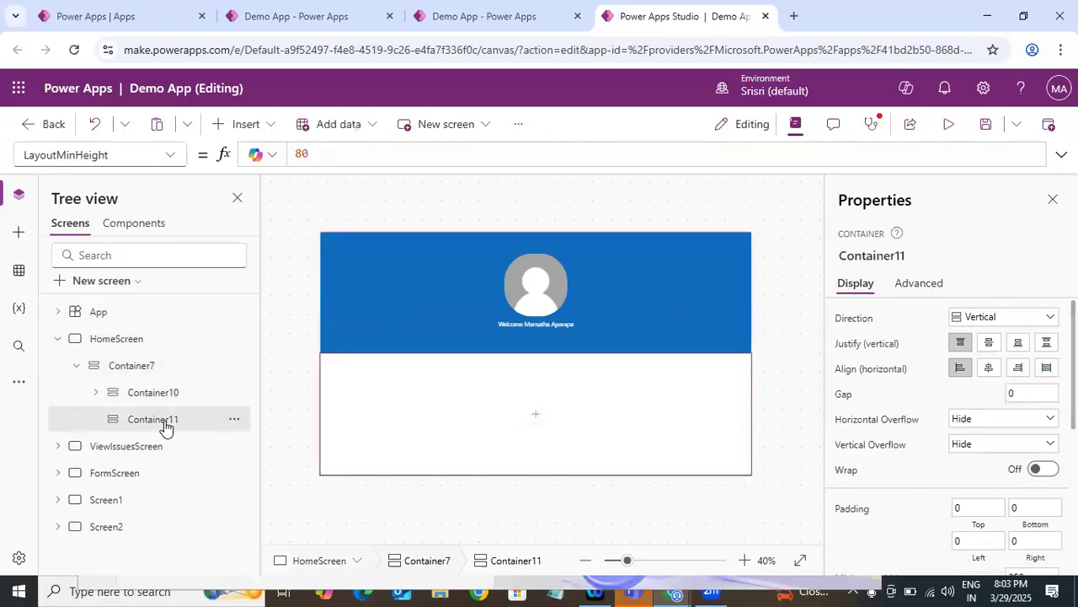
{"action": "key", "text": "ctrl+v"}
{"action": "scroll", "coordinate": [950, 436], "scroll_direction": "down", "scroll_amount": 5}
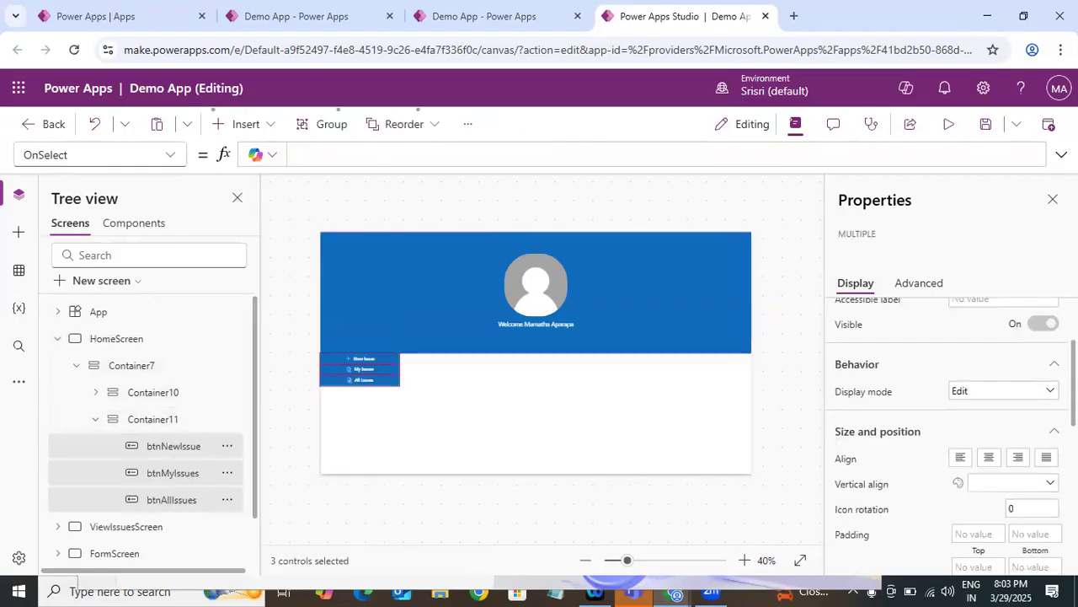
{"action": "scroll", "coordinate": [951, 436], "scroll_direction": "up", "scroll_amount": 5}
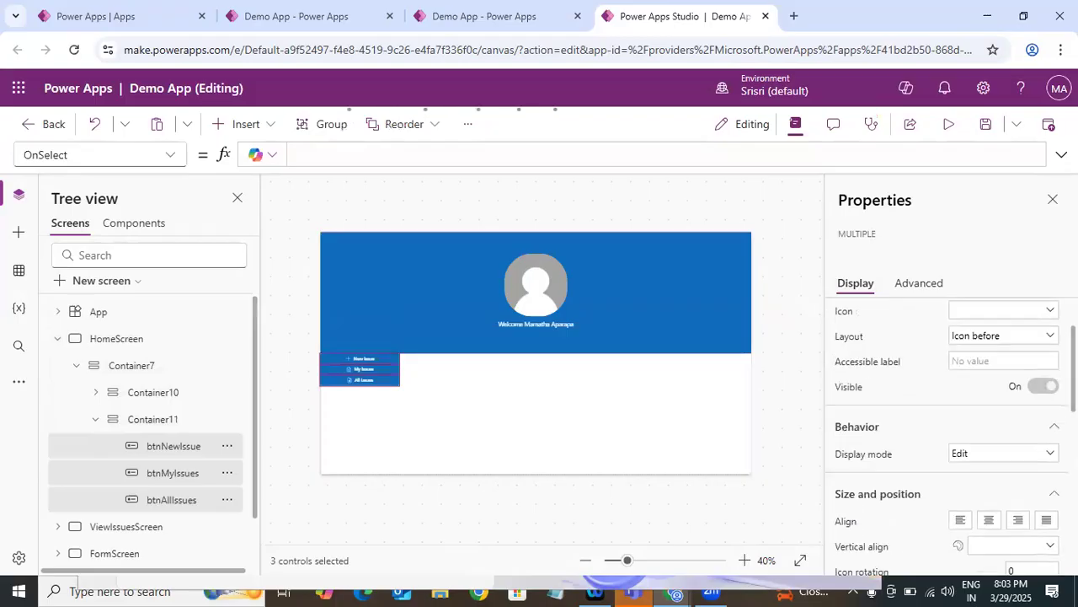
Center the contents of Container11 both vertically and horizontally through its justify and align settings.
{"action": "left_click", "coordinate": [165, 421]}
{"action": "left_click", "coordinate": [991, 345]}
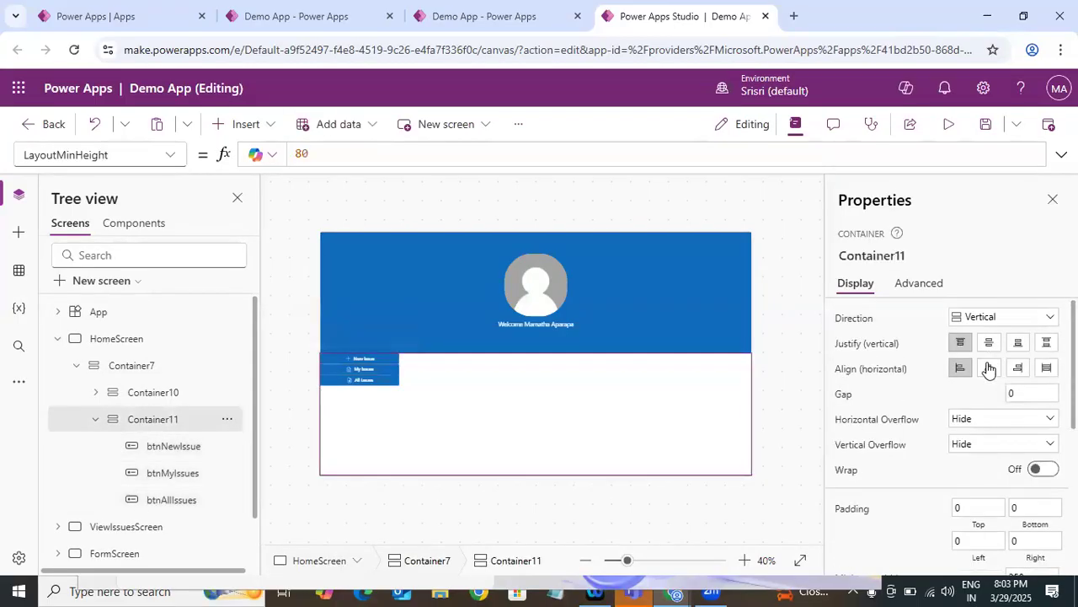
{"action": "left_click", "coordinate": [986, 370]}
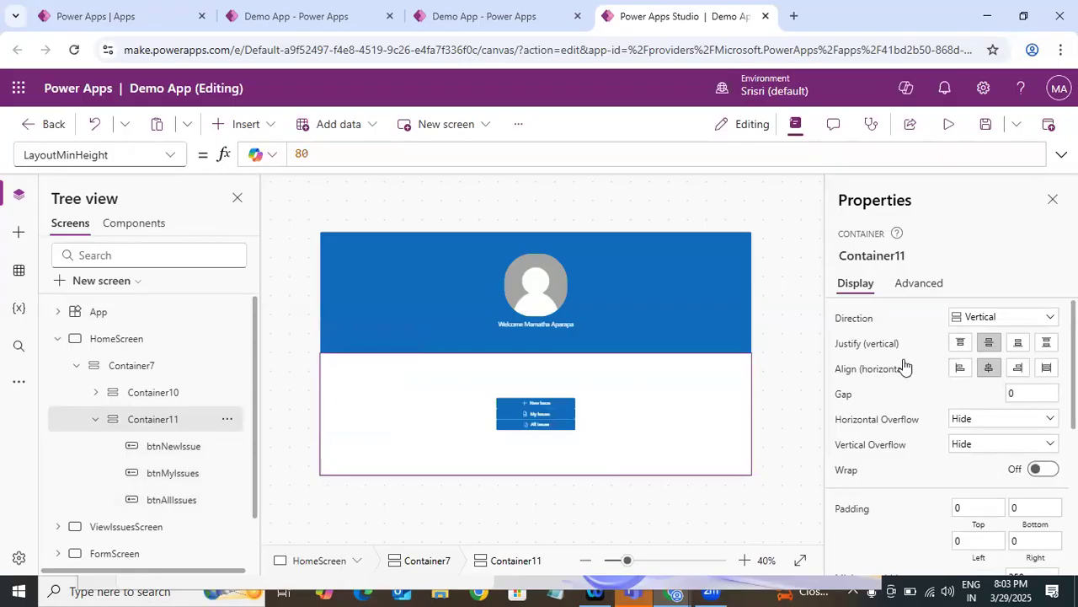
{"action": "left_click", "coordinate": [611, 421]}
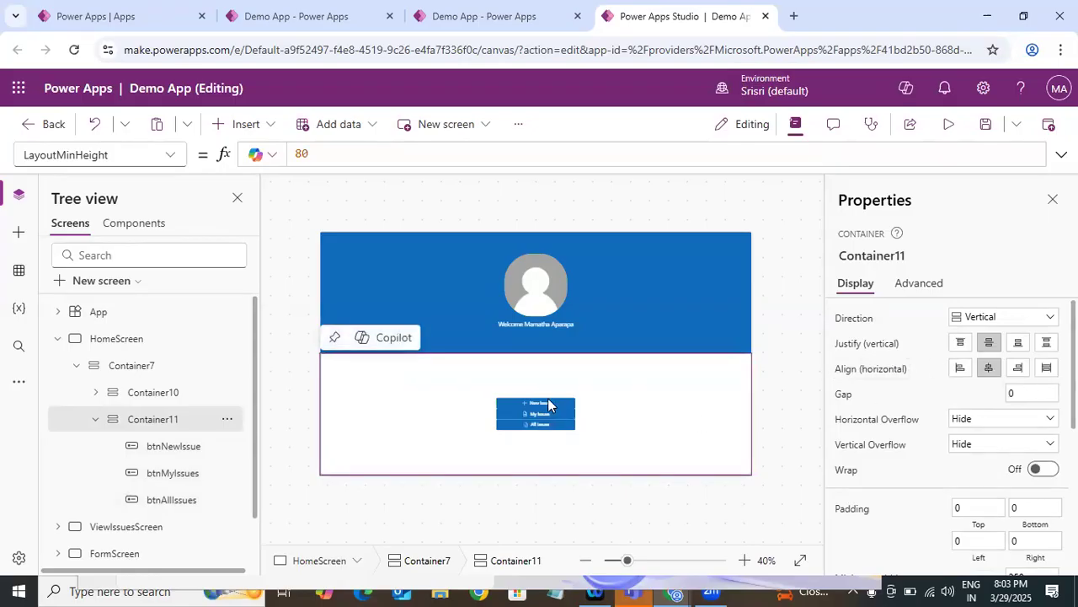
Add a gap between the three buttons in Container11.
{"action": "left_click", "coordinate": [1041, 391]}
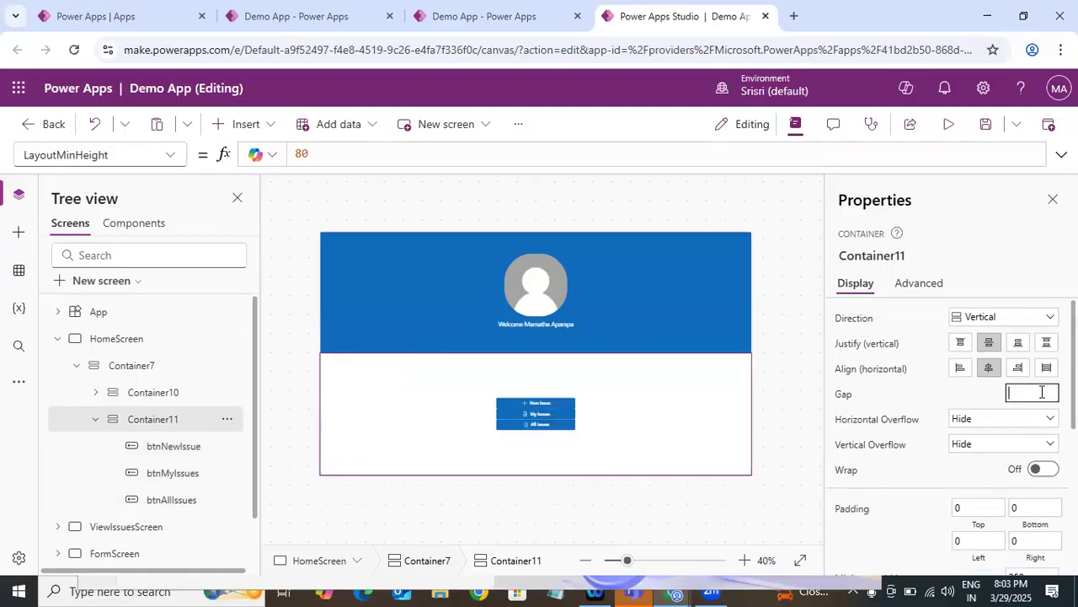
{"action": "left_click", "coordinate": [923, 397]}
{"action": "left_click", "coordinate": [791, 339]}
Preview the app on phone screens, trying the Apple iPhone 8 and Apple iPhone 11 sizes.
{"action": "left_click", "coordinate": [948, 126]}
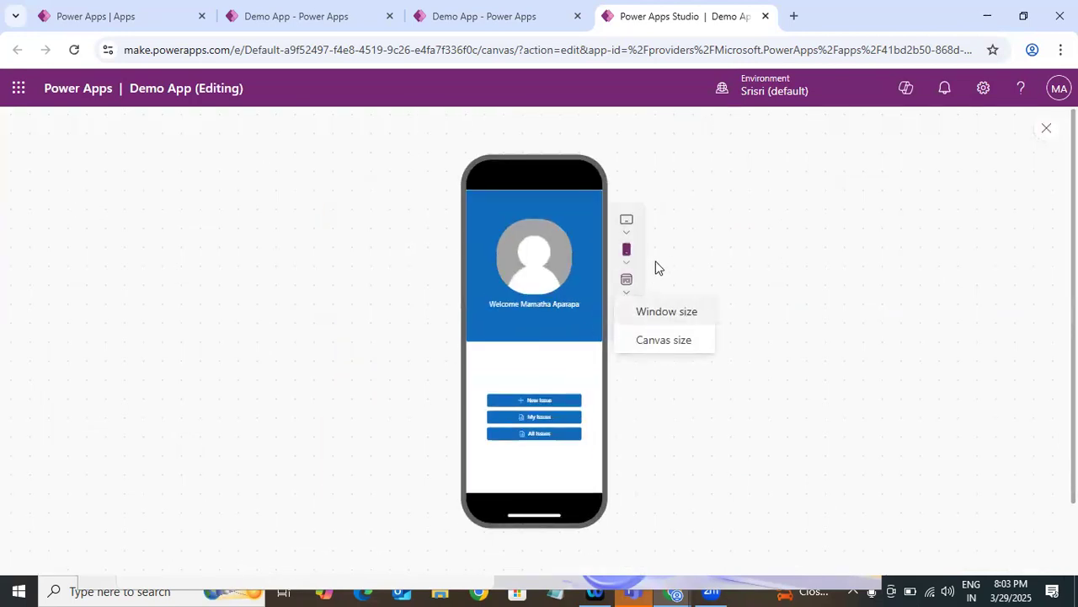
{"action": "left_click", "coordinate": [626, 261]}
{"action": "left_click", "coordinate": [701, 340]}
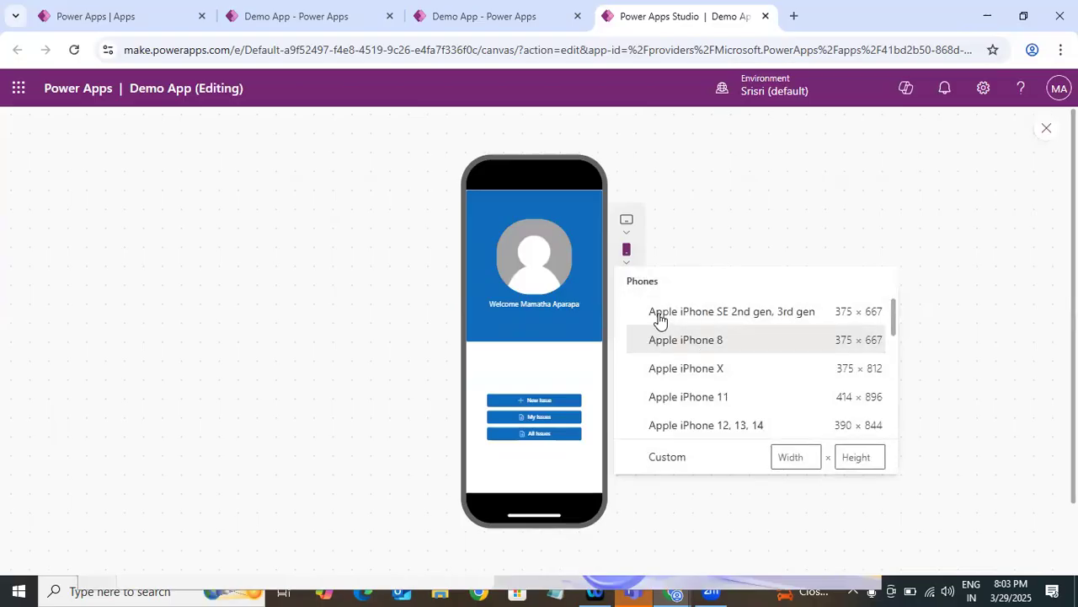
{"action": "left_click", "coordinate": [646, 264]}
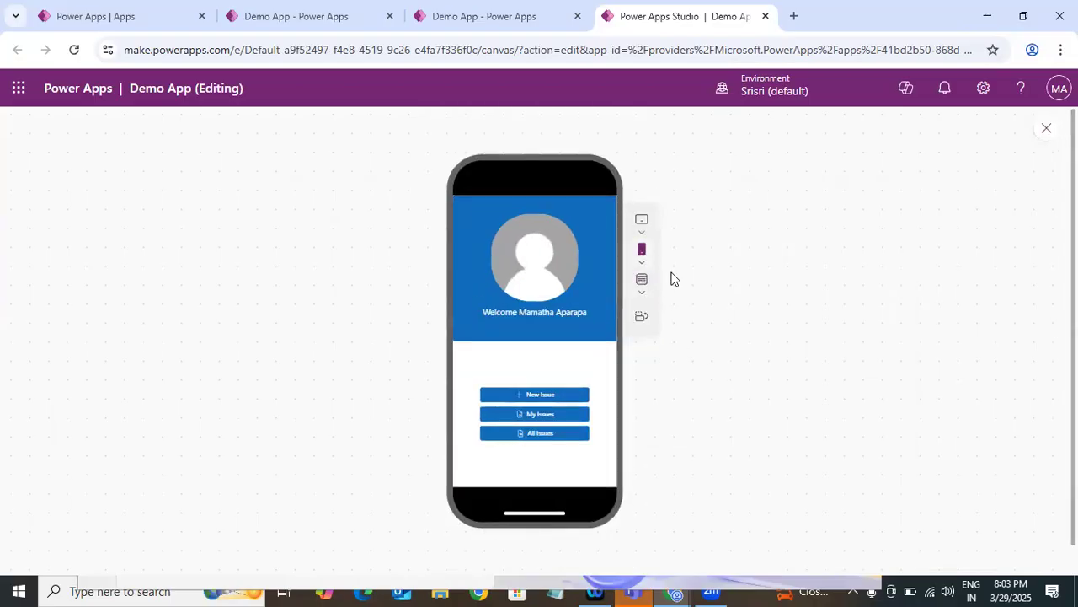
{"action": "left_click", "coordinate": [741, 398]}
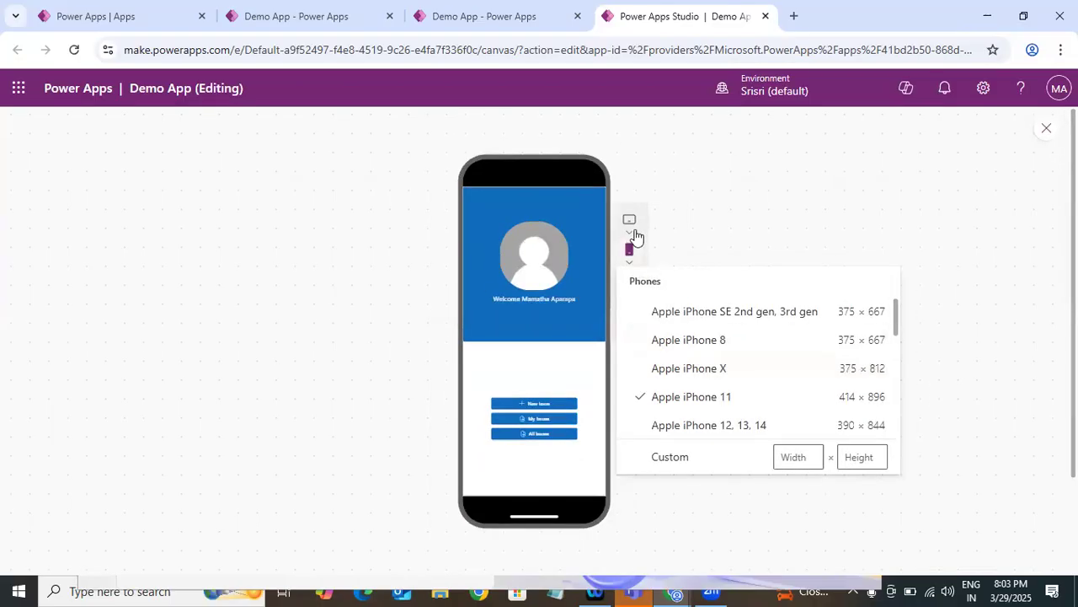
Preview the app at a custom phone size with a height of 150 and close the preview.
{"action": "left_click", "coordinate": [859, 457]}
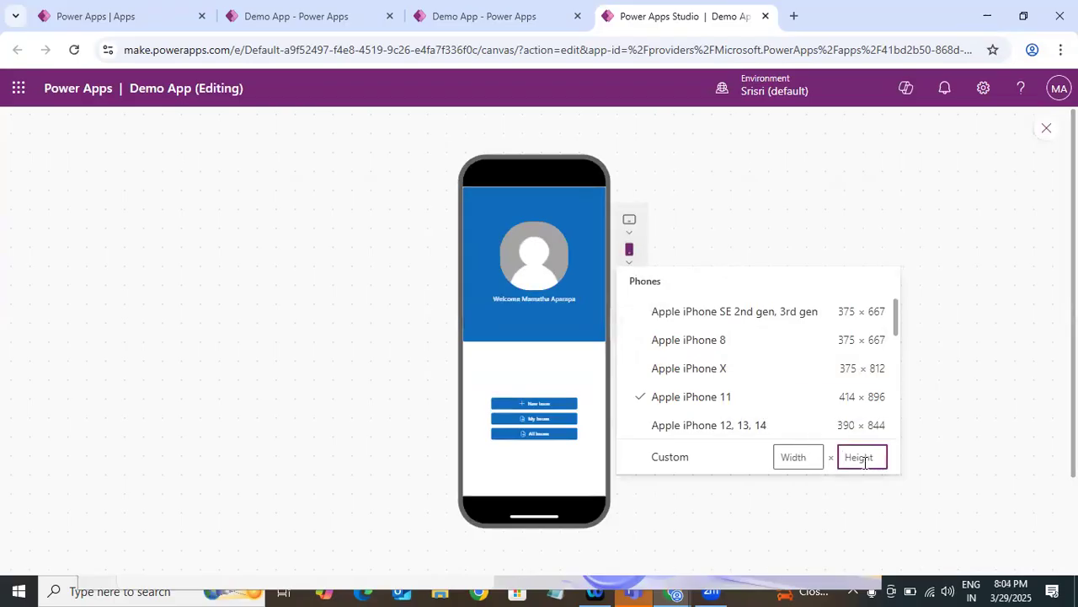
{"action": "left_click", "coordinate": [782, 460]}
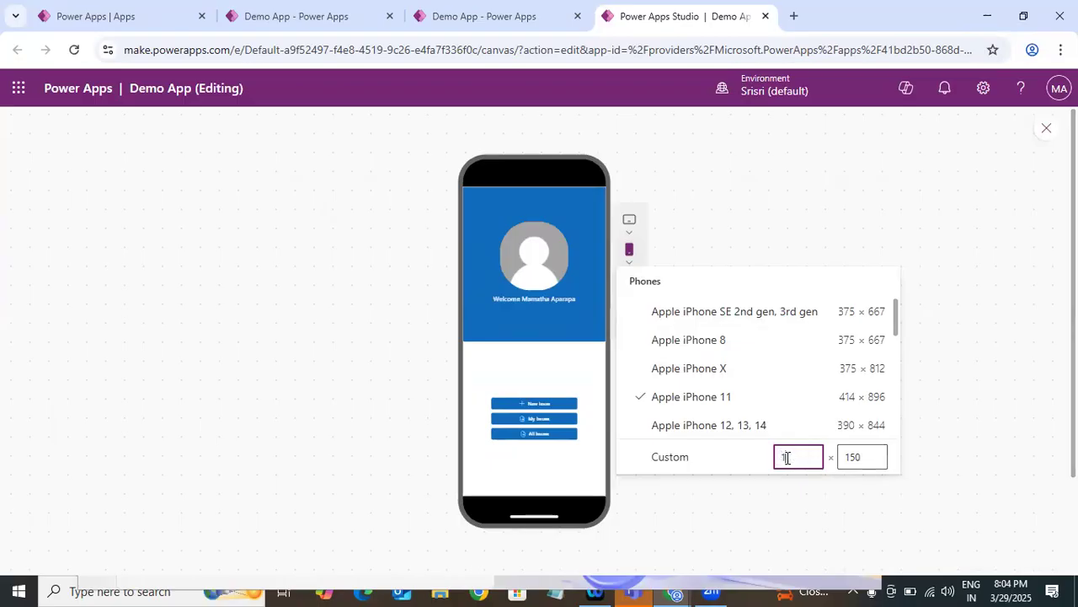
{"action": "key", "text": "BackSpace"}
{"action": "key", "text": "BackSpace"}
{"action": "key", "text": "BackSpace"}
{"action": "left_click", "coordinate": [959, 325]}
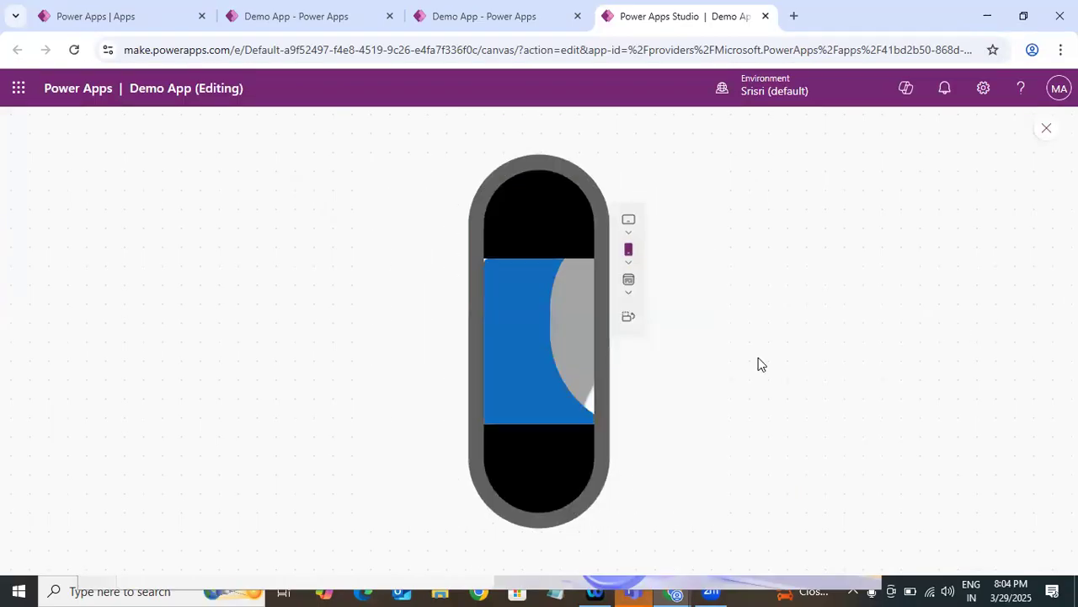
{"action": "left_click", "coordinate": [631, 296]}
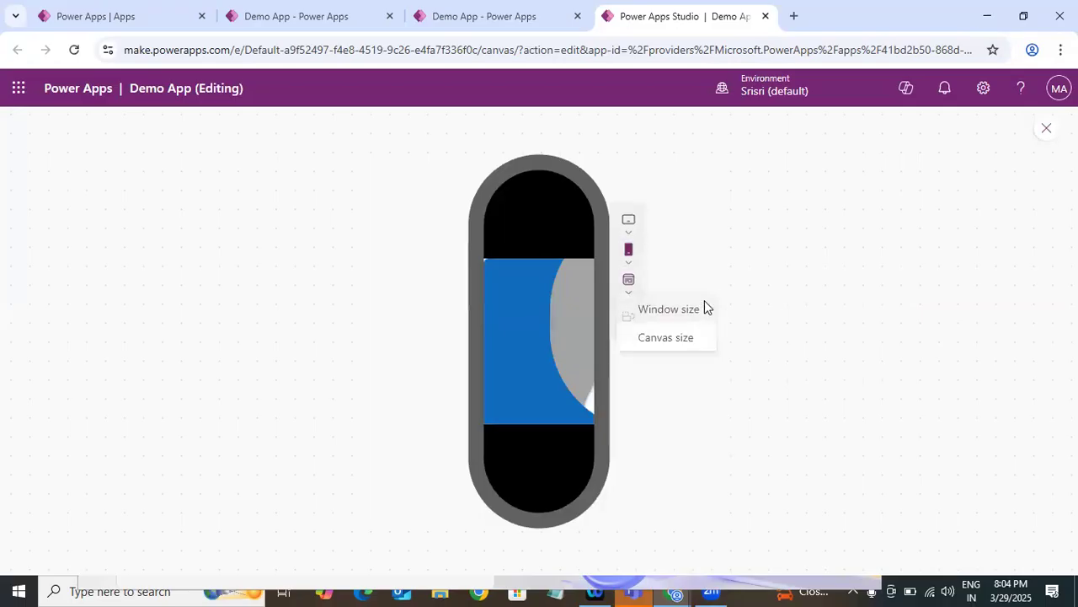
{"action": "left_click", "coordinate": [794, 250]}
{"action": "left_click", "coordinate": [1048, 131]}
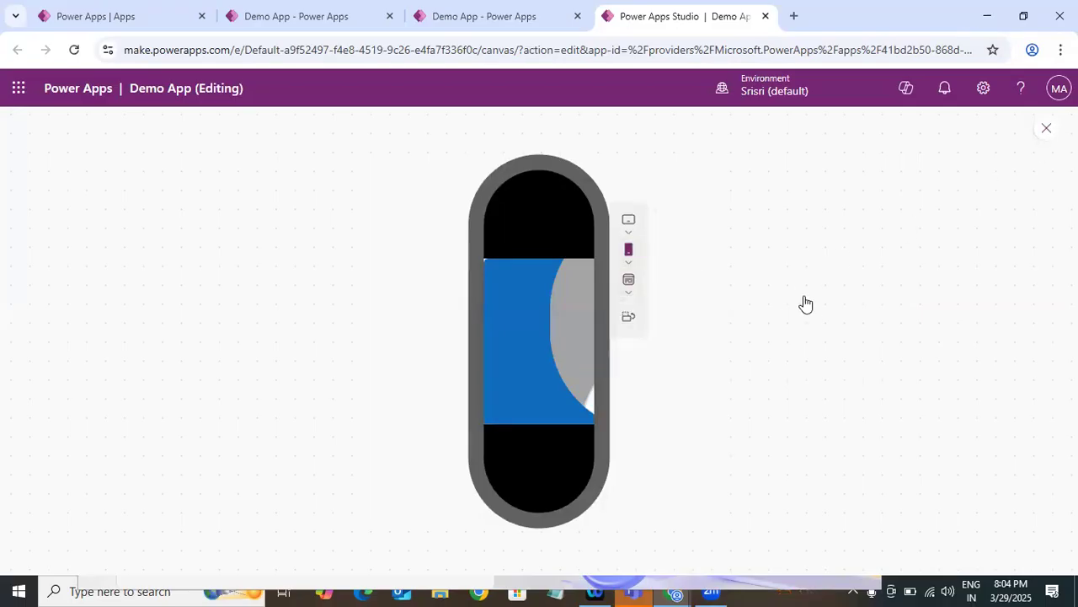
{"action": "left_click", "coordinate": [866, 330]}
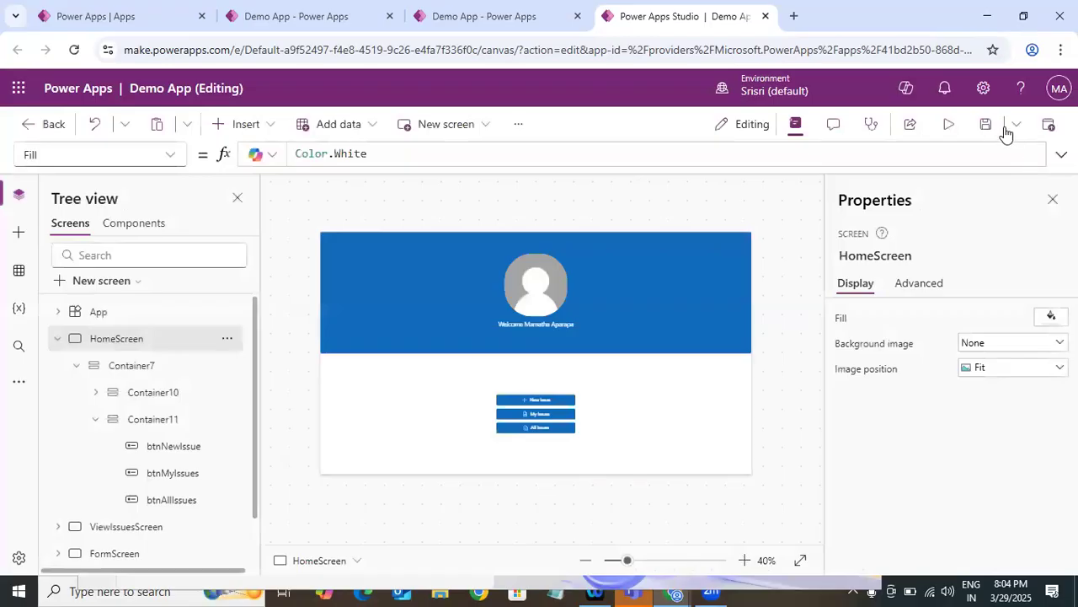
Save the app and publish this version.
{"action": "left_click", "coordinate": [985, 126]}
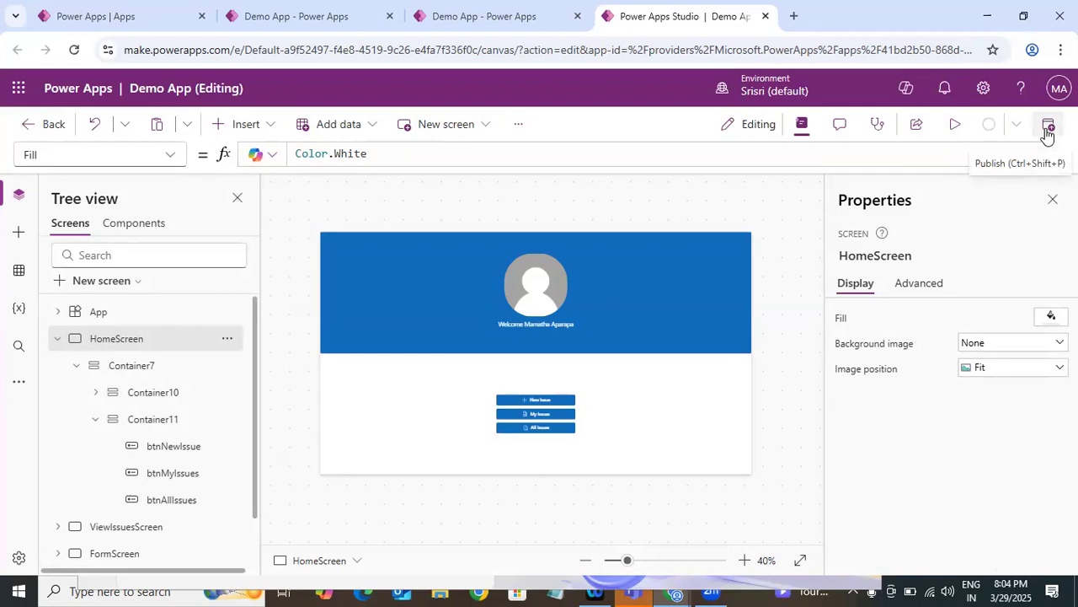
{"action": "left_click", "coordinate": [1047, 136]}
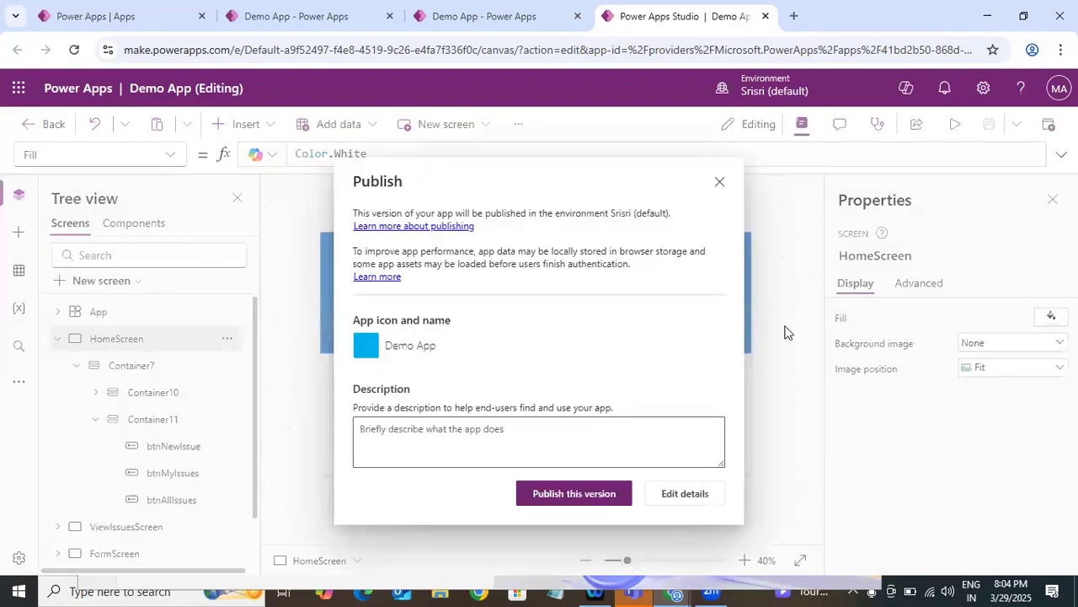
{"action": "key", "text": "Escape"}
{"action": "left_click", "coordinate": [1048, 126]}
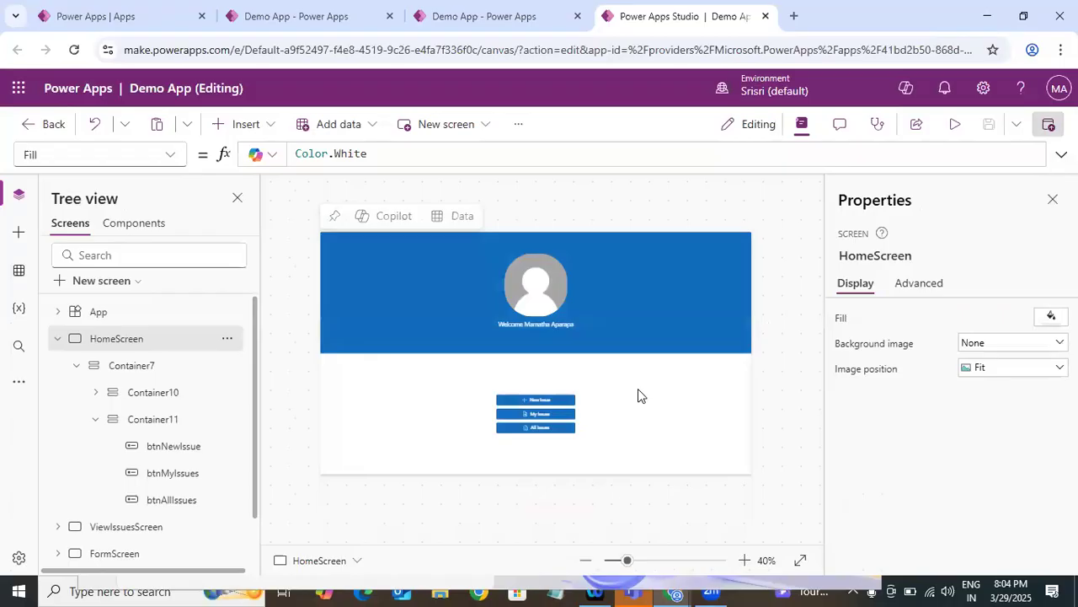
{"action": "left_click", "coordinate": [598, 493]}
Switch to the published Demo App in the browser and reload it until the new version loads.
{"action": "left_click", "coordinate": [517, 18]}
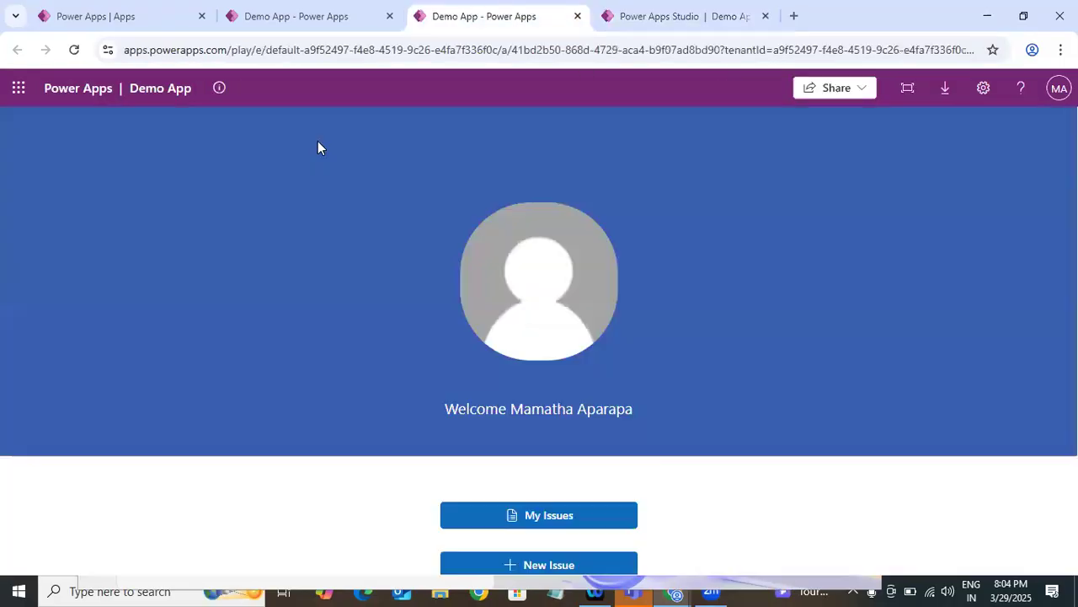
{"action": "key", "text": "F5"}
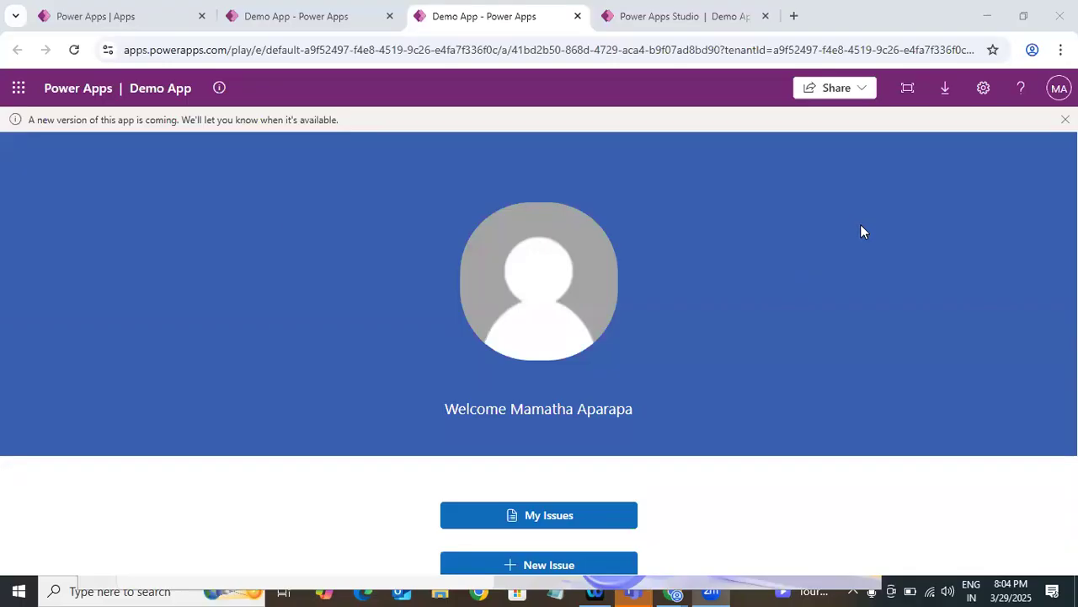
{"action": "key", "text": "F5"}
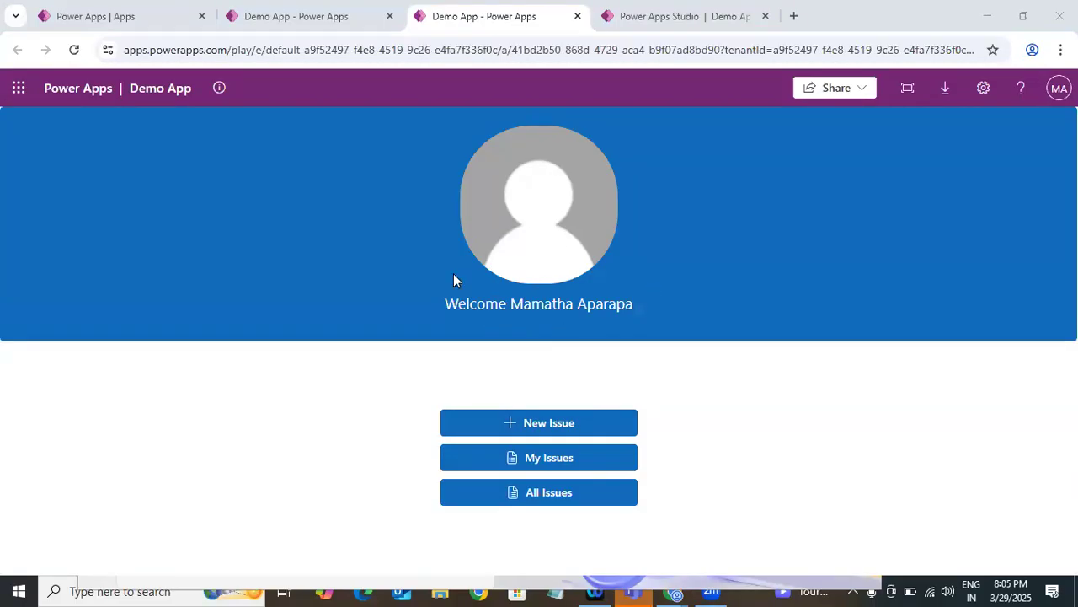
Return to Power Apps Studio and inspect the layout properties of imgUserLogo, Container10 and Container7, including Container7's position and size.
{"action": "left_click", "coordinate": [693, 15]}
{"action": "left_click", "coordinate": [540, 294]}
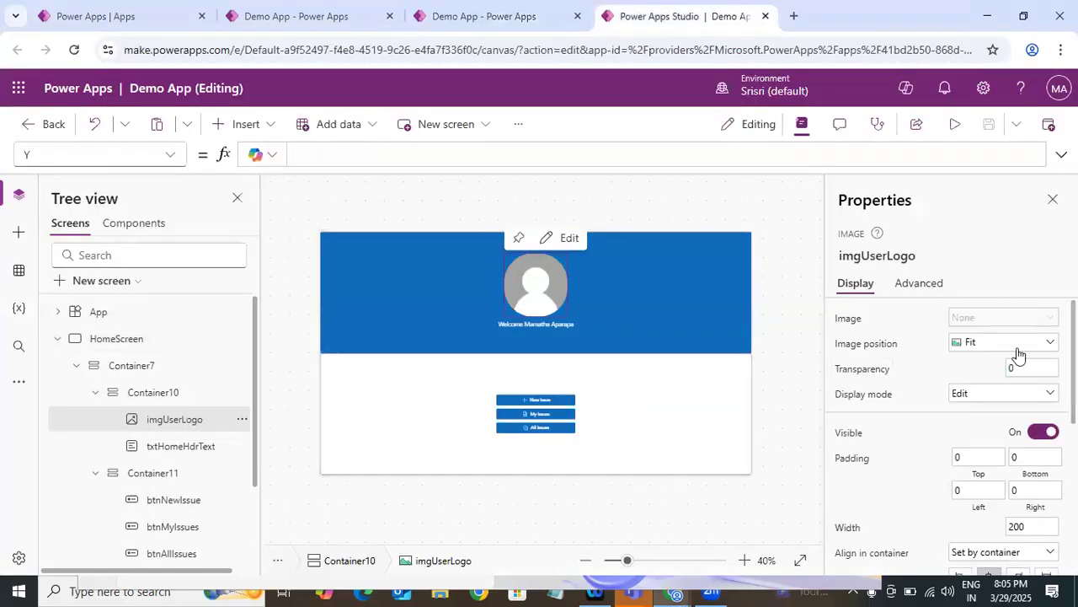
{"action": "left_click", "coordinate": [160, 392]}
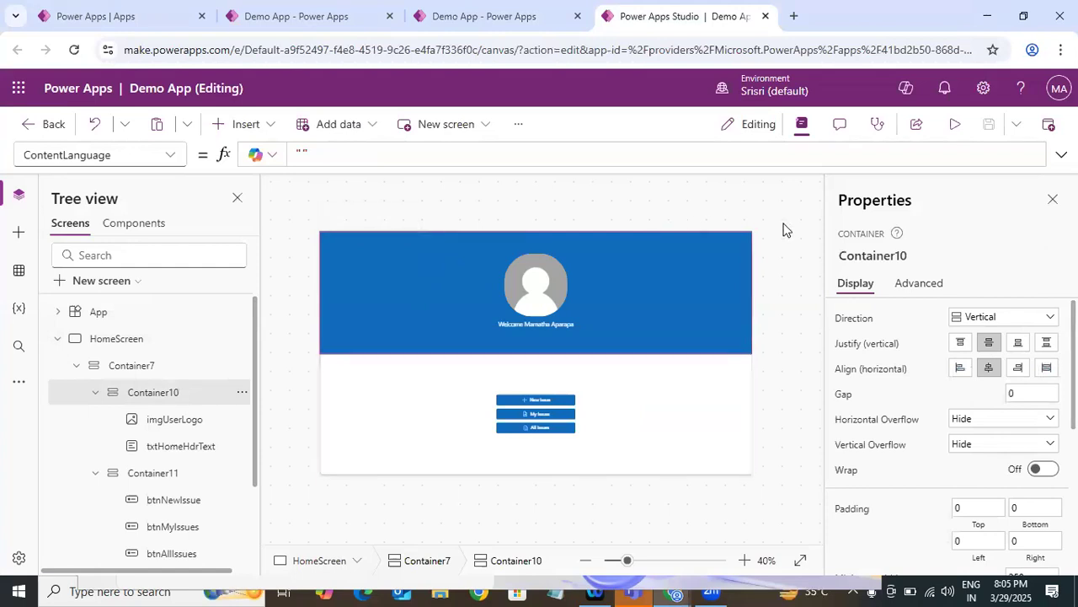
{"action": "left_click", "coordinate": [160, 338]}
{"action": "left_click", "coordinate": [158, 367]}
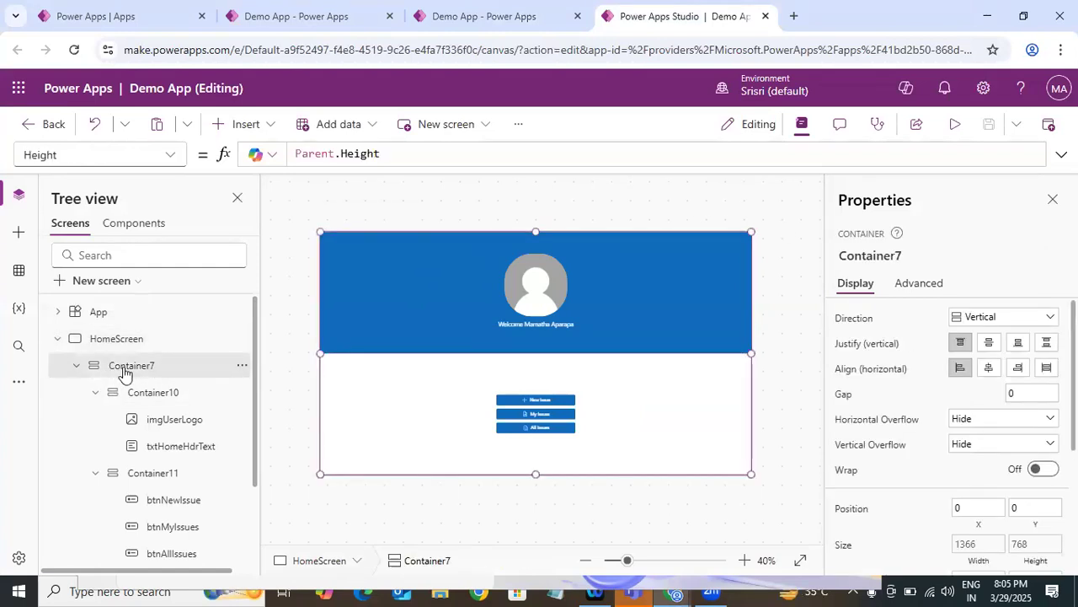
{"action": "scroll", "coordinate": [984, 437], "scroll_direction": "down", "scroll_amount": 2}
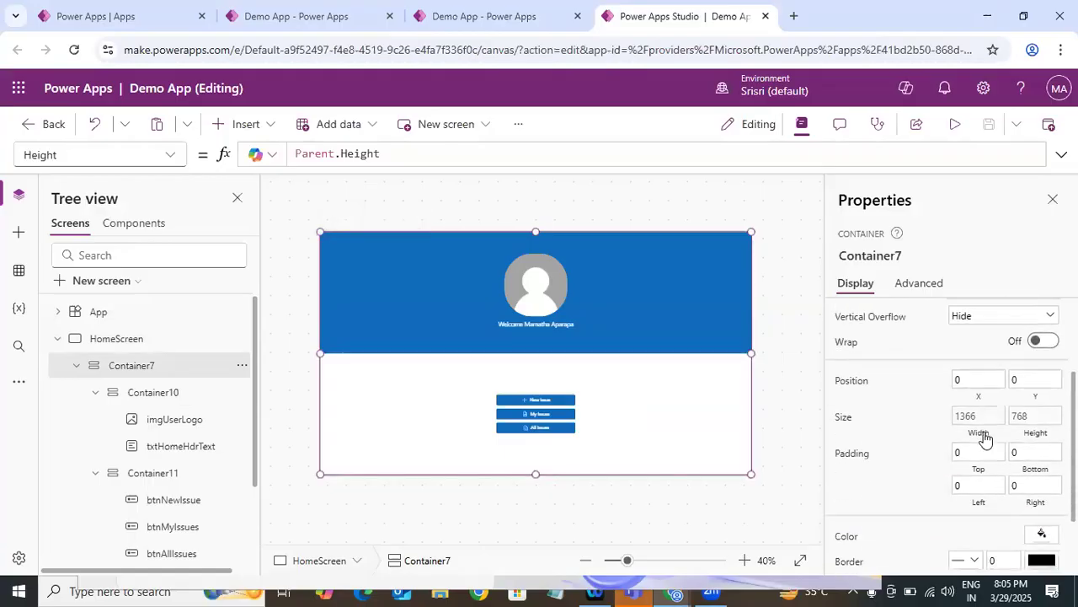
Reload the published Demo App and shrink its browser window to check how HomeScreen adapts to a narrow width.
{"action": "left_click", "coordinate": [505, 16]}
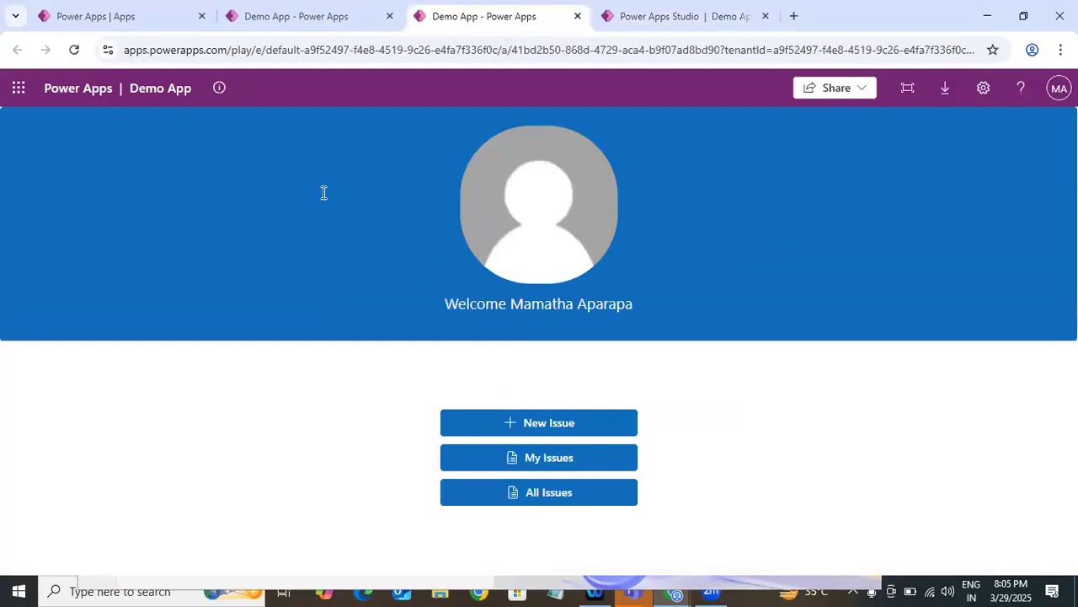
{"action": "key", "text": "F5"}
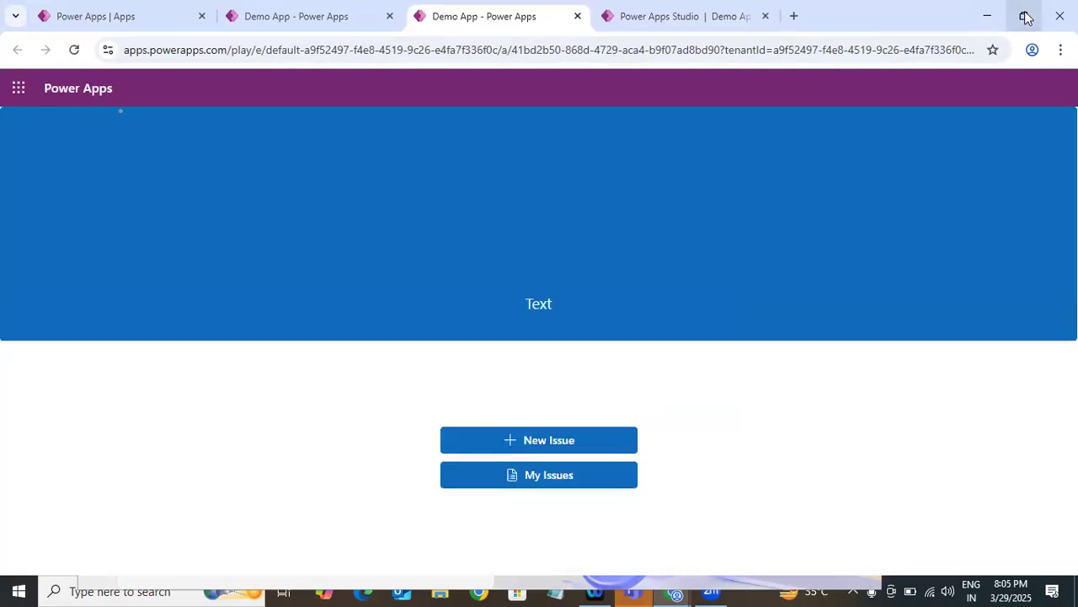
{"action": "left_click", "coordinate": [1023, 15]}
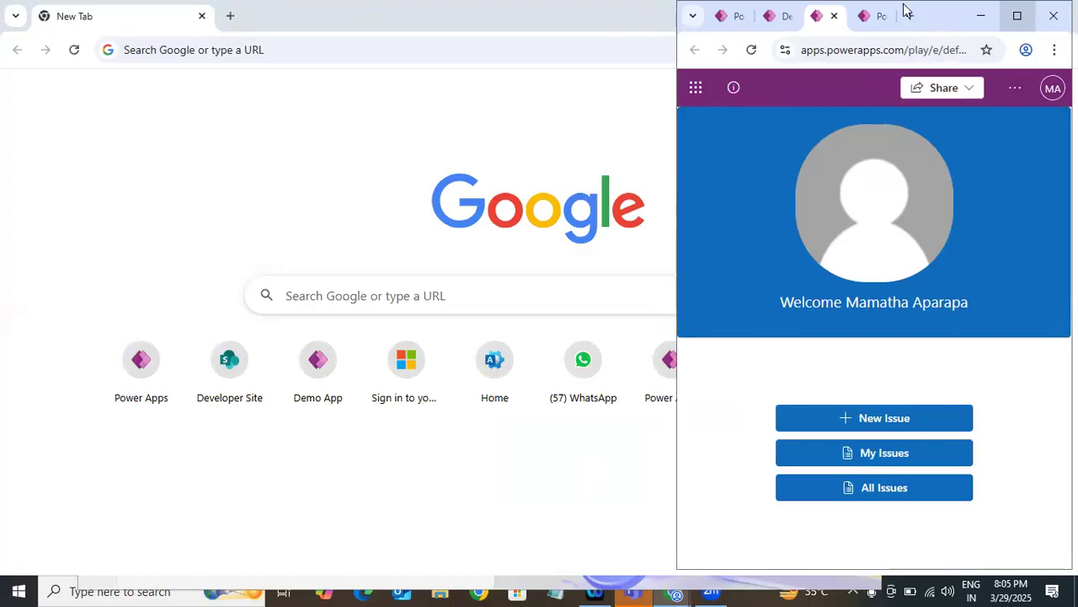
{"action": "key", "text": "super+Left"}
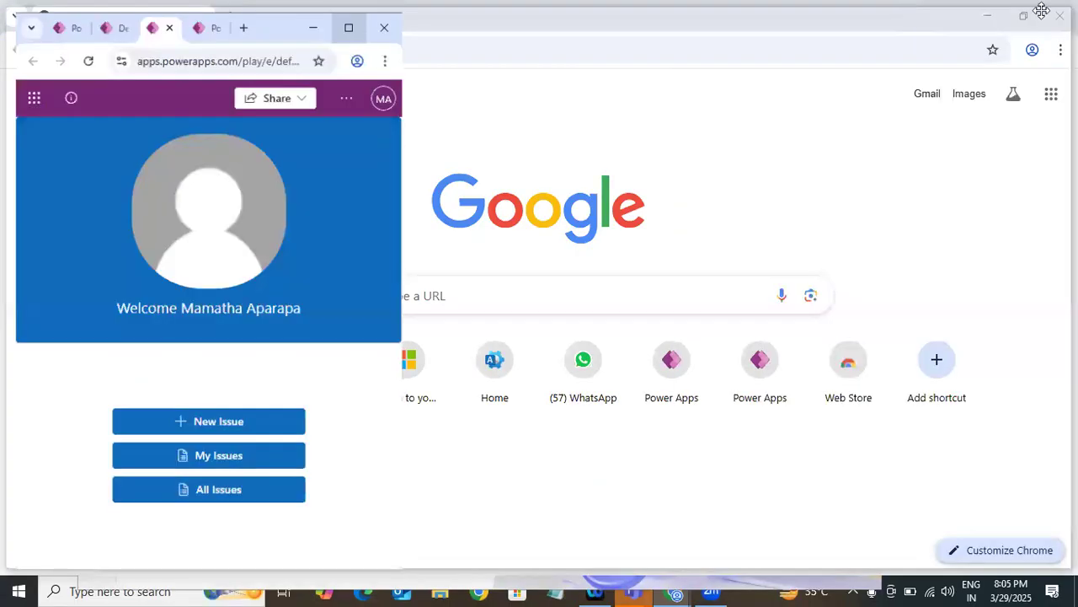
{"action": "key", "text": "super+Right"}
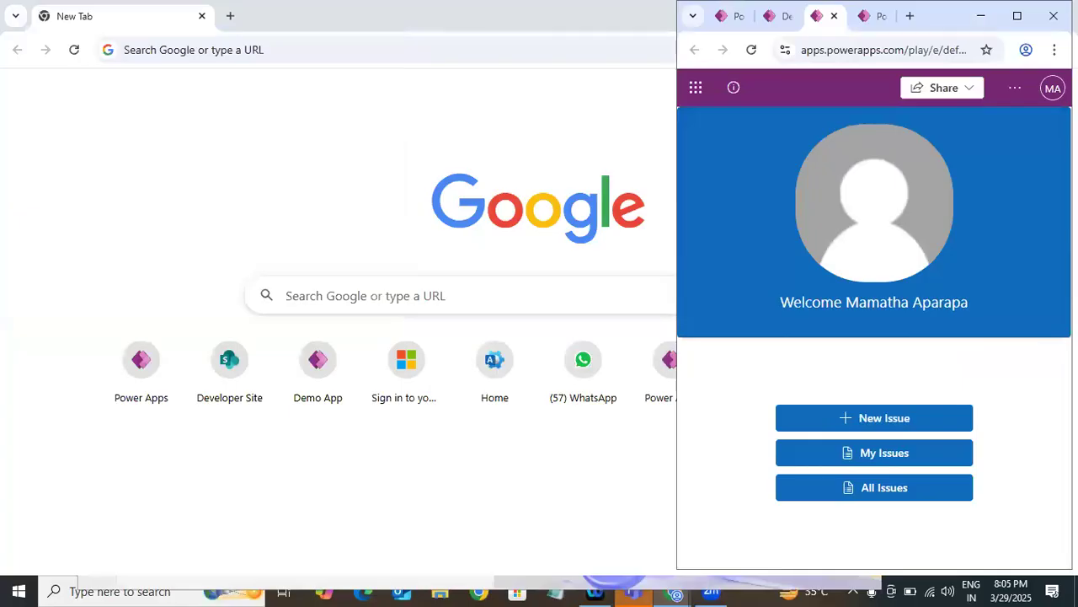
Shorten the published Demo App's browser window to check HomeScreen at a reduced height, and restore it to full screen.
{"action": "left_click_drag", "start_coordinate": [1013, 569], "coordinate": [1013, 475]}
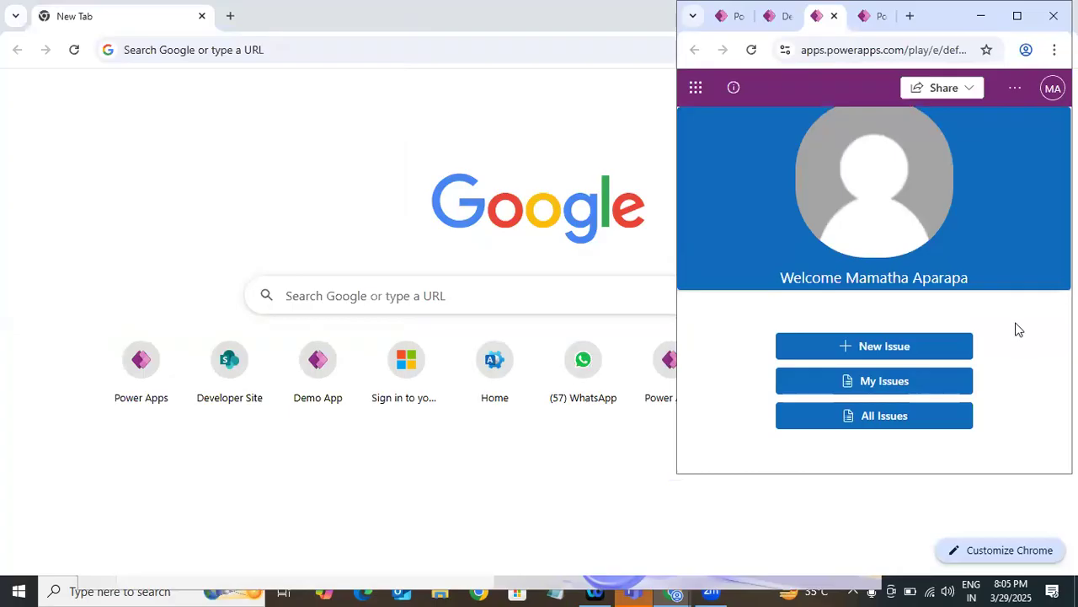
{"action": "left_click", "coordinate": [1015, 16]}
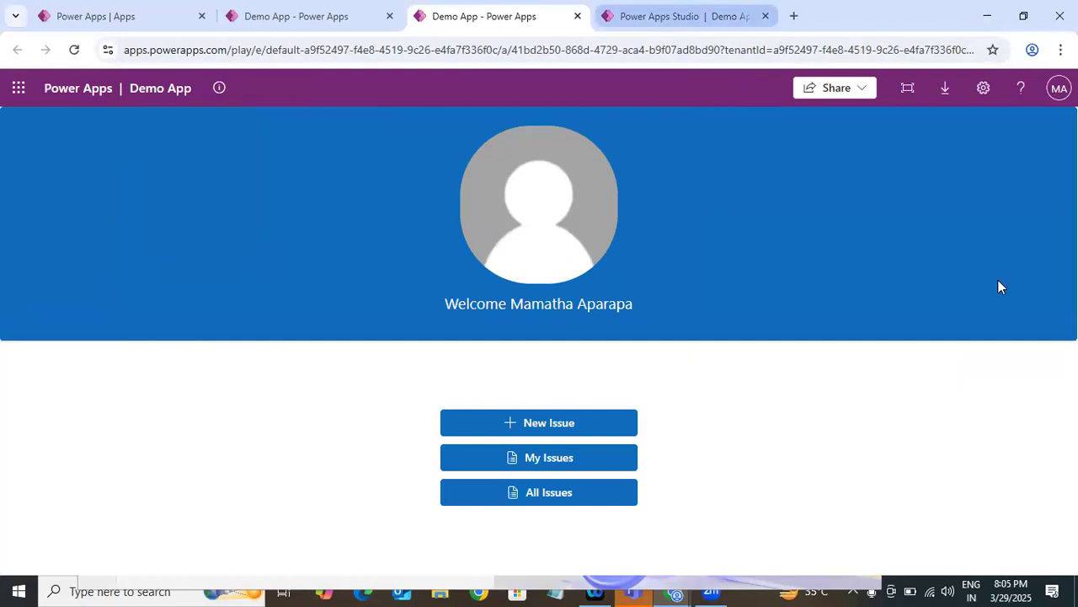
Switch to Power Apps Studio, collapse HomeScreen's contents and display FormScreen.
{"action": "left_click", "coordinate": [657, 14]}
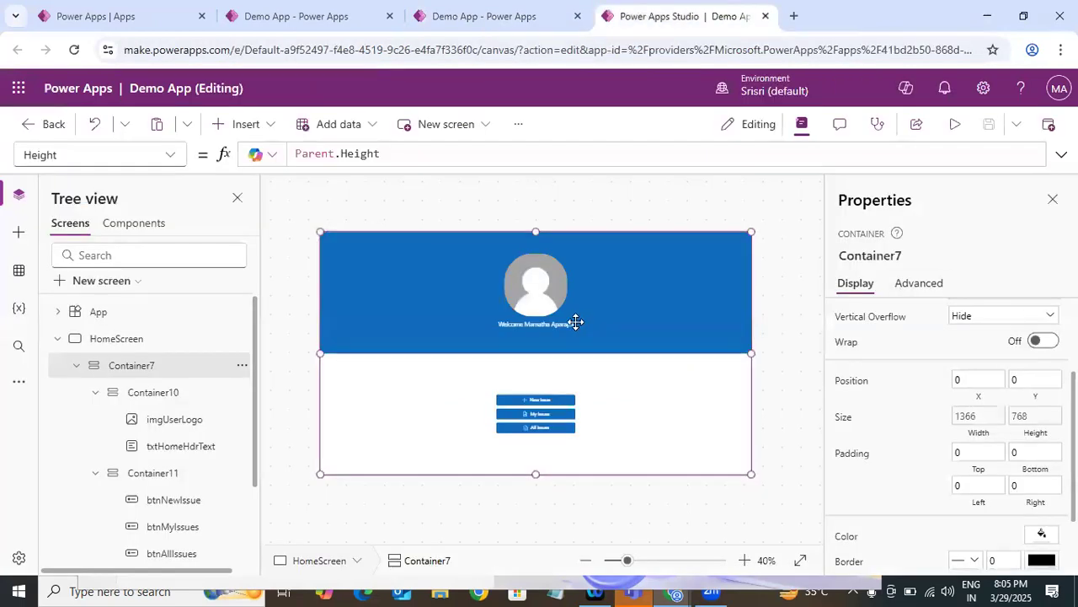
{"action": "left_click", "coordinate": [57, 338]}
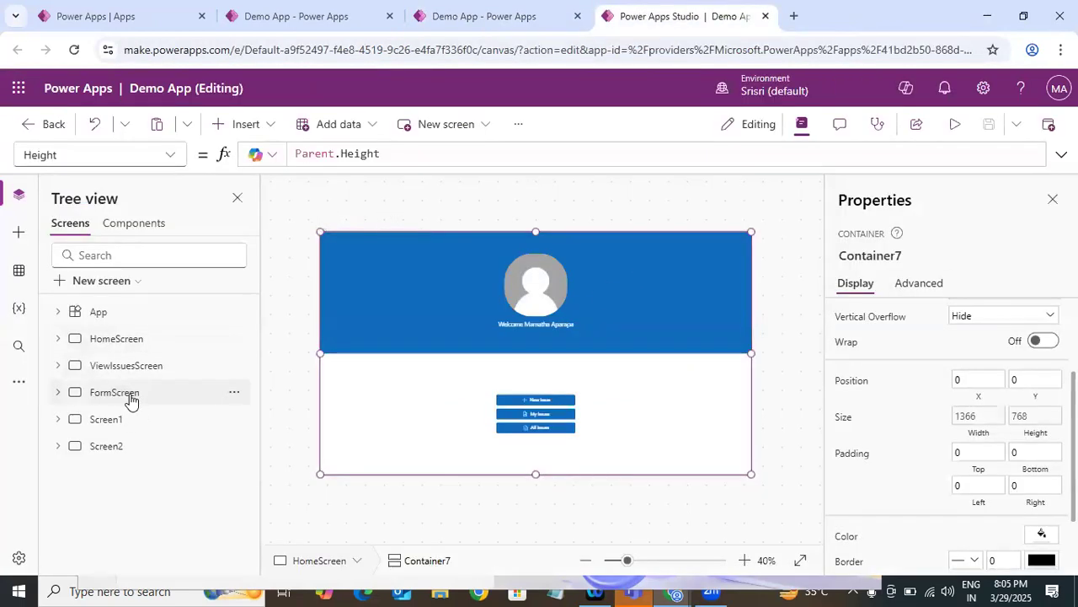
{"action": "left_click", "coordinate": [126, 392]}
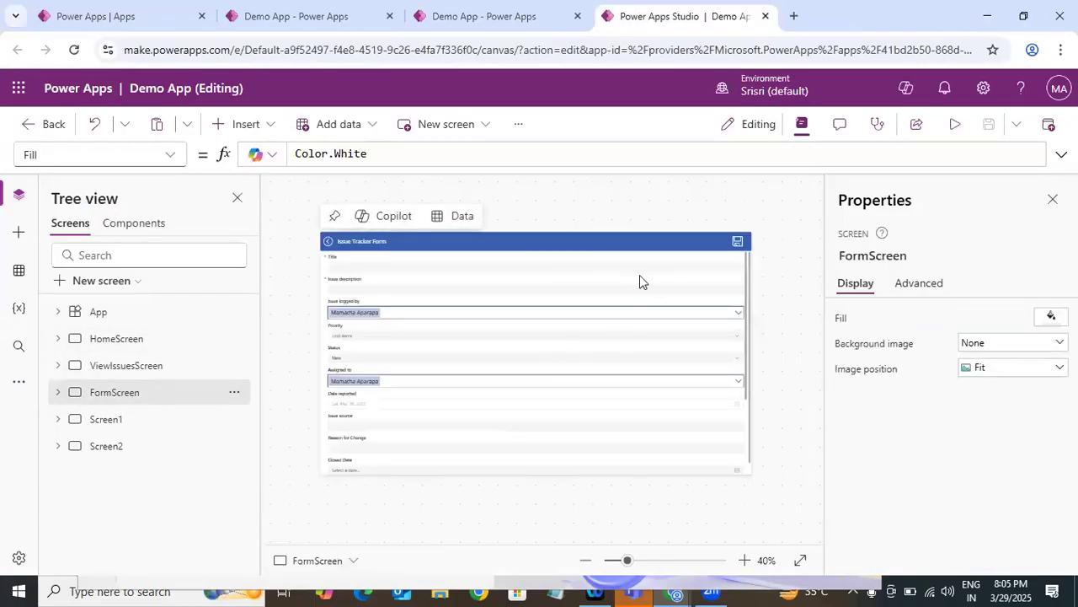
Switch to the published Demo App, open the New Issue form and check its layout at full and narrow window widths.
{"action": "left_click", "coordinate": [509, 20]}
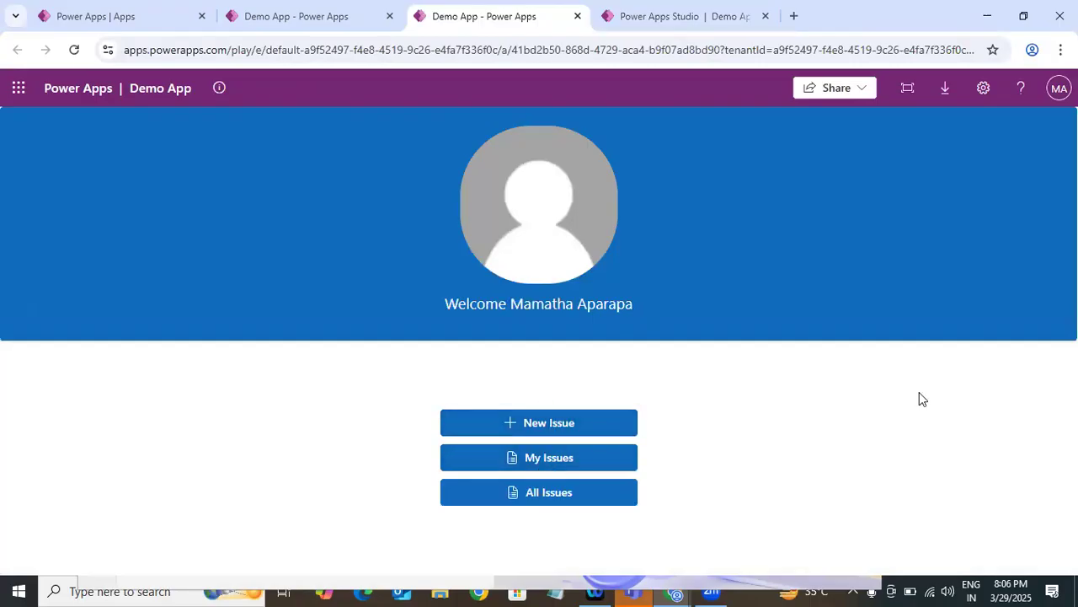
{"action": "left_click", "coordinate": [549, 422]}
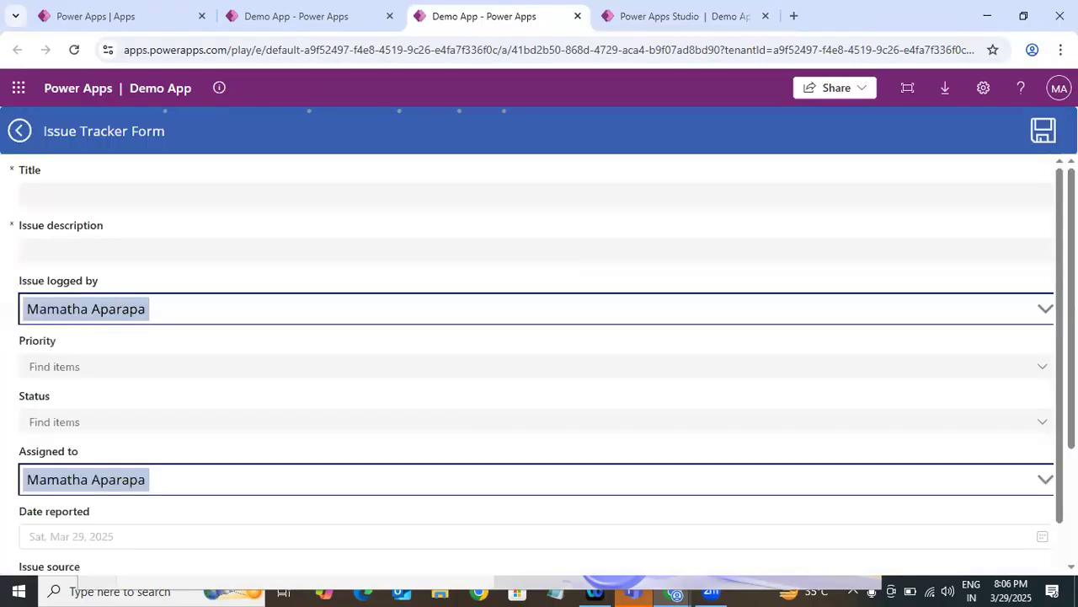
{"action": "left_click_drag", "start_coordinate": [1072, 194], "coordinate": [1049, 187]}
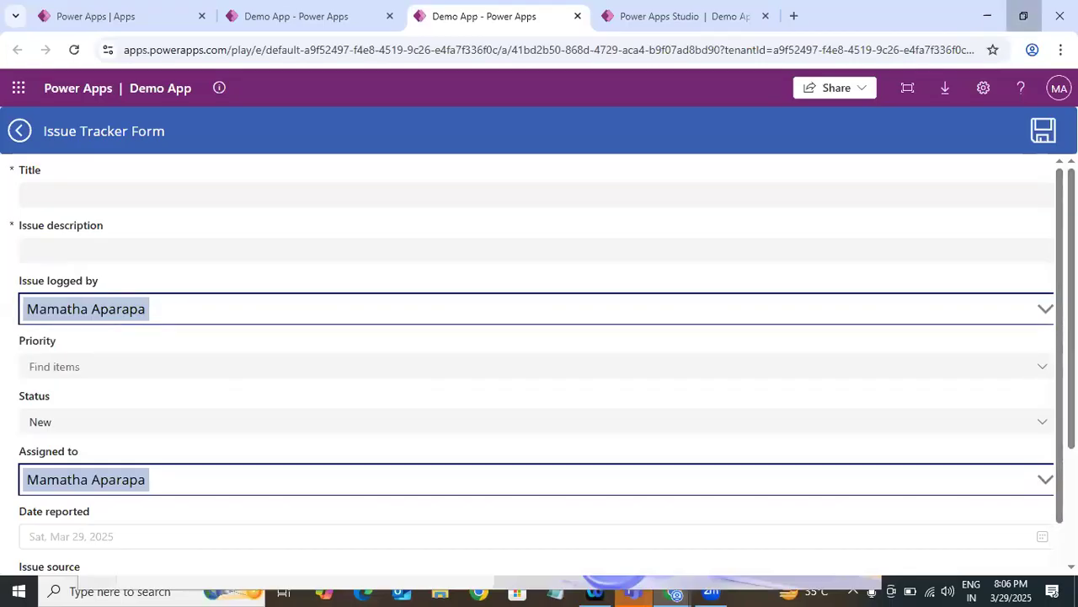
{"action": "left_click", "coordinate": [1025, 15]}
{"action": "left_click", "coordinate": [1015, 196]}
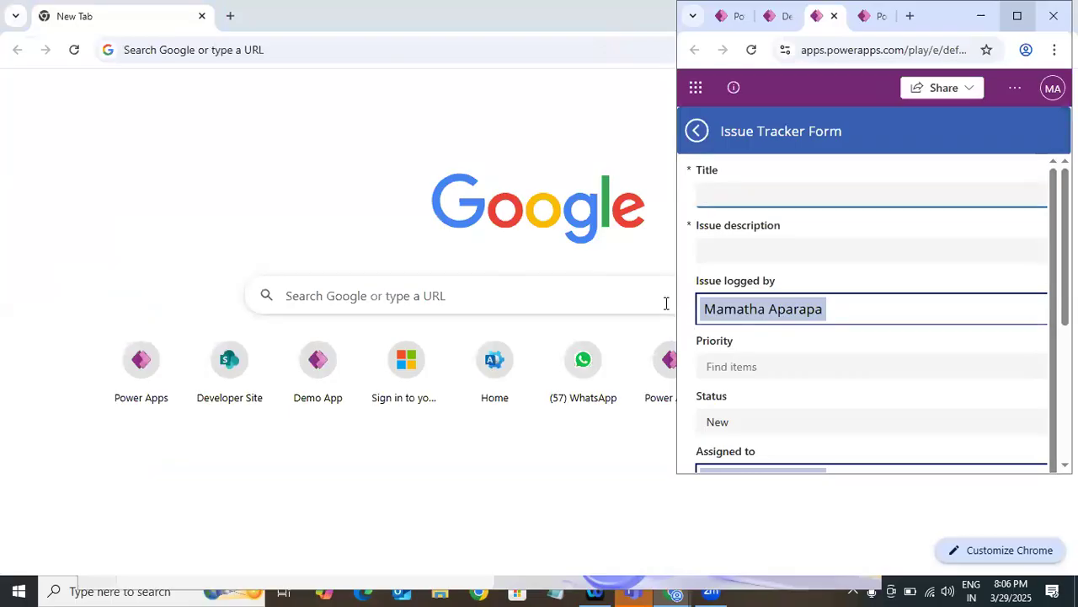
{"action": "left_click", "coordinate": [1017, 15]}
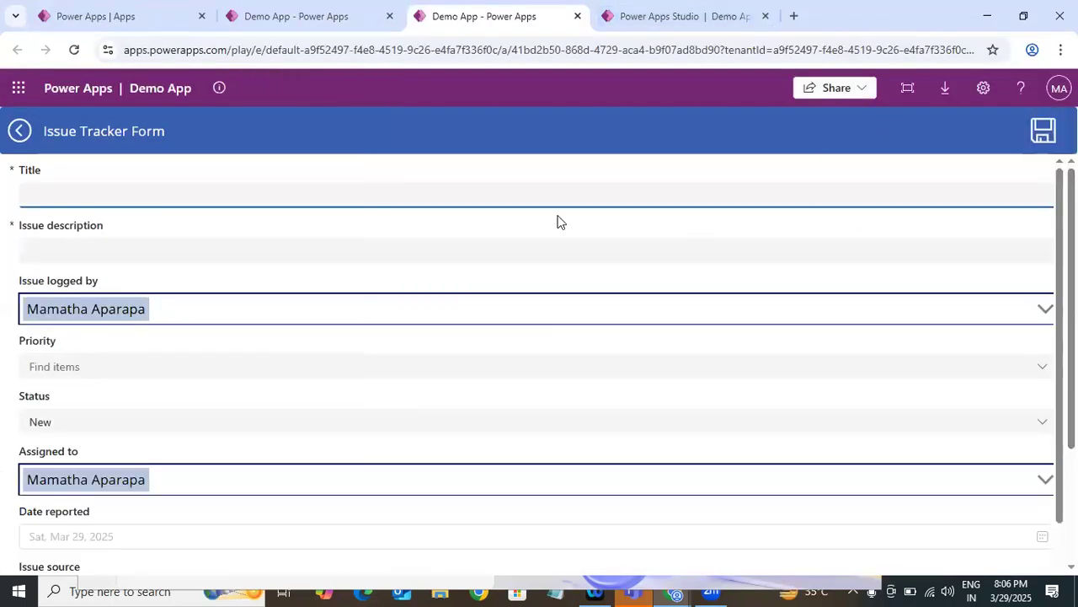
Return to Power Apps Studio and inspect the layout and size properties of Title_DataCard2 and Form2 on FormScreen.
{"action": "left_click", "coordinate": [674, 16]}
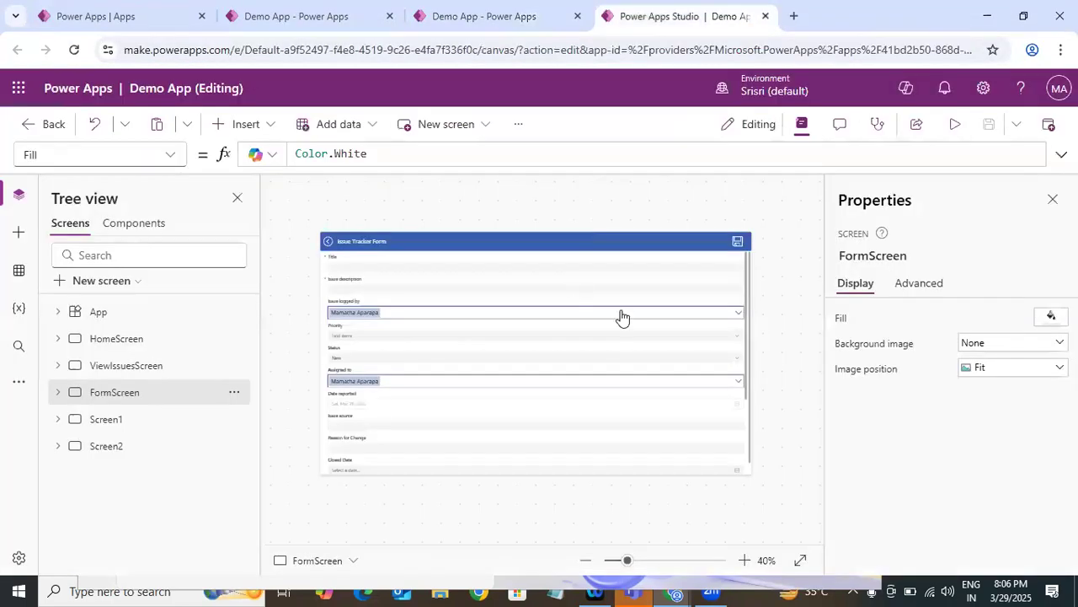
{"action": "left_click", "coordinate": [357, 270]}
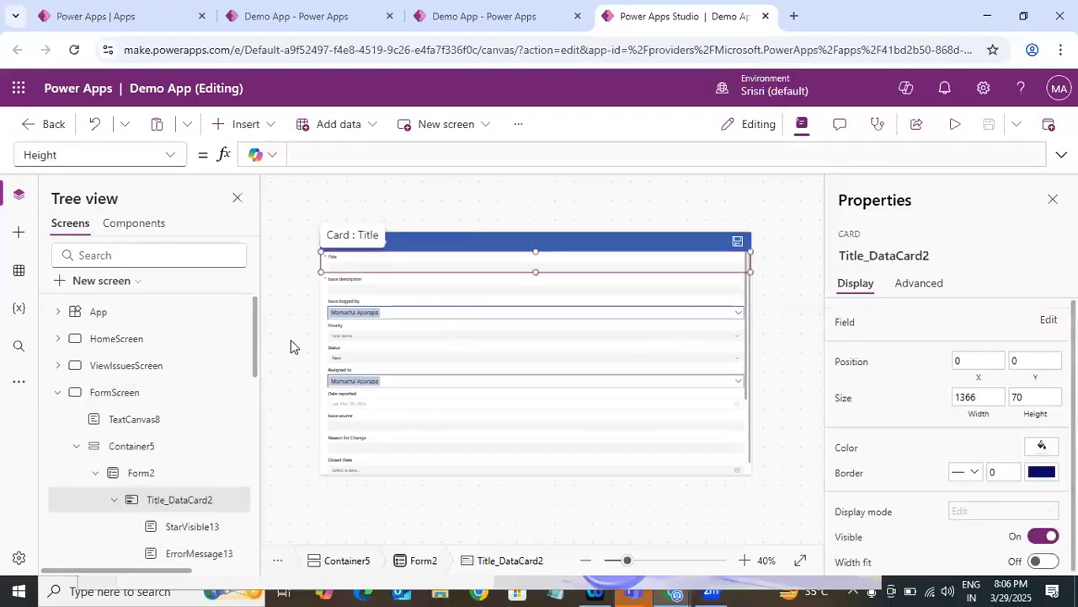
{"action": "left_click", "coordinate": [152, 484]}
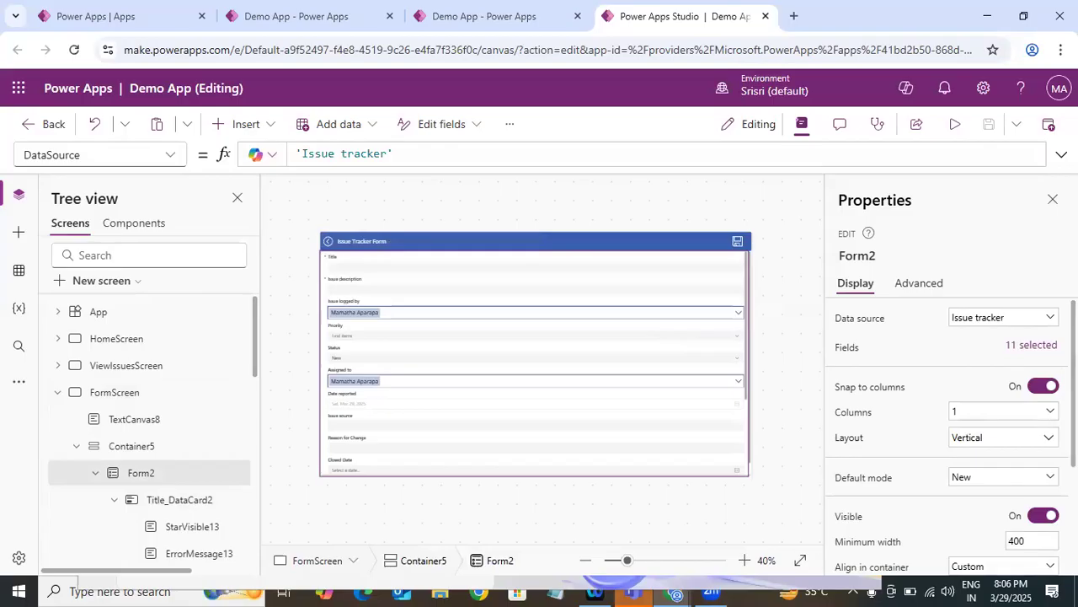
{"action": "scroll", "coordinate": [947, 438], "scroll_direction": "down", "scroll_amount": 2}
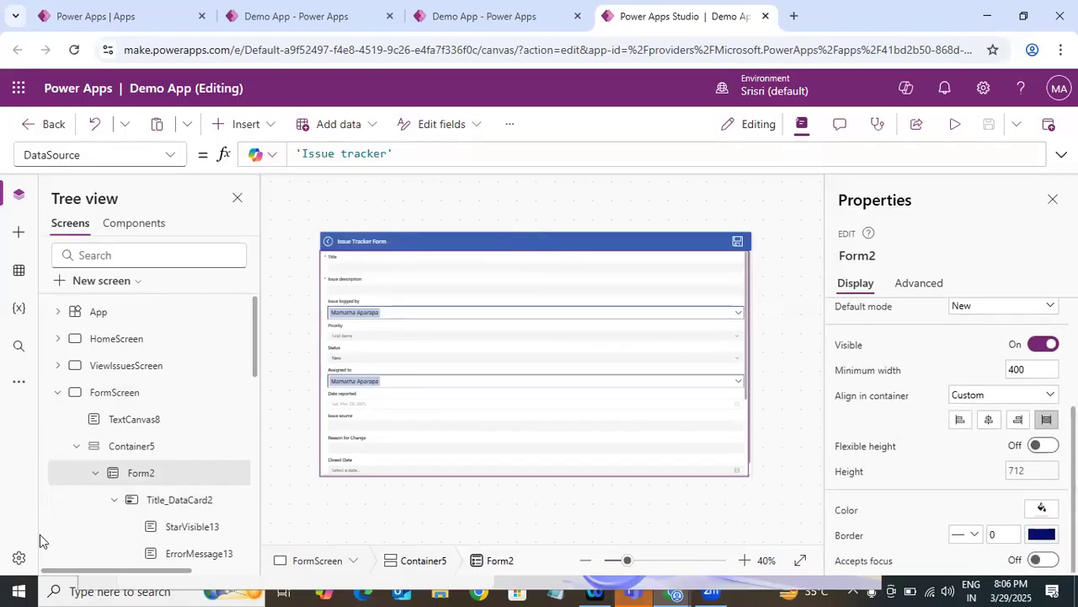
{"action": "left_click", "coordinate": [168, 505]}
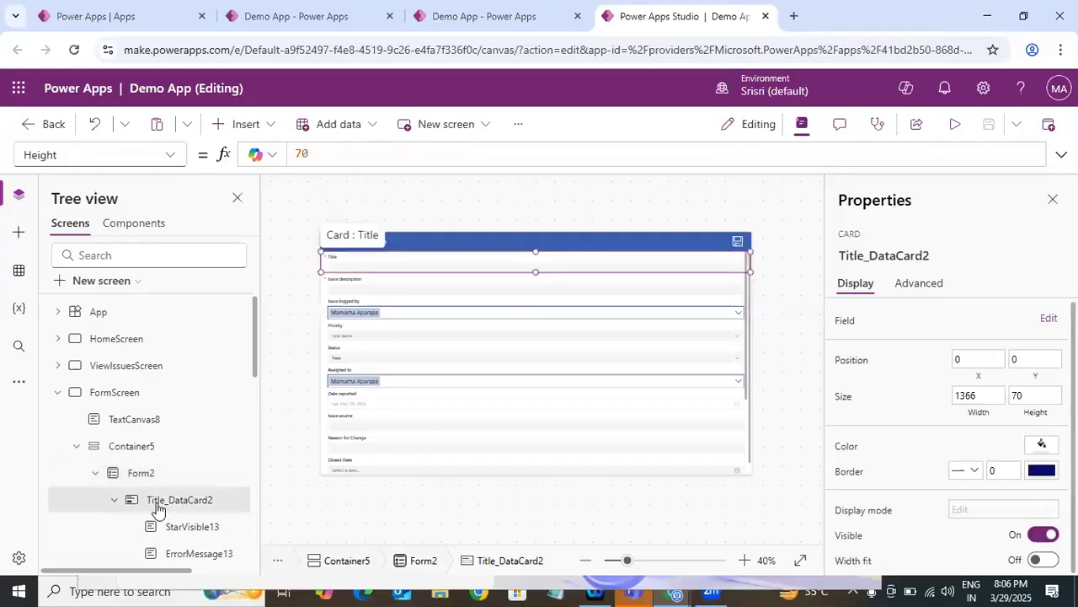
{"action": "key", "text": "Left"}
Set Form2 on FormScreen to lay out its fields in 2 columns.
{"action": "left_click", "coordinate": [173, 475]}
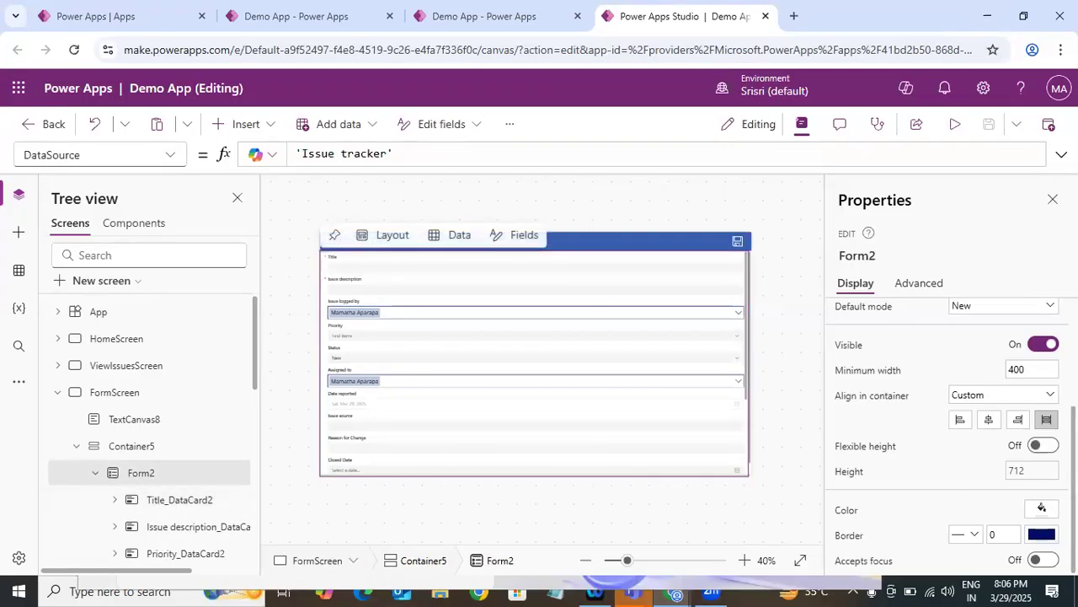
{"action": "scroll", "coordinate": [1036, 365], "scroll_direction": "up", "scroll_amount": 2}
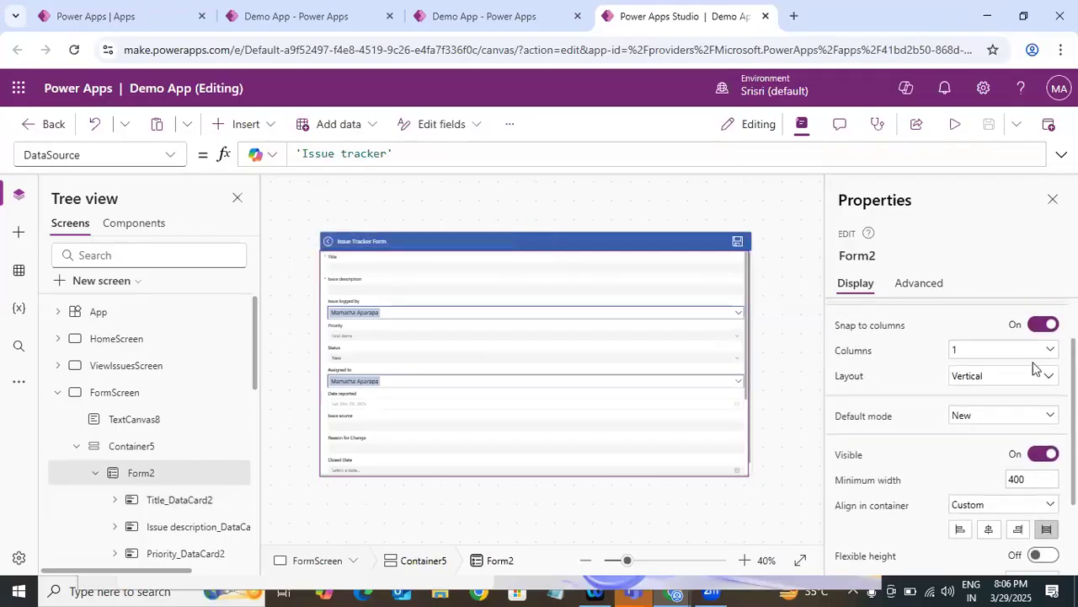
{"action": "left_click", "coordinate": [977, 353]}
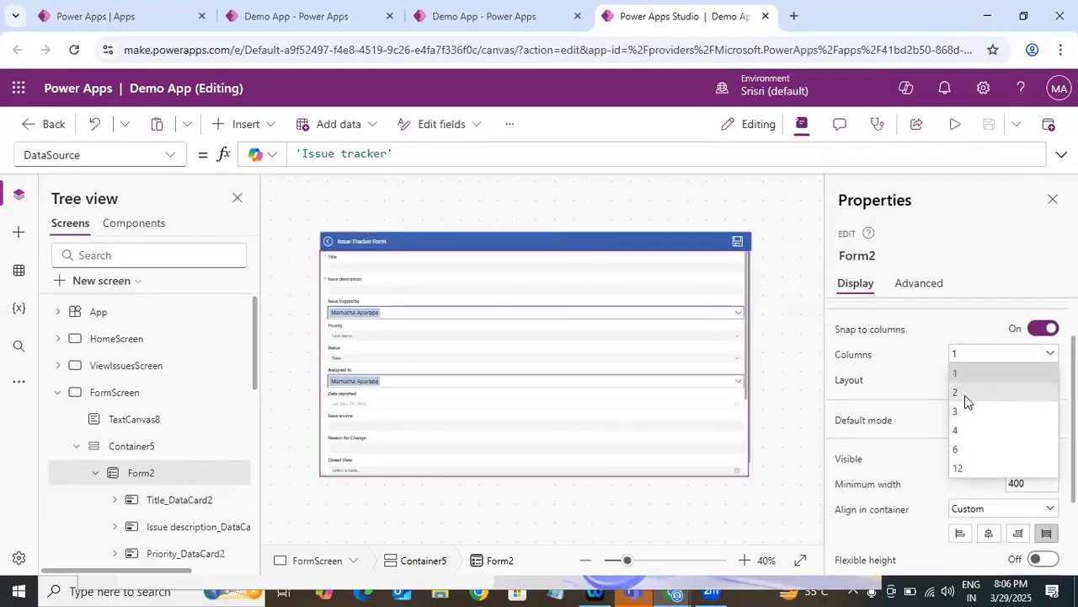
{"action": "left_click", "coordinate": [960, 392]}
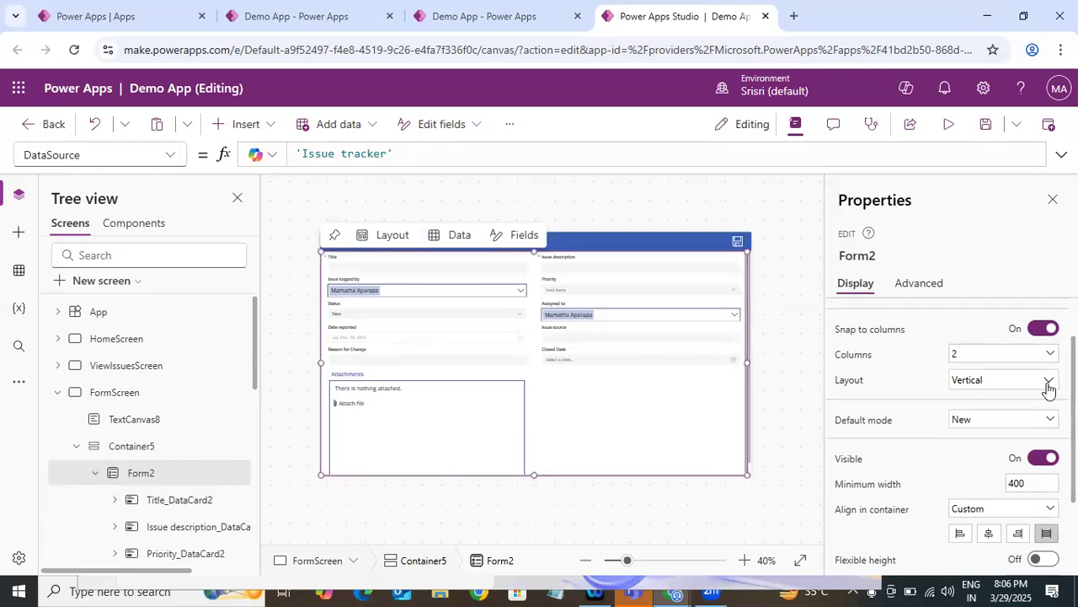
{"action": "scroll", "coordinate": [1047, 385], "scroll_direction": "down", "scroll_amount": 1}
{"action": "scroll", "coordinate": [947, 430], "scroll_direction": "down", "scroll_amount": 1}
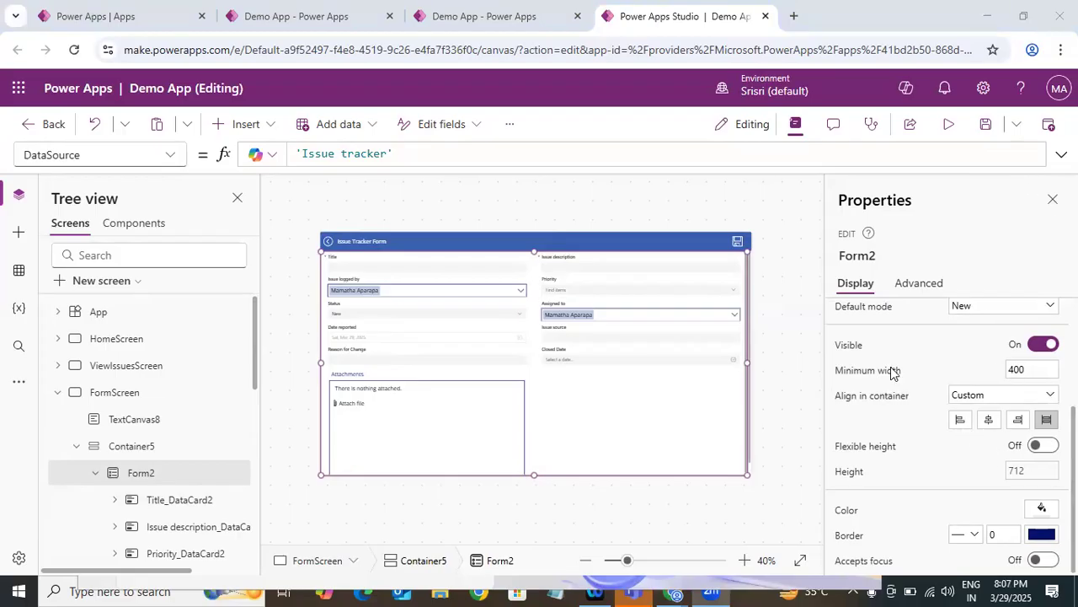
Save the two-column form change and publish this version of Demo App.
{"action": "left_click", "coordinate": [989, 125]}
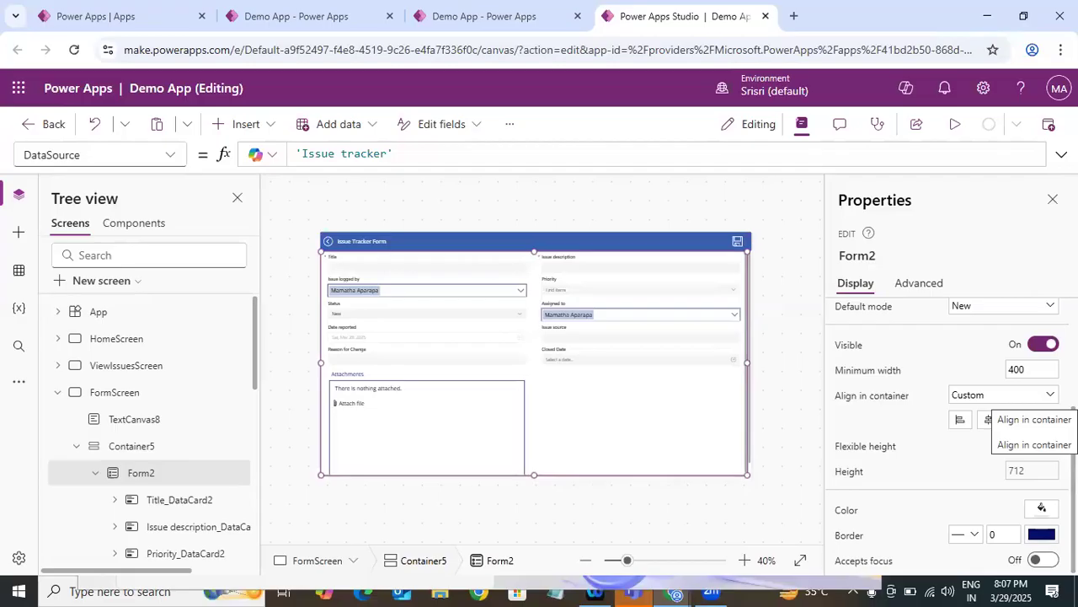
{"action": "left_click", "coordinate": [404, 267]}
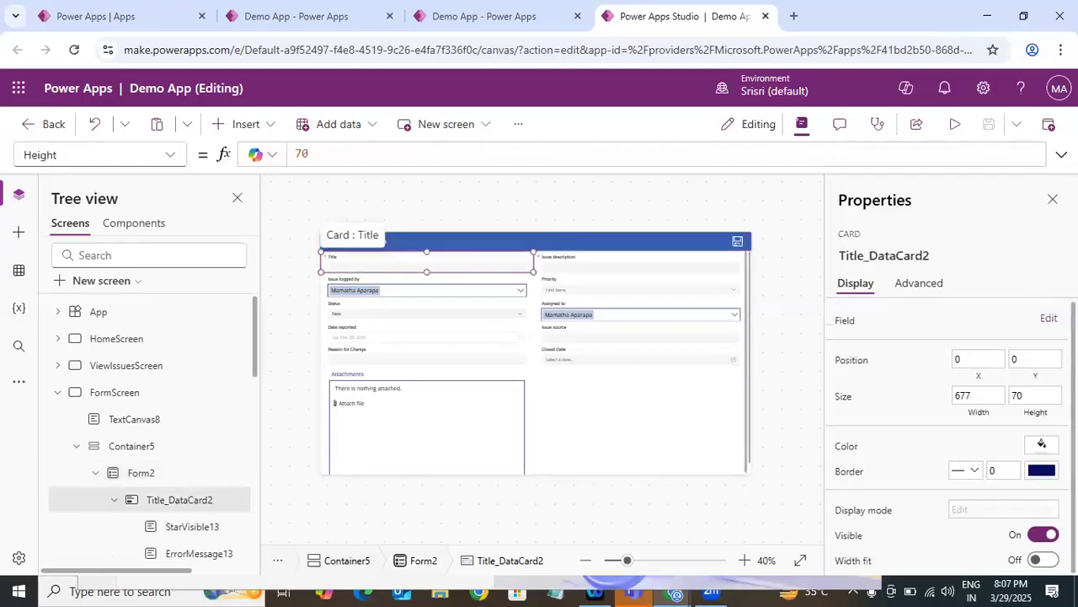
{"action": "left_click", "coordinate": [1049, 125]}
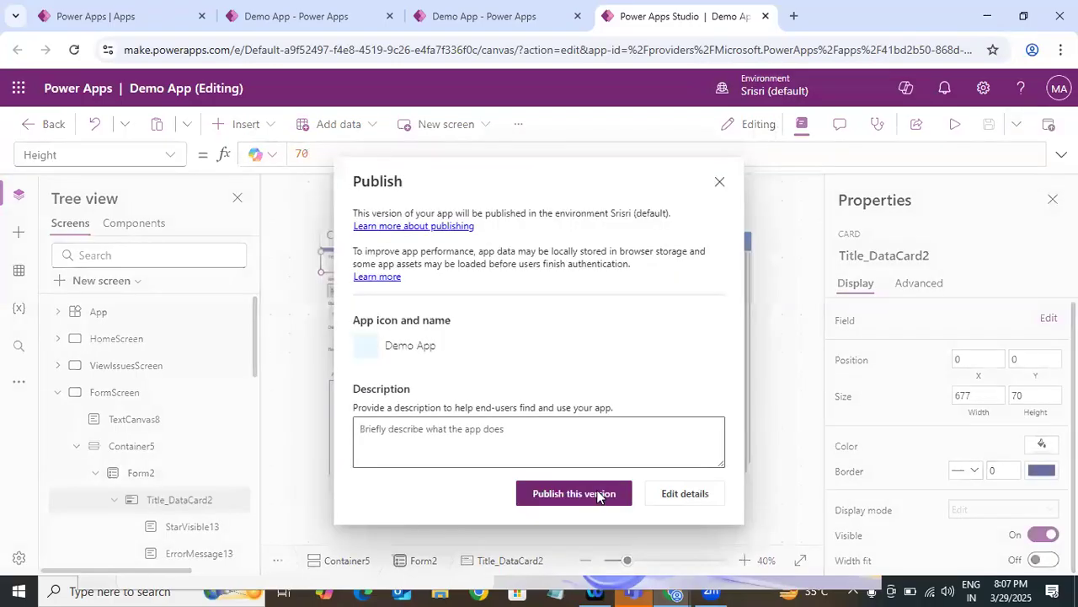
{"action": "left_click", "coordinate": [597, 496]}
Switch to the published Demo App and reload it until the newly published version loads.
{"action": "left_click", "coordinate": [483, 16]}
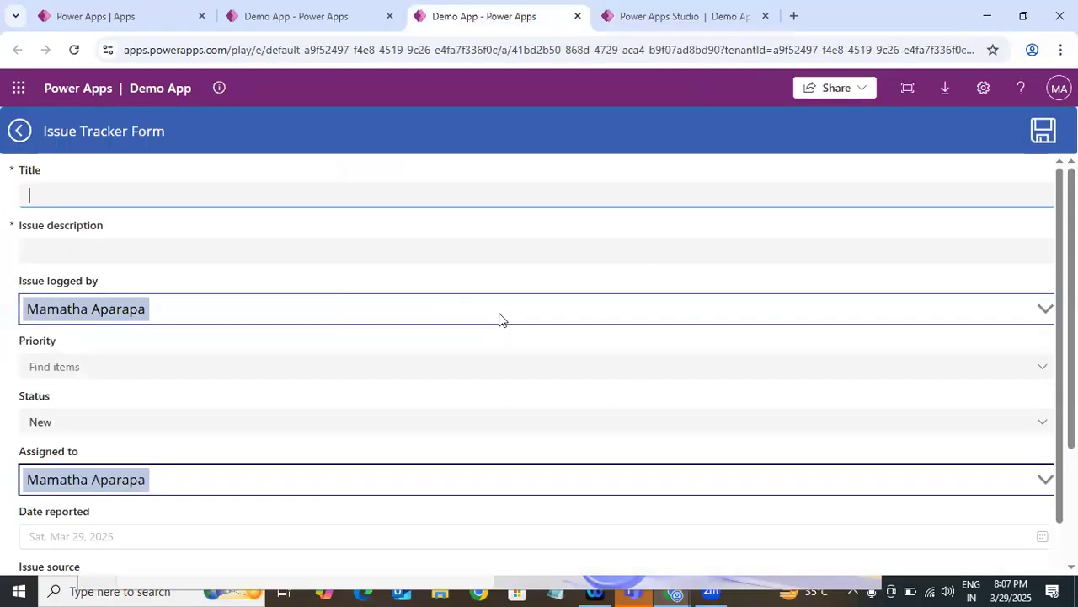
{"action": "key", "text": "F5"}
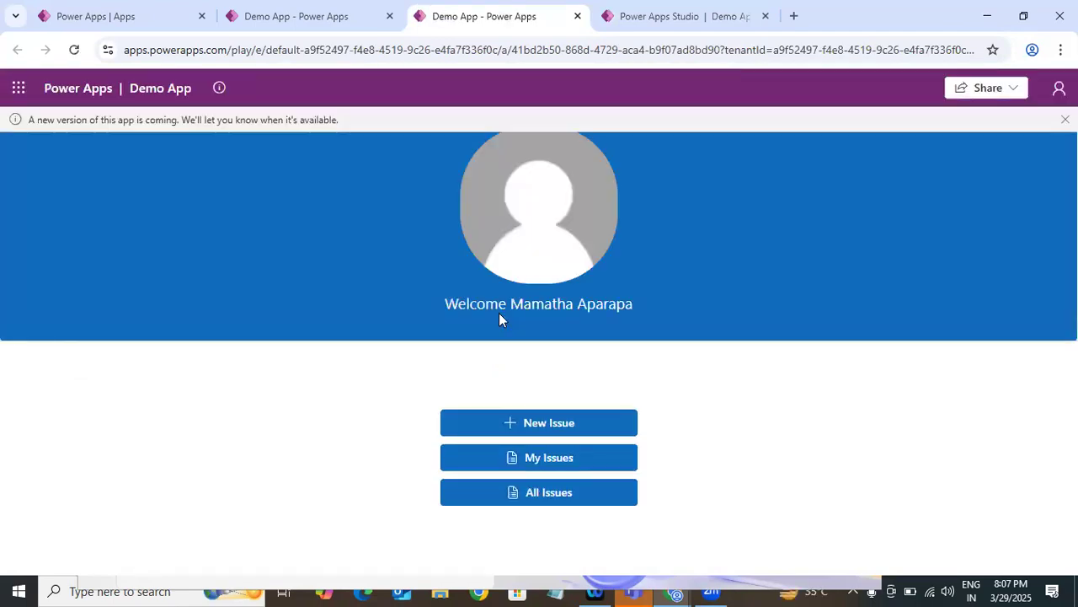
{"action": "key", "text": "F5"}
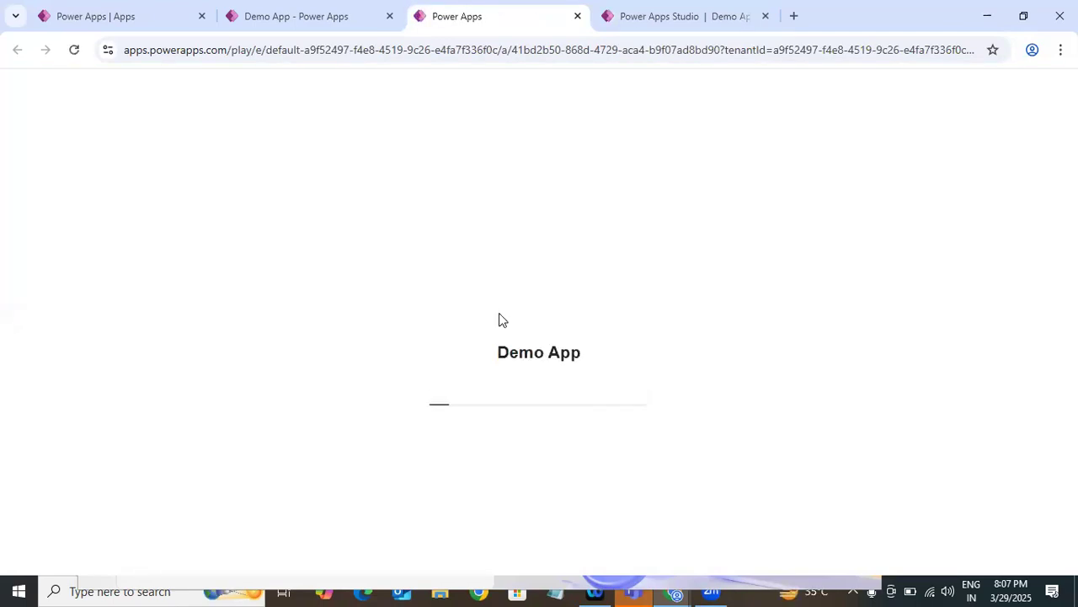
{"action": "key", "text": "F5"}
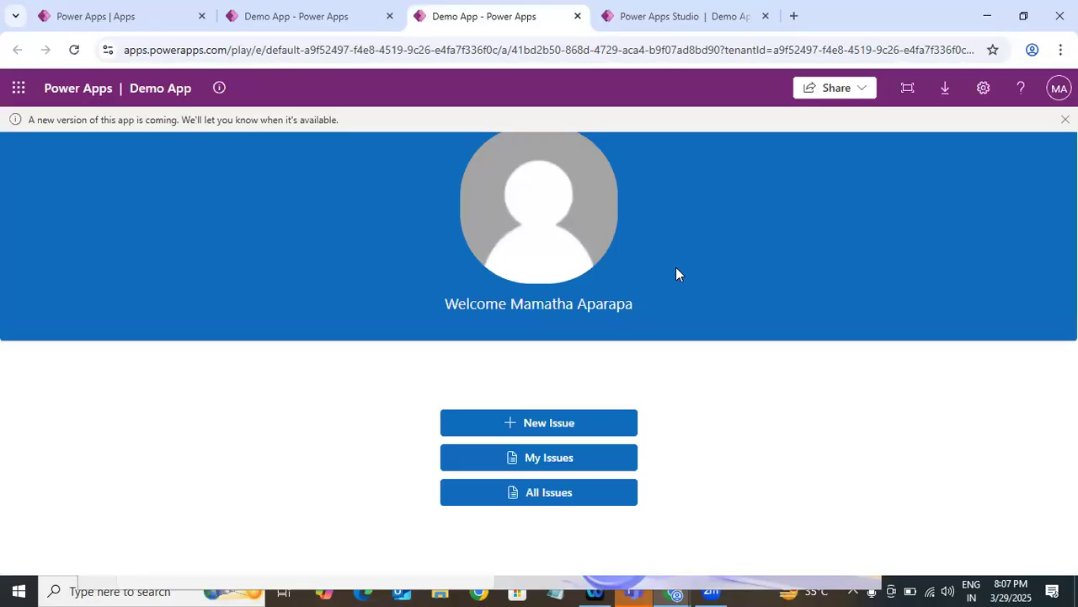
{"action": "key", "text": "F5"}
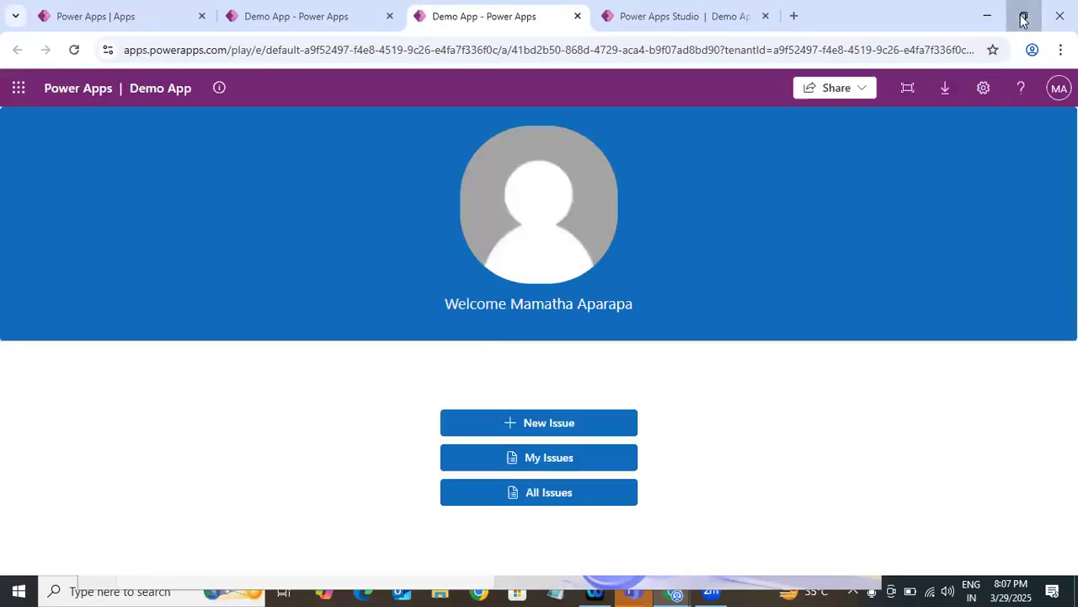
Open the New Issue form in a narrow window, look through its fields, and compare the layout at full window width.
{"action": "left_click", "coordinate": [1023, 17]}
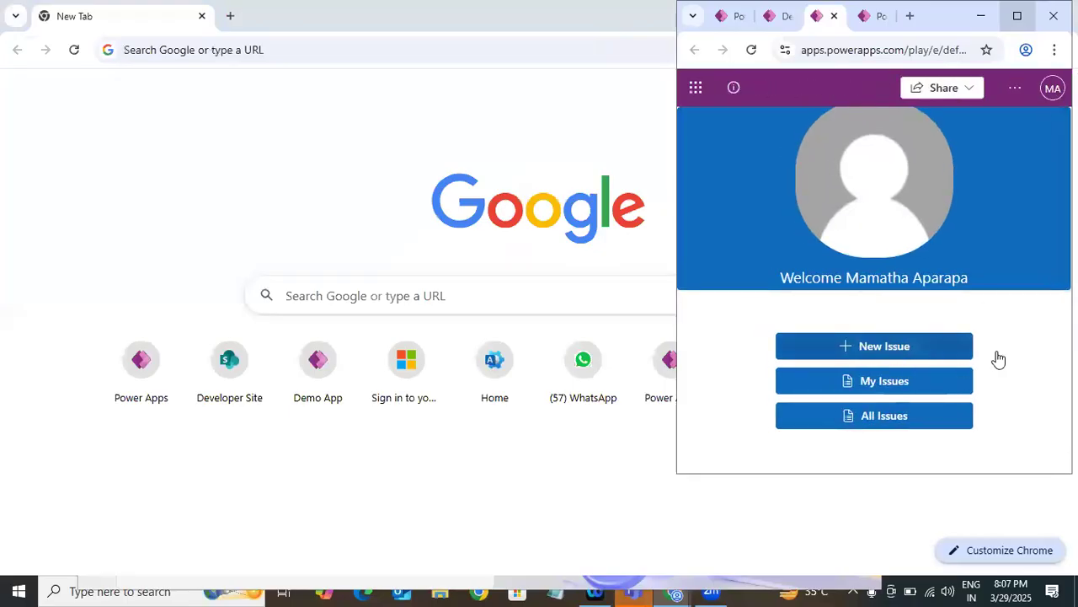
{"action": "left_click", "coordinate": [877, 342]}
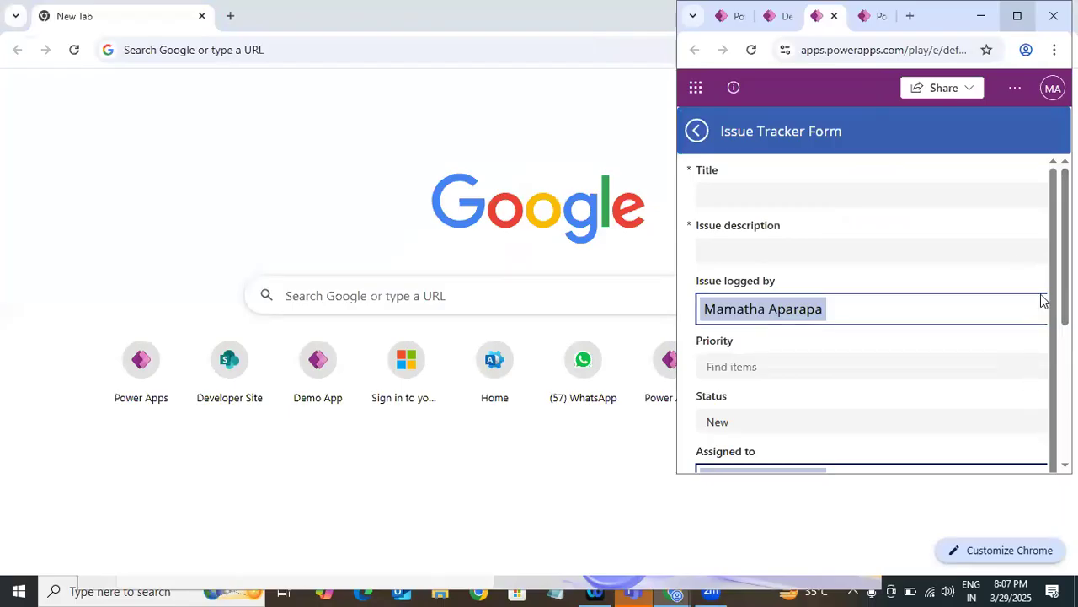
{"action": "scroll", "coordinate": [876, 435], "scroll_direction": "down", "scroll_amount": 1}
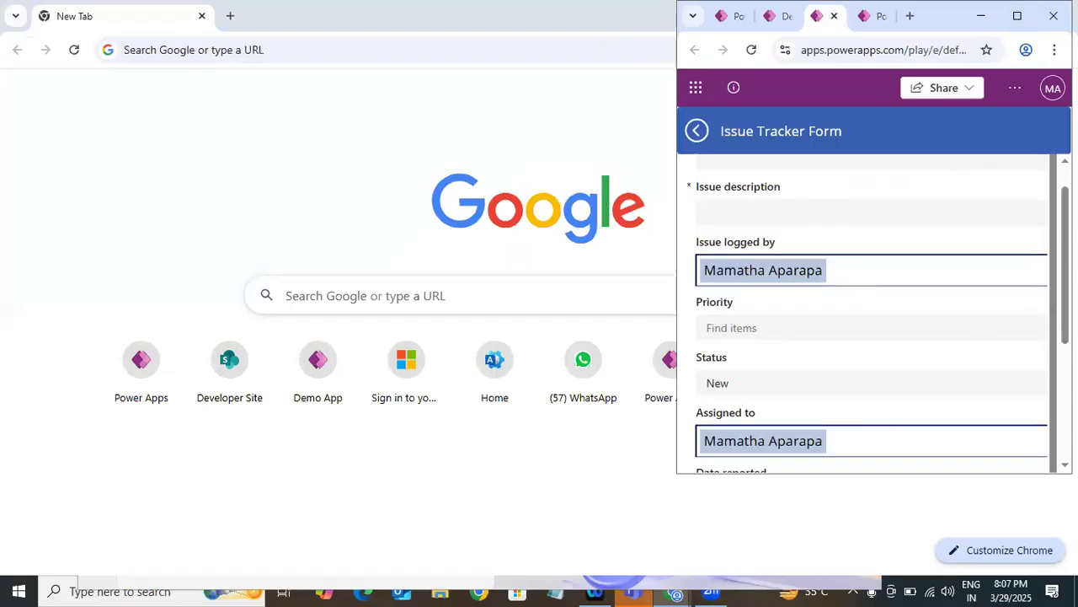
{"action": "scroll", "coordinate": [877, 314], "scroll_direction": "down", "scroll_amount": 7}
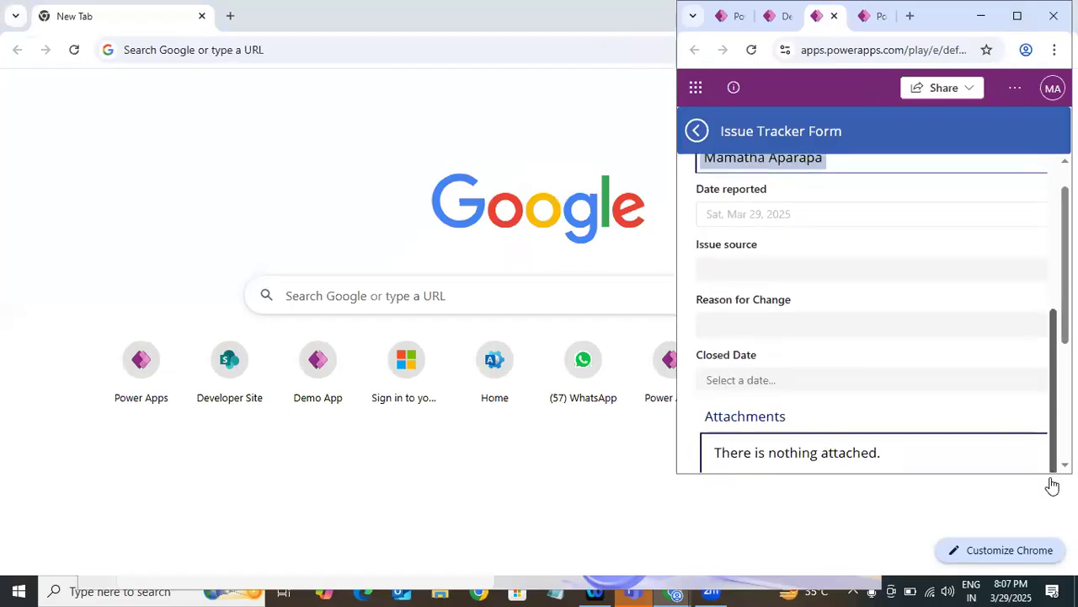
{"action": "left_click_drag", "start_coordinate": [1051, 312], "coordinate": [1051, 190]}
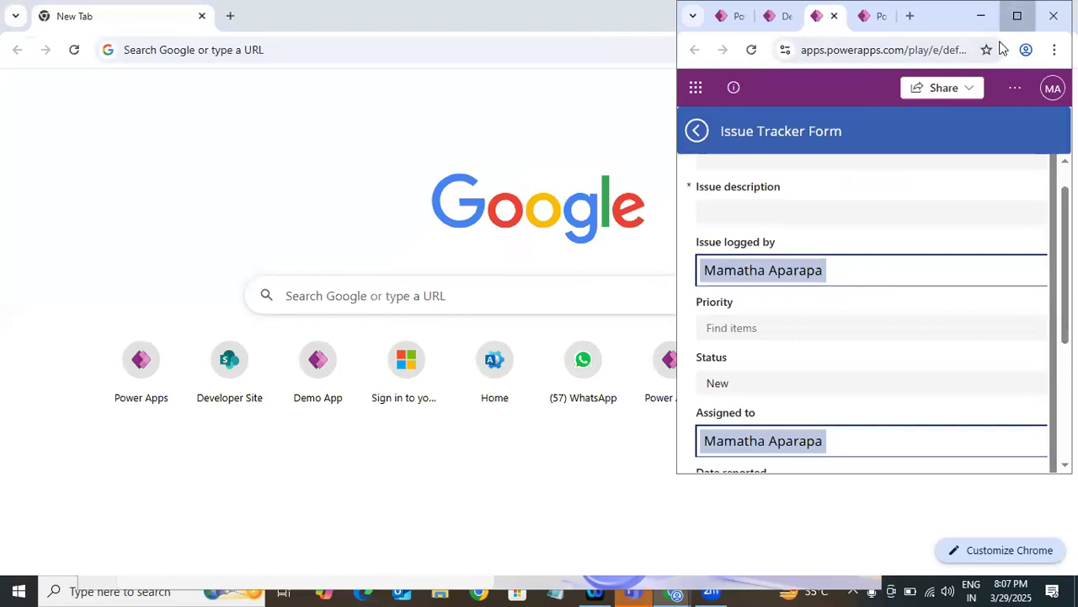
{"action": "left_click", "coordinate": [1017, 16]}
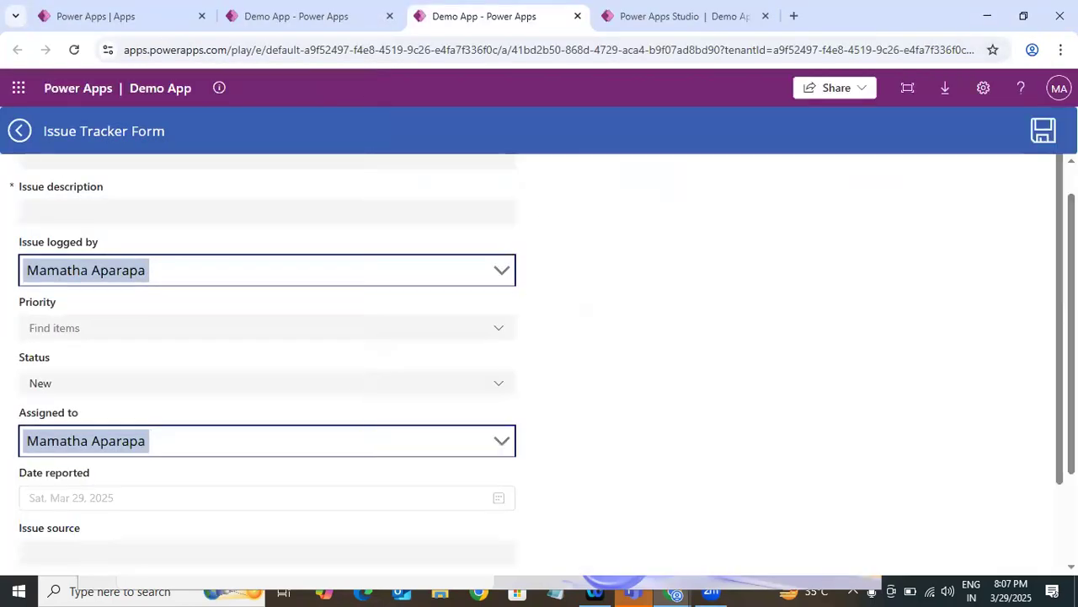
{"action": "left_click_drag", "start_coordinate": [1072, 312], "coordinate": [1072, 282]}
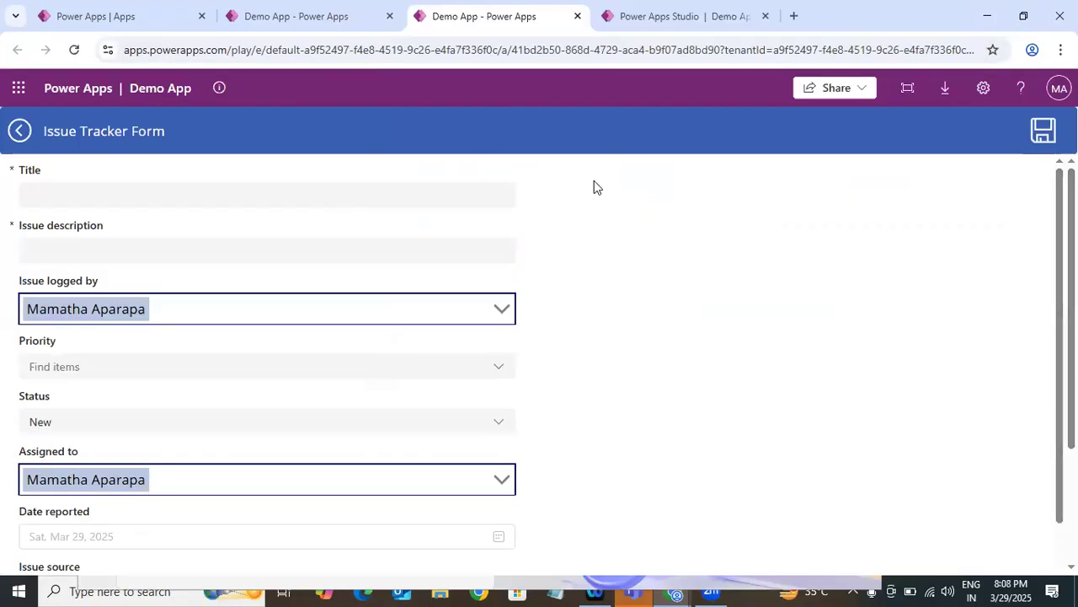
Switch to Power Apps Studio and turn on Width fit for the Title card in FormScreen's Form2.
{"action": "left_click", "coordinate": [676, 24]}
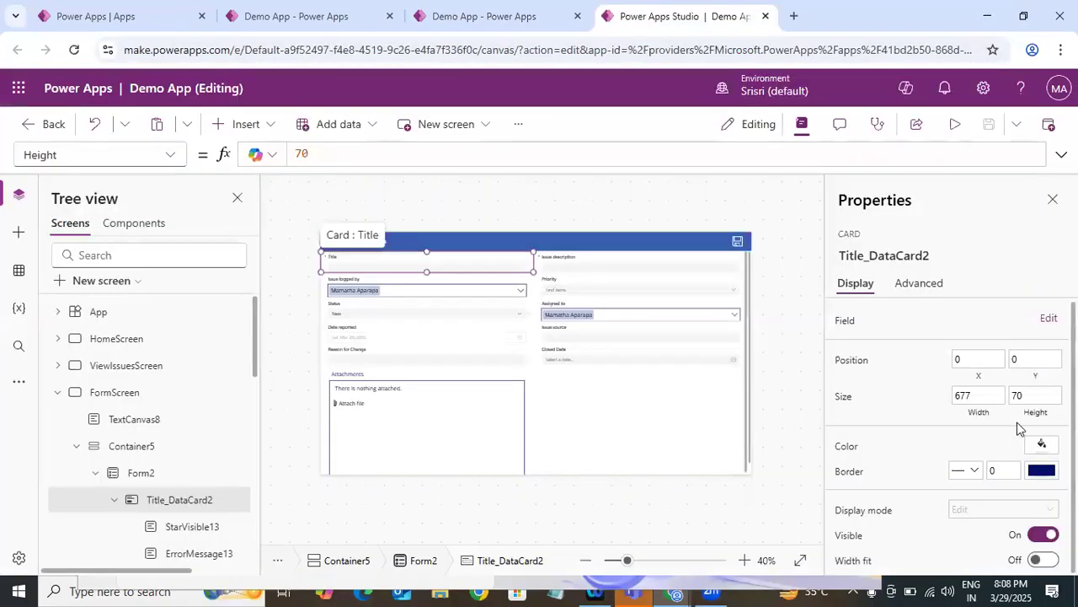
{"action": "left_click", "coordinate": [857, 561]}
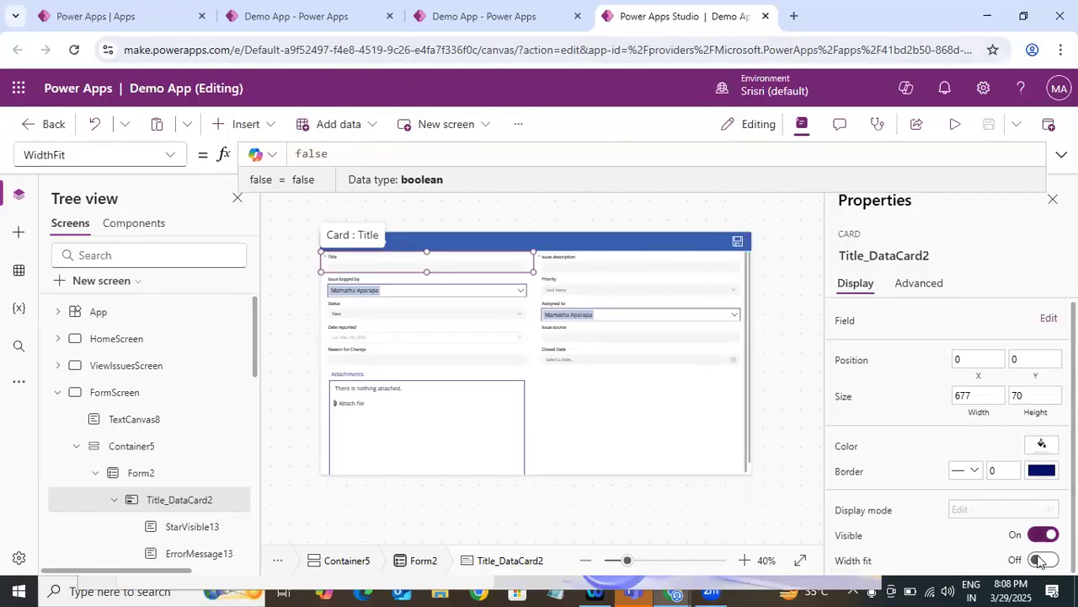
{"action": "left_click", "coordinate": [482, 15]}
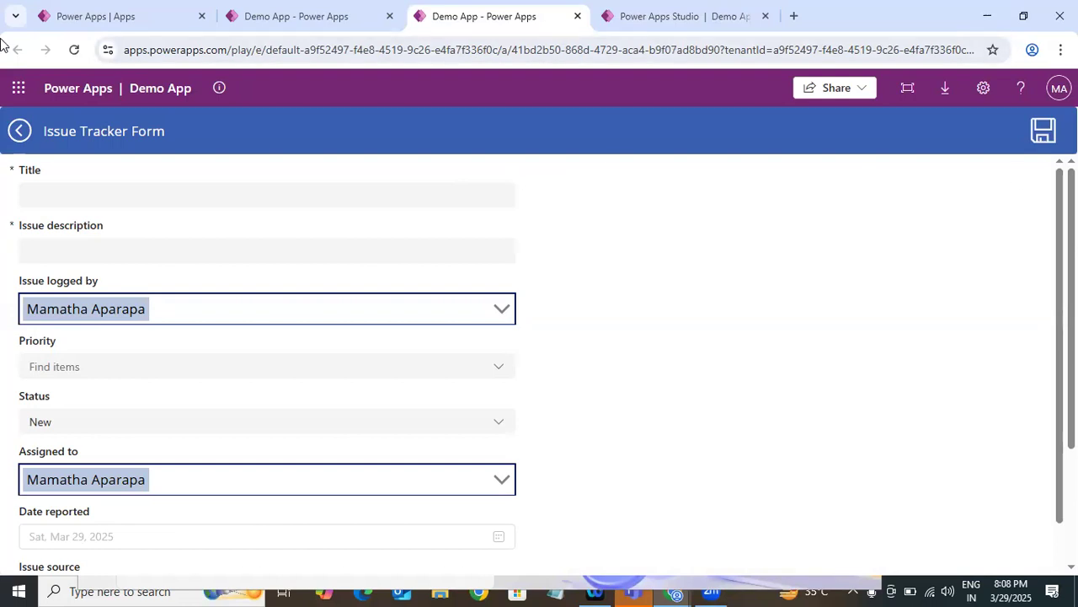
{"action": "left_click", "coordinate": [686, 15]}
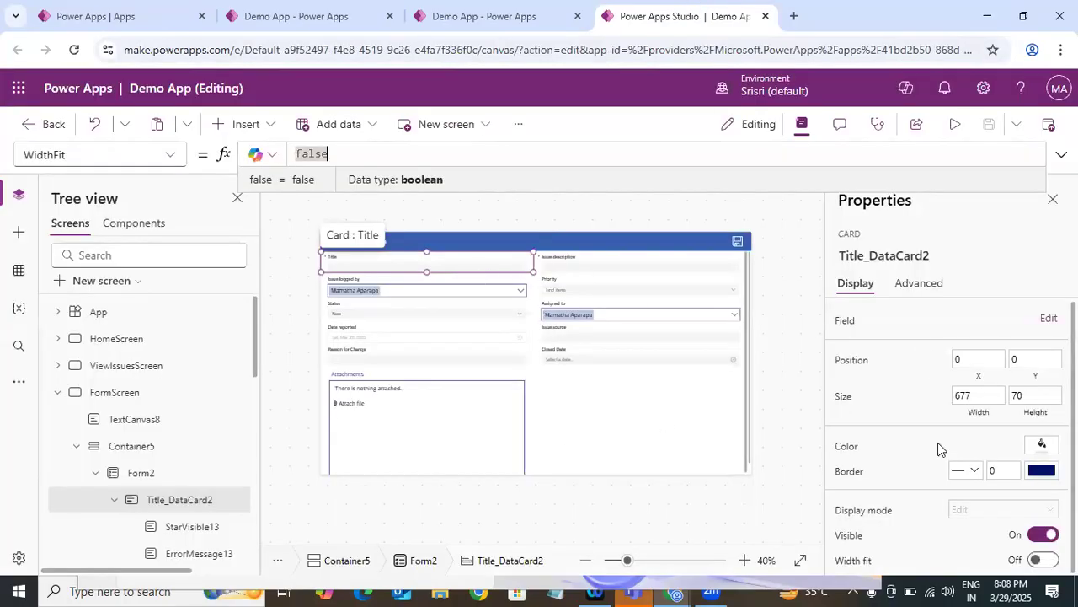
{"action": "left_click", "coordinate": [1034, 559]}
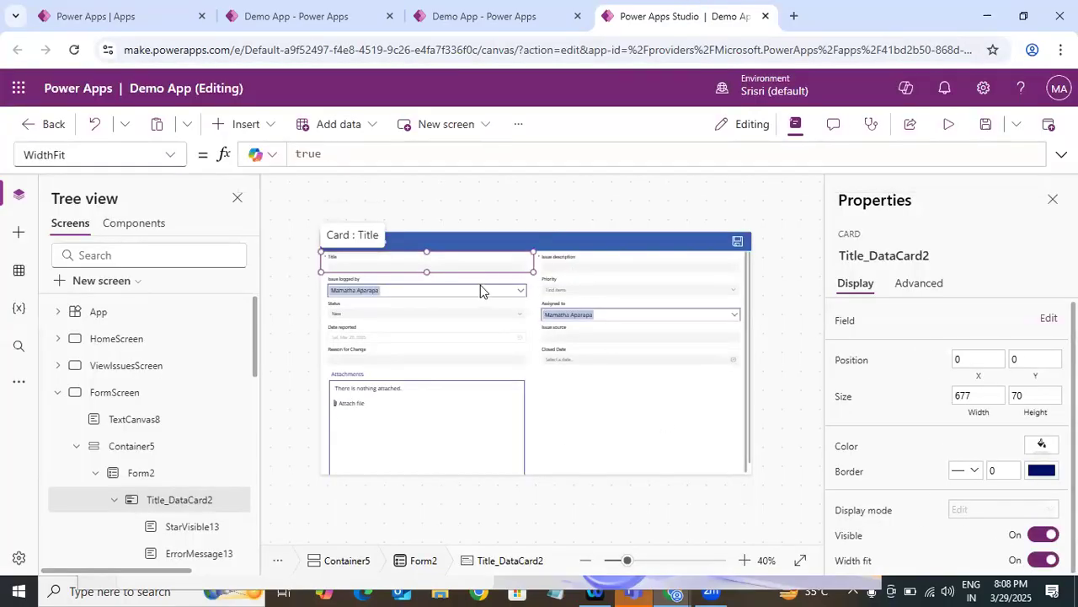
{"action": "left_click", "coordinate": [620, 267]}
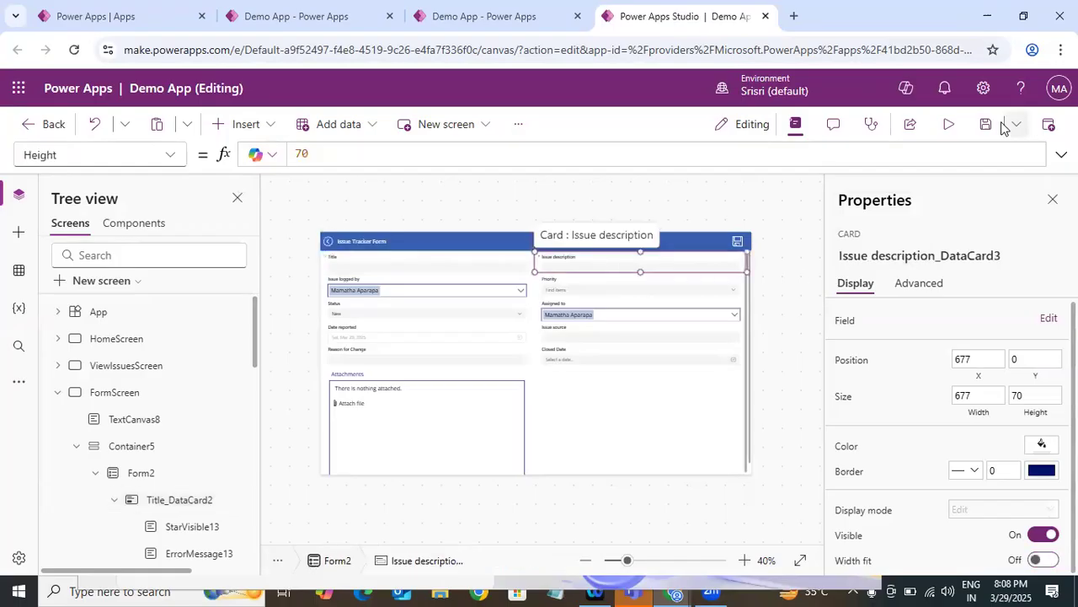
Save the Title card's Width fit change and publish this version of Demo App.
{"action": "left_click", "coordinate": [986, 124]}
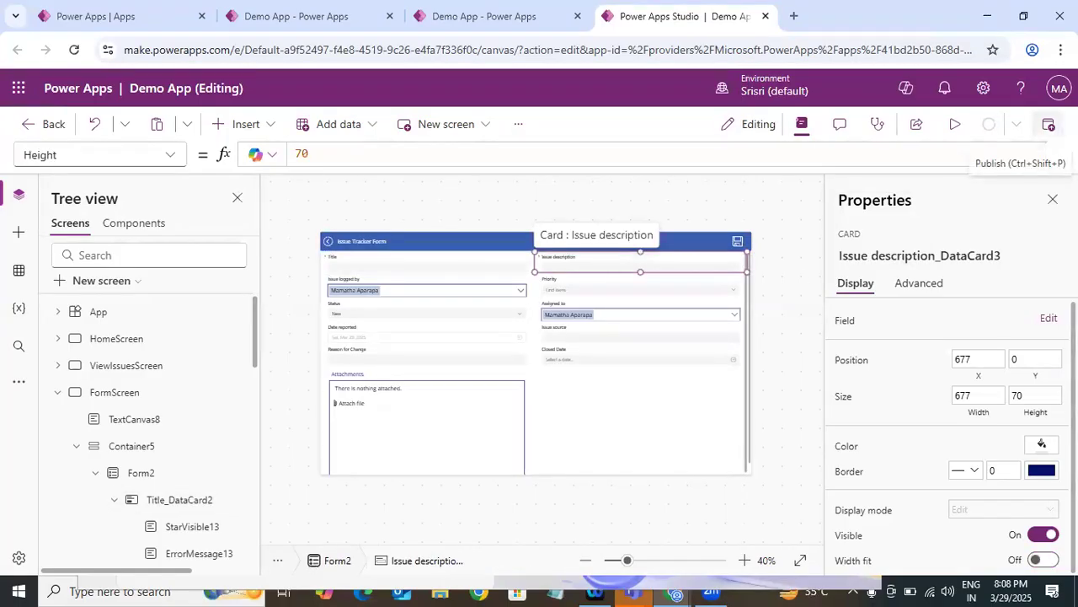
{"action": "left_click", "coordinate": [1049, 124]}
{"action": "left_click", "coordinate": [578, 491]}
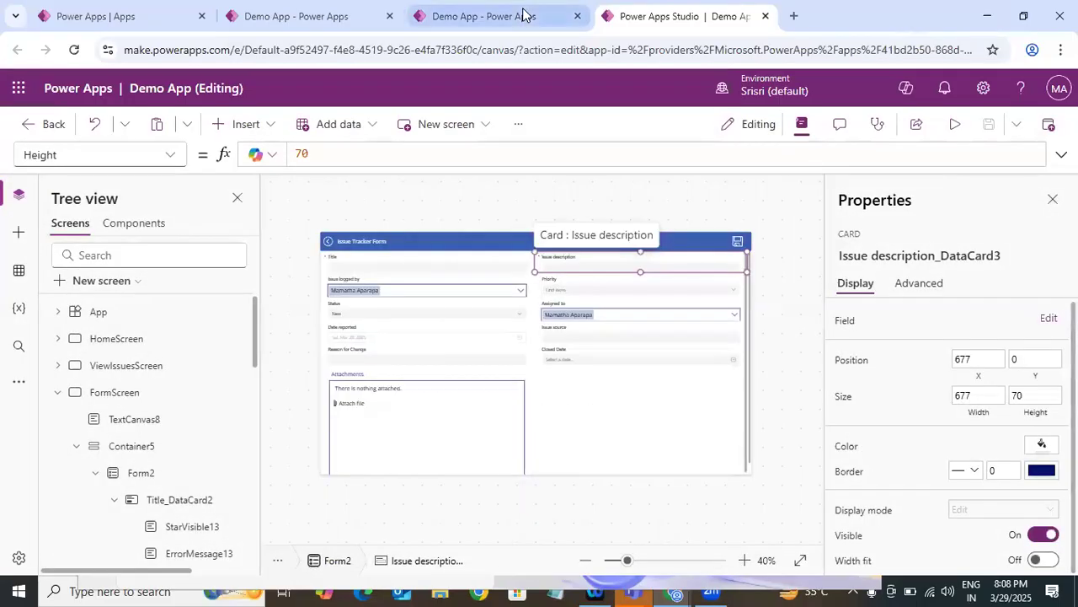
Switch to the published Demo App and reload it until the version with the Title card change loads.
{"action": "left_click", "coordinate": [522, 15]}
{"action": "key", "text": "F5"}
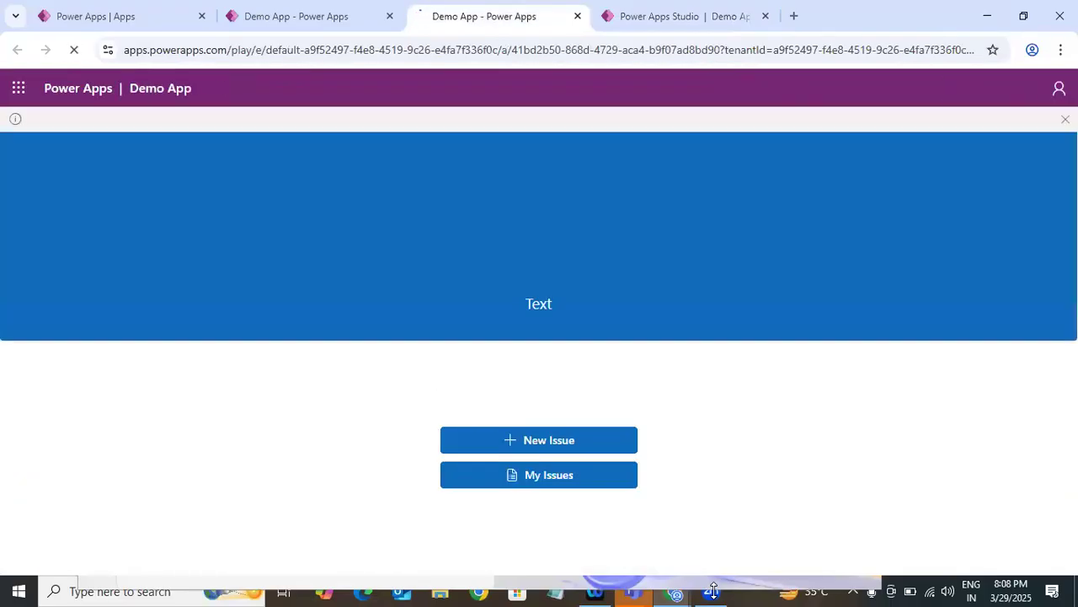
{"action": "key", "text": "F5"}
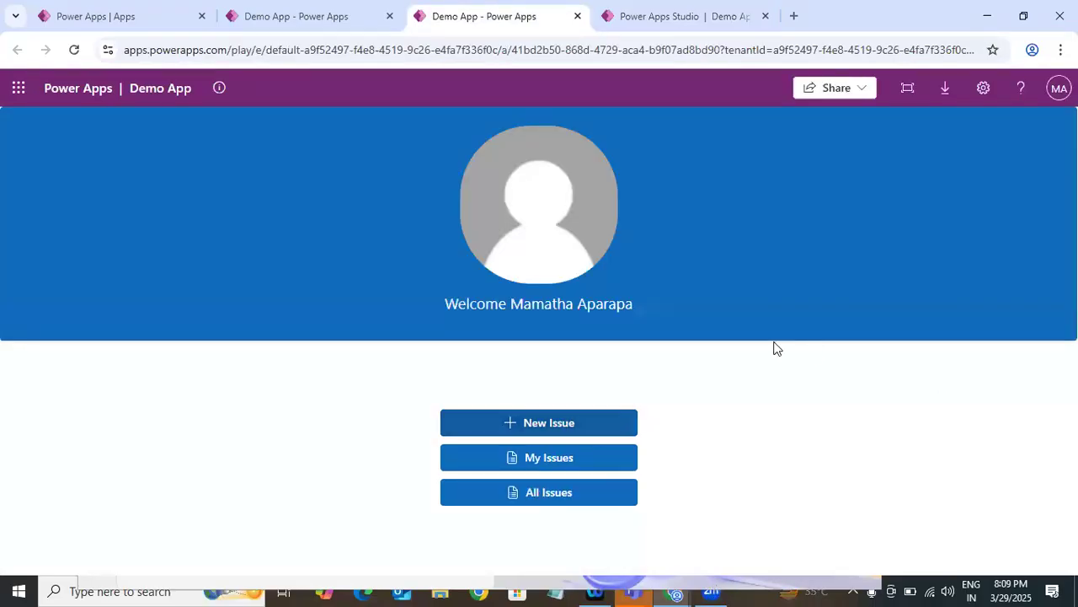
Open the New Issue form and compare the Title field's width with the other fields in a narrow window and at full width.
{"action": "left_click", "coordinate": [574, 425]}
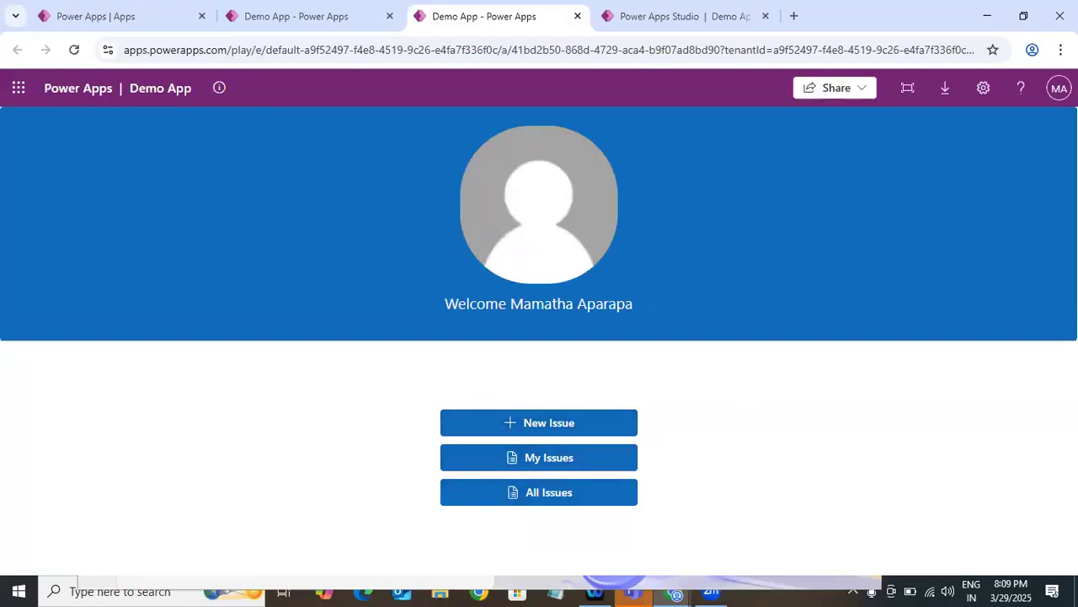
{"action": "left_click", "coordinate": [539, 422]}
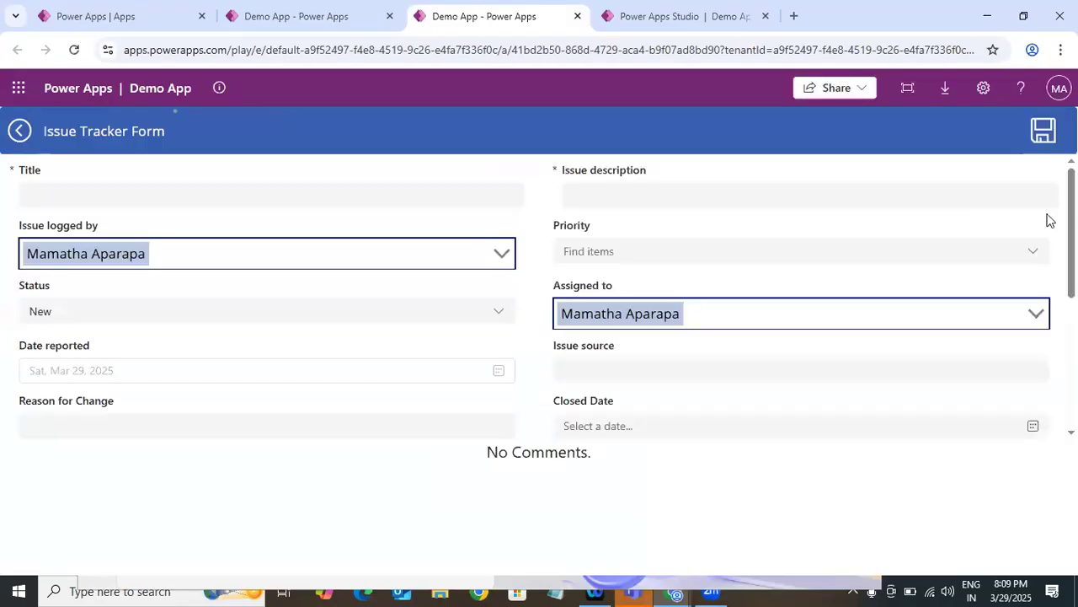
{"action": "left_click", "coordinate": [1028, 15]}
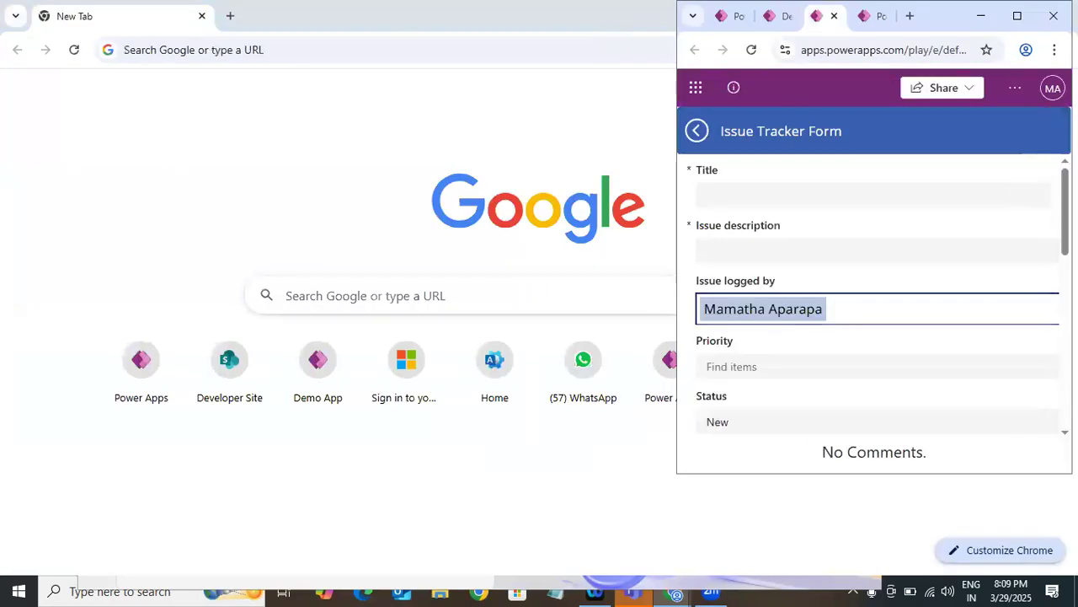
{"action": "scroll", "coordinate": [1052, 198], "scroll_direction": "down", "scroll_amount": 3}
{"action": "scroll", "coordinate": [1051, 199], "scroll_direction": "up", "scroll_amount": 3}
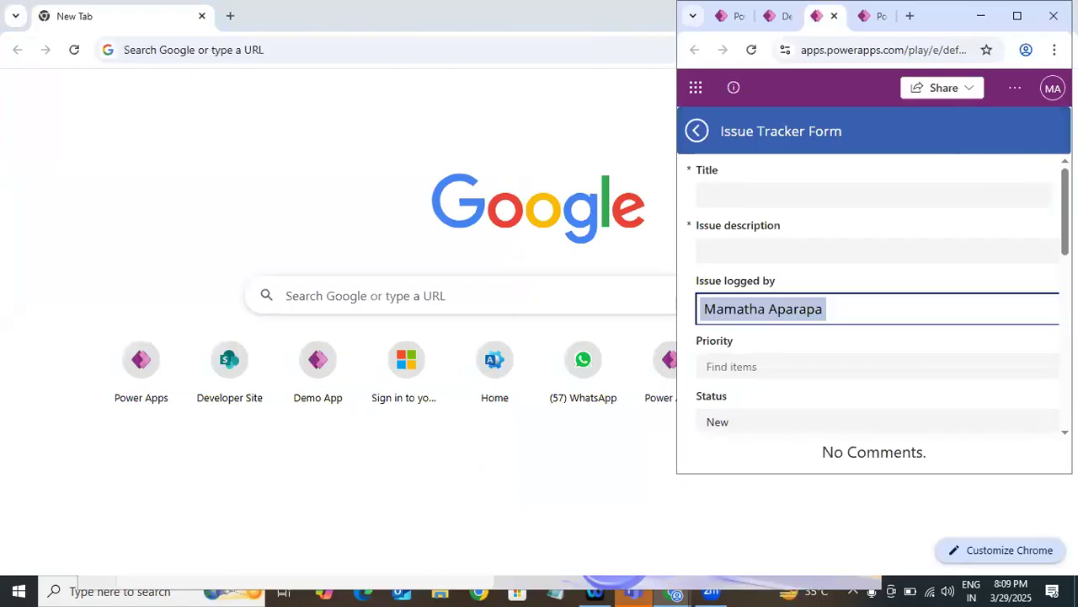
{"action": "scroll", "coordinate": [876, 295], "scroll_direction": "down", "scroll_amount": 5}
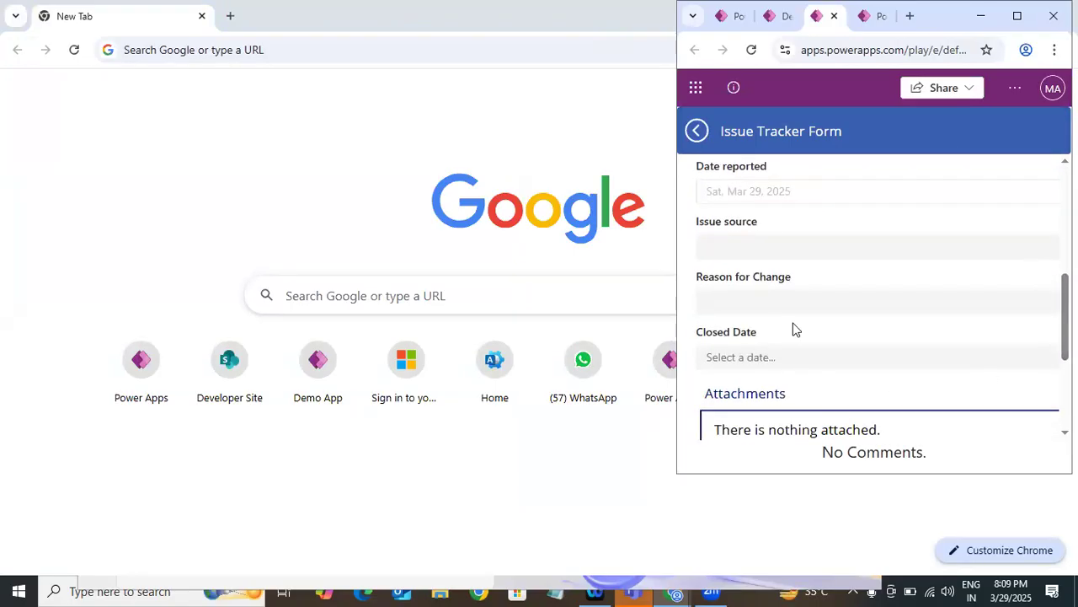
{"action": "left_click_drag", "start_coordinate": [1066, 312], "coordinate": [1029, 206]}
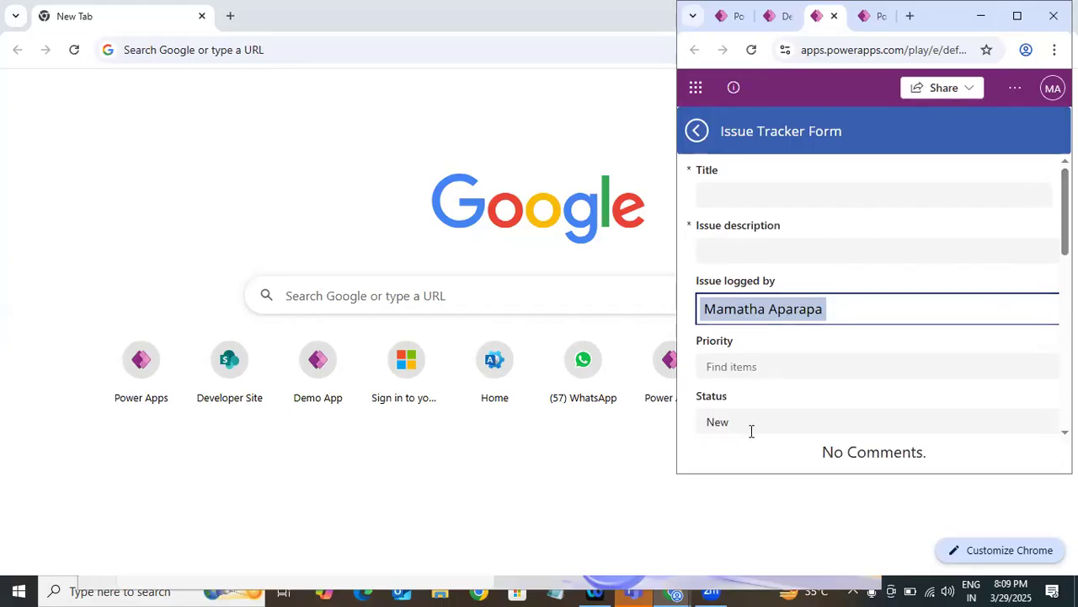
{"action": "left_click", "coordinate": [1018, 21]}
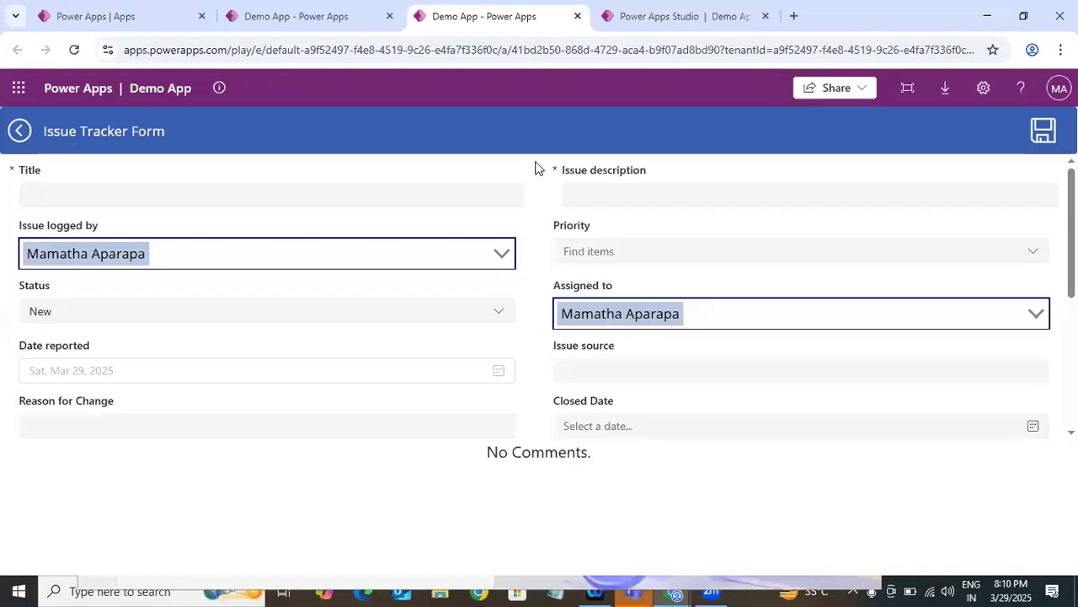
Return to Power Apps Studio and collapse the Issue description card in FormScreen's control tree.
{"action": "left_click", "coordinate": [677, 13]}
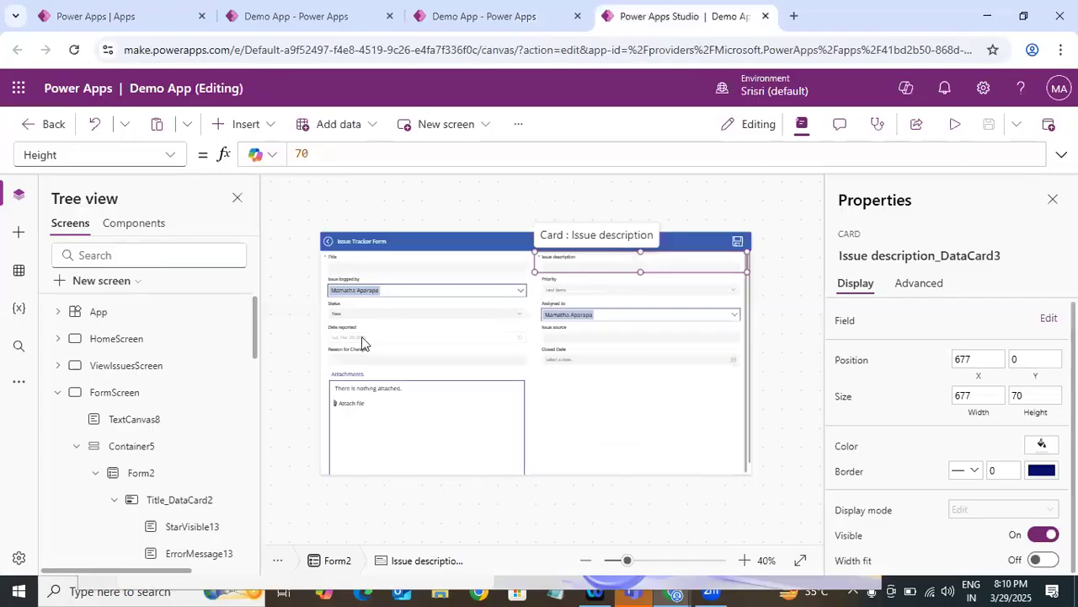
{"action": "left_click_drag", "start_coordinate": [257, 319], "coordinate": [266, 404]}
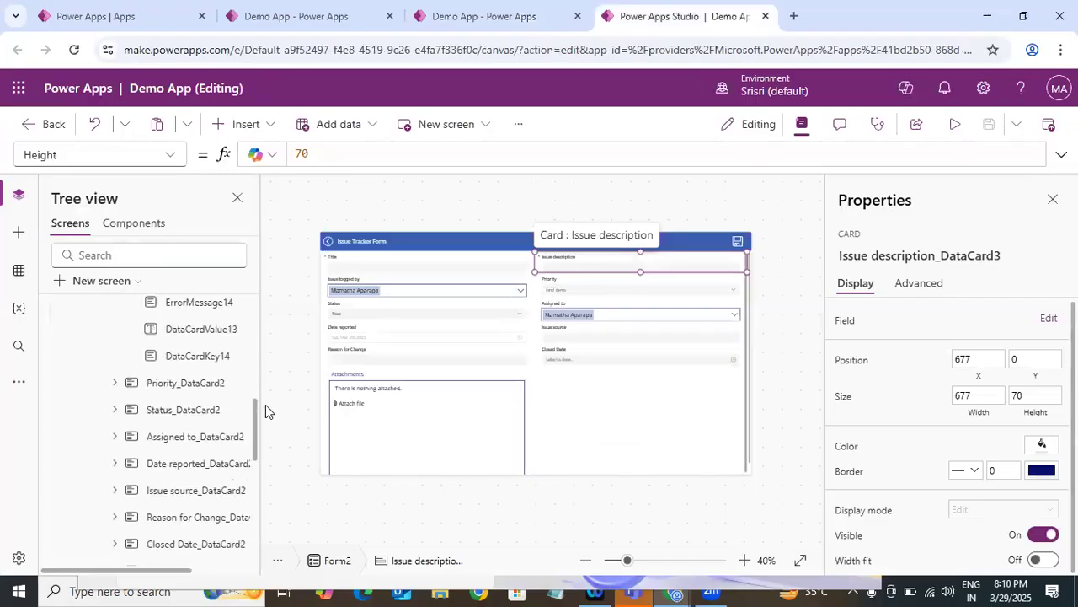
{"action": "left_click", "coordinate": [110, 413]}
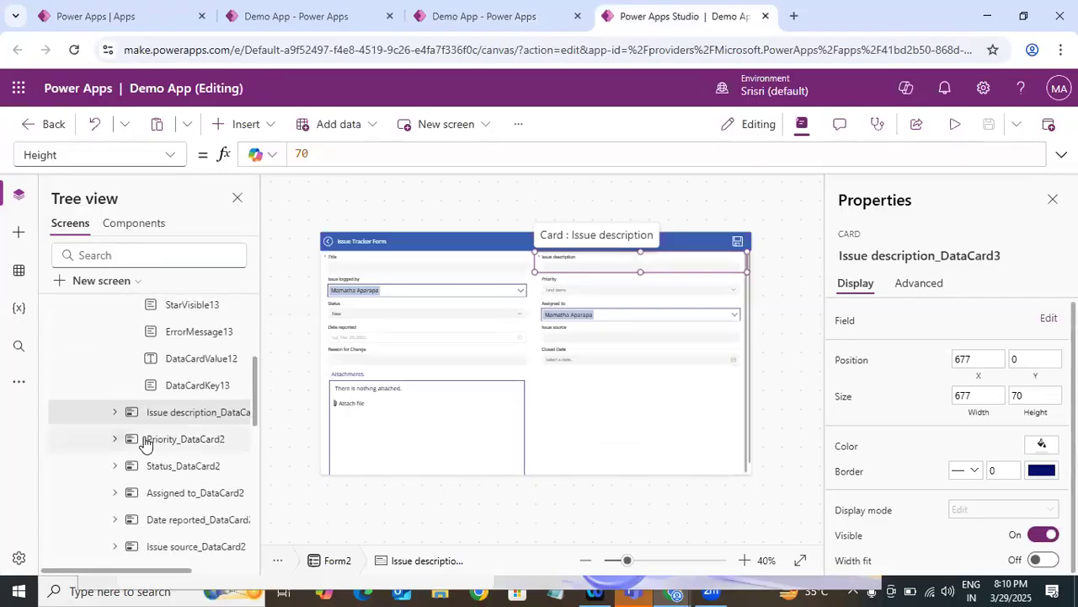
{"action": "left_click", "coordinate": [171, 444]}
{"action": "left_click", "coordinate": [171, 460], "text": "ctrl"}
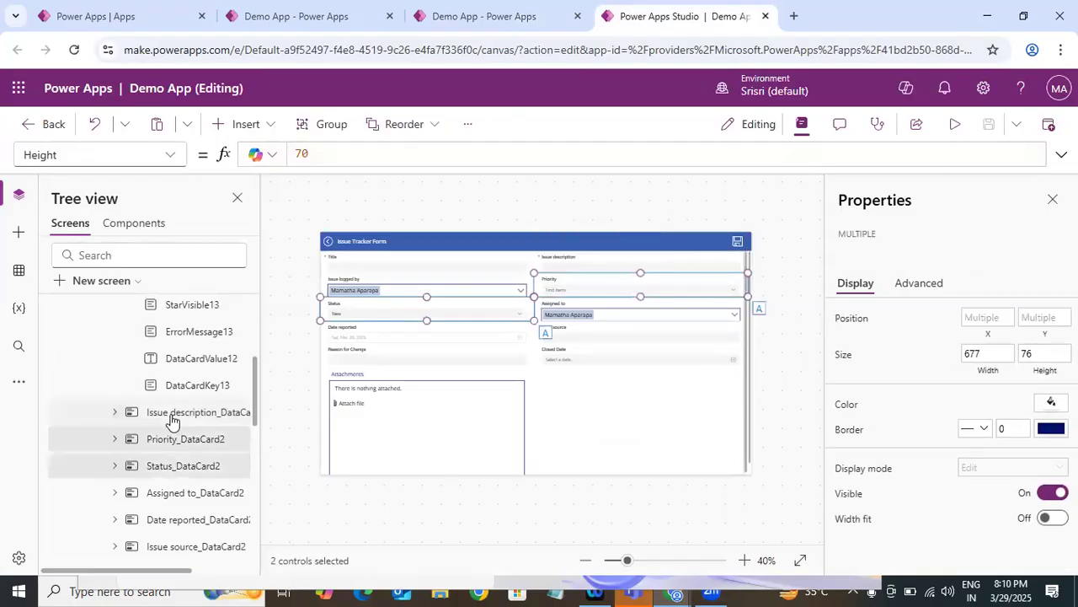
{"action": "left_click", "coordinate": [173, 417], "text": "ctrl"}
{"action": "left_click_drag", "start_coordinate": [252, 387], "coordinate": [258, 433]}
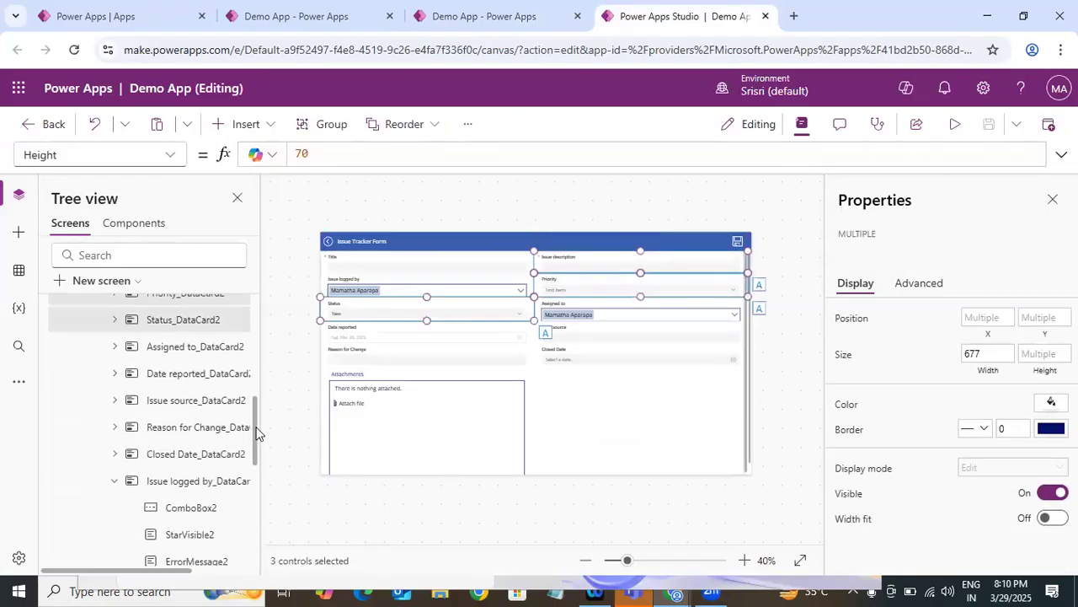
{"action": "left_click", "coordinate": [279, 373]}
Select all Form2 cards together except Title, from Issue description through Attachments, and turn on Width fit for them.
{"action": "left_click_drag", "start_coordinate": [253, 411], "coordinate": [222, 361]}
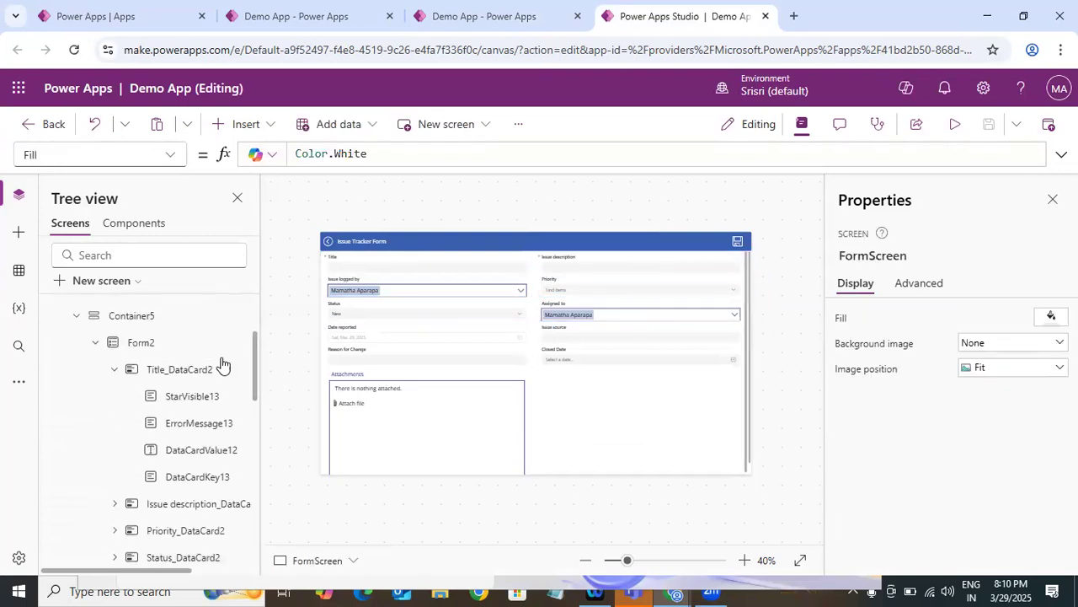
{"action": "left_click", "coordinate": [112, 369]}
{"action": "left_click", "coordinate": [165, 398]}
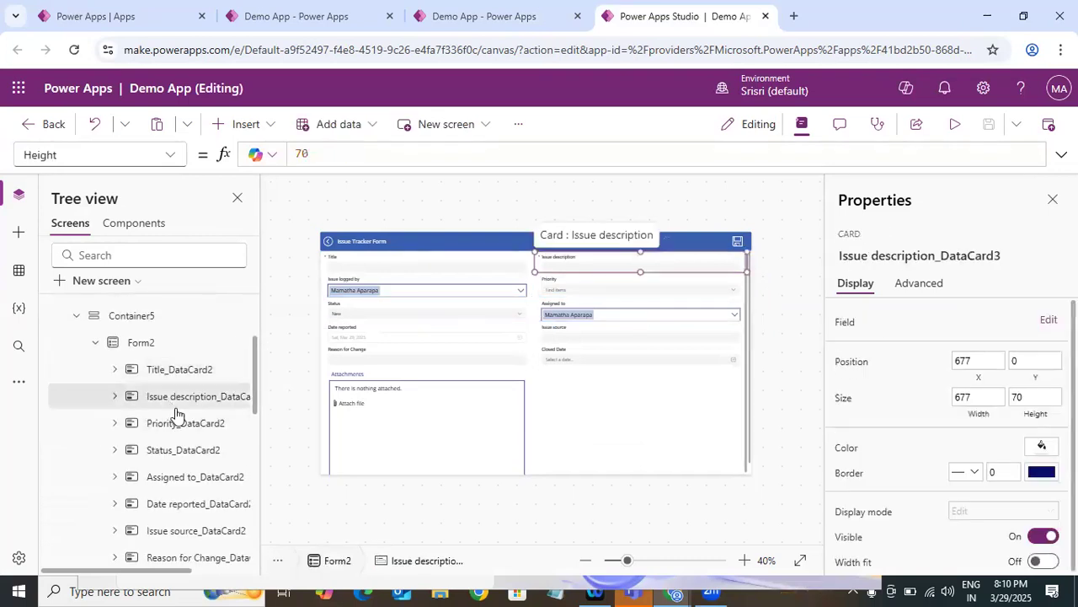
{"action": "left_click", "coordinate": [175, 421], "text": "ctrl"}
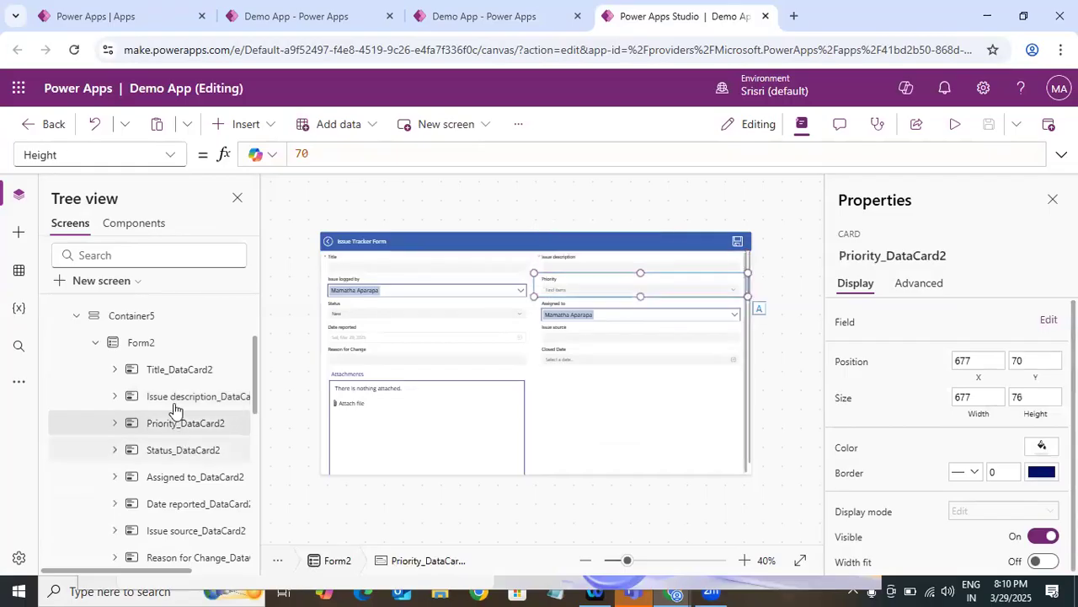
{"action": "left_click", "coordinate": [177, 478], "text": "ctrl"}
{"action": "left_click", "coordinate": [176, 453], "text": "ctrl"}
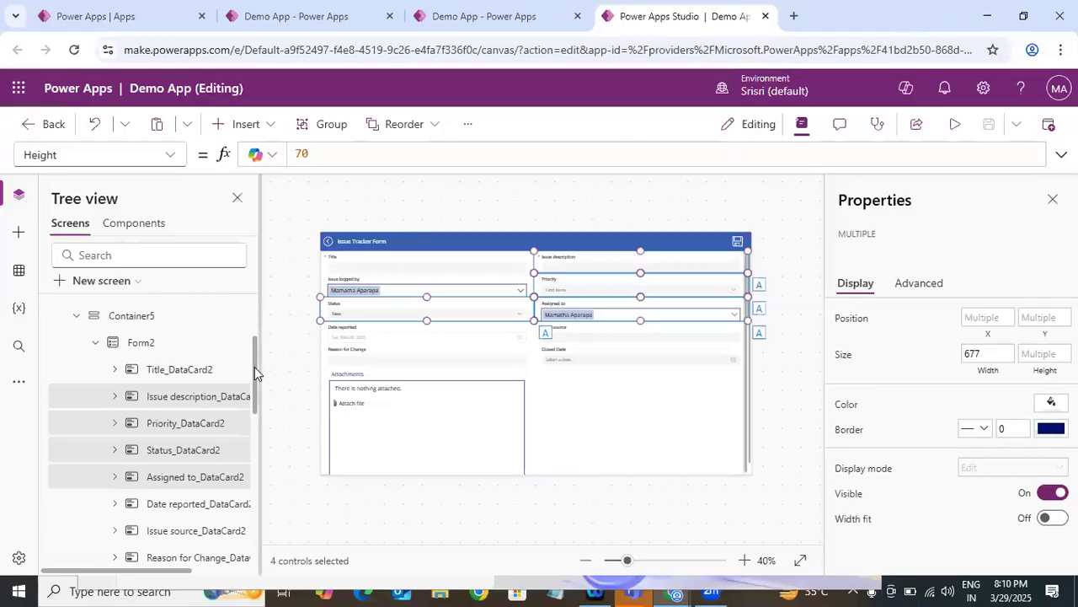
{"action": "scroll", "coordinate": [244, 396], "scroll_direction": "down", "scroll_amount": 2}
{"action": "left_click", "coordinate": [177, 406], "text": "ctrl"}
{"action": "left_click", "coordinate": [177, 430], "text": "ctrl"}
{"action": "left_click", "coordinate": [179, 454], "text": "ctrl"}
{"action": "left_click", "coordinate": [179, 480], "text": "ctrl"}
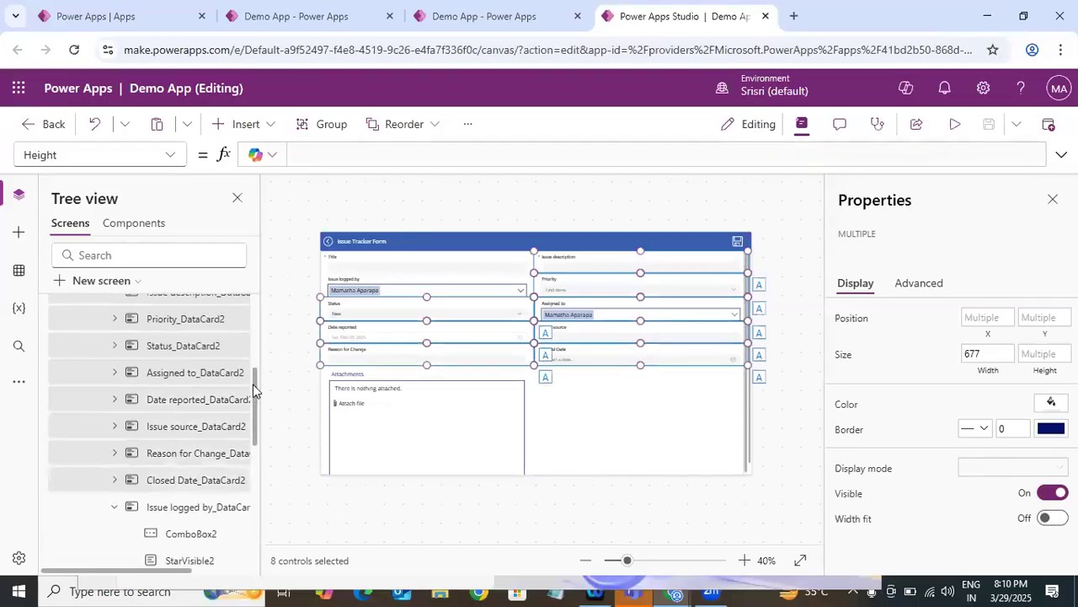
{"action": "scroll", "coordinate": [177, 384], "scroll_direction": "down", "scroll_amount": 3}
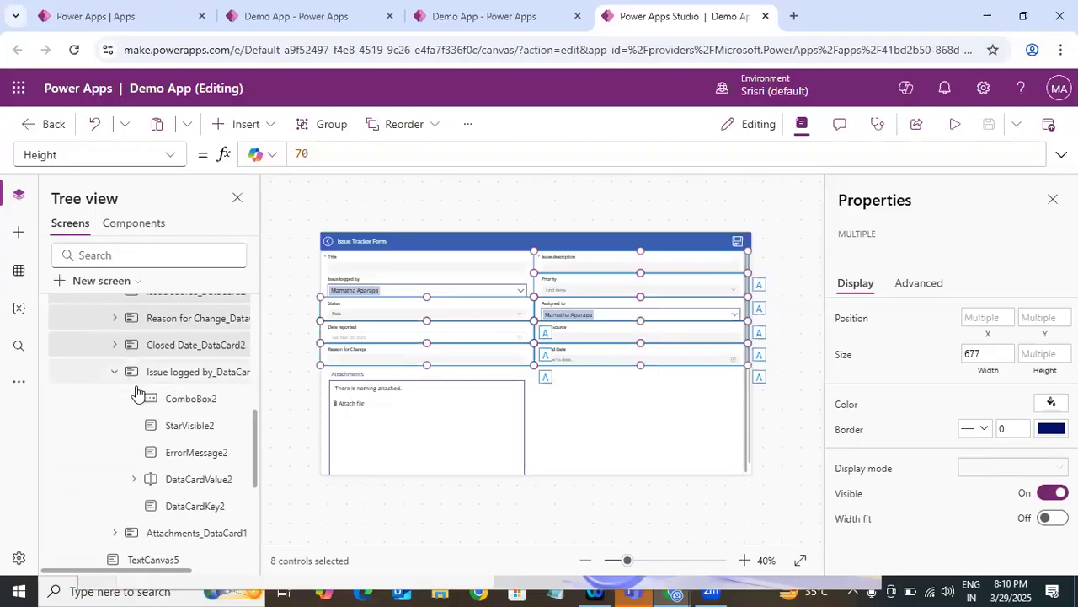
{"action": "left_click", "coordinate": [114, 372]}
{"action": "left_click", "coordinate": [169, 408], "text": "ctrl"}
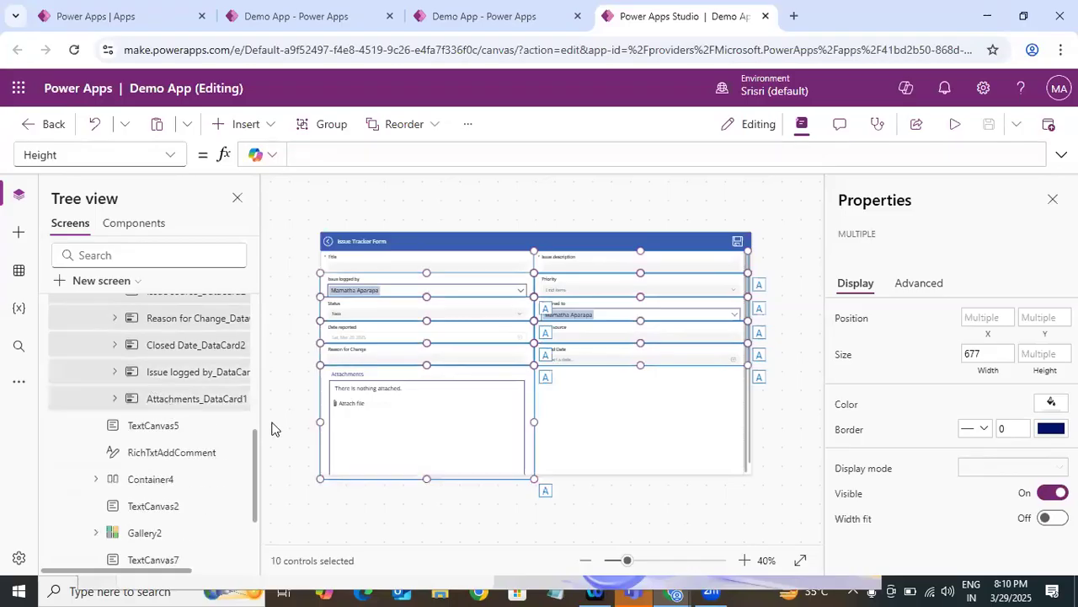
{"action": "left_click_drag", "start_coordinate": [259, 454], "coordinate": [255, 371]}
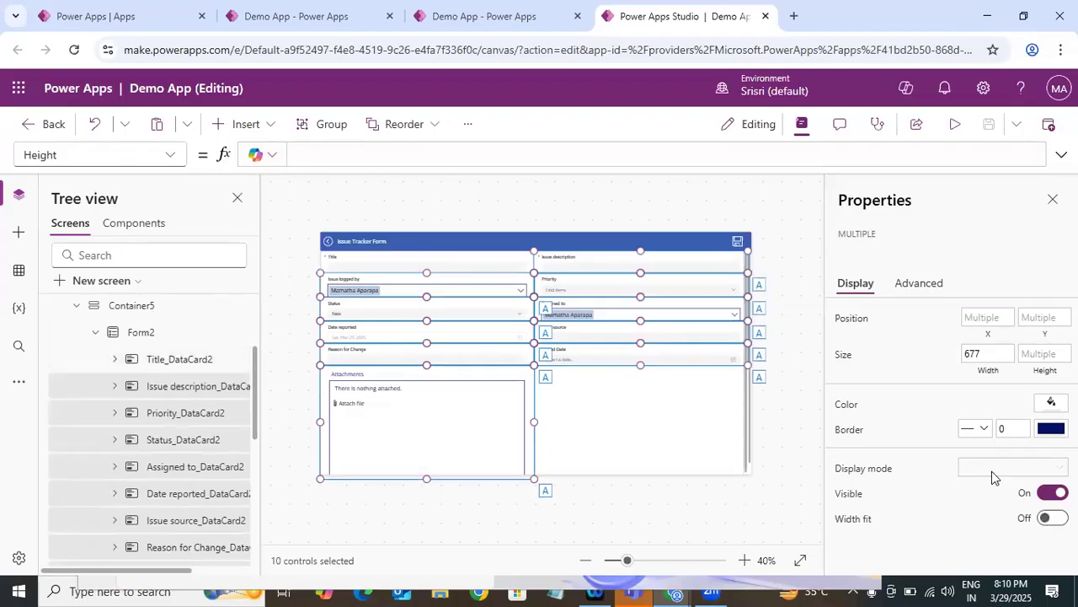
{"action": "left_click", "coordinate": [1052, 518]}
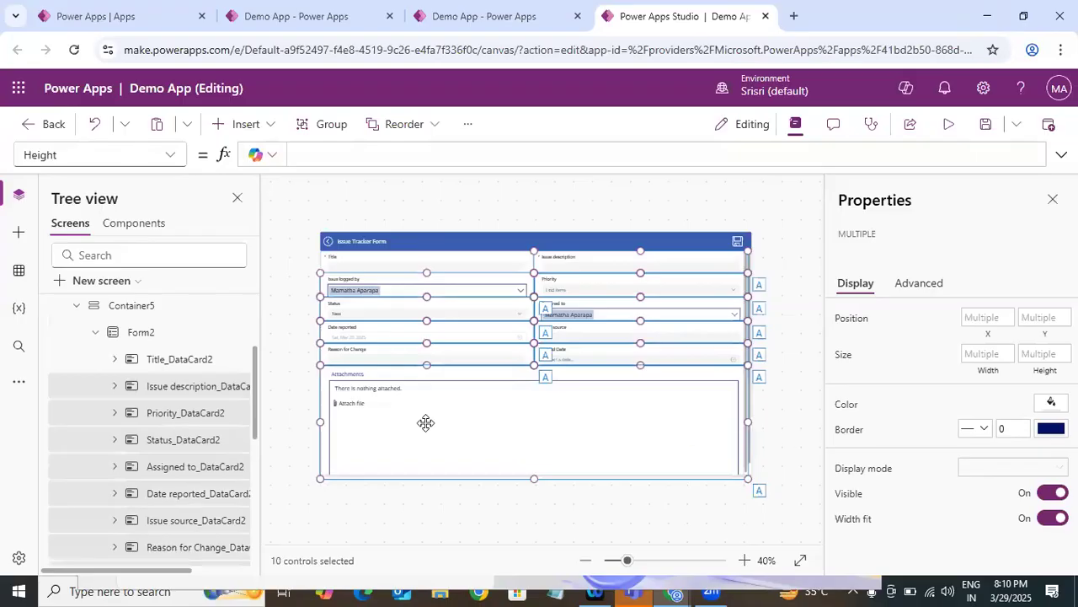
{"action": "left_click", "coordinate": [785, 326]}
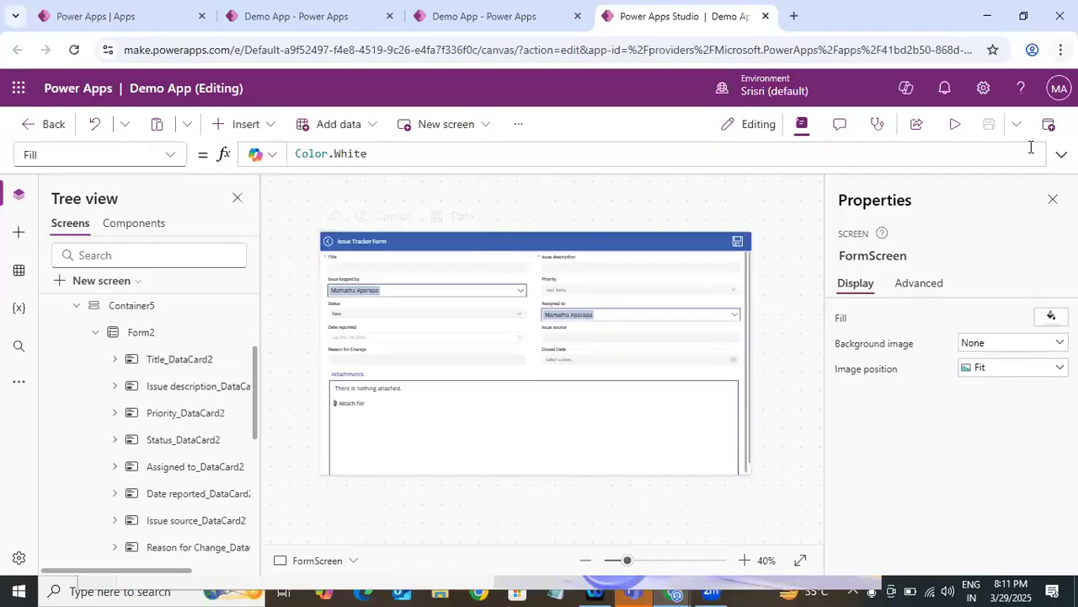
Publish the Demo App version with Width fit on the form cards and reload the published app.
{"action": "left_click", "coordinate": [1049, 124]}
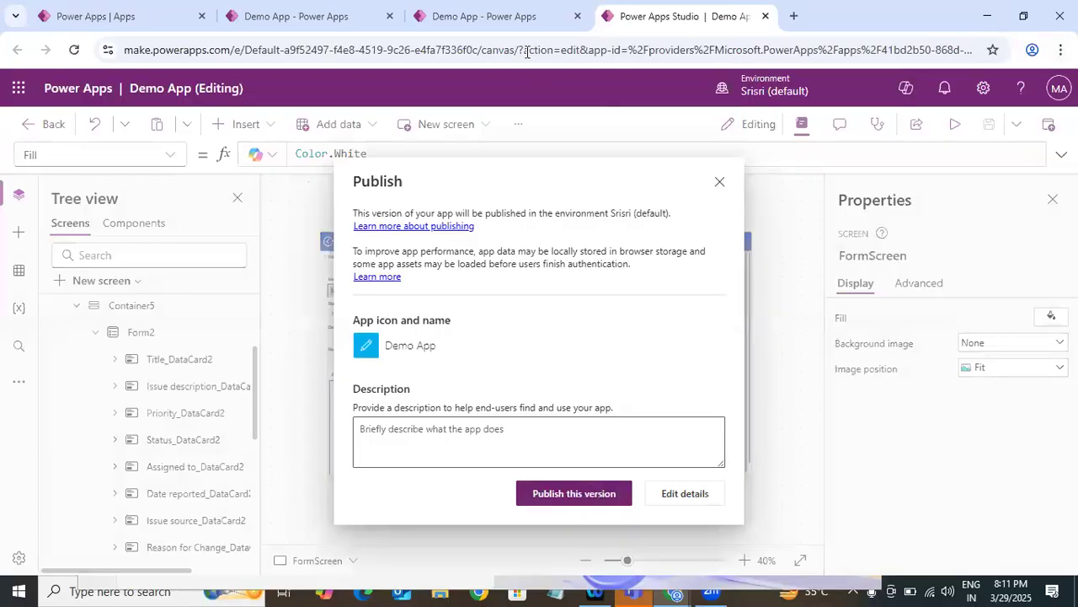
{"action": "left_click", "coordinate": [518, 20]}
{"action": "left_click", "coordinate": [74, 49]}
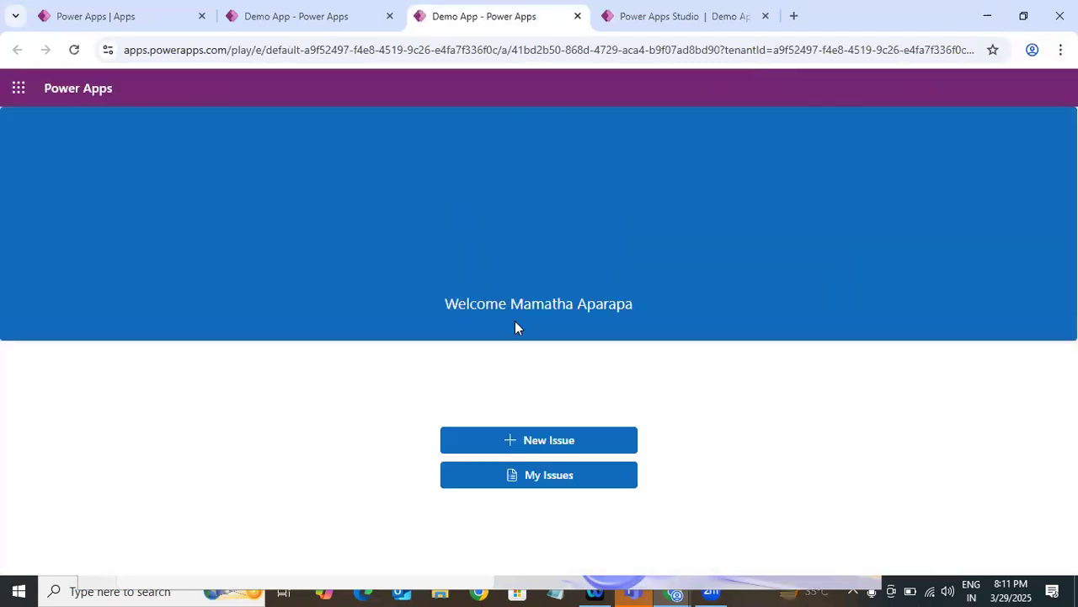
{"action": "left_click", "coordinate": [642, 13]}
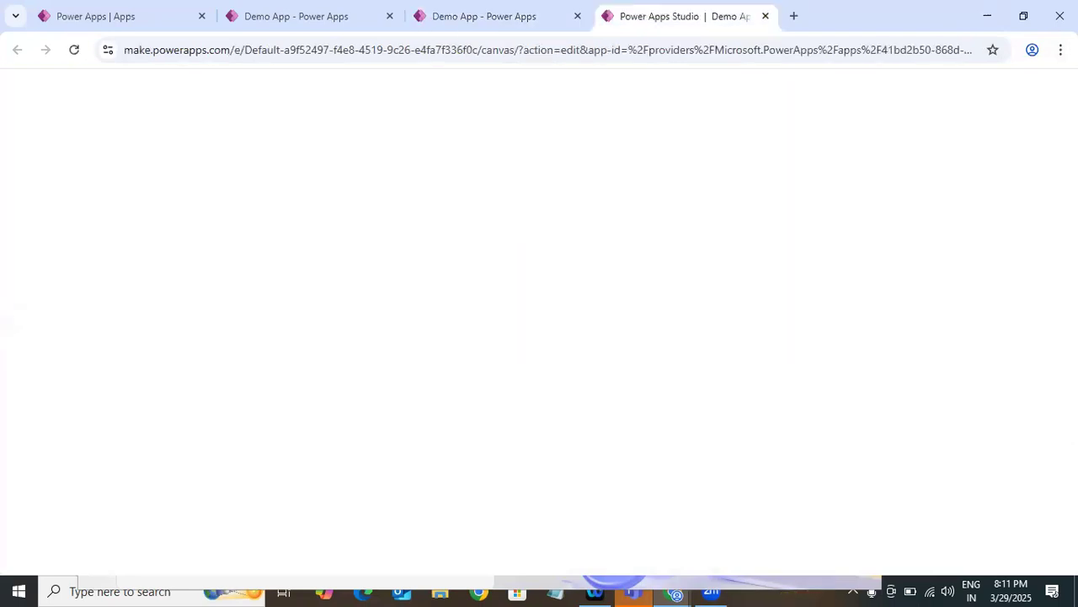
{"action": "left_click", "coordinate": [539, 494]}
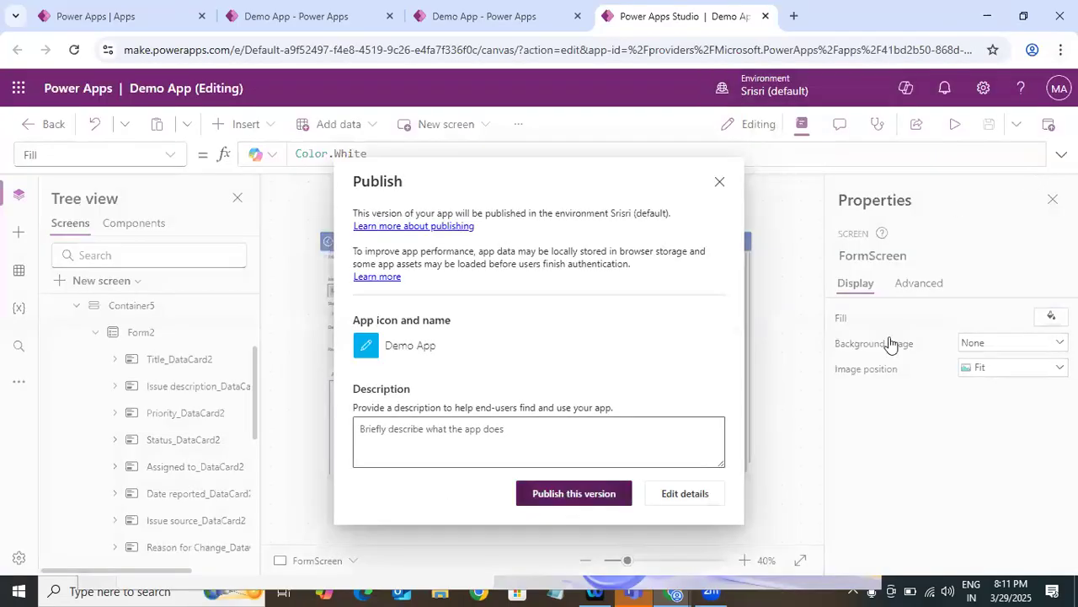
{"action": "left_click", "coordinate": [460, 16]}
{"action": "key", "text": "F5"}
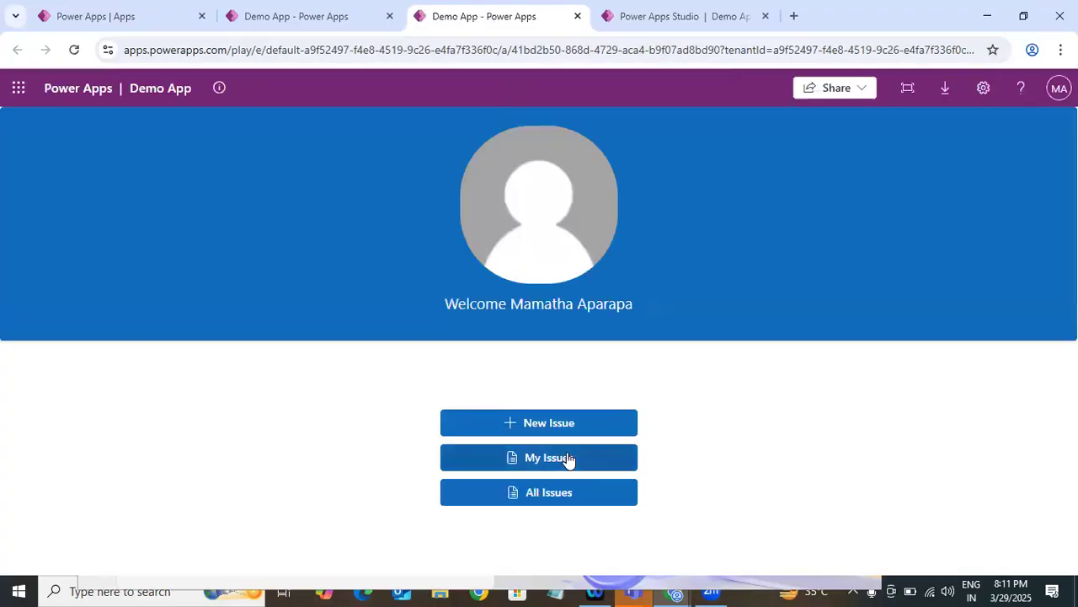
Open the New Issue form and compare its field layout in a narrow window and at full width.
{"action": "left_click", "coordinate": [569, 431]}
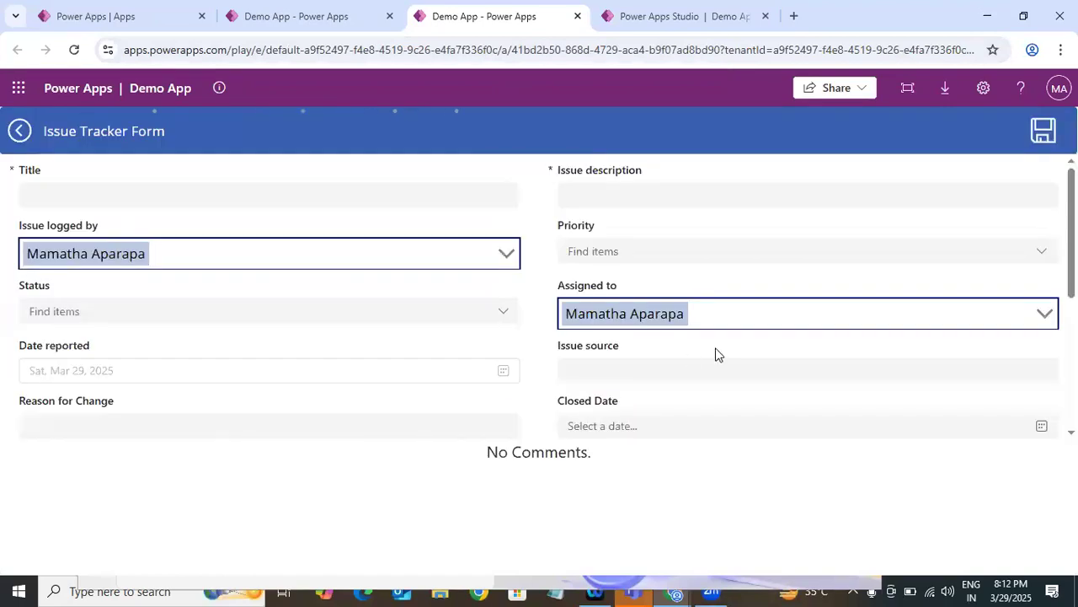
{"action": "left_click", "coordinate": [1024, 16]}
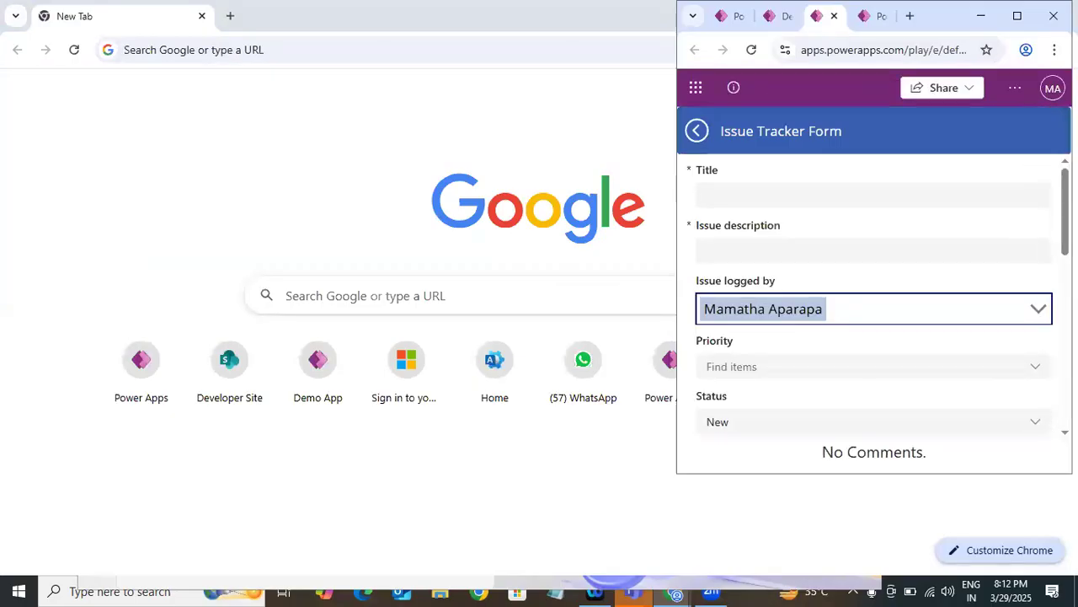
{"action": "mouse_move", "coordinate": [1065, 217]}
{"action": "left_mouse_down"}
{"action": "mouse_move", "coordinate": [1065, 384]}
{"action": "mouse_move", "coordinate": [1064, 210]}
{"action": "left_mouse_up"}
{"action": "left_click", "coordinate": [1017, 16]}
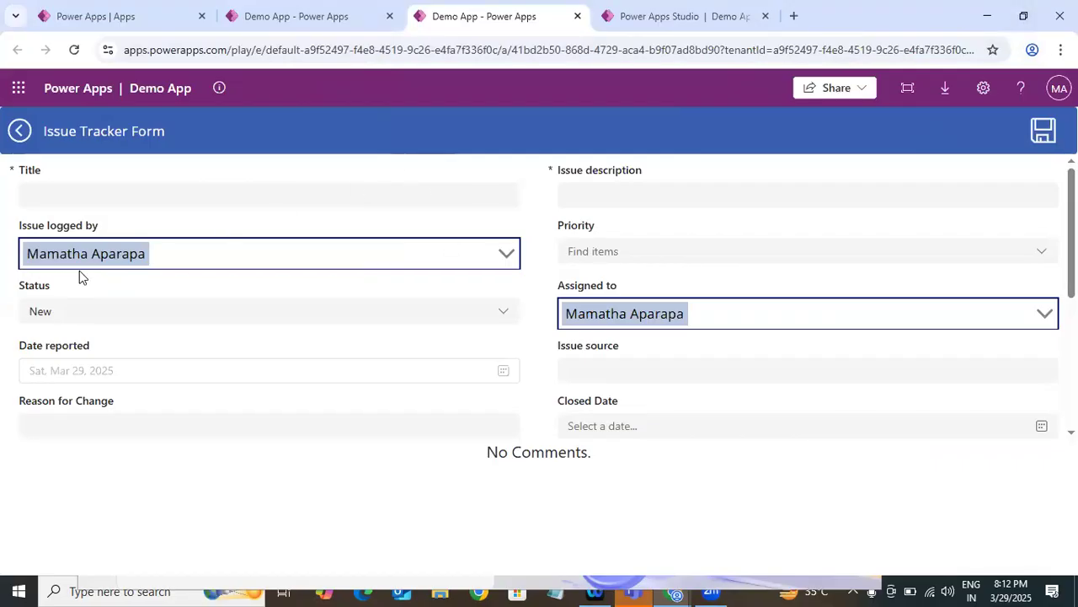
{"action": "left_click", "coordinate": [1021, 18]}
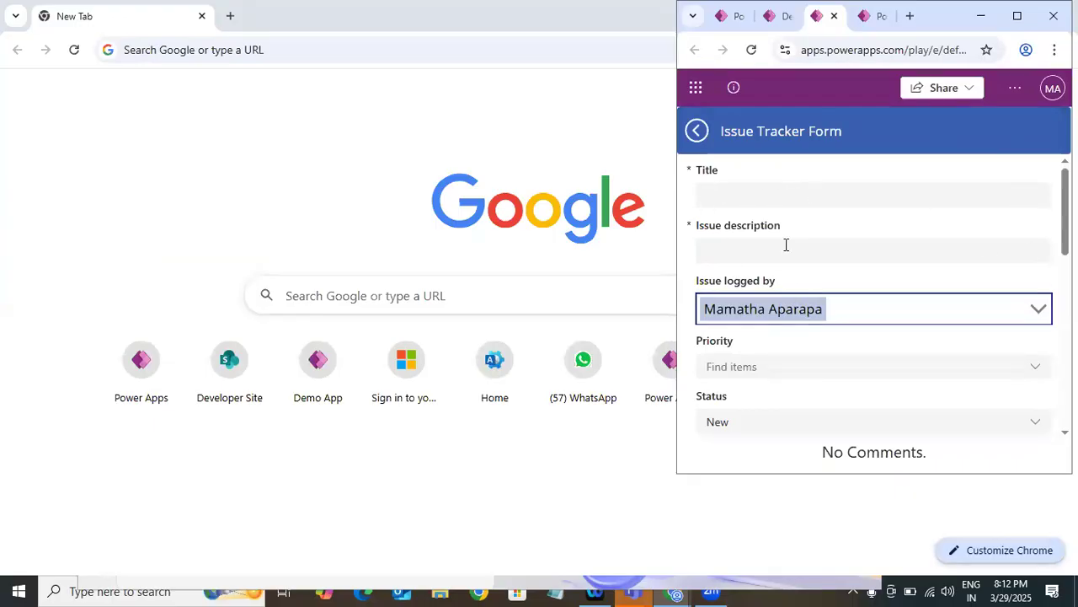
{"action": "left_click", "coordinate": [1018, 25]}
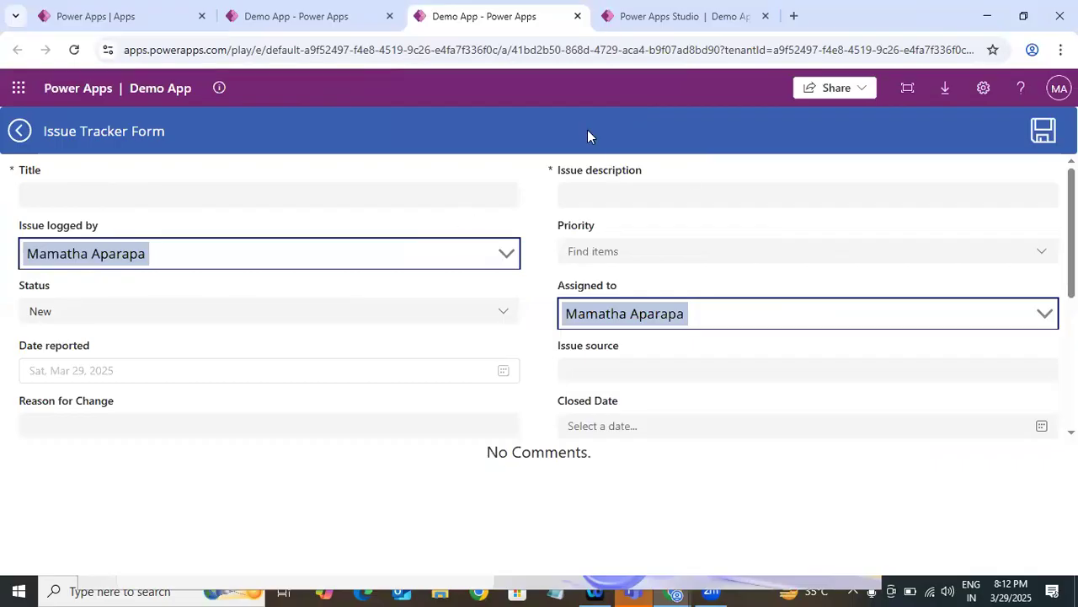
Return to Power Apps Studio and inspect the widths of the Title and Issue description cards in FormScreen.
{"action": "left_click", "coordinate": [666, 22]}
{"action": "left_click", "coordinate": [423, 269]}
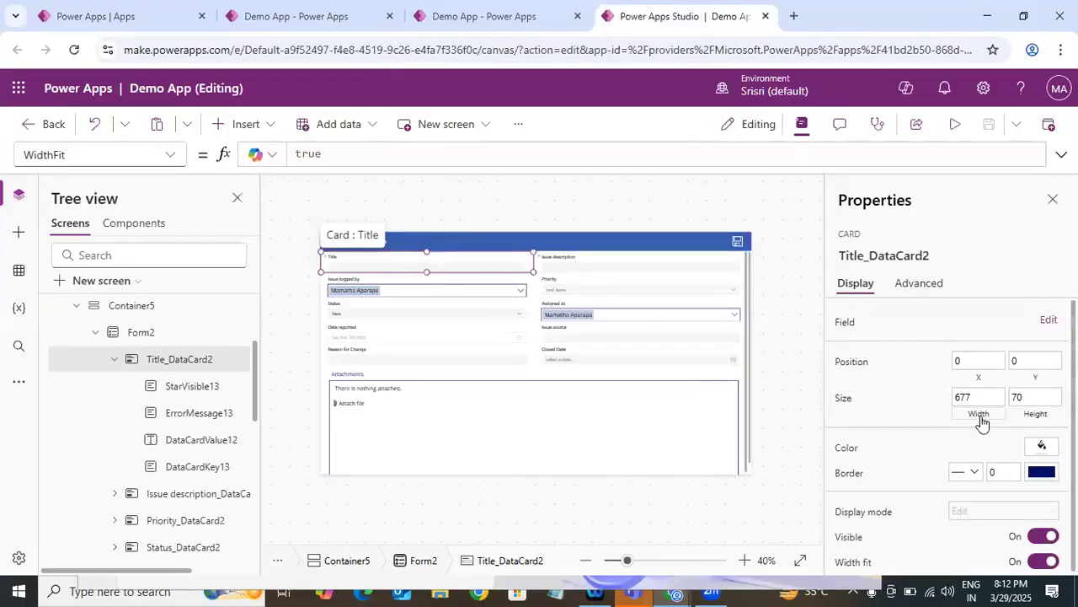
{"action": "left_click", "coordinate": [994, 393]}
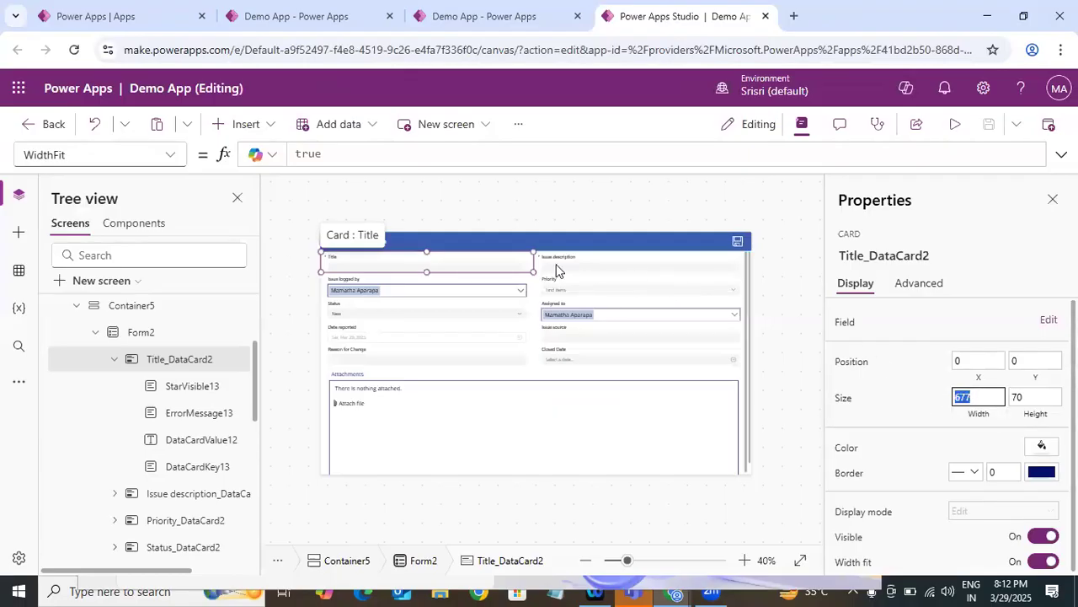
{"action": "left_click", "coordinate": [627, 274]}
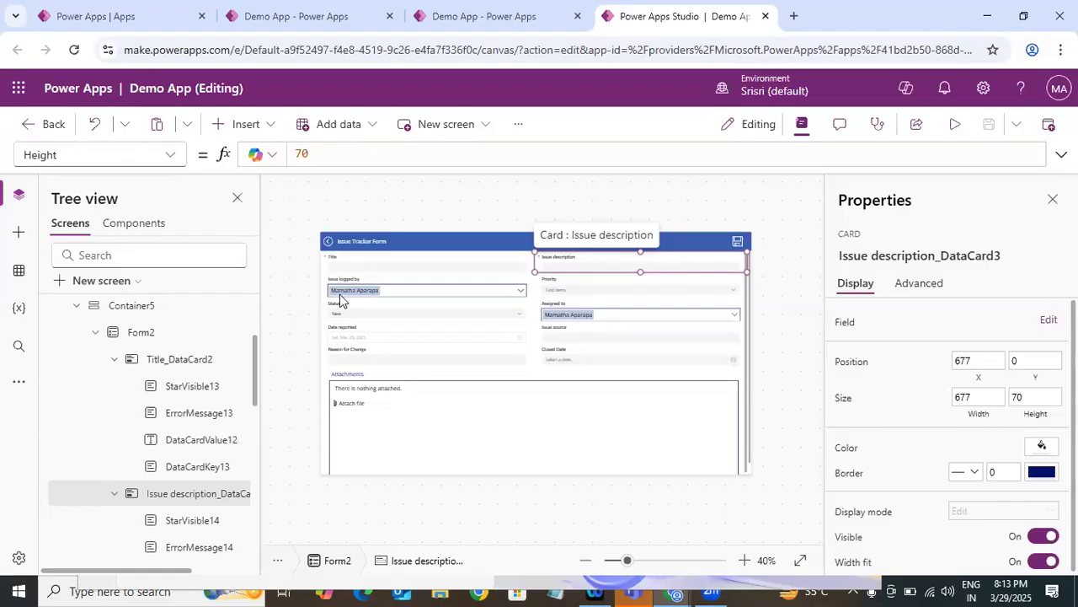
{"action": "left_click", "coordinate": [769, 291]}
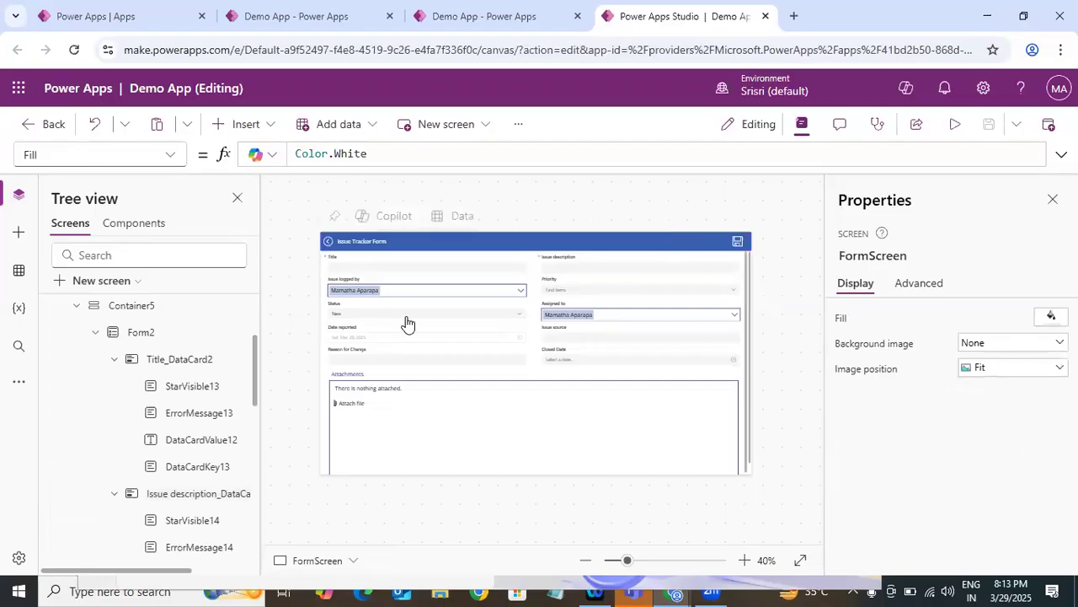
Collapse the Title and Issue description cards in FormScreen's control tree.
{"action": "left_click", "coordinate": [513, 267]}
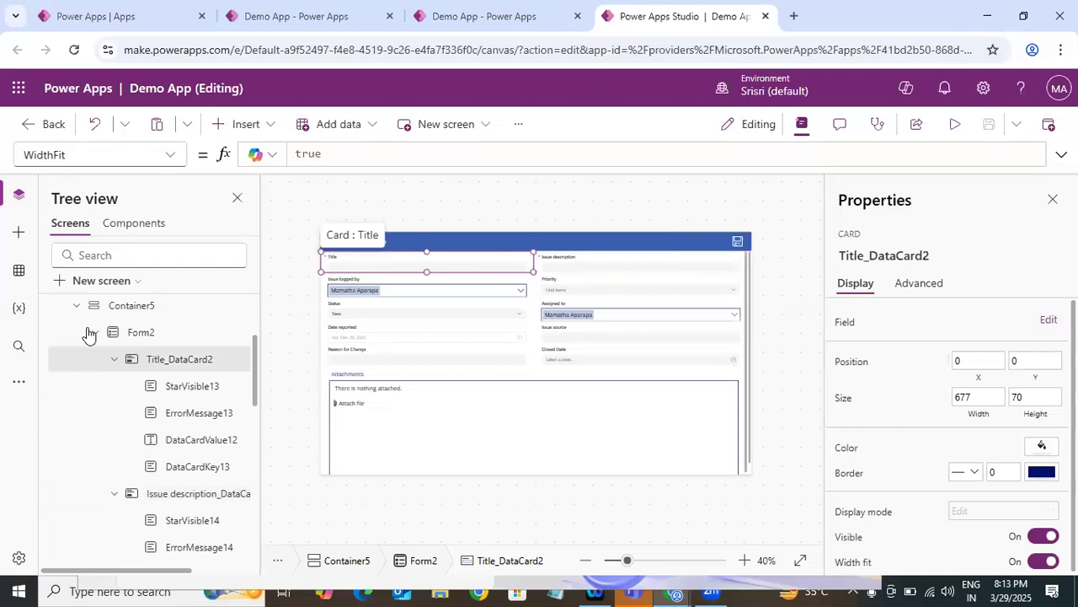
{"action": "left_click", "coordinate": [115, 361]}
{"action": "left_click", "coordinate": [114, 389]}
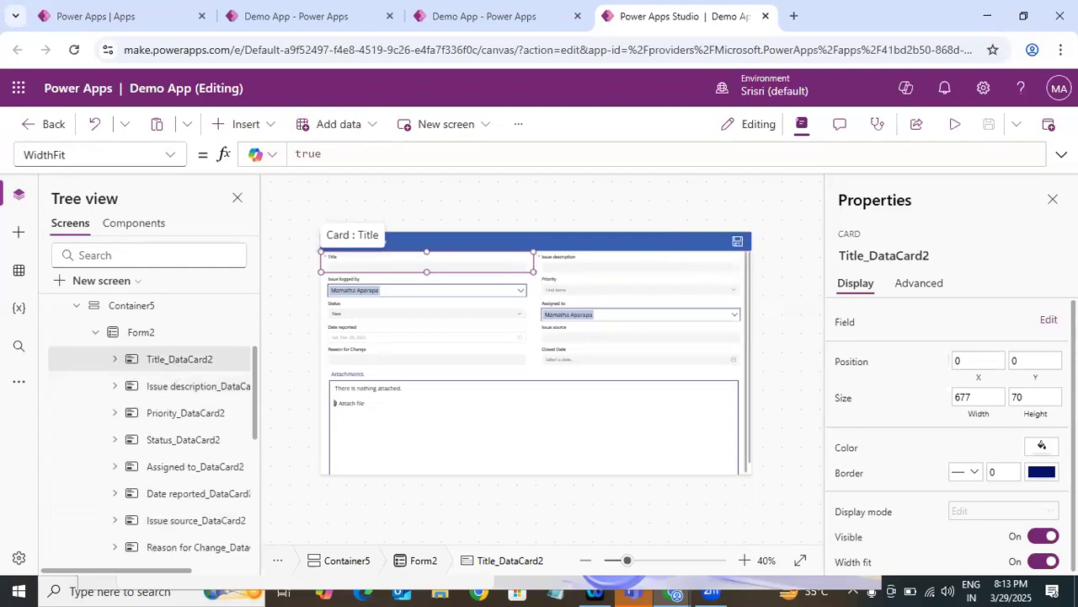
{"action": "left_click", "coordinate": [774, 207]}
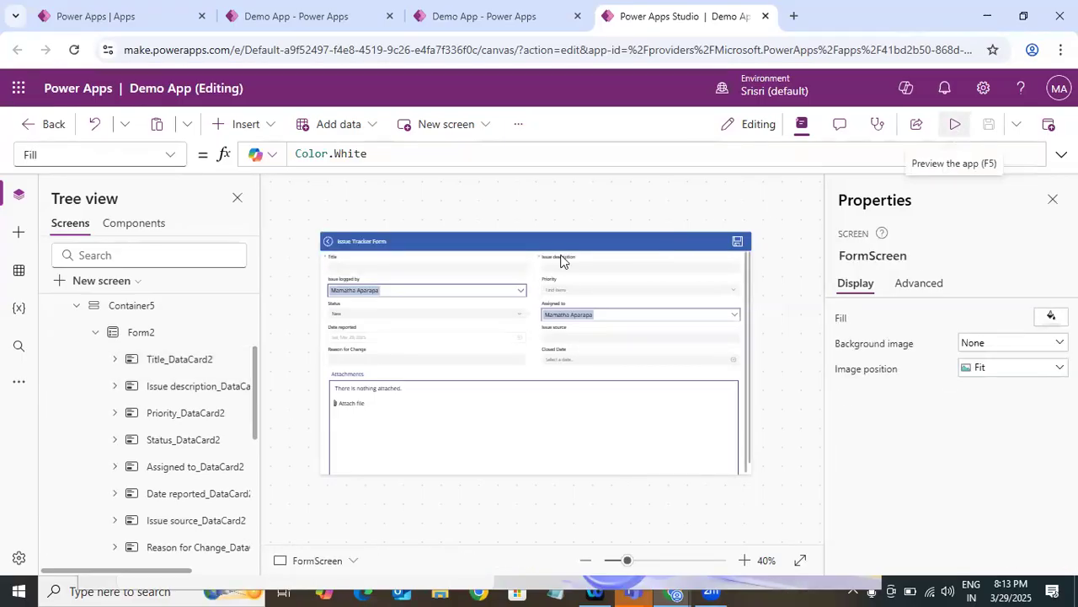
Compare the size properties of the Title, Issue description and Priority cards in Form2.
{"action": "left_click", "coordinate": [518, 272]}
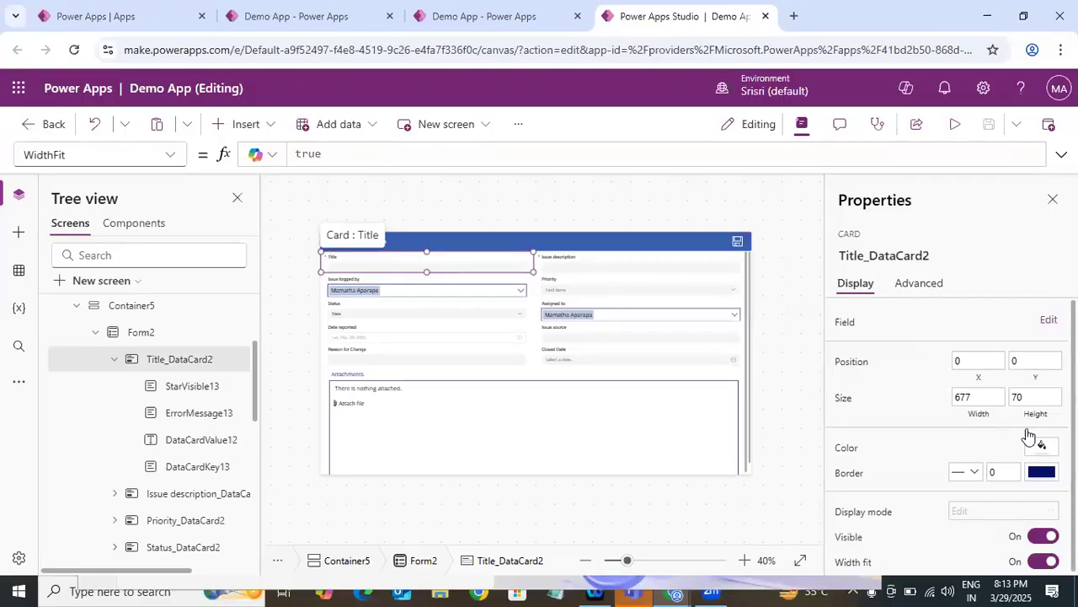
{"action": "left_click", "coordinate": [585, 272]}
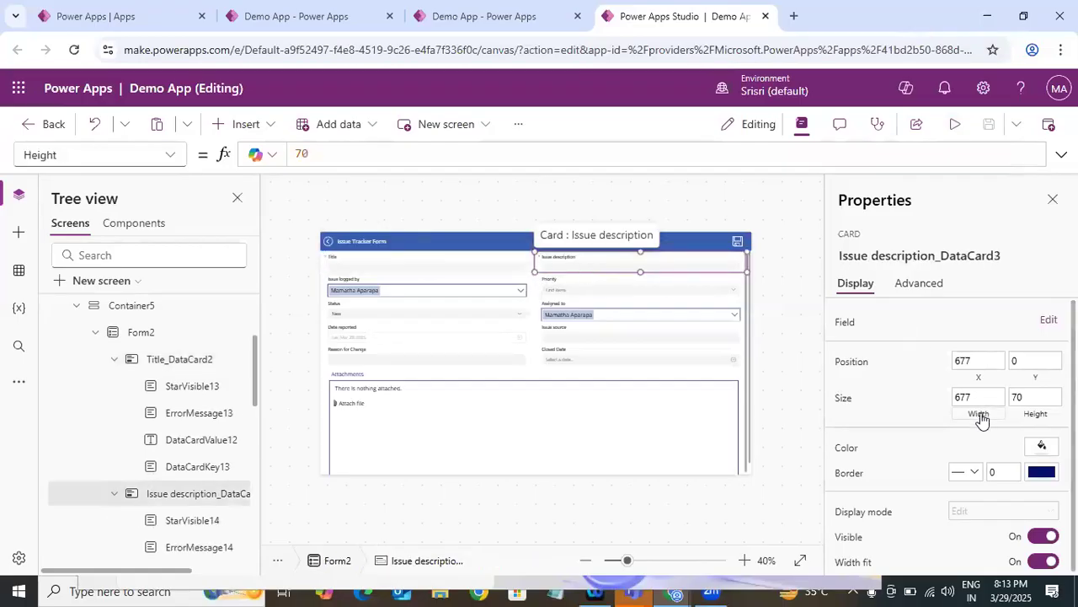
{"action": "left_click", "coordinate": [512, 268]}
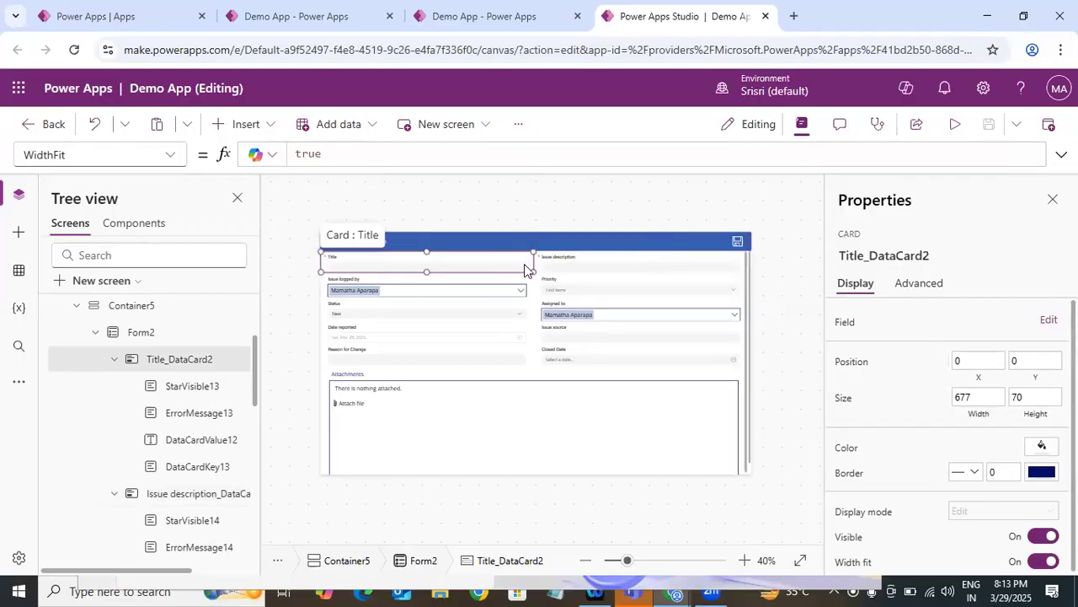
{"action": "left_click", "coordinate": [638, 276]}
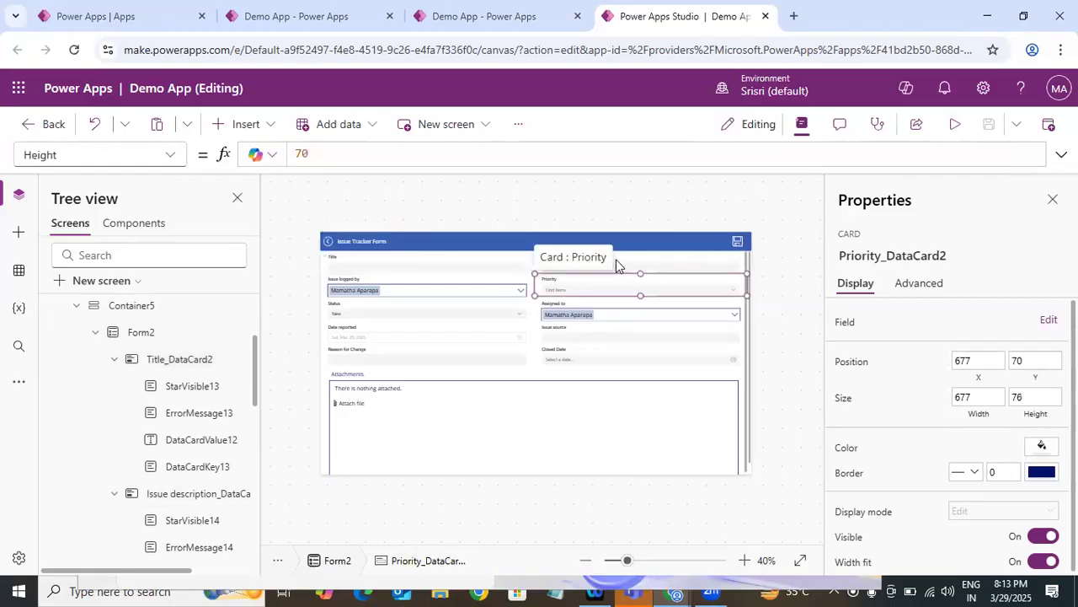
{"action": "left_click", "coordinate": [630, 253]}
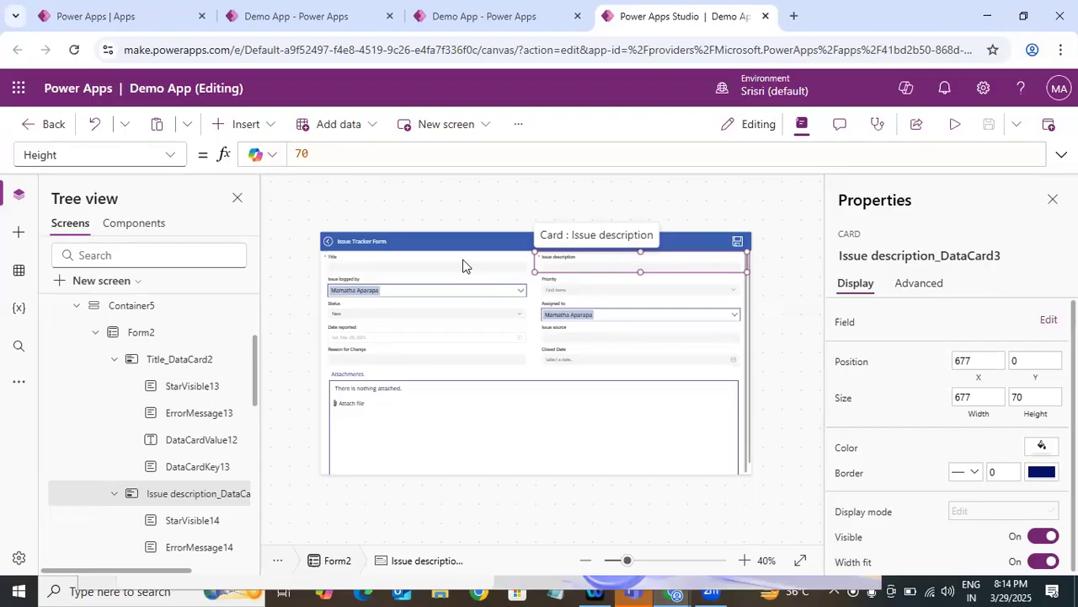
Select the Title and Issue description cards of Form2 together and set their Width formula to Parent.Width/2.
{"action": "left_click", "coordinate": [139, 360]}
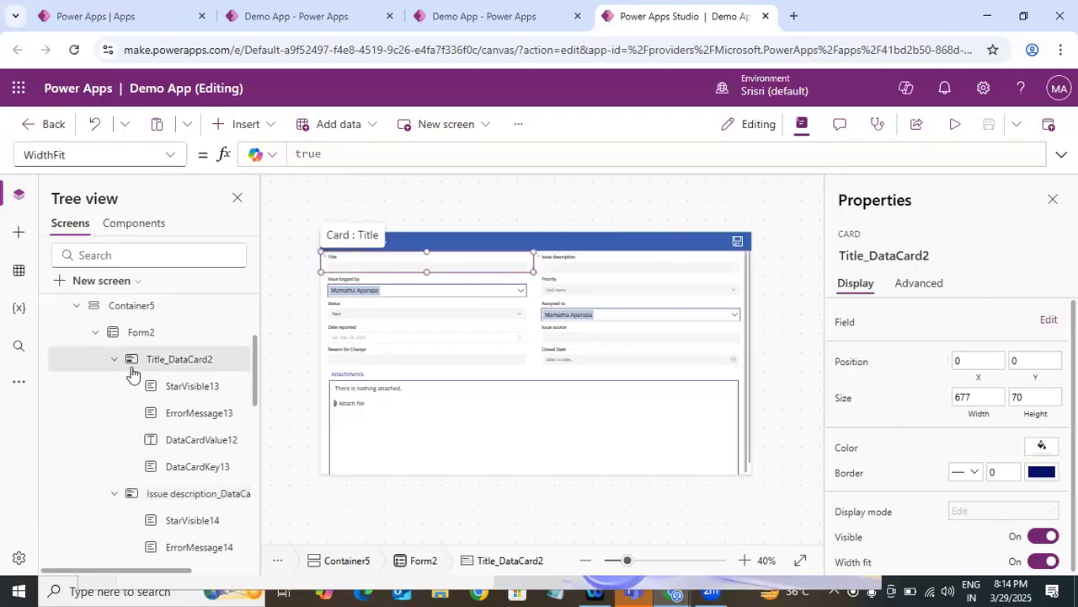
{"action": "left_click", "coordinate": [116, 358]}
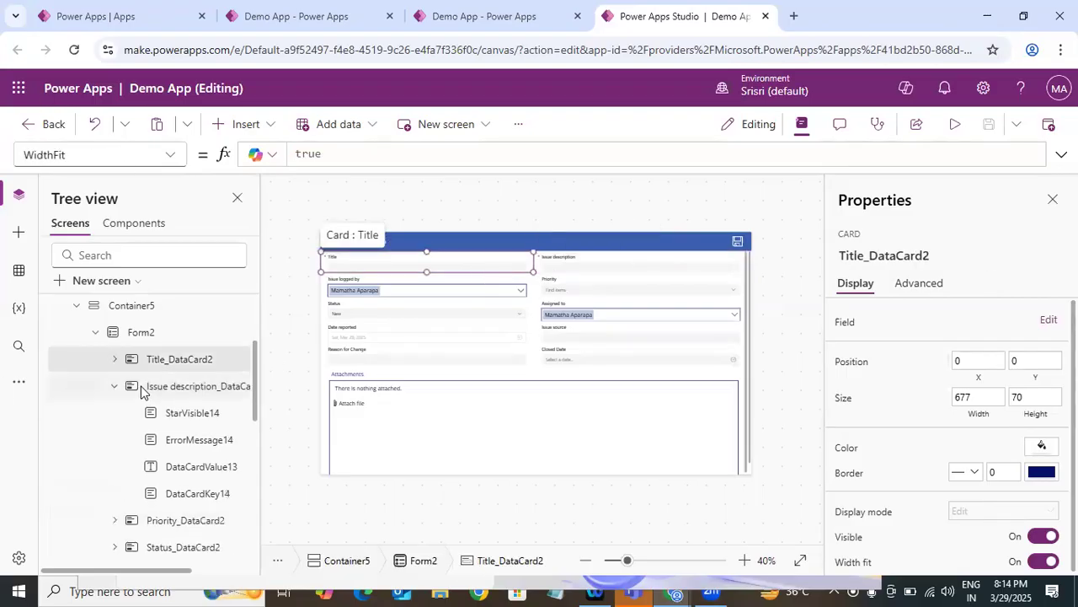
{"action": "left_click", "coordinate": [150, 389]}
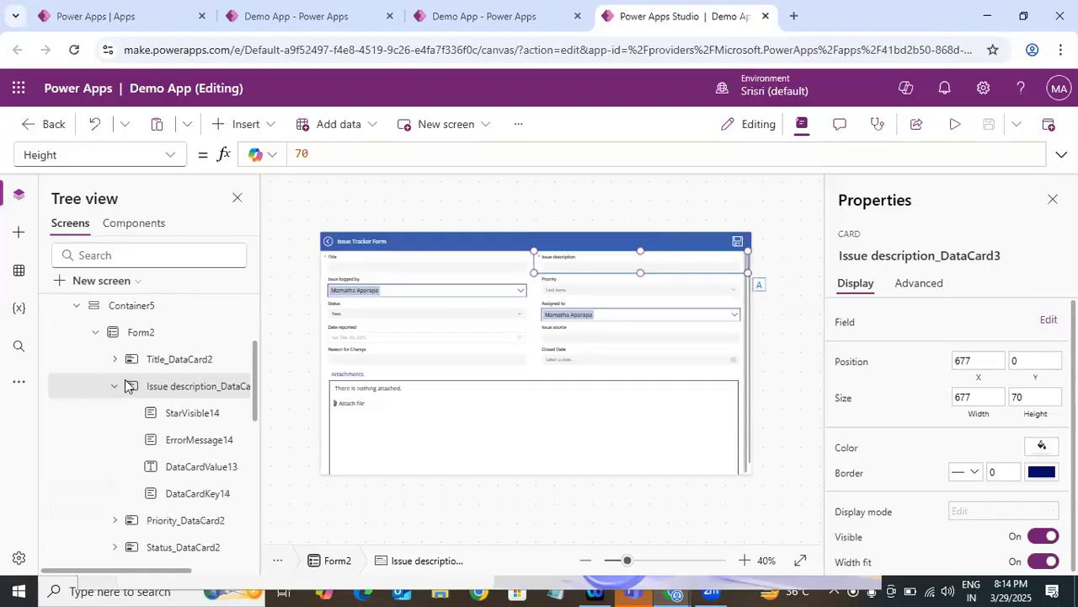
{"action": "left_click", "coordinate": [115, 386]}
{"action": "left_click", "coordinate": [162, 364], "text": "ctrl"}
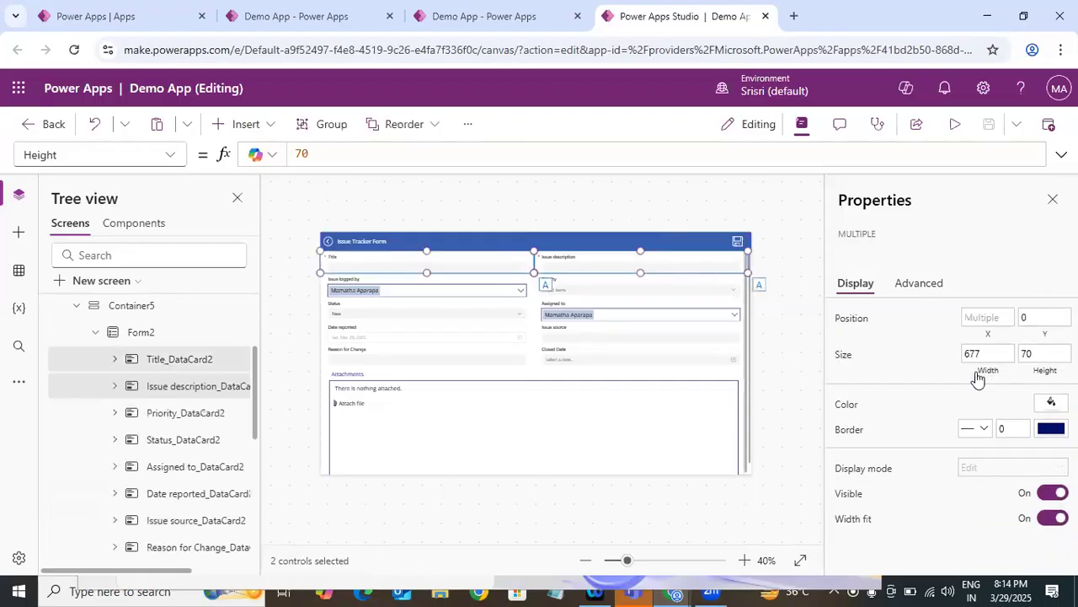
{"action": "left_click", "coordinate": [414, 156]}
{"action": "key", "text": "ctrl+a"}
{"action": "key", "text": "BackSpace"}
{"action": "type", "text": "Pare"}
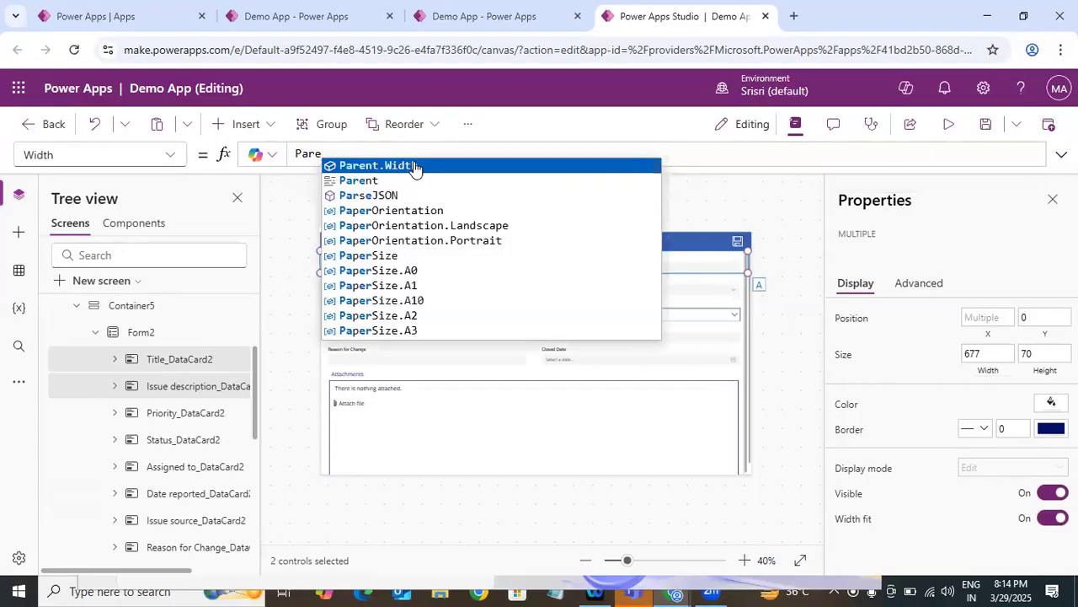
{"action": "type", "text": "nt.Width/2"}
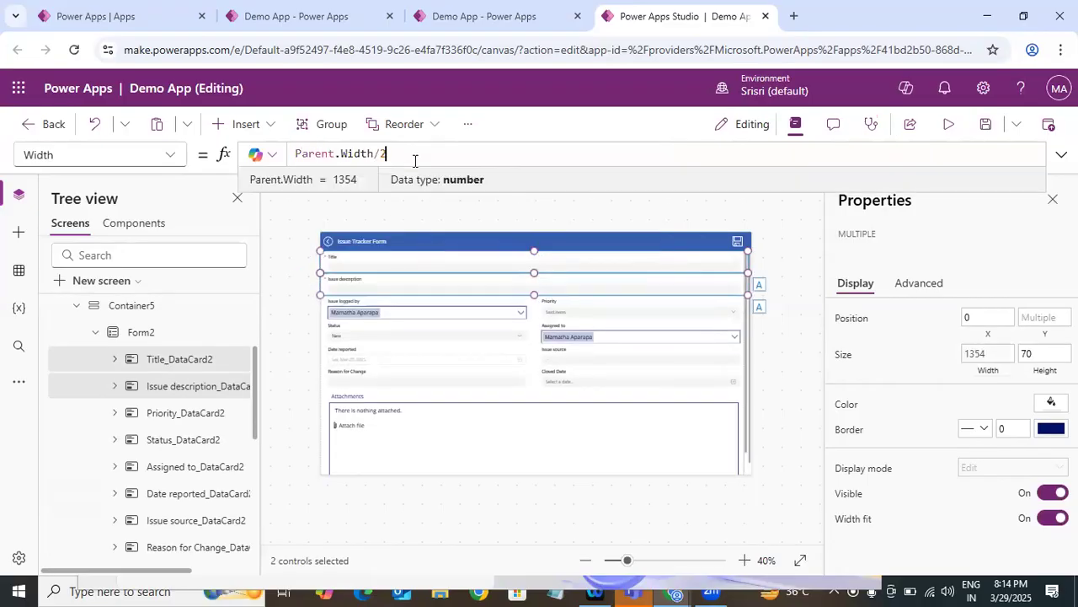
{"action": "left_click", "coordinate": [770, 250]}
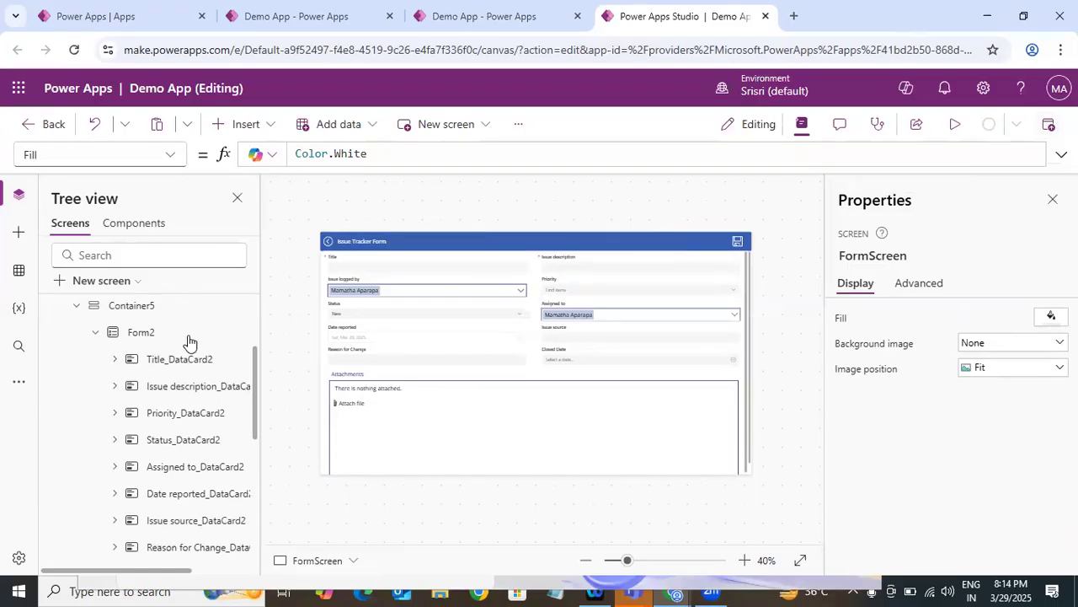
Check the Width formula on the Title card and on the Issue description card individually.
{"action": "left_click", "coordinate": [494, 269]}
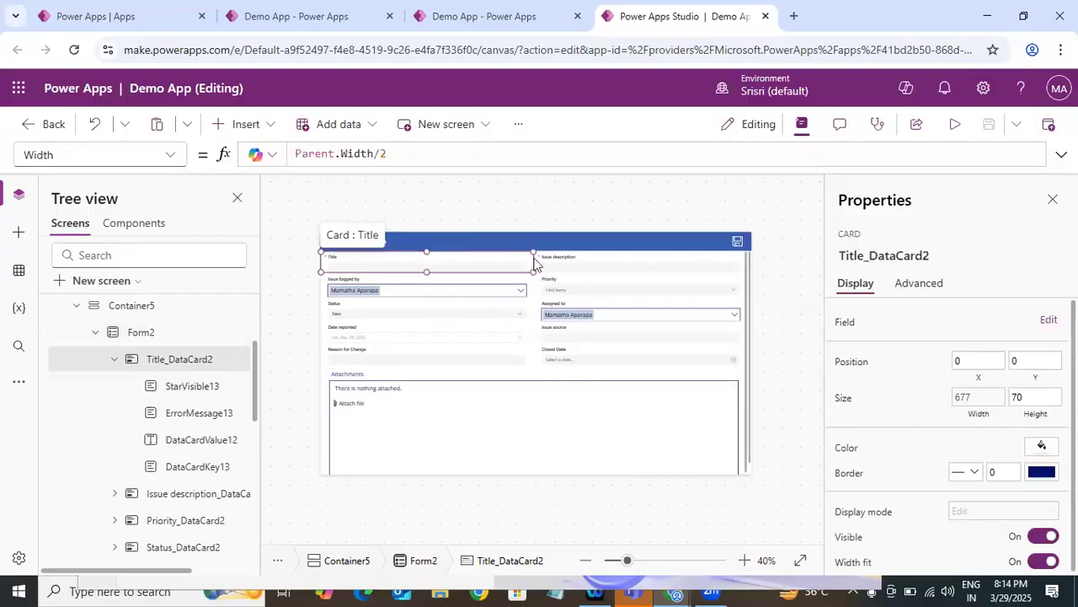
{"action": "left_click", "coordinate": [974, 400]}
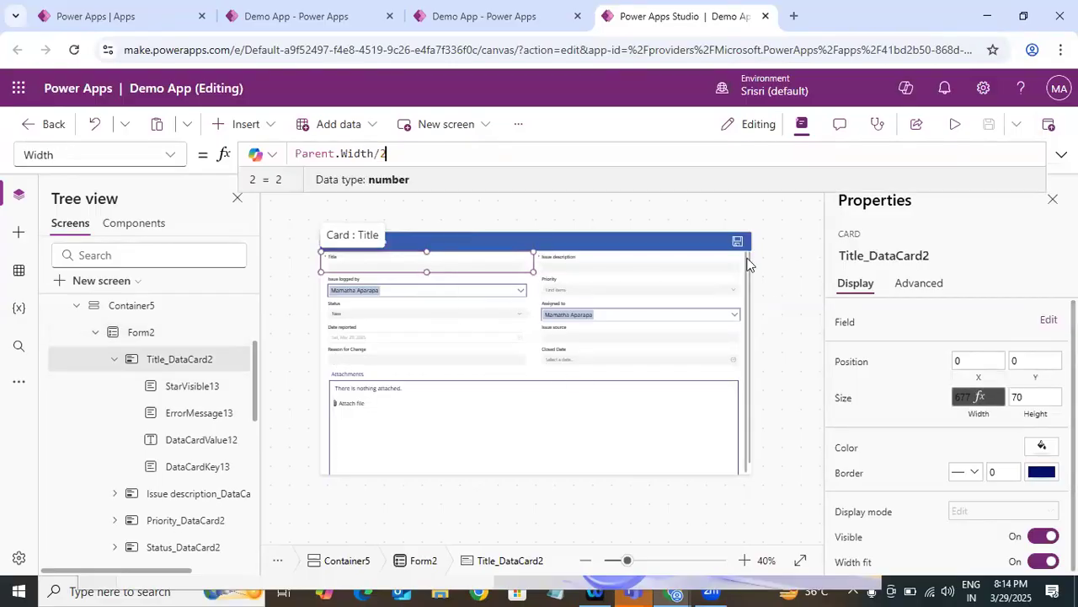
{"action": "left_click", "coordinate": [397, 154]}
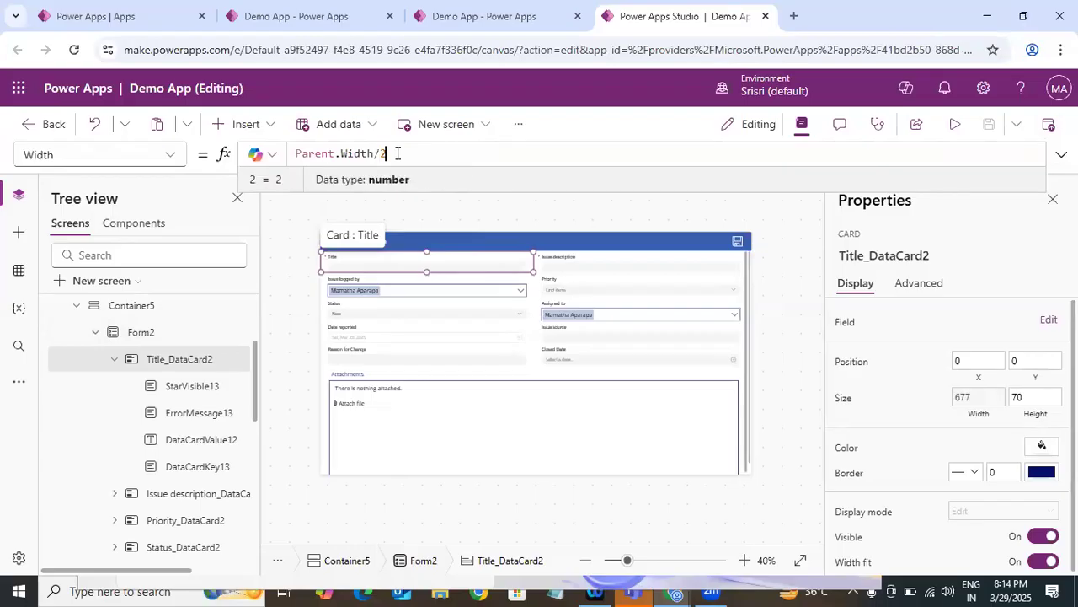
{"action": "left_click", "coordinate": [618, 265]}
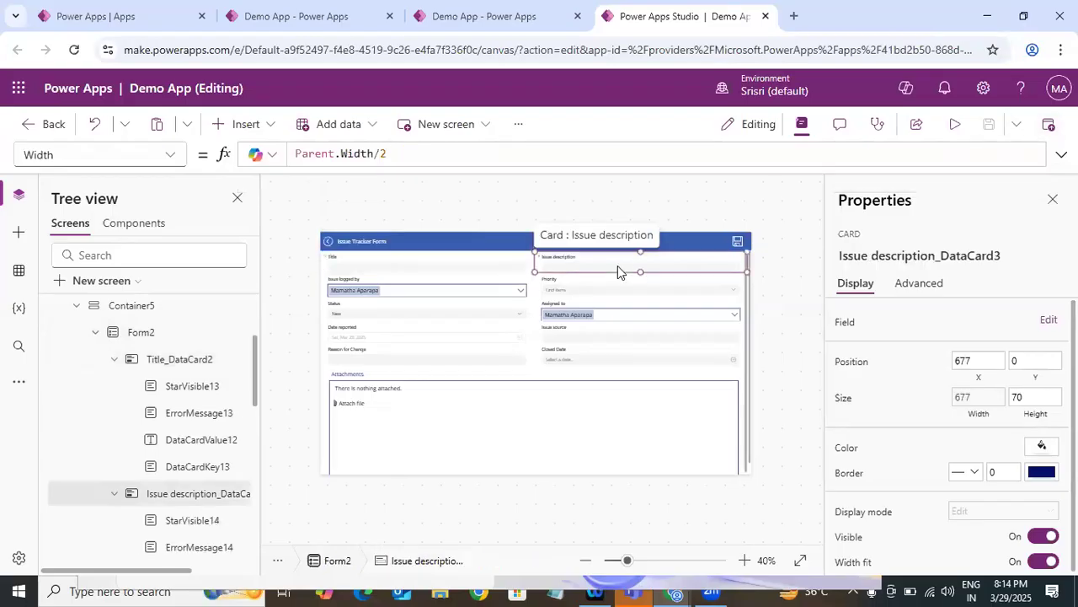
Publish the Demo App with the Parent.Width/2 card widths and reload the published app.
{"action": "left_click", "coordinate": [1048, 129]}
{"action": "left_click", "coordinate": [597, 493]}
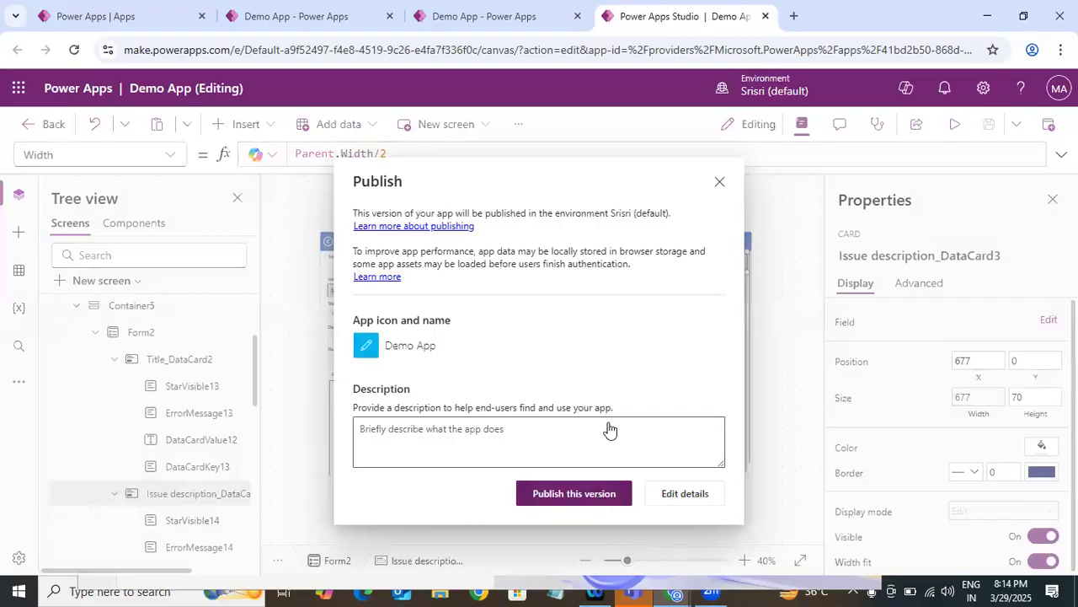
{"action": "left_click", "coordinate": [471, 6]}
{"action": "key", "text": "F5"}
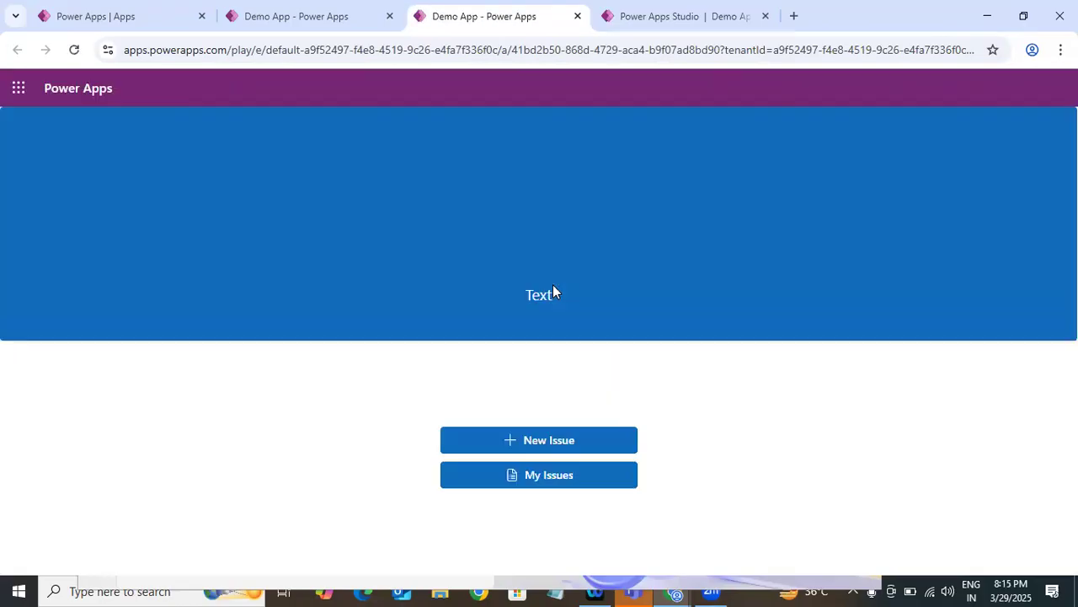
Reload the published Demo App to load its latest version and open the New Issue form.
{"action": "key", "text": "ctrl+k"}
{"action": "key", "text": "F5"}
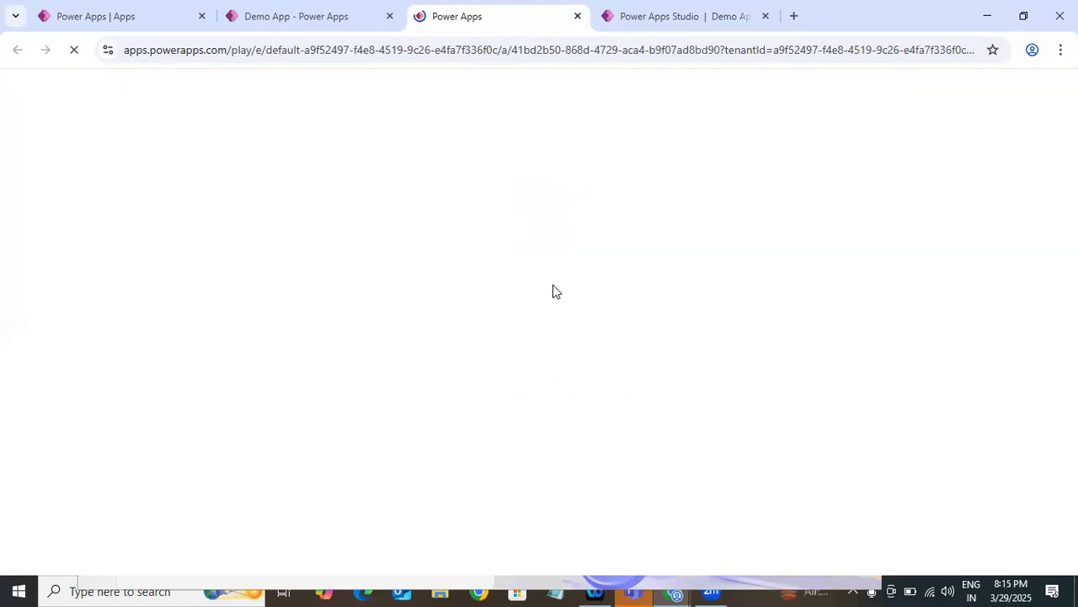
{"action": "key", "text": "F5"}
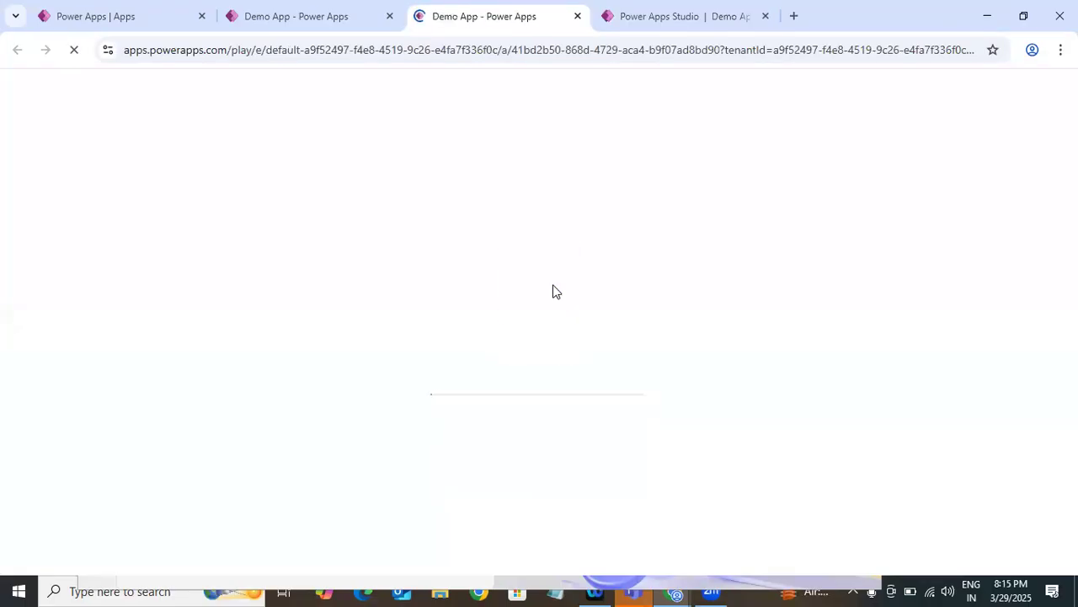
{"action": "key", "text": "F5"}
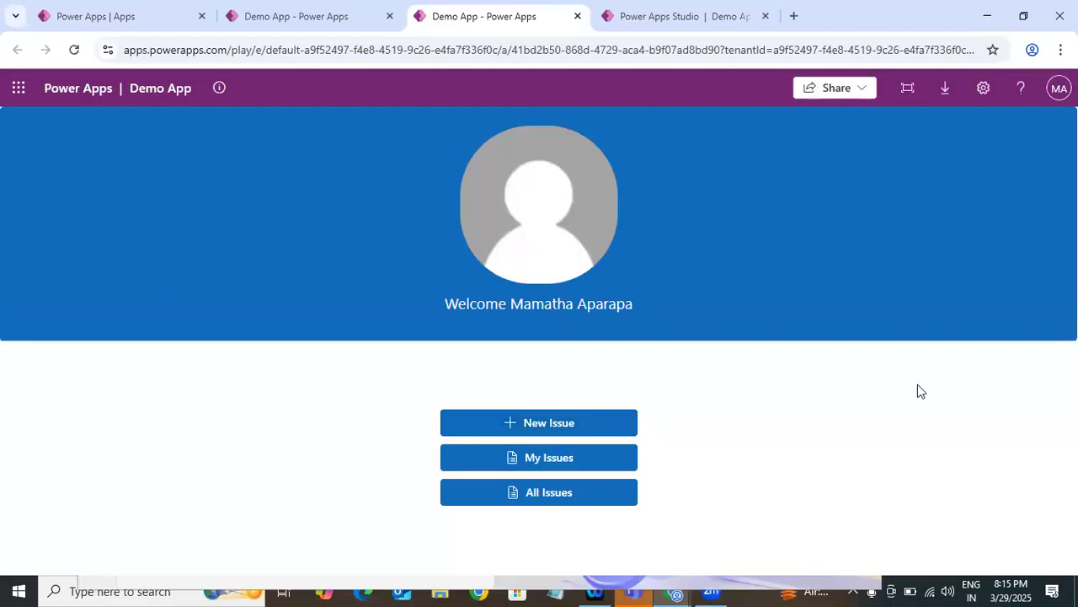
{"action": "left_click", "coordinate": [597, 423]}
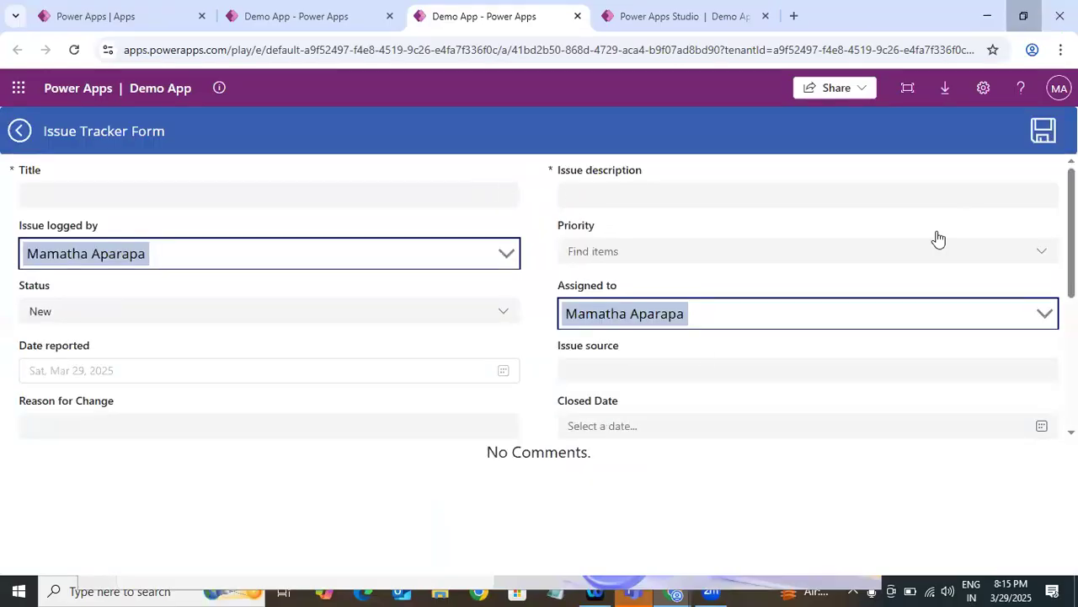
Check the published form's card layout in a narrow window, restore full size and briefly compare it with the form in Power Apps Studio.
{"action": "key", "text": "super+Right"}
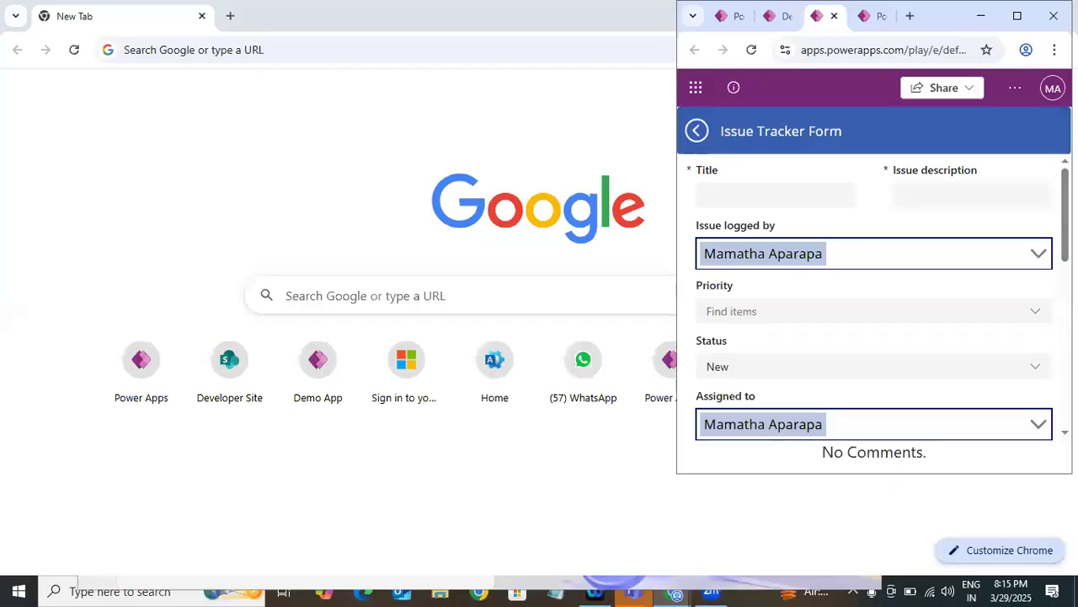
{"action": "scroll", "coordinate": [874, 297], "scroll_direction": "down", "scroll_amount": 2}
{"action": "scroll", "coordinate": [874, 298], "scroll_direction": "up", "scroll_amount": 2}
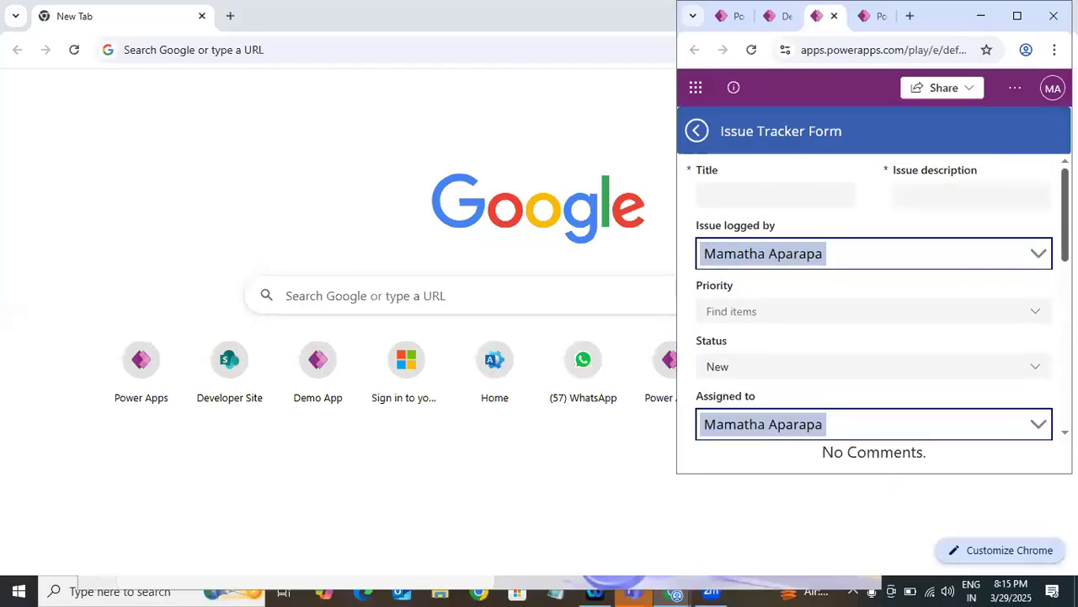
{"action": "left_click", "coordinate": [1017, 16]}
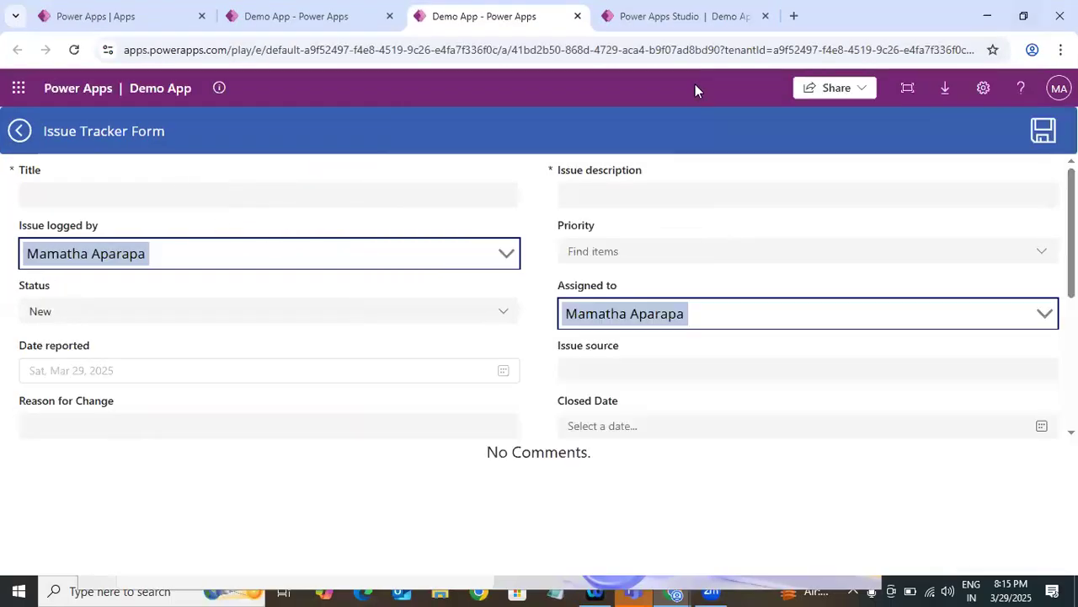
{"action": "left_click", "coordinate": [664, 16]}
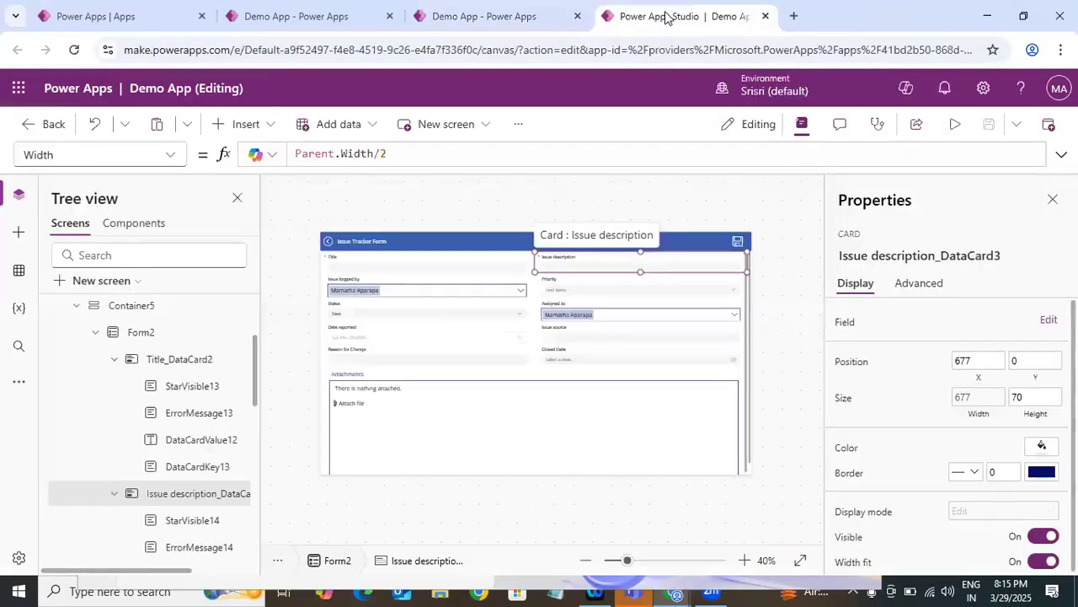
{"action": "left_click", "coordinate": [508, 27]}
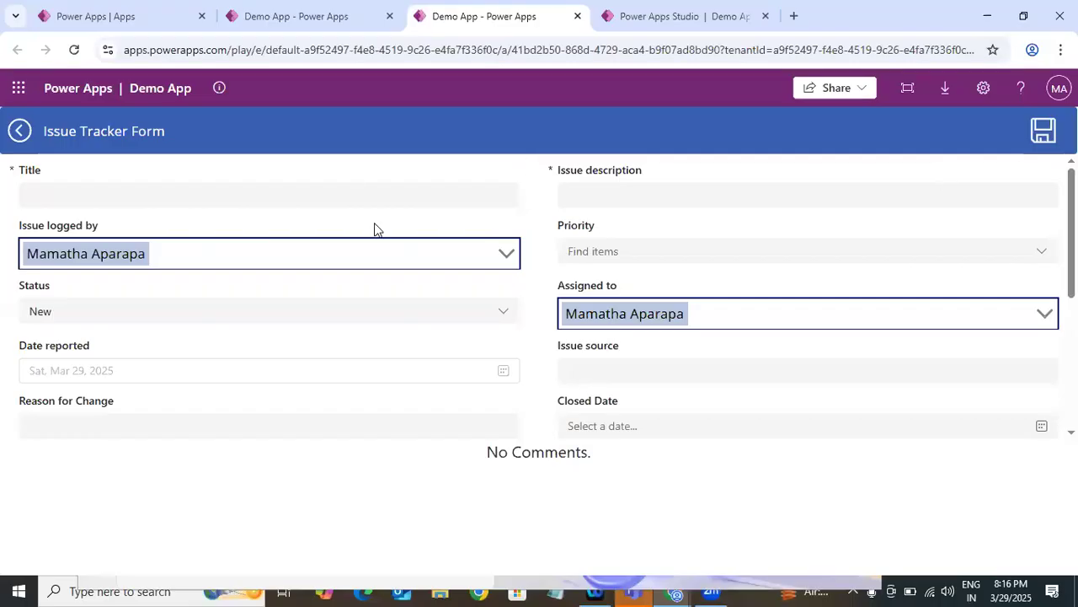
Resize the published app's window wider and narrower to test how the form's cards reflow, ending at full size.
{"action": "left_click", "coordinate": [1025, 17]}
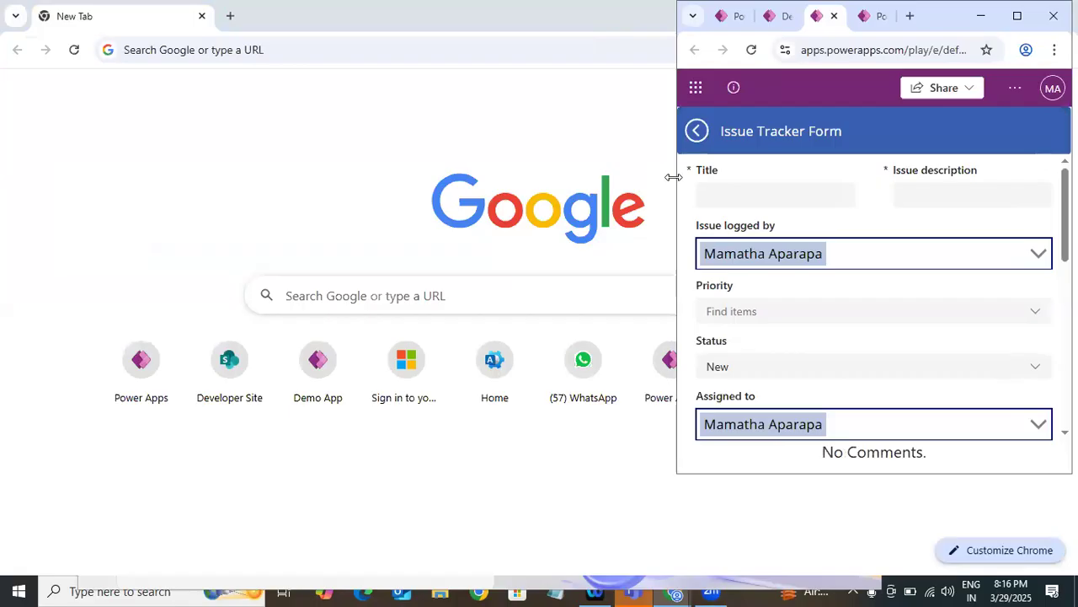
{"action": "left_click_drag", "start_coordinate": [673, 177], "coordinate": [410, 177]}
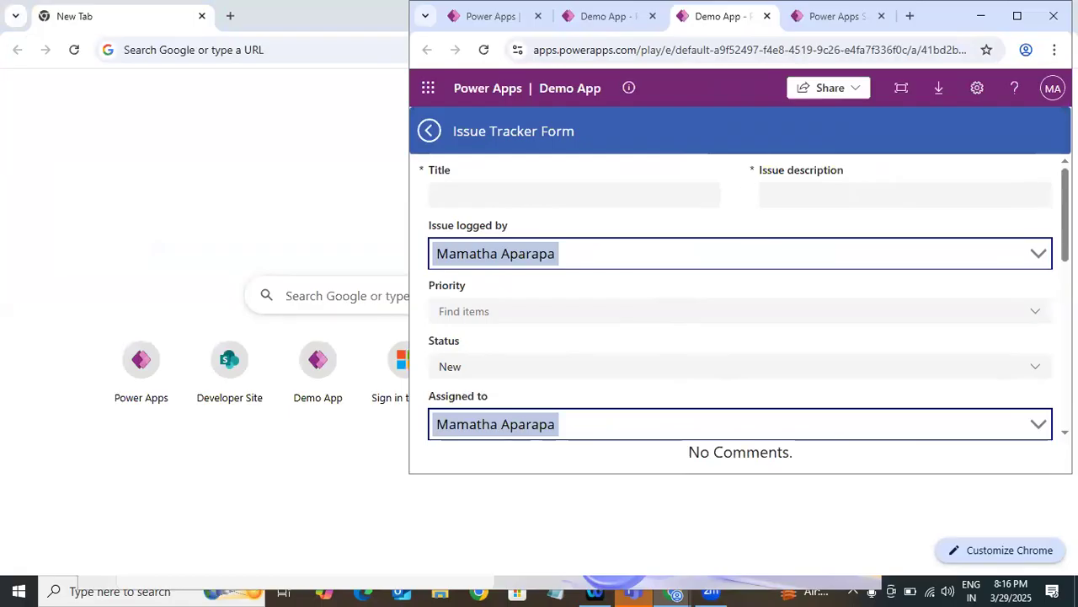
{"action": "left_click_drag", "start_coordinate": [1073, 210], "coordinate": [802, 210]}
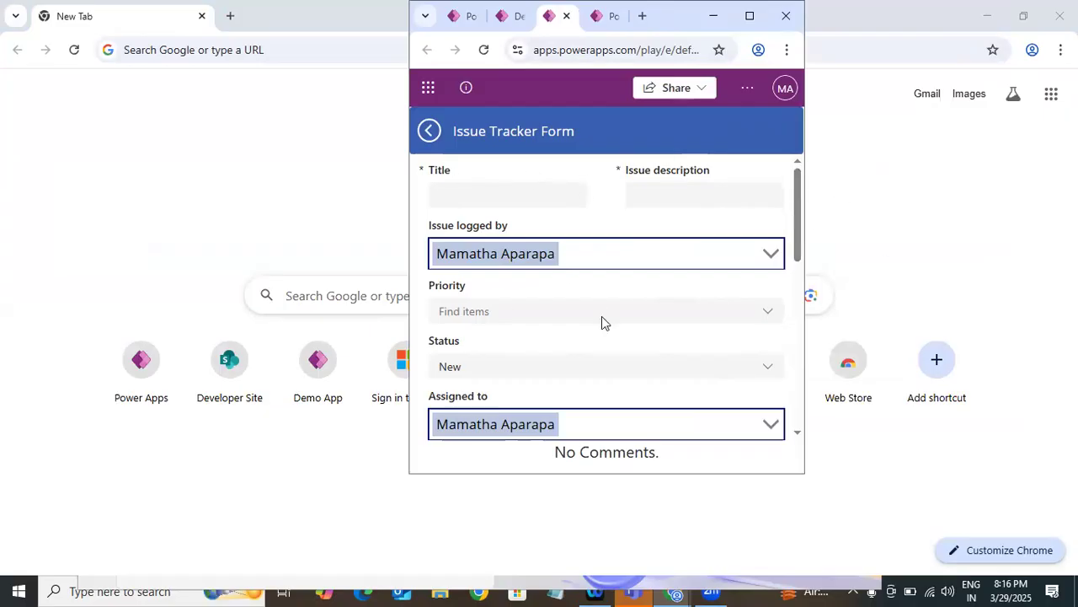
{"action": "left_click", "coordinate": [750, 16]}
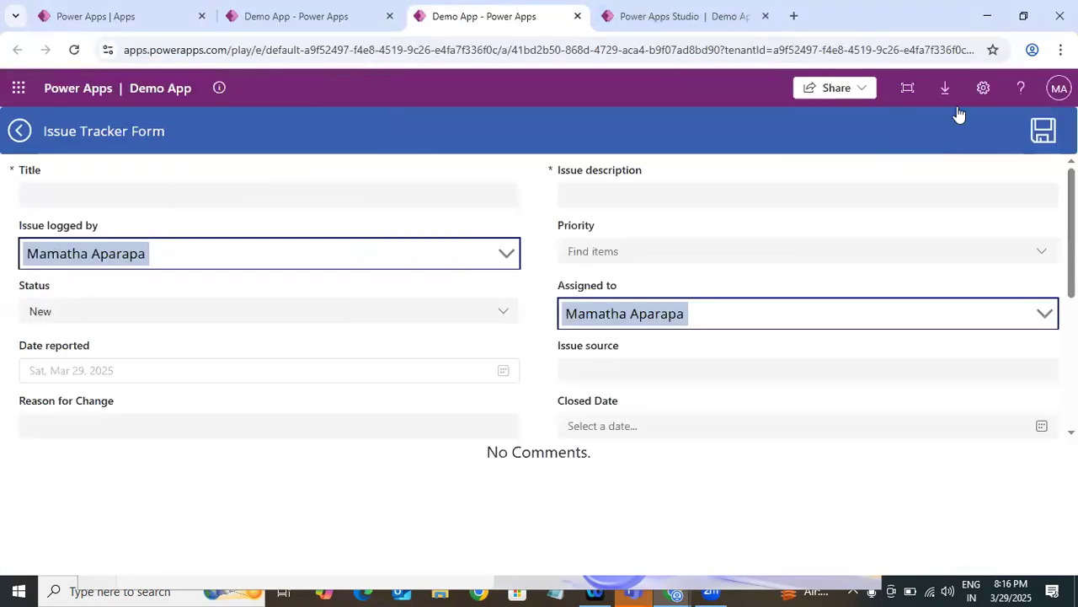
Switch to Power Apps Studio and review the Width formulas of the Title and Issue description cards.
{"action": "left_click", "coordinate": [712, 18]}
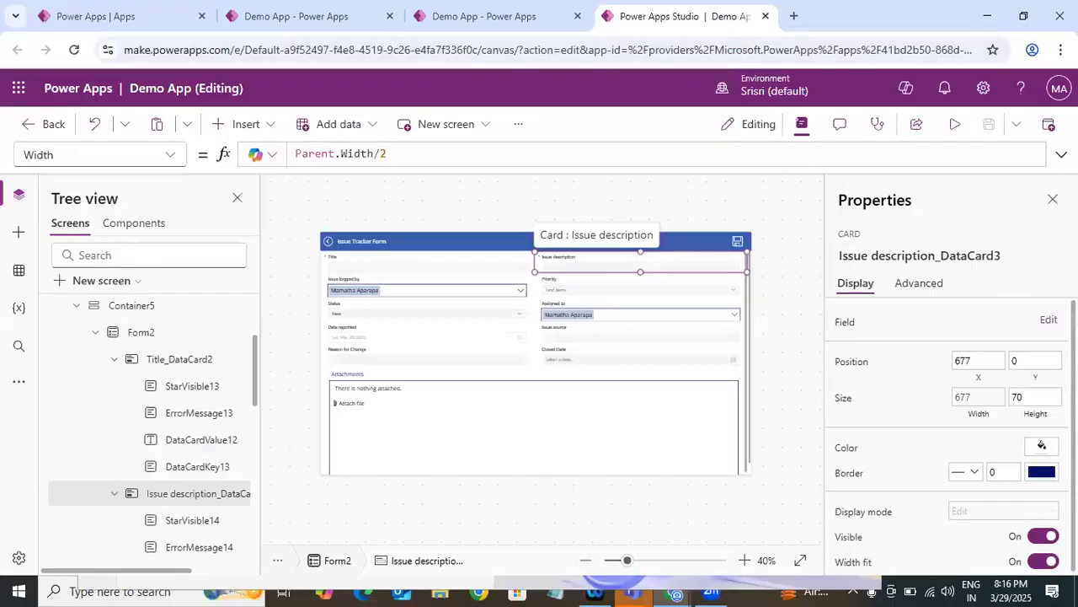
{"action": "left_click", "coordinate": [770, 200]}
{"action": "left_click", "coordinate": [402, 274]}
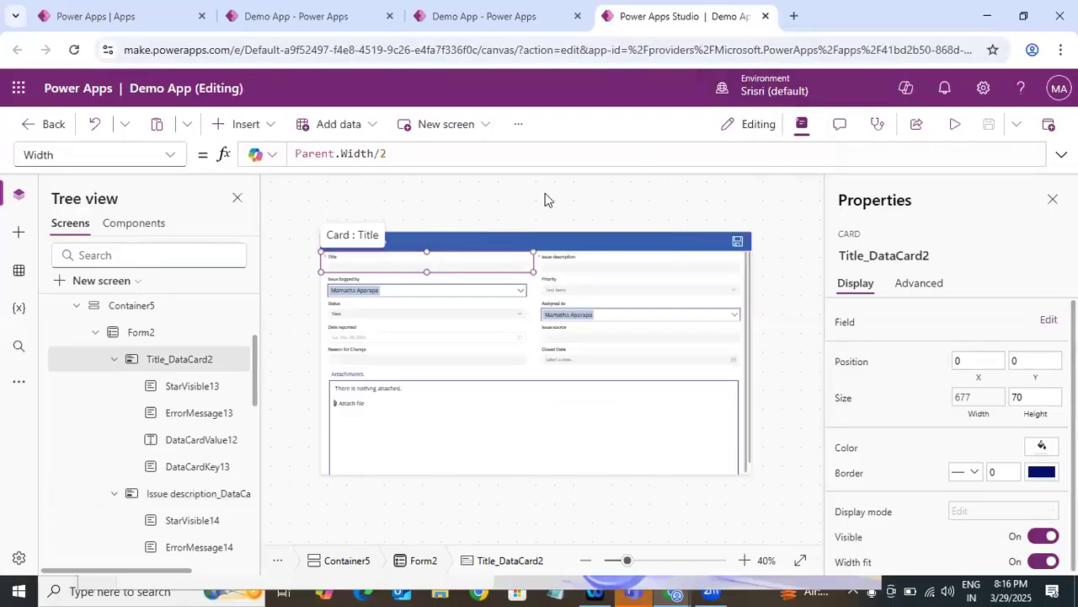
{"action": "left_click", "coordinate": [622, 269]}
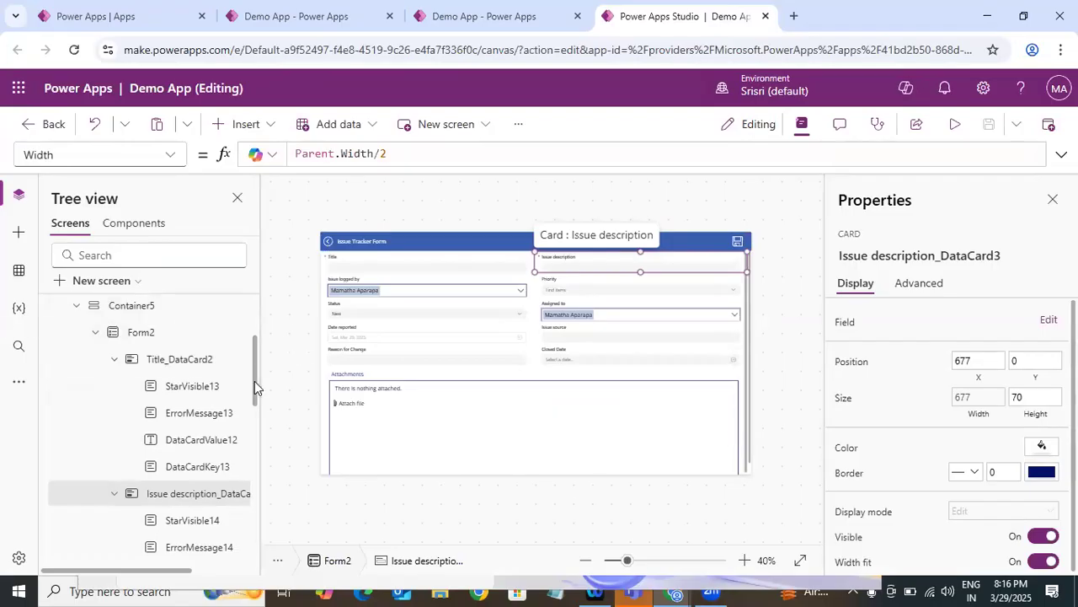
Display the SizeBreakpoints formula of the App object.
{"action": "left_click_drag", "start_coordinate": [254, 381], "coordinate": [251, 291]}
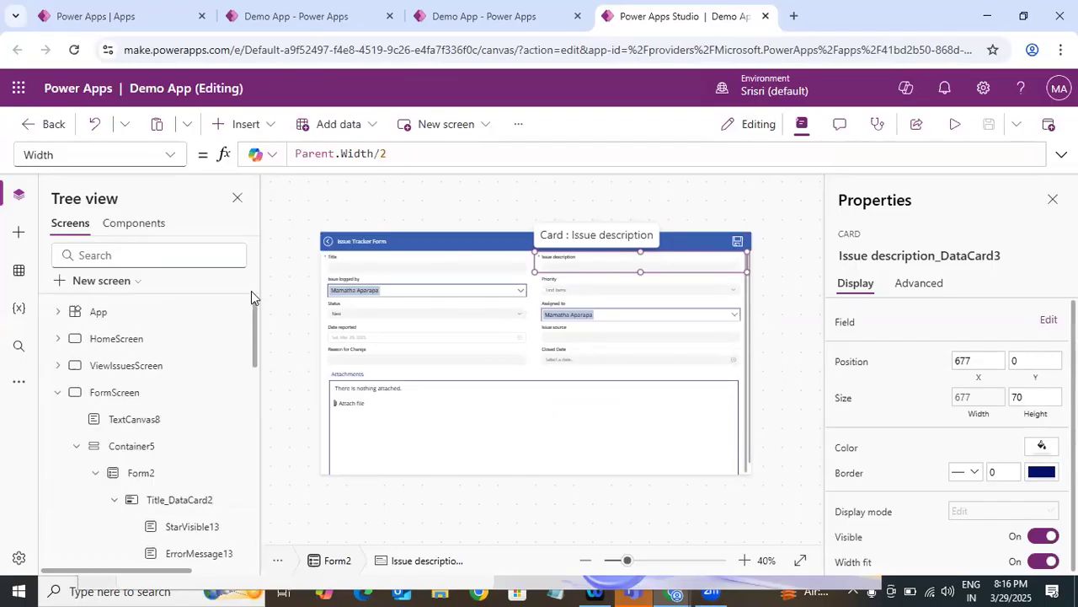
{"action": "left_click", "coordinate": [117, 314]}
{"action": "left_click", "coordinate": [171, 155]}
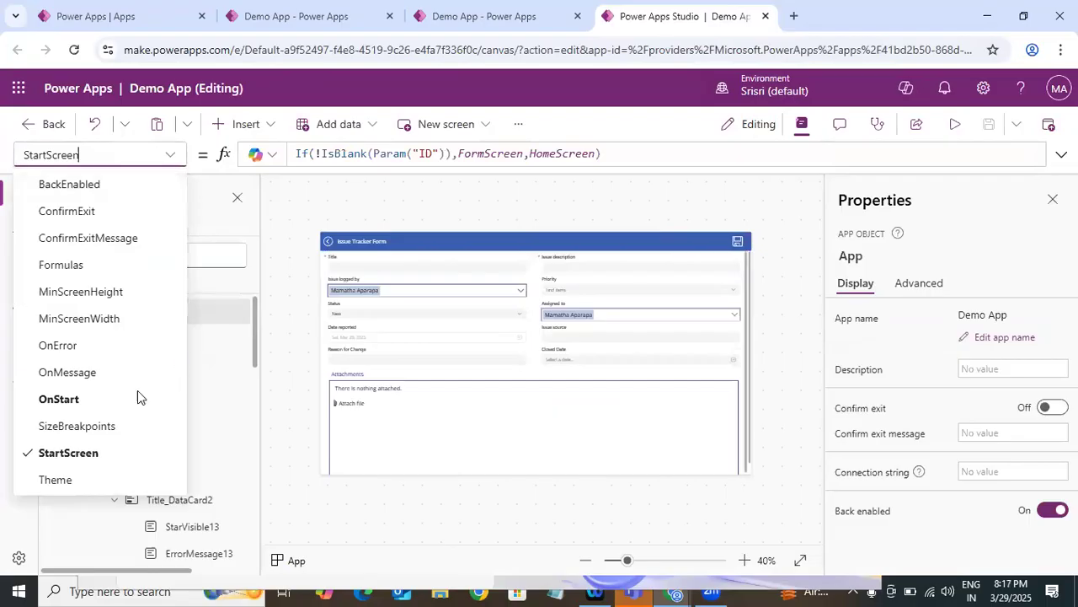
{"action": "left_click", "coordinate": [77, 426]}
{"action": "left_click", "coordinate": [316, 153]}
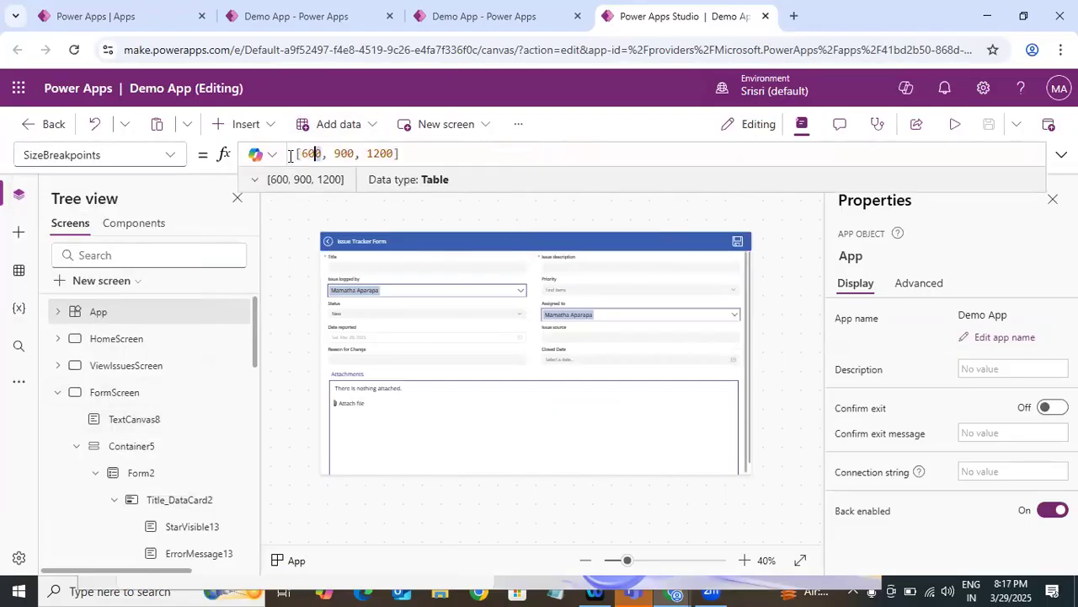
Examine each breakpoint value in the App object's SizeBreakpoints formula.
{"action": "double_click", "coordinate": [311, 154]}
{"action": "double_click", "coordinate": [345, 153]}
{"action": "left_click_drag", "start_coordinate": [367, 153], "coordinate": [392, 153]}
{"action": "left_click", "coordinate": [369, 153]}
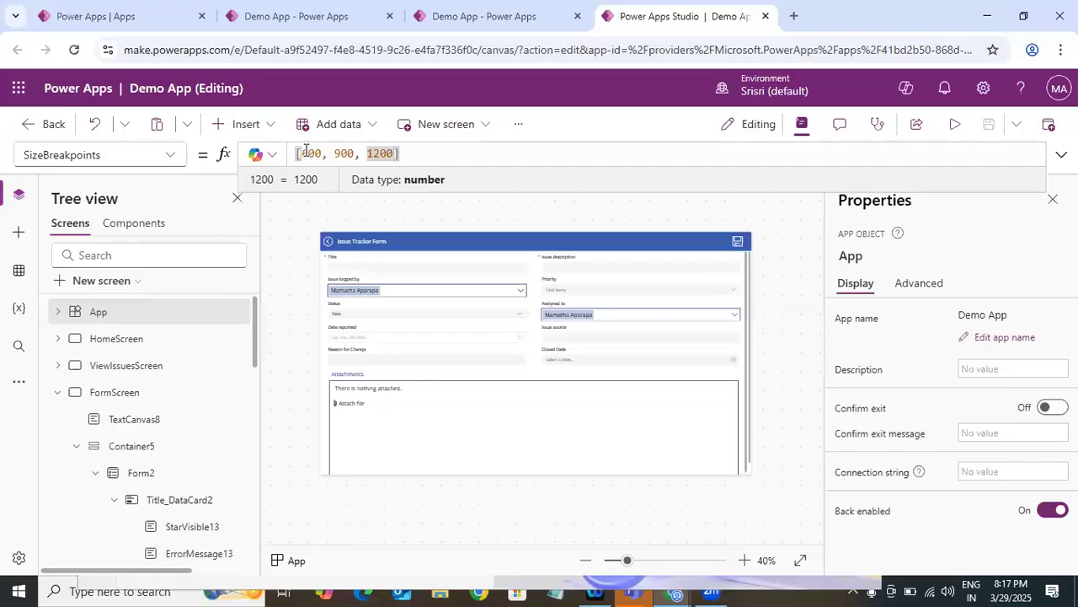
{"action": "left_click", "coordinate": [394, 153]}
{"action": "left_click_drag", "start_coordinate": [395, 153], "coordinate": [293, 154]}
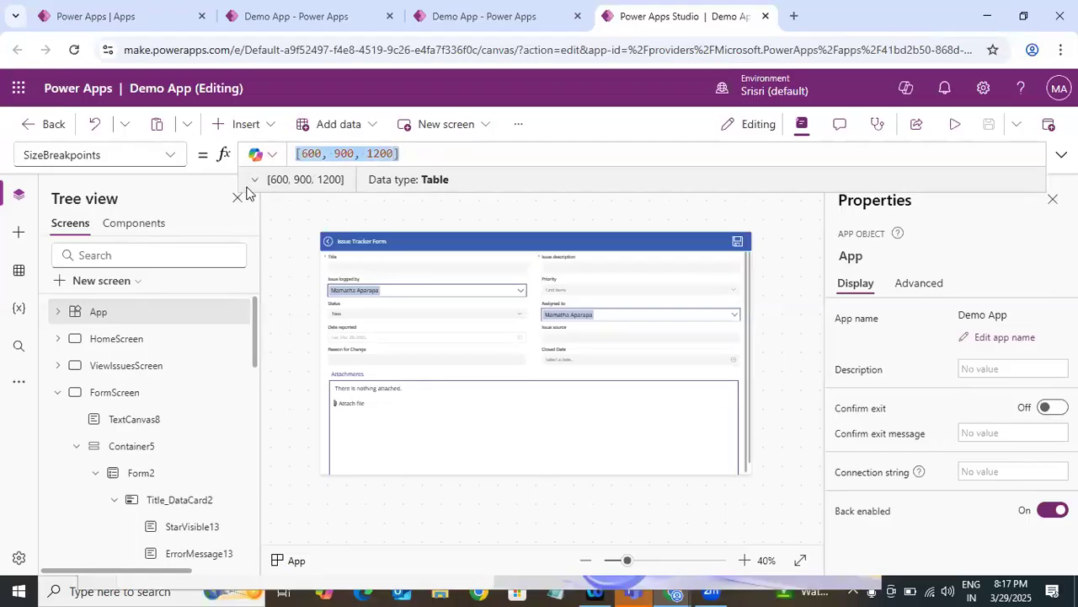
{"action": "left_click", "coordinate": [306, 152]}
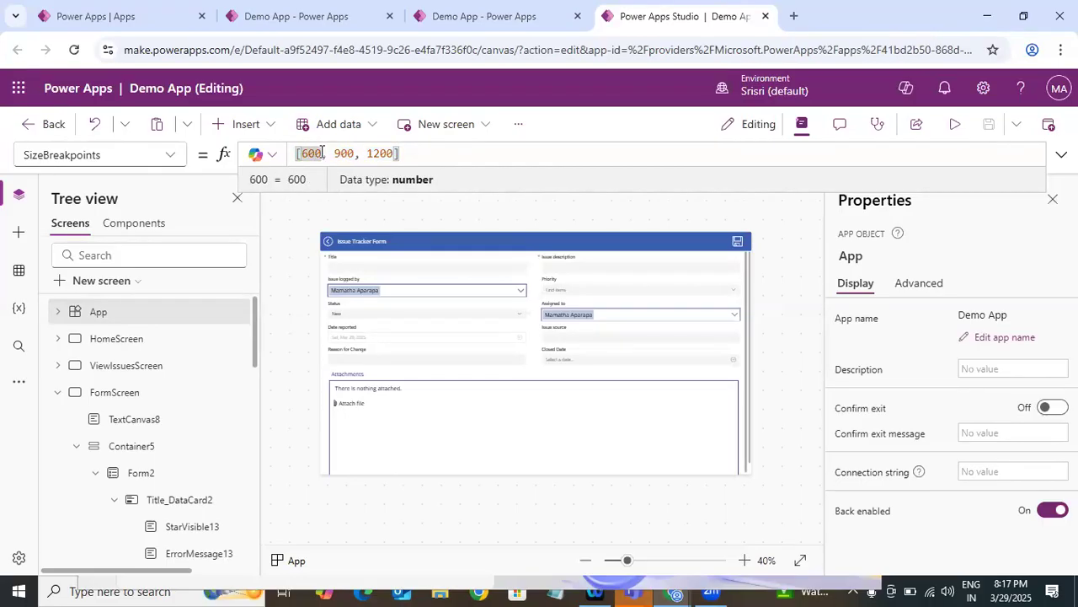
{"action": "left_click", "coordinate": [335, 153]}
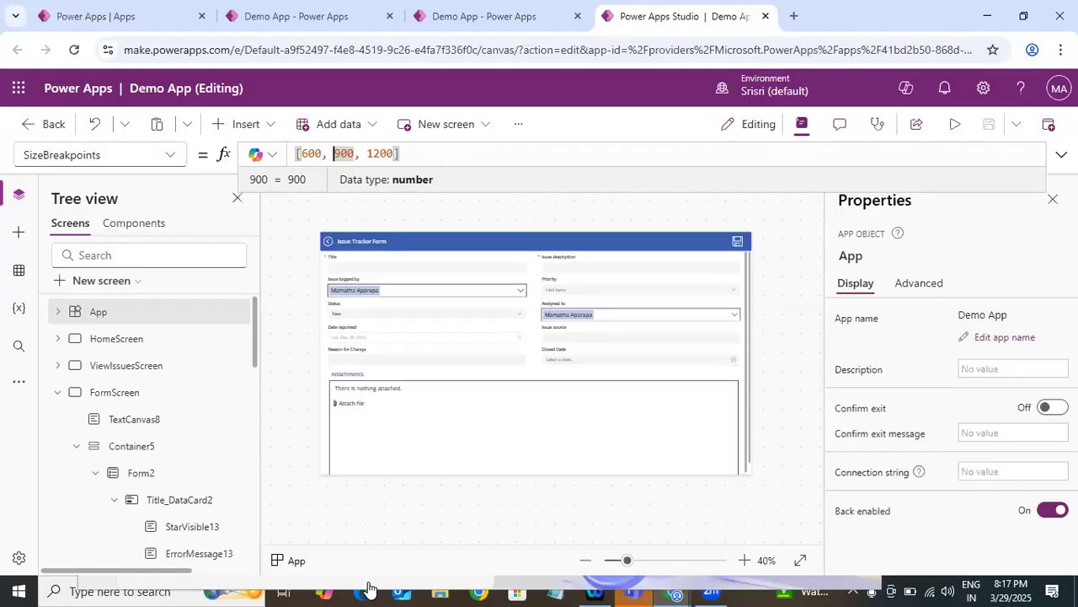
Switch to a blank Notepad document and list the width ranges 0-600 and 601-900 on separate lines.
{"action": "left_click", "coordinate": [553, 590]}
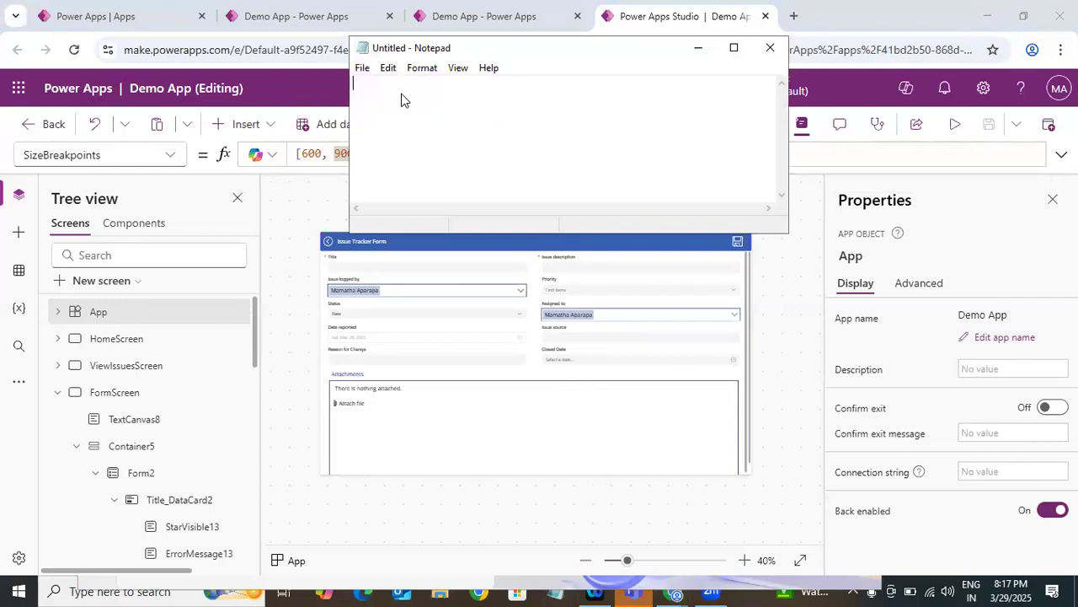
{"action": "type", "text": "-"}
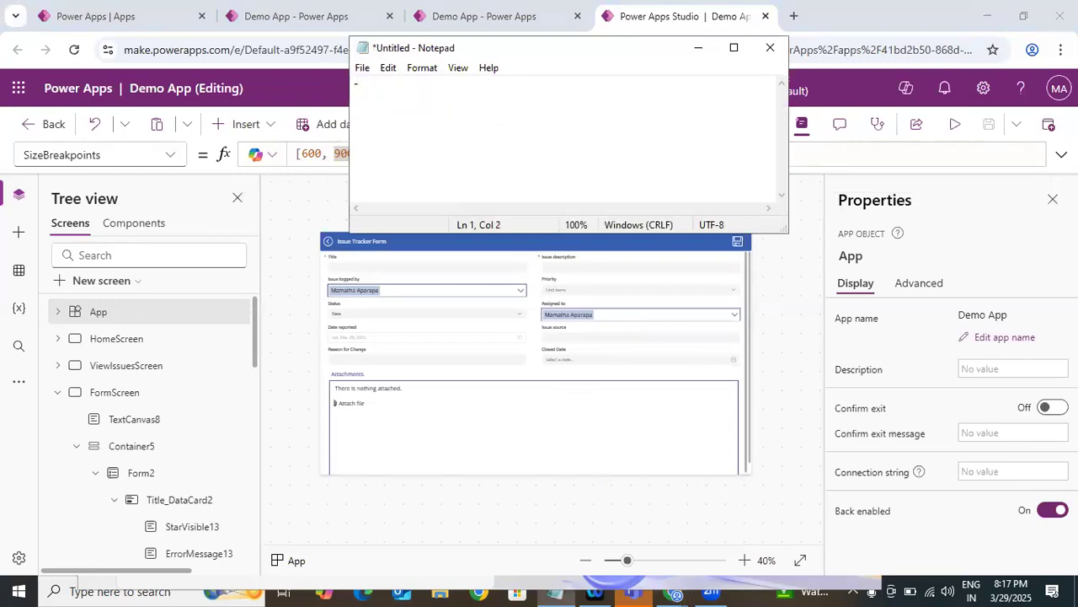
{"action": "key", "text": "ctrl+z"}
{"action": "type", "text": "0-"}
{"action": "type", "text": "600 "}
{"action": "type", "text": "6"}
{"action": "type", "text": "01"}
{"action": "type", "text": "-"}
{"action": "type", "text": "900"}
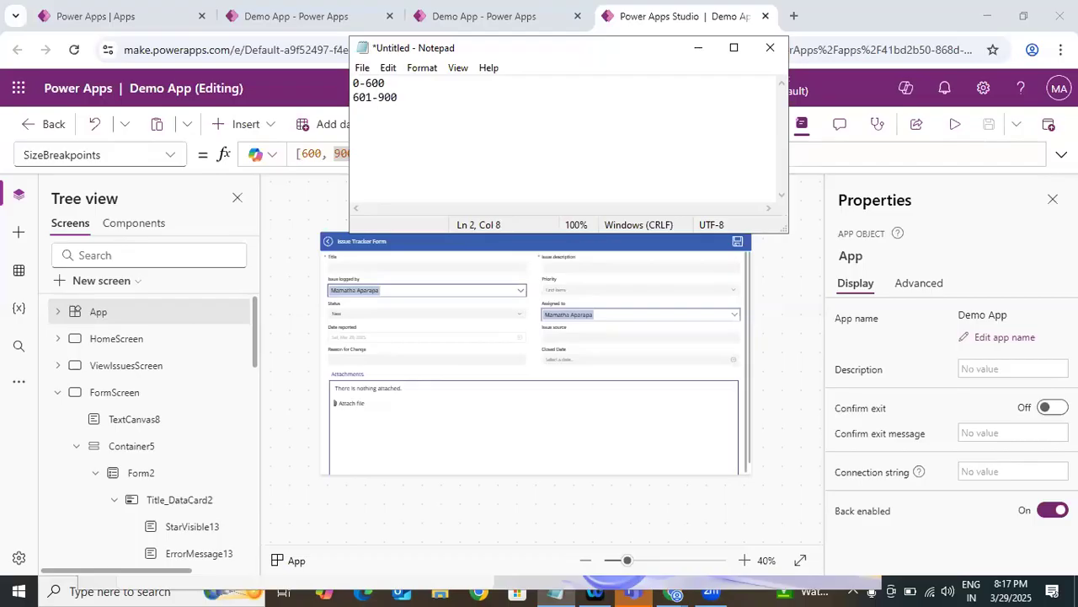
Add the width ranges 901-1200 and 1200+ on two further lines of the note and review the list.
{"action": "key", "text": "Return"}
{"action": "type", "text": "901-1200"}
{"action": "key", "text": "Return"}
{"action": "type", "text": "1201"}
{"action": "key", "text": "BackSpace"}
{"action": "type", "text": "1"}
{"action": "key", "text": "BackSpace"}
{"action": "type", "text": "0+"}
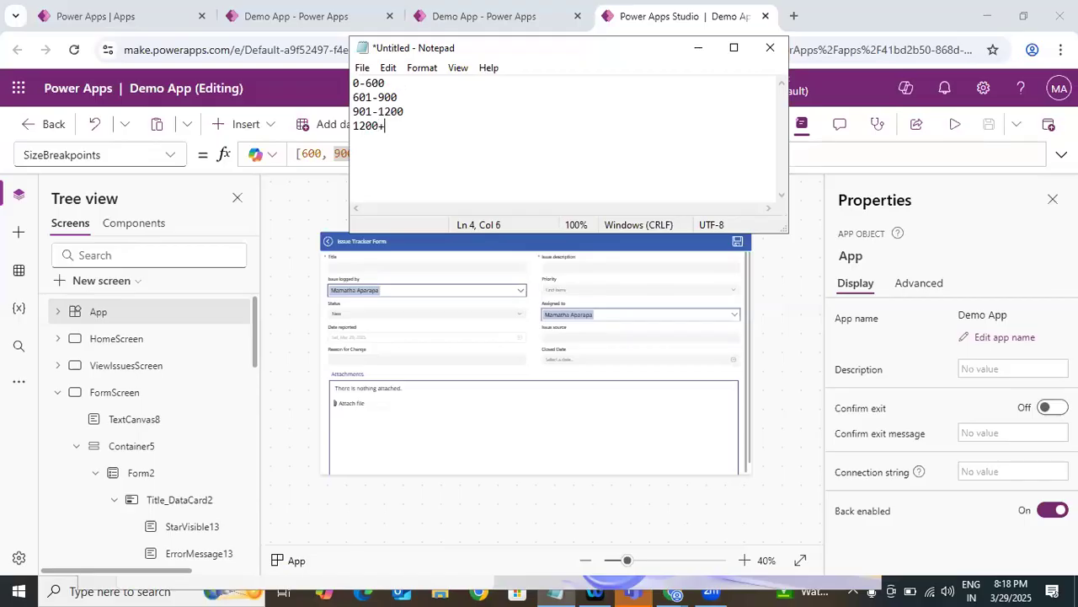
{"action": "left_click_drag", "start_coordinate": [404, 127], "coordinate": [348, 88]}
{"action": "left_click", "coordinate": [409, 127]}
{"action": "left_click_drag", "start_coordinate": [393, 127], "coordinate": [349, 85]}
{"action": "left_click", "coordinate": [399, 86]}
Open a new browser tab and start a web search.
{"action": "left_click", "coordinate": [795, 17]}
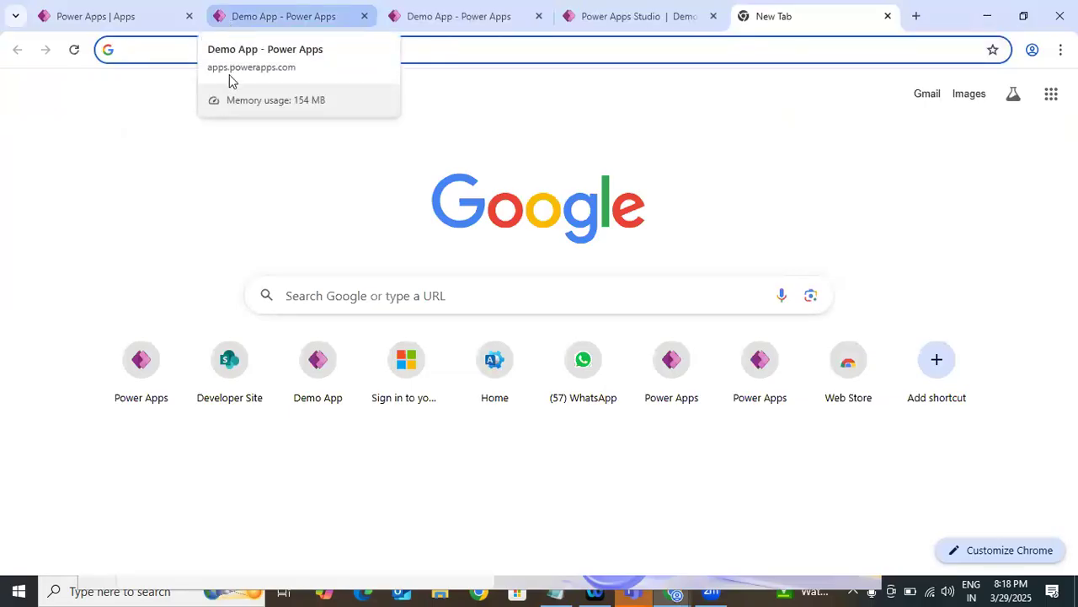
{"action": "left_click", "coordinate": [184, 52]}
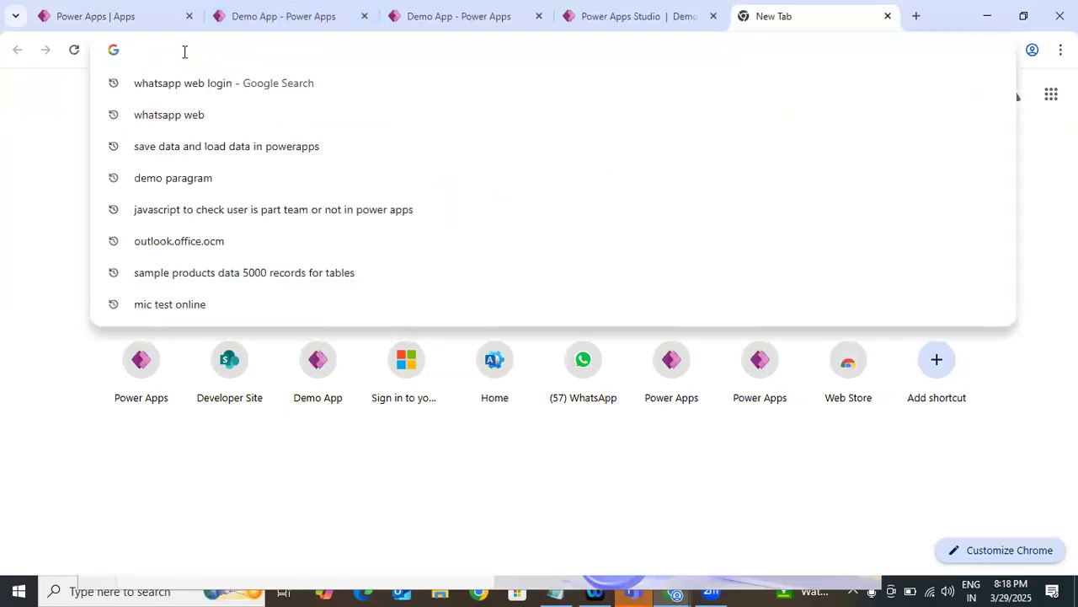
Search the web for "create responsive layouts in canvas apps" and open the Microsoft Learn article of that title in a new tab.
{"action": "type", "text": "create res"}
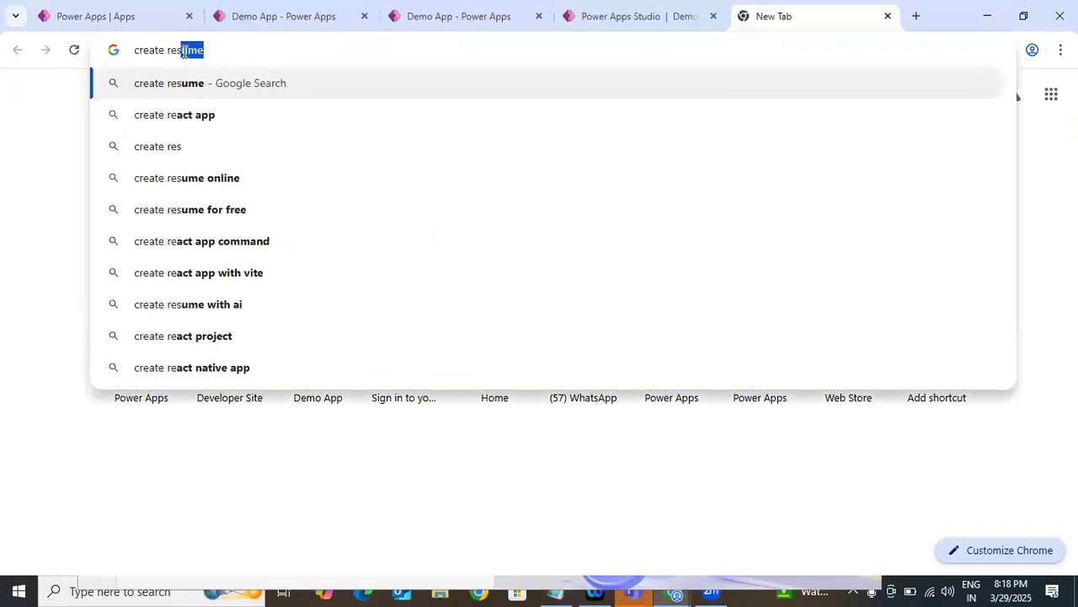
{"action": "type", "text": "ponsive layout"}
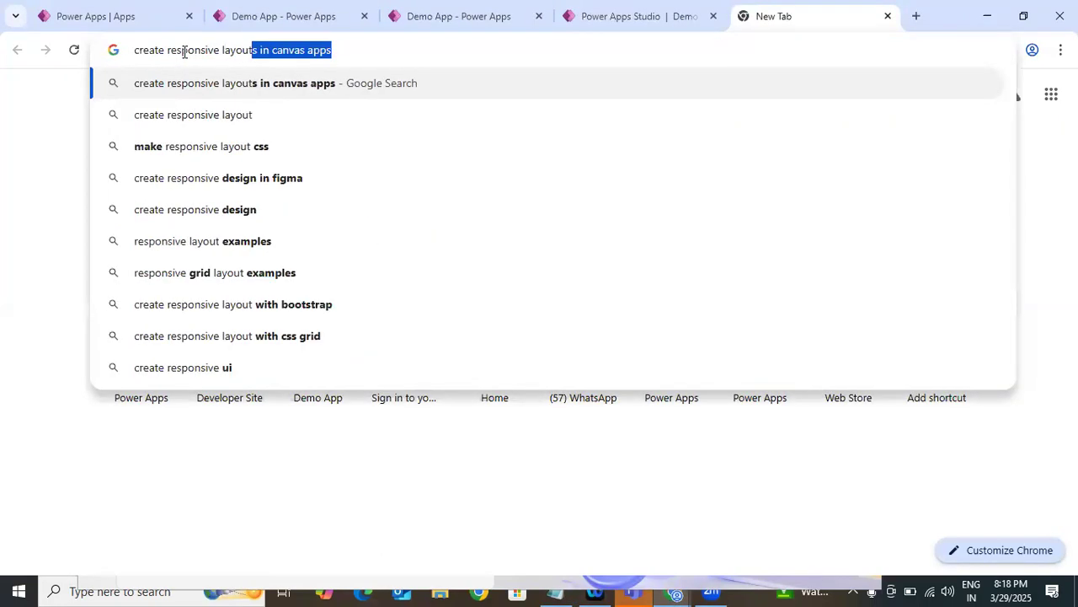
{"action": "key", "text": "BackSpace"}
{"action": "key", "text": "Down"}
{"action": "key", "text": "Return"}
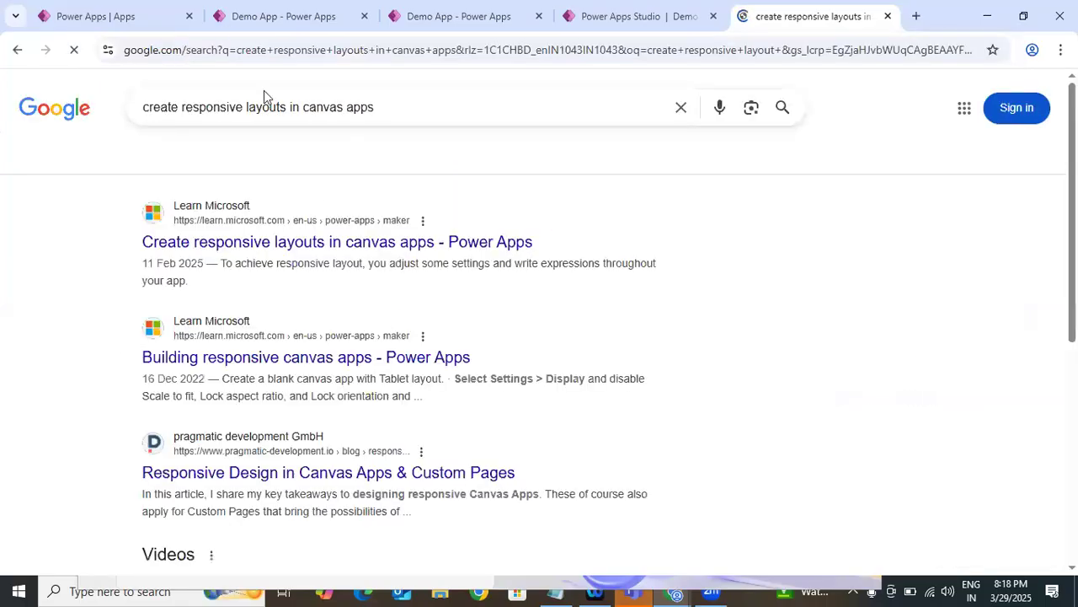
{"action": "left_click_drag", "start_coordinate": [315, 236], "coordinate": [809, 17]}
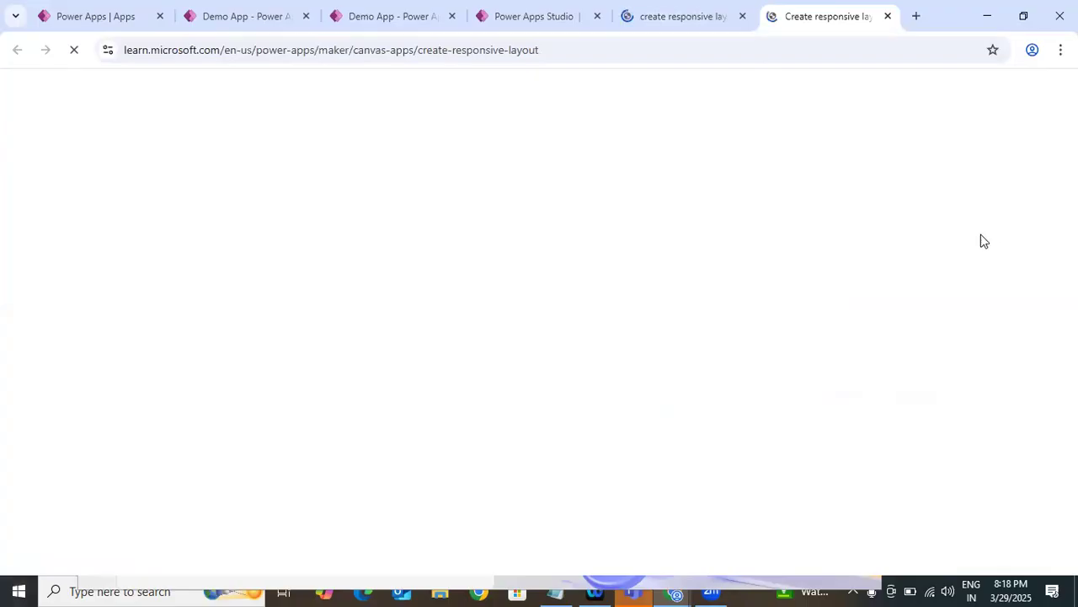
Look through the responsive layout article down to the Screen sizes and breakpoints section and examine its table of ScreenSize constants.
{"action": "scroll", "coordinate": [981, 241], "scroll_direction": "down", "scroll_amount": 10}
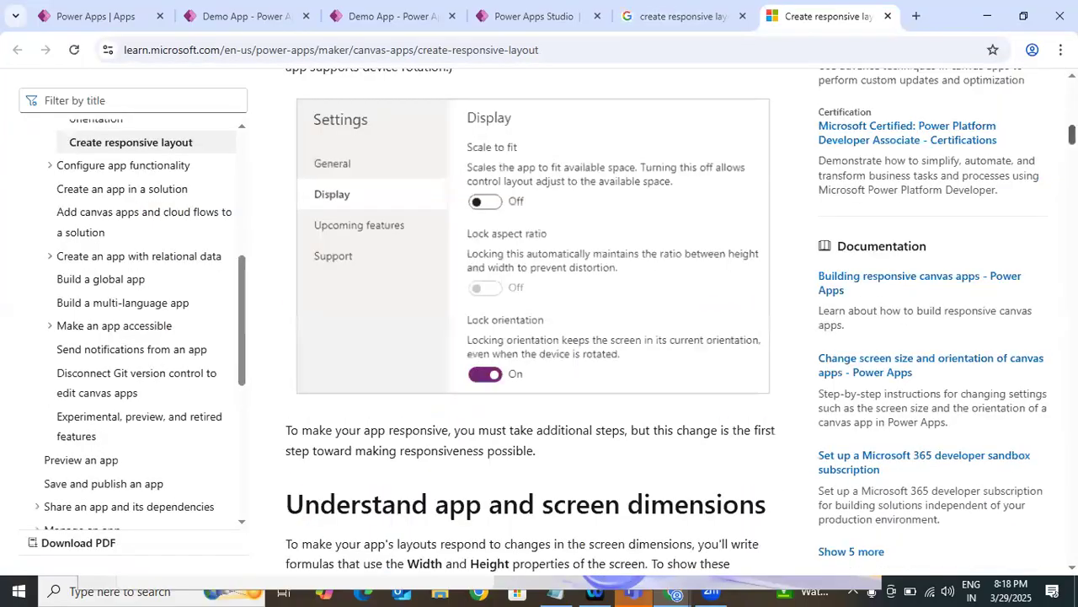
{"action": "scroll", "coordinate": [532, 320], "scroll_direction": "down", "scroll_amount": 6}
{"action": "scroll", "coordinate": [532, 320], "scroll_direction": "down", "scroll_amount": 9}
{"action": "scroll", "coordinate": [533, 320], "scroll_direction": "up", "scroll_amount": 3}
{"action": "scroll", "coordinate": [533, 320], "scroll_direction": "down", "scroll_amount": 7}
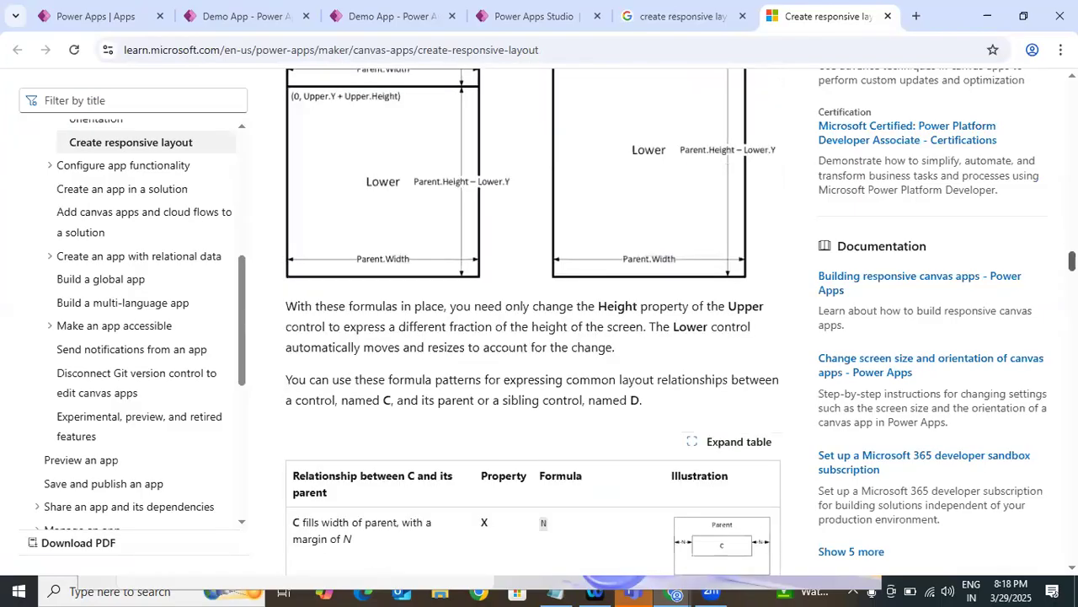
{"action": "scroll", "coordinate": [532, 320], "scroll_direction": "down", "scroll_amount": 15}
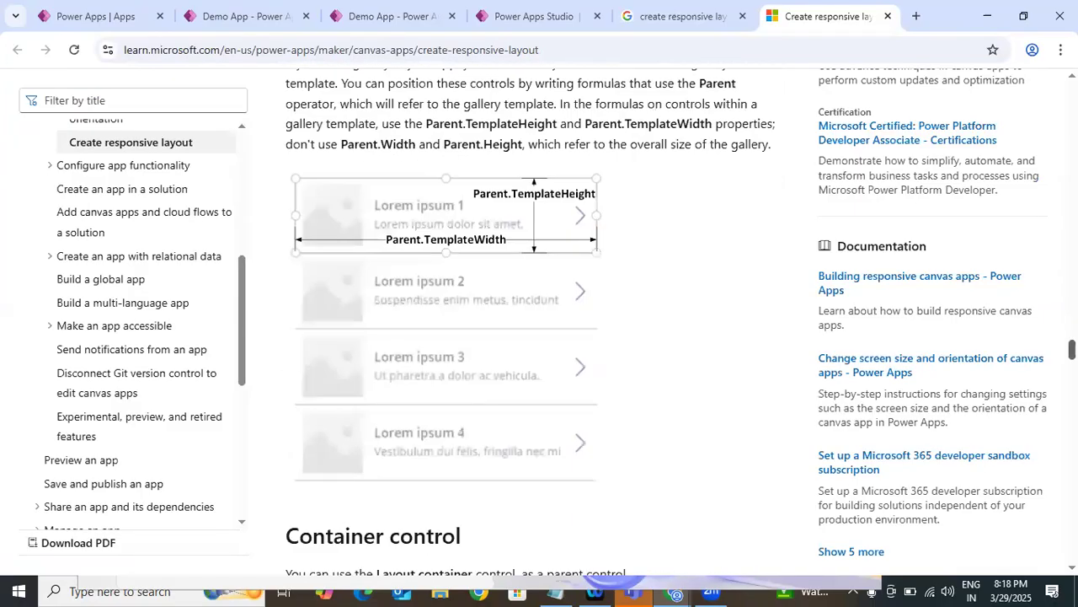
{"action": "scroll", "coordinate": [532, 320], "scroll_direction": "down", "scroll_amount": 15}
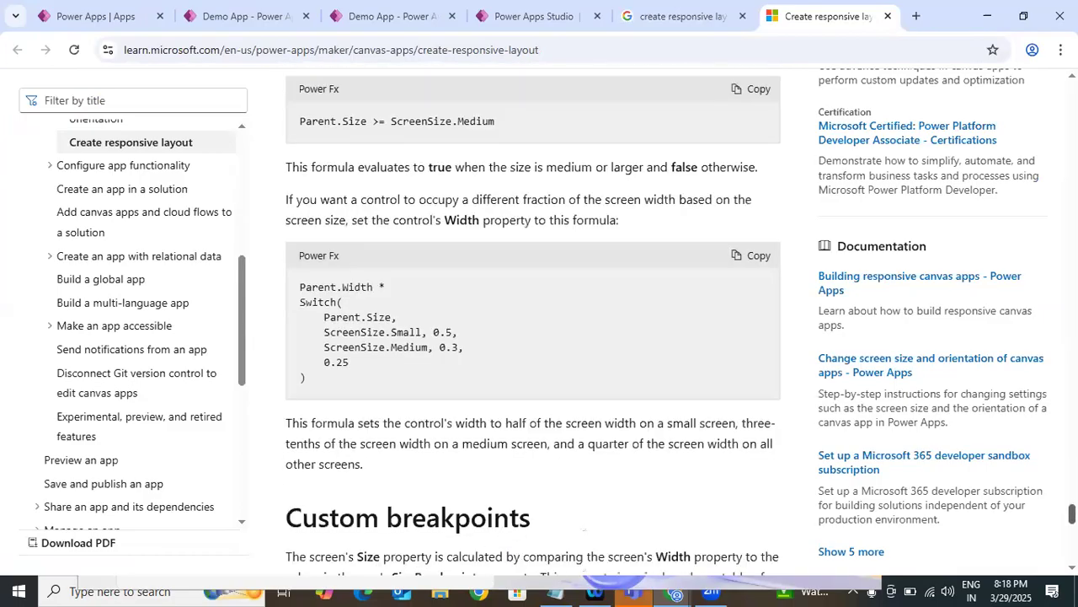
{"action": "scroll", "coordinate": [533, 320], "scroll_direction": "up", "scroll_amount": 5}
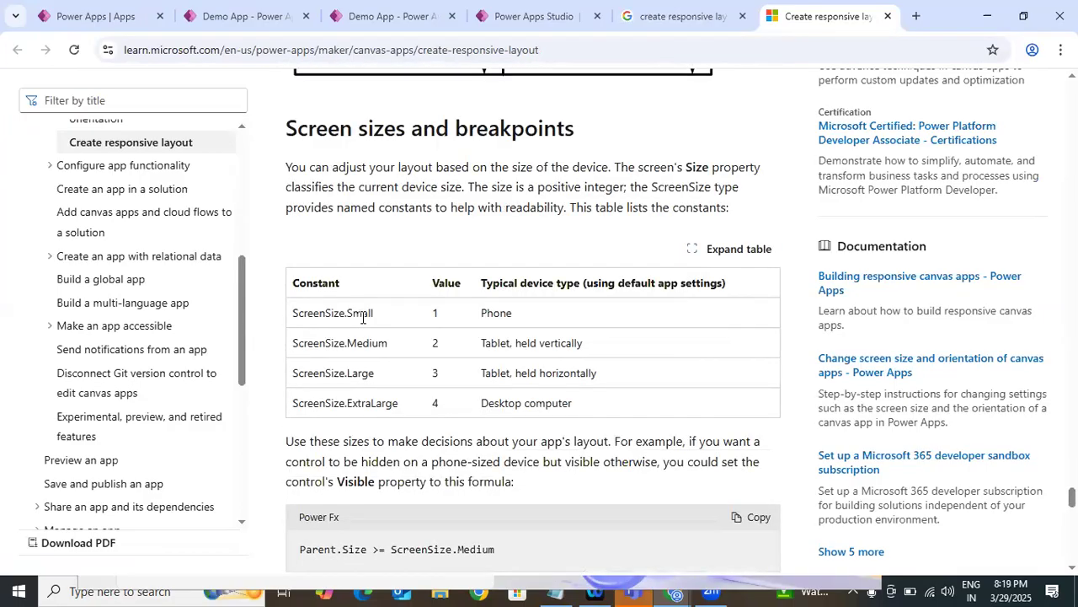
{"action": "scroll", "coordinate": [533, 320], "scroll_direction": "up", "scroll_amount": 3}
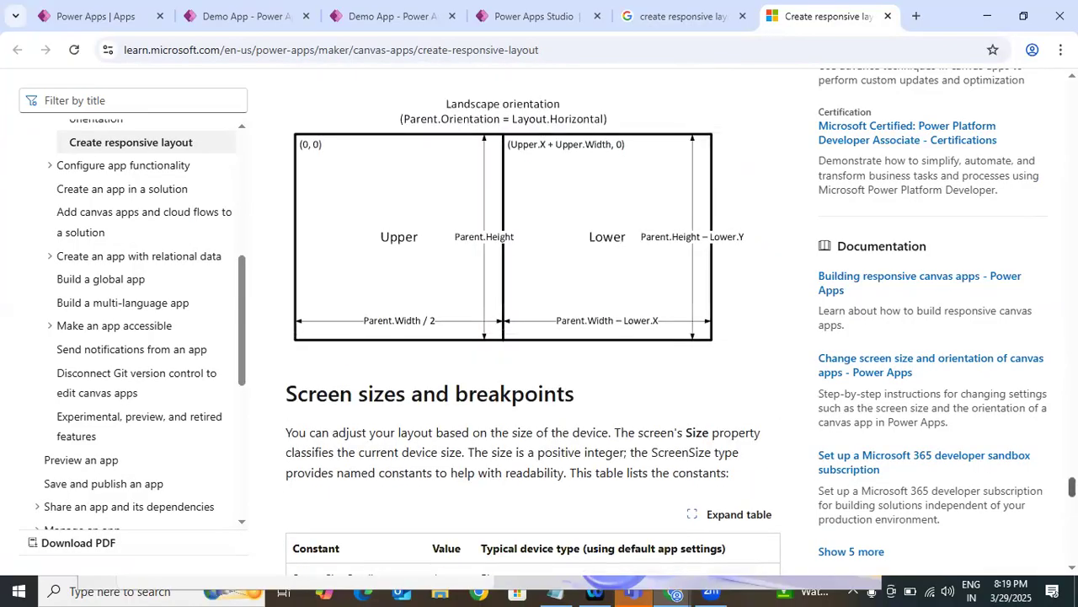
{"action": "scroll", "coordinate": [533, 320], "scroll_direction": "down", "scroll_amount": 3}
Examine the Custom breakpoints section for the default SizeBreakpoints values of tablet and phone apps.
{"action": "scroll", "coordinate": [533, 320], "scroll_direction": "down", "scroll_amount": 10}
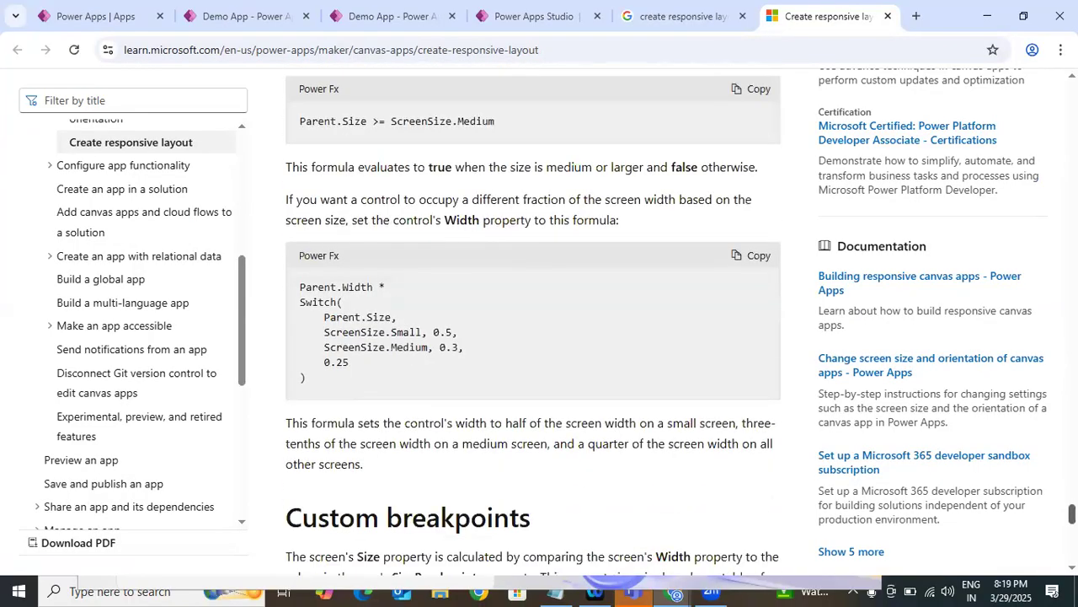
{"action": "scroll", "coordinate": [618, 344], "scroll_direction": "up", "scroll_amount": 3}
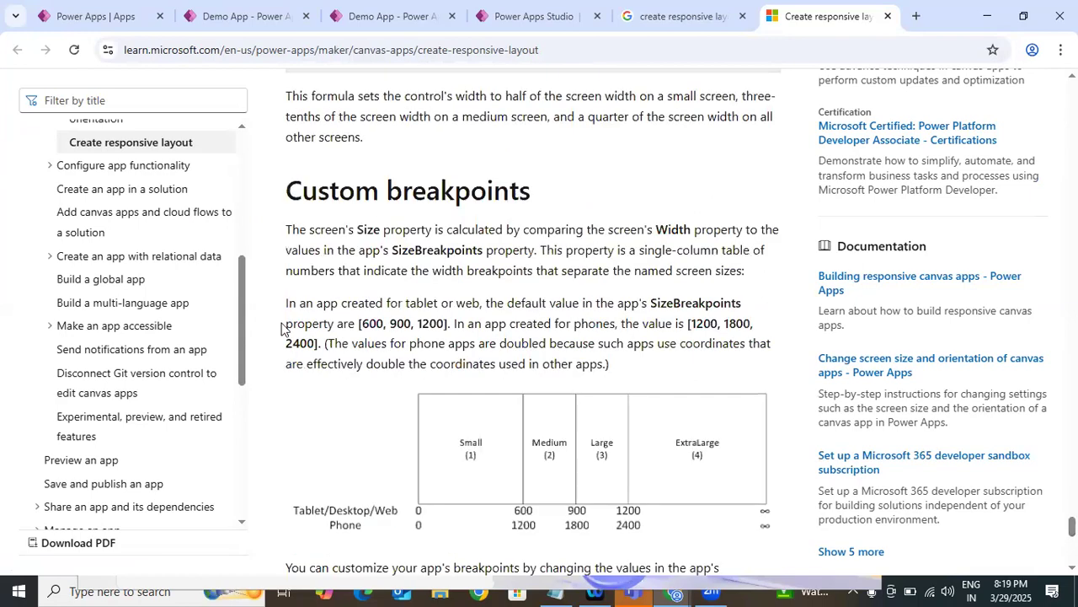
{"action": "scroll", "coordinate": [329, 392], "scroll_direction": "down", "scroll_amount": 3}
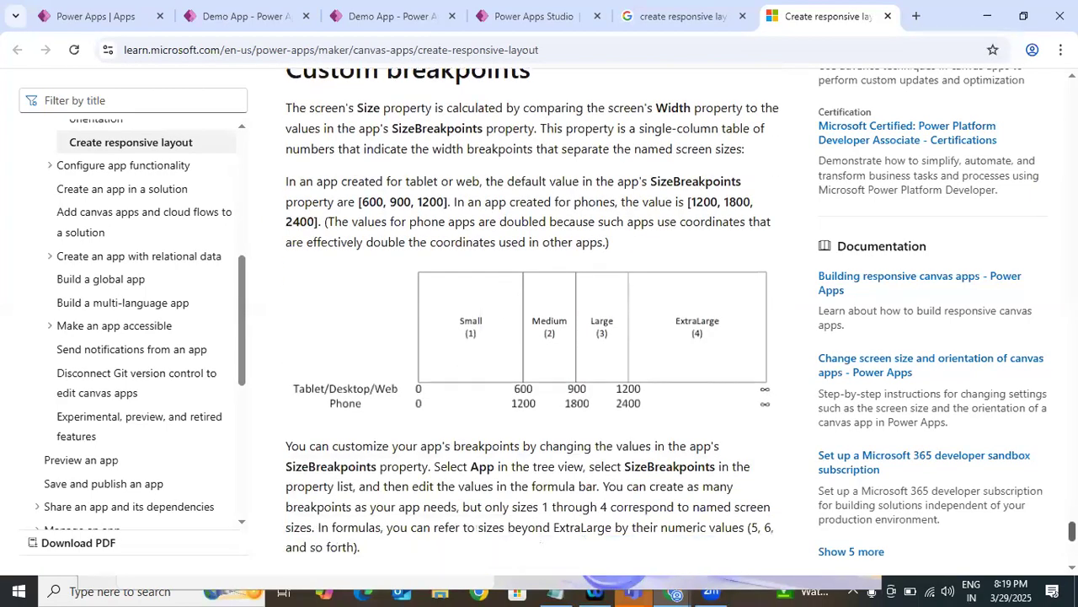
{"action": "scroll", "coordinate": [328, 393], "scroll_direction": "up", "scroll_amount": 2}
{"action": "scroll", "coordinate": [1073, 533], "scroll_direction": "down", "scroll_amount": 3}
{"action": "scroll", "coordinate": [539, 253], "scroll_direction": "up", "scroll_amount": 1}
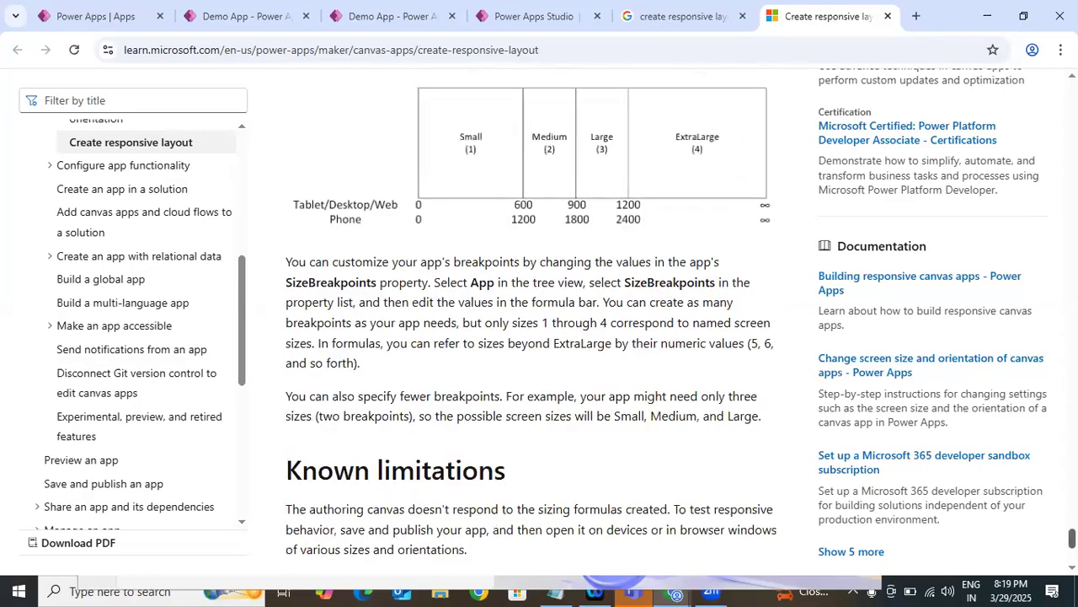
{"action": "scroll", "coordinate": [554, 228], "scroll_direction": "up", "scroll_amount": 2}
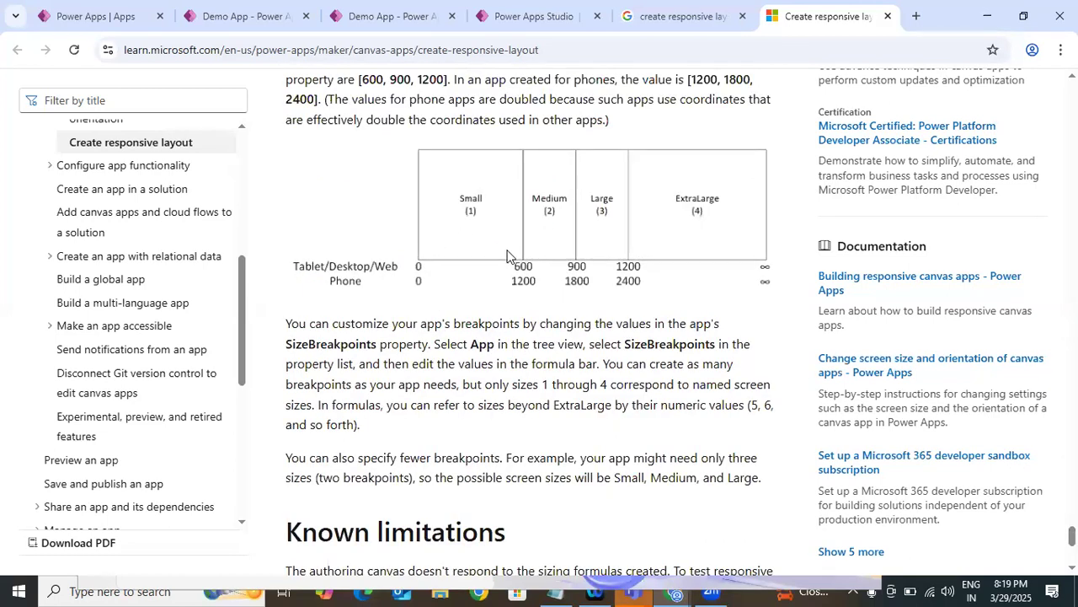
Switch to Power Apps Studio and try 500 as the app's first SizeBreakpoints value, restoring it to 600.
{"action": "left_click", "coordinate": [524, 15]}
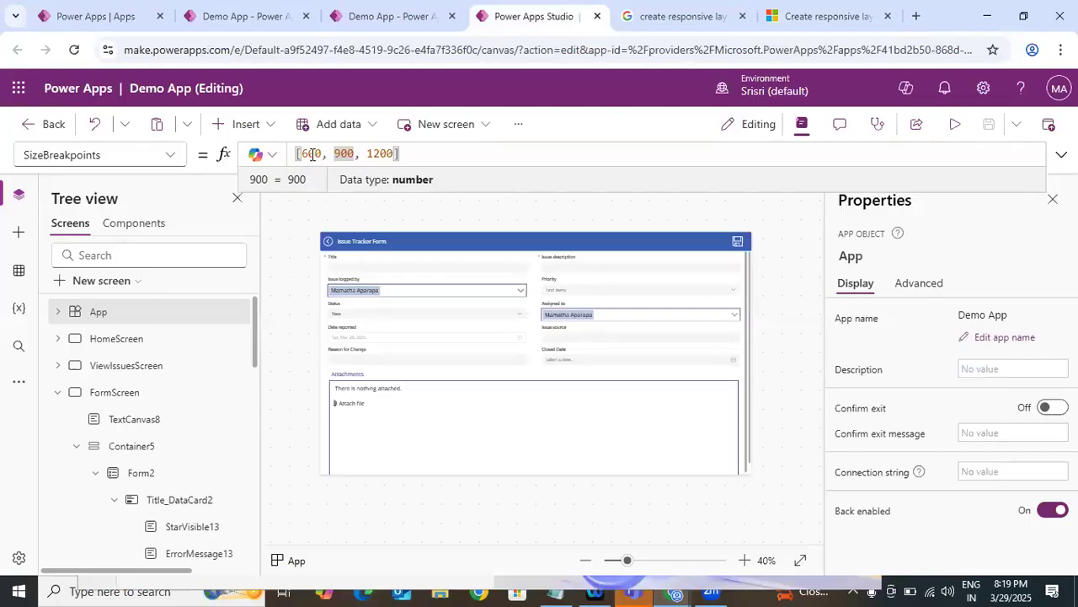
{"action": "left_click", "coordinate": [312, 154]}
{"action": "key", "text": "BackSpace"}
{"action": "type", "text": "5"}
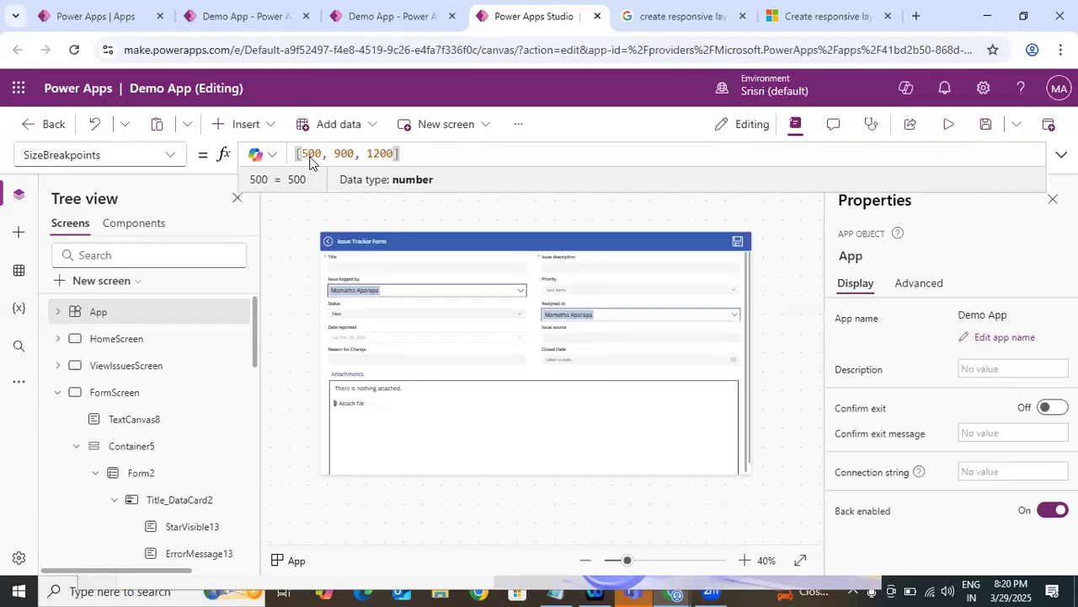
{"action": "key", "text": "BackSpace"}
{"action": "type", "text": "6"}
Select the Title card in the form and start an If condition with App.SizeBreakpoints before Parent.Width/2 in its Width formula.
{"action": "left_click", "coordinate": [424, 271]}
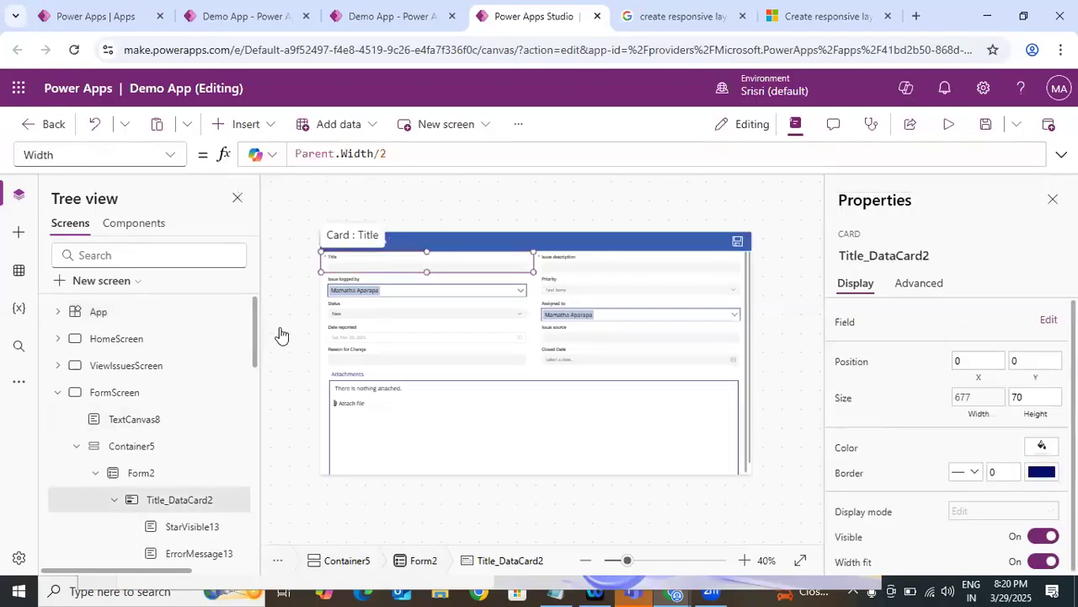
{"action": "left_click_drag", "start_coordinate": [254, 323], "coordinate": [259, 384]}
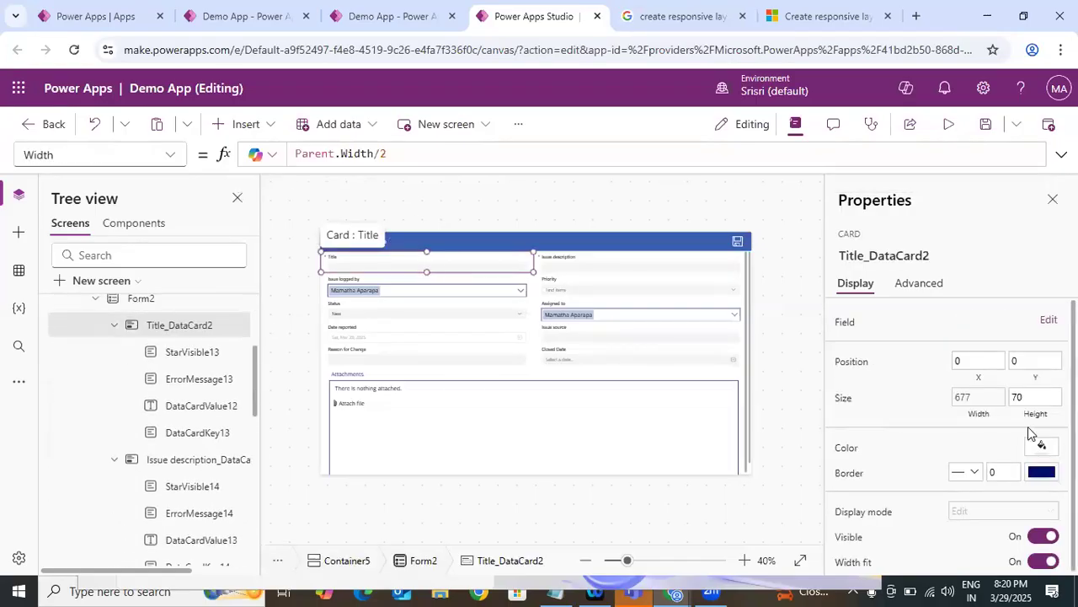
{"action": "left_click", "coordinate": [314, 164]}
{"action": "left_click", "coordinate": [302, 153]}
{"action": "double_click", "coordinate": [333, 156]}
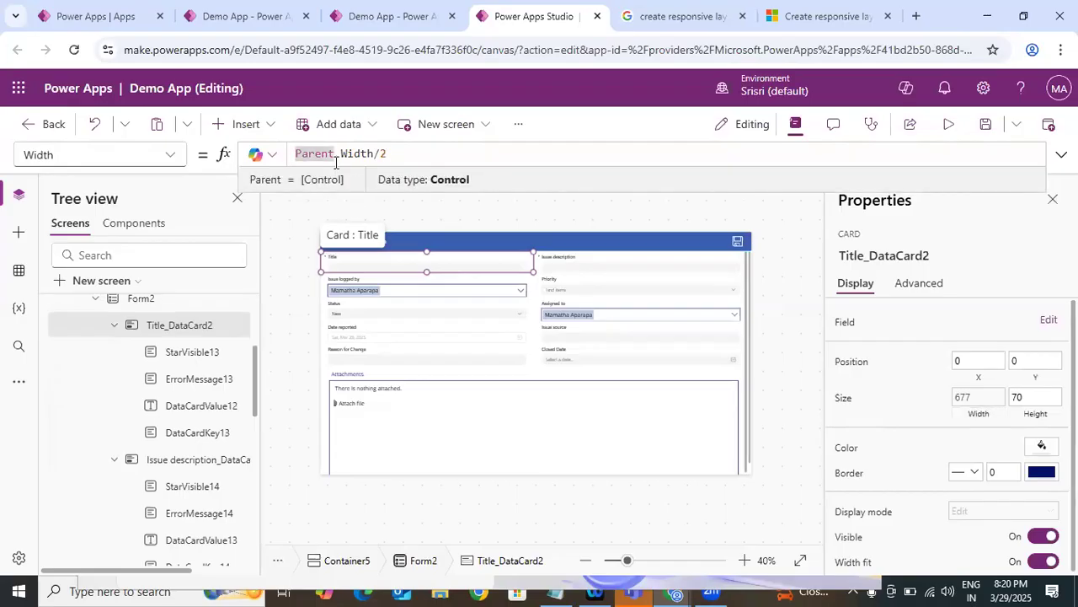
{"action": "type", "text": "("}
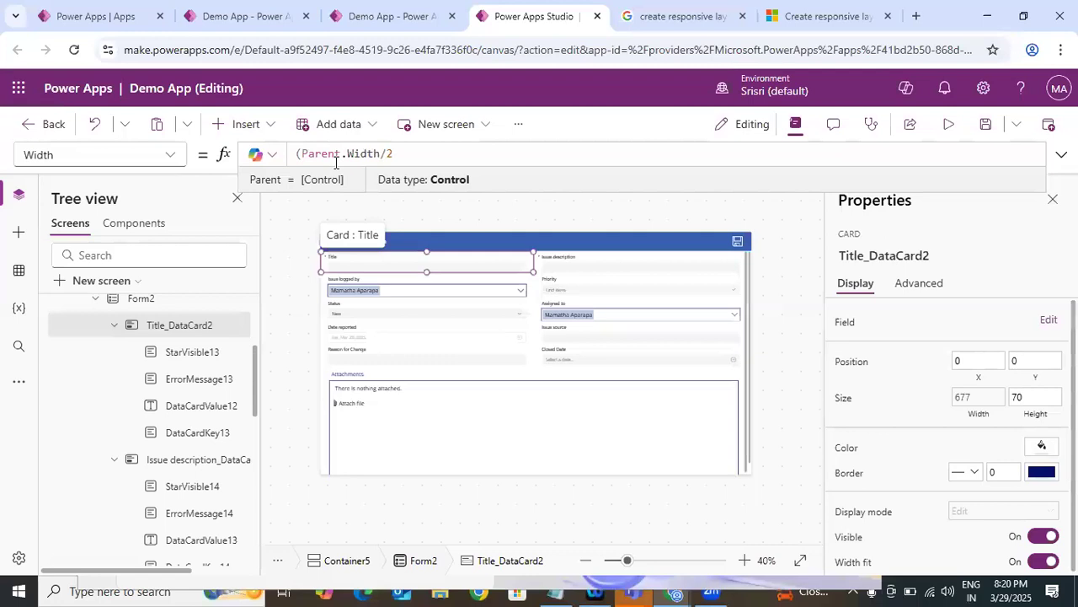
{"action": "key", "text": "Left"}
{"action": "type", "text": "If"}
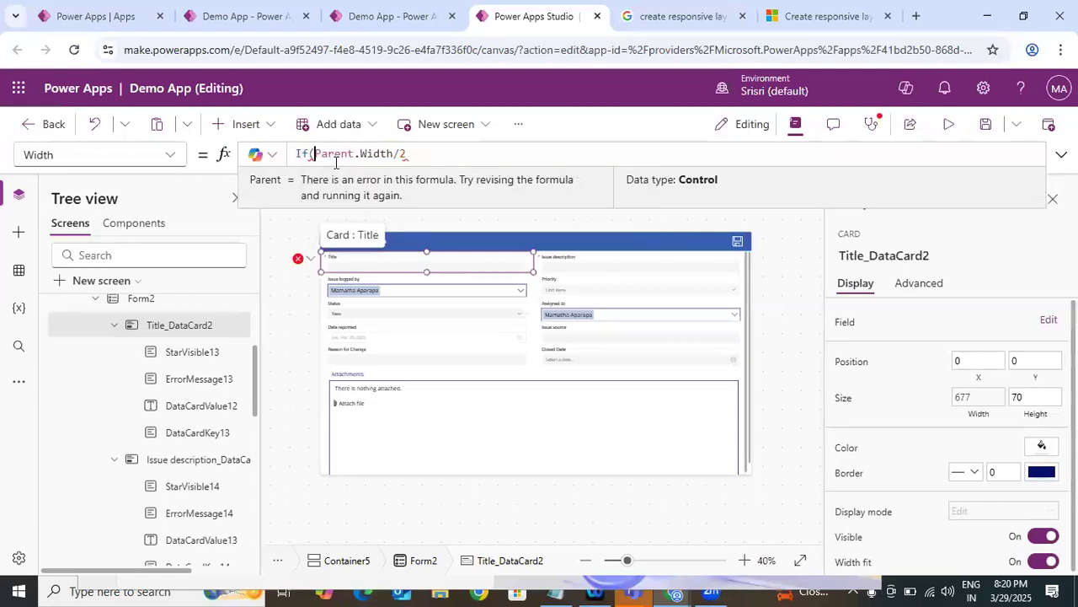
{"action": "type", "text": "App."}
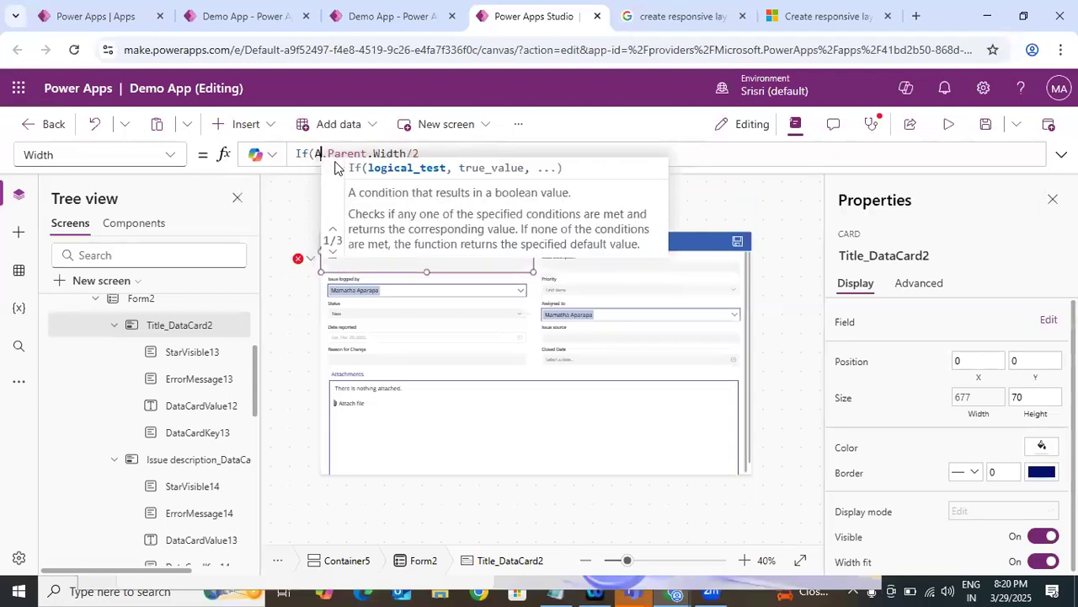
{"action": "type", "text": ".s"}
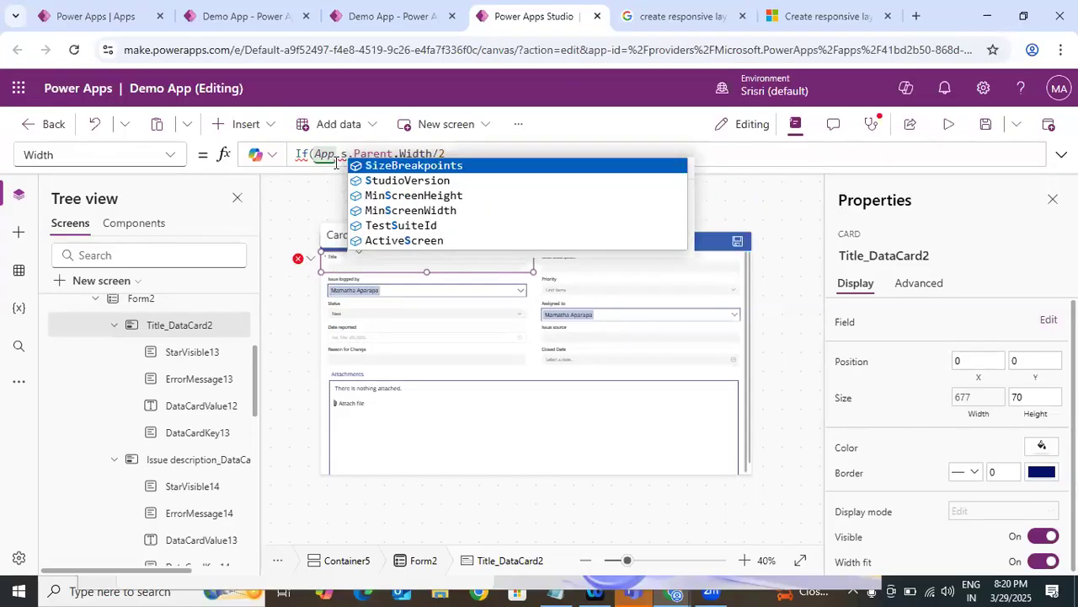
{"action": "key", "text": "Tab"}
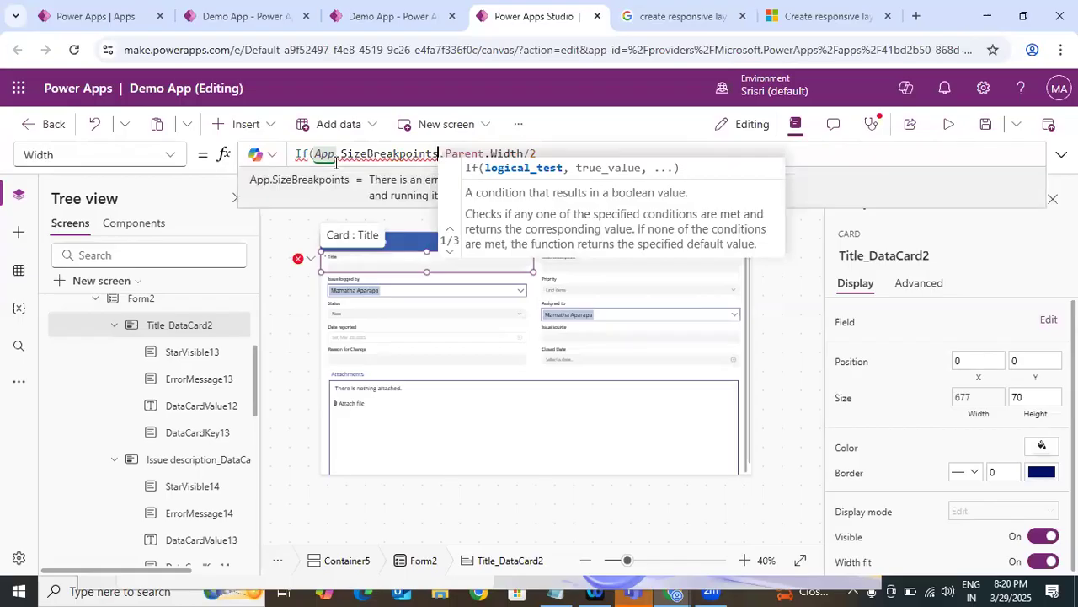
Complete the condition as App.SizeBreakpoints>600 and make Parent.Width/2 the true value of the If formula.
{"action": "type", "text": ">"}
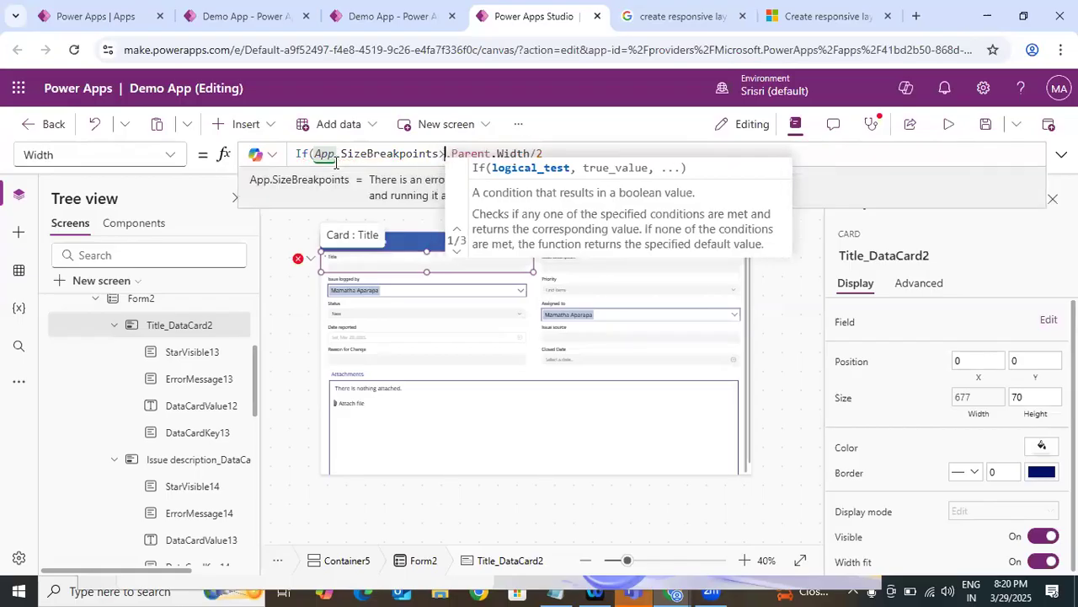
{"action": "key", "text": "Left"}
{"action": "type", "text": "."}
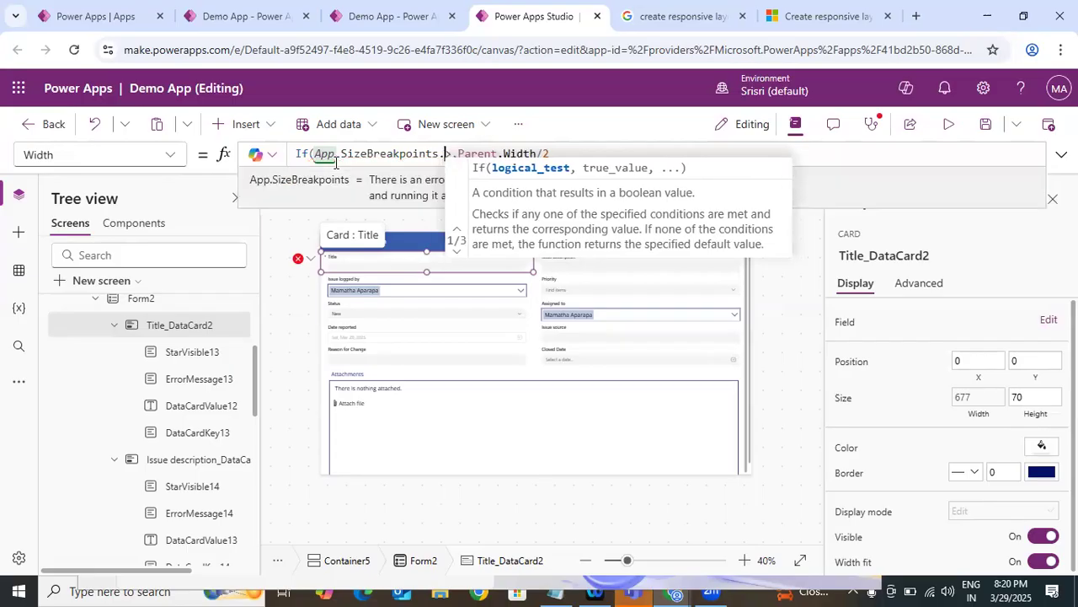
{"action": "key", "text": "Right"}
{"action": "key", "text": "Left"}
{"action": "key", "text": "BackSpace"}
{"action": "key", "text": "Right"}
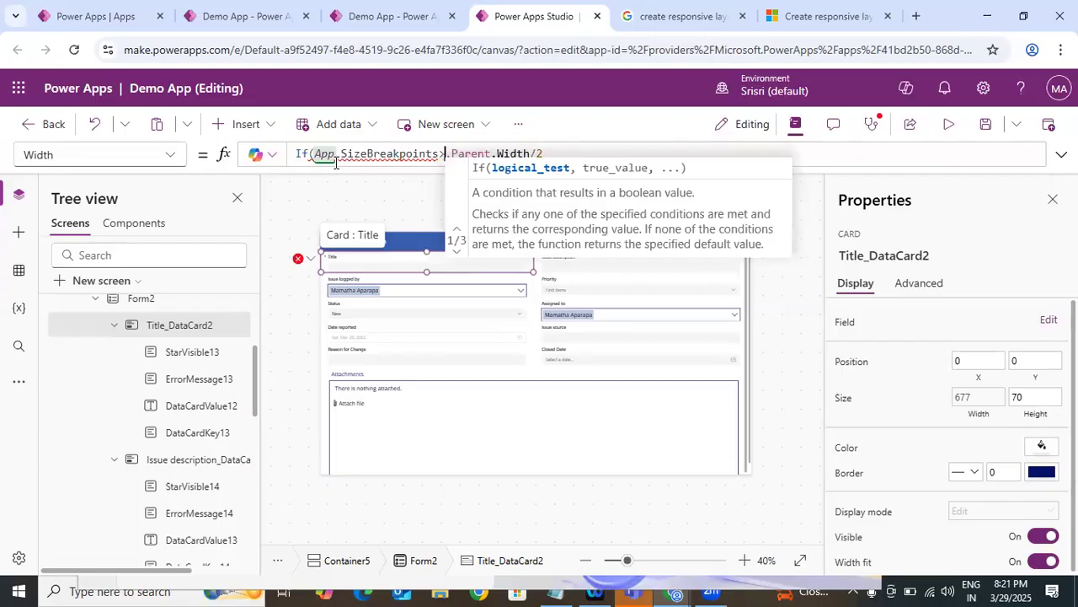
{"action": "type", "text": "600"}
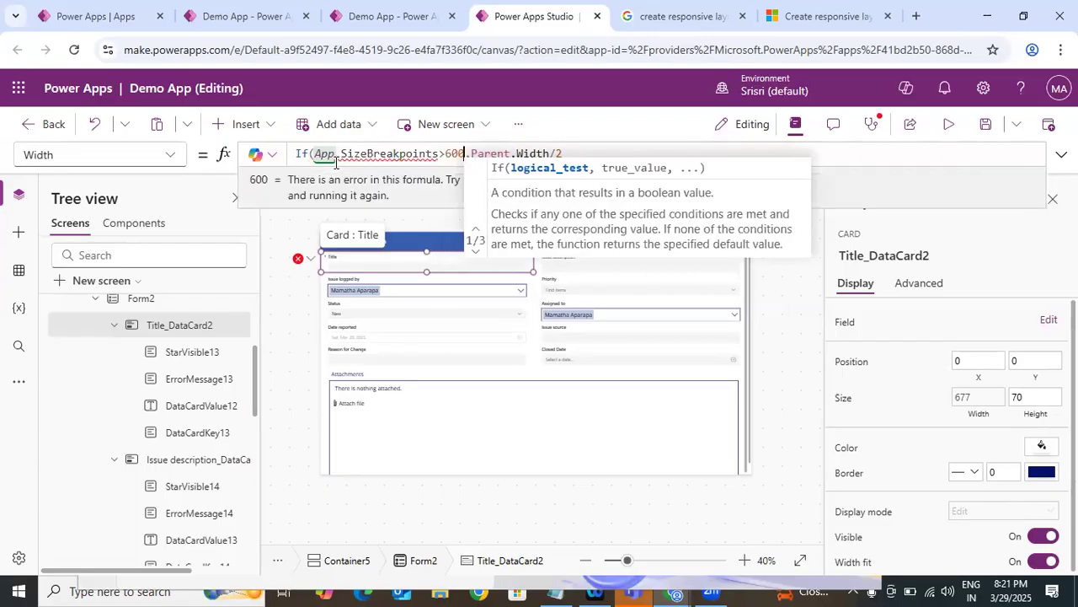
{"action": "key", "text": "Delete"}
{"action": "type", "text": ","}
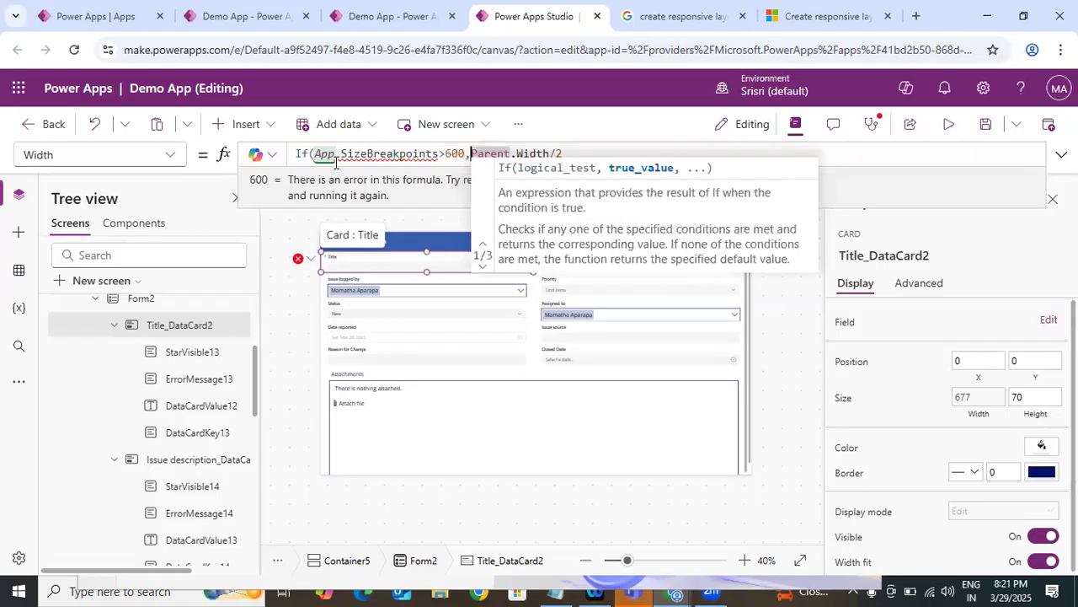
Add Parent.Width as the else value and close the If formula for the Title card's Width.
{"action": "key", "text": "End"}
{"action": "type", "text": ","}
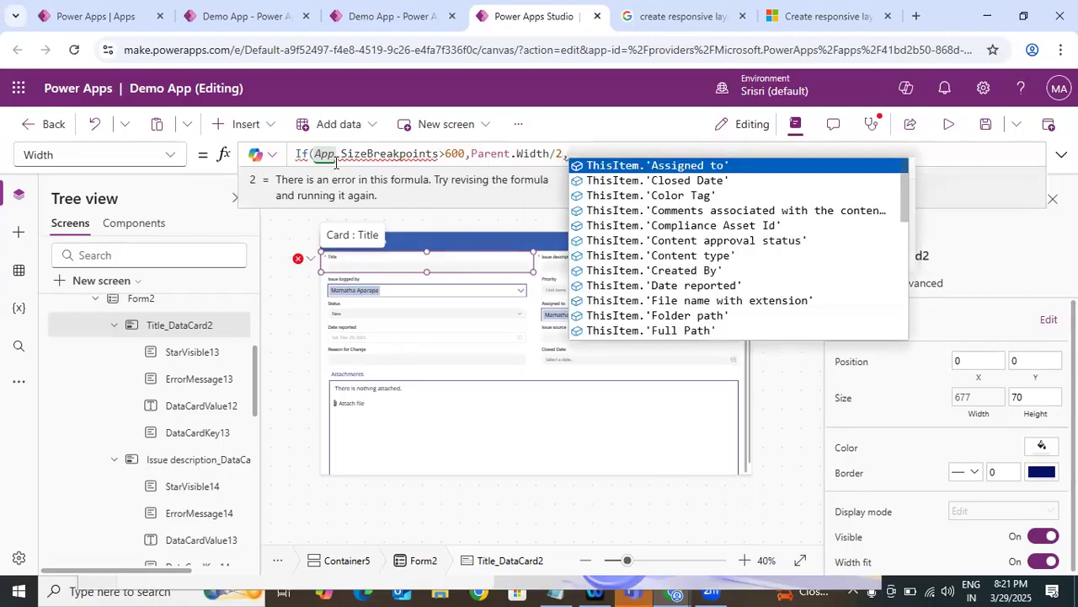
{"action": "type", "text": "Pare"}
{"action": "key", "text": "Tab"}
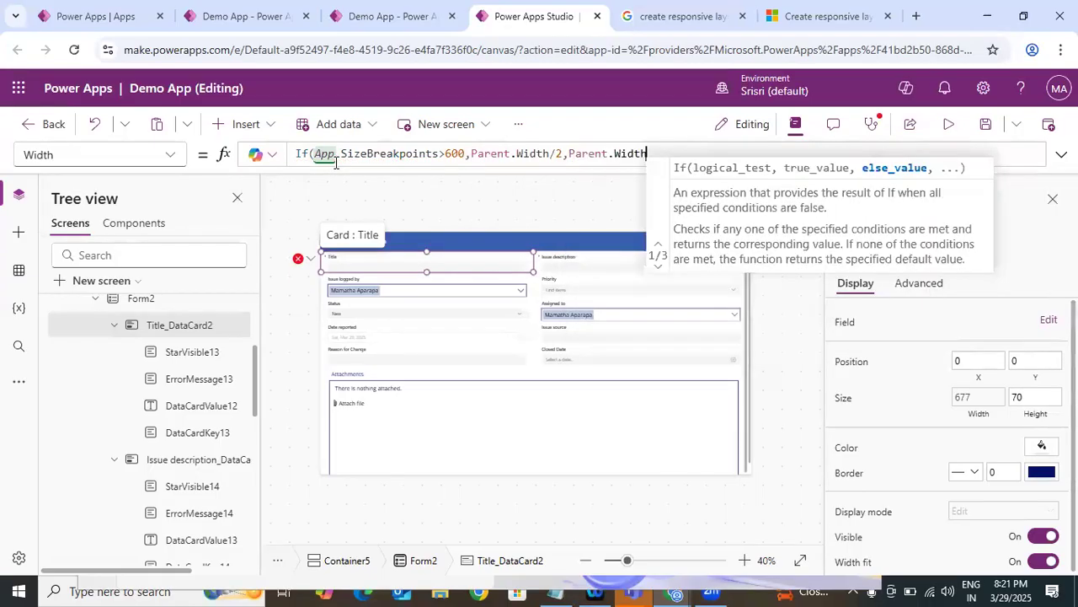
{"action": "type", "text": ")"}
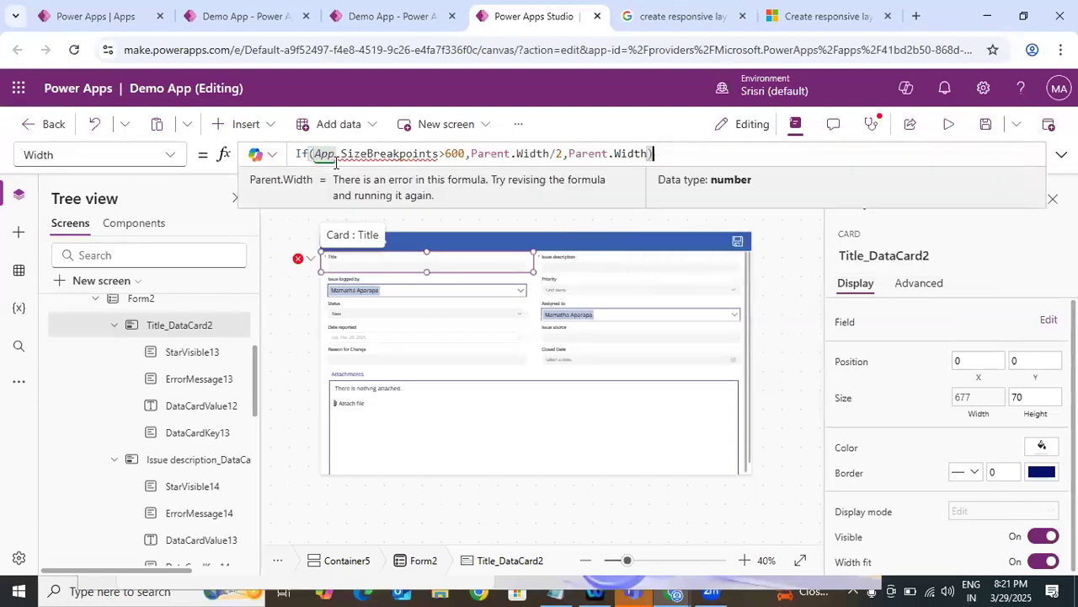
Remove App.SizeBreakpoints from the If condition in the Title card's Width formula.
{"action": "double_click", "coordinate": [413, 153]}
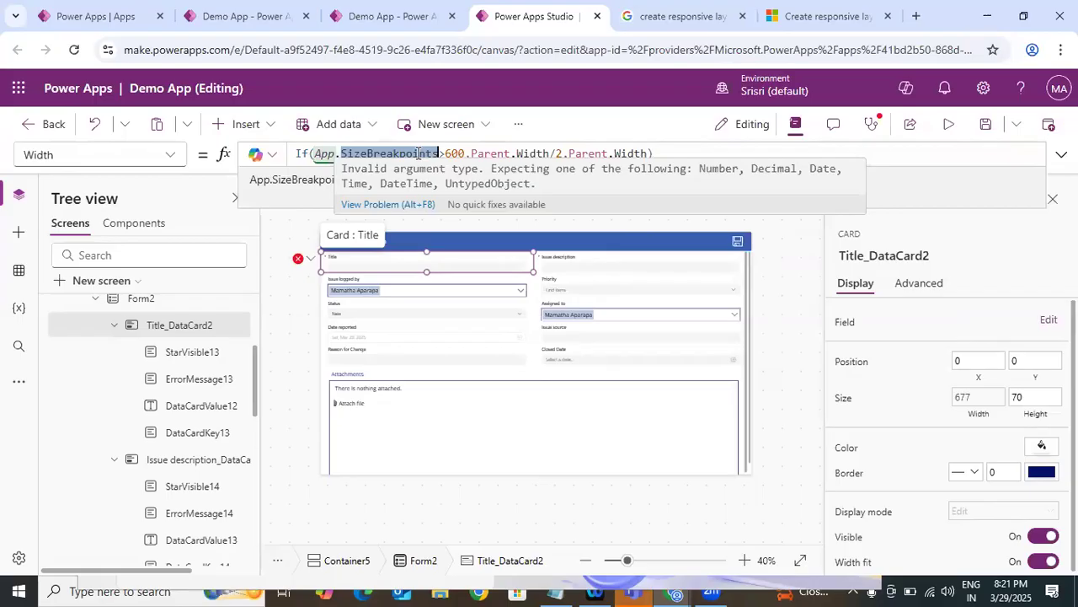
{"action": "key", "text": "BackSpace"}
{"action": "type", "text": "s"}
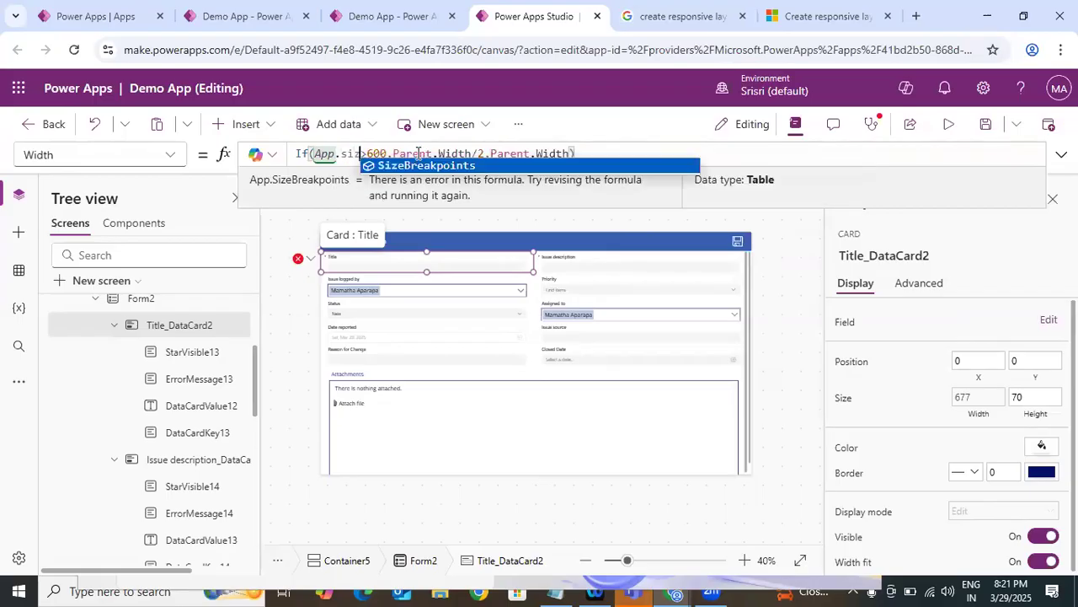
{"action": "key", "text": "BackSpace"}
{"action": "key", "text": "BackSpace"}
{"action": "key", "text": "BackSpace"}
{"action": "key", "text": "BackSpace"}
{"action": "key", "text": "BackSpace"}
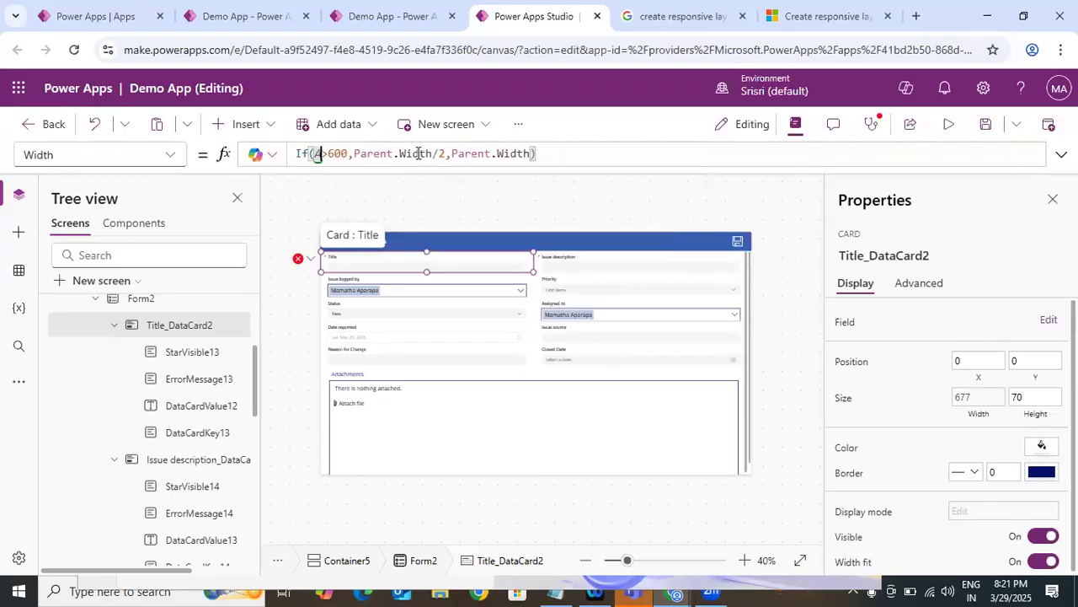
Look through the formula suggestions for size and try ScreenSize.Small as the value compared with 600.
{"action": "type", "text": "size"}
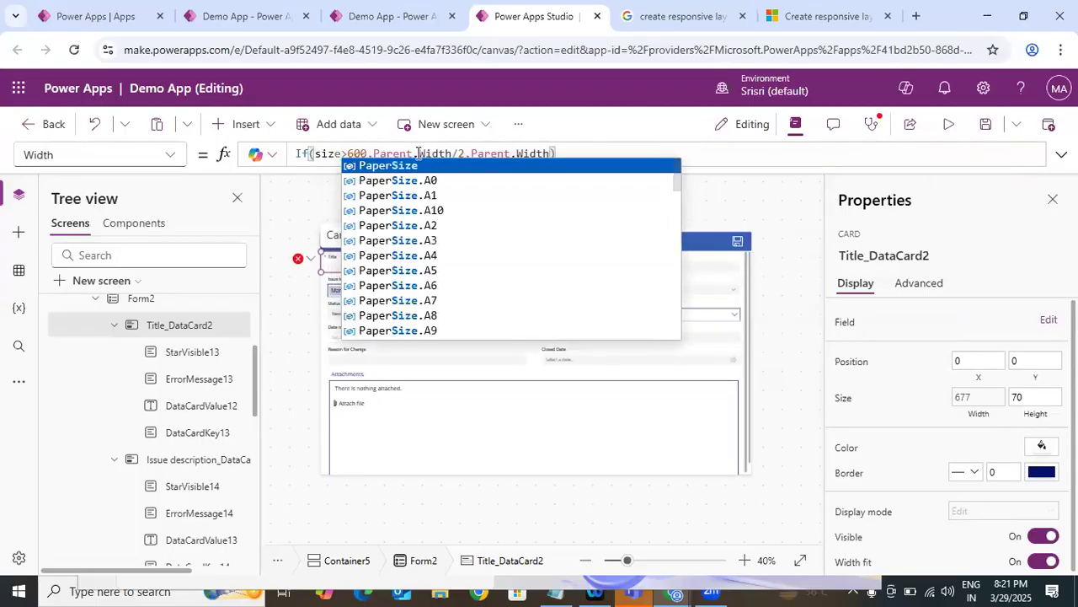
{"action": "key", "text": "Down"}
{"action": "key", "text": "Down"}
{"action": "key", "text": "Down"}
{"action": "key", "text": "Down"}
{"action": "key", "text": "Down"}
{"action": "key", "text": "Down"}
{"action": "key", "text": "Down"}
{"action": "key", "text": "Down"}
{"action": "key", "text": "Down"}
{"action": "key", "text": "Down"}
{"action": "key", "text": "Down"}
{"action": "key", "text": "Down"}
{"action": "key", "text": "Down"}
{"action": "key", "text": "Down"}
{"action": "key", "text": "Down"}
{"action": "key", "text": "Down"}
{"action": "key", "text": "Down"}
{"action": "key", "text": "Down"}
{"action": "key", "text": "Down"}
{"action": "key", "text": "Down"}
{"action": "key", "text": "Down"}
{"action": "key", "text": "Down"}
{"action": "key", "text": "Down"}
{"action": "key", "text": "Down"}
{"action": "key", "text": "Down"}
{"action": "key", "text": "Down"}
{"action": "key", "text": "Down"}
{"action": "key", "text": "Down"}
{"action": "key", "text": "Down"}
{"action": "key", "text": "Down"}
{"action": "key", "text": "Down"}
{"action": "key", "text": "Down"}
{"action": "key", "text": "Down"}
{"action": "key", "text": "Down"}
{"action": "key", "text": "Down"}
{"action": "key", "text": "Down"}
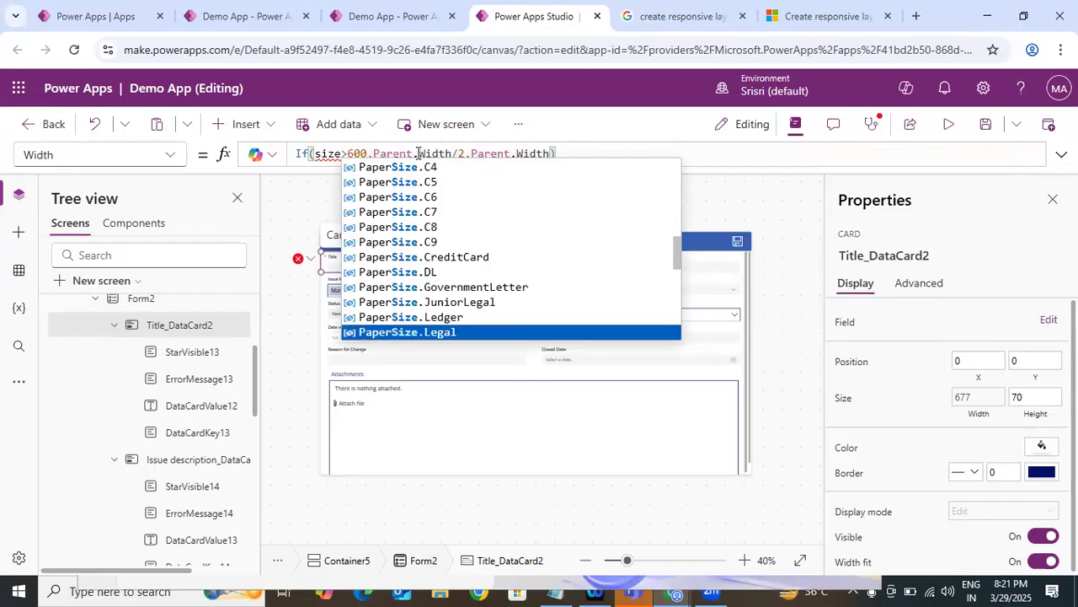
{"action": "key", "text": "Up"}
{"action": "key", "text": "Up"}
{"action": "key", "text": "Up"}
{"action": "key", "text": "Up"}
{"action": "key", "text": "Up"}
{"action": "key", "text": "Up"}
{"action": "key", "text": "Up"}
{"action": "key", "text": "Up"}
{"action": "key", "text": "Up"}
{"action": "key", "text": "Up"}
{"action": "key", "text": "Up"}
{"action": "key", "text": "Up"}
{"action": "key", "text": "Up"}
{"action": "key", "text": "Up"}
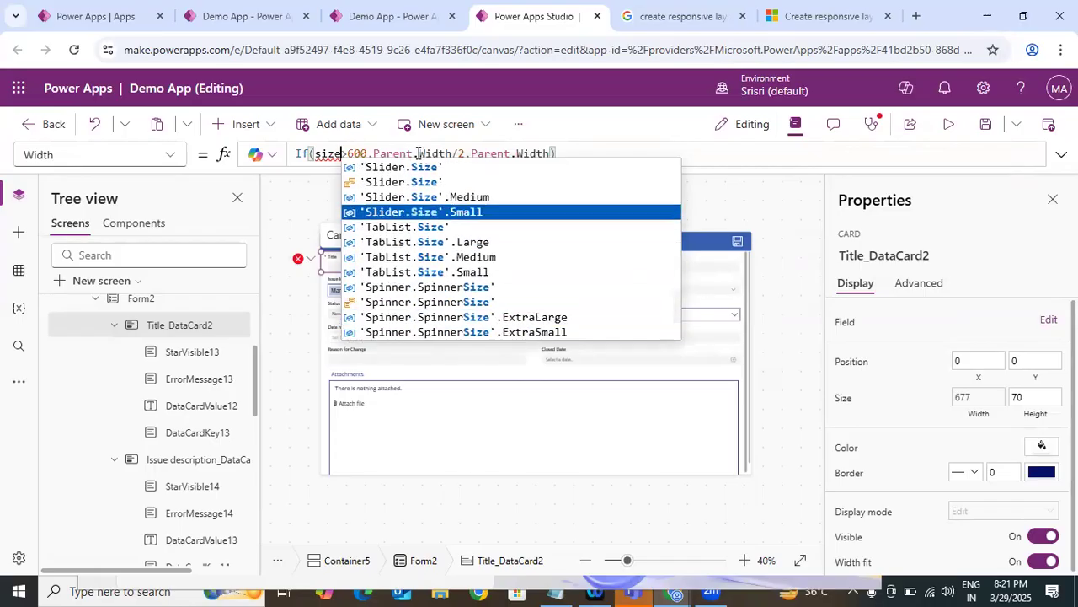
{"action": "key", "text": "Up"}
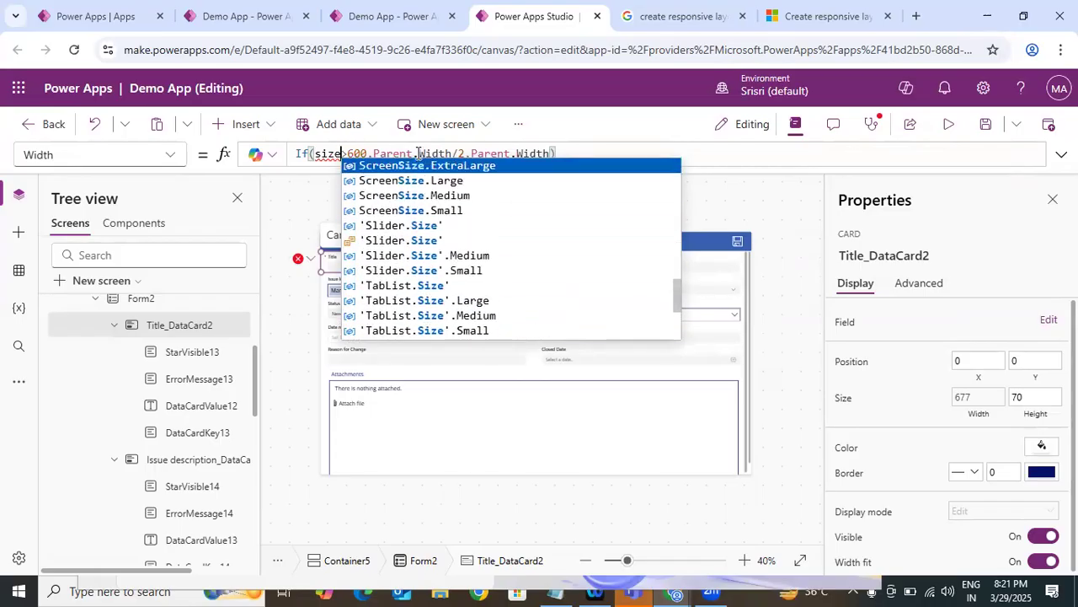
{"action": "key", "text": "Down"}
{"action": "key", "text": "Down"}
{"action": "key", "text": "Down"}
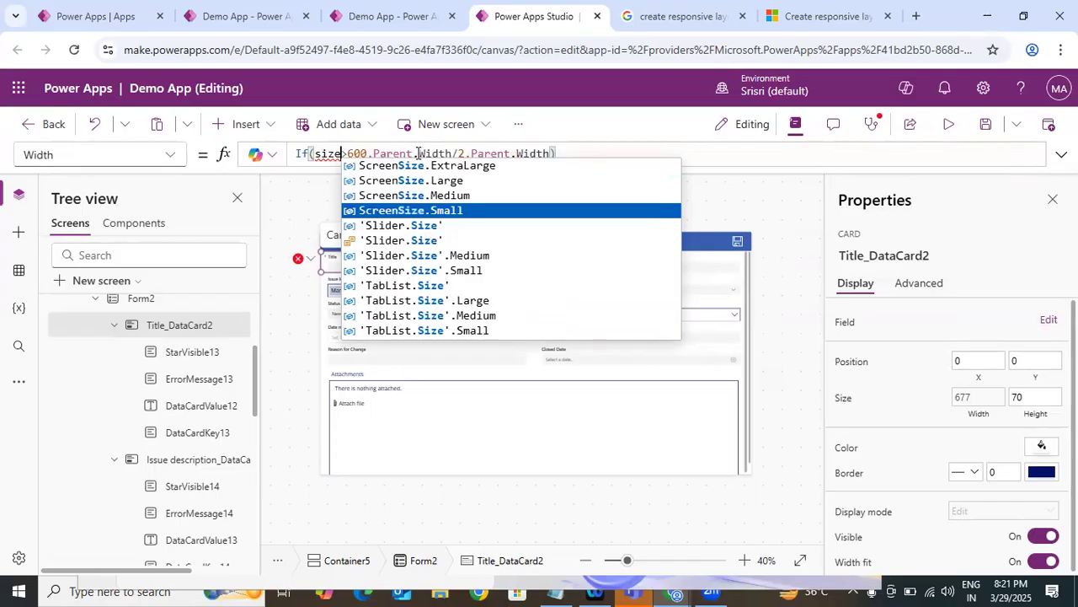
{"action": "key", "text": "Return"}
Clear the ScreenSize member in the Width condition, choose Small again and review the rest of the formula.
{"action": "key", "text": "BackSpace"}
{"action": "key", "text": "BackSpace"}
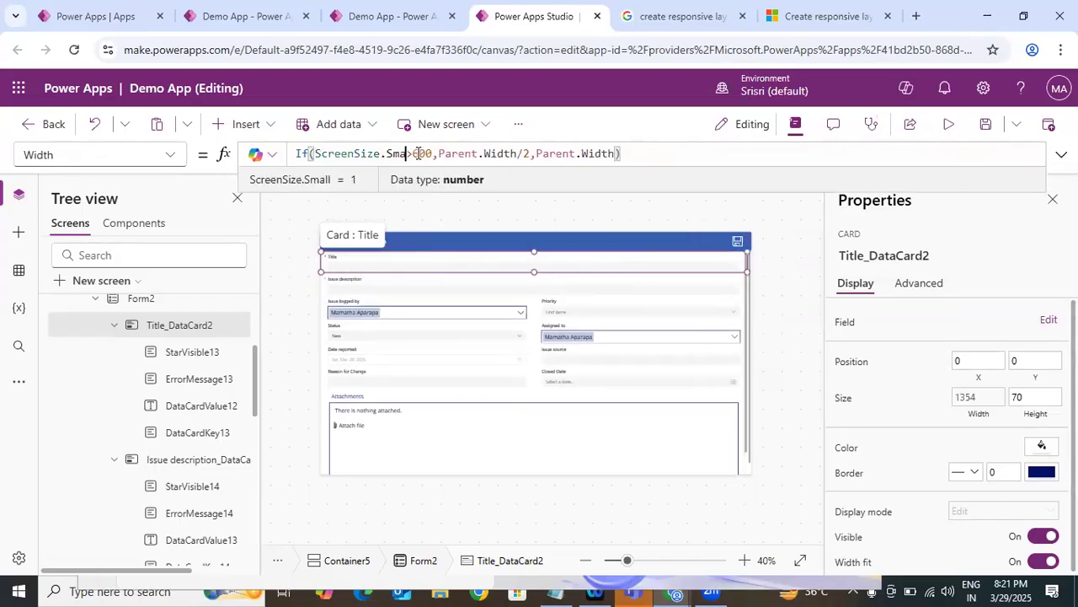
{"action": "key", "text": "BackSpace"}
{"action": "key", "text": "BackSpace"}
{"action": "key", "text": "BackSpace"}
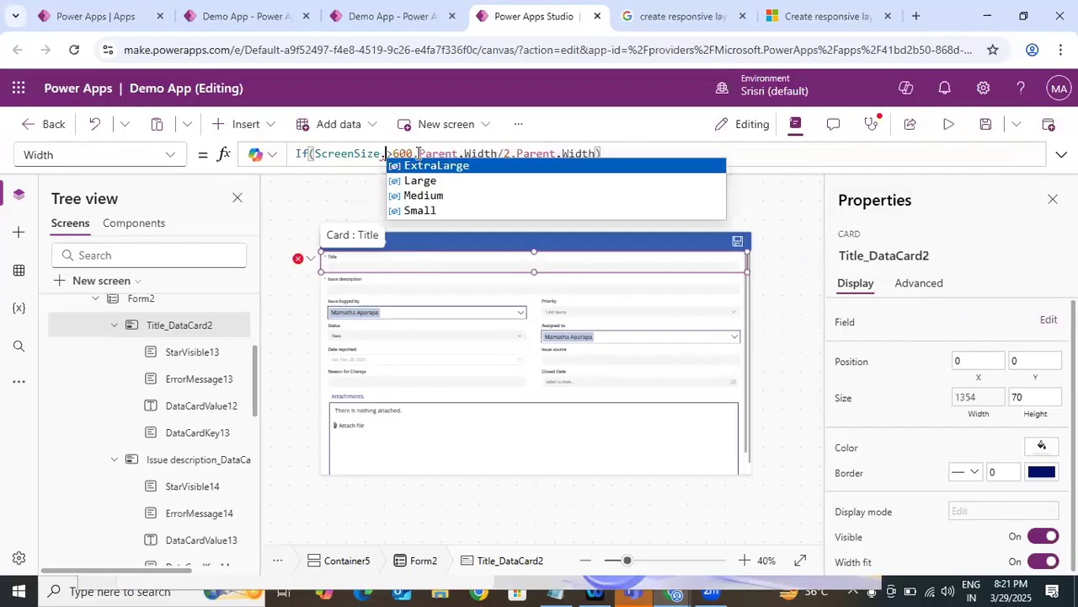
{"action": "key", "text": "Down"}
{"action": "key", "text": "Down"}
{"action": "key", "text": "Down"}
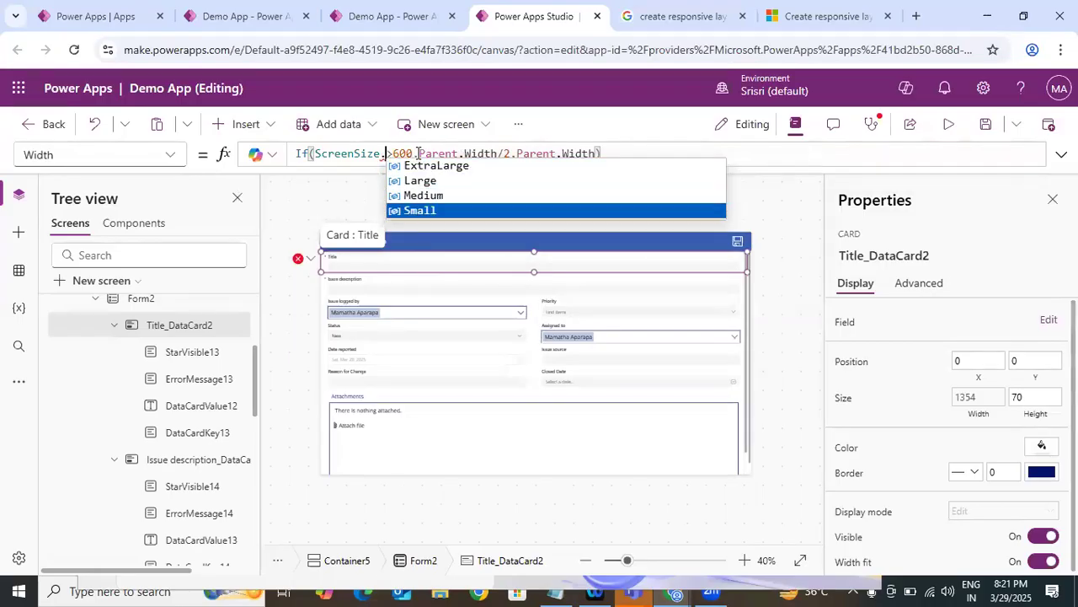
{"action": "key", "text": "Return"}
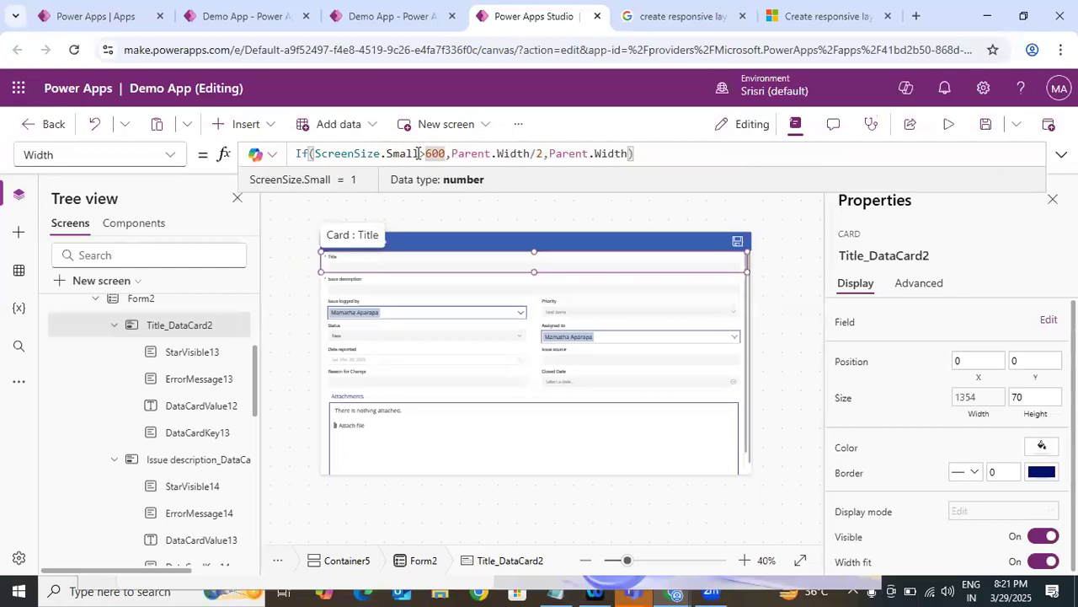
{"action": "key", "text": "Right"}
{"action": "key", "text": "Right"}
{"action": "key", "text": "Right"}
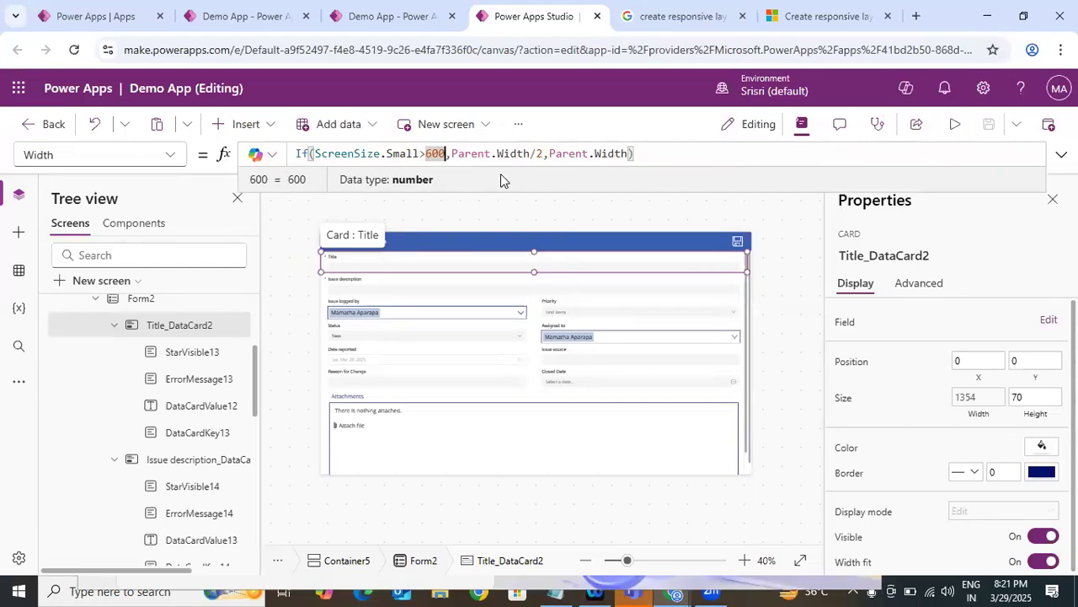
{"action": "left_click", "coordinate": [629, 155]}
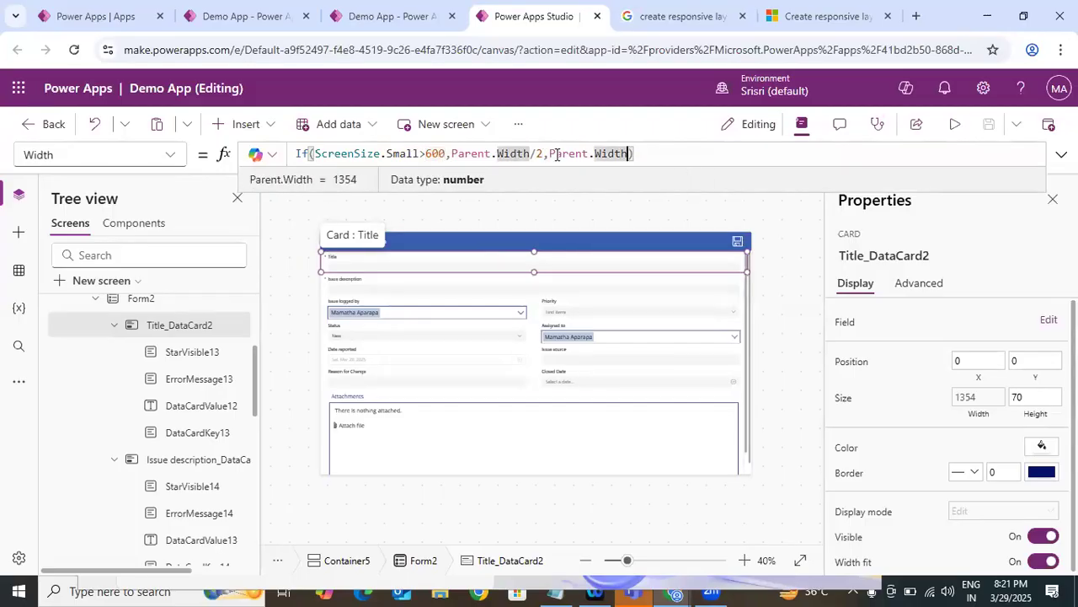
{"action": "left_click_drag", "start_coordinate": [549, 154], "coordinate": [630, 152]}
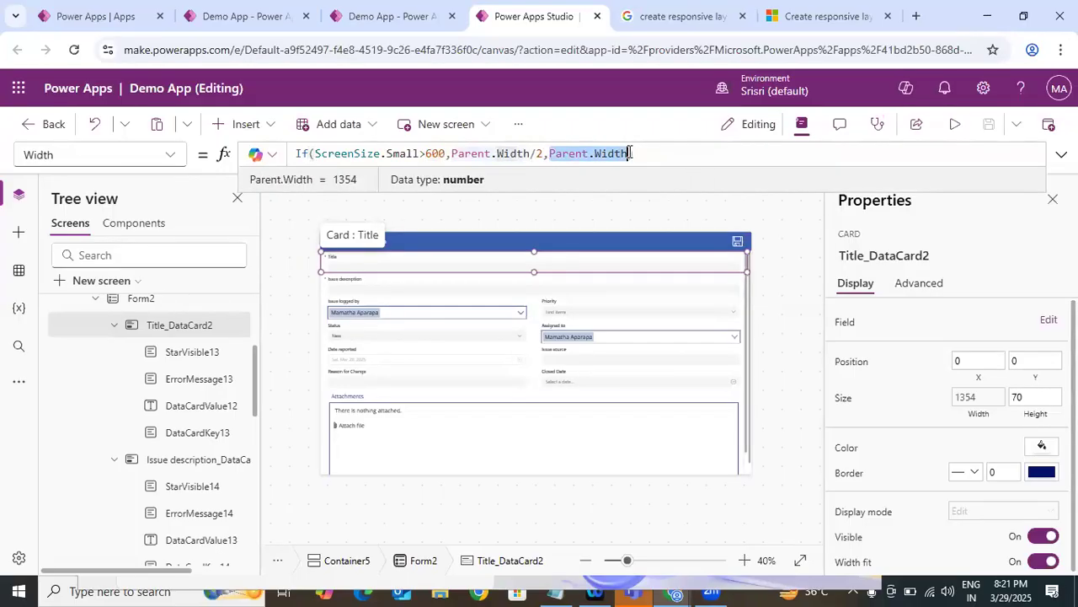
Delete ScreenSize.Small from the start of the Title card's Width formula.
{"action": "double_click", "coordinate": [403, 154]}
{"action": "key", "text": "BackSpace"}
{"action": "key", "text": "BackSpace"}
{"action": "key", "text": "BackSpace"}
{"action": "key", "text": "BackSpace"}
{"action": "key", "text": "BackSpace"}
{"action": "key", "text": "BackSpace"}
{"action": "key", "text": "BackSpace"}
{"action": "key", "text": "BackSpace"}
{"action": "key", "text": "BackSpace"}
{"action": "key", "text": "BackSpace"}
{"action": "key", "text": "BackSpace"}
{"action": "key", "text": "BackSpace"}
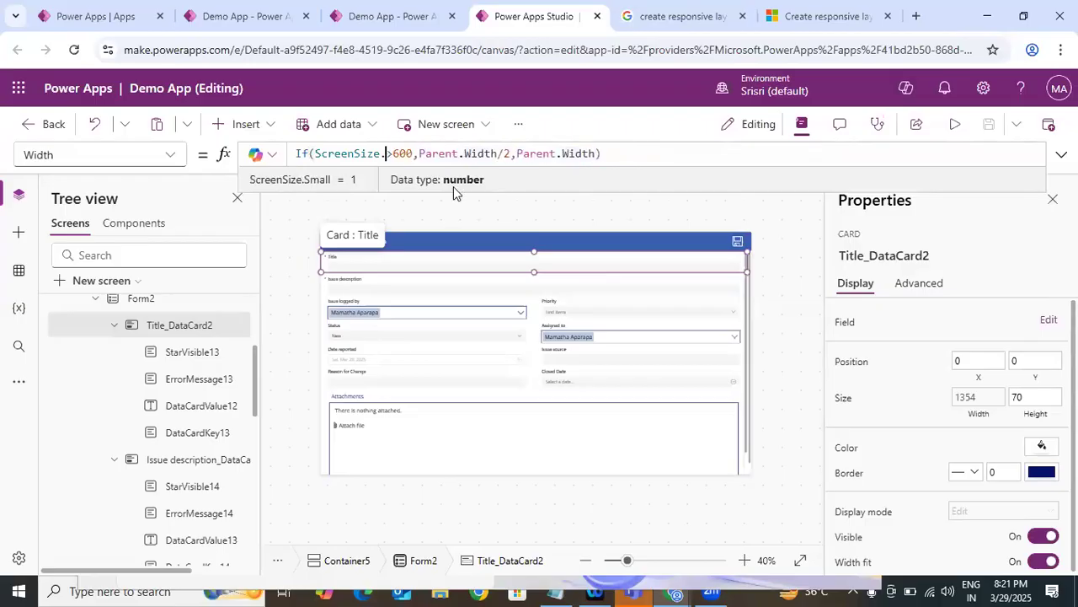
{"action": "key", "text": "Delete"}
Switch to the Microsoft Learn responsive layout article and copy Parent.Size from its Width formula example.
{"action": "left_click", "coordinate": [822, 16]}
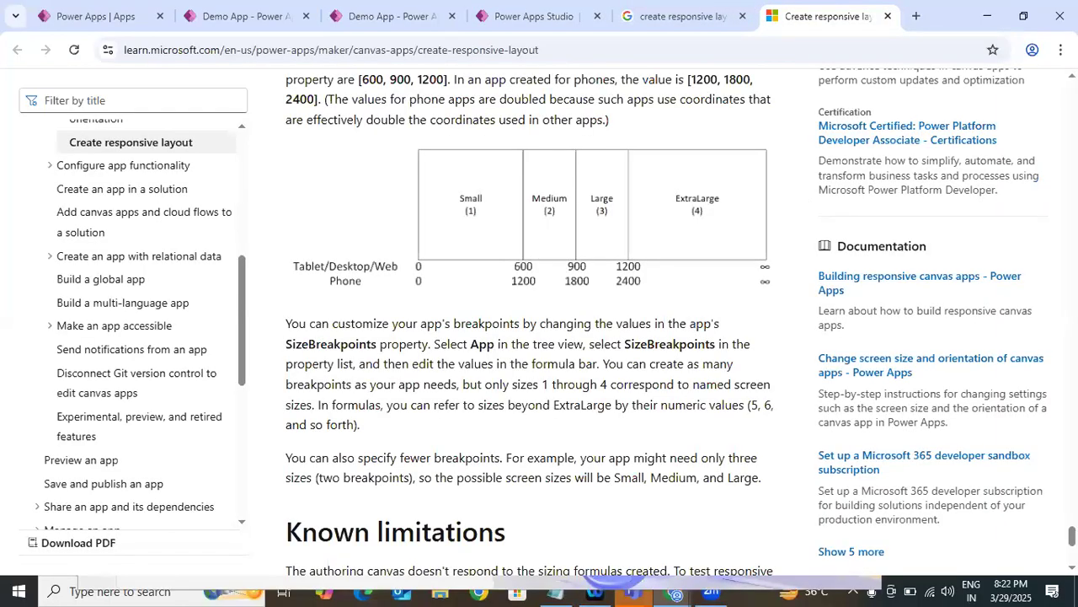
{"action": "scroll", "coordinate": [530, 320], "scroll_direction": "up", "scroll_amount": 8}
{"action": "scroll", "coordinate": [530, 321], "scroll_direction": "up", "scroll_amount": 7}
{"action": "scroll", "coordinate": [531, 320], "scroll_direction": "down", "scroll_amount": 8}
{"action": "scroll", "coordinate": [530, 320], "scroll_direction": "down", "scroll_amount": 10}
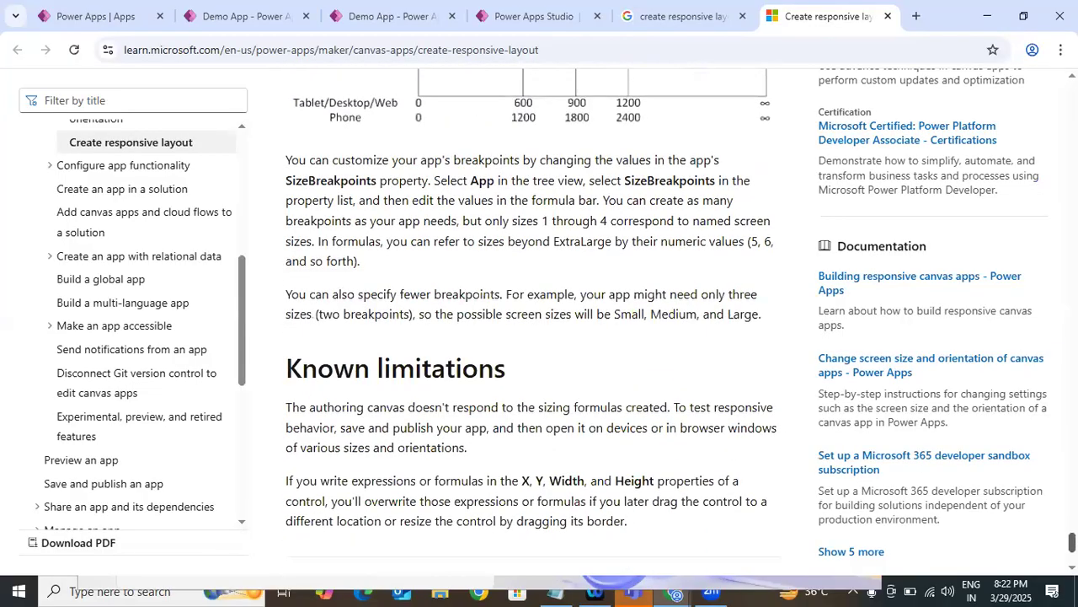
{"action": "scroll", "coordinate": [530, 320], "scroll_direction": "down", "scroll_amount": 3}
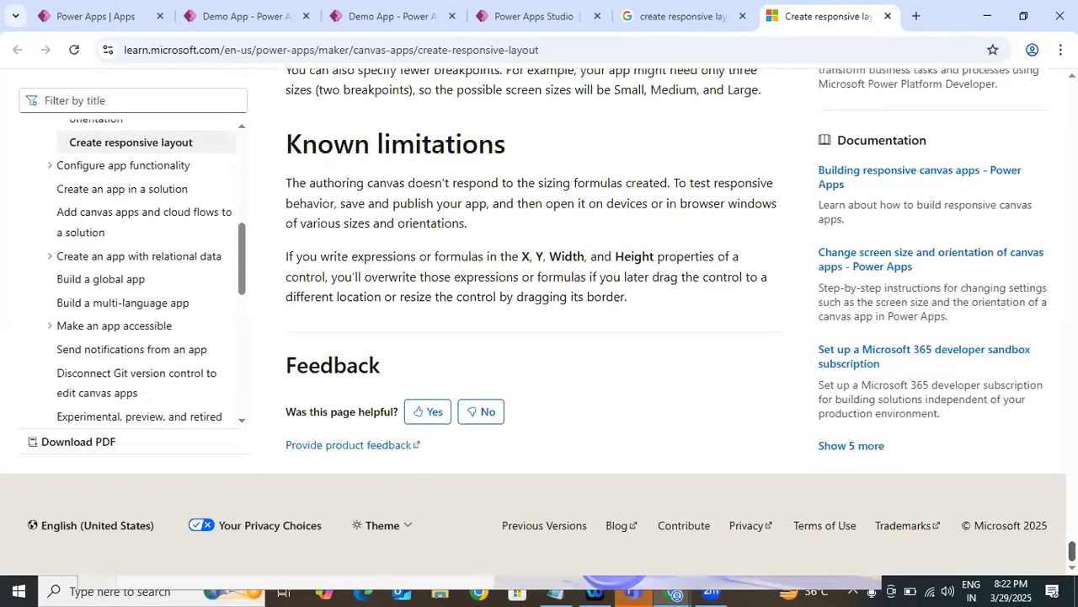
{"action": "scroll", "coordinate": [531, 321], "scroll_direction": "up", "scroll_amount": 8}
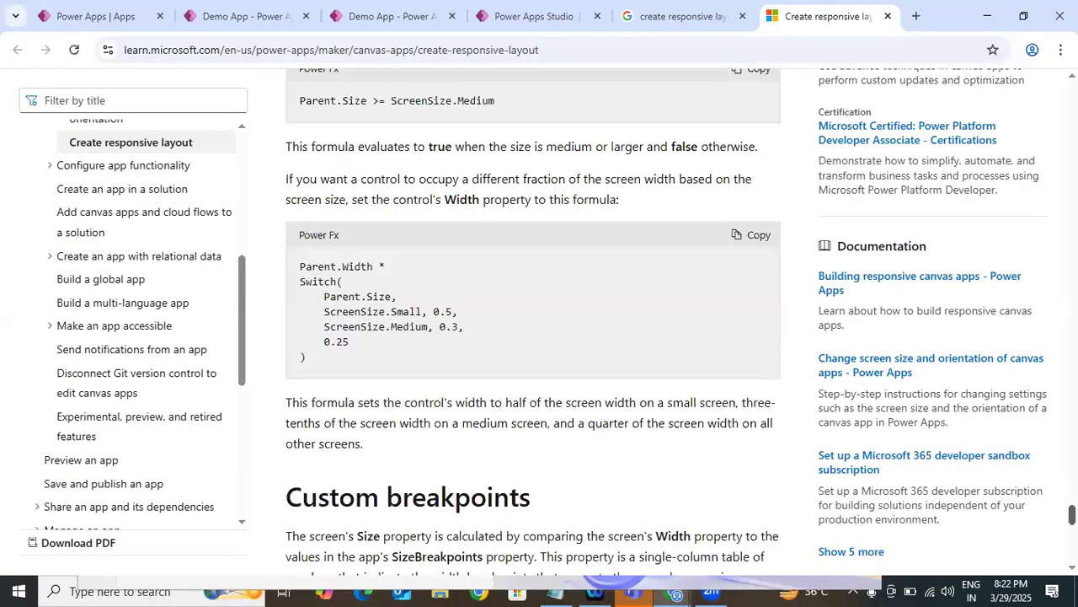
{"action": "left_click_drag", "start_coordinate": [314, 299], "coordinate": [393, 298]}
{"action": "key", "text": "ctrl+c"}
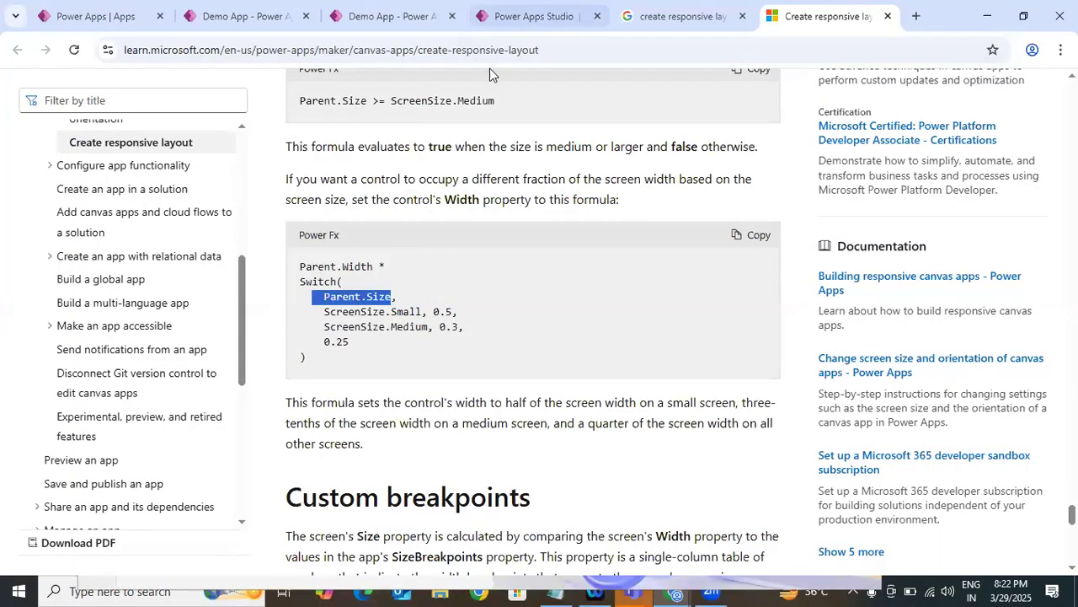
Return to Power Apps Studio, paste Parent.Size before >600 and restore the opening If( of the Width formula.
{"action": "left_click", "coordinate": [670, 16]}
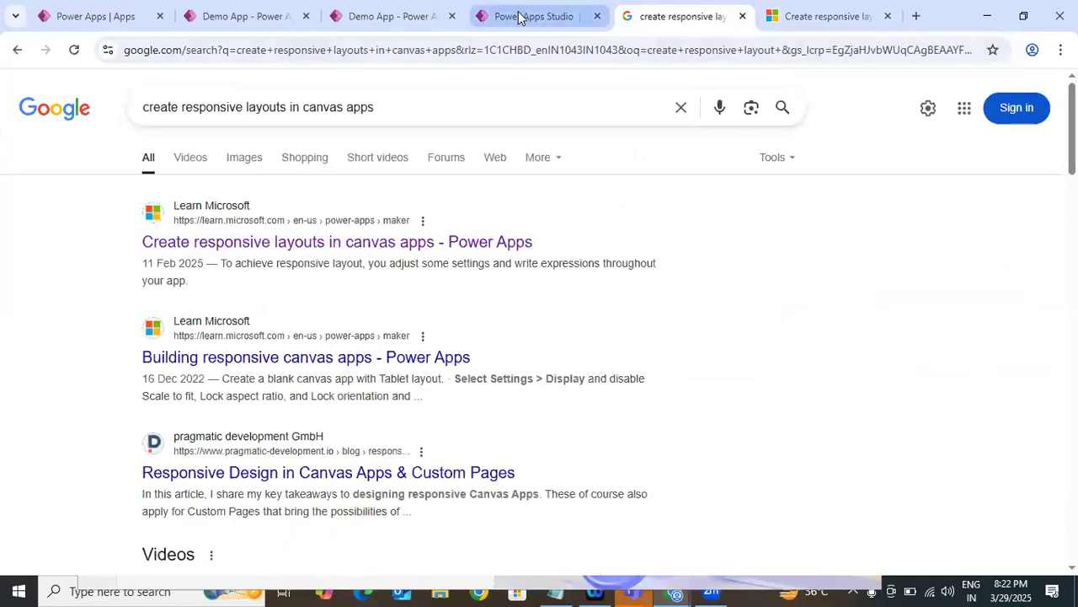
{"action": "left_click", "coordinate": [520, 18]}
{"action": "left_click", "coordinate": [299, 154]}
{"action": "key", "text": "ctrl+v"}
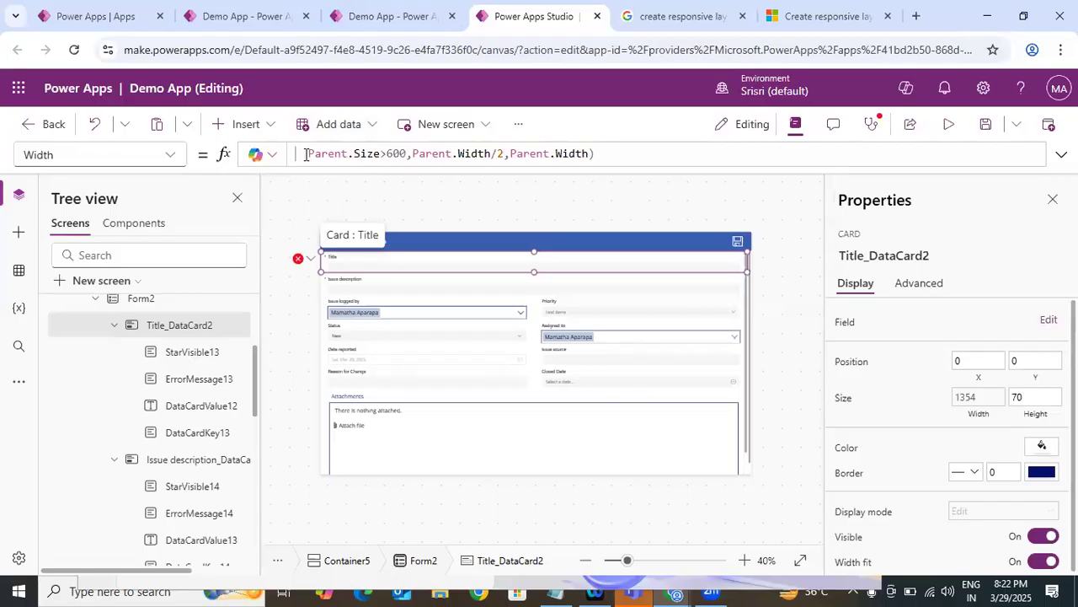
{"action": "key", "text": "Delete"}
{"action": "key", "text": "Delete"}
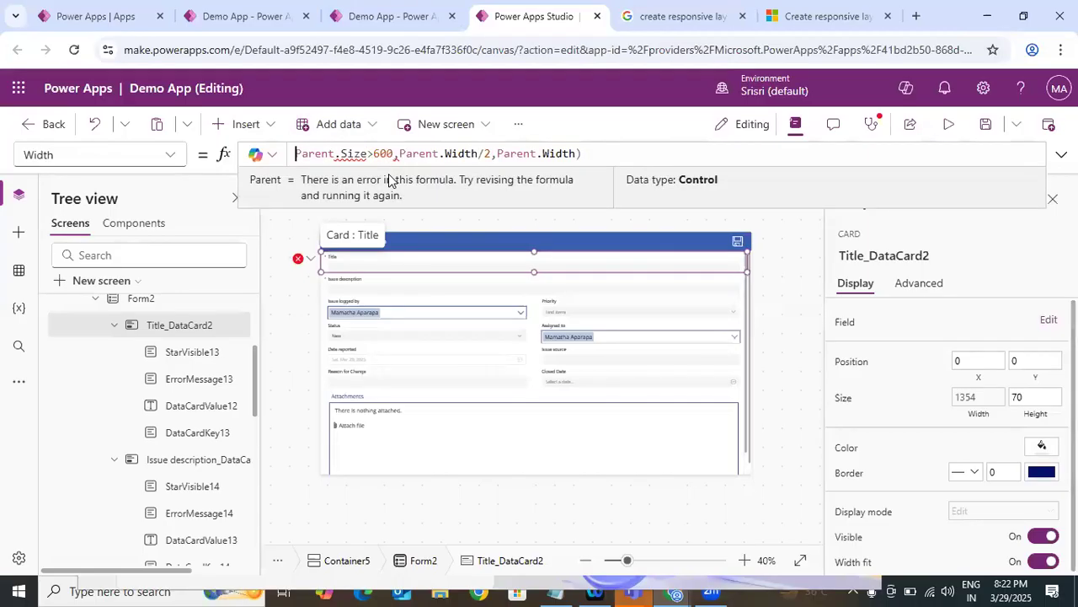
{"action": "type", "text": "If("}
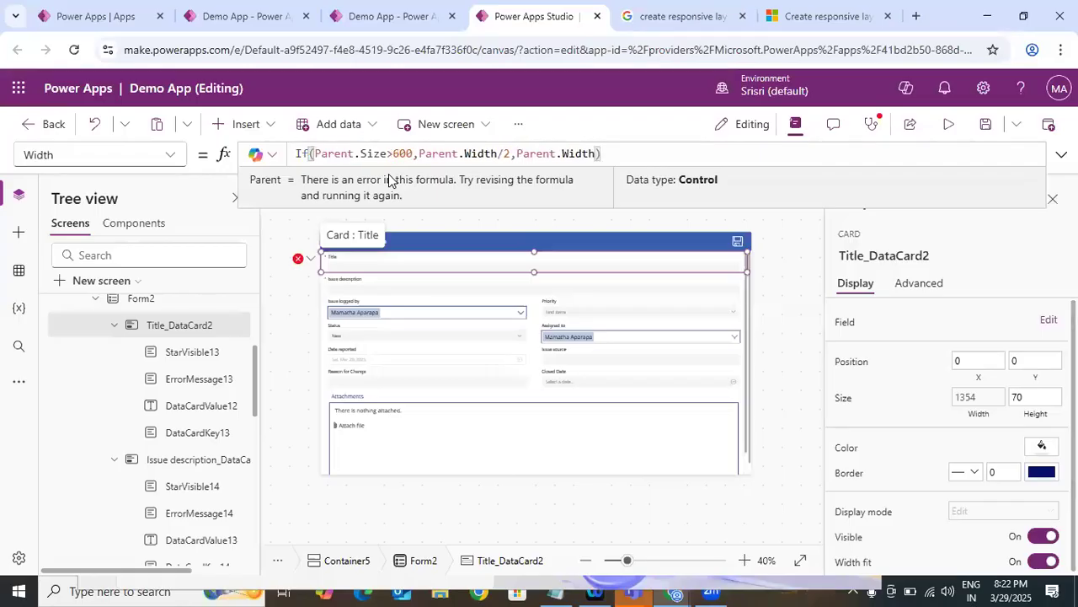
Inspect the error on Size in the Title card's Width condition.
{"action": "left_click", "coordinate": [391, 154]}
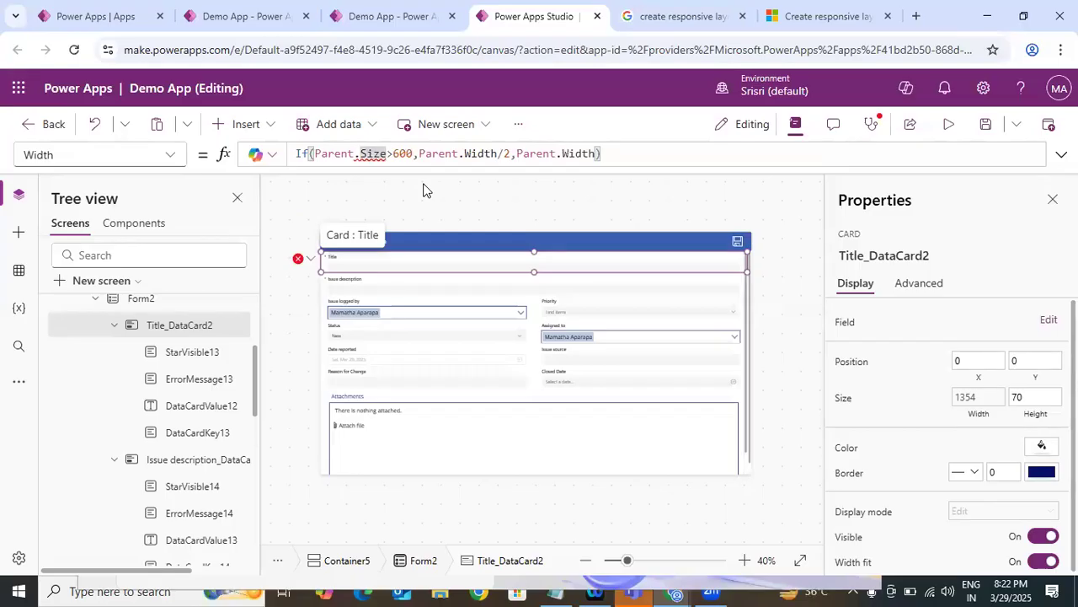
{"action": "type", "text": "."}
{"action": "key", "text": "BackSpace"}
{"action": "mouse_move", "coordinate": [374, 153]}
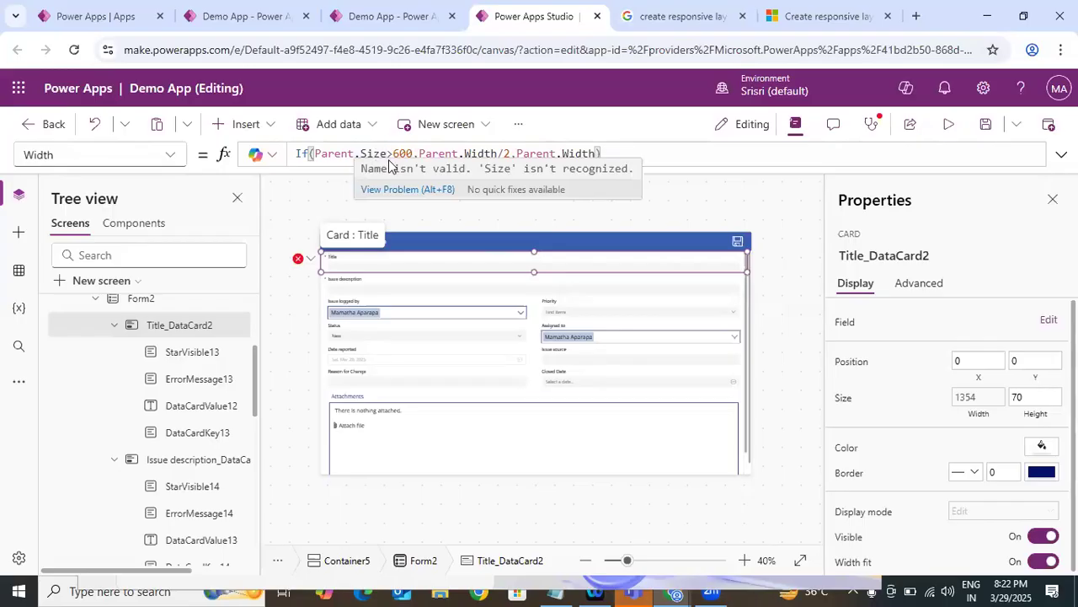
Select the form's parent screen, FormScreen, and copy its name.
{"action": "left_click_drag", "start_coordinate": [316, 153], "coordinate": [354, 155]}
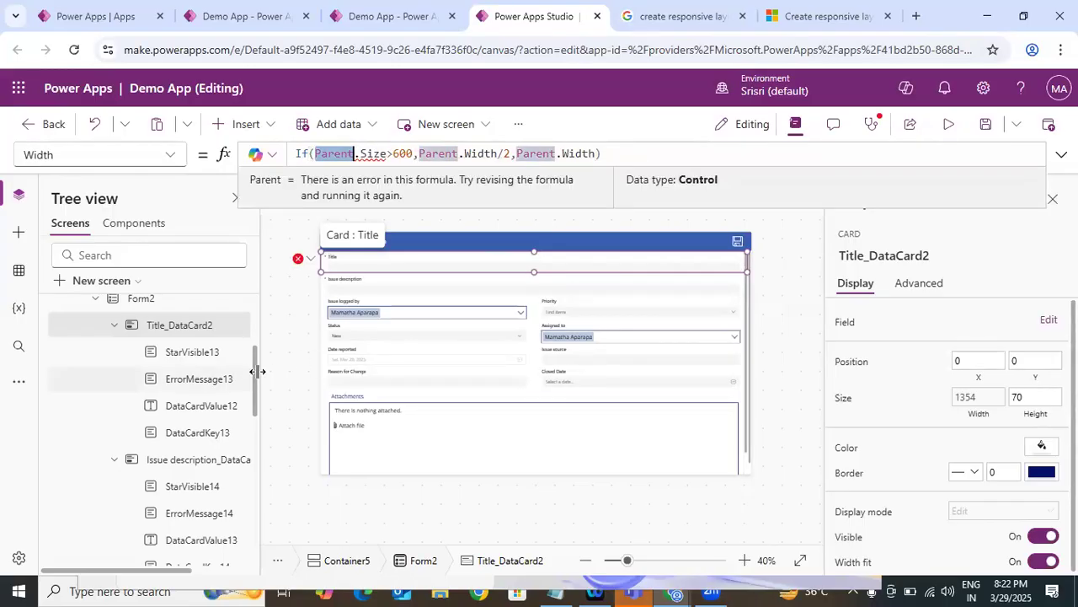
{"action": "scroll", "coordinate": [260, 327], "scroll_direction": "up", "scroll_amount": 3}
{"action": "scroll", "coordinate": [261, 327], "scroll_direction": "up", "scroll_amount": 1}
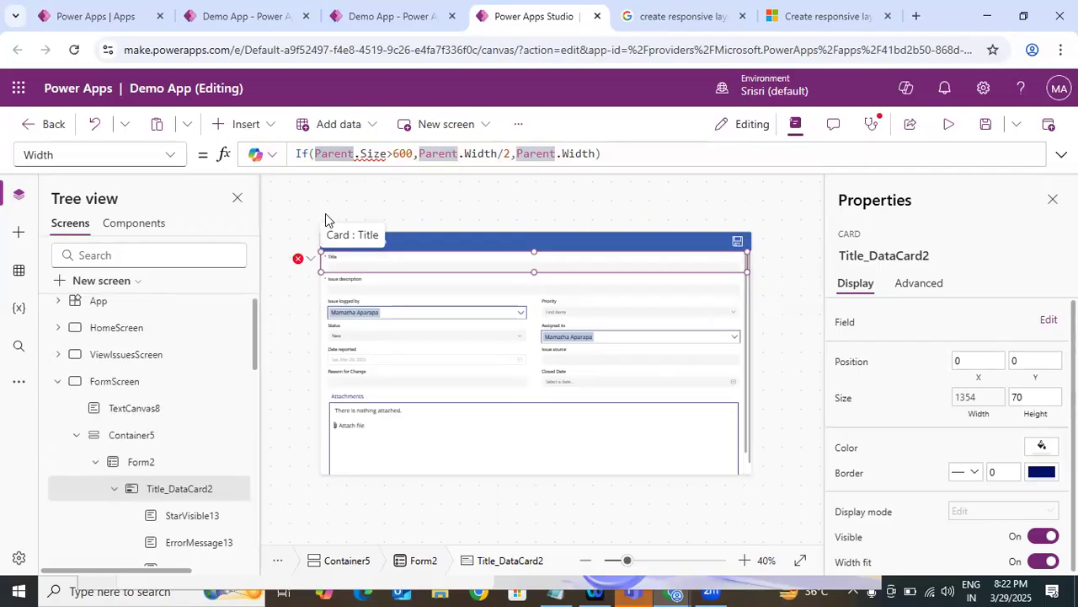
{"action": "left_click", "coordinate": [127, 381]}
{"action": "left_click", "coordinate": [926, 258]}
{"action": "left_click", "coordinate": [927, 258]}
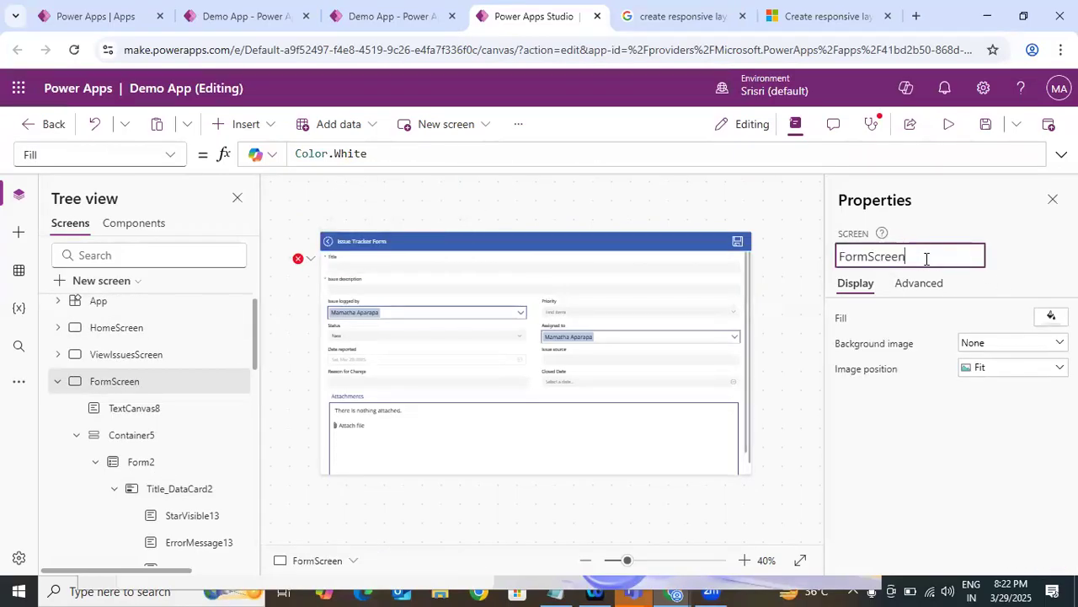
{"action": "double_click", "coordinate": [926, 259]}
{"action": "key", "text": "ctrl+c"}
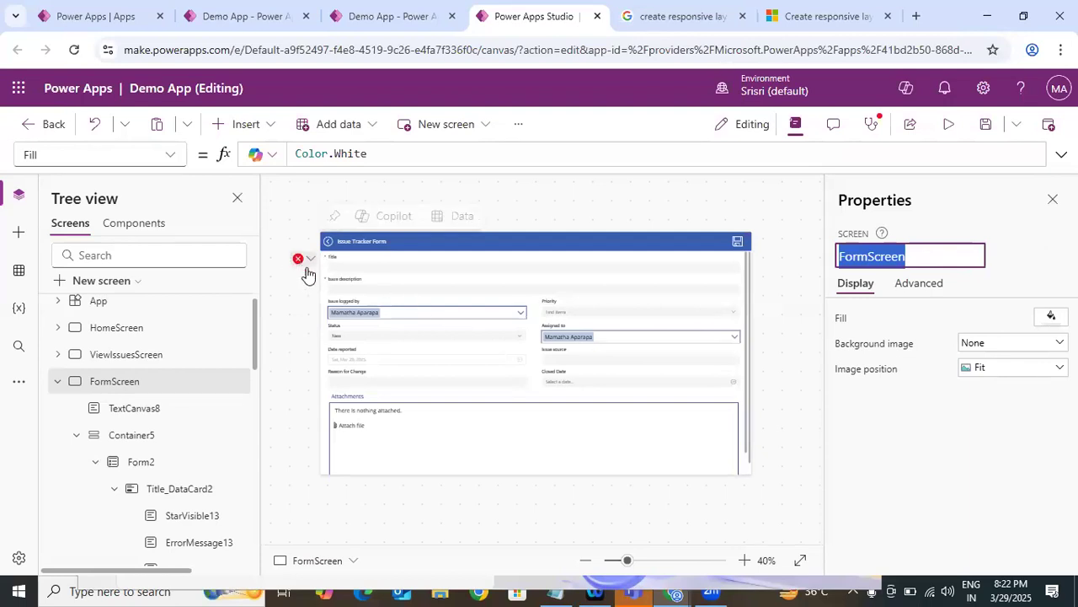
Replace Parent with FormScreen in the Title card's Width condition and change the comparison to FormScreen.Size<600.
{"action": "left_click", "coordinate": [300, 259]}
{"action": "left_click", "coordinate": [324, 286]}
{"action": "double_click", "coordinate": [335, 153]}
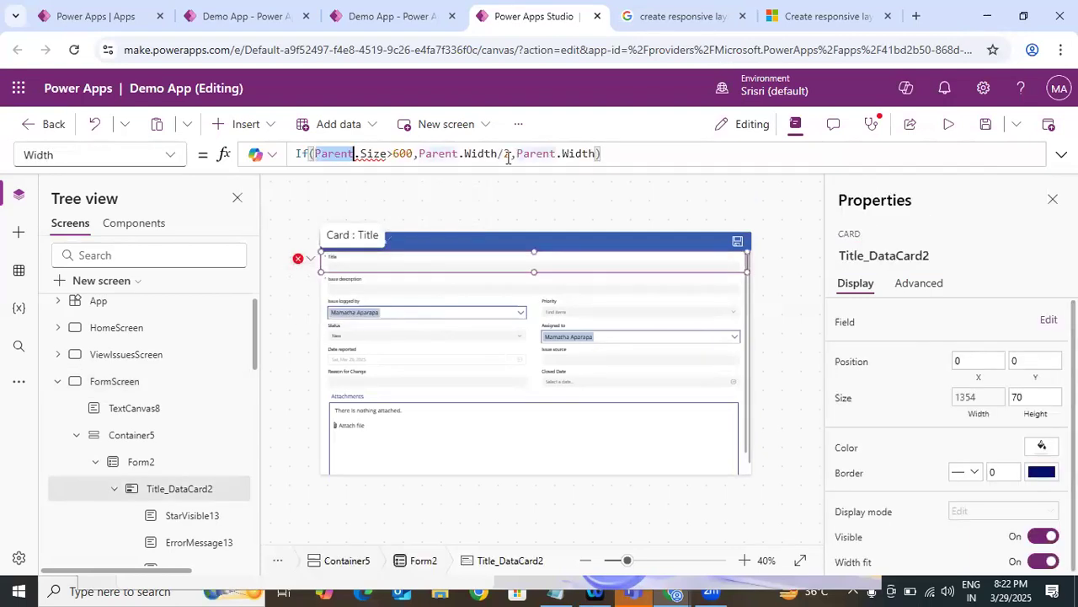
{"action": "key", "text": "ctrl+v"}
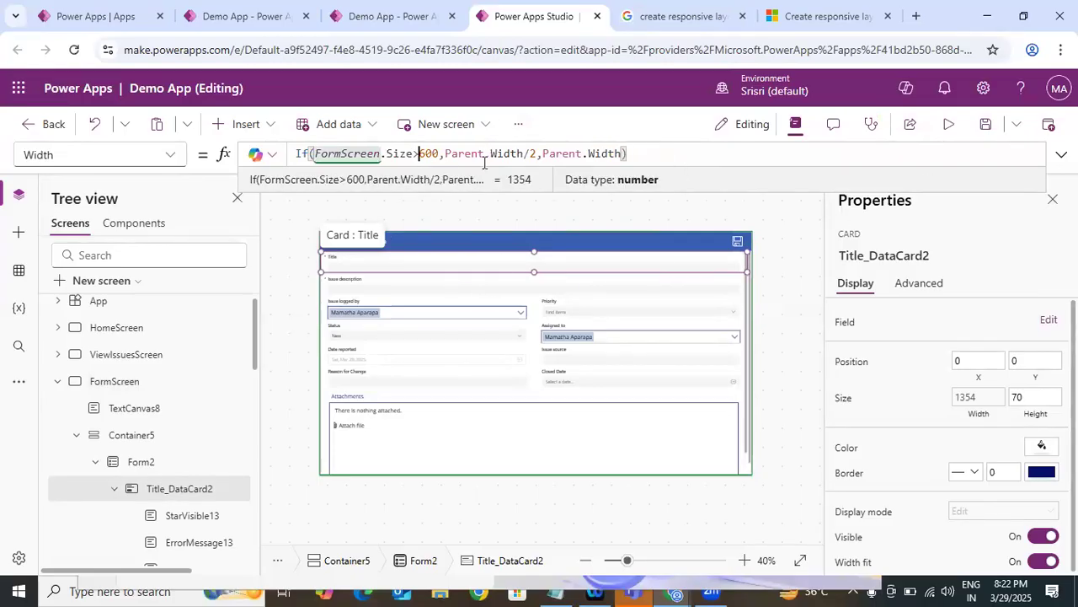
{"action": "key", "text": "BackSpace"}
{"action": "type", "text": "<"}
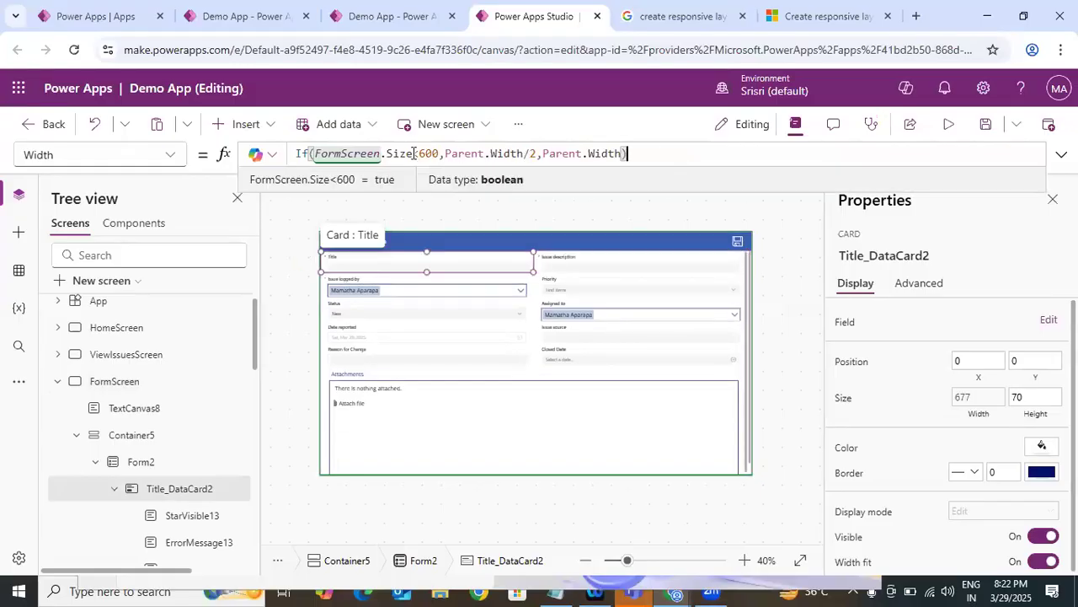
Copy the Title card's full Width formula and paste it over the Issue description card's Width.
{"action": "left_click_drag", "start_coordinate": [414, 152], "coordinate": [294, 154]}
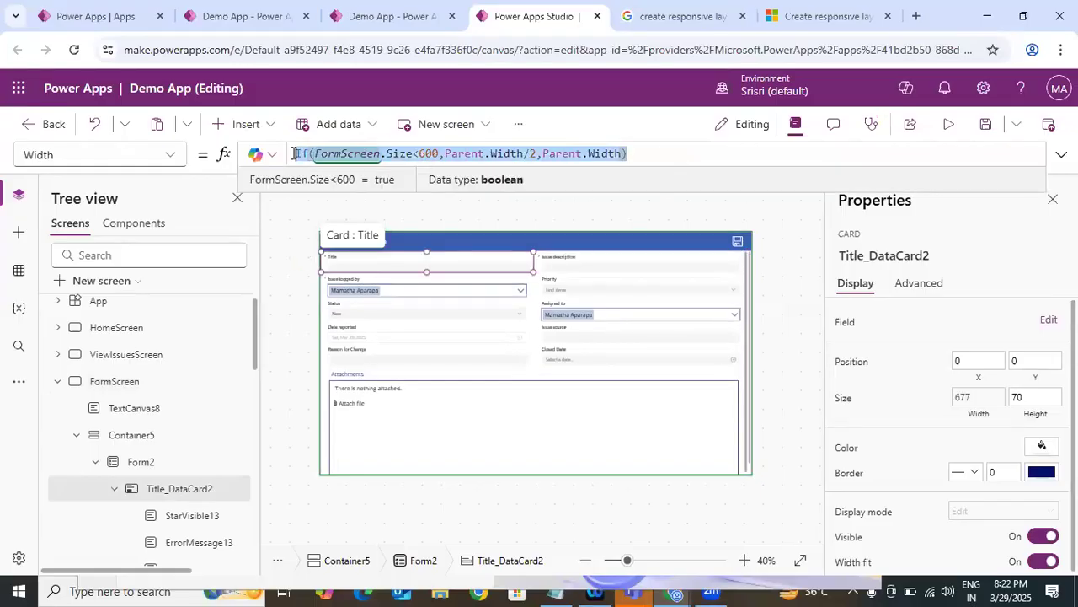
{"action": "key", "text": "Right"}
{"action": "double_click", "coordinate": [354, 154]}
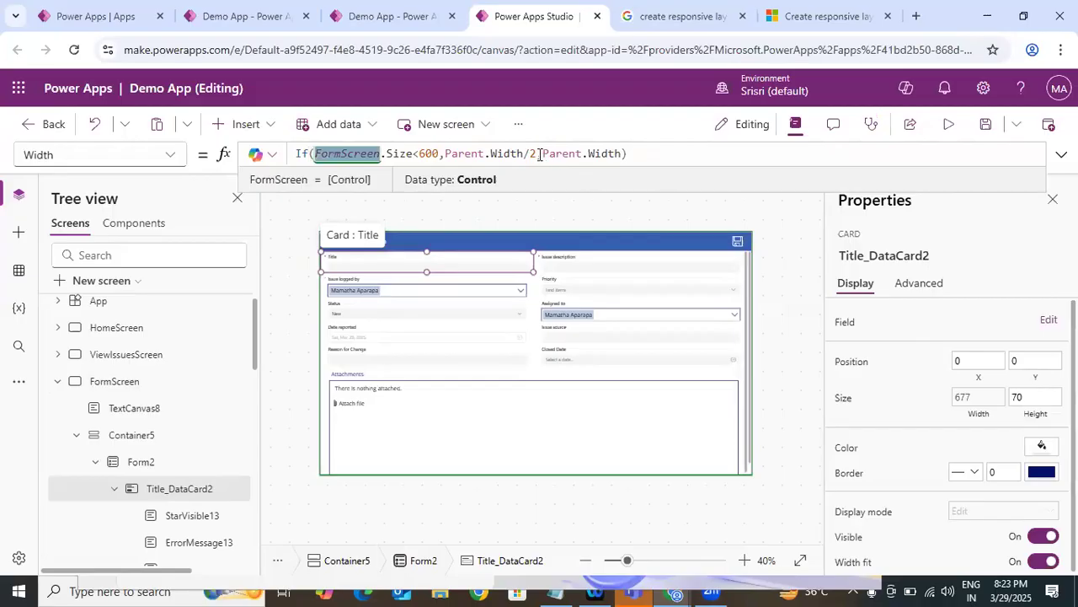
{"action": "left_click", "coordinate": [645, 154]}
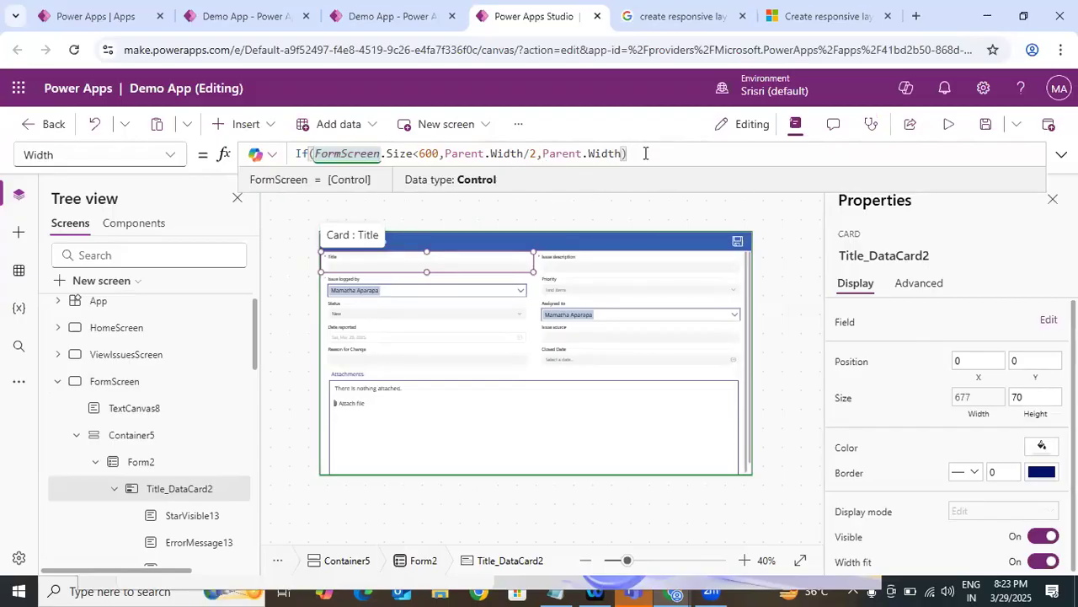
{"action": "key", "text": "ctrl+a"}
{"action": "key", "text": "ctrl+c"}
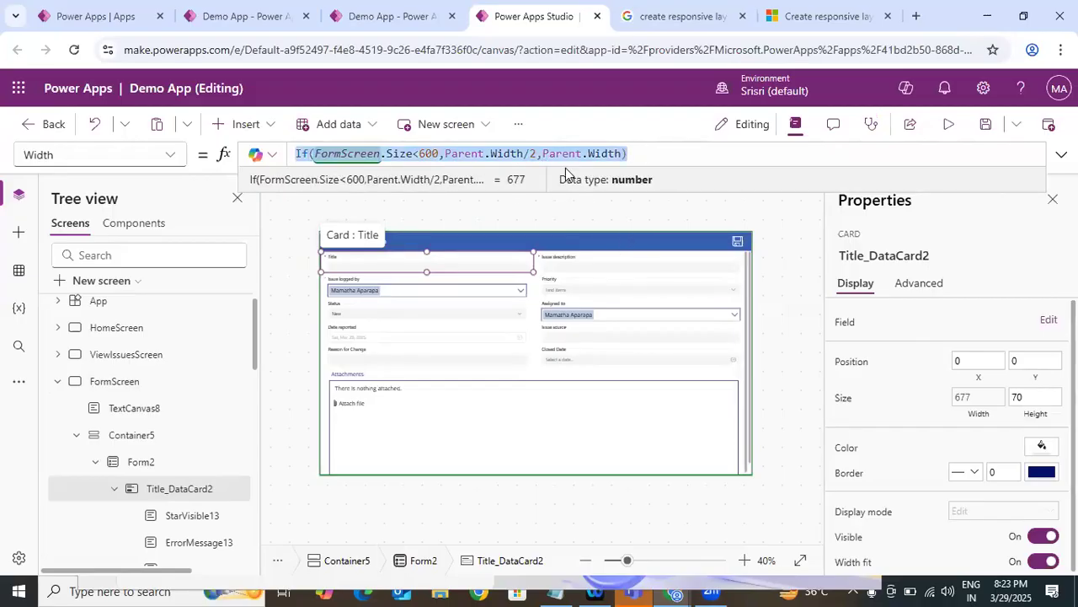
{"action": "left_click", "coordinate": [588, 266]}
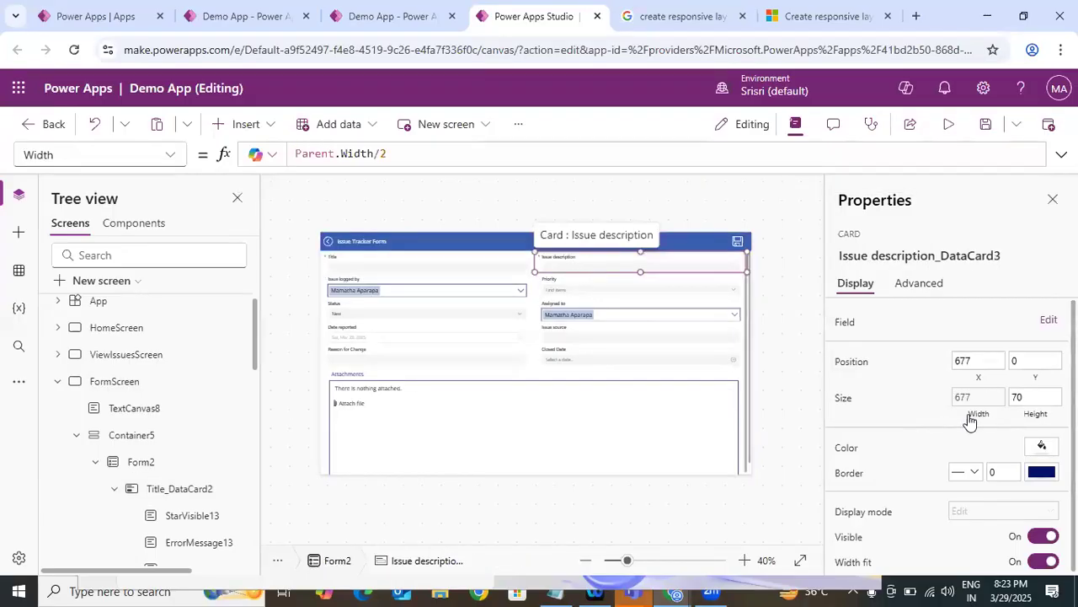
{"action": "key", "text": "ctrl+a"}
{"action": "key", "text": "ctrl+v"}
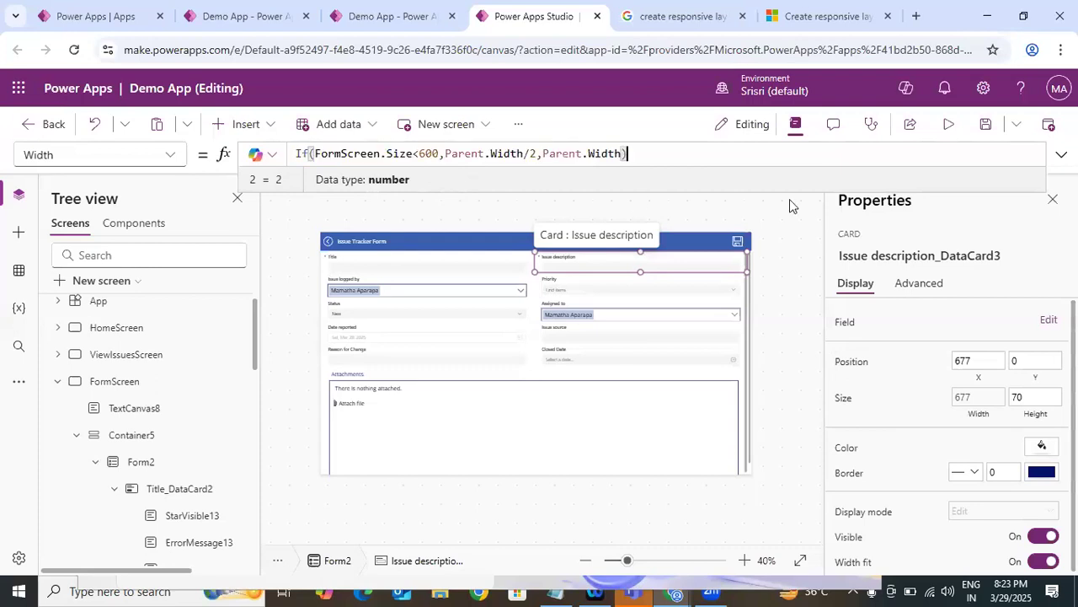
Save the Demo App and publish the saved version.
{"action": "left_click", "coordinate": [985, 124]}
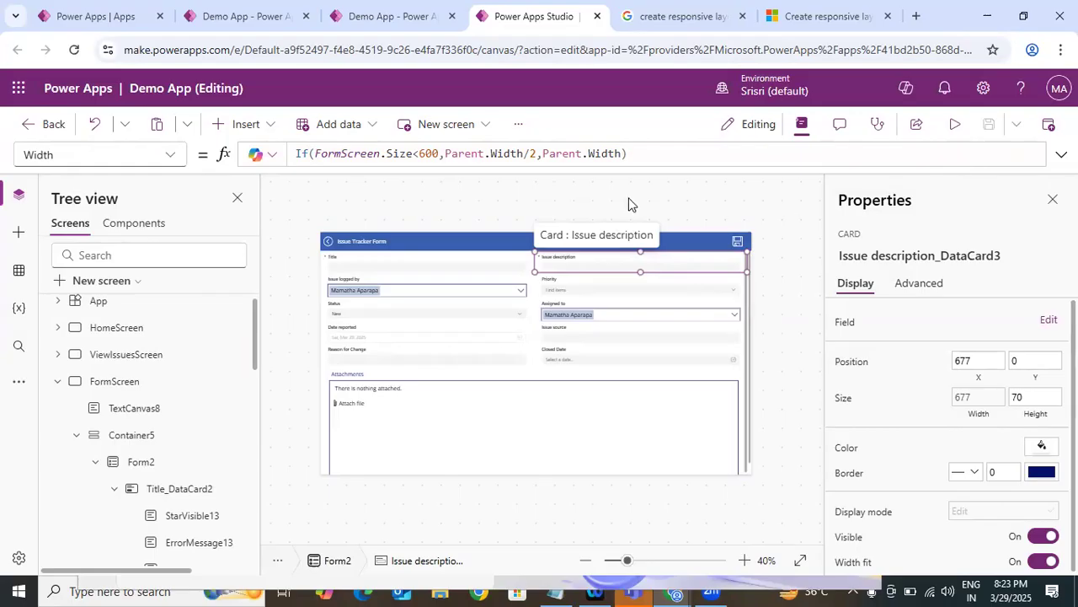
{"action": "left_click", "coordinate": [1049, 124]}
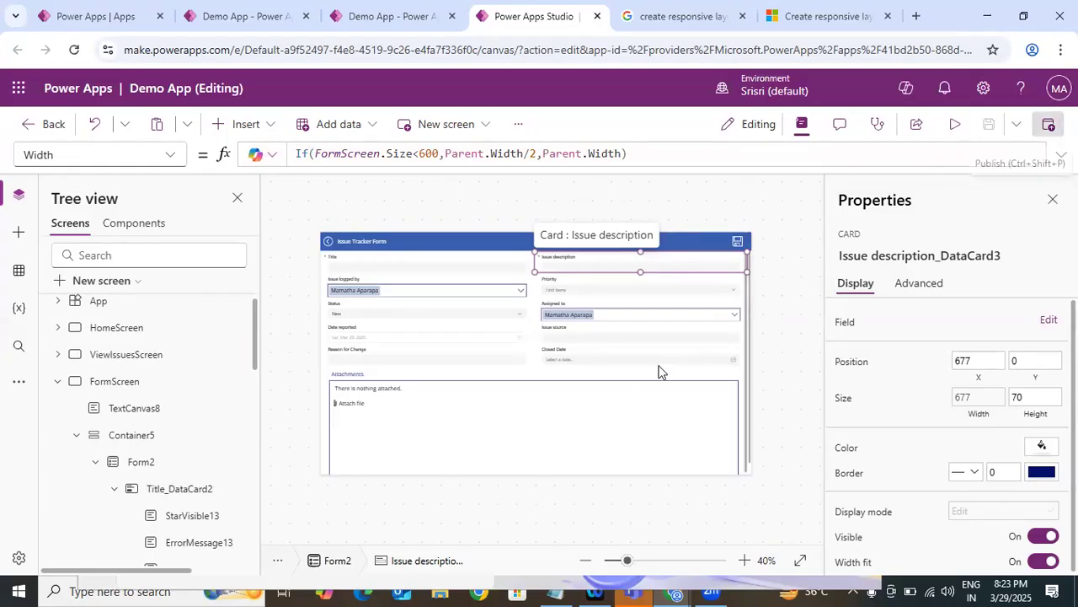
{"action": "left_click", "coordinate": [590, 494]}
Switch to the running Demo App and reload it repeatedly to load the published version.
{"action": "left_click", "coordinate": [405, 16]}
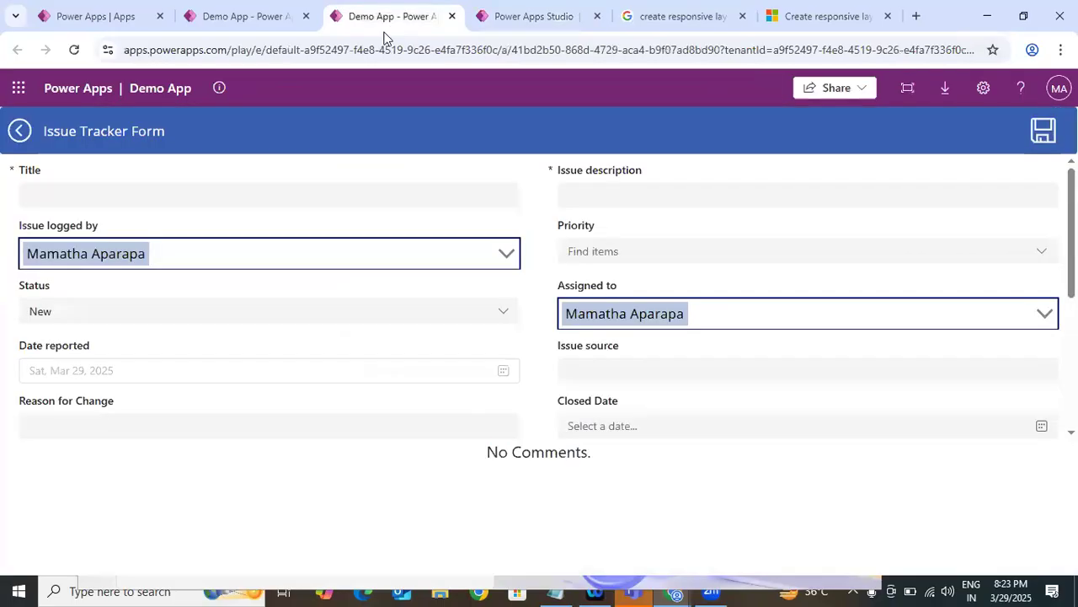
{"action": "key", "text": "F5"}
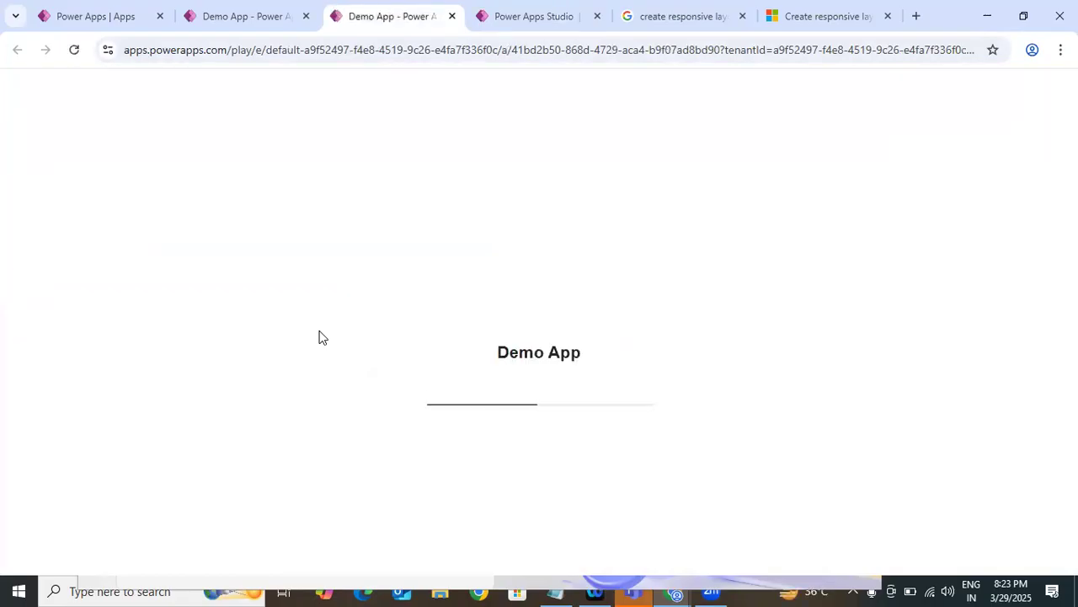
{"action": "key", "text": "F5"}
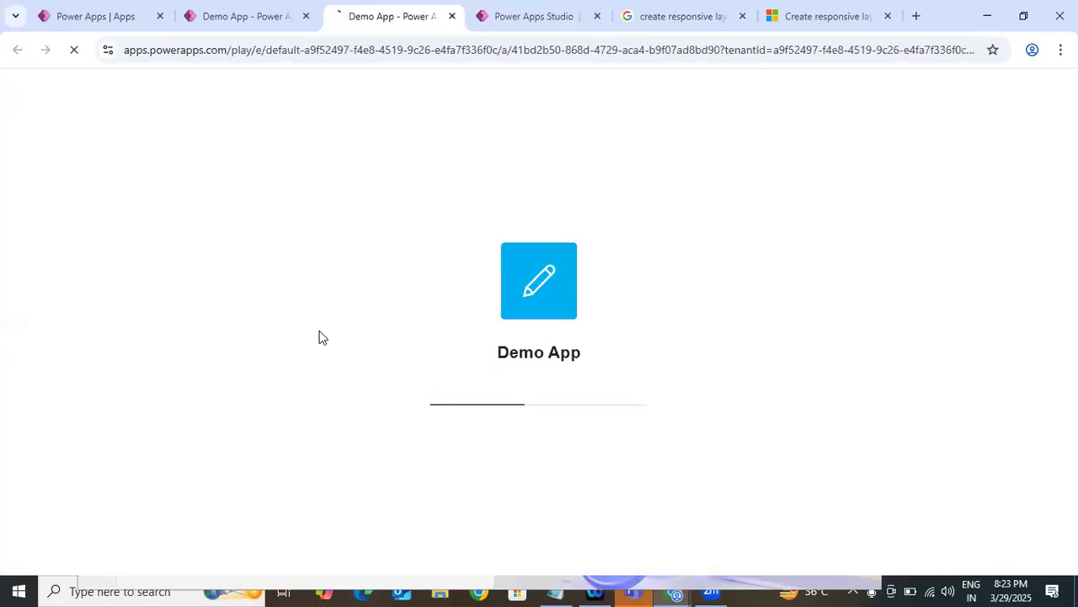
{"action": "key", "text": "F5"}
{"action": "key", "text": "F5"}
{"action": "key", "text": "F5"}
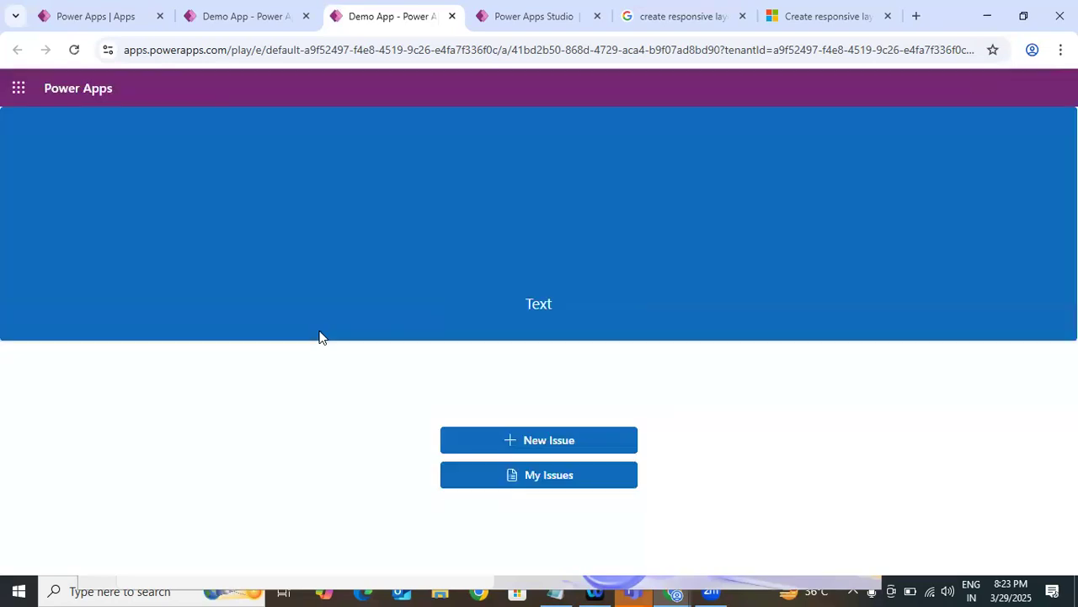
{"action": "key", "text": "F5"}
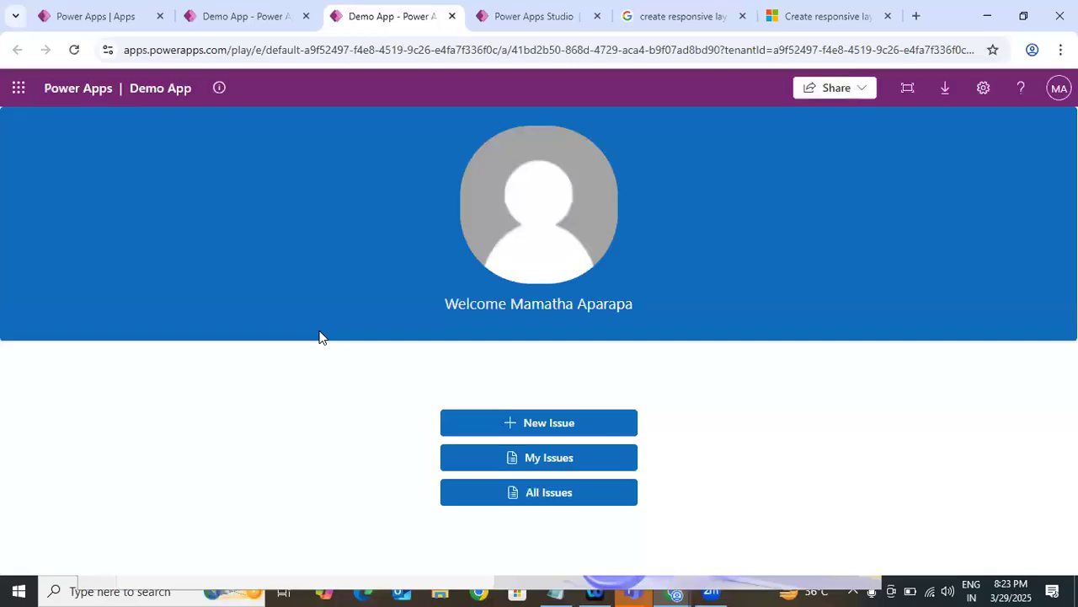
{"action": "key", "text": "F5"}
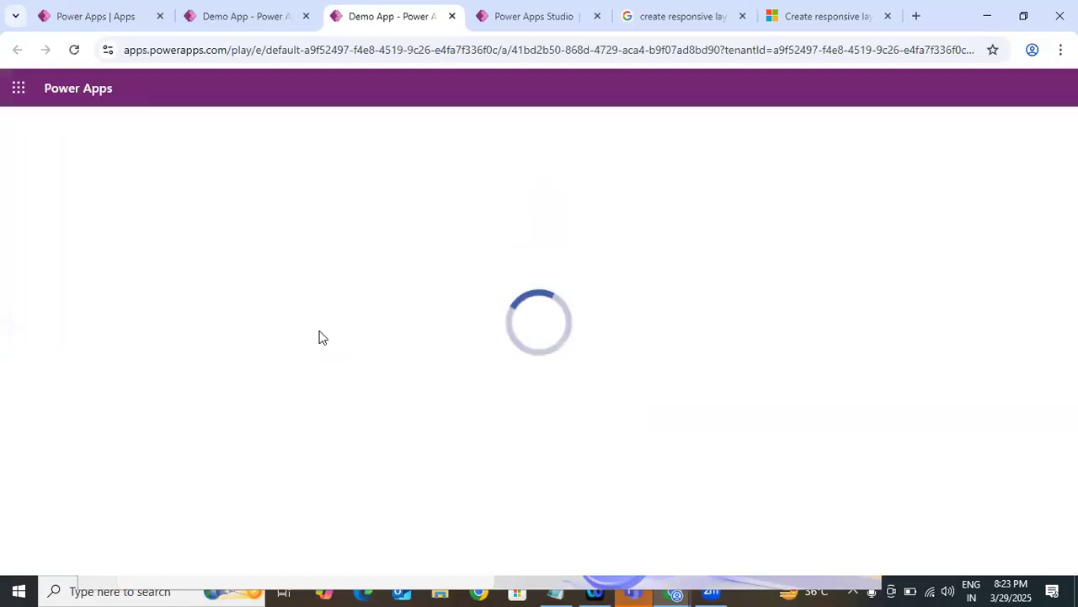
{"action": "key", "text": "F5"}
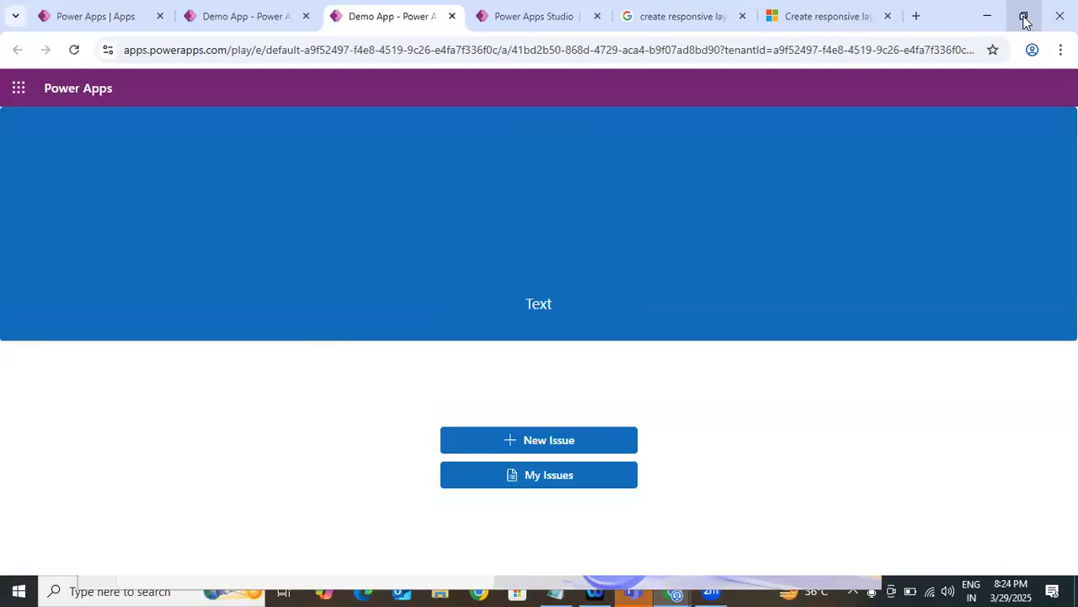
Open a new issue form and check its card layout in a narrow window, full size and a device emulation 260 px wide.
{"action": "left_click", "coordinate": [1023, 16]}
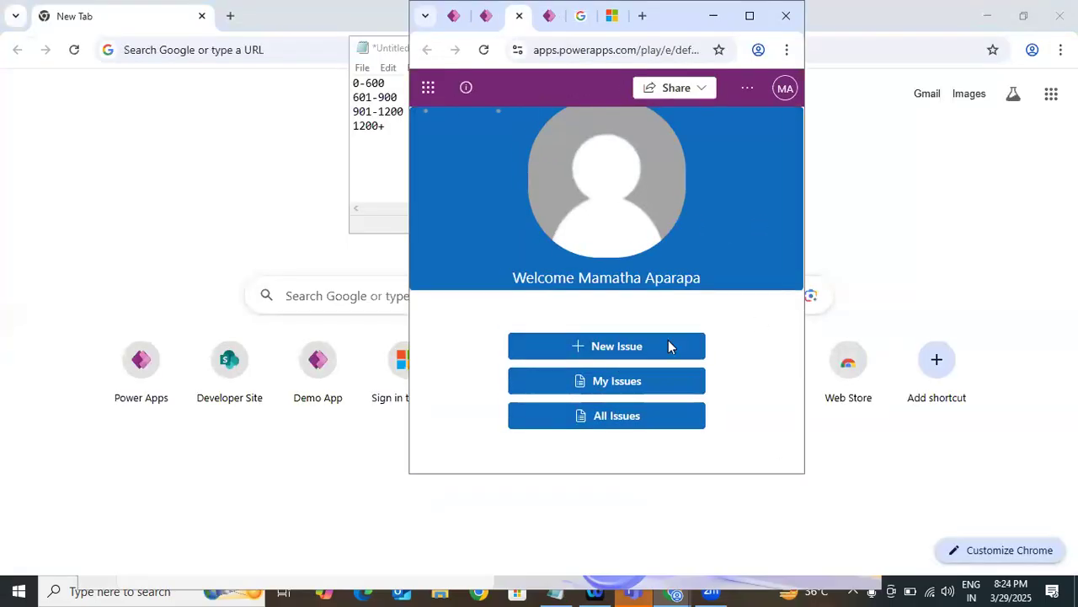
{"action": "left_click", "coordinate": [668, 344]}
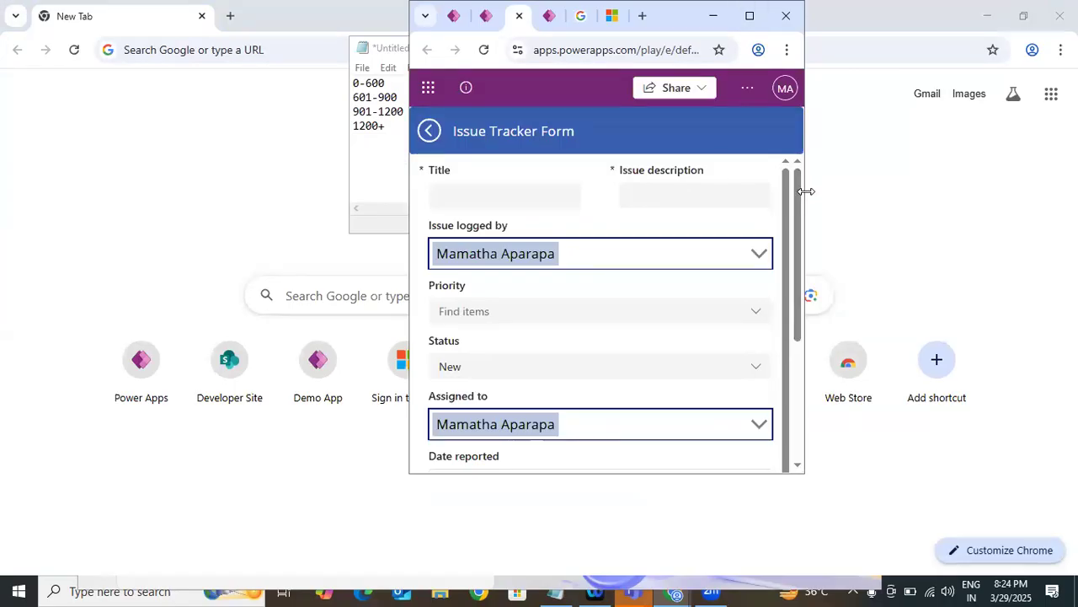
{"action": "left_click", "coordinate": [748, 16]}
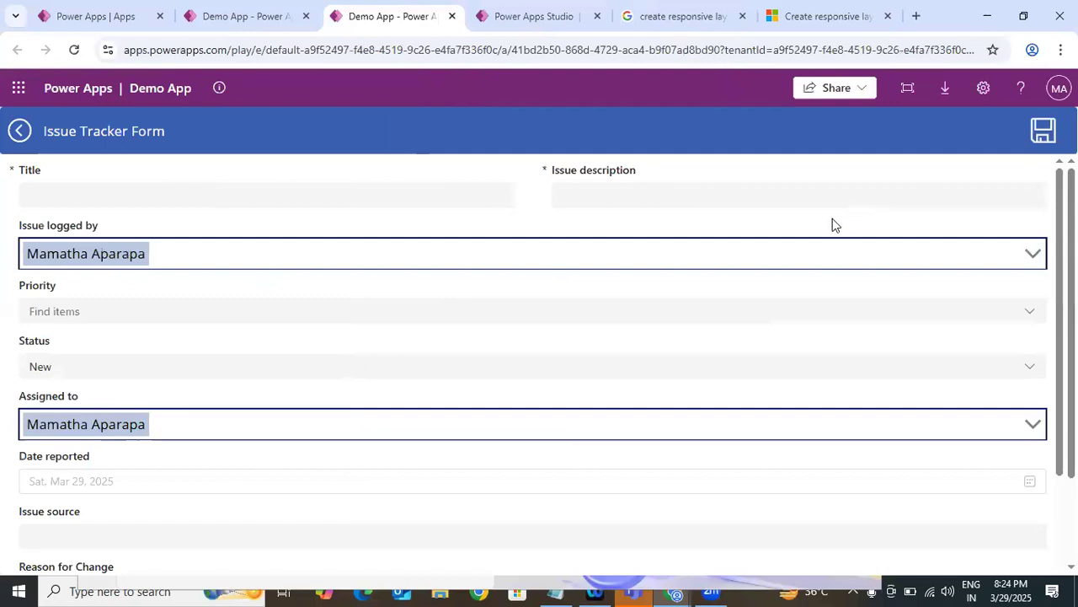
{"action": "key", "text": "ctrl+shift+i"}
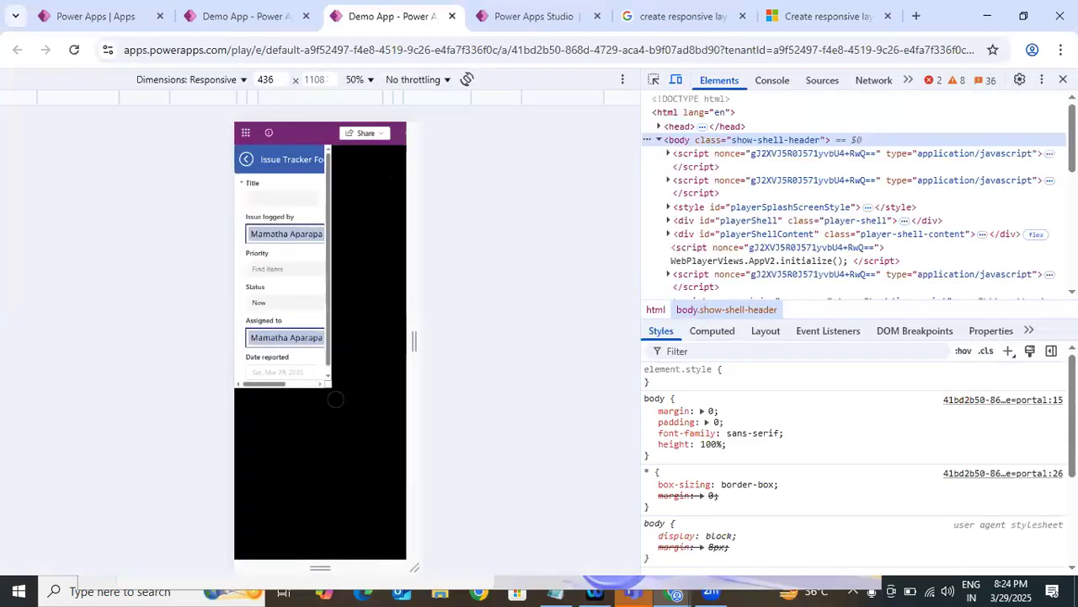
{"action": "mouse_move", "coordinate": [421, 321]}
{"action": "left_mouse_down"}
{"action": "mouse_move", "coordinate": [337, 322]}
{"action": "mouse_move", "coordinate": [410, 320]}
{"action": "left_mouse_up"}
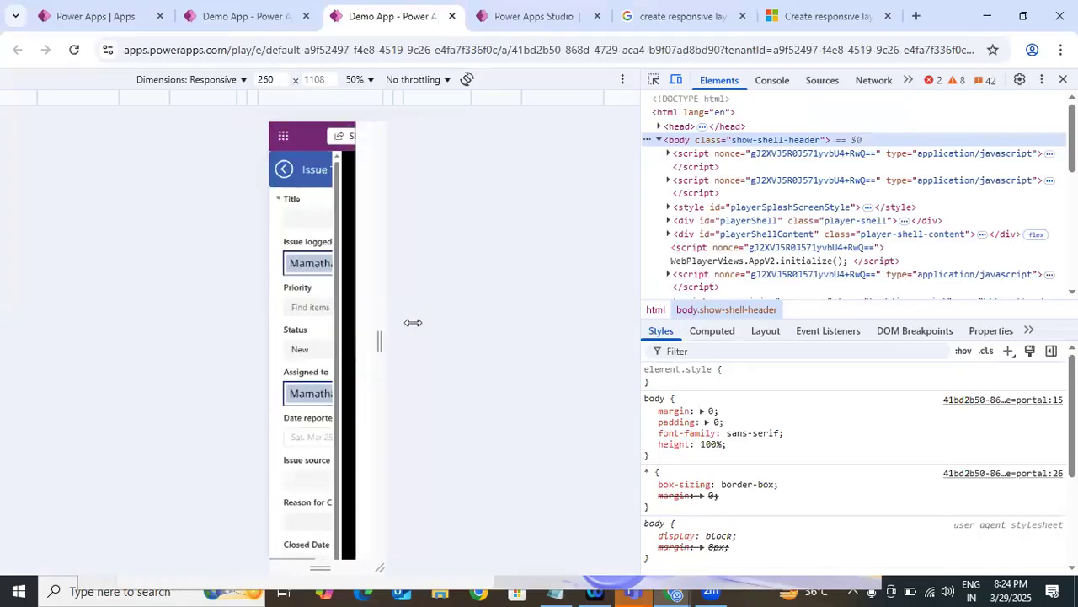
Return to Power Apps Studio and review the Width condition and both If results on the Issue description and Title cards.
{"action": "left_click", "coordinate": [548, 17]}
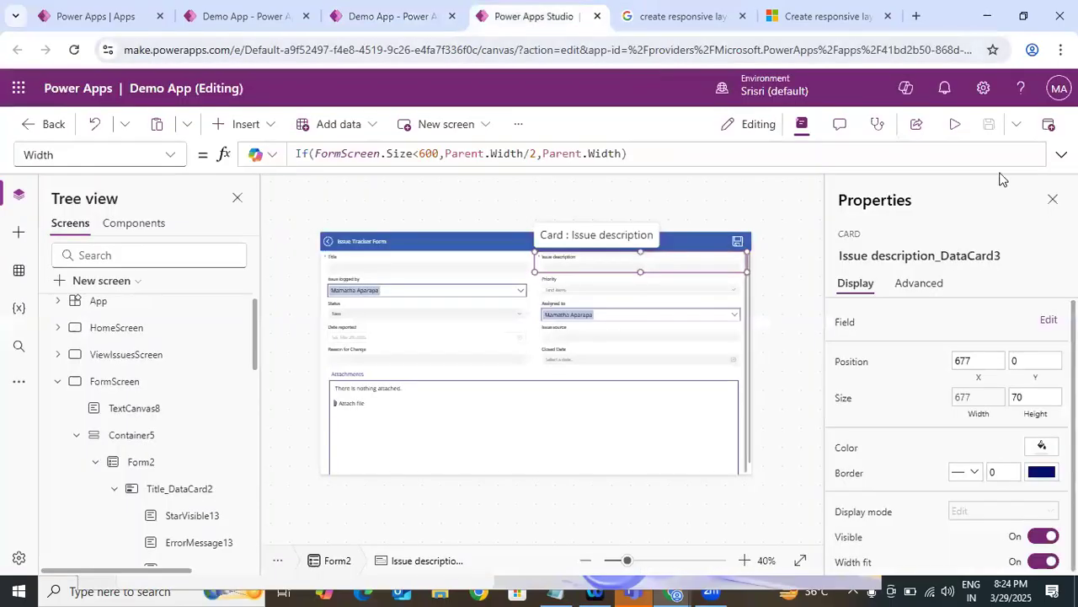
{"action": "left_click", "coordinate": [1048, 124]}
{"action": "left_click", "coordinate": [588, 493]}
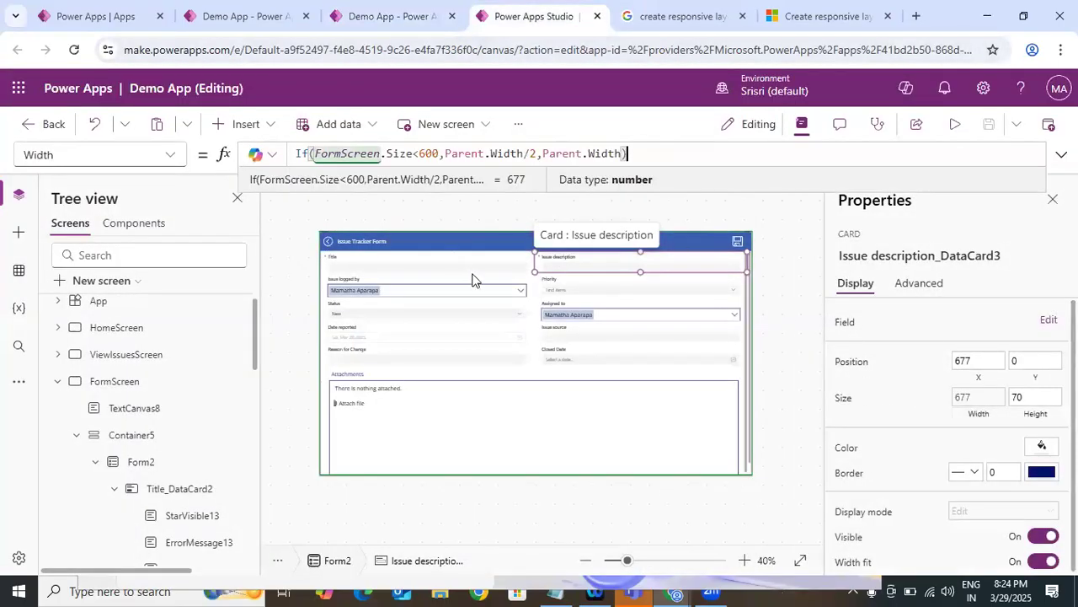
{"action": "left_click", "coordinate": [466, 267]}
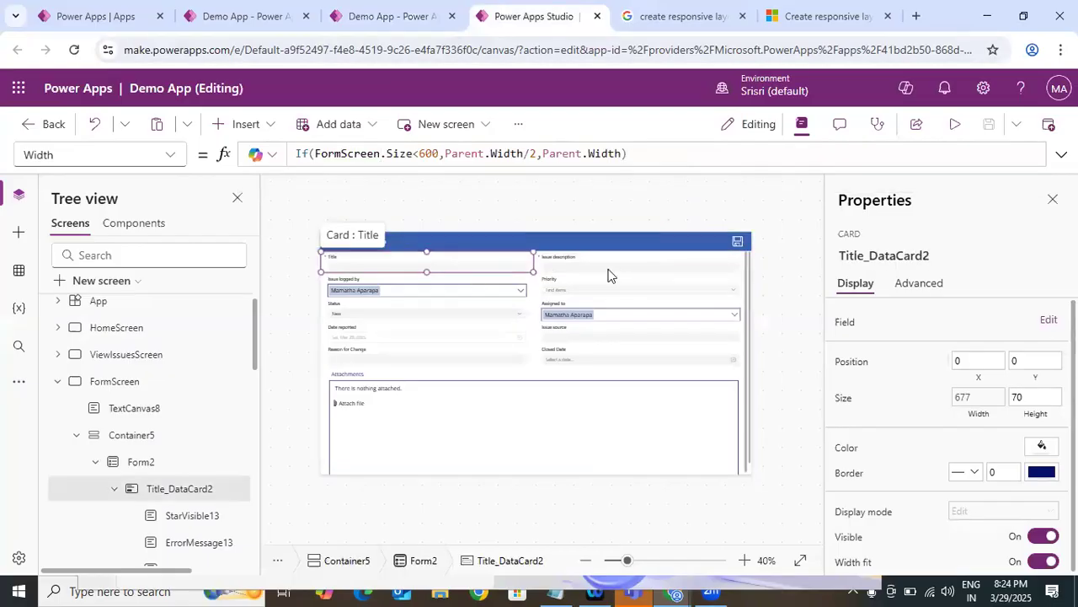
{"action": "left_click", "coordinate": [441, 168]}
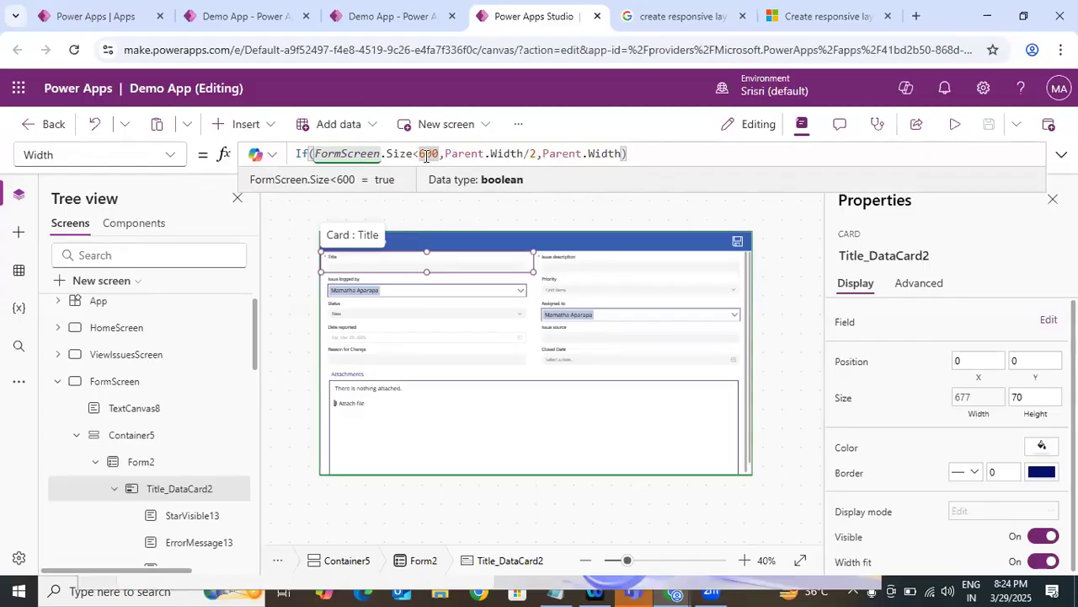
{"action": "left_click", "coordinate": [535, 154]}
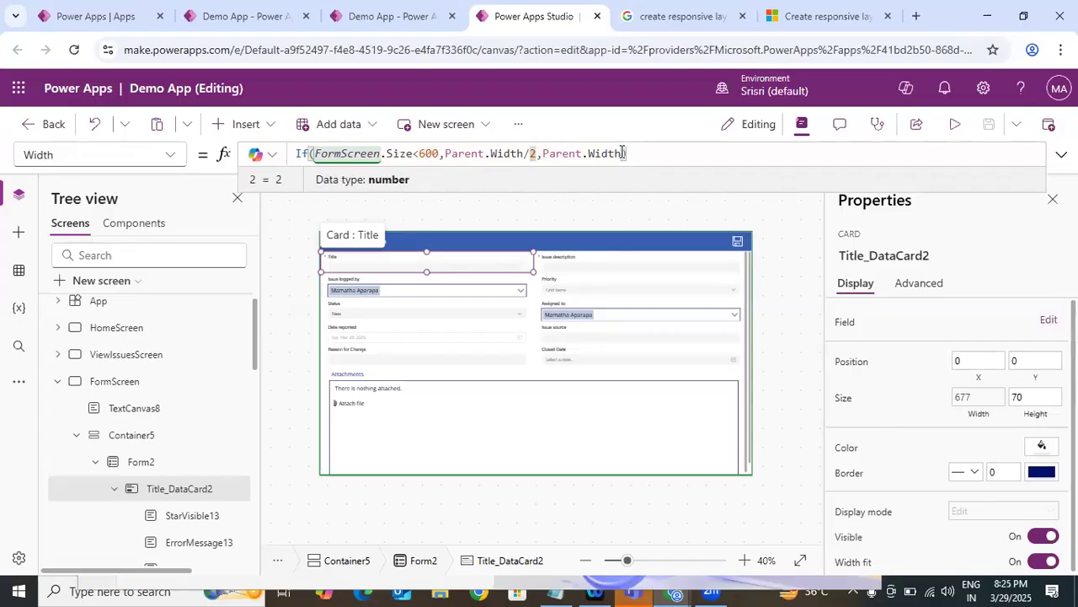
{"action": "left_click", "coordinate": [663, 153]}
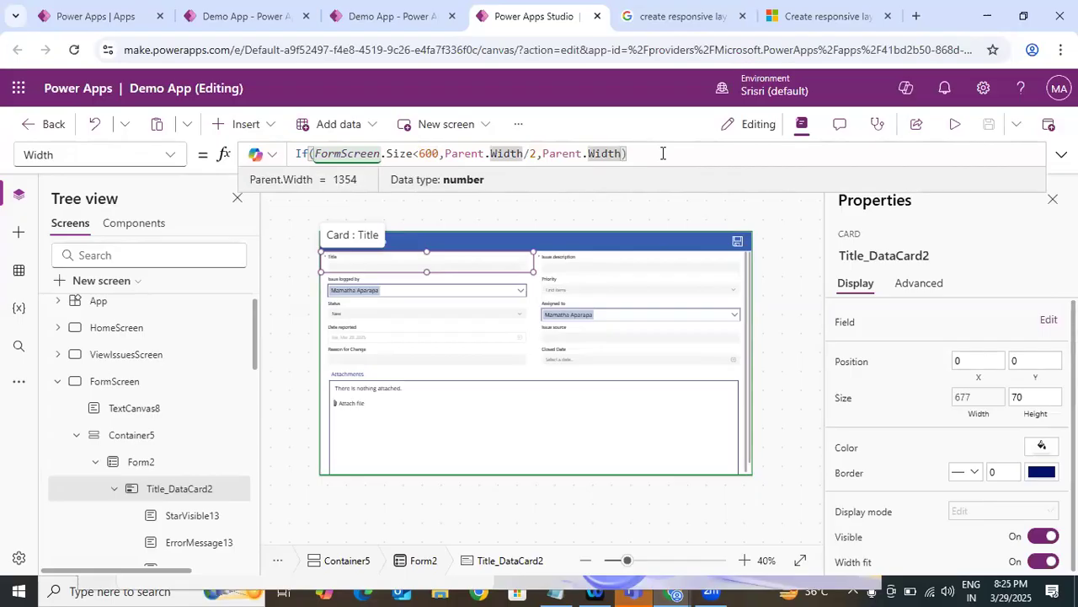
Swap the results in the Title card's Width formula to read If(FormScreen.Size<600,Parent.Width,Parent.Width/2).
{"action": "left_click_drag", "start_coordinate": [537, 153], "coordinate": [444, 153]}
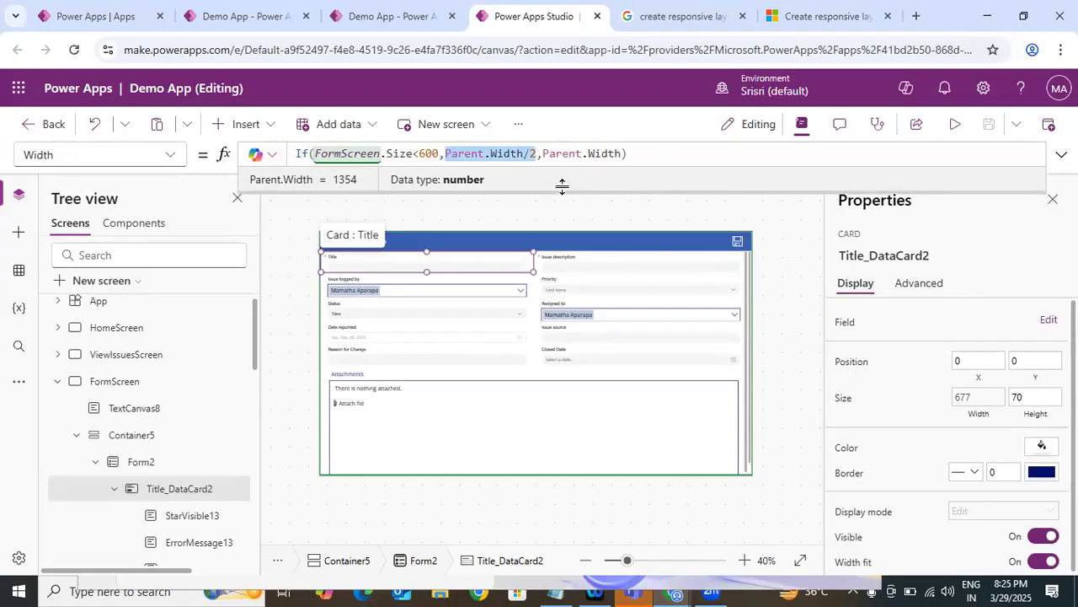
{"action": "key", "text": "Delete"}
{"action": "key", "text": "Delete"}
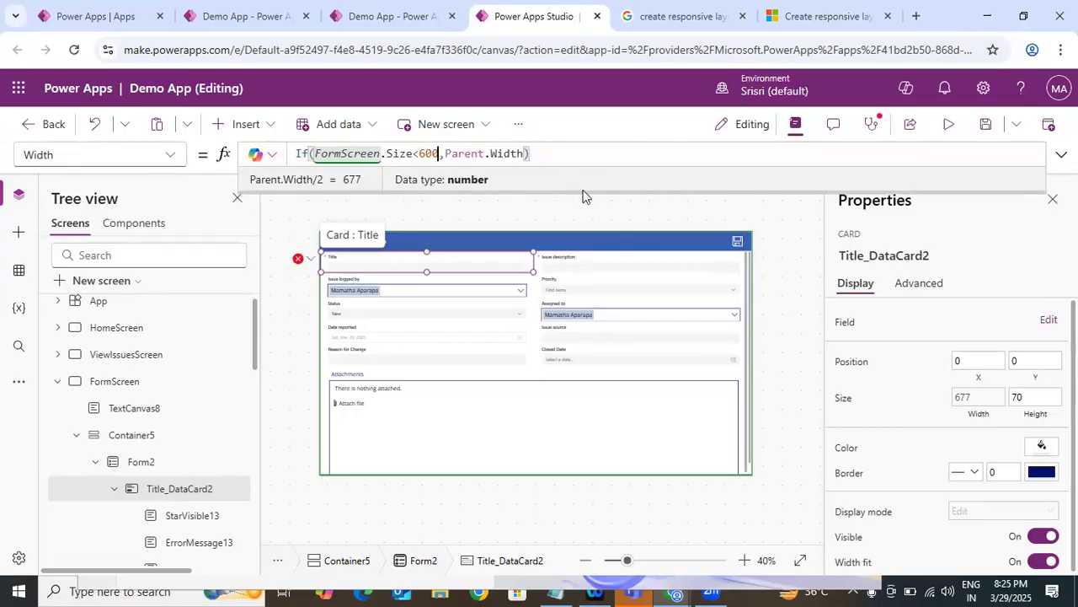
{"action": "type", "text": ",par"}
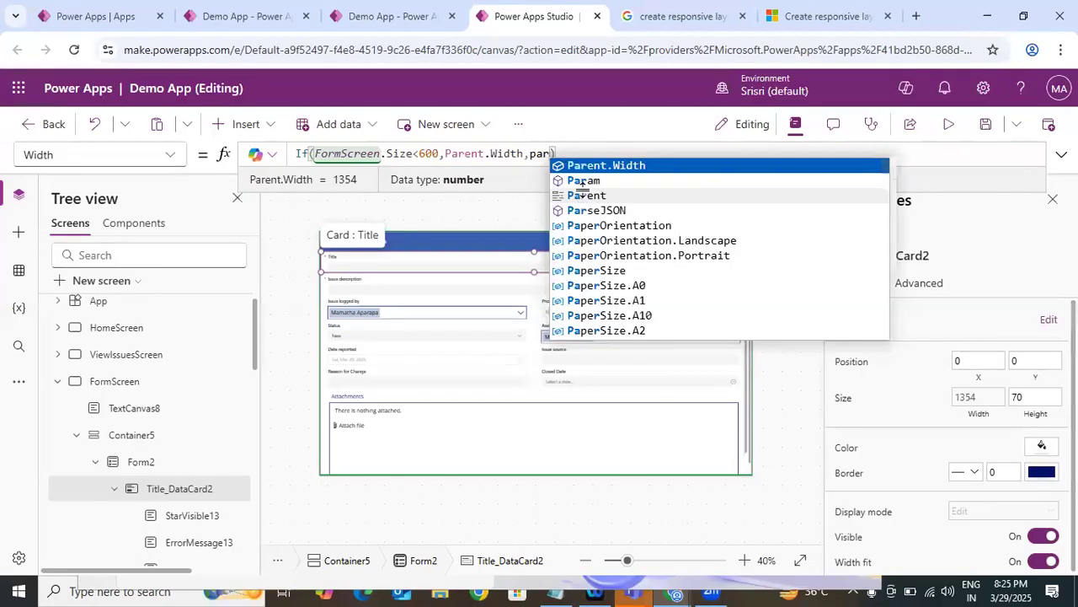
{"action": "key", "text": "Tab"}
{"action": "type", "text": "/2"}
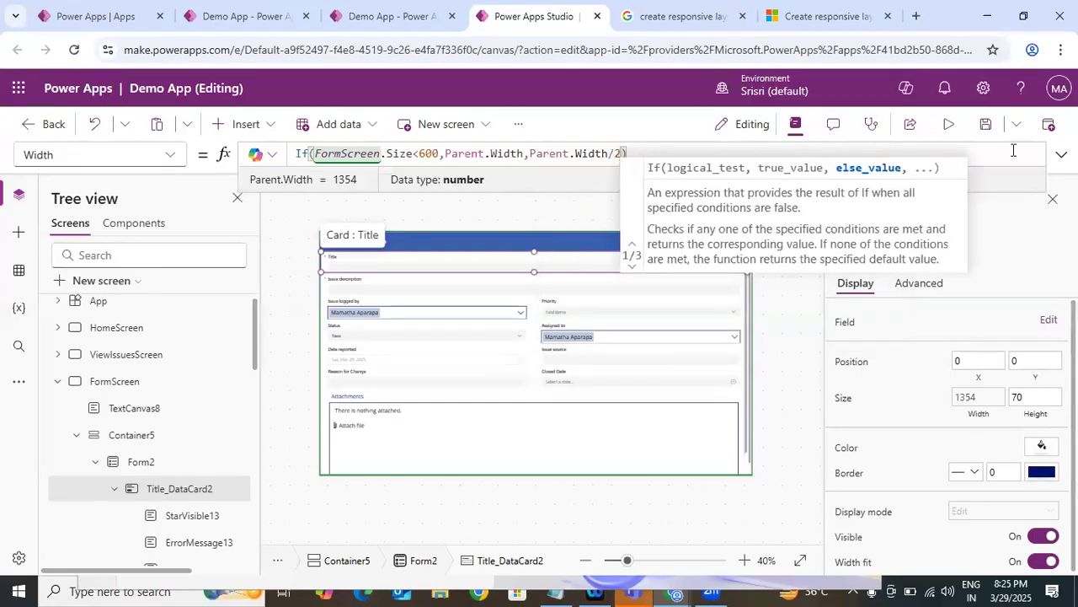
{"action": "left_click", "coordinate": [882, 316]}
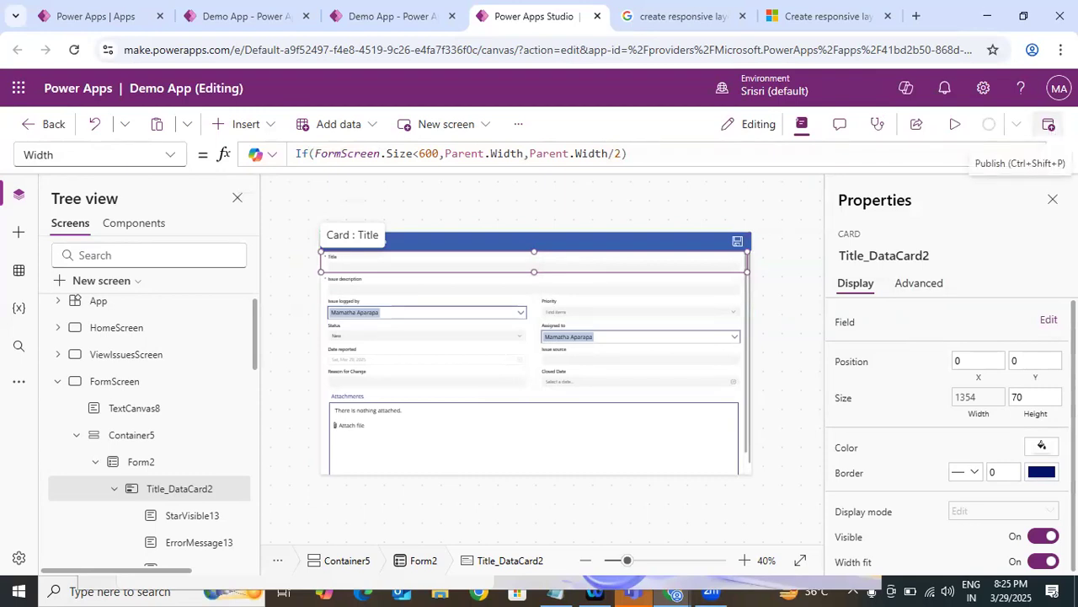
Check the Issue description card's Width formula, publish the app, and preview the form on a phone before returning to editing.
{"action": "left_click", "coordinate": [557, 294]}
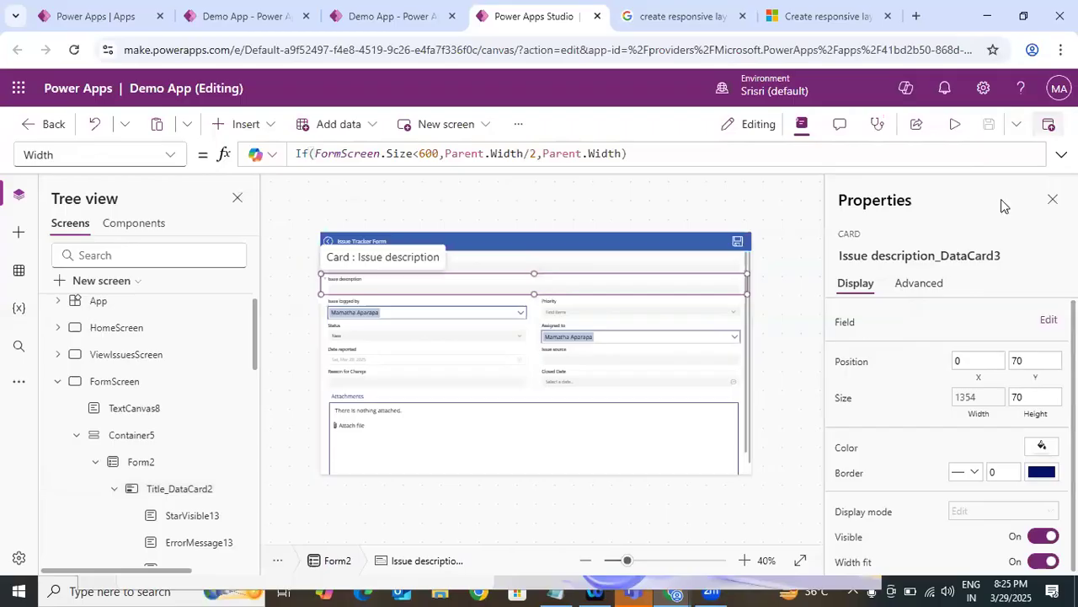
{"action": "left_click", "coordinate": [1049, 124]}
{"action": "left_click", "coordinate": [1011, 284]}
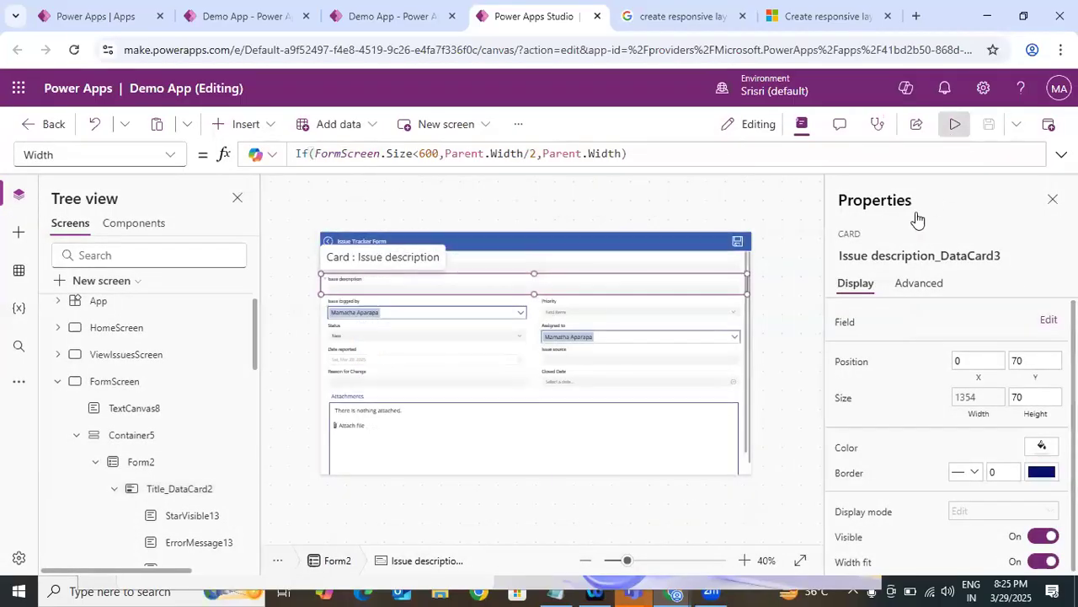
{"action": "key", "text": "F5"}
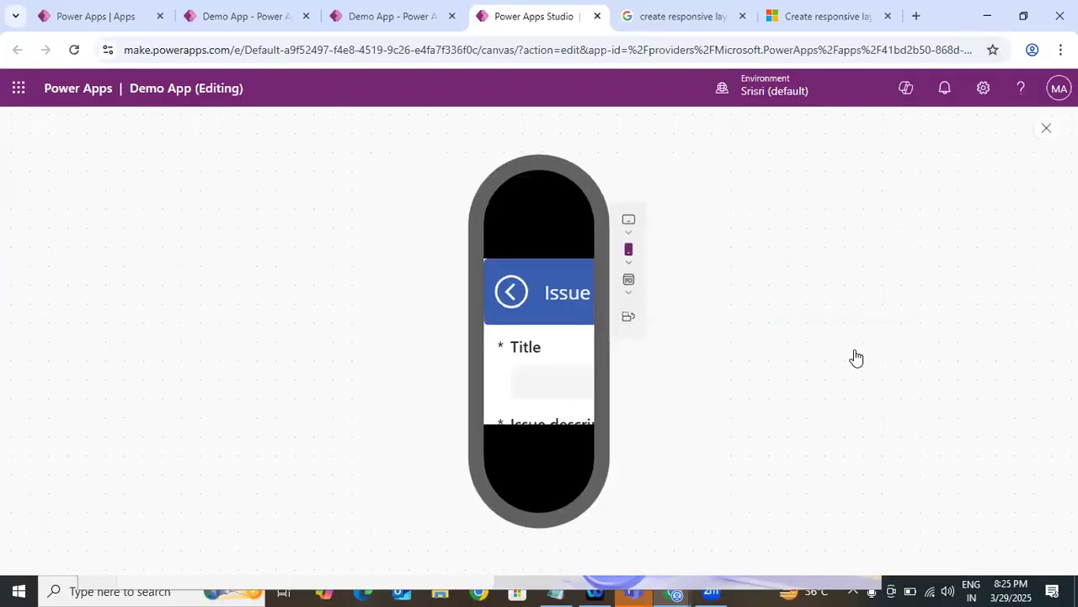
{"action": "key", "text": "Escape"}
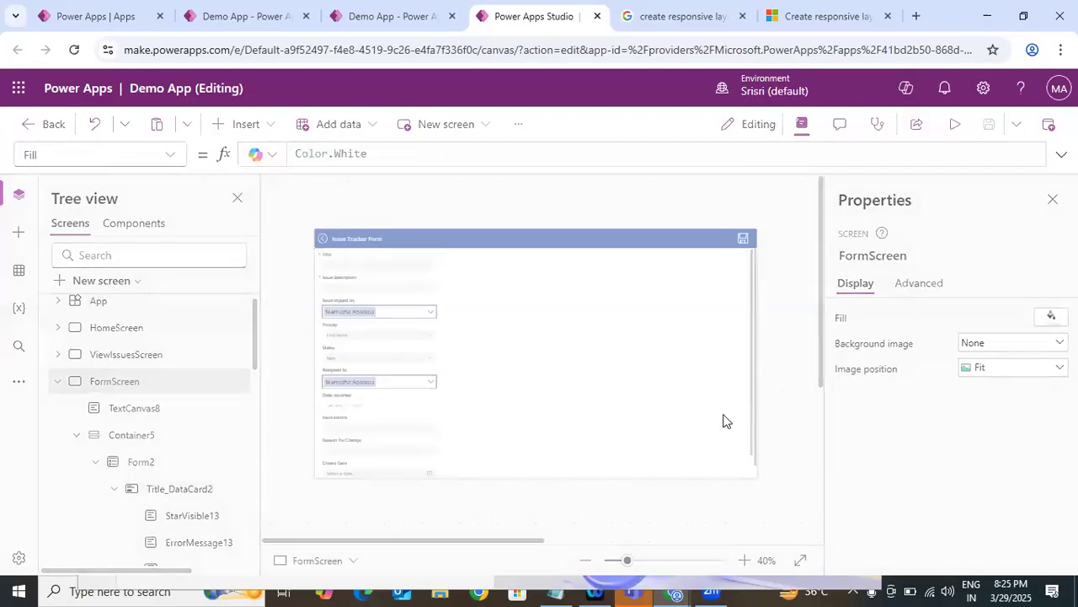
Select the Title card on FormScreen and publish the current version of Demo App.
{"action": "left_click", "coordinate": [733, 390]}
{"action": "left_click", "coordinate": [1048, 135]}
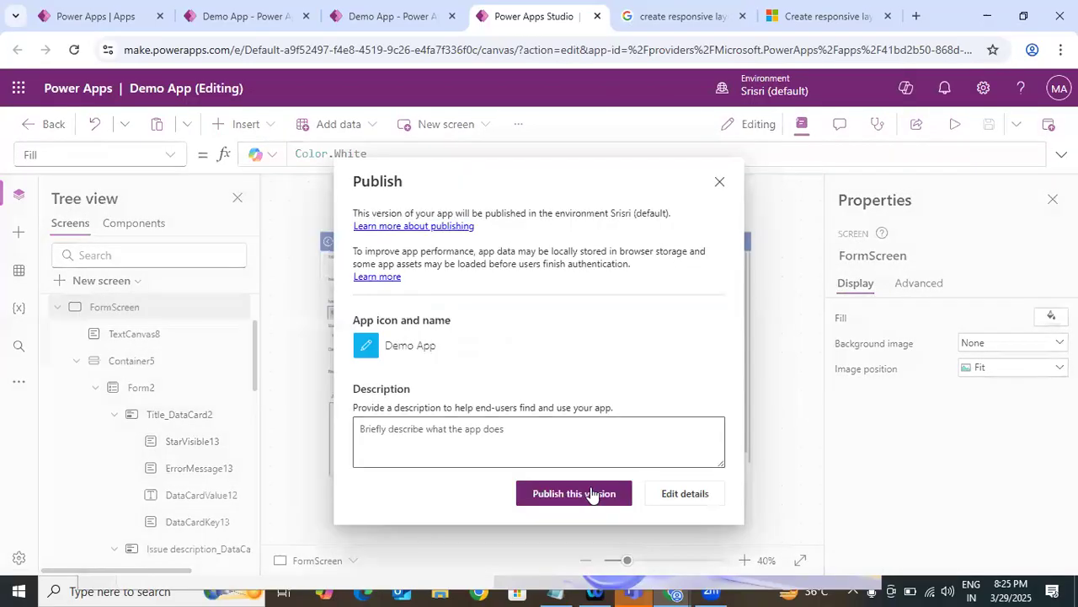
{"action": "key", "text": "Escape"}
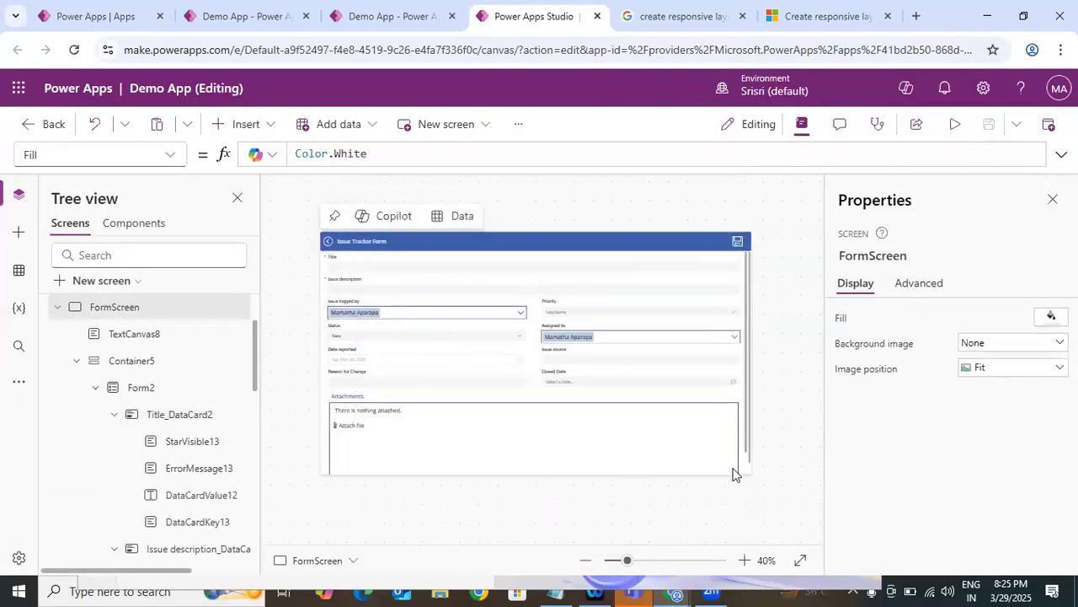
{"action": "left_click", "coordinate": [564, 271]}
{"action": "left_click", "coordinate": [1049, 124]}
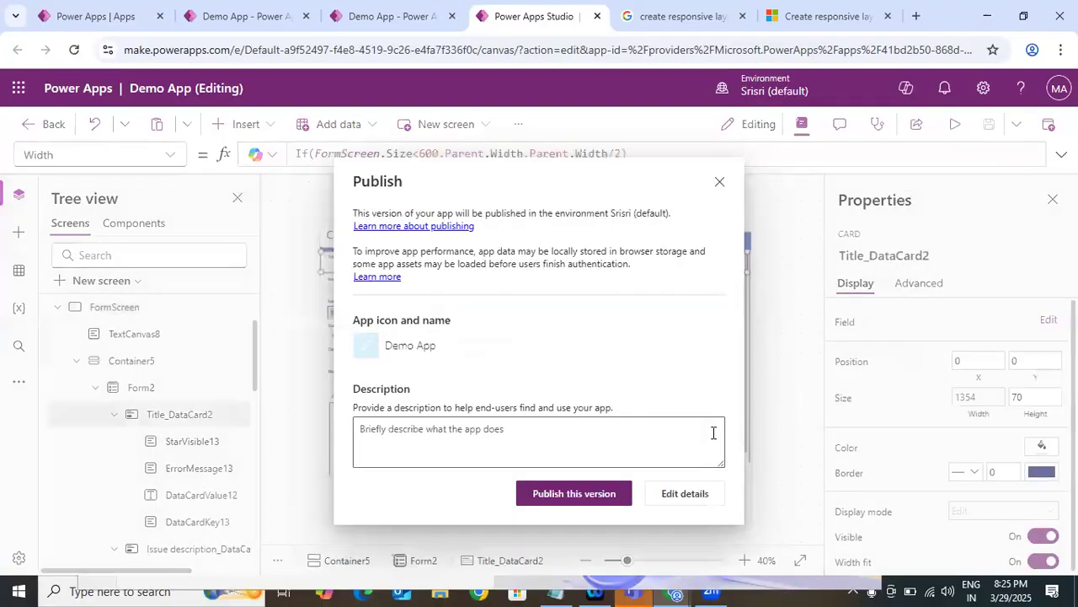
{"action": "left_click", "coordinate": [592, 493]}
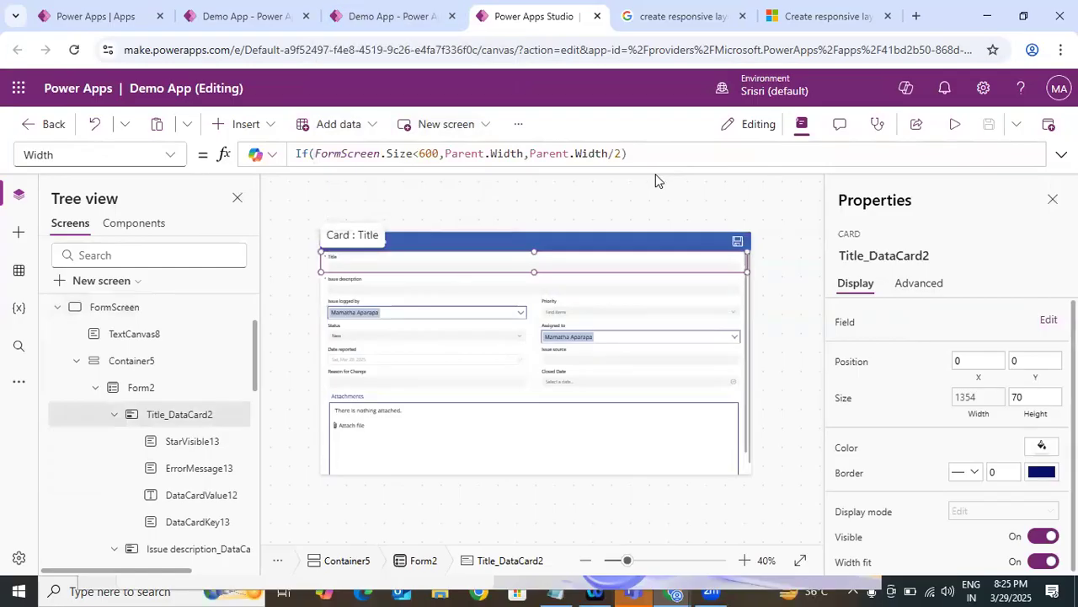
Reload the published app without the developer tools and check a new issue form in a narrow, a widened and a maximized window.
{"action": "left_click", "coordinate": [425, 19]}
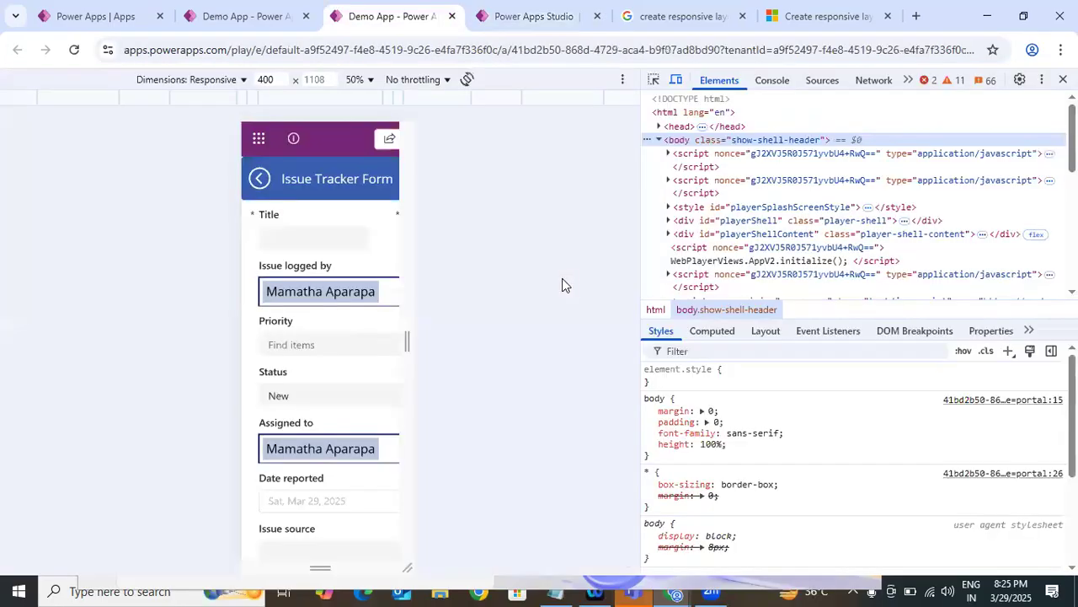
{"action": "key", "text": "F12"}
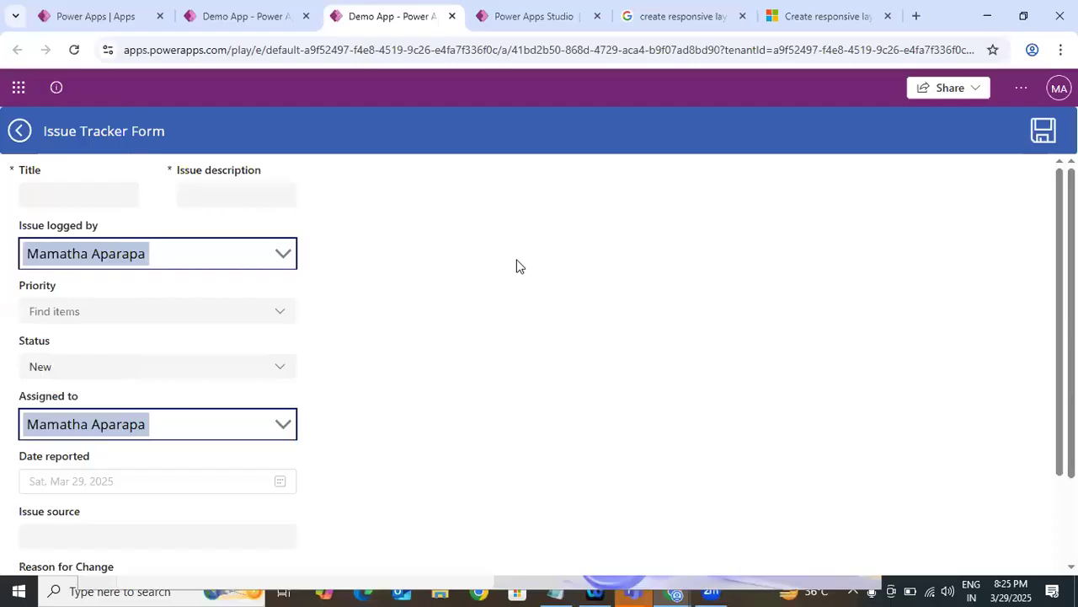
{"action": "key", "text": "F5"}
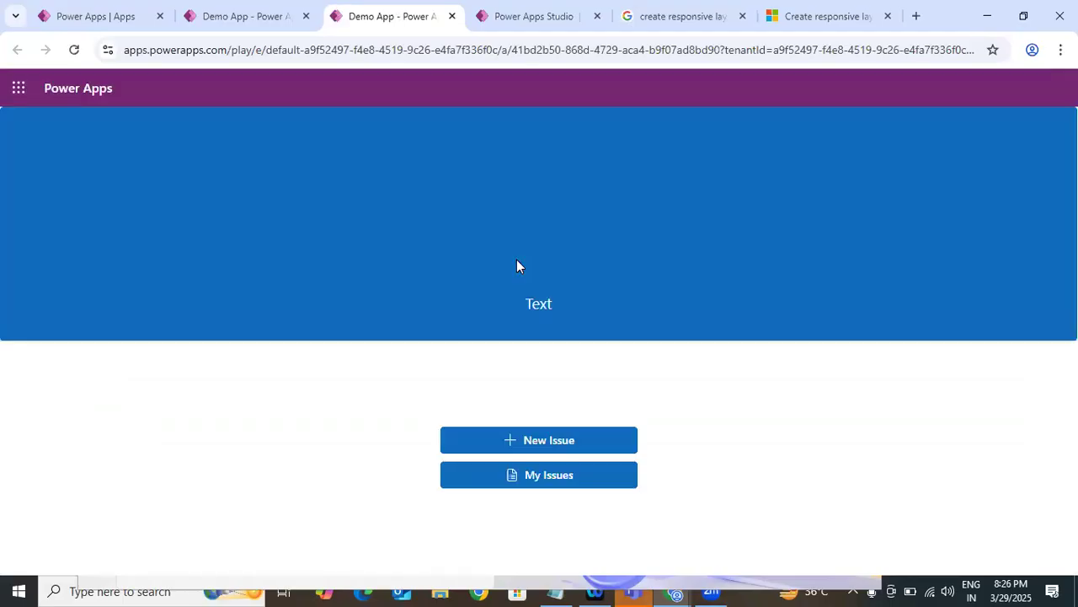
{"action": "left_click", "coordinate": [1023, 15]}
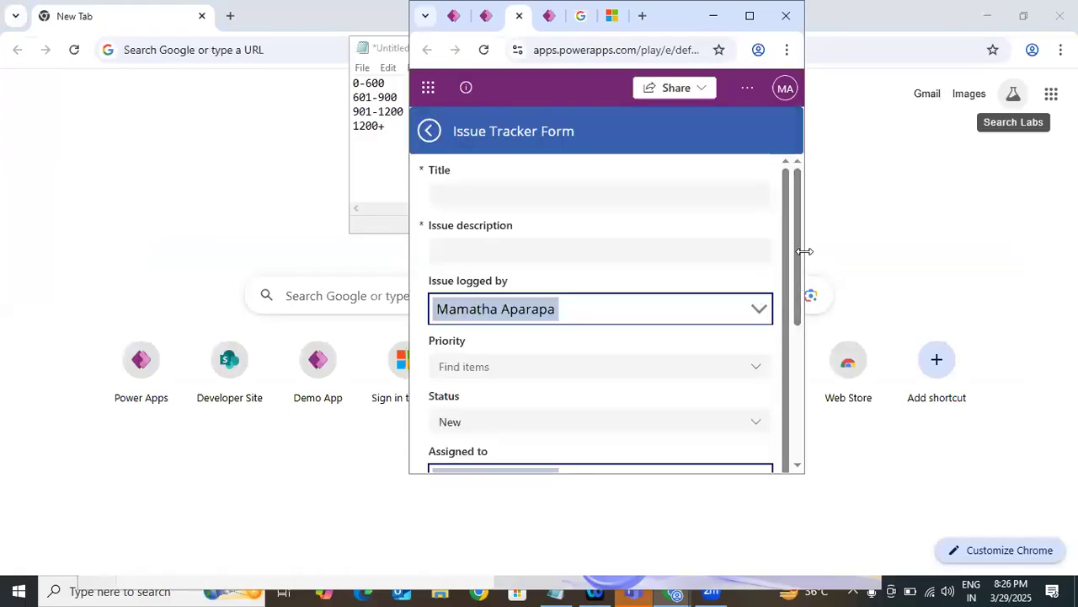
{"action": "left_click_drag", "start_coordinate": [804, 251], "coordinate": [1074, 252]}
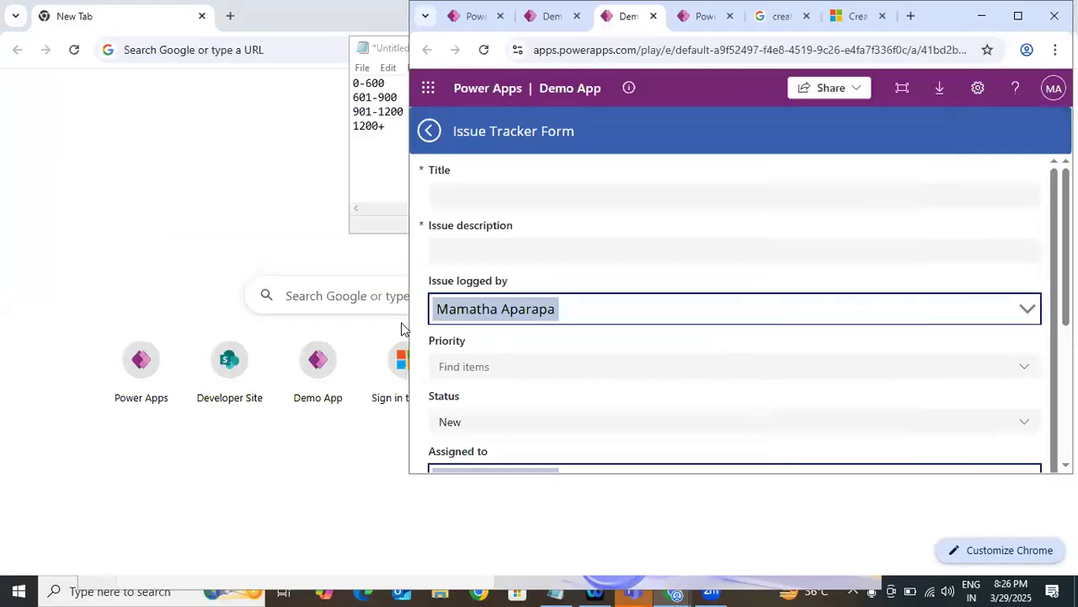
{"action": "left_click_drag", "start_coordinate": [105, 348], "coordinate": [107, 349]}
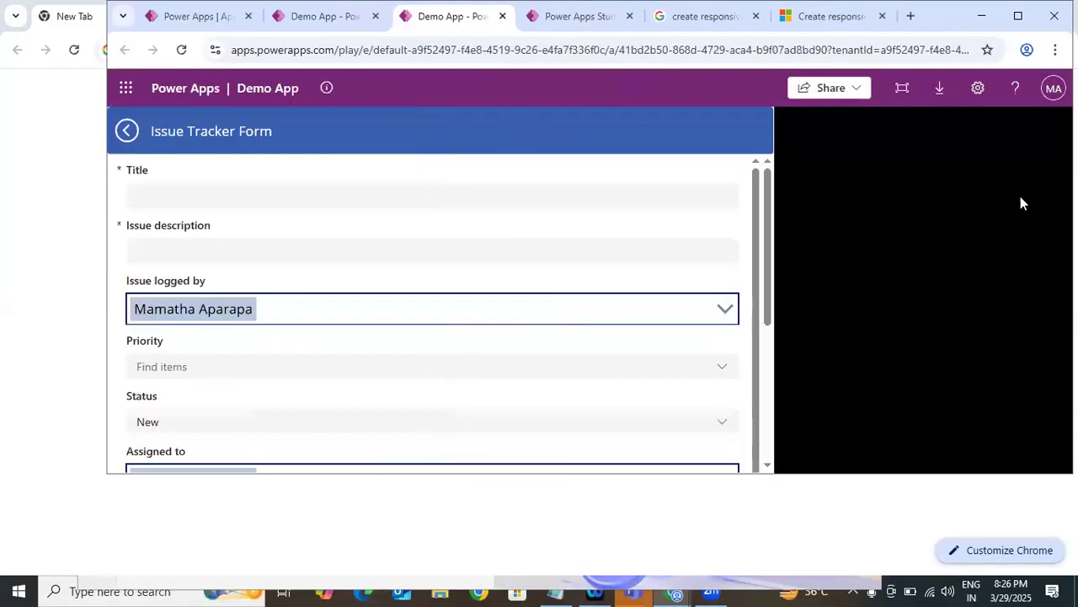
{"action": "left_click", "coordinate": [1018, 16]}
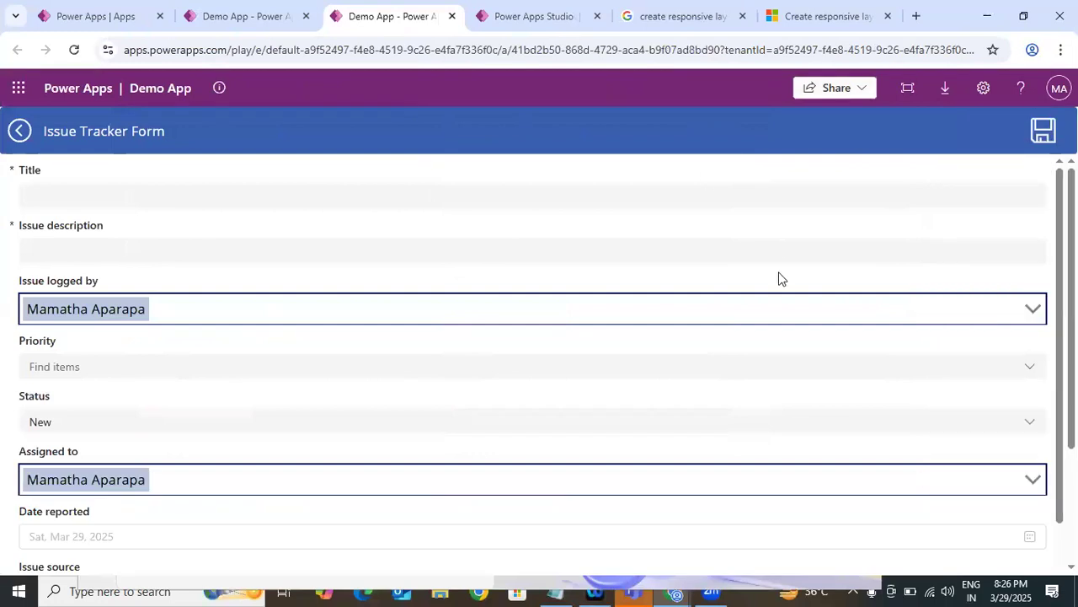
Examine the issue form's card layout in device emulation at 320 px and about 686 px wide, and return to the normal page view.
{"action": "key", "text": "ctrl+shift+i"}
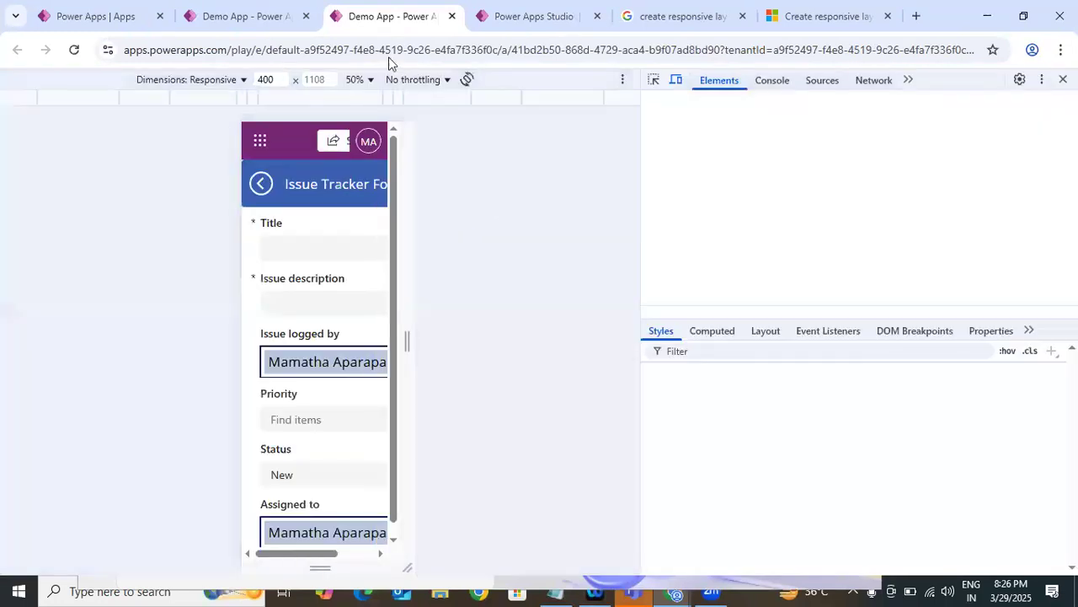
{"action": "double_click", "coordinate": [323, 80]}
{"action": "type", "text": "50"}
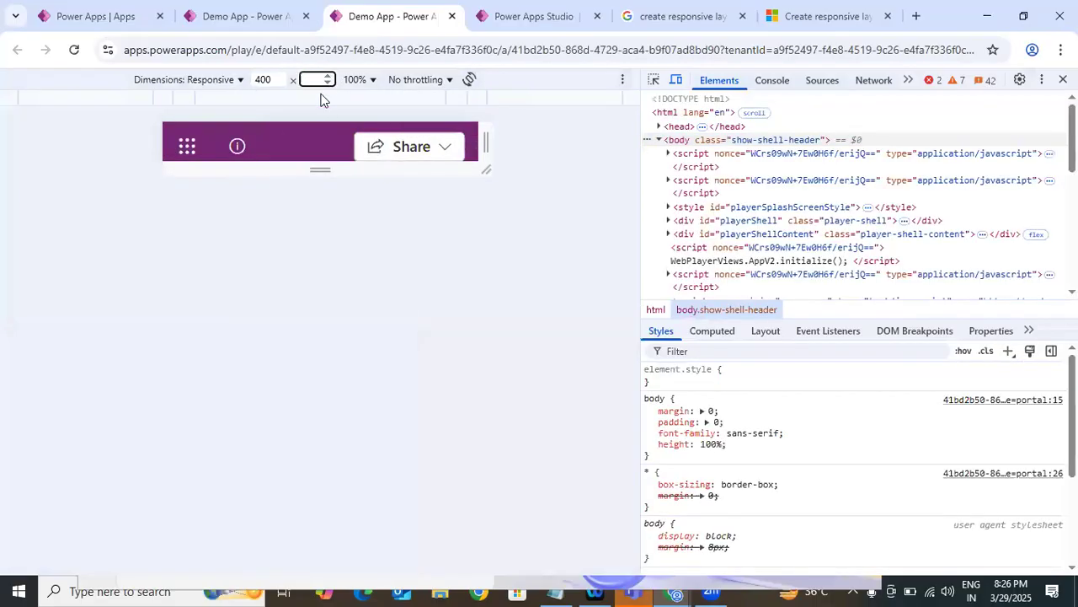
{"action": "left_click", "coordinate": [286, 97]}
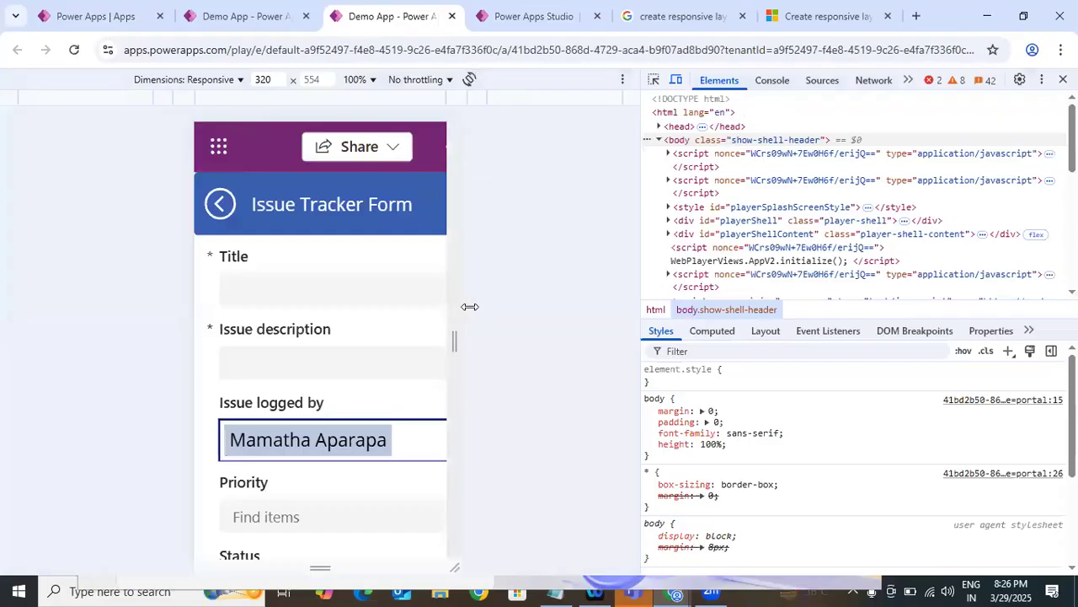
{"action": "left_click_drag", "start_coordinate": [606, 307], "coordinate": [602, 341]}
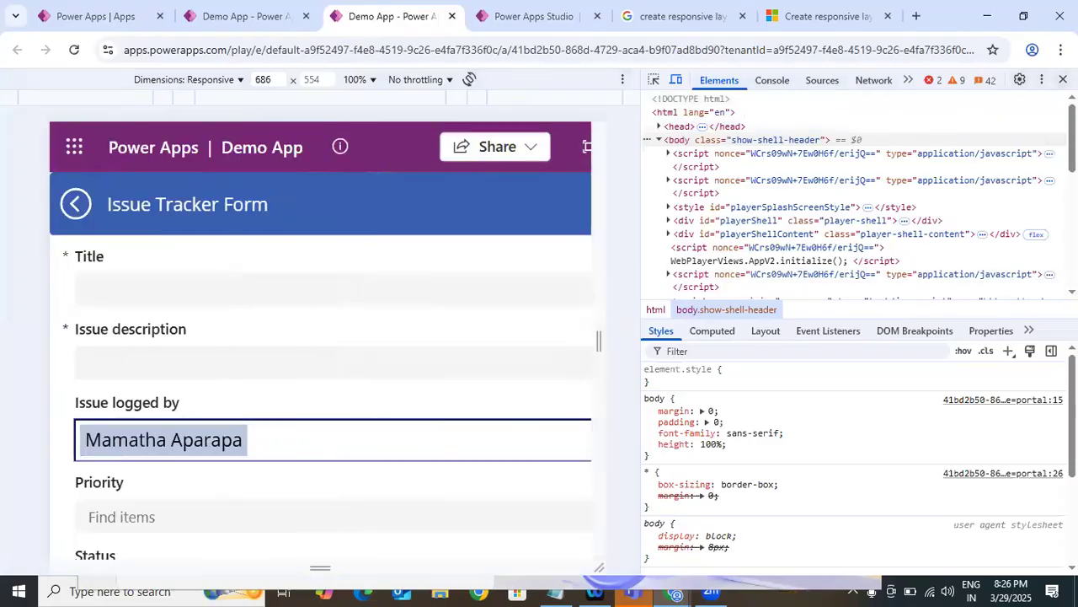
{"action": "left_click", "coordinate": [1064, 79]}
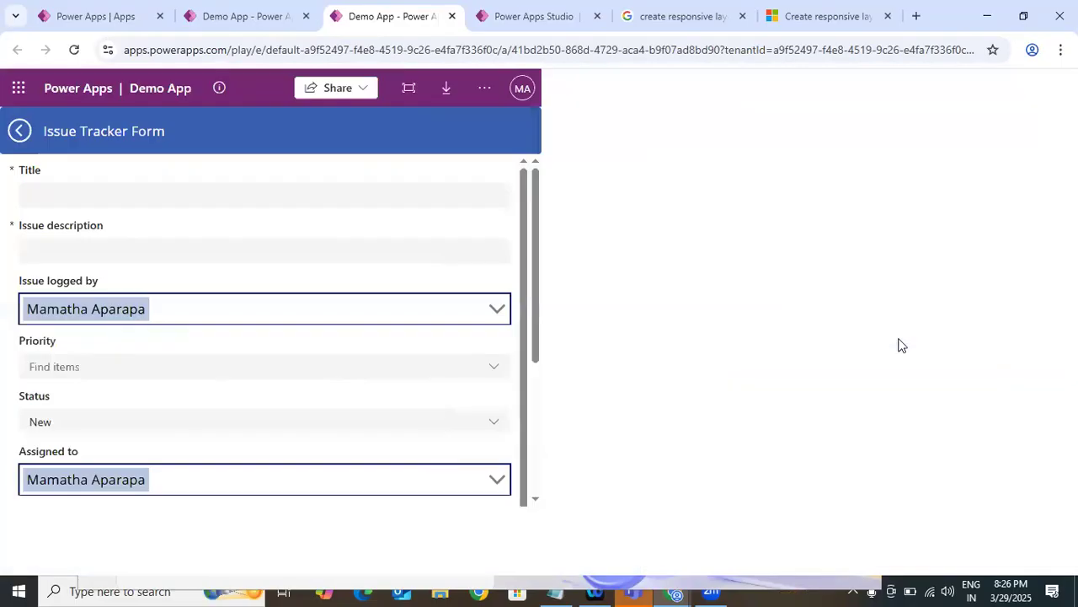
{"action": "left_click_drag", "start_coordinate": [1071, 210], "coordinate": [1041, 167]}
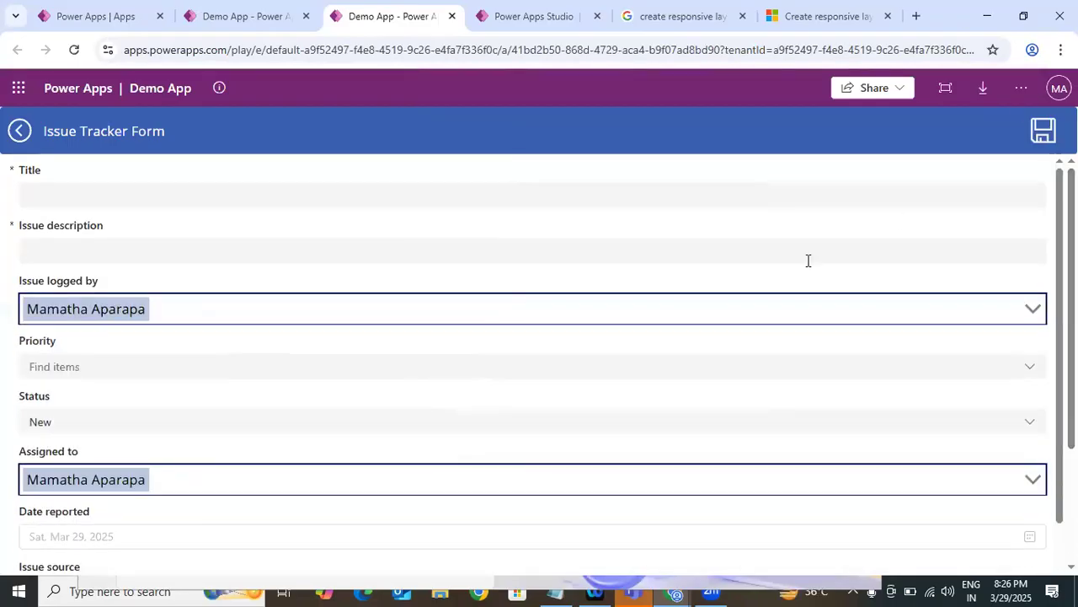
Return to Power Apps Studio and review the Parent.Width and Parent.Width/2 results in the Title card's Width formula.
{"action": "left_click", "coordinate": [556, 13]}
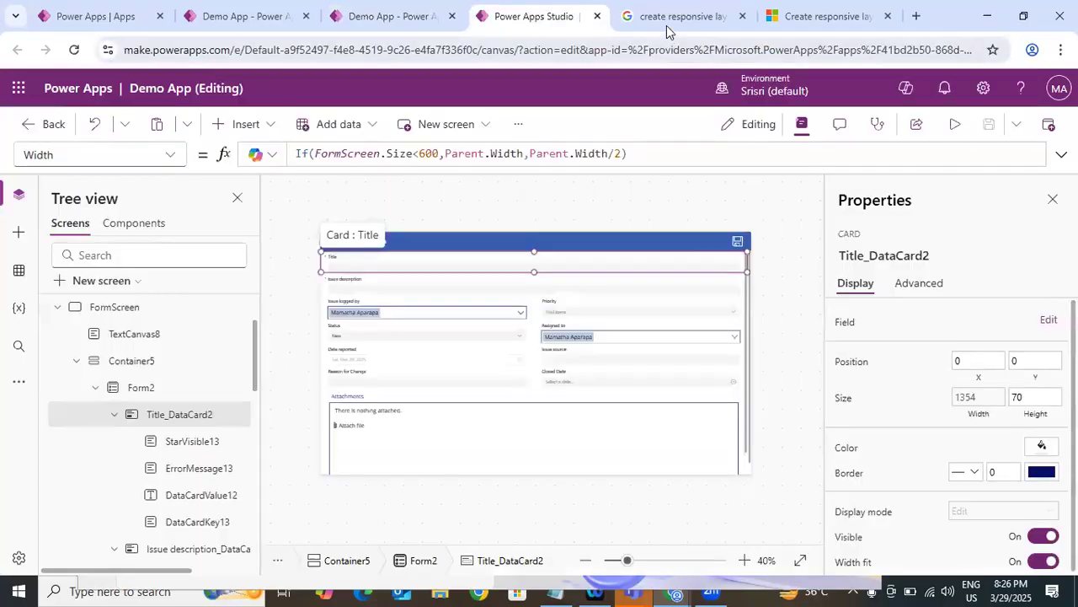
{"action": "left_click", "coordinate": [550, 281]}
{"action": "left_click", "coordinate": [631, 265]}
{"action": "left_click_drag", "start_coordinate": [444, 152], "coordinate": [623, 145]}
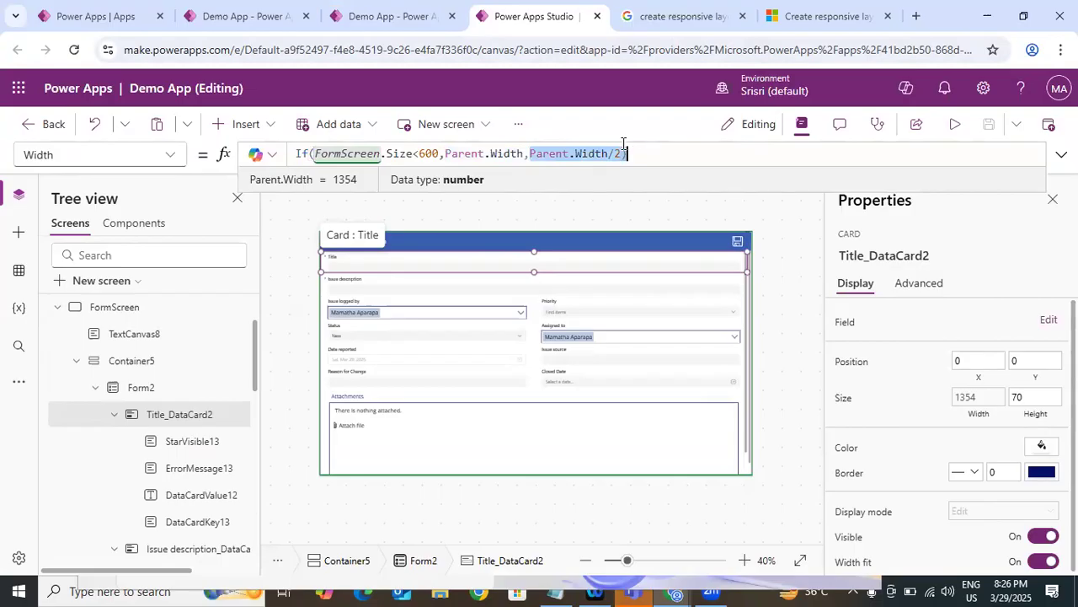
Reopen the published form in device emulation and compare its layout at 200% and 100% zoom.
{"action": "left_click", "coordinate": [395, 10]}
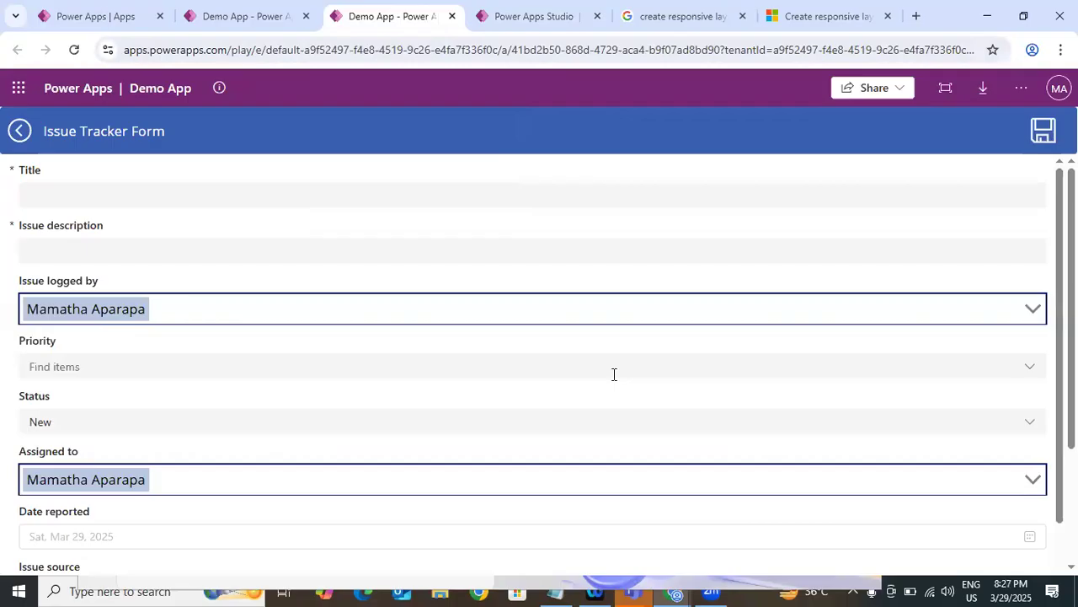
{"action": "key", "text": "ctrl+shift+i"}
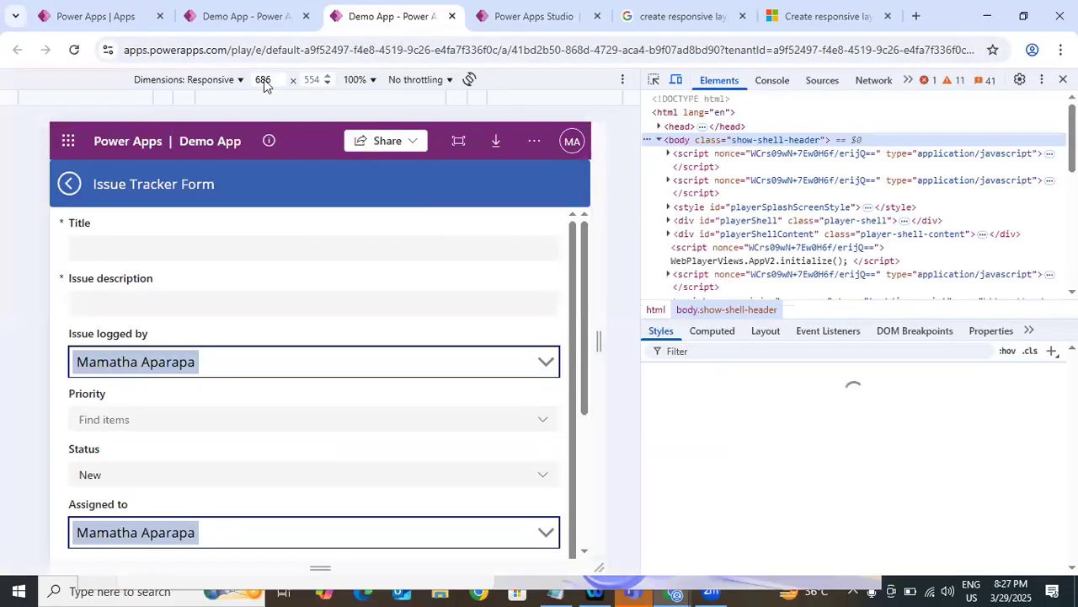
{"action": "left_click", "coordinate": [267, 79]}
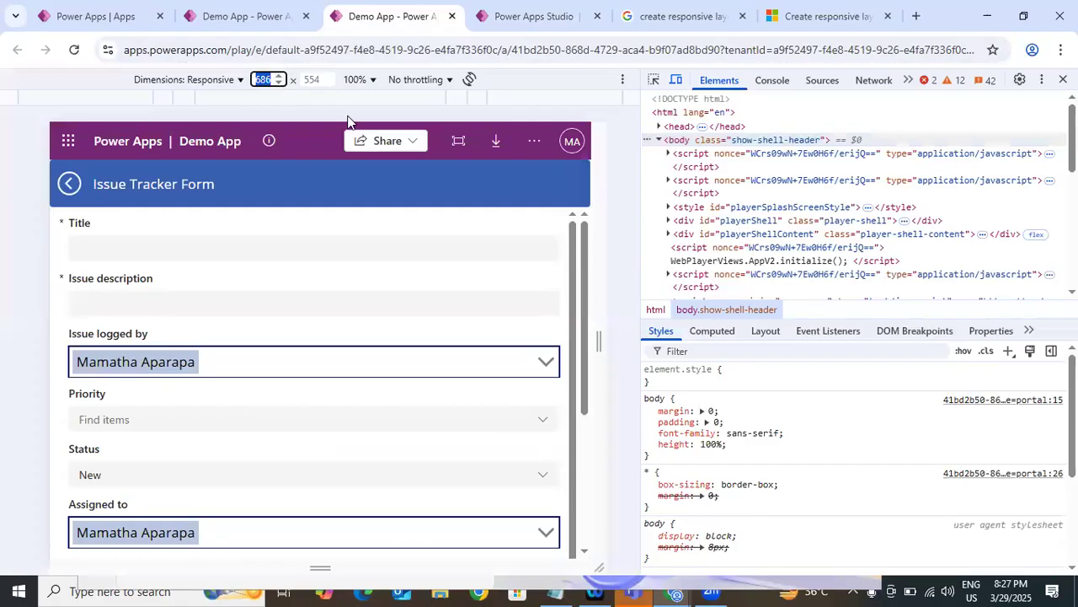
{"action": "left_click", "coordinate": [678, 81]}
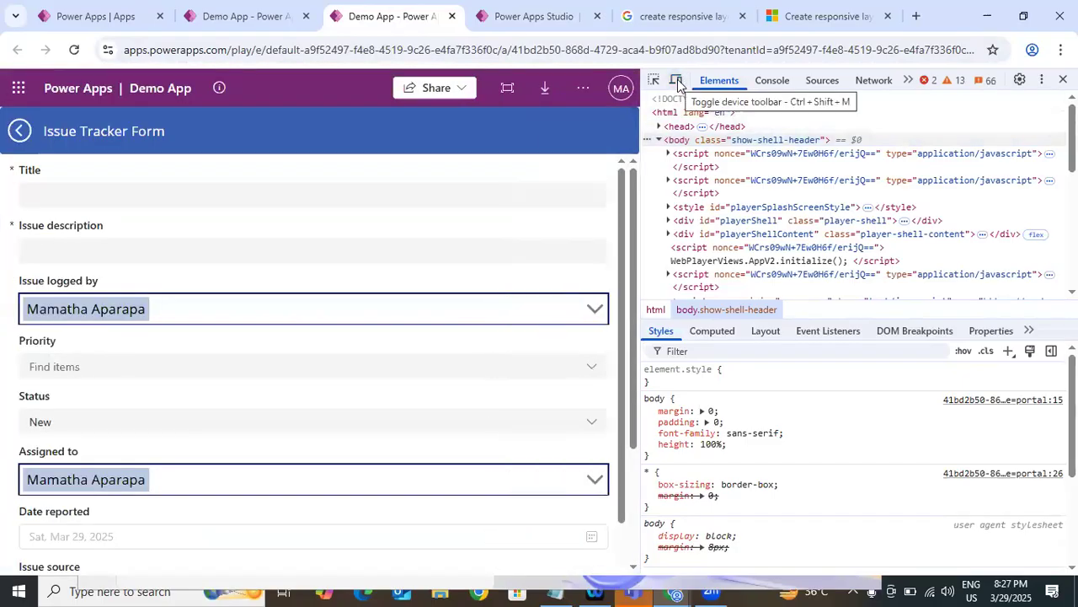
{"action": "left_click", "coordinate": [678, 81]}
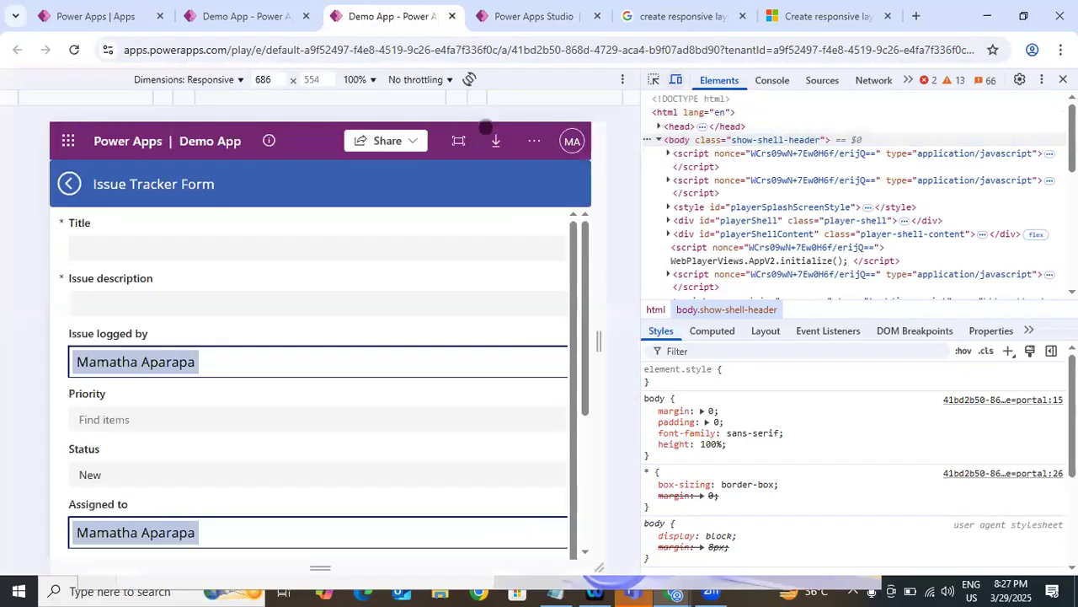
{"action": "left_click", "coordinate": [372, 80]}
{"action": "left_click", "coordinate": [390, 217]}
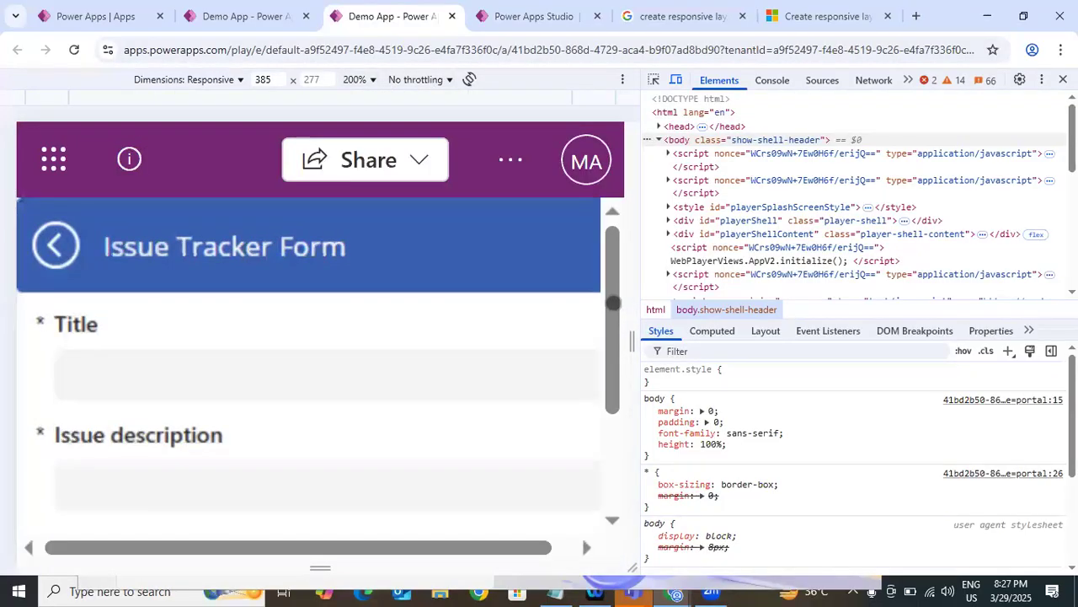
{"action": "left_click_drag", "start_coordinate": [614, 304], "coordinate": [615, 416]}
{"action": "left_click", "coordinate": [372, 80]}
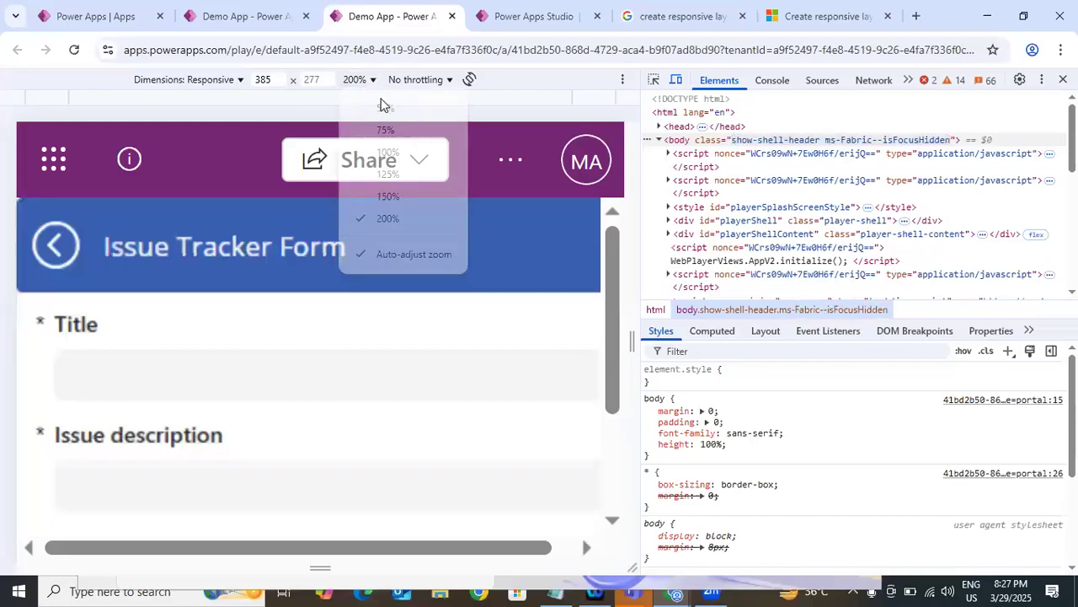
{"action": "left_click", "coordinate": [395, 154]}
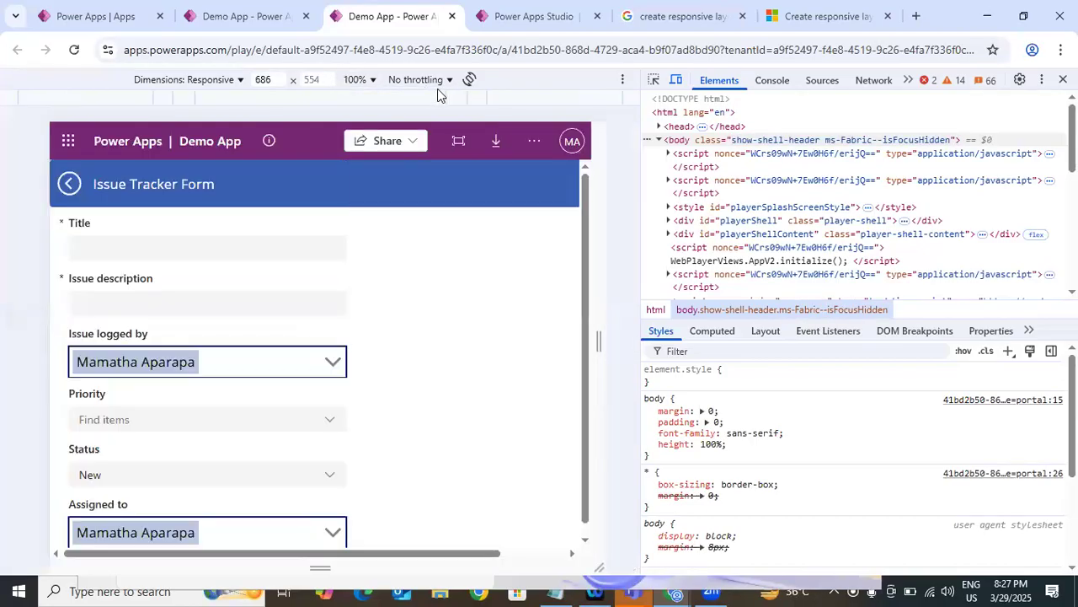
Set the emulated screen height to 800 px, check the form's layout, and close the developer tools.
{"action": "left_click", "coordinate": [313, 80]}
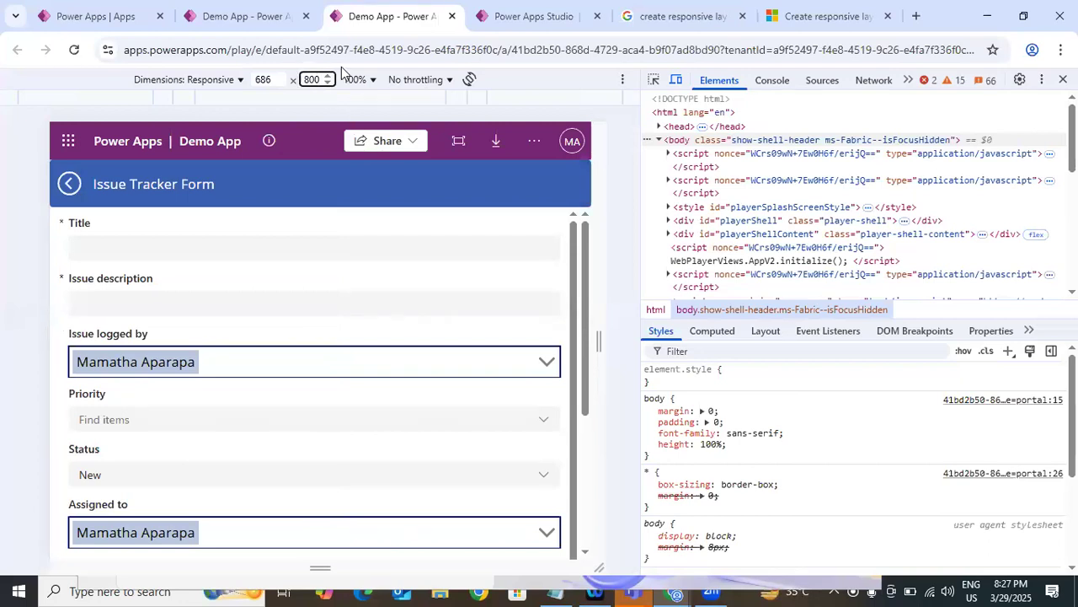
{"action": "key", "text": "Return"}
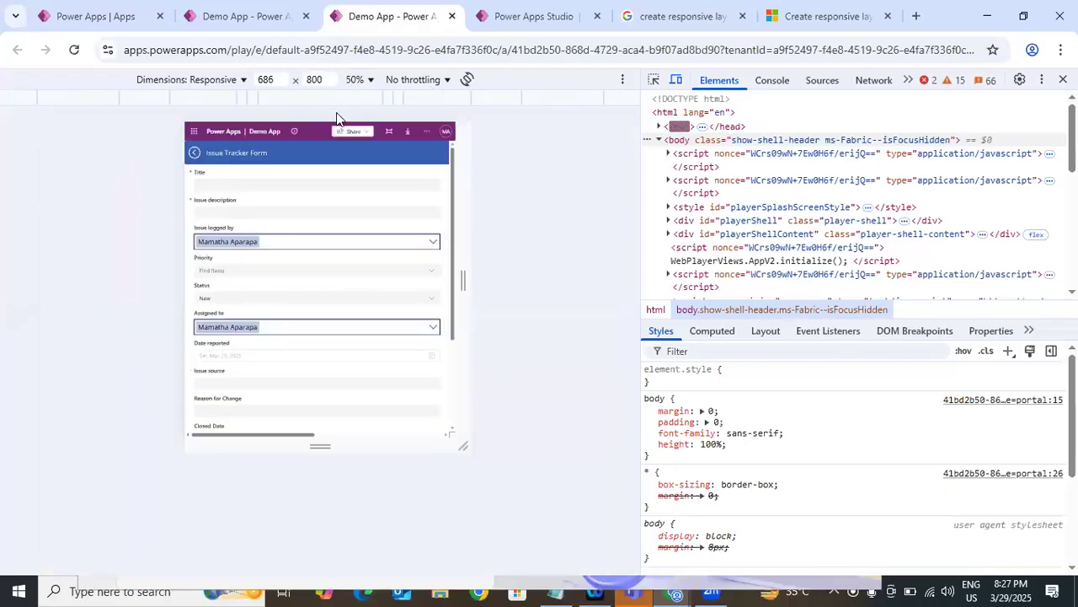
{"action": "left_click", "coordinate": [269, 79]}
{"action": "key", "text": "Return"}
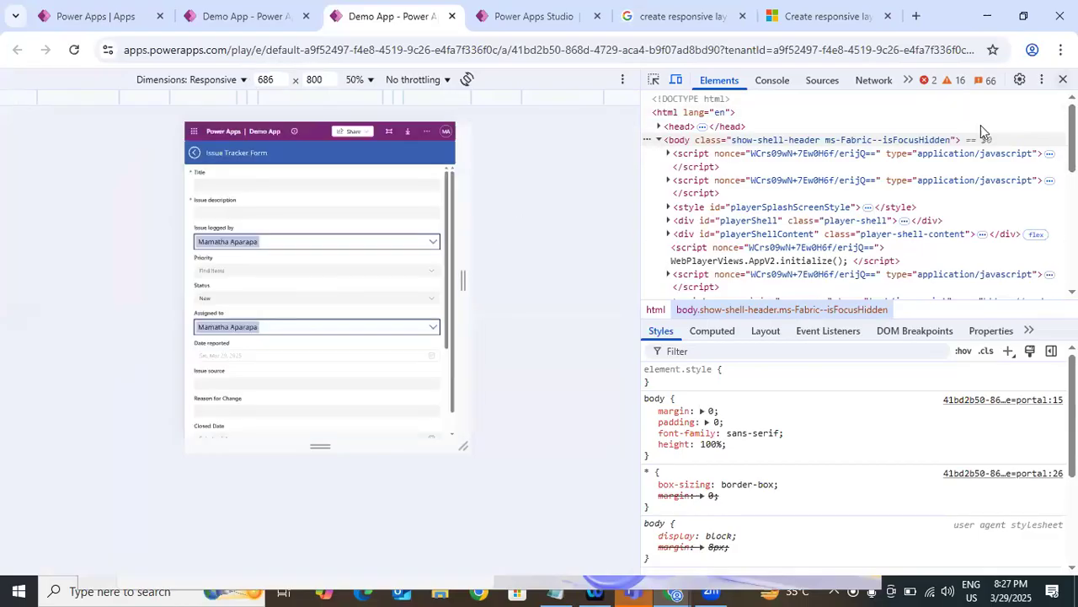
{"action": "left_click", "coordinate": [1063, 79]}
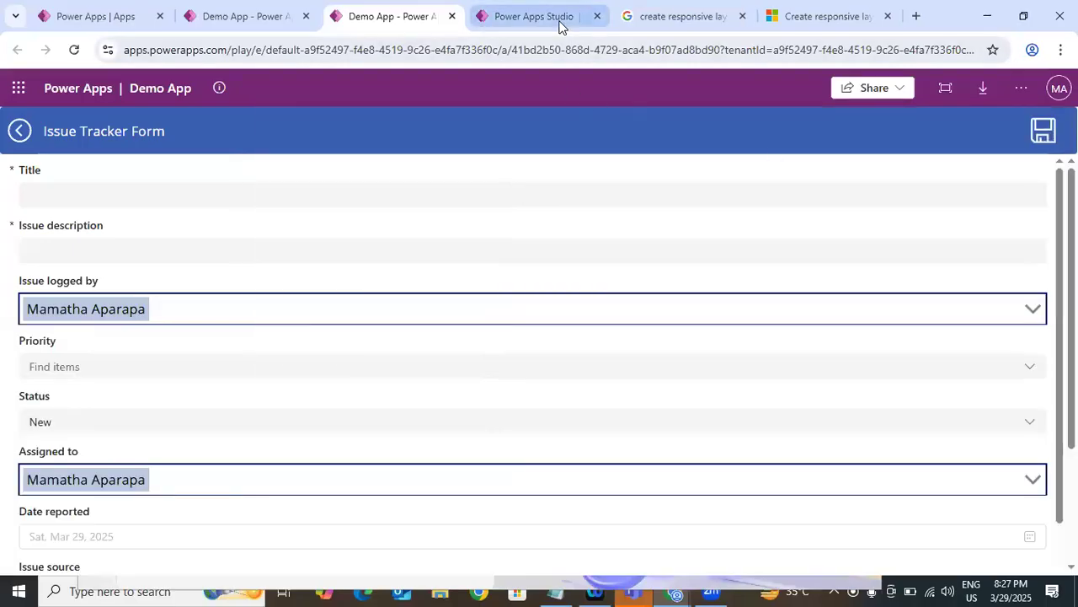
Return to Power Apps Studio, recheck the Title card's Width formula, and collapse Form2 in the control hierarchy without publishing.
{"action": "left_click", "coordinate": [553, 30]}
{"action": "left_click", "coordinate": [479, 289]}
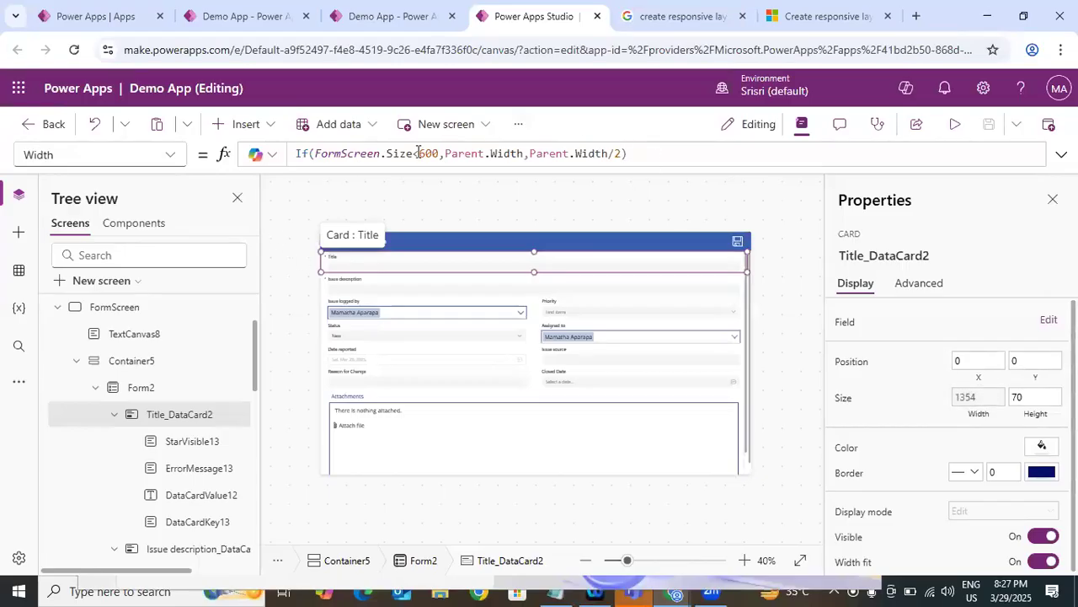
{"action": "left_click", "coordinate": [1048, 124]}
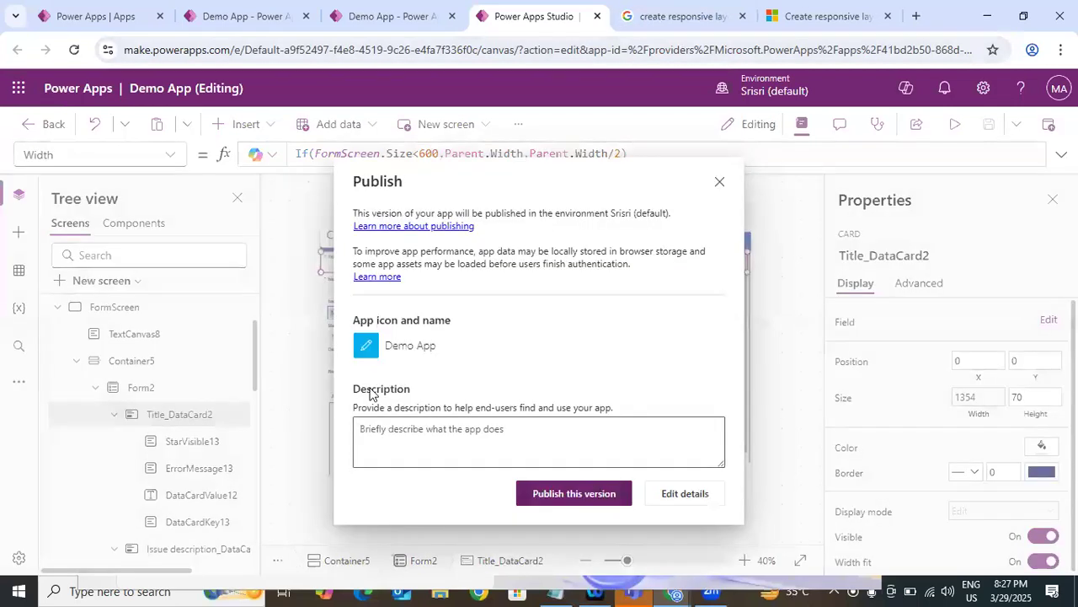
{"action": "key", "text": "Escape"}
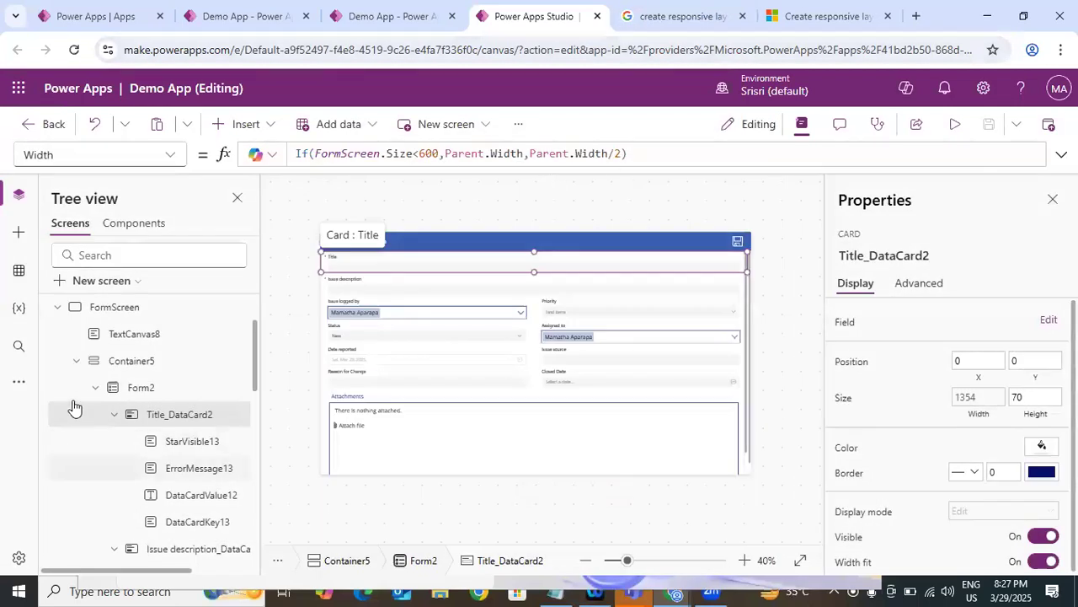
{"action": "left_click", "coordinate": [95, 386]}
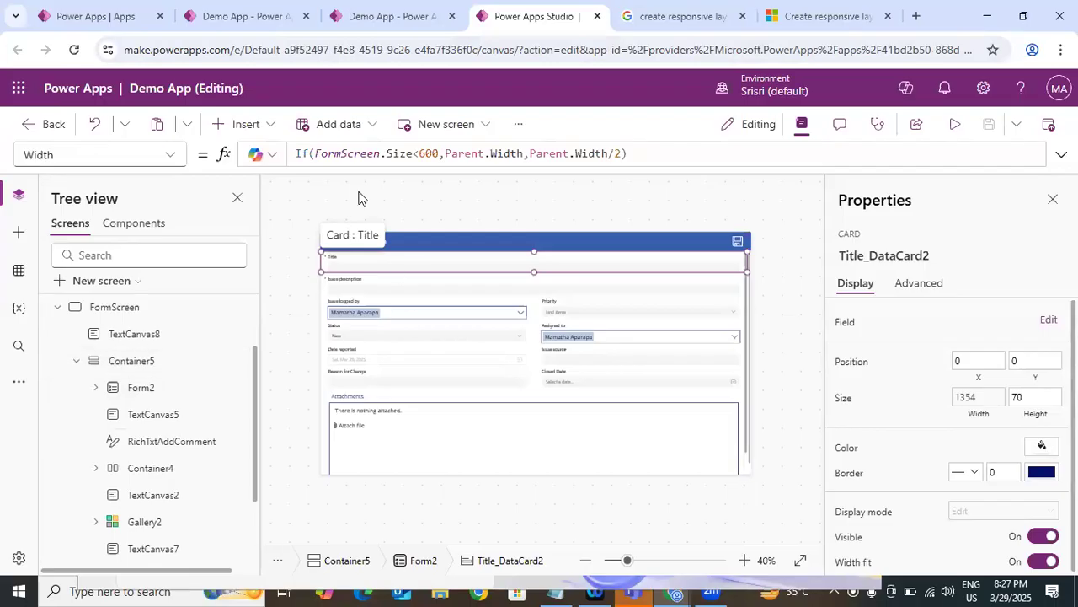
Collapse the FormScreen hierarchy, look over ViewIssuesScreen, and return to FormScreen to inspect Container5's properties.
{"action": "left_click", "coordinate": [76, 360]}
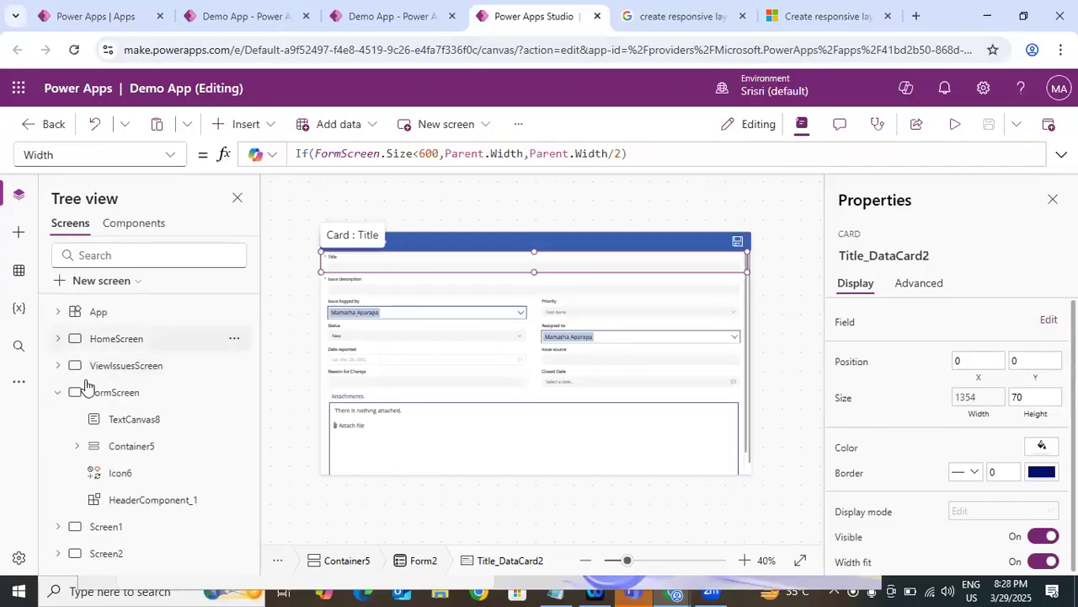
{"action": "left_click", "coordinate": [58, 393]}
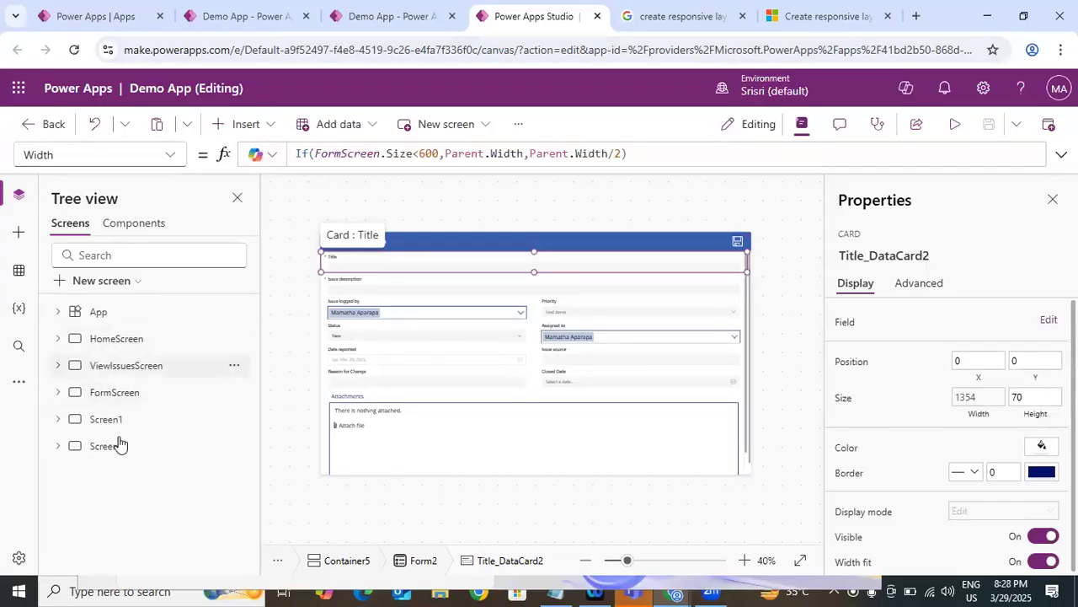
{"action": "left_click", "coordinate": [122, 369]}
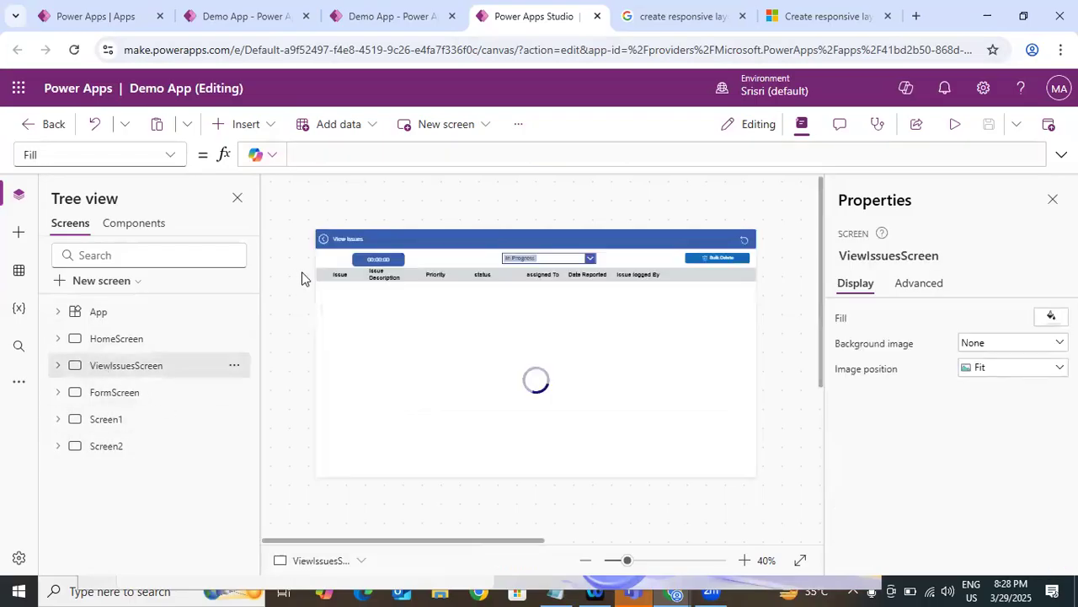
{"action": "left_click", "coordinate": [57, 393]}
{"action": "left_click", "coordinate": [148, 448]}
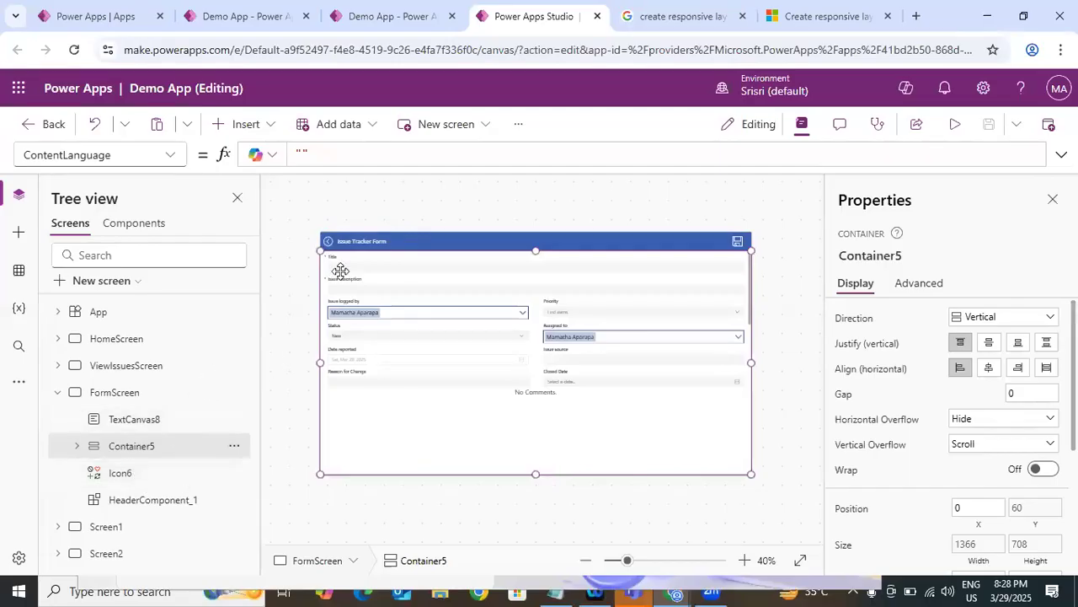
{"action": "left_click", "coordinate": [645, 204]}
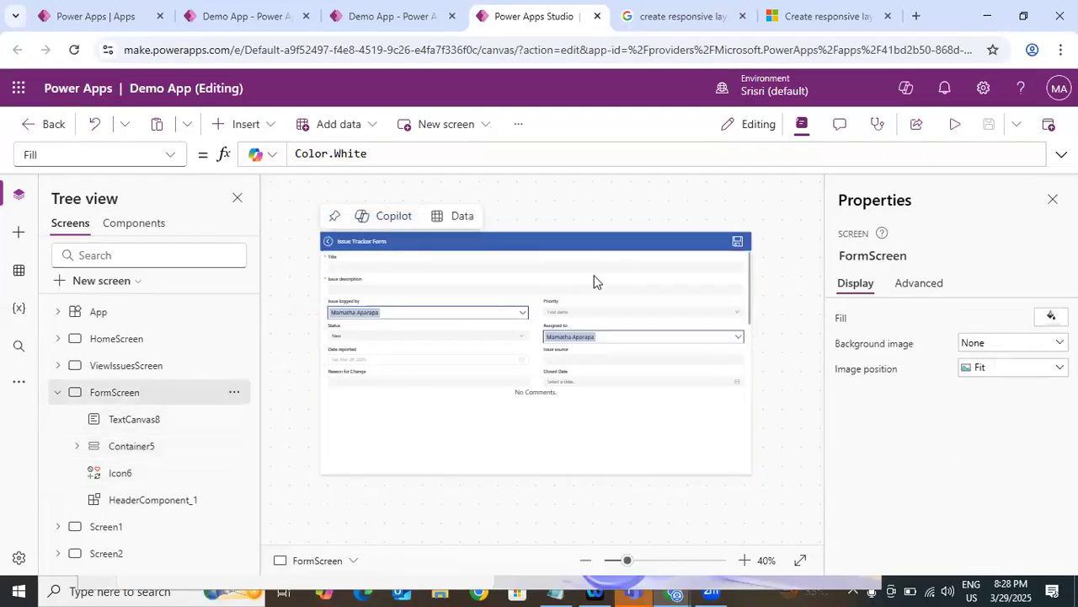
Review the FormScreen.Size<600 condition and the Parent.Width argument in the Title card's Width formula.
{"action": "left_click", "coordinate": [570, 269]}
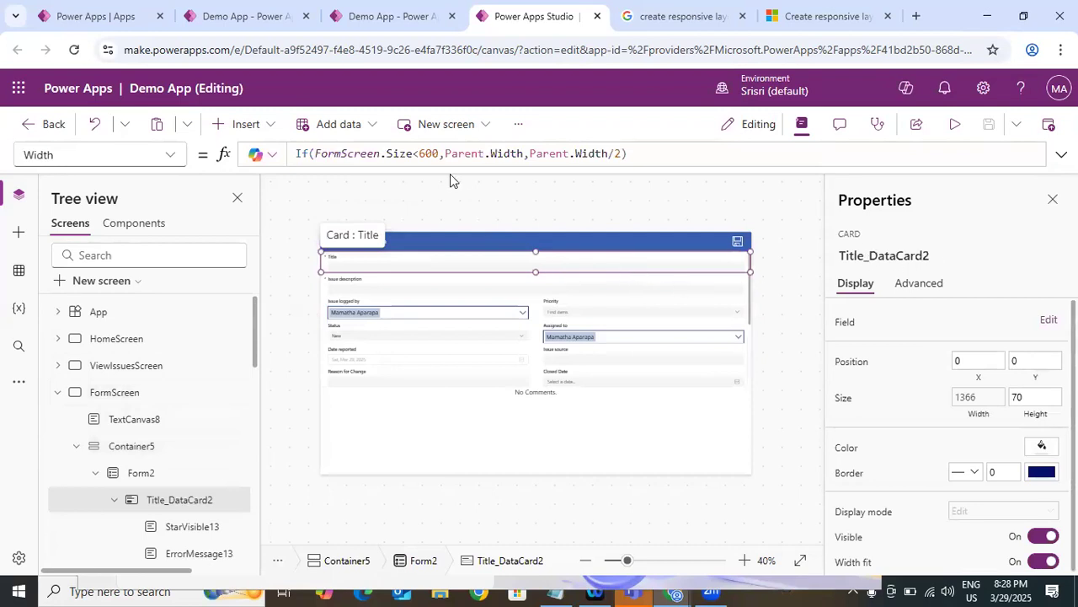
{"action": "left_click", "coordinate": [335, 154]}
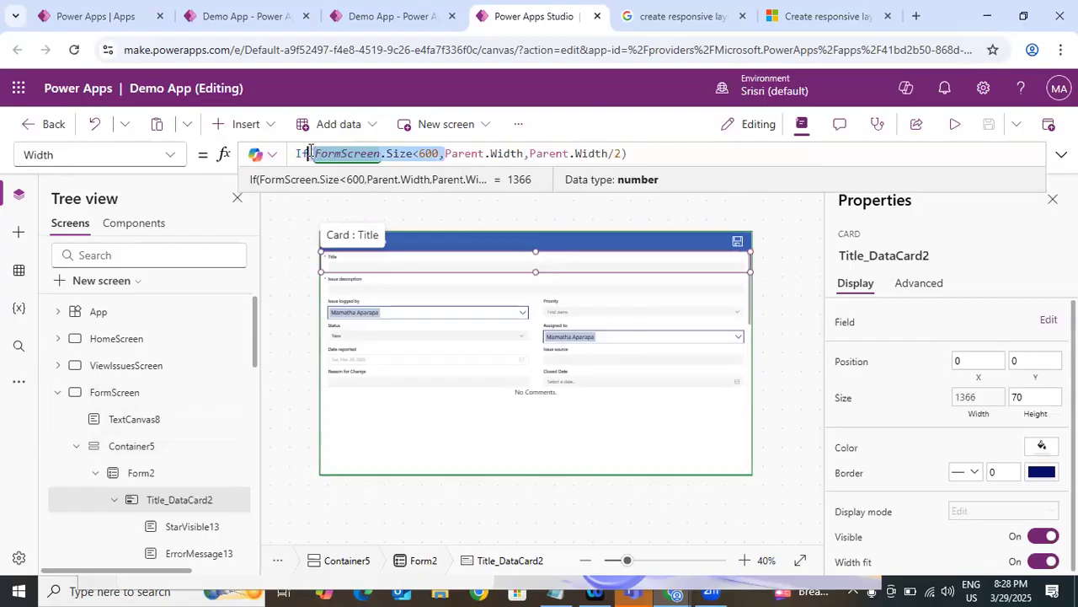
{"action": "left_click", "coordinate": [492, 153]}
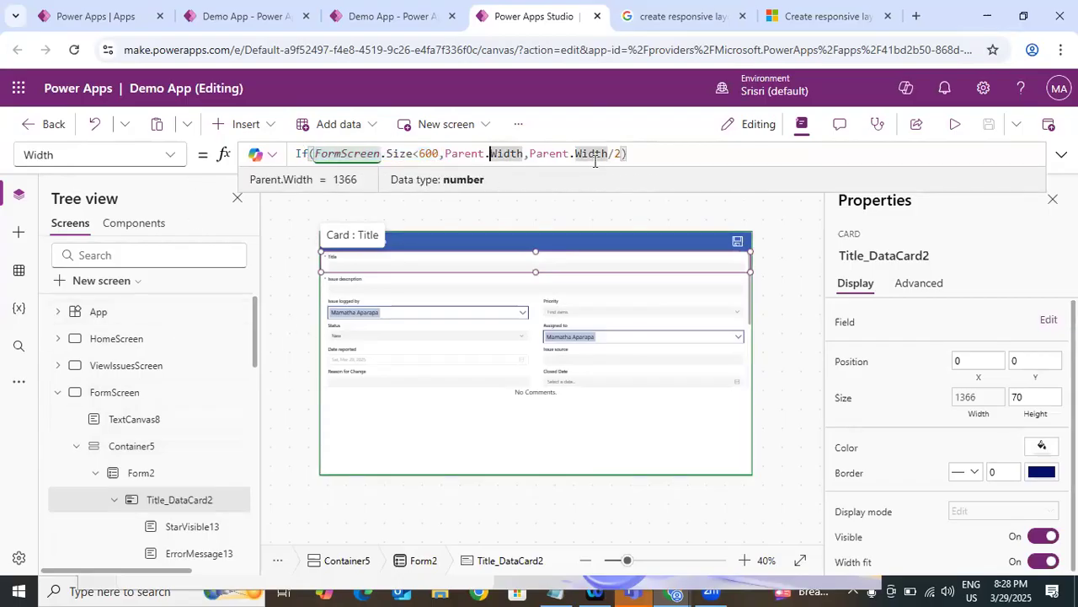
Collapse FormScreen and look over the layouts of ViewIssuesScreen and HomeScreen.
{"action": "left_click", "coordinate": [58, 392]}
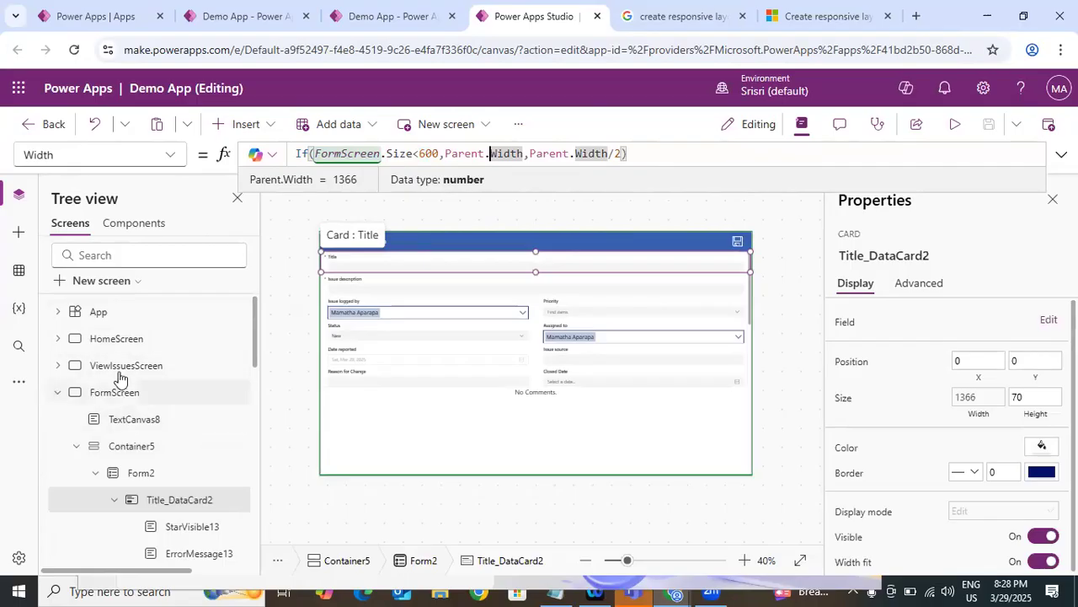
{"action": "left_click", "coordinate": [141, 371]}
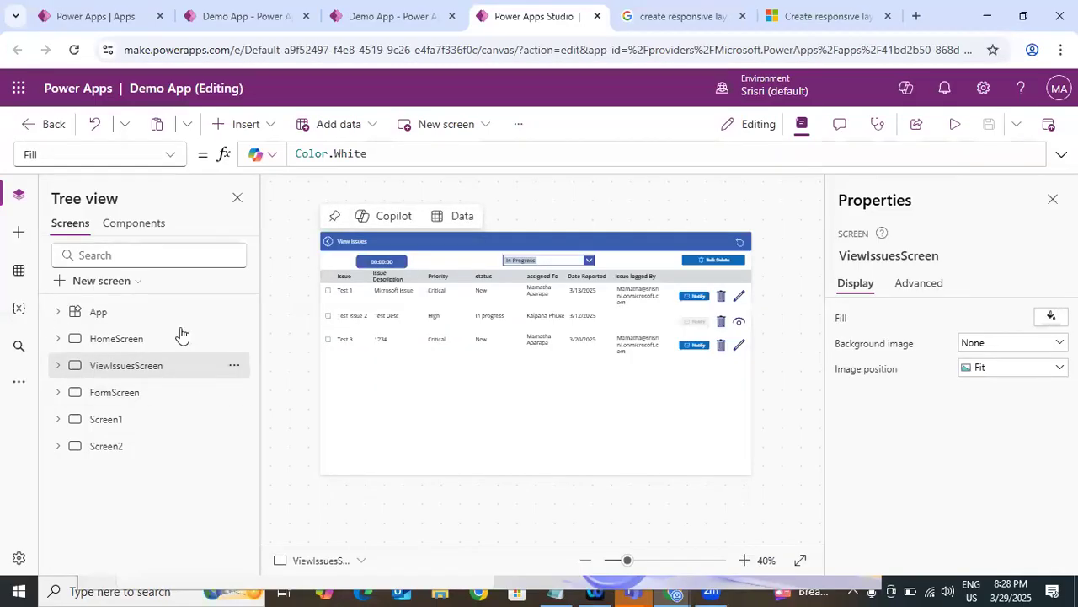
{"action": "left_click", "coordinate": [139, 337]}
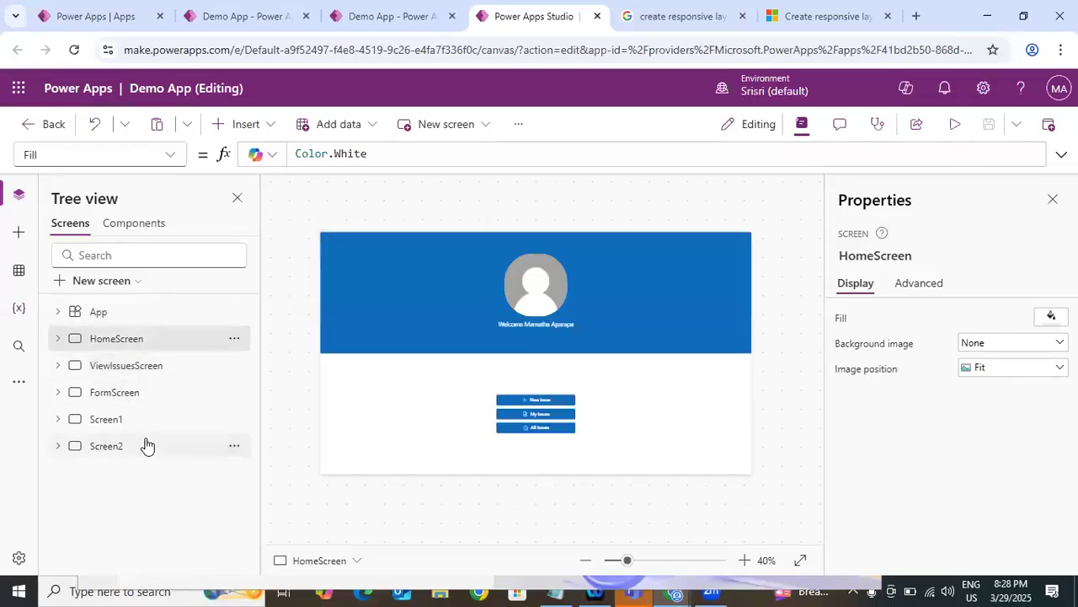
Delete the comments gallery from Screen1.
{"action": "left_click", "coordinate": [106, 419]}
{"action": "left_click", "coordinate": [481, 372]}
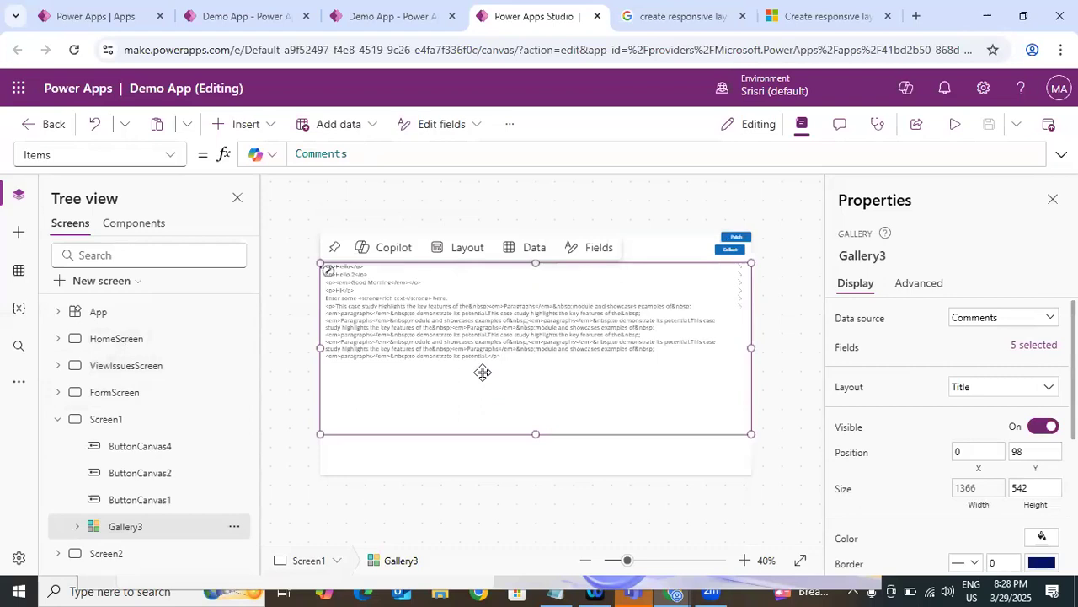
{"action": "key", "text": "Delete"}
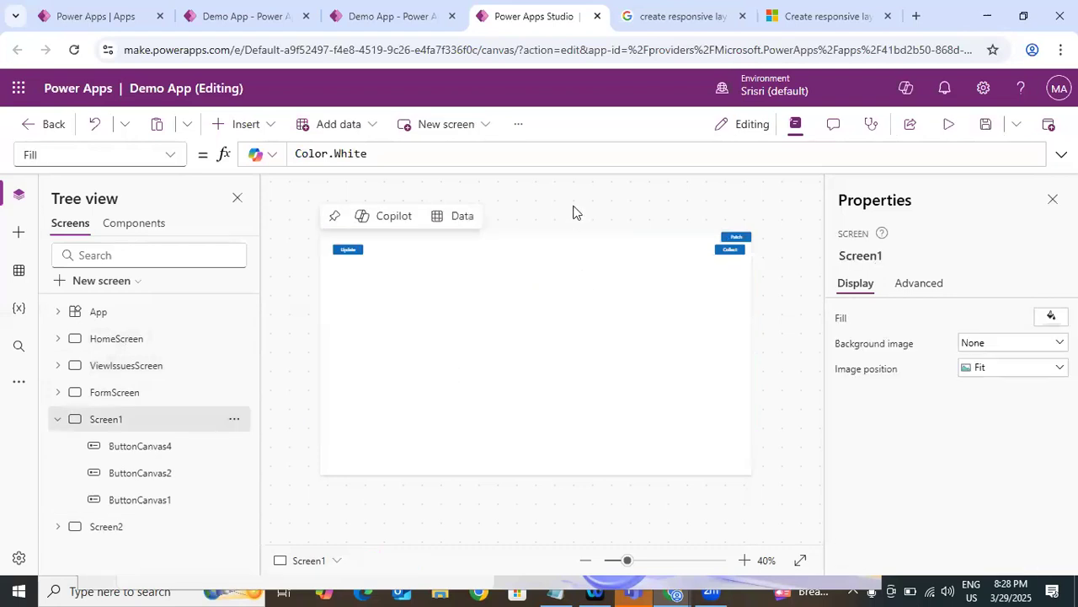
Insert a Text control on Screen1 and move it to the upper middle of the screen.
{"action": "left_click", "coordinate": [278, 125]}
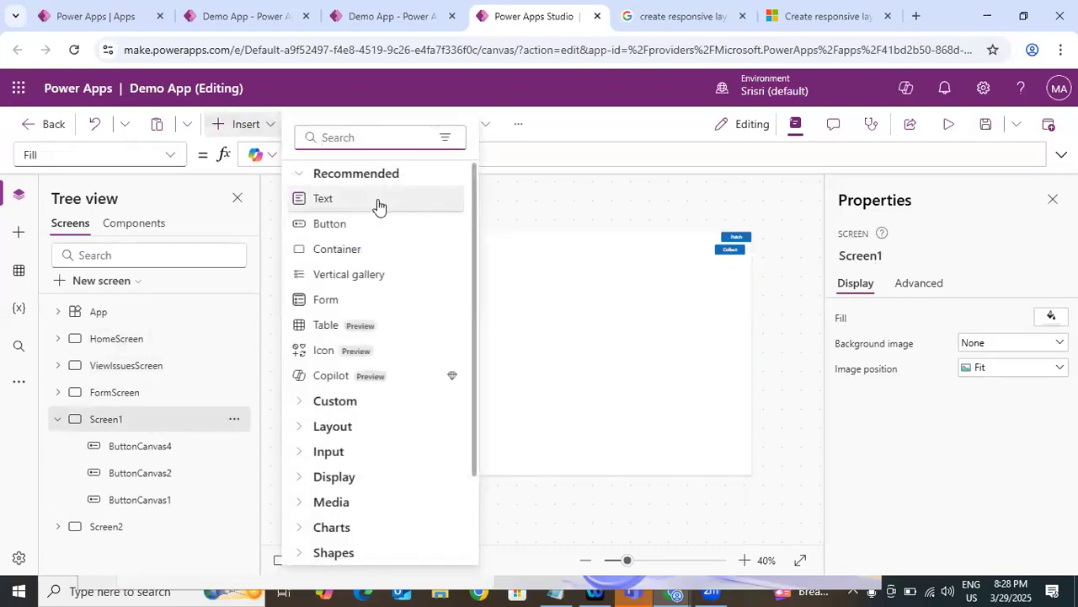
{"action": "left_click", "coordinate": [521, 274]}
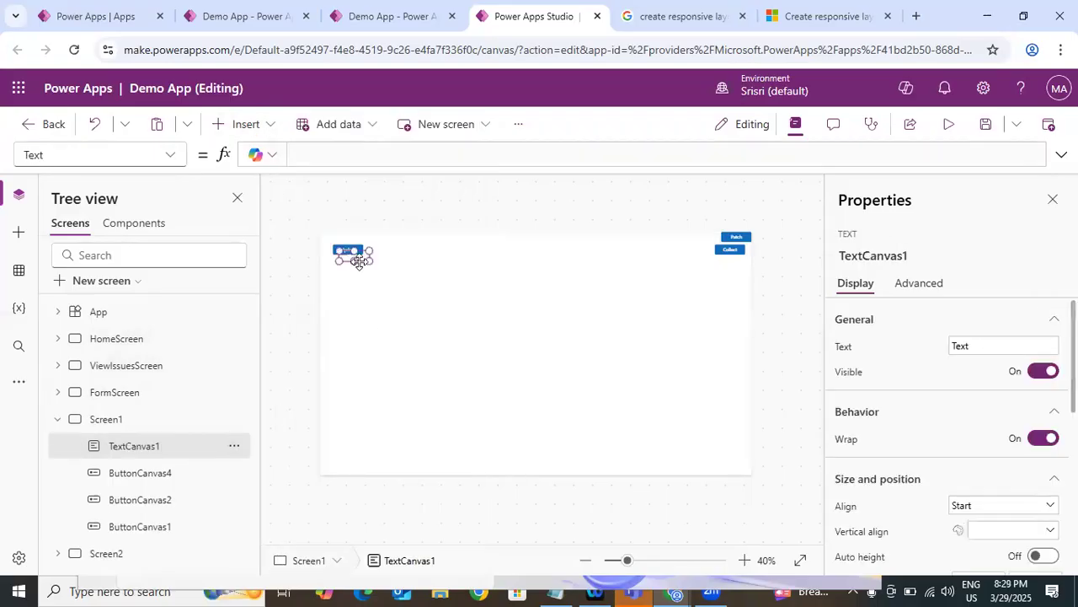
{"action": "left_click_drag", "start_coordinate": [358, 258], "coordinate": [540, 254]}
{"action": "left_click", "coordinate": [464, 202]}
Search the insertable controls for text and add a Text input to Screen1.
{"action": "left_click", "coordinate": [253, 127]}
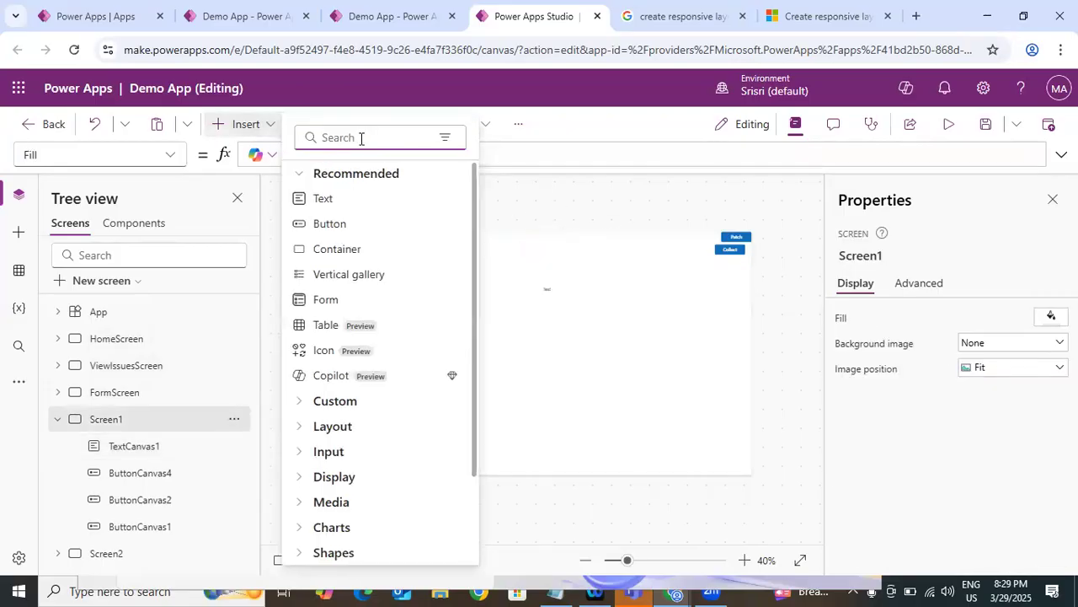
{"action": "type", "text": "texr"}
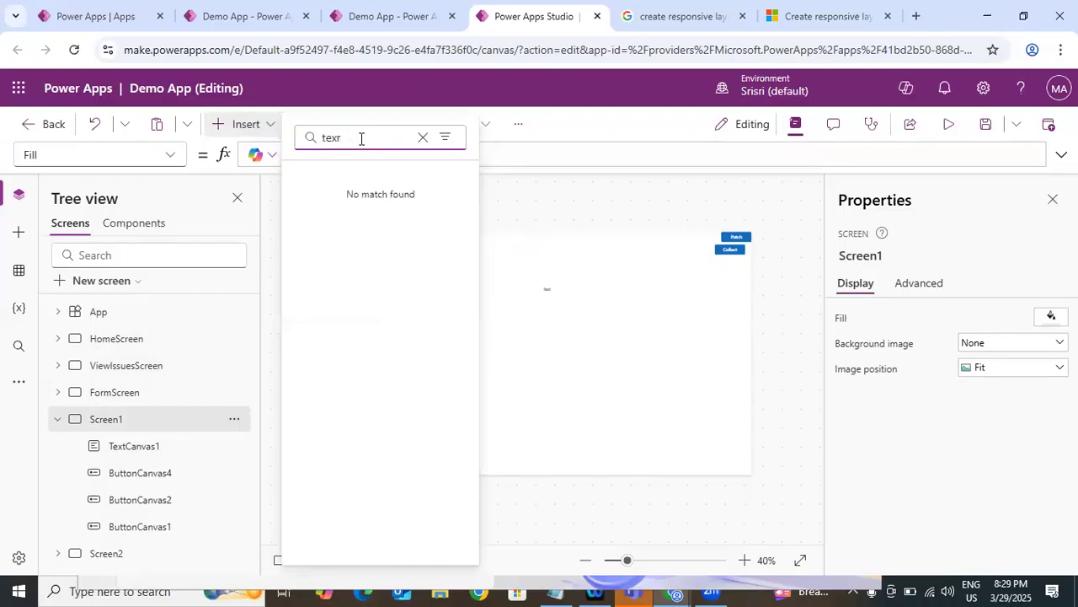
{"action": "key", "text": "BackSpace"}
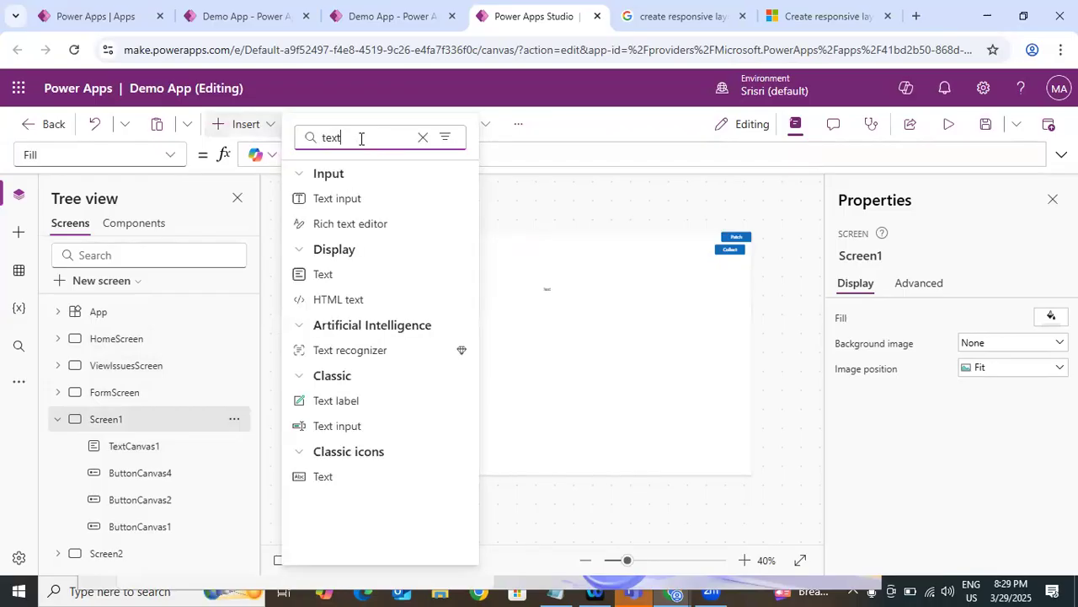
{"action": "type", "text": "t"}
{"action": "left_click", "coordinate": [449, 241]}
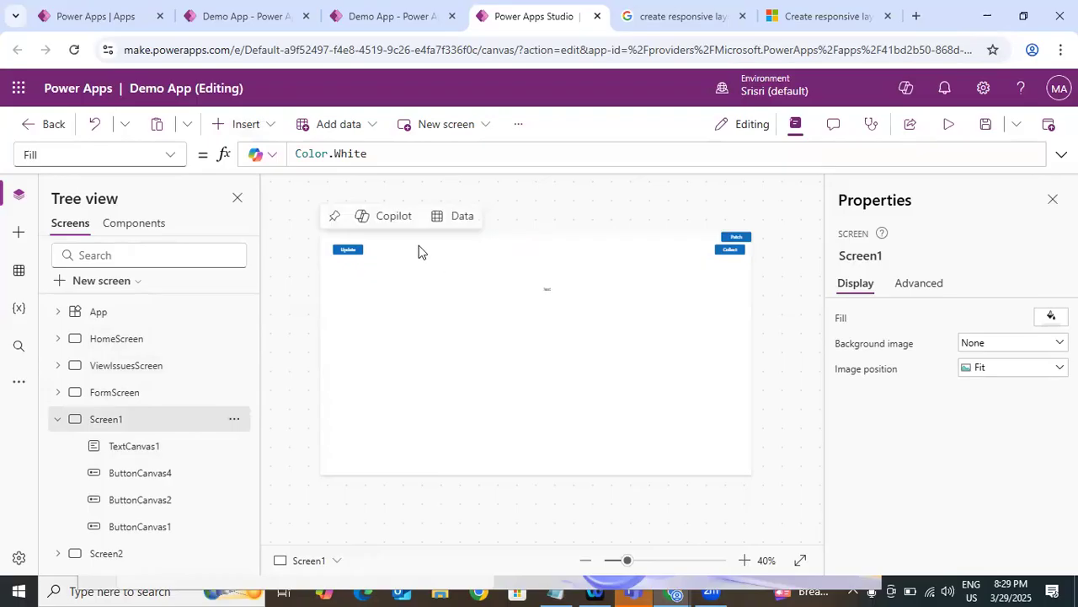
Return to FormScreen and inspect the layout properties of Container5 and Form2, collapsing Form2 in the control hierarchy.
{"action": "left_click", "coordinate": [58, 419]}
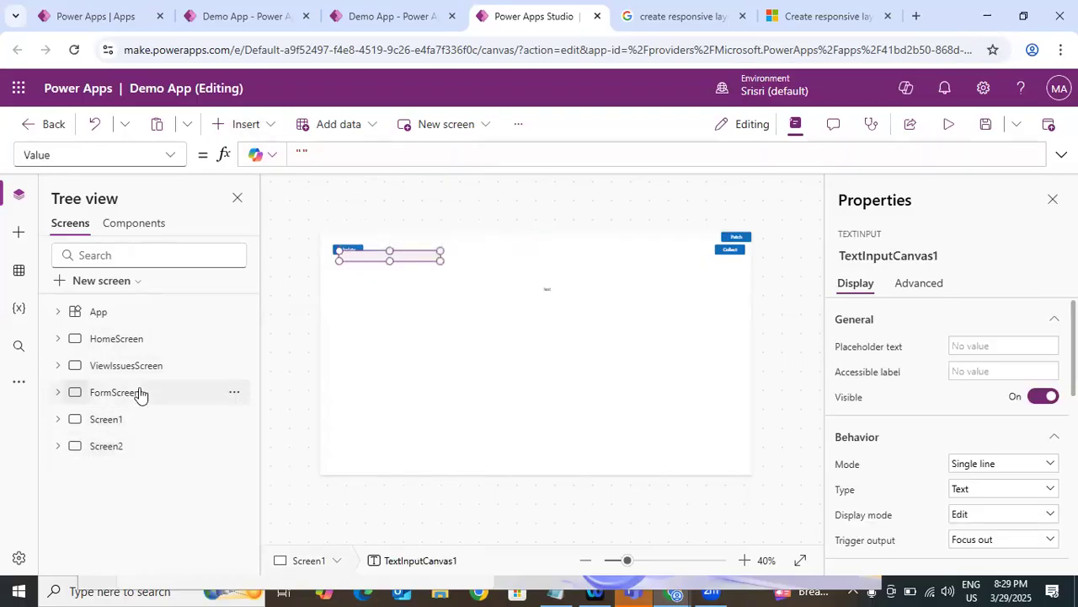
{"action": "left_click", "coordinate": [140, 393]}
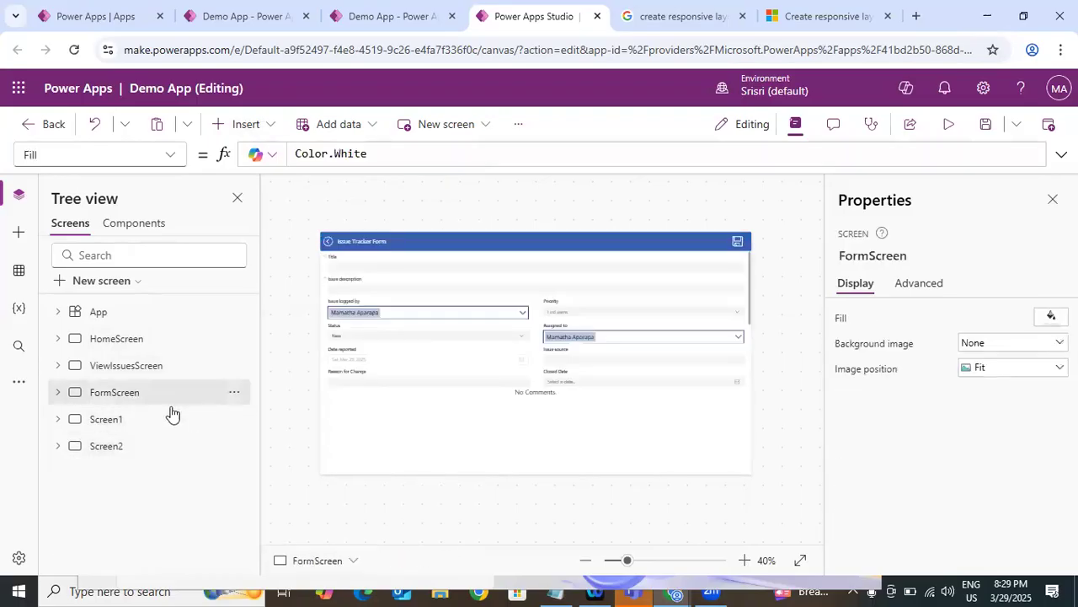
{"action": "left_click", "coordinate": [751, 366]}
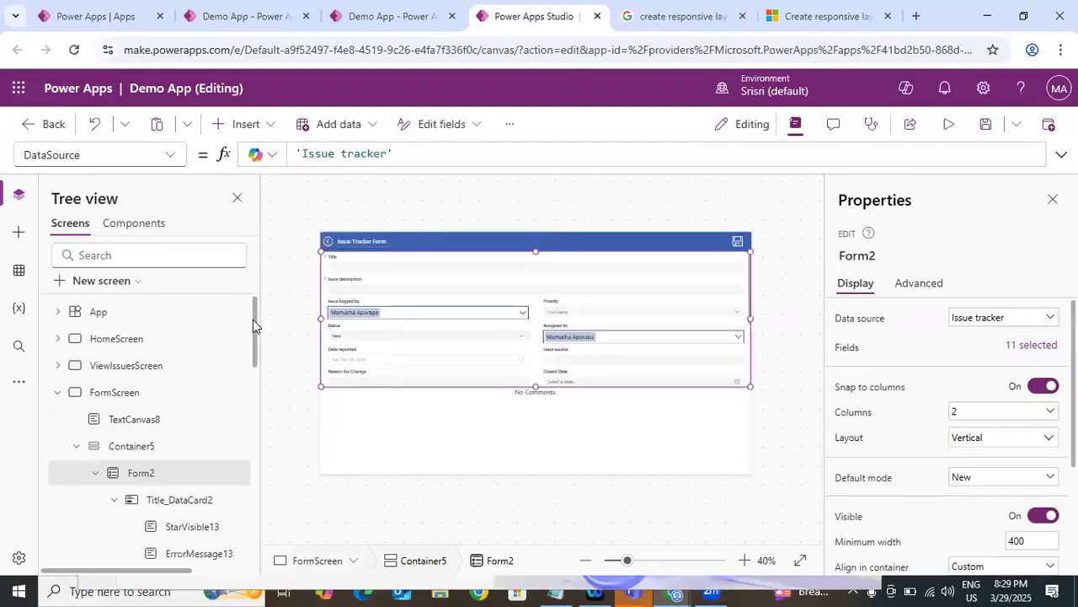
{"action": "left_click_drag", "start_coordinate": [254, 330], "coordinate": [257, 366]}
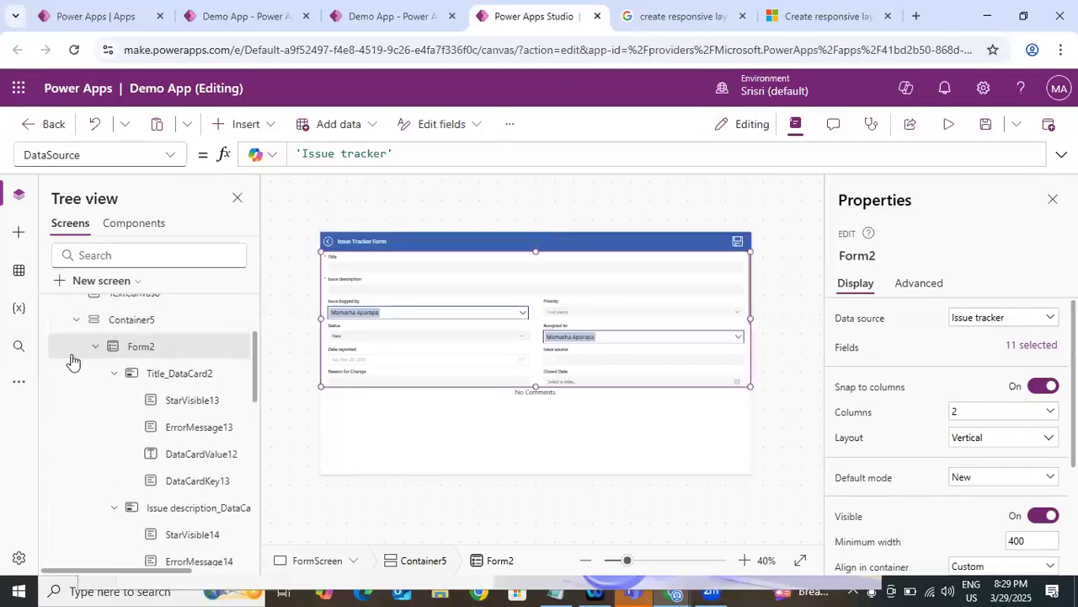
{"action": "left_click", "coordinate": [124, 326]}
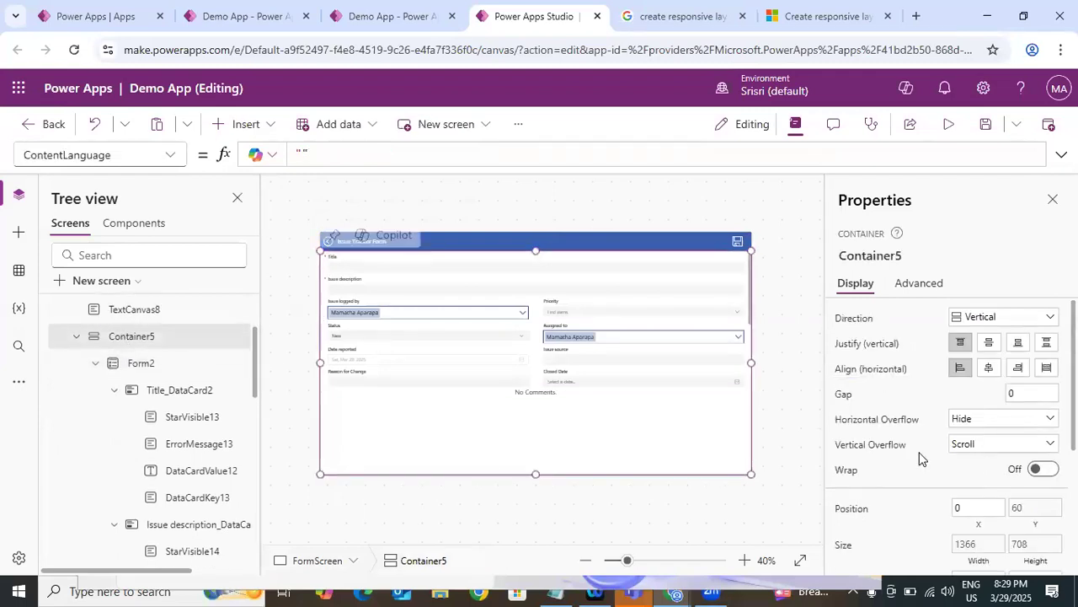
{"action": "left_click", "coordinate": [142, 363]}
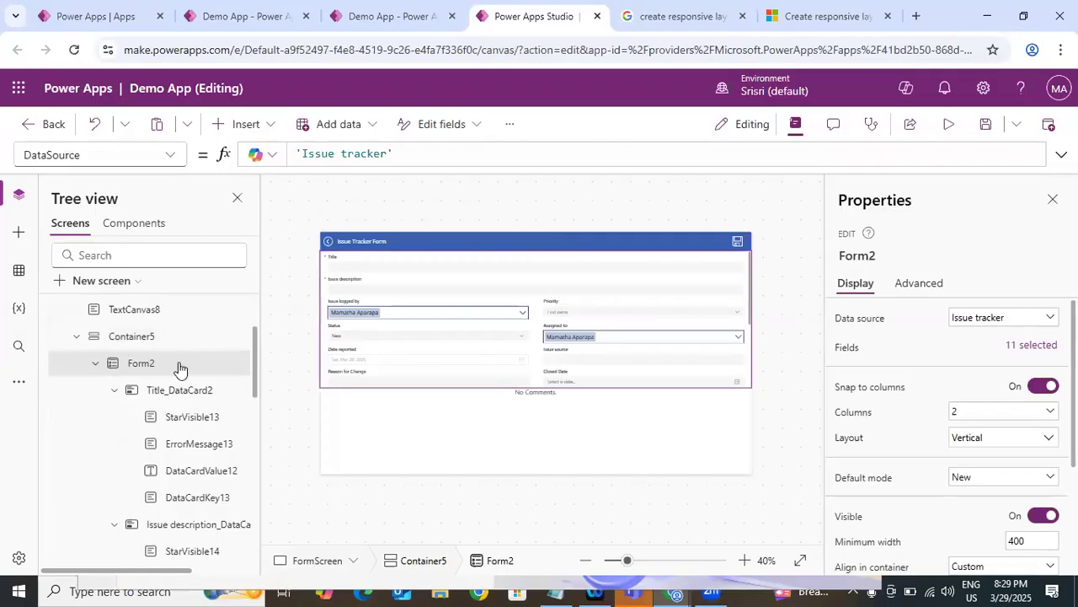
{"action": "left_click", "coordinate": [173, 367]}
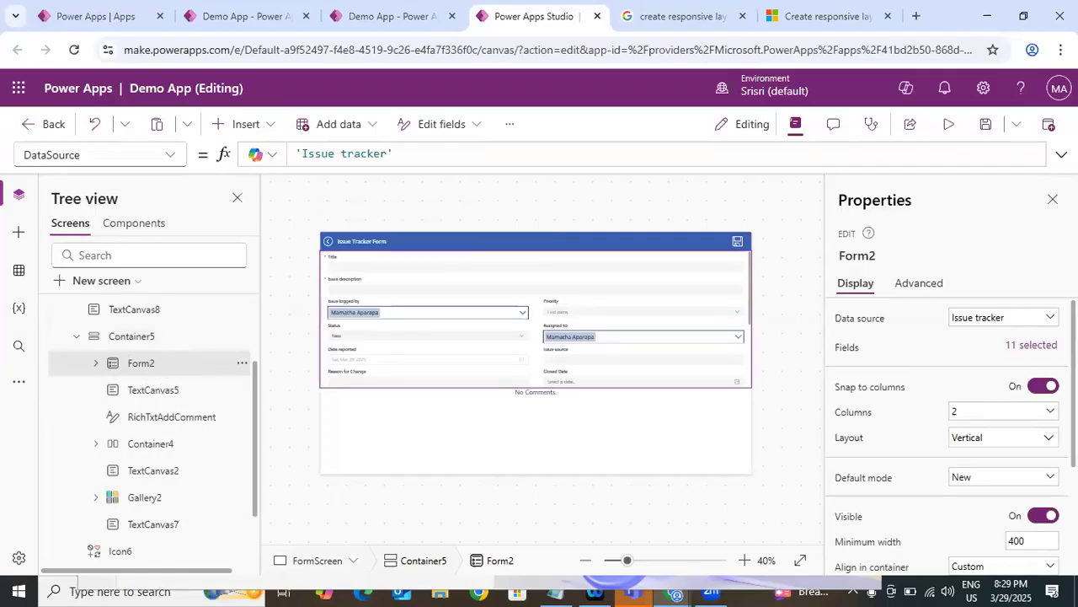
Review the gblDynamicFormHeight variable in Form2's Height formula.
{"action": "scroll", "coordinate": [1021, 530], "scroll_direction": "down", "scroll_amount": 3}
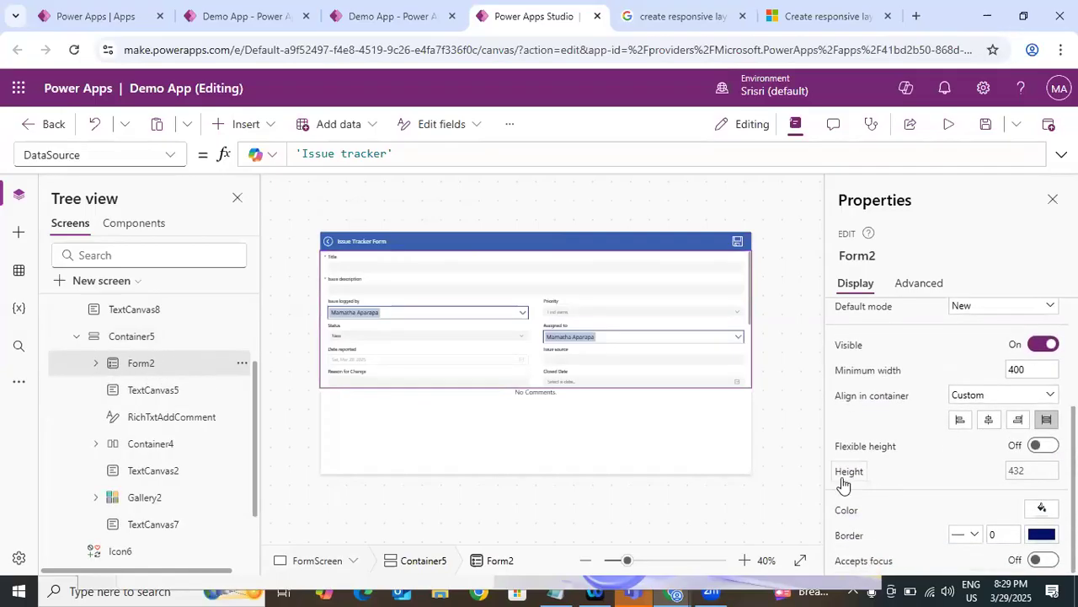
{"action": "left_click", "coordinate": [846, 474]}
{"action": "left_click", "coordinate": [349, 154]}
{"action": "double_click", "coordinate": [350, 155]}
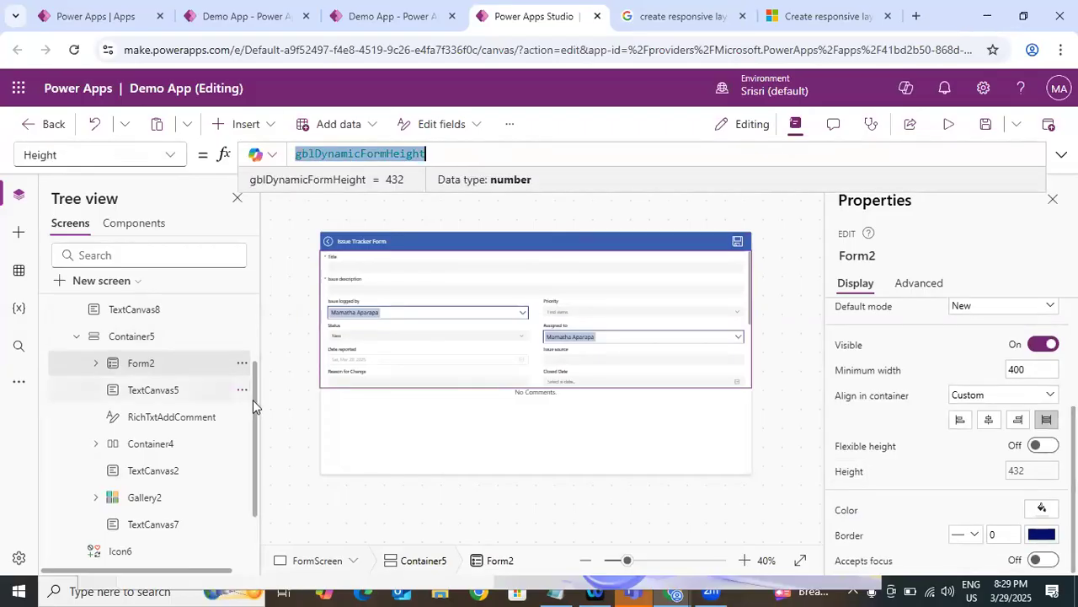
Examine how FormScreen's OnVisible formula sets gblDynamicFormHeight from the Closed Date card's Y and Height.
{"action": "scroll", "coordinate": [251, 363], "scroll_direction": "up", "scroll_amount": 3}
{"action": "left_click", "coordinate": [129, 392]}
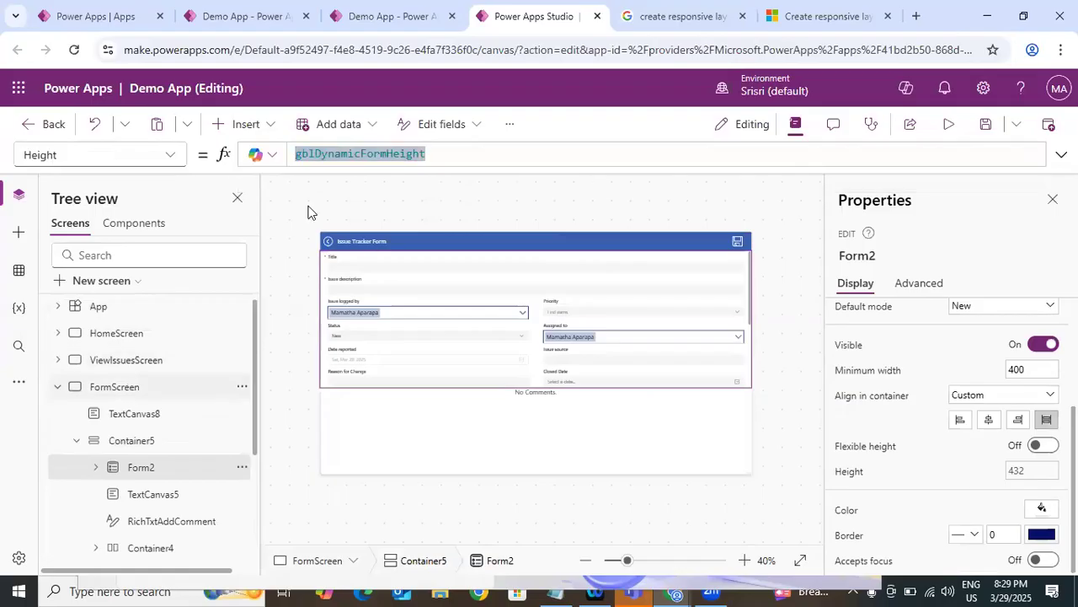
{"action": "left_click", "coordinate": [168, 155]}
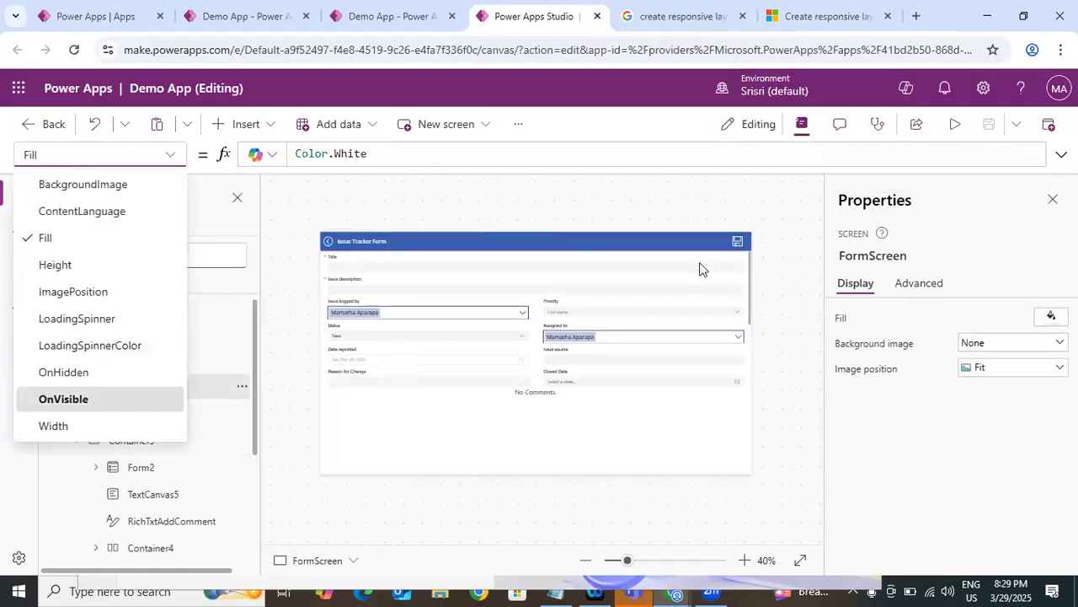
{"action": "left_click", "coordinate": [99, 402]}
{"action": "left_click_drag", "start_coordinate": [462, 153], "coordinate": [628, 150]}
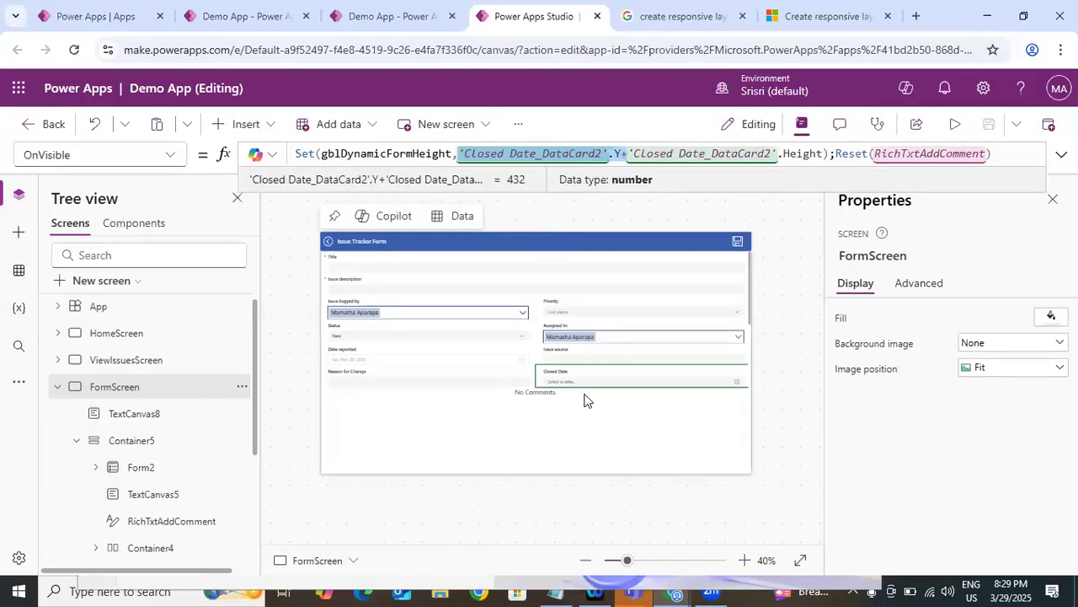
Select Container5 and expand Form2 in the control hierarchy to examine its data cards.
{"action": "left_click", "coordinate": [561, 439]}
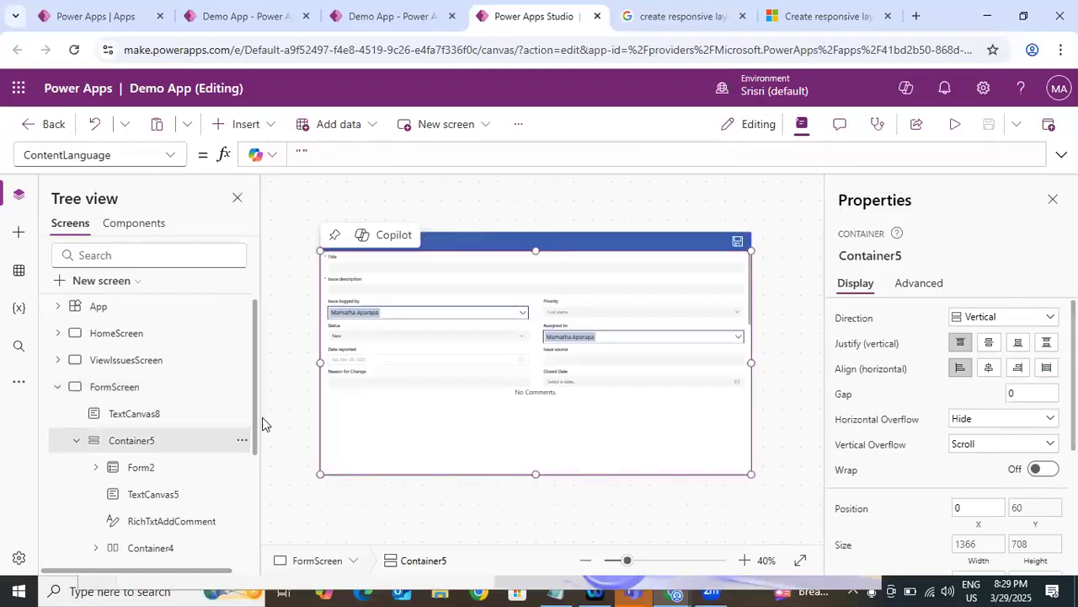
{"action": "scroll", "coordinate": [253, 344], "scroll_direction": "down", "scroll_amount": 3}
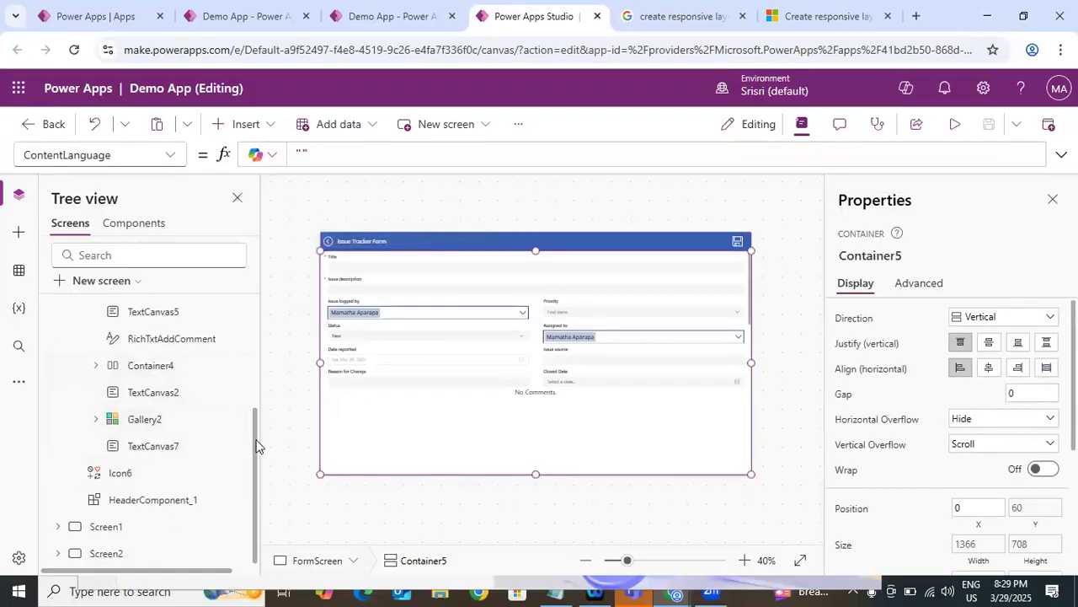
{"action": "scroll", "coordinate": [257, 403], "scroll_direction": "up", "scroll_amount": 1}
{"action": "scroll", "coordinate": [257, 403], "scroll_direction": "up", "scroll_amount": 1}
{"action": "scroll", "coordinate": [260, 393], "scroll_direction": "down", "scroll_amount": 1}
{"action": "scroll", "coordinate": [260, 393], "scroll_direction": "up", "scroll_amount": 1}
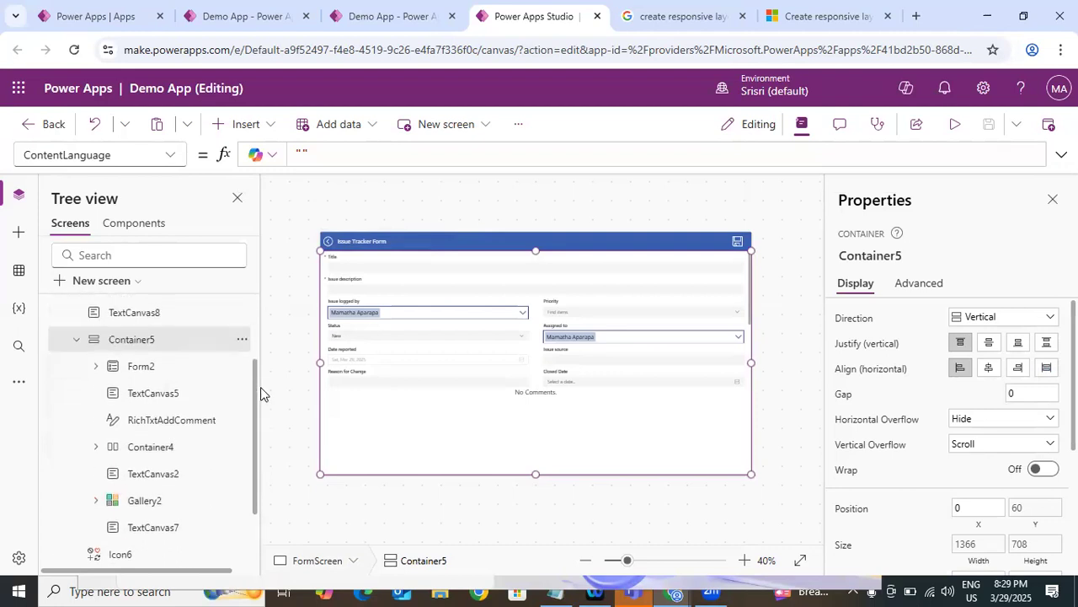
{"action": "left_click", "coordinate": [95, 366]}
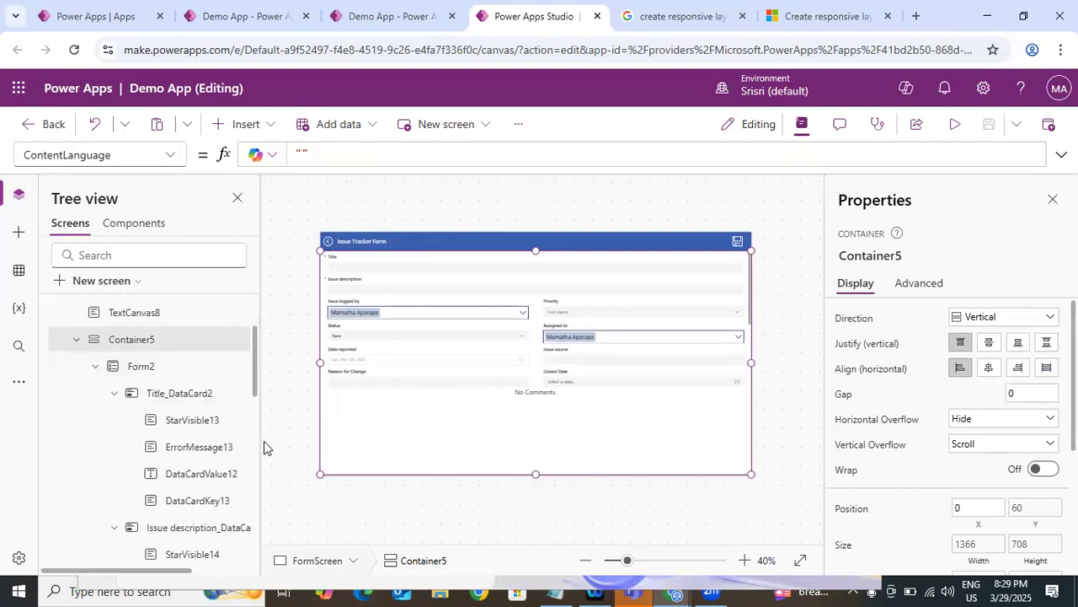
Replace the Closed Date card in the Y reference of FormScreen's OnVisible formula with Attachments_DataCard1.
{"action": "scroll", "coordinate": [264, 446], "scroll_direction": "down", "scroll_amount": 10}
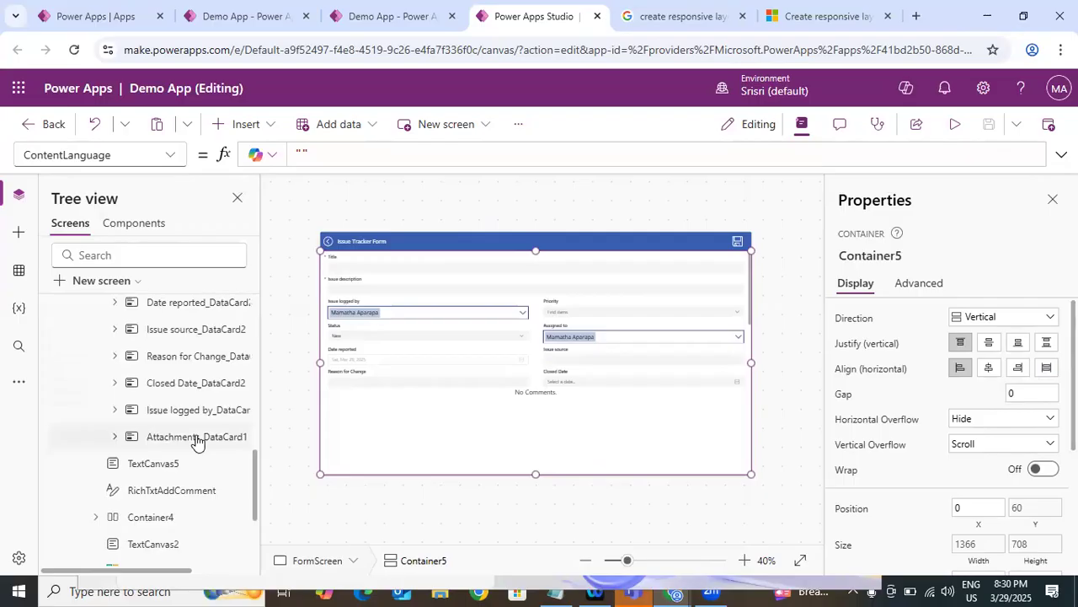
{"action": "left_click", "coordinate": [197, 438]}
{"action": "left_click", "coordinate": [1047, 256]}
{"action": "key", "text": "ctrl+c"}
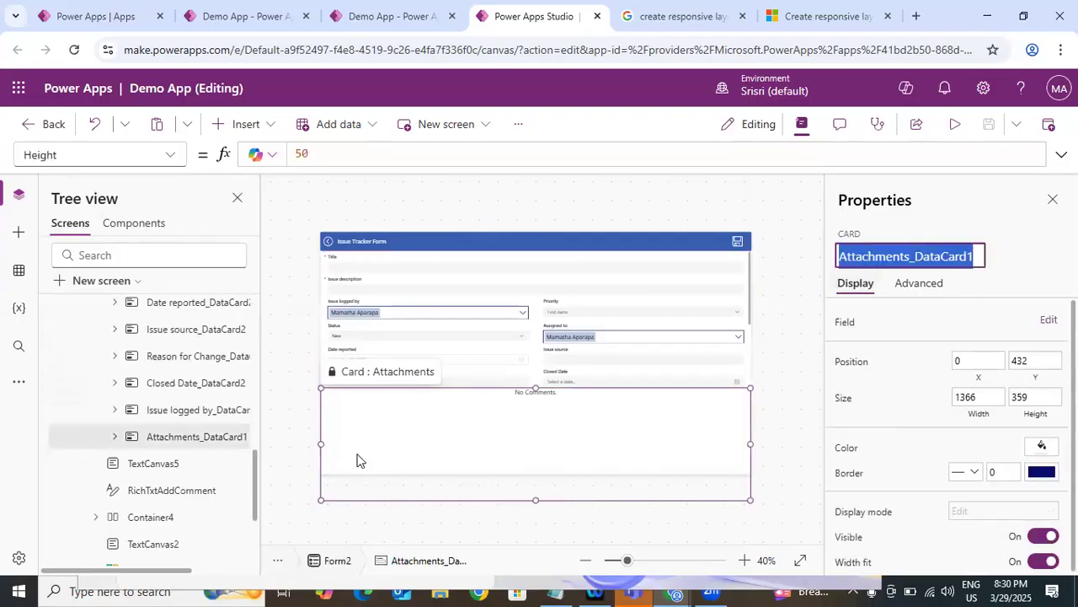
{"action": "left_click_drag", "start_coordinate": [256, 473], "coordinate": [258, 332]}
{"action": "left_click", "coordinate": [168, 365]}
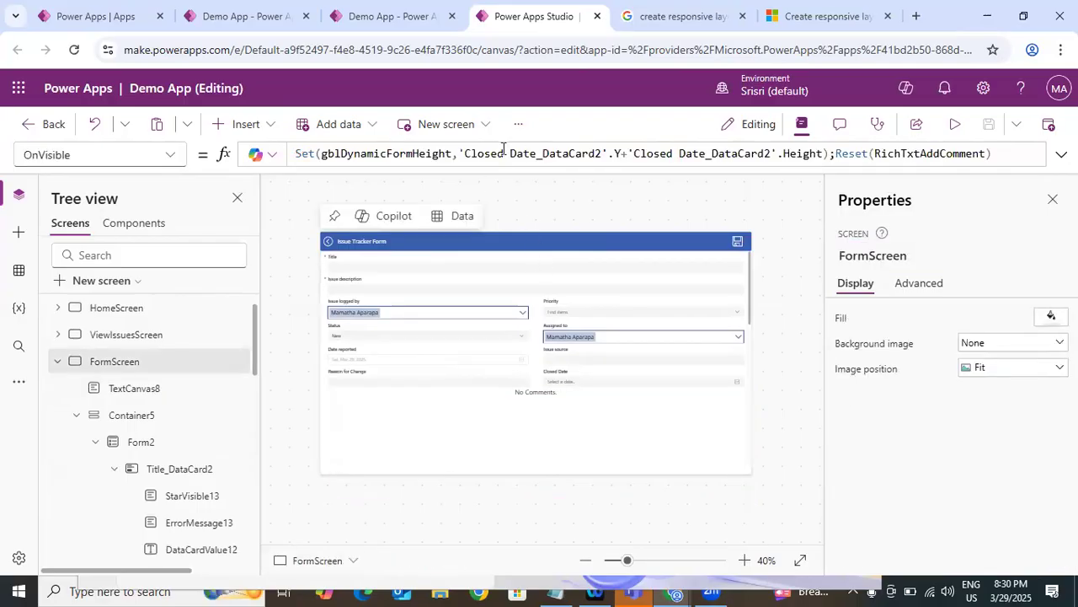
{"action": "left_click_drag", "start_coordinate": [461, 154], "coordinate": [498, 154]}
{"action": "left_click_drag", "start_coordinate": [604, 154], "coordinate": [464, 153]}
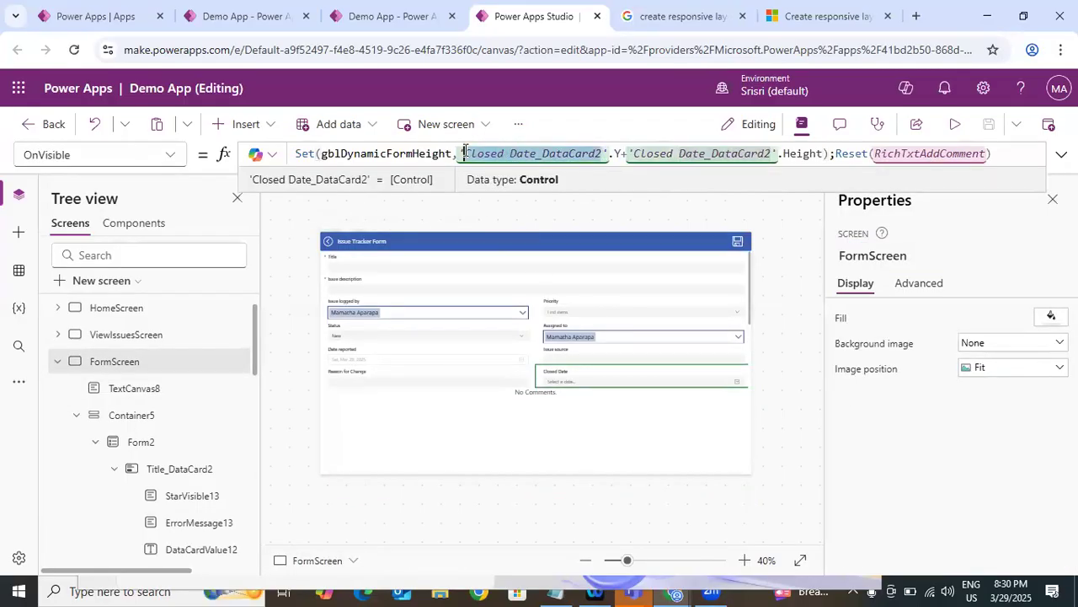
{"action": "key", "text": "ctrl+v"}
Replace the Closed Date card in the Height reference of FormScreen's OnVisible formula with Attachments_DataCard1.
{"action": "left_click", "coordinate": [646, 154]}
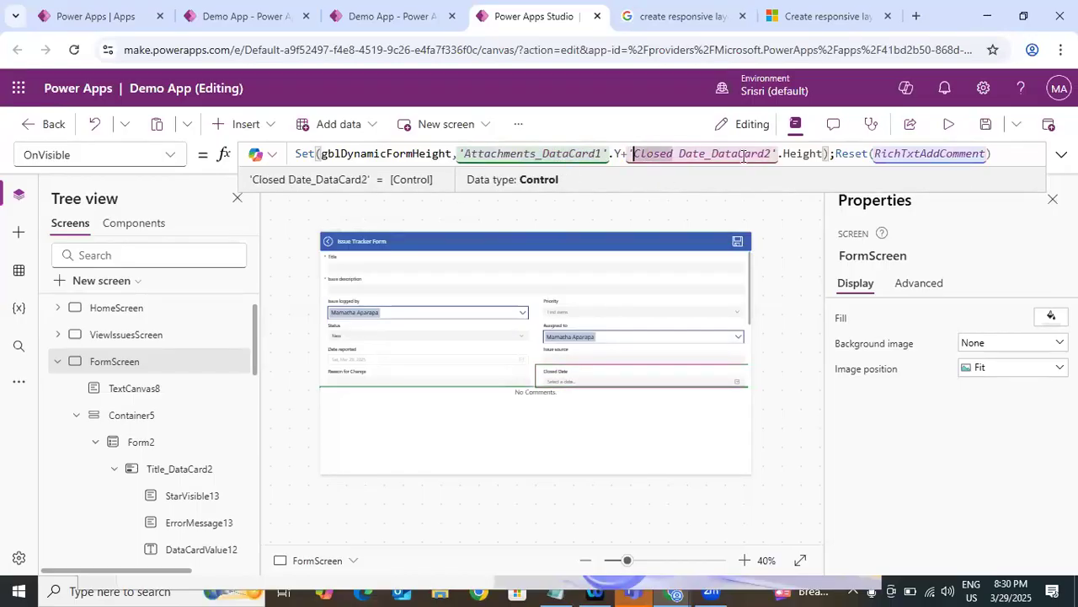
{"action": "key", "text": "shift+Right"}
{"action": "key", "text": "shift+Right"}
{"action": "key", "text": "shift+Right"}
{"action": "key", "text": "shift+Right"}
{"action": "key", "text": "shift+Right"}
{"action": "key", "text": "shift+Right"}
{"action": "key", "text": "shift+Right"}
{"action": "key", "text": "shift+Right"}
{"action": "key", "text": "shift+Right"}
{"action": "key", "text": "shift+Right"}
{"action": "key", "text": "shift+Right"}
{"action": "key", "text": "shift+Right"}
{"action": "key", "text": "shift+Right"}
{"action": "key", "text": "shift+Right"}
{"action": "key", "text": "shift+Right"}
{"action": "key", "text": "shift+Right"}
{"action": "key", "text": "shift+Right"}
{"action": "key", "text": "shift+Right"}
{"action": "key", "text": "shift+Right"}
{"action": "key", "text": "shift+Right"}
{"action": "key", "text": "ctrl+v"}
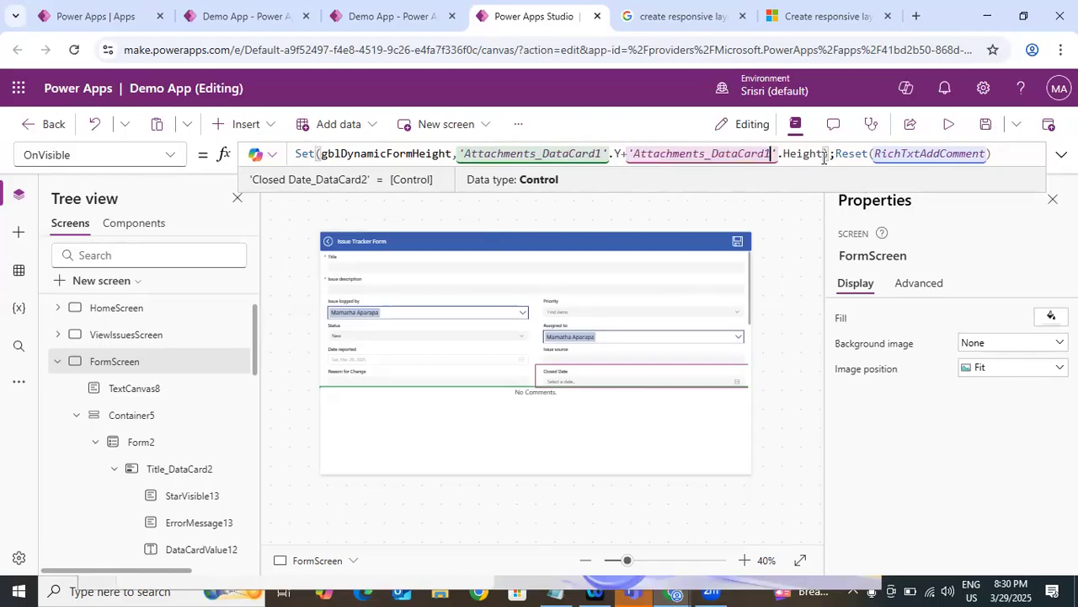
{"action": "left_click", "coordinate": [1021, 160]}
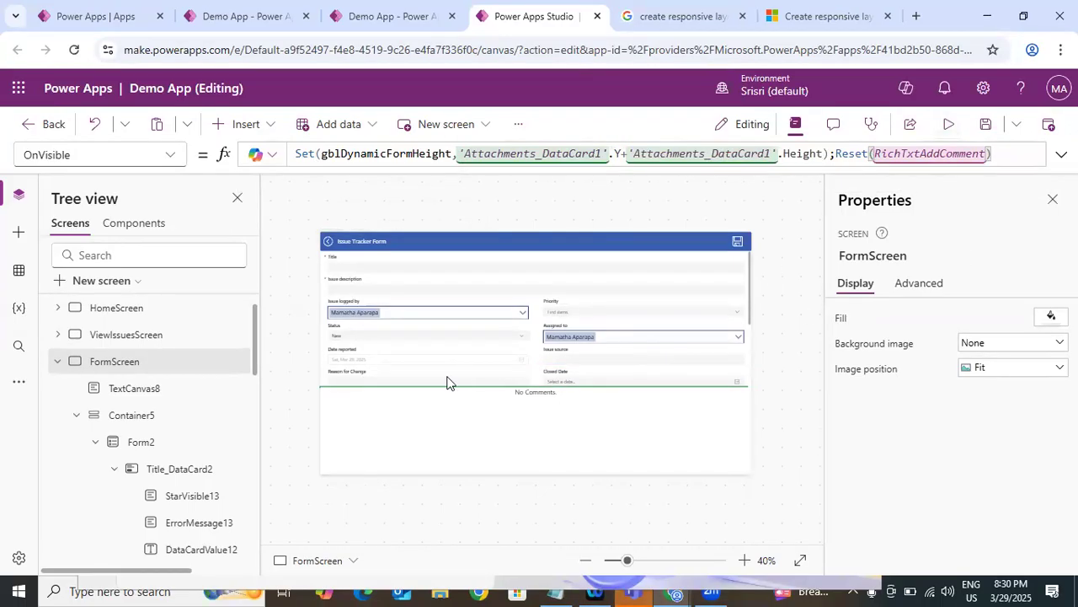
Check Attachments_DataCard1's position and size inside Form2, and review FormScreen's updated OnVisible formula.
{"action": "left_click", "coordinate": [547, 424]}
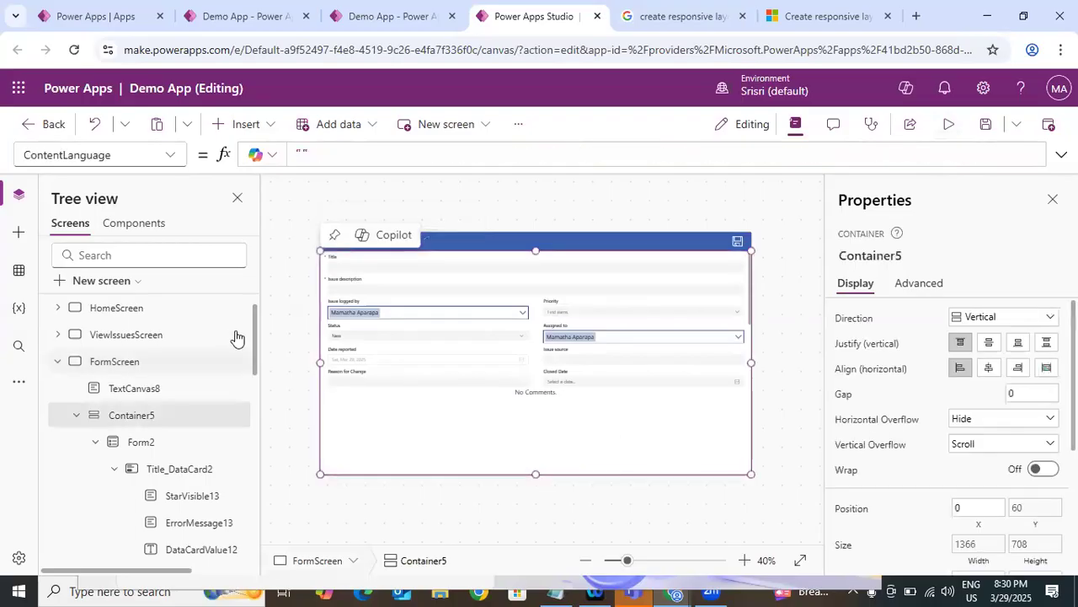
{"action": "left_click_drag", "start_coordinate": [256, 364], "coordinate": [257, 510]}
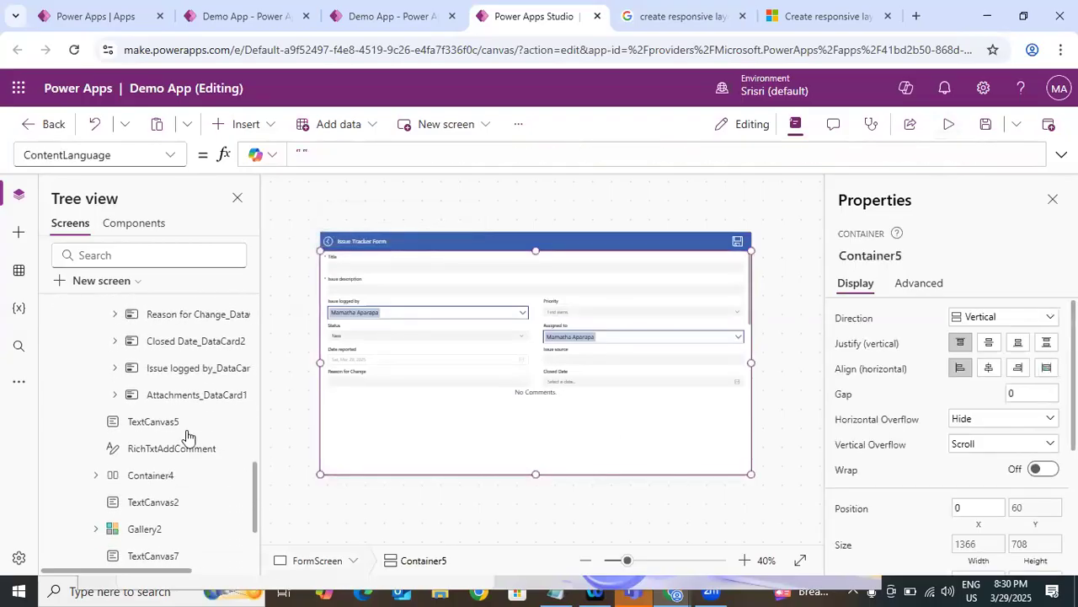
{"action": "left_click", "coordinate": [172, 396]}
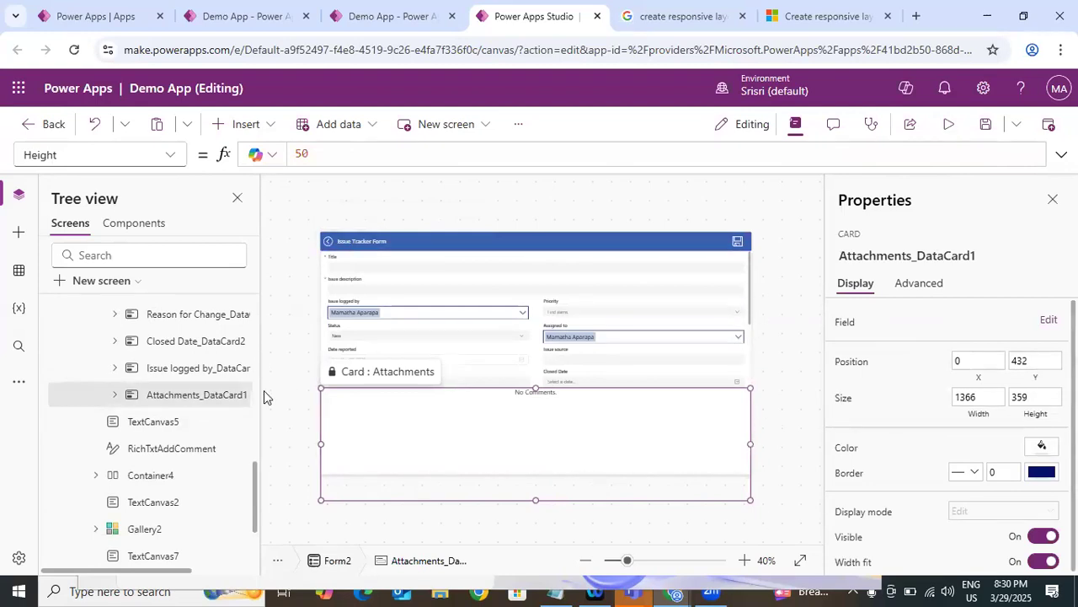
{"action": "left_click_drag", "start_coordinate": [255, 478], "coordinate": [264, 285]}
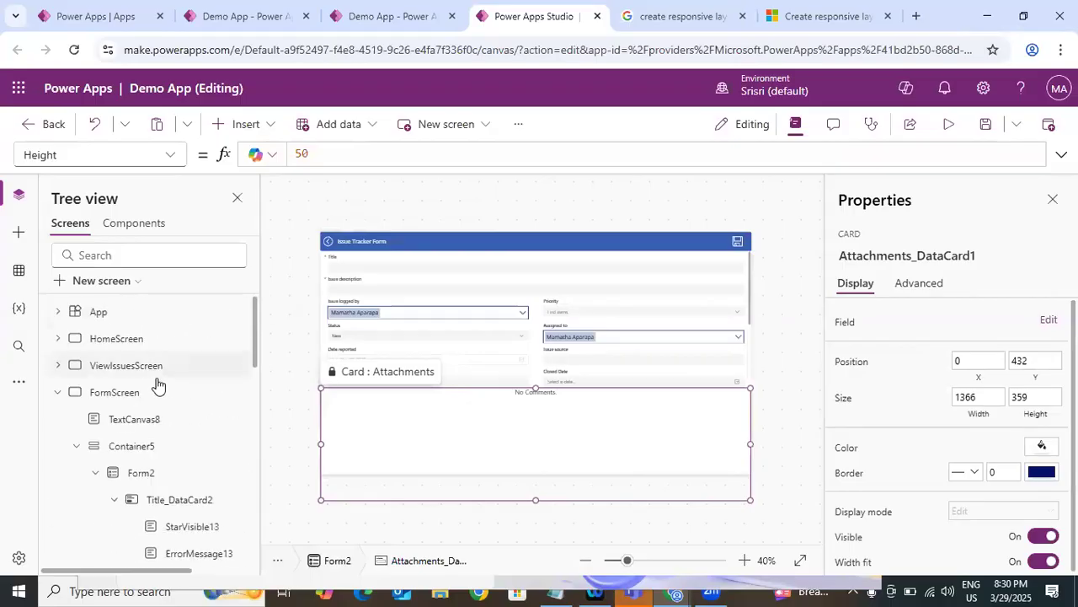
{"action": "left_click", "coordinate": [529, 207]}
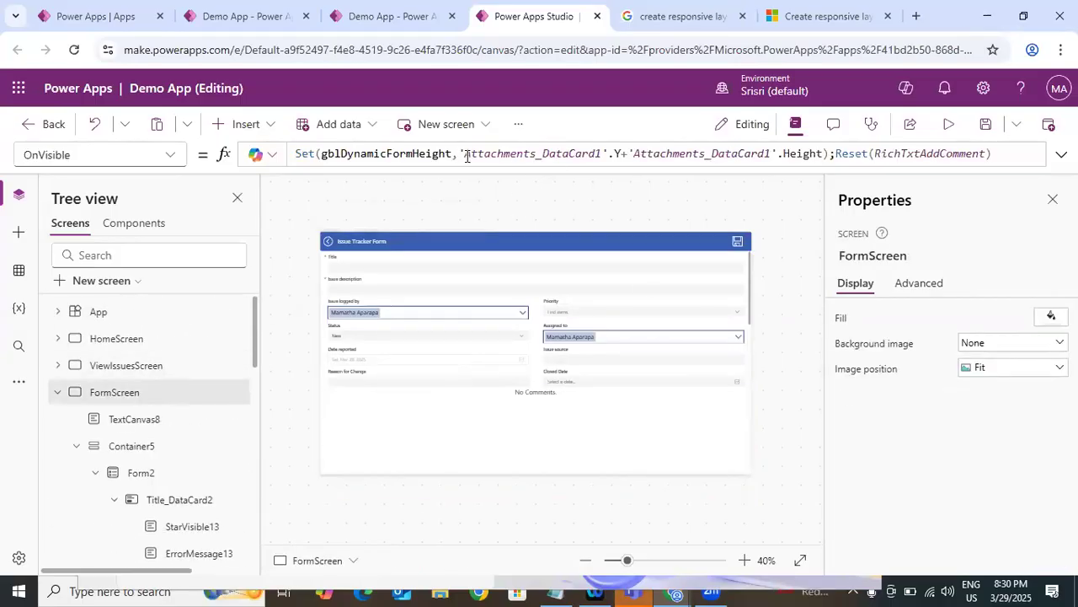
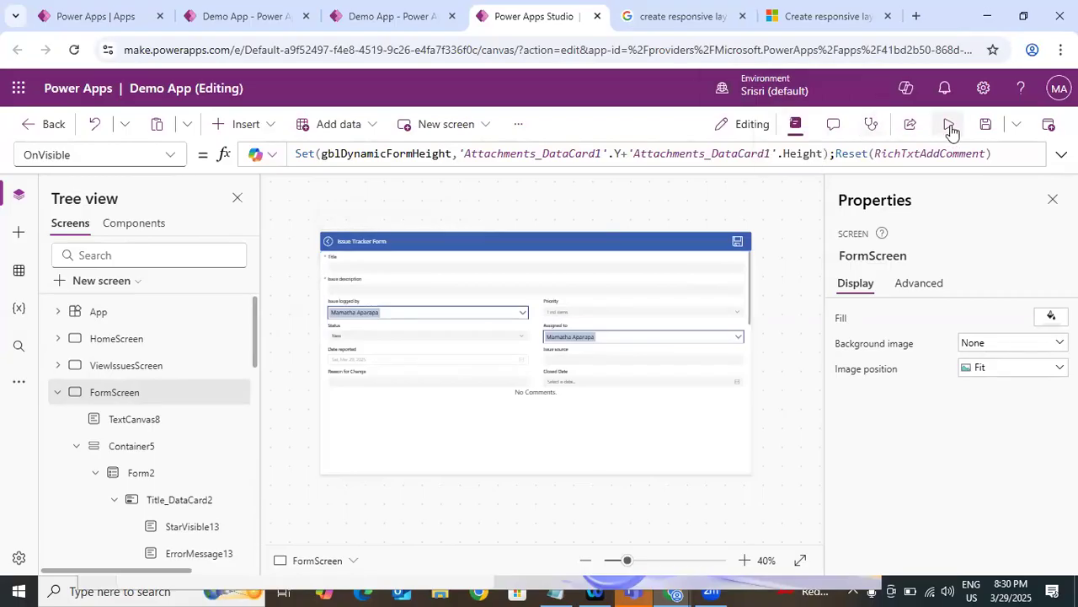
Preview the issue tracker form on a phone in portrait and landscape, and switch the preview to canvas size.
{"action": "left_click", "coordinate": [634, 262]}
{"action": "left_click", "coordinate": [765, 228]}
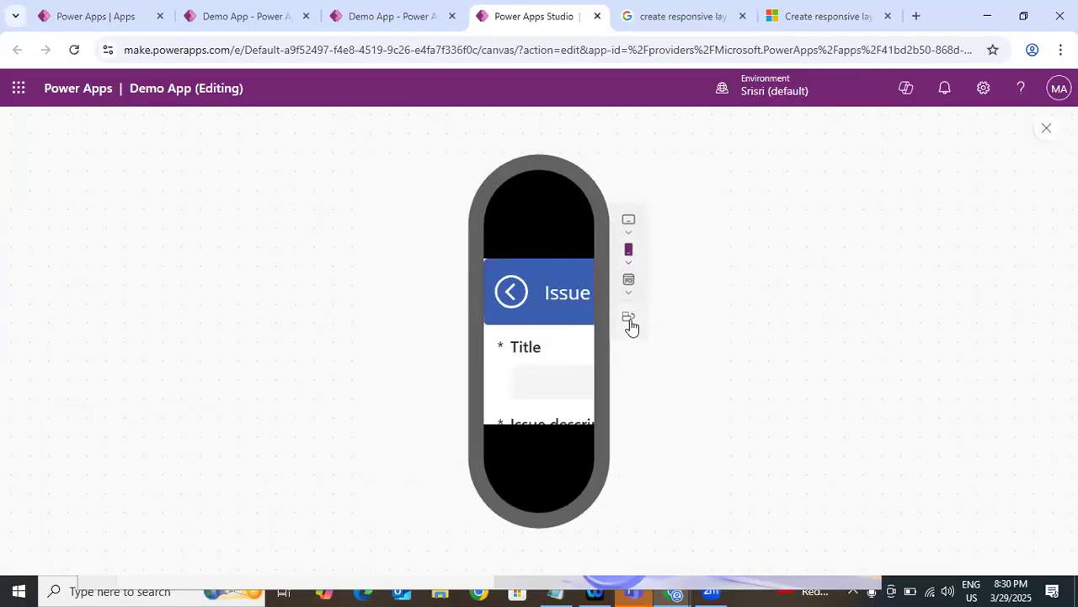
{"action": "left_click", "coordinate": [629, 318]}
{"action": "left_click", "coordinate": [948, 314]}
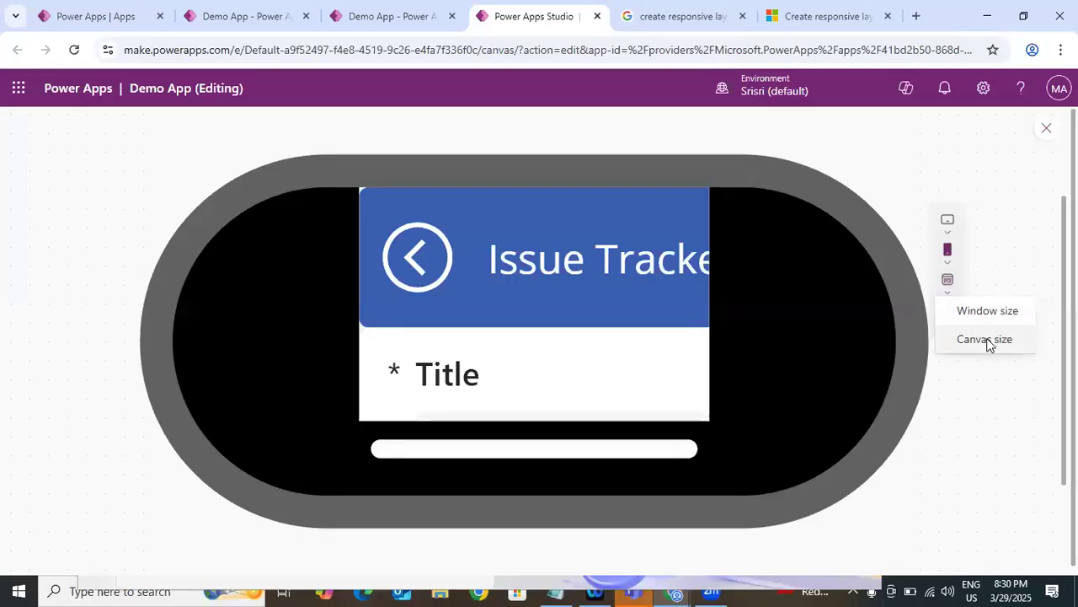
{"action": "left_click", "coordinate": [986, 340]}
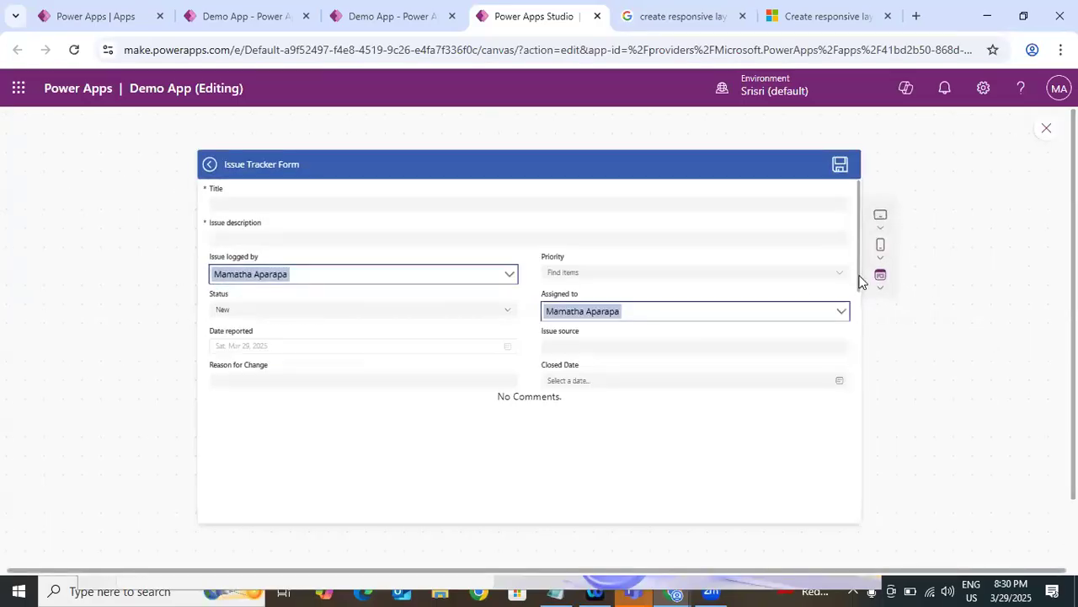
Examine the previewed form down to its Attachments section, return to its beginning and close the preview.
{"action": "scroll", "coordinate": [869, 393], "scroll_direction": "down", "scroll_amount": 5}
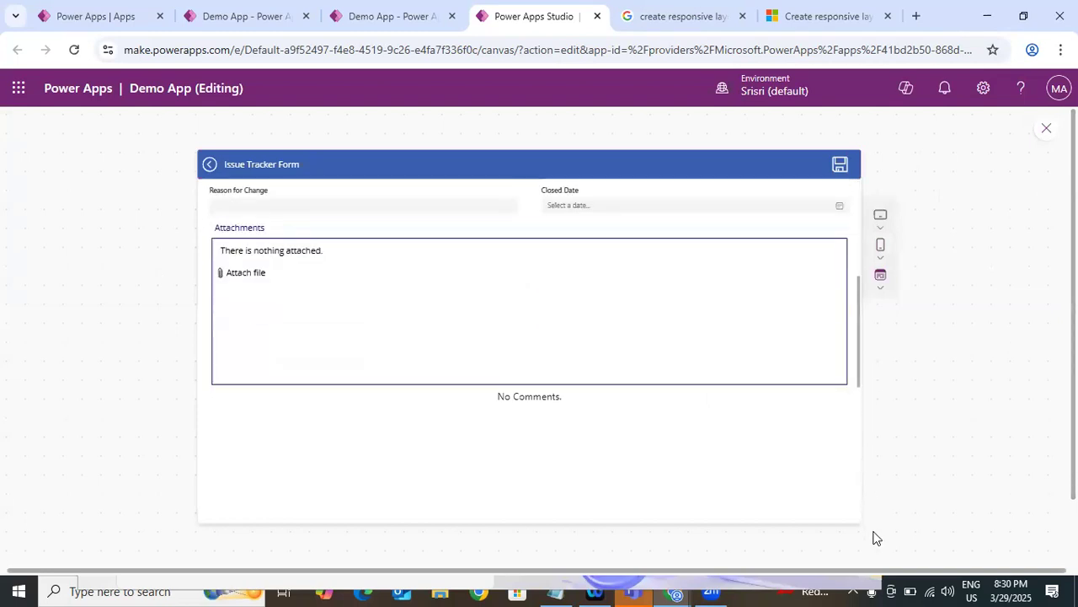
{"action": "left_click_drag", "start_coordinate": [876, 528], "coordinate": [851, 177]}
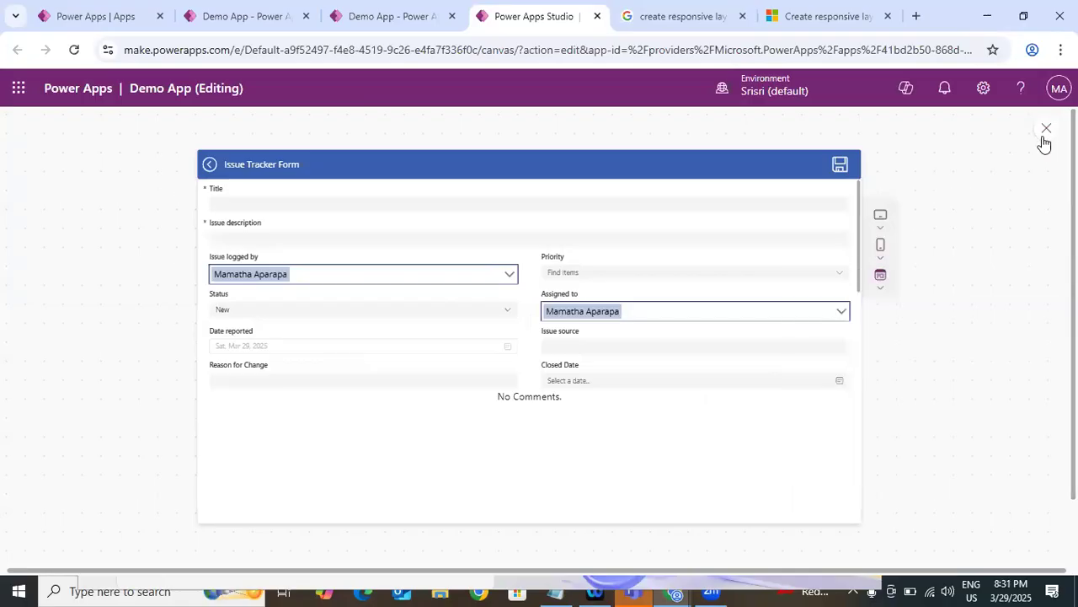
{"action": "key", "text": "Escape"}
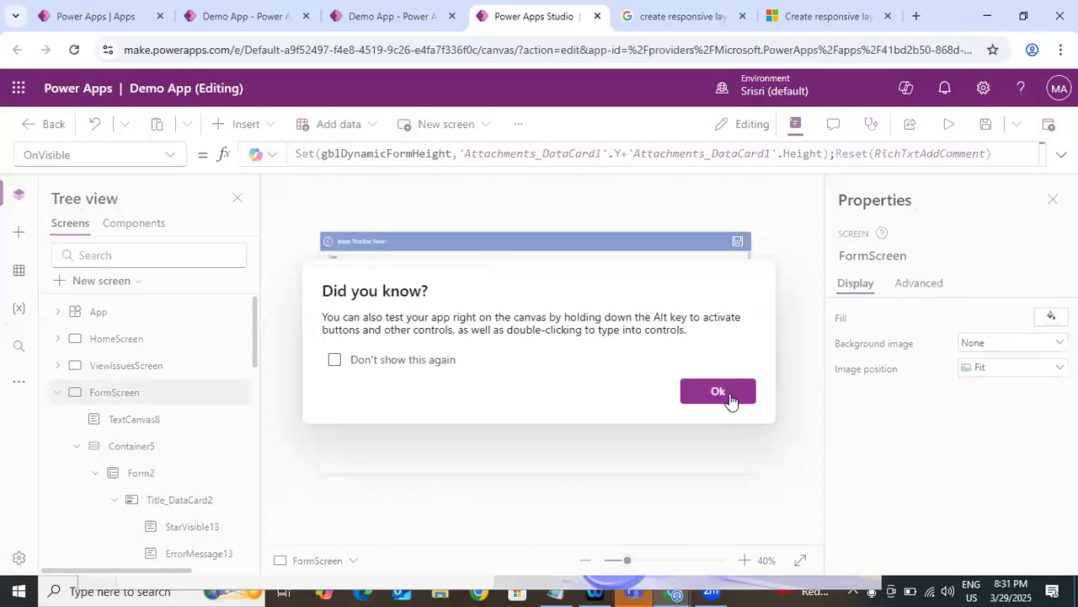
{"action": "left_click", "coordinate": [726, 398]}
Collapse the control hierarchy, open Screen1 and move TextInputCanvas1 to between the Update and Collect buttons.
{"action": "left_click", "coordinate": [57, 311]}
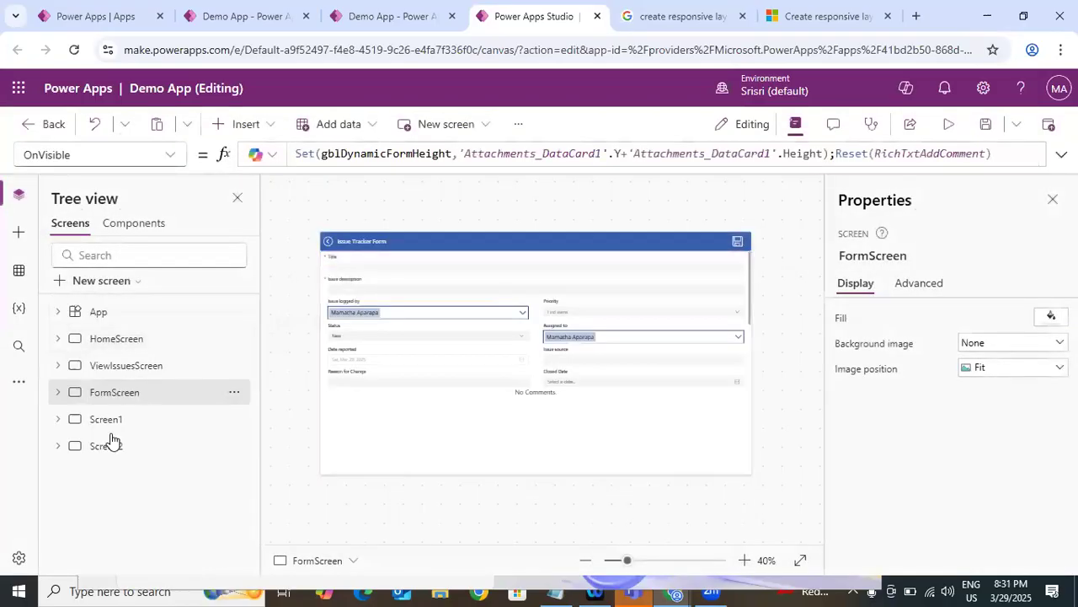
{"action": "left_click", "coordinate": [152, 421]}
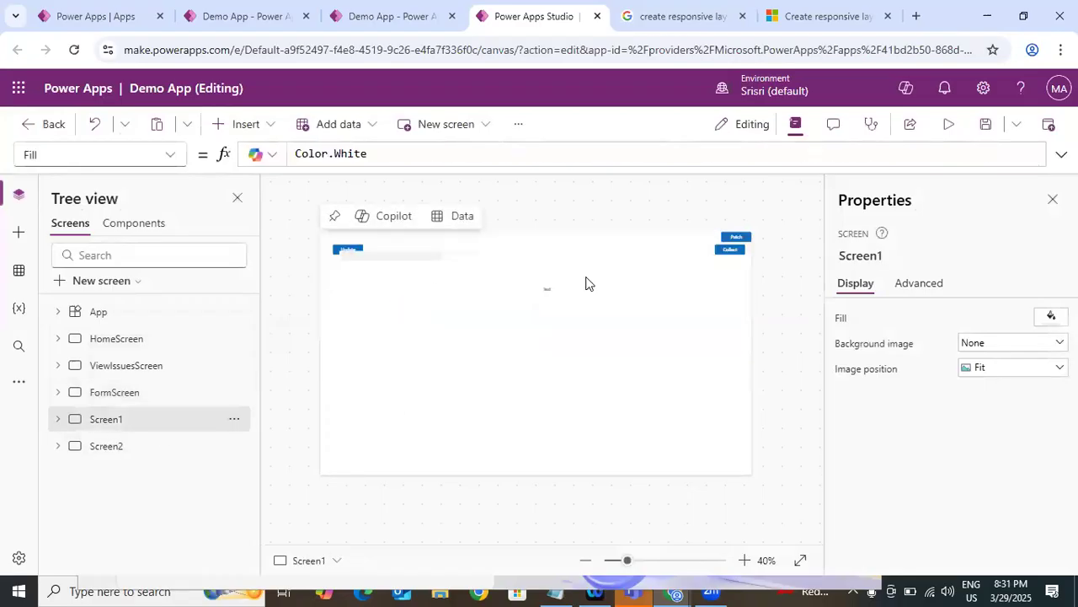
{"action": "left_click_drag", "start_coordinate": [396, 260], "coordinate": [500, 244]}
{"action": "left_click", "coordinate": [557, 290]}
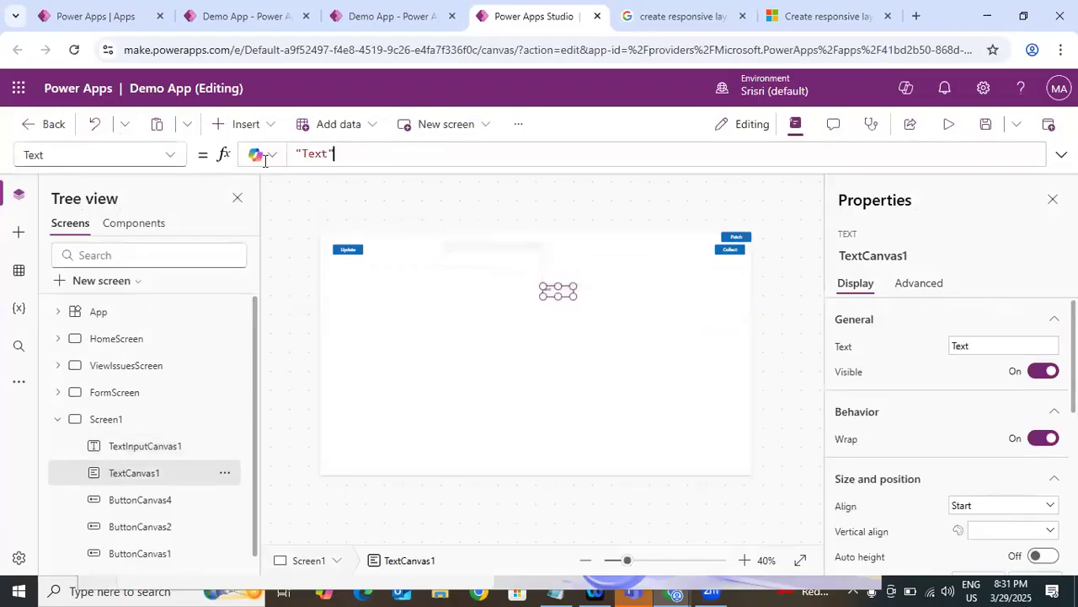
{"action": "key", "text": "ctrl+a"}
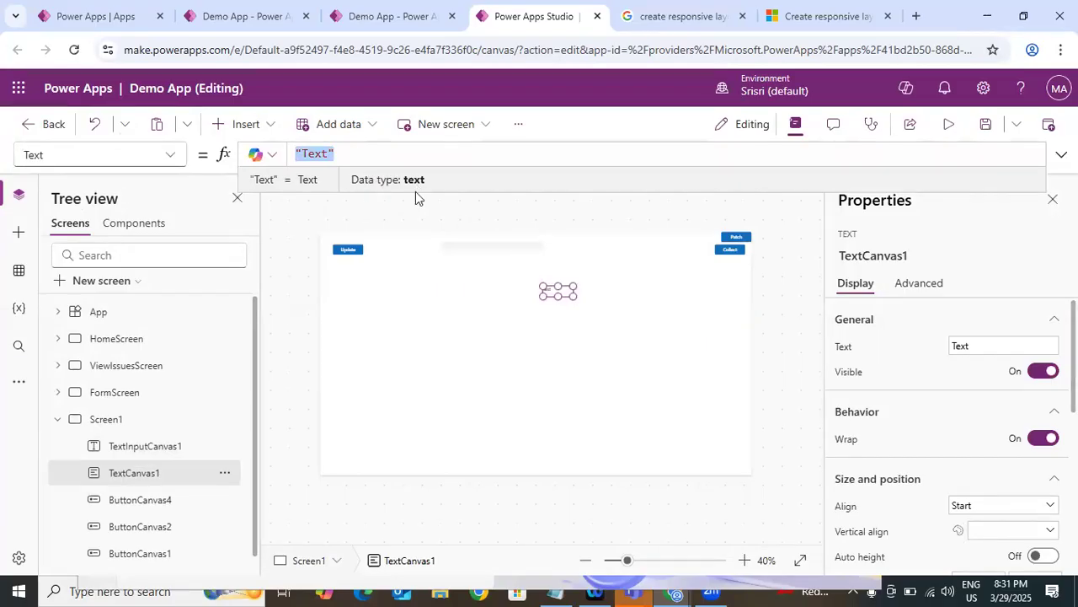
{"action": "left_click", "coordinate": [486, 244]}
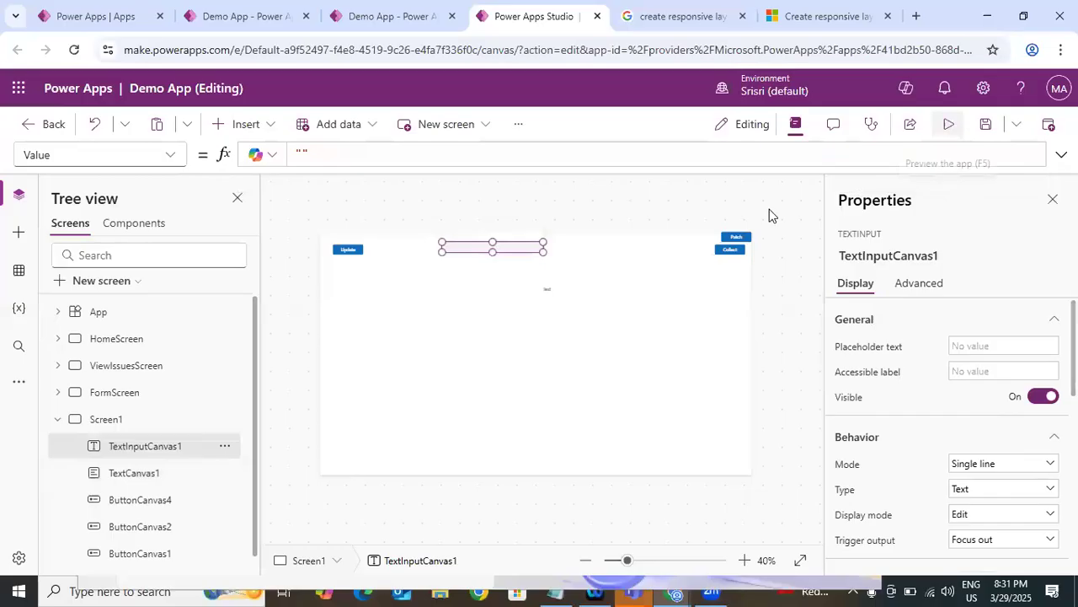
Copy TextInputCanvas1's name and enlarge the TextCanvas1 label on Screen1.
{"action": "left_click", "coordinate": [551, 291]}
{"action": "left_click", "coordinate": [525, 249]}
{"action": "left_click", "coordinate": [968, 246]}
{"action": "key", "text": "ctrl+c"}
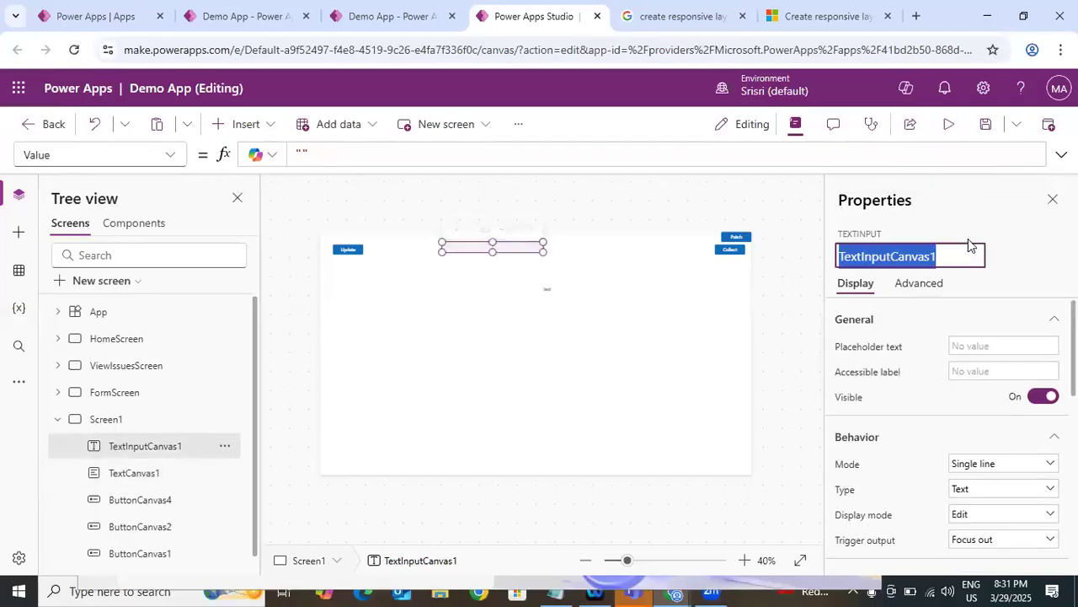
{"action": "left_click", "coordinate": [548, 288]}
{"action": "left_click_drag", "start_coordinate": [577, 291], "coordinate": [720, 310]}
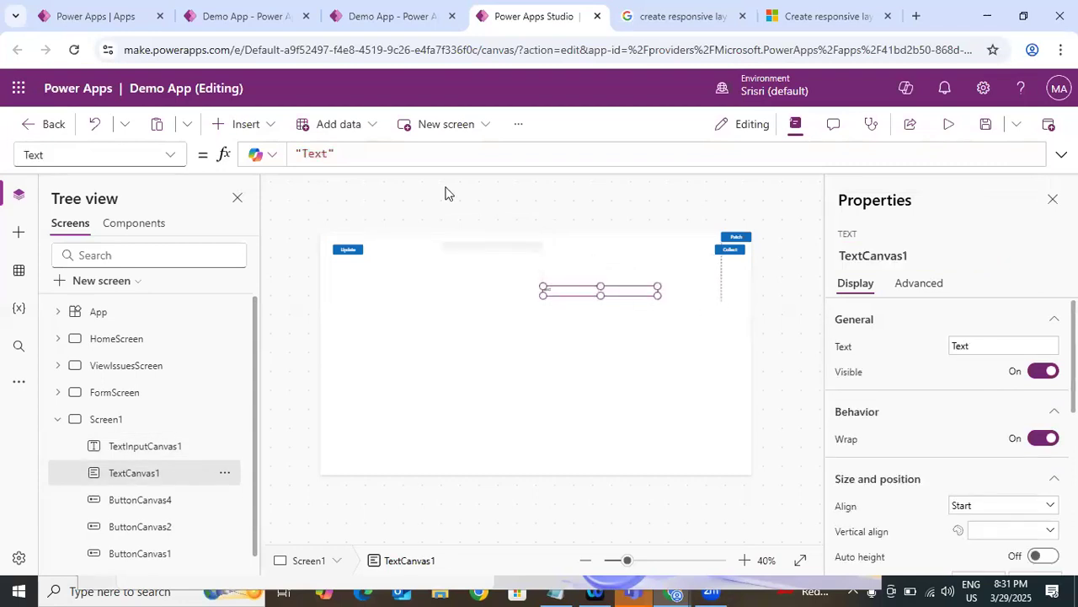
Set TextCanvas1's Text formula to TextInputCanvas1.Value.
{"action": "left_click_drag", "start_coordinate": [337, 154], "coordinate": [287, 152]}
{"action": "key", "text": "ctrl+v"}
{"action": "type", "text": ".Text"}
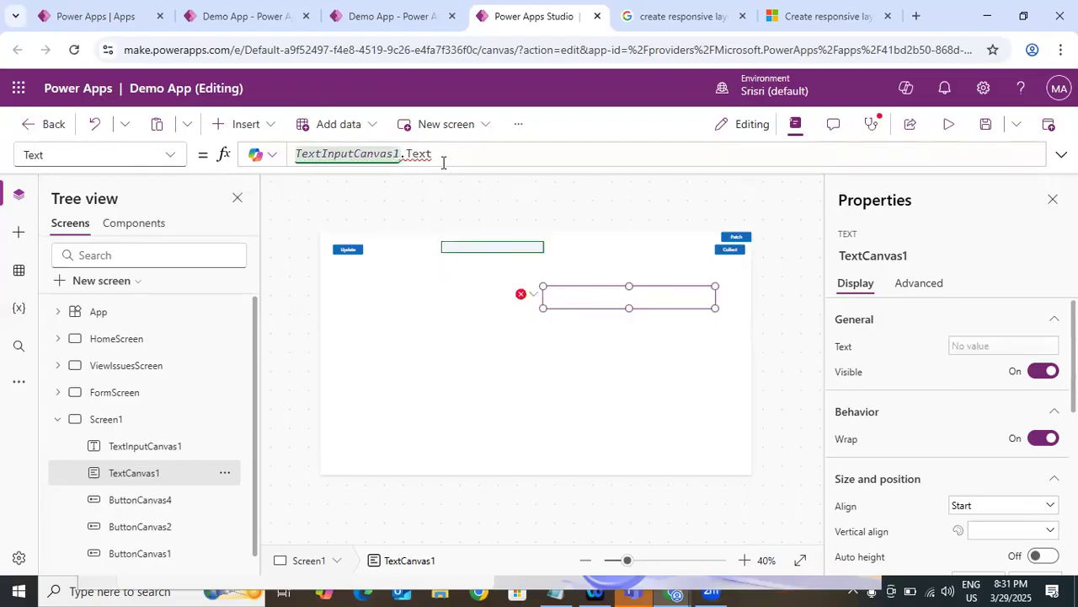
{"action": "double_click", "coordinate": [419, 153]}
{"action": "key", "text": "BackSpace"}
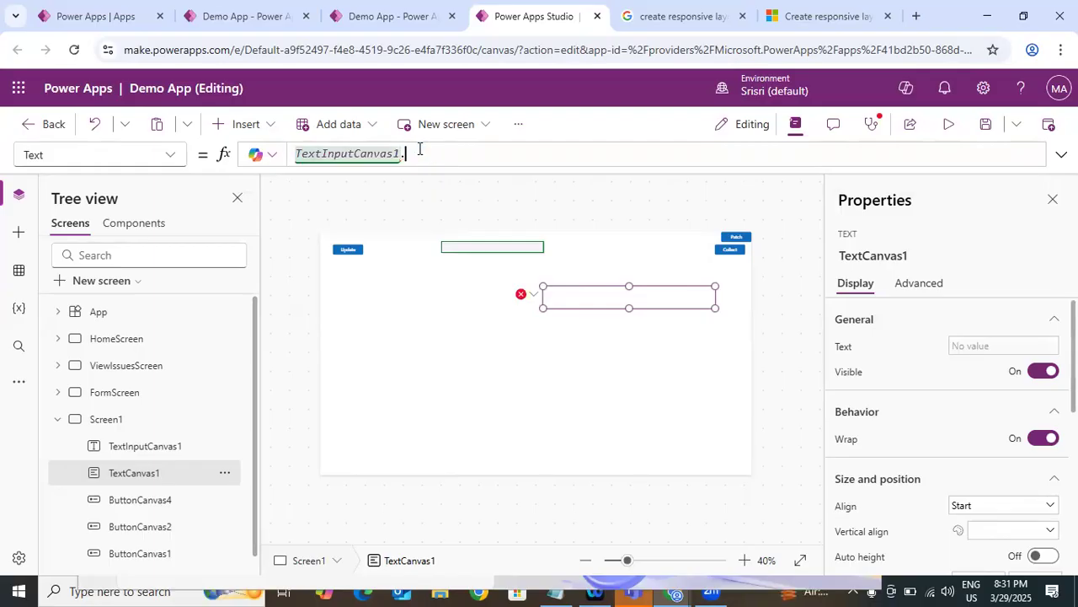
{"action": "type", "text": "va"}
{"action": "key", "text": "Tab"}
{"action": "left_click", "coordinate": [815, 213]}
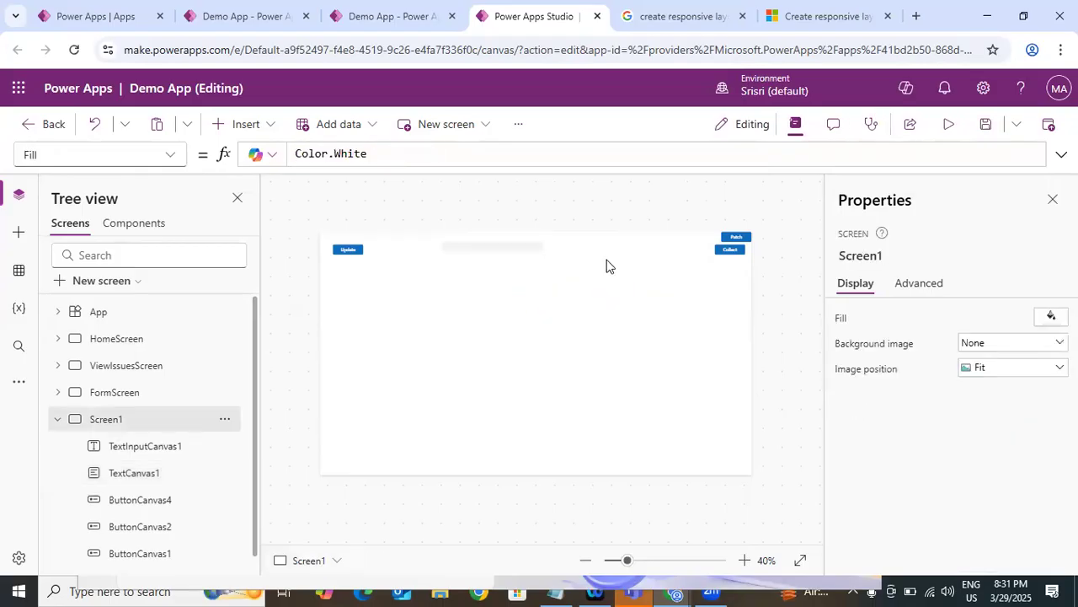
Preview Screen1 and test the label's link to the text input by entering "test" and clearing it.
{"action": "left_click", "coordinate": [950, 126]}
{"action": "left_click", "coordinate": [413, 172]}
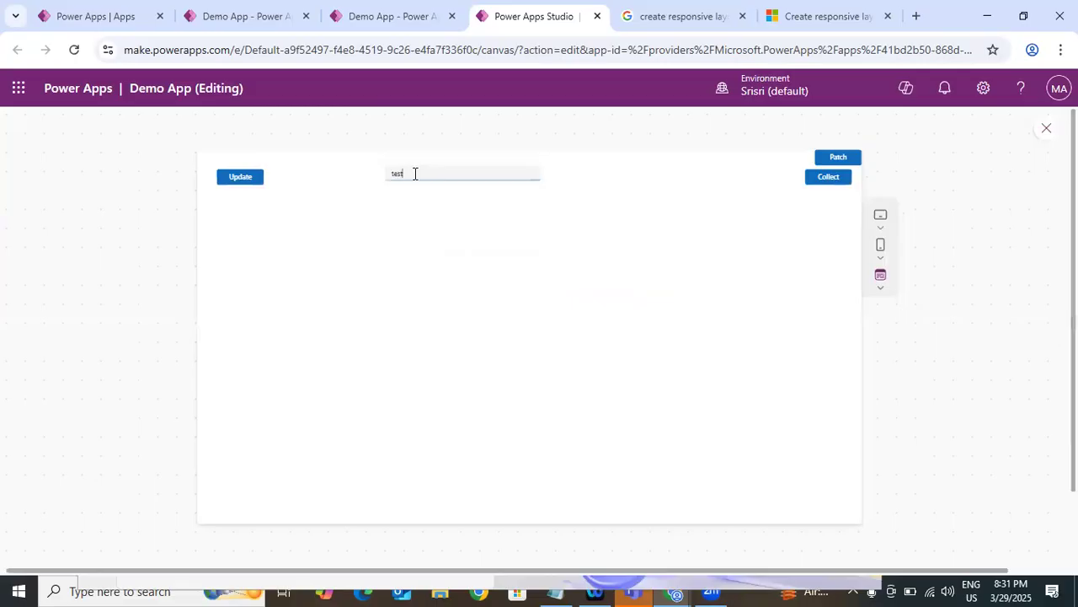
{"action": "left_click", "coordinate": [434, 245]}
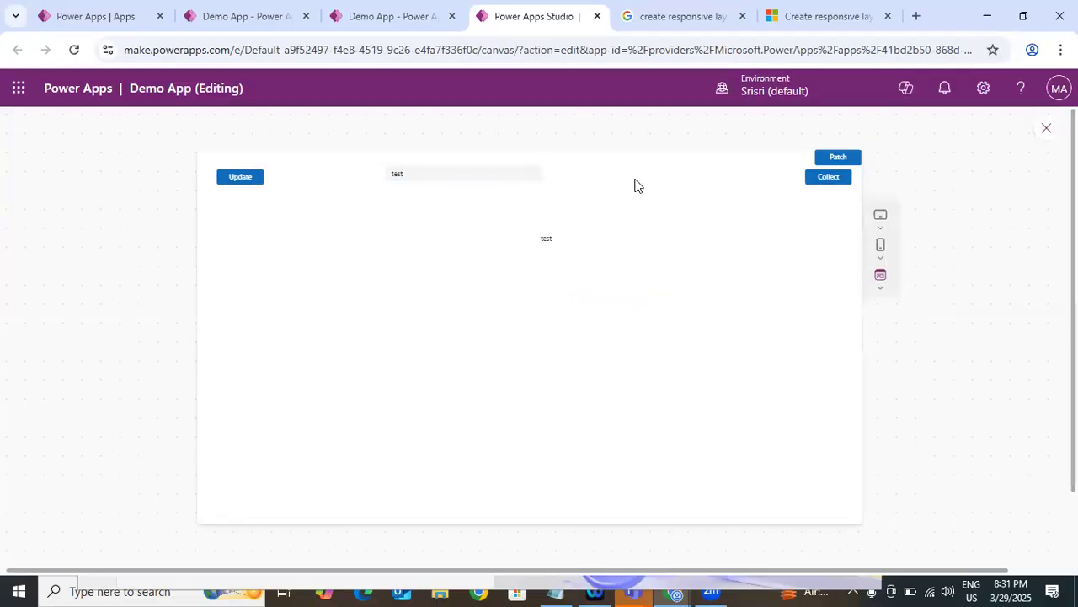
{"action": "double_click", "coordinate": [393, 172]}
{"action": "key", "text": "BackSpace"}
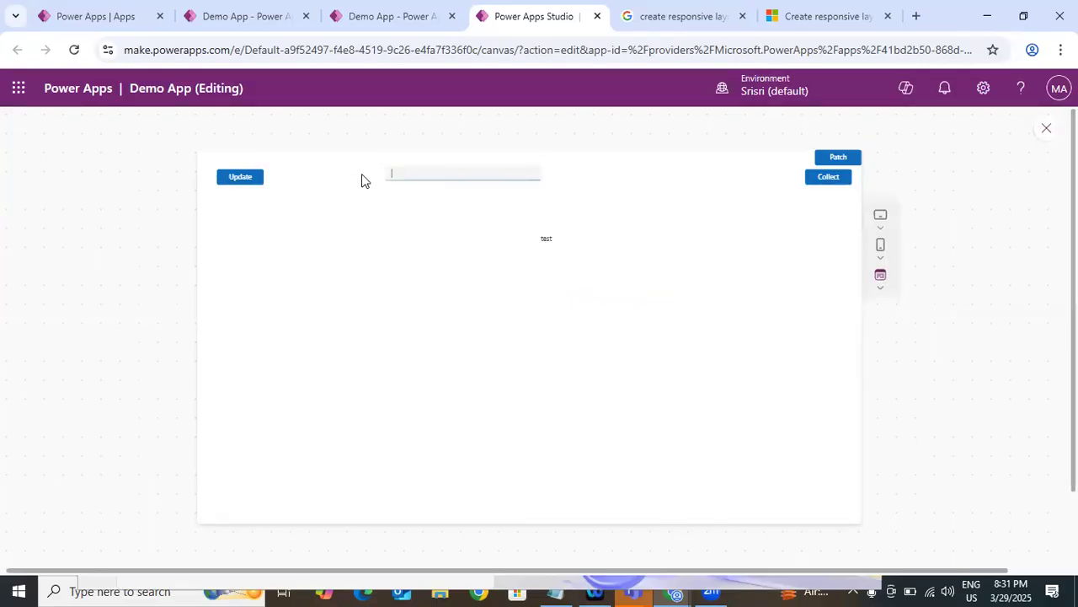
{"action": "left_click", "coordinate": [441, 308]}
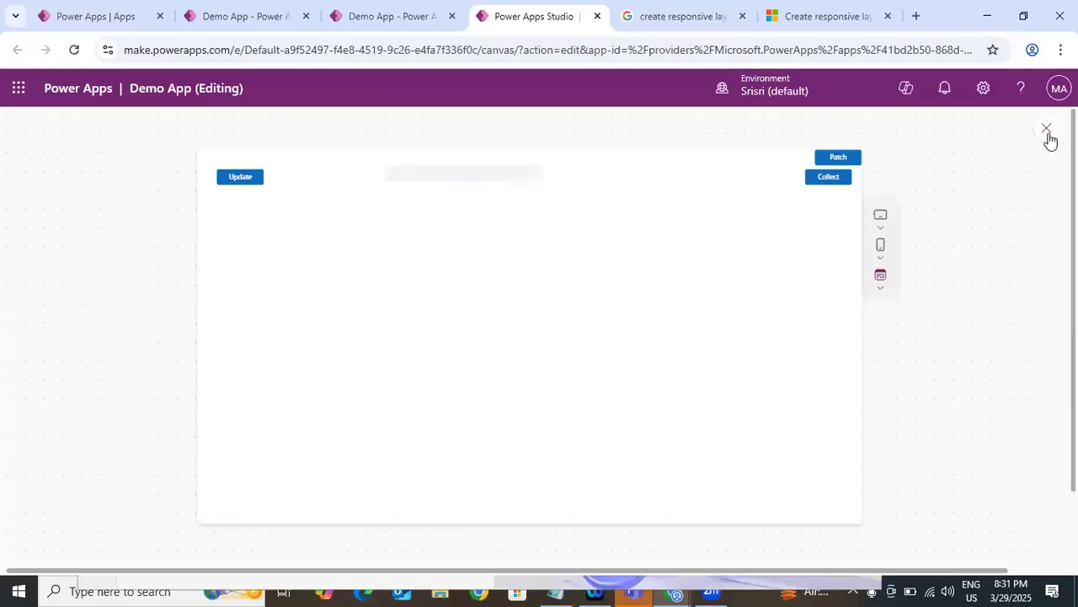
Close the preview and select TextCanvas1 to review its Text formula.
{"action": "key", "text": "Escape"}
{"action": "left_click", "coordinate": [718, 392]}
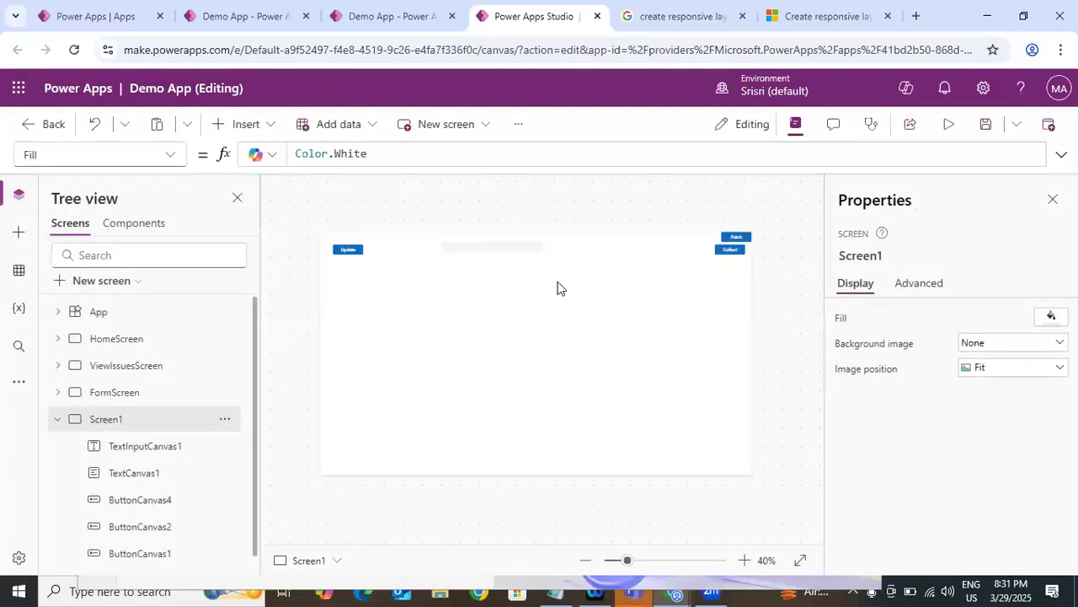
{"action": "left_click", "coordinate": [140, 474]}
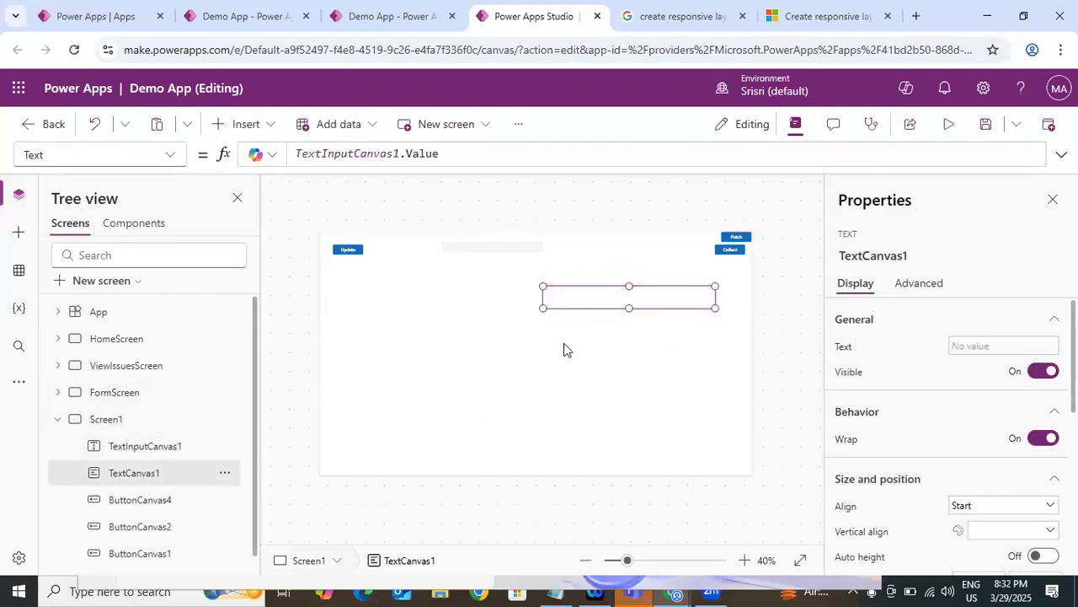
Replace TextCanvas1's Text formula with the opening of an If function that tests a condition with IsBlank.
{"action": "left_click", "coordinate": [493, 159]}
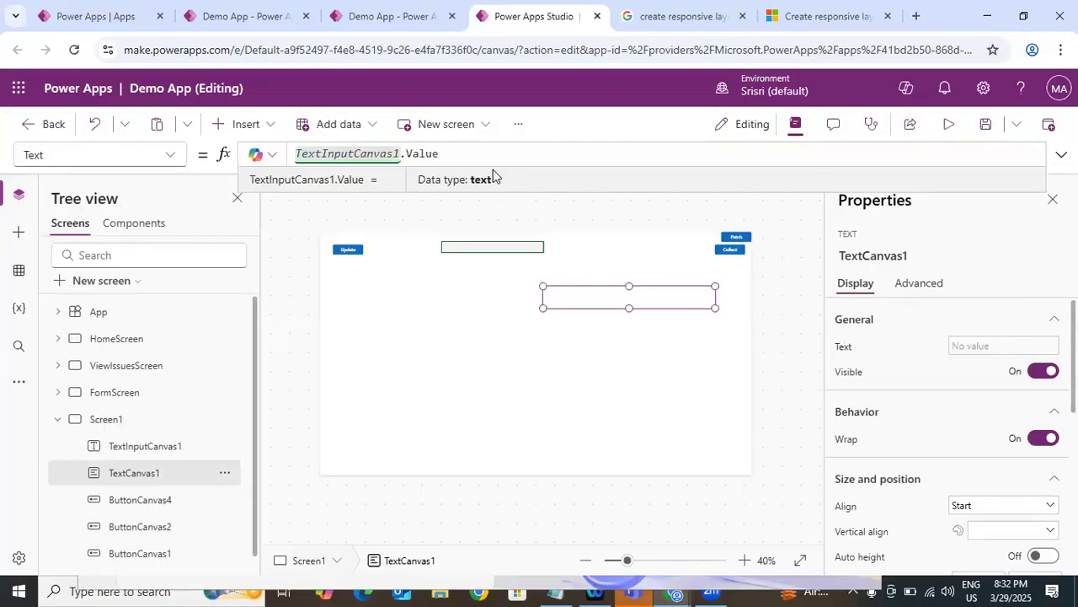
{"action": "key", "text": "ctrl+a"}
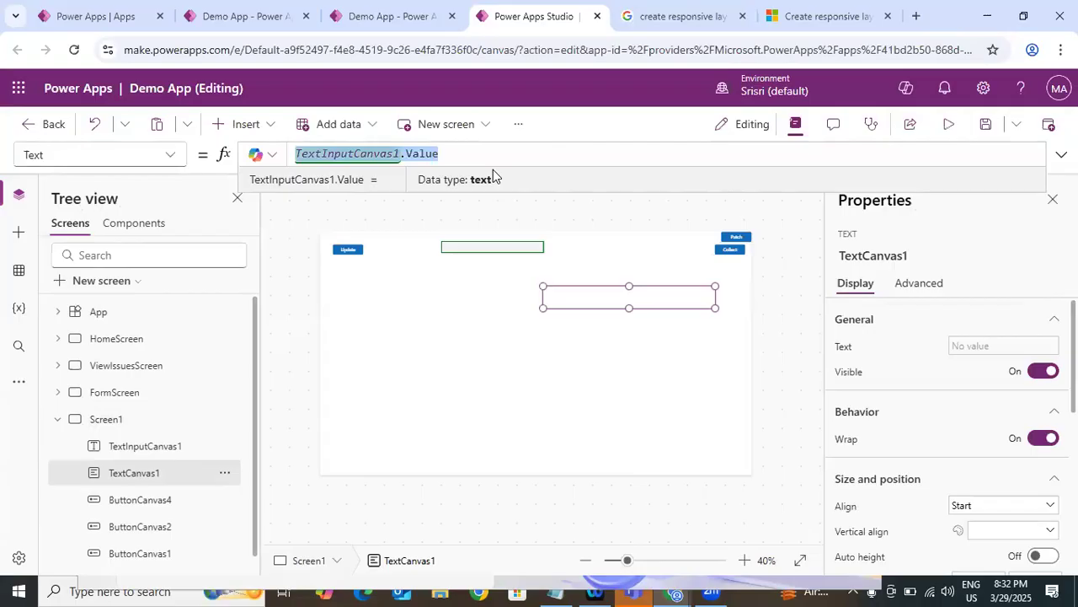
{"action": "type", "text": "If"}
{"action": "key", "text": "Return"}
{"action": "type", "text": "(!"}
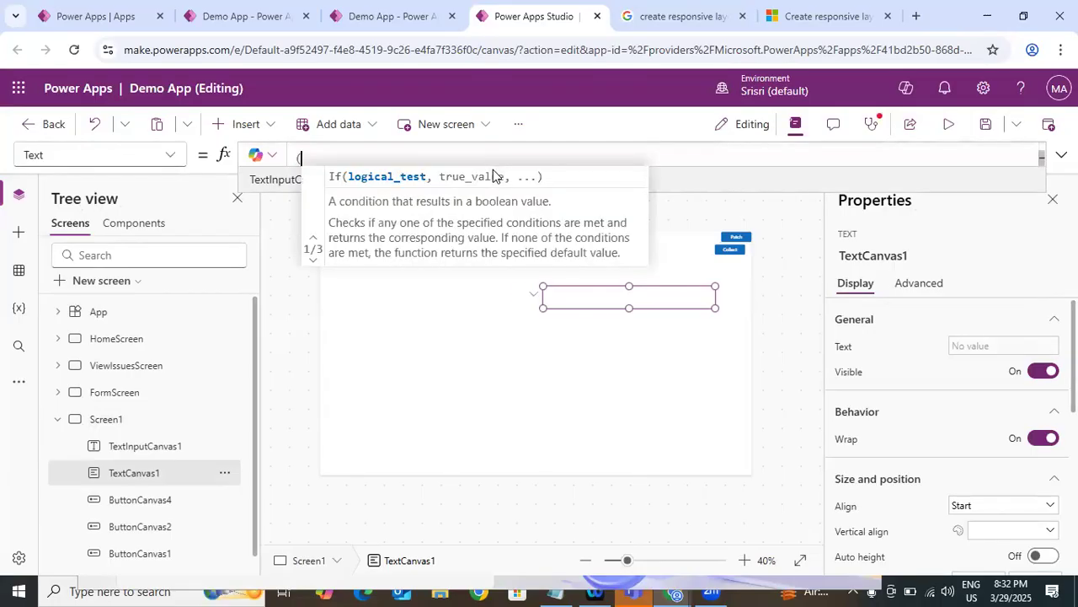
{"action": "key", "text": "BackSpace"}
{"action": "key", "text": "BackSpace"}
{"action": "key", "text": "BackSpace"}
{"action": "key", "text": "BackSpace"}
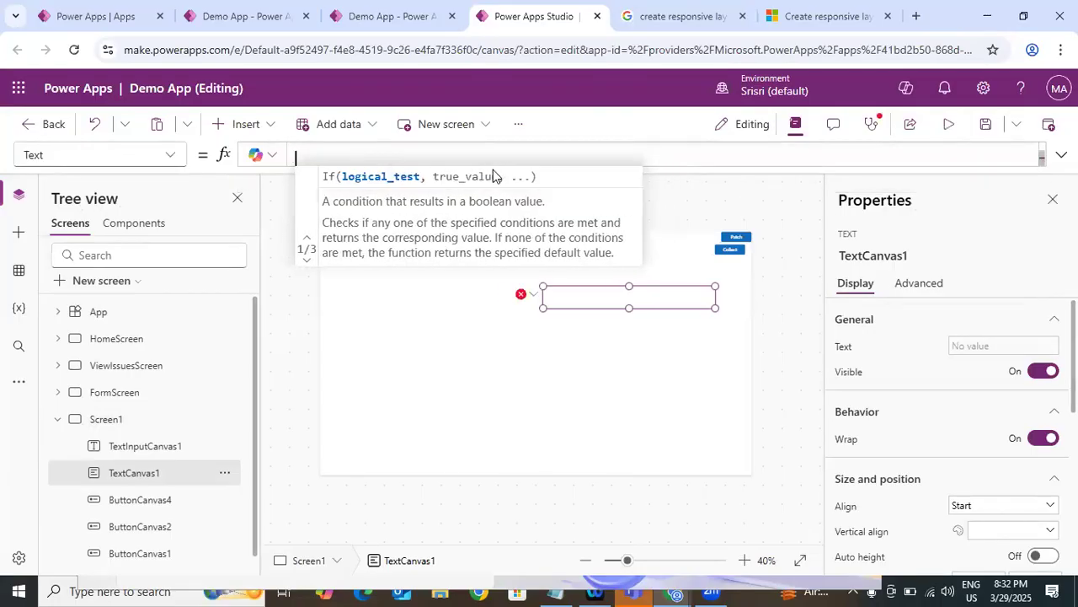
{"action": "type", "text": "f(!"}
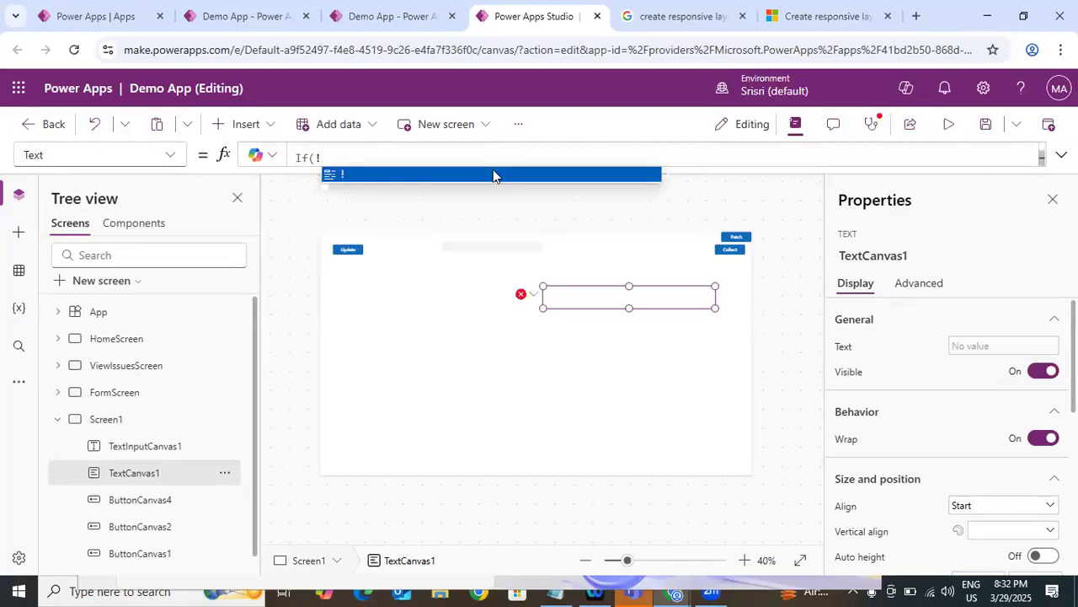
{"action": "key", "text": "BackSpace"}
{"action": "type", "text": "Is"}
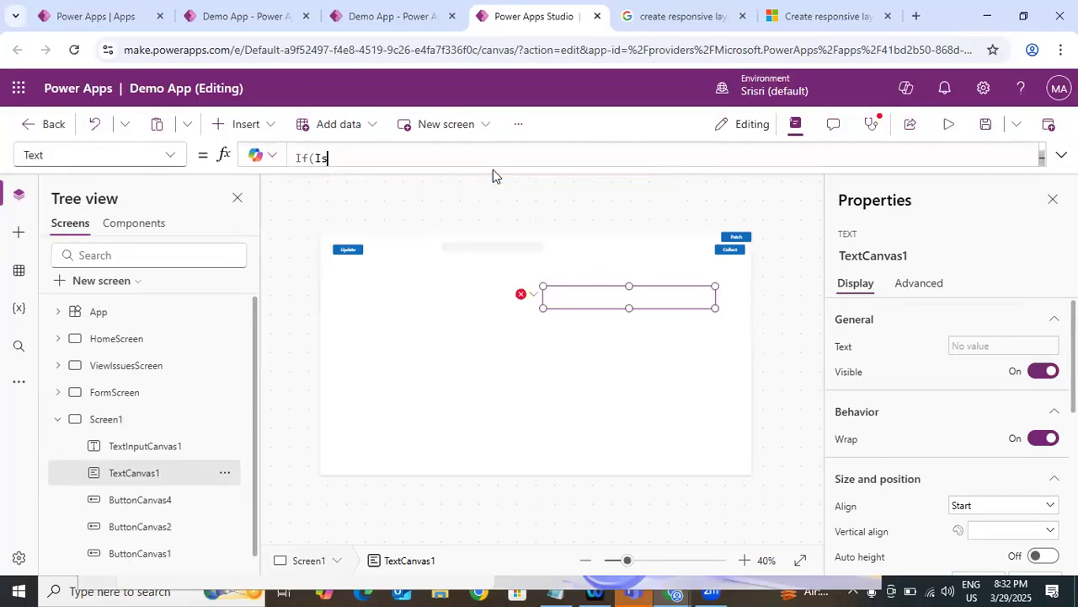
{"action": "type", "text": "Blanl("}
Copy the text input's name and complete the blank check in TextCanvas1's formula with TextInputCanvas1.Value.
{"action": "left_click", "coordinate": [511, 246]}
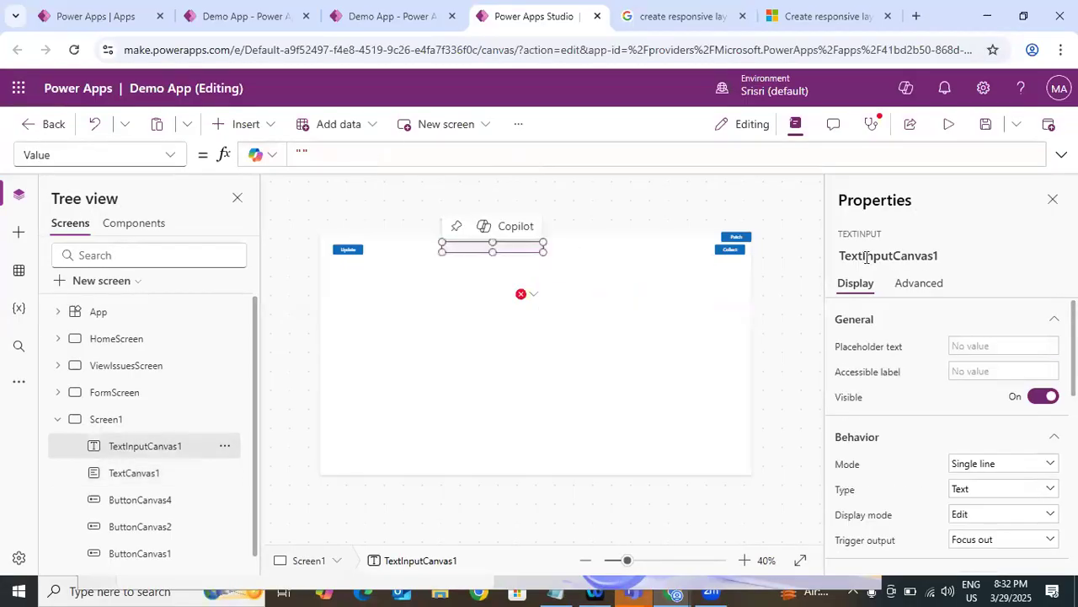
{"action": "left_click", "coordinate": [961, 246]}
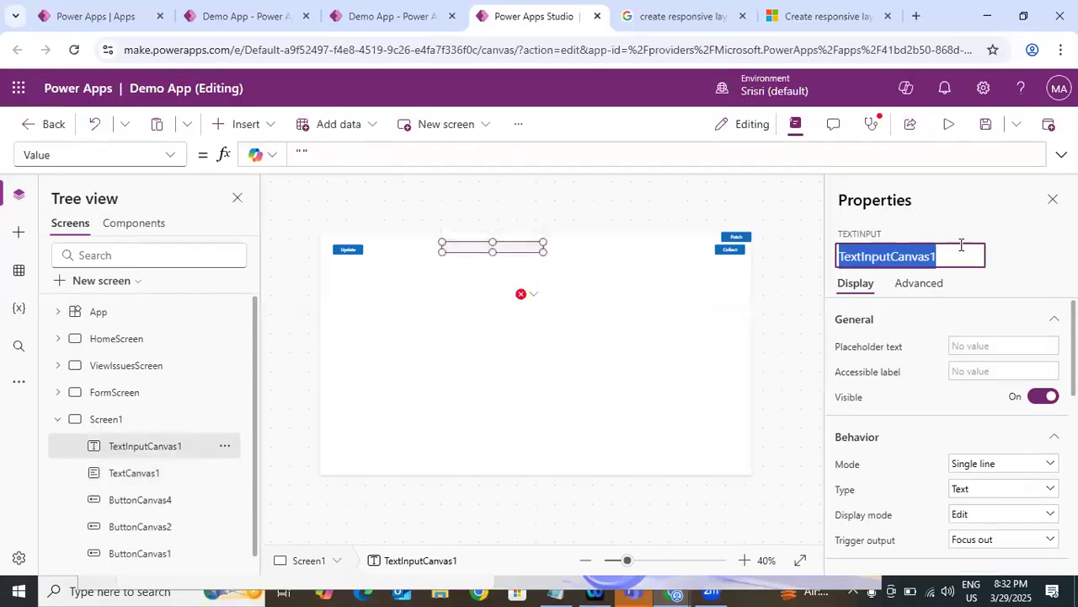
{"action": "left_click", "coordinate": [521, 294]}
{"action": "left_click", "coordinate": [561, 316]}
{"action": "type", "text": "TextInputCanvas1"}
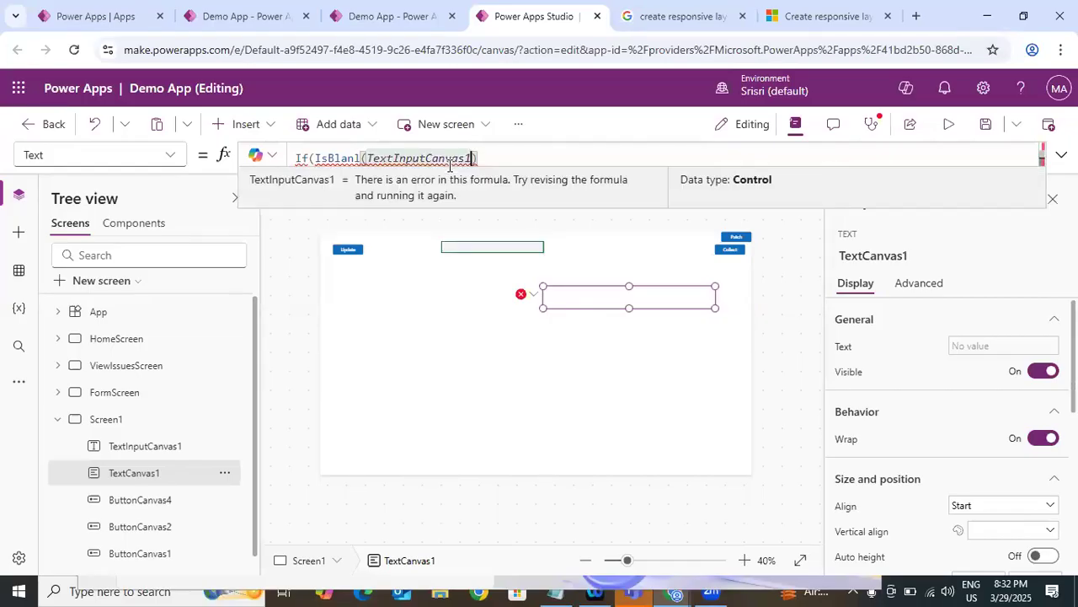
{"action": "type", "text": "."}
{"action": "type", "text": "),"}
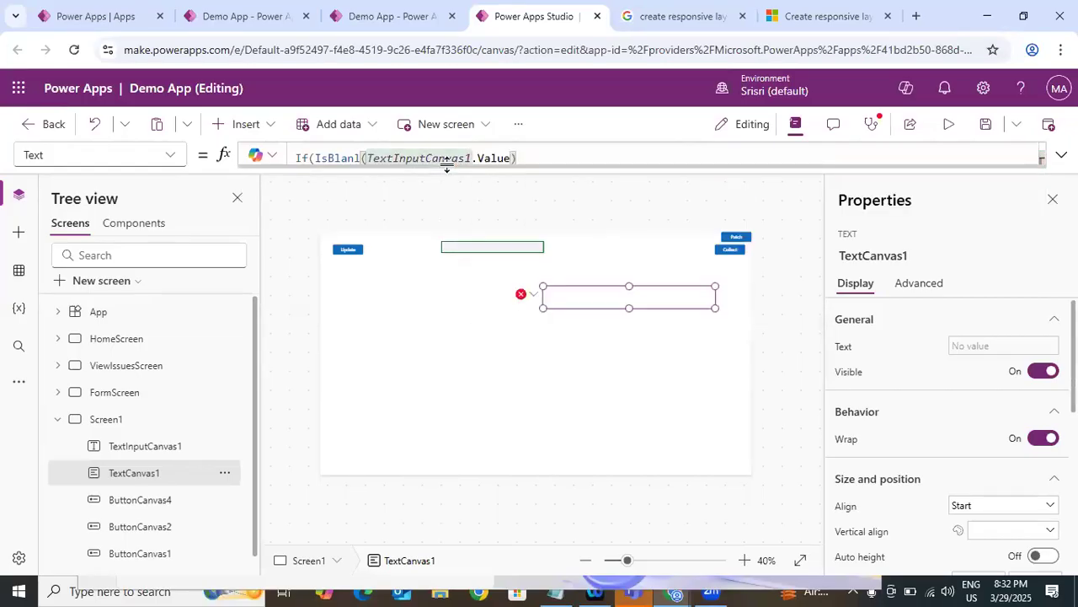
Add "No value to display." as the If formula's true result and TextInputCanvas1.Value as its false result.
{"action": "type", "text": "\"\""}
{"action": "type", "text": "No "}
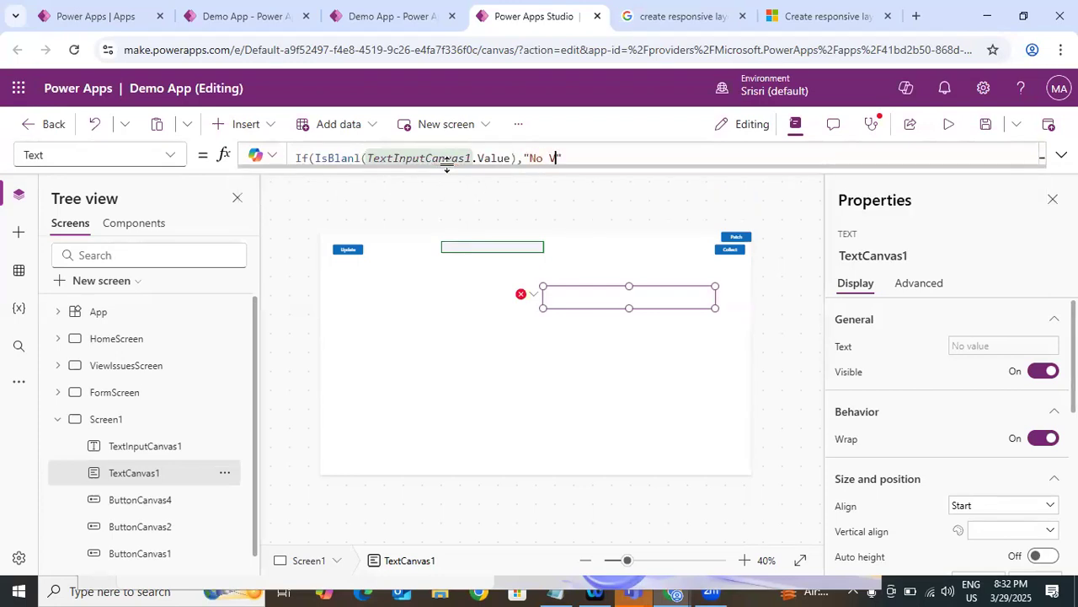
{"action": "type", "text": "value to displa"}
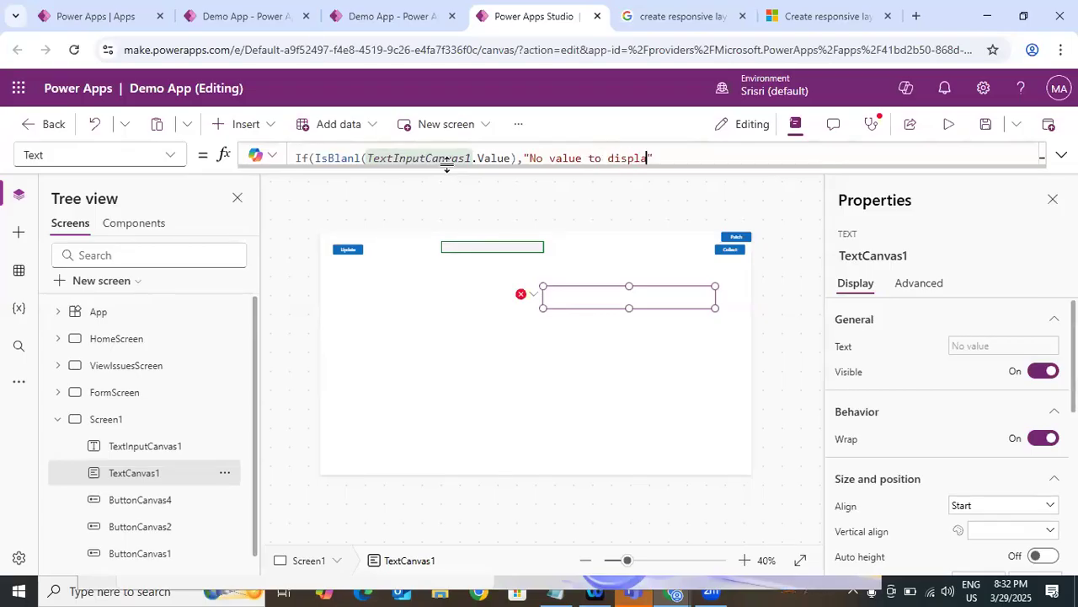
{"action": "type", "text": "y."}
{"action": "type", "text": ",TextInputCanvas1.va"}
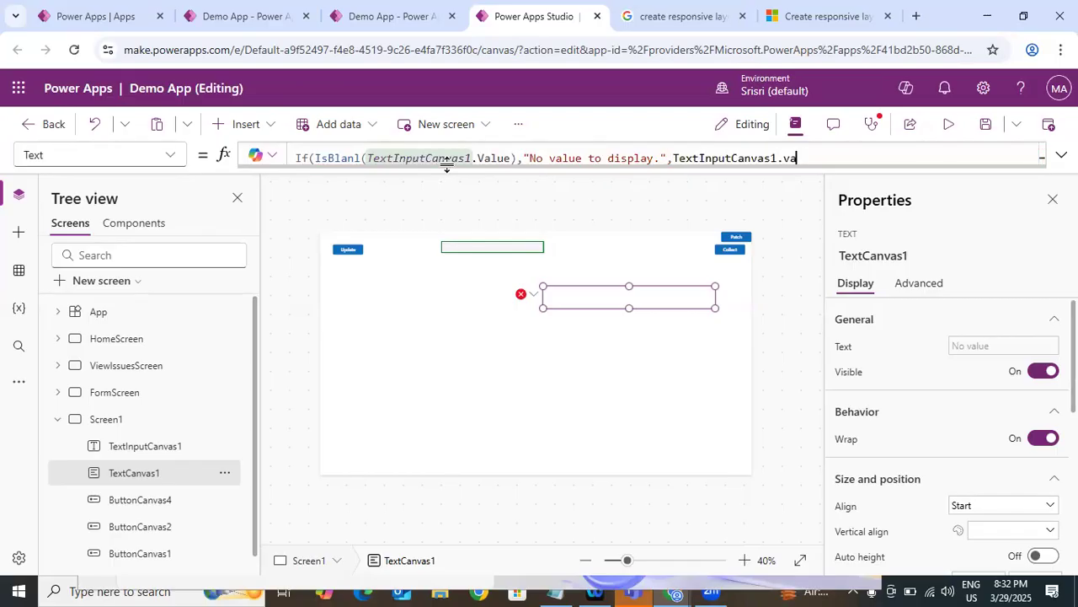
{"action": "type", "text": "lue("}
{"action": "key", "text": "BackSpace"}
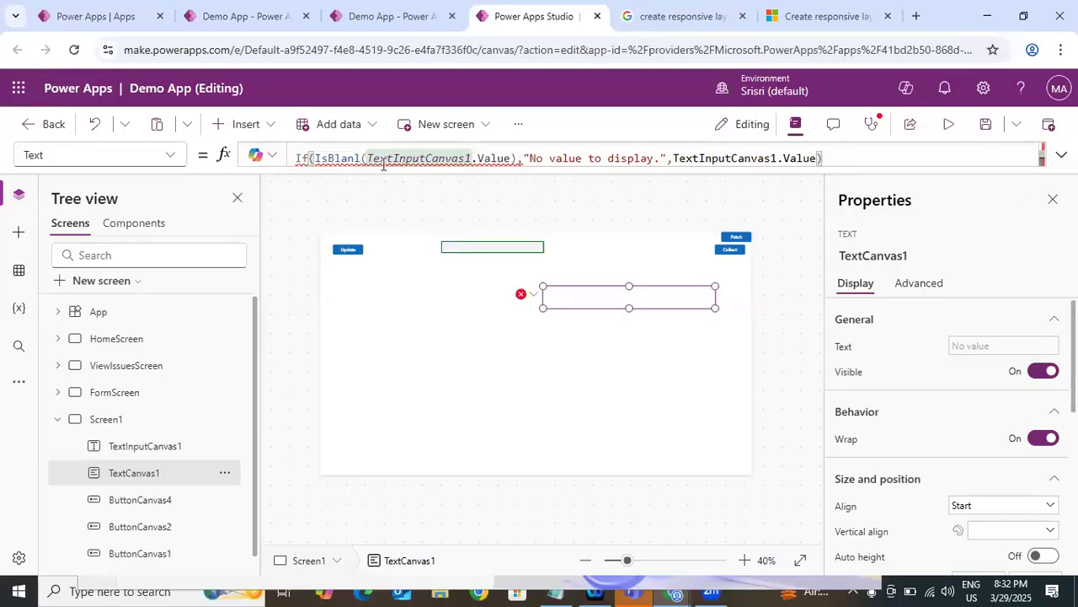
Correct the misspelled function name in TextCanvas1's formula to IsBlank.
{"action": "key", "text": "BackSpace"}
{"action": "type", "text": "k"}
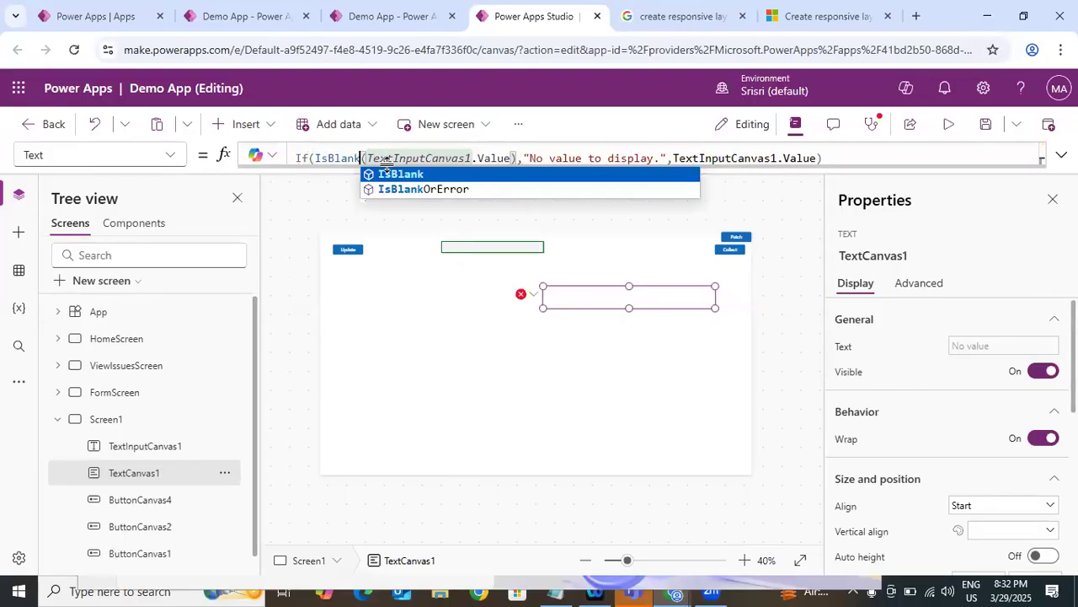
{"action": "left_click", "coordinate": [410, 175]}
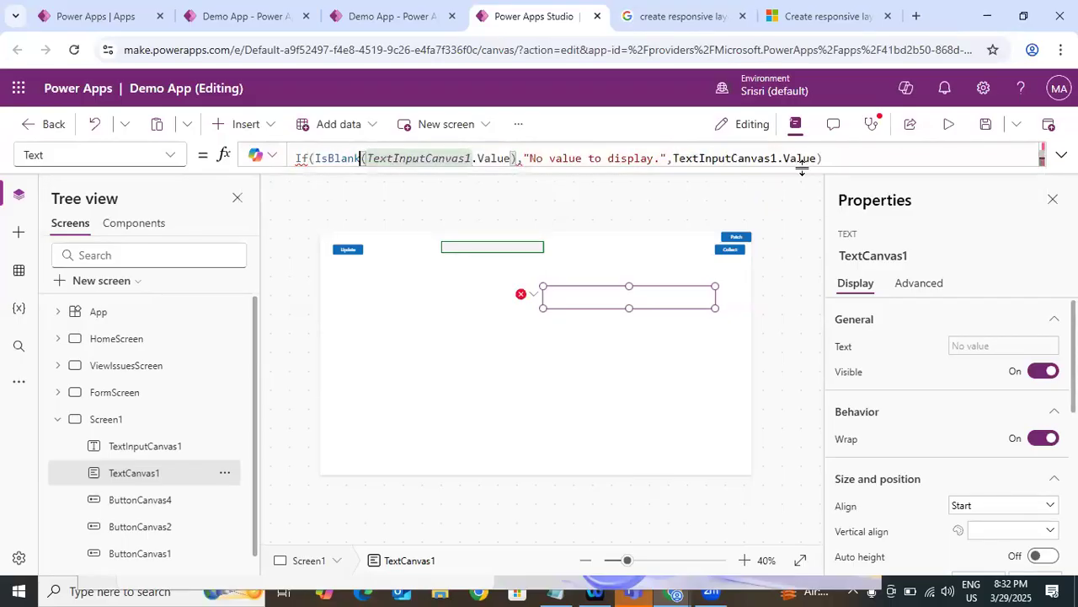
Expand TextCanvas1's formula, remove the stray extra If line above the complete If expression, and collapse the editor again.
{"action": "left_click", "coordinate": [1062, 154]}
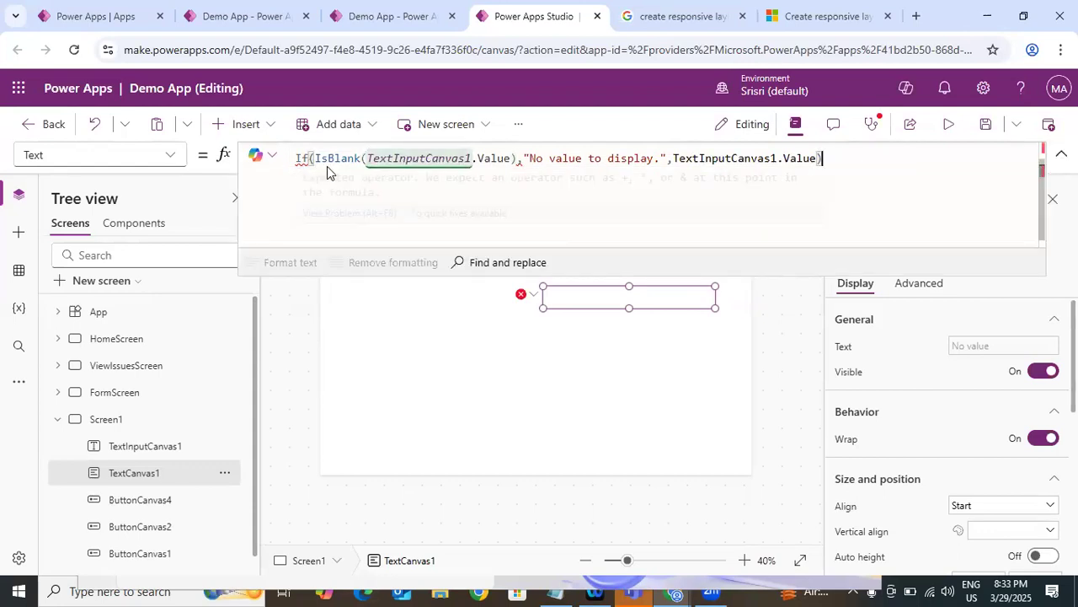
{"action": "mouse_move", "coordinate": [303, 161]}
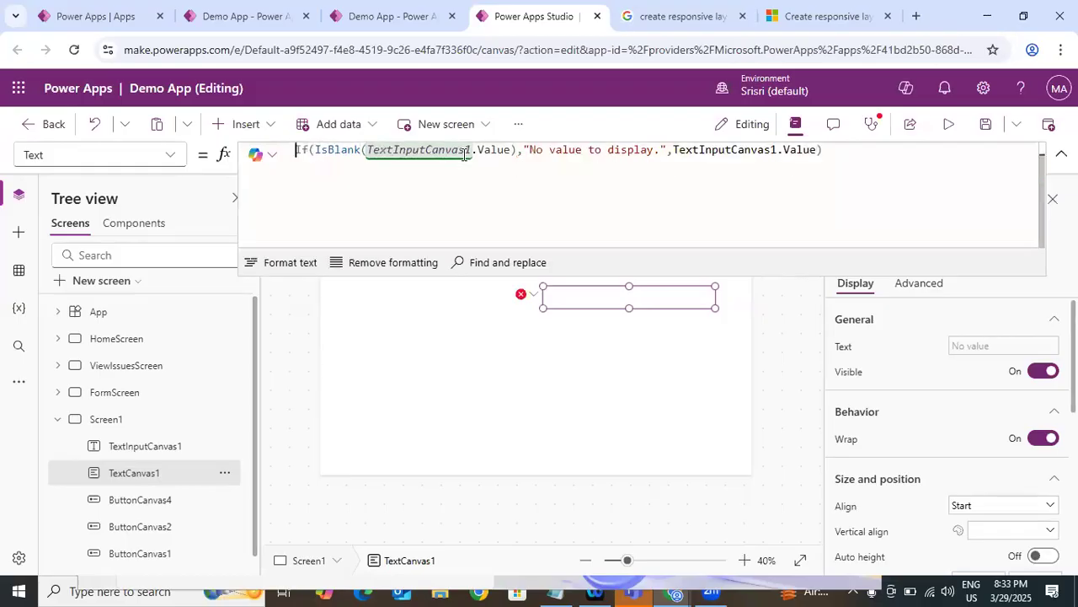
{"action": "left_click", "coordinate": [958, 179]}
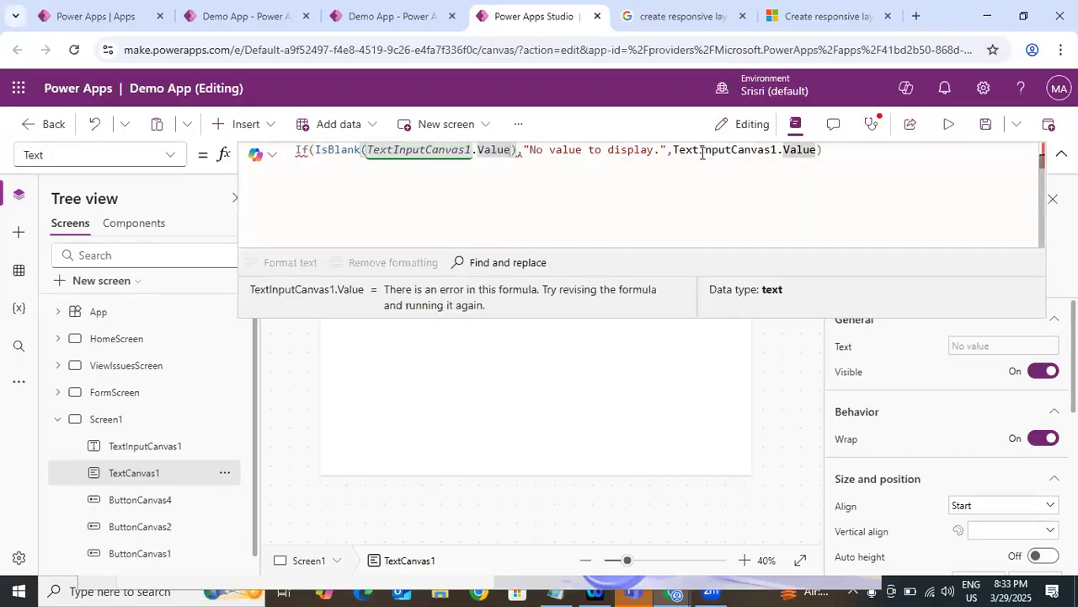
{"action": "left_click", "coordinate": [898, 176]}
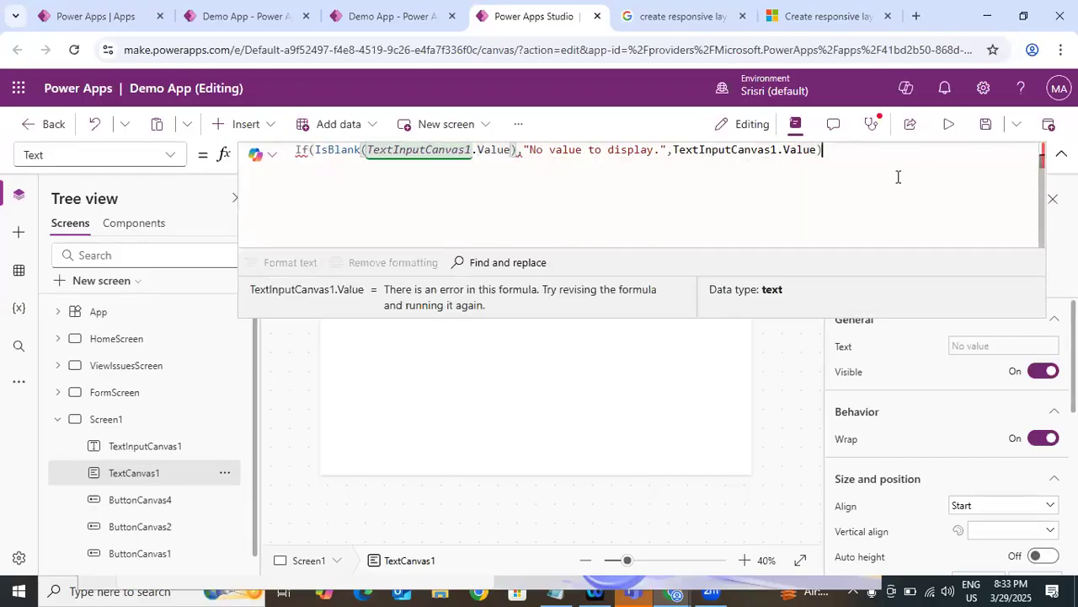
{"action": "key", "text": "ctrl+a"}
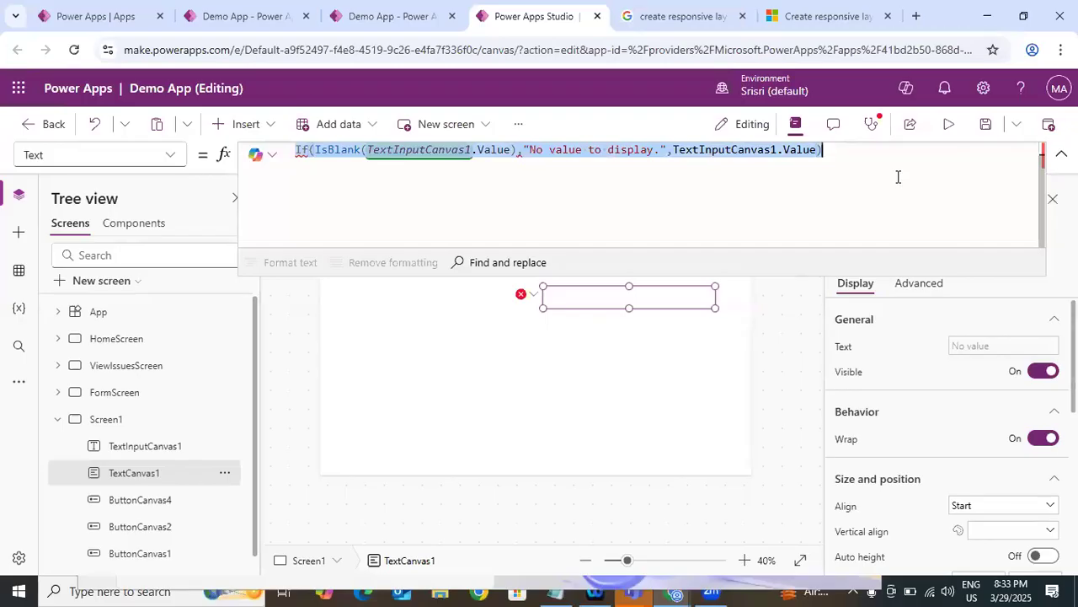
{"action": "key", "text": "ctrl+x"}
{"action": "key", "text": "ctrl+v"}
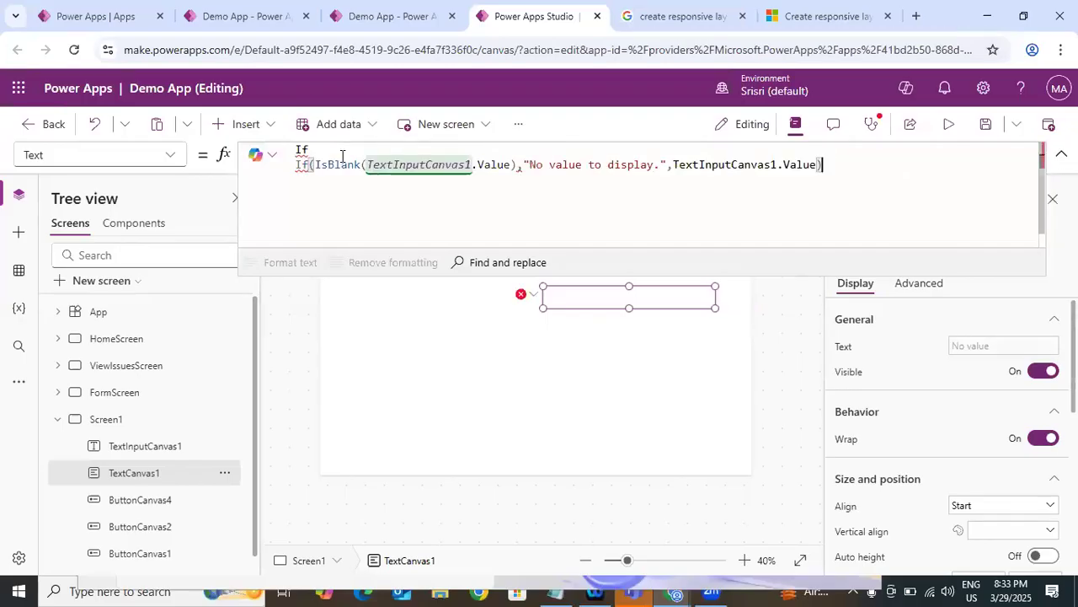
{"action": "key", "text": "BackSpace"}
{"action": "key", "text": "BackSpace"}
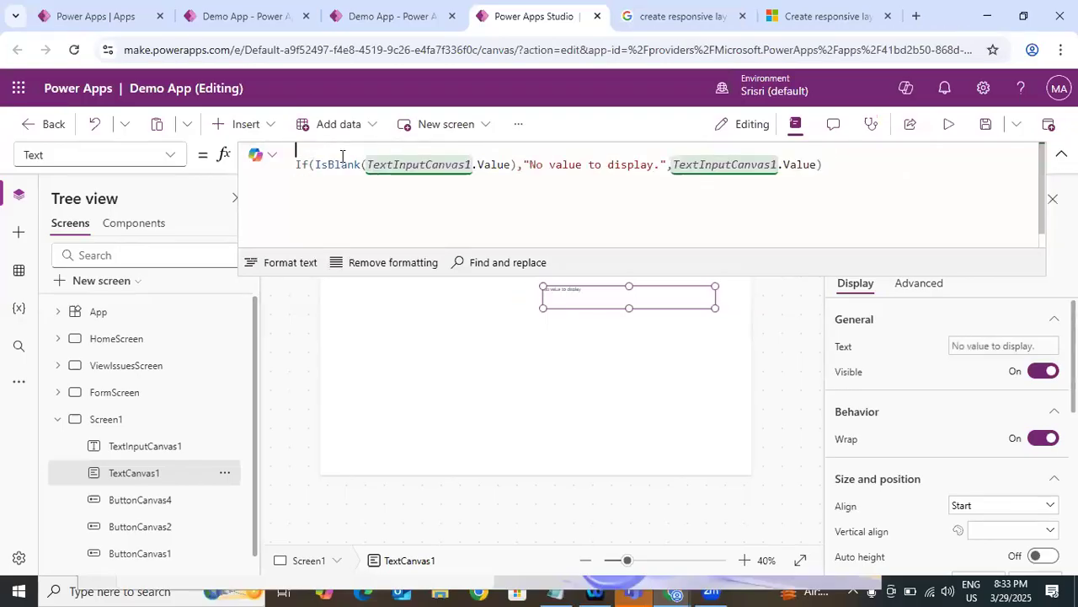
{"action": "key", "text": "Delete"}
{"action": "left_click", "coordinate": [1062, 155]}
Preview Screen1, enter "test" in the text input to check the label's If formula, and close the preview.
{"action": "left_click", "coordinate": [950, 127]}
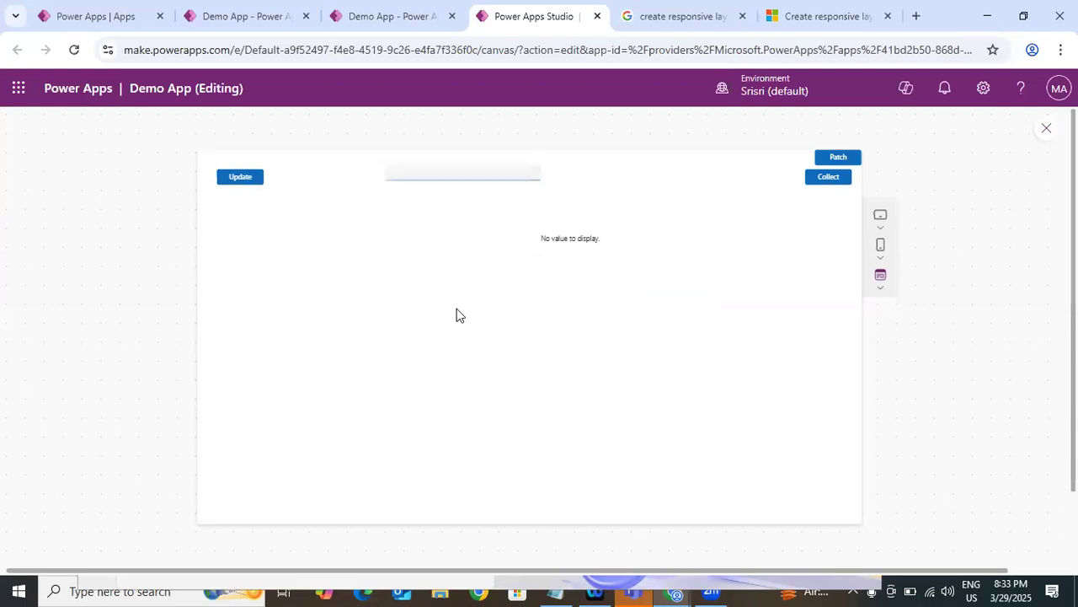
{"action": "type", "text": "test"}
{"action": "left_click", "coordinate": [480, 294]}
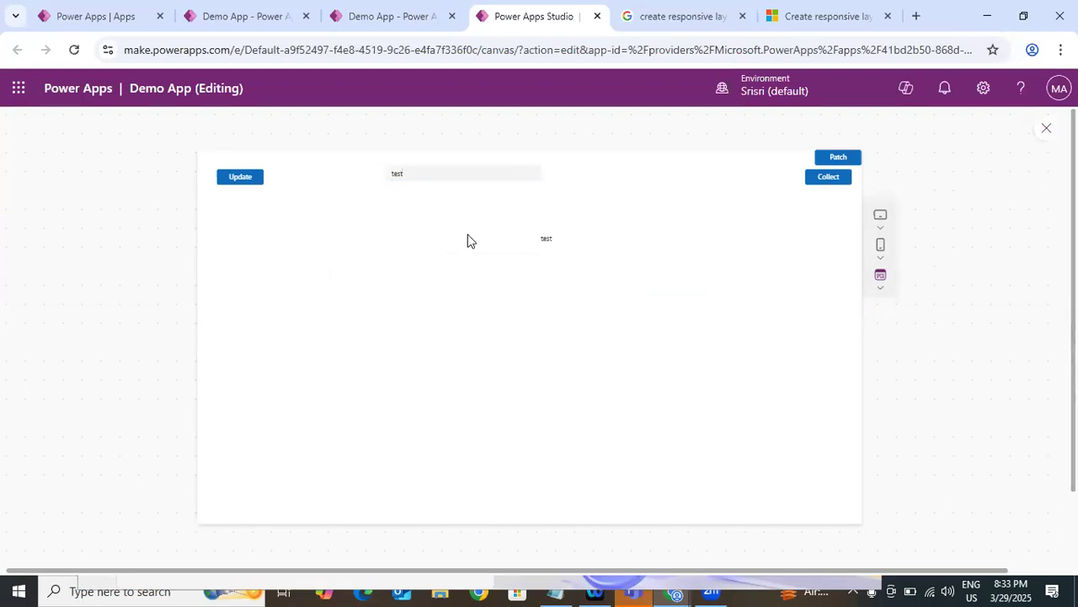
{"action": "left_click", "coordinate": [1044, 133]}
{"action": "left_click", "coordinate": [716, 393]}
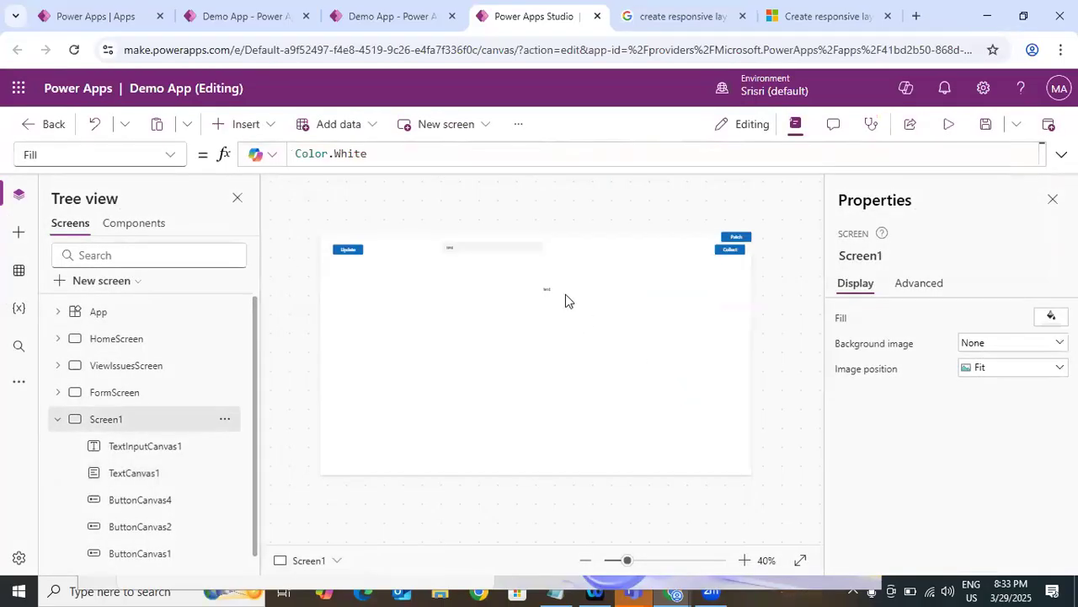
Comment out the If formula in TextCanvas1's Text property with //.
{"action": "left_click", "coordinate": [551, 290]}
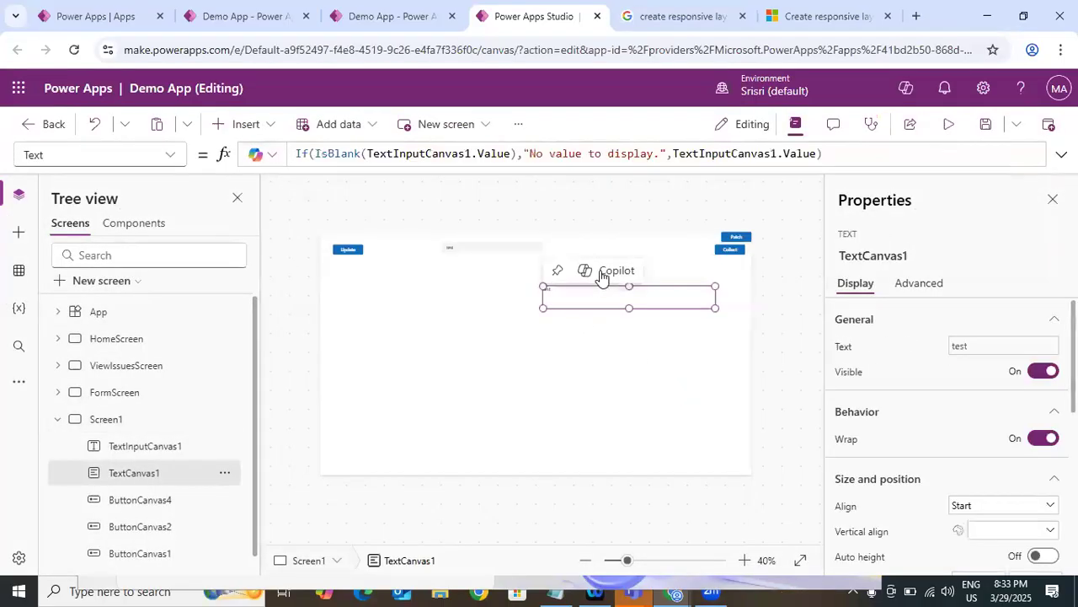
{"action": "left_click", "coordinate": [299, 154]}
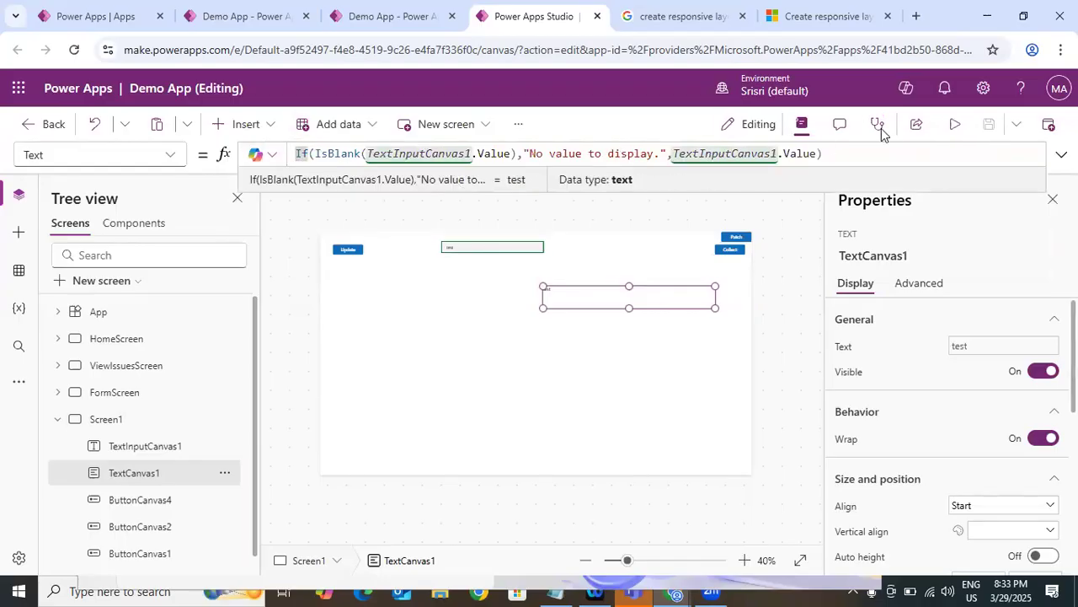
{"action": "type", "text": "//"}
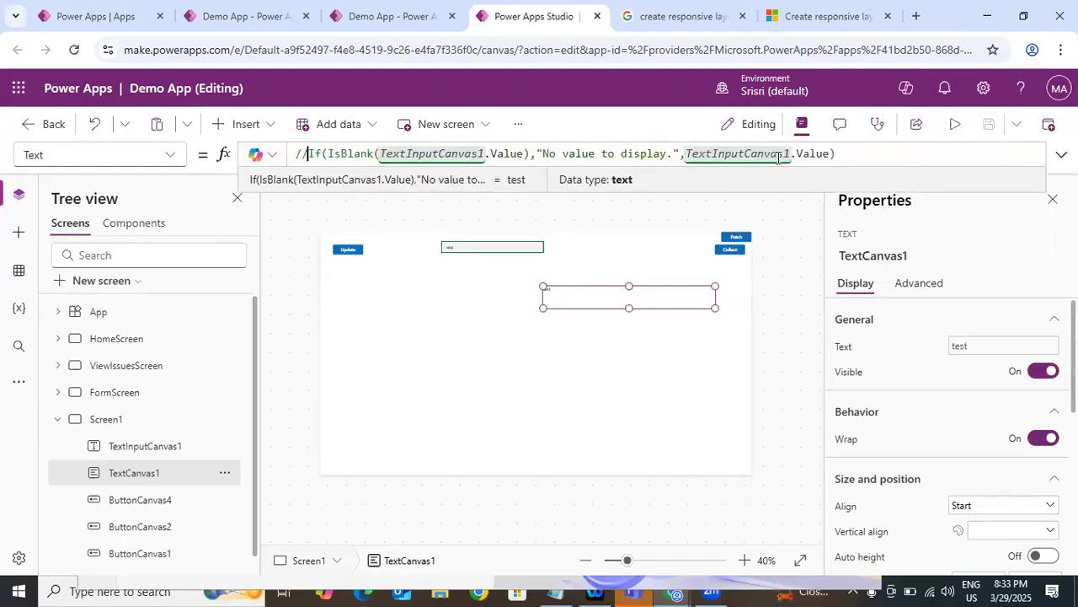
Start a Coalesce function below the commented If line in TextCanvas1's Text formula, with TextInputCanvas1.Value as its first argument.
{"action": "left_click", "coordinate": [861, 163]}
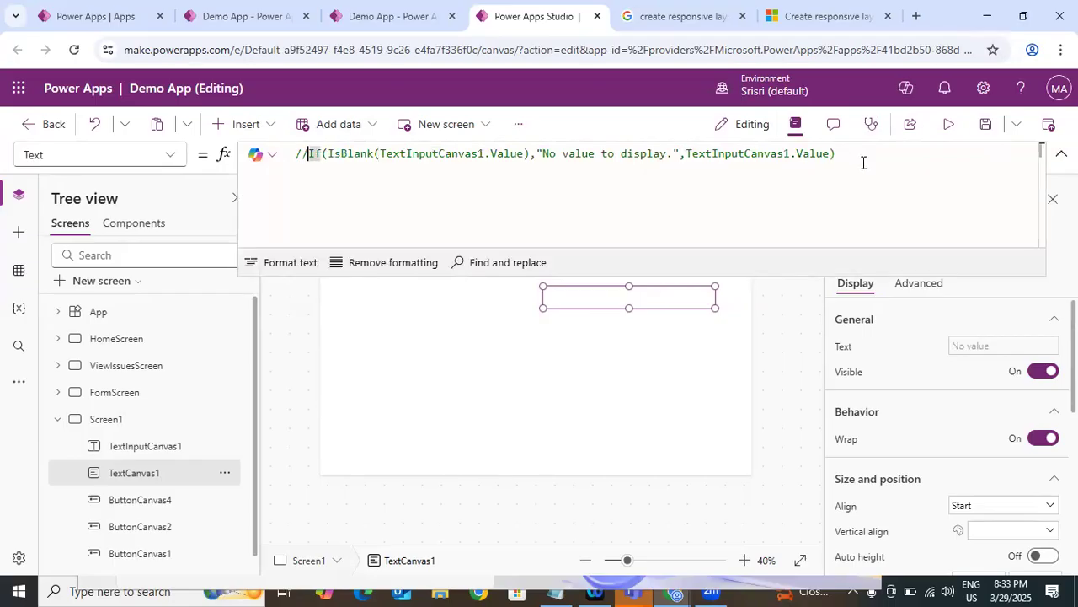
{"action": "key", "text": "shift+Return"}
{"action": "type", "text": "coal"}
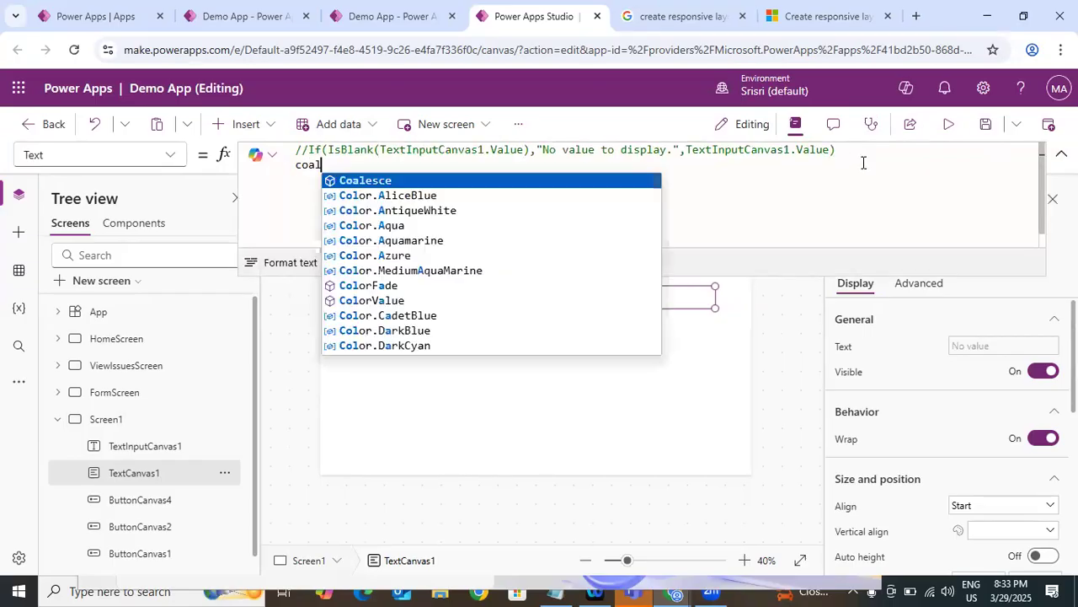
{"action": "key", "text": "Tab"}
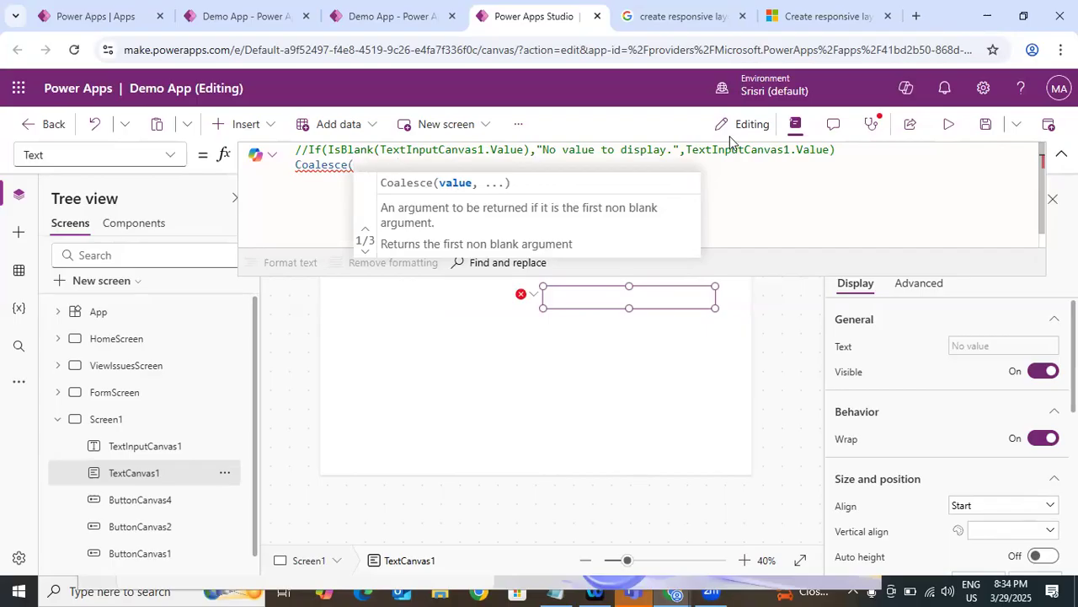
{"action": "double_click", "coordinate": [800, 149]}
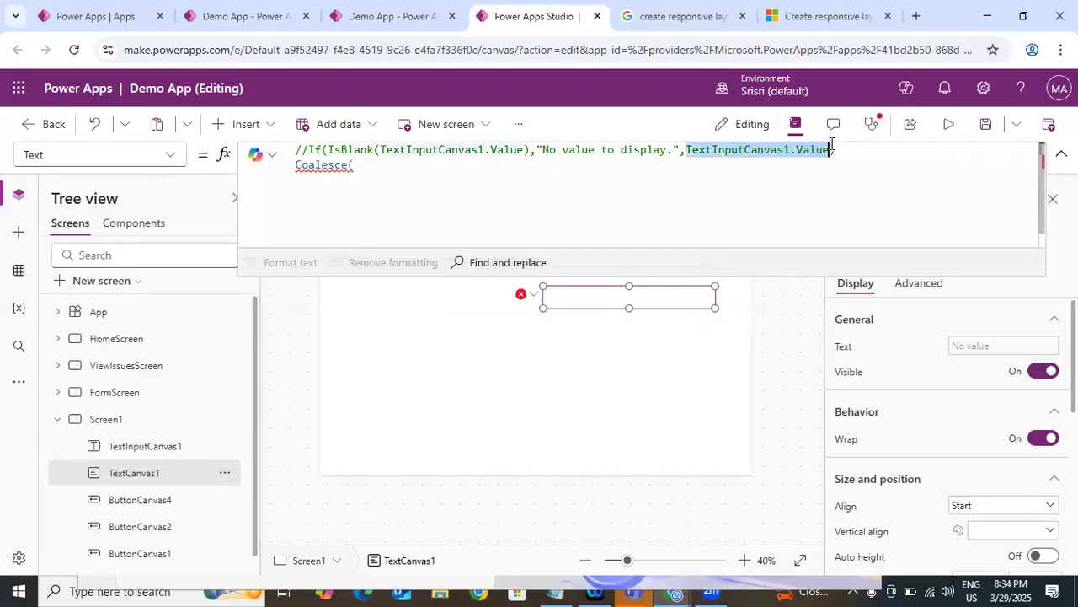
{"action": "left_click", "coordinate": [389, 172]}
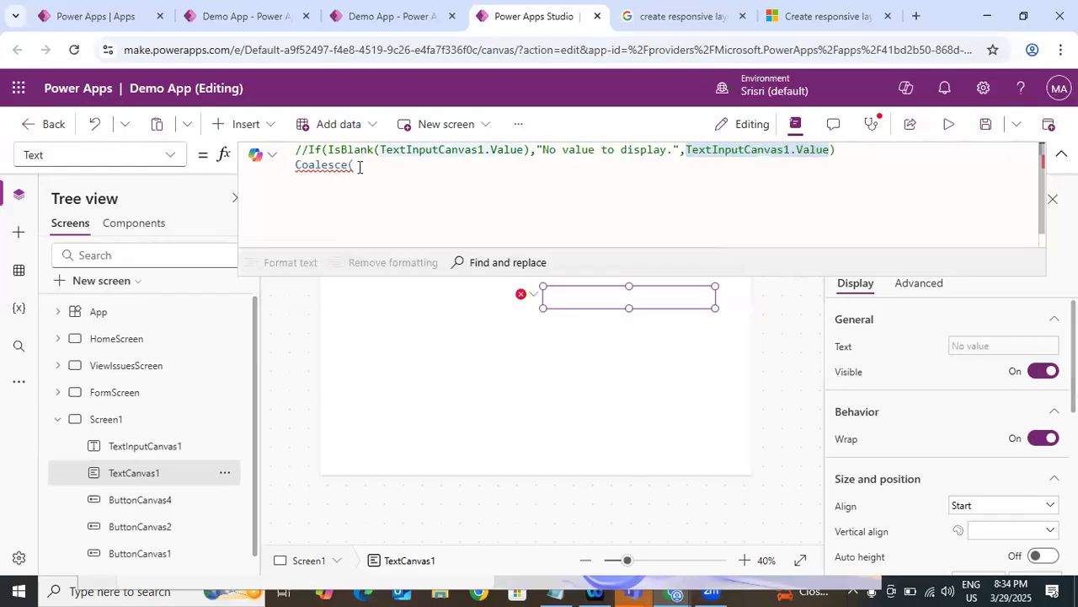
{"action": "key", "text": "ctrl+v"}
{"action": "type", "text": ","}
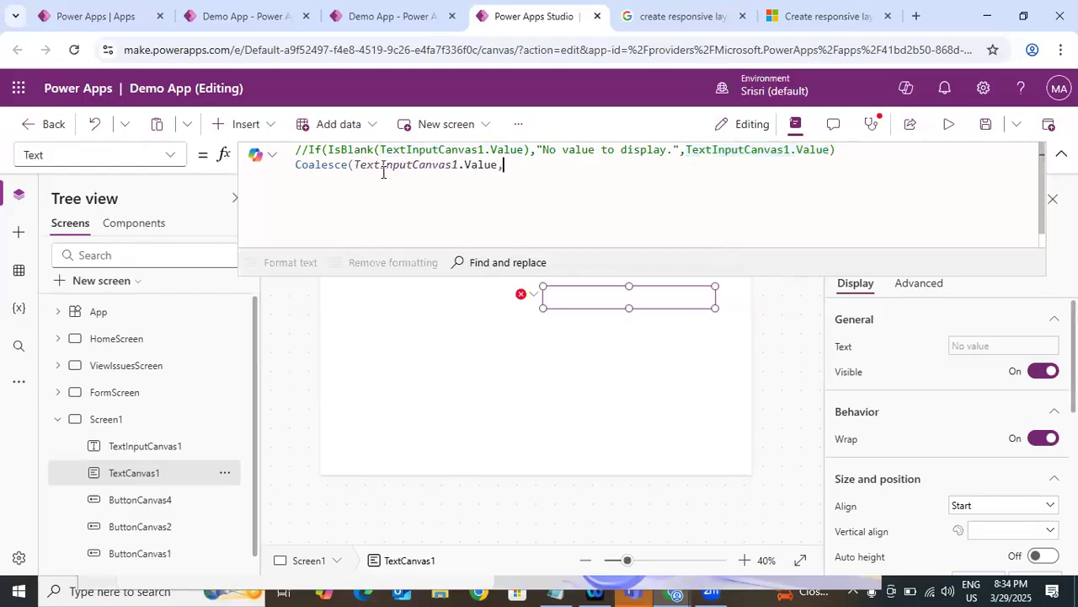
Complete the Coalesce formula with the fallback text "No value to display." and collapse the formula editor.
{"action": "type", "text": "\"No"}
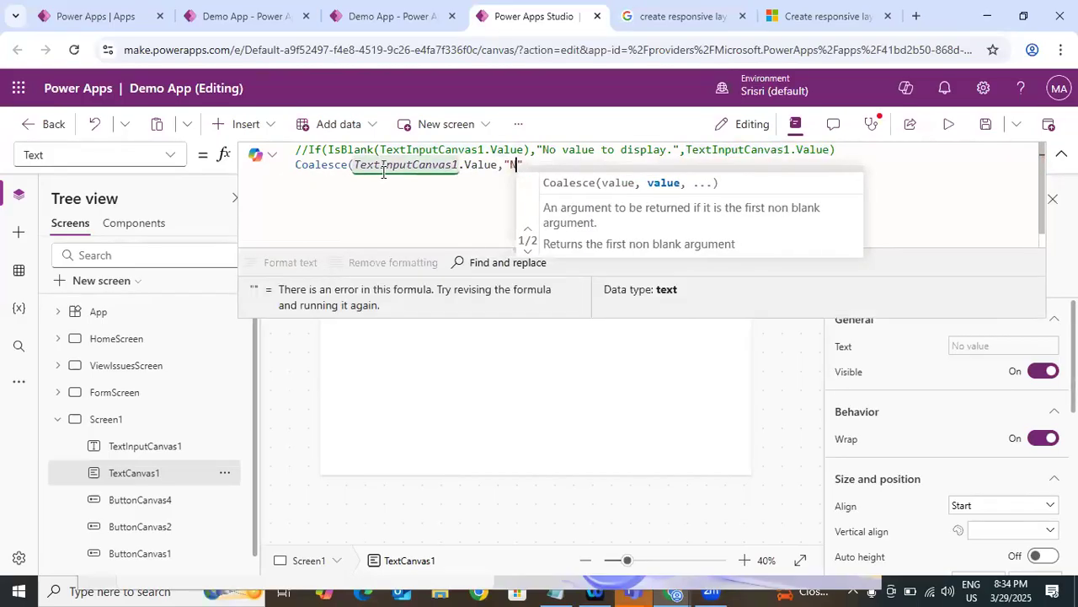
{"action": "type", "text": " value to"}
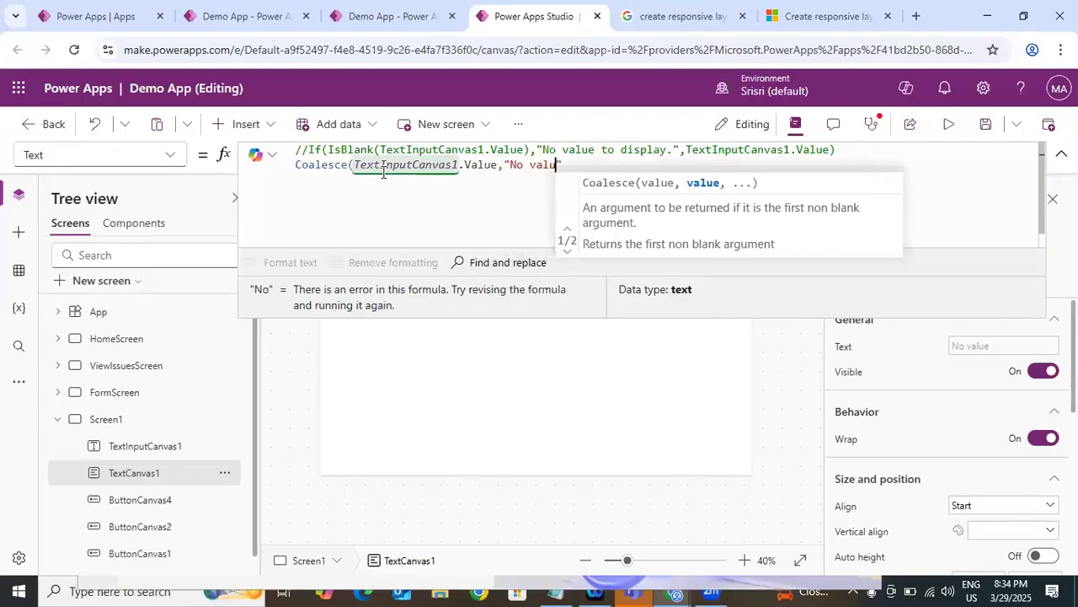
{"action": "type", "text": " display.\""}
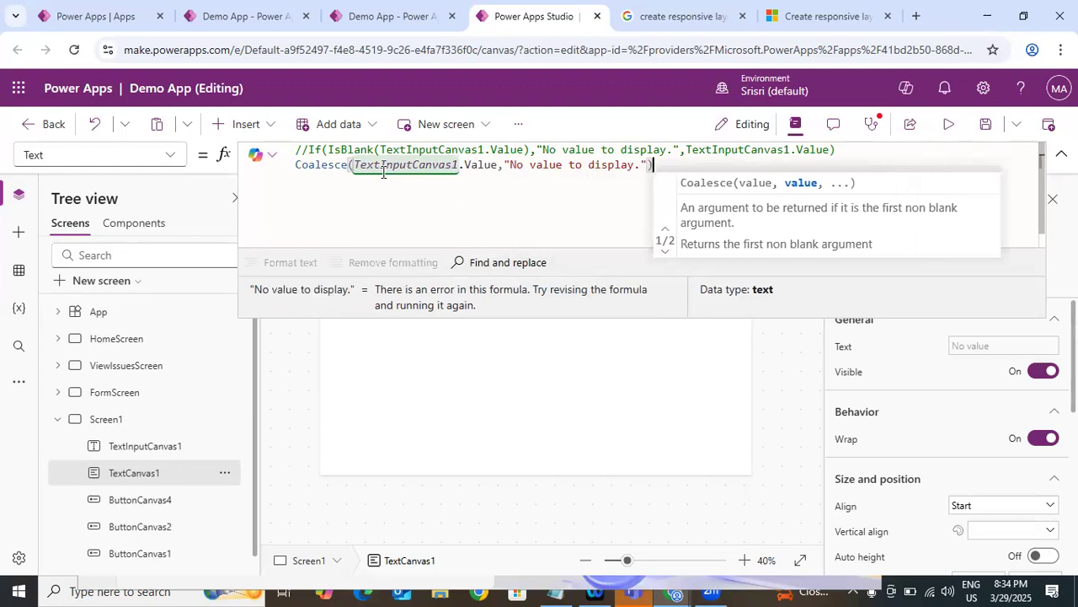
{"action": "type", "text": ")"}
{"action": "left_click", "coordinate": [1061, 154]}
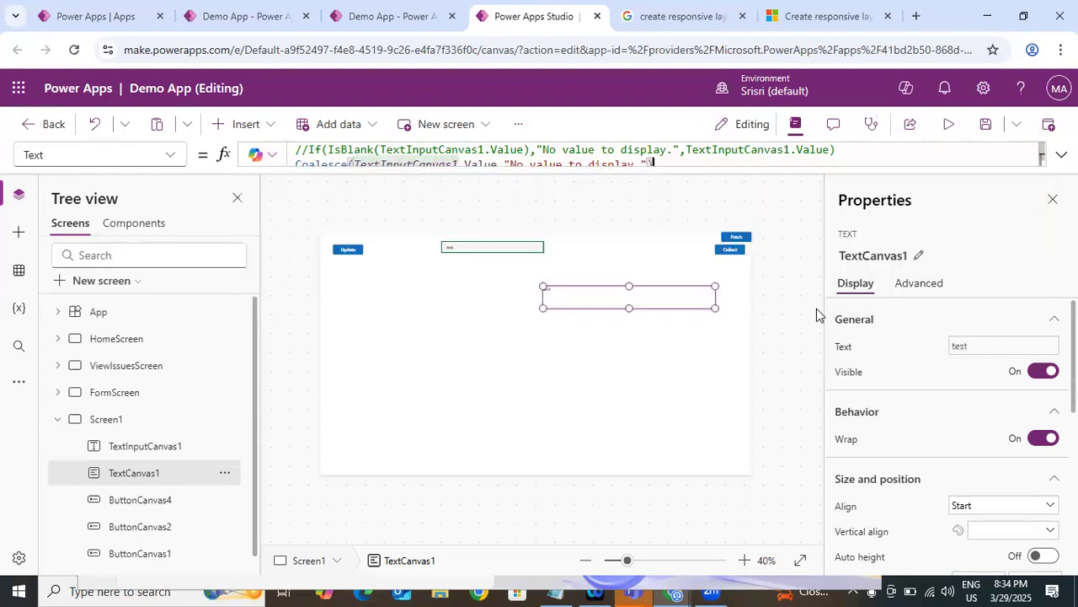
Preview Screen1, clear the text input to check the label's Coalesce fallback, and close the preview and its tip.
{"action": "left_click", "coordinate": [948, 124]}
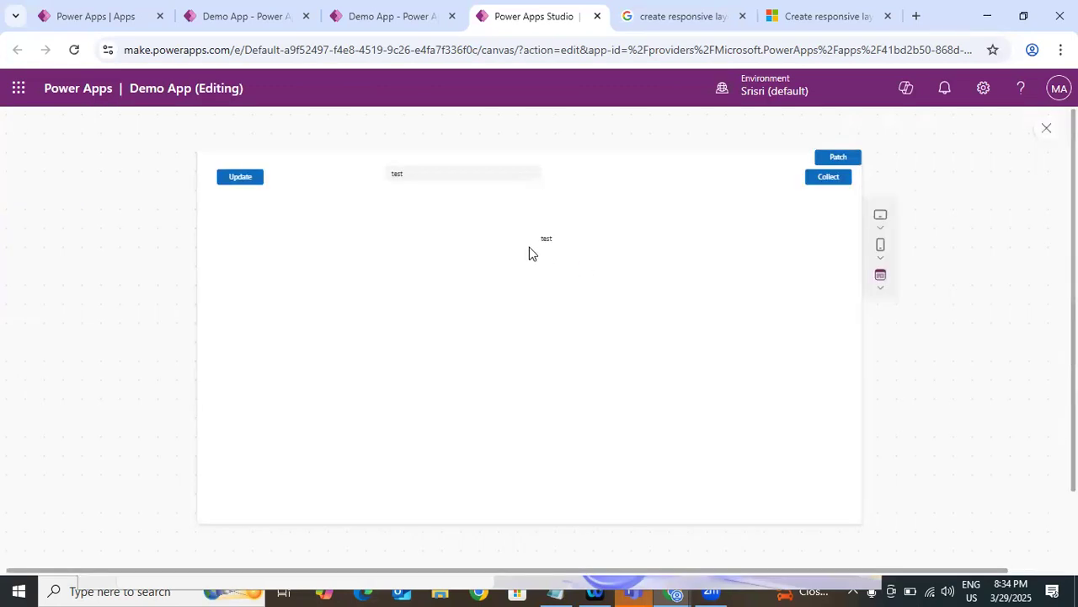
{"action": "left_click", "coordinate": [410, 178]}
{"action": "key", "text": "BackSpace"}
{"action": "key", "text": "BackSpace"}
{"action": "key", "text": "BackSpace"}
{"action": "key", "text": "BackSpace"}
{"action": "left_click", "coordinate": [393, 255]}
{"action": "left_click", "coordinate": [1046, 128]}
{"action": "left_click", "coordinate": [714, 390]}
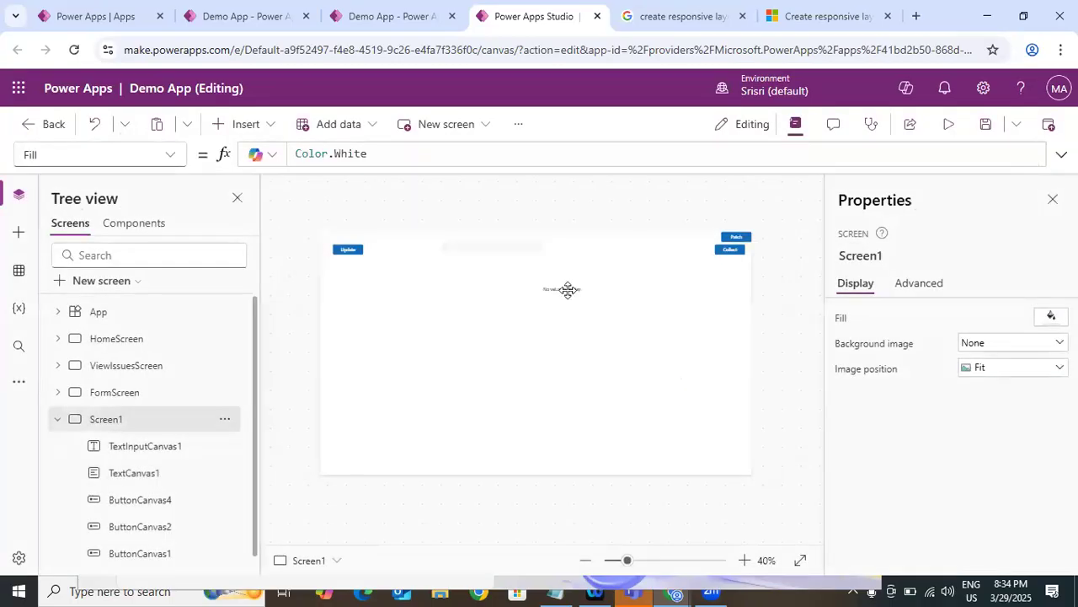
Examine the expanded Coalesce formula of TextCanvas1, going through the TextInputCanvas1.Value argument and the fallback text argument.
{"action": "left_click", "coordinate": [568, 290]}
{"action": "left_click", "coordinate": [1061, 154]}
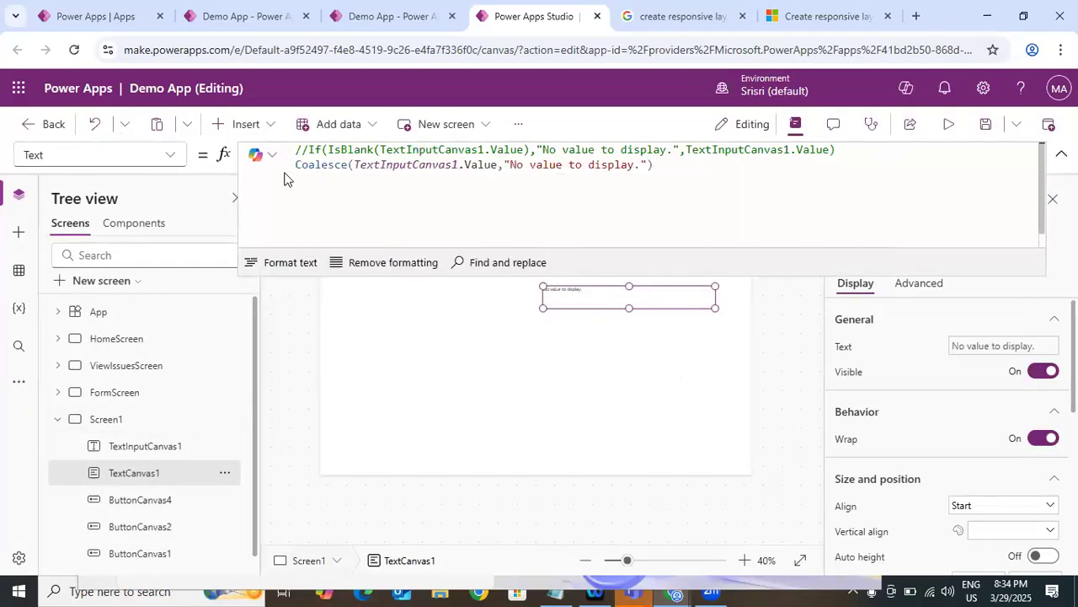
{"action": "left_click_drag", "start_coordinate": [297, 165], "coordinate": [654, 165]}
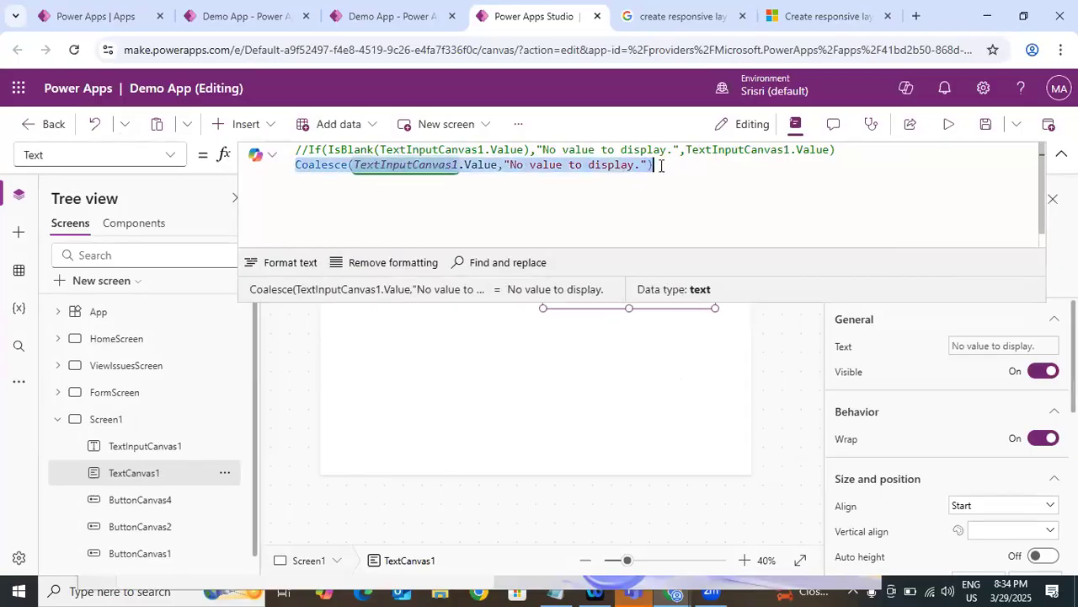
{"action": "left_click", "coordinate": [640, 164]}
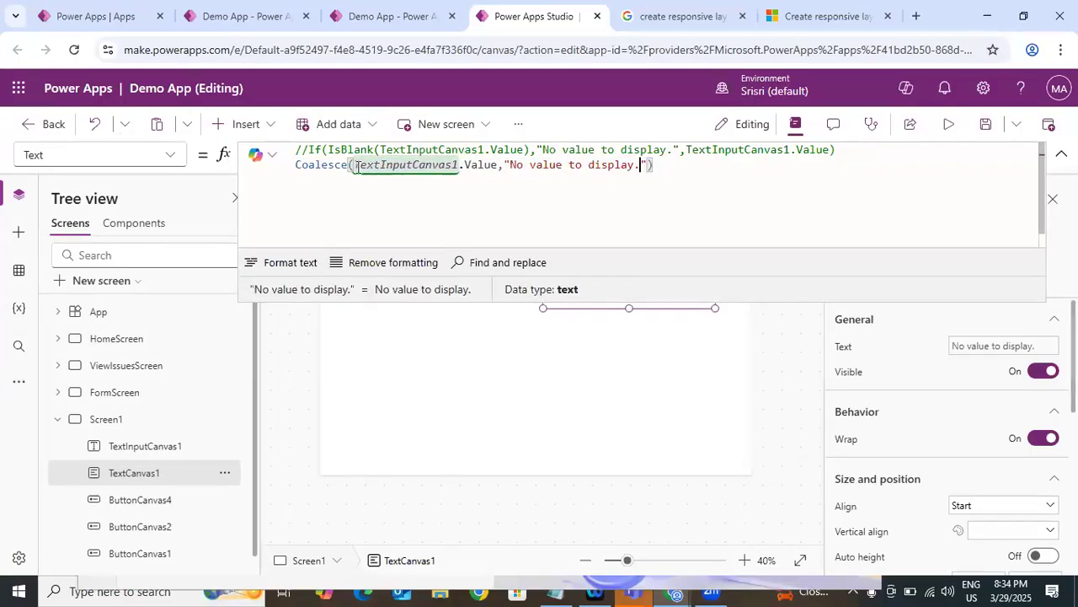
{"action": "mouse_move", "coordinate": [355, 165]}
{"action": "left_mouse_down"}
{"action": "mouse_move", "coordinate": [523, 164]}
{"action": "mouse_move", "coordinate": [356, 165]}
{"action": "left_mouse_up"}
{"action": "left_click", "coordinate": [497, 164]}
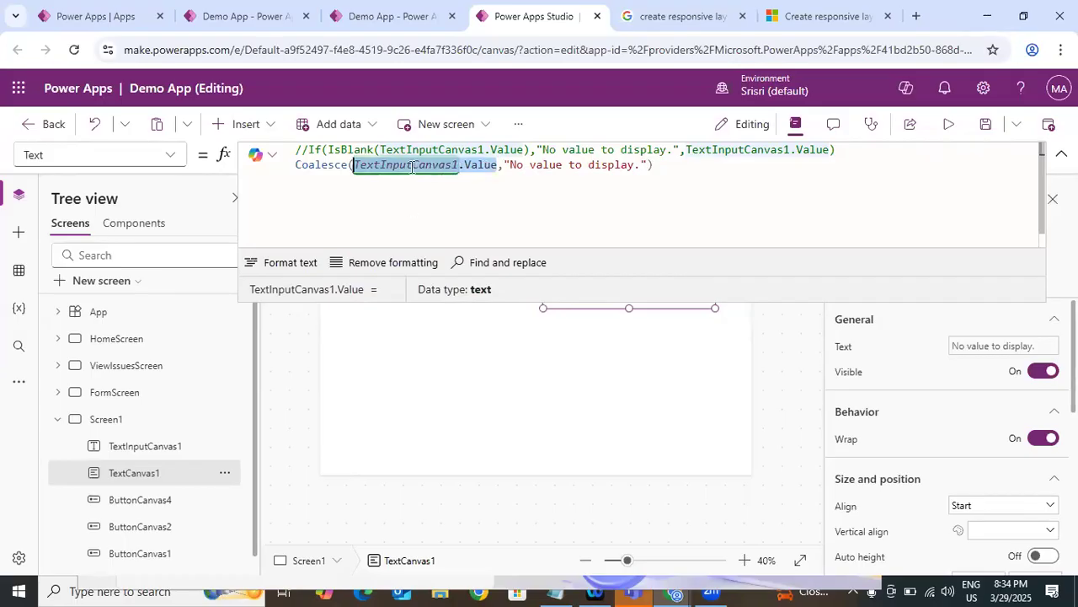
{"action": "left_click", "coordinate": [647, 165]}
{"action": "left_click_drag", "start_coordinate": [608, 160], "coordinate": [504, 165]}
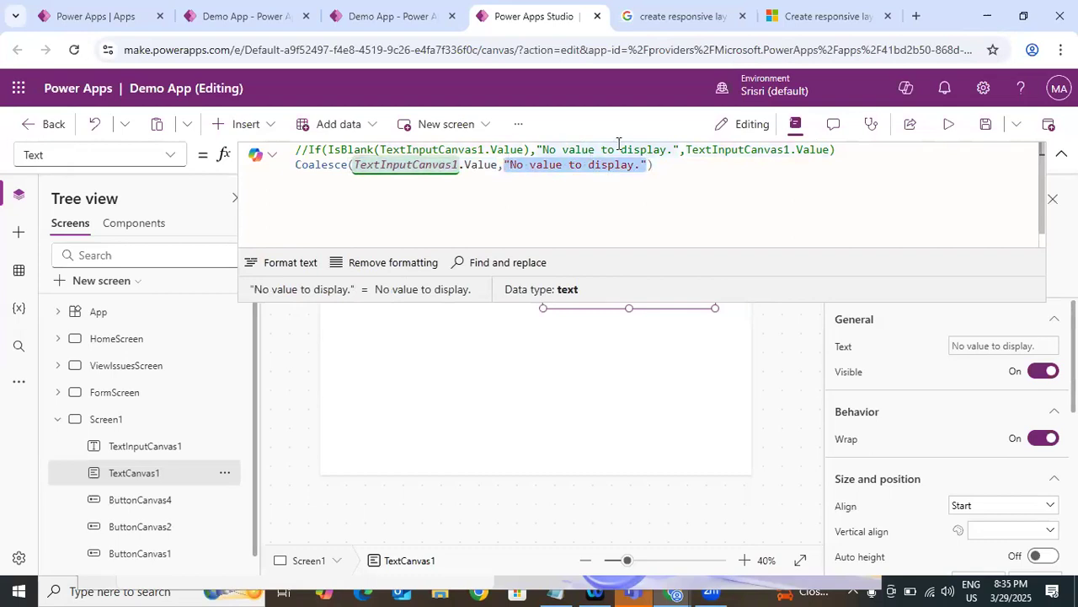
{"action": "left_click", "coordinate": [647, 164]}
{"action": "type", "text": ","}
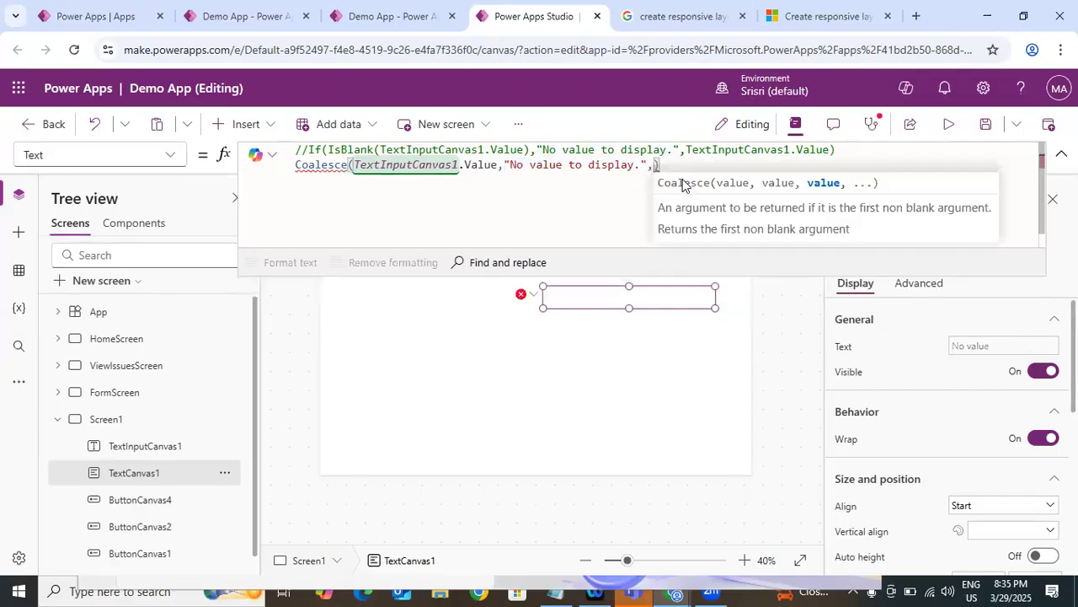
{"action": "key", "text": "BackSpace"}
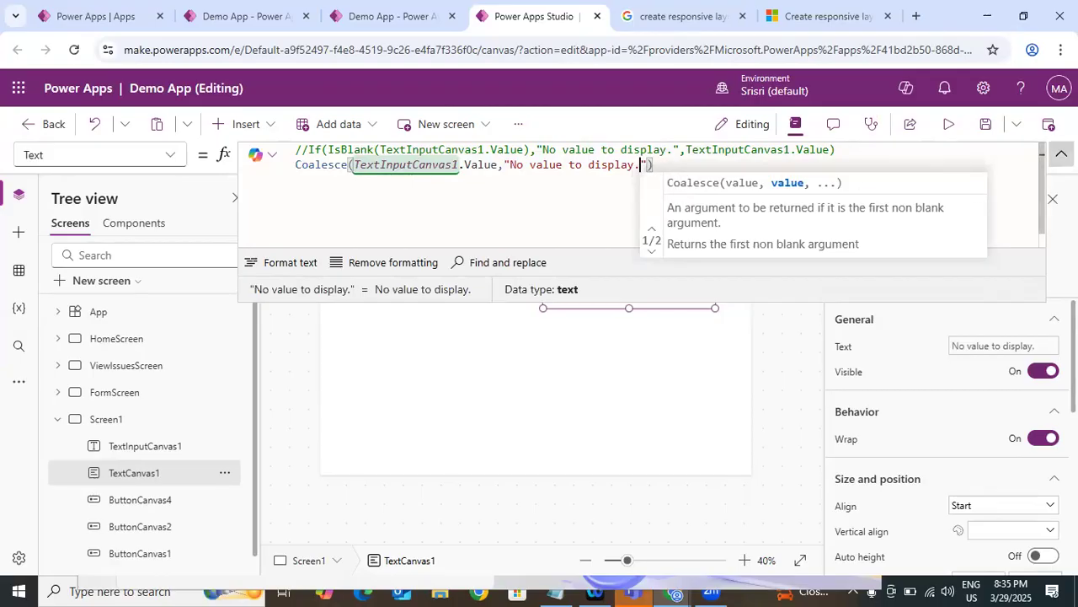
{"action": "left_click", "coordinate": [1060, 153]}
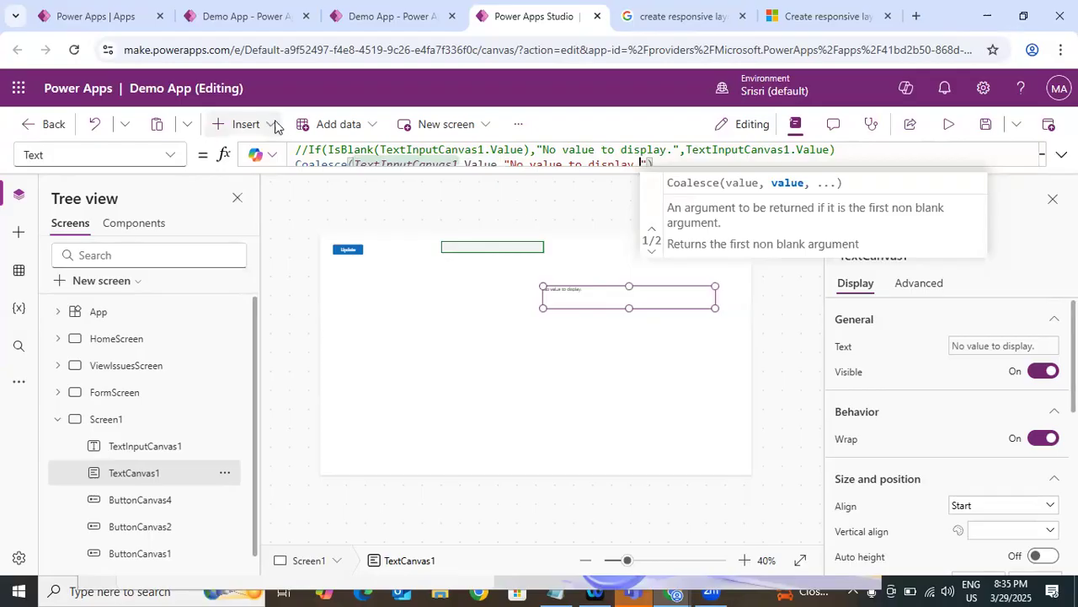
Insert a second text input on Screen1 and place it between the existing text input and the Collect button.
{"action": "left_click", "coordinate": [559, 247]}
{"action": "left_click", "coordinate": [246, 124]}
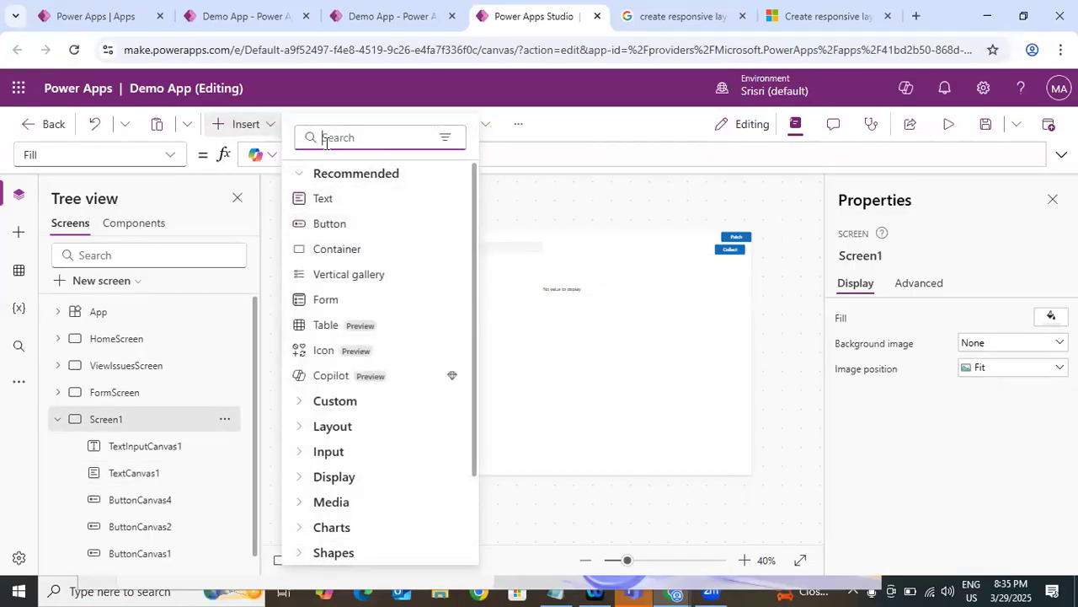
{"action": "type", "text": "inp"}
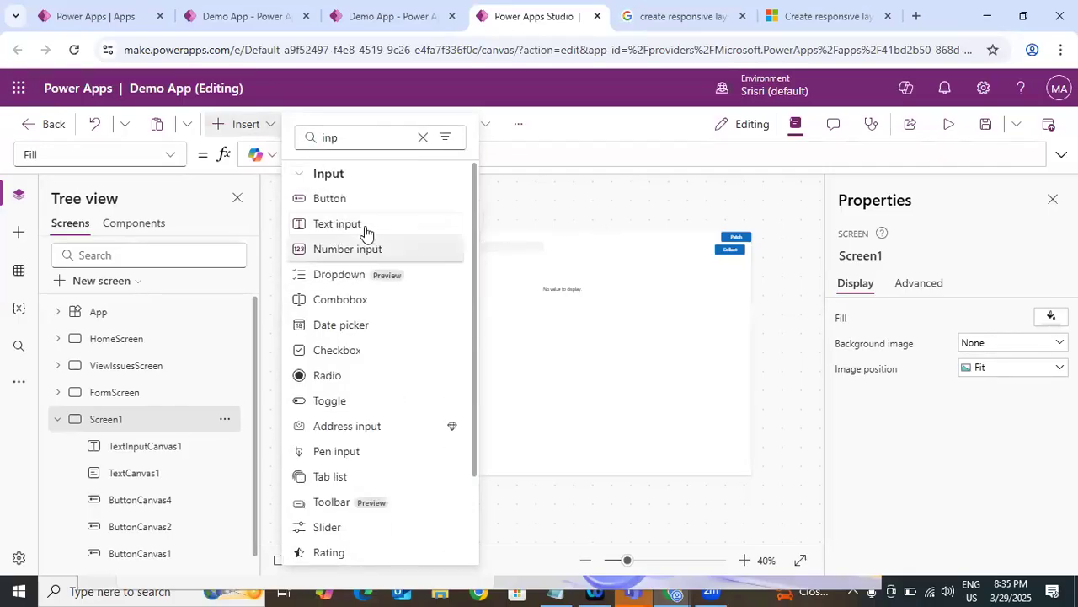
{"action": "left_click", "coordinate": [361, 226]}
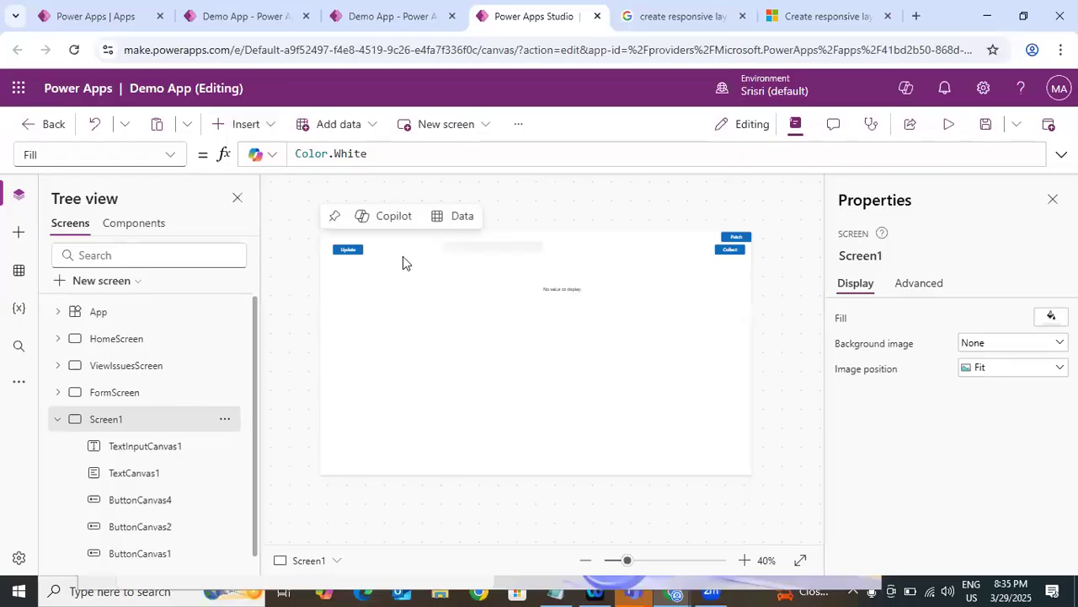
{"action": "left_click_drag", "start_coordinate": [404, 255], "coordinate": [634, 246]}
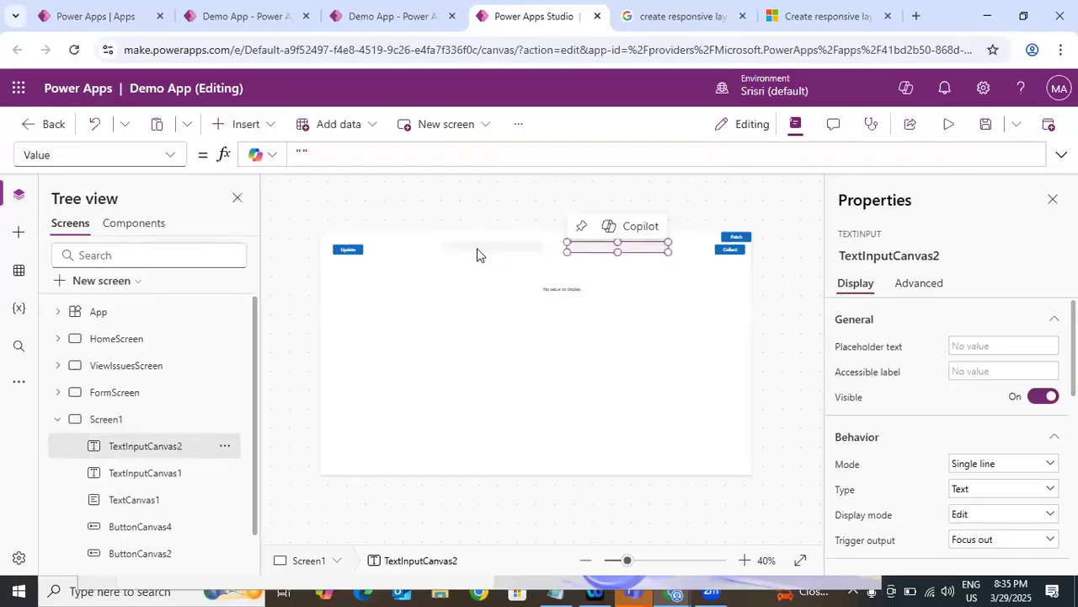
Set the placeholder text of TextInputCanvas1 to "First Name".
{"action": "left_click", "coordinate": [493, 252]}
{"action": "left_click", "coordinate": [244, 124]}
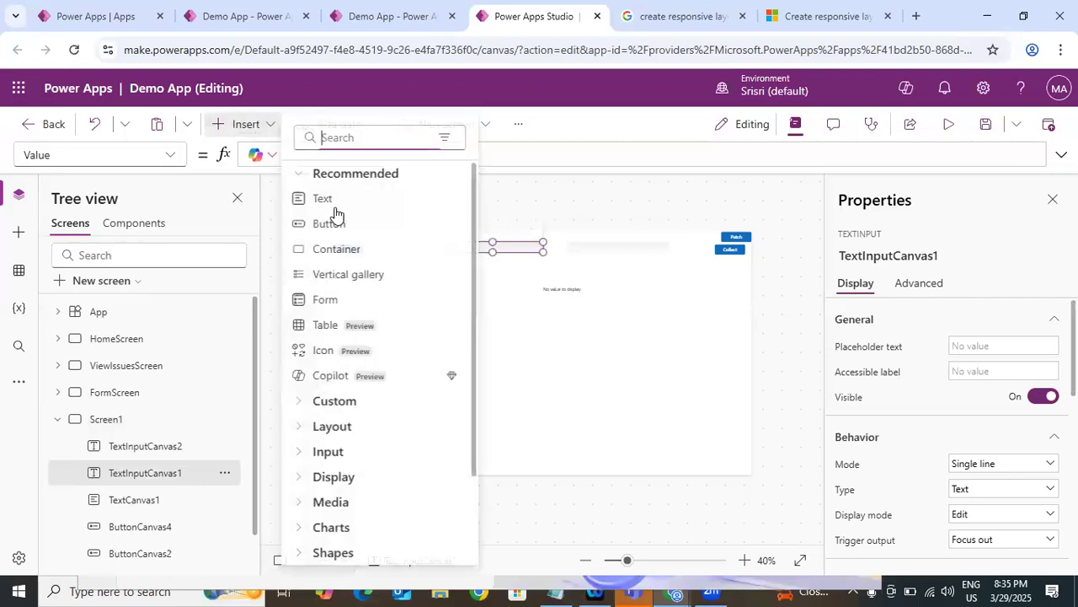
{"action": "left_click", "coordinate": [487, 246]}
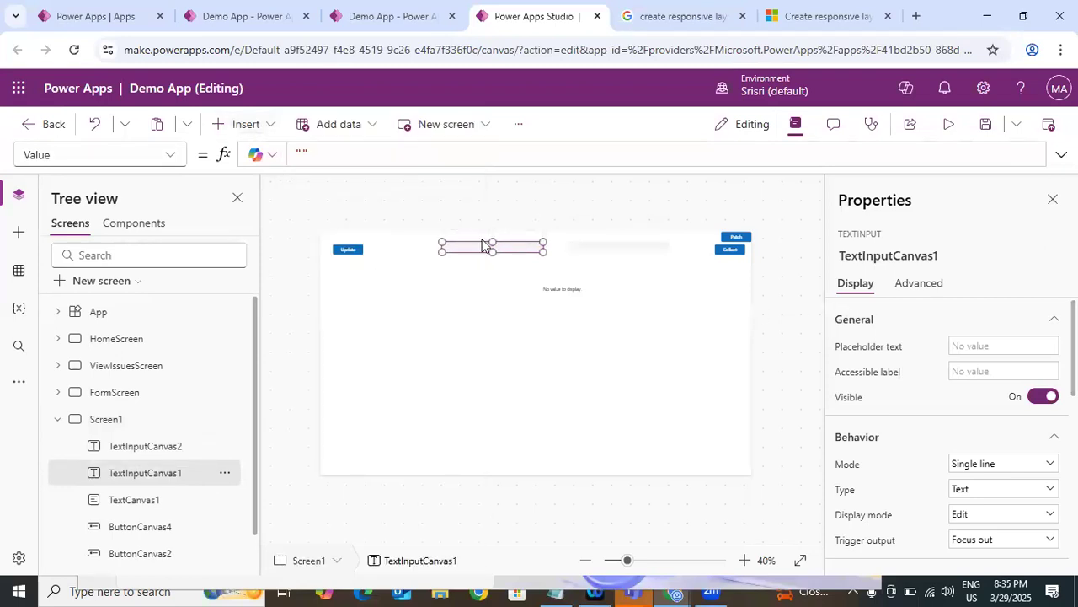
{"action": "left_click", "coordinate": [885, 347]}
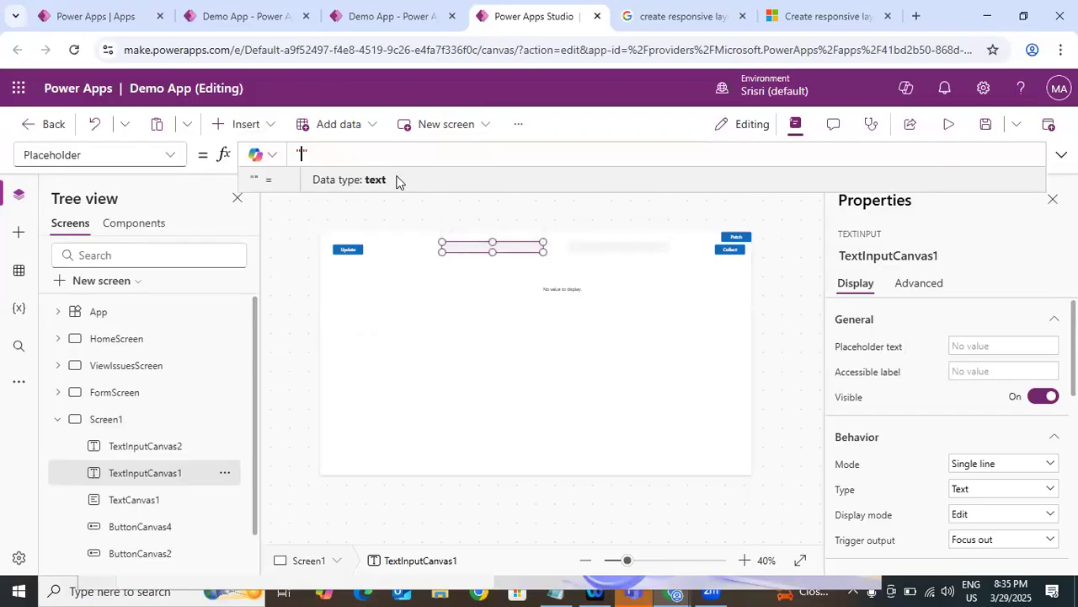
{"action": "type", "text": "First Name"}
Set the placeholder text of TextInputCanvas2 to "Lasat Name".
{"action": "left_click", "coordinate": [590, 248]}
{"action": "left_click", "coordinate": [876, 348]}
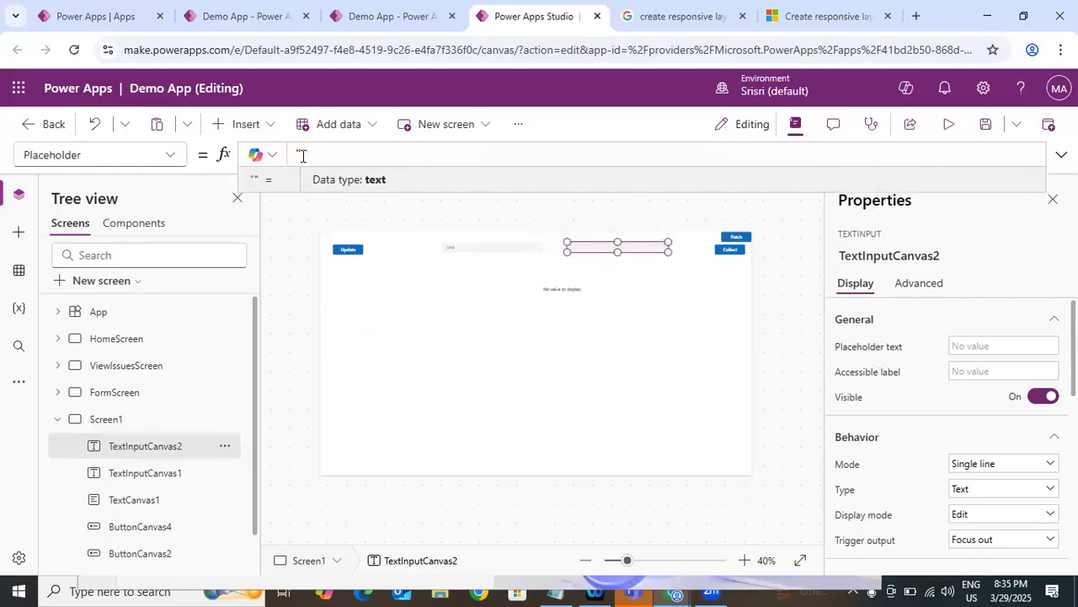
{"action": "type", "text": "asat Name"}
{"action": "left_click", "coordinate": [516, 245]}
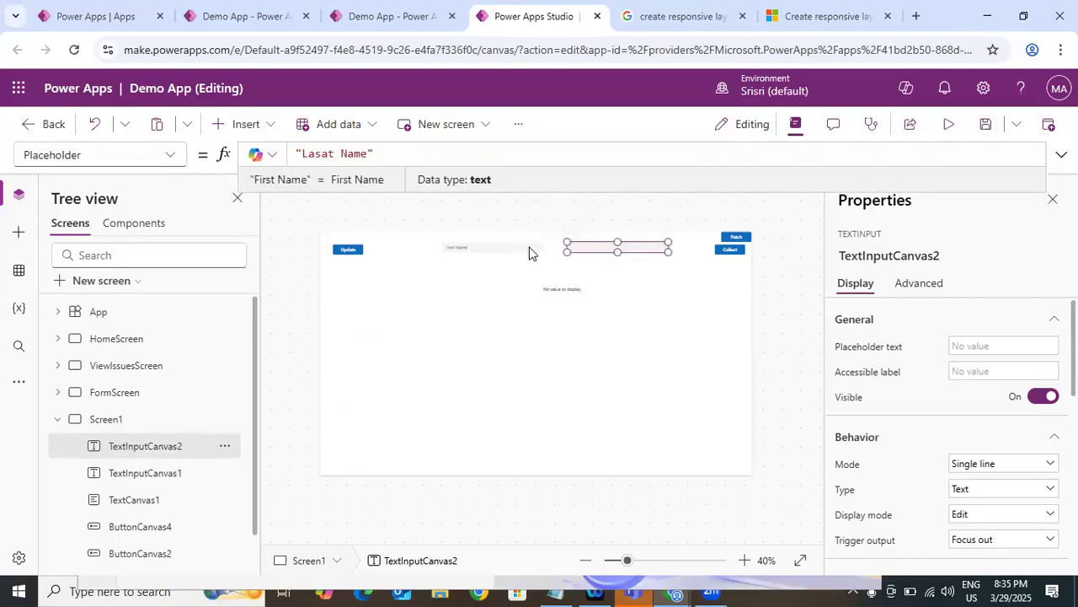
{"action": "left_click", "coordinate": [599, 251]}
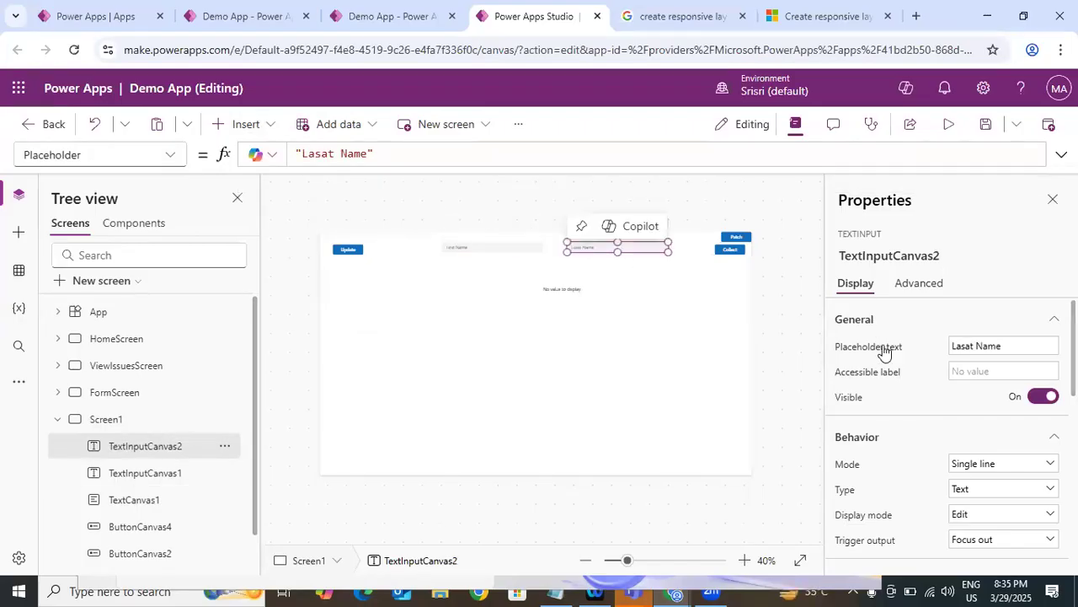
Preview Screen1 to check both text inputs' placeholders and the label with empty inputs, and close the preview and its tip.
{"action": "left_click", "coordinate": [948, 124]}
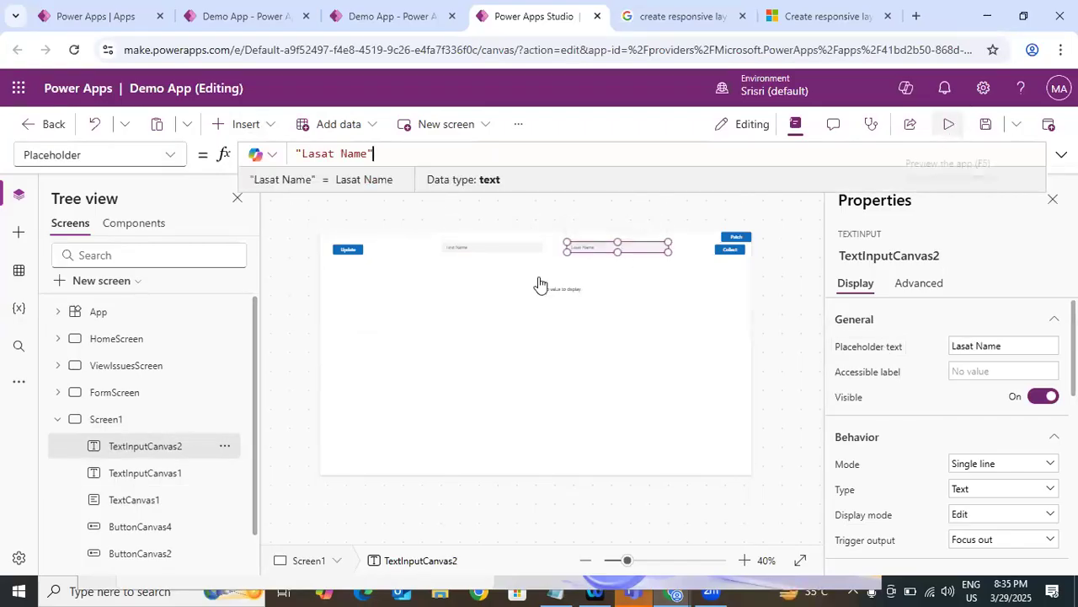
{"action": "left_click", "coordinate": [431, 176]}
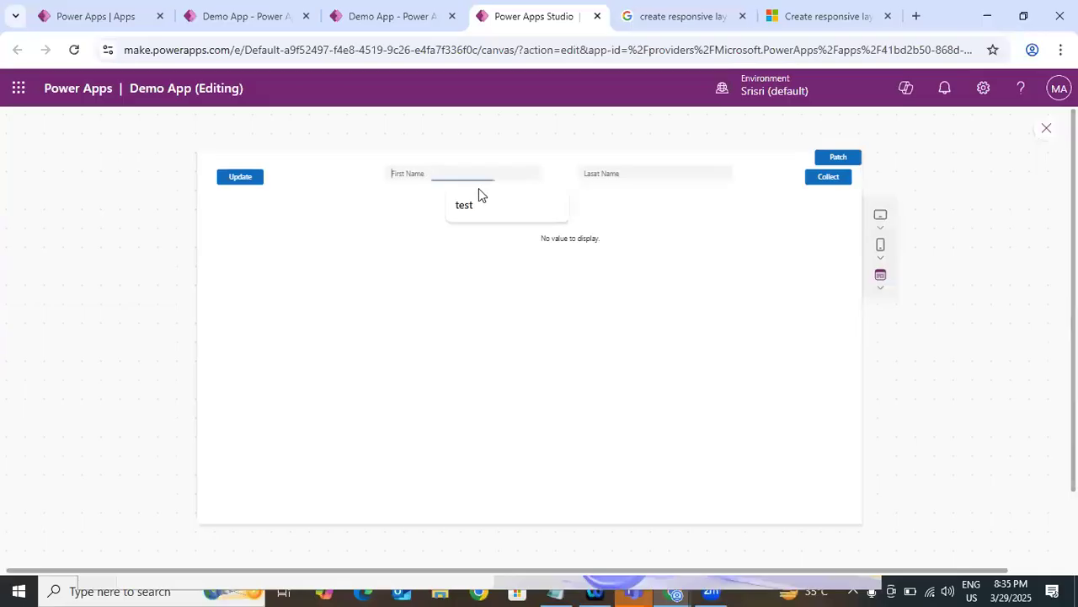
{"action": "left_click", "coordinate": [412, 223]}
{"action": "key", "text": "Escape"}
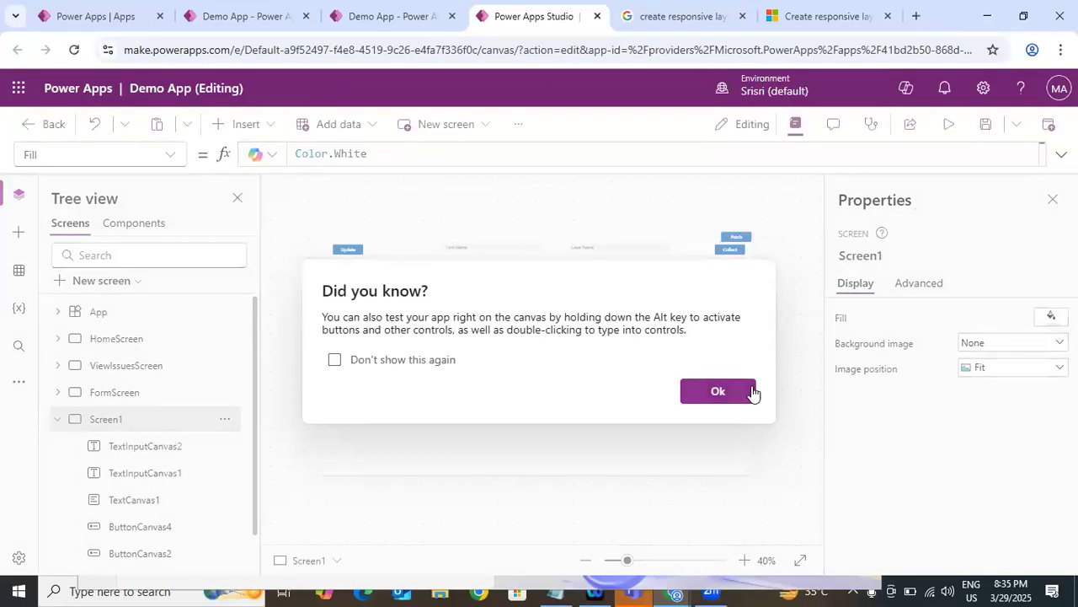
{"action": "left_click", "coordinate": [749, 390]}
Add TextInputCanvas2.Value as the second argument of the Coalesce formula in TextCanvas1's Text property, before the "No value to display." fallback.
{"action": "left_click", "coordinate": [552, 289]}
{"action": "left_click", "coordinate": [638, 248]}
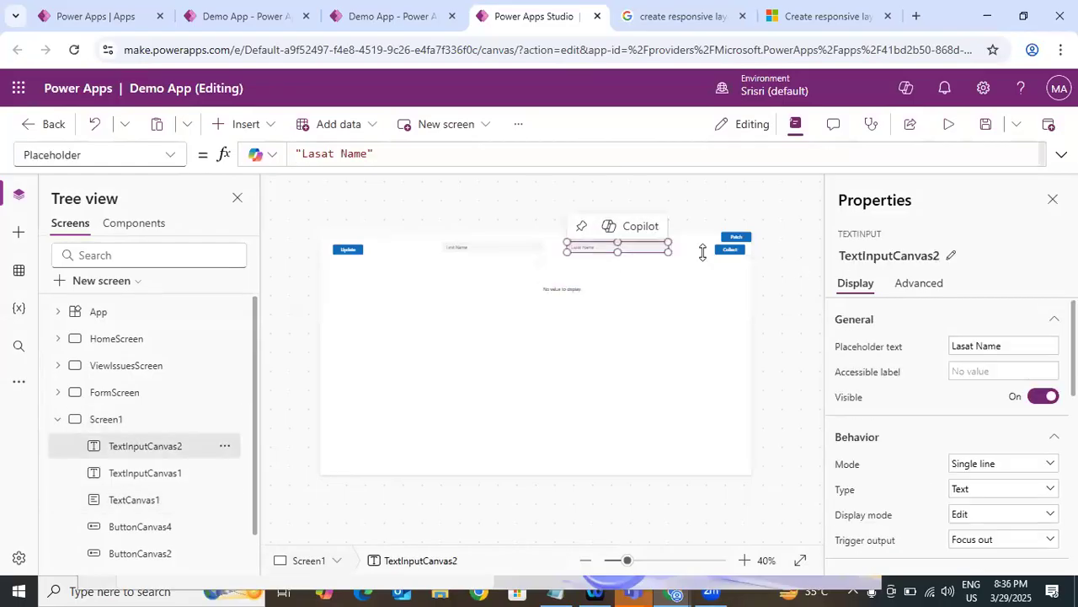
{"action": "left_click", "coordinate": [575, 294]}
{"action": "left_click", "coordinate": [1061, 154]}
{"action": "left_click", "coordinate": [507, 164]}
{"action": "type", "text": ","}
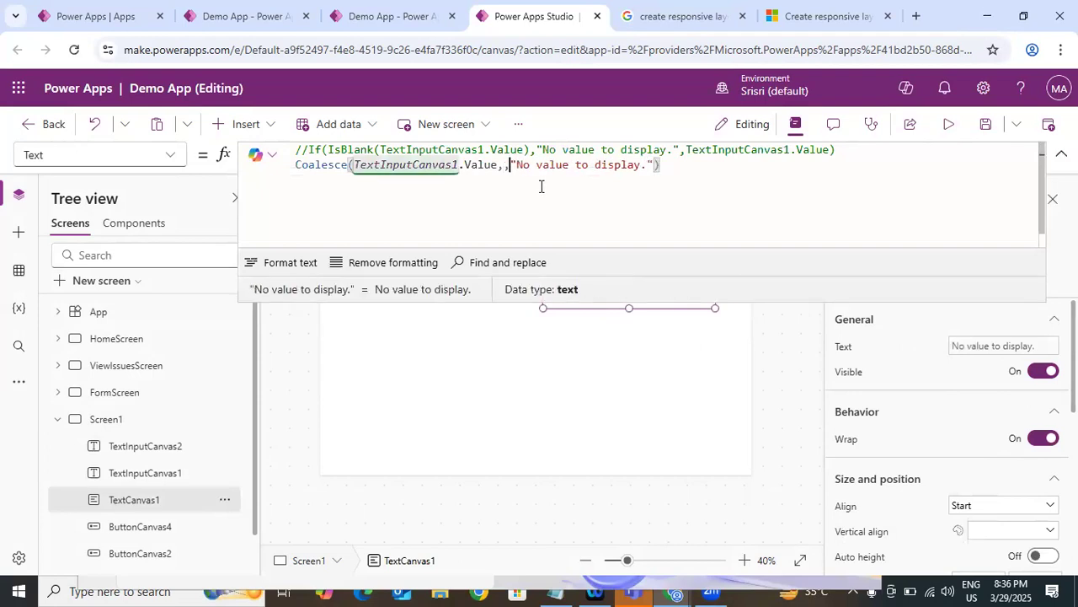
{"action": "type", "text": "TextInputCanvas2."}
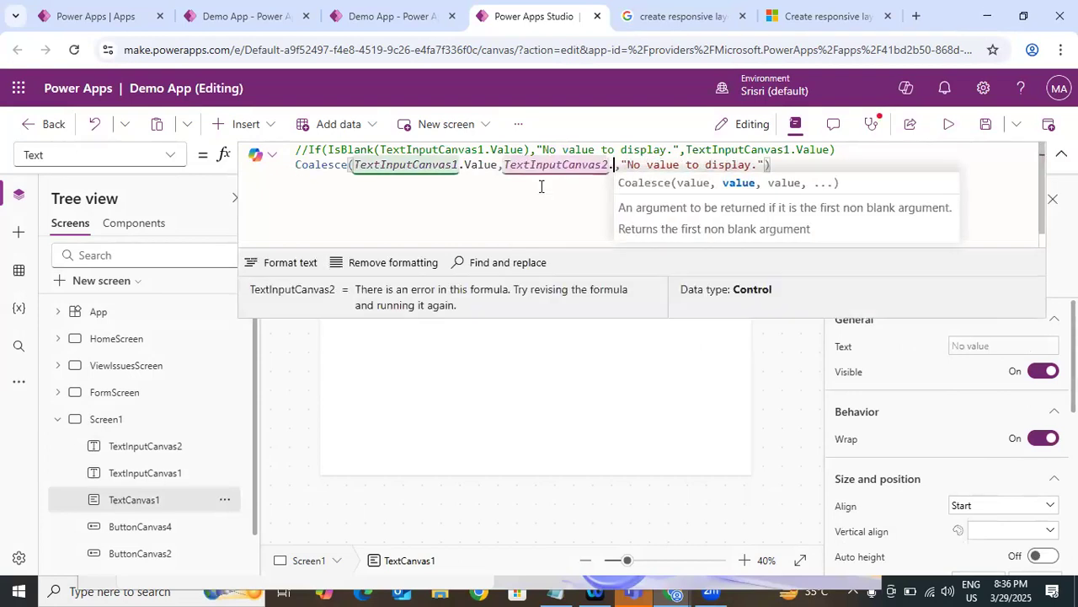
{"action": "key", "text": "Tab"}
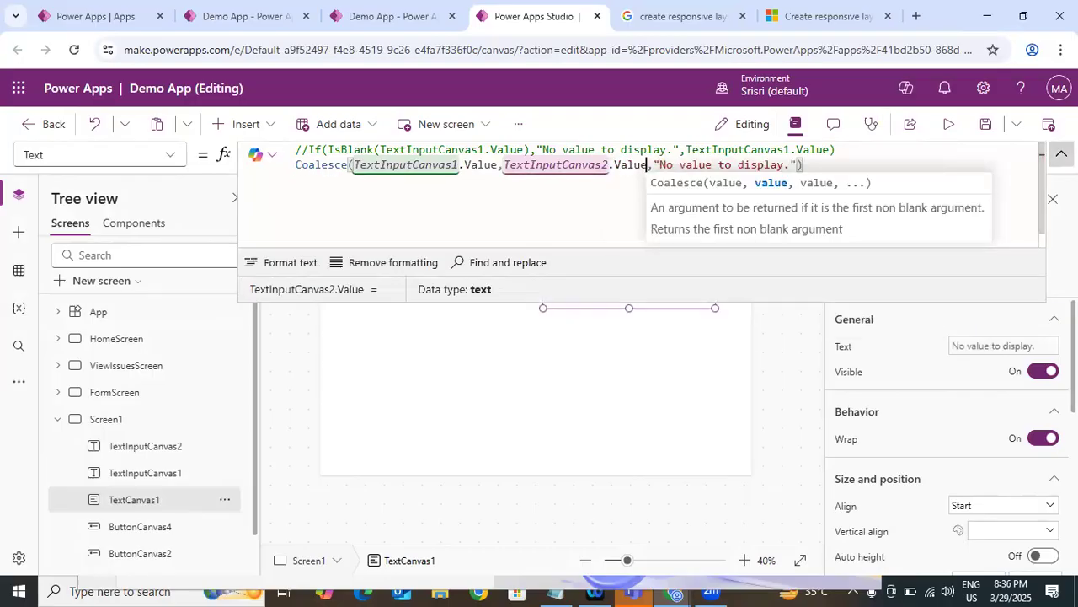
Preview Screen1 with a first name entered in the First Name input to test the label, and close the preview and its tip.
{"action": "left_click", "coordinate": [948, 126]}
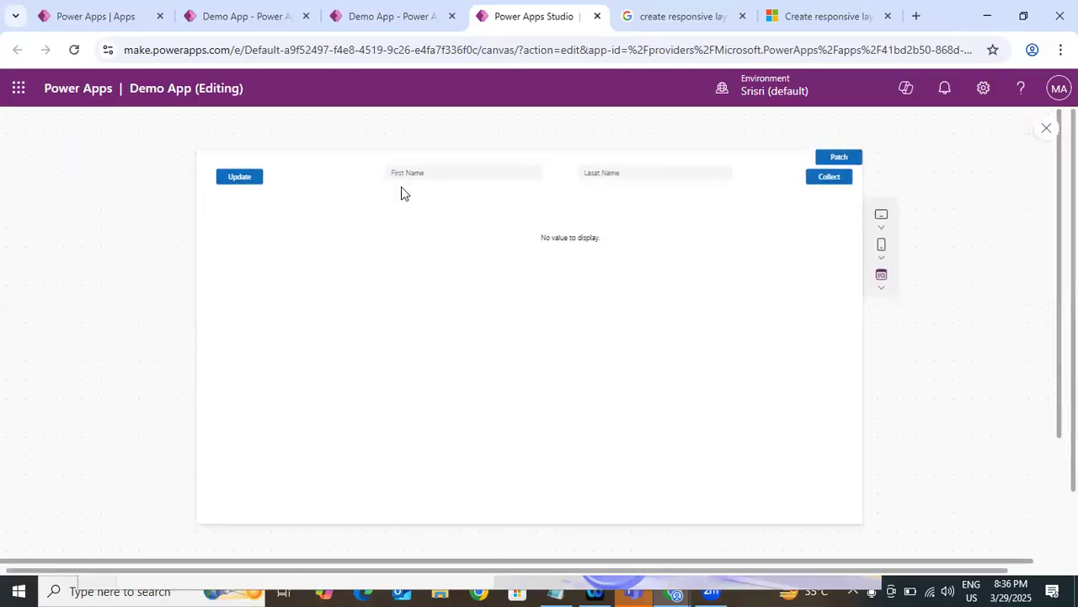
{"action": "left_click", "coordinate": [426, 180]}
{"action": "type", "text": "Manatha"}
{"action": "left_click", "coordinate": [443, 243]}
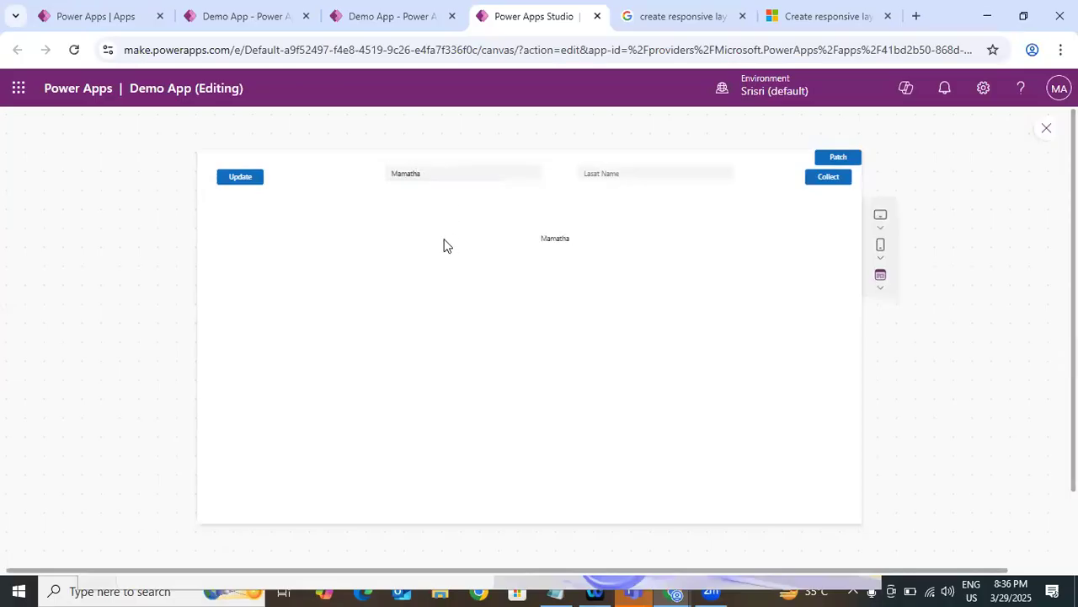
{"action": "left_click", "coordinate": [1047, 129]}
{"action": "left_click", "coordinate": [718, 390]}
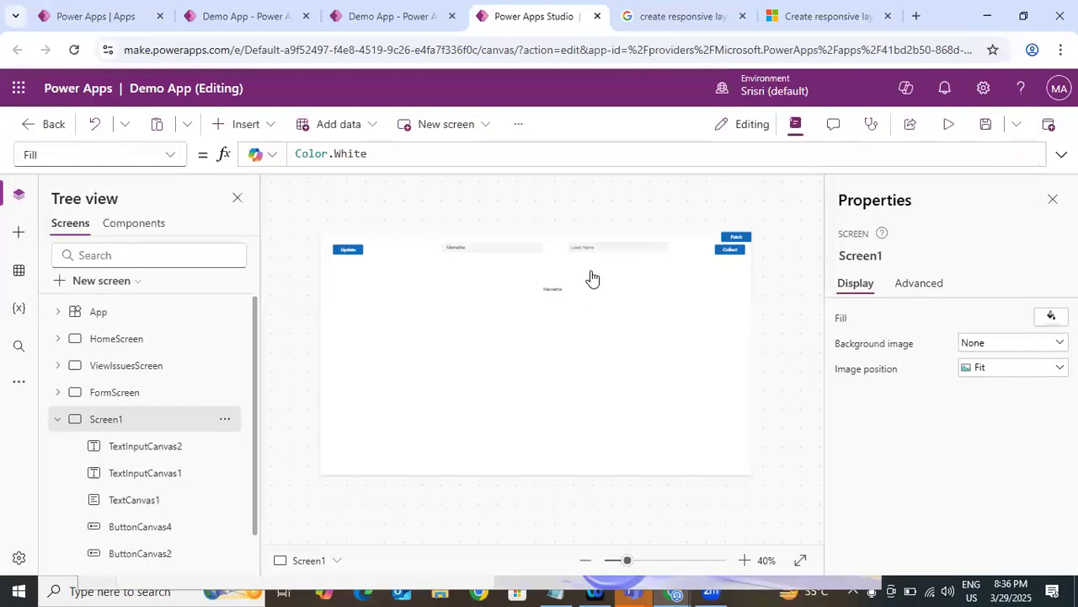
Examine the TextInputCanvas1.Value argument in TextCanvas1's Coalesce formula.
{"action": "left_click", "coordinate": [590, 295]}
{"action": "left_click", "coordinate": [1061, 154]}
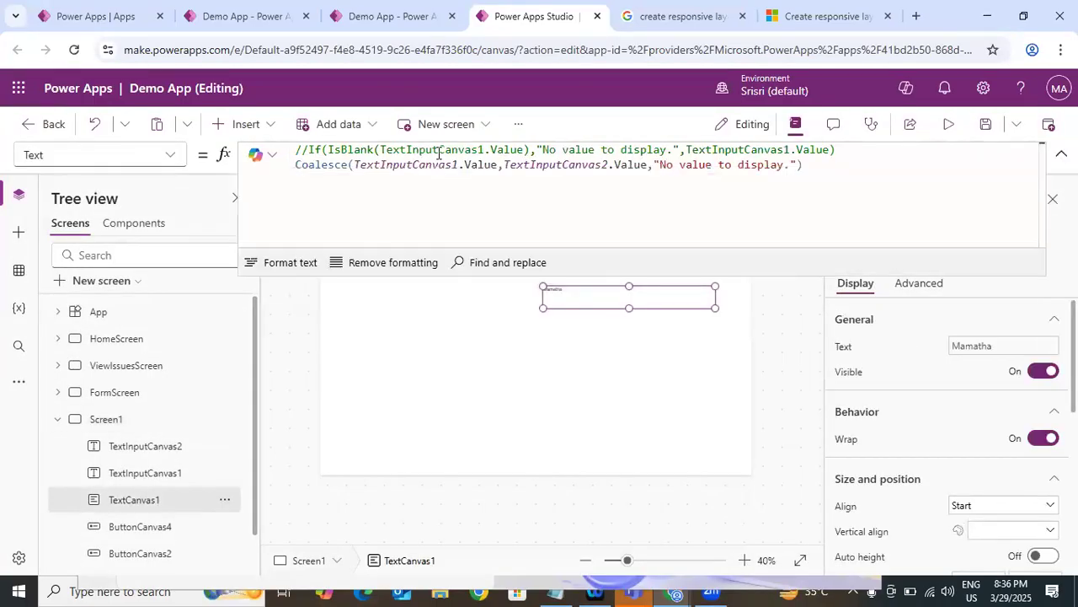
{"action": "left_click", "coordinate": [355, 164]}
{"action": "left_click_drag", "start_coordinate": [447, 165], "coordinate": [498, 164]}
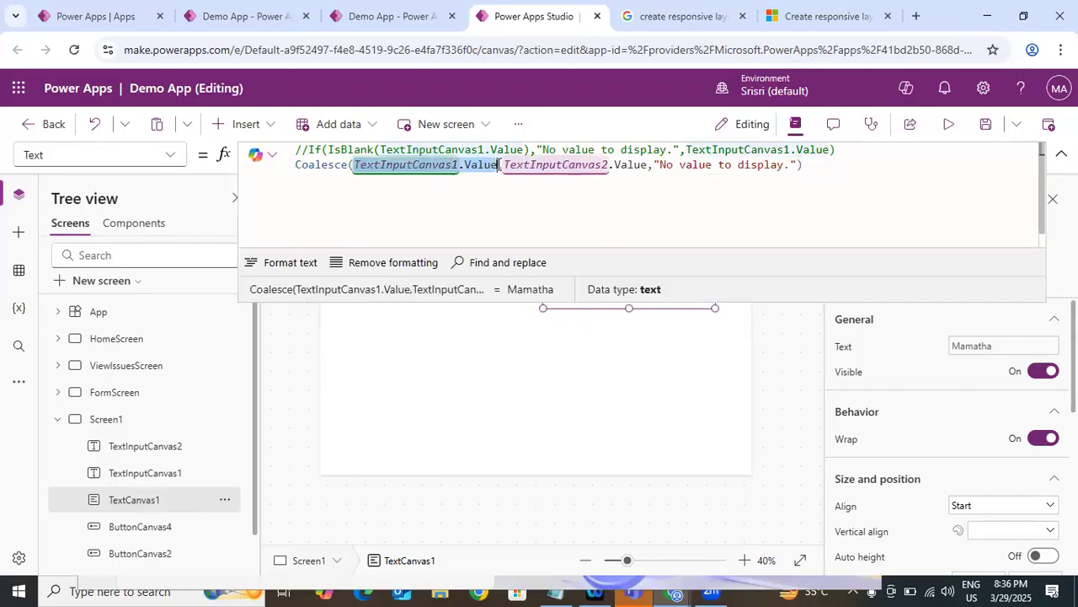
{"action": "left_click", "coordinate": [1062, 154]}
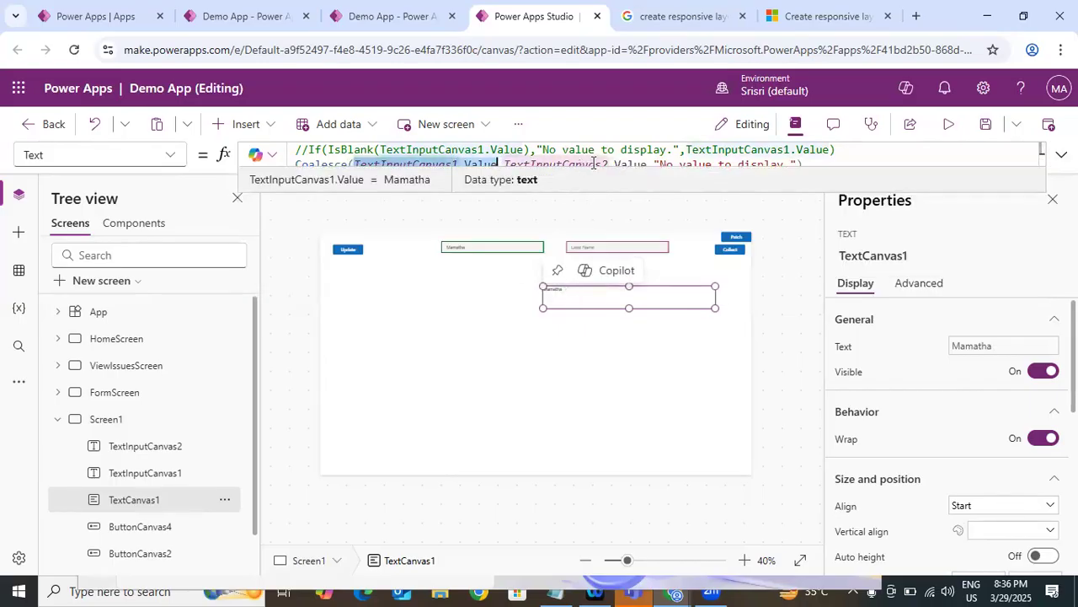
Preview Screen1, enter "test" in the last name input, and clear the First Name input to test the label's second Coalesce argument.
{"action": "left_click", "coordinate": [949, 124]}
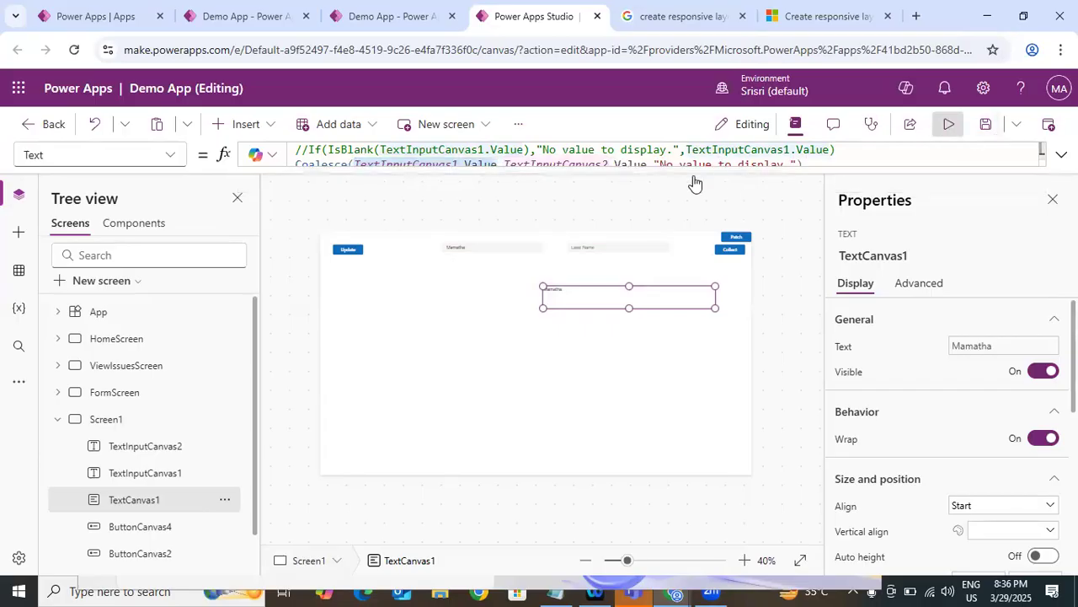
{"action": "left_click", "coordinate": [606, 171]}
{"action": "type", "text": "test"}
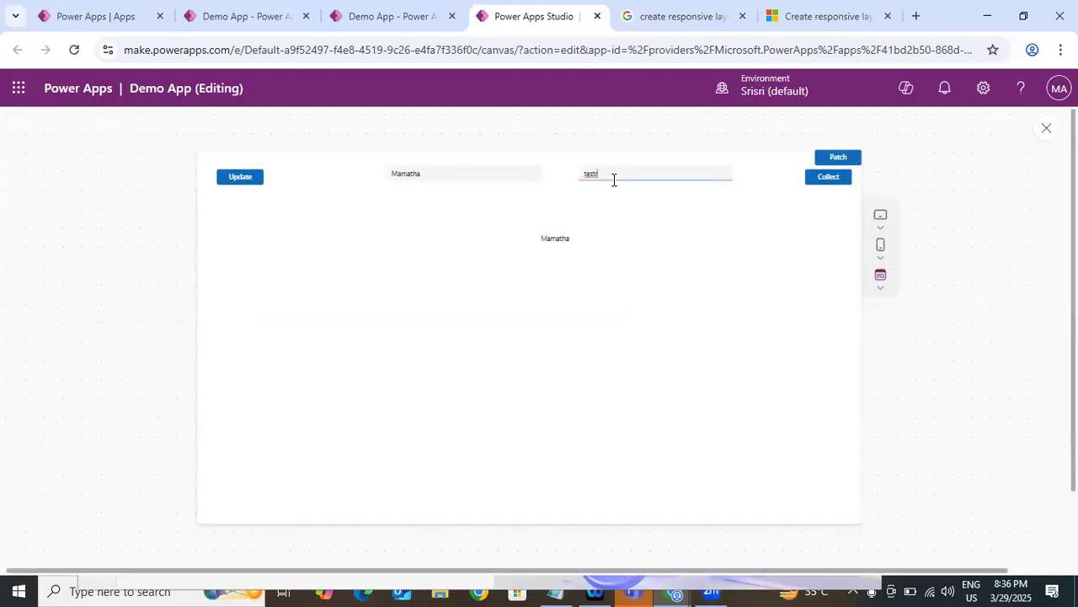
{"action": "left_click", "coordinate": [625, 200]}
{"action": "left_click_drag", "start_coordinate": [443, 174], "coordinate": [396, 175]}
{"action": "key", "text": "BackSpace"}
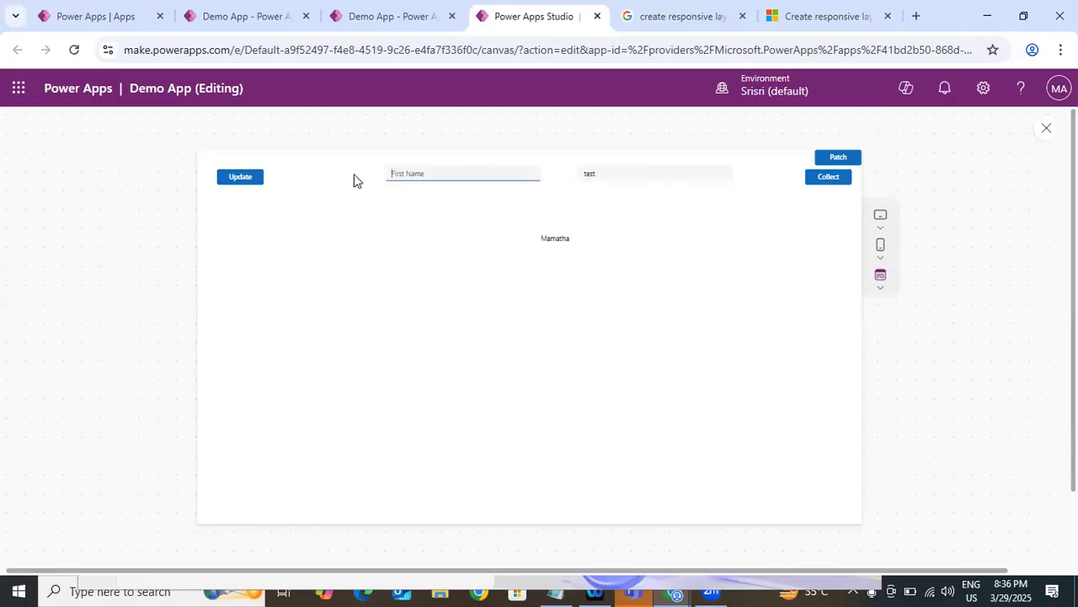
{"action": "left_click", "coordinate": [365, 229]}
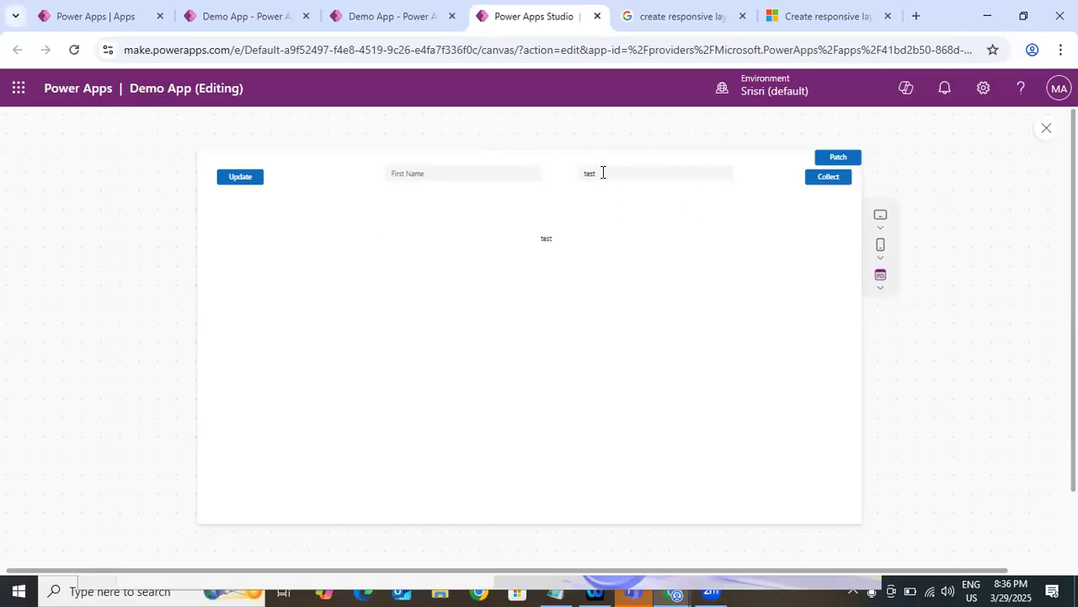
Clear the last name input to test the label's fallback text, and close the preview and its tip.
{"action": "double_click", "coordinate": [604, 173]}
{"action": "key", "text": "BackSpace"}
{"action": "left_click", "coordinate": [637, 250]}
{"action": "left_click", "coordinate": [1046, 129]}
{"action": "left_click", "coordinate": [738, 389]}
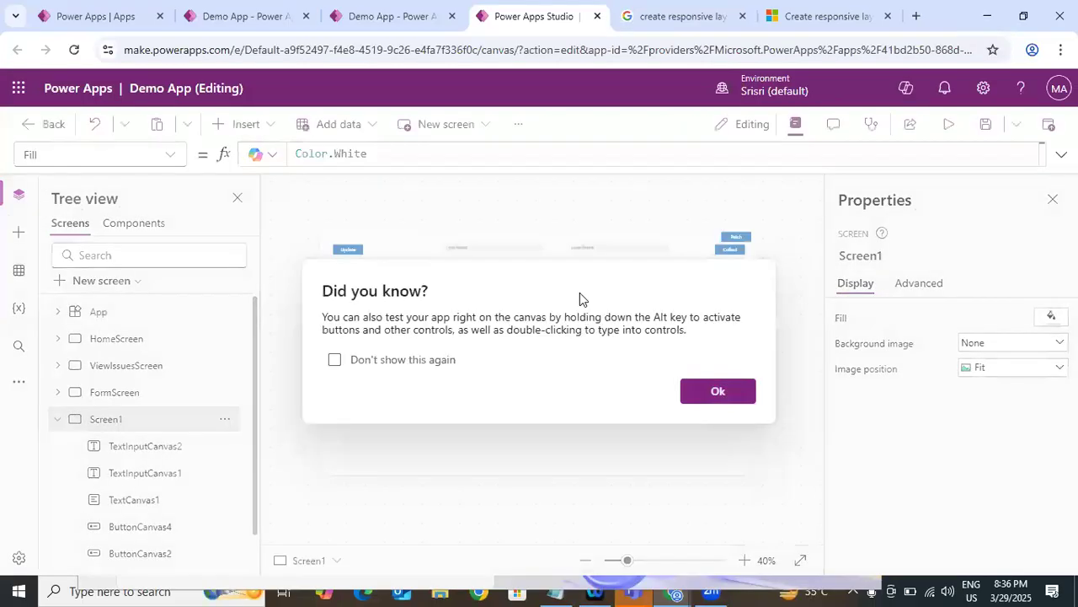
Examine the full Coalesce formula of TextCanvas1 and its two text input arguments against the commented If/IsBlank version.
{"action": "left_click", "coordinate": [575, 290]}
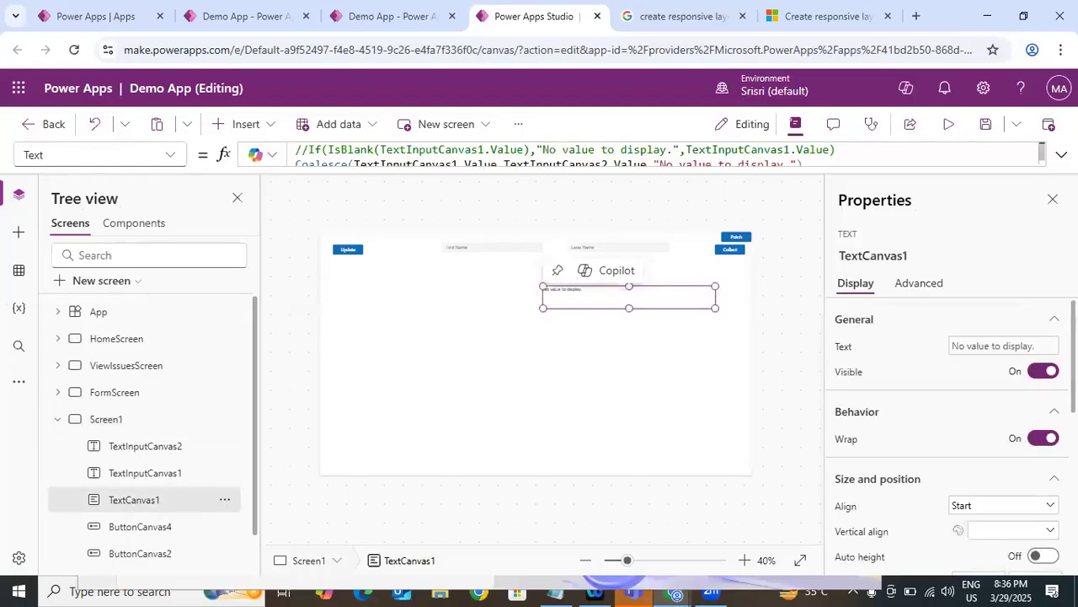
{"action": "left_click", "coordinate": [1060, 156]}
{"action": "left_click_drag", "start_coordinate": [817, 163], "coordinate": [290, 169]}
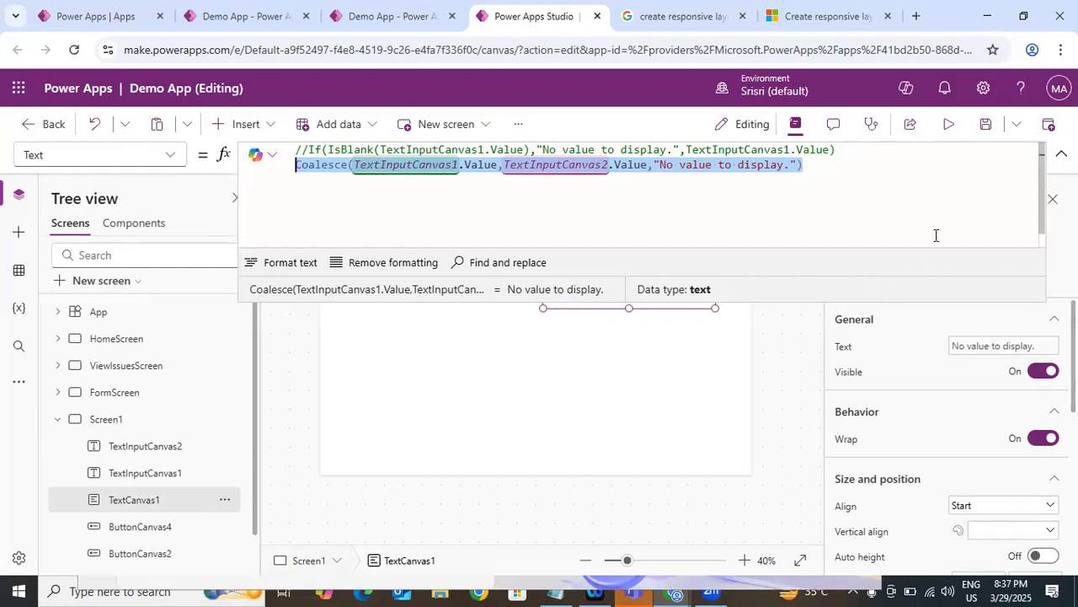
{"action": "left_click", "coordinate": [1062, 154]}
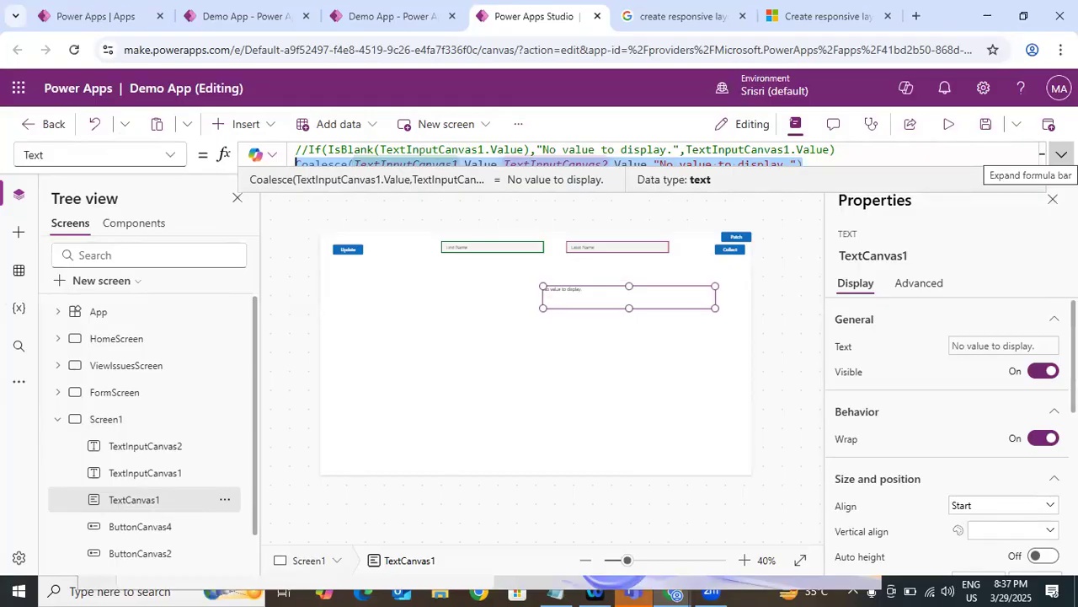
{"action": "left_click", "coordinate": [1062, 154]}
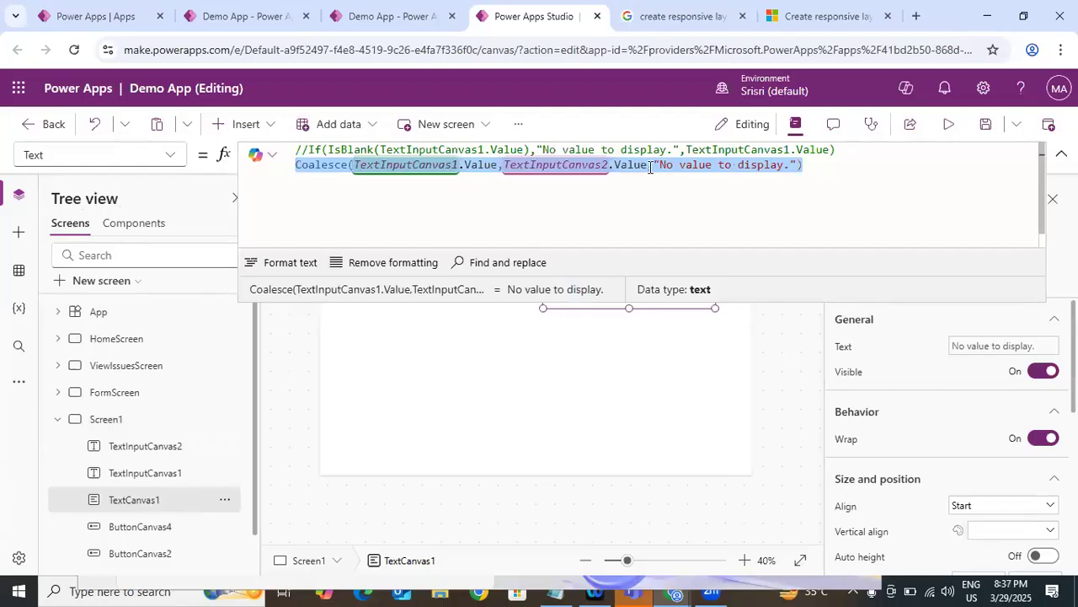
{"action": "left_click", "coordinate": [582, 164]}
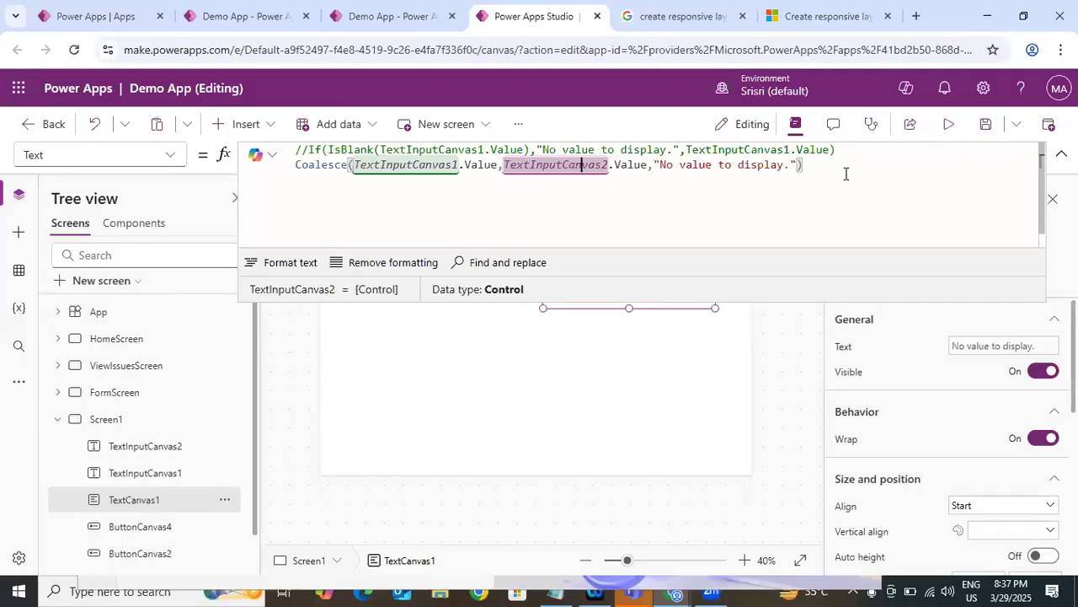
{"action": "left_click", "coordinate": [358, 165]}
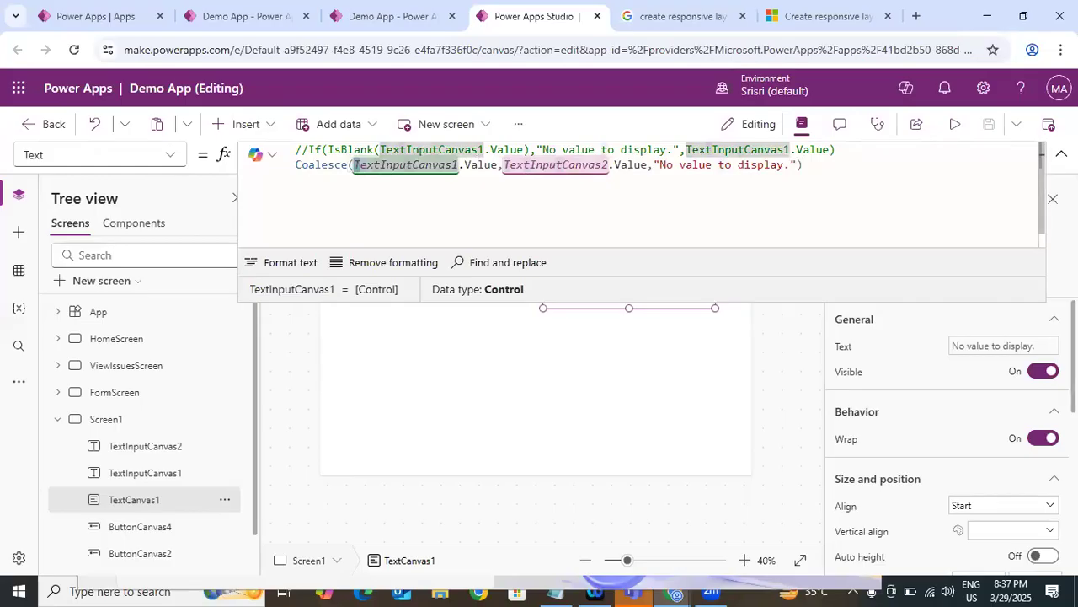
{"action": "left_click", "coordinate": [1061, 153]}
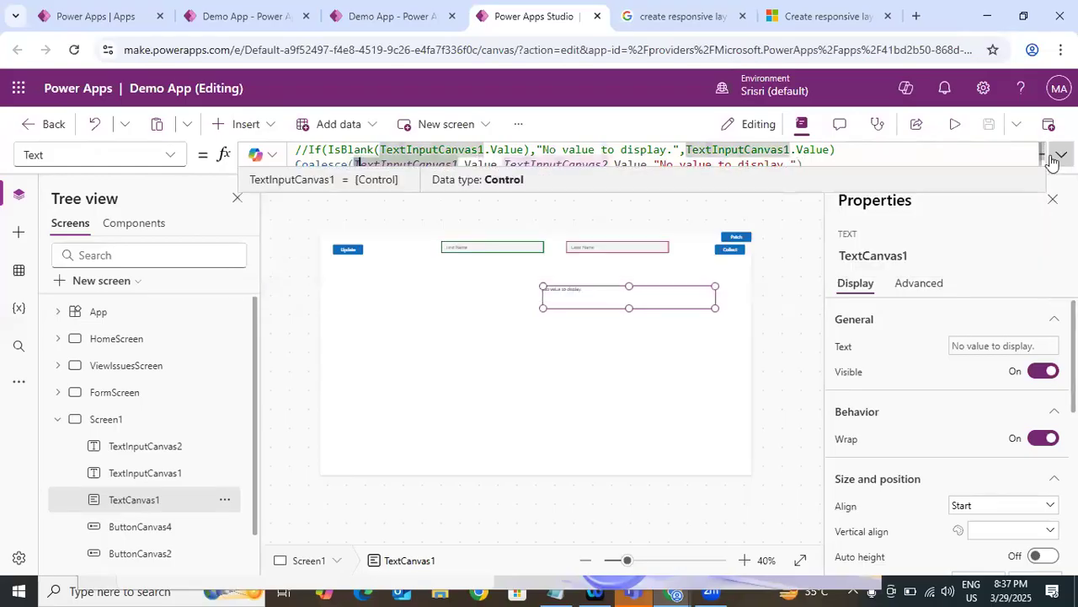
{"action": "left_click", "coordinate": [762, 338]}
{"action": "left_click", "coordinate": [570, 293]}
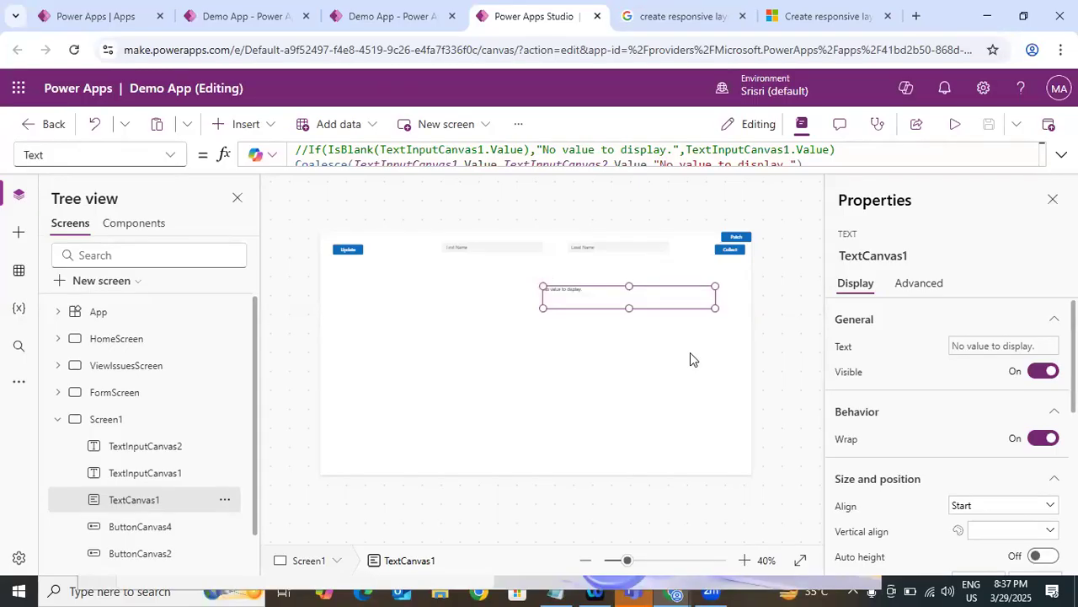
{"action": "left_click", "coordinate": [472, 298]}
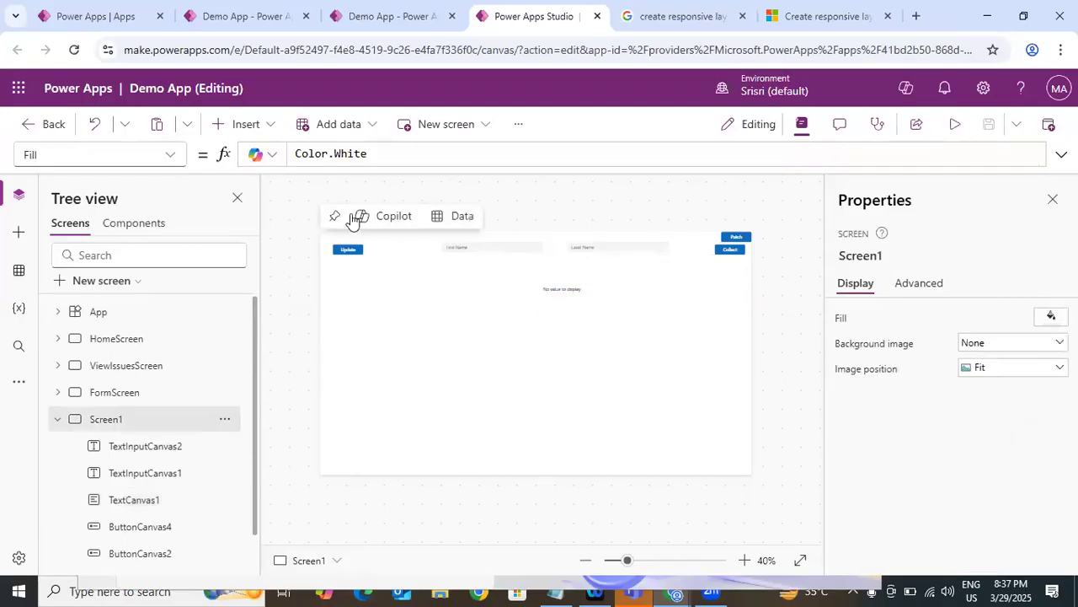
Insert a second text label on Screen1, place it beside the existing label below the First Name input, and enlarge it.
{"action": "left_click", "coordinate": [269, 124]}
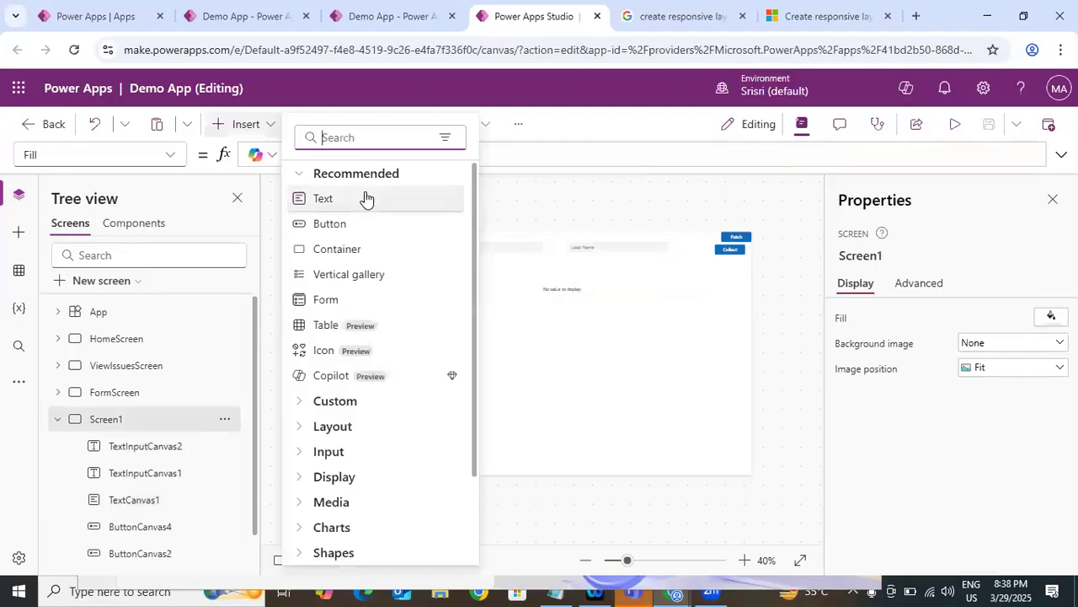
{"action": "left_click", "coordinate": [459, 306]}
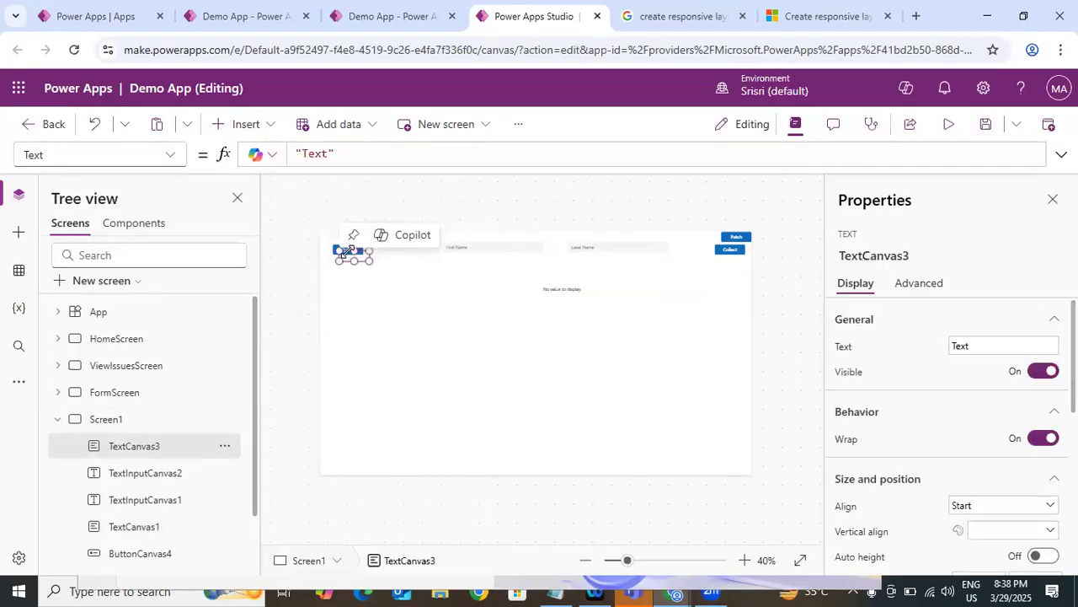
{"action": "left_click_drag", "start_coordinate": [354, 253], "coordinate": [439, 291]}
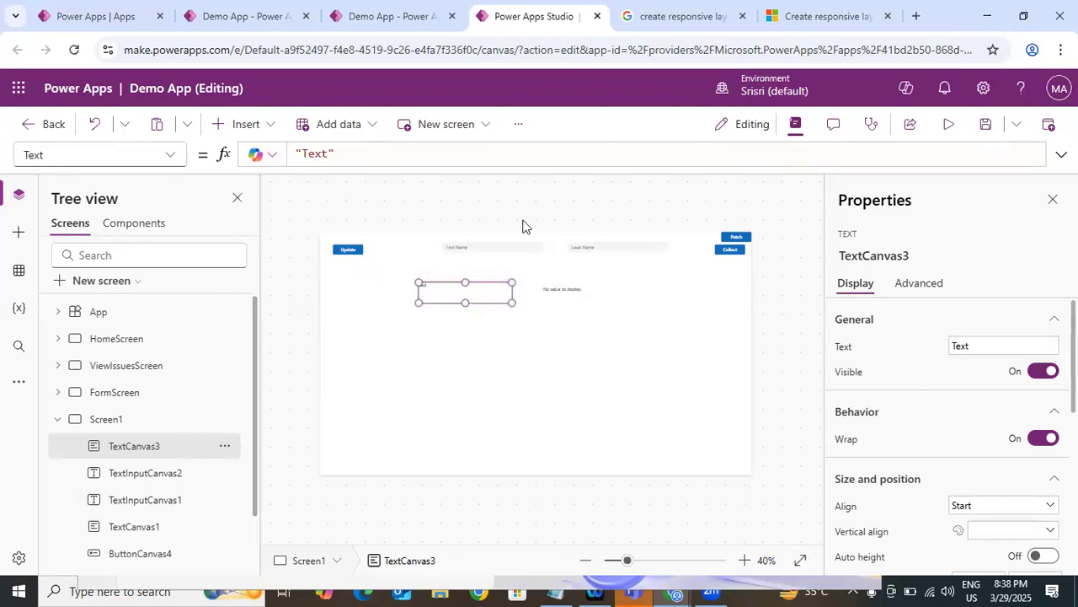
Rename the First Name text input as txtinputFirstName and copy that name.
{"action": "left_click", "coordinate": [482, 246]}
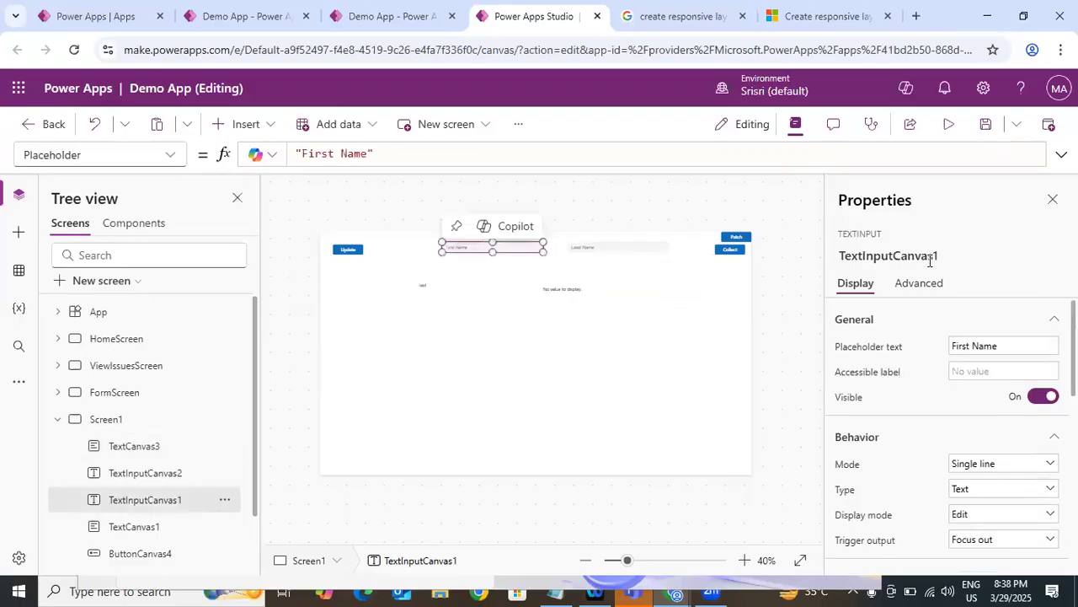
{"action": "left_click", "coordinate": [930, 260]}
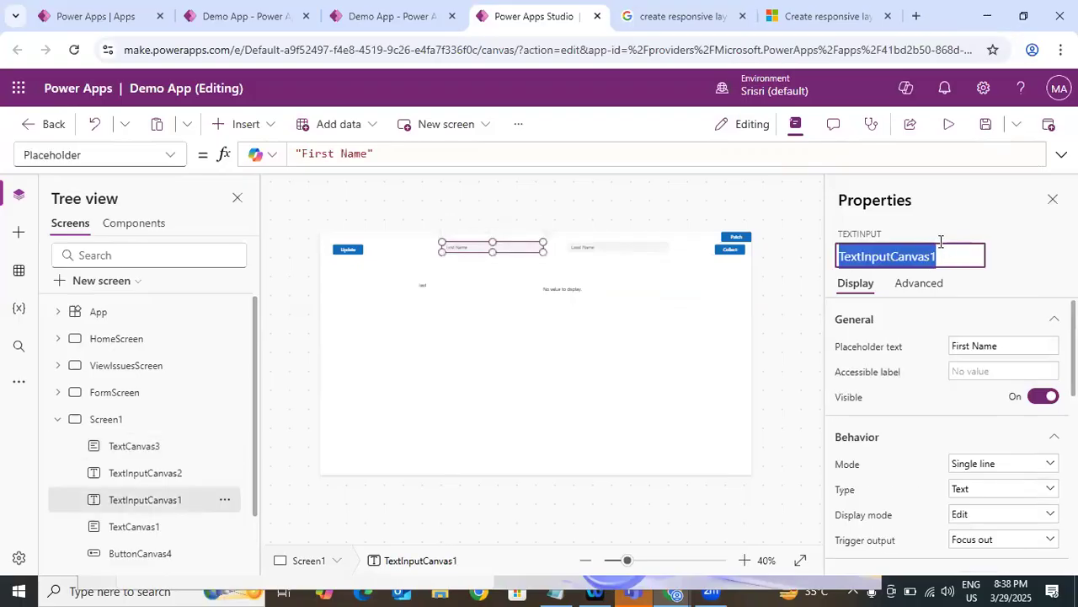
{"action": "key", "text": "BackSpace"}
{"action": "type", "text": "txtinputFirstName"}
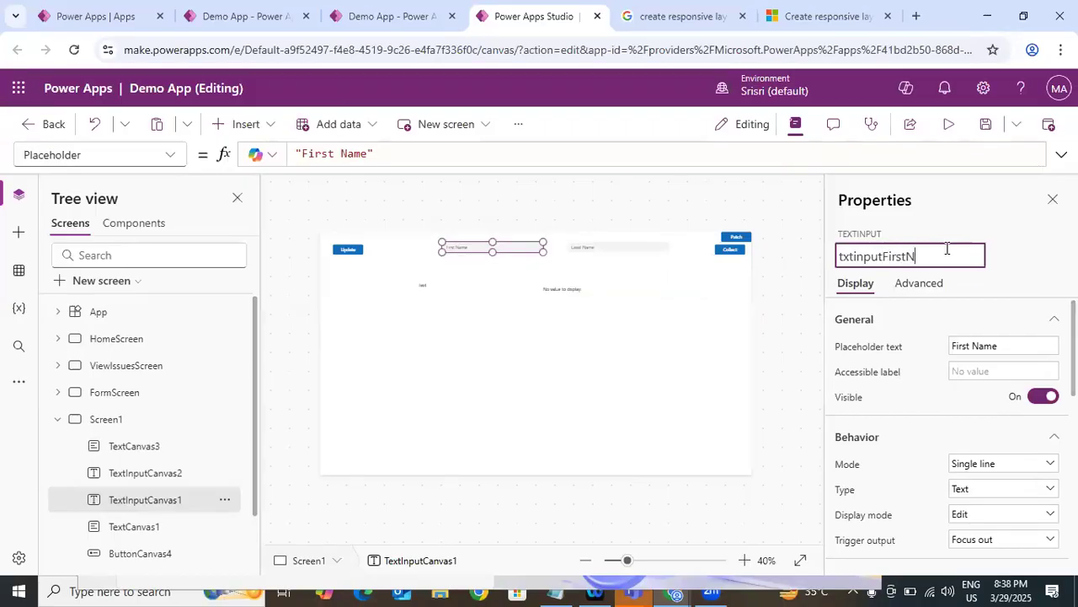
{"action": "double_click", "coordinate": [942, 245]}
{"action": "key", "text": "ctrl+c"}
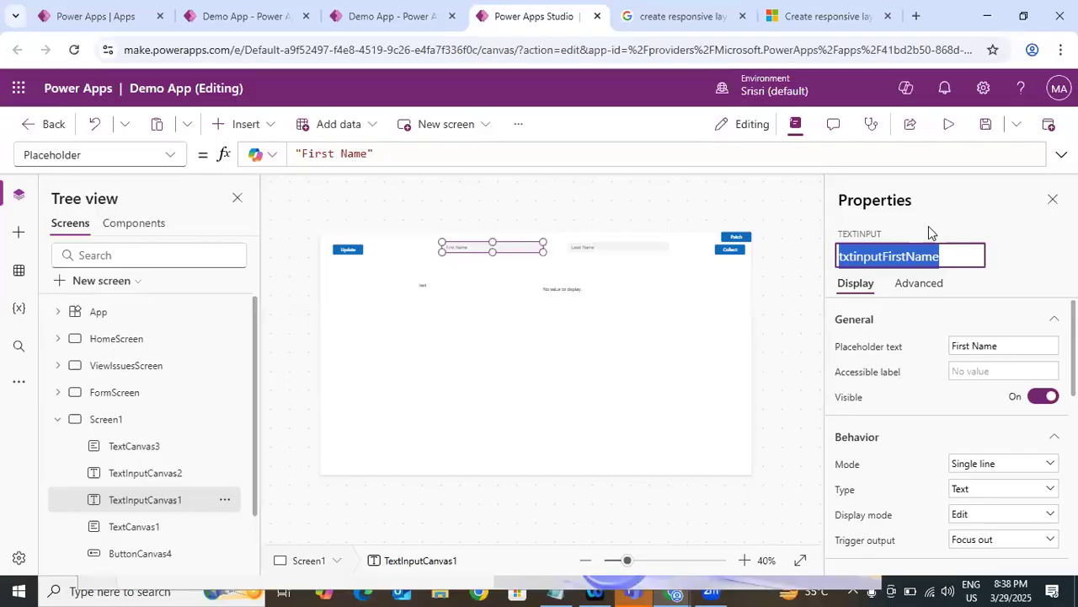
{"action": "key", "text": "Return"}
Rename TextInputCanvas2 as txtinputLastName, reusing the copied name.
{"action": "left_click", "coordinate": [628, 247]}
{"action": "left_click", "coordinate": [915, 261]}
{"action": "key", "text": "ctrl+v"}
{"action": "key", "text": "BackSpace"}
{"action": "key", "text": "BackSpace"}
{"action": "key", "text": "BackSpace"}
{"action": "key", "text": "BackSpace"}
{"action": "key", "text": "BackSpace"}
{"action": "key", "text": "BackSpace"}
{"action": "key", "text": "BackSpace"}
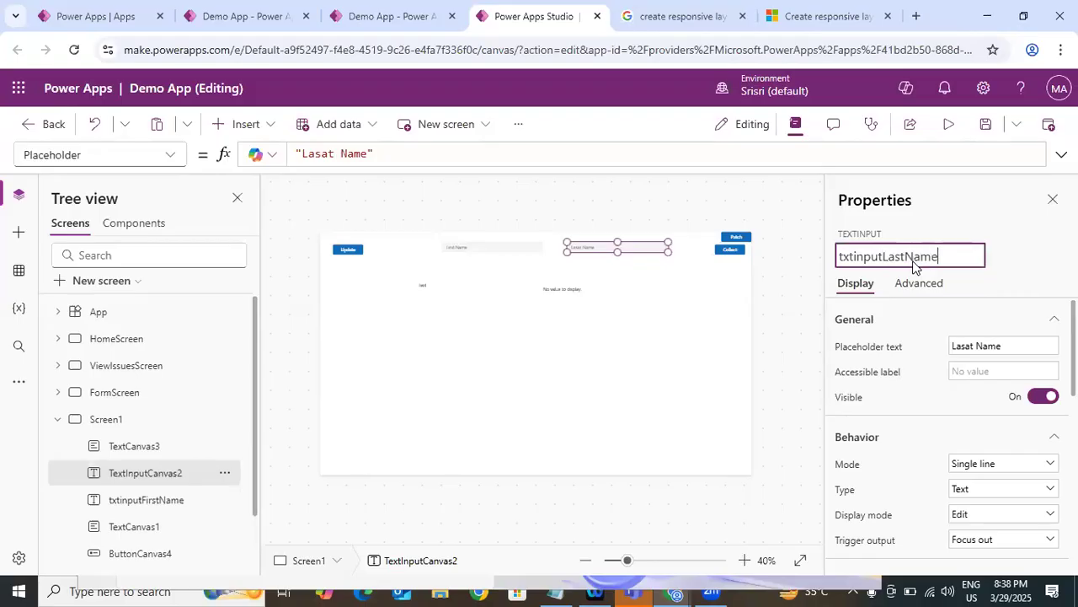
{"action": "key", "text": "Return"}
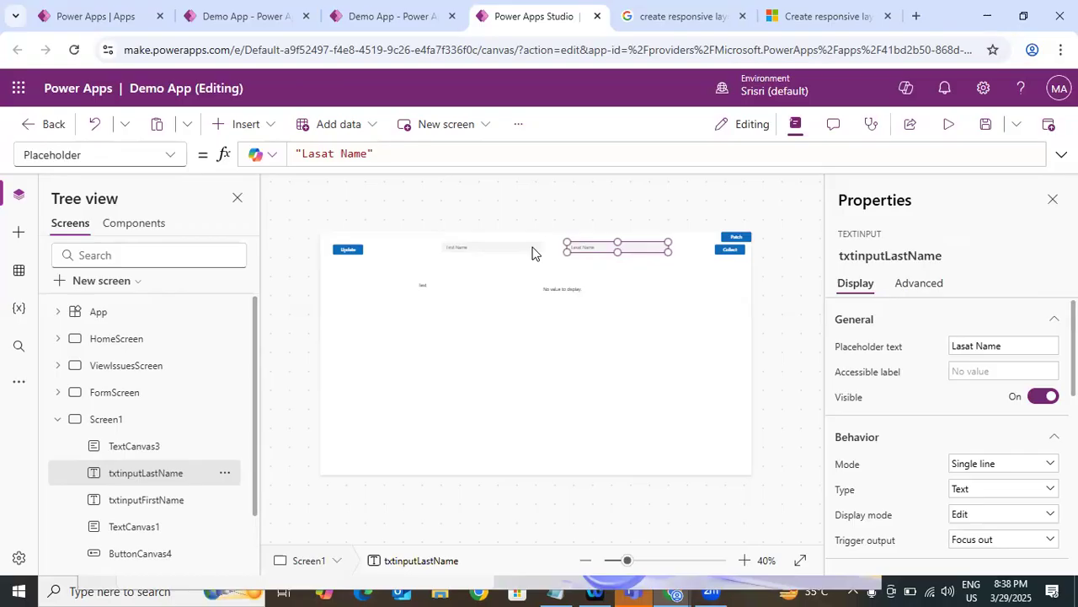
Replace the text of TextCanvas3 with a formula starting with txtinputFirstName.Value, reusing the First Name input's copied name.
{"action": "left_click", "coordinate": [532, 252]}
{"action": "left_click", "coordinate": [930, 257]}
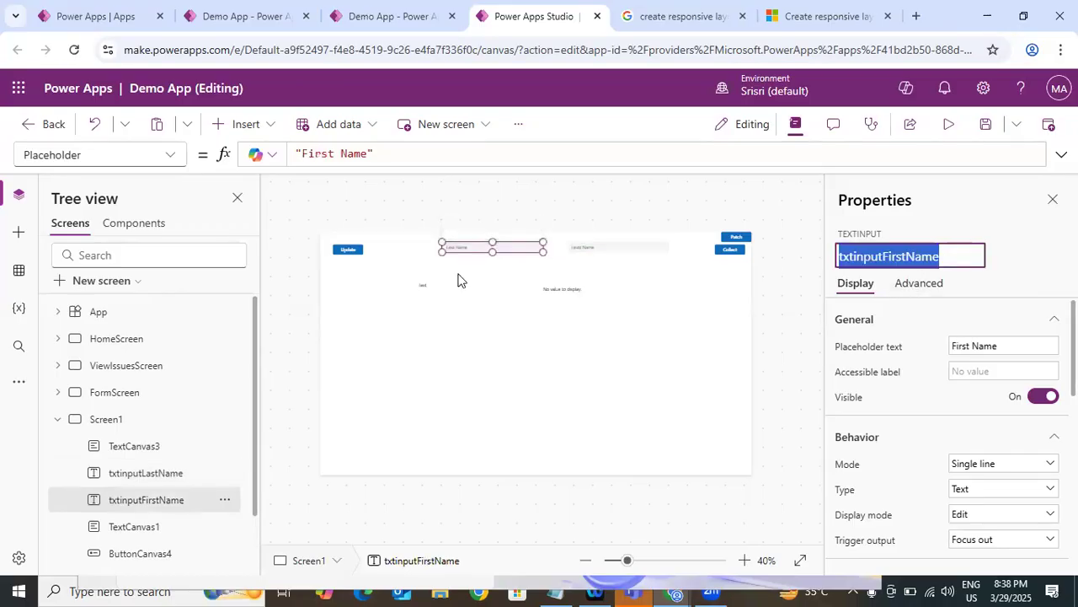
{"action": "left_click", "coordinate": [426, 285]}
{"action": "left_click", "coordinate": [321, 153]}
{"action": "key", "text": "ctrl+a"}
{"action": "type", "text": "txtinputFirstName."}
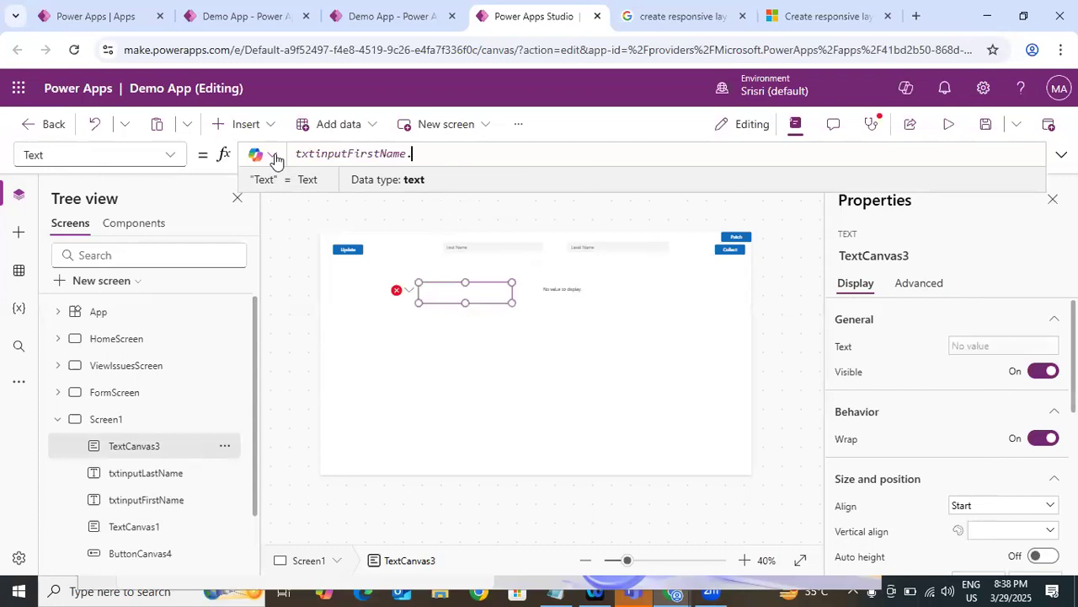
{"action": "key", "text": "Tab"}
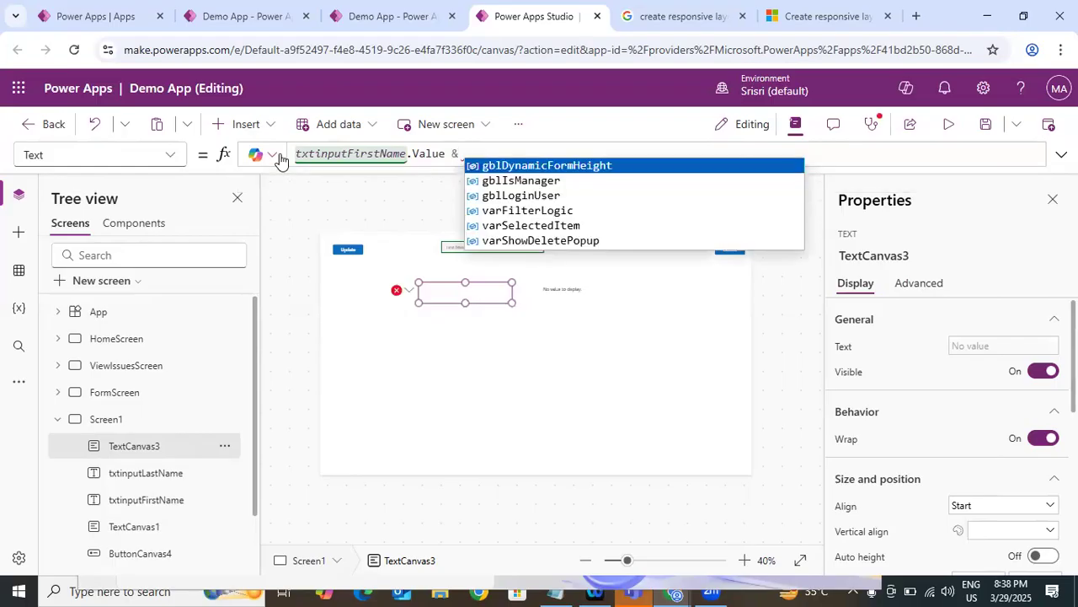
Append txtinputLastName.Value to the TextCanvas3 formula after the & operator.
{"action": "type", "text": "txt"}
{"action": "key", "text": "Down"}
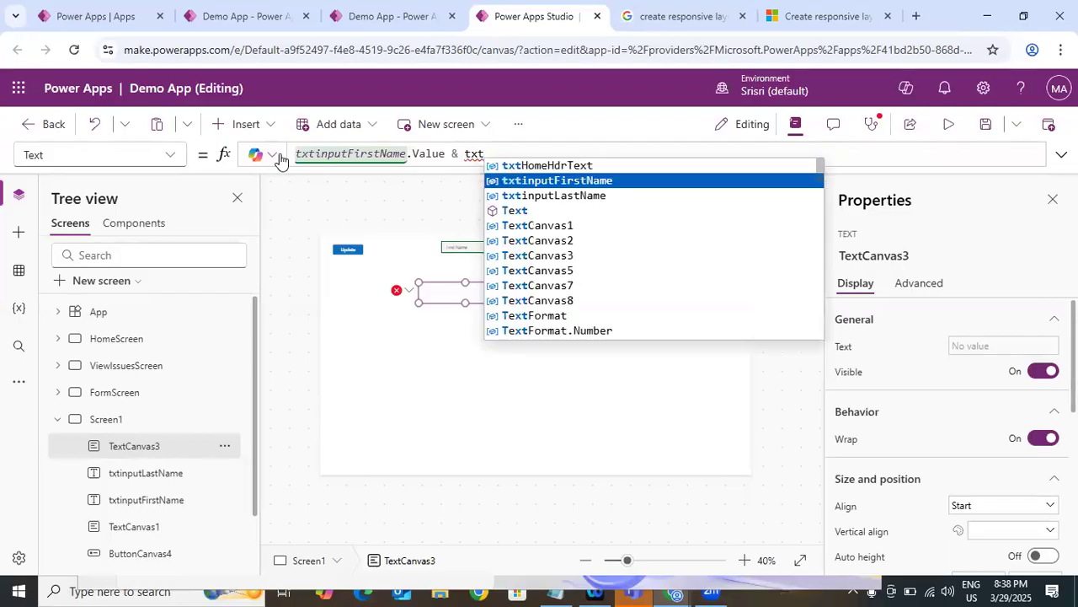
{"action": "key", "text": "Down"}
{"action": "key", "text": "Tab"}
{"action": "type", "text": "."}
{"action": "key", "text": "Tab"}
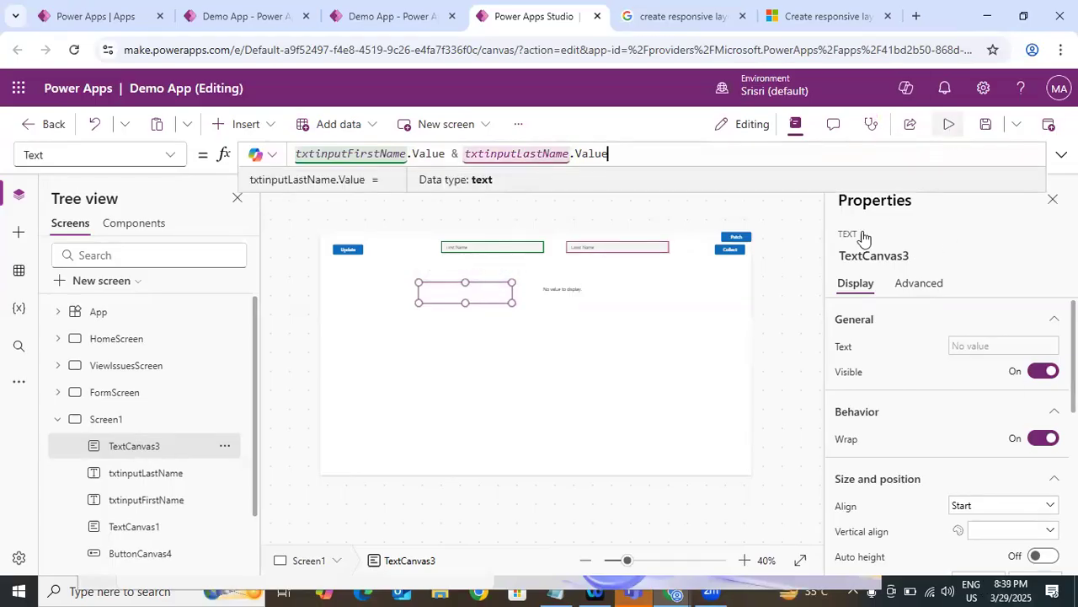
Preview the app, enter a sample first name and last name to test the combined label, and return to editing.
{"action": "key", "text": "F5"}
{"action": "left_click", "coordinate": [464, 172]}
{"action": "type", "text": "mama"}
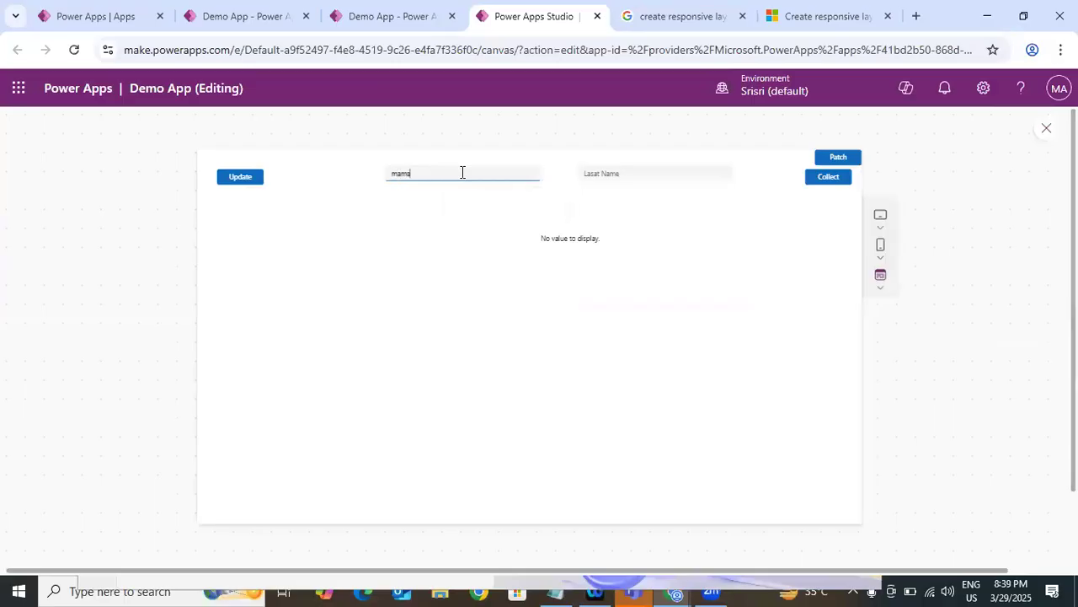
{"action": "type", "text": "tha"}
{"action": "left_click", "coordinate": [662, 171]}
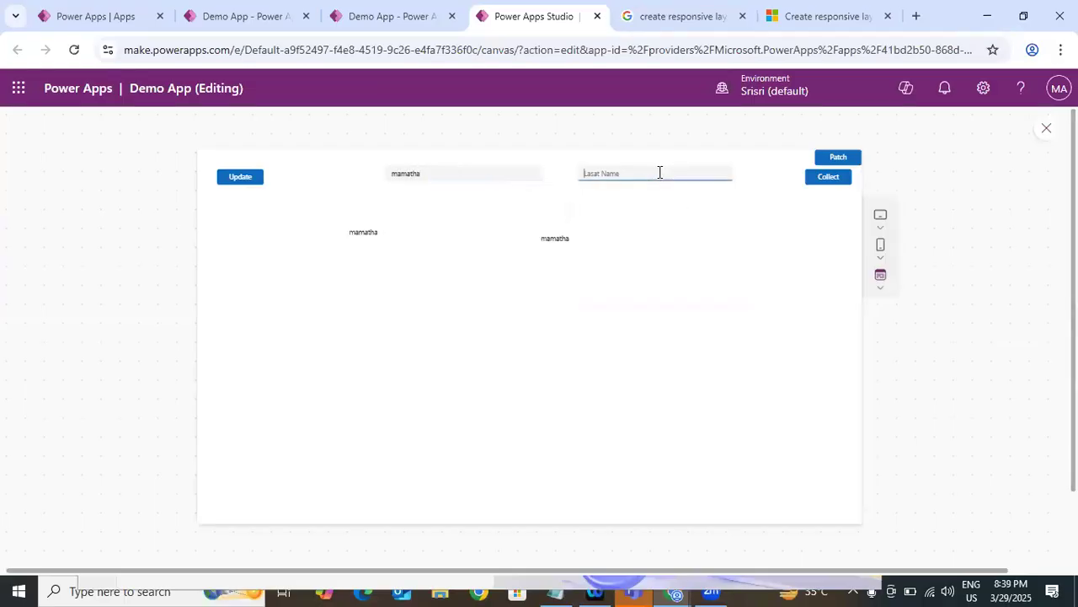
{"action": "type", "text": "tset"}
{"action": "left_click", "coordinate": [503, 277]}
{"action": "left_click", "coordinate": [1046, 131]}
{"action": "left_click", "coordinate": [723, 392]}
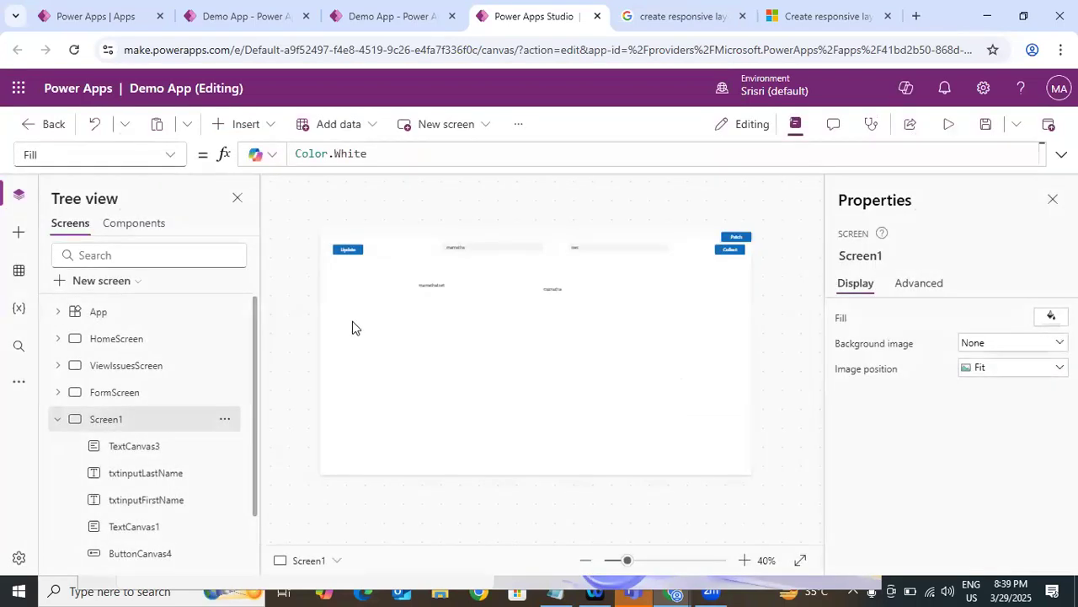
Replace the whole Text formula of TextCanvas3 with the start of a Concatenate function.
{"action": "left_click", "coordinate": [426, 287]}
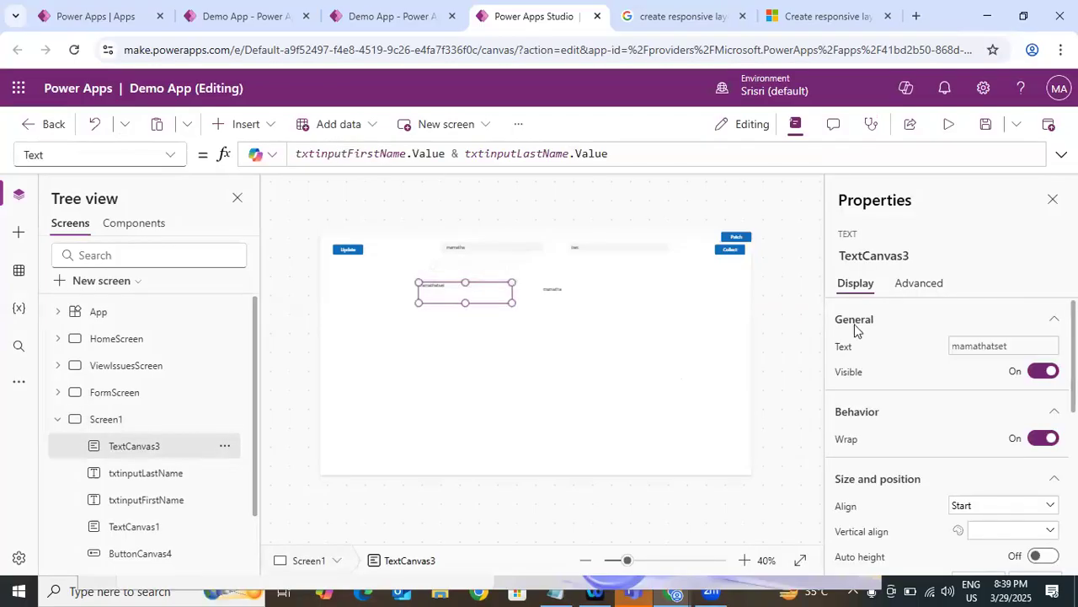
{"action": "left_click", "coordinate": [296, 153]}
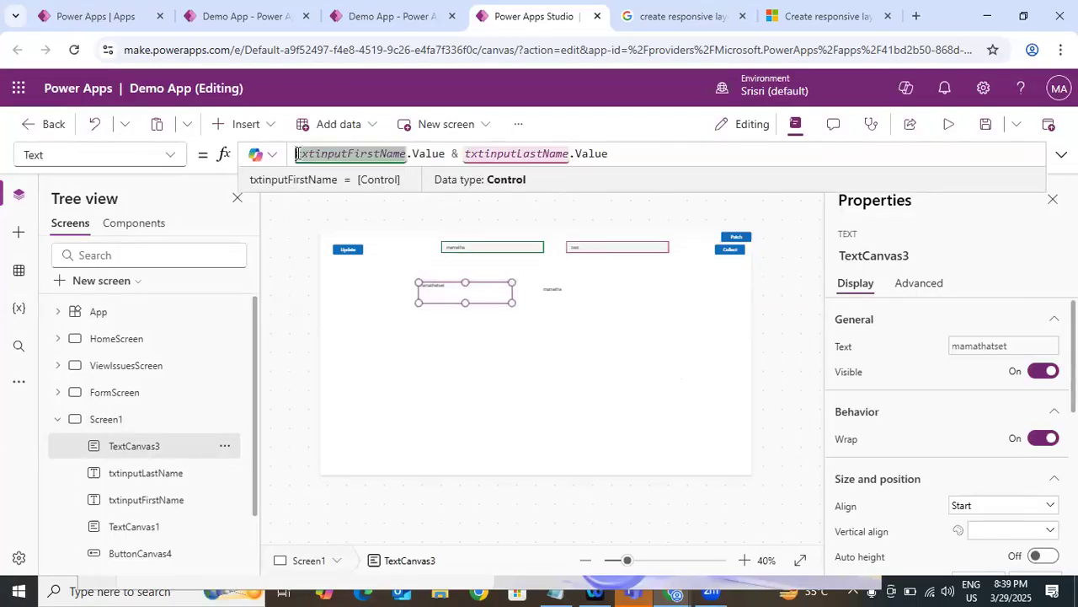
{"action": "key", "text": "ctrl+a"}
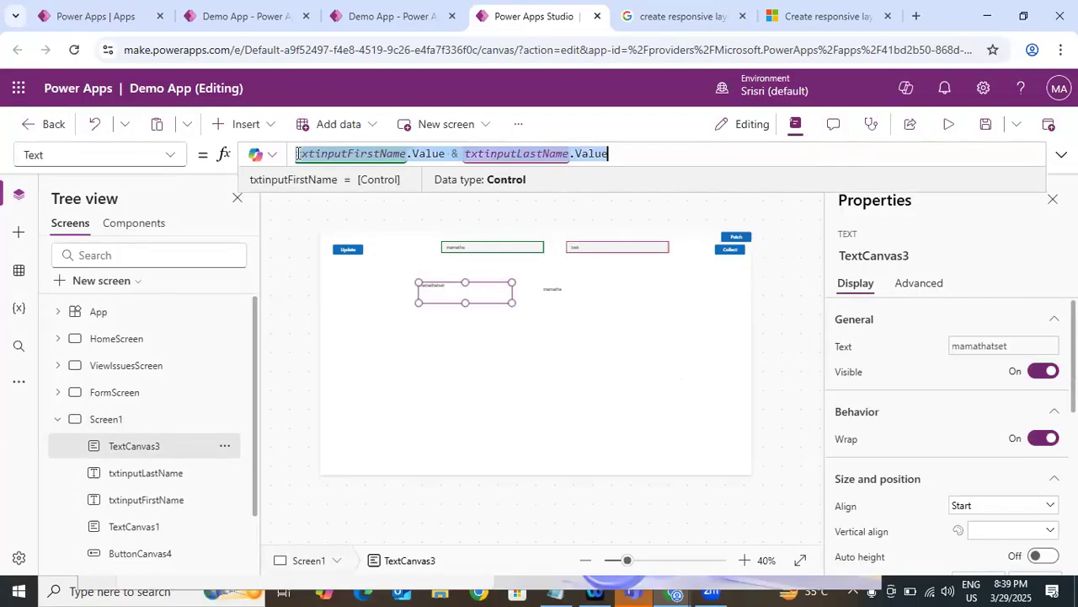
{"action": "key", "text": "BackSpace"}
{"action": "type", "text": "concatenate("}
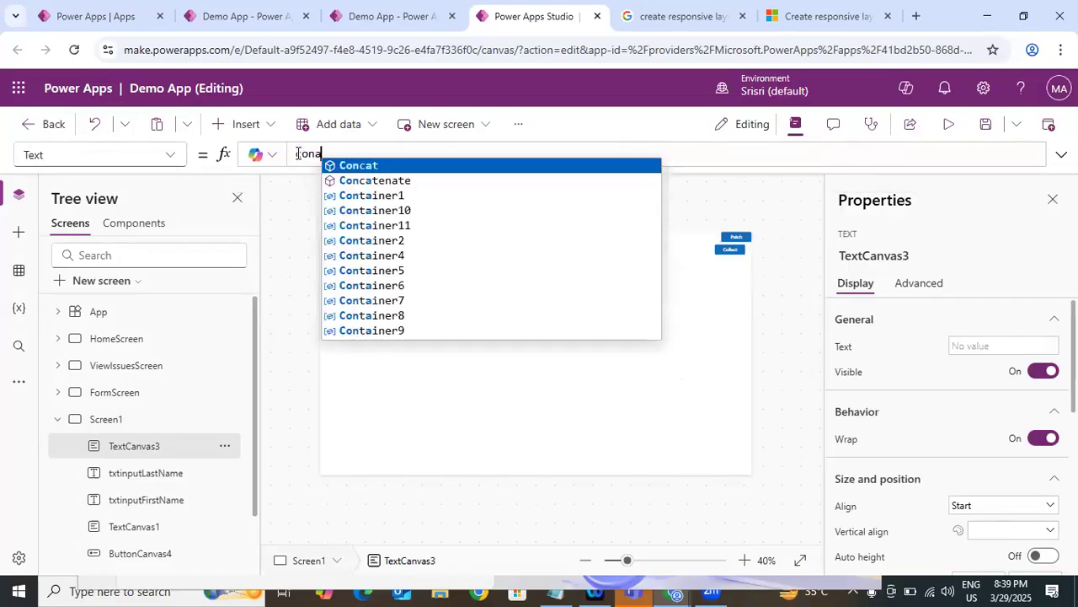
{"action": "key", "text": "Down"}
{"action": "key", "text": "Return"}
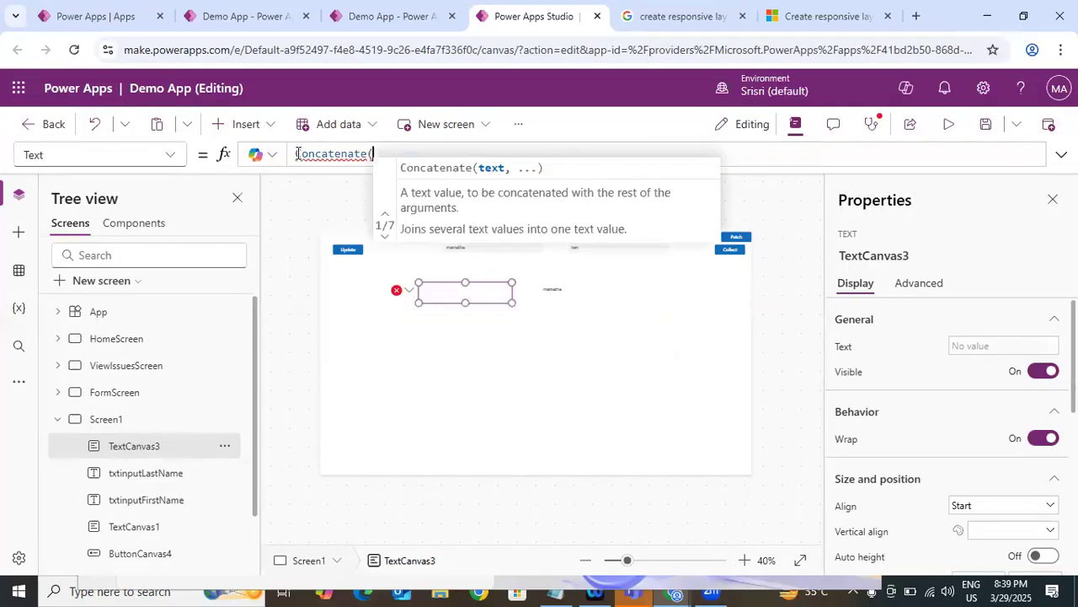
Give Concatenate txtinputFirstName as its first argument and a quoted space (" ") as its second.
{"action": "type", "text": "txt"}
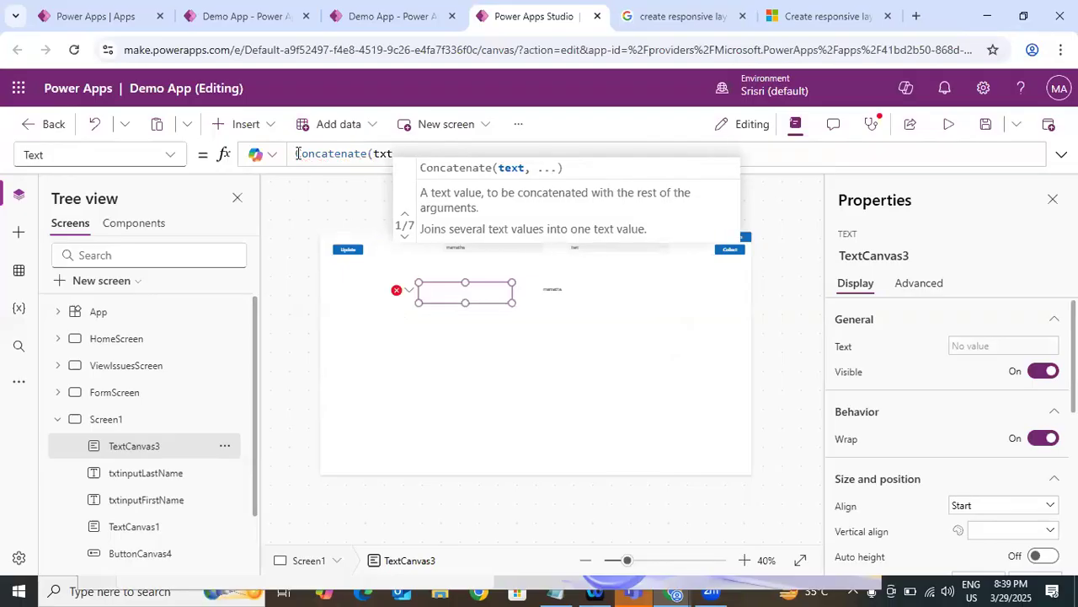
{"action": "key", "text": "Down"}
{"action": "key", "text": "Return"}
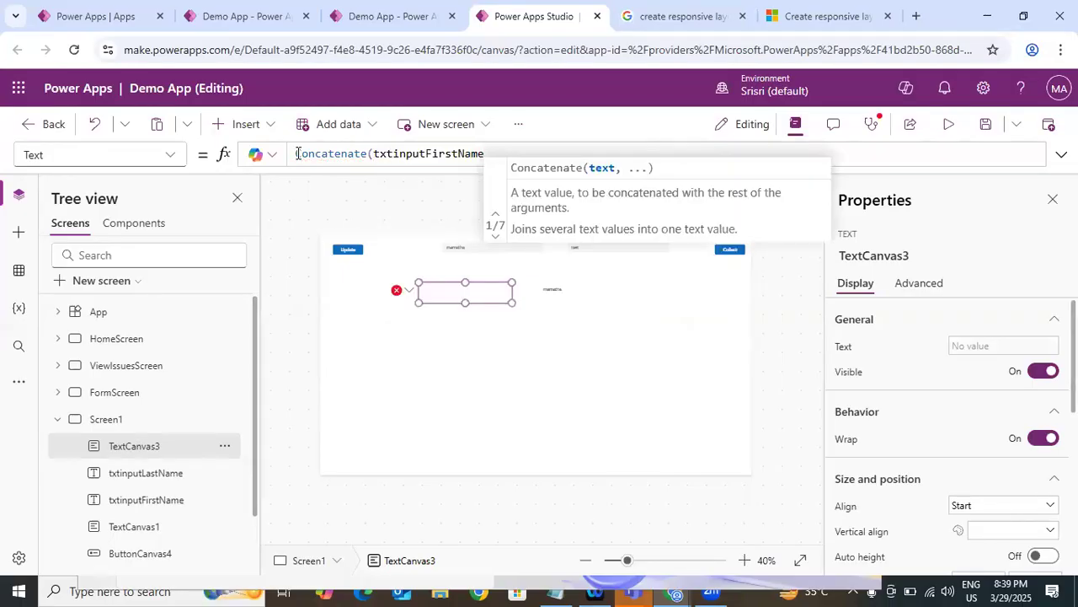
{"action": "type", "text": ","}
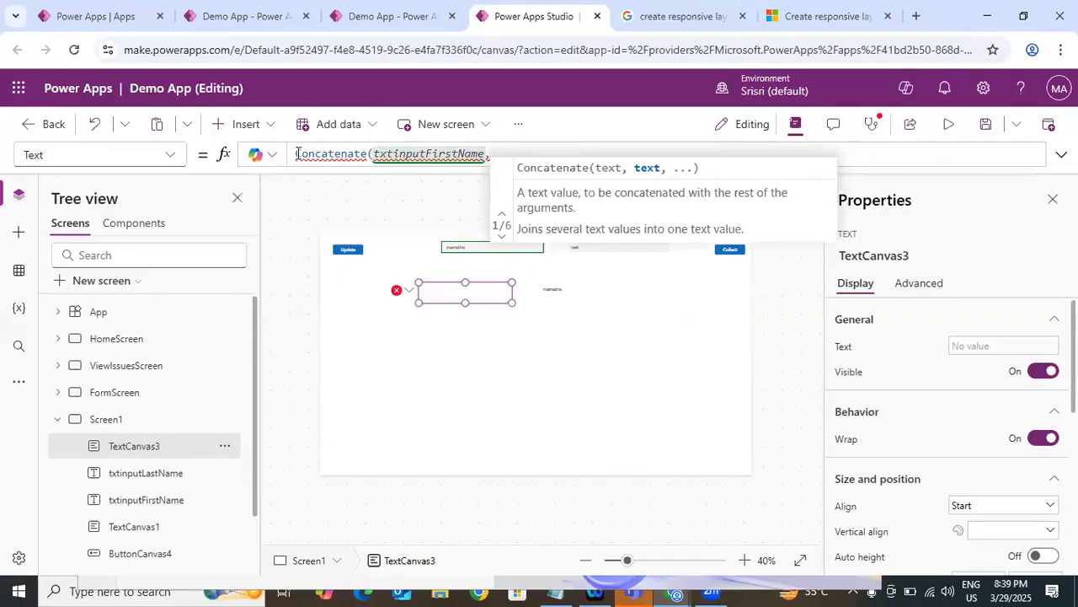
{"action": "type", "text": " \" \""}
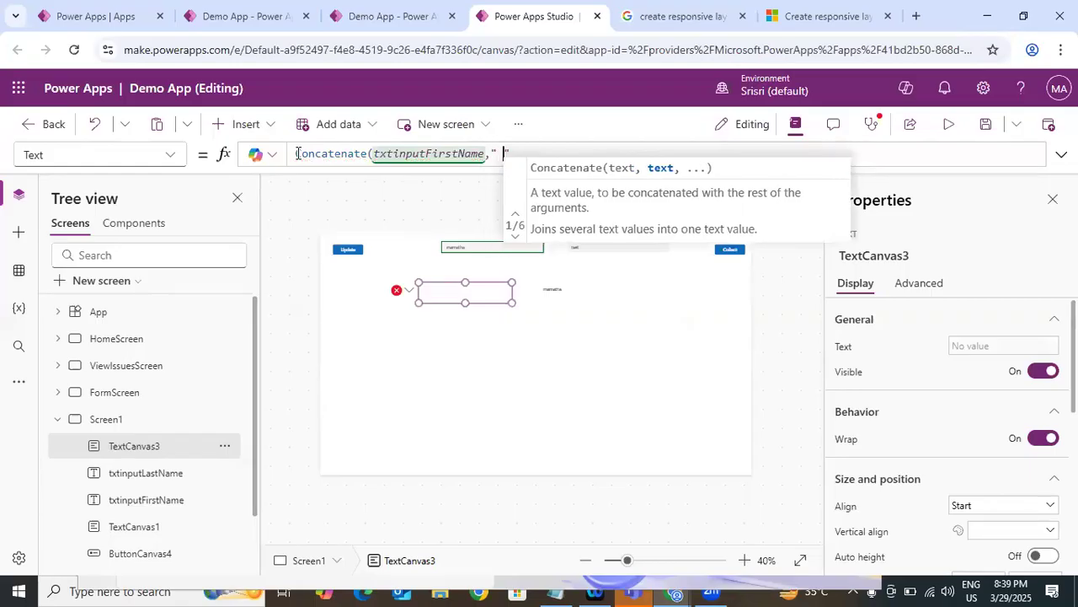
{"action": "type", "text": ","}
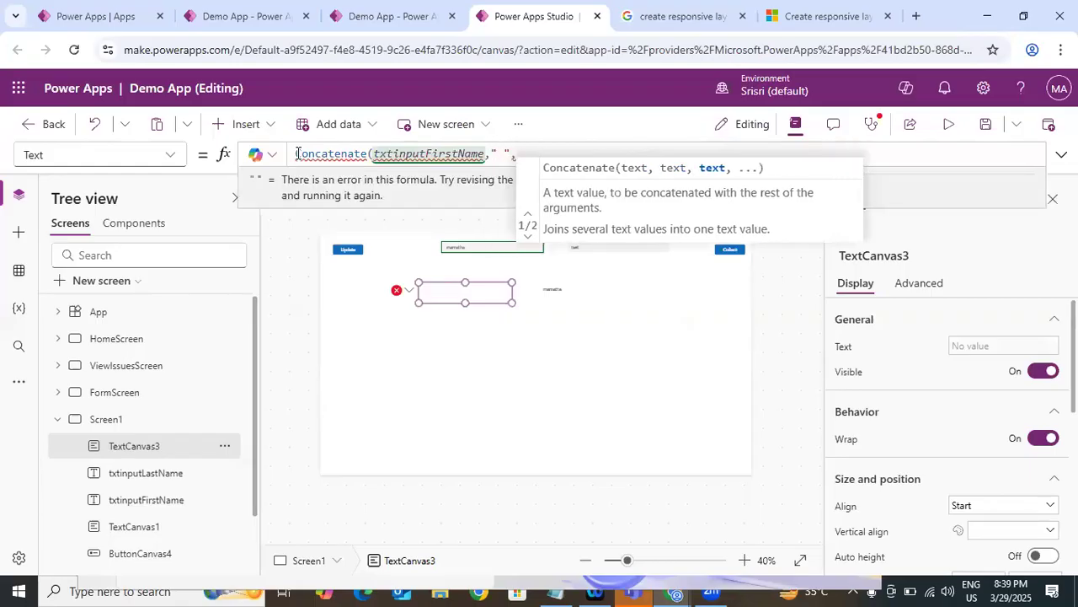
Add .Value to the txtinputFirstName argument inside the Concatenate formula.
{"action": "key", "text": "Left"}
{"action": "key", "text": "Left"}
{"action": "key", "text": "Left"}
{"action": "key", "text": "Left"}
{"action": "key", "text": "Left"}
{"action": "key", "text": "Left"}
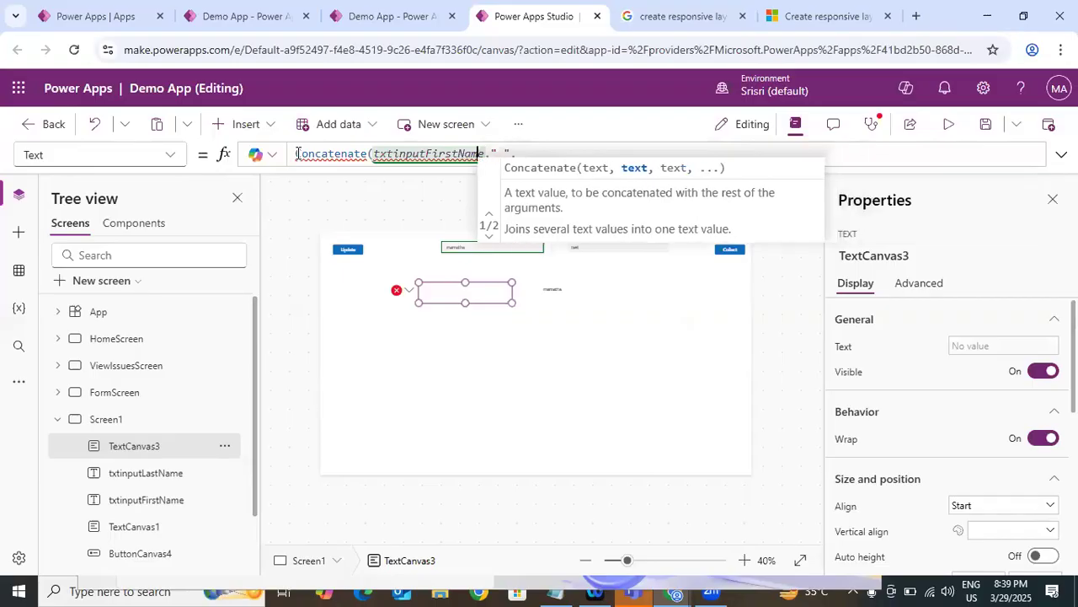
{"action": "type", "text": ".Value"}
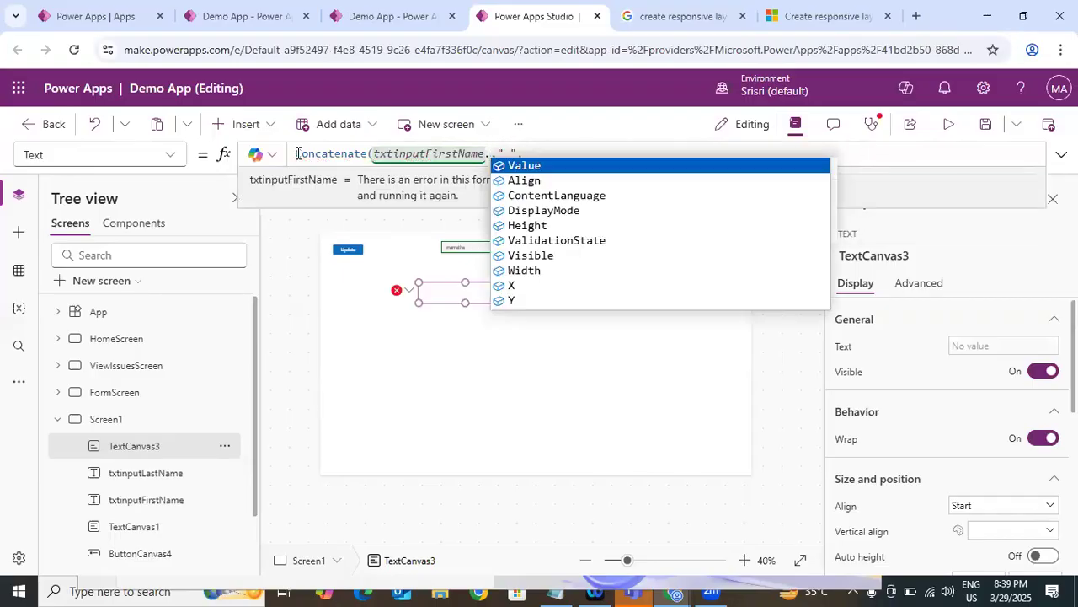
Add txtinputLastName.Value as the third Concatenate argument and close the formula.
{"action": "key", "text": "Right"}
{"action": "key", "text": "Right"}
{"action": "key", "text": "Right"}
{"action": "key", "text": "Right"}
{"action": "key", "text": "Right"}
{"action": "type", "text": "txtinputLastName"}
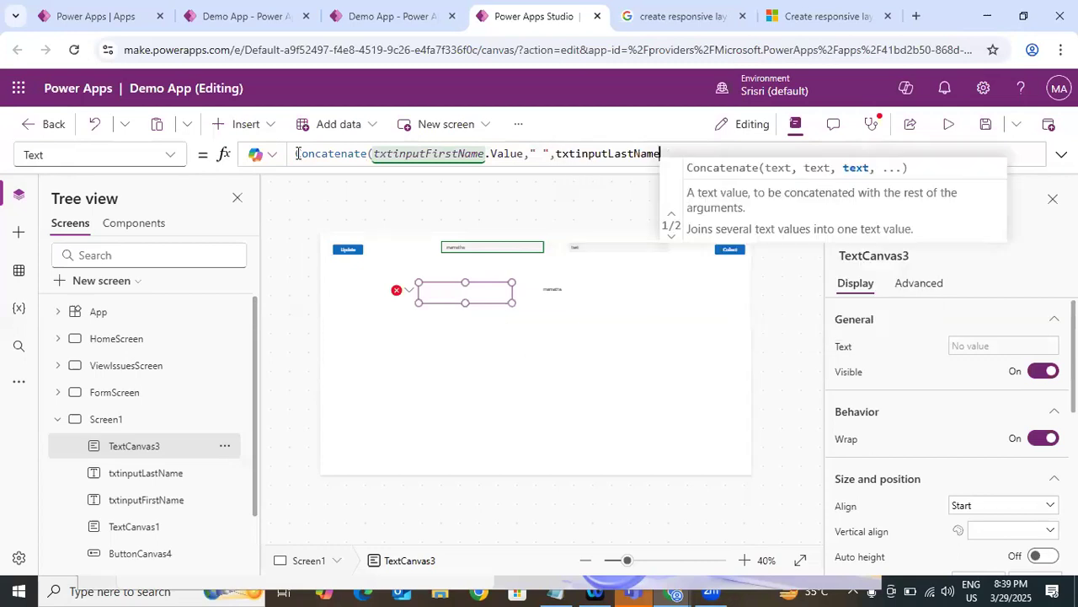
{"action": "type", "text": ".Value)"}
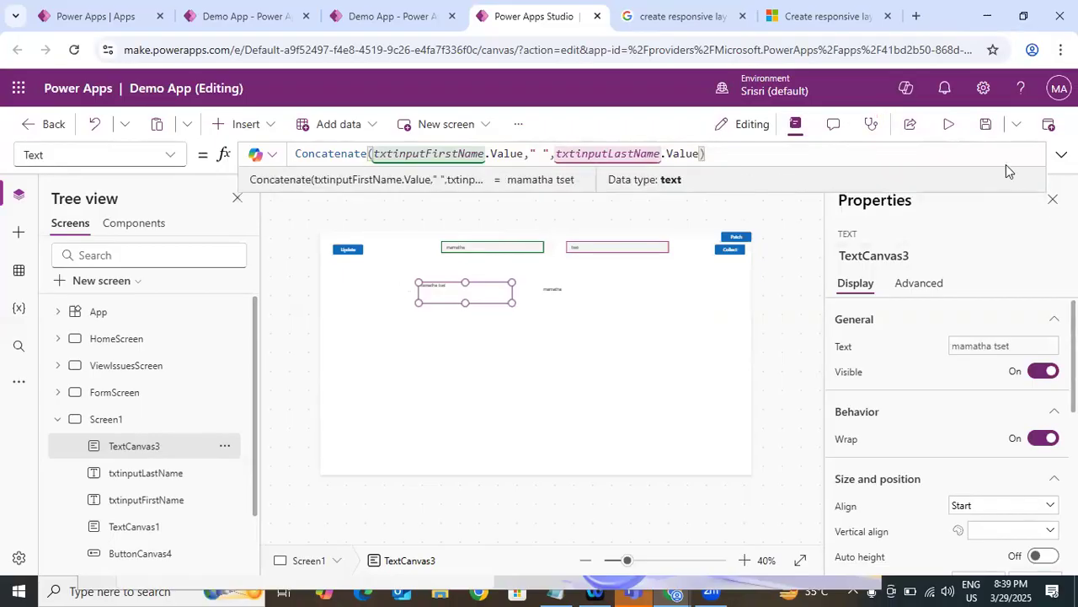
Preview Screen1 to check the space between the concatenated first and last names, and return to editing.
{"action": "key", "text": "F5"}
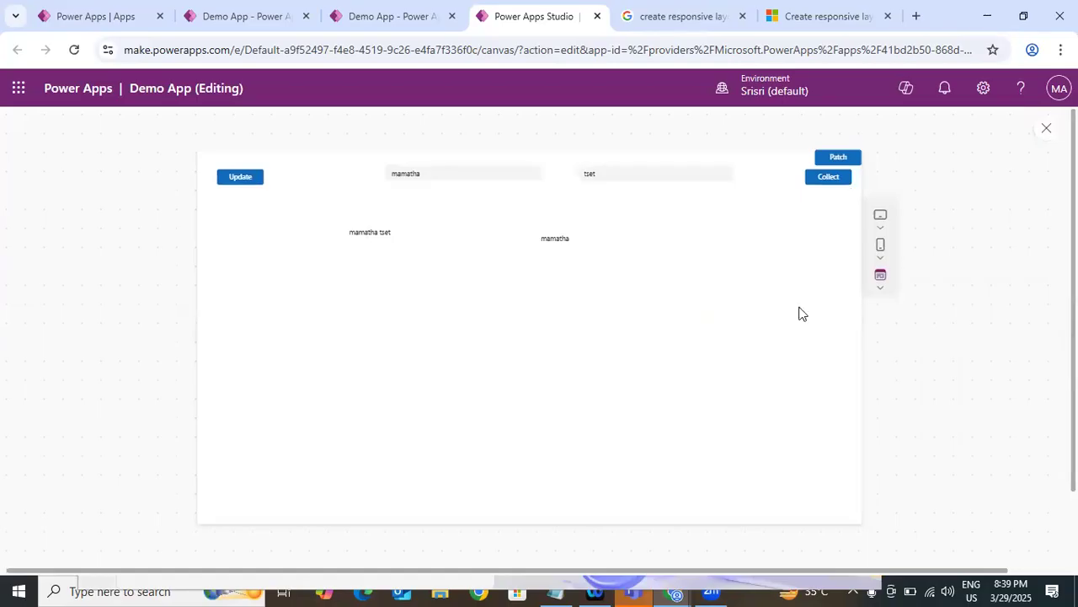
{"action": "key", "text": "Escape"}
{"action": "key", "text": "Escape"}
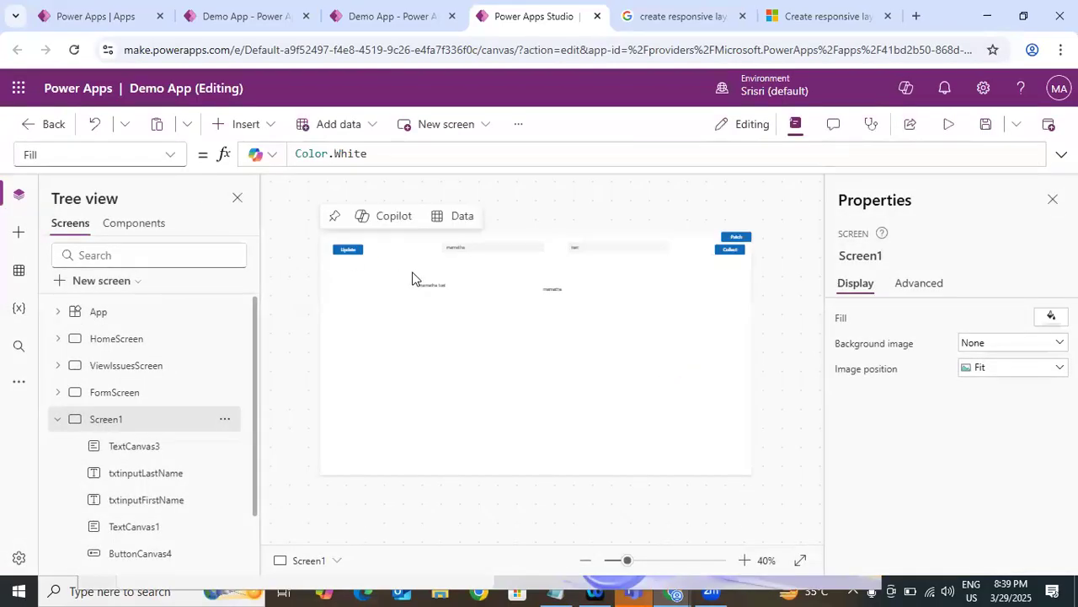
Insert a classic Combo box on Screen1.
{"action": "left_click", "coordinate": [245, 124]}
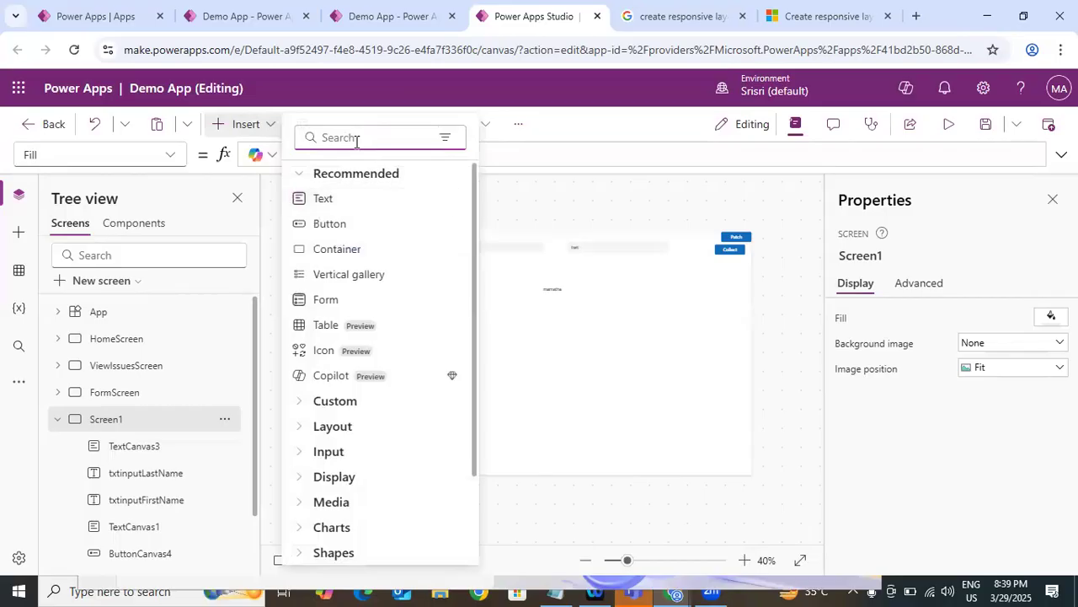
{"action": "type", "text": "combo"}
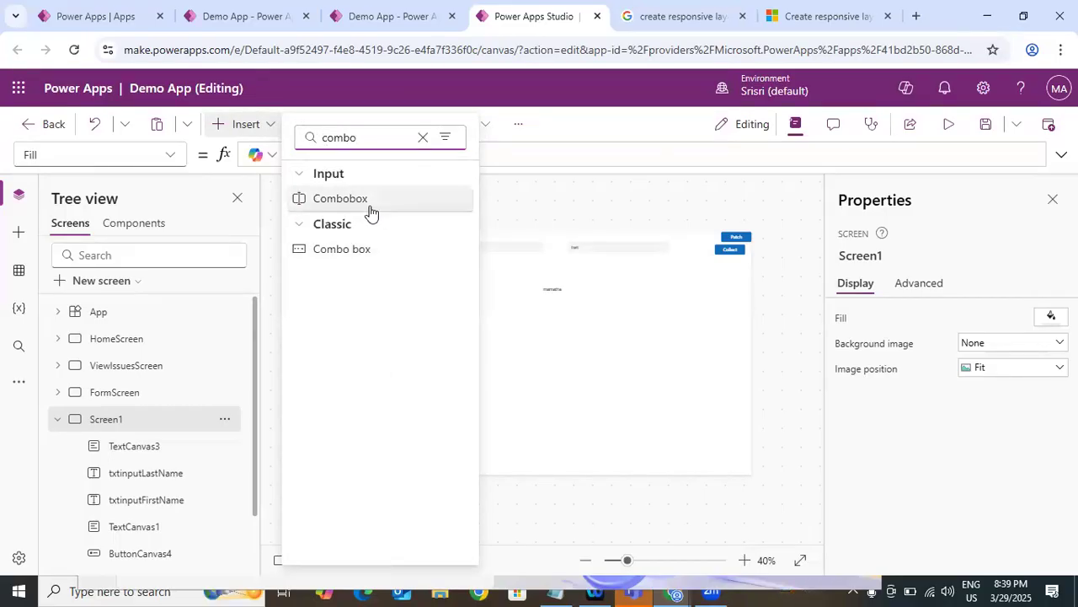
{"action": "left_click", "coordinate": [375, 251]}
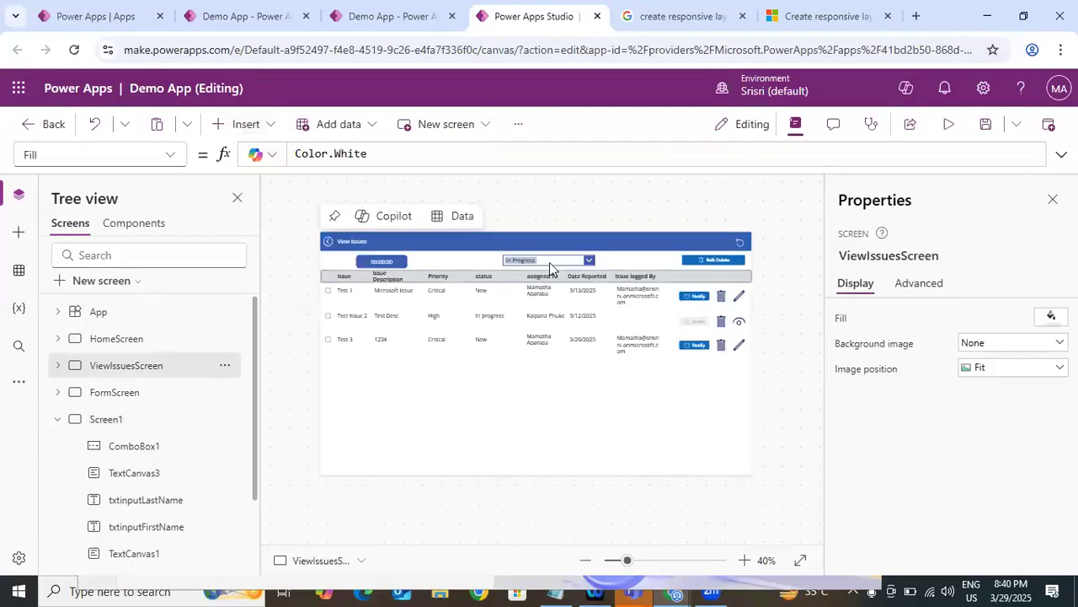
Copy the cmbFilterStatus combo box from ViewIssuesScreen and delete ComboBox1 from Screen1.
{"action": "left_click", "coordinate": [590, 262]}
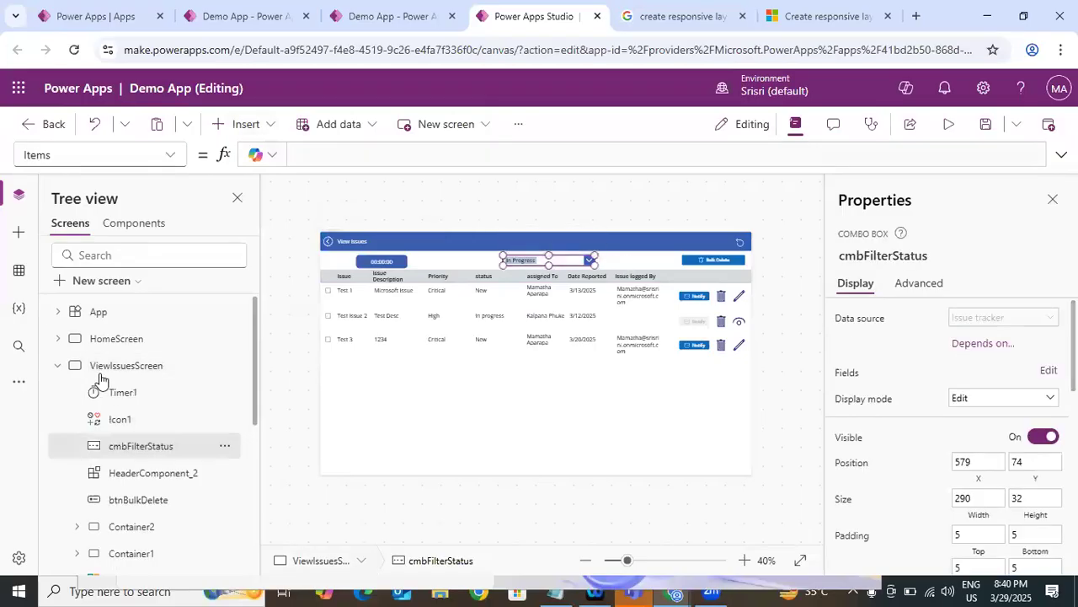
{"action": "left_click", "coordinate": [57, 365]}
{"action": "left_click", "coordinate": [132, 420]}
{"action": "left_click", "coordinate": [396, 258]}
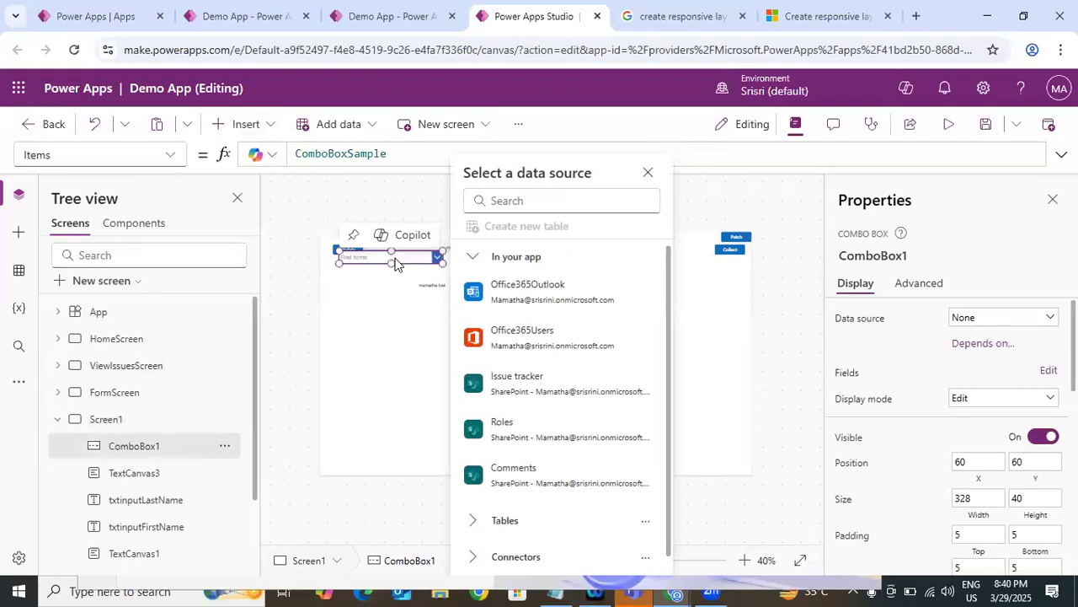
{"action": "key", "text": "Delete"}
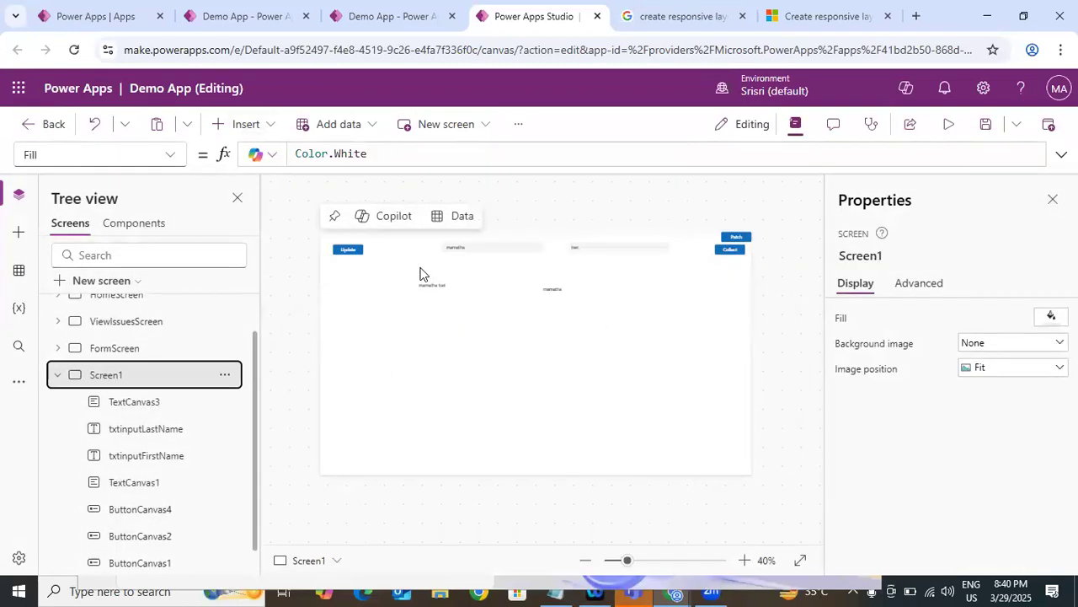
Paste the copied status combo box into Screen1 below the Last Name input and allow multiple selections in it.
{"action": "key", "text": "ctrl+v"}
{"action": "left_click_drag", "start_coordinate": [642, 263], "coordinate": [641, 266]}
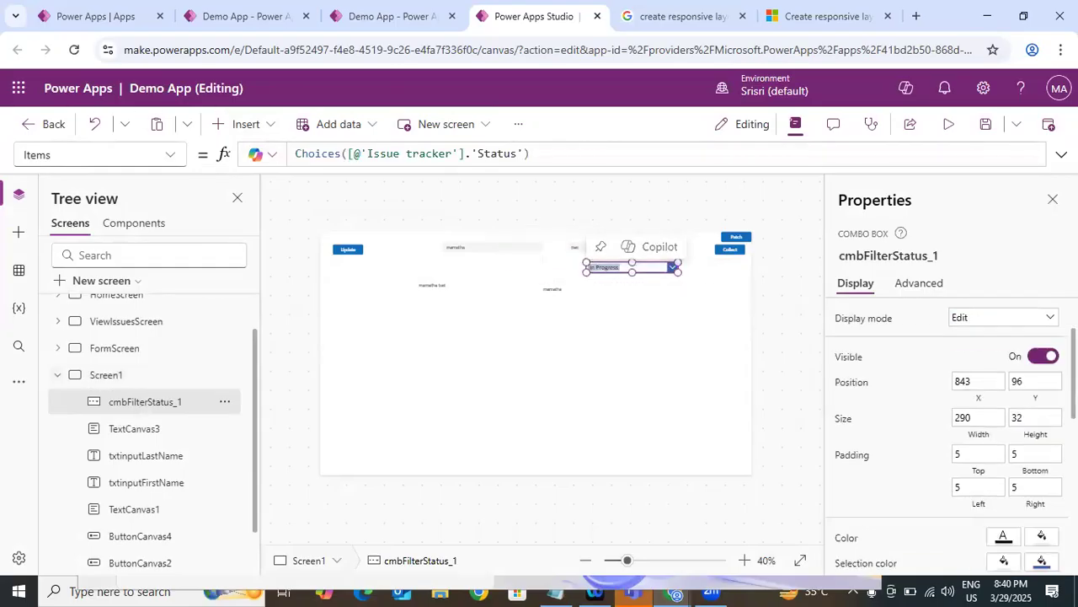
{"action": "scroll", "coordinate": [1044, 396], "scroll_direction": "down", "scroll_amount": 6}
{"action": "left_click", "coordinate": [1044, 392]}
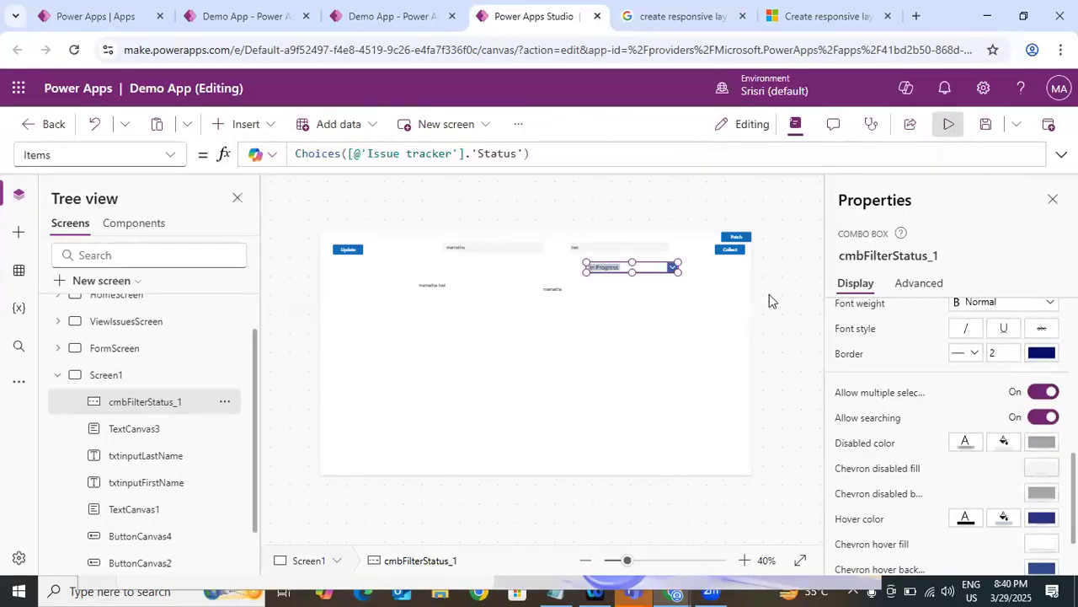
Preview the app, add Blocked, In progress and Completed to the status combo box's selection, review the selected items, and return to editing.
{"action": "key", "text": "F5"}
{"action": "left_click", "coordinate": [688, 207]}
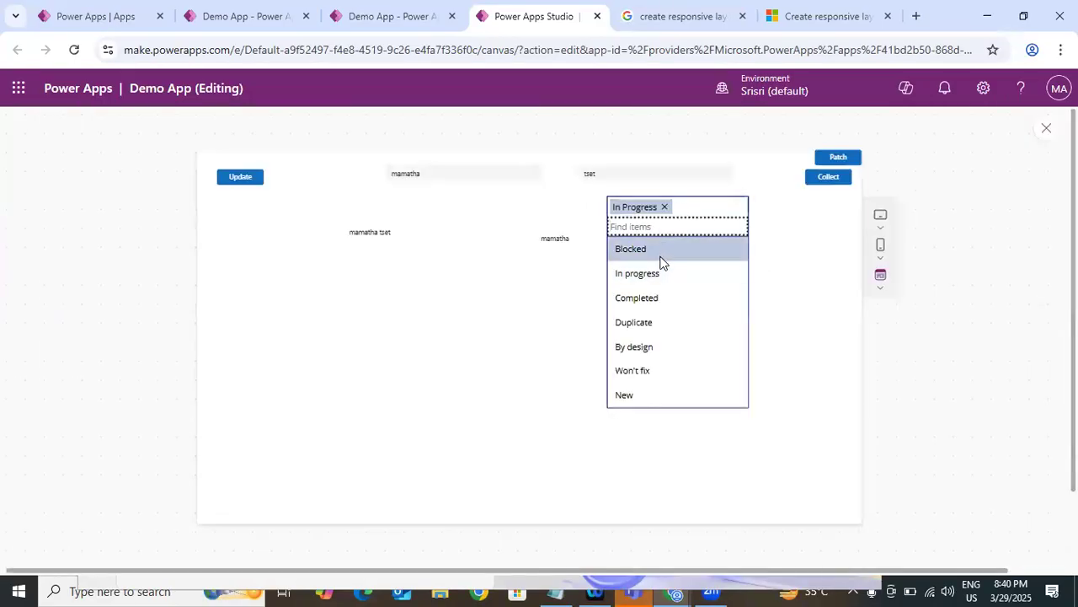
{"action": "left_click", "coordinate": [661, 253]}
{"action": "left_click", "coordinate": [665, 282]}
{"action": "left_click", "coordinate": [677, 315]}
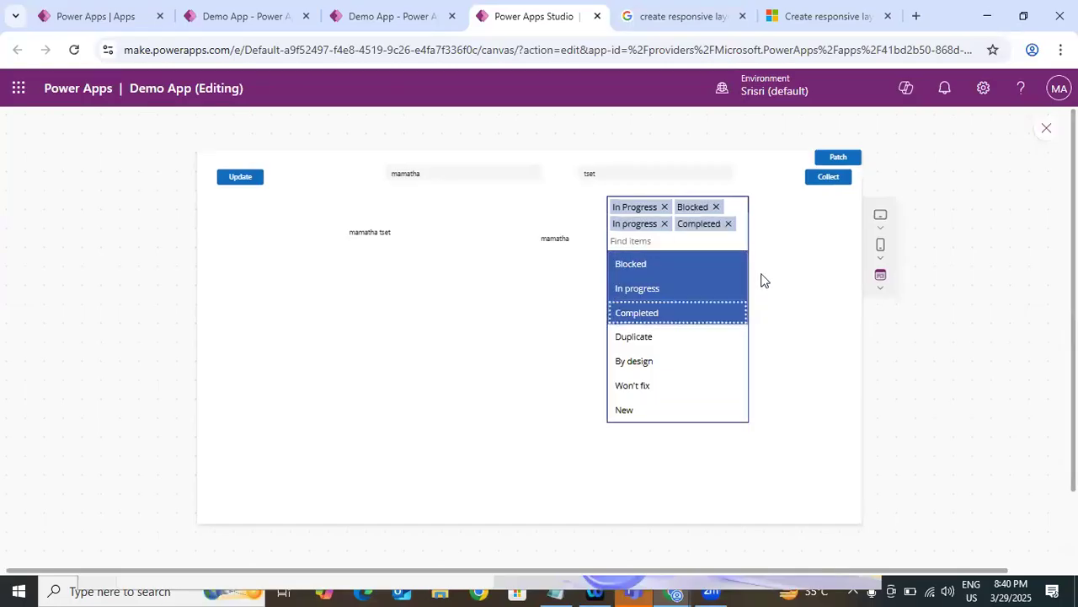
{"action": "left_click", "coordinate": [762, 278]}
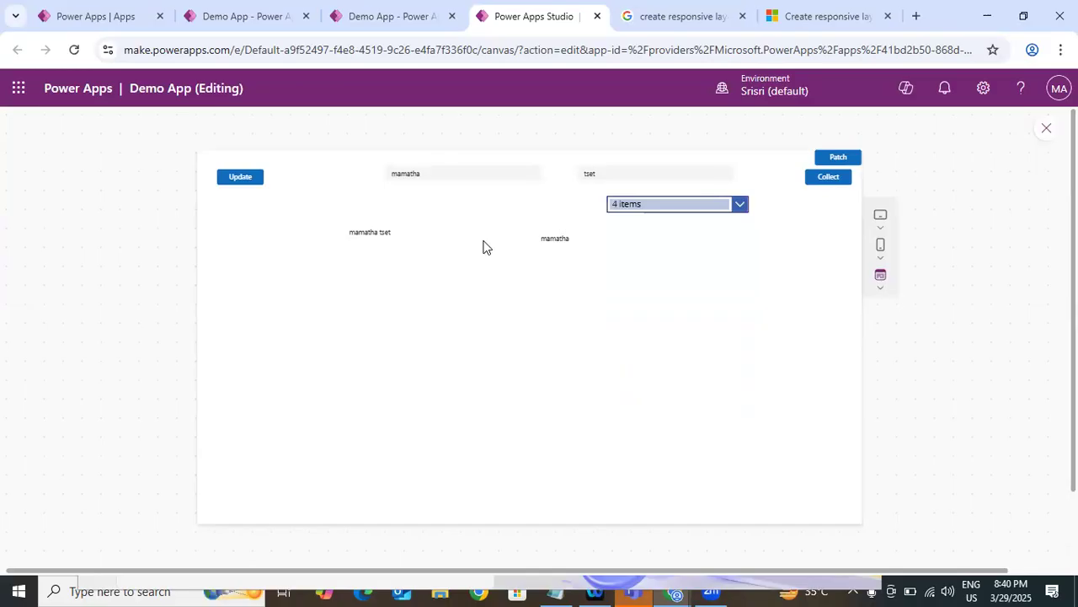
{"action": "left_click", "coordinate": [739, 203]}
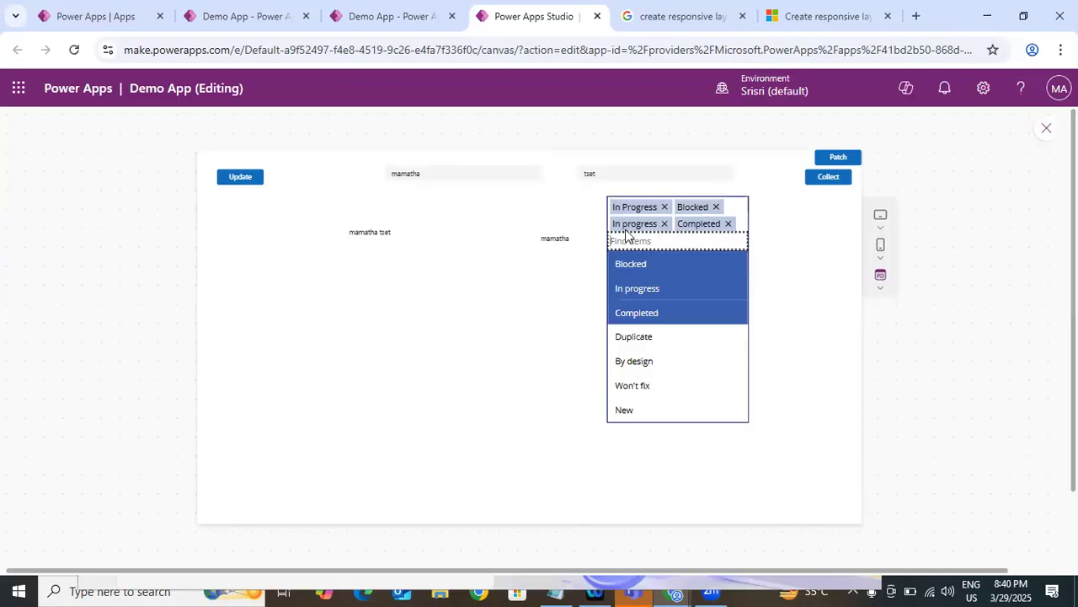
{"action": "left_click", "coordinate": [812, 310]}
{"action": "left_click", "coordinate": [1046, 128]}
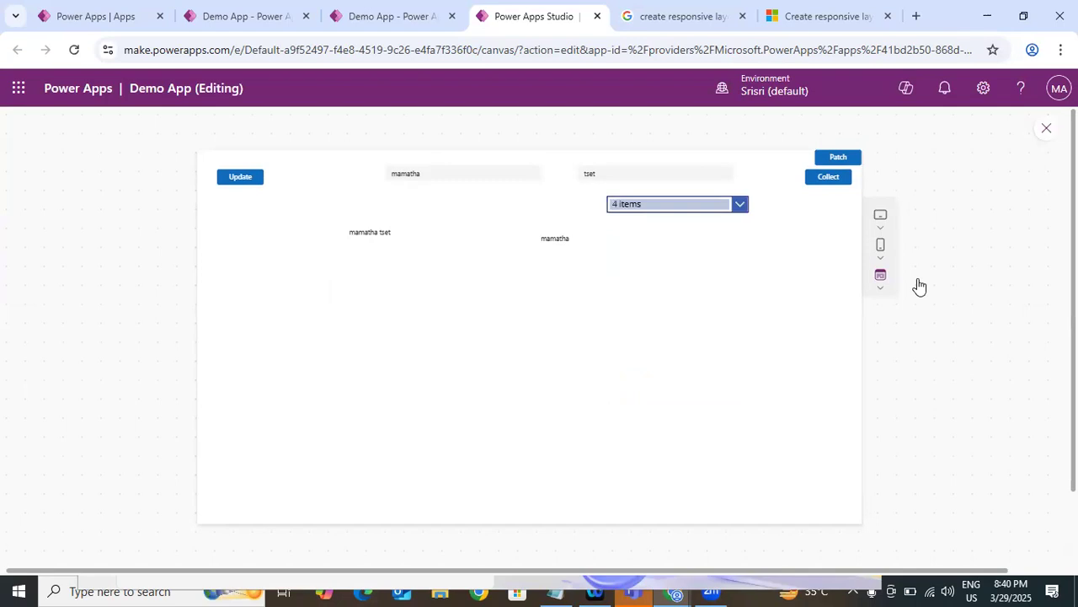
{"action": "left_click", "coordinate": [716, 390]}
Select the status combo box on Screen1 and open its list of formula properties.
{"action": "left_click", "coordinate": [645, 267]}
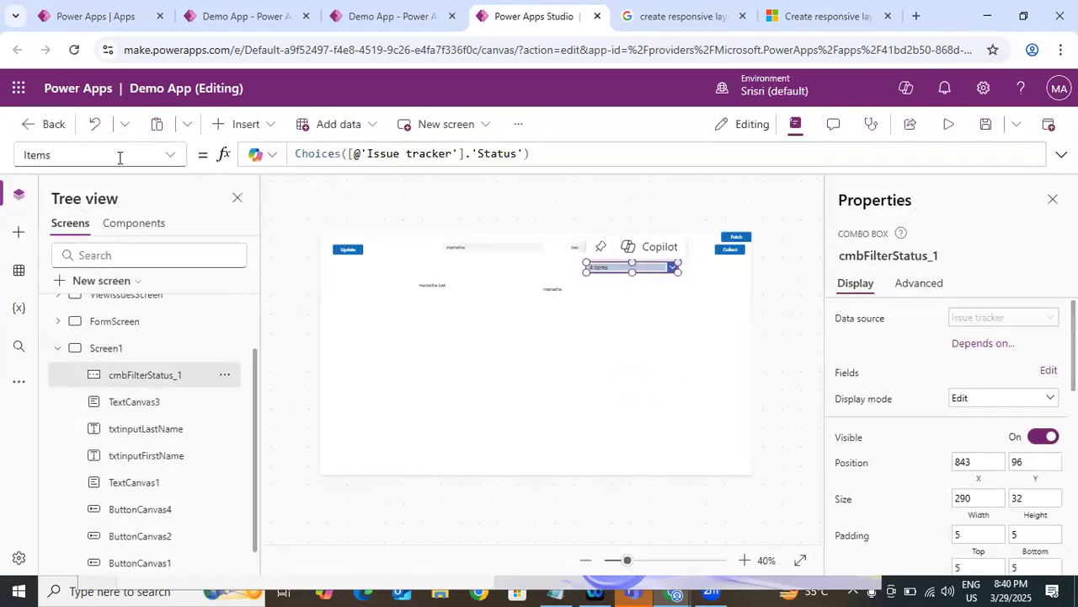
{"action": "left_click", "coordinate": [171, 156]}
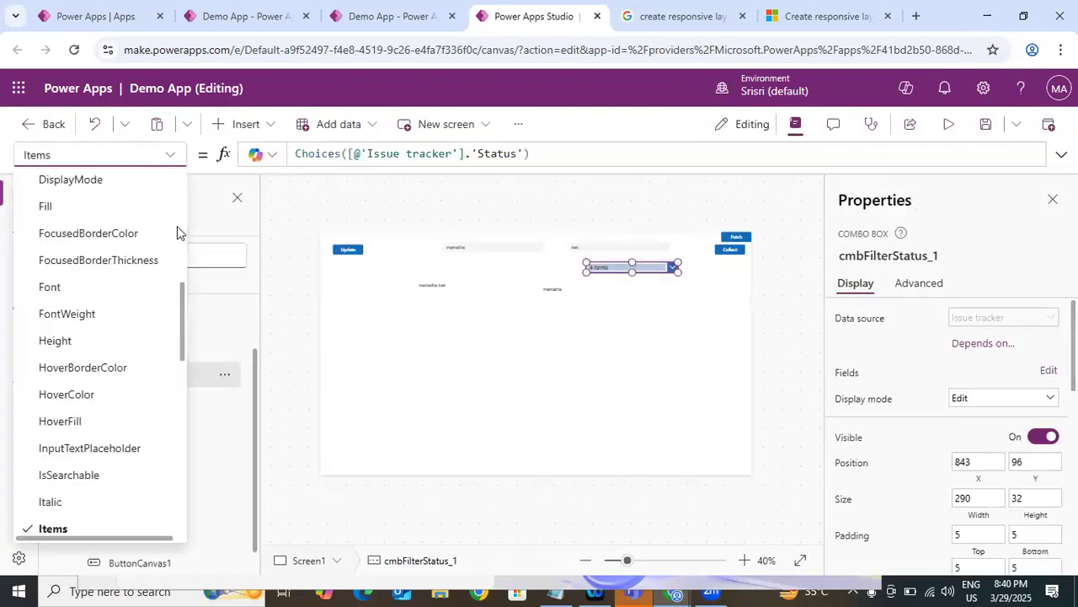
Look through the status combo box's property list and the Concatenate formula of the full-name label.
{"action": "scroll", "coordinate": [176, 181], "scroll_direction": "up", "scroll_amount": 5}
{"action": "scroll", "coordinate": [126, 337], "scroll_direction": "down", "scroll_amount": 8}
{"action": "scroll", "coordinate": [126, 337], "scroll_direction": "up", "scroll_amount": 1}
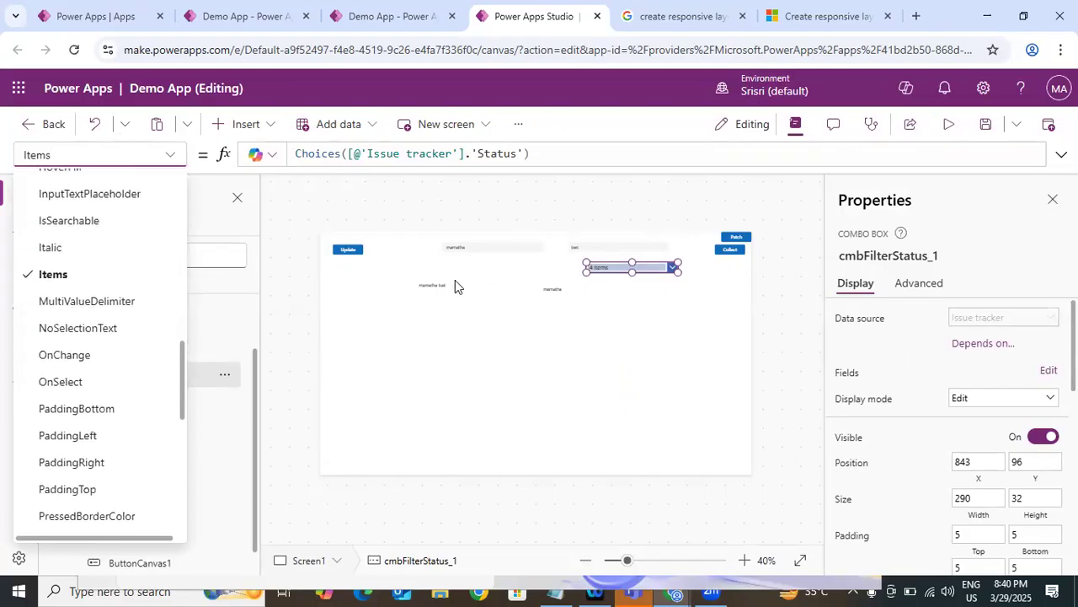
{"action": "left_click", "coordinate": [430, 285]}
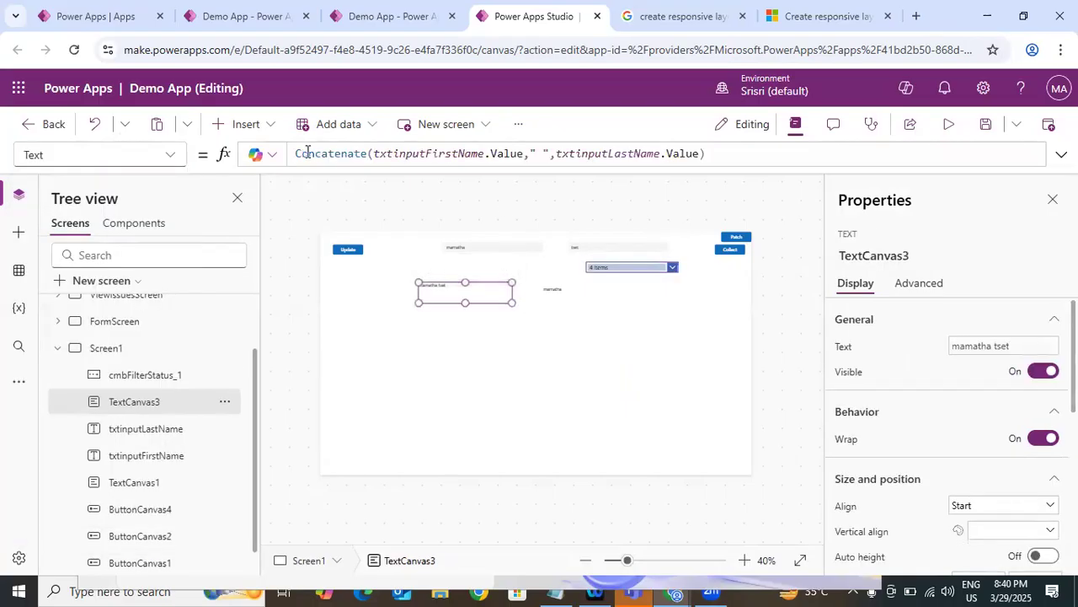
{"action": "left_click", "coordinate": [605, 300]}
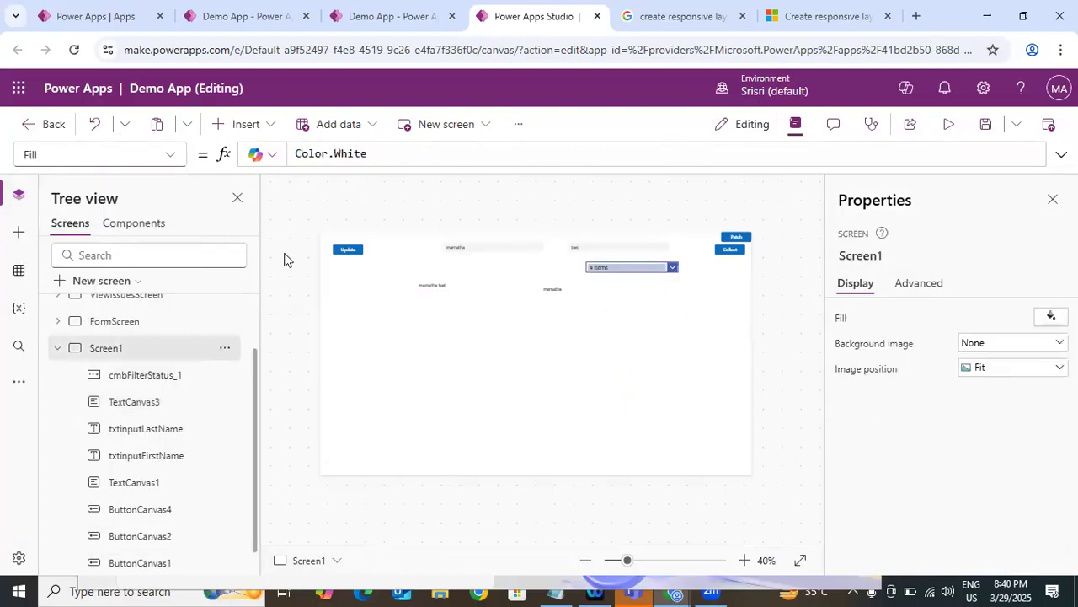
Move the TextCanvas1 label closer to the full-name label, keeping it just below the first-name input.
{"action": "left_click", "coordinate": [552, 288]}
{"action": "left_click_drag", "start_coordinate": [556, 290], "coordinate": [490, 284]}
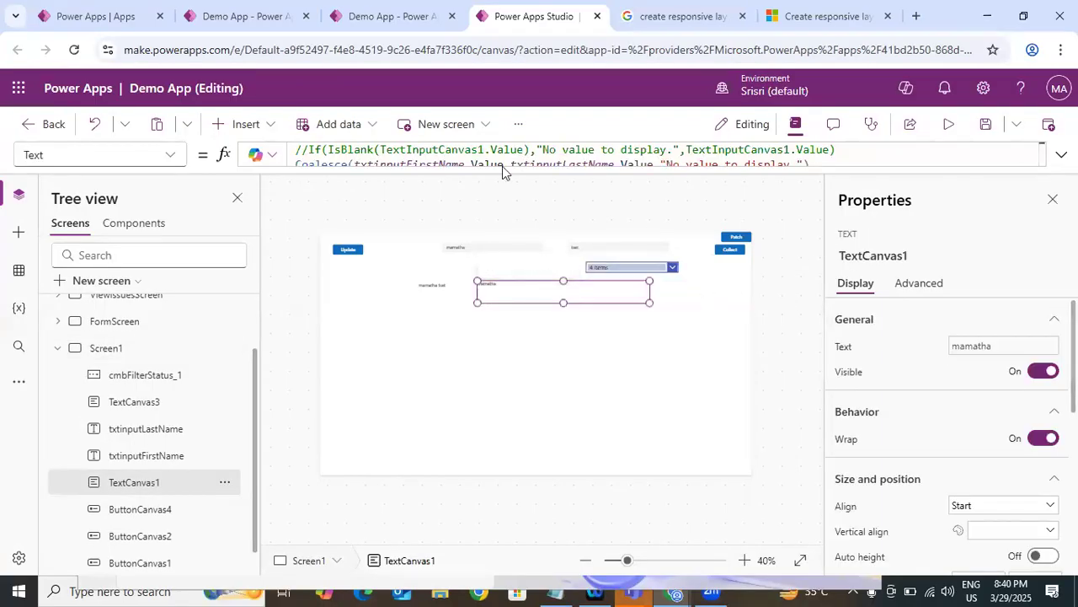
{"action": "left_click", "coordinate": [493, 212]}
Insert a text label on Screen1, place it directly below the status combo box and enlarge it.
{"action": "left_click", "coordinate": [246, 124]}
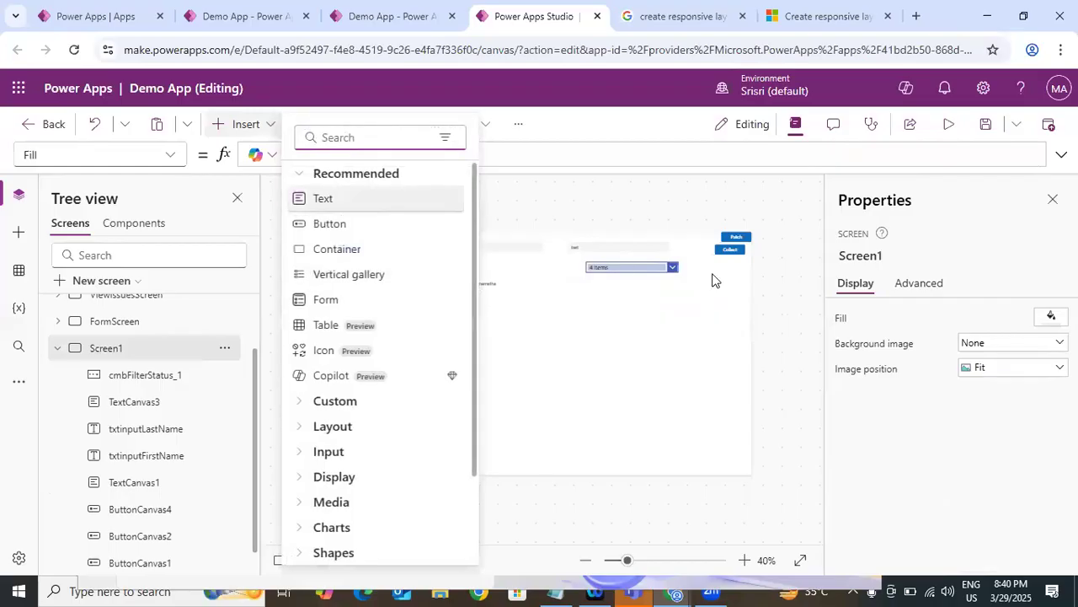
{"action": "left_click", "coordinate": [450, 342]}
{"action": "left_click_drag", "start_coordinate": [348, 250], "coordinate": [642, 316]}
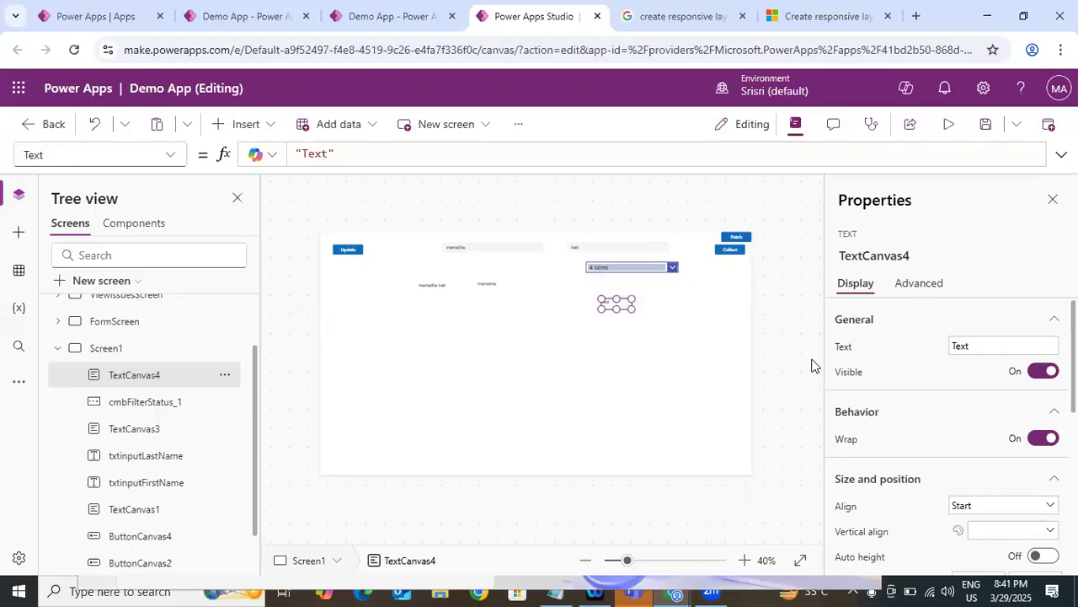
{"action": "left_click_drag", "start_coordinate": [690, 308], "coordinate": [643, 300]}
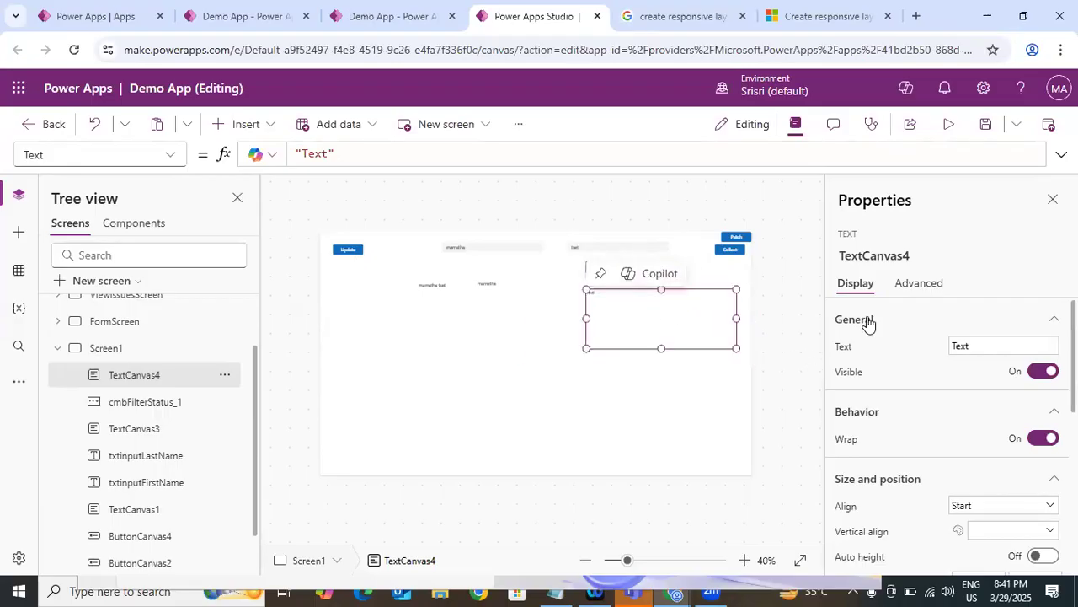
Replace the new label's Text formula with a quoted string of the person's first name and "have selected ", followed by an & operator.
{"action": "left_click", "coordinate": [343, 154]}
{"action": "left_click_drag", "start_coordinate": [344, 154], "coordinate": [281, 147]}
{"action": "key", "text": "BackSpace"}
{"action": "type", "text": "Ma"}
{"action": "key", "text": "BackSpace"}
{"action": "key", "text": "BackSpace"}
{"action": "type", "text": "\"Mamtha "}
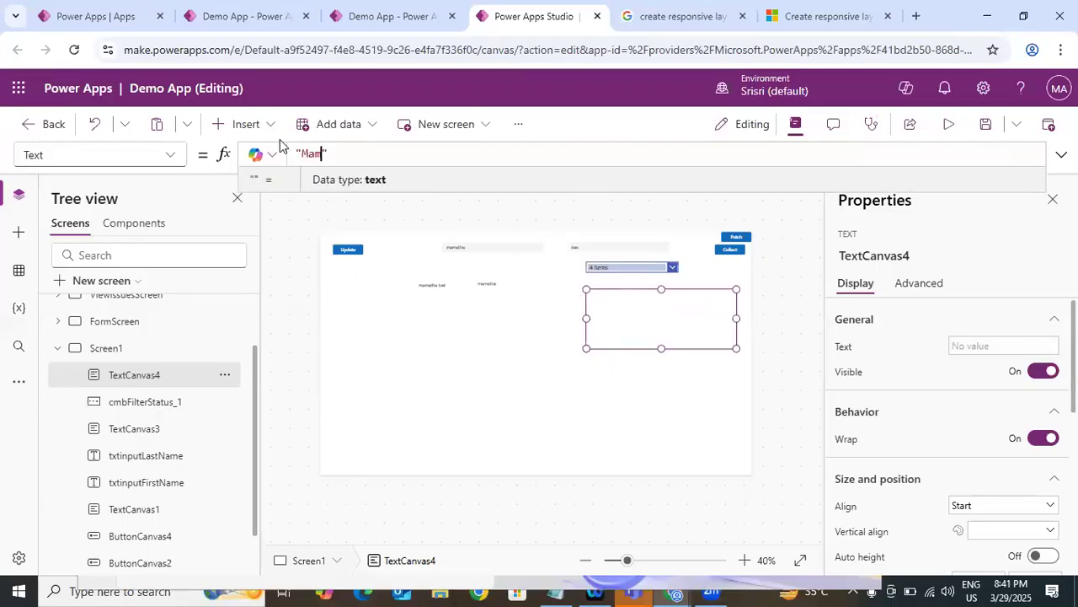
{"action": "type", "text": "have selected"}
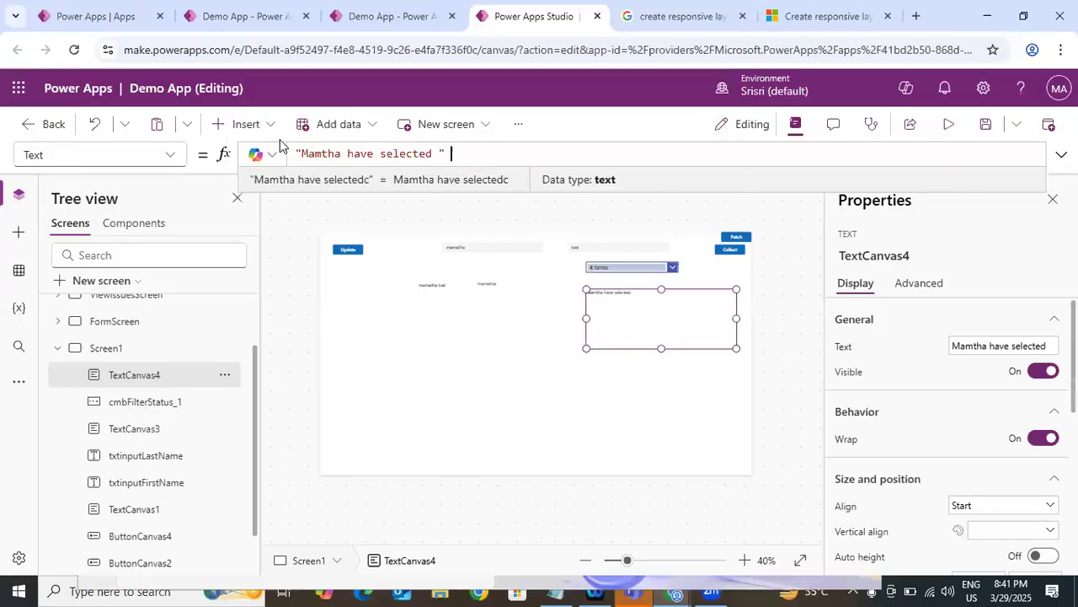
{"action": "type", "text": " \" & "}
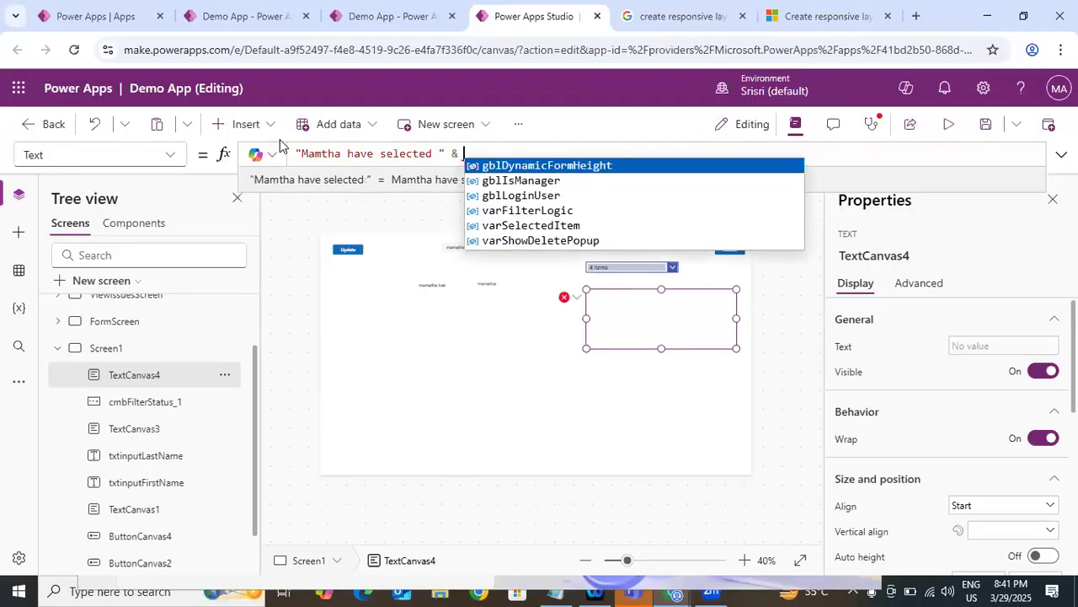
Append the Concat function after the & operator in the new label's Text formula.
{"action": "type", "text": "conca"}
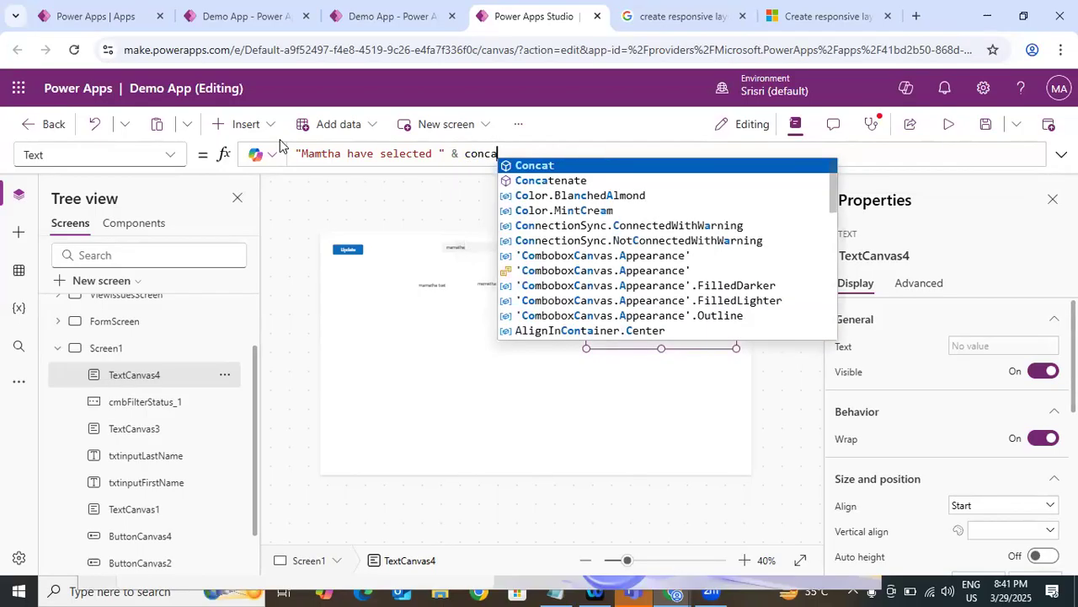
{"action": "key", "text": "Down"}
{"action": "key", "text": "Up"}
{"action": "key", "text": "Tab"}
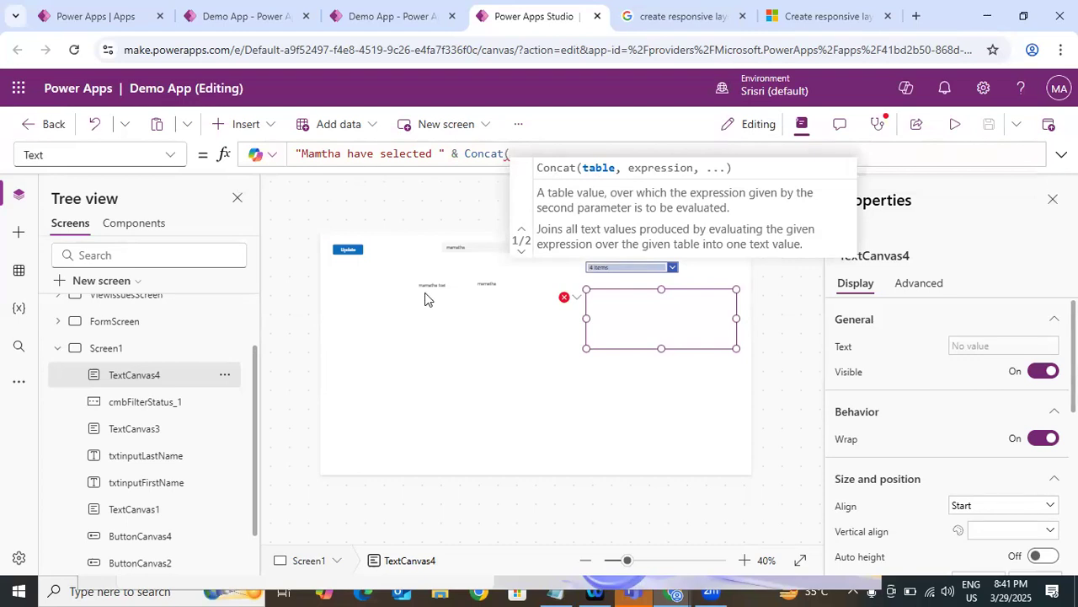
Copy the status combo box's name and supply cmbFilterStatus_1.SelectedItems as the table argument of Concat.
{"action": "left_click", "coordinate": [641, 269]}
{"action": "left_click", "coordinate": [974, 247]}
{"action": "key", "text": "ctrl+c"}
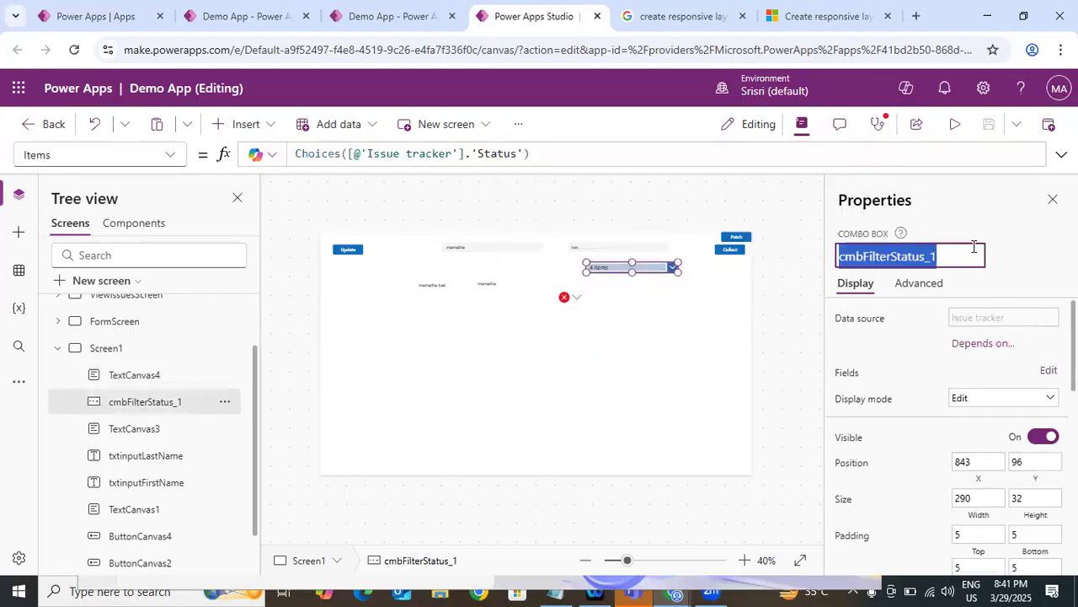
{"action": "left_click", "coordinate": [565, 297]}
{"action": "left_click", "coordinate": [581, 318]}
{"action": "key", "text": "ctrl+v"}
{"action": "type", "text": "."}
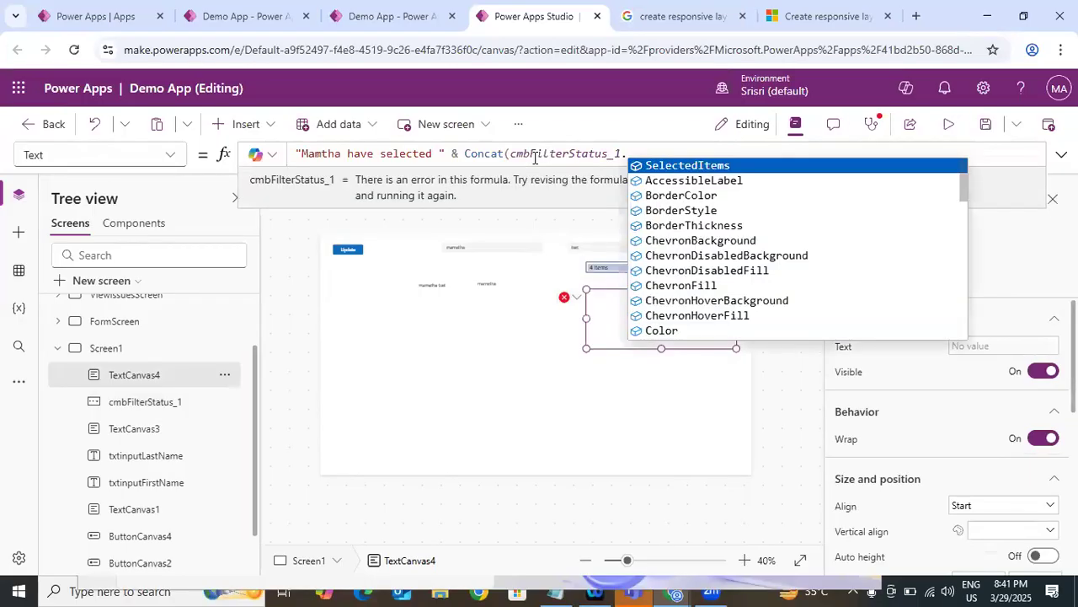
{"action": "key", "text": "Tab"}
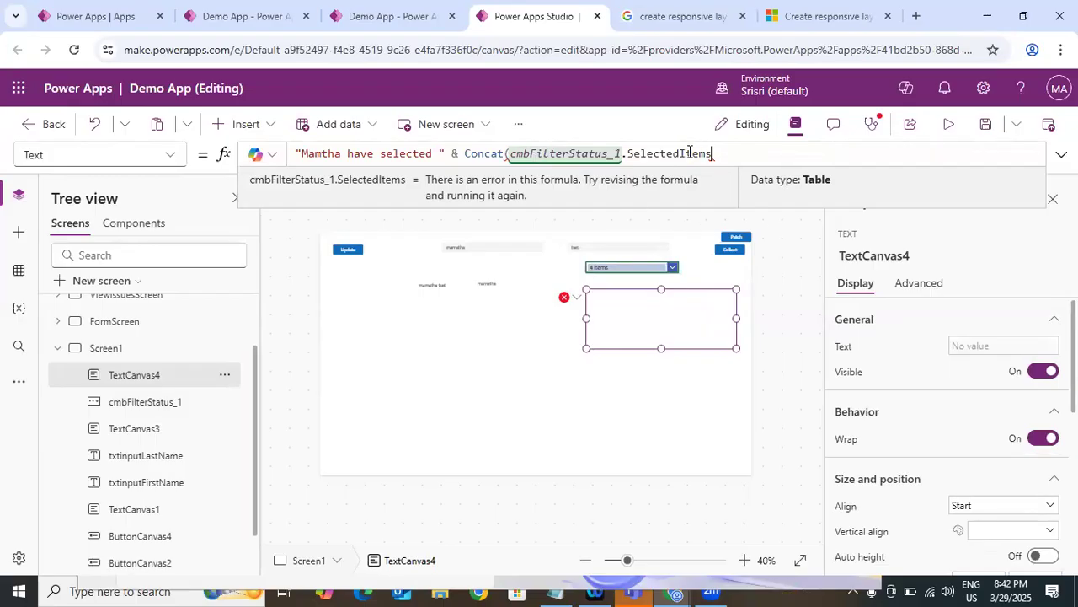
Complete the Concat call with Value as the expression and ", " as the separator.
{"action": "left_click_drag", "start_coordinate": [721, 156], "coordinate": [510, 155]}
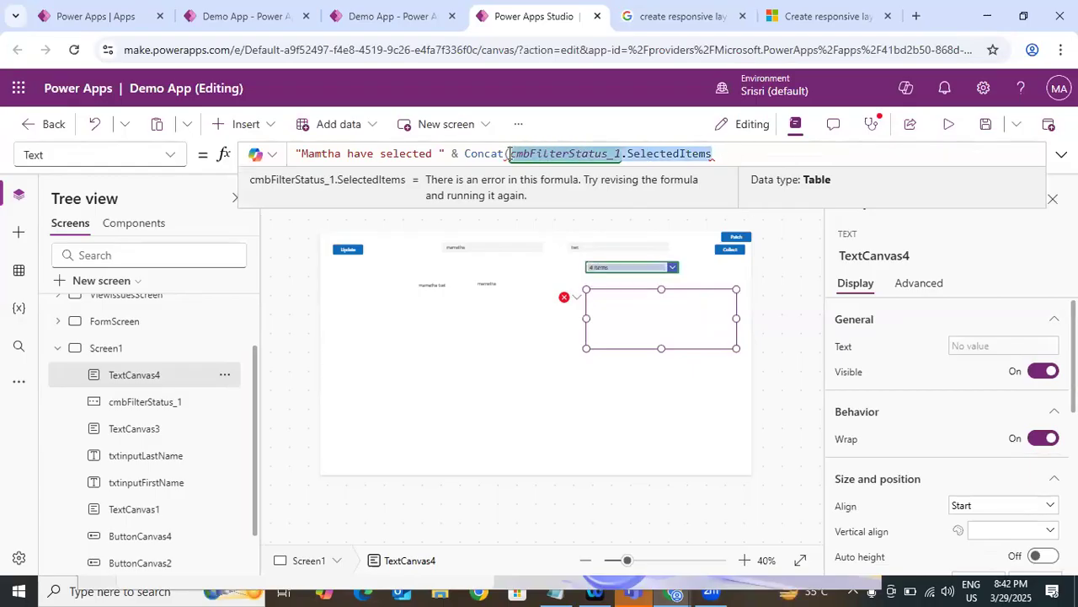
{"action": "left_click", "coordinate": [727, 155]}
{"action": "type", "text": ","}
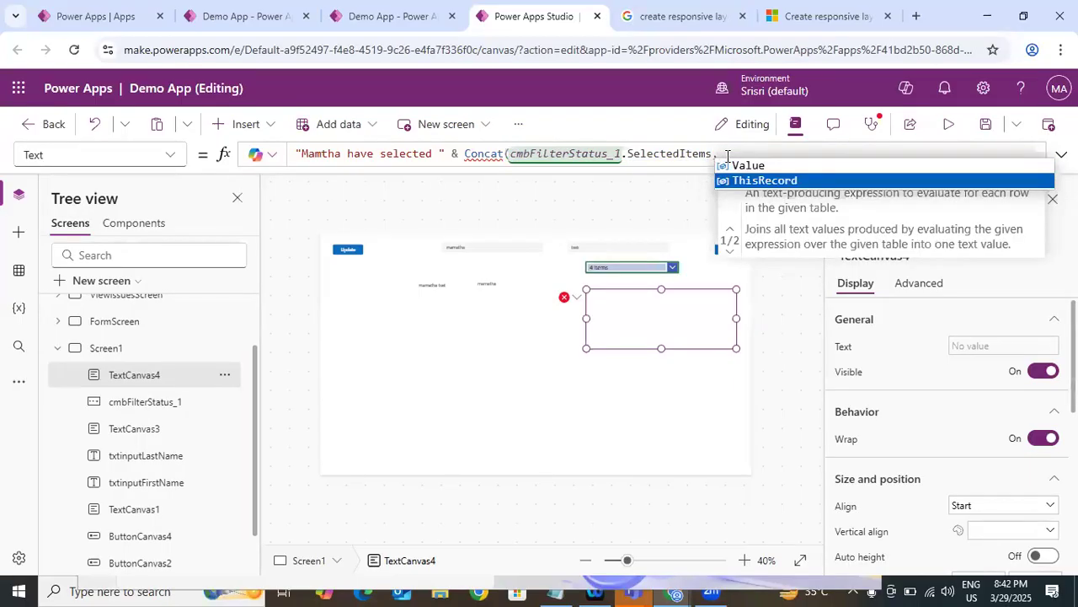
{"action": "key", "text": "Tab"}
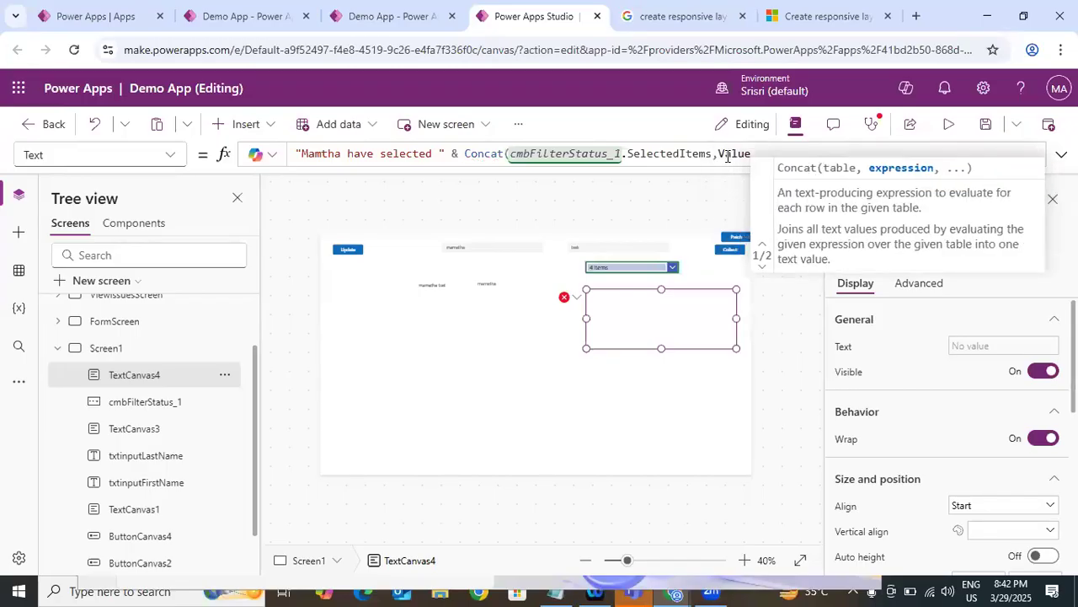
{"action": "type", "text": ",\""}
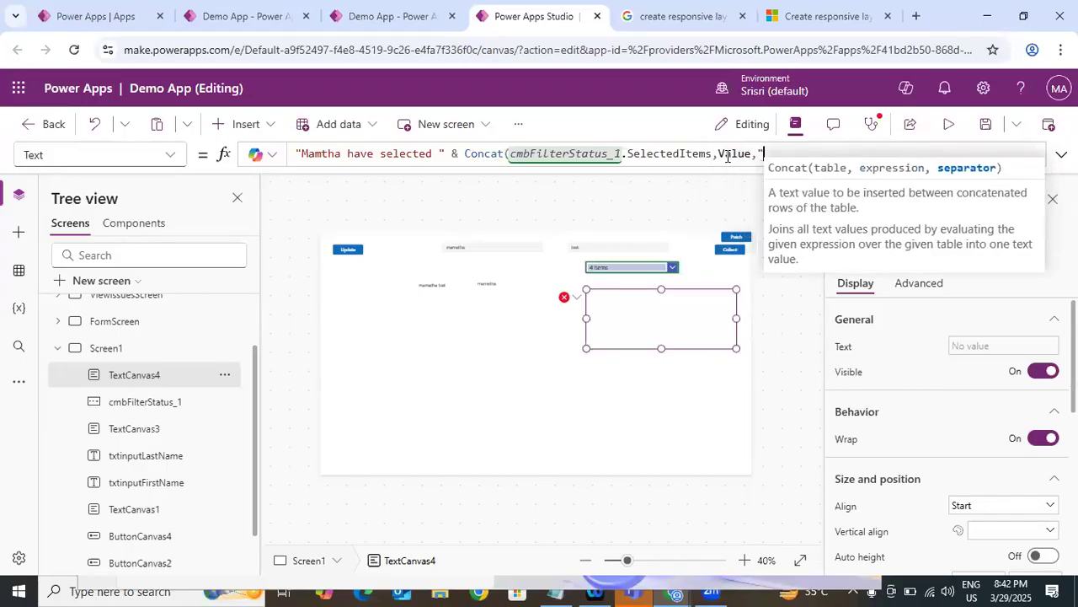
{"action": "type", "text": ",\")"}
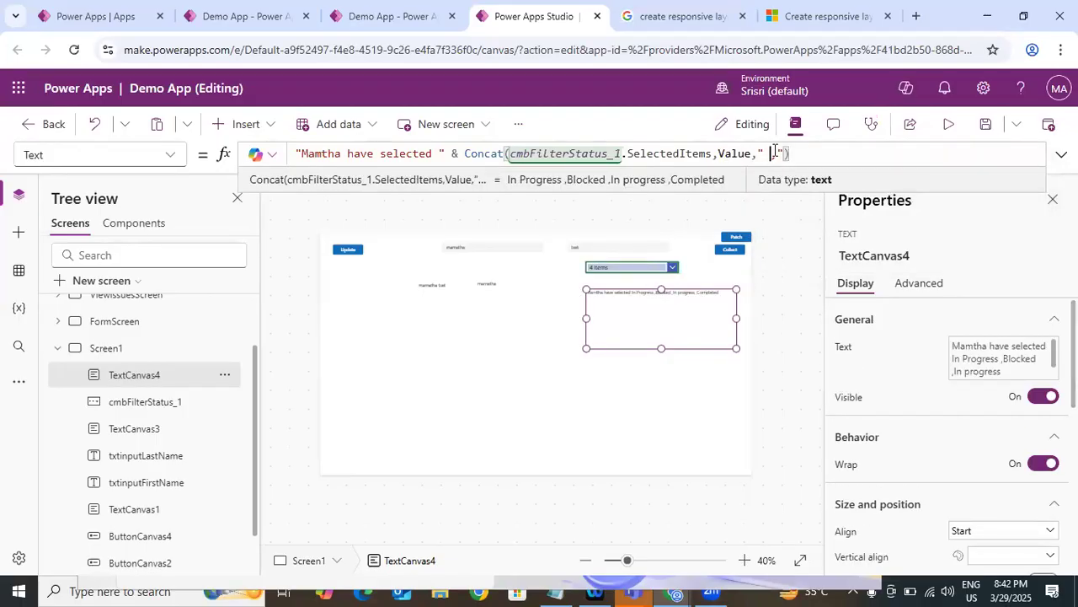
{"action": "key", "text": "BackSpace"}
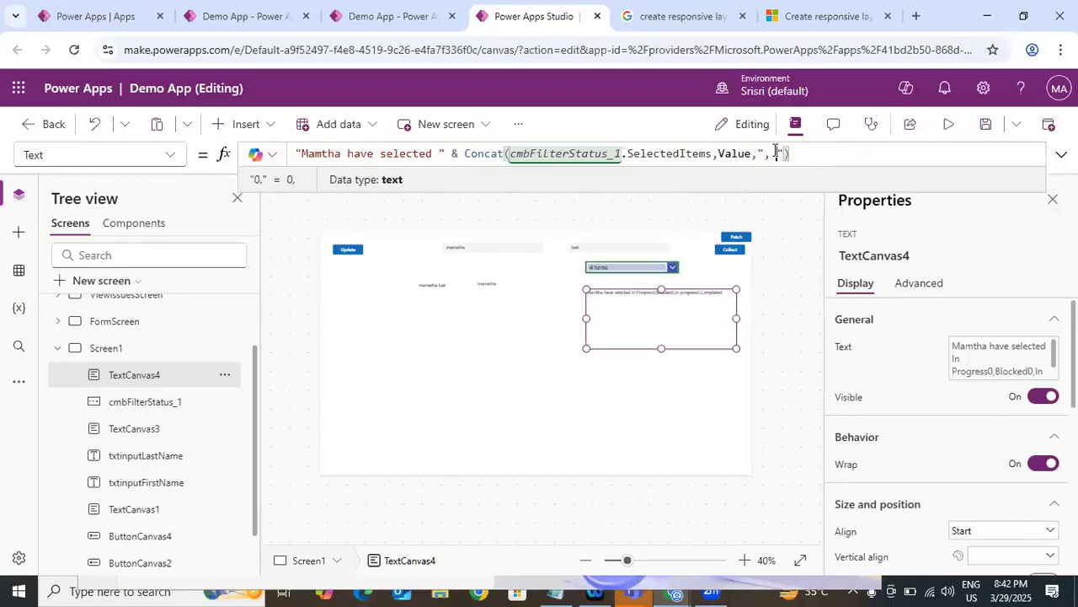
Preview the app to check the new label's text, and return to editing Screen1.
{"action": "left_click", "coordinate": [945, 133]}
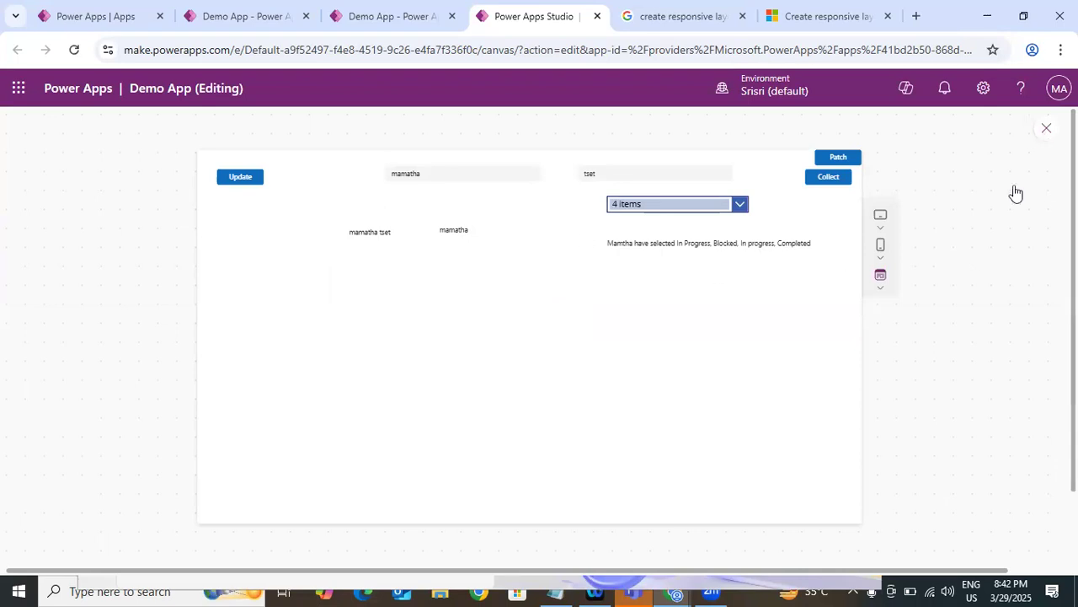
{"action": "key", "text": "Escape"}
{"action": "left_click", "coordinate": [727, 393]}
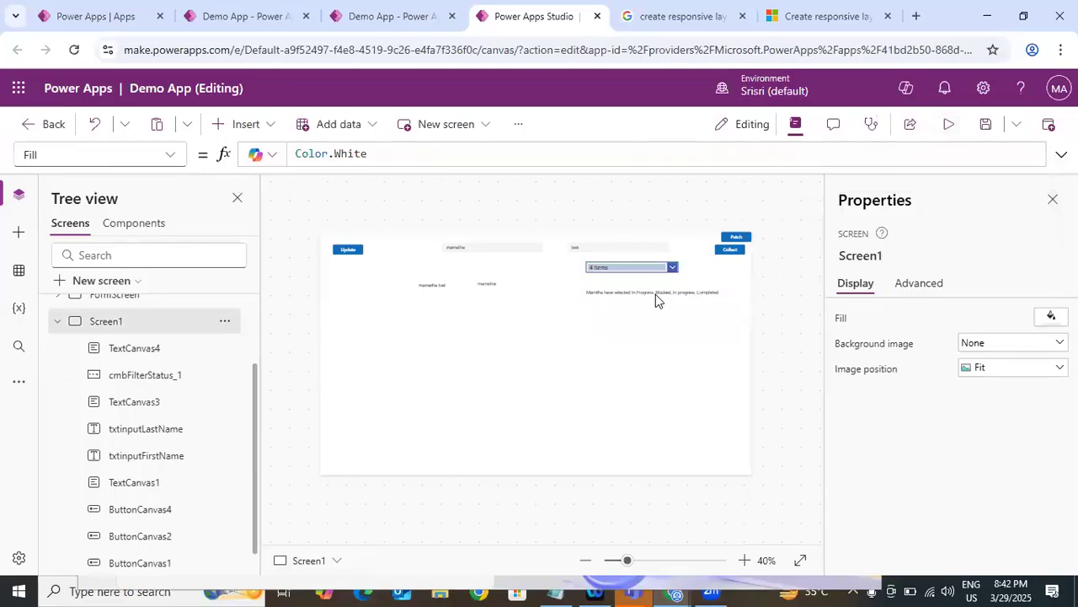
Compare the new label's Concat formula over the selected items with the full-name label's Concatenate formula.
{"action": "left_click", "coordinate": [656, 292]}
{"action": "left_click_drag", "start_coordinate": [511, 155], "coordinate": [713, 158]}
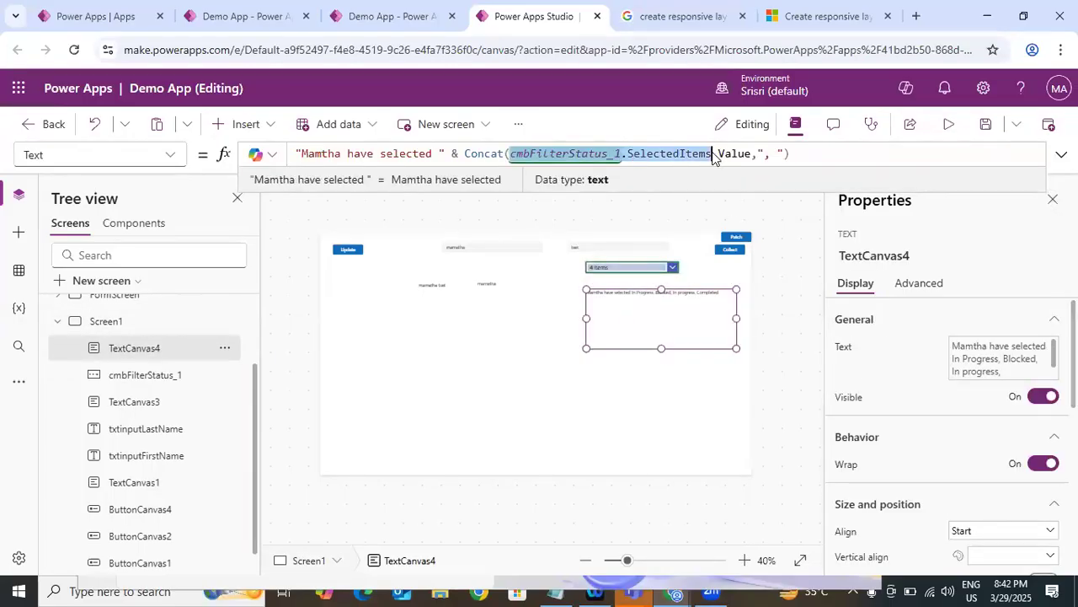
{"action": "left_click", "coordinate": [433, 286]}
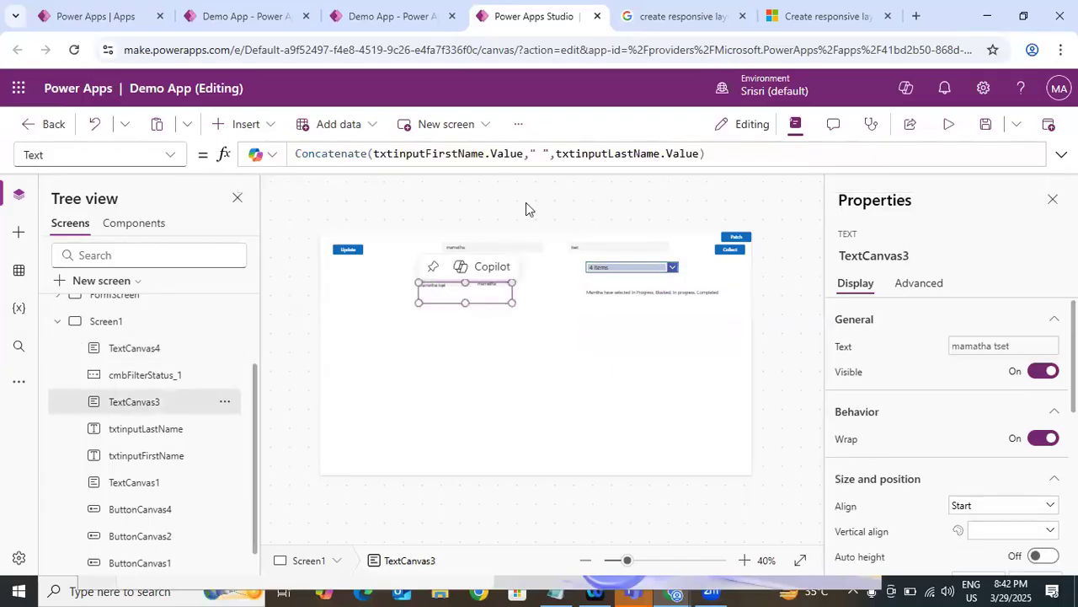
{"action": "left_click", "coordinate": [354, 152]}
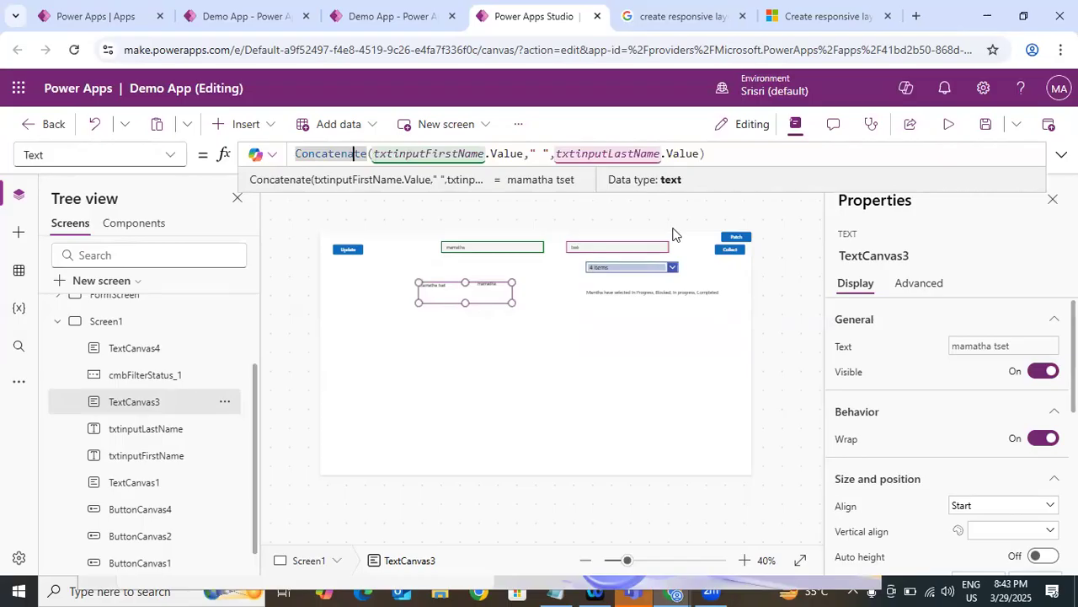
{"action": "left_click", "coordinate": [628, 294]}
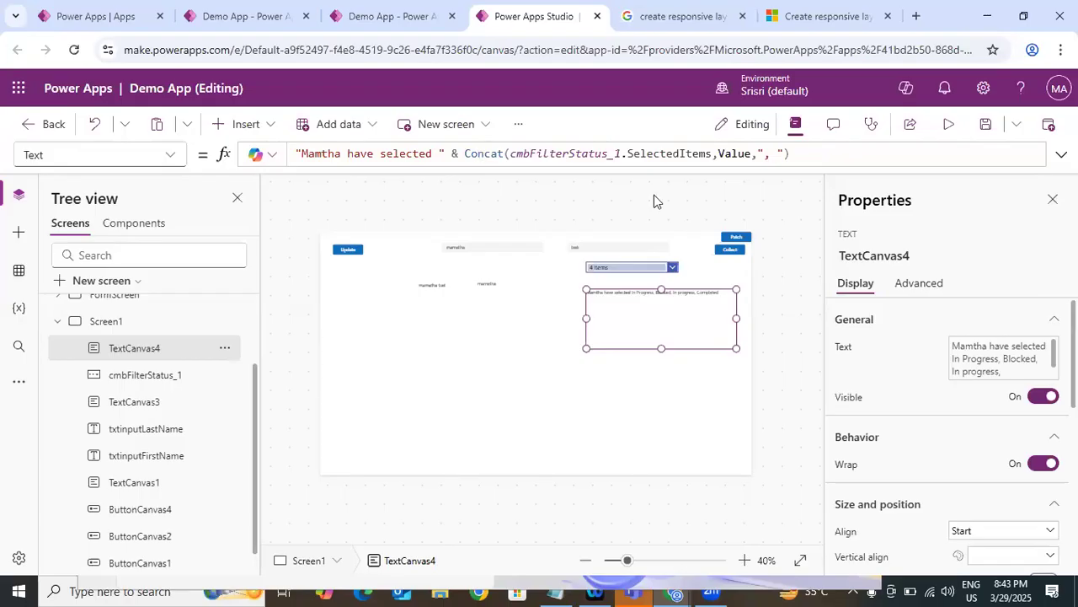
{"action": "left_click", "coordinate": [633, 307]}
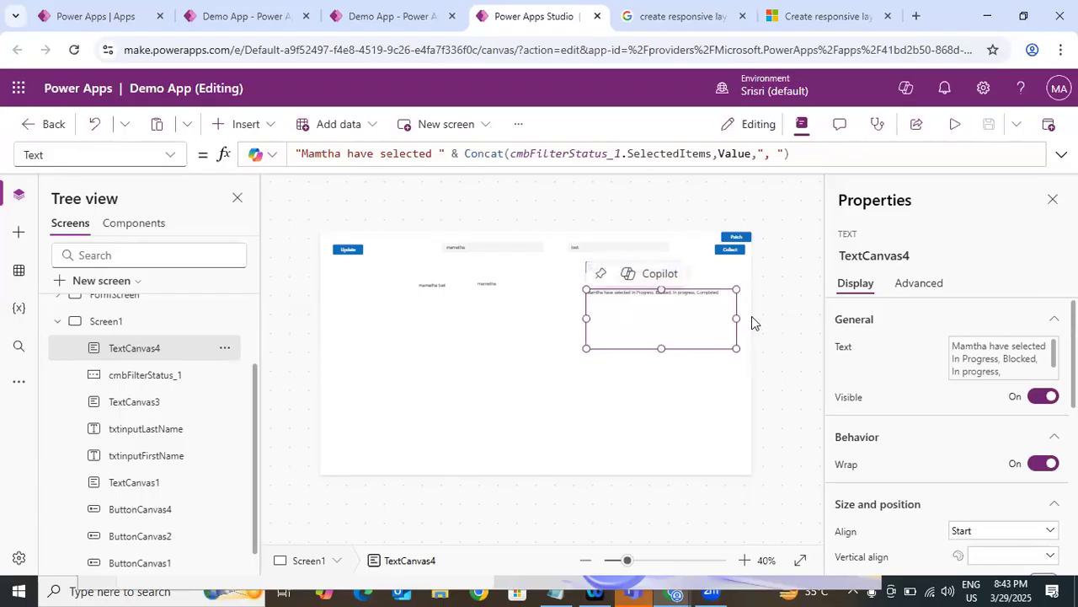
{"action": "left_click_drag", "start_coordinate": [466, 154], "coordinate": [801, 154]}
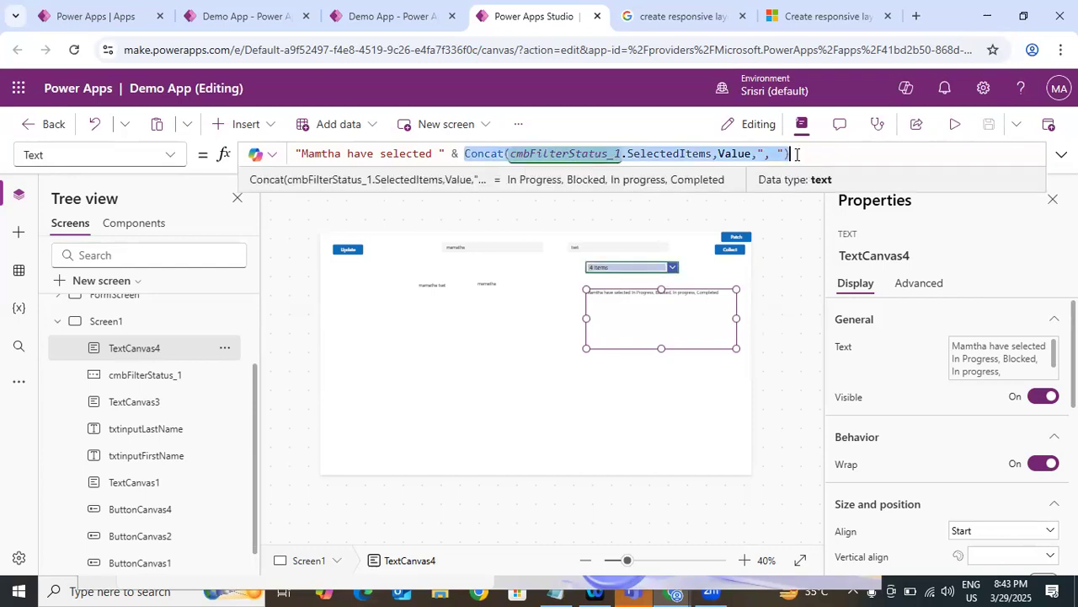
{"action": "double_click", "coordinate": [668, 154]}
Preview the app, expand the status combo box to inspect its selected choices, and return to the editor.
{"action": "left_click", "coordinate": [633, 270]}
{"action": "left_click", "coordinate": [954, 124]}
{"action": "left_click", "coordinate": [698, 206]}
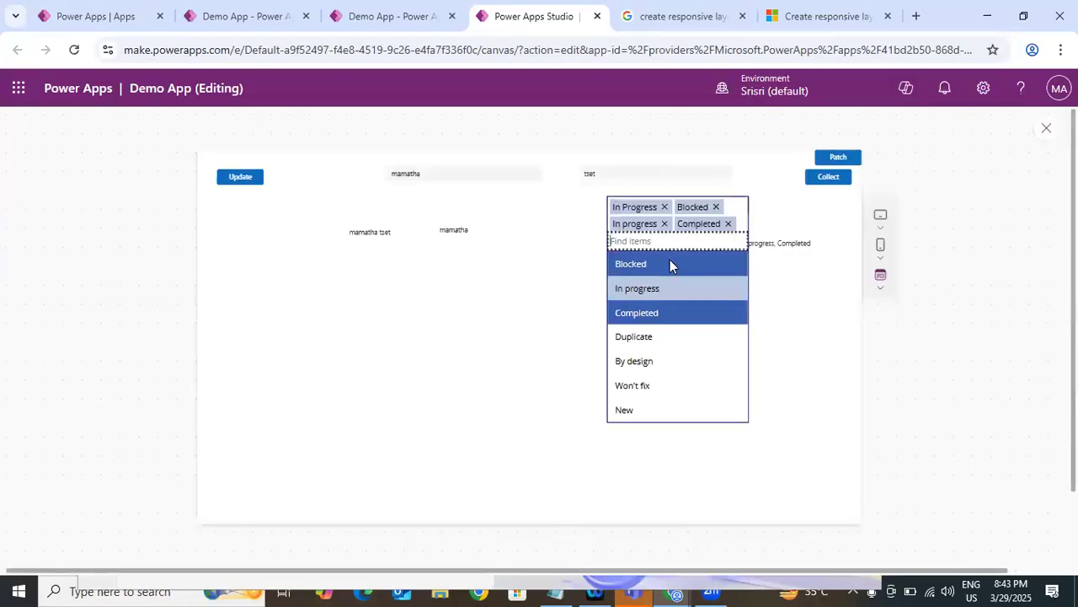
{"action": "left_click", "coordinate": [758, 209]}
{"action": "left_click", "coordinate": [1044, 131]}
{"action": "left_click", "coordinate": [717, 391]}
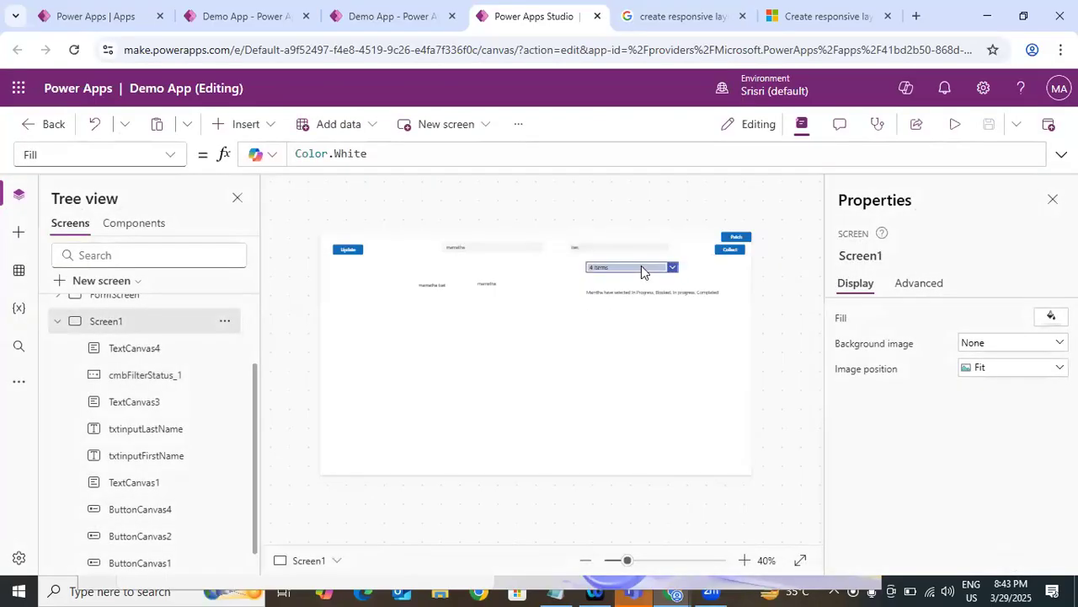
Examine the status combo box's available properties and the SelectedItems reference in the new label's formula.
{"action": "left_click", "coordinate": [643, 266]}
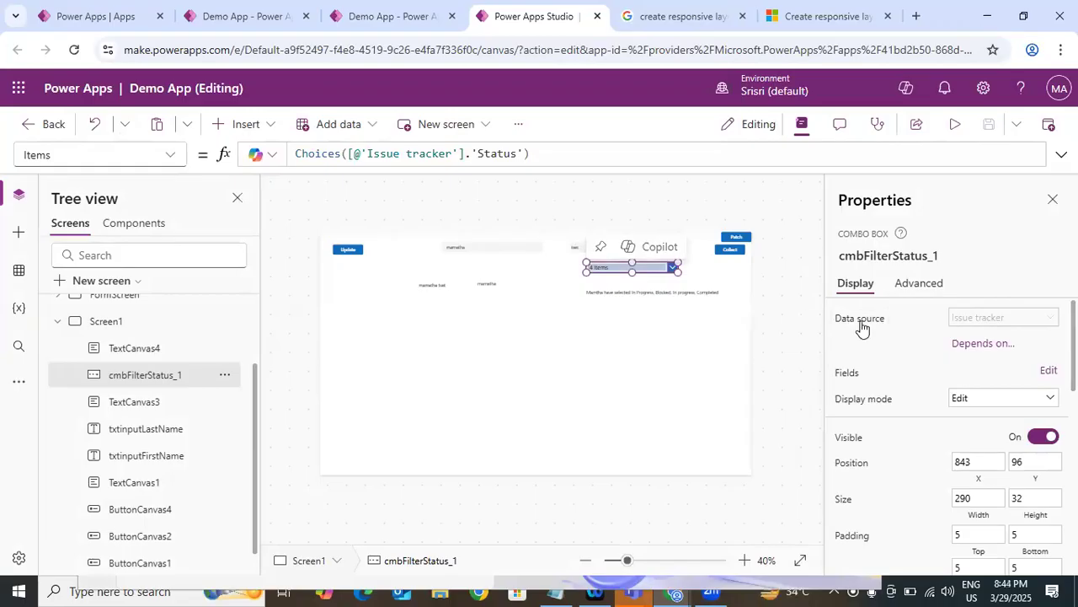
{"action": "left_click", "coordinate": [169, 157]}
{"action": "left_click_drag", "start_coordinate": [180, 309], "coordinate": [195, 399]}
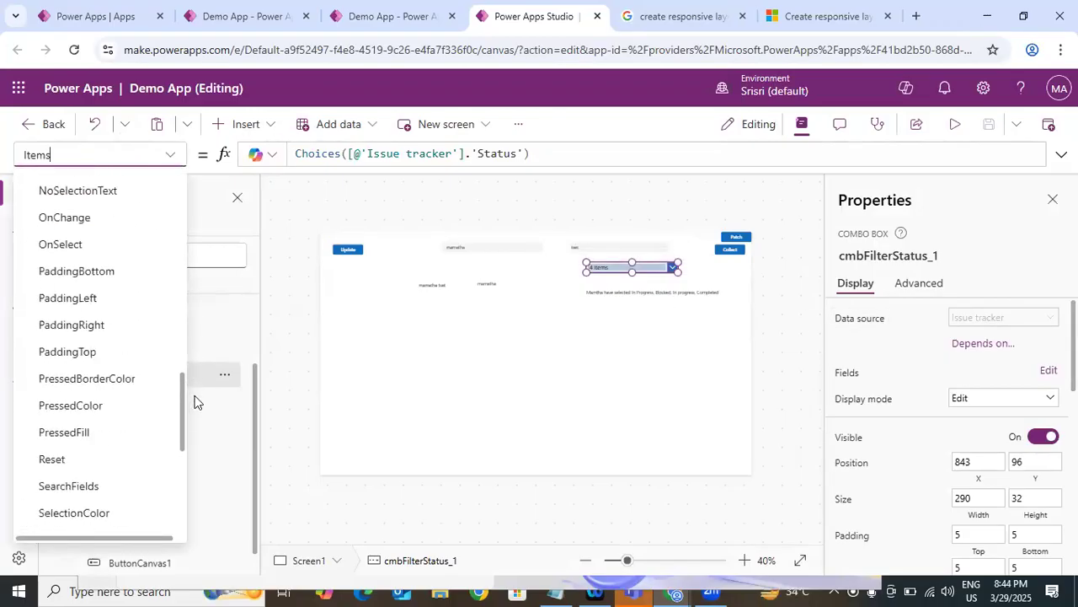
{"action": "left_click", "coordinate": [667, 291]}
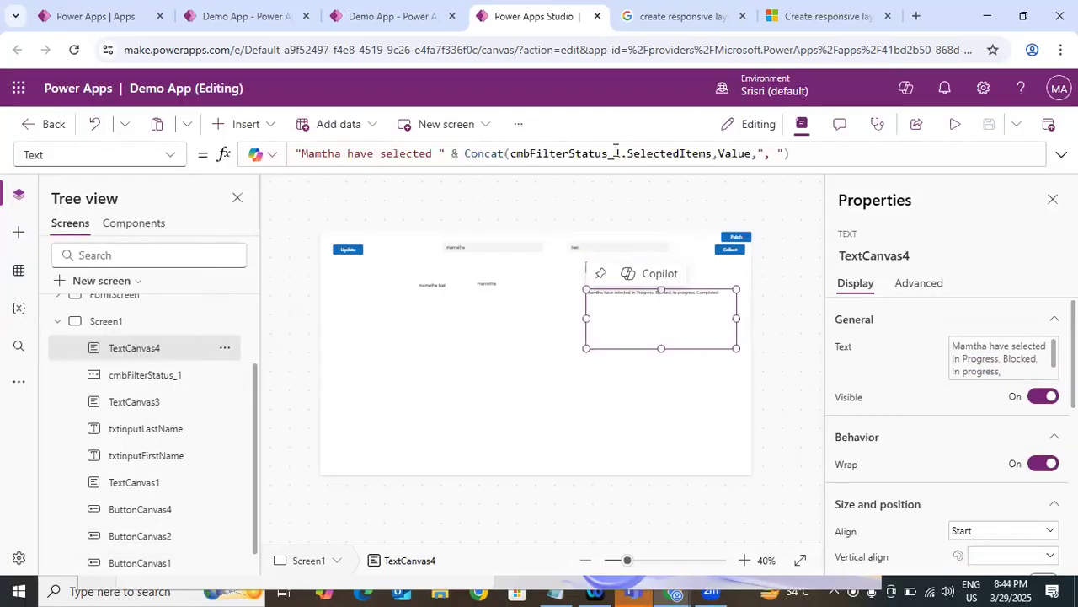
{"action": "double_click", "coordinate": [678, 153]}
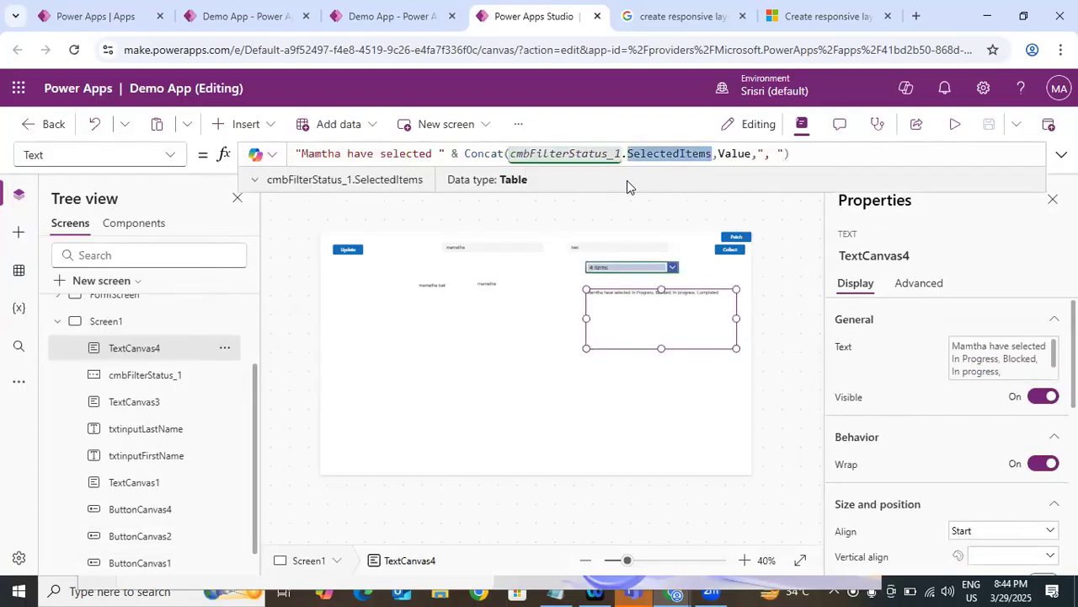
Inspect the Concat formula's arguments: the SelectedItems table from the status combo box, its Value column, and the comma separator.
{"action": "left_click", "coordinate": [255, 180]}
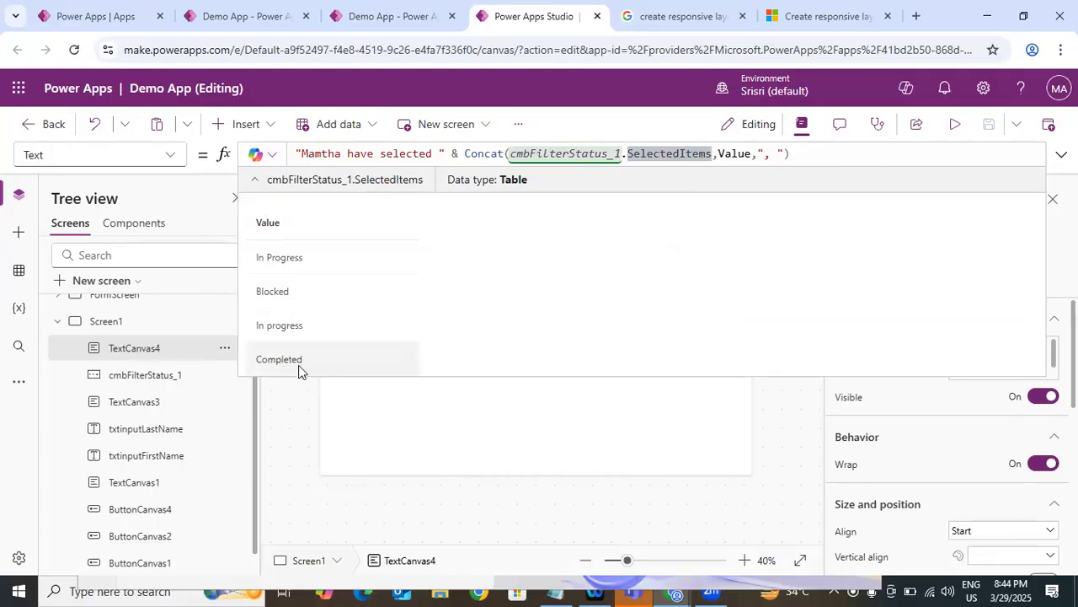
{"action": "left_click", "coordinate": [1061, 154]}
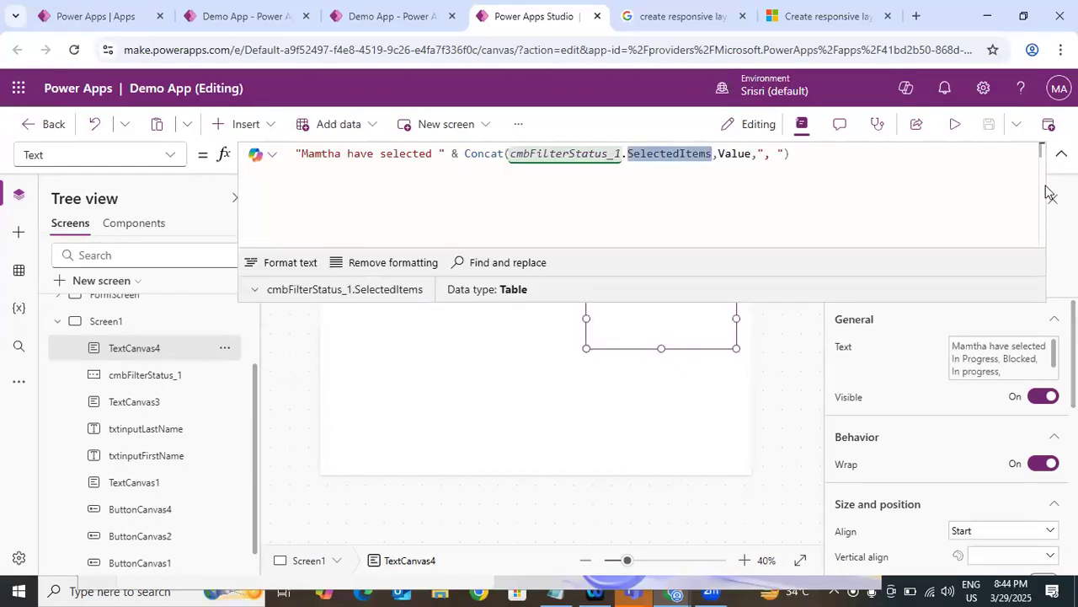
{"action": "left_click", "coordinate": [1061, 154]}
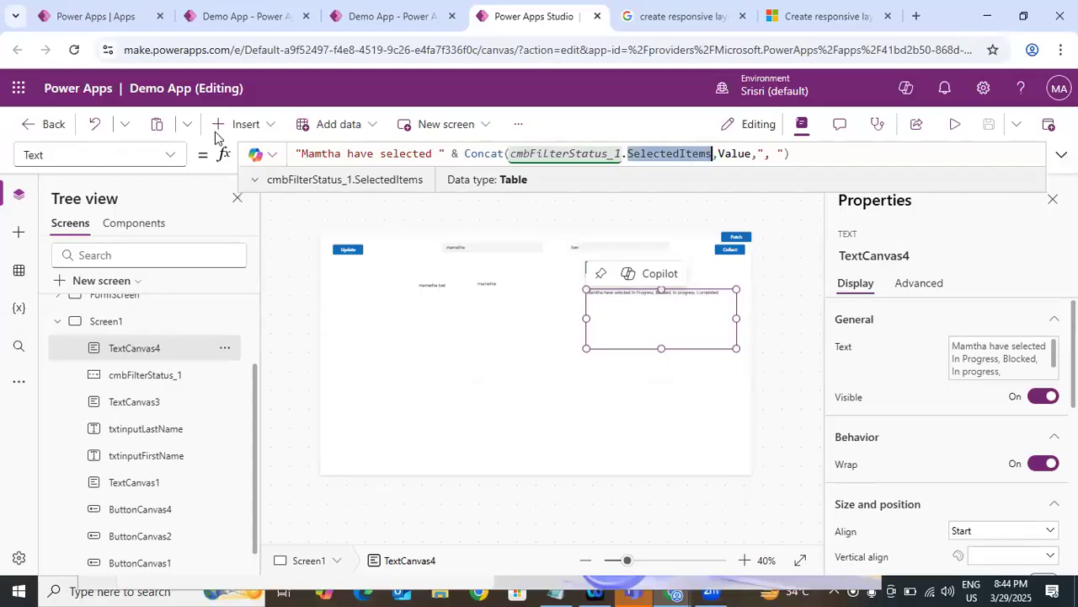
{"action": "double_click", "coordinate": [734, 154]}
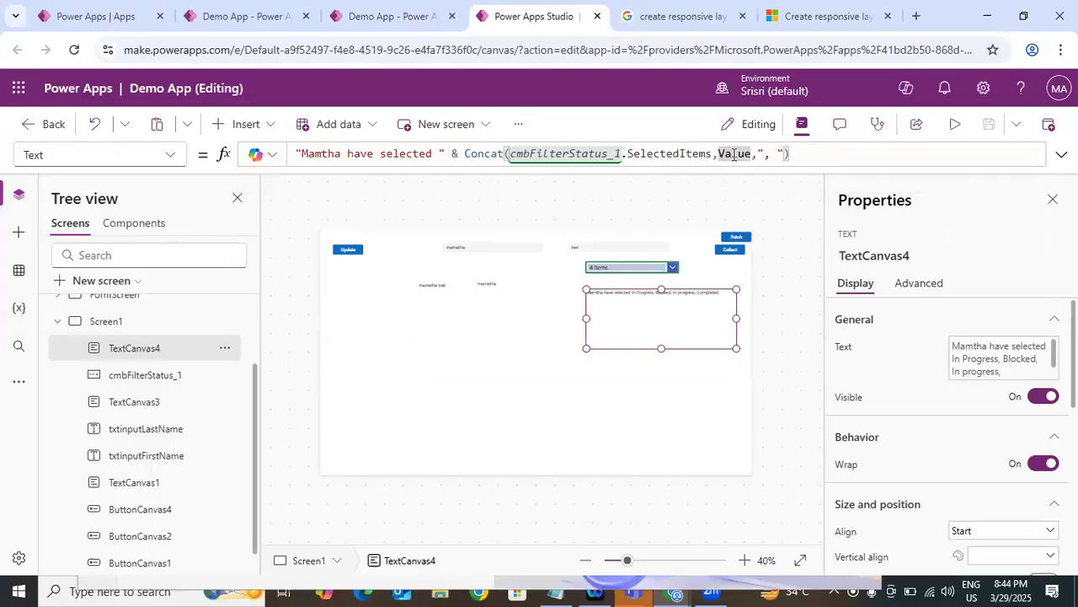
{"action": "double_click", "coordinate": [693, 154]}
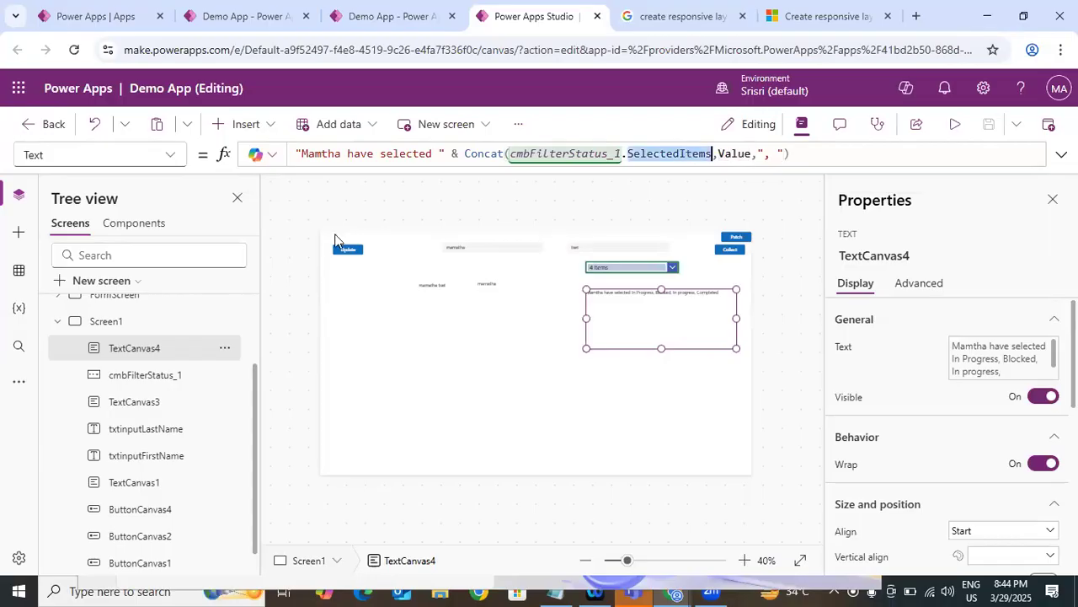
{"action": "left_click", "coordinate": [256, 180]}
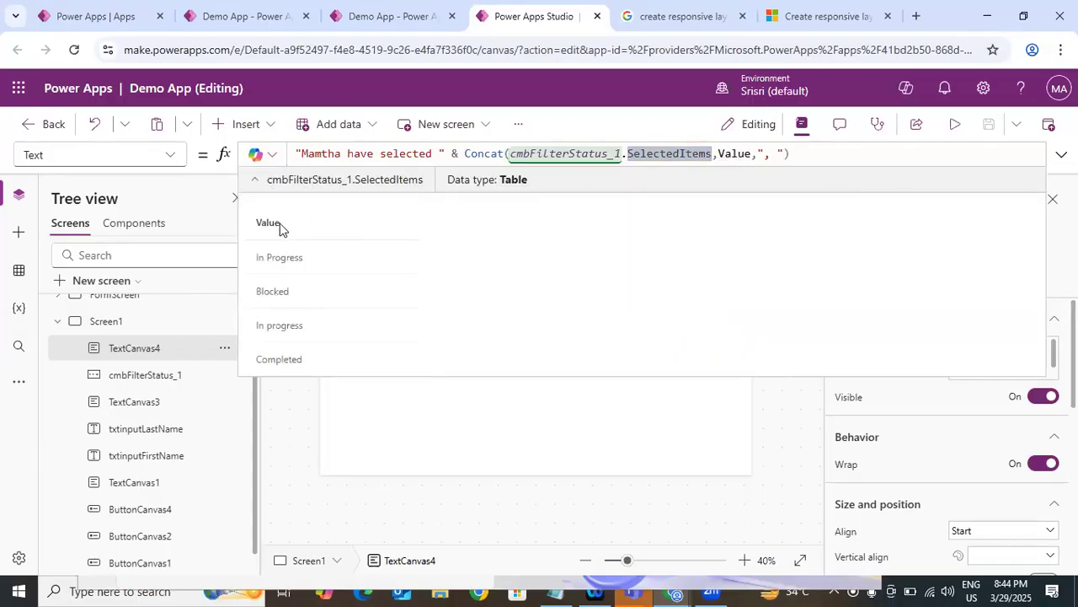
{"action": "double_click", "coordinate": [734, 153]}
{"action": "left_click_drag", "start_coordinate": [765, 155], "coordinate": [791, 157]}
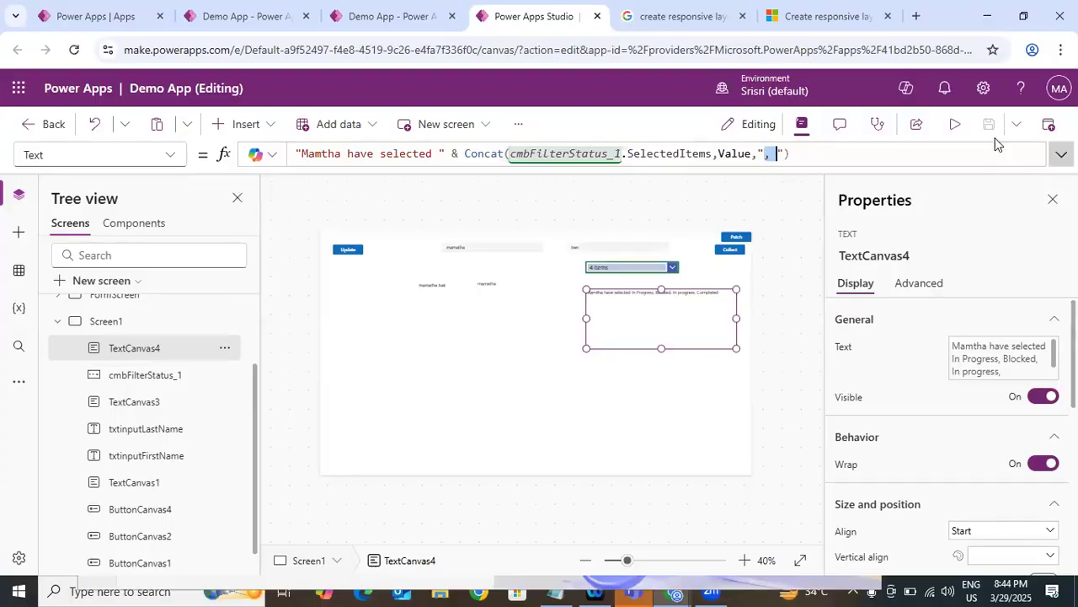
Preview the app to view the selected statuses joined by the separator, and return to the editor.
{"action": "left_click", "coordinate": [962, 131]}
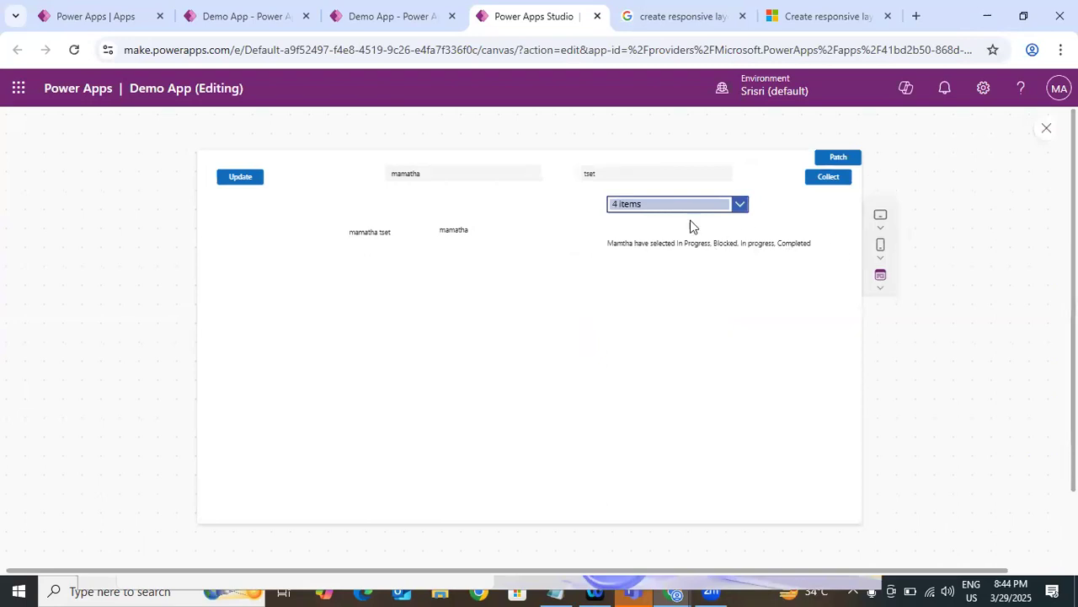
{"action": "left_click", "coordinate": [1046, 131]}
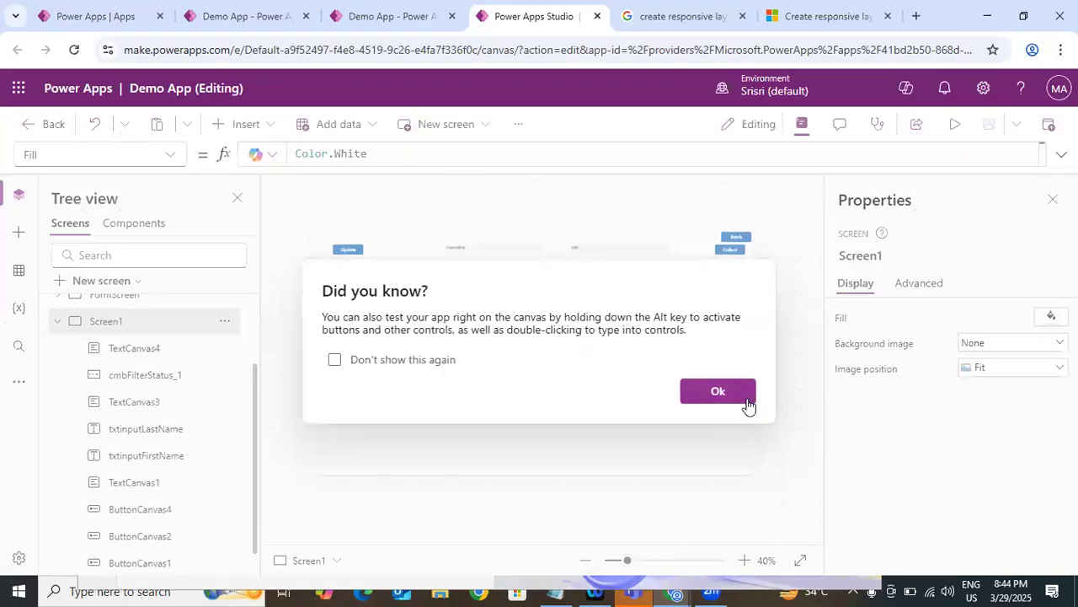
{"action": "left_click", "coordinate": [718, 390]}
Try Concatenate in place of Concat in the status label's formula, and inspect its SelectedItems argument.
{"action": "left_click", "coordinate": [670, 292]}
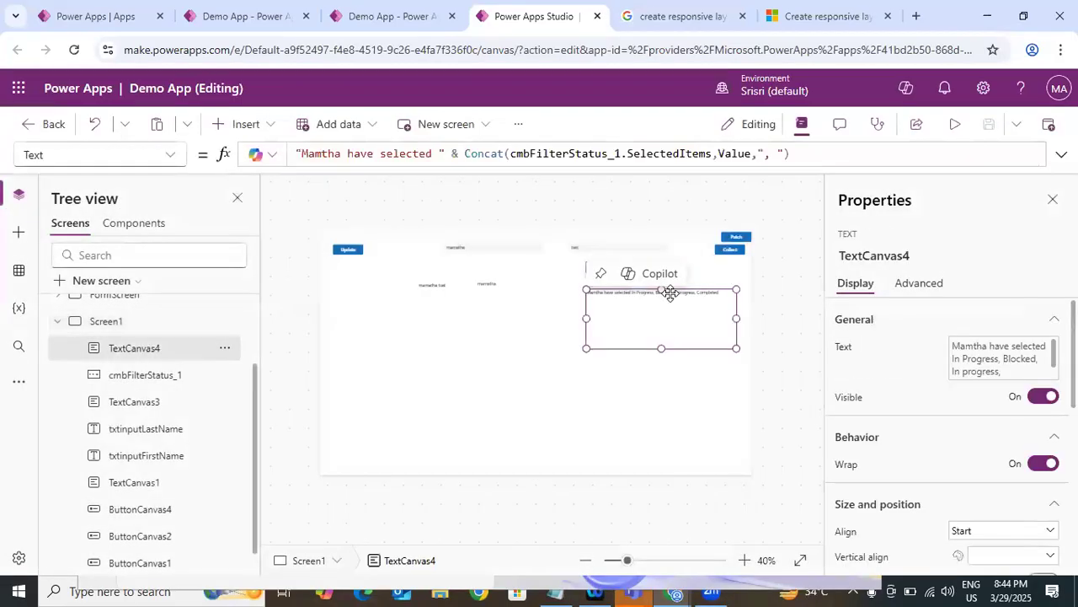
{"action": "left_click", "coordinate": [710, 154]}
{"action": "left_click_drag", "start_coordinate": [588, 151], "coordinate": [509, 153]}
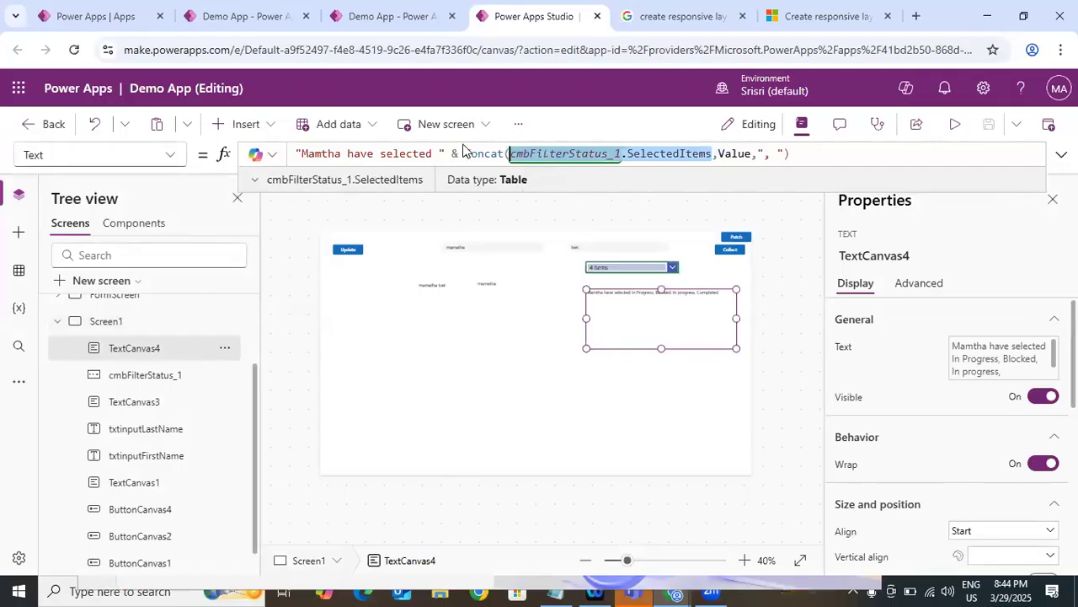
{"action": "left_click", "coordinate": [506, 153]}
{"action": "type", "text": "a"}
{"action": "key", "text": "BackSpace"}
{"action": "type", "text": "e"}
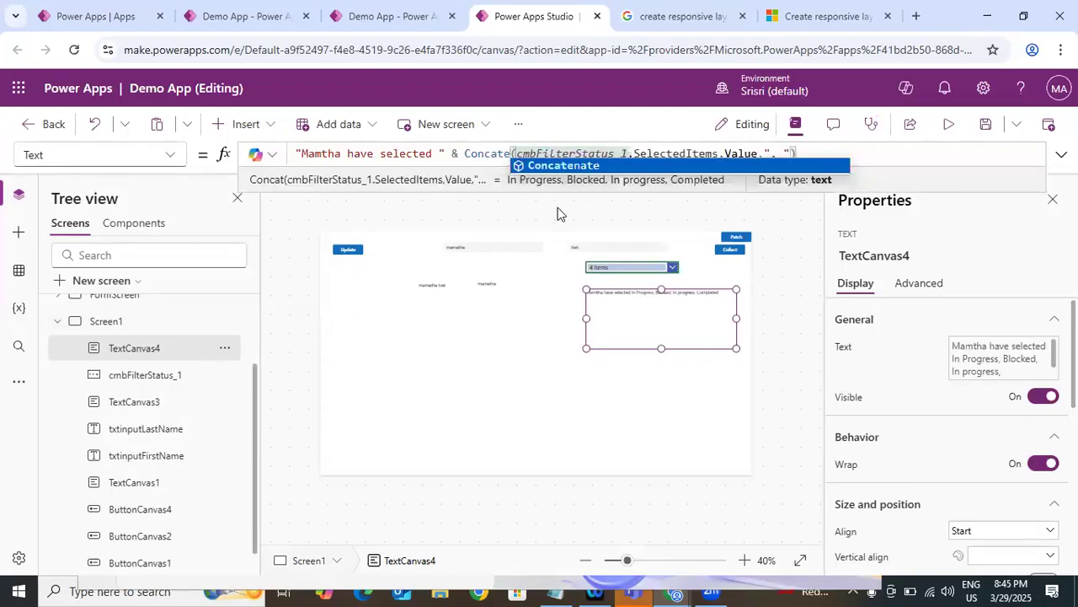
{"action": "key", "text": "Tab"}
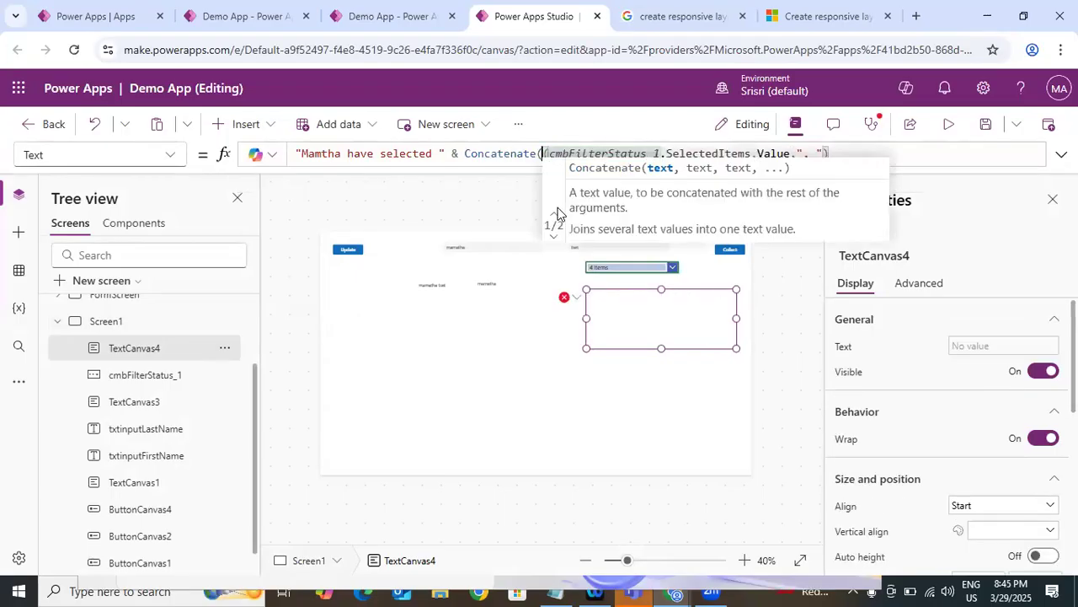
{"action": "left_click", "coordinate": [537, 154]}
{"action": "left_click", "coordinate": [716, 152]}
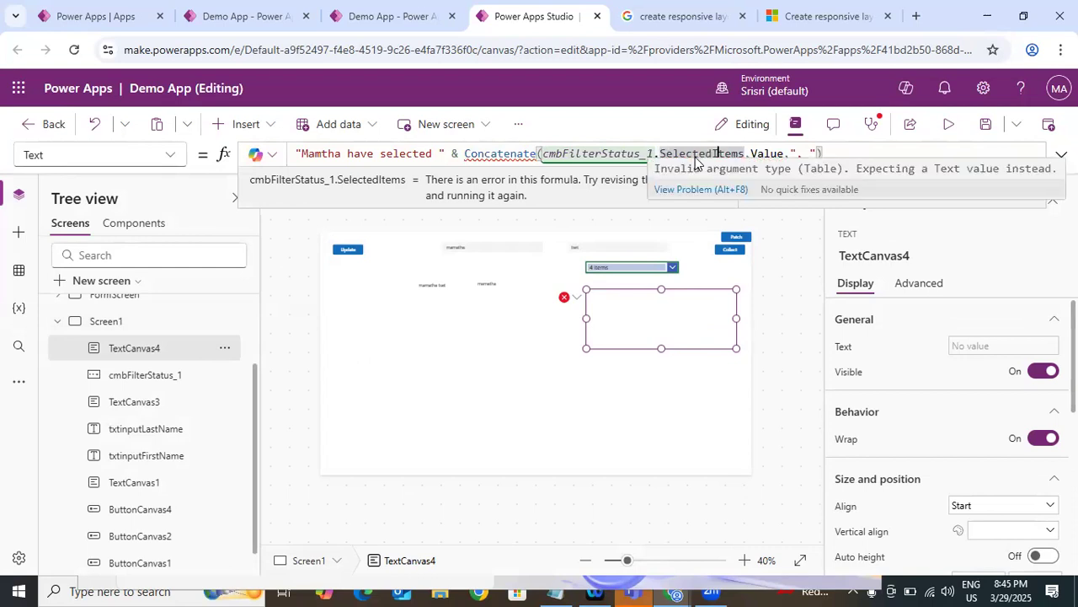
Copy the cmbFilterStatus_1.SelectedItems,Value arguments and replace them with the text "Test" in the Concatenate formula.
{"action": "left_click_drag", "start_coordinate": [542, 154], "coordinate": [785, 150]}
{"action": "key", "text": "ctrl+c"}
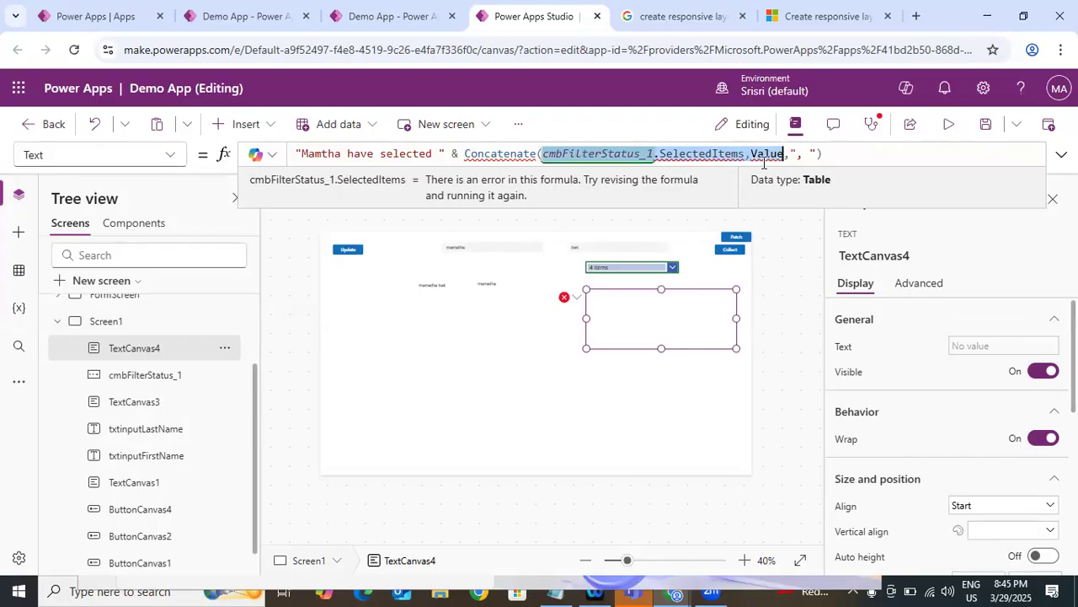
{"action": "key", "text": "BackSpace"}
{"action": "type", "text": "\"\""}
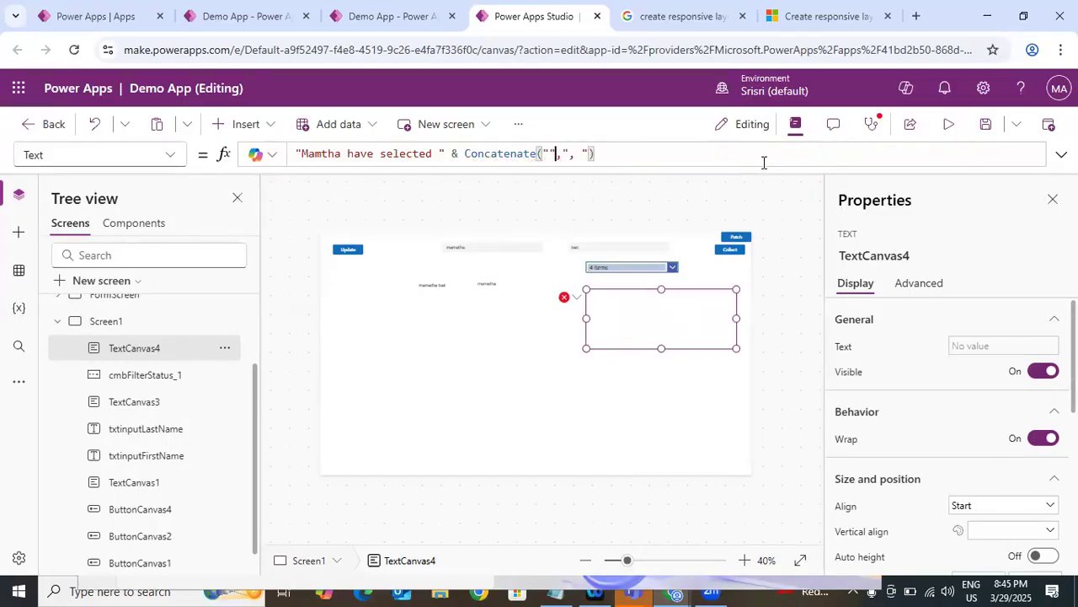
{"action": "type", "text": "Testr"}
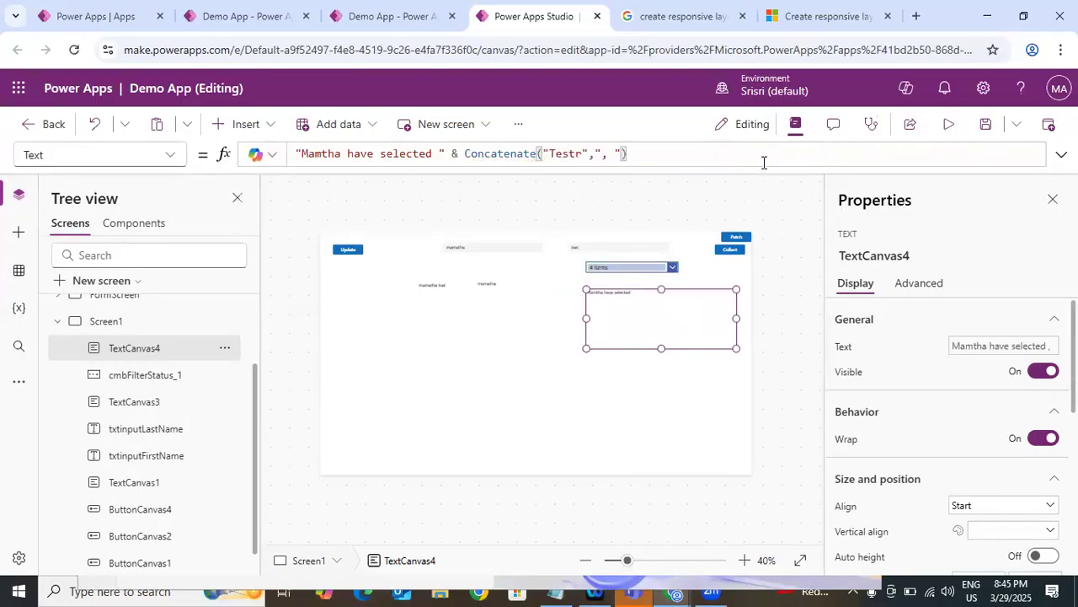
{"action": "key", "text": "BackSpace"}
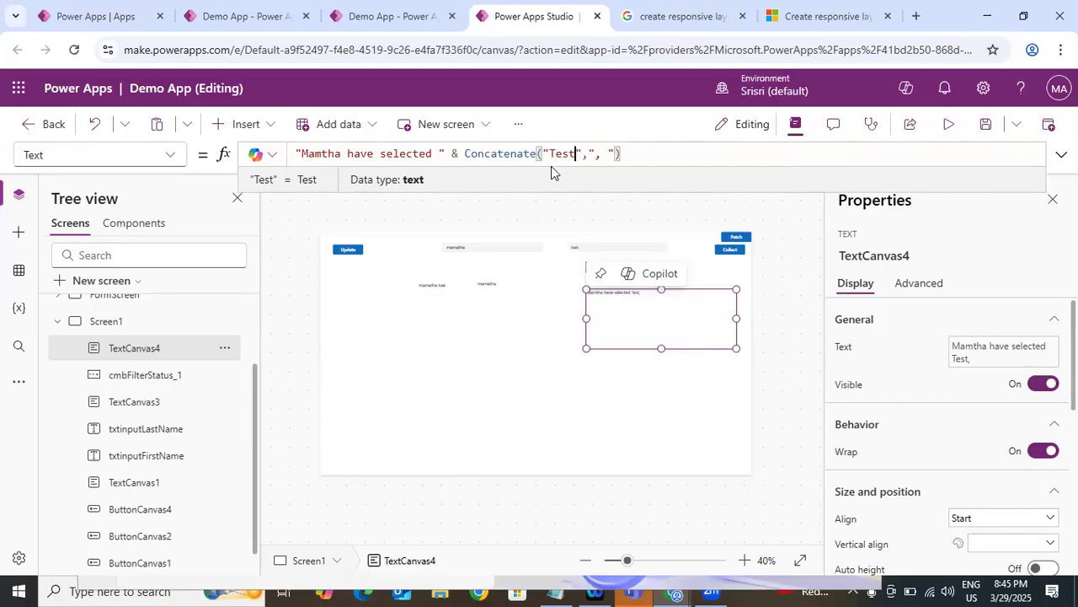
Change Concatenate back to Concat around the text "Test", and inspect that argument in the formula.
{"action": "key", "text": "BackSpace"}
{"action": "key", "text": "BackSpace"}
{"action": "key", "text": "BackSpace"}
{"action": "key", "text": "BackSpace"}
{"action": "key", "text": "BackSpace"}
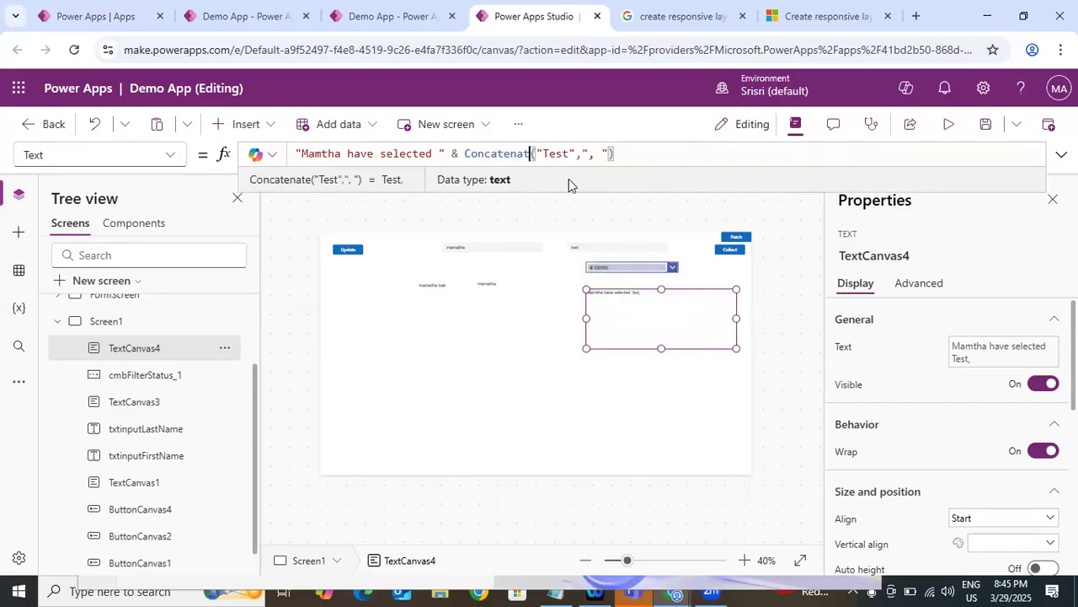
{"action": "type", "text": "ena"}
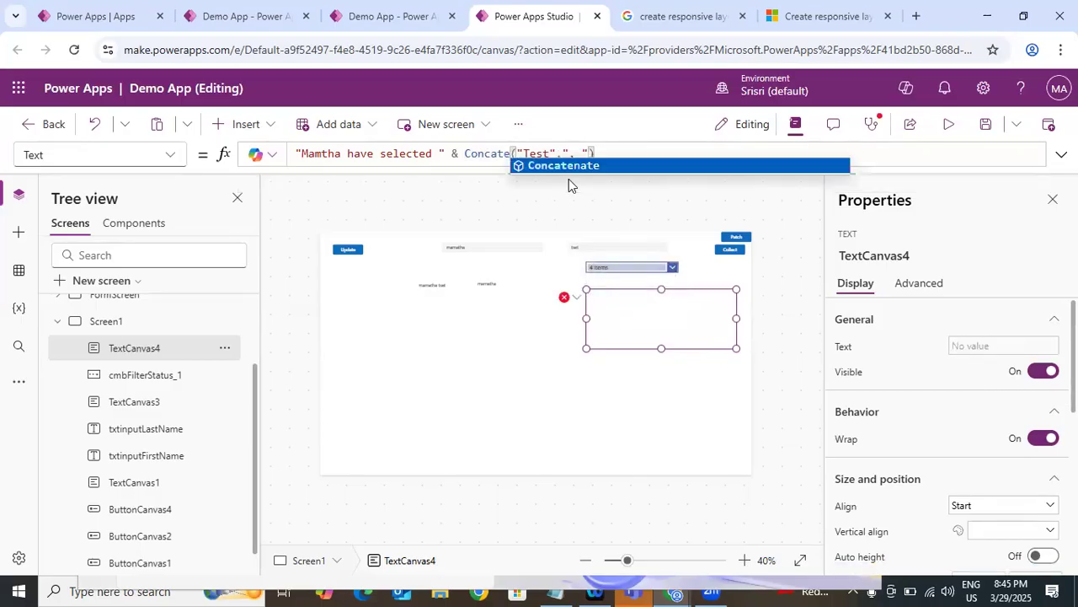
{"action": "key", "text": "BackSpace"}
{"action": "key", "text": "BackSpace"}
{"action": "key", "text": "BackSpace"}
{"action": "key", "text": "BackSpace"}
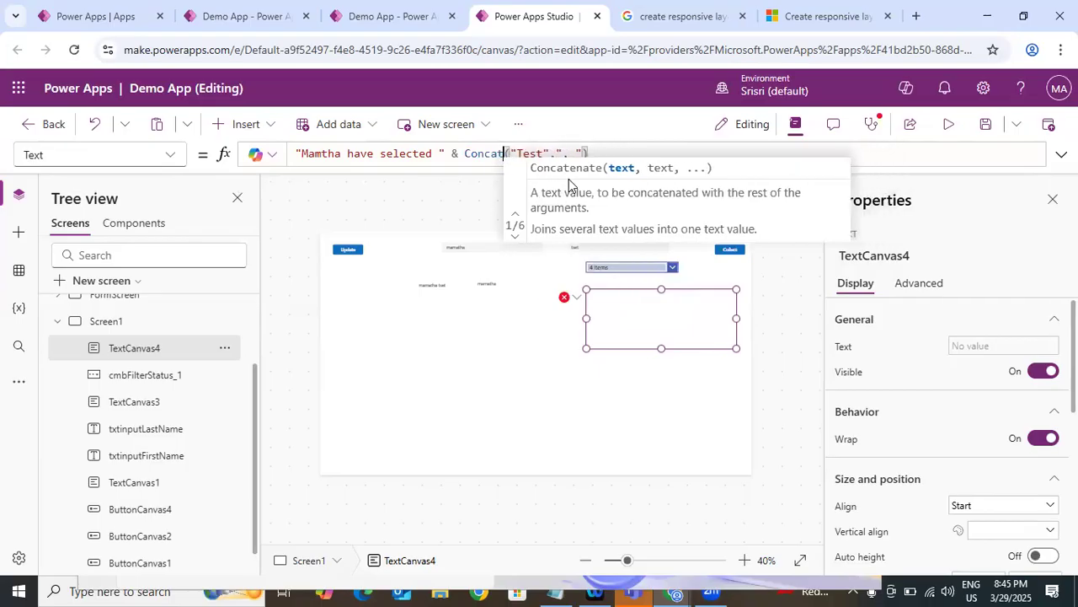
{"action": "type", "text": "t"}
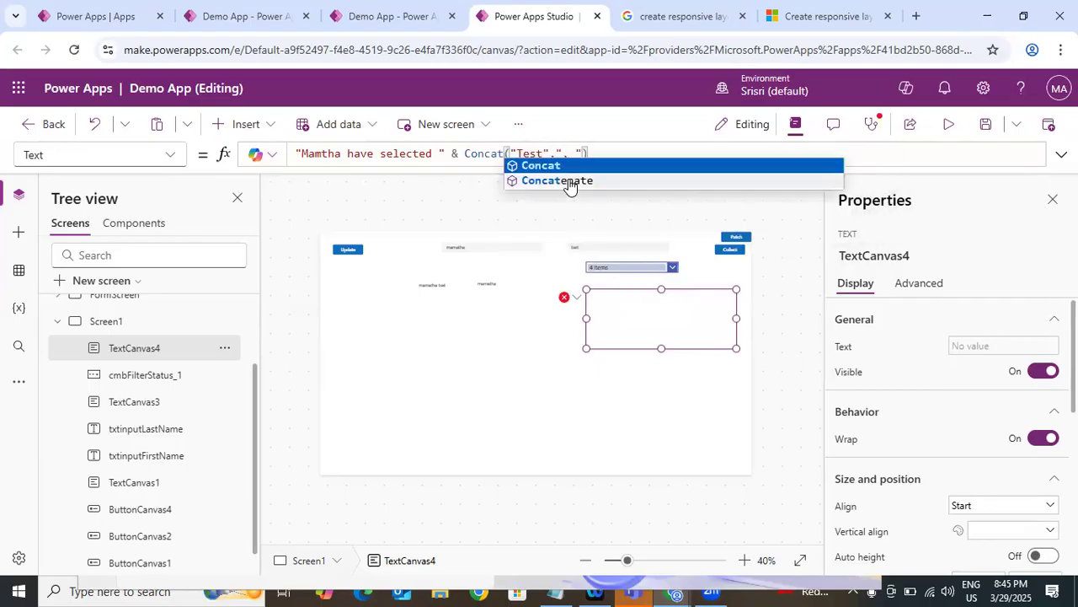
{"action": "key", "text": "Right"}
{"action": "key", "text": "Right"}
{"action": "key", "text": "Right"}
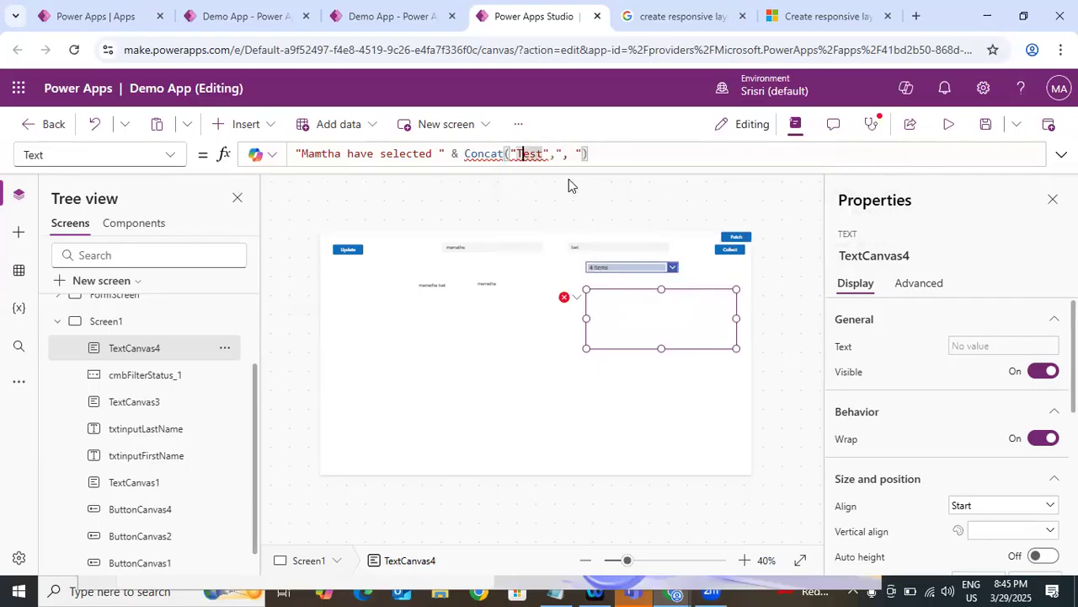
{"action": "mouse_move", "coordinate": [521, 154]}
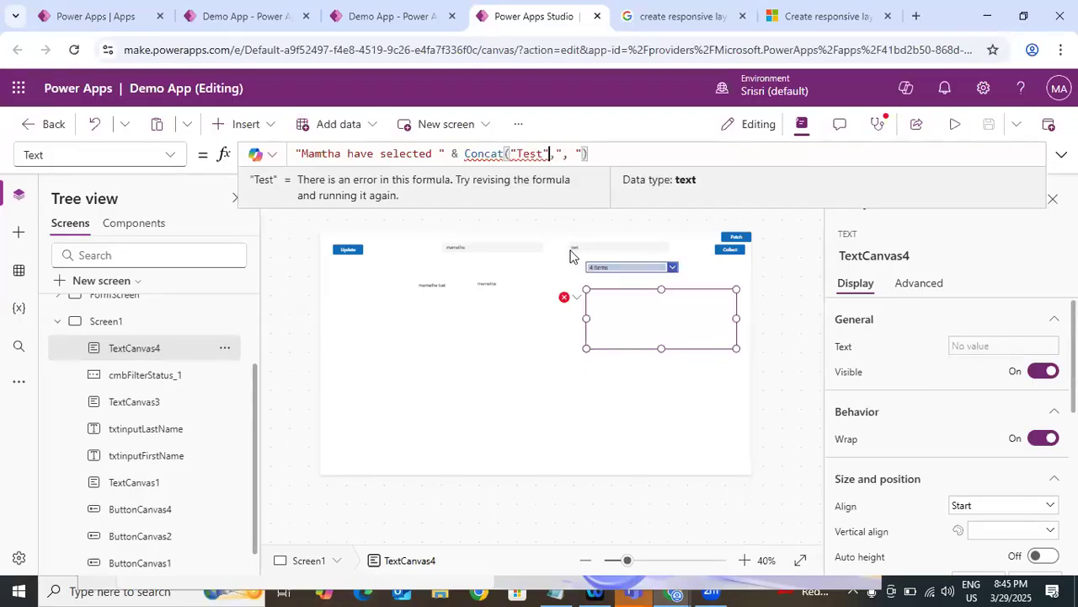
Restore the cmbFilterStatus_1.SelectedItems,Value arguments in place of "Test" in the status label's Concat formula.
{"action": "key", "text": "BackSpace"}
{"action": "key", "text": "BackSpace"}
{"action": "key", "text": "BackSpace"}
{"action": "key", "text": "BackSpace"}
{"action": "key", "text": "BackSpace"}
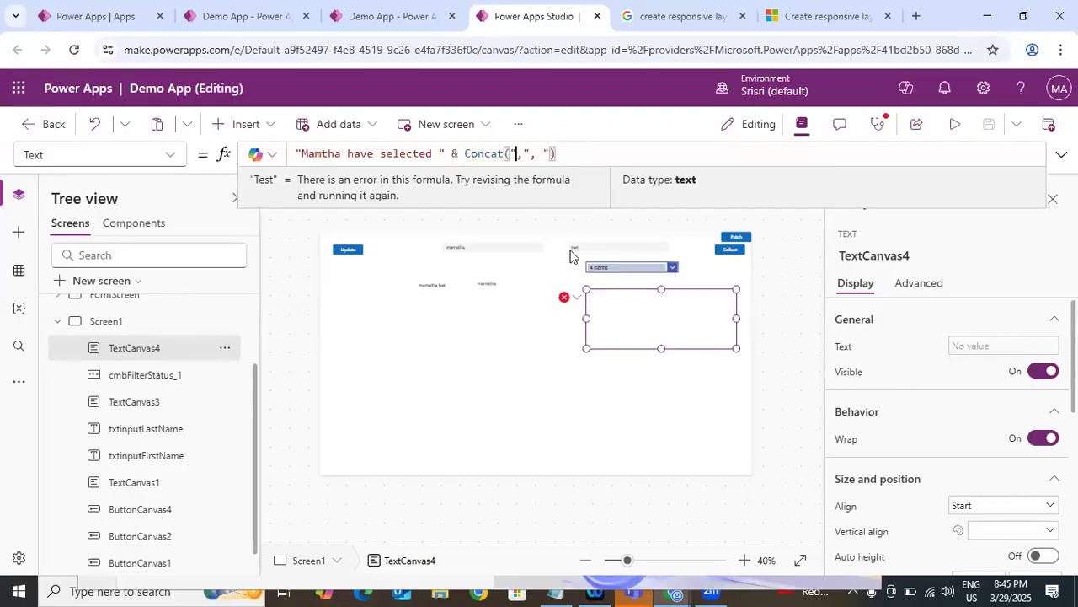
{"action": "key", "text": "ctrl+v"}
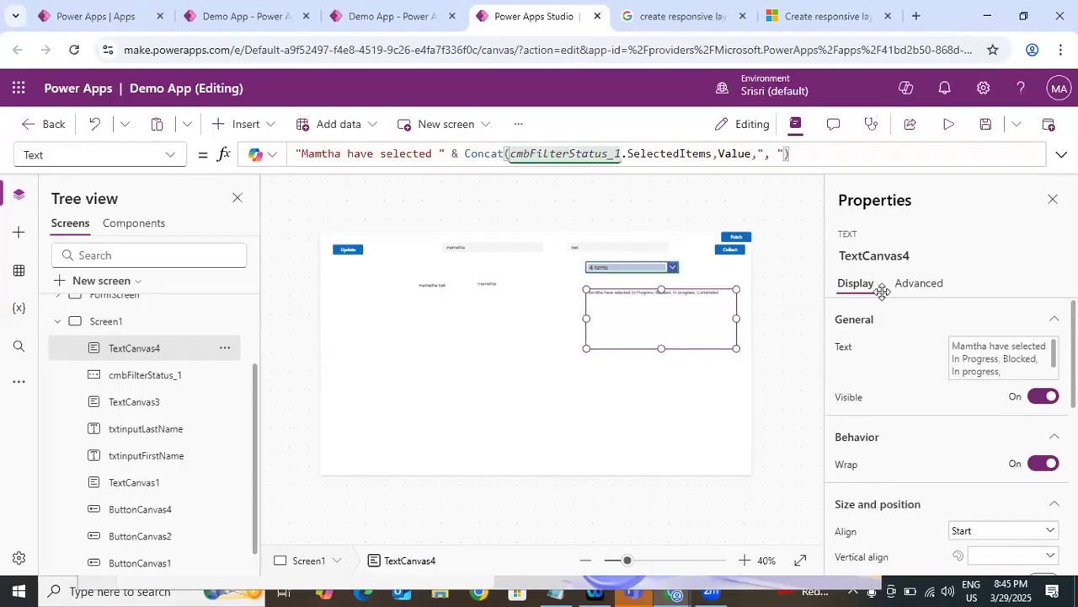
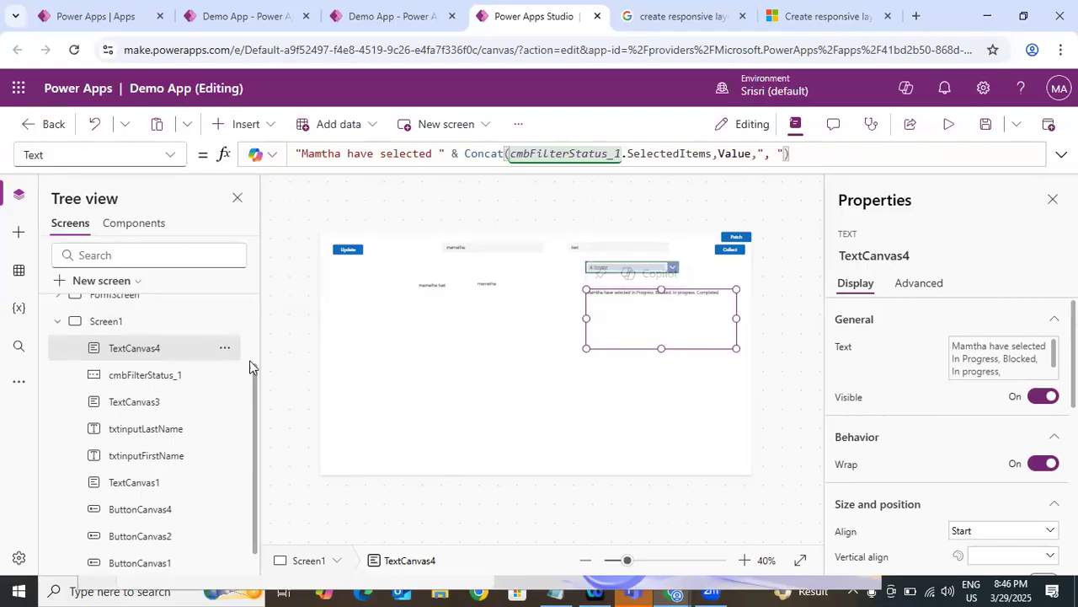
Collapse Screen1 in the screen tree and look over FormScreen, ViewIssuesScreen and Screen2.
{"action": "left_click_drag", "start_coordinate": [257, 381], "coordinate": [255, 349]}
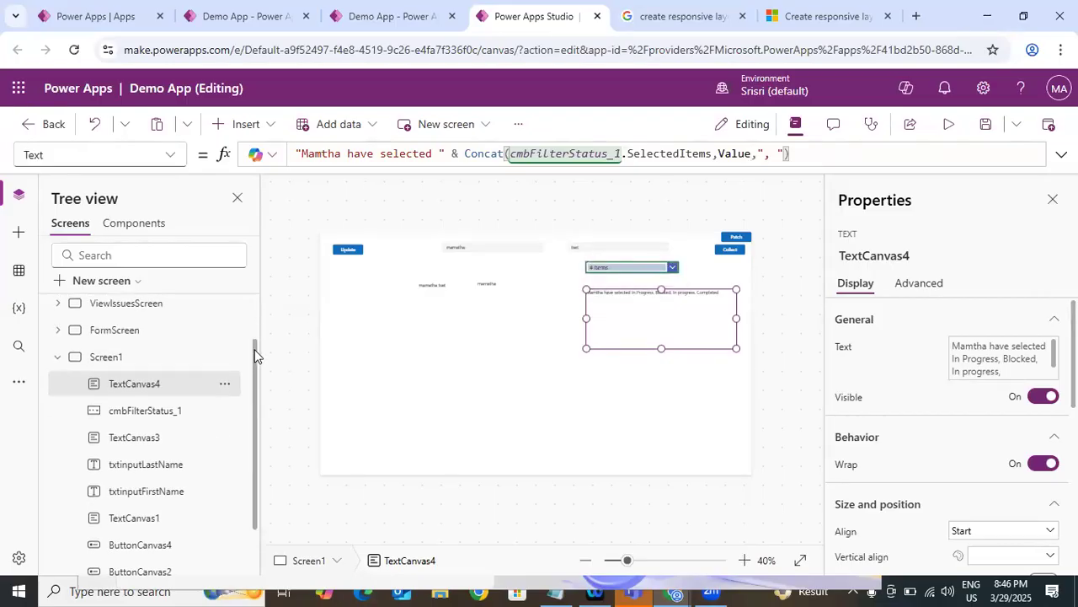
{"action": "left_click", "coordinate": [514, 332]}
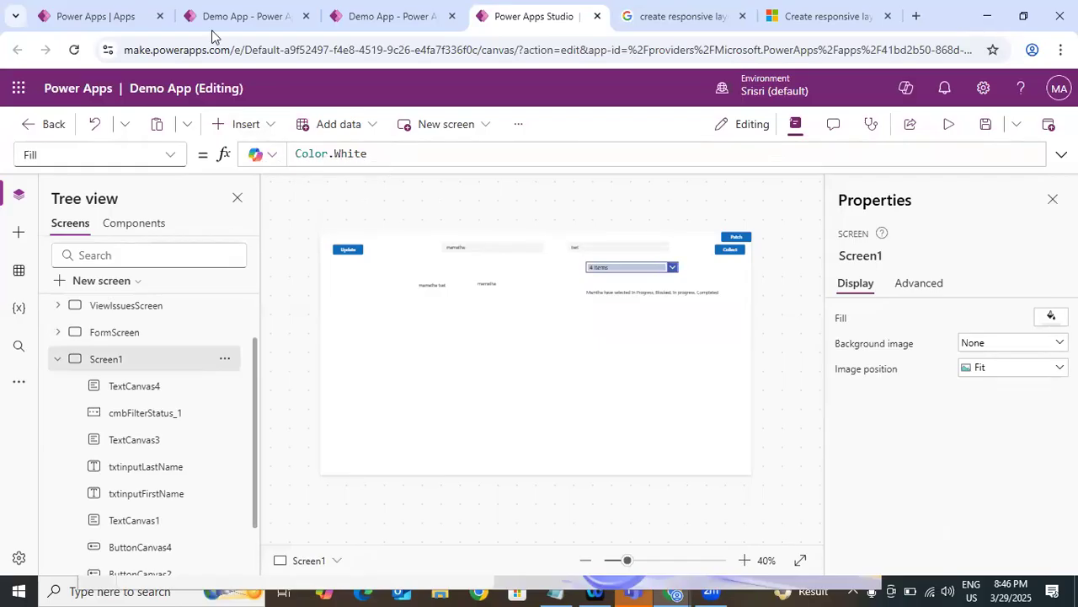
{"action": "left_click", "coordinate": [56, 359]}
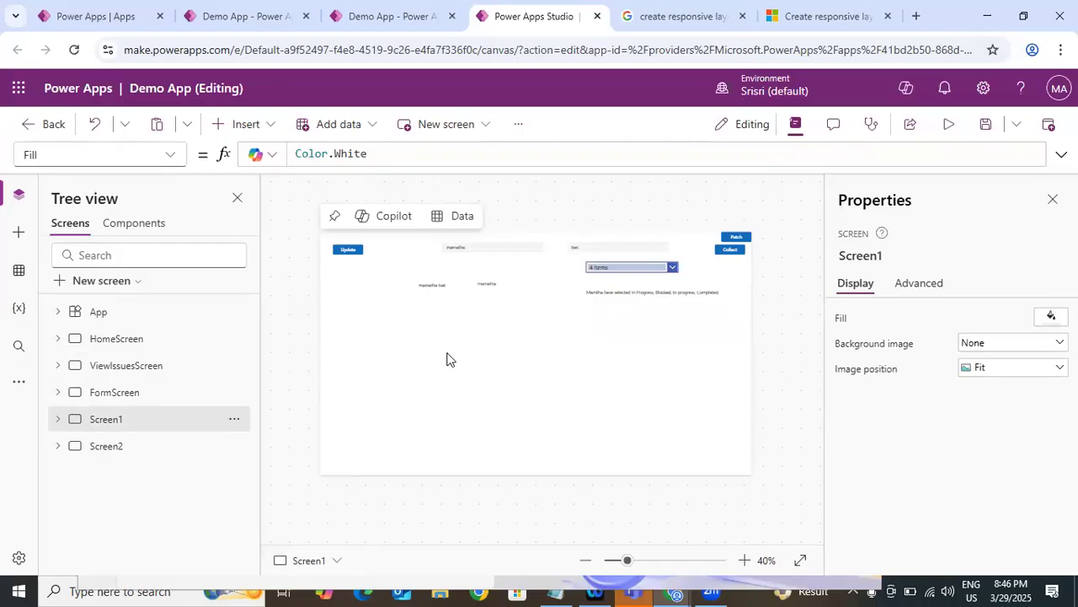
{"action": "left_click", "coordinate": [149, 399]}
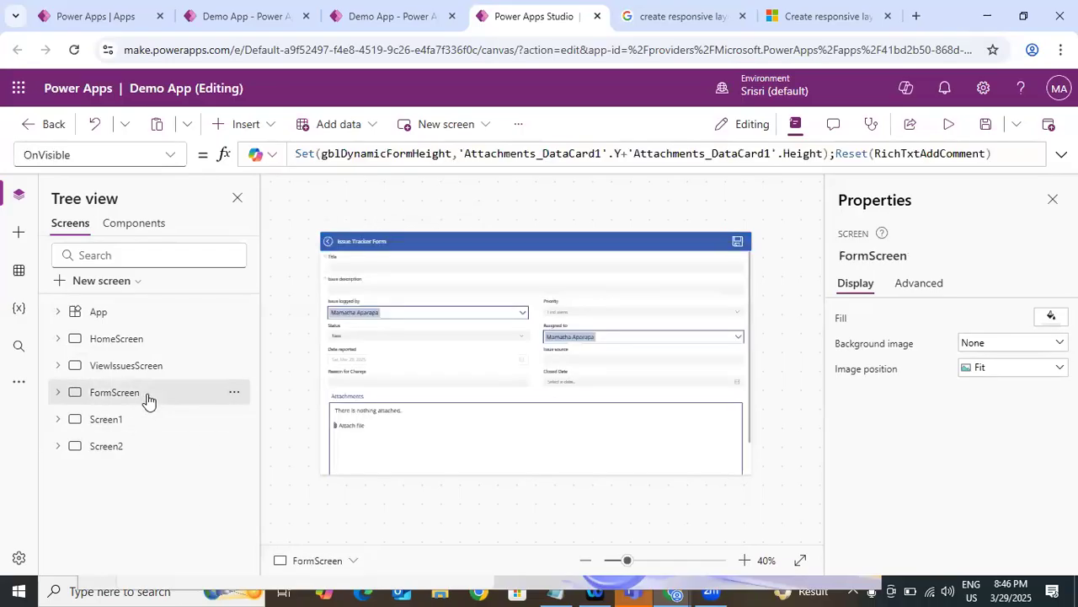
{"action": "left_click", "coordinate": [20, 273]}
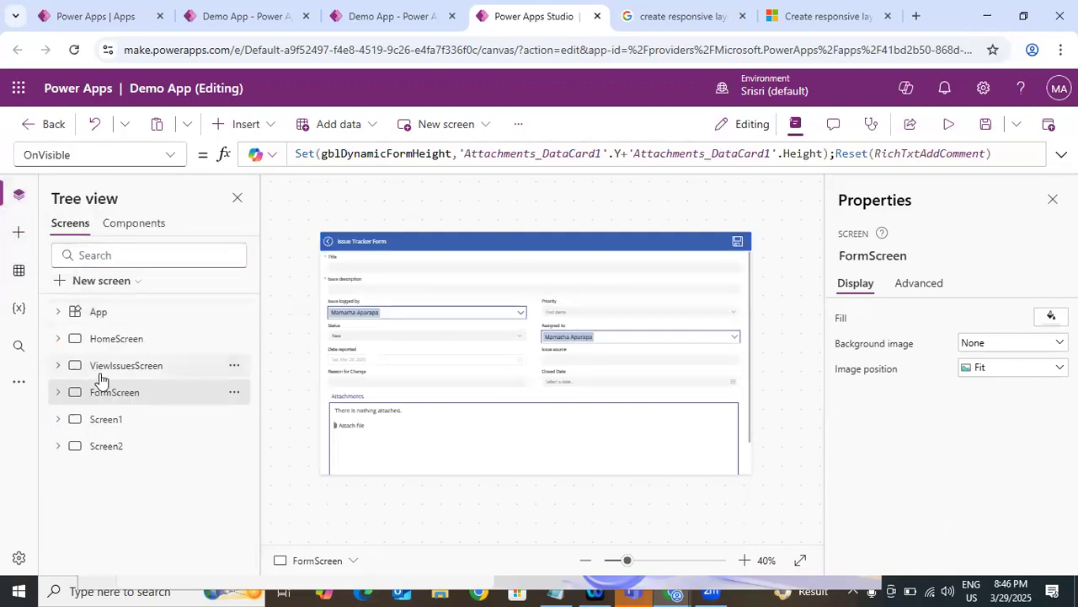
{"action": "left_click", "coordinate": [110, 369]}
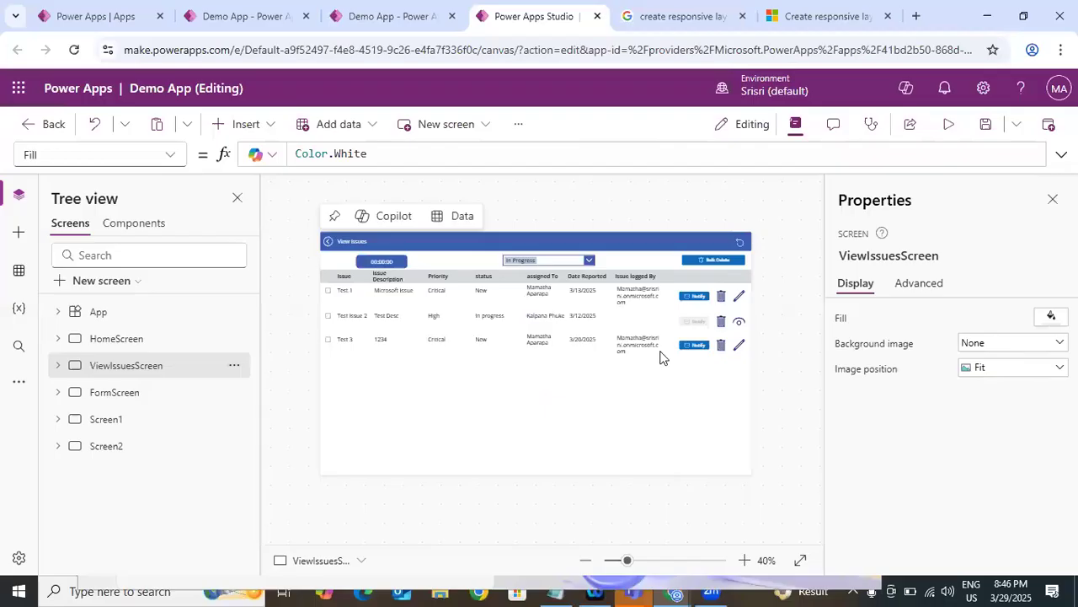
{"action": "left_click", "coordinate": [110, 446]}
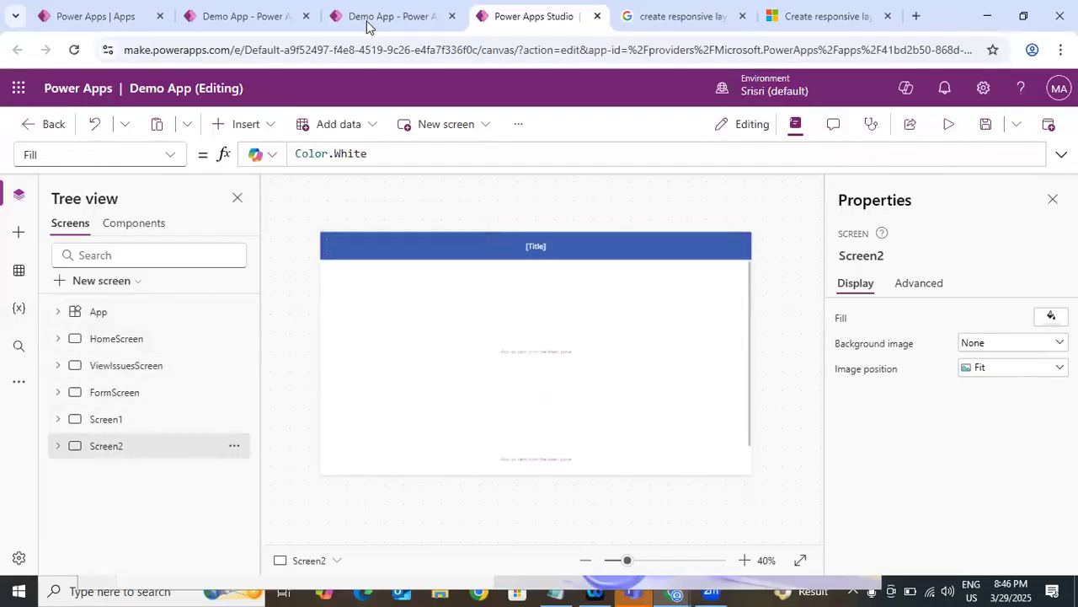
Open the Developer Site's 10000 Sales Records list on SharePoint in a new browser tab and look through its records.
{"action": "left_click", "coordinate": [913, 16]}
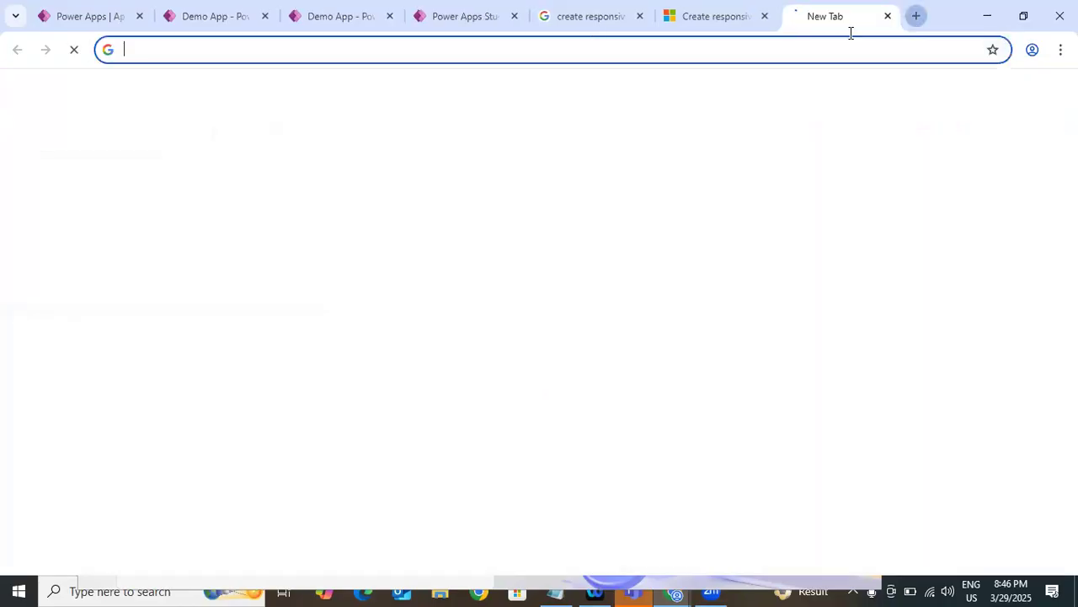
{"action": "left_click", "coordinate": [138, 53]}
{"action": "type", "text": "shrea"}
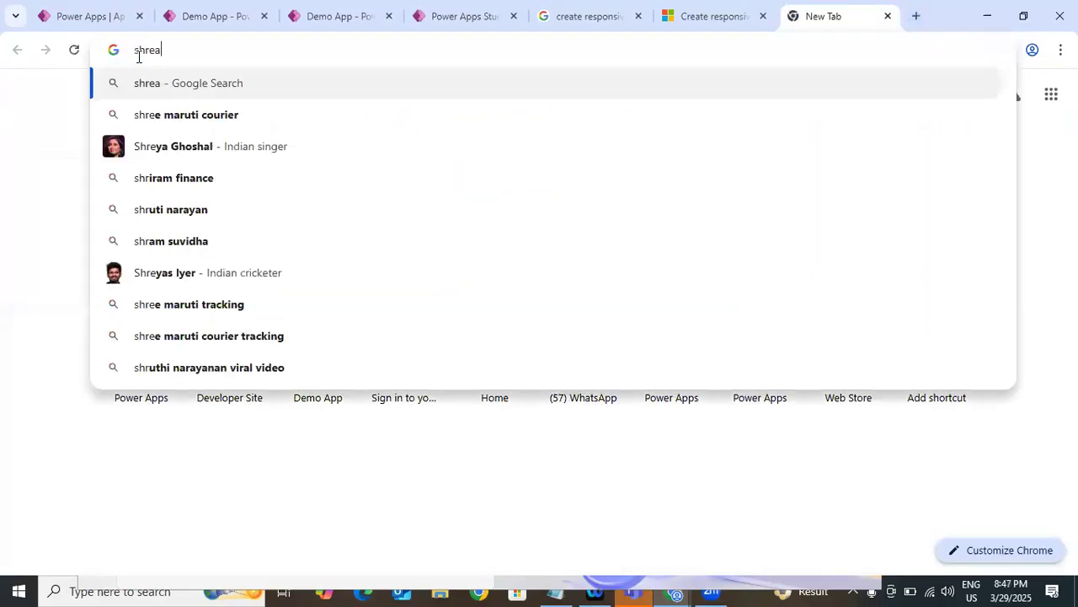
{"action": "key", "text": "BackSpace"}
{"action": "key", "text": "BackSpace"}
{"action": "key", "text": "BackSpace"}
{"action": "type", "text": "arepoint"}
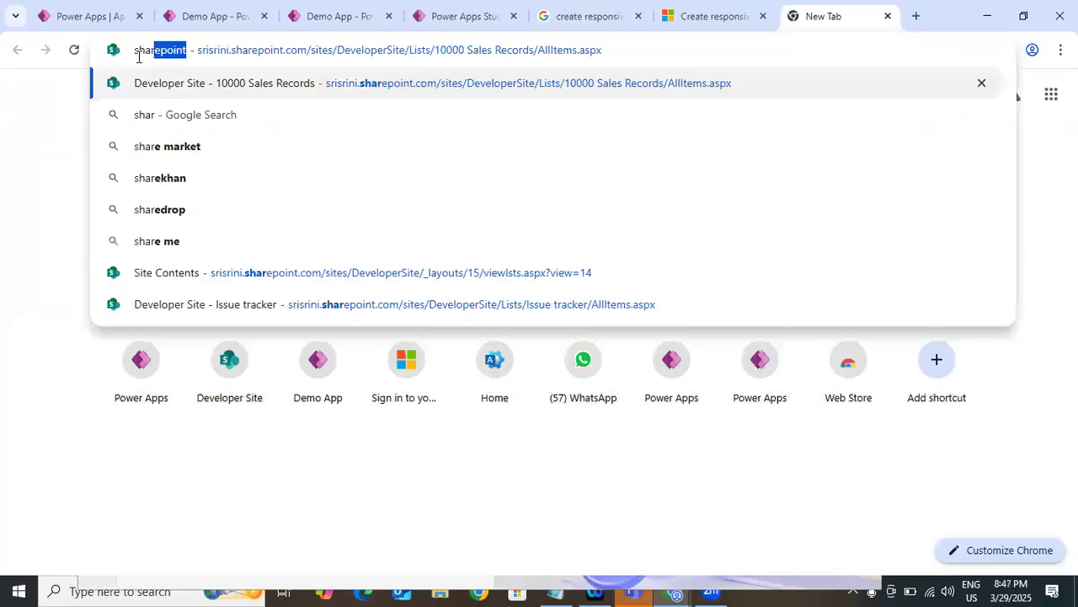
{"action": "key", "text": "Return"}
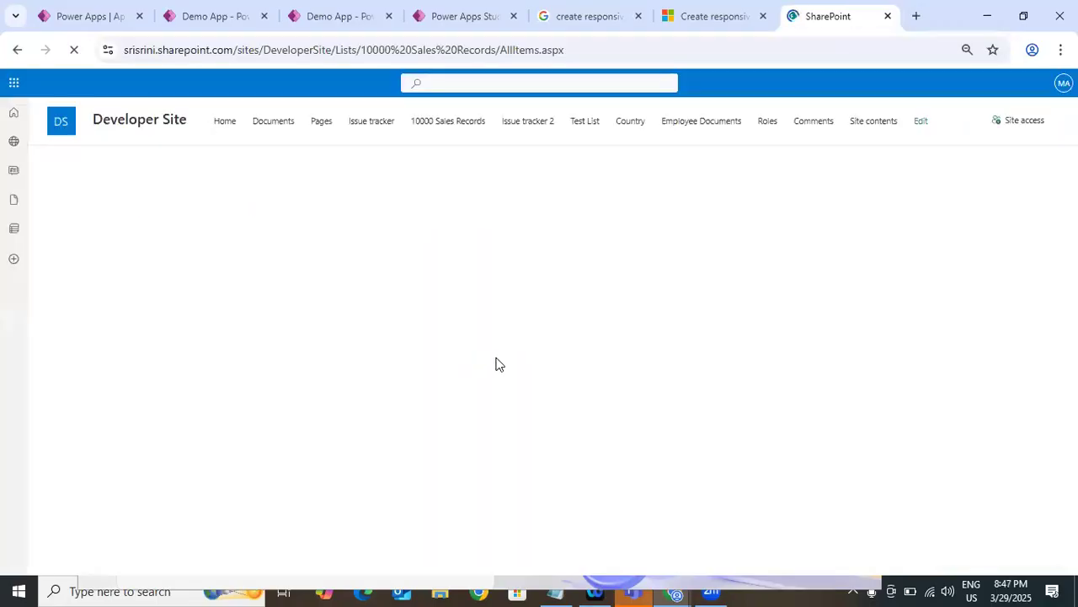
{"action": "left_click", "coordinate": [442, 123]}
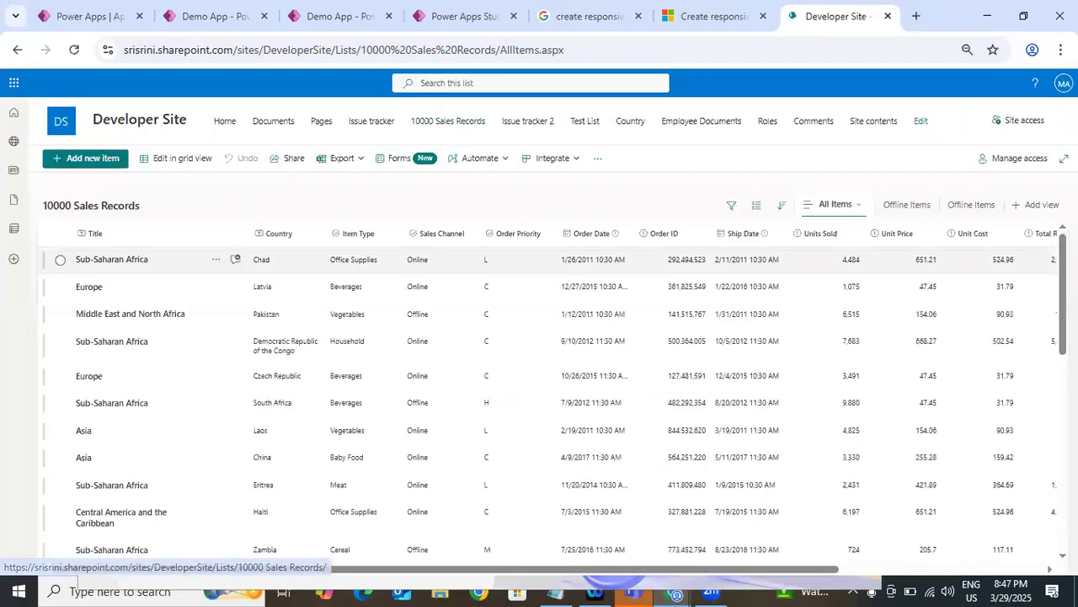
{"action": "scroll", "coordinate": [626, 292], "scroll_direction": "down", "scroll_amount": 7}
{"action": "scroll", "coordinate": [626, 291], "scroll_direction": "up", "scroll_amount": 7}
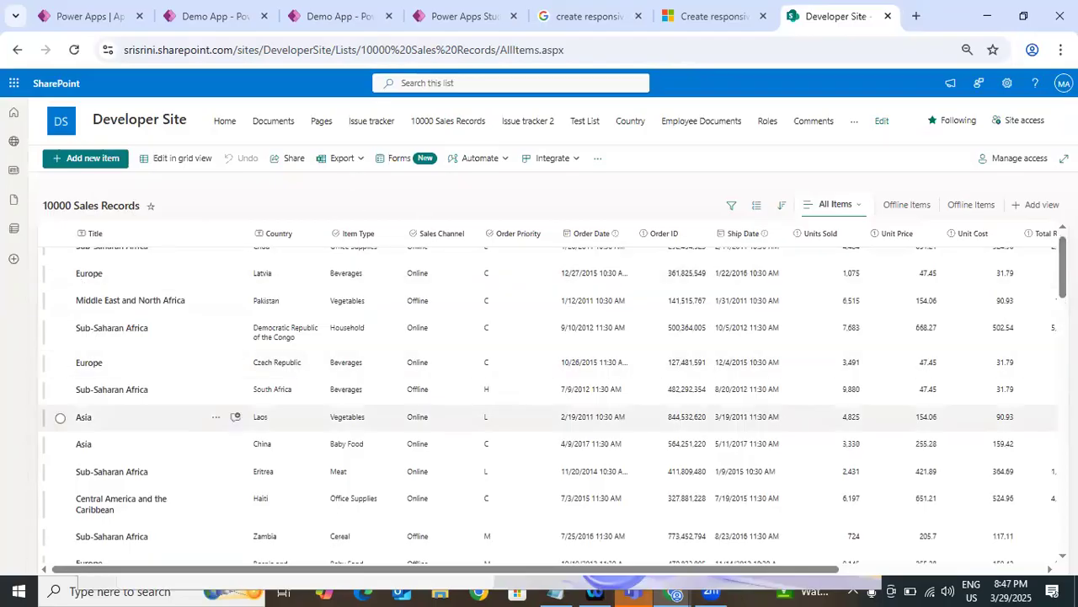
{"action": "scroll", "coordinate": [1043, 244], "scroll_direction": "up", "scroll_amount": 1}
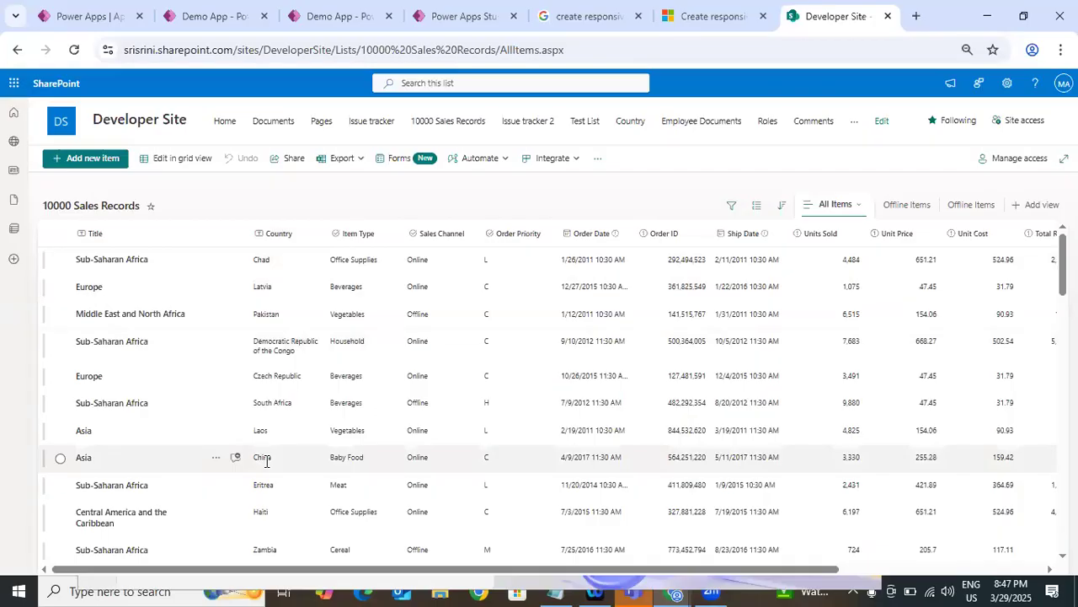
Return to the Power Apps Studio tab, select Screen1 and choose SharePoint as a new data source.
{"action": "left_click", "coordinate": [486, 15]}
{"action": "left_click", "coordinate": [122, 419]}
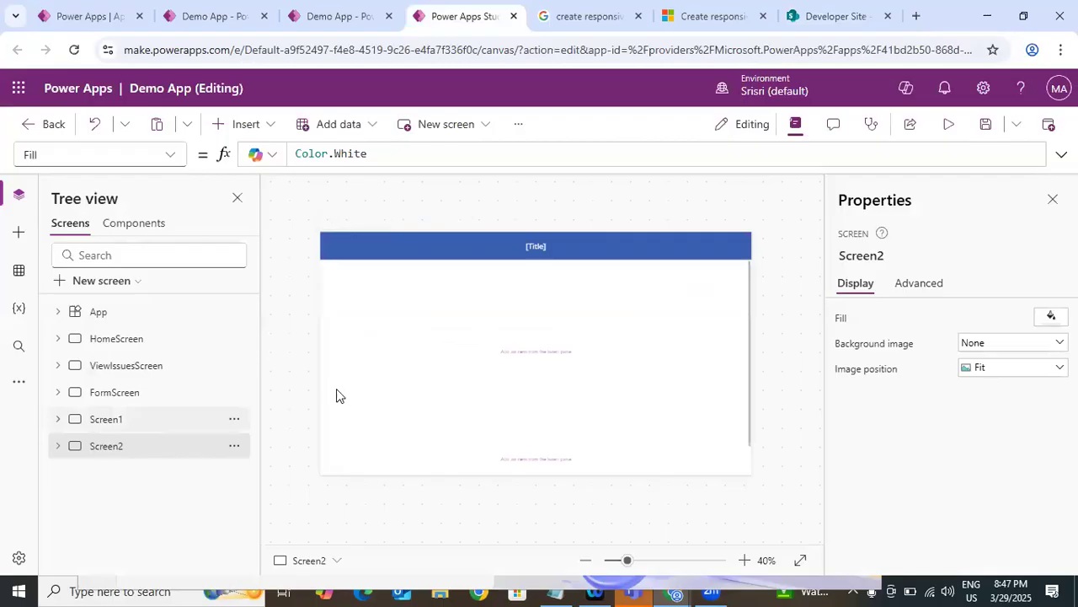
{"action": "left_click", "coordinate": [17, 270]}
{"action": "left_click", "coordinate": [99, 253]}
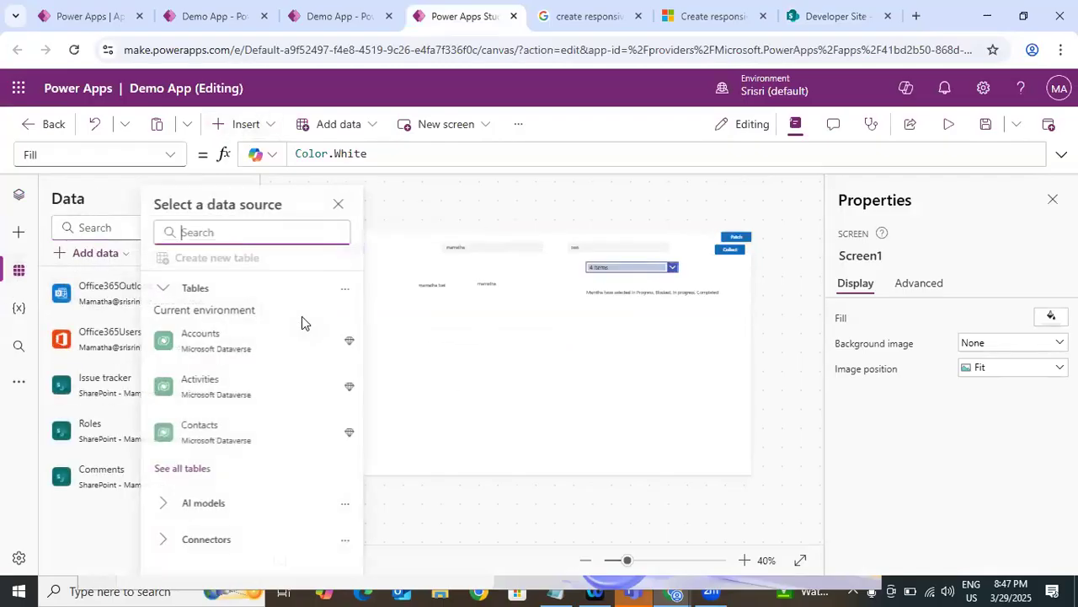
{"action": "left_click", "coordinate": [202, 232]}
{"action": "type", "text": "share"}
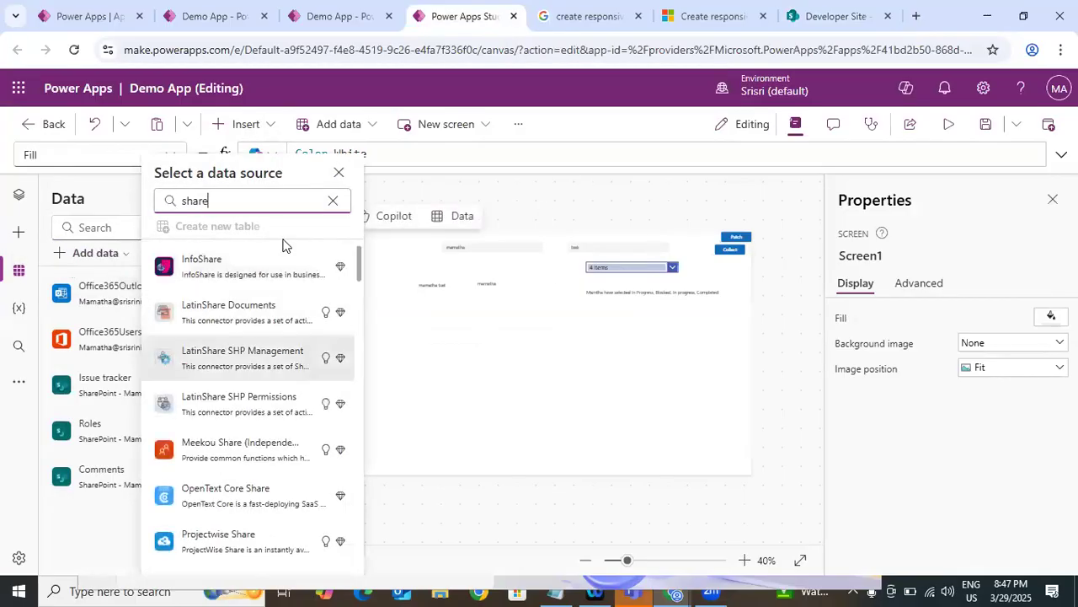
{"action": "type", "text": "poin"}
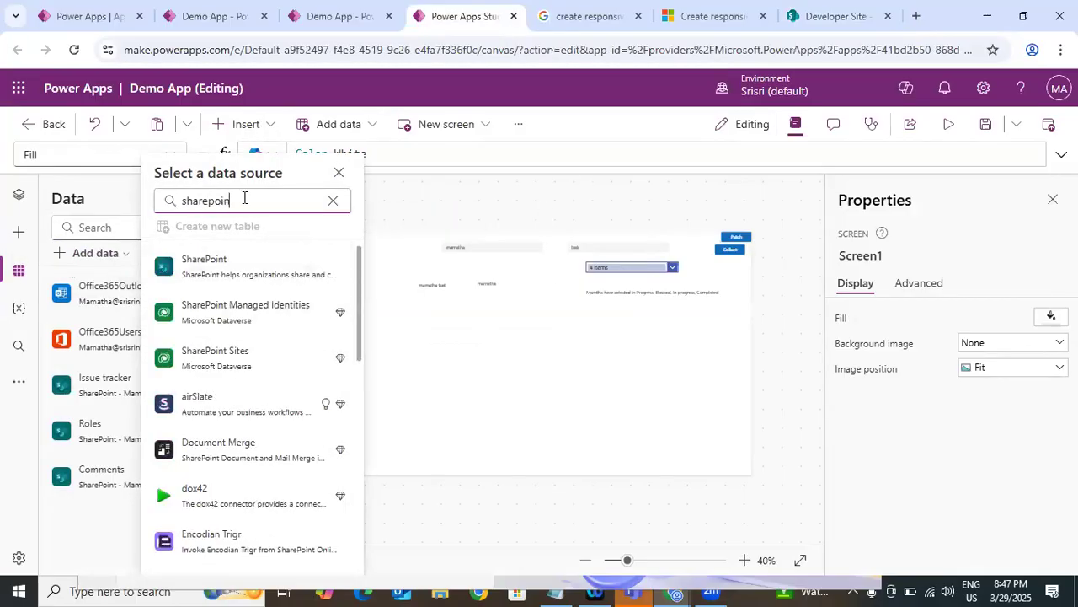
{"action": "left_click", "coordinate": [253, 257]}
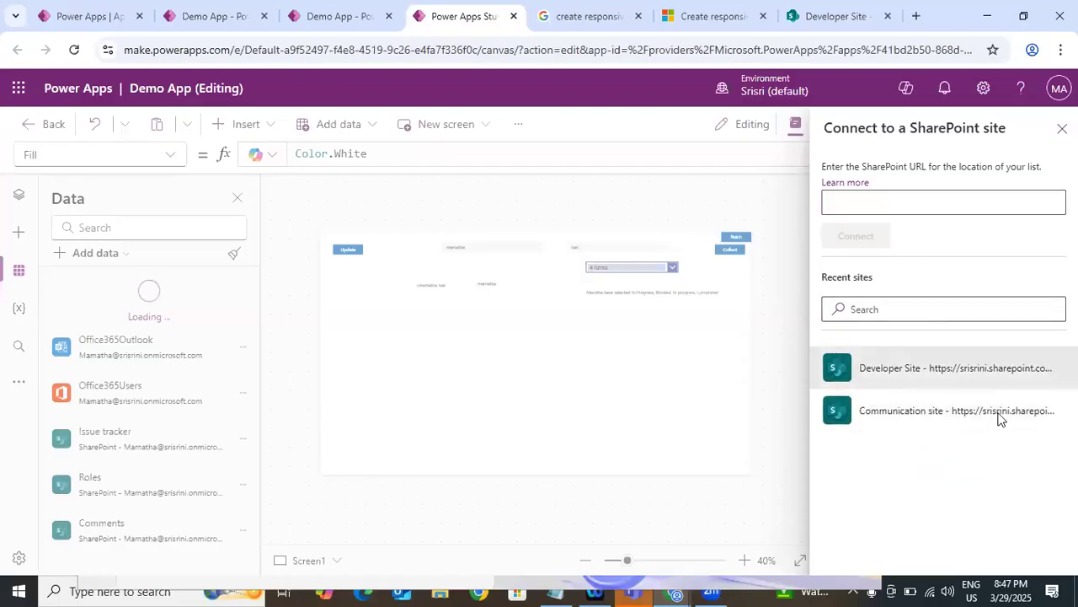
Connect the 10000 Sales Records list from the Developer Site to the app.
{"action": "left_click", "coordinate": [910, 380]}
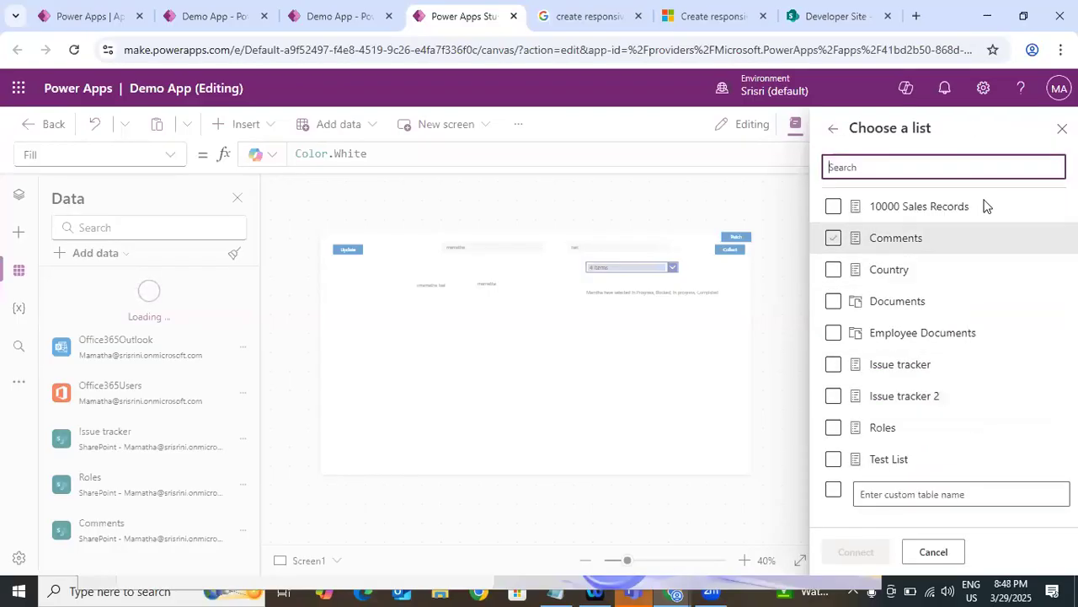
{"action": "left_click", "coordinate": [888, 208]}
{"action": "left_click", "coordinate": [856, 551]}
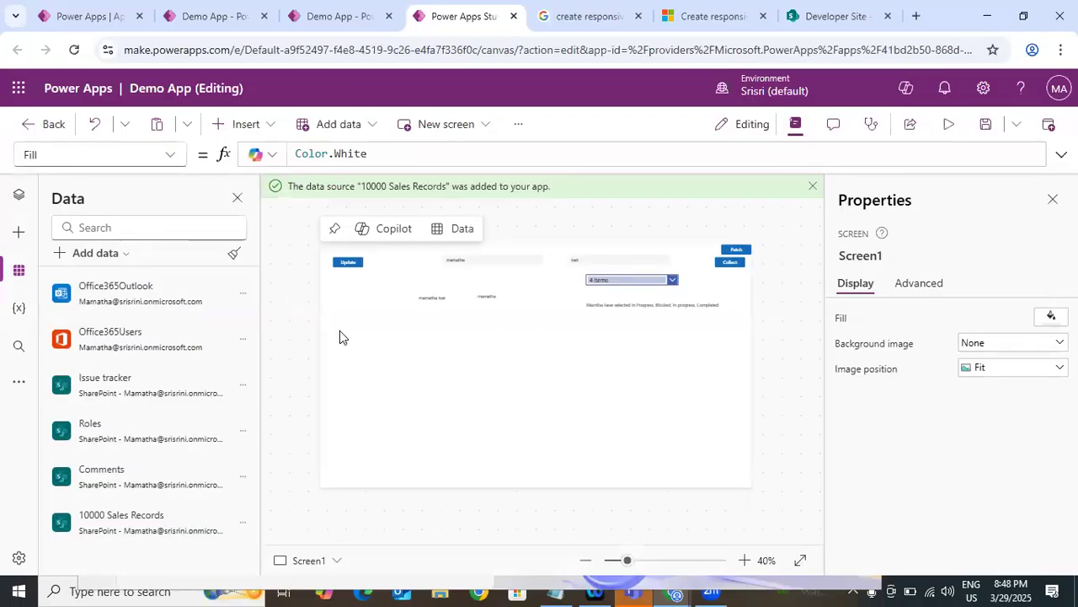
{"action": "mouse_move", "coordinate": [152, 496]}
Insert a button on Screen1 and place it in the empty area below the Update button.
{"action": "left_click", "coordinate": [265, 124]}
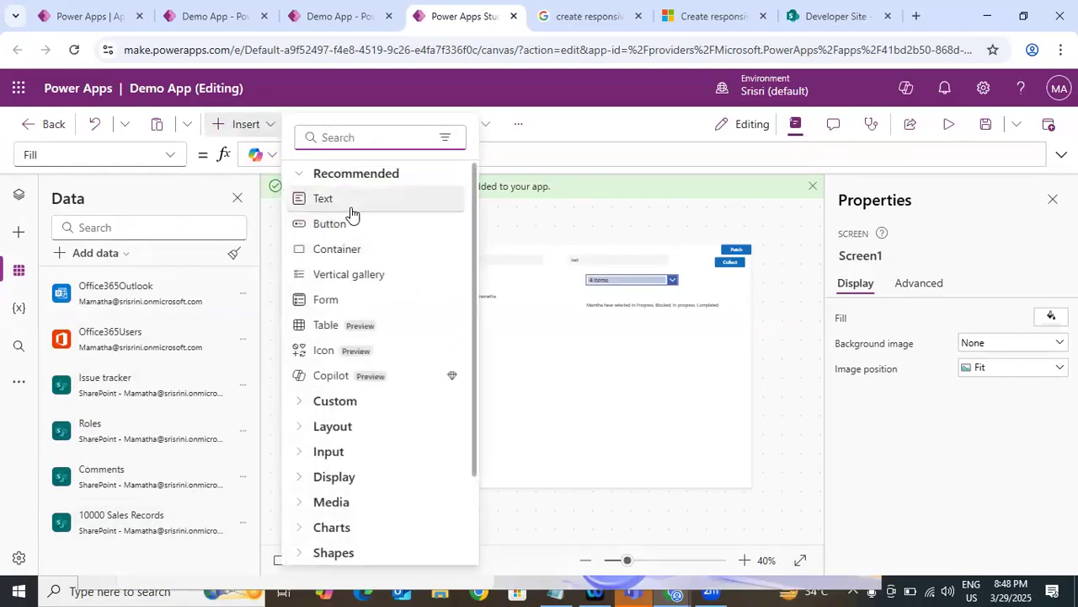
{"action": "left_click", "coordinate": [385, 327]}
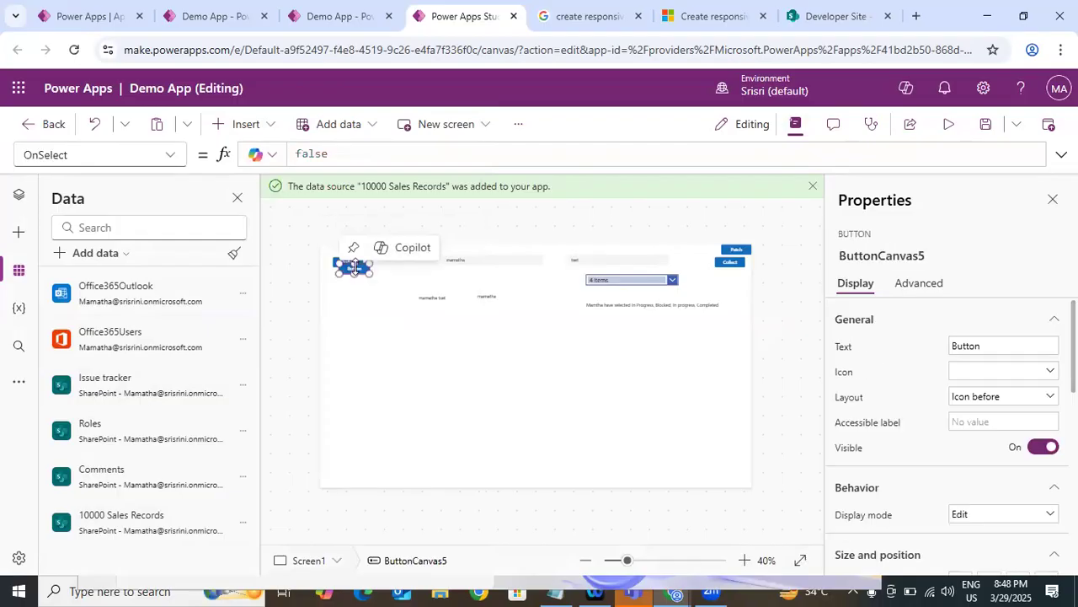
{"action": "left_click_drag", "start_coordinate": [357, 269], "coordinate": [375, 344]}
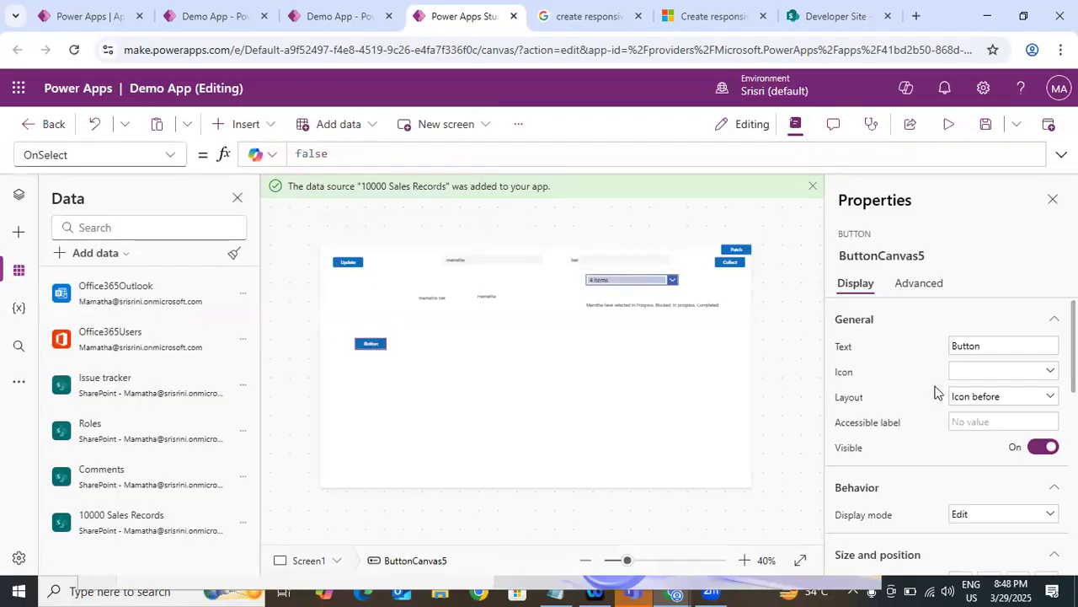
Set the new button's text to "Group by Country" and widen the button so the caption fits on one line.
{"action": "left_click", "coordinate": [841, 347]}
{"action": "left_click", "coordinate": [332, 160]}
{"action": "double_click", "coordinate": [330, 154]}
{"action": "type", "text": "Group by Cou"}
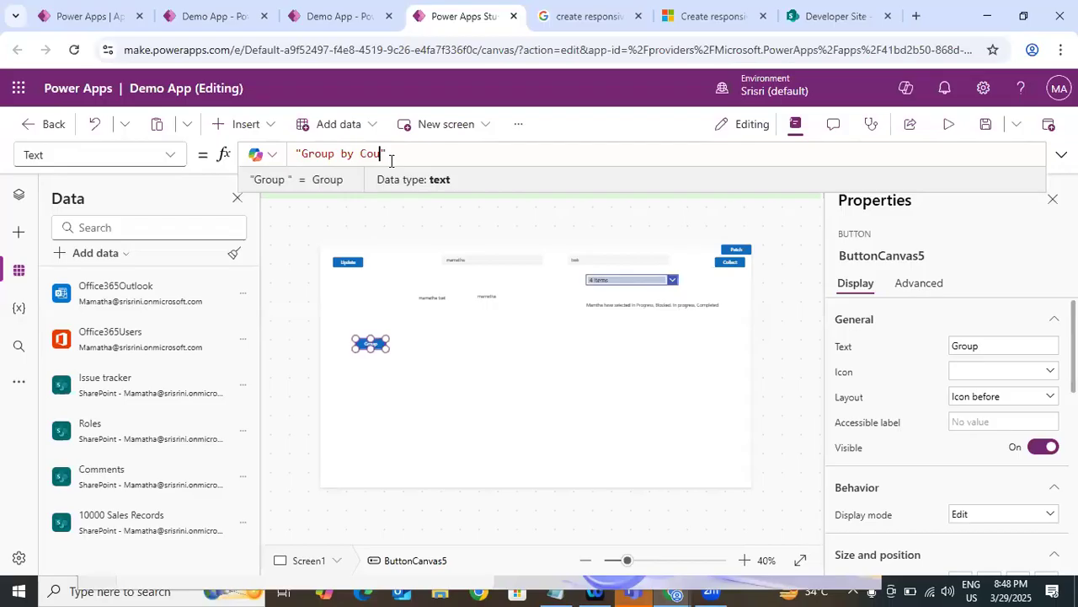
{"action": "type", "text": "ntry"}
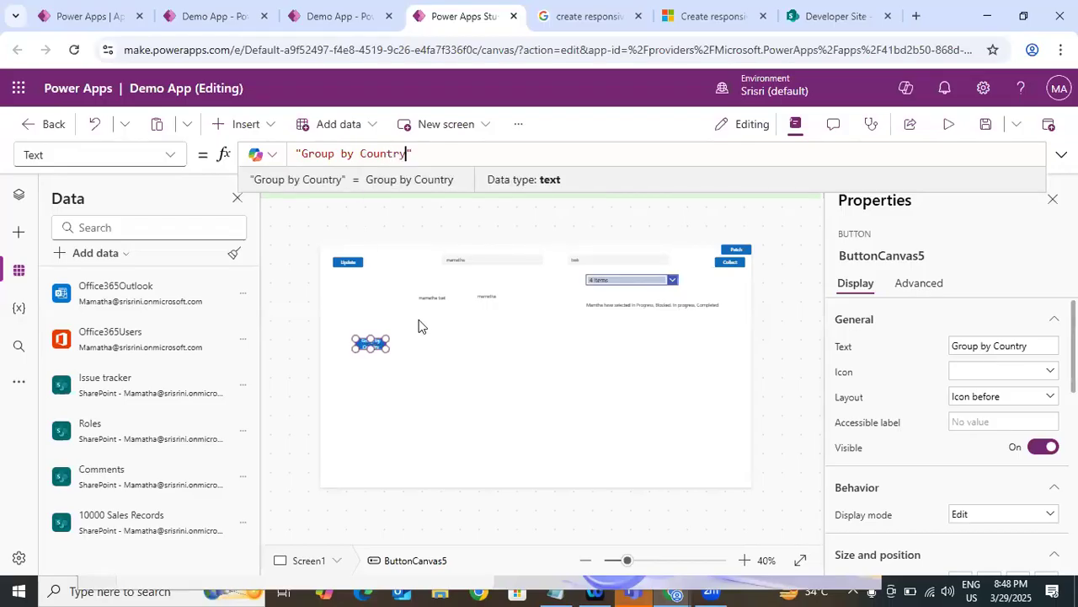
{"action": "left_click", "coordinate": [418, 322]}
{"action": "left_click", "coordinate": [372, 343]}
{"action": "left_click_drag", "start_coordinate": [388, 348], "coordinate": [448, 351]}
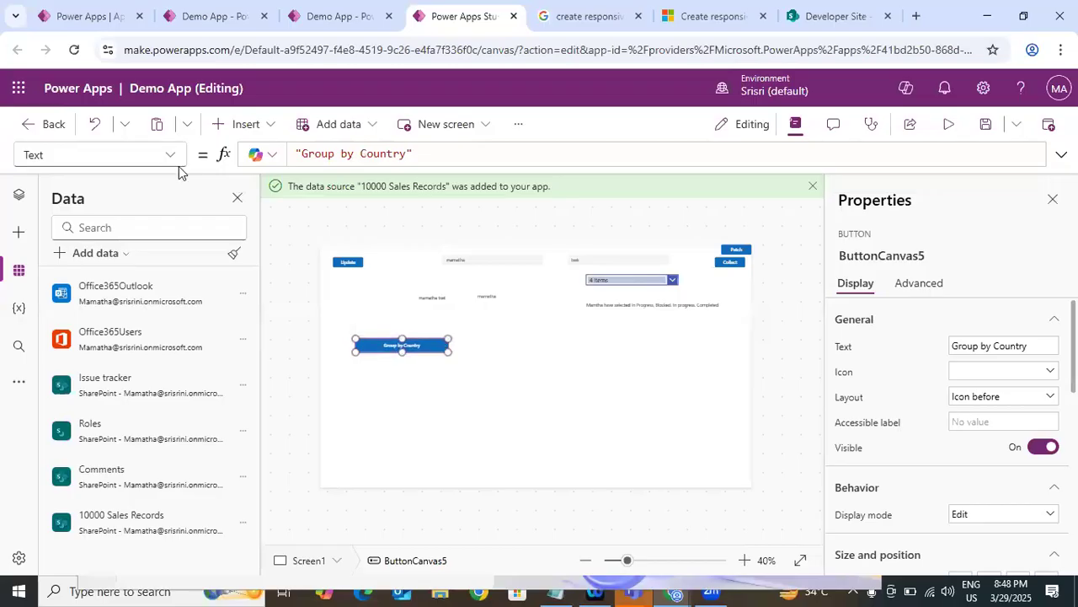
Replace the Group by Country button's OnSelect formula with the start of a GroupBy function.
{"action": "left_click", "coordinate": [165, 155]}
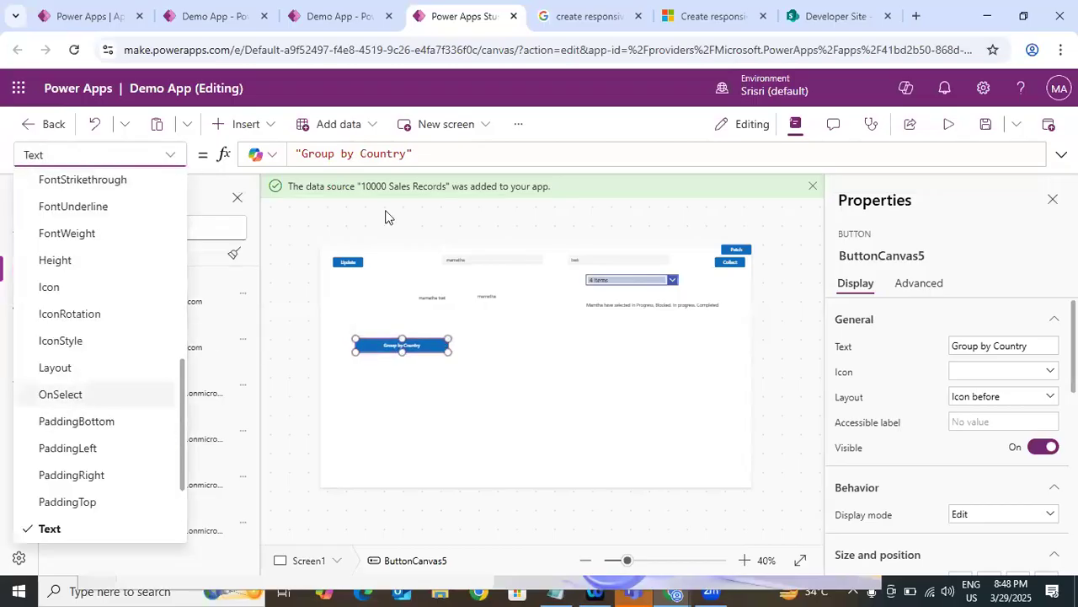
{"action": "double_click", "coordinate": [315, 154]}
{"action": "key", "text": "BackSpace"}
{"action": "type", "text": "group"}
{"action": "key", "text": "Tab"}
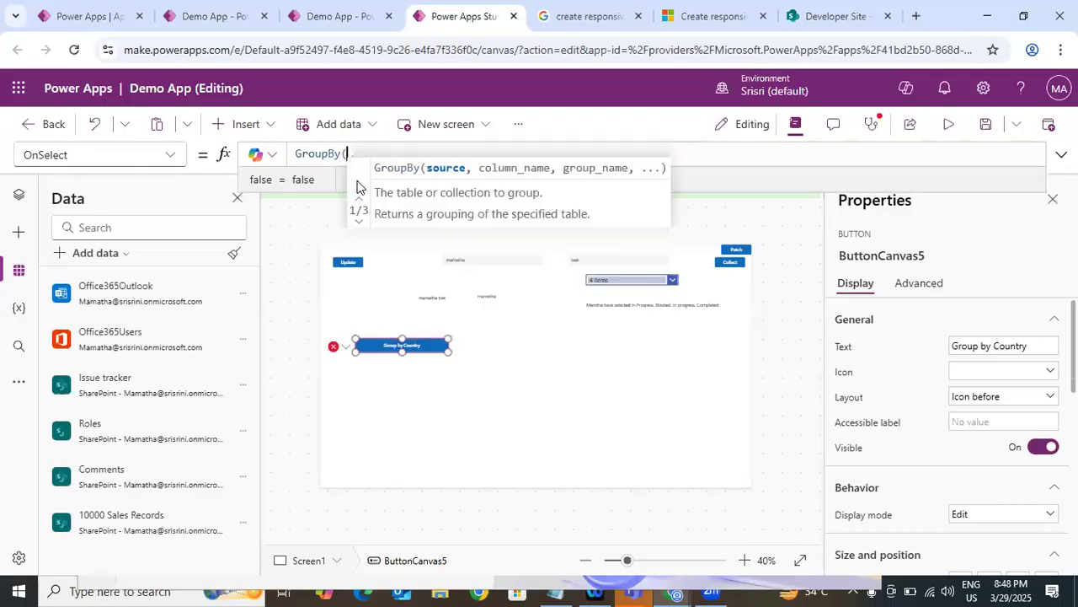
{"action": "type", "text": ")"}
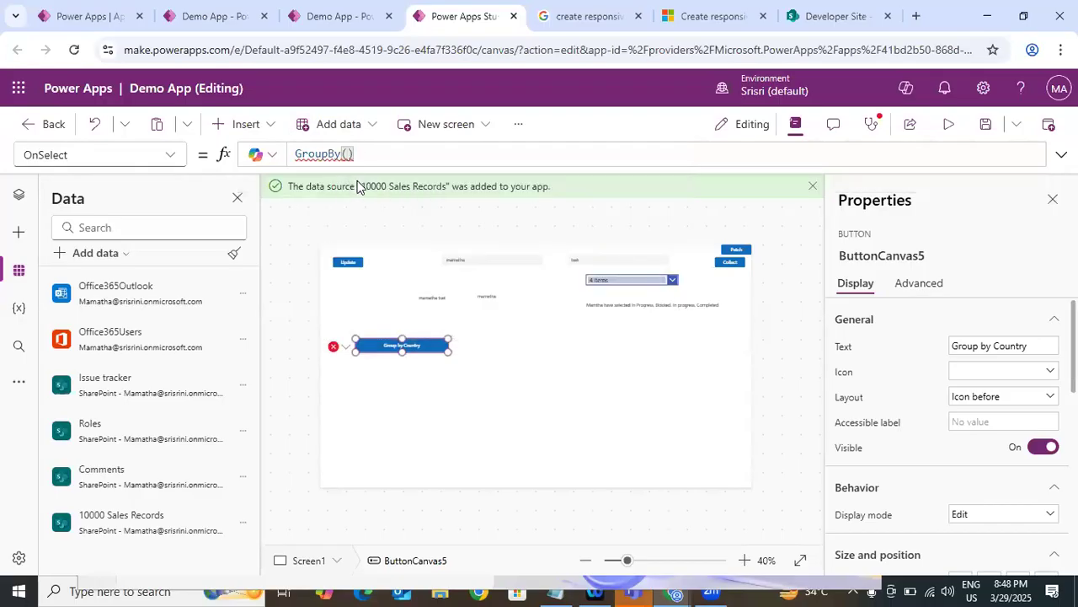
{"action": "key", "text": "BackSpace"}
{"action": "key", "text": "BackSpace"}
{"action": "type", "text": "("}
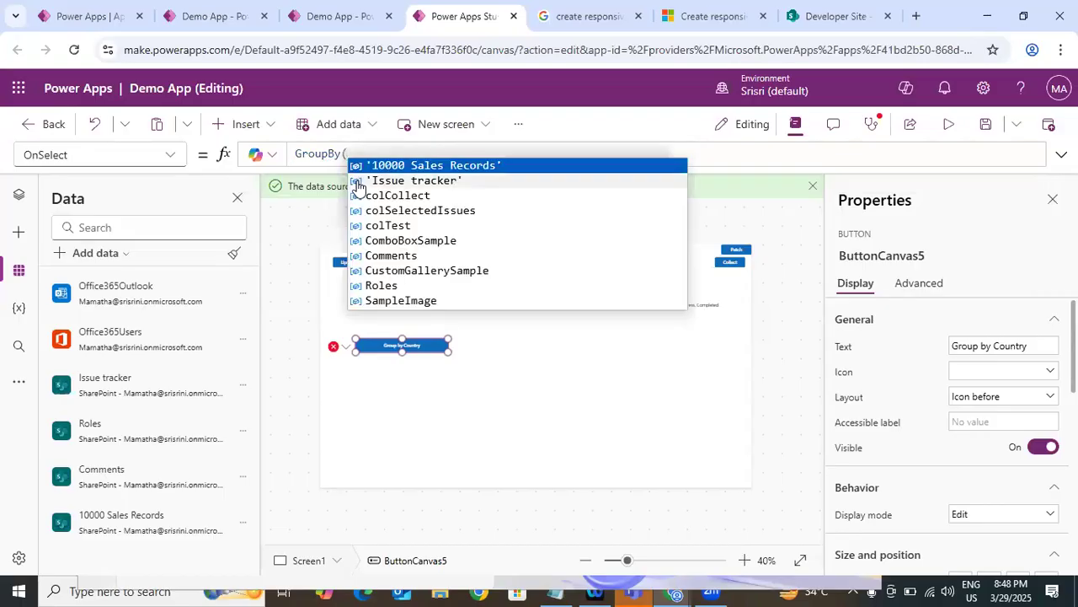
{"action": "key", "text": "BackSpace"}
{"action": "type", "text": "("}
{"action": "key", "text": "BackSpace"}
{"action": "key", "text": "BackSpace"}
{"action": "key", "text": "BackSpace"}
{"action": "key", "text": "BackSpace"}
{"action": "key", "text": "BackSpace"}
{"action": "key", "text": "BackSpace"}
{"action": "key", "text": "BackSpace"}
{"action": "key", "text": "BackSpace"}
{"action": "type", "text": "GroupBy("}
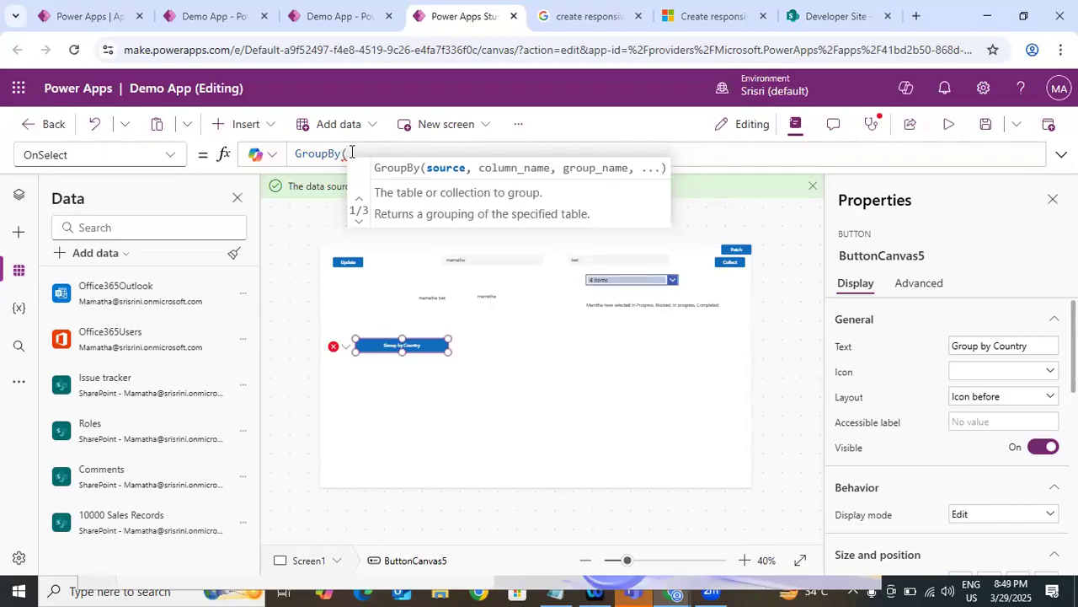
Enter '10000 Sales Records' as the source argument of the GroupBy formula.
{"action": "type", "text": "1000"}
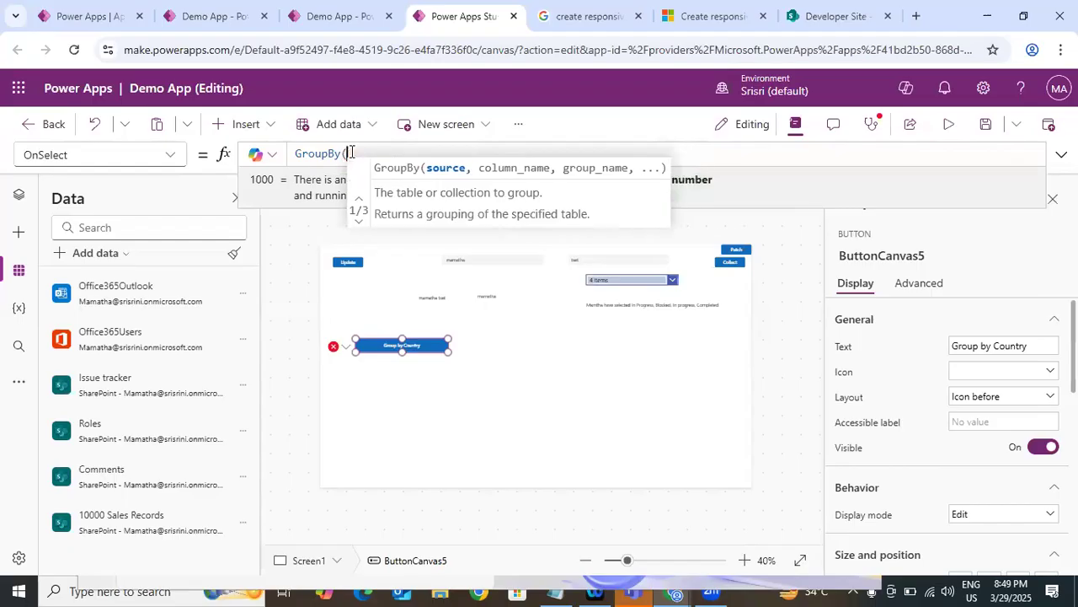
{"action": "type", "text": "Sales"}
{"action": "key", "text": "Tab"}
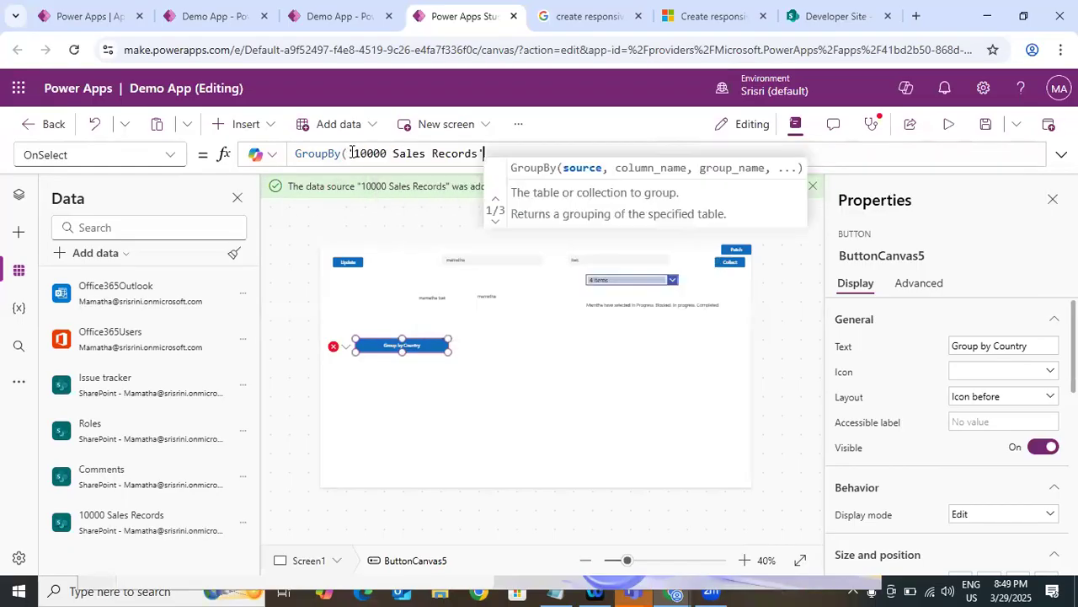
{"action": "type", "text": ","}
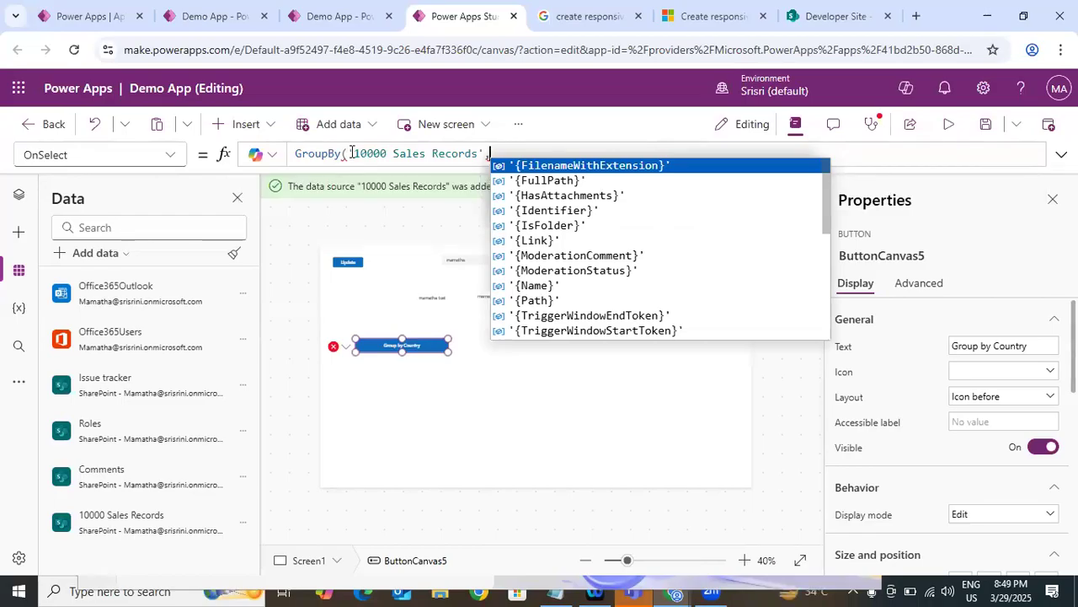
Try to find the Country column by name for the GroupBy formula's column argument.
{"action": "type", "text": "coun"}
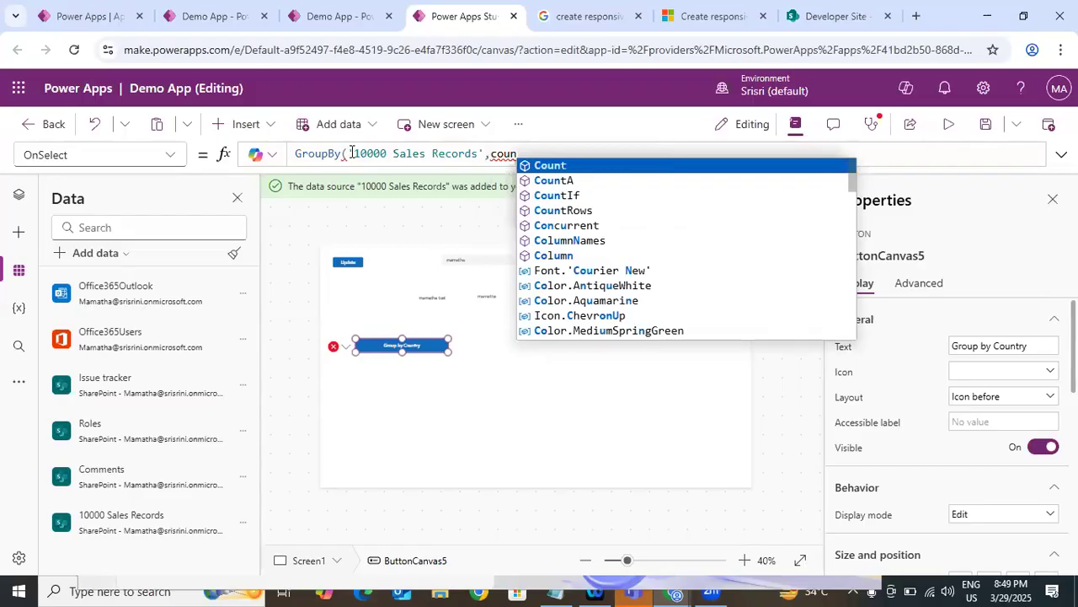
{"action": "type", "text": "r"}
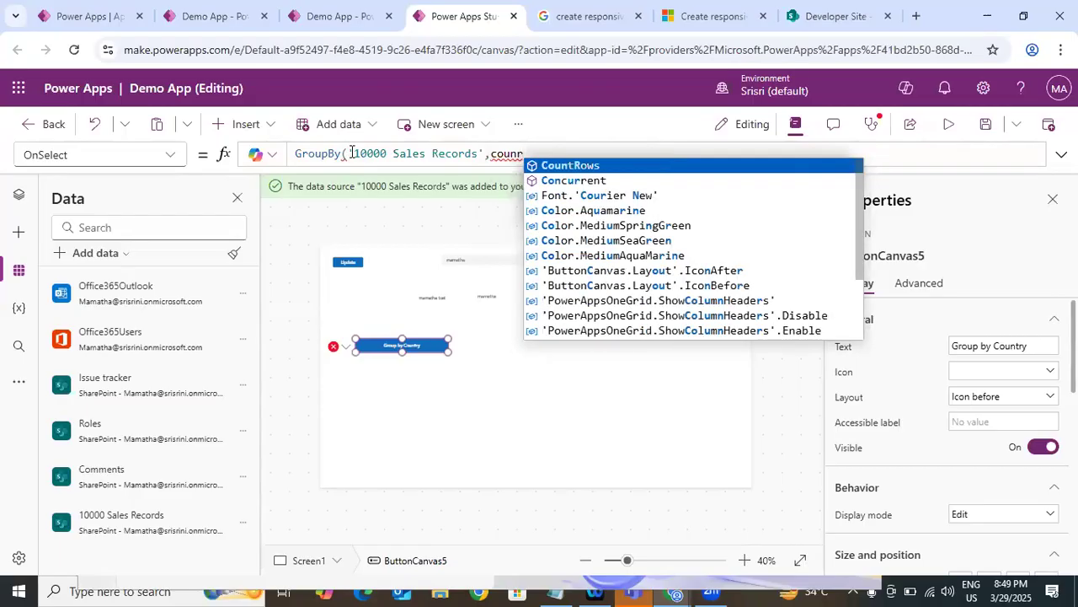
{"action": "key", "text": "BackSpace"}
{"action": "type", "text": "tr"}
{"action": "key", "text": "Down"}
{"action": "key", "text": "Down"}
{"action": "key", "text": "Down"}
{"action": "key", "text": "Down"}
{"action": "key", "text": "Down"}
{"action": "key", "text": "Down"}
{"action": "key", "text": "Down"}
{"action": "key", "text": "Down"}
{"action": "key", "text": "Down"}
{"action": "key", "text": "Down"}
{"action": "key", "text": "Down"}
{"action": "key", "text": "Down"}
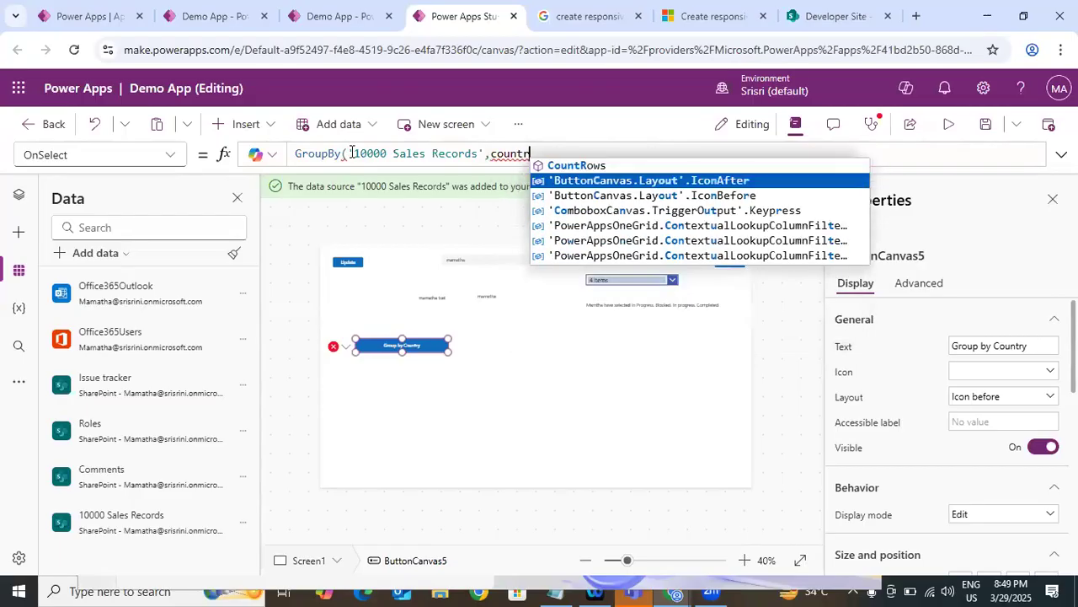
{"action": "key", "text": "BackSpace"}
{"action": "key", "text": "BackSpace"}
{"action": "key", "text": "BackSpace"}
{"action": "key", "text": "BackSpace"}
{"action": "key", "text": "BackSpace"}
{"action": "key", "text": "BackSpace"}
{"action": "key", "text": "BackSpace"}
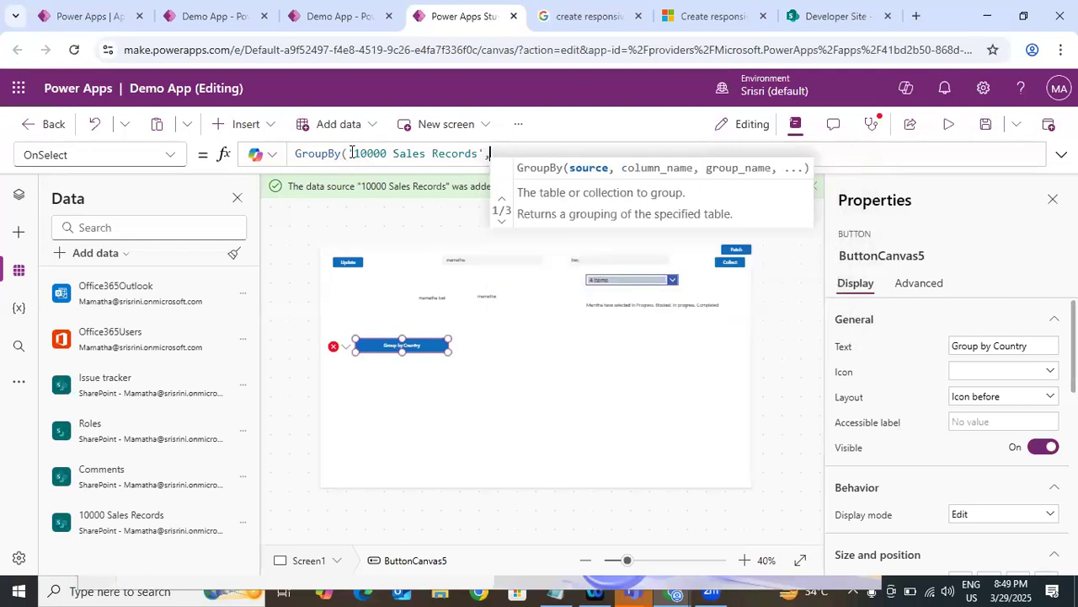
Examine the suggested columns of the 10000 Sales Records list for one that matches Country in the GroupBy formula.
{"action": "type", "text": ","}
{"action": "key", "text": "Down"}
{"action": "key", "text": "Down"}
{"action": "key", "text": "Down"}
{"action": "key", "text": "Down"}
{"action": "key", "text": "Down"}
{"action": "key", "text": "Down"}
{"action": "key", "text": "Down"}
{"action": "key", "text": "Down"}
{"action": "key", "text": "Down"}
{"action": "key", "text": "Down"}
{"action": "key", "text": "Down"}
{"action": "key", "text": "Down"}
{"action": "key", "text": "Down"}
{"action": "key", "text": "Down"}
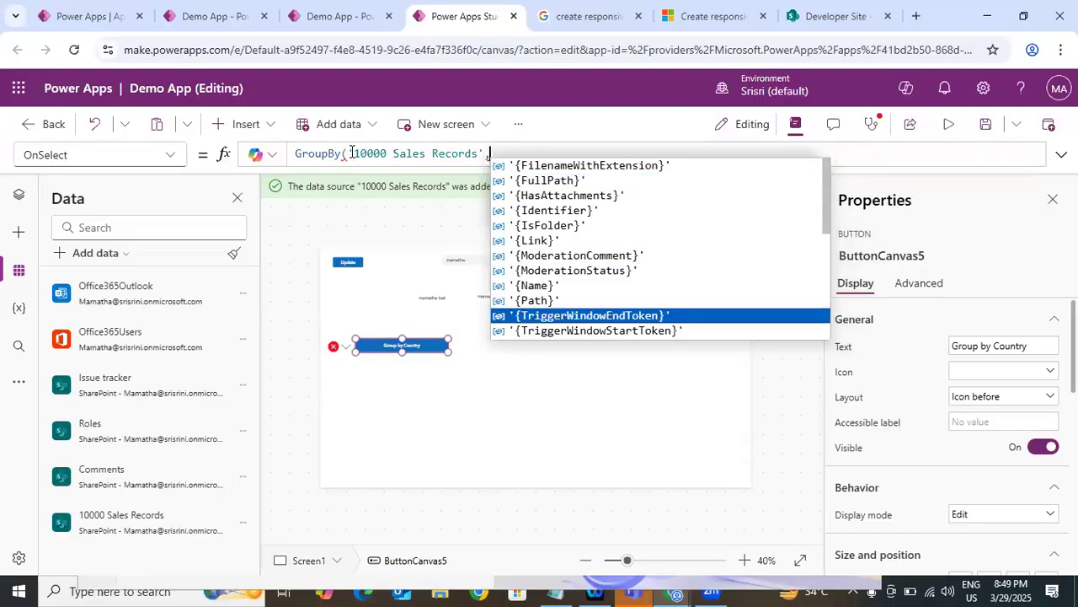
{"action": "key", "text": "Down"}
{"action": "key", "text": "Down"}
{"action": "key", "text": "Down"}
{"action": "key", "text": "Down"}
{"action": "key", "text": "Down"}
{"action": "key", "text": "Down"}
{"action": "key", "text": "Down"}
{"action": "key", "text": "Down"}
{"action": "key", "text": "Down"}
{"action": "key", "text": "Down"}
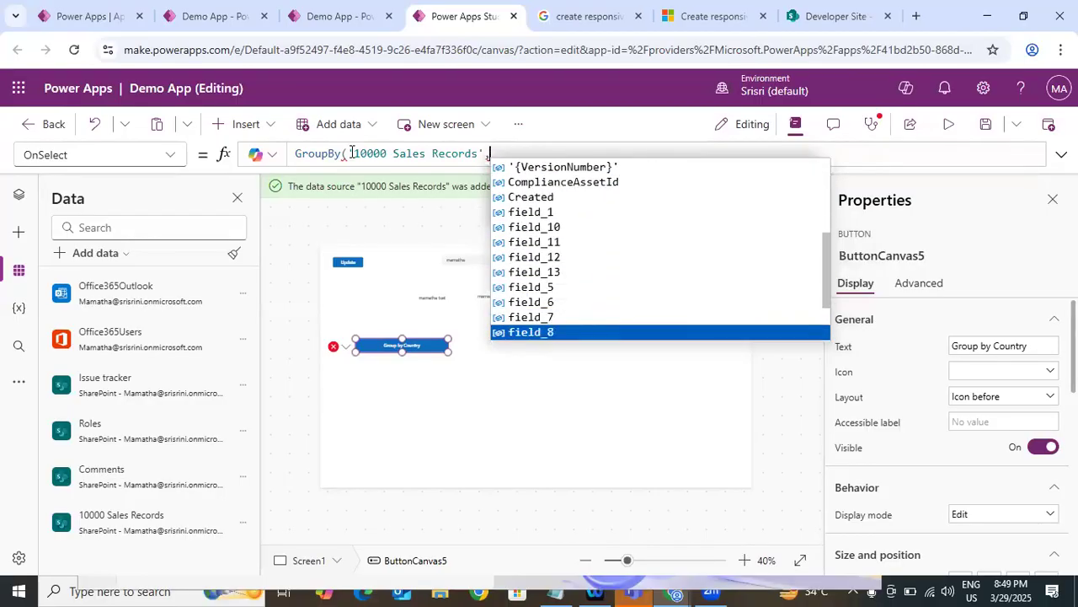
{"action": "key", "text": "Up"}
{"action": "key", "text": "Up"}
{"action": "key", "text": "Up"}
{"action": "key", "text": "Up"}
{"action": "key", "text": "Up"}
{"action": "key", "text": "Up"}
{"action": "key", "text": "Up"}
{"action": "key", "text": "Up"}
{"action": "key", "text": "Up"}
{"action": "key", "text": "Up"}
{"action": "key", "text": "Up"}
{"action": "key", "text": "Up"}
{"action": "key", "text": "Up"}
{"action": "key", "text": "Up"}
{"action": "key", "text": "Up"}
{"action": "key", "text": "Up"}
{"action": "key", "text": "Up"}
{"action": "key", "text": "Down"}
{"action": "key", "text": "Down"}
{"action": "key", "text": "Down"}
{"action": "key", "text": "Down"}
{"action": "key", "text": "Down"}
{"action": "key", "text": "Down"}
{"action": "key", "text": "Down"}
{"action": "key", "text": "Down"}
{"action": "key", "text": "Down"}
{"action": "key", "text": "Down"}
{"action": "key", "text": "Down"}
{"action": "key", "text": "Up"}
{"action": "key", "text": "Up"}
{"action": "key", "text": "Down"}
{"action": "key", "text": "Down"}
{"action": "key", "text": "Down"}
{"action": "key", "text": "Up"}
{"action": "key", "text": "Up"}
{"action": "key", "text": "Up"}
{"action": "key", "text": "Up"}
{"action": "key", "text": "Up"}
{"action": "key", "text": "Up"}
{"action": "key", "text": "Up"}
{"action": "key", "text": "Up"}
{"action": "key", "text": "Up"}
{"action": "key", "text": "Up"}
{"action": "key", "text": "Up"}
{"action": "key", "text": "Up"}
{"action": "key", "text": "Up"}
{"action": "key", "text": "Up"}
{"action": "key", "text": "Down"}
{"action": "key", "text": "Down"}
{"action": "key", "text": "Down"}
{"action": "key", "text": "Down"}
{"action": "key", "text": "Down"}
{"action": "key", "text": "Down"}
{"action": "key", "text": "Down"}
{"action": "key", "text": "Down"}
{"action": "key", "text": "Down"}
{"action": "key", "text": "Down"}
{"action": "key", "text": "Down"}
{"action": "key", "text": "Down"}
{"action": "key", "text": "Down"}
{"action": "key", "text": "Down"}
{"action": "key", "text": "Down"}
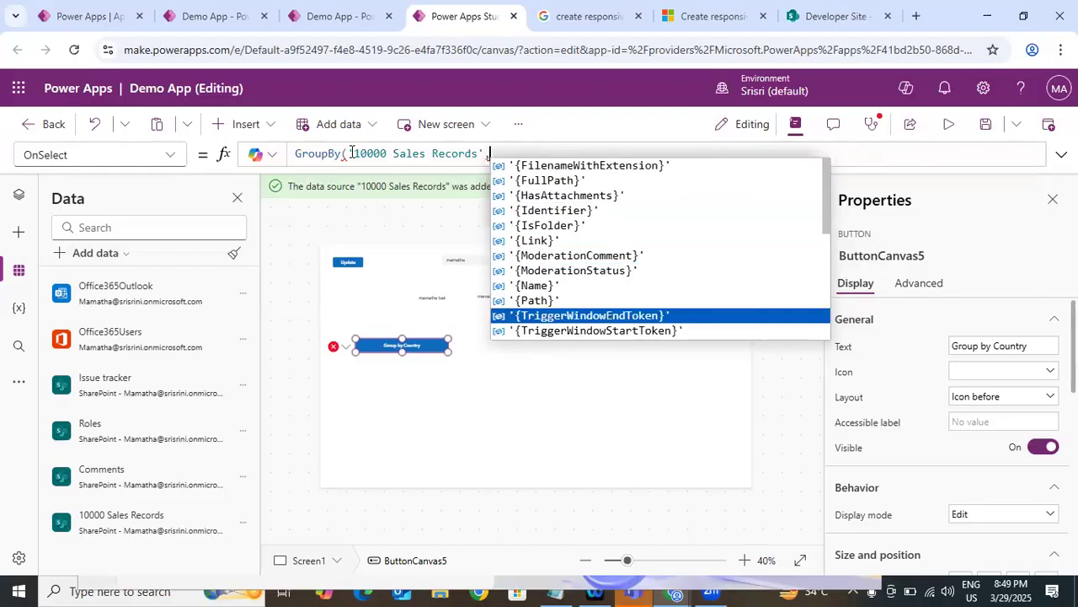
{"action": "key", "text": "Down"}
{"action": "key", "text": "Down"}
{"action": "key", "text": "Down"}
{"action": "key", "text": "Down"}
{"action": "key", "text": "Down"}
{"action": "key", "text": "Down"}
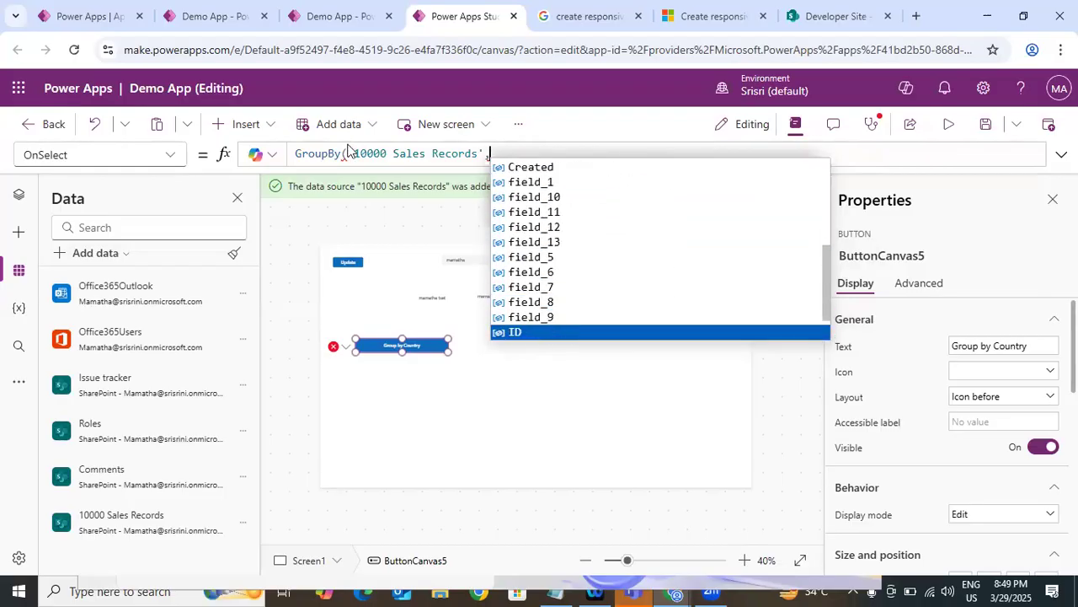
Switch to the SharePoint 10000 Sales Records list and open the Country column's settings to find its internal name.
{"action": "left_click", "coordinate": [834, 16]}
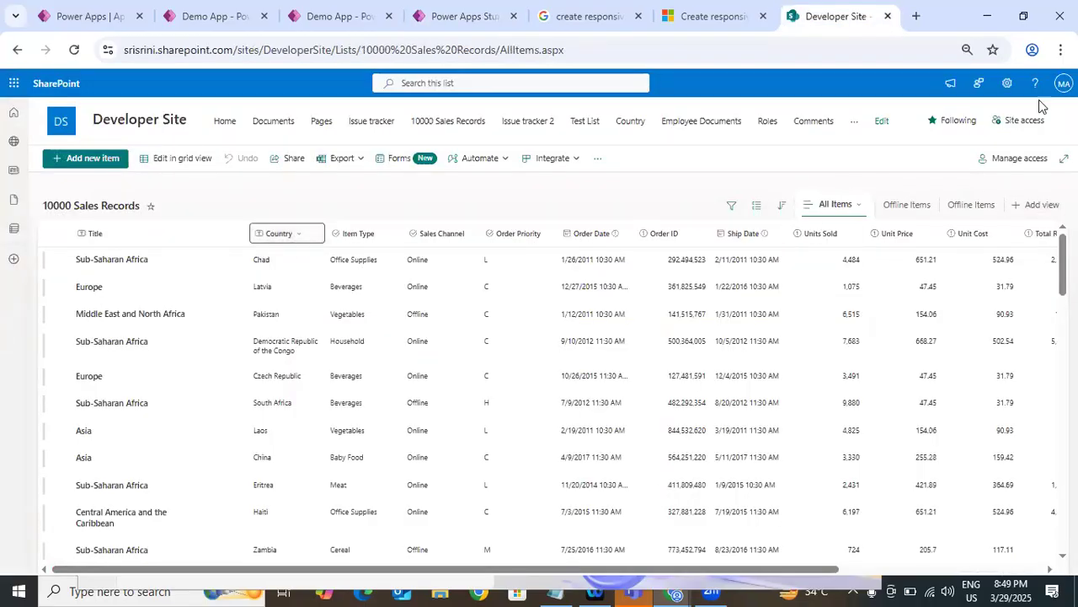
{"action": "left_click", "coordinate": [1006, 82]}
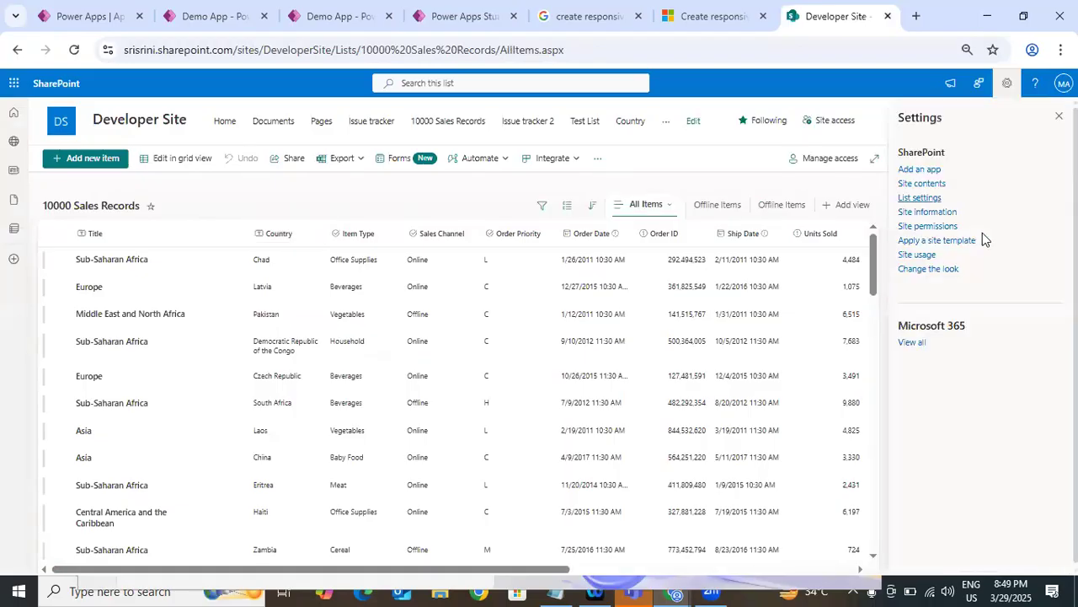
{"action": "left_click", "coordinate": [920, 197]}
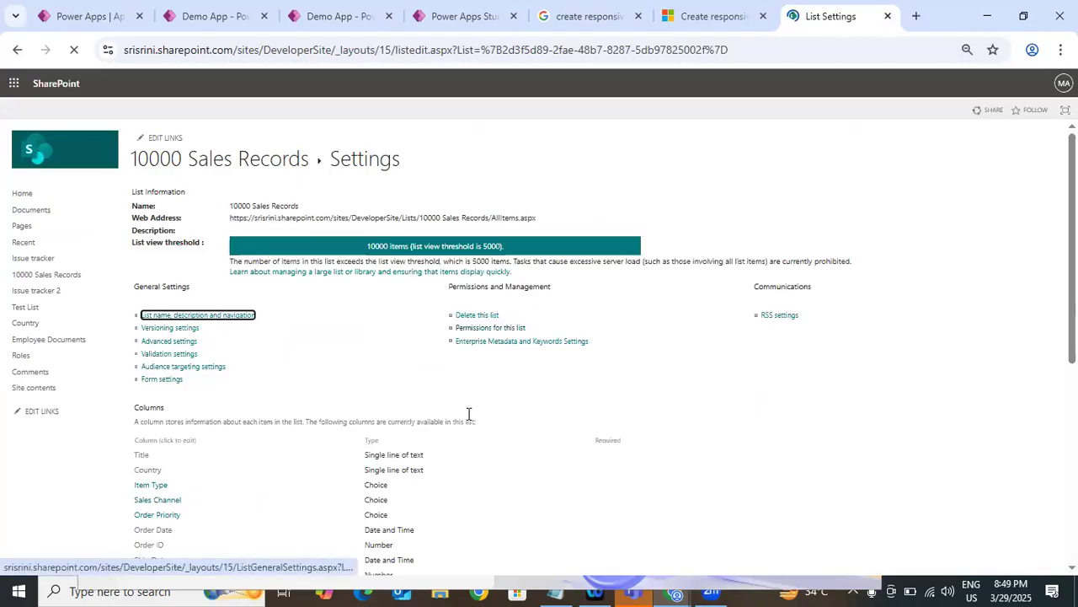
{"action": "scroll", "coordinate": [186, 367], "scroll_direction": "down", "scroll_amount": 1}
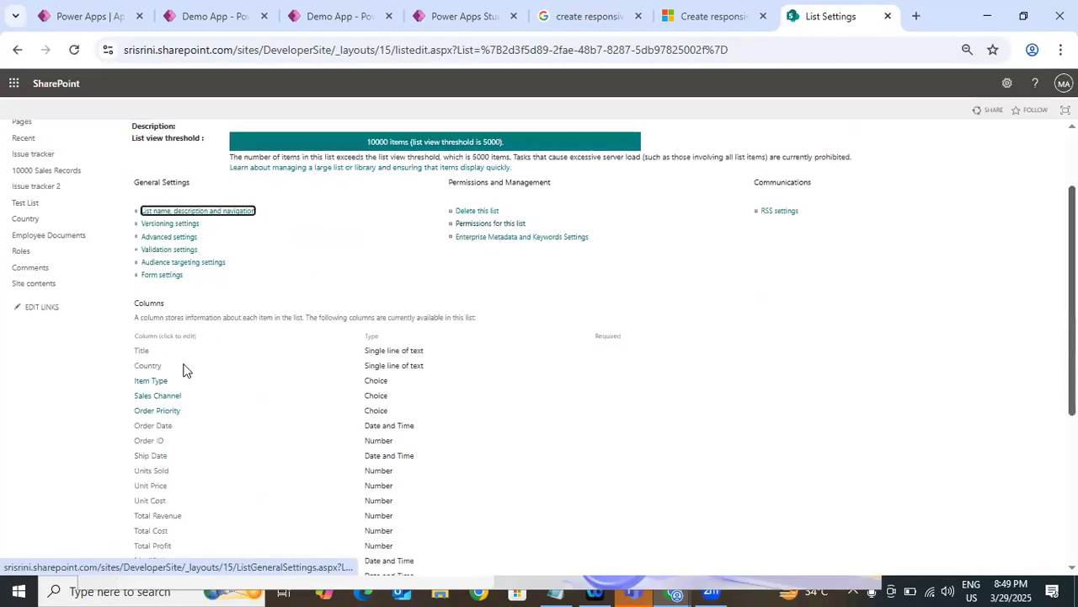
{"action": "left_click", "coordinate": [142, 368]}
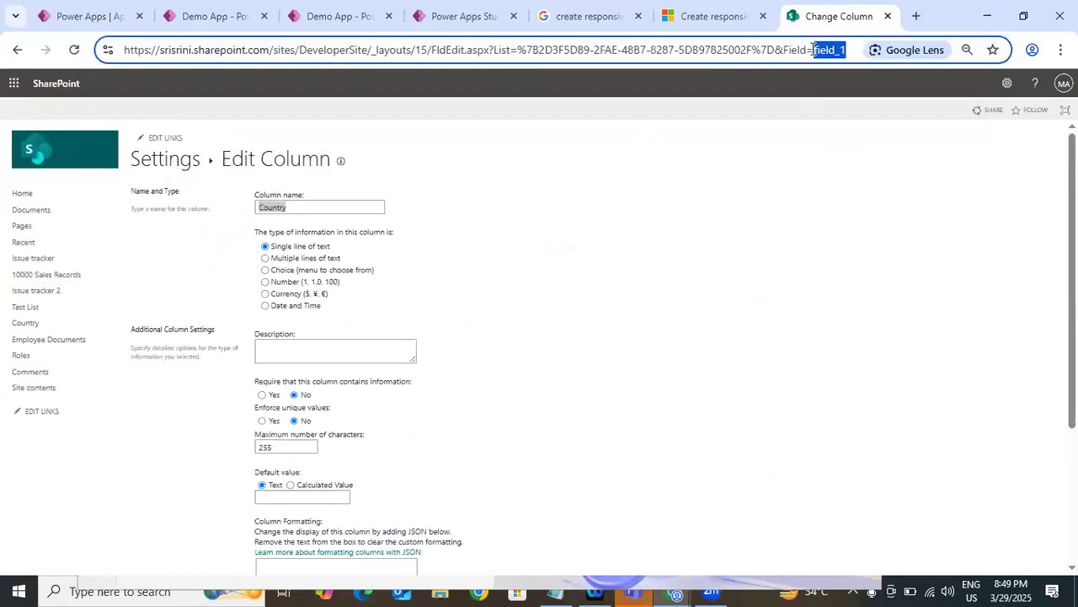
Switch back to Power Apps Studio and enter field_1 as the column argument of the GroupBy formula.
{"action": "left_click", "coordinate": [345, 19]}
{"action": "left_click", "coordinate": [451, 16]}
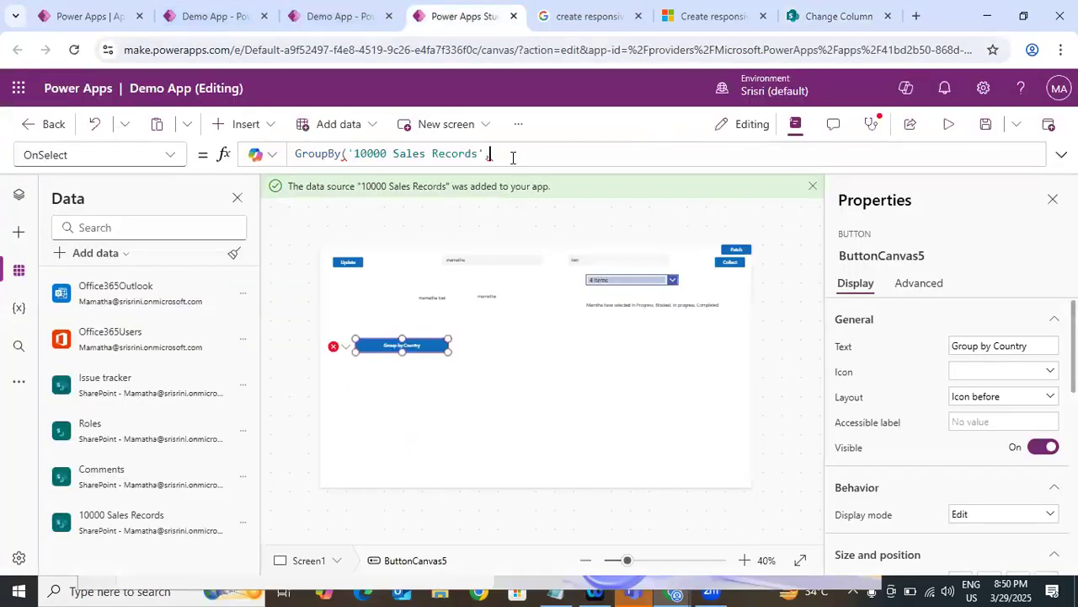
{"action": "type", "text": "fir"}
{"action": "key", "text": "BackSpace"}
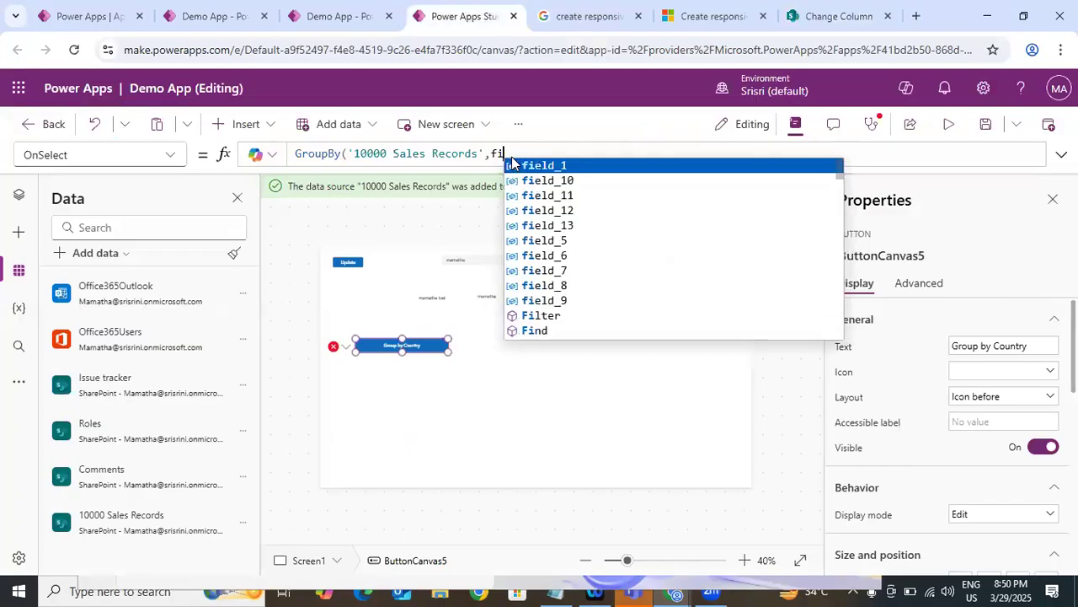
{"action": "key", "text": "Tab"}
{"action": "type", "text": ","}
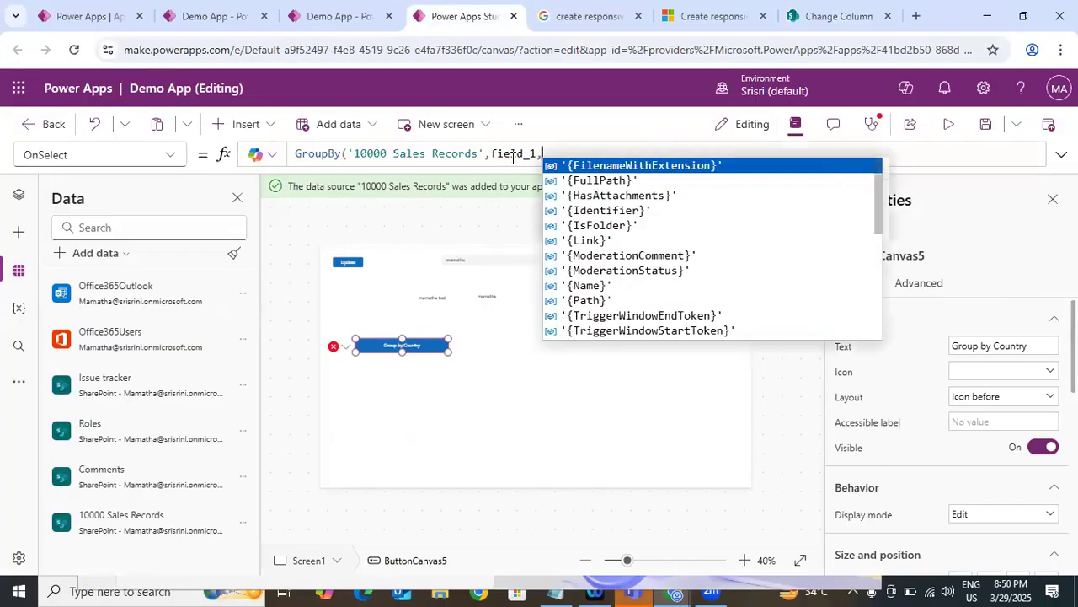
Try "Country Group" in double quotes as the group name and close the GroupBy formula.
{"action": "type", "text": "\""}
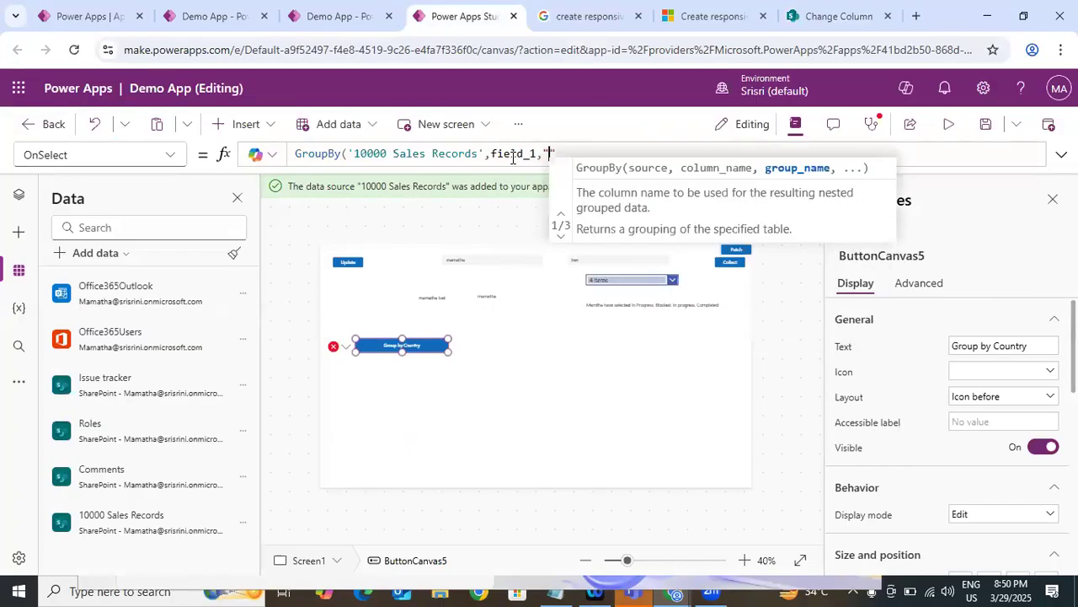
{"action": "type", "text": "Countr"}
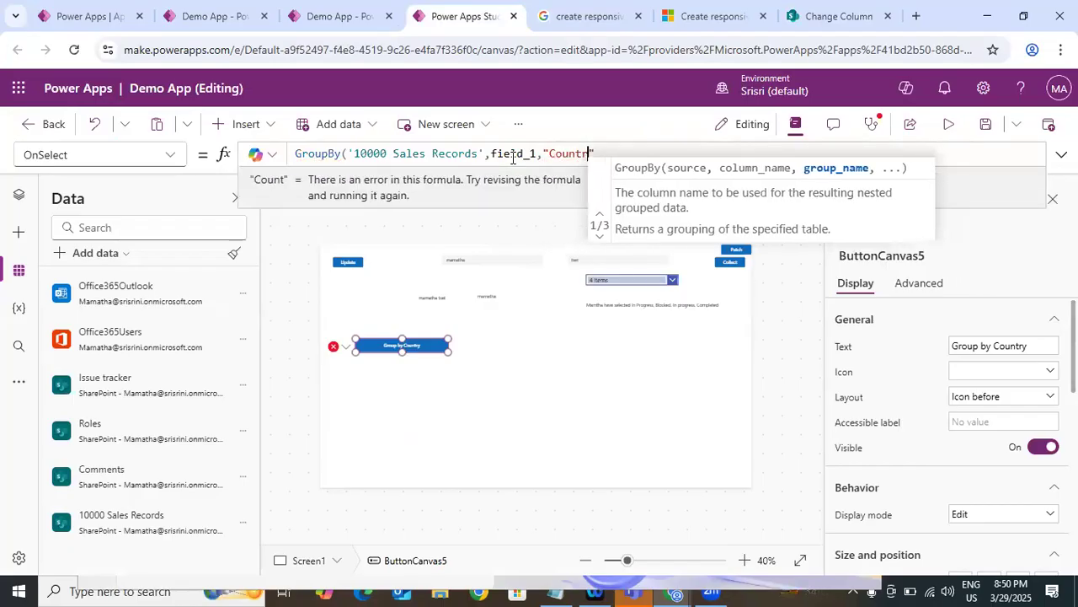
{"action": "type", "text": "y Group"}
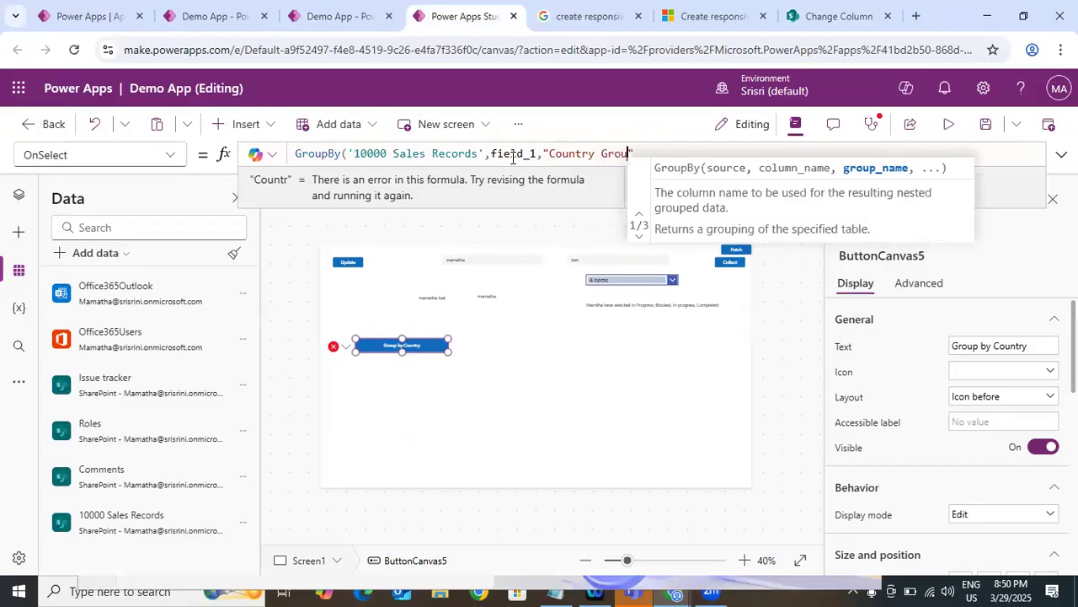
{"action": "type", "text": "\""}
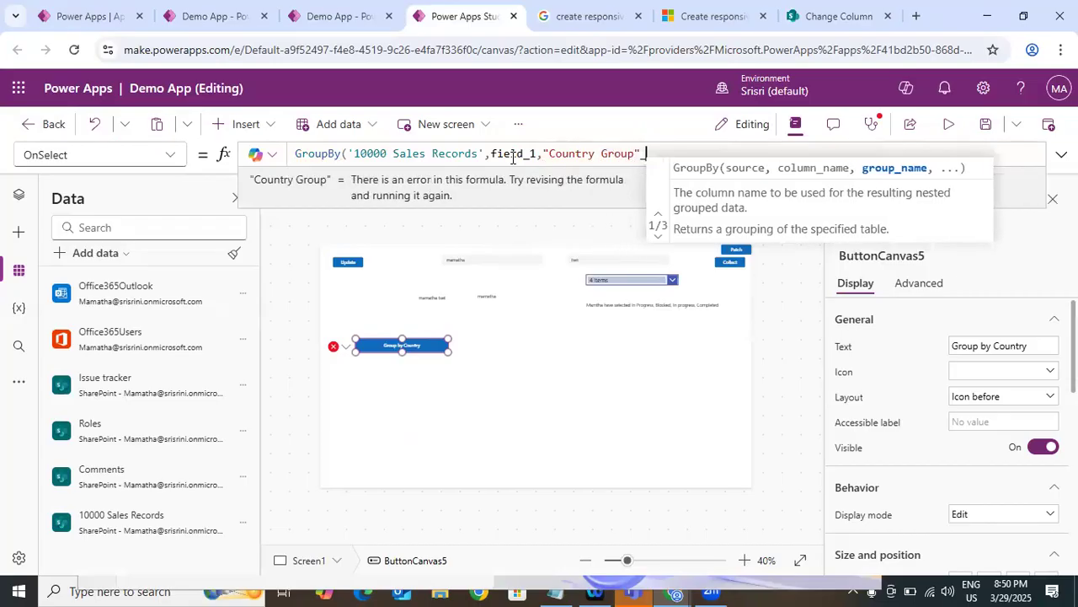
{"action": "type", "text": ")"}
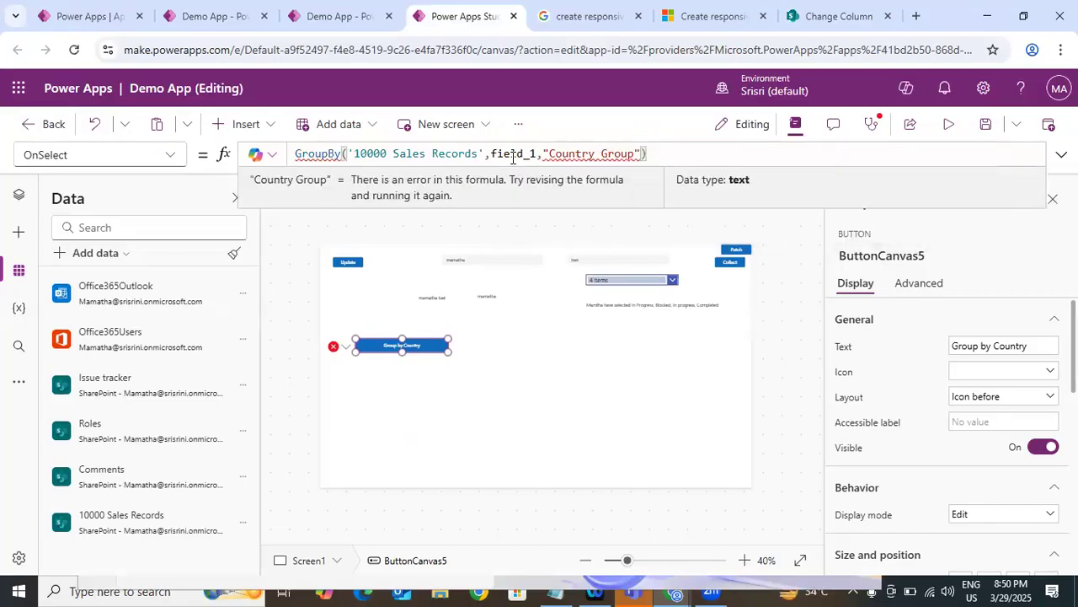
Remove the quoted "Country Group" argument from the GroupBy formula, keeping the closing parenthesis.
{"action": "left_click", "coordinate": [643, 154]}
{"action": "key", "text": "BackSpace"}
{"action": "key", "text": "BackSpace"}
{"action": "key", "text": "BackSpace"}
{"action": "key", "text": "BackSpace"}
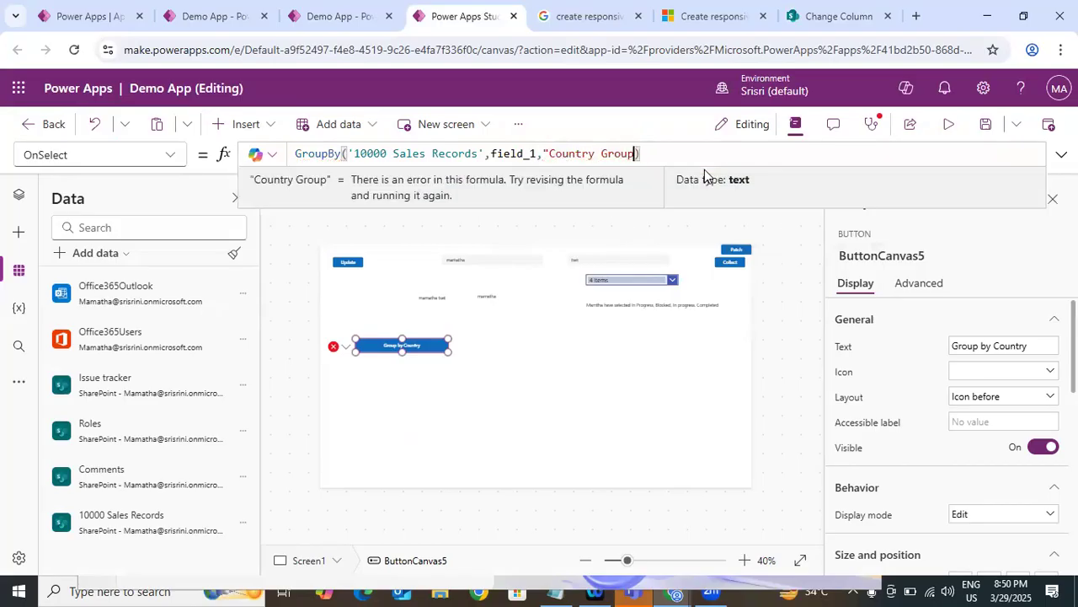
{"action": "key", "text": "BackSpace"}
{"action": "key", "text": "BackSpace"}
{"action": "key", "text": "BackSpace"}
{"action": "key", "text": "BackSpace"}
{"action": "key", "text": "BackSpace"}
{"action": "key", "text": "BackSpace"}
{"action": "key", "text": "BackSpace"}
{"action": "key", "text": "BackSpace"}
{"action": "key", "text": "BackSpace"}
{"action": "key", "text": "BackSpace"}
{"action": "key", "text": "BackSpace"}
{"action": "key", "text": "BackSpace"}
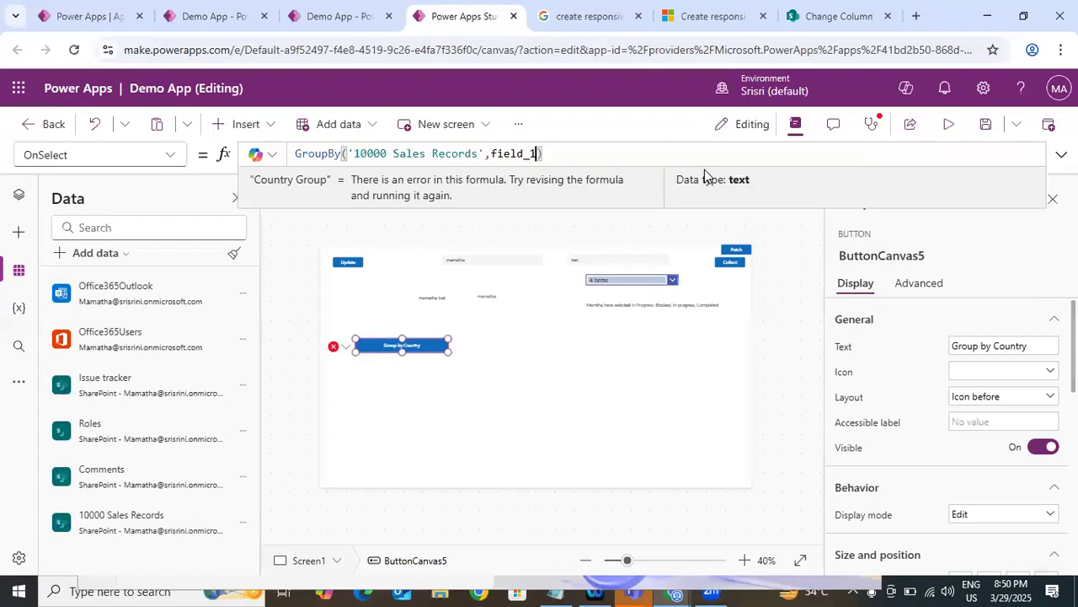
Enter Coyntry without quotes as the group name argument of the GroupBy formula.
{"action": "type", "text": ","}
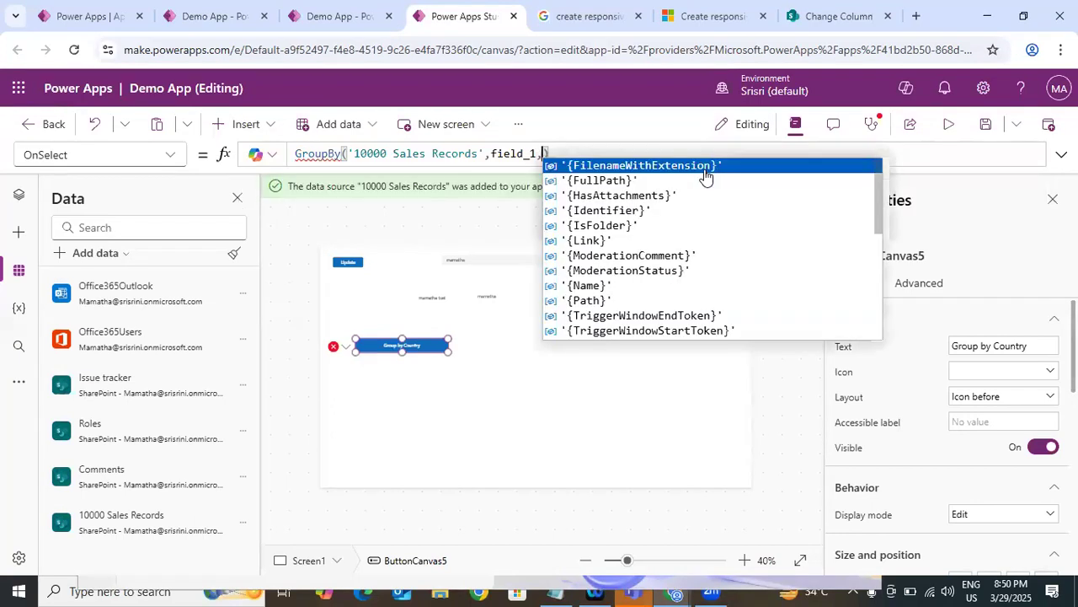
{"action": "type", "text": "\"\""}
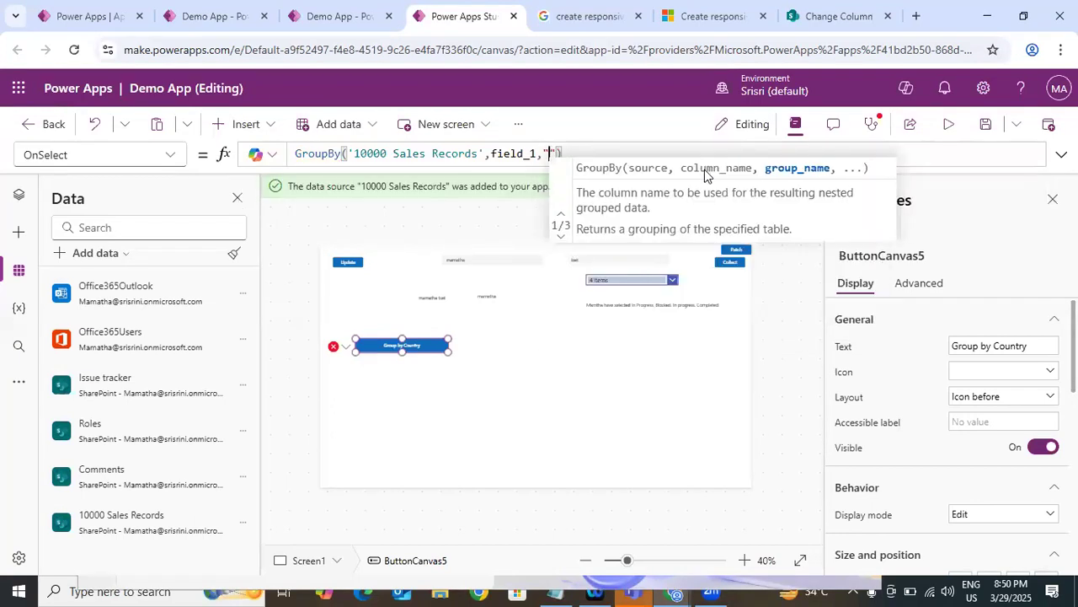
{"action": "type", "text": "\""}
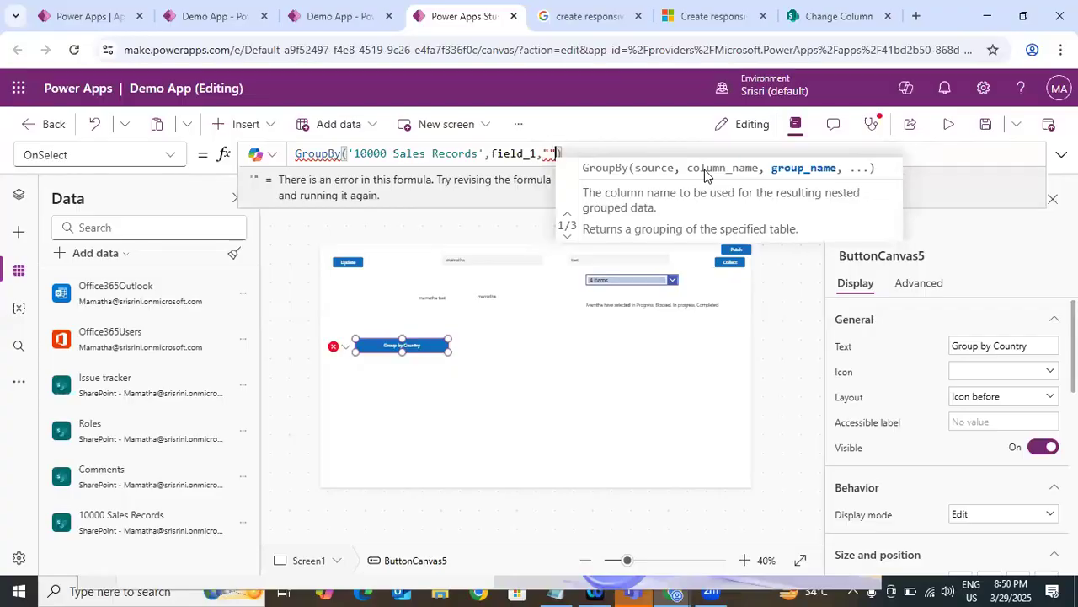
{"action": "key", "text": "BackSpace"}
{"action": "key", "text": "BackSpace"}
{"action": "type", "text": "Coyntry"}
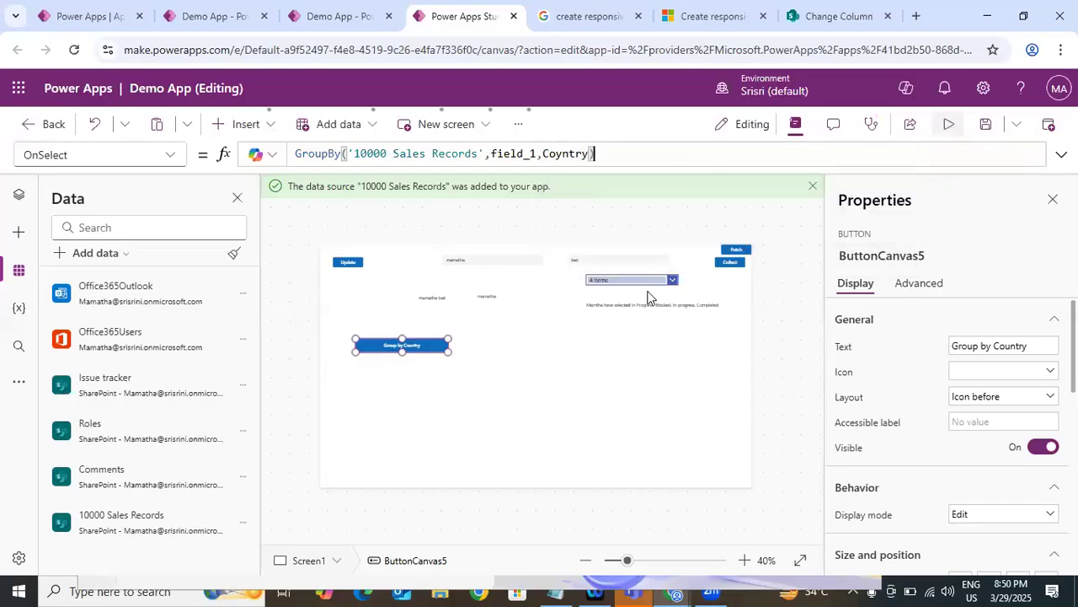
Preview the app, run the Group by Country button, and return to editing.
{"action": "key", "text": "F5"}
{"action": "left_click", "coordinate": [351, 316]}
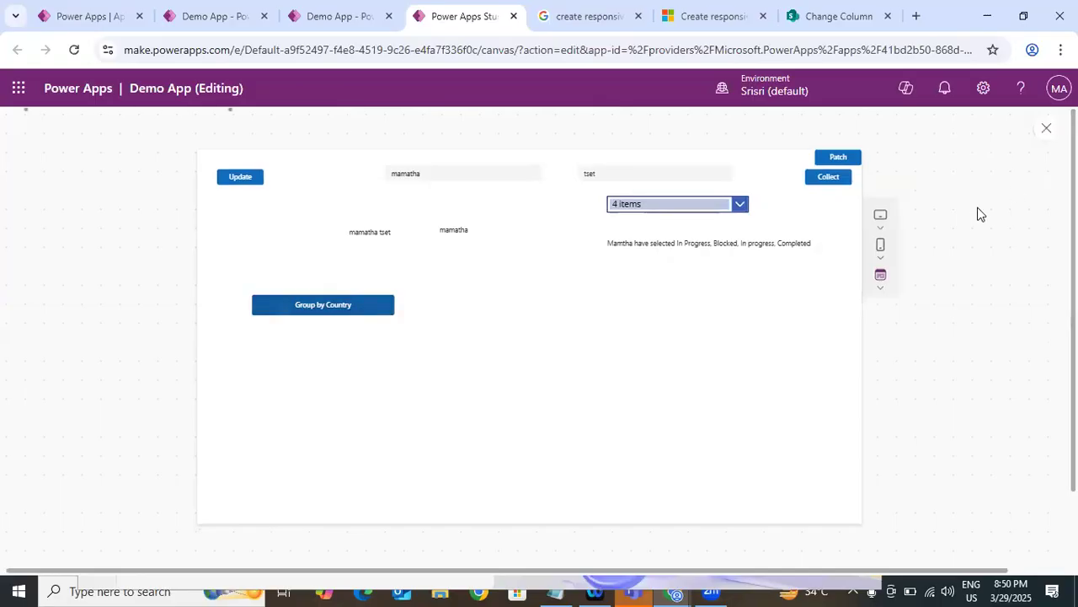
{"action": "key", "text": "Escape"}
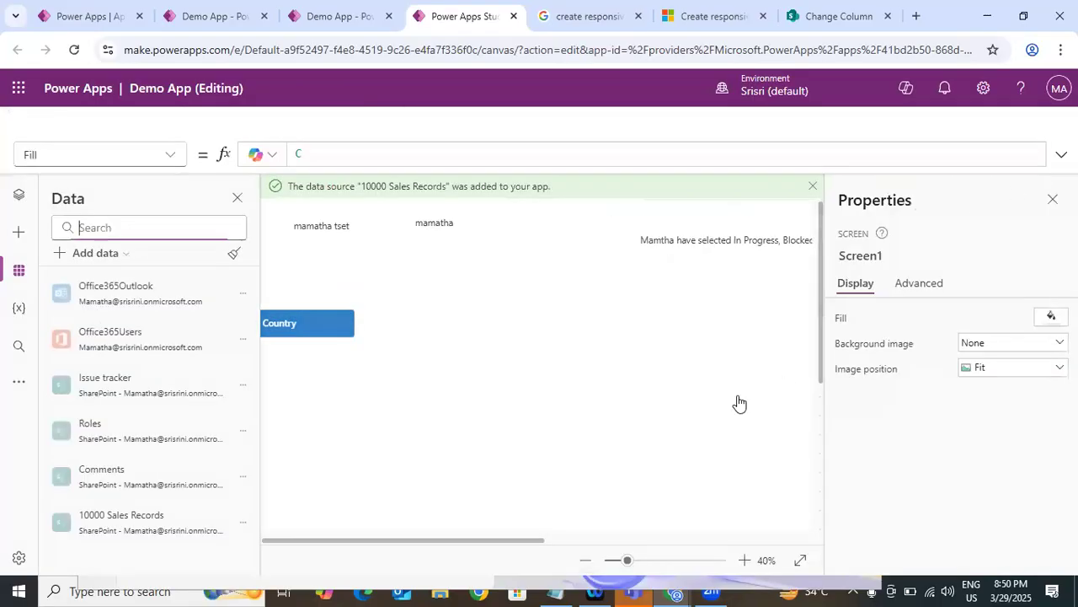
Select the Group by Country button and examine the result table of its whole GroupBy formula.
{"action": "left_click", "coordinate": [712, 397]}
{"action": "left_click", "coordinate": [377, 347]}
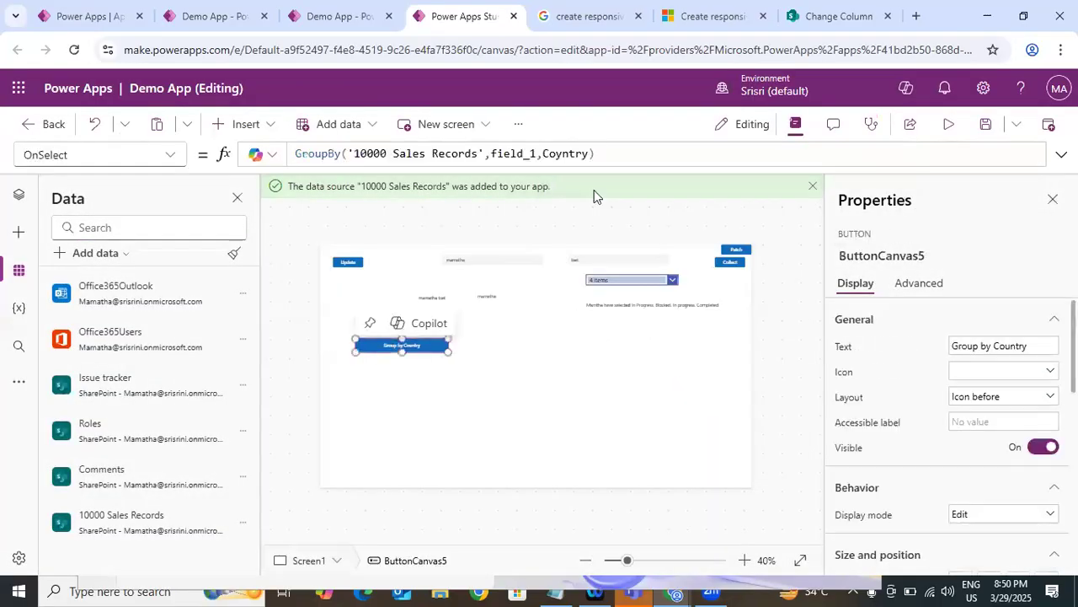
{"action": "left_click_drag", "start_coordinate": [596, 154], "coordinate": [291, 152]}
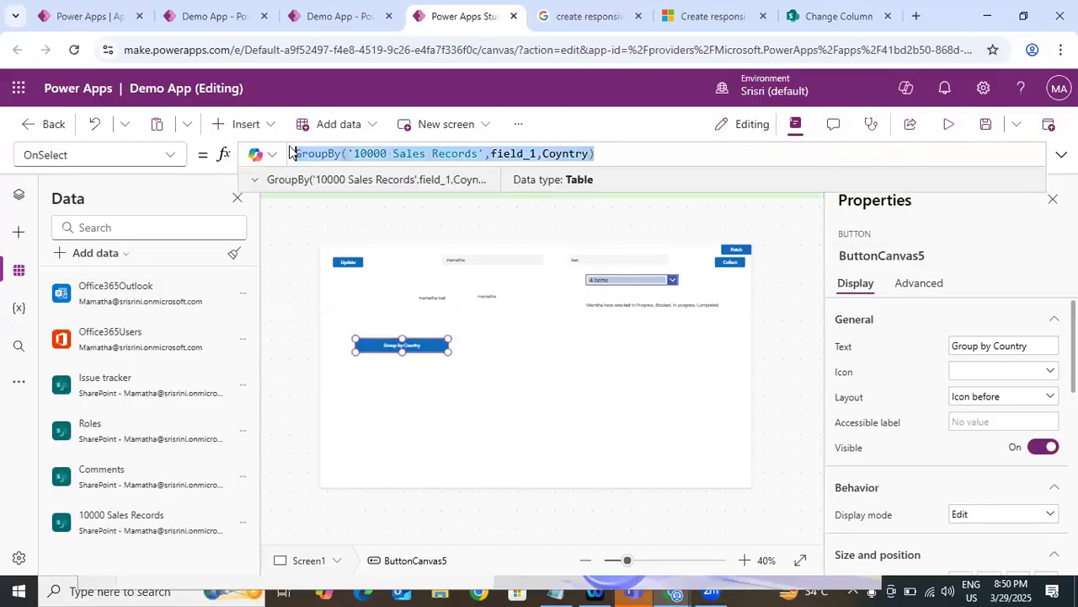
{"action": "left_click", "coordinate": [254, 180]}
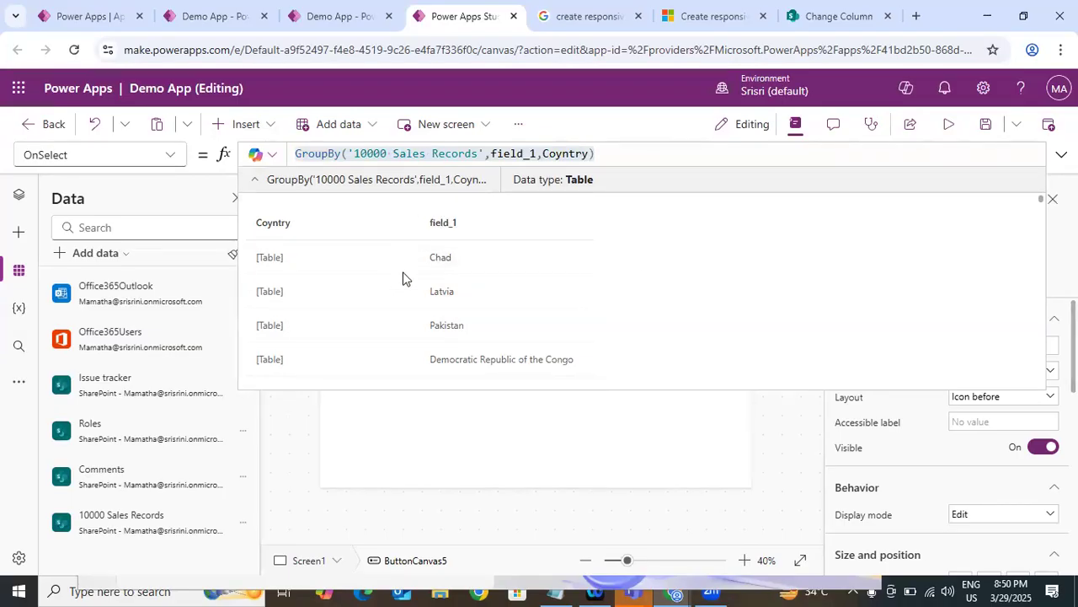
Enlarge the formula editor and insert an opening Collect( call in front of the GroupBy function.
{"action": "left_click", "coordinate": [1061, 154]}
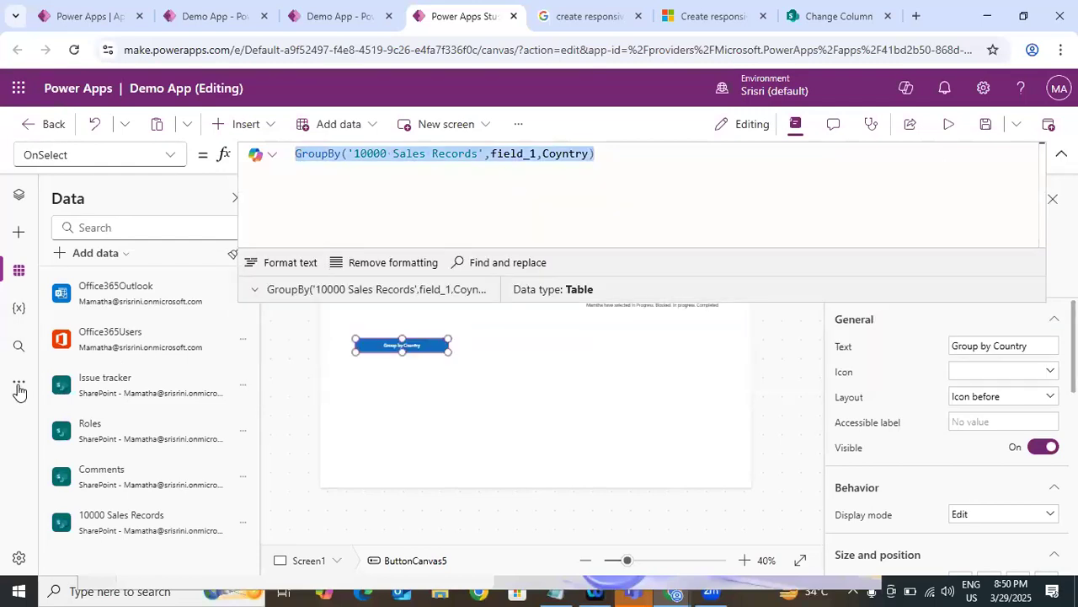
{"action": "left_click", "coordinate": [297, 154]}
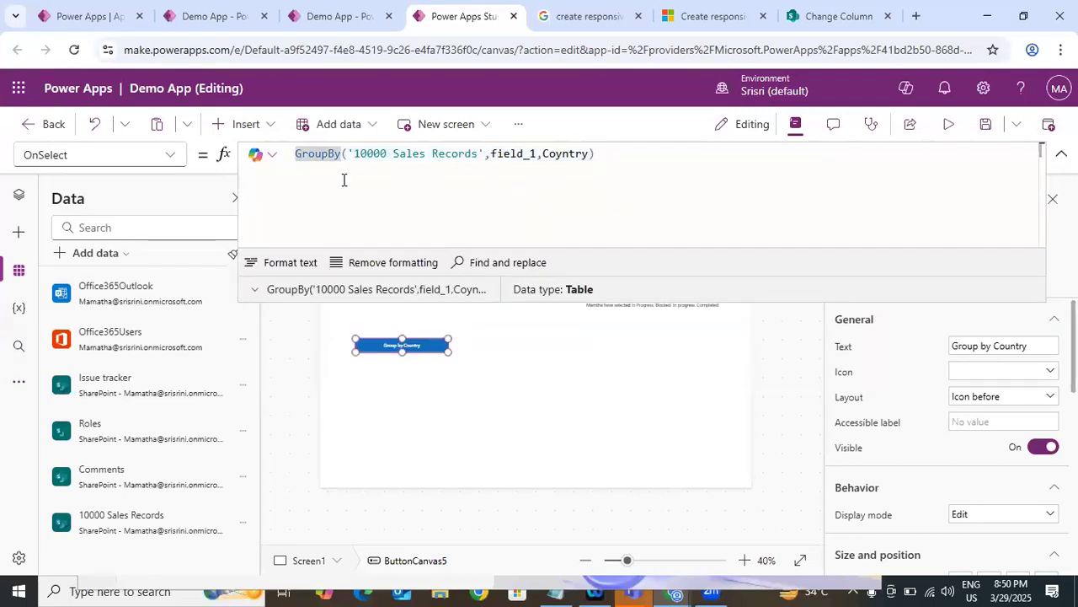
{"action": "type", "text": "C"}
{"action": "key", "text": "BackSpace"}
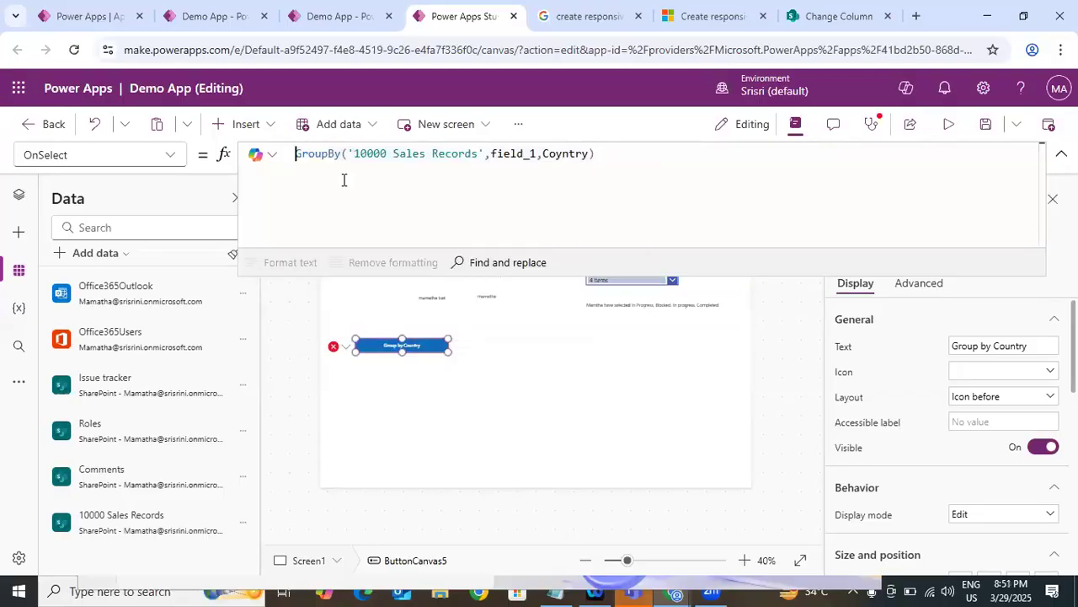
{"action": "type", "text": "Collect("}
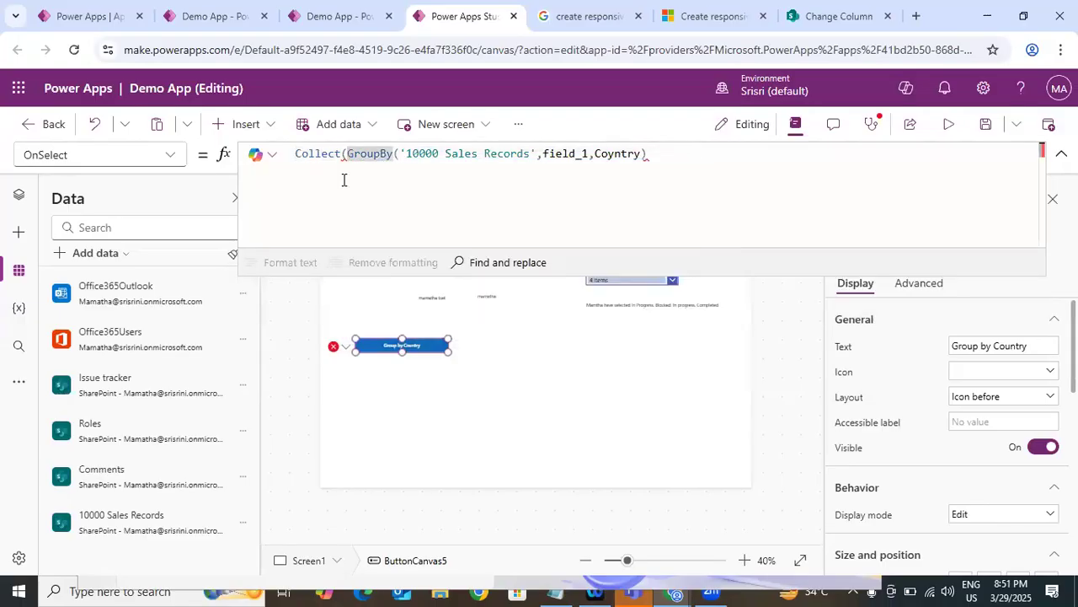
Enter colCountryBasedRecords as the collection argument of Collect, ahead of the GroupBy function.
{"action": "type", "text": "C,"}
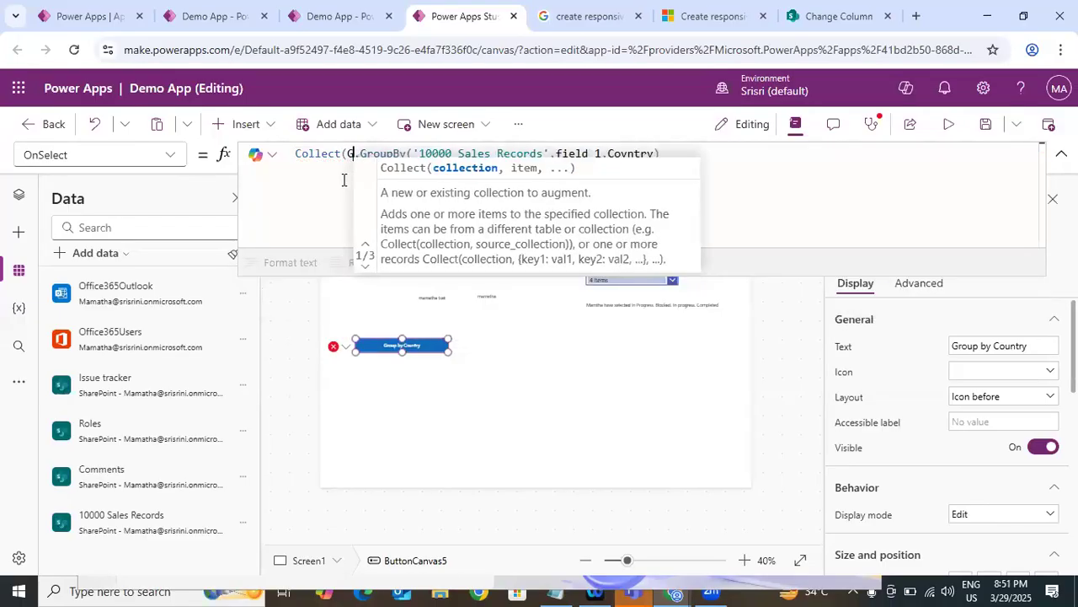
{"action": "type", "text": "ro"}
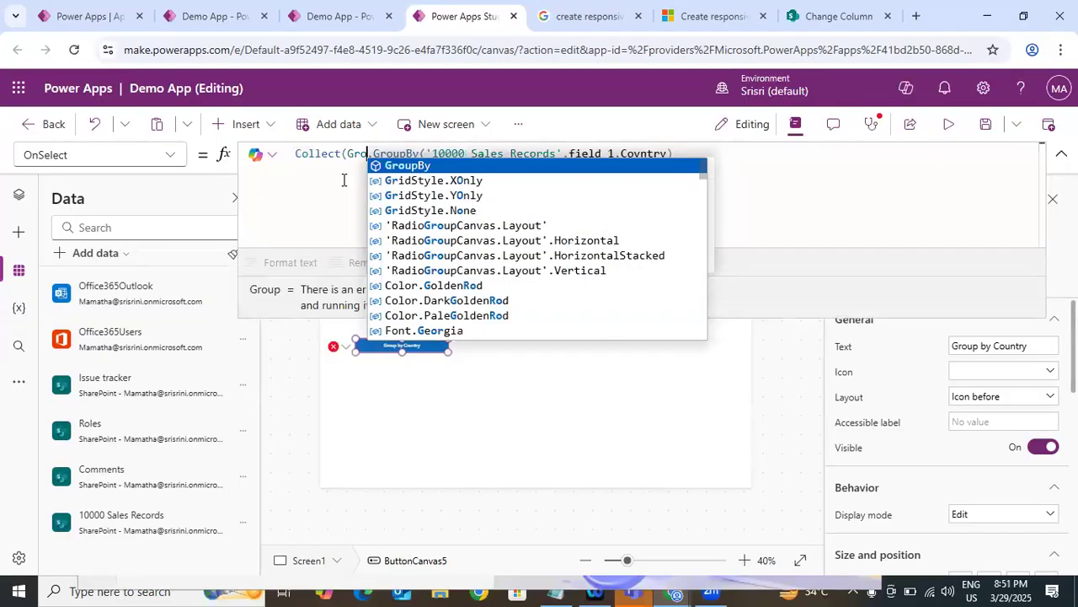
{"action": "key", "text": "BackSpace"}
{"action": "key", "text": "BackSpace"}
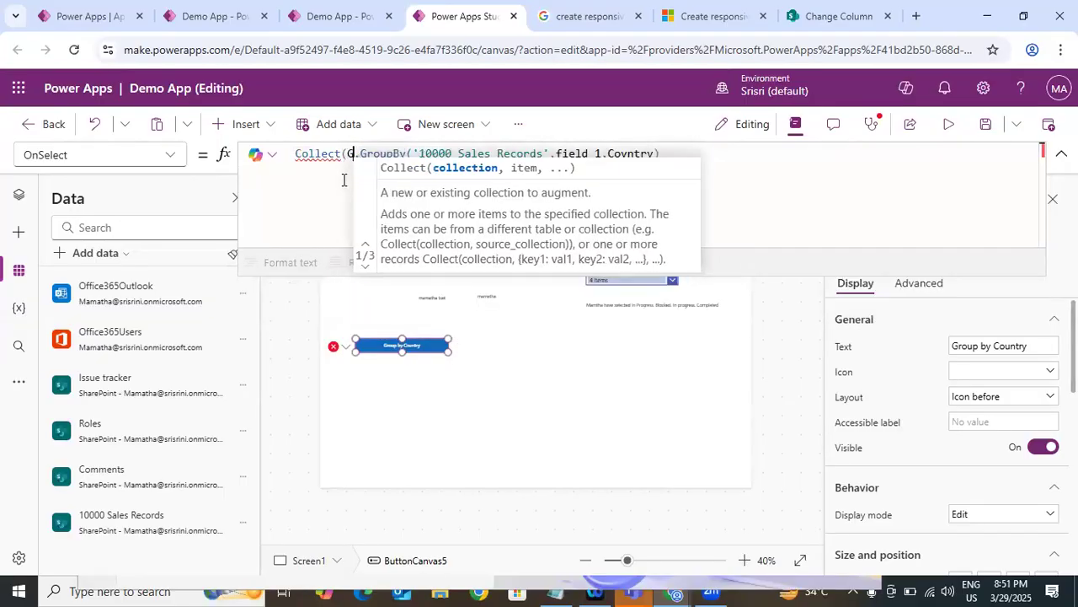
{"action": "type", "text": "ro"}
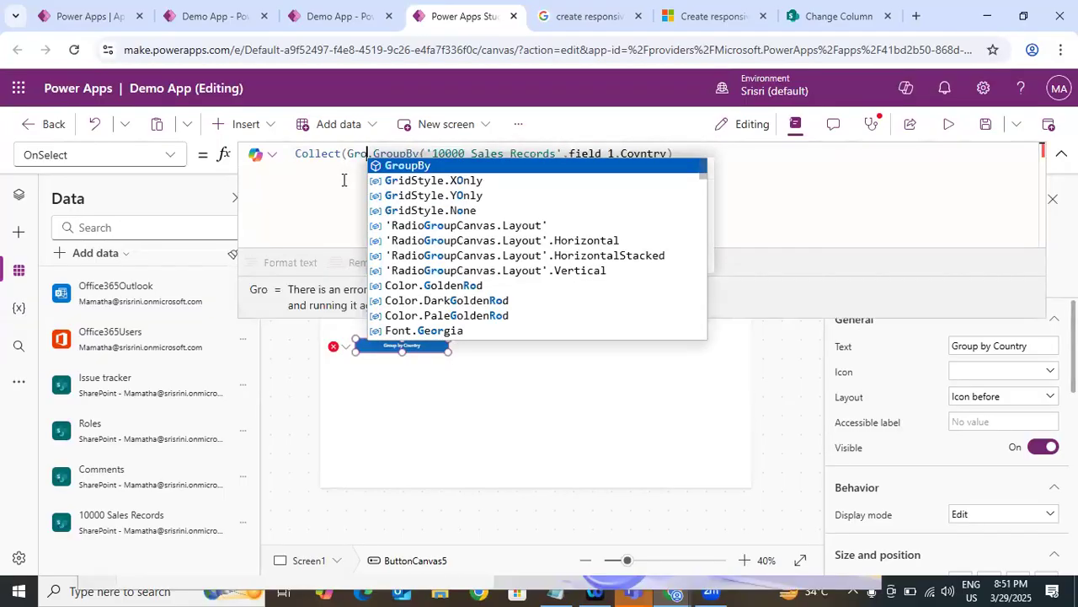
{"action": "key", "text": "BackSpace"}
{"action": "key", "text": "BackSpace"}
{"action": "key", "text": "BackSpace"}
{"action": "type", "text": "col"}
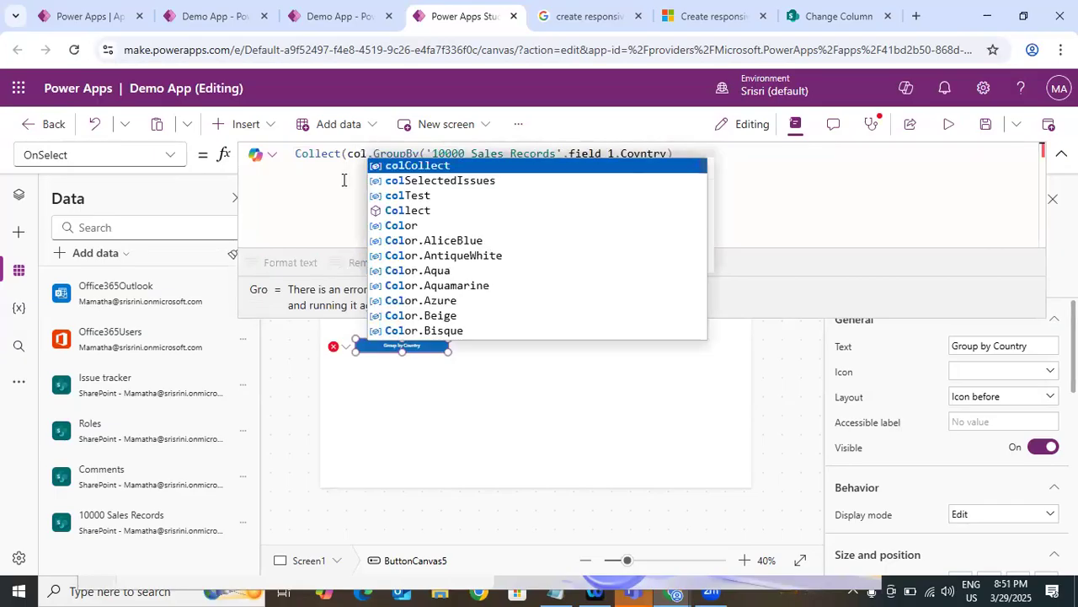
{"action": "type", "text": "CountryBasedRec"}
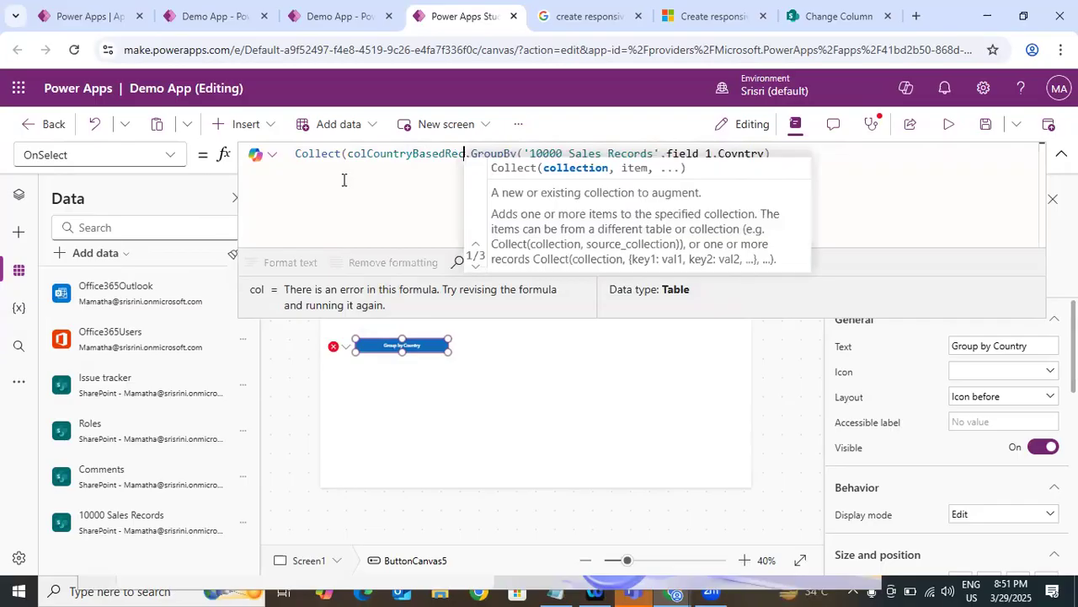
{"action": "type", "text": "ords"}
Complete the Collect call with a closing parenthesis after the GroupBy function.
{"action": "key", "text": "Right"}
{"action": "key", "text": "Right"}
{"action": "key", "text": "Right"}
{"action": "key", "text": "Right"}
{"action": "key", "text": "Right"}
{"action": "key", "text": "Right"}
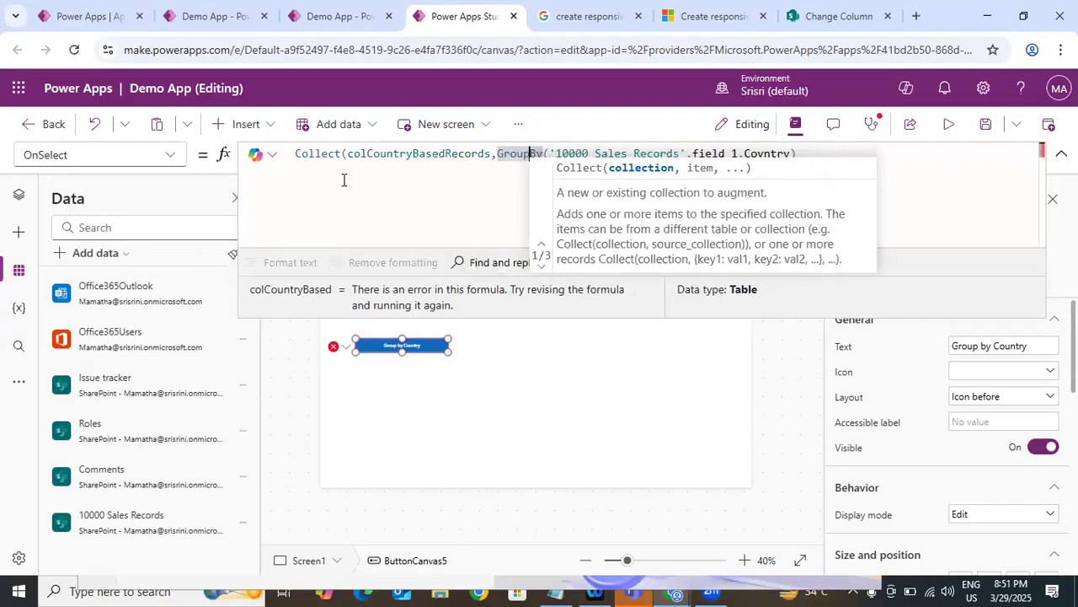
{"action": "key", "text": "Right"}
{"action": "key", "text": "Right"}
{"action": "key", "text": "Right"}
{"action": "key", "text": "Right"}
{"action": "key", "text": "Right"}
{"action": "key", "text": "Right"}
{"action": "key", "text": "Right"}
{"action": "key", "text": "Right"}
{"action": "key", "text": "Right"}
{"action": "key", "text": "Right"}
{"action": "key", "text": "Right"}
{"action": "key", "text": "Right"}
{"action": "key", "text": "Right"}
{"action": "key", "text": "Right"}
{"action": "key", "text": "Right"}
{"action": "key", "text": "Right"}
{"action": "key", "text": "Right"}
{"action": "key", "text": "Right"}
{"action": "key", "text": "Right"}
{"action": "key", "text": "Right"}
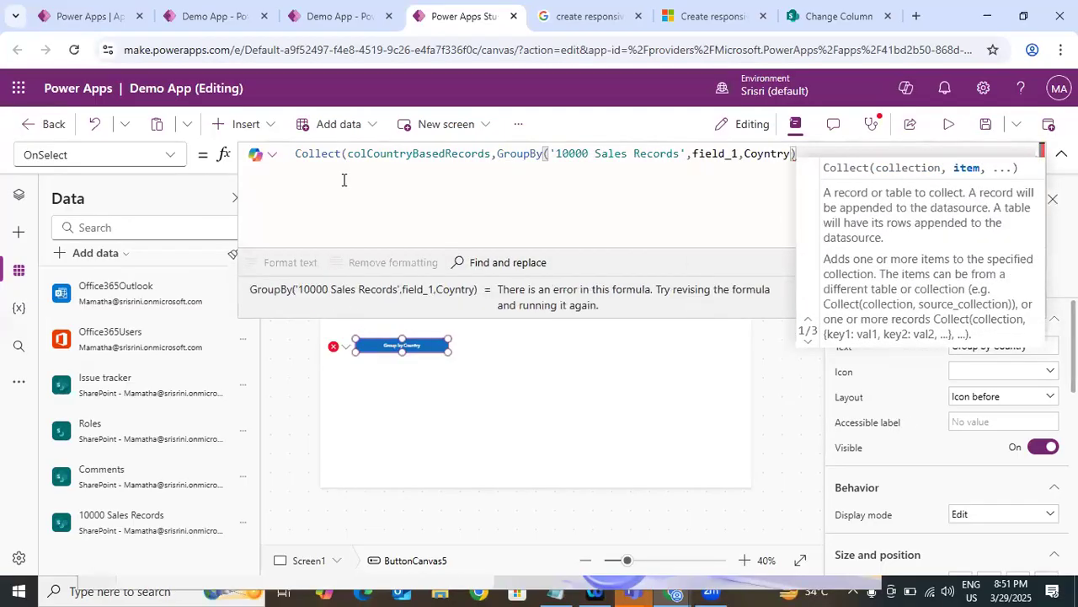
{"action": "type", "text": ")"}
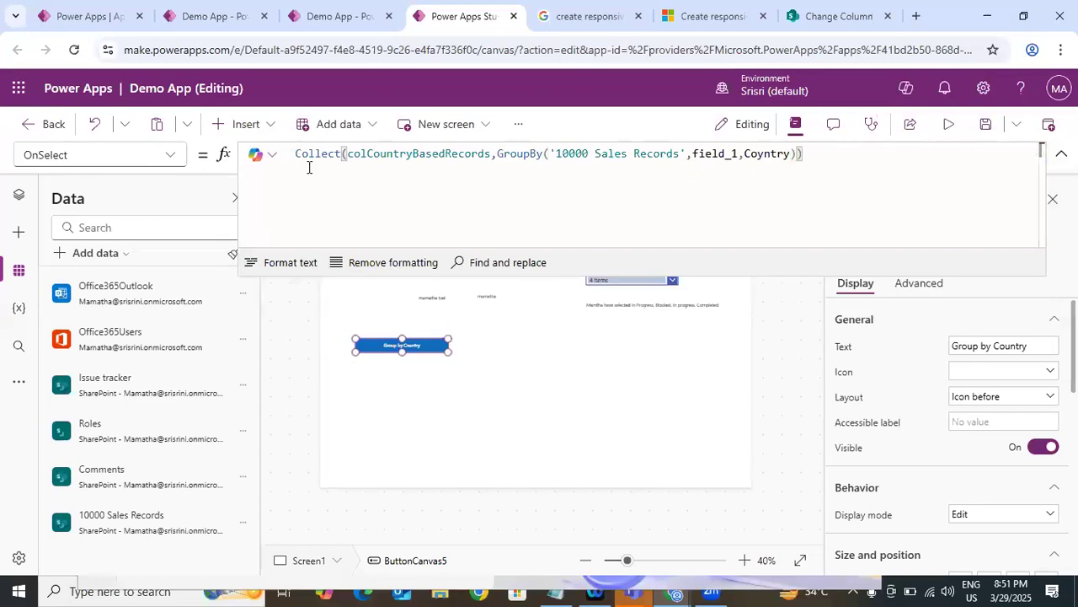
Change the Collect function to ClearCollect in the Group by Country button's formula.
{"action": "left_click", "coordinate": [304, 163]}
{"action": "type", "text": "Clear"}
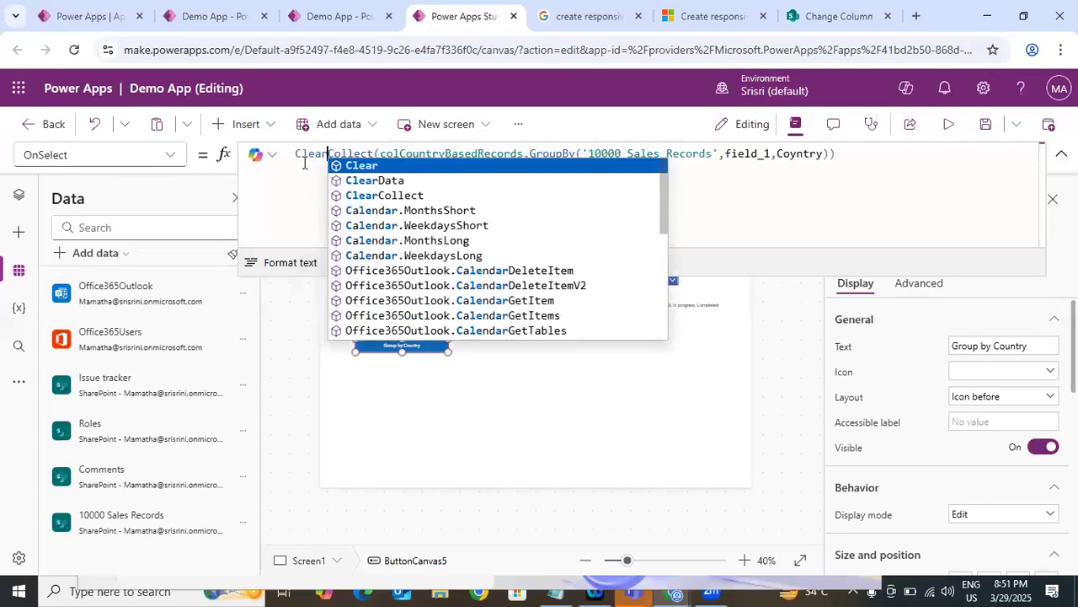
{"action": "left_click", "coordinate": [806, 208]}
Run the Group by Country button in the app preview and return to editing the screen.
{"action": "left_click", "coordinate": [950, 126]}
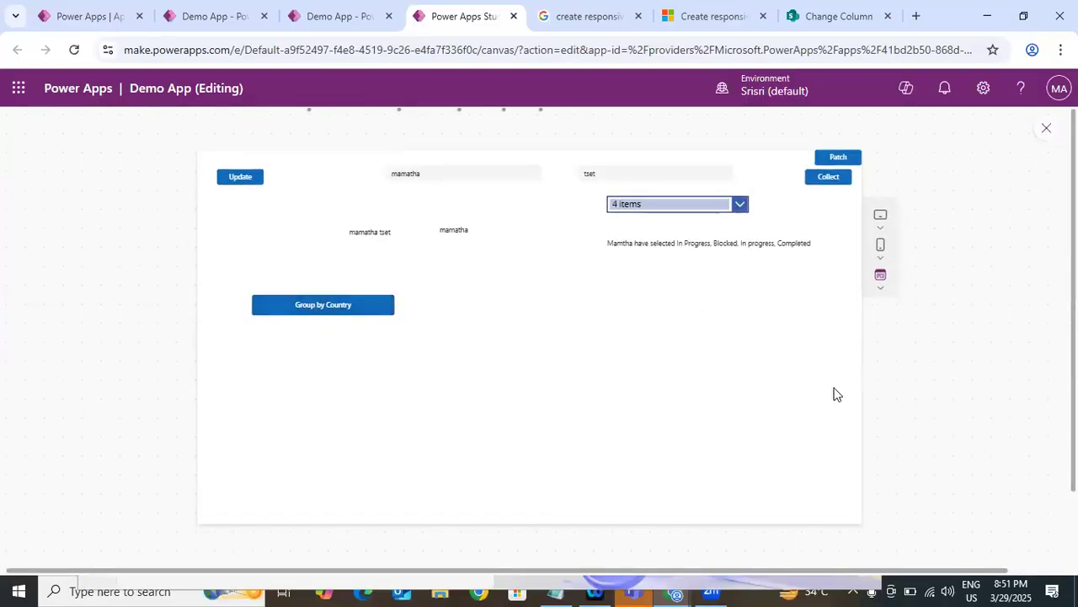
{"action": "key", "text": "Escape"}
{"action": "left_click", "coordinate": [734, 393]}
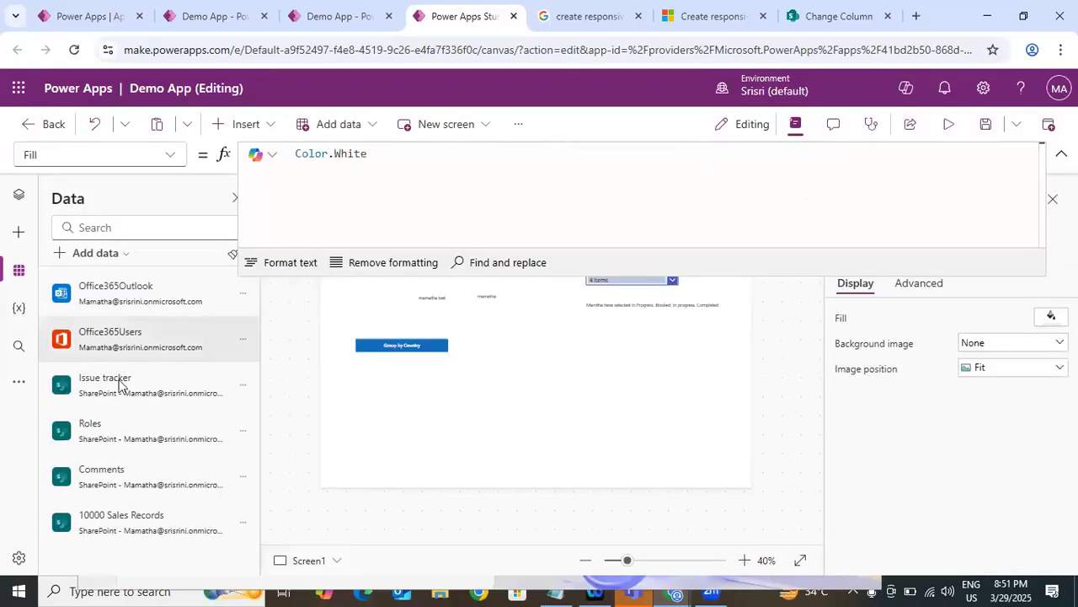
List the app's collections among its variables and view the table of colCountryBasedRecords.
{"action": "left_click", "coordinate": [19, 389]}
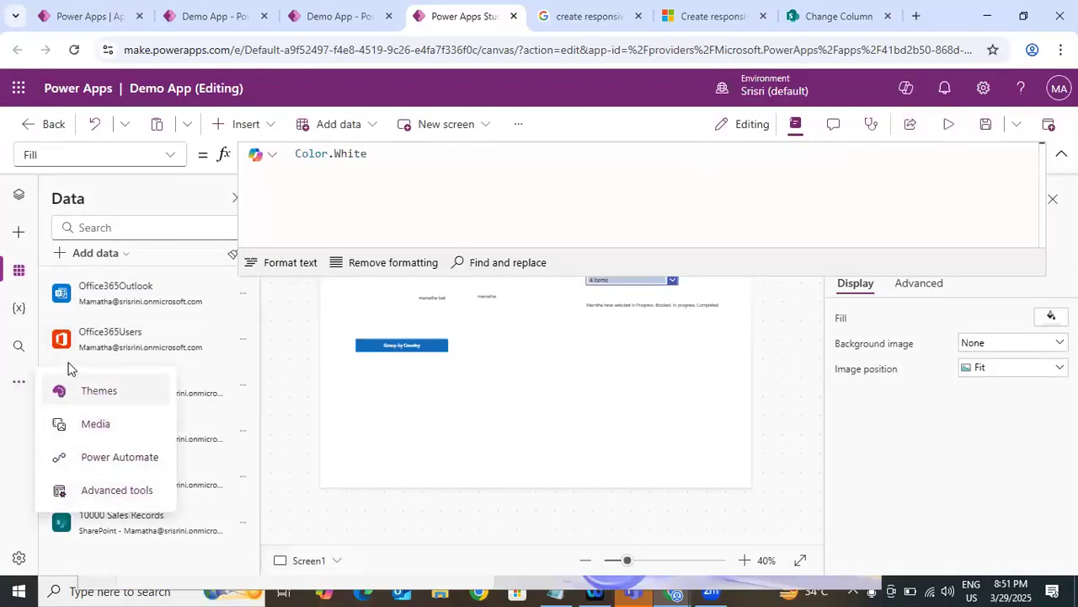
{"action": "left_click", "coordinate": [19, 308]}
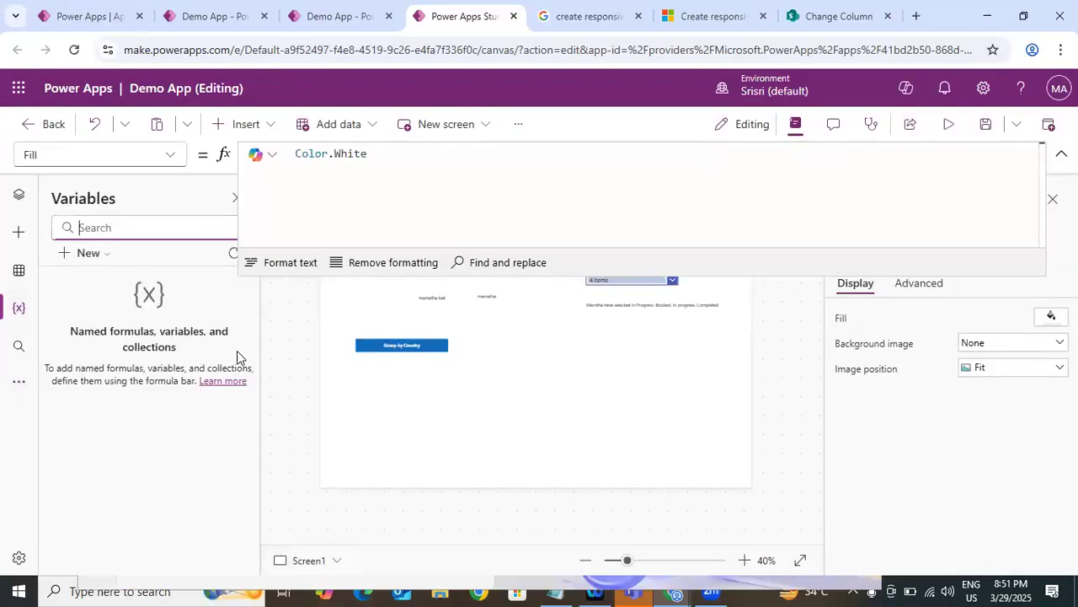
{"action": "left_click", "coordinate": [54, 380]}
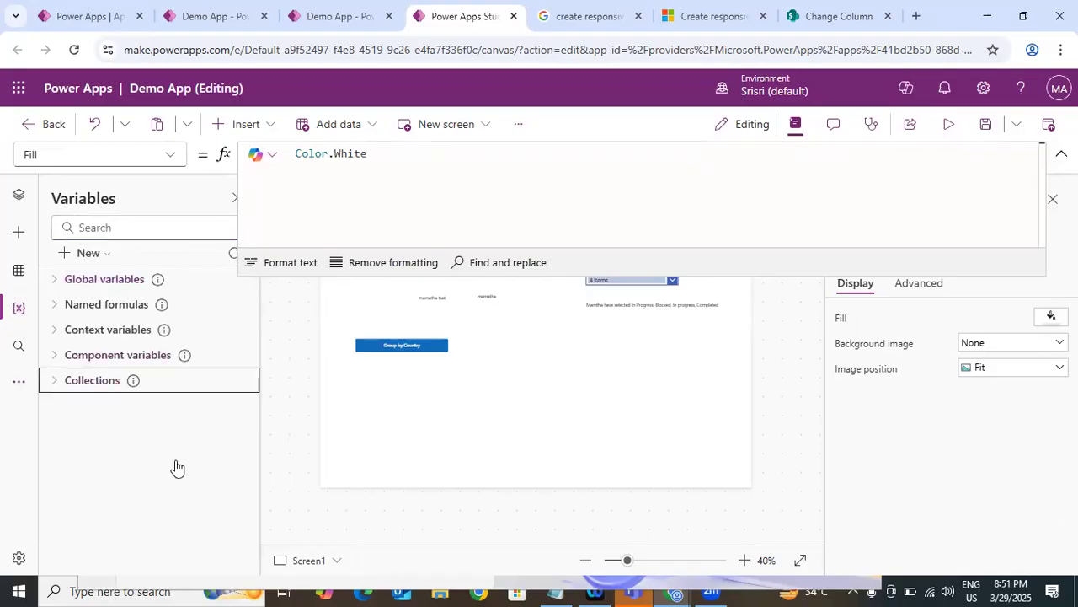
{"action": "left_click", "coordinate": [235, 481]}
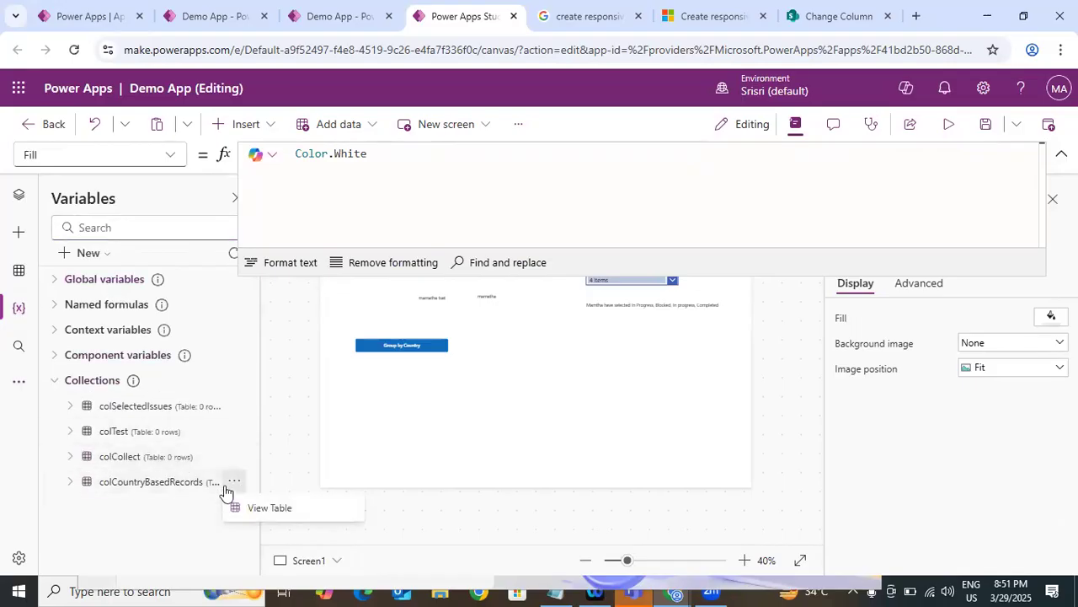
{"action": "left_click", "coordinate": [260, 505]}
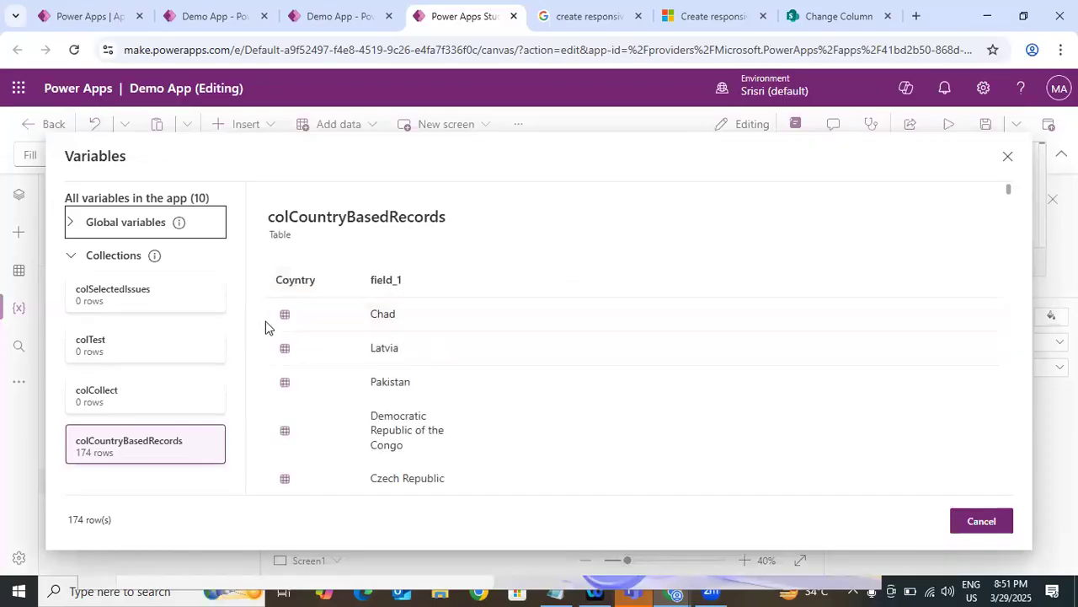
Examine the nested table of records grouped under Chad and return to the country list.
{"action": "left_click", "coordinate": [290, 316]}
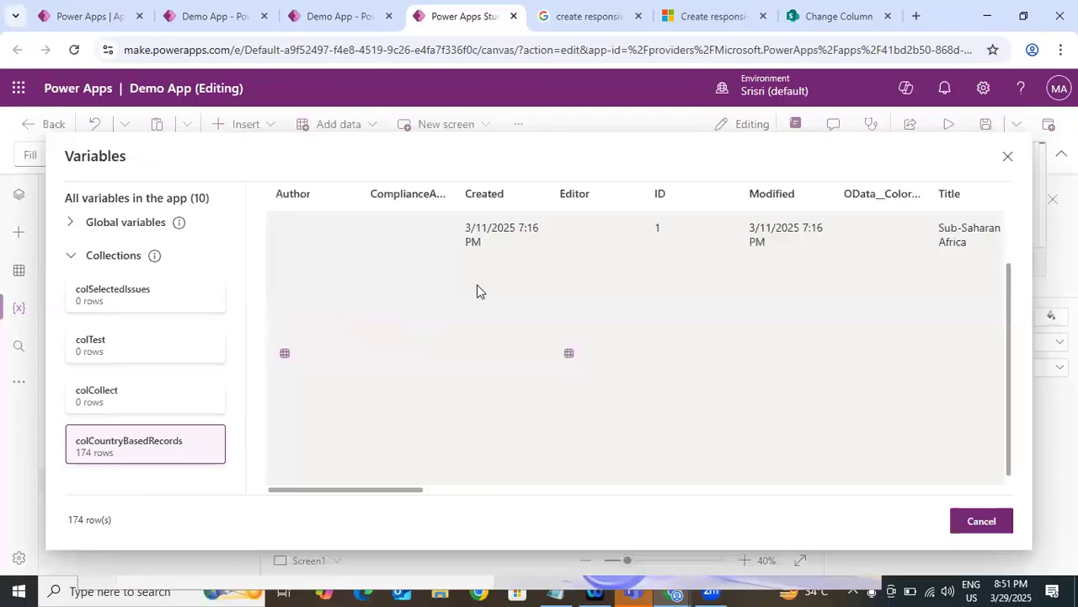
{"action": "left_click_drag", "start_coordinate": [1008, 343], "coordinate": [1036, 435]}
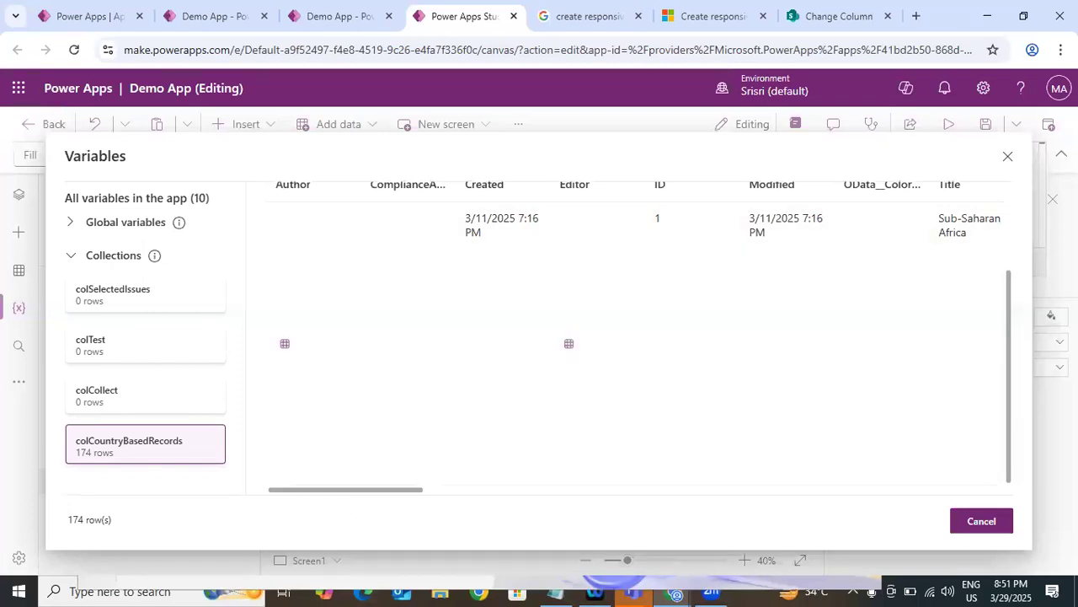
{"action": "left_click_drag", "start_coordinate": [1009, 311], "coordinate": [1001, 239]}
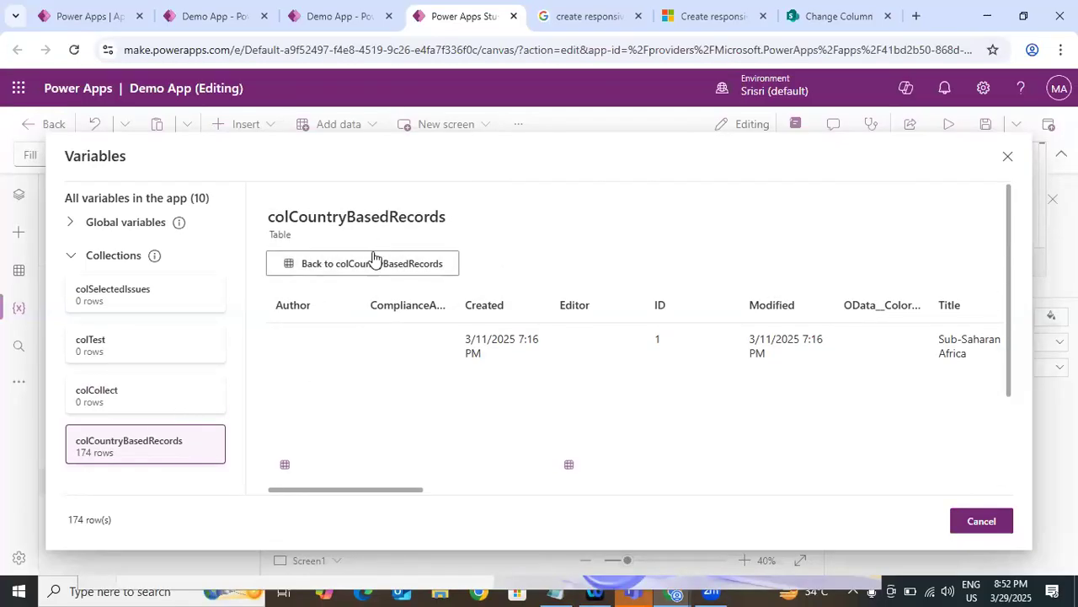
{"action": "left_click", "coordinate": [414, 271]}
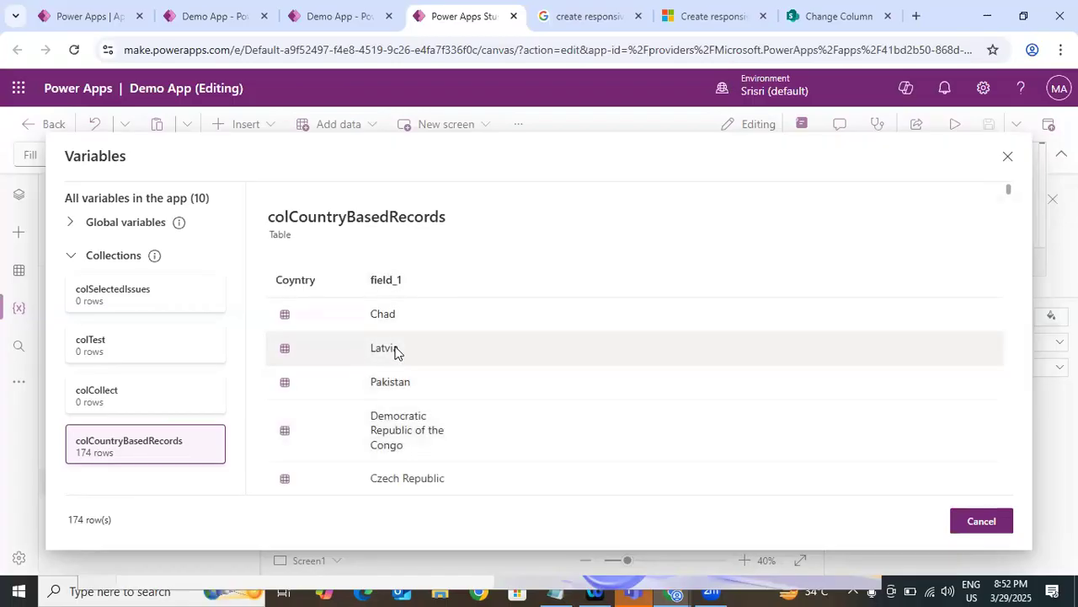
Examine the rows and columns of the nested table grouped under Latvia, and close the variables view.
{"action": "left_click", "coordinate": [285, 350]}
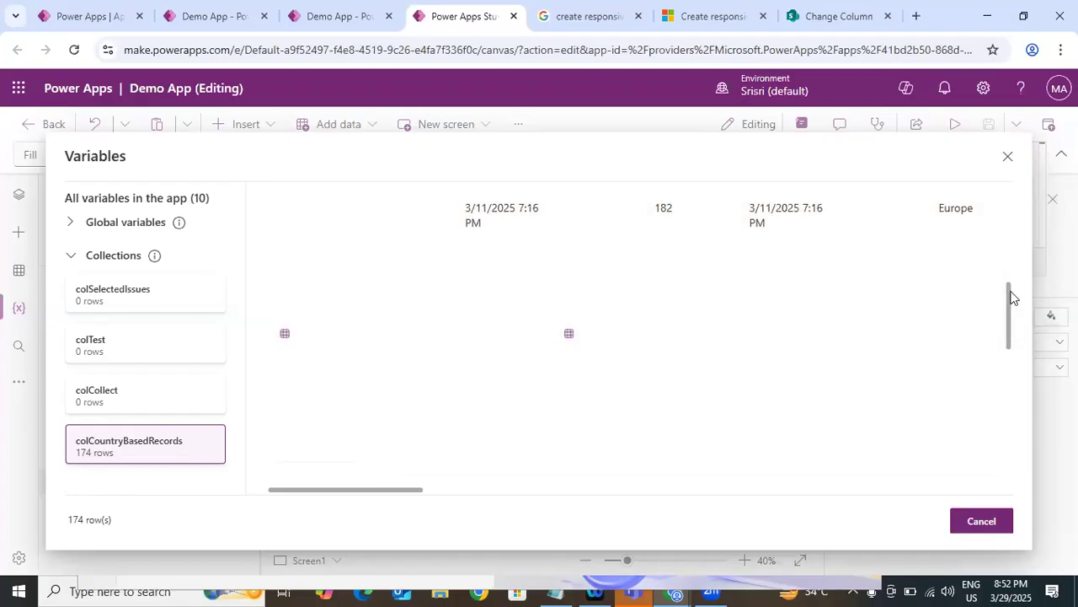
{"action": "left_click_drag", "start_coordinate": [1011, 291], "coordinate": [1015, 232]}
{"action": "left_click_drag", "start_coordinate": [373, 487], "coordinate": [965, 477]}
{"action": "left_click_drag", "start_coordinate": [703, 495], "coordinate": [292, 485]}
{"action": "scroll", "coordinate": [1014, 232], "scroll_direction": "up", "scroll_amount": 1}
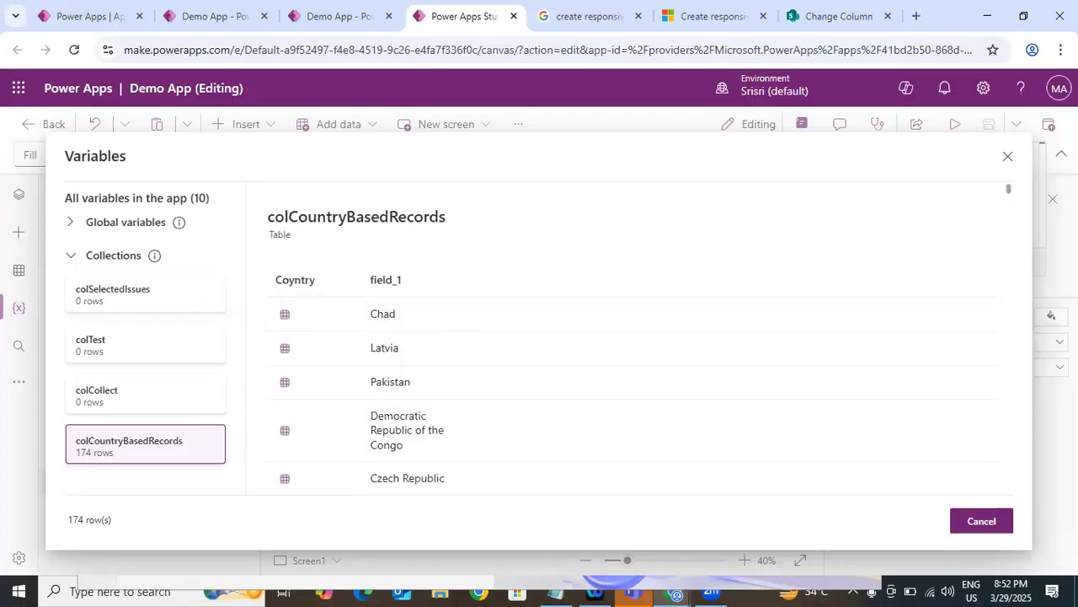
{"action": "left_click", "coordinate": [1008, 156]}
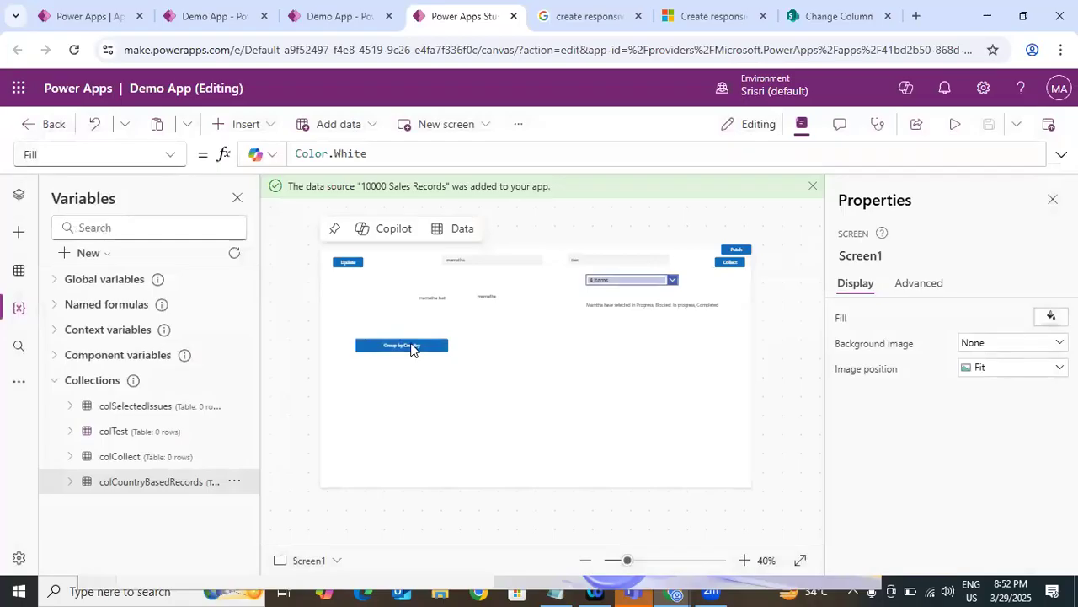
Move the Group by Country button up to the screen's left edge and insert a blank gallery.
{"action": "left_click_drag", "start_coordinate": [416, 345], "coordinate": [378, 309]}
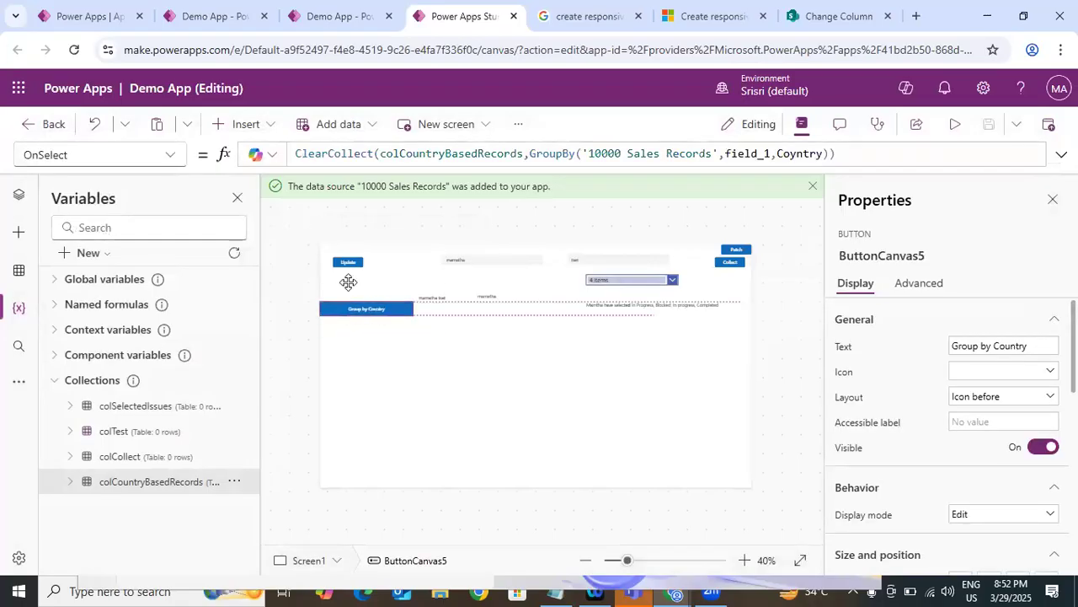
{"action": "left_click", "coordinate": [276, 127]}
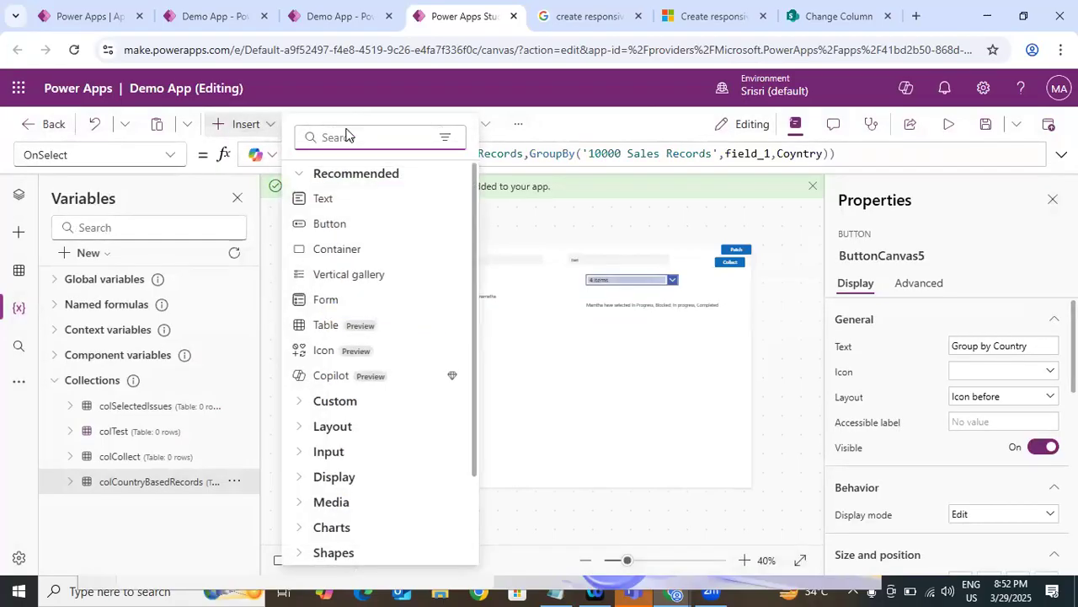
{"action": "type", "text": "gall"}
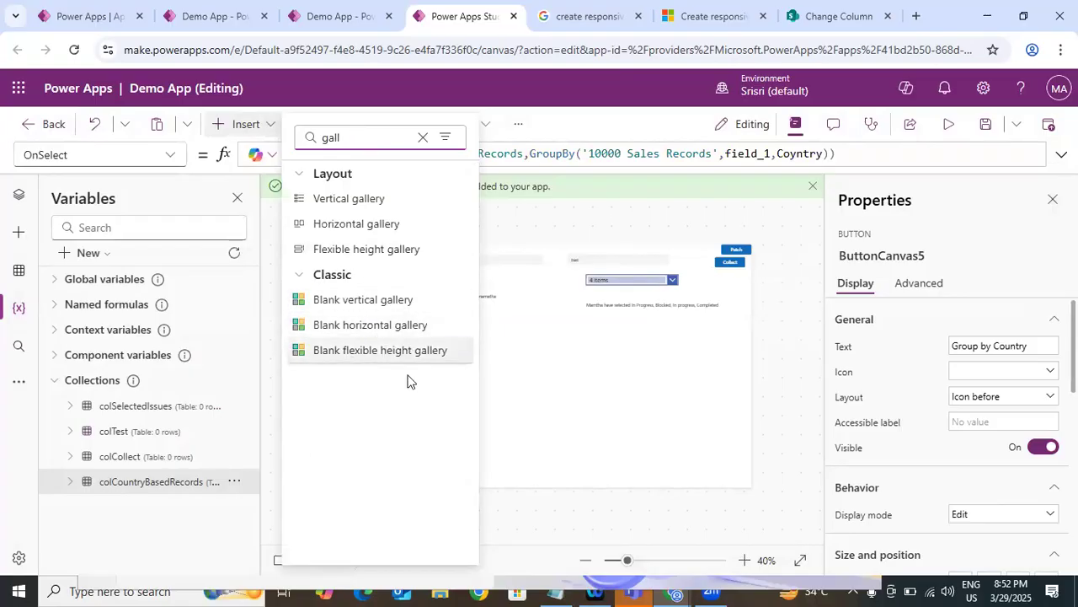
{"action": "left_click", "coordinate": [701, 399]}
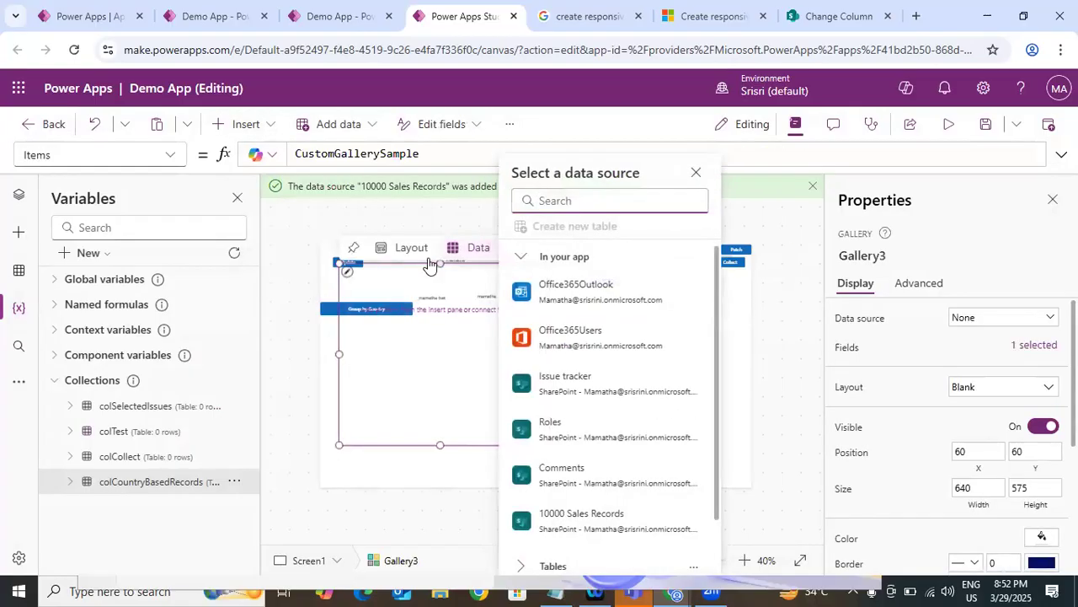
Resize the gallery to about 1366 by 470 at X 0, Y 250, below the Group by Country button.
{"action": "left_click_drag", "start_coordinate": [441, 265], "coordinate": [425, 355]}
{"action": "left_click_drag", "start_coordinate": [541, 448], "coordinate": [751, 473]}
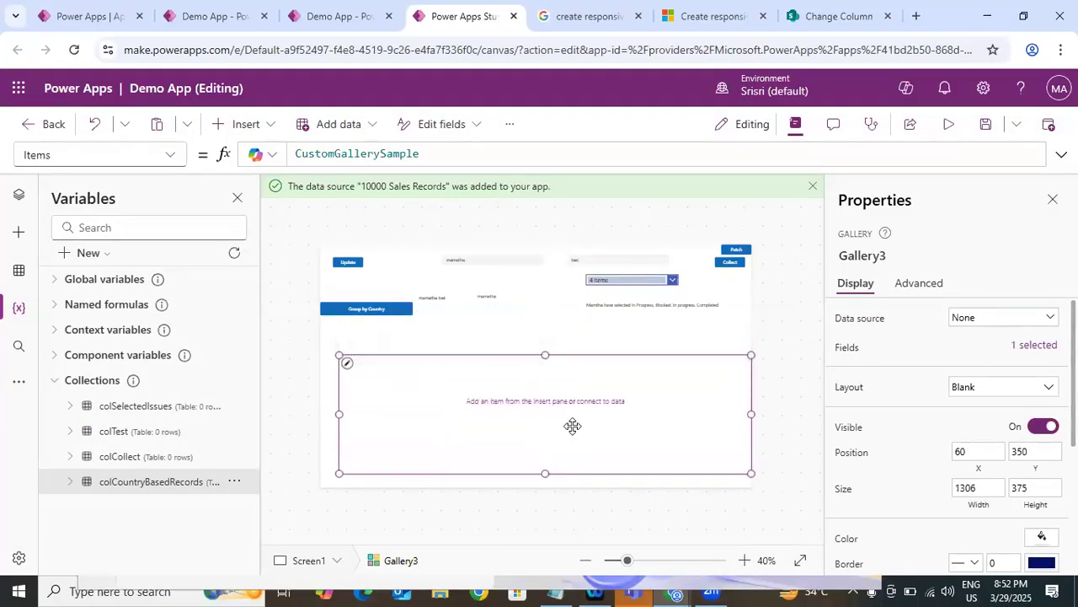
{"action": "left_click", "coordinate": [339, 346]}
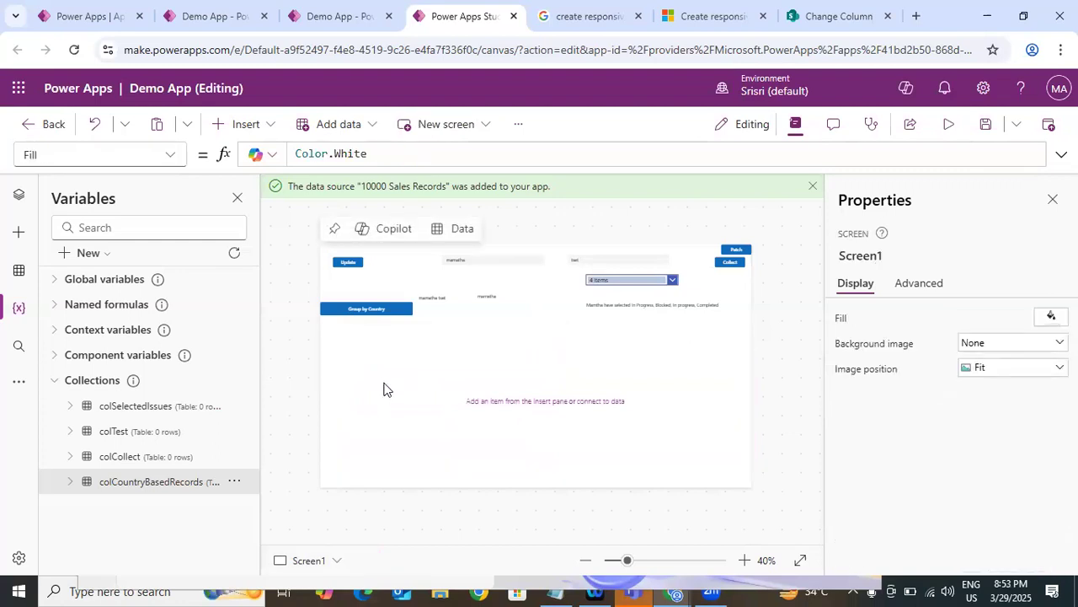
{"action": "left_click", "coordinate": [383, 389]}
{"action": "left_click", "coordinate": [396, 470]}
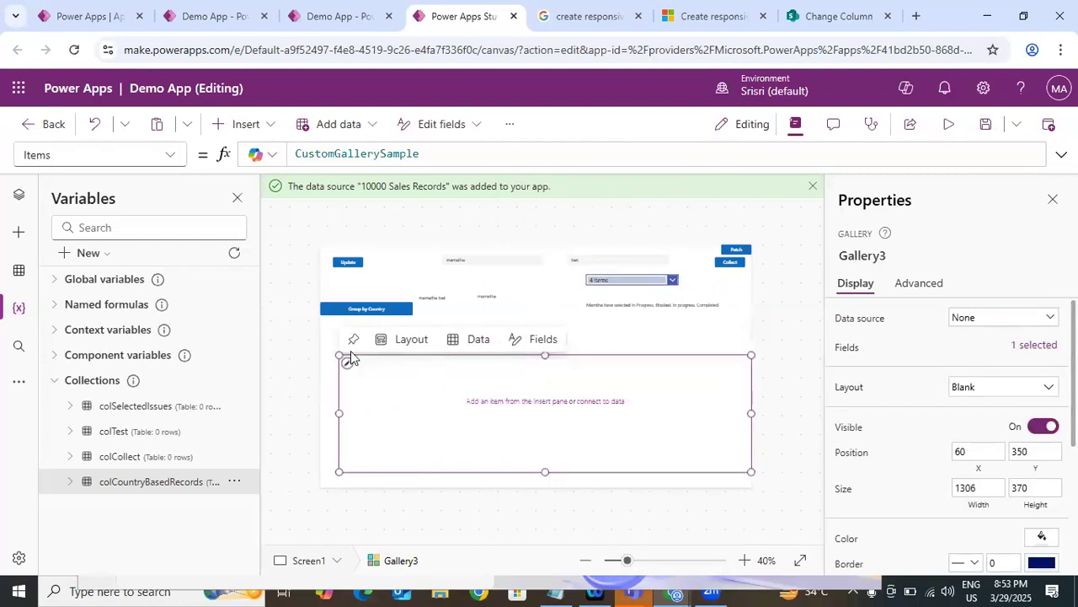
{"action": "left_click_drag", "start_coordinate": [337, 352], "coordinate": [320, 324]}
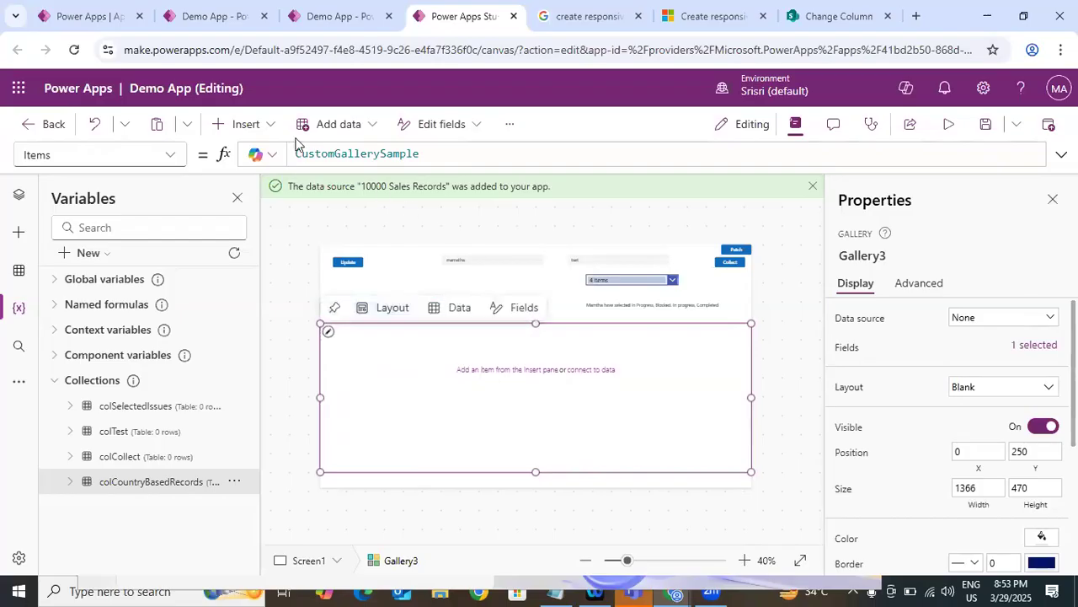
Insert a Text control into the template item of the new gallery.
{"action": "left_click", "coordinate": [434, 366]}
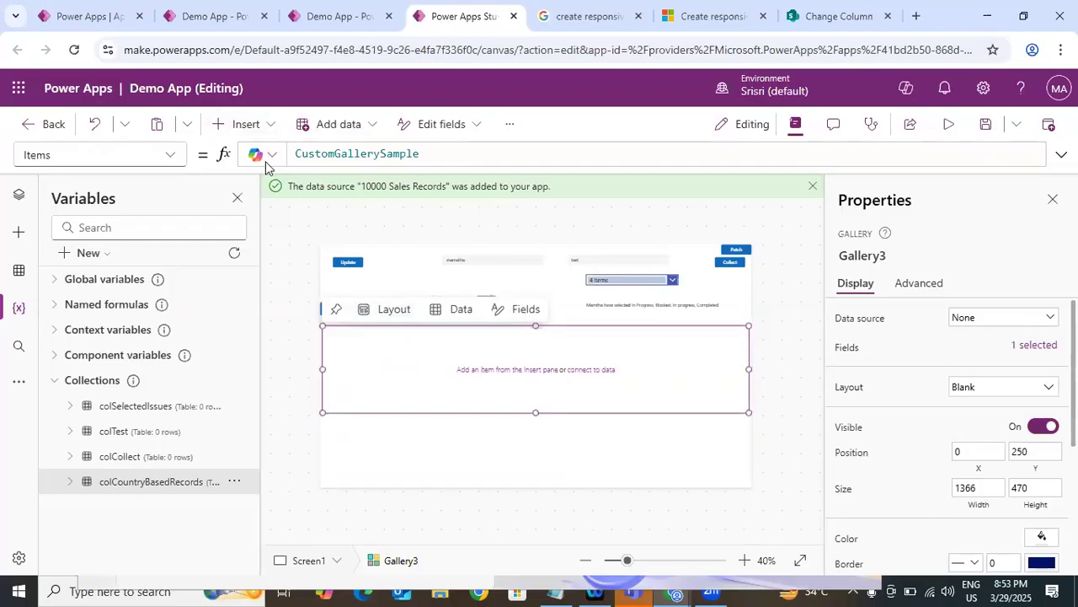
{"action": "left_click", "coordinate": [246, 124]}
{"action": "left_click", "coordinate": [394, 394]}
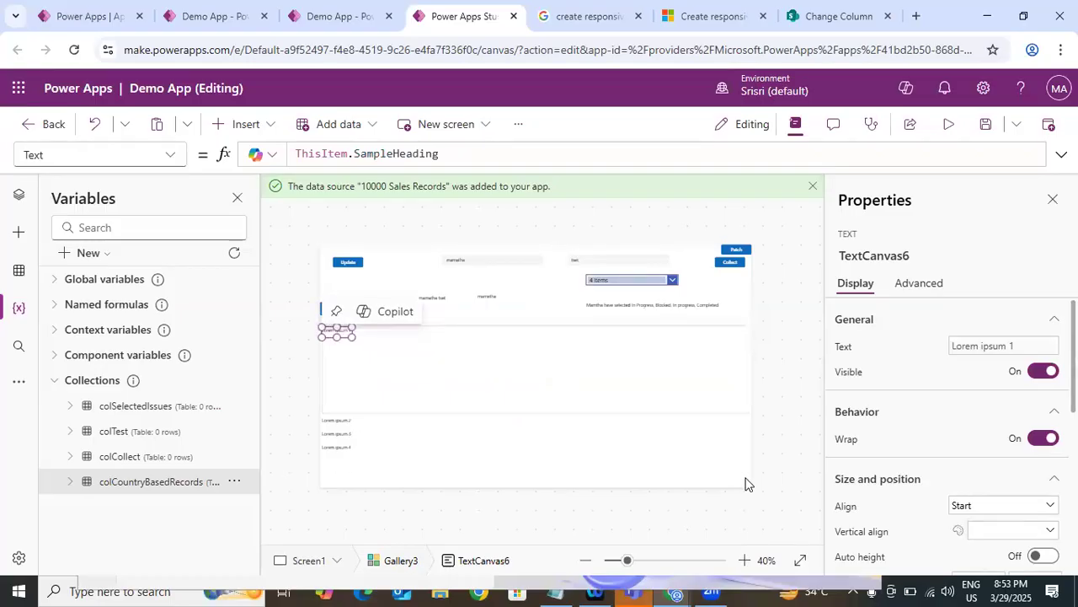
{"action": "scroll", "coordinate": [1028, 472], "scroll_direction": "down", "scroll_amount": 5}
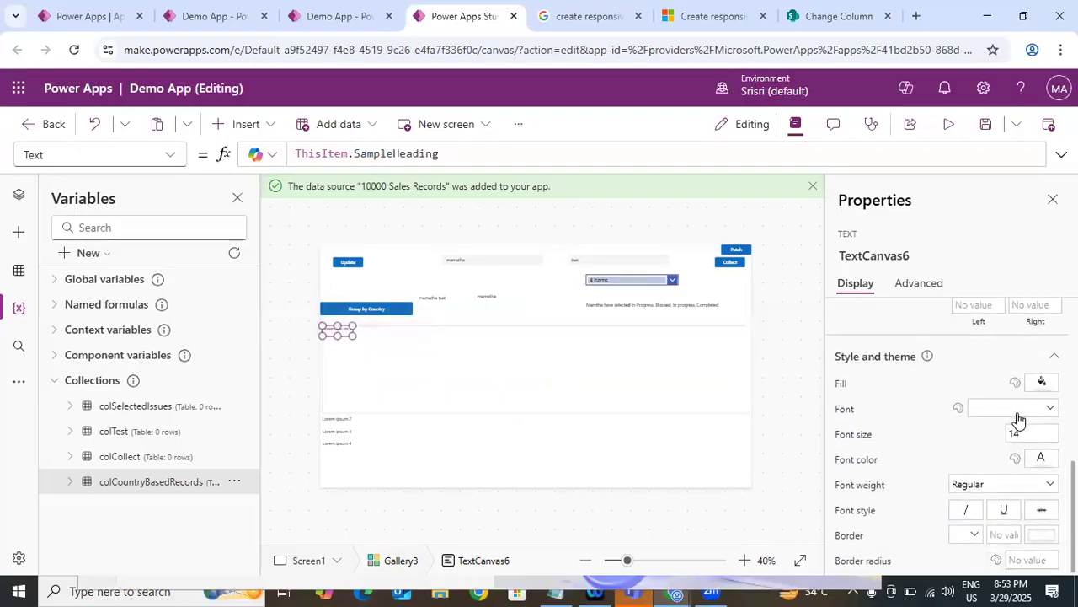
Set the font weight of the gallery's text control to Bold.
{"action": "left_click", "coordinate": [995, 471]}
{"action": "left_click", "coordinate": [995, 469]}
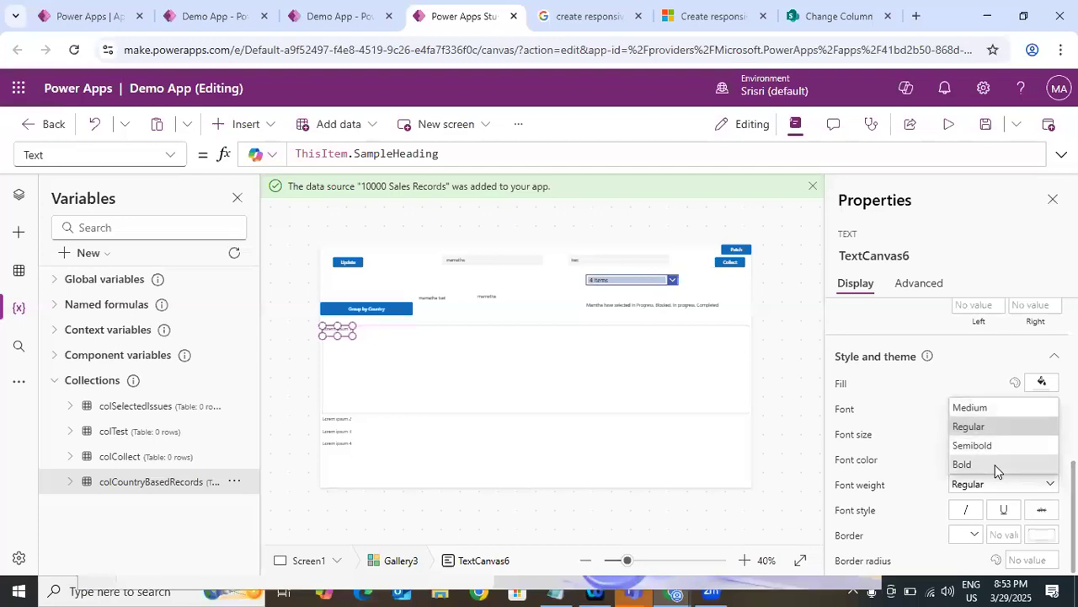
{"action": "left_click", "coordinate": [994, 465]}
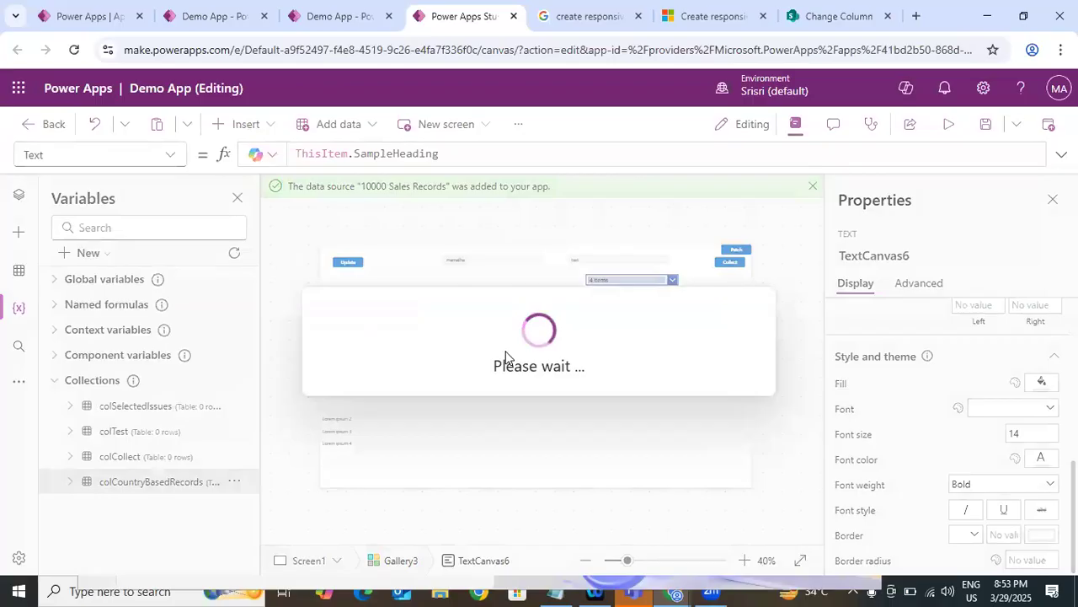
Set the new gallery's Items to colCountryBasedRecords, copying the collection name from the Group by Country button's formula.
{"action": "left_click", "coordinate": [506, 354]}
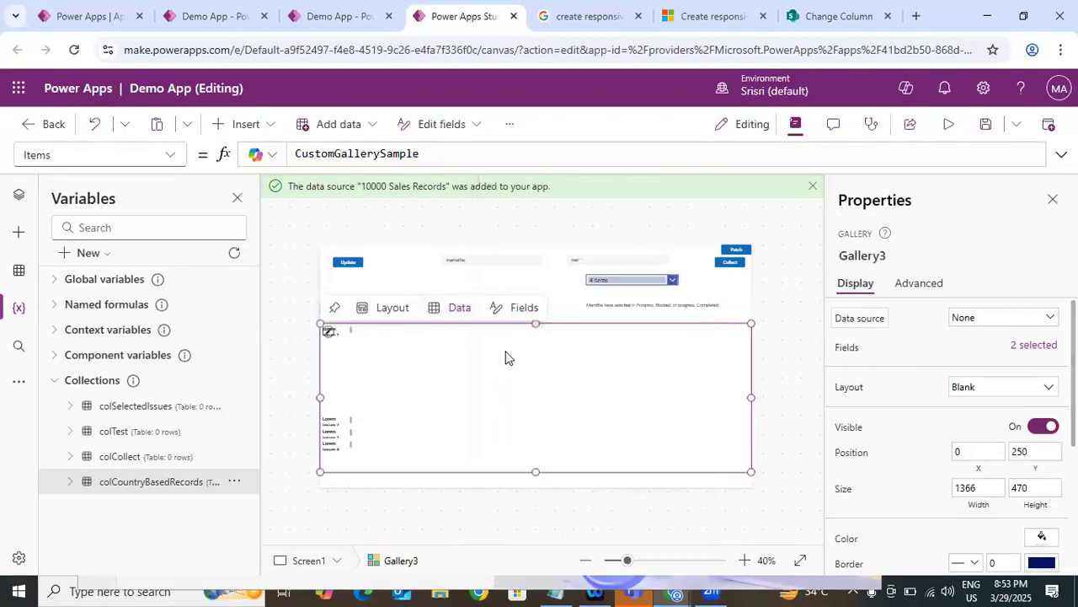
{"action": "left_click", "coordinate": [332, 157]}
{"action": "key", "text": "ctrl+a"}
{"action": "key", "text": "BackSpace"}
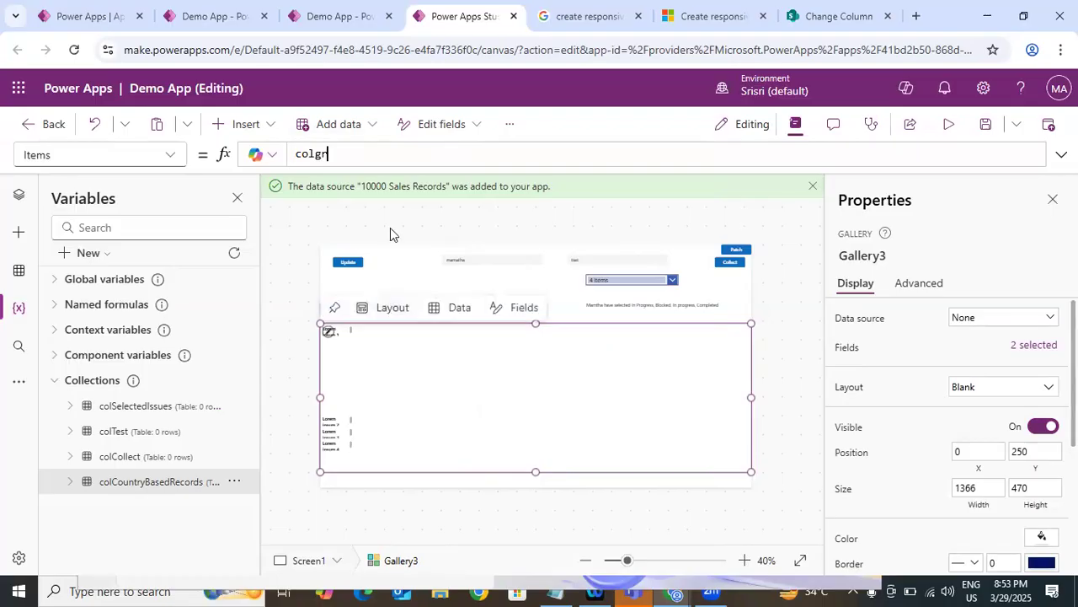
{"action": "left_click", "coordinate": [516, 224]}
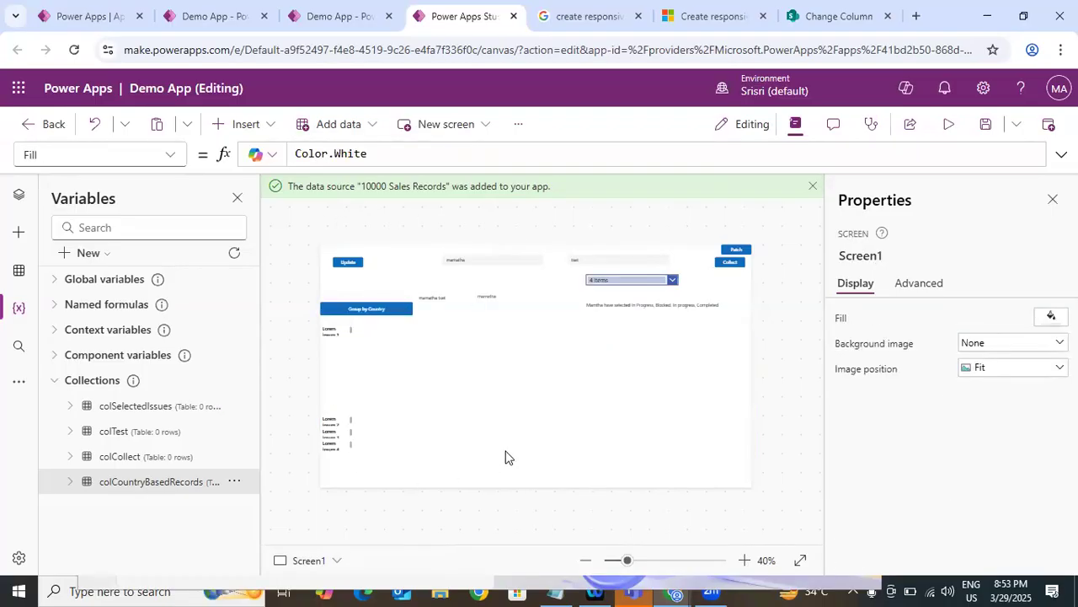
{"action": "left_click", "coordinate": [367, 309]}
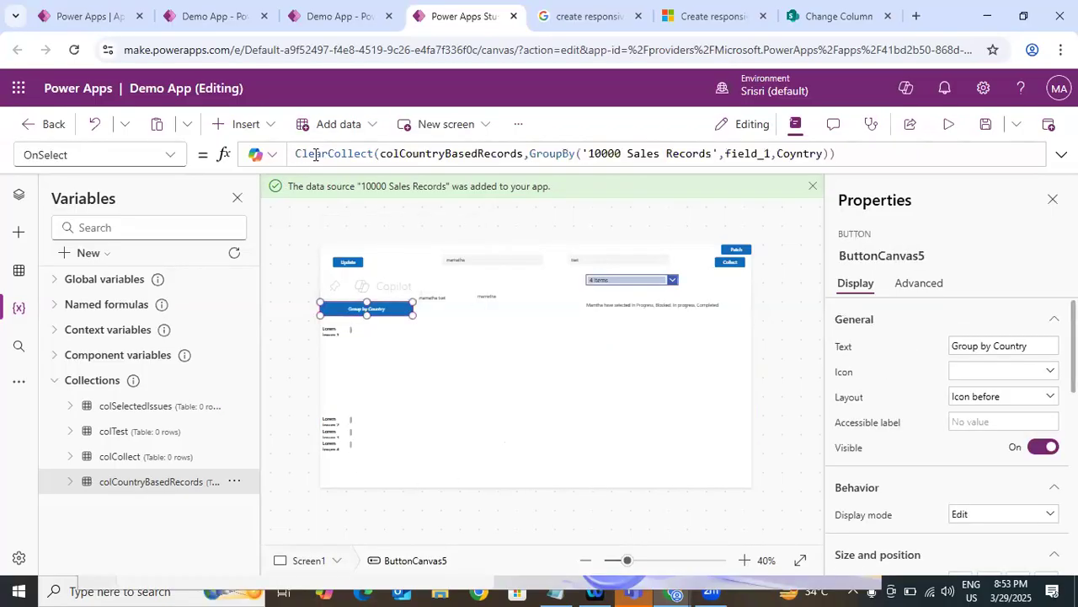
{"action": "double_click", "coordinate": [447, 154]}
{"action": "key", "text": "ctrl+c"}
{"action": "left_click", "coordinate": [737, 320]}
{"action": "key", "text": "ctrl+v"}
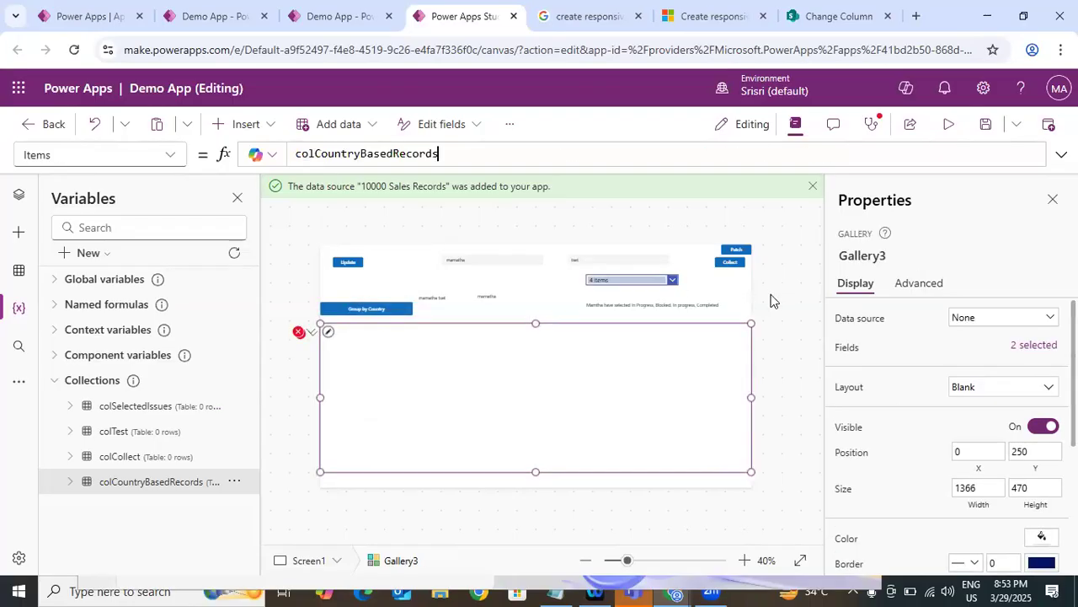
{"action": "left_click", "coordinate": [308, 342]}
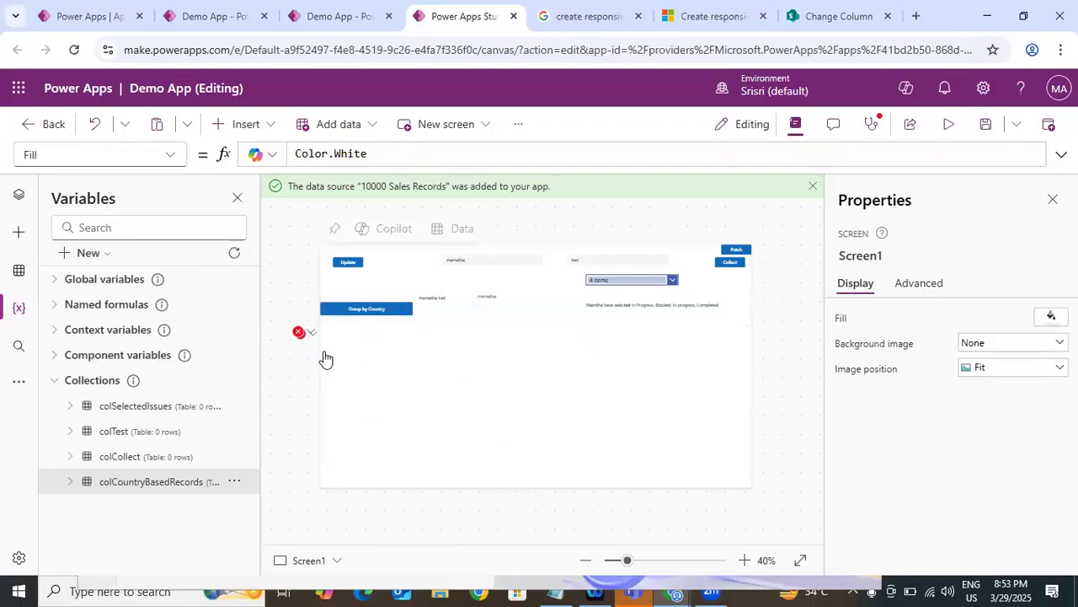
{"action": "left_click", "coordinate": [310, 332]}
{"action": "left_click", "coordinate": [413, 340]}
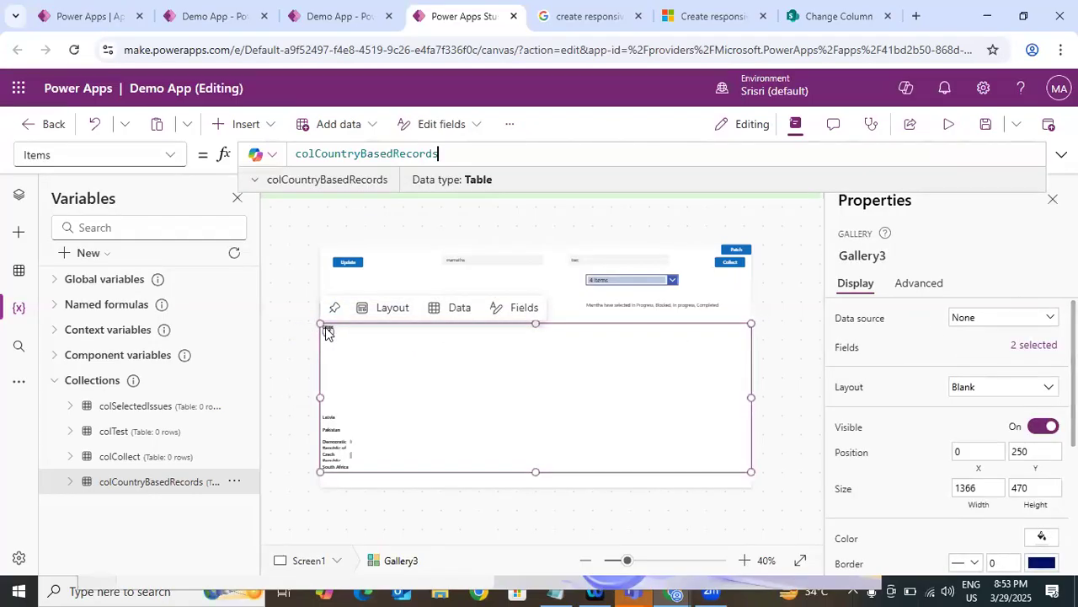
Enlarge the country name text control in the gallery's template item to make room for long names.
{"action": "left_click", "coordinate": [365, 289]}
{"action": "left_click", "coordinate": [351, 335]}
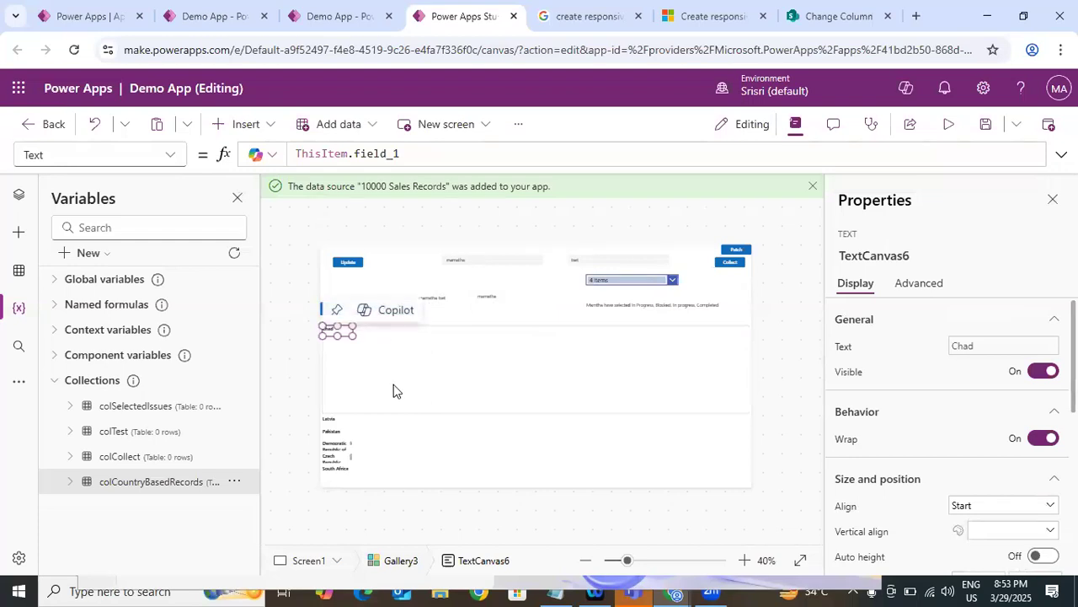
{"action": "left_click", "coordinate": [619, 378]}
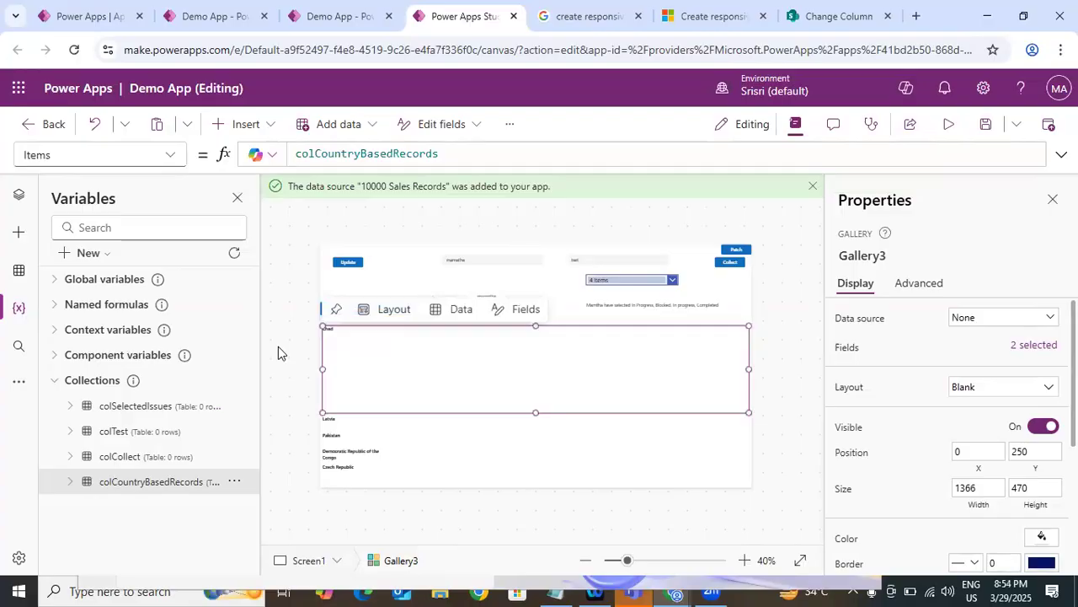
{"action": "left_click", "coordinate": [343, 369]}
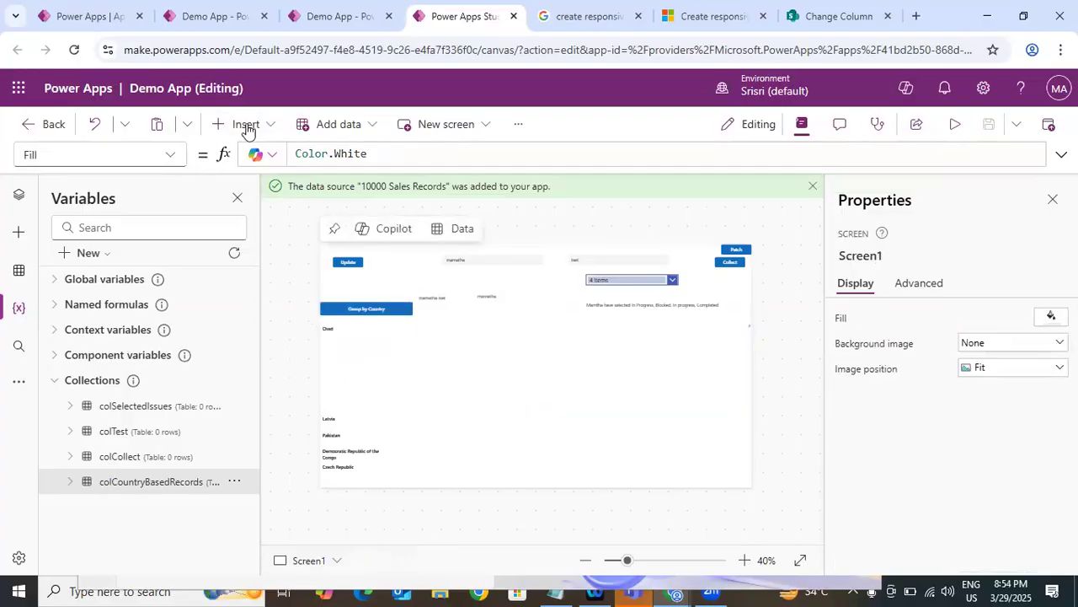
{"action": "left_click", "coordinate": [325, 358]}
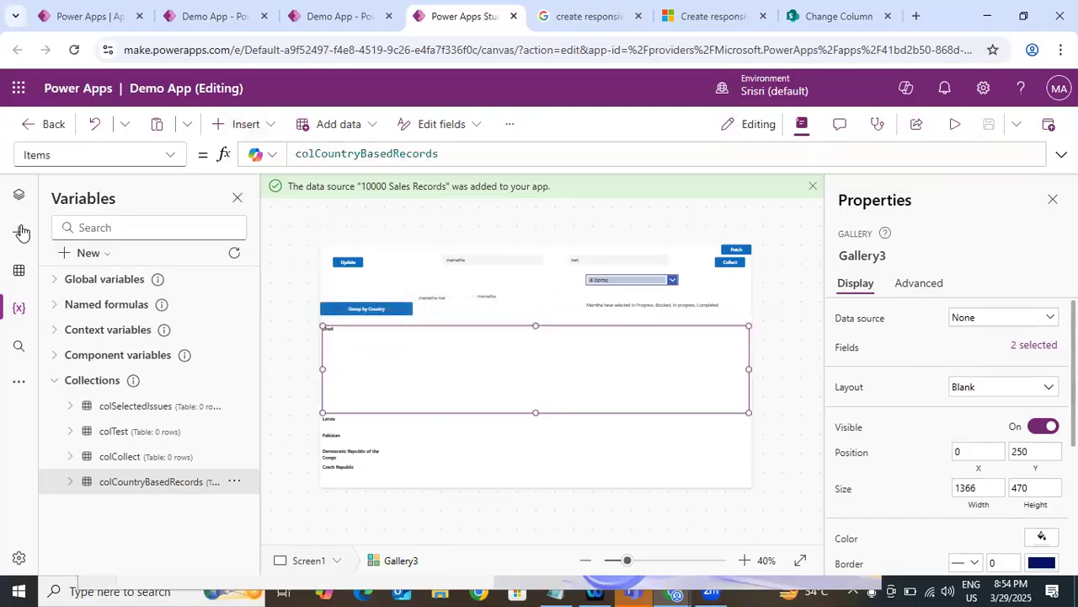
{"action": "left_click", "coordinate": [19, 195]}
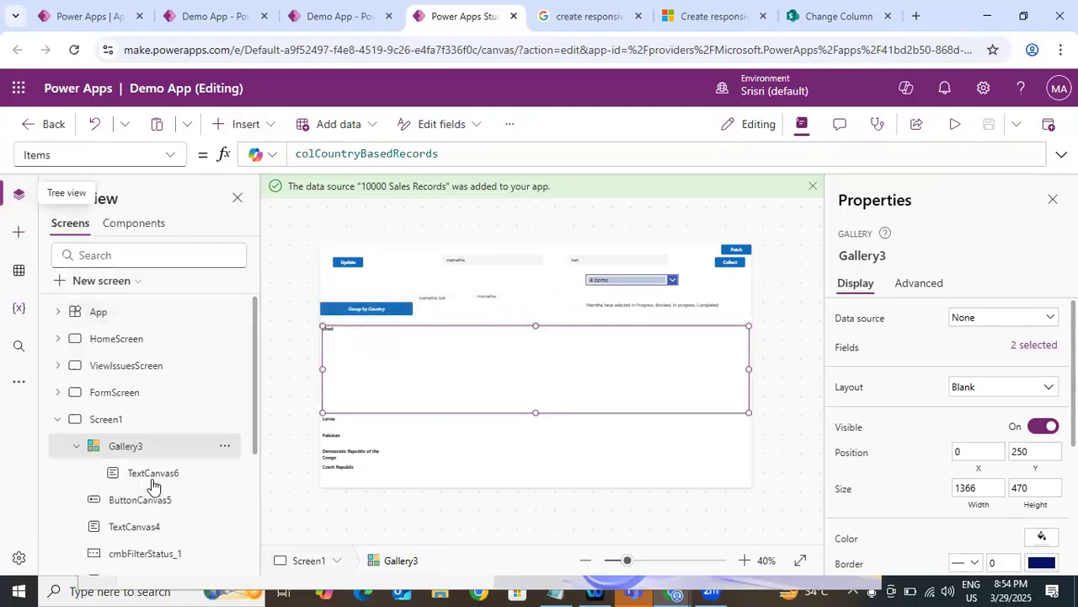
{"action": "left_click", "coordinate": [154, 472]}
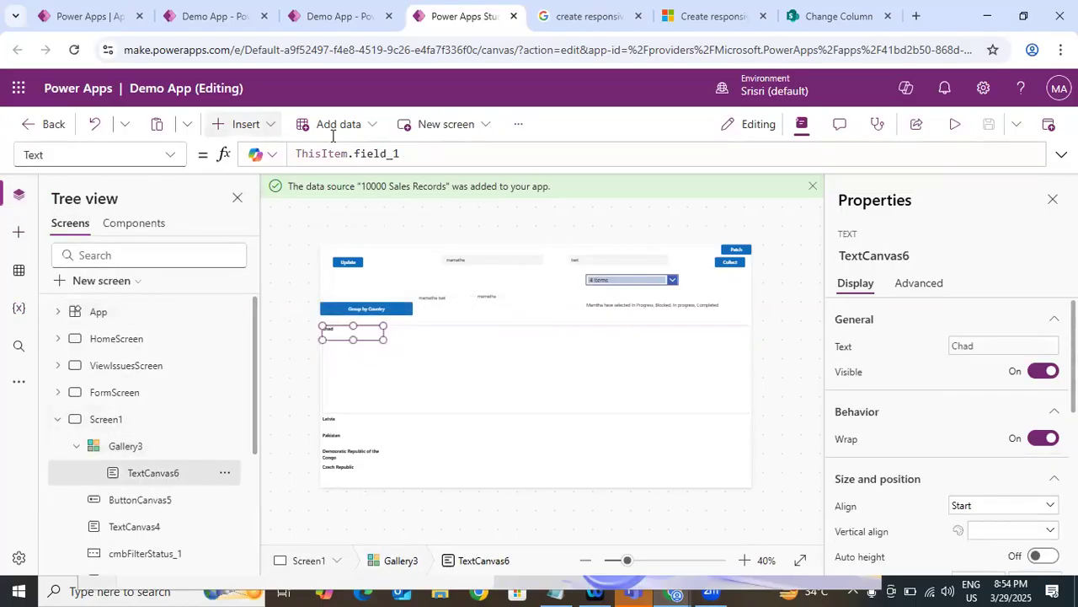
{"action": "left_click", "coordinate": [250, 127]}
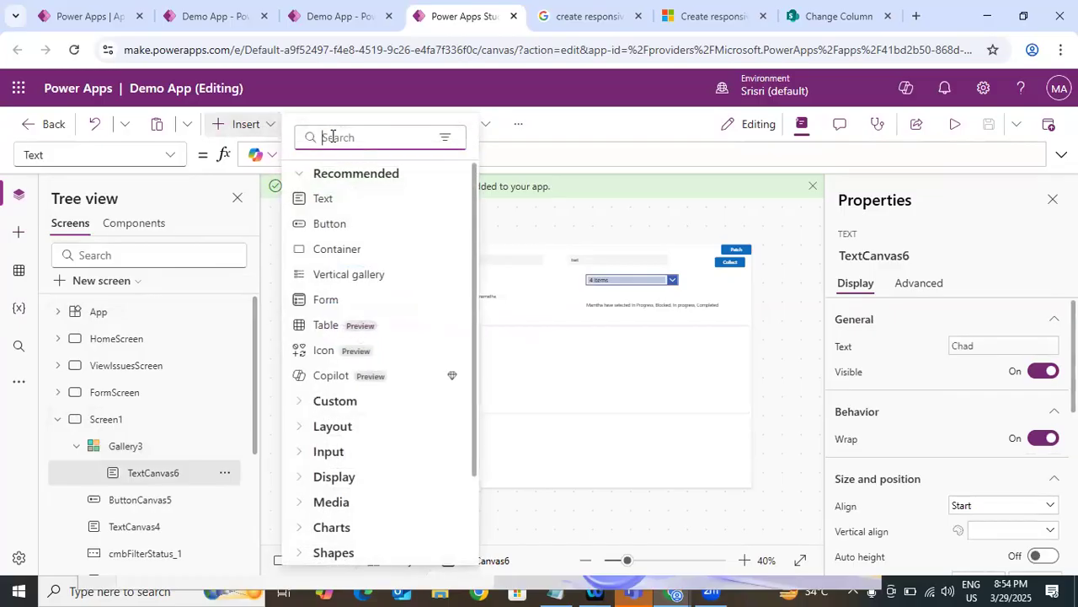
{"action": "type", "text": "gall"}
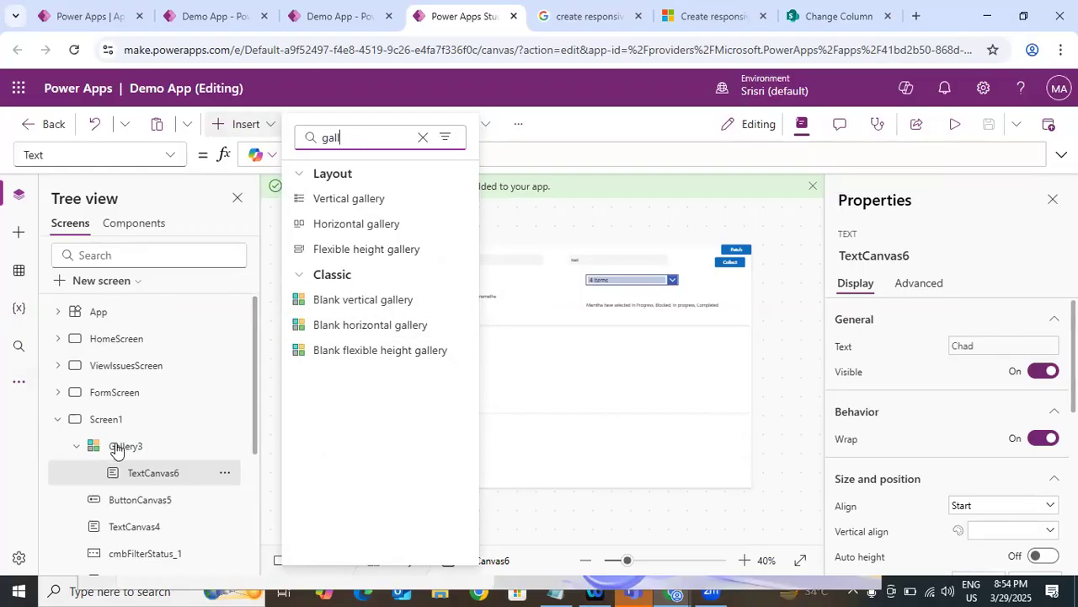
{"action": "left_click", "coordinate": [17, 389]}
View the colCountryBasedRecords table with its Coyntry and field_1 columns, and close the variables view.
{"action": "left_click", "coordinate": [19, 308]}
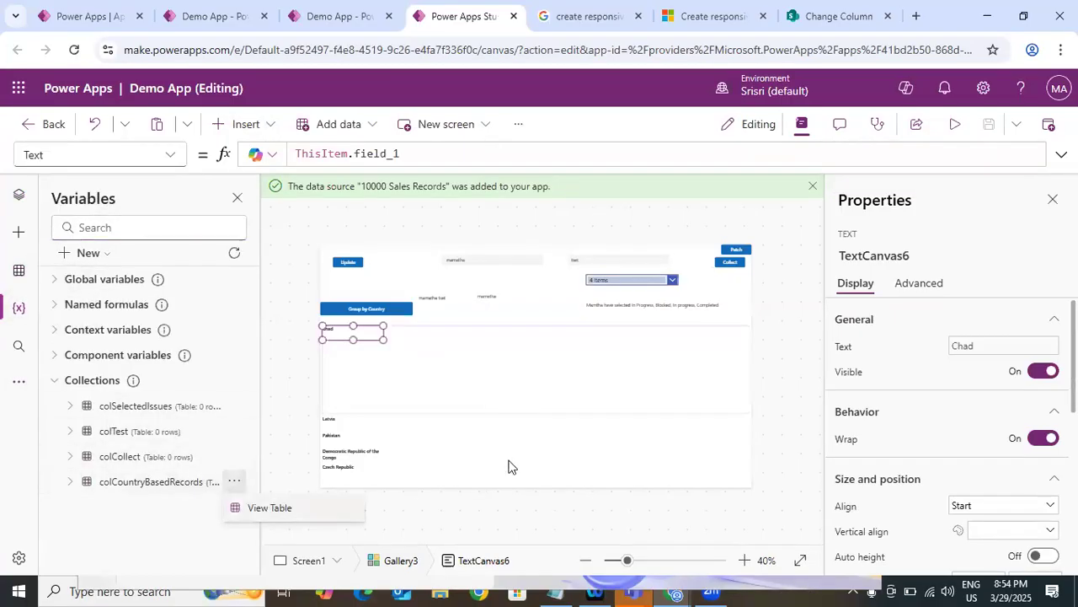
{"action": "left_click", "coordinate": [276, 507]}
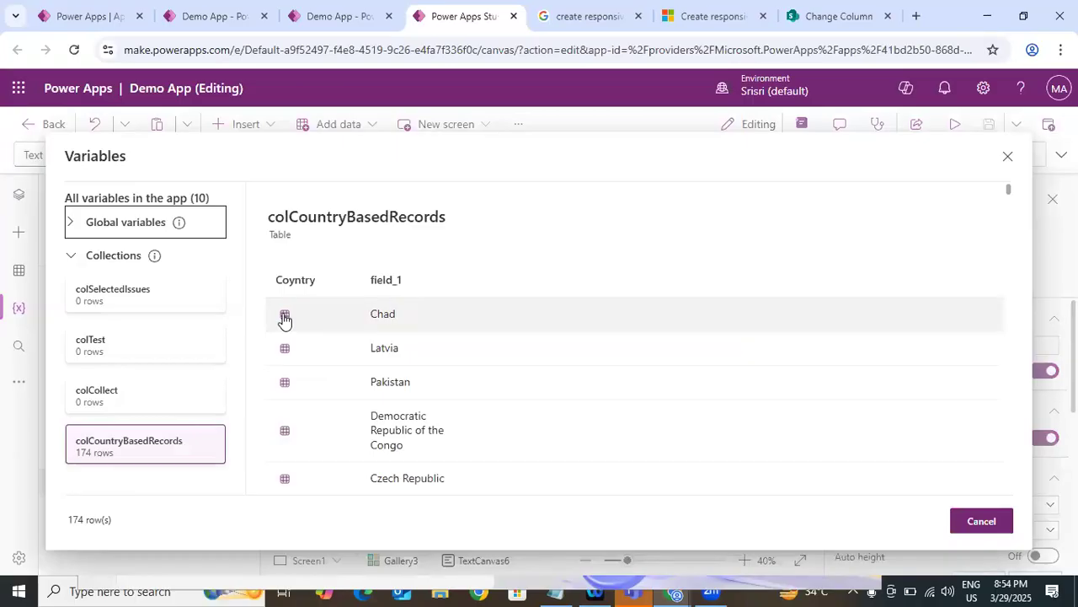
{"action": "left_click", "coordinate": [1007, 157]}
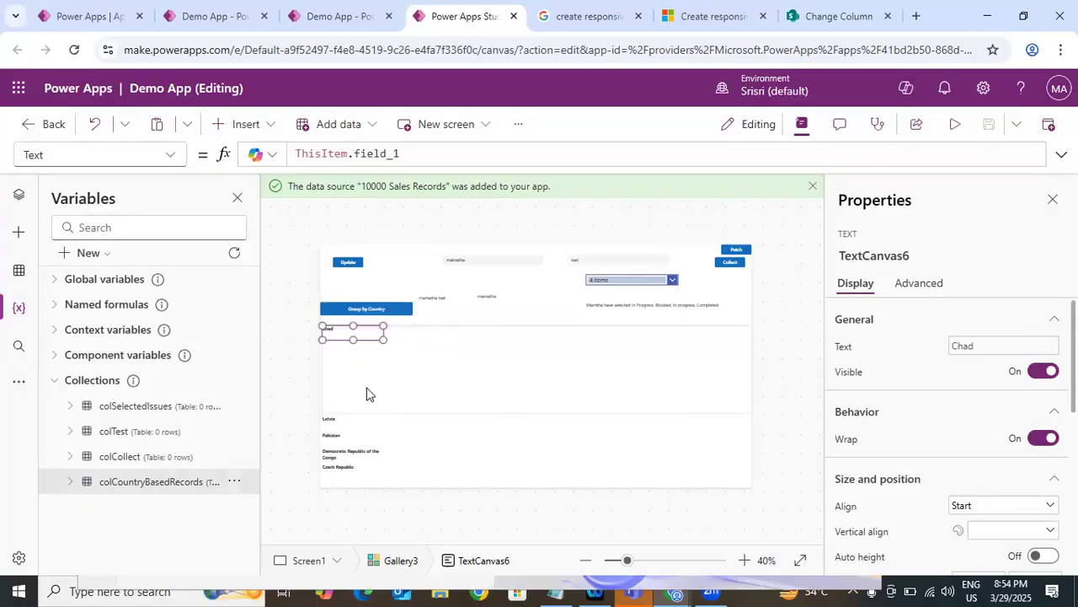
Insert a classic Data table into the gallery's template item and set its Items to ThisItem.Coyntry.
{"action": "left_click", "coordinate": [366, 393]}
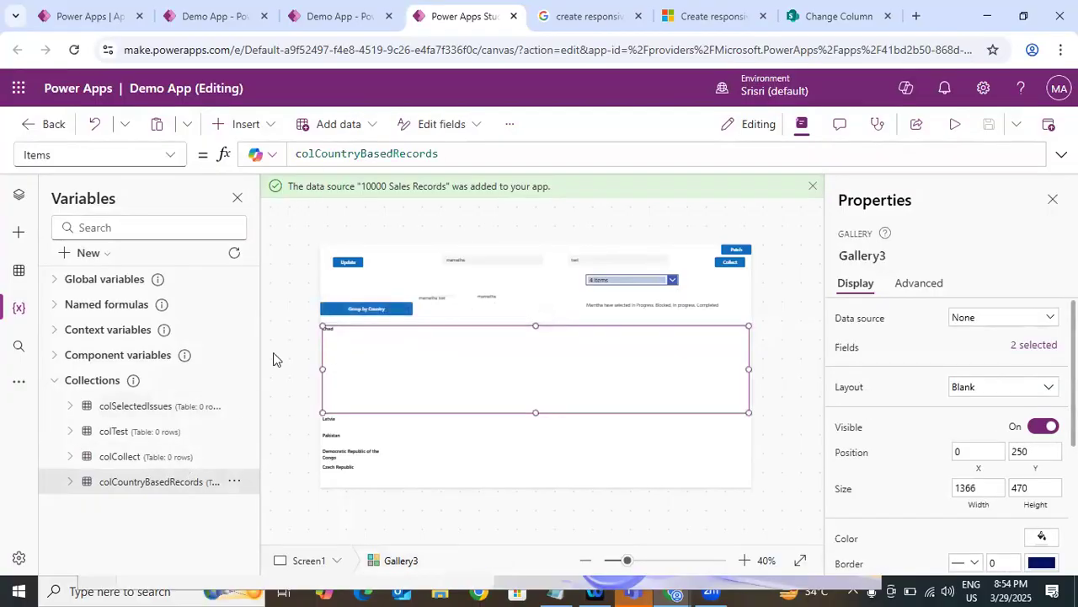
{"action": "left_click", "coordinate": [332, 334]}
{"action": "left_click", "coordinate": [255, 134]}
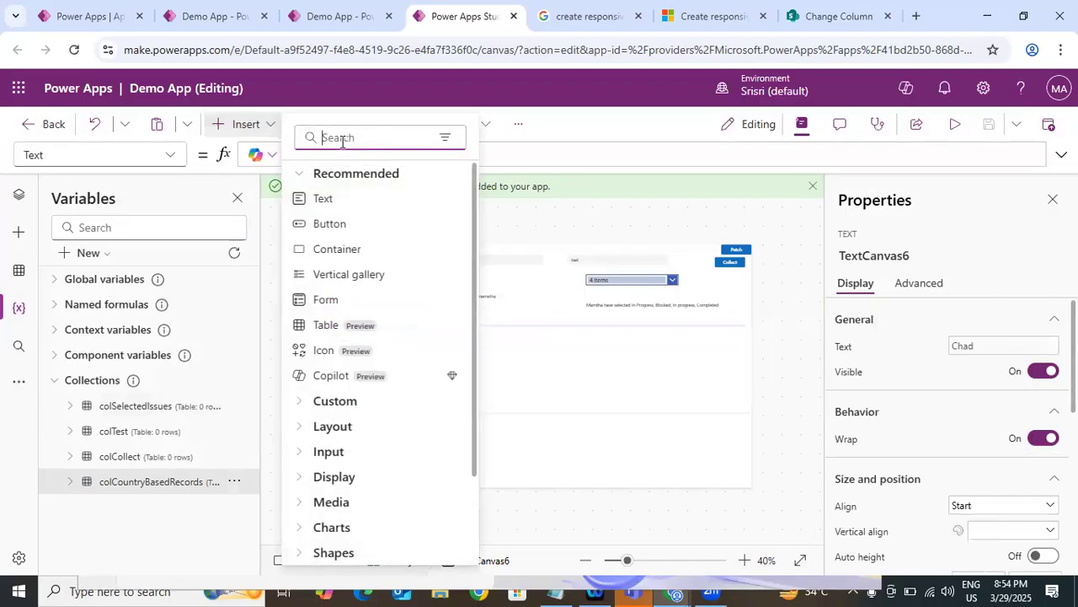
{"action": "type", "text": "tabl"}
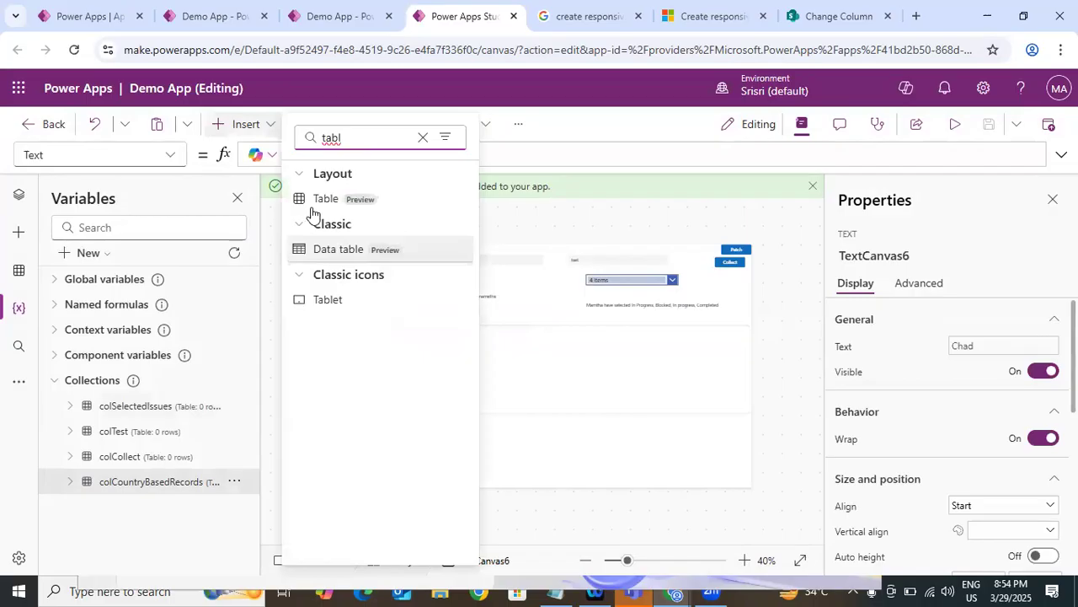
{"action": "left_click", "coordinate": [345, 251]}
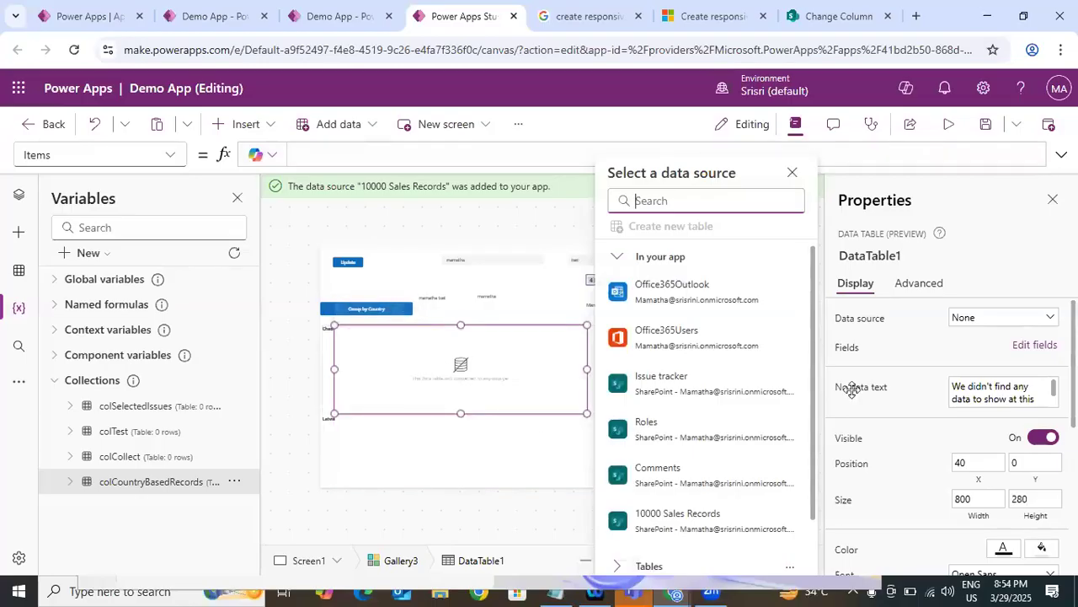
{"action": "left_click", "coordinate": [409, 197]}
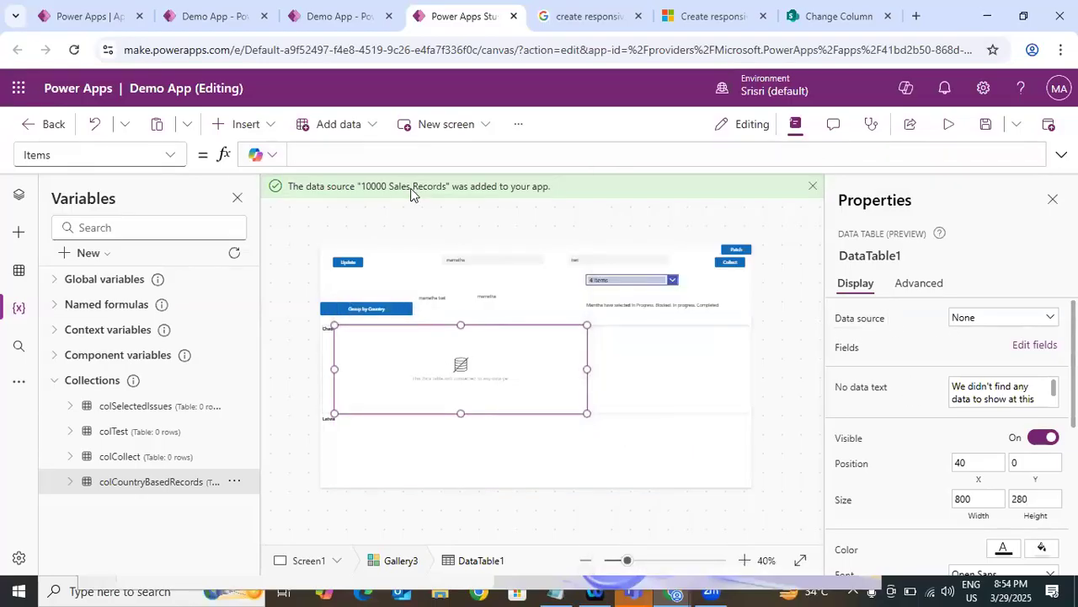
{"action": "type", "text": "ThisItem.Coyntry"}
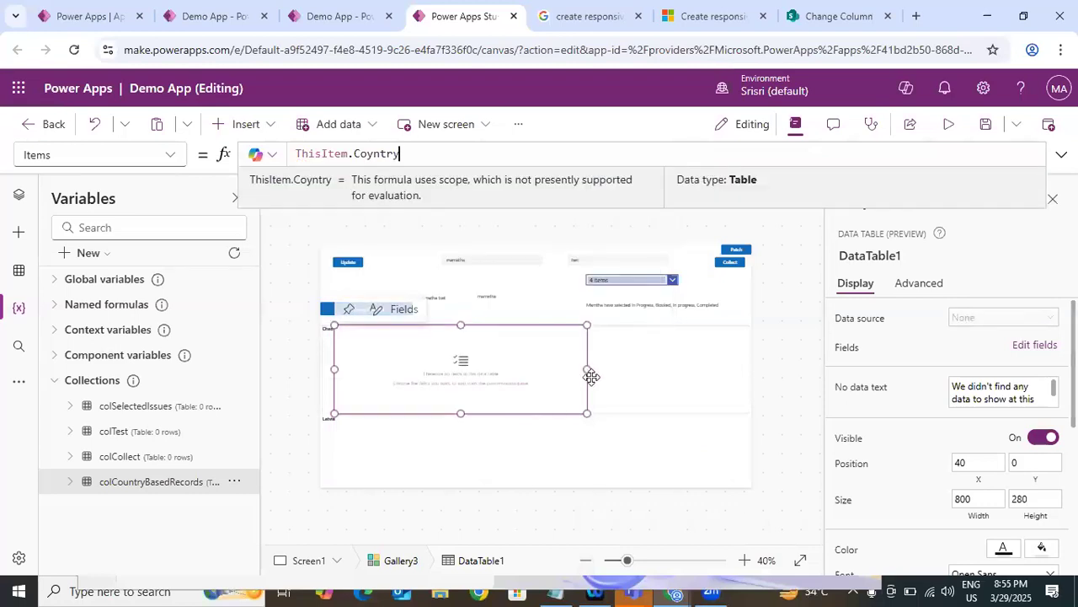
Add the fields Created, Editor, field_10 to field_13 and field_2 to field_5 to the data table.
{"action": "left_click", "coordinate": [1043, 346]}
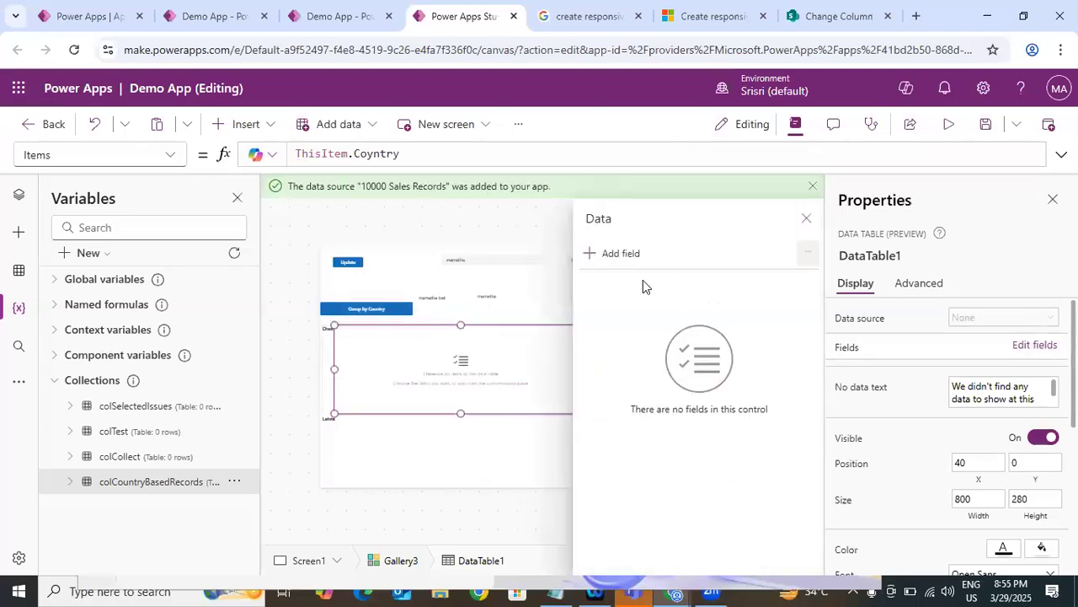
{"action": "left_click", "coordinate": [620, 254]}
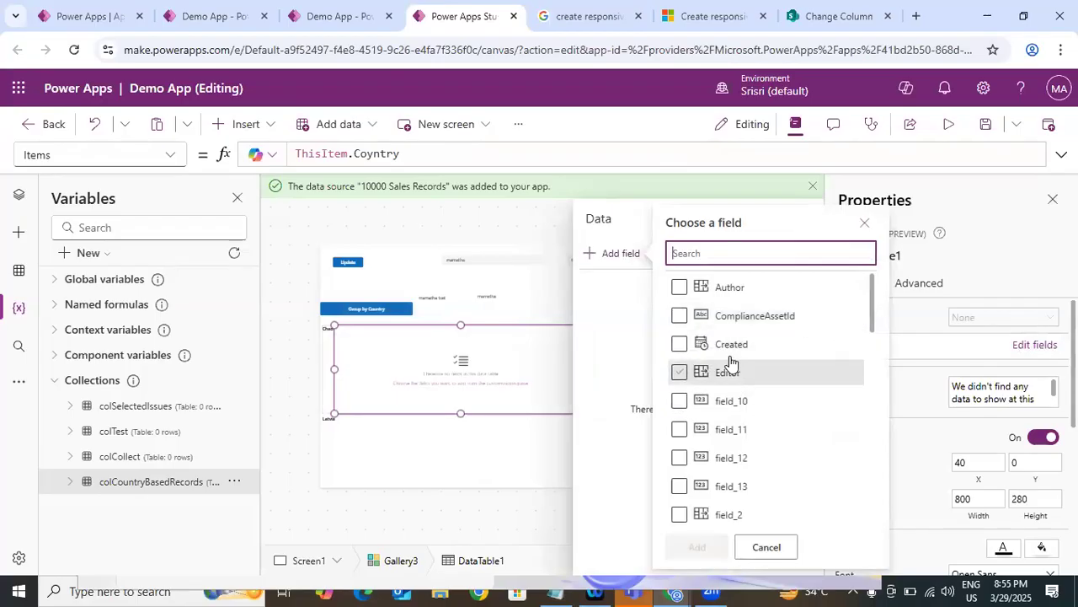
{"action": "left_click", "coordinate": [679, 401]}
{"action": "left_click", "coordinate": [679, 429]}
{"action": "left_click", "coordinate": [679, 457]}
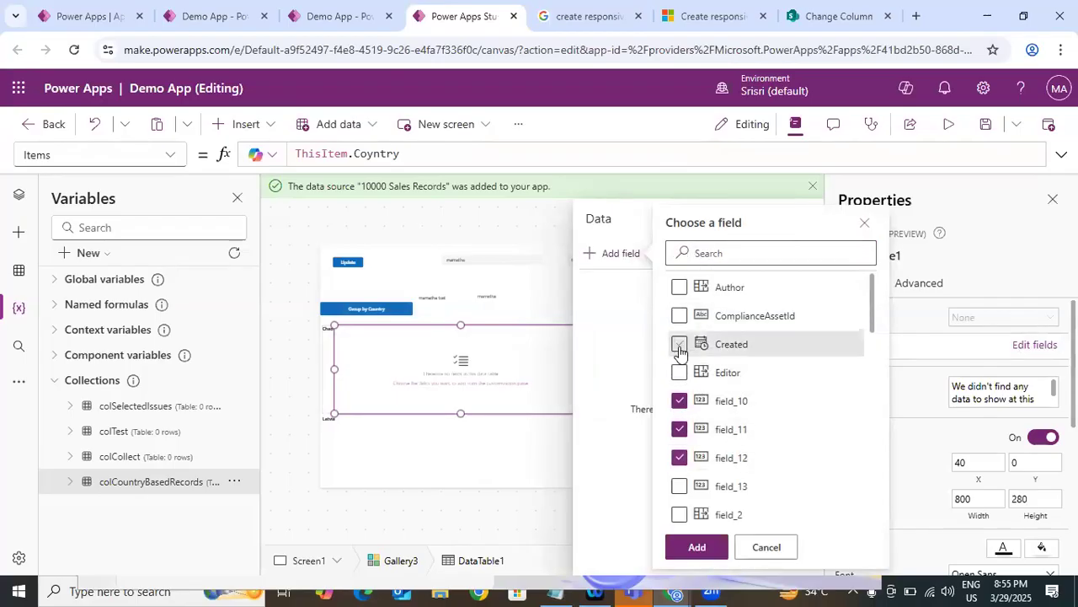
{"action": "left_click", "coordinate": [680, 372]}
{"action": "left_click", "coordinate": [680, 344]}
{"action": "left_click_drag", "start_coordinate": [871, 306], "coordinate": [873, 365]}
{"action": "left_click", "coordinate": [679, 281]}
{"action": "left_click", "coordinate": [679, 310]}
{"action": "left_click", "coordinate": [679, 338]}
{"action": "left_click", "coordinate": [679, 366]}
{"action": "left_click", "coordinate": [679, 395]}
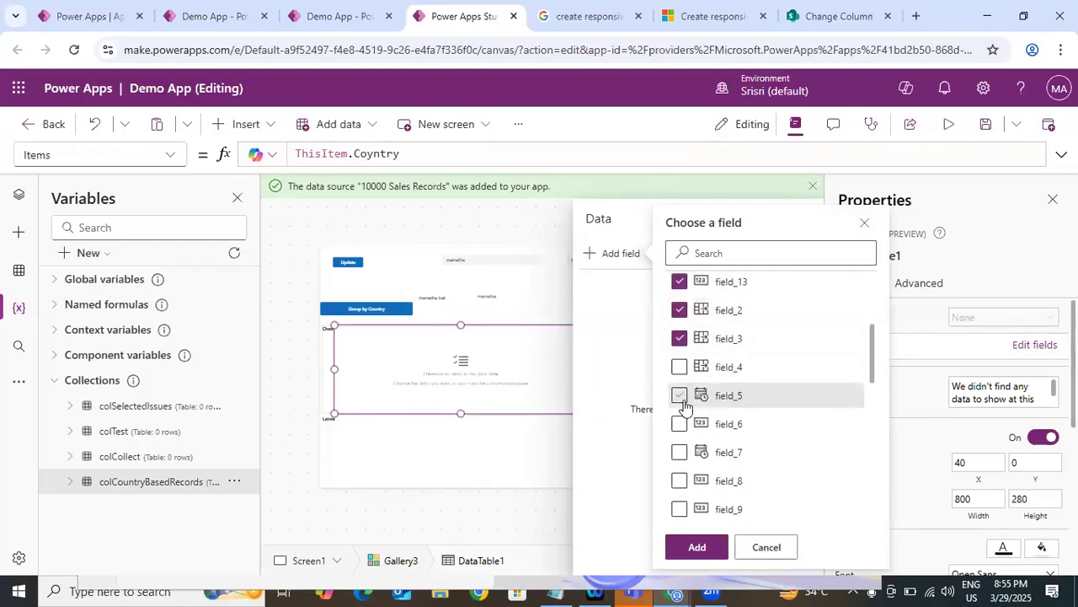
{"action": "left_click", "coordinate": [696, 547]}
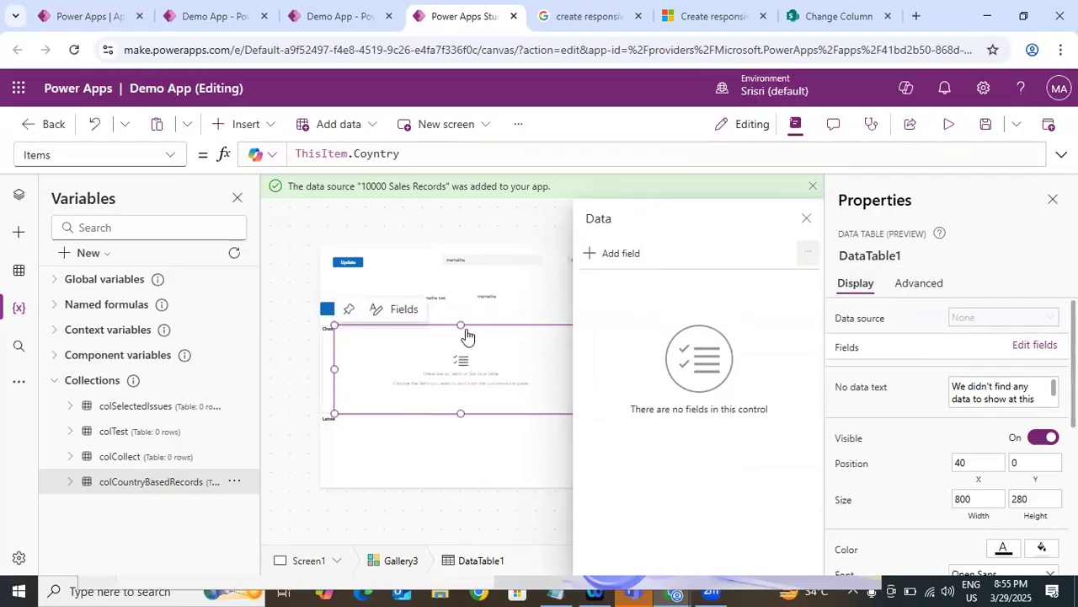
Lower the data table's top edge to Y 46 with a height of 234, and collapse the field_10 and field_11 settings.
{"action": "left_click_drag", "start_coordinate": [462, 327], "coordinate": [464, 339]}
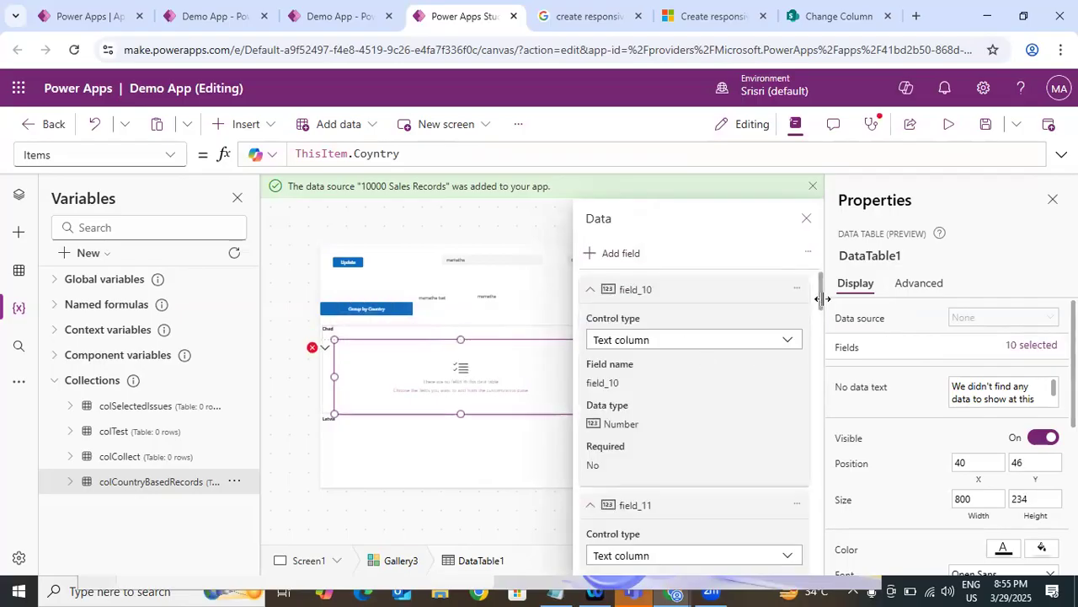
{"action": "left_click", "coordinate": [590, 289]}
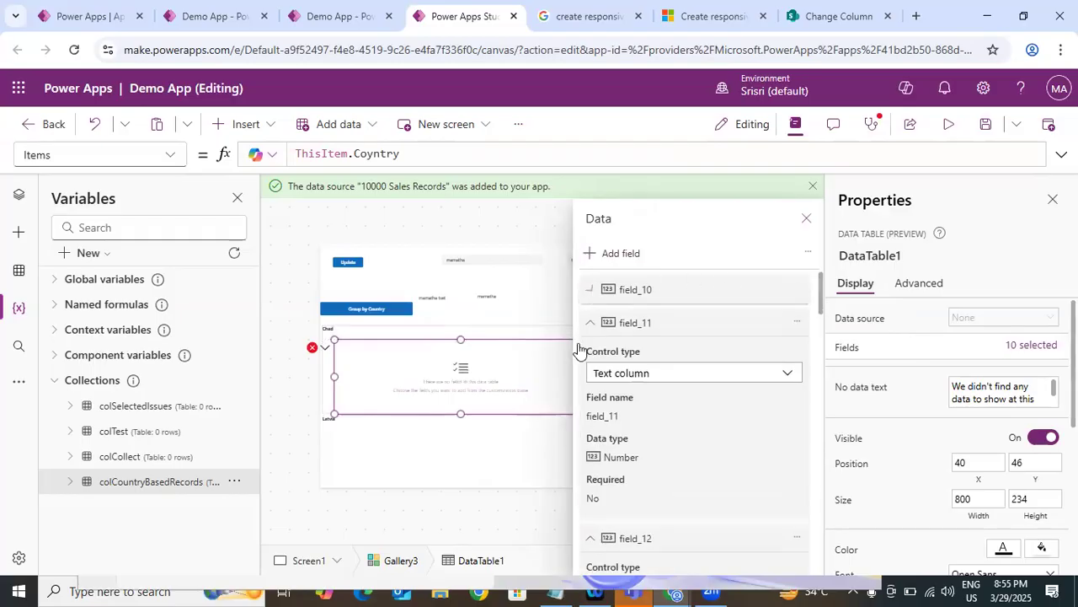
{"action": "left_click", "coordinate": [591, 322]}
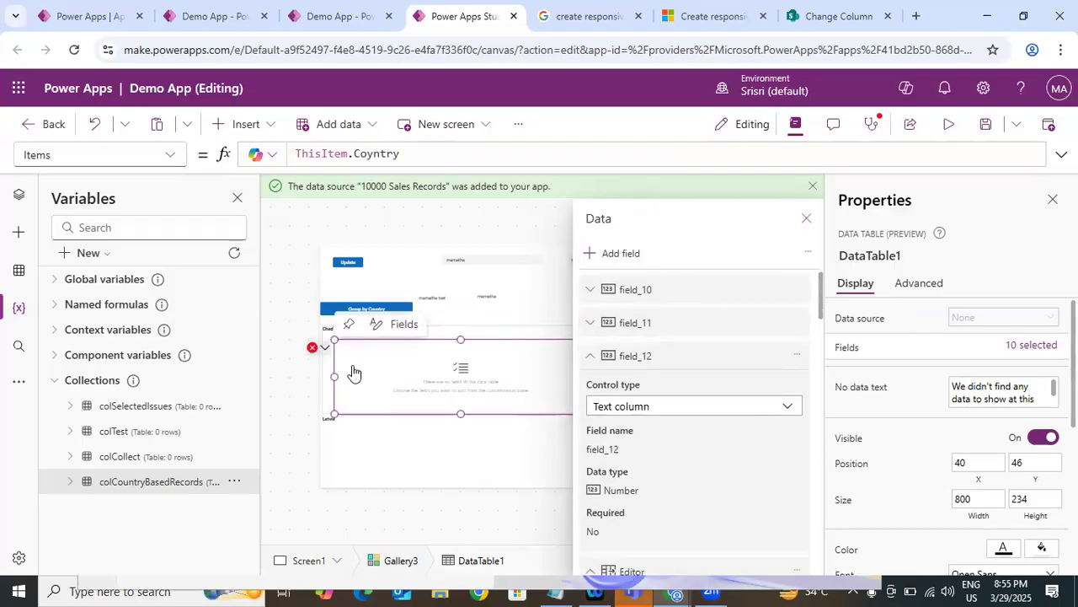
Correct the Text formulas of the field_4, field_3 and field_2 columns to ThisItem.field_4.Value, ThisItem.field_3.Value and ThisItem.field_2.Value.
{"action": "left_click", "coordinate": [359, 365]}
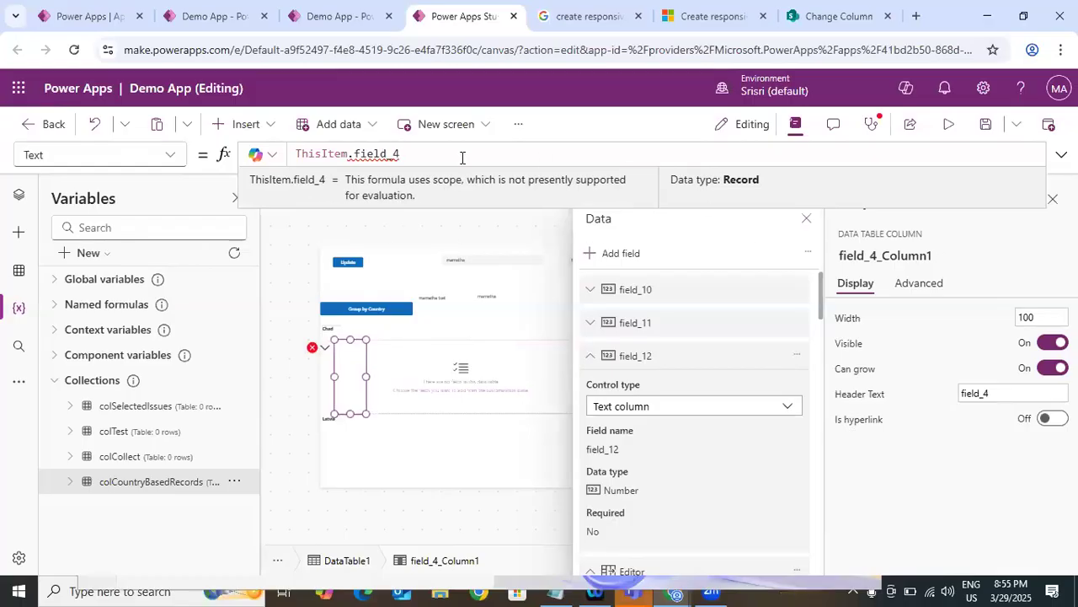
{"action": "type", "text": "."}
{"action": "key", "text": "Tab"}
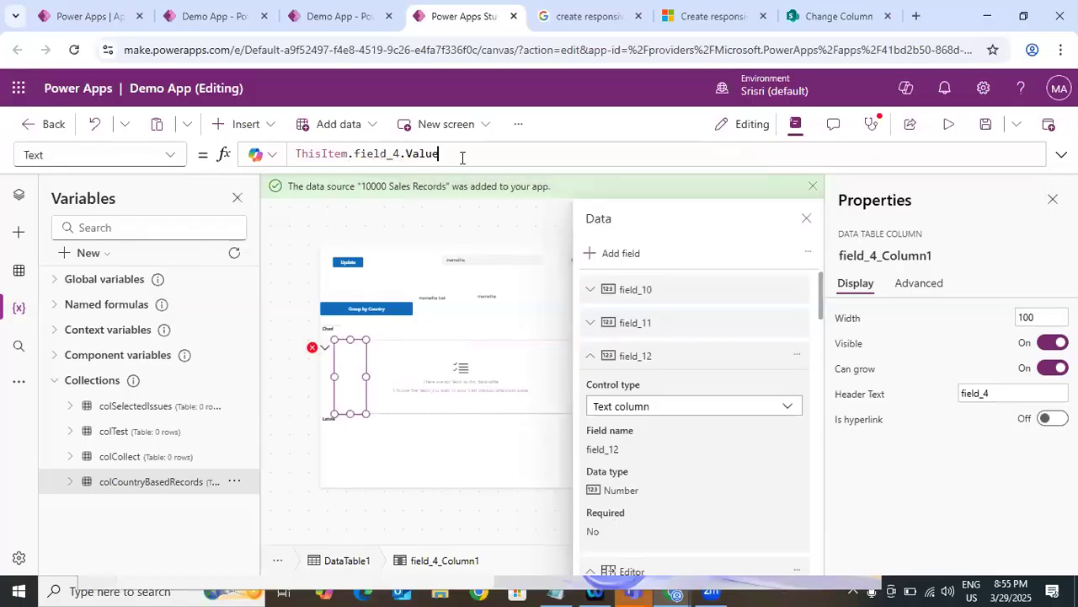
{"action": "left_click", "coordinate": [314, 348]}
{"action": "left_click", "coordinate": [457, 154]}
{"action": "left_click", "coordinate": [415, 158]}
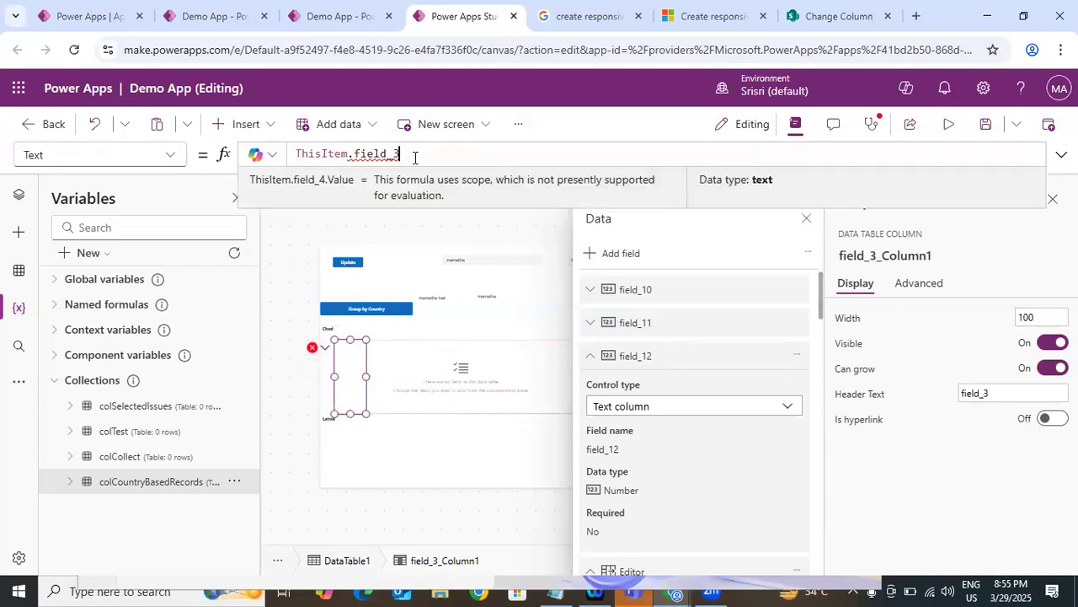
{"action": "type", "text": ".Value"}
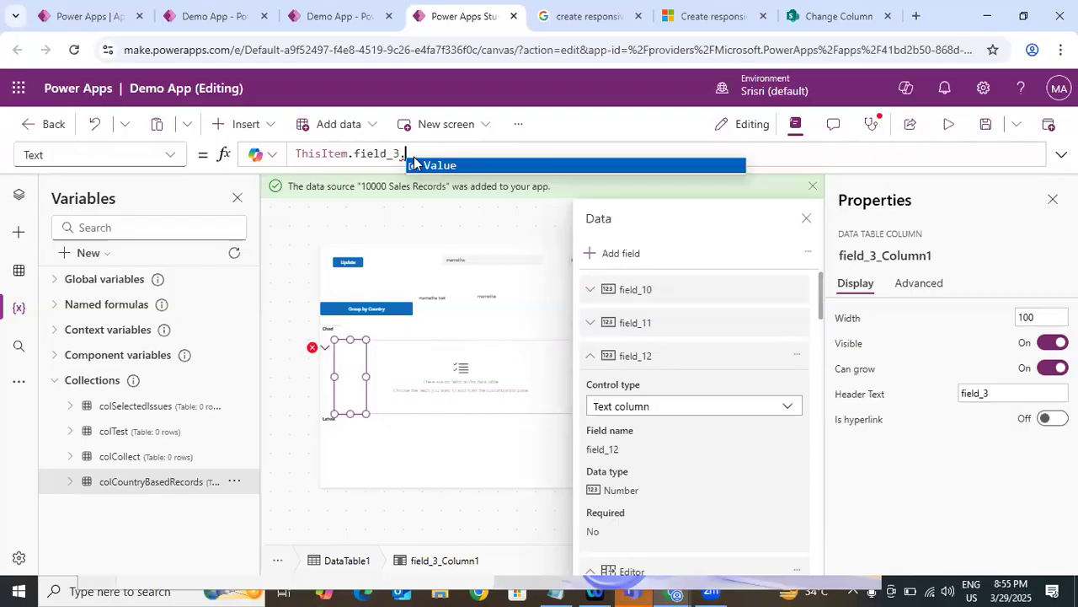
{"action": "left_click", "coordinate": [414, 164]}
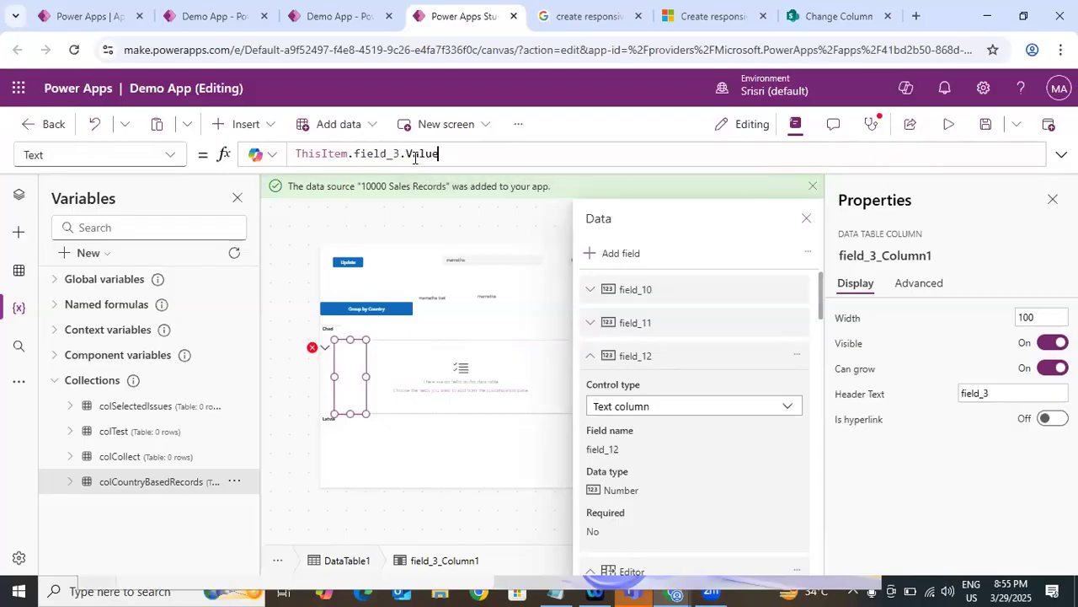
{"action": "left_click", "coordinate": [312, 348]}
{"action": "left_click", "coordinate": [421, 155]}
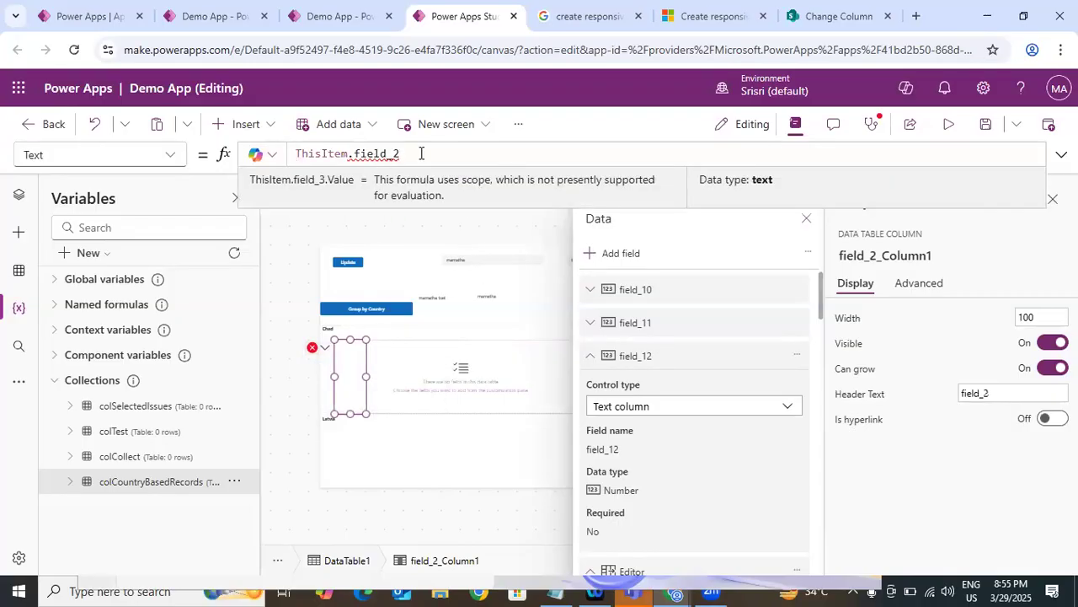
{"action": "type", "text": "."}
{"action": "key", "text": "Tab"}
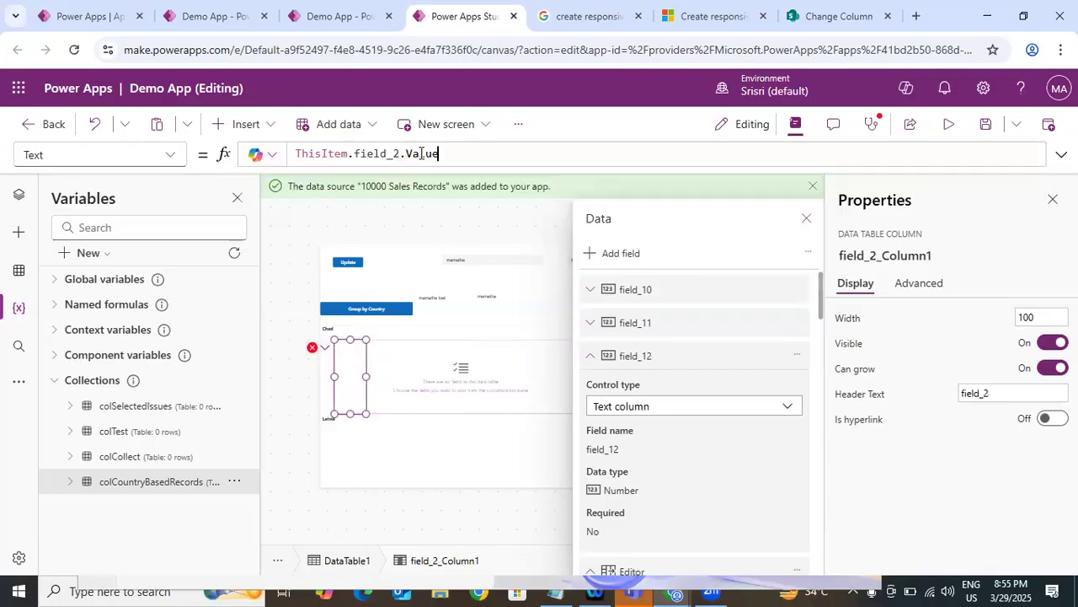
Correct the Editor column's Text formula to ThisItem.Editor.DisplayName.
{"action": "left_click", "coordinate": [313, 347]}
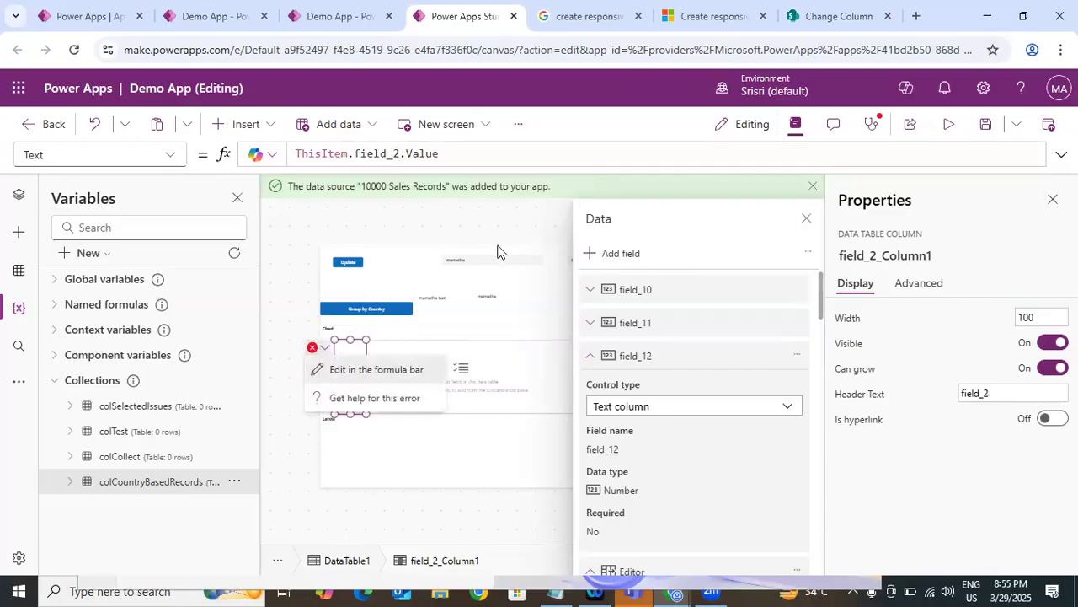
{"action": "left_click", "coordinate": [362, 365]}
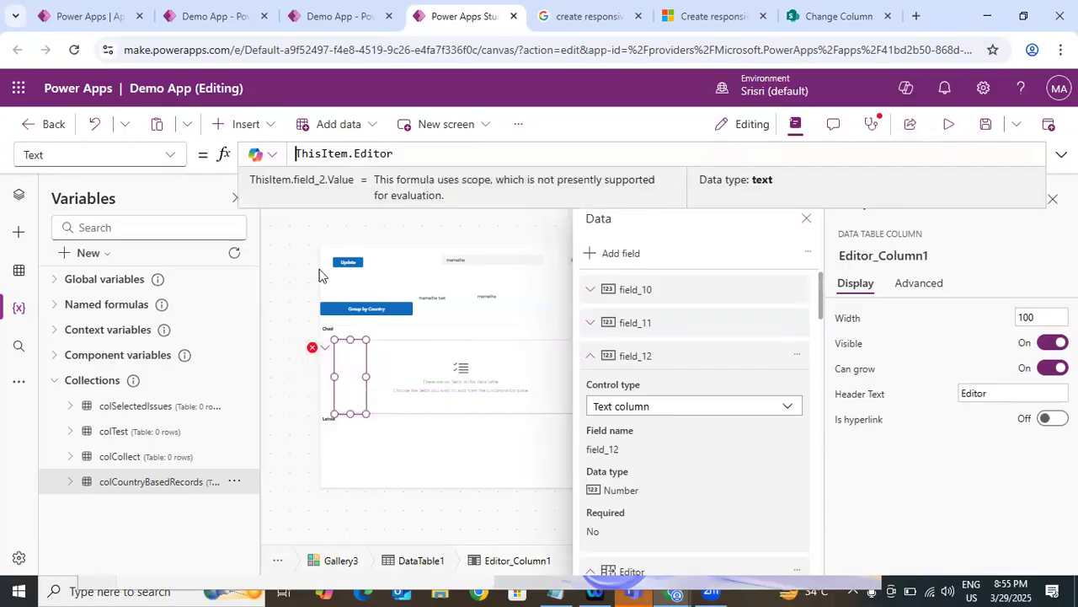
{"action": "type", "text": "."}
{"action": "left_click", "coordinate": [402, 154]}
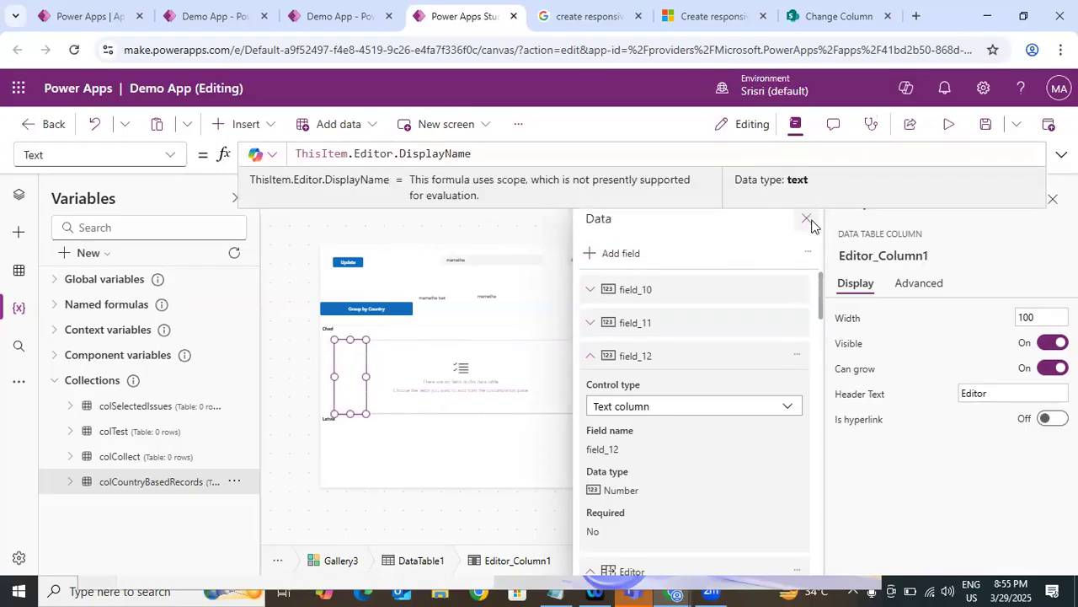
Close the field settings and resize the data table to X 0, width 1356 and height 194.
{"action": "left_click", "coordinate": [806, 218]}
{"action": "left_click", "coordinate": [588, 378]}
{"action": "left_click_drag", "start_coordinate": [588, 377], "coordinate": [760, 371]}
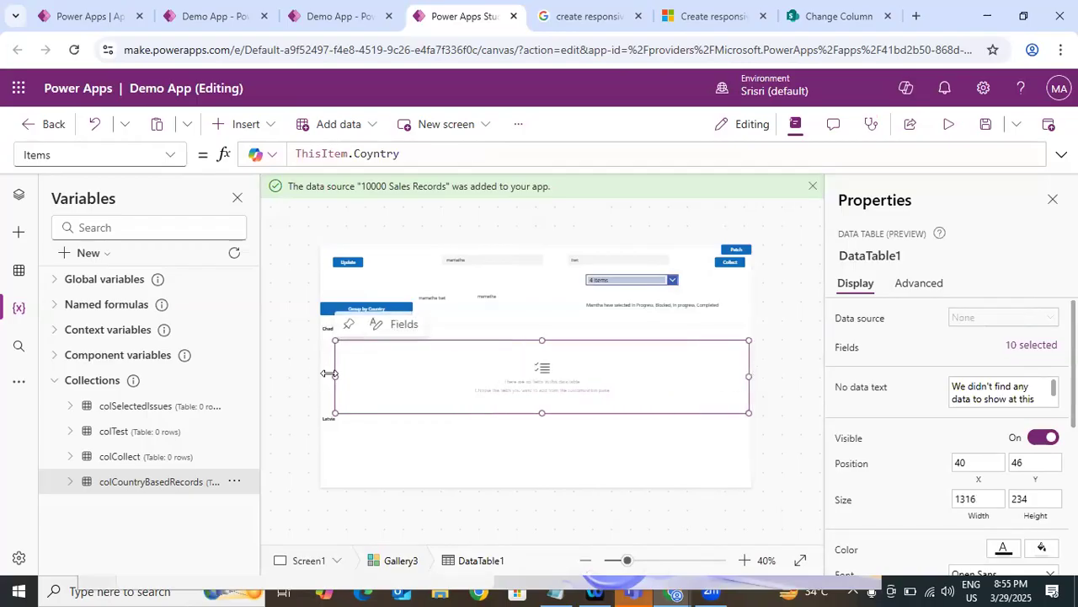
{"action": "left_click_drag", "start_coordinate": [319, 378], "coordinate": [305, 382]}
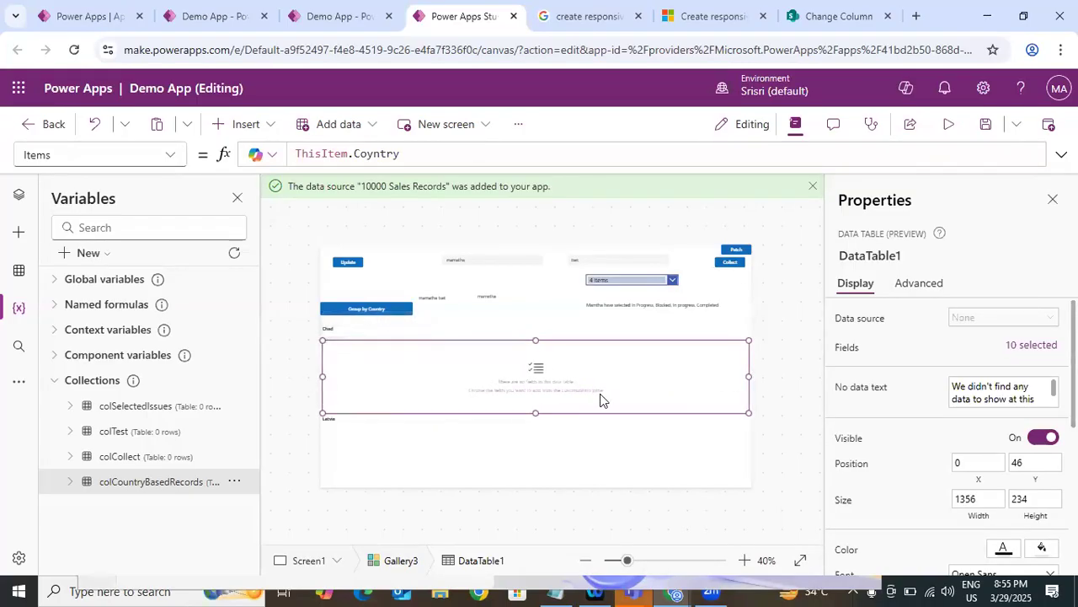
{"action": "left_click_drag", "start_coordinate": [535, 406], "coordinate": [535, 394]}
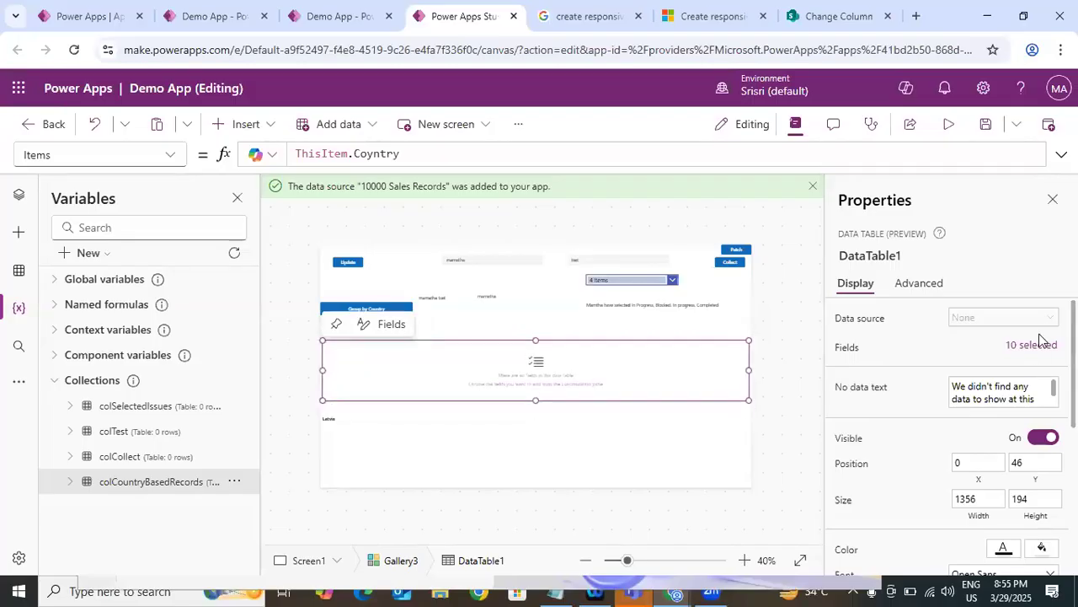
Preview the app to check the data table under each country, and return to editing.
{"action": "scroll", "coordinate": [1039, 384], "scroll_direction": "down", "scroll_amount": 3}
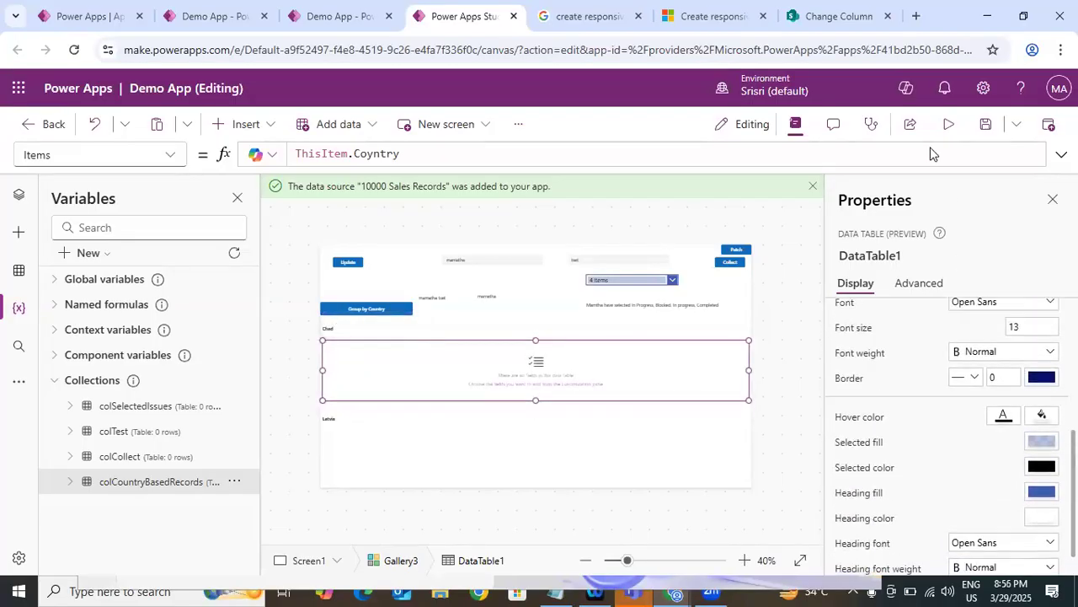
{"action": "left_click", "coordinate": [949, 123]}
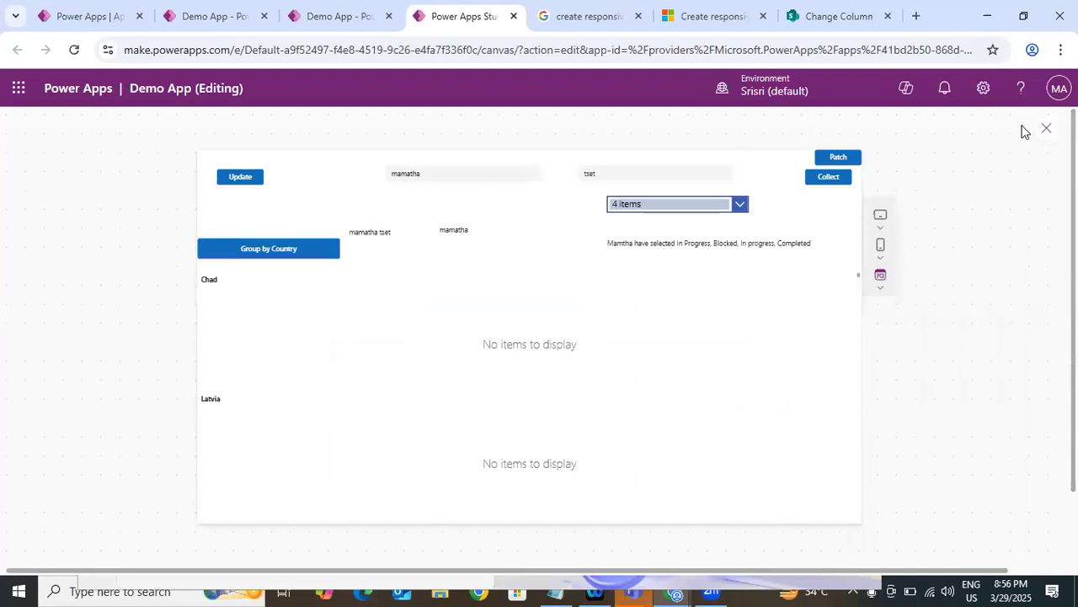
{"action": "left_click", "coordinate": [736, 393]}
{"action": "left_click", "coordinate": [511, 383]}
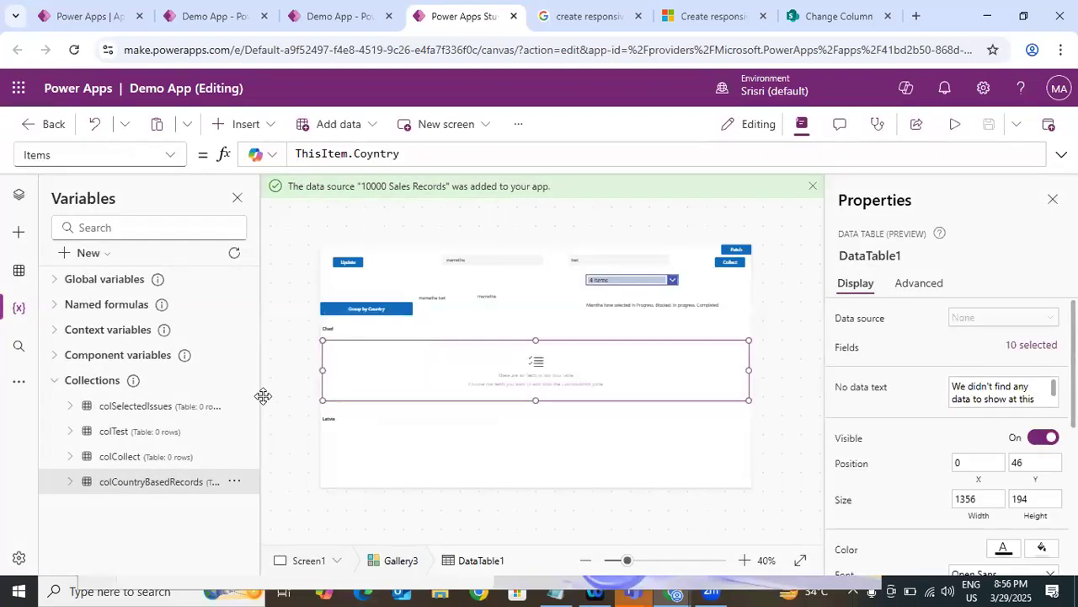
Examine the Items formulas of the country gallery and its nested data table.
{"action": "left_click", "coordinate": [687, 451]}
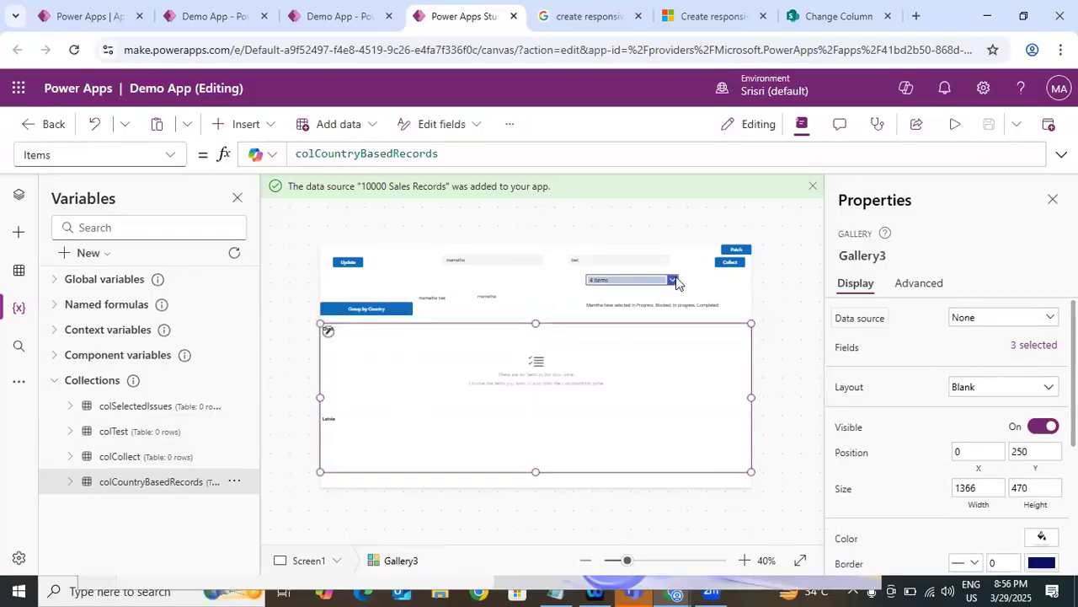
{"action": "left_click", "coordinate": [371, 154]}
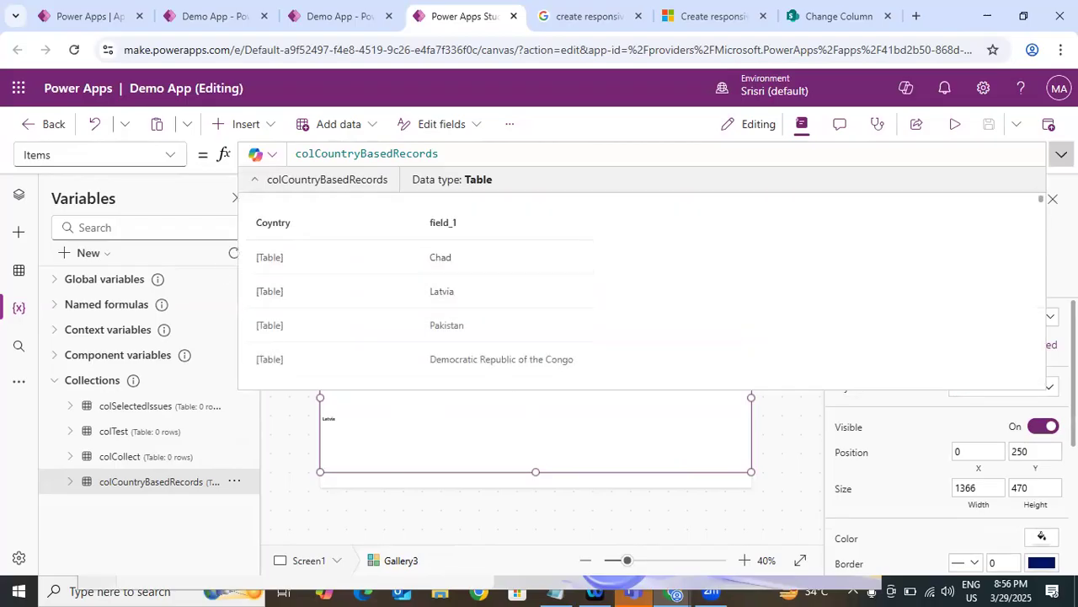
{"action": "left_click", "coordinate": [1062, 154]}
{"action": "left_click", "coordinate": [802, 332]}
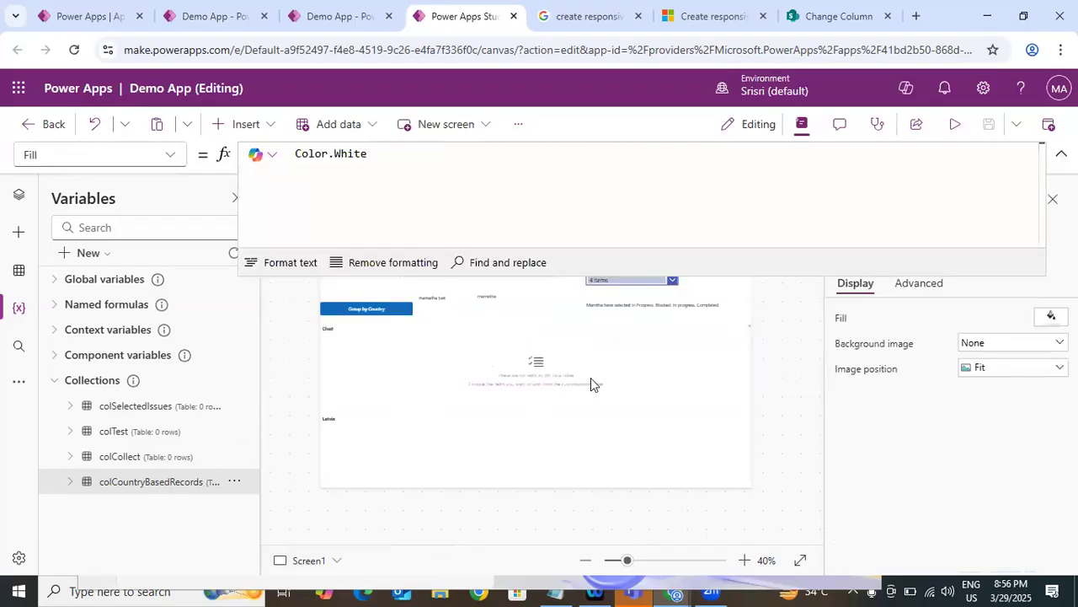
{"action": "left_click", "coordinate": [591, 377]}
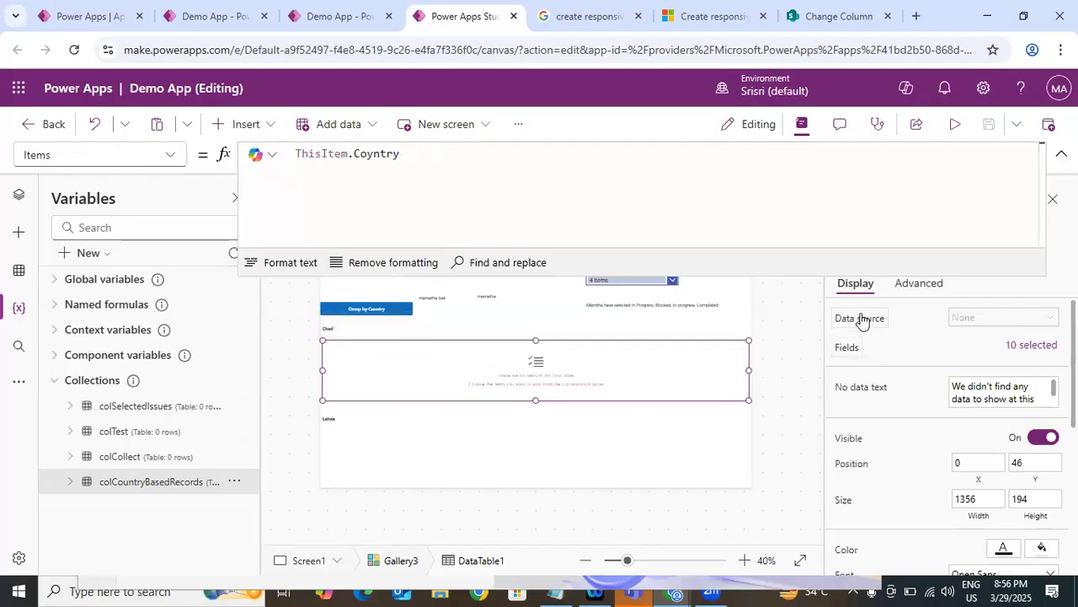
{"action": "left_click", "coordinate": [564, 199]}
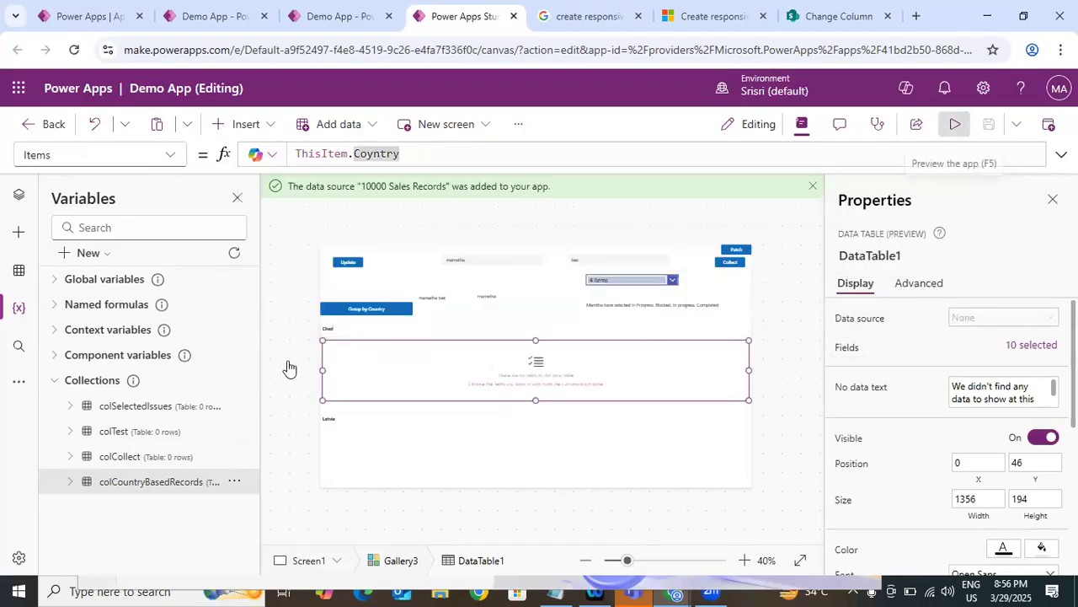
Preview the app, run Group by Country, and return to editing.
{"action": "left_click", "coordinate": [955, 124]}
{"action": "left_click", "coordinate": [315, 252]}
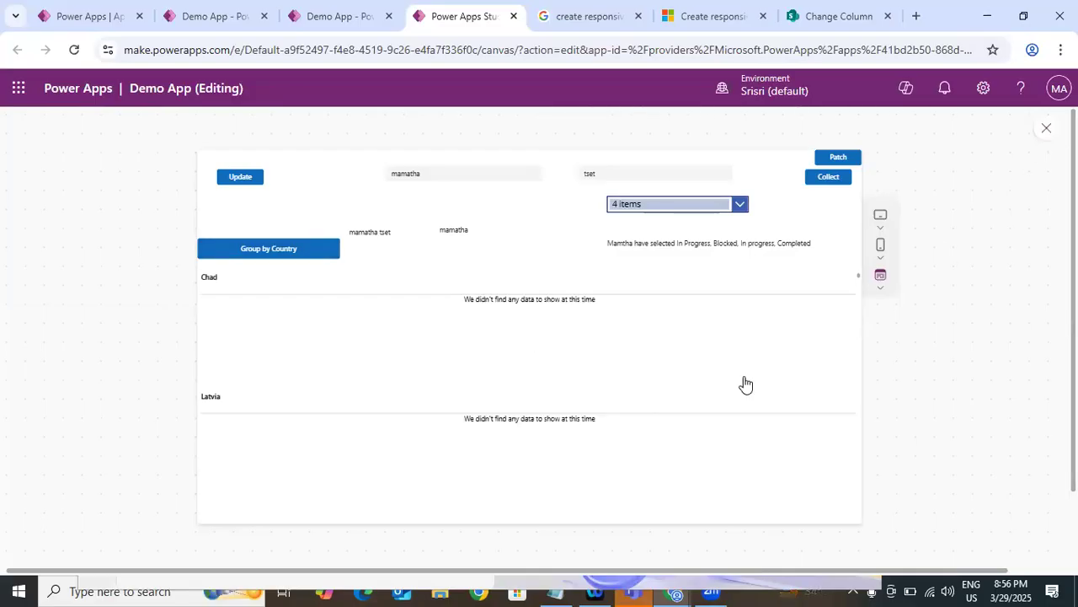
{"action": "key", "text": "Escape"}
{"action": "left_click", "coordinate": [731, 398]}
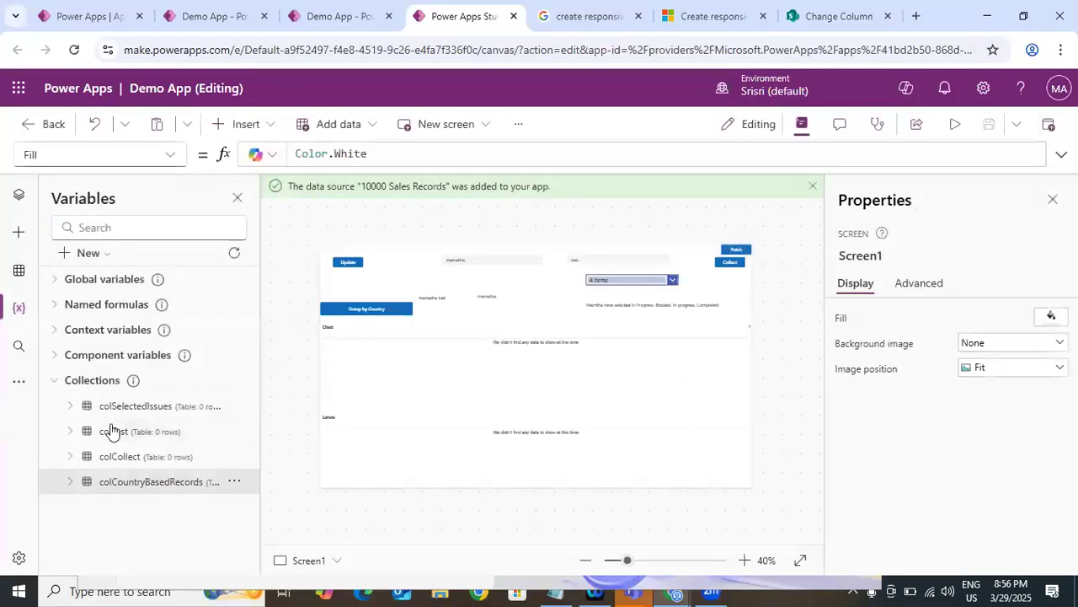
View the colCountryBasedRecords collection, inspect the columns of Latvia's nested table, and close the variables view.
{"action": "left_click", "coordinate": [235, 481]}
{"action": "left_click", "coordinate": [262, 508]}
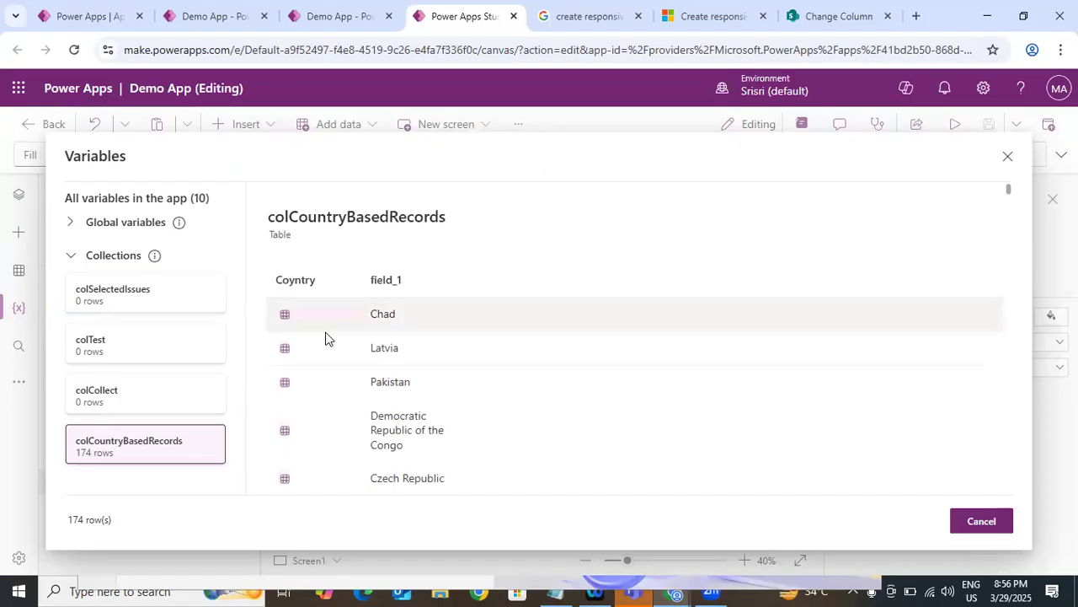
{"action": "left_click", "coordinate": [284, 350]}
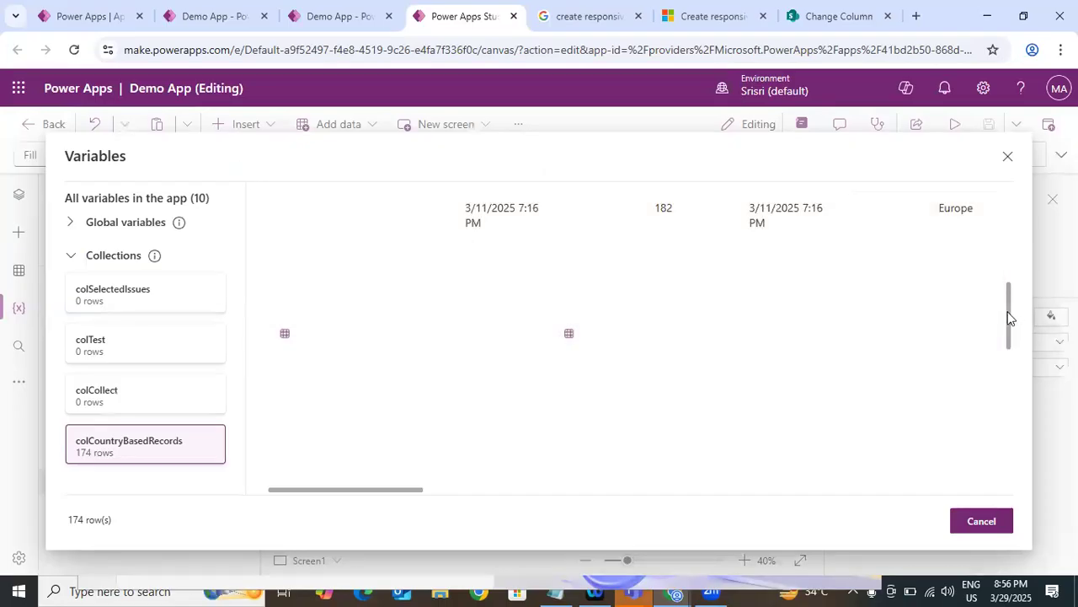
{"action": "left_click_drag", "start_coordinate": [1008, 318], "coordinate": [995, 180]}
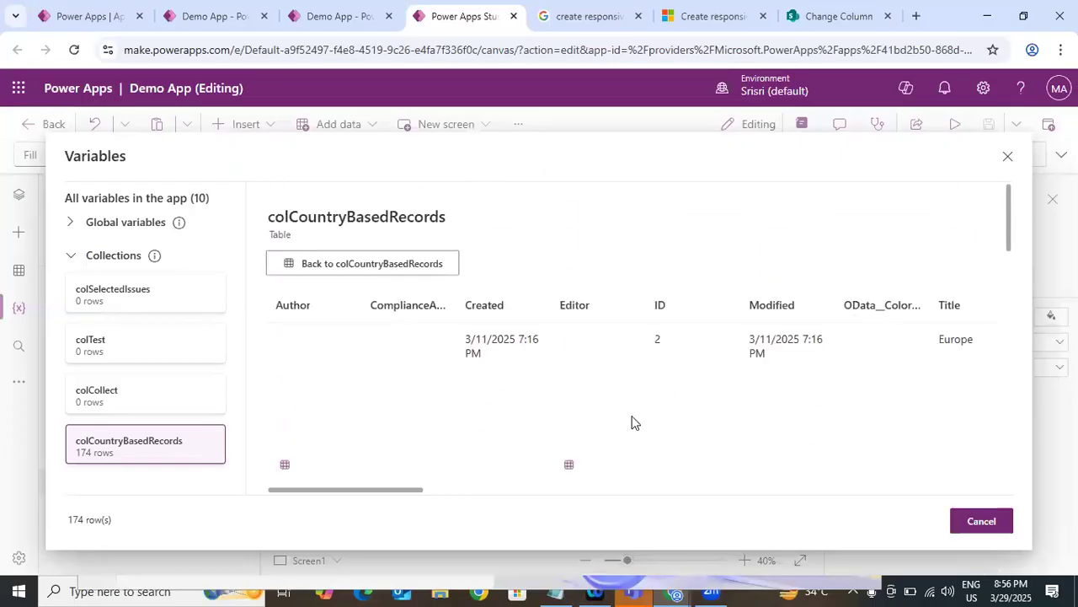
{"action": "left_click_drag", "start_coordinate": [421, 489], "coordinate": [1031, 468]}
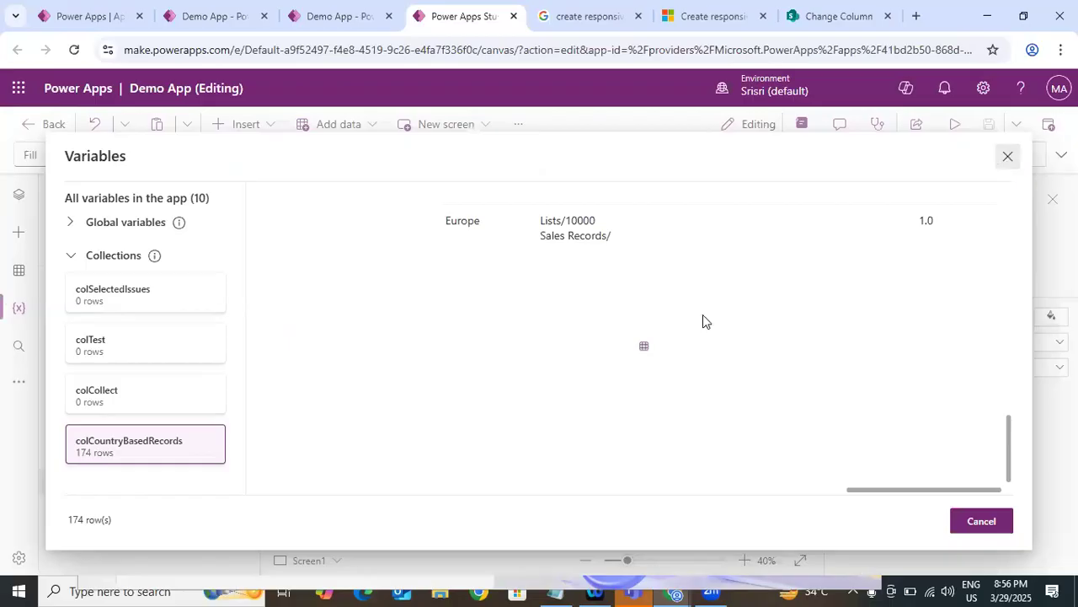
{"action": "key", "text": "Escape"}
Review the nested data table's properties and re-enter its Items formula as ThisItem.Coyntry.
{"action": "left_click", "coordinate": [475, 355]}
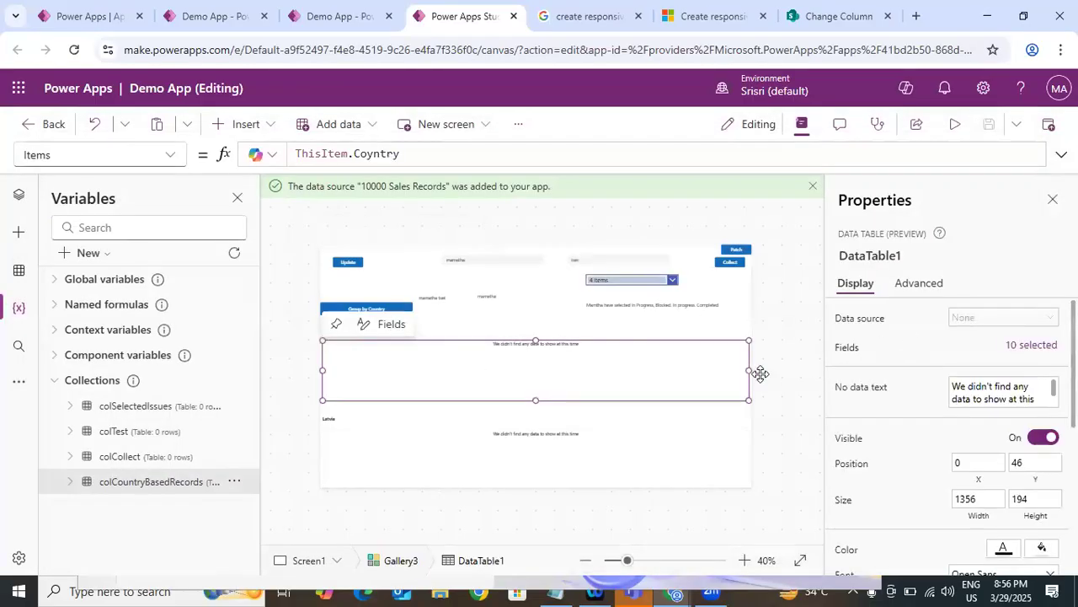
{"action": "scroll", "coordinate": [948, 438], "scroll_direction": "down", "scroll_amount": 3}
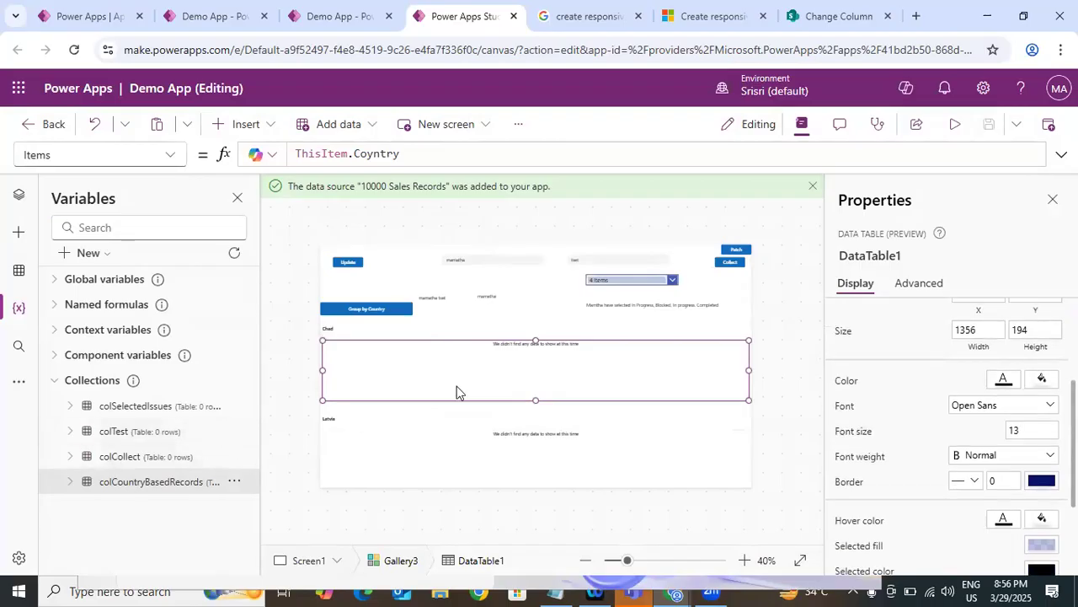
{"action": "scroll", "coordinate": [890, 323], "scroll_direction": "up", "scroll_amount": 3}
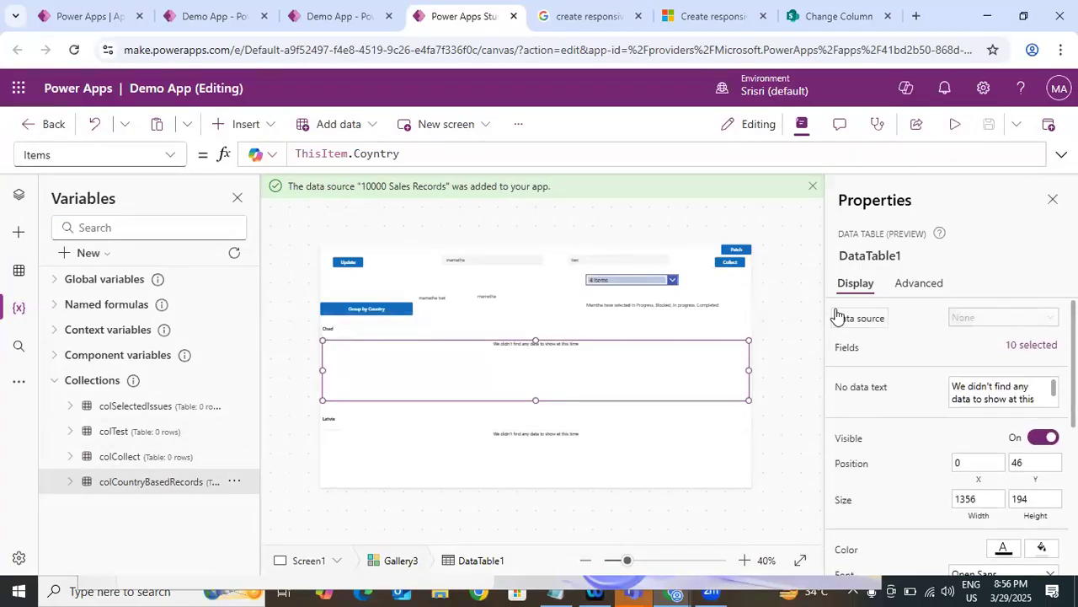
{"action": "left_click", "coordinate": [393, 153]}
{"action": "mouse_move", "coordinate": [495, 368]}
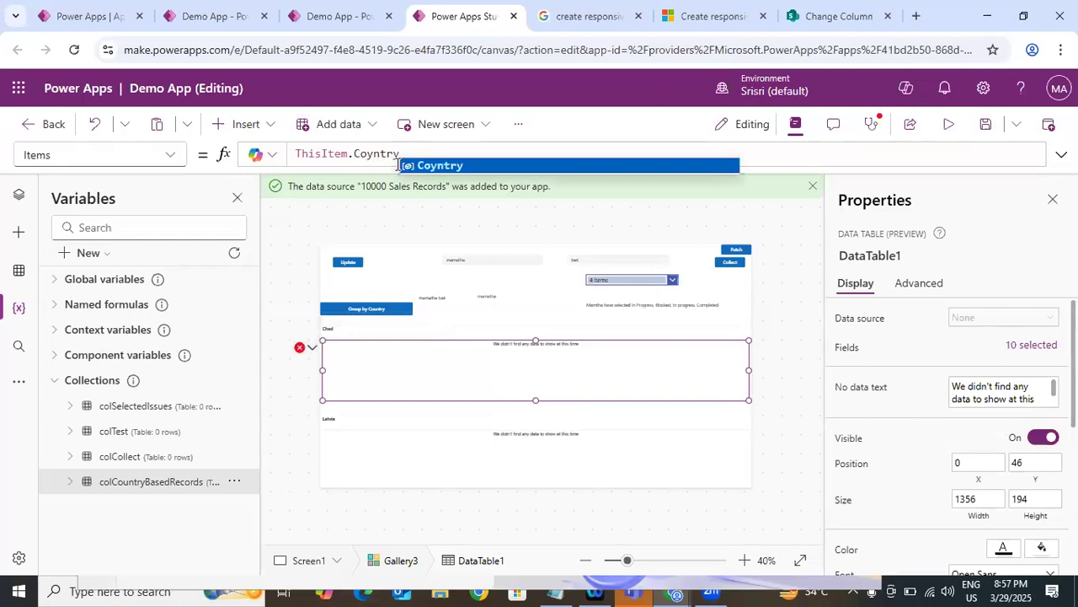
{"action": "left_click", "coordinate": [465, 166]}
Return to the tree view and collapse the columns listed under DataTable1.
{"action": "left_click", "coordinate": [19, 195]}
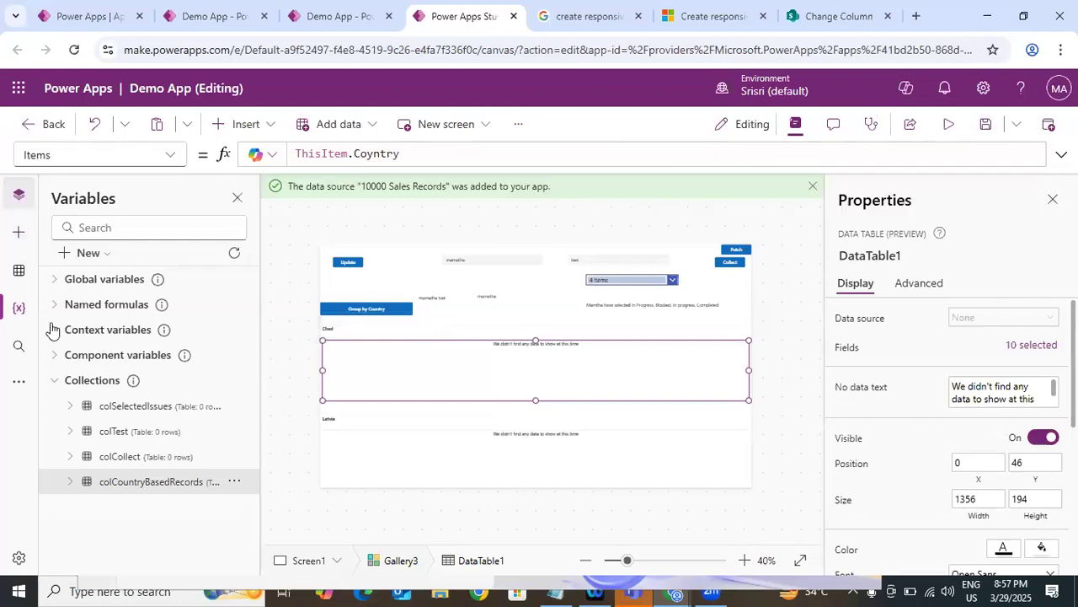
{"action": "scroll", "coordinate": [88, 332], "scroll_direction": "down", "scroll_amount": 2}
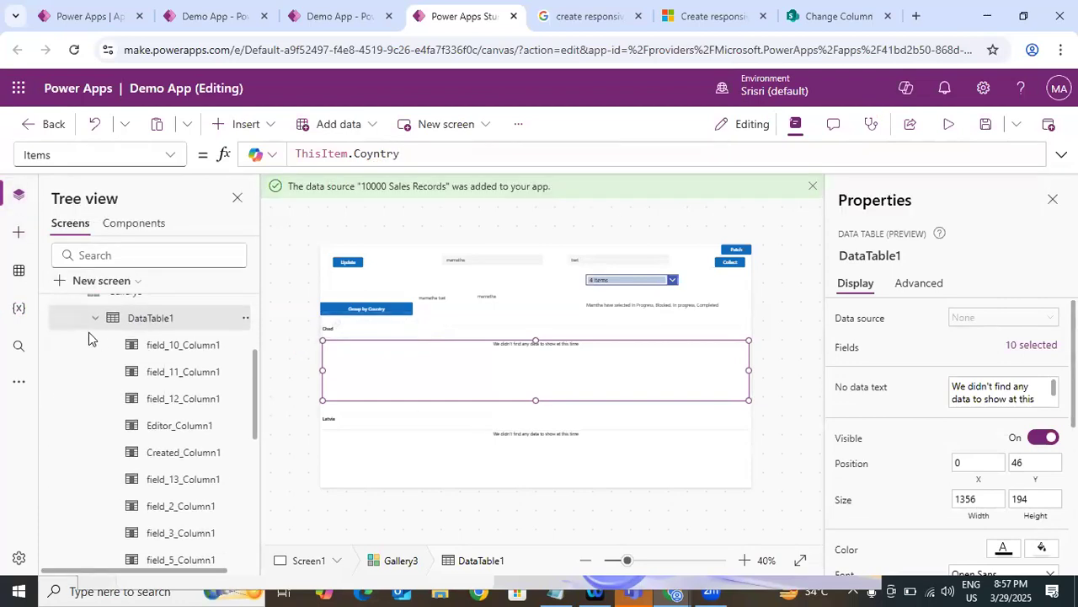
{"action": "left_click", "coordinate": [96, 321]}
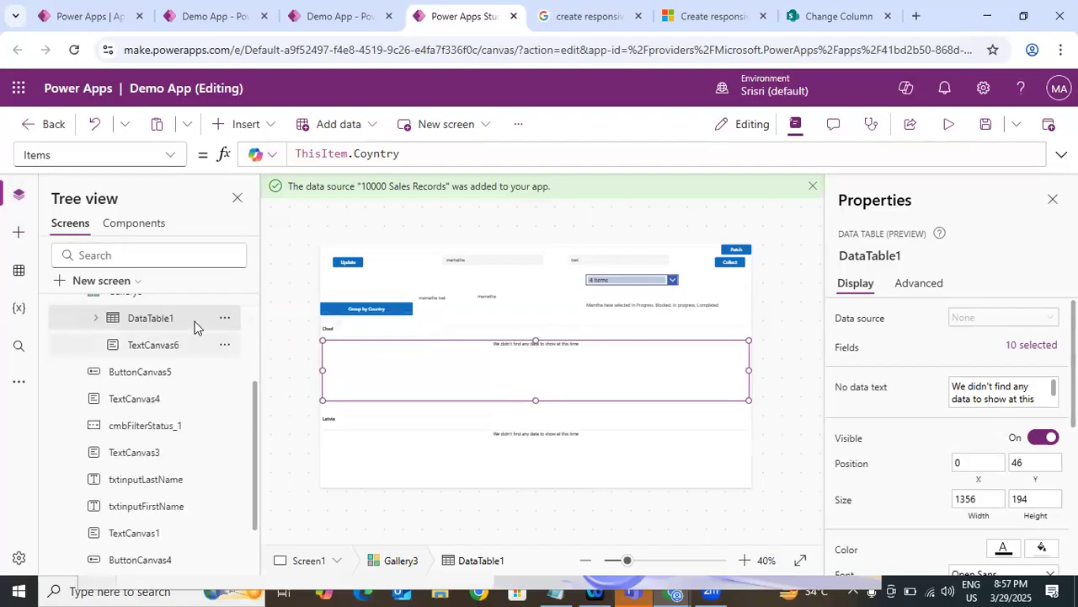
{"action": "left_click", "coordinate": [275, 124]}
{"action": "type", "text": "gall"}
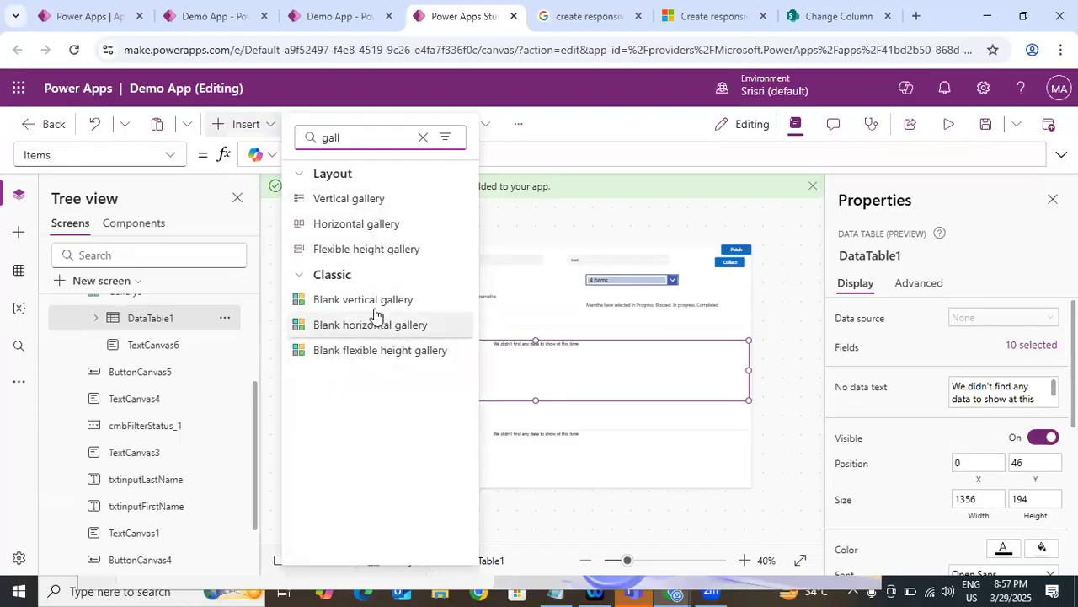
{"action": "left_click_drag", "start_coordinate": [419, 324], "coordinate": [462, 389]}
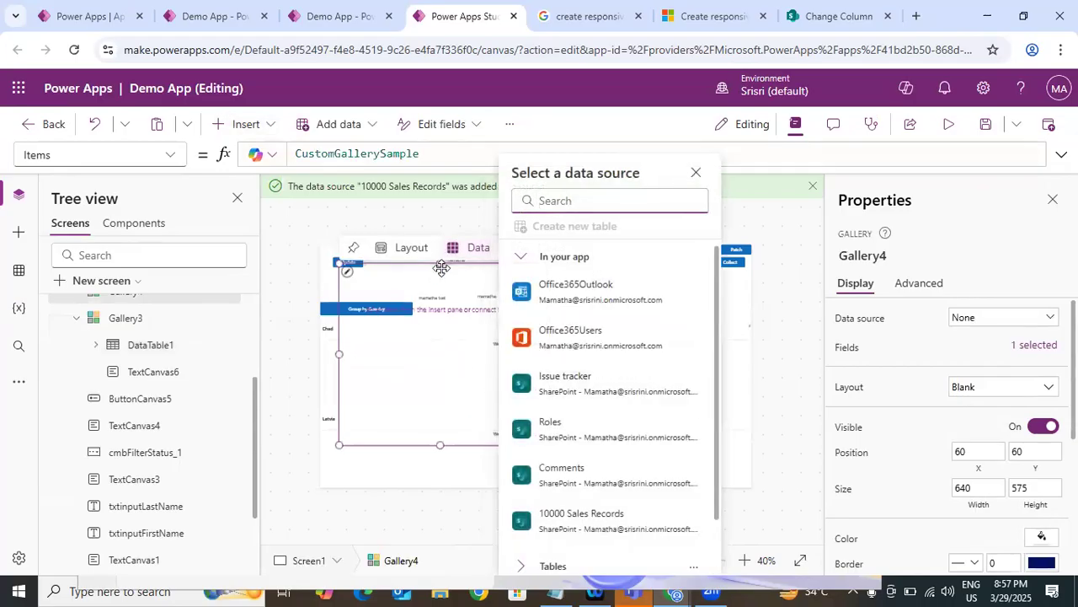
{"action": "left_click_drag", "start_coordinate": [441, 266], "coordinate": [436, 352]}
{"action": "left_click_drag", "start_coordinate": [440, 444], "coordinate": [440, 407]}
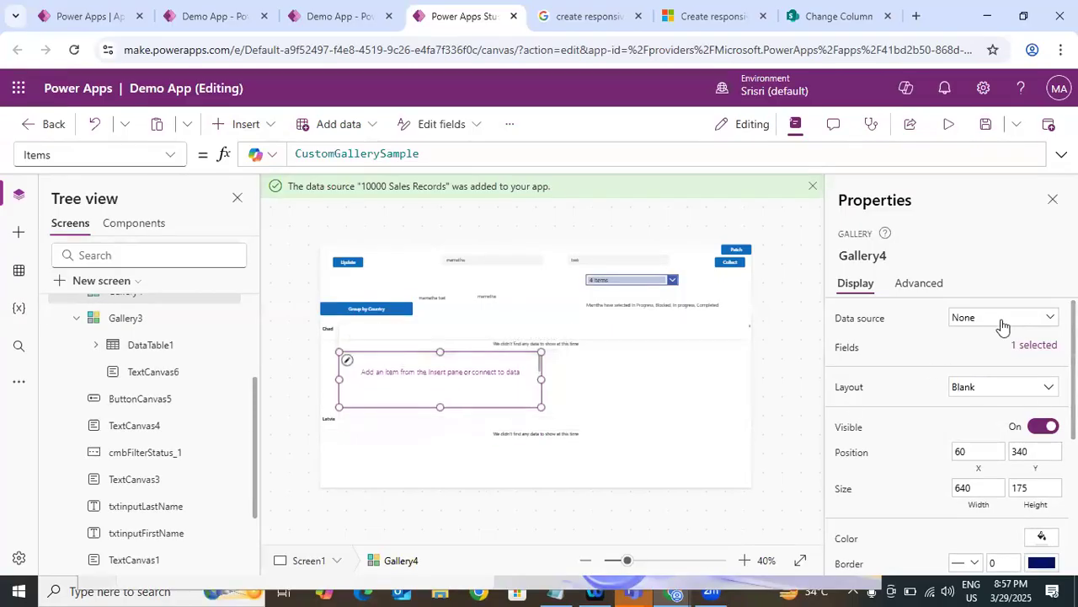
{"action": "left_click", "coordinate": [971, 325]}
{"action": "key", "text": "Escape"}
{"action": "left_click", "coordinate": [403, 159]}
{"action": "key", "text": "ctrl+a"}
{"action": "key", "text": "BackSpace"}
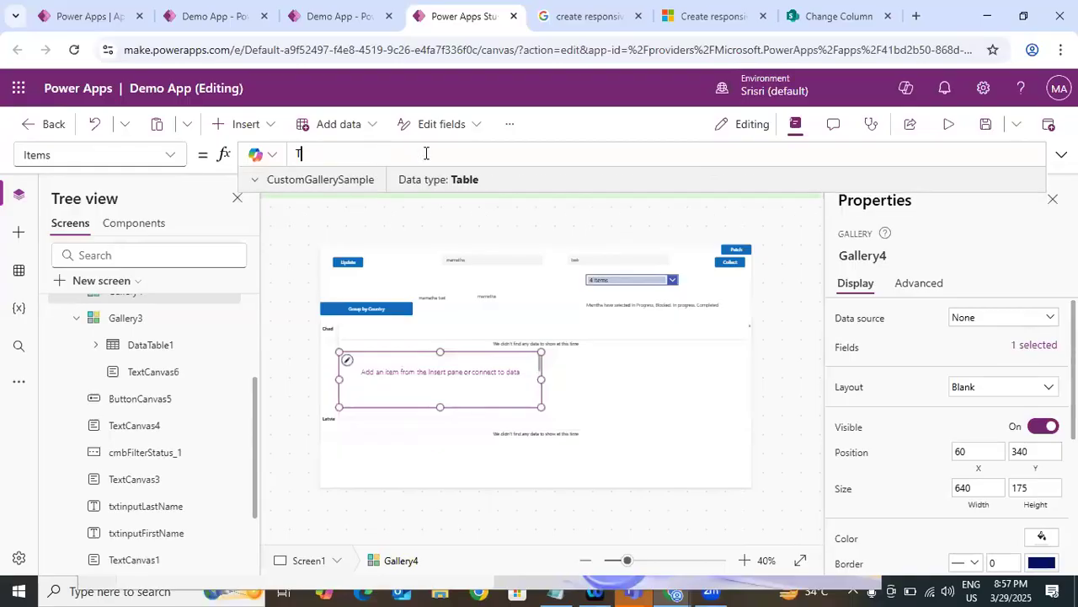
{"action": "type", "text": "This"}
{"action": "key", "text": "Tab"}
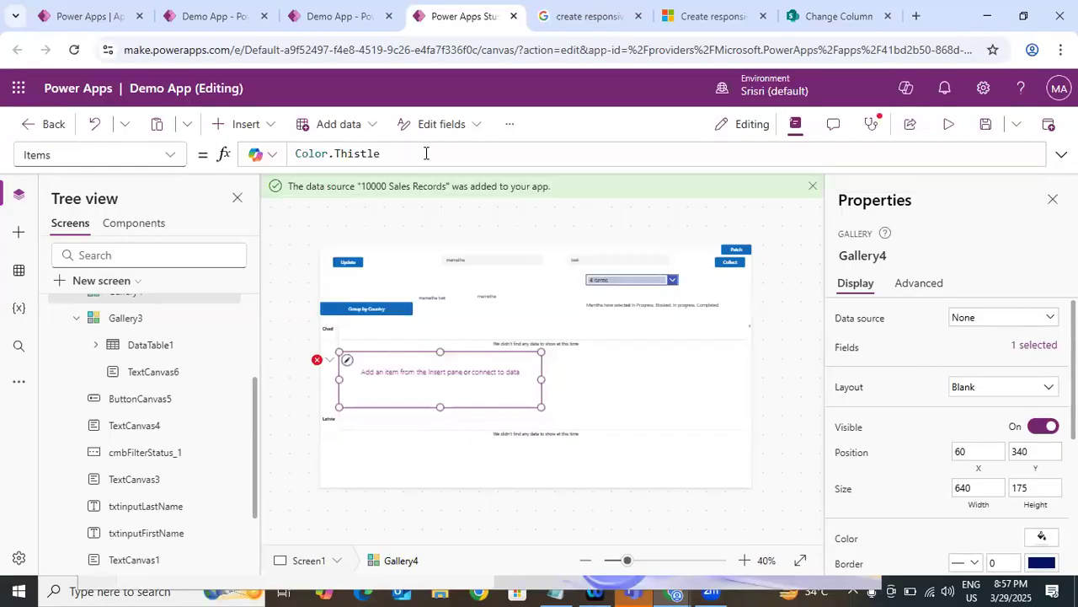
{"action": "key", "text": "ctrl+a"}
{"action": "key", "text": "BackSpace"}
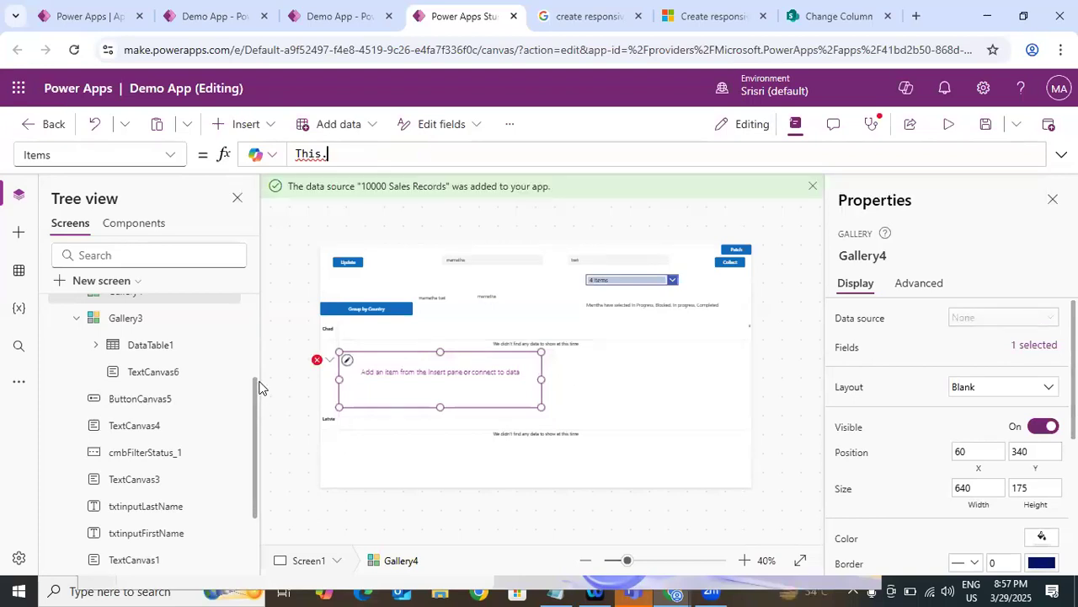
{"action": "scroll", "coordinate": [258, 385], "scroll_direction": "up", "scroll_amount": 1}
{"action": "left_click", "coordinate": [225, 334]}
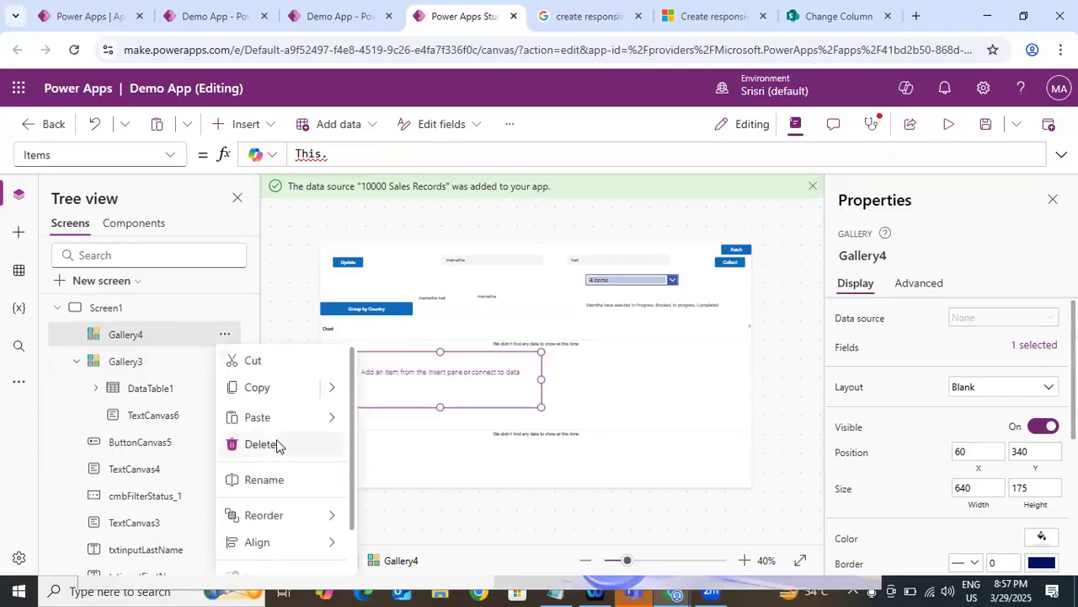
{"action": "left_click", "coordinate": [277, 444]}
Insert a blank vertical gallery inside the country gallery Gallery3 and set its Items formula to ThisItem.Coyntry.
{"action": "left_click", "coordinate": [160, 390]}
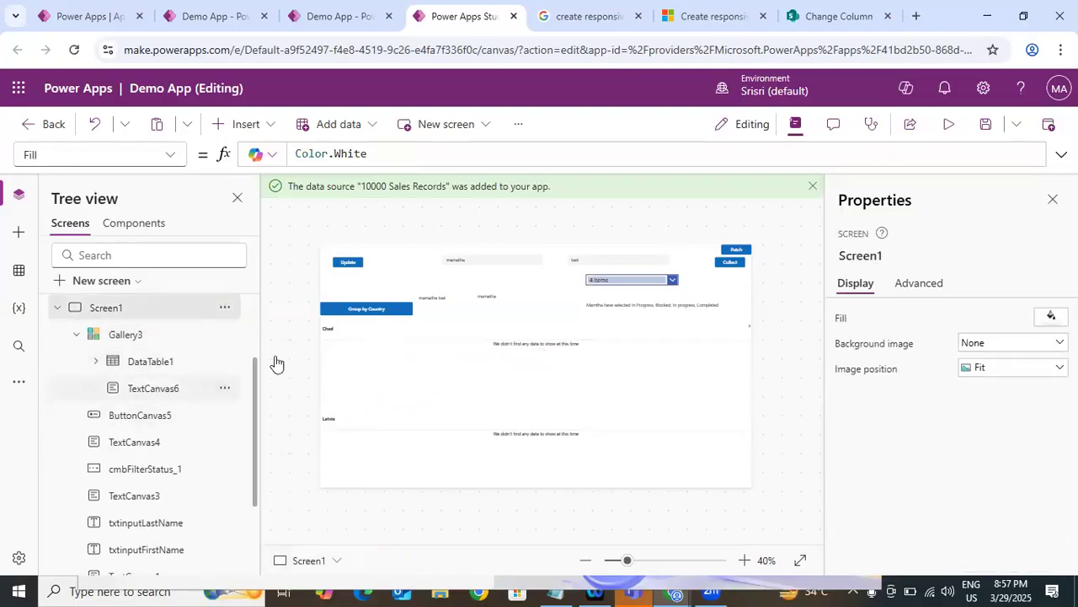
{"action": "left_click", "coordinate": [245, 124]}
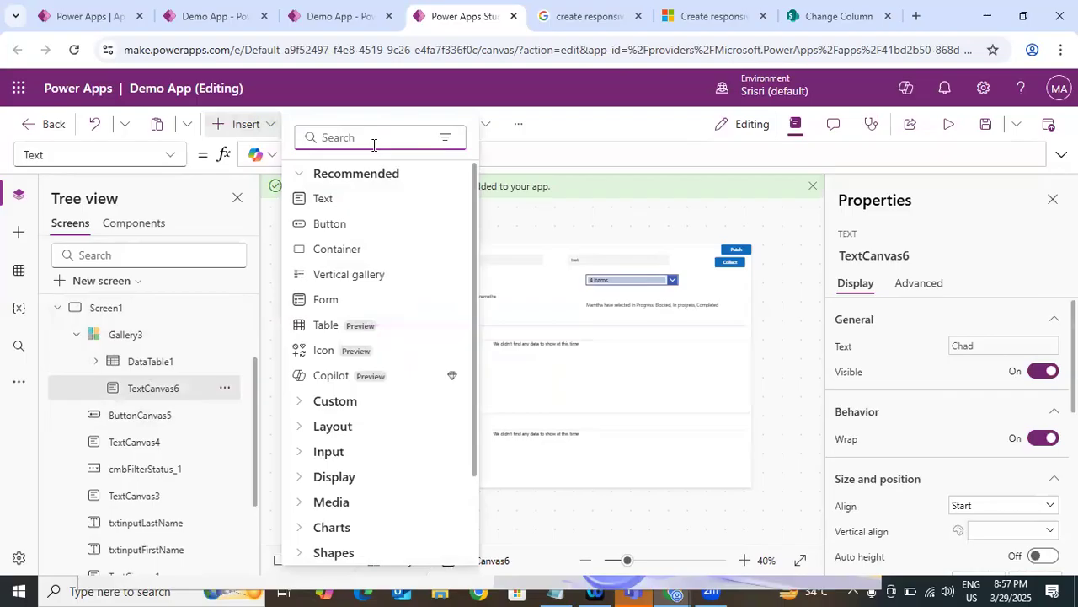
{"action": "type", "text": "gall"}
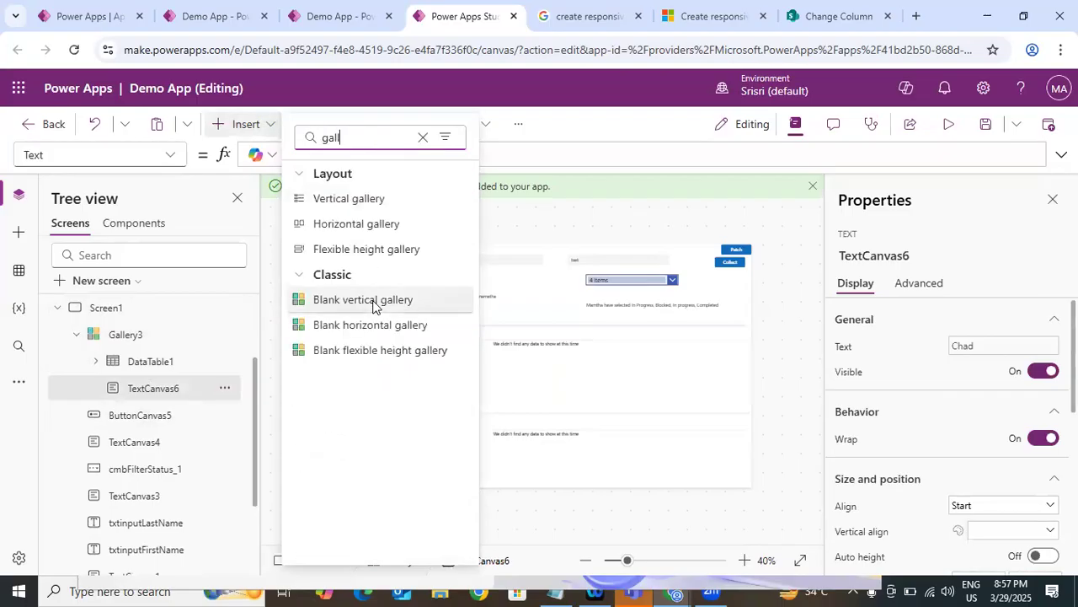
{"action": "left_click", "coordinate": [373, 300]}
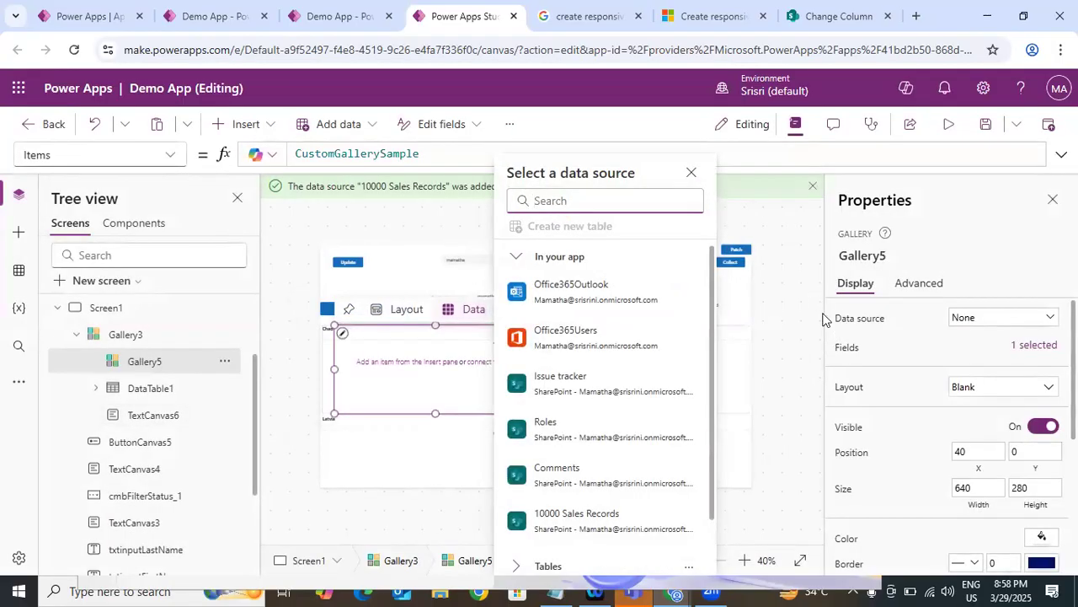
{"action": "left_click", "coordinate": [447, 154]}
{"action": "key", "text": "ctrl+a"}
{"action": "key", "text": "BackSpace"}
{"action": "type", "text": "ThisItem.Coyntry"}
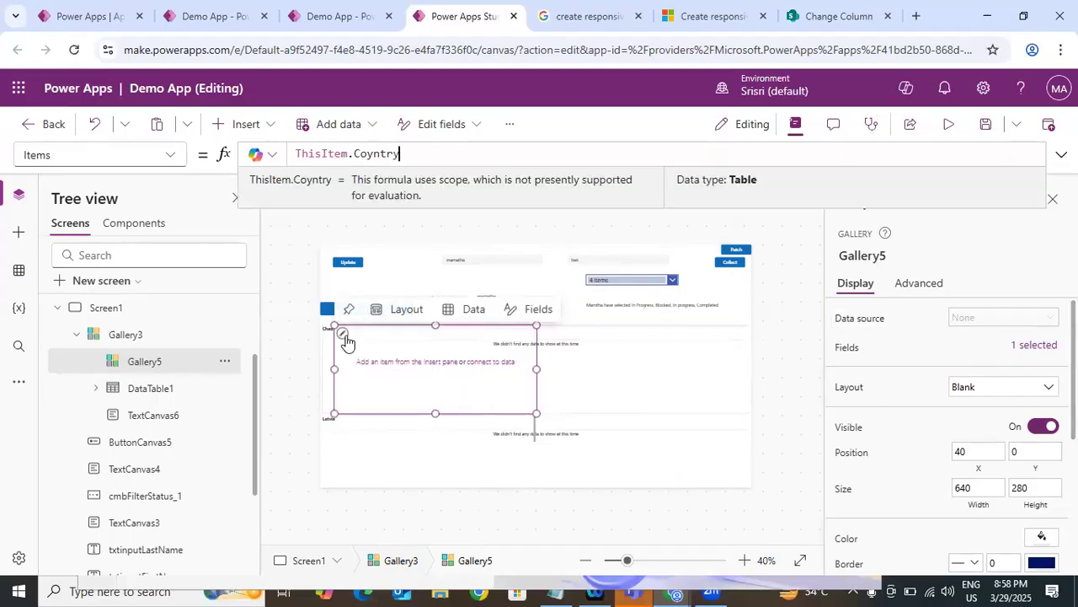
Add a text label to the nested gallery and lower the gallery's upper edge to a Y position of about 85.
{"action": "left_click", "coordinate": [268, 128]}
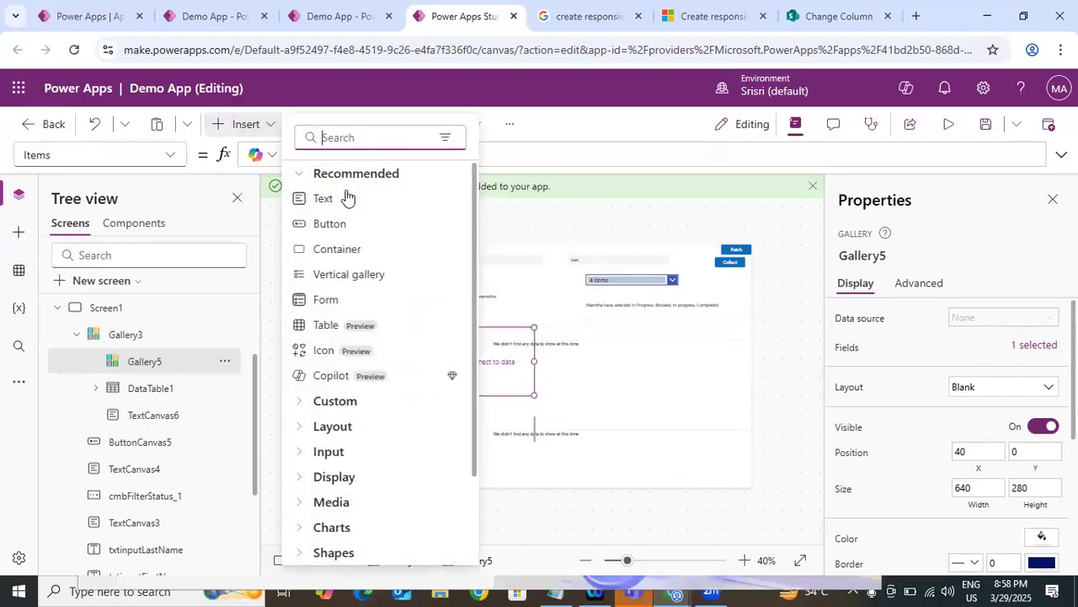
{"action": "left_click", "coordinate": [504, 295]}
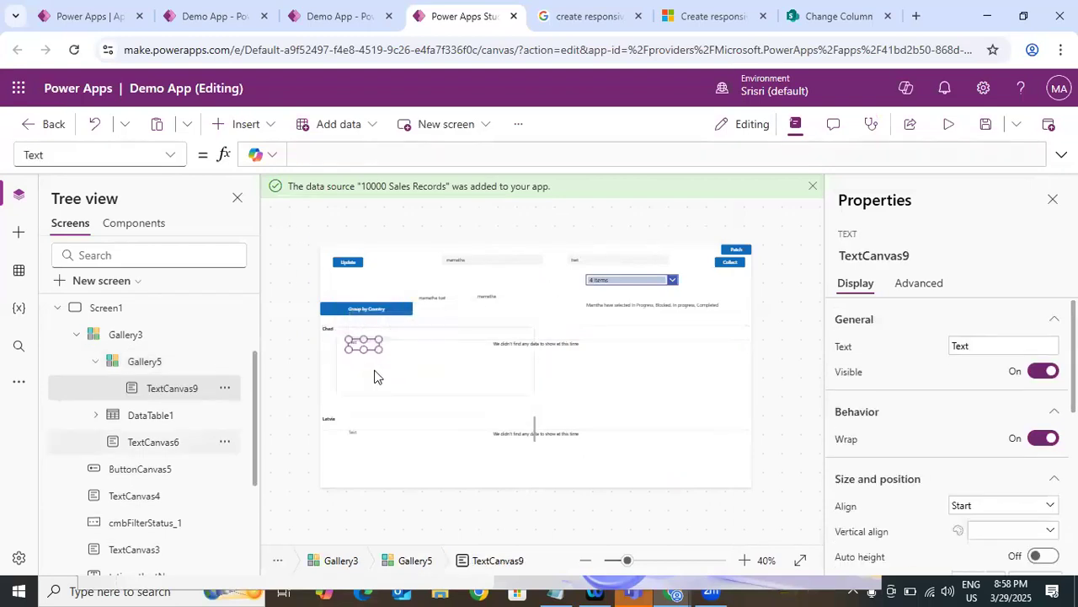
{"action": "left_click", "coordinate": [426, 373]}
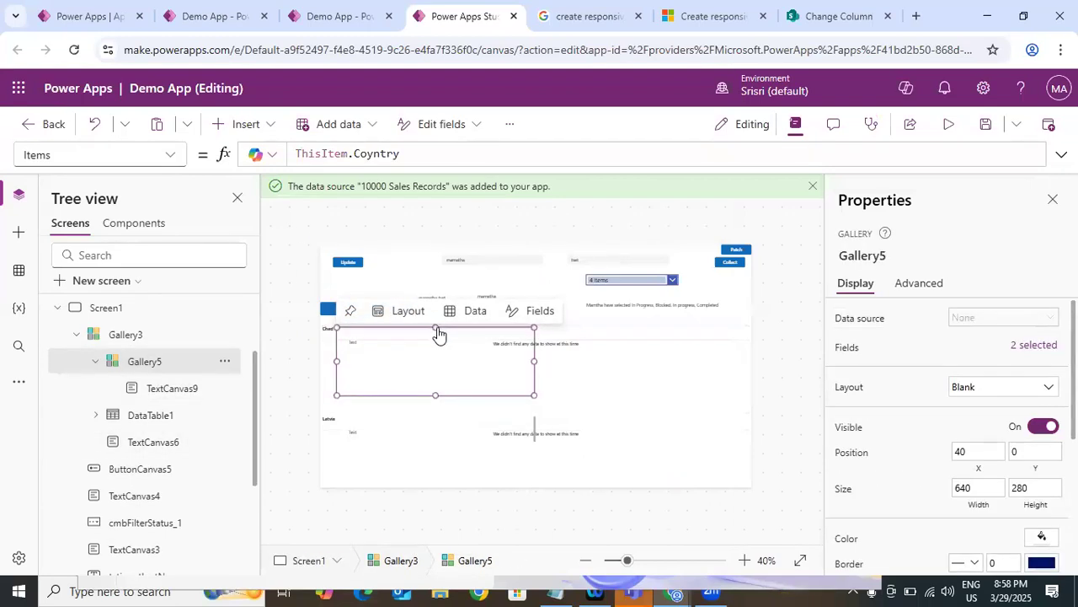
{"action": "left_click_drag", "start_coordinate": [437, 327], "coordinate": [436, 354]}
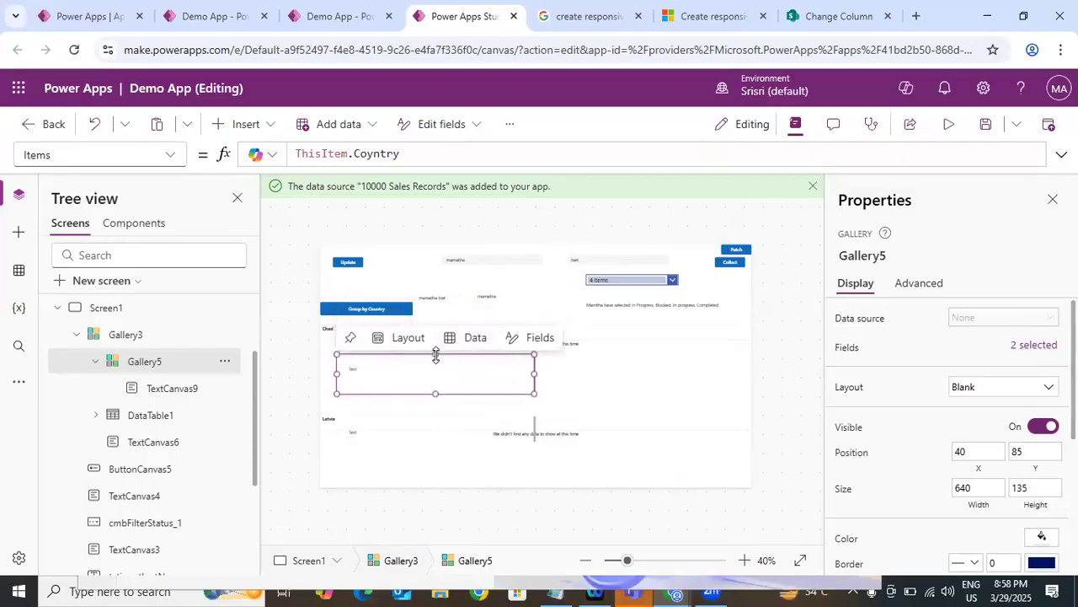
Set the Text formula of the nested gallery's label to ThisItem.'Order ID'.
{"action": "left_click", "coordinate": [352, 367]}
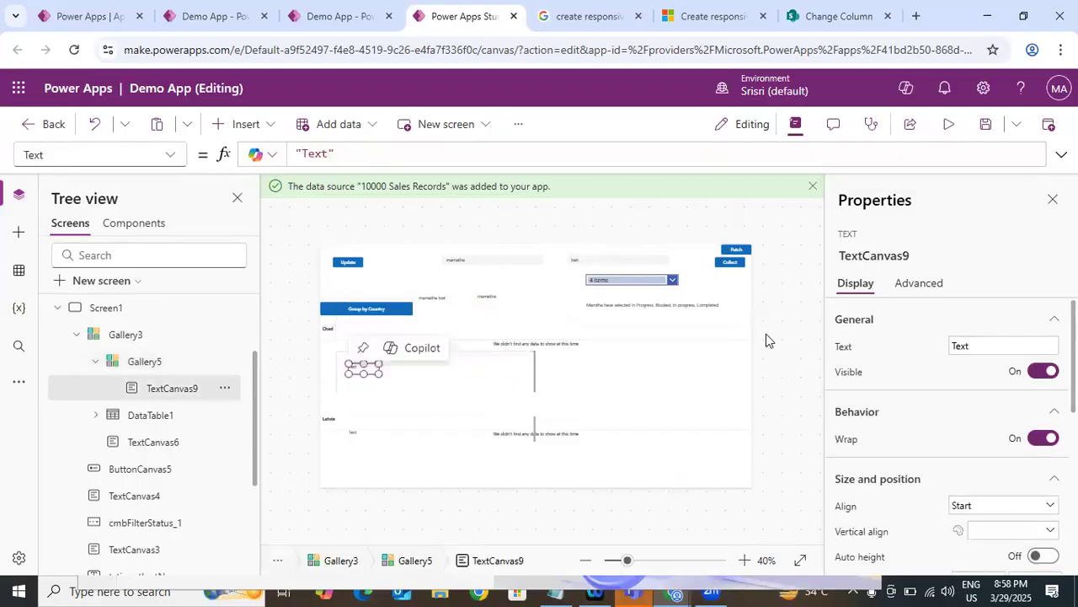
{"action": "left_click", "coordinate": [423, 155]}
{"action": "key", "text": "ctrl+a"}
{"action": "key", "text": "BackSpace"}
{"action": "type", "text": "This"}
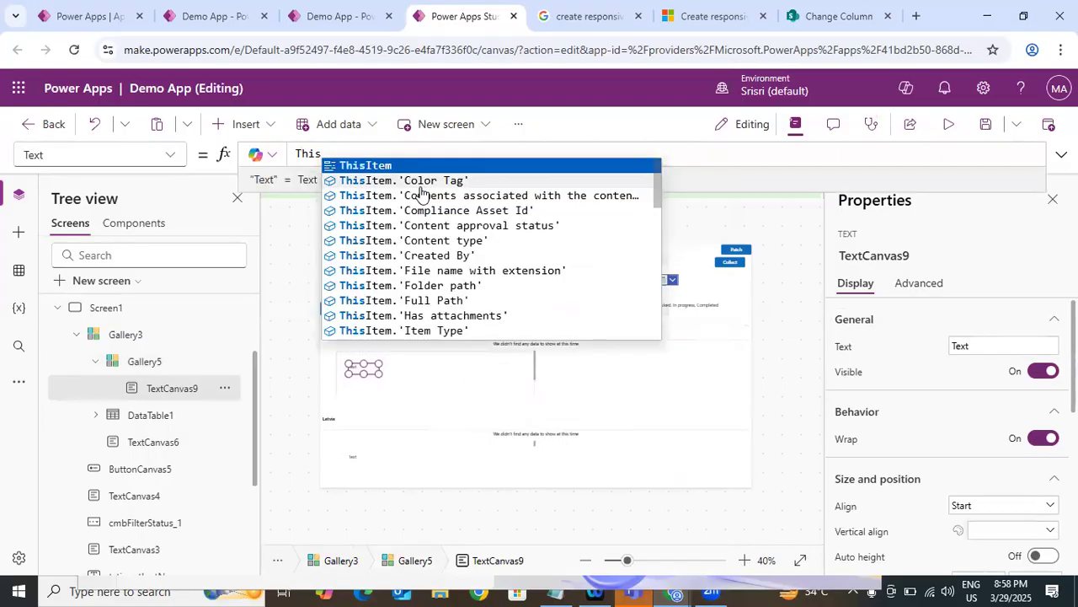
{"action": "key", "text": "Tab"}
{"action": "type", "text": "."}
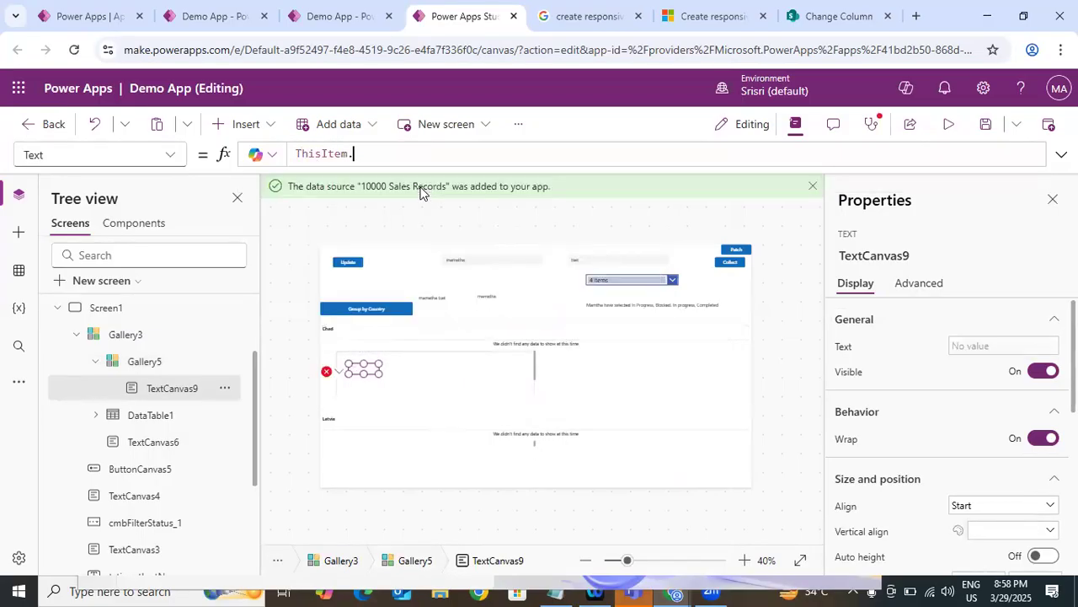
{"action": "type", "text": "fi"}
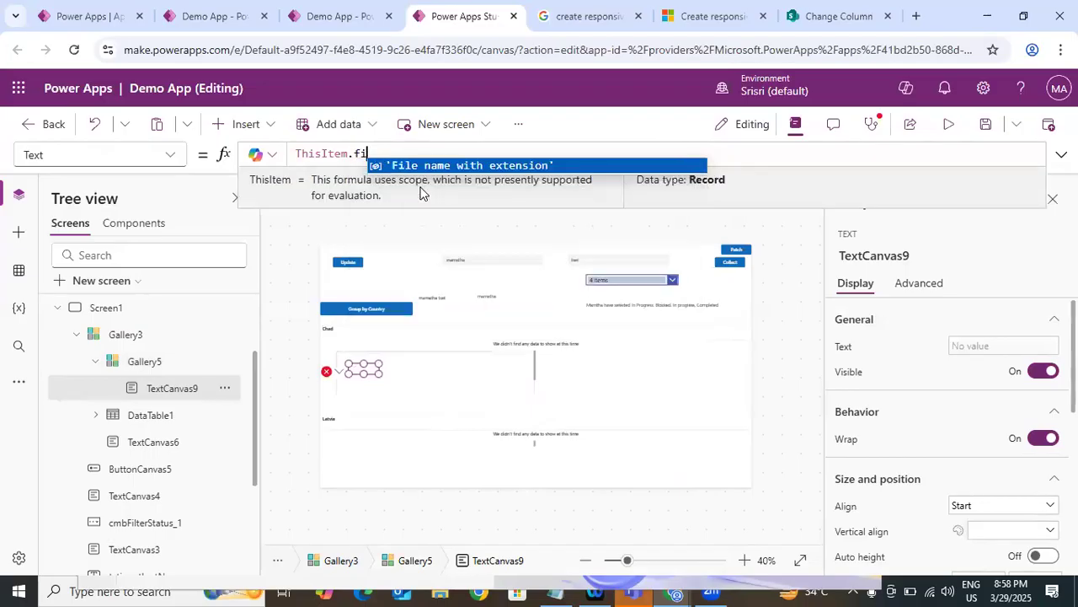
{"action": "key", "text": "BackSpace"}
{"action": "key", "text": "BackSpace"}
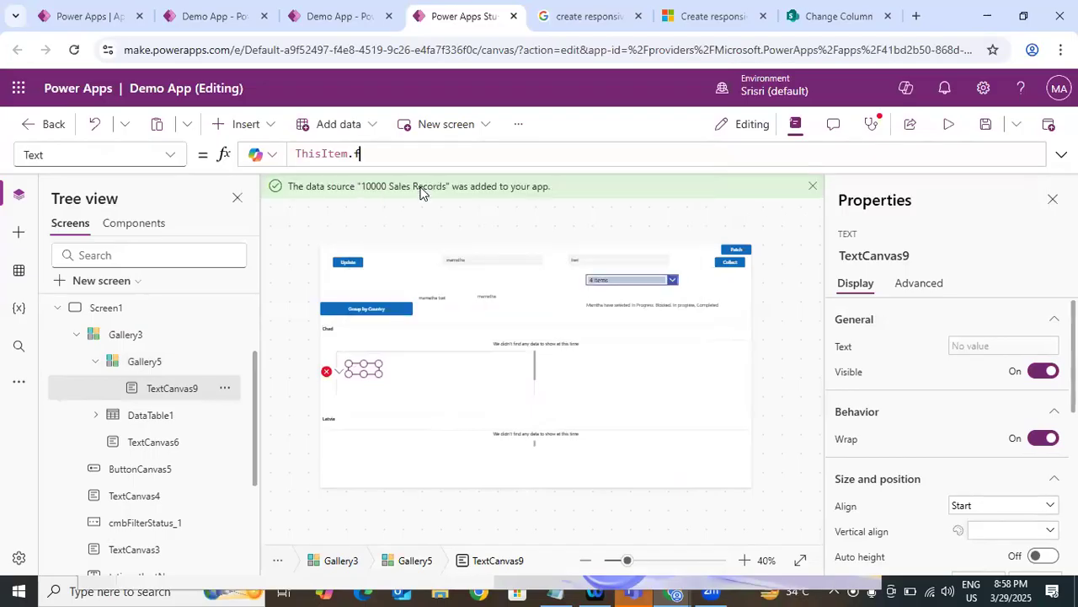
{"action": "type", "text": "fe"}
{"action": "key", "text": "BackSpace"}
{"action": "key", "text": "BackSpace"}
{"action": "key", "text": "BackSpace"}
{"action": "type", "text": "."}
{"action": "key", "text": "Down"}
{"action": "key", "text": "Down"}
{"action": "key", "text": "Down"}
{"action": "key", "text": "Down"}
{"action": "key", "text": "Down"}
{"action": "key", "text": "Down"}
{"action": "key", "text": "Down"}
{"action": "key", "text": "Down"}
{"action": "key", "text": "Down"}
{"action": "key", "text": "Down"}
{"action": "key", "text": "Down"}
{"action": "key", "text": "Down"}
{"action": "key", "text": "Down"}
{"action": "key", "text": "Down"}
{"action": "key", "text": "Down"}
{"action": "key", "text": "Down"}
{"action": "key", "text": "Down"}
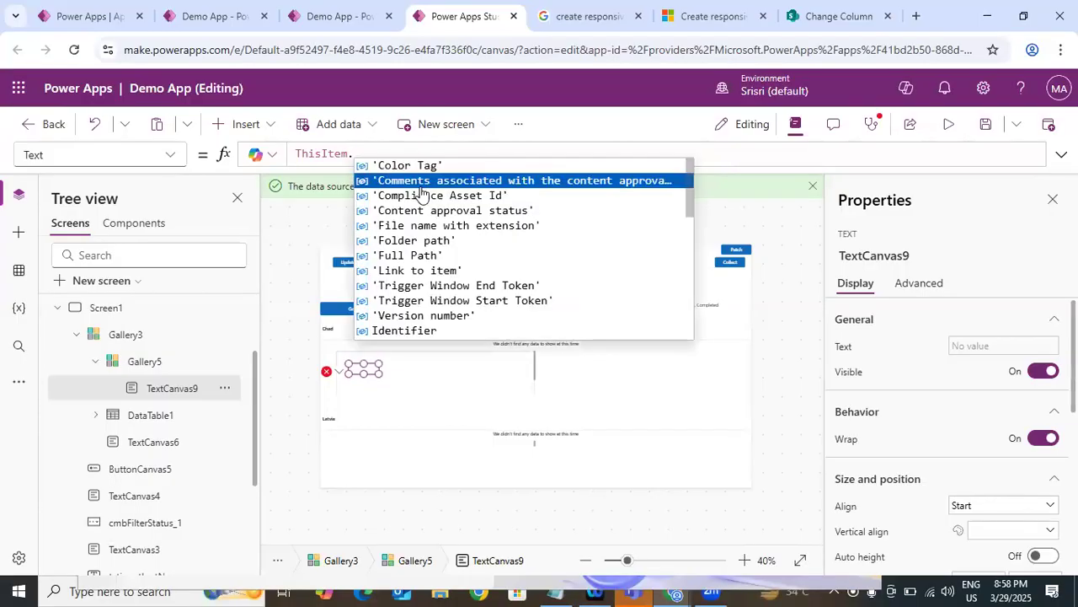
{"action": "key", "text": "Down"}
{"action": "key", "text": "Down"}
{"action": "key", "text": "Down"}
{"action": "key", "text": "Down"}
{"action": "key", "text": "Down"}
{"action": "key", "text": "Down"}
{"action": "key", "text": "Down"}
{"action": "key", "text": "Down"}
{"action": "key", "text": "Down"}
{"action": "key", "text": "Down"}
{"action": "key", "text": "Down"}
{"action": "key", "text": "Down"}
{"action": "key", "text": "Down"}
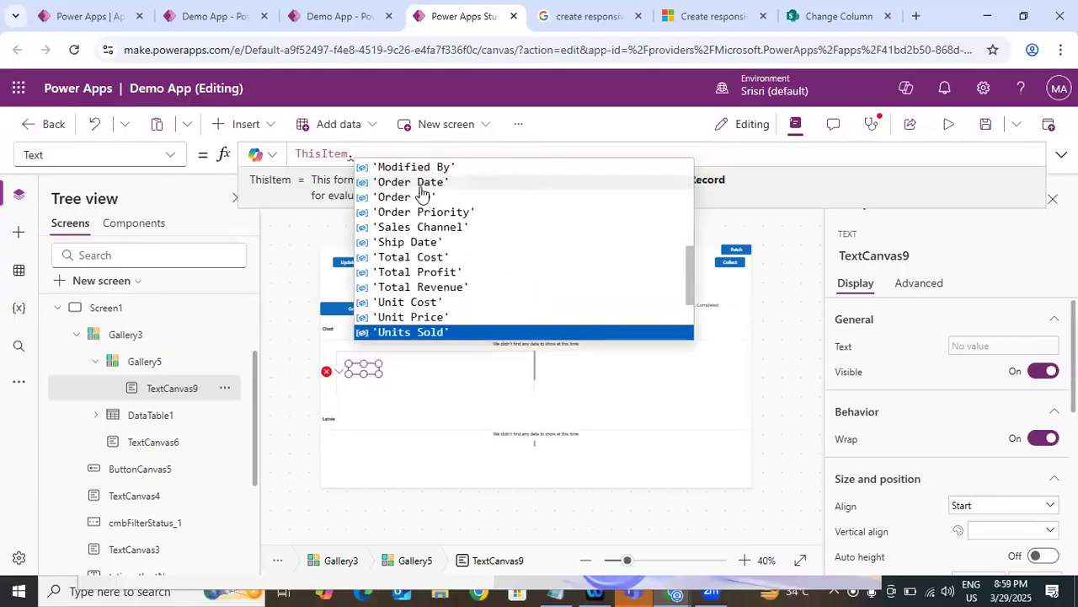
{"action": "key", "text": "Up"}
{"action": "key", "text": "Up"}
{"action": "key", "text": "Up"}
{"action": "key", "text": "Up"}
{"action": "key", "text": "Up"}
{"action": "key", "text": "Up"}
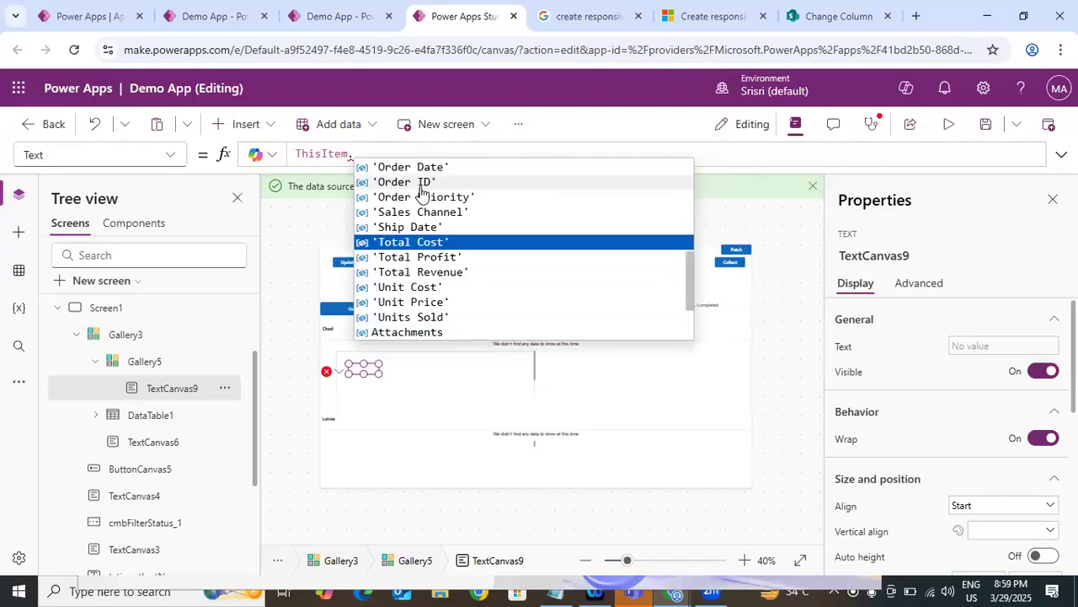
{"action": "key", "text": "Up"}
{"action": "key", "text": "Up"}
{"action": "key", "text": "Up"}
{"action": "key", "text": "Up"}
{"action": "key", "text": "Return"}
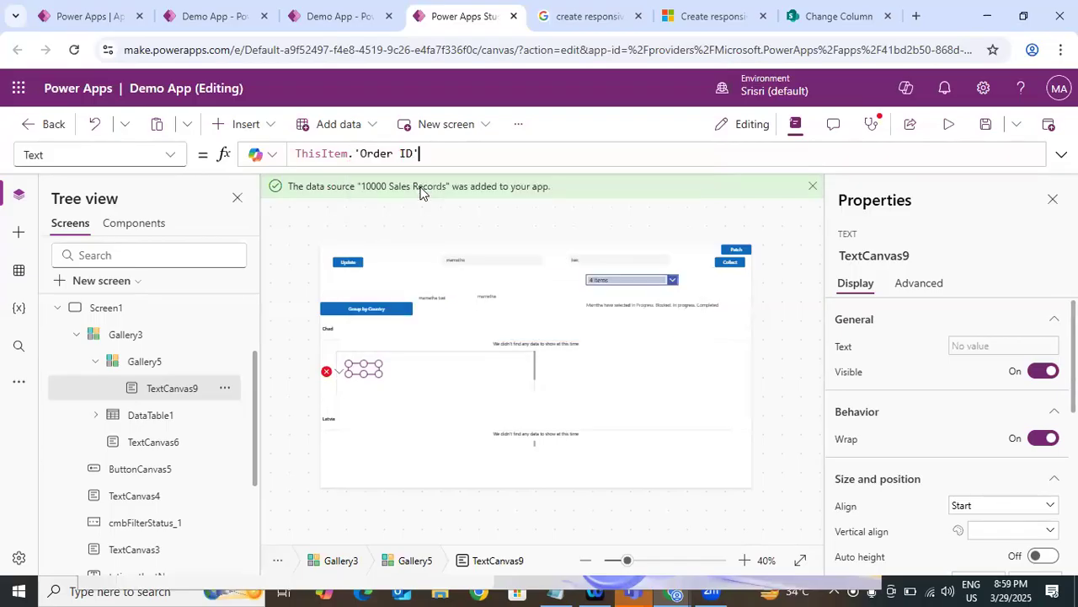
Move the Order ID label to the nested gallery's upper-left corner and set that gallery's template size to 40.
{"action": "left_click", "coordinate": [388, 377]}
{"action": "left_click_drag", "start_coordinate": [376, 365], "coordinate": [364, 352]}
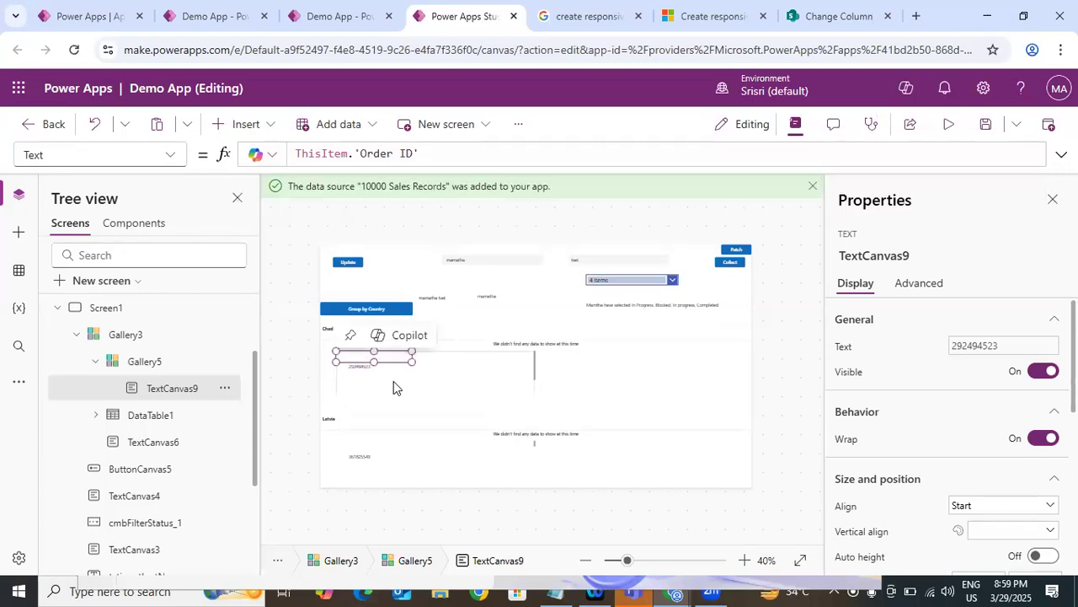
{"action": "left_click", "coordinate": [160, 364]}
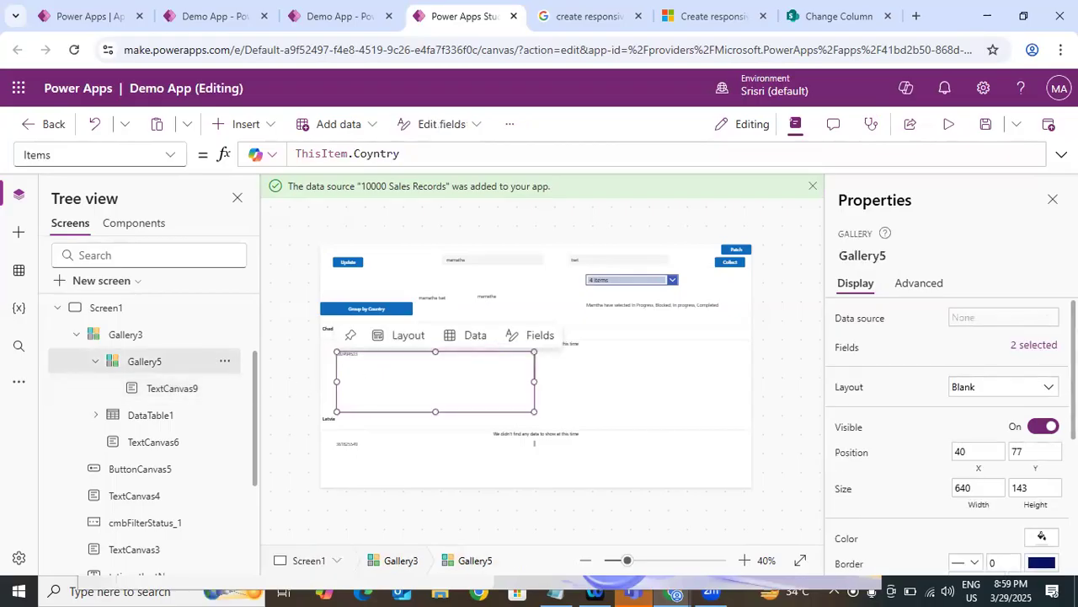
{"action": "scroll", "coordinate": [980, 462], "scroll_direction": "down", "scroll_amount": 2}
{"action": "left_click", "coordinate": [980, 462]}
{"action": "key", "text": "BackSpace"}
{"action": "type", "text": "40"}
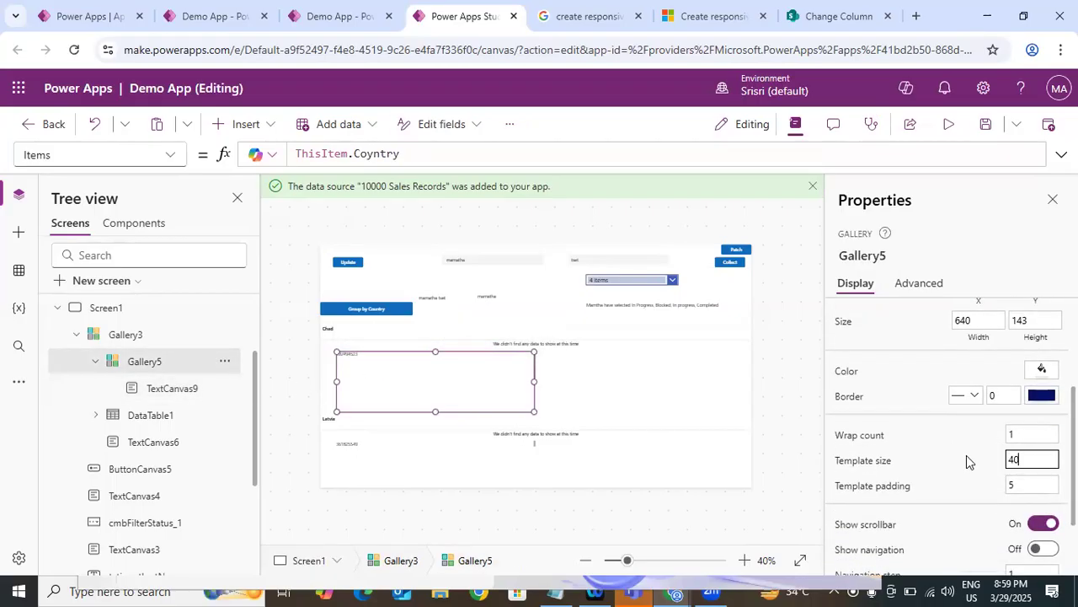
{"action": "left_click", "coordinate": [966, 457]}
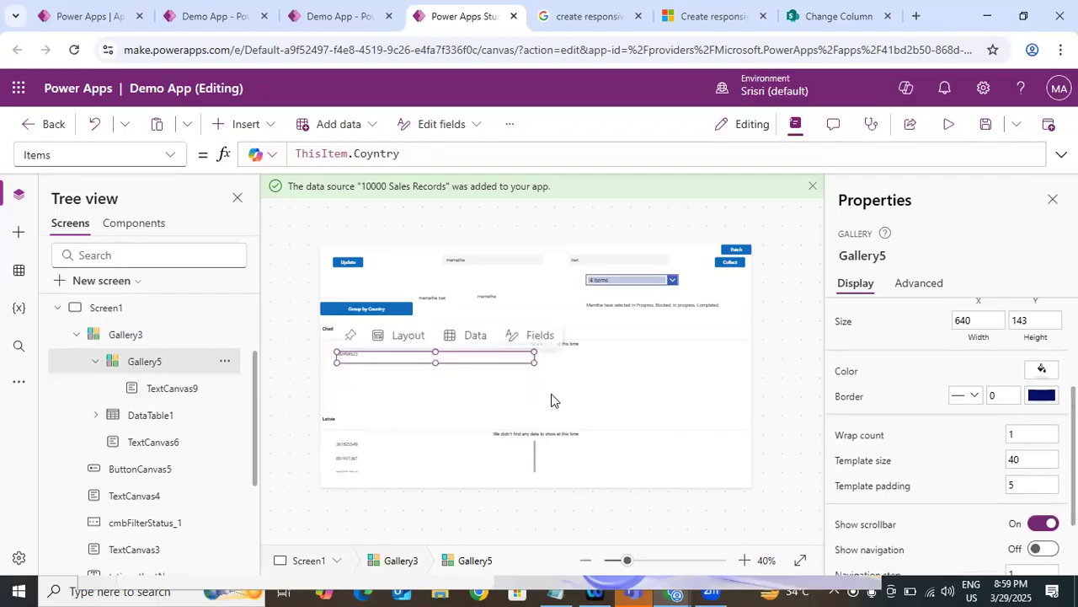
Delete the data table DataTable1 from the country gallery.
{"action": "left_click", "coordinate": [583, 358]}
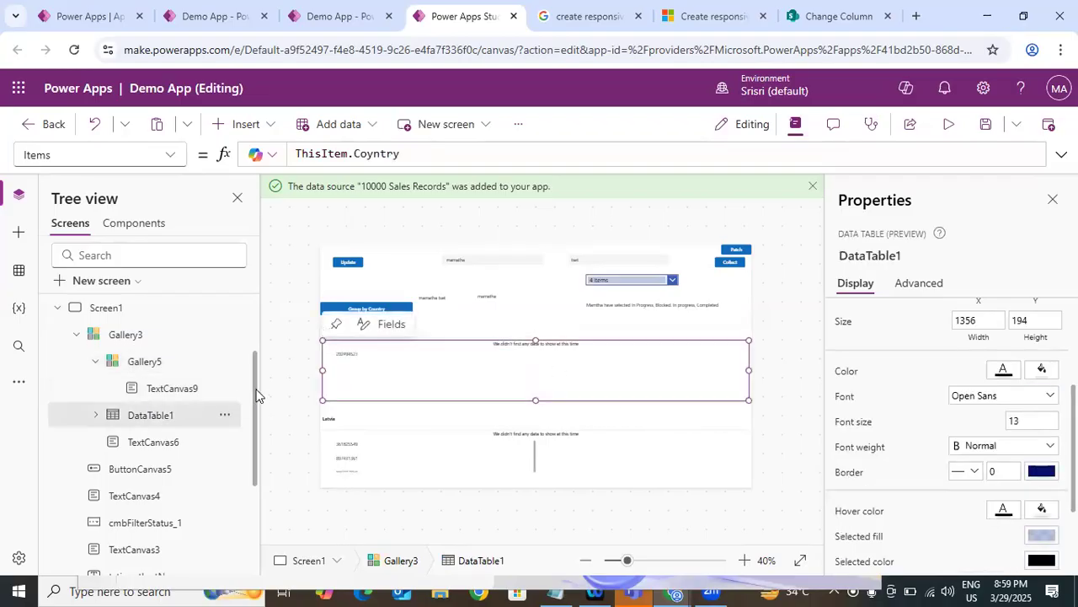
{"action": "left_click", "coordinate": [225, 414]}
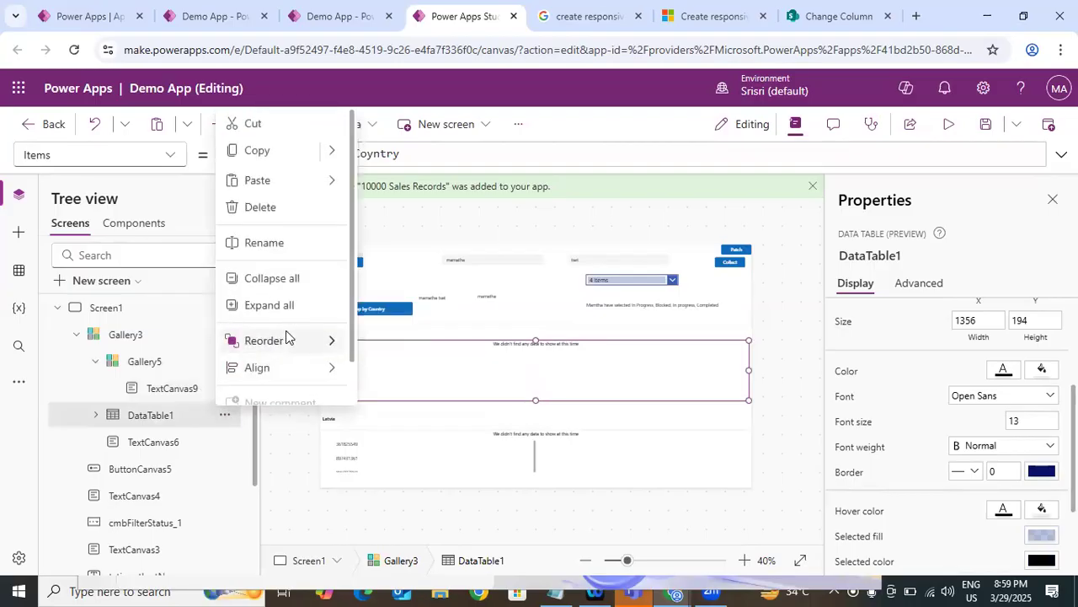
{"action": "left_click", "coordinate": [268, 207]}
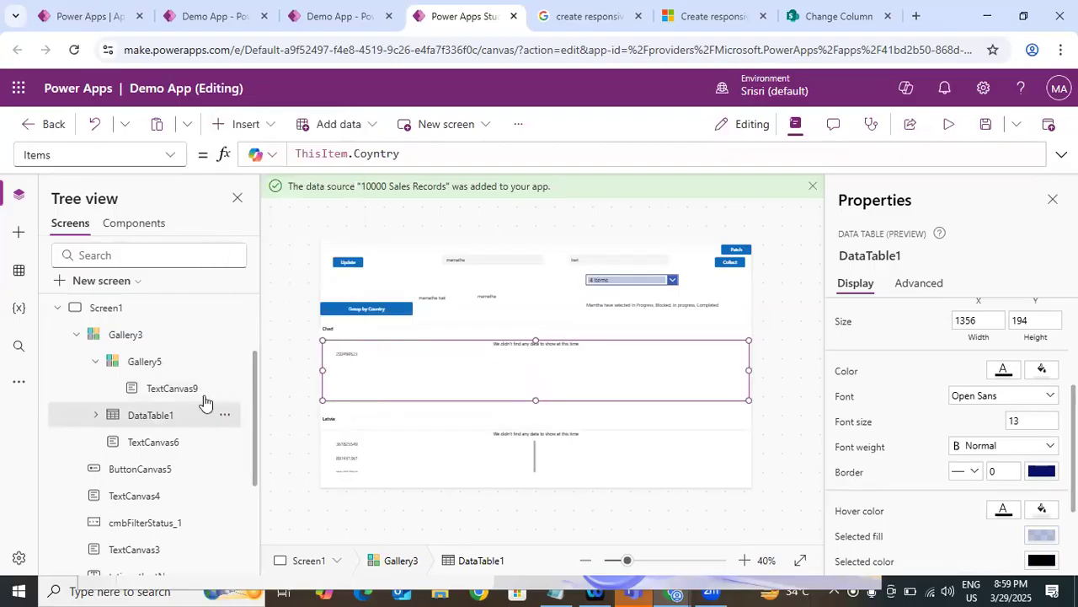
Preview the app and browse the order IDs listed under each country in the grouped gallery.
{"action": "left_click", "coordinate": [740, 370]}
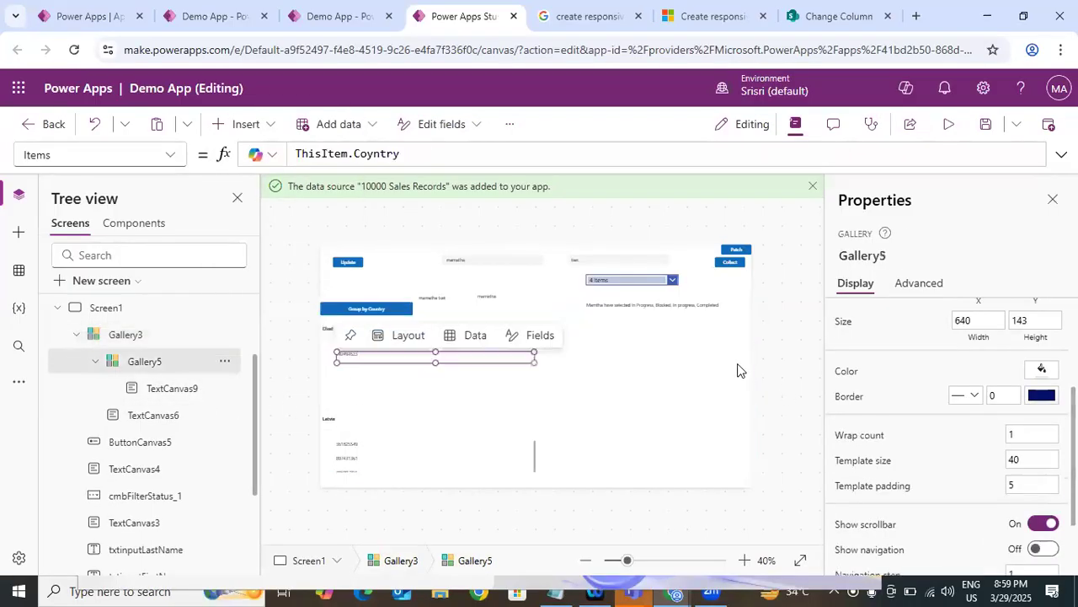
{"action": "left_click", "coordinate": [949, 124]}
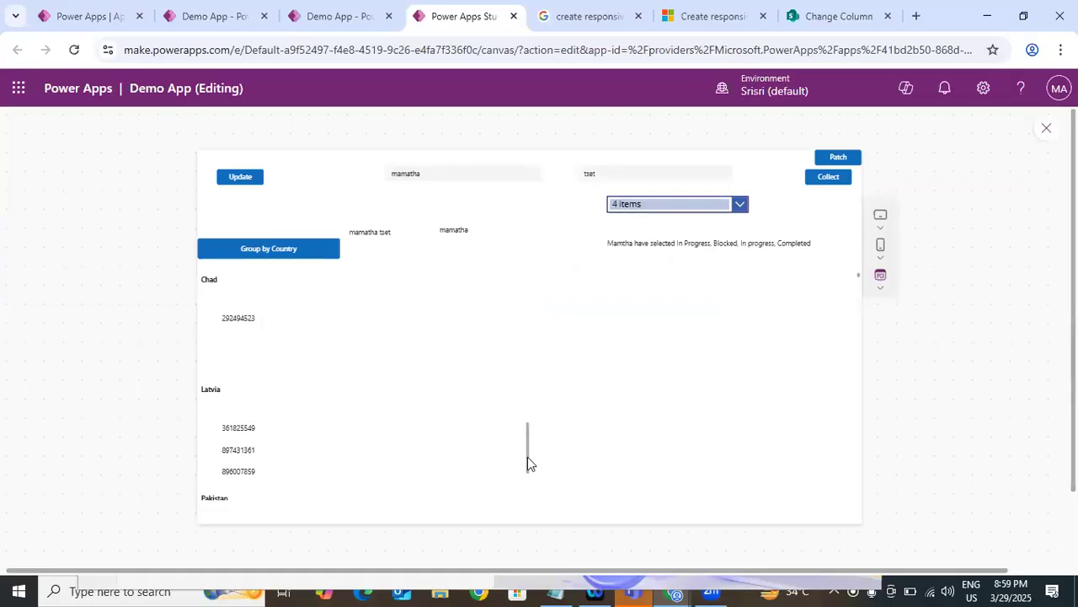
{"action": "scroll", "coordinate": [529, 473], "scroll_direction": "down", "scroll_amount": 1}
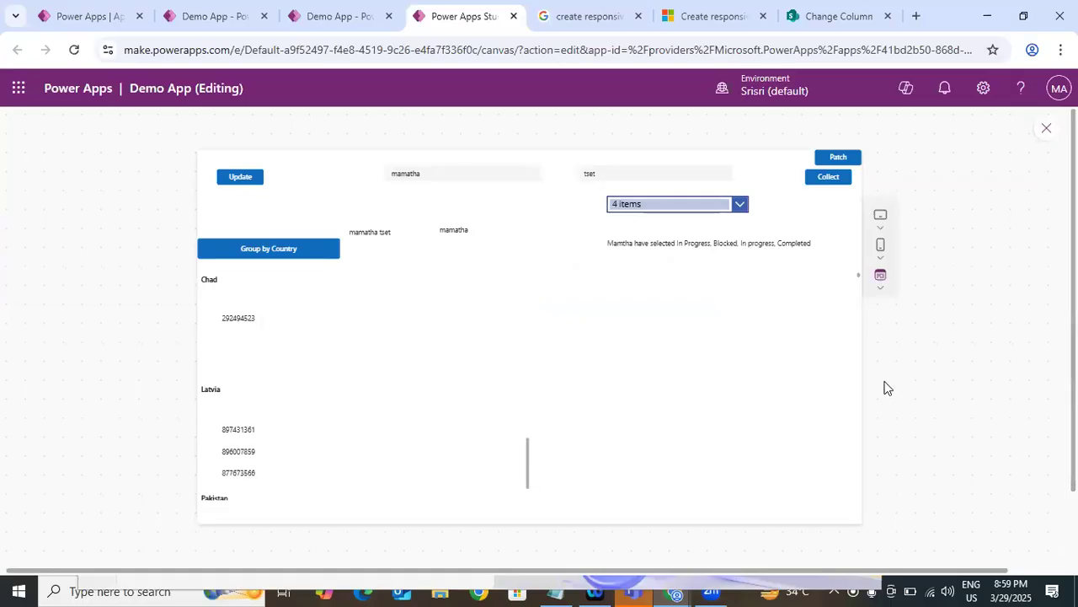
{"action": "left_click_drag", "start_coordinate": [859, 292], "coordinate": [859, 300]}
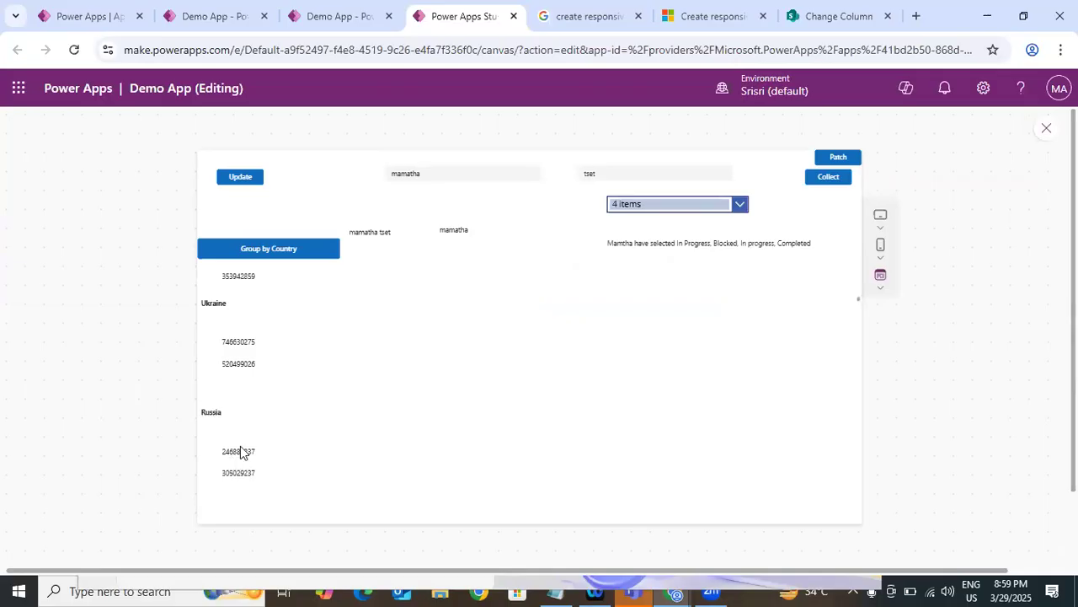
{"action": "left_click_drag", "start_coordinate": [860, 299], "coordinate": [860, 323]}
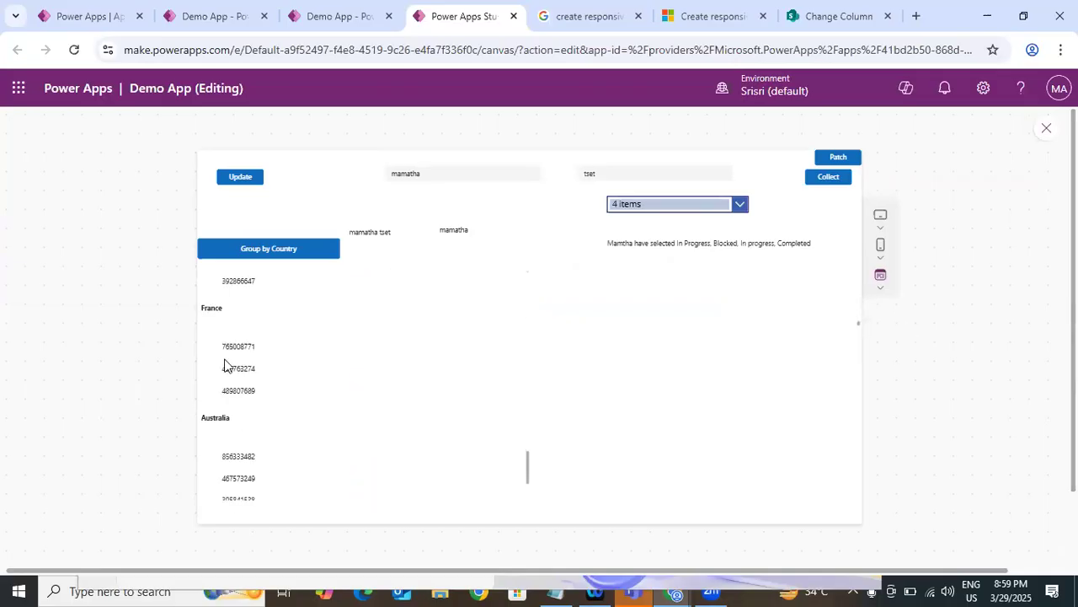
{"action": "left_click", "coordinate": [1045, 131]}
Enlarge the nested gallery, raising its upper edge to a Y position of about 36 and widening it to about 1297.
{"action": "left_click", "coordinate": [717, 390]}
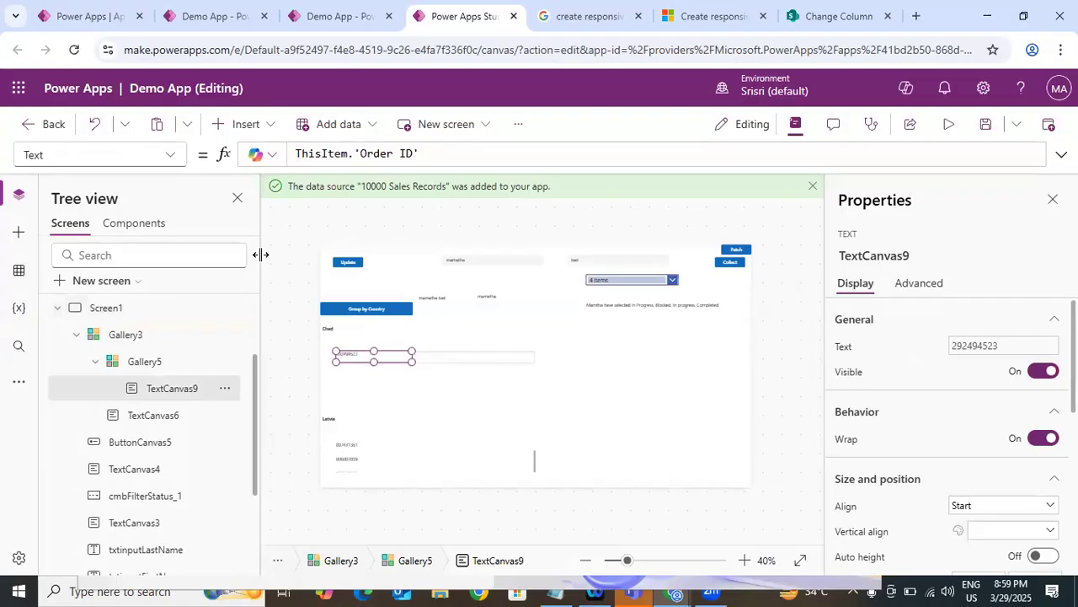
{"action": "scroll", "coordinate": [1023, 373], "scroll_direction": "down", "scroll_amount": 3}
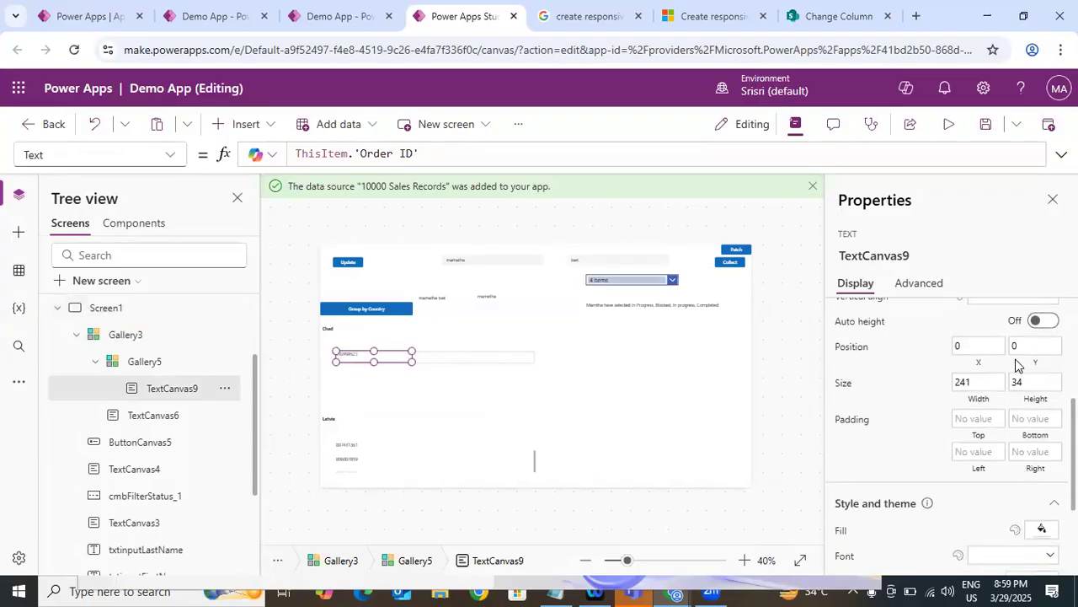
{"action": "left_click", "coordinate": [372, 355]}
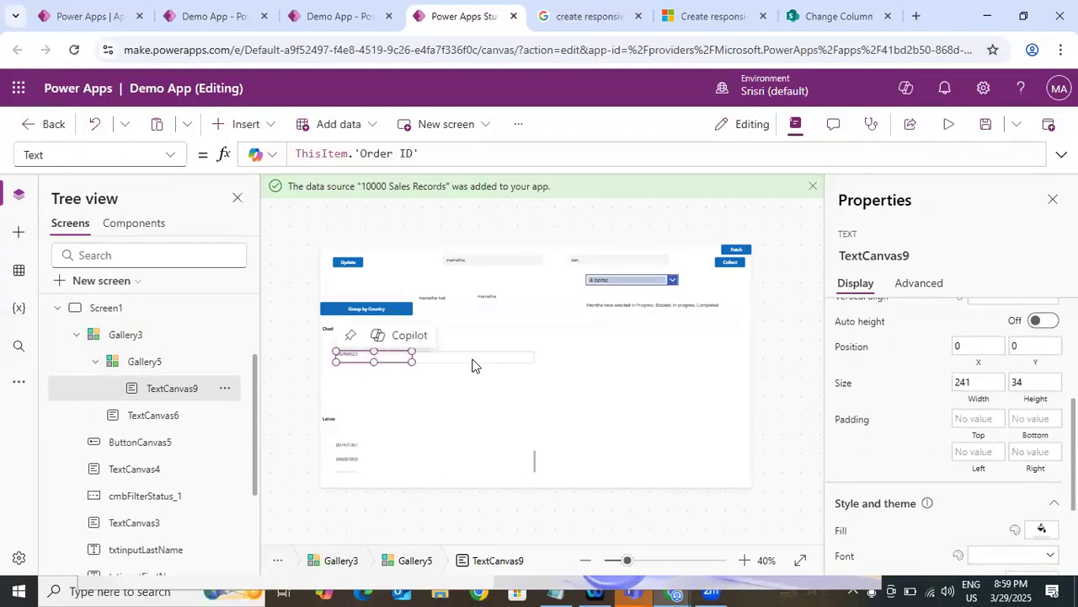
{"action": "left_click", "coordinate": [436, 364]}
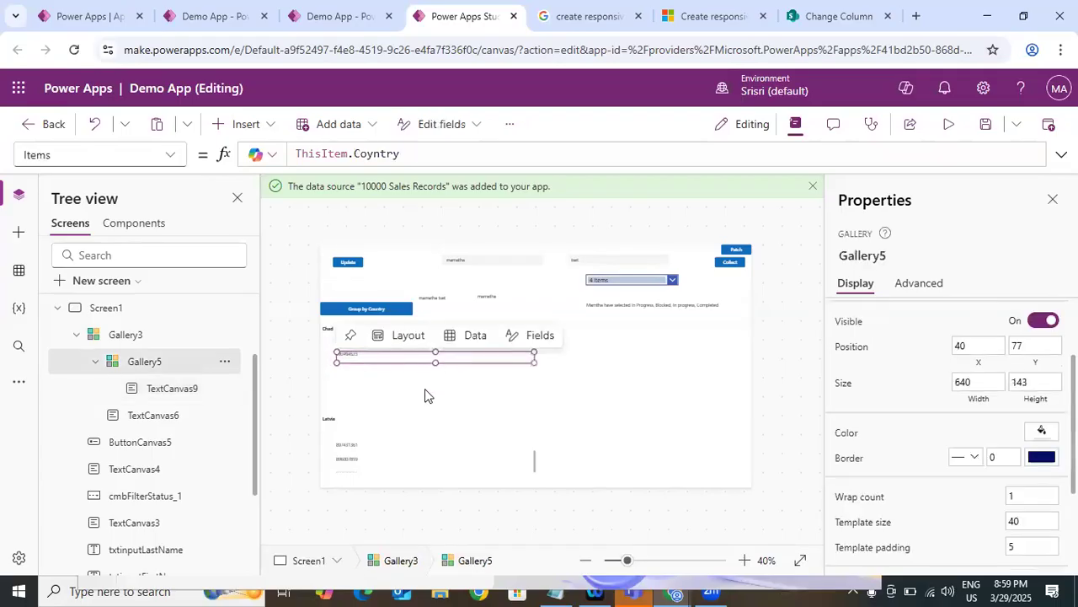
{"action": "left_click_drag", "start_coordinate": [435, 336], "coordinate": [436, 342]}
{"action": "left_click", "coordinate": [435, 346]}
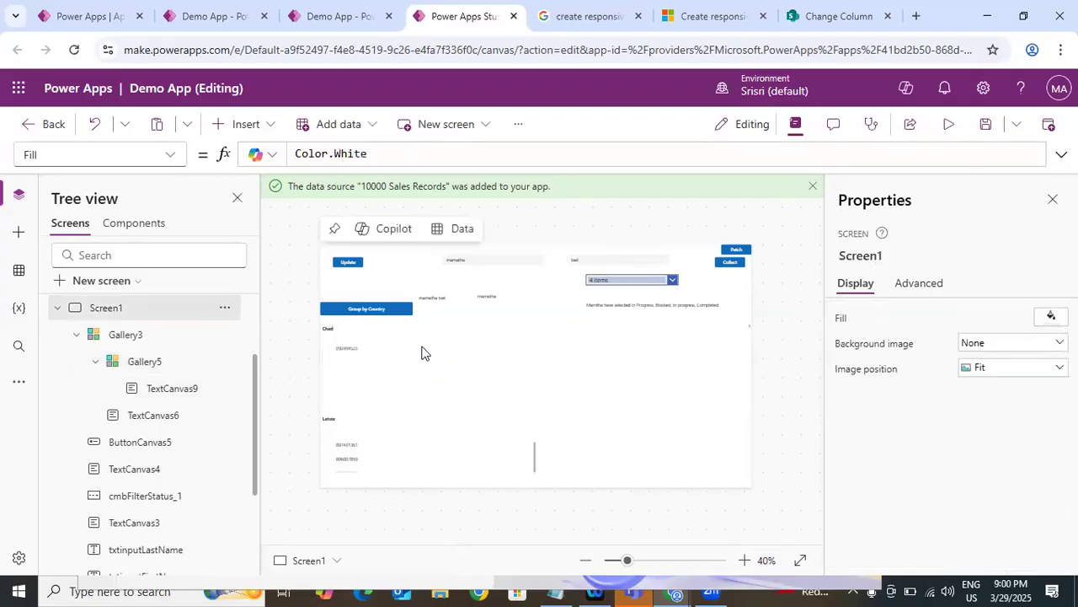
{"action": "left_click", "coordinate": [359, 378]}
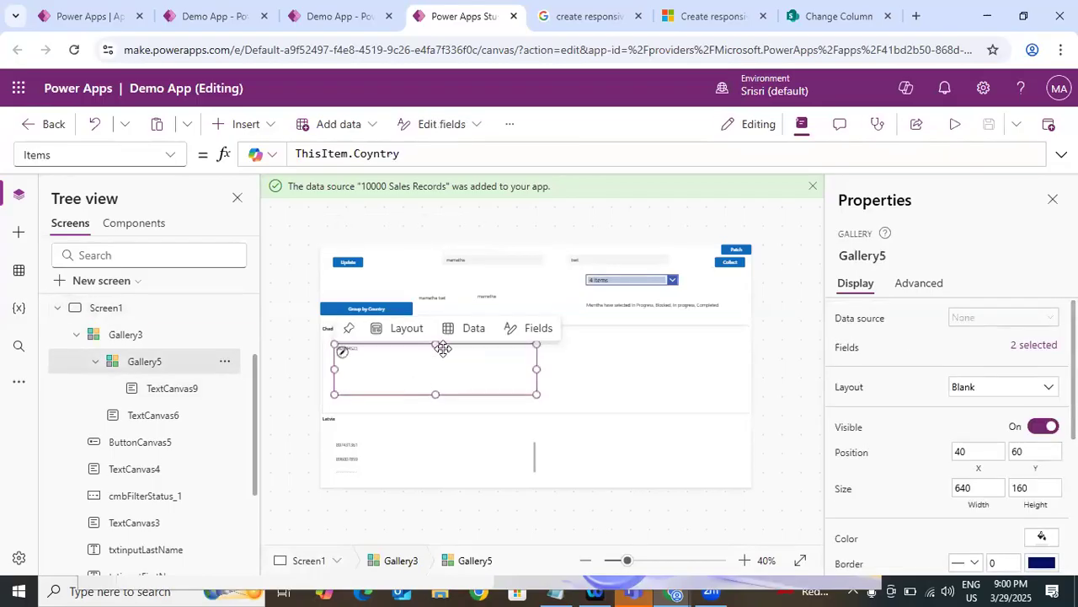
{"action": "left_click_drag", "start_coordinate": [436, 343], "coordinate": [441, 339]}
{"action": "key", "text": "ctrl+z"}
{"action": "left_click_drag", "start_coordinate": [537, 365], "coordinate": [721, 366]}
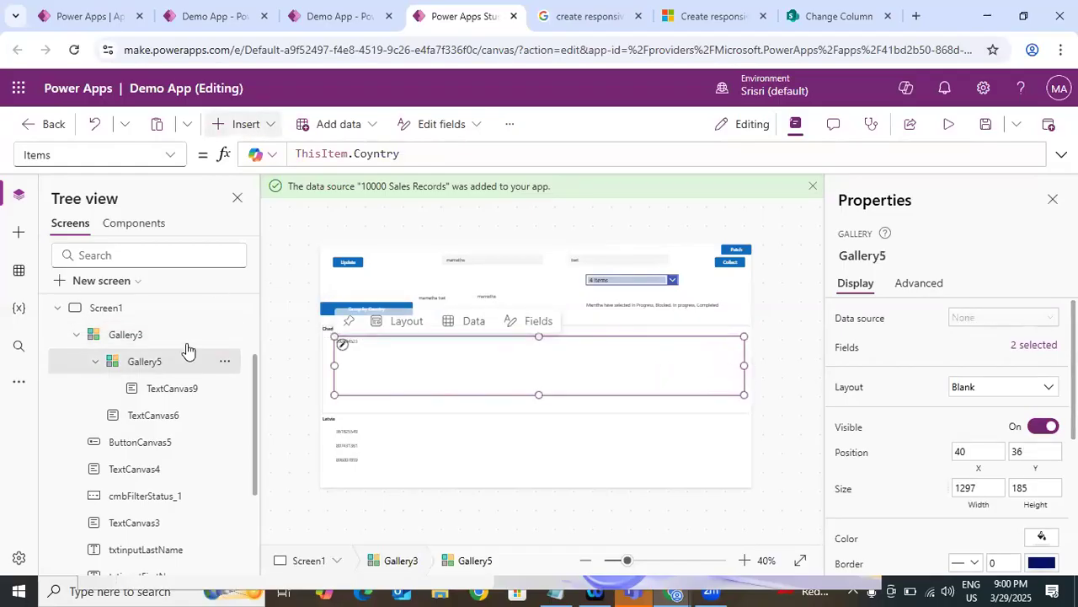
Add another text label to the nested gallery and place it beside the Order ID label.
{"action": "left_click", "coordinate": [246, 124]}
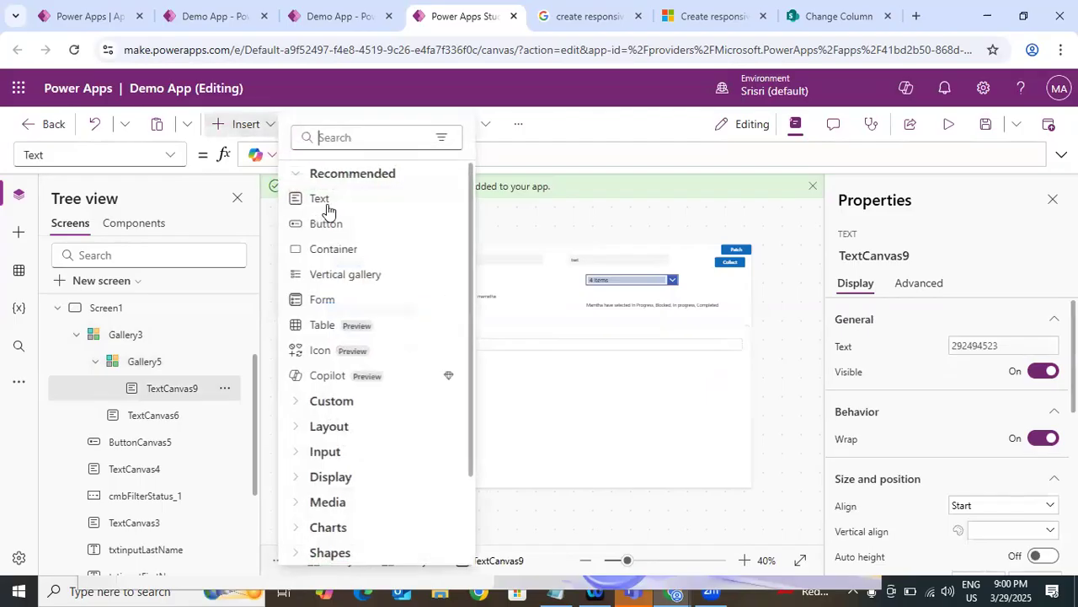
{"action": "key", "text": "Escape"}
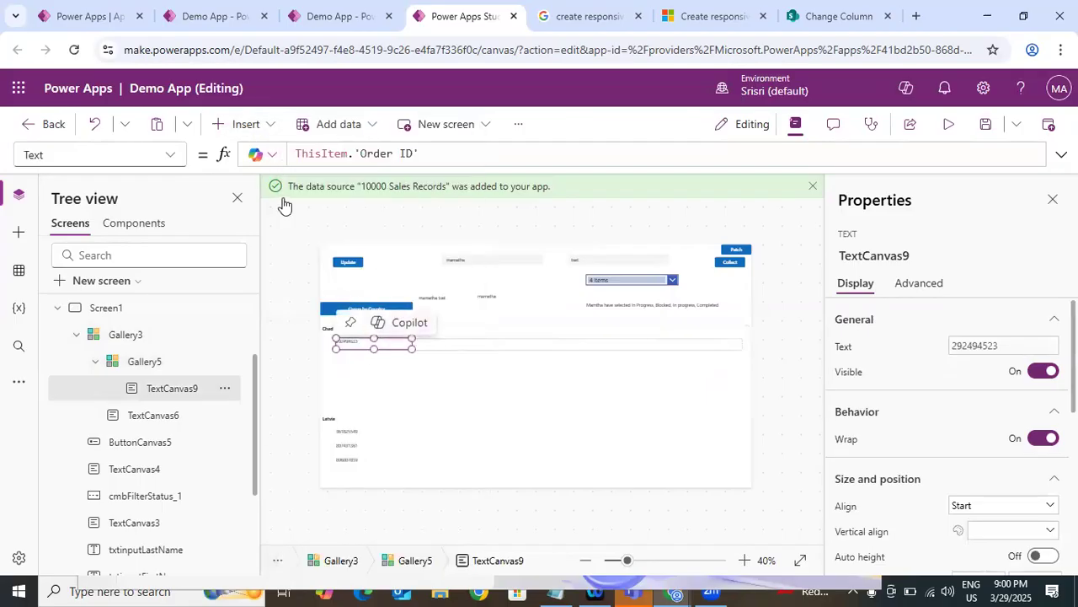
{"action": "left_click", "coordinate": [359, 344]}
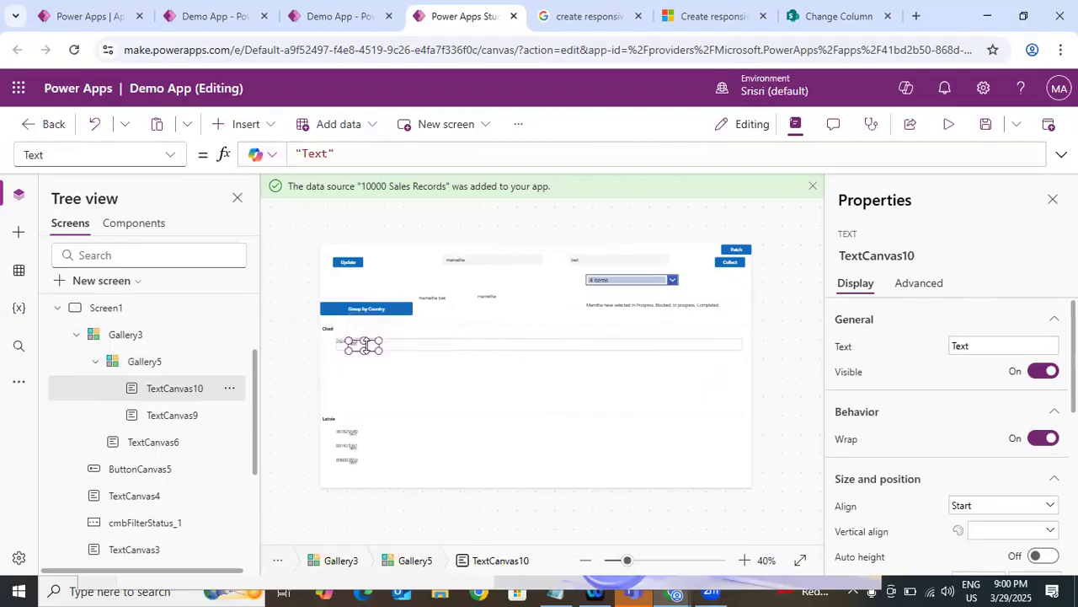
{"action": "left_click_drag", "start_coordinate": [352, 343], "coordinate": [382, 340]}
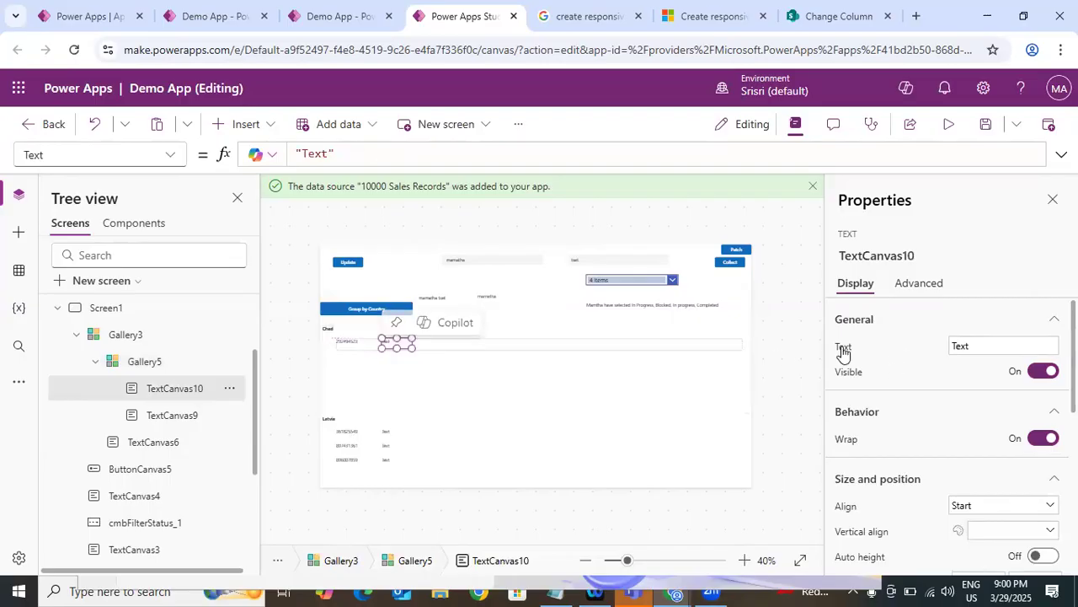
Replace the new label's Text formula with ThisItem. and look through the suggested record fields.
{"action": "left_click", "coordinate": [349, 156]}
{"action": "key", "text": "ctrl+a"}
{"action": "key", "text": "BackSpace"}
{"action": "type", "text": "ThisItem."}
{"action": "key", "text": "Down"}
{"action": "key", "text": "Down"}
{"action": "key", "text": "Down"}
{"action": "key", "text": "Down"}
{"action": "key", "text": "Down"}
{"action": "key", "text": "Down"}
{"action": "key", "text": "Down"}
{"action": "key", "text": "Down"}
{"action": "key", "text": "Down"}
{"action": "key", "text": "Down"}
{"action": "key", "text": "Down"}
{"action": "key", "text": "Down"}
{"action": "key", "text": "Down"}
{"action": "key", "text": "Down"}
{"action": "key", "text": "Down"}
{"action": "key", "text": "Down"}
{"action": "key", "text": "Down"}
{"action": "key", "text": "Down"}
{"action": "key", "text": "Down"}
{"action": "key", "text": "Down"}
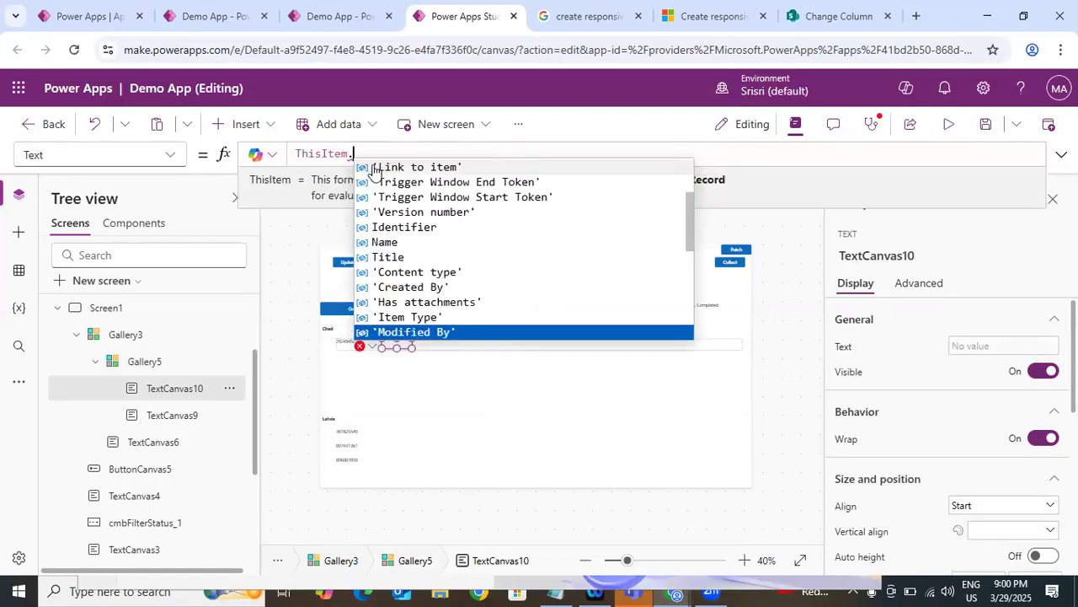
Switch to SharePoint and open the 10000 Sales Records list to check its column names.
{"action": "left_click", "coordinate": [842, 19]}
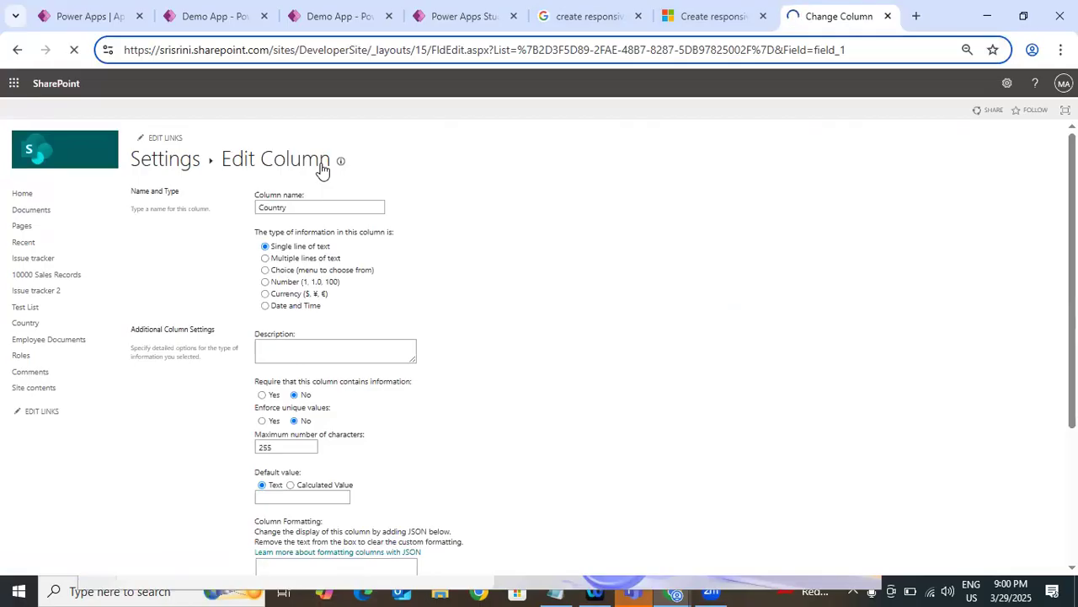
{"action": "left_click", "coordinate": [169, 161]}
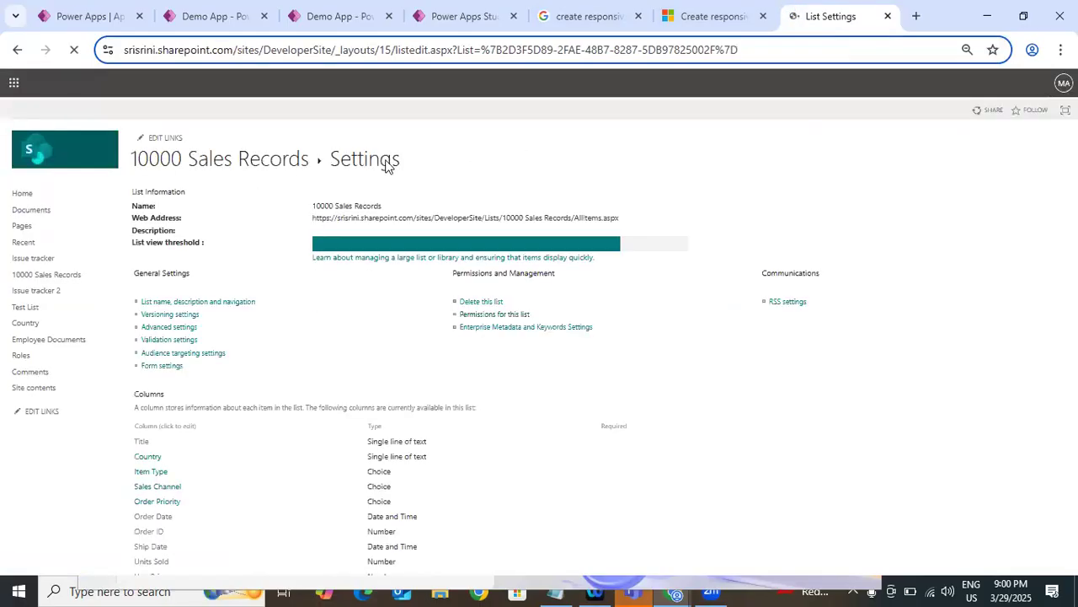
{"action": "left_click", "coordinate": [255, 161]}
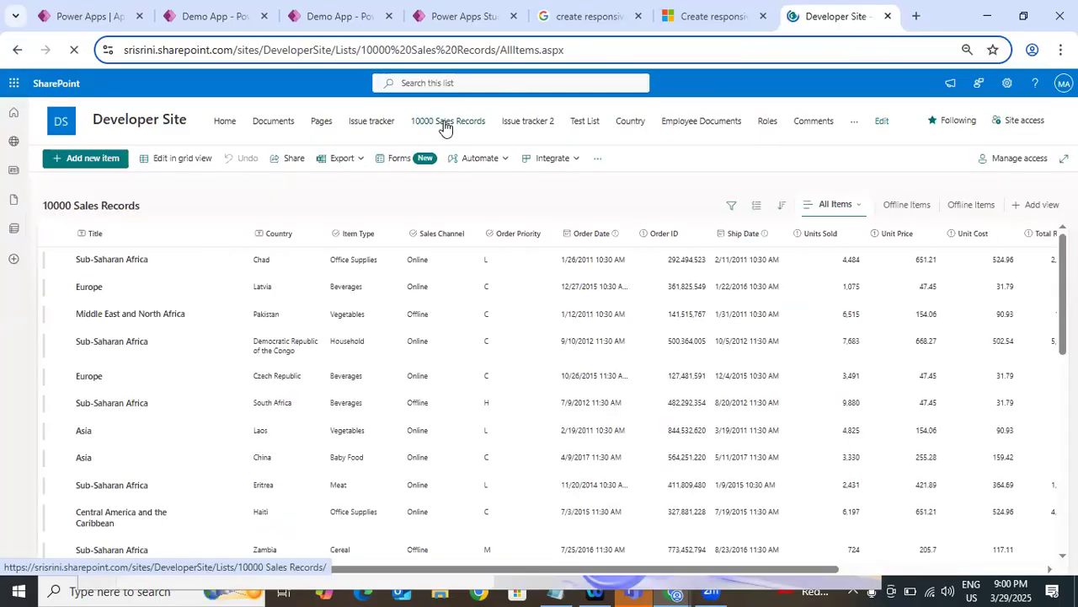
{"action": "left_click", "coordinate": [445, 128]}
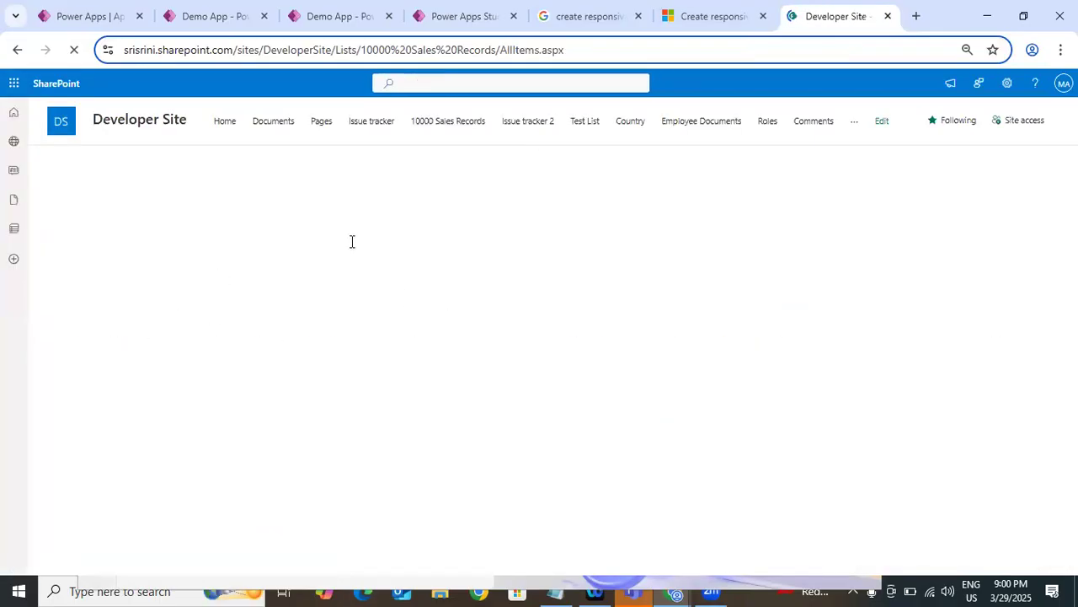
Return to Power Apps Studio and complete the new label's Text formula as ThisItem.'Item Type'.Value.
{"action": "left_click", "coordinate": [474, 15]}
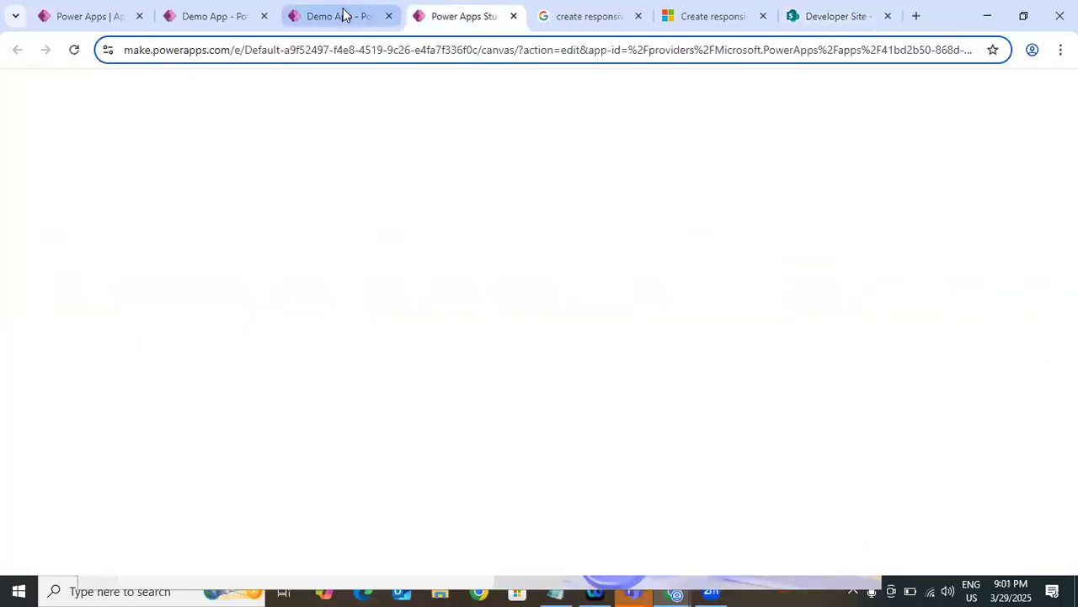
{"action": "left_click", "coordinate": [343, 15]}
{"action": "left_click", "coordinate": [441, 13]}
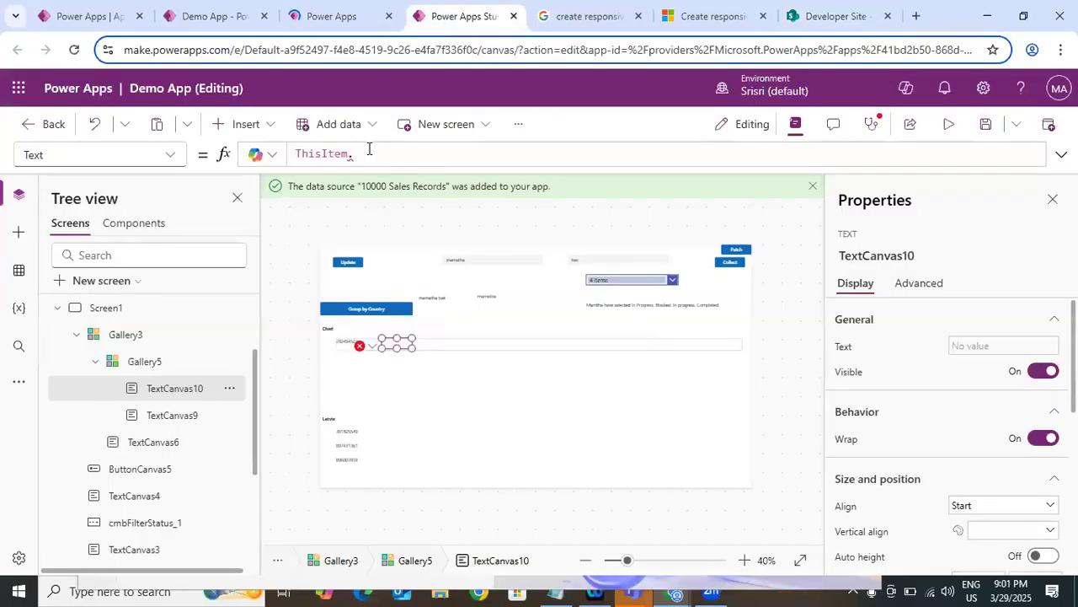
{"action": "type", "text": "it"}
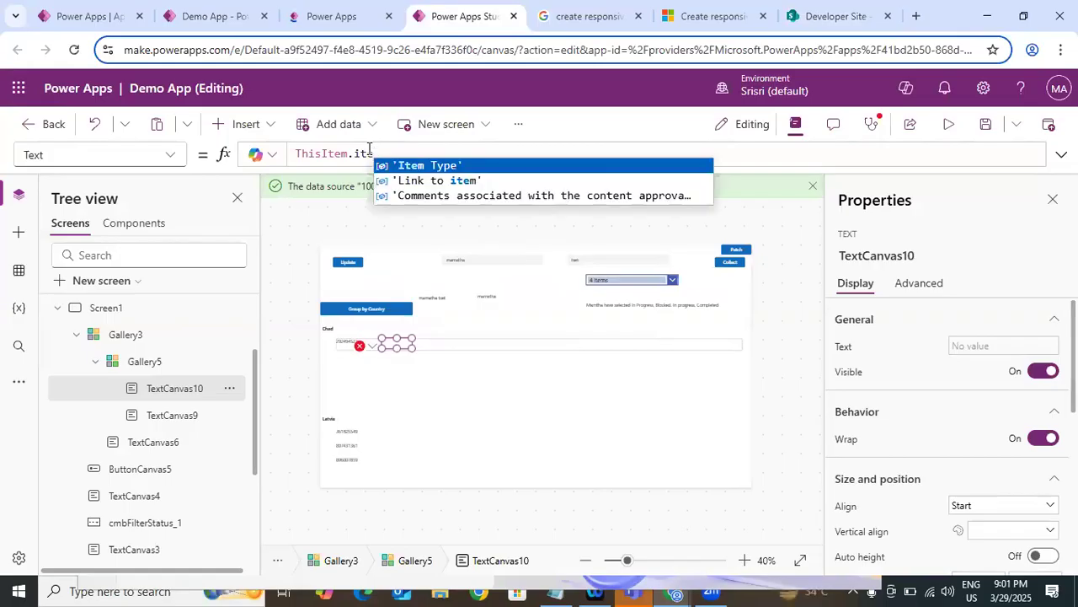
{"action": "key", "text": "Tab"}
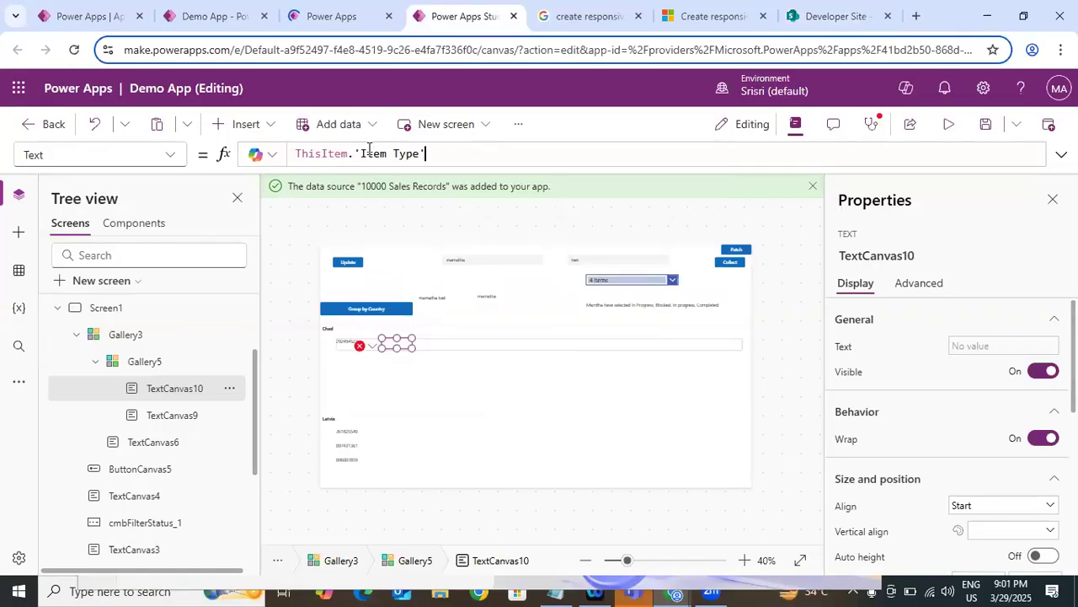
{"action": "type", "text": ".Value"}
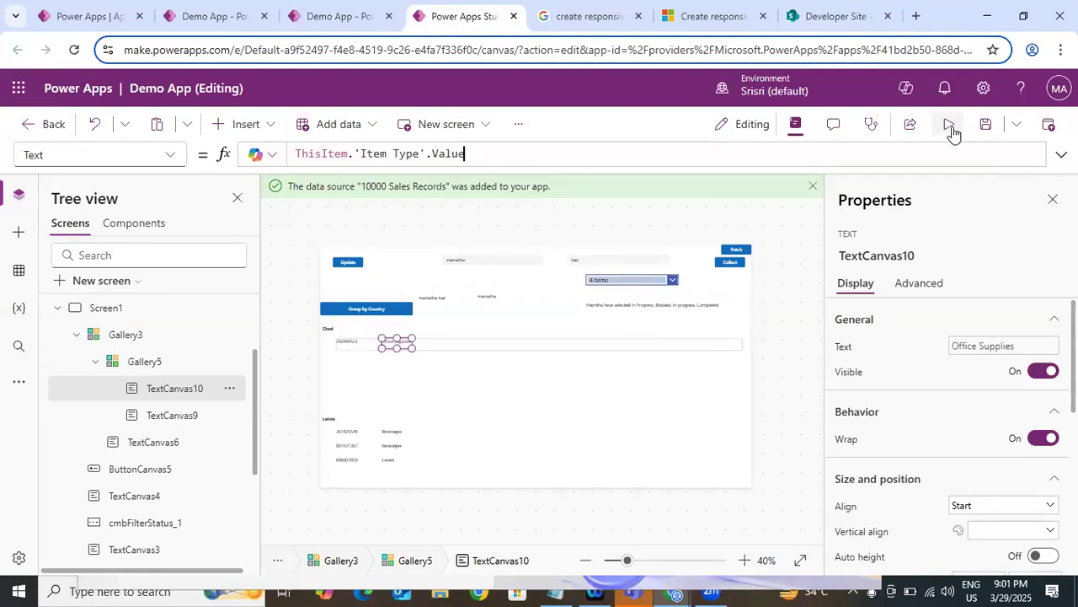
Preview the app to check the item types beside the order IDs, and select the nested gallery back in the editor.
{"action": "key", "text": "F5"}
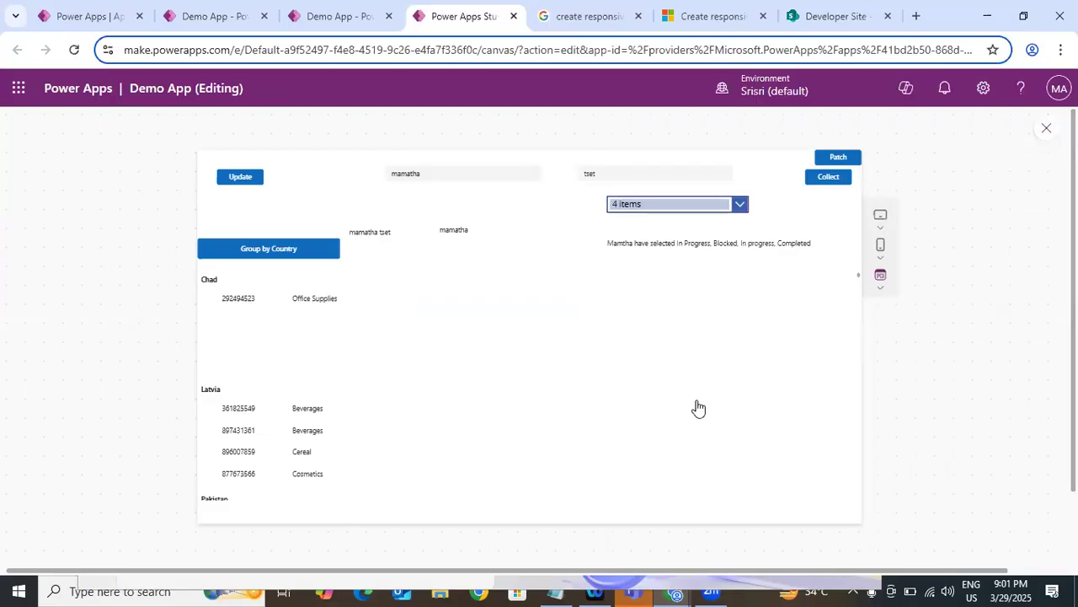
{"action": "key", "text": "Escape"}
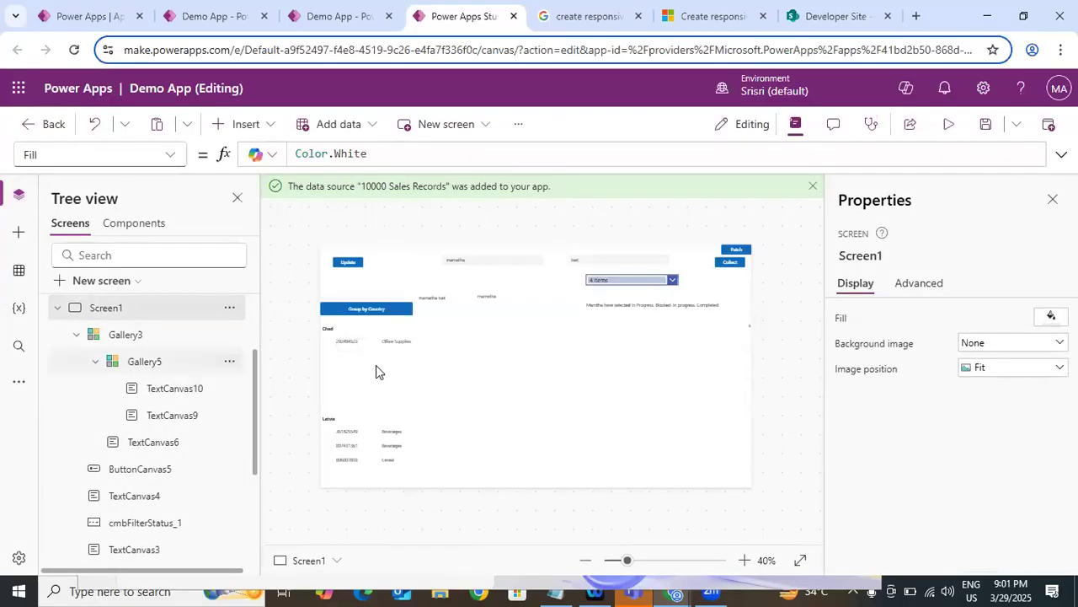
{"action": "left_click", "coordinate": [400, 365]}
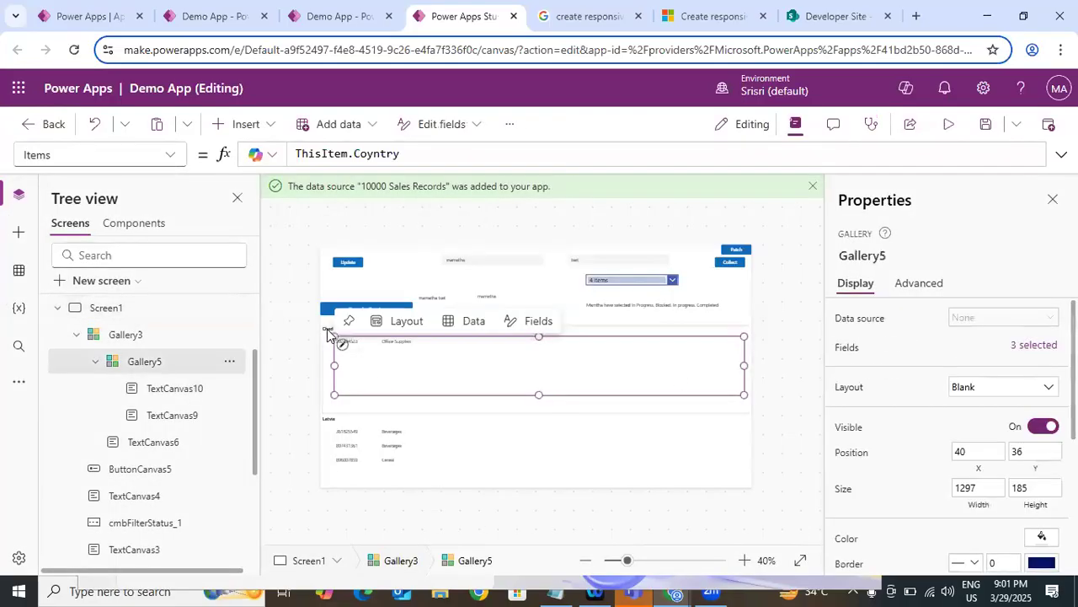
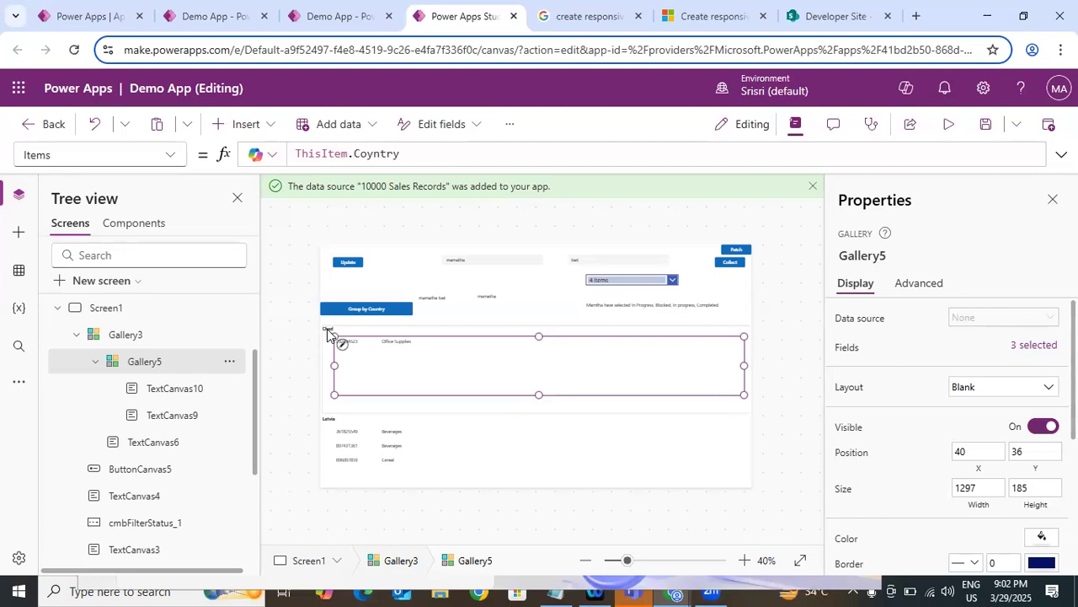
Rename the group column in the Group by Country button's OnSelect formula to CoyntryBasedRecords and run the button.
{"action": "left_click", "coordinate": [392, 309]}
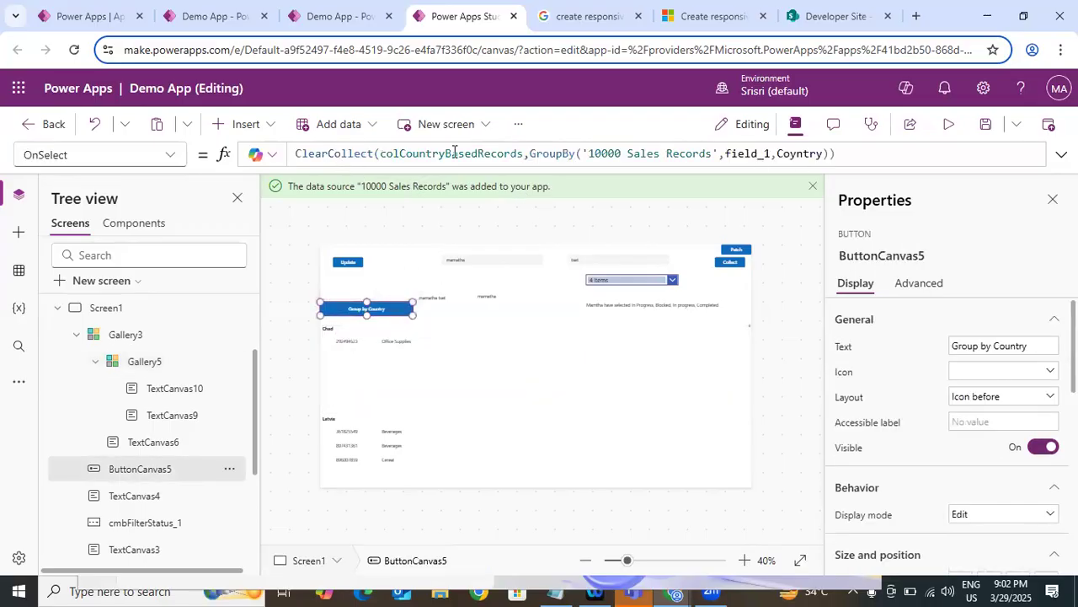
{"action": "left_click", "coordinate": [436, 153]}
{"action": "left_click", "coordinate": [583, 153]}
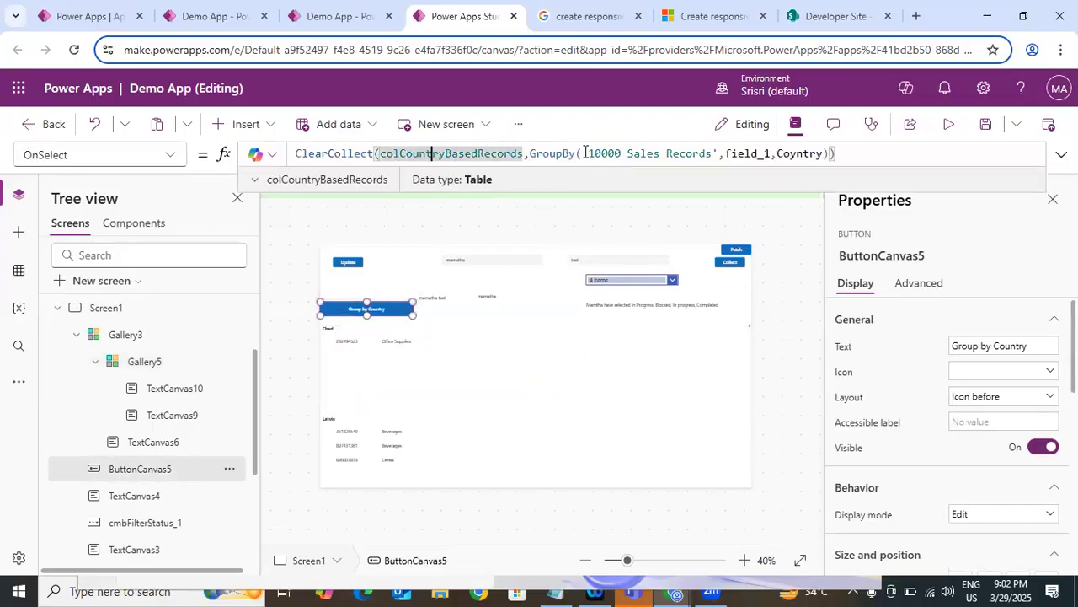
{"action": "left_click_drag", "start_coordinate": [581, 153], "coordinate": [772, 151]}
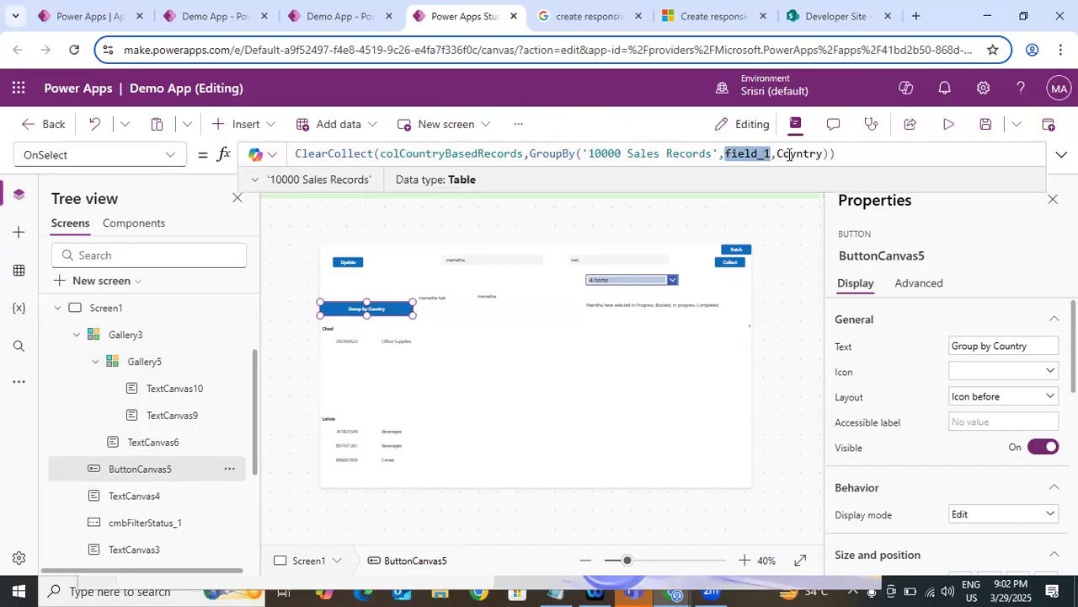
{"action": "left_click_drag", "start_coordinate": [777, 153], "coordinate": [824, 153]}
{"action": "left_click", "coordinate": [824, 154]}
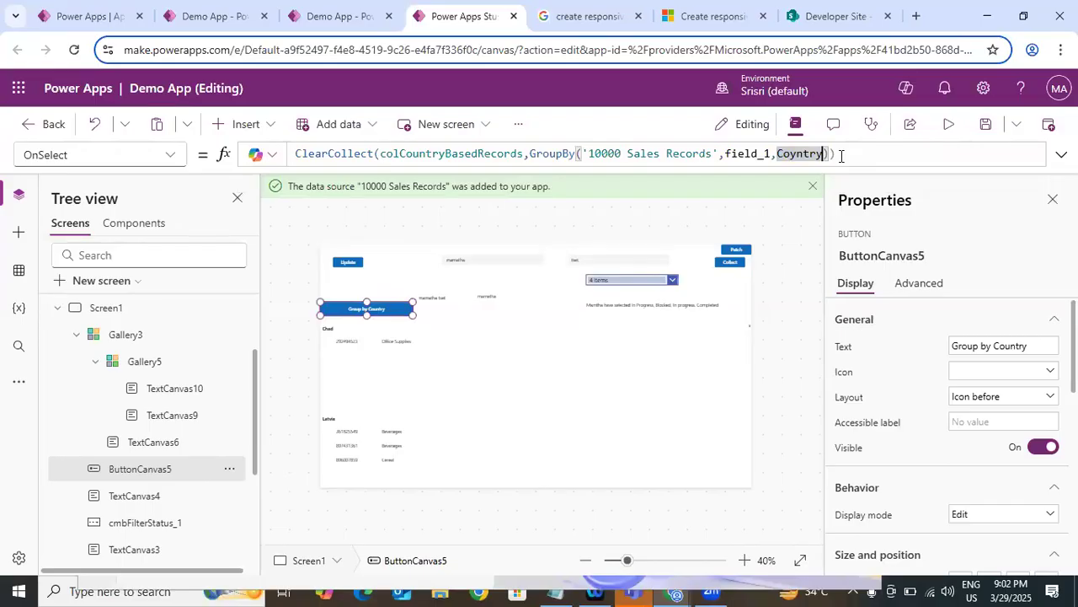
{"action": "type", "text": "Base"}
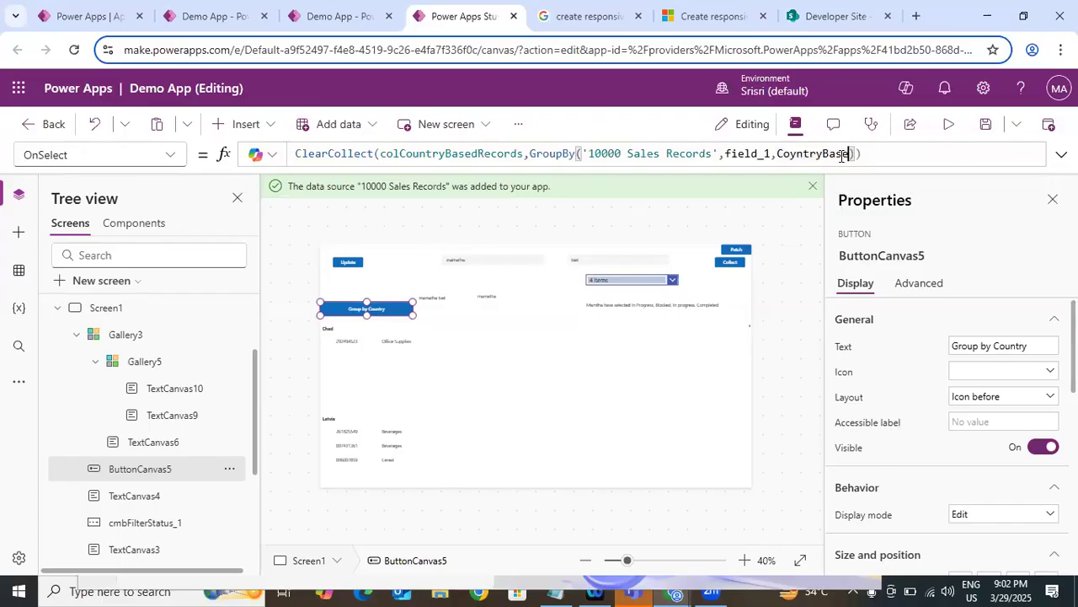
{"action": "type", "text": "dRecords"}
{"action": "left_click", "coordinate": [920, 152]}
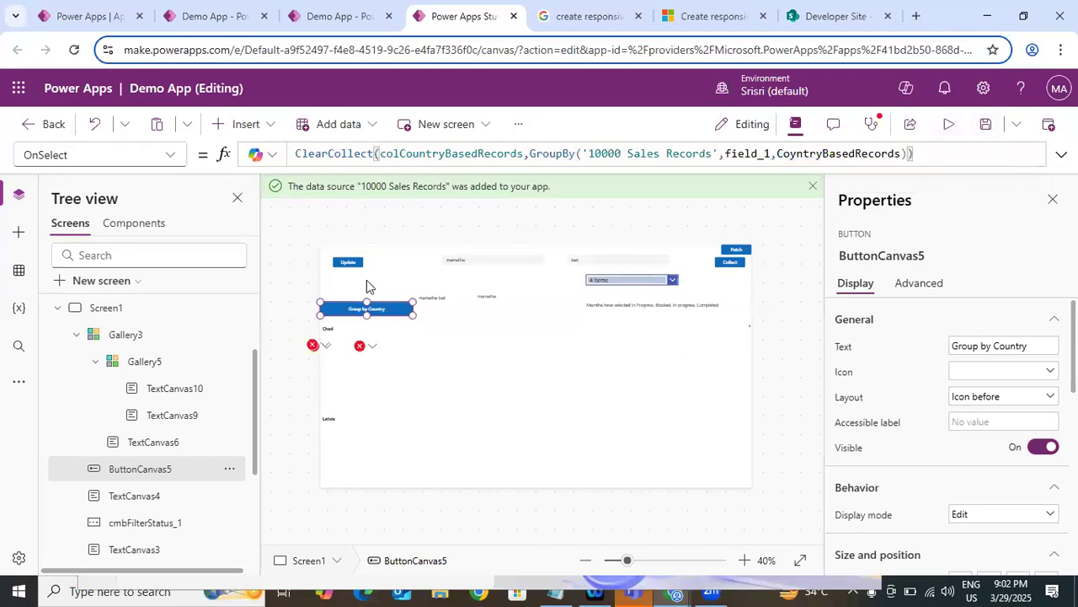
{"action": "left_click", "coordinate": [390, 313], "text": "alt"}
{"action": "left_click", "coordinate": [390, 318], "text": "alt"}
Set the nested gallery's Items formula to ThisItem.CoyntryBasedRecords.
{"action": "left_click", "coordinate": [357, 352]}
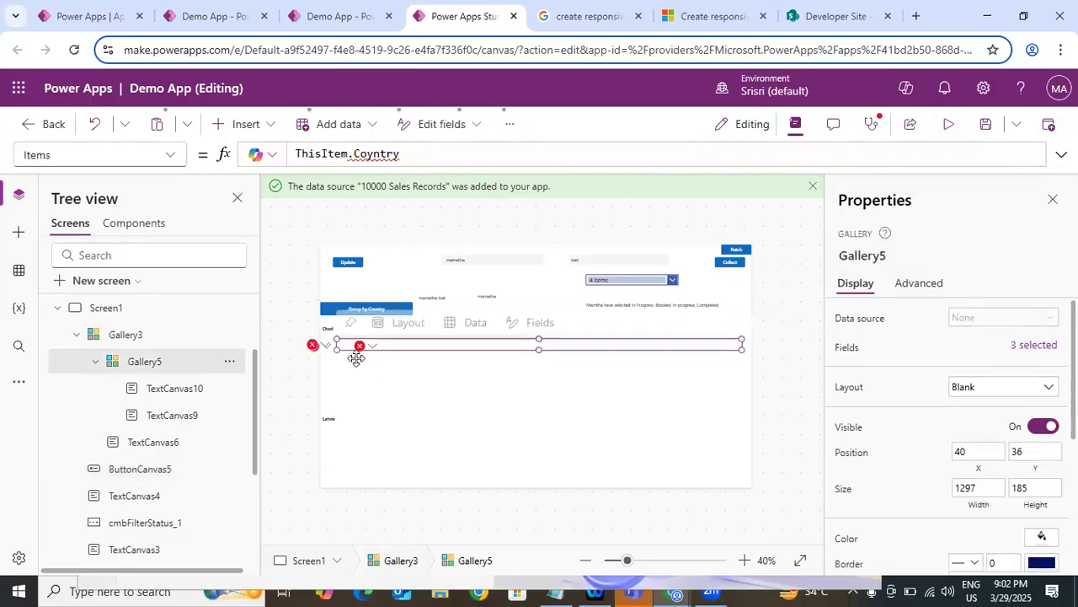
{"action": "left_click", "coordinate": [144, 361]}
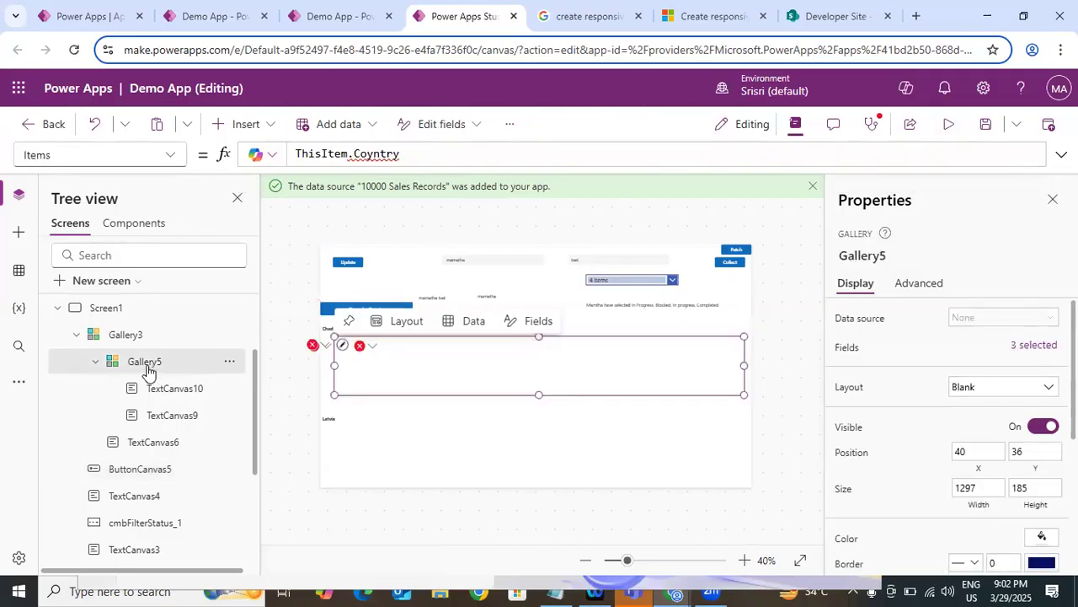
{"action": "left_click", "coordinate": [402, 154]}
{"action": "type", "text": "a"}
{"action": "key", "text": "Tab"}
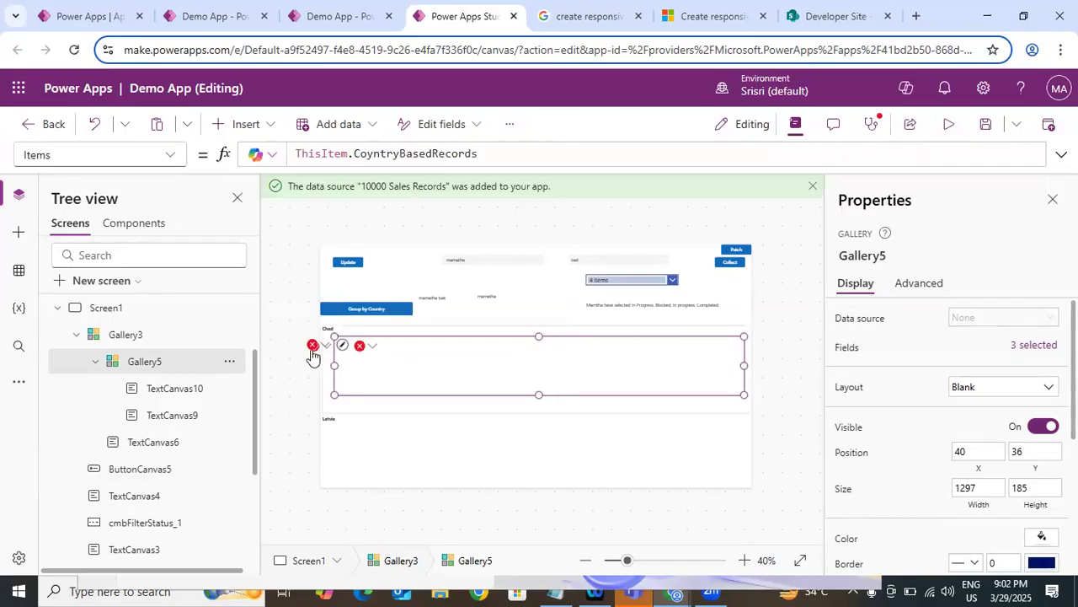
{"action": "left_click", "coordinate": [946, 153]}
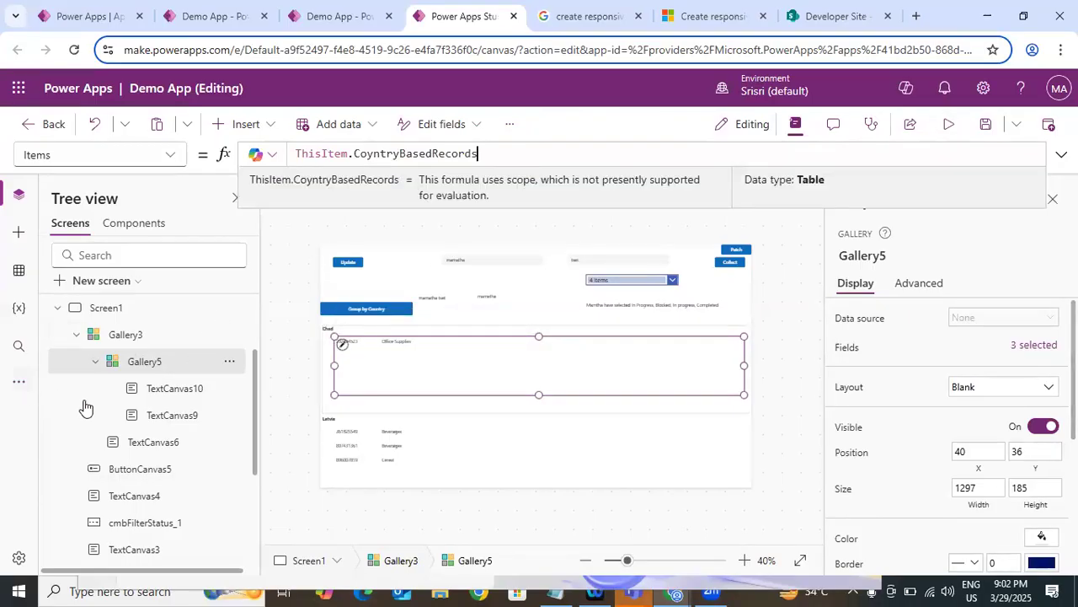
Find the colCountryBasedRecords collection among the app's variables and run the Group by Country button again.
{"action": "left_click", "coordinate": [19, 381]}
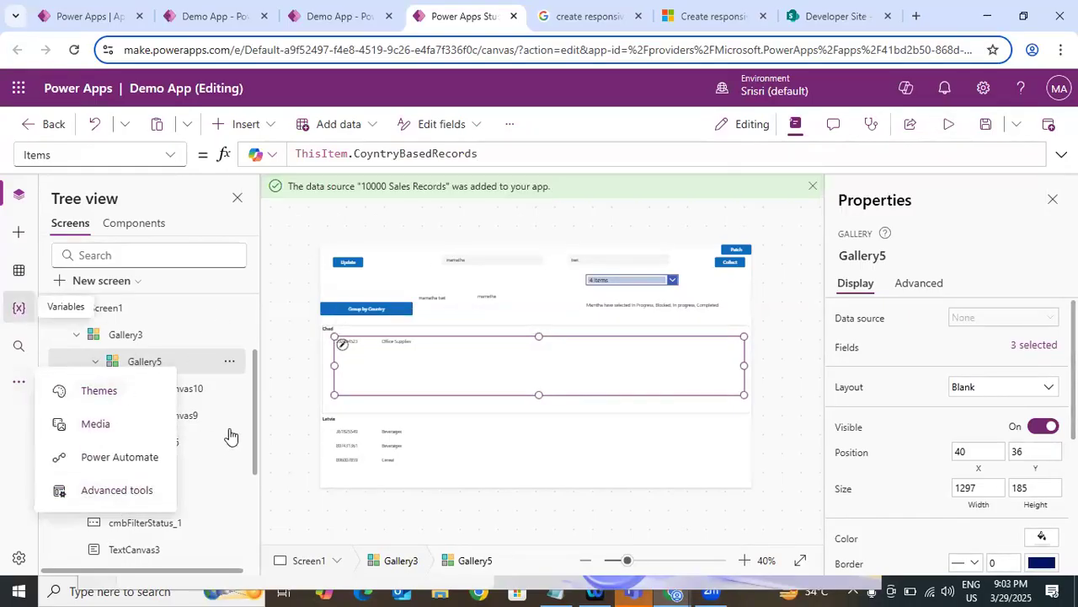
{"action": "left_click", "coordinate": [234, 481]}
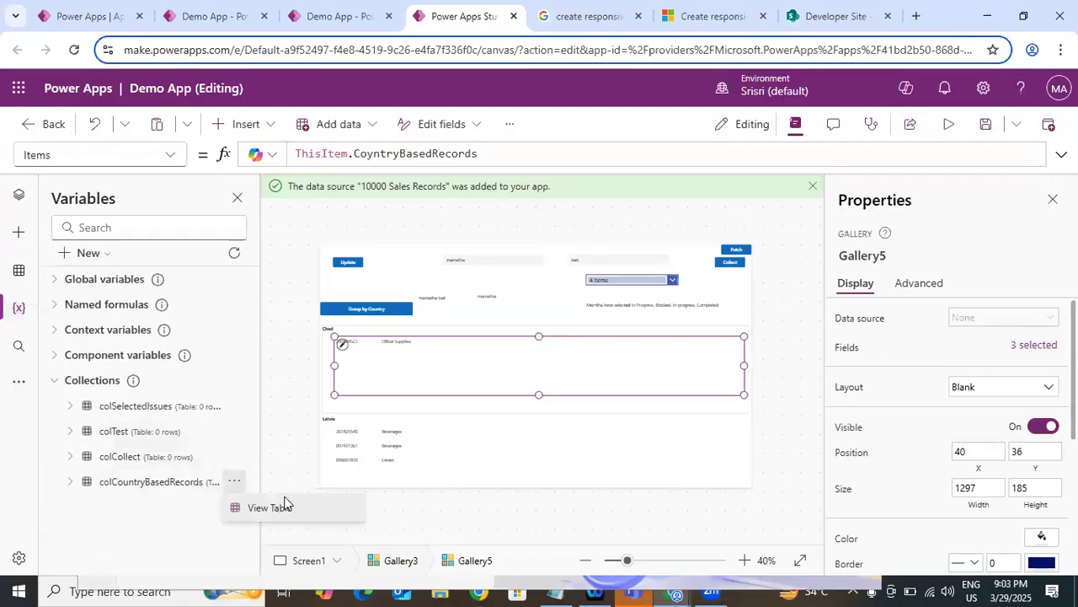
{"action": "left_click", "coordinate": [266, 507]}
{"action": "left_click", "coordinate": [166, 453]}
{"action": "key", "text": "Escape"}
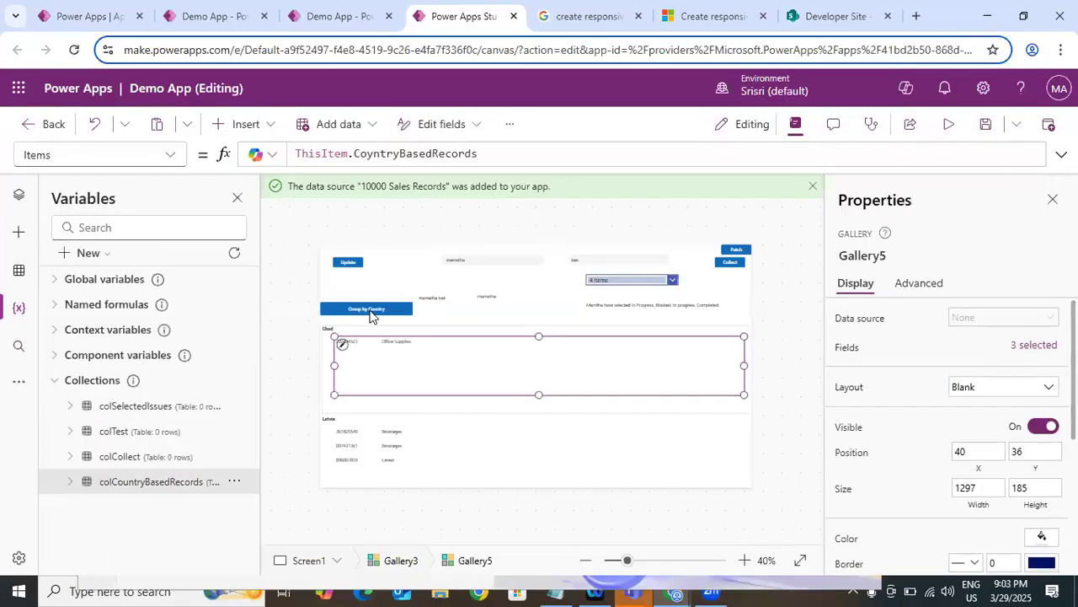
{"action": "left_click", "coordinate": [372, 309], "text": "alt"}
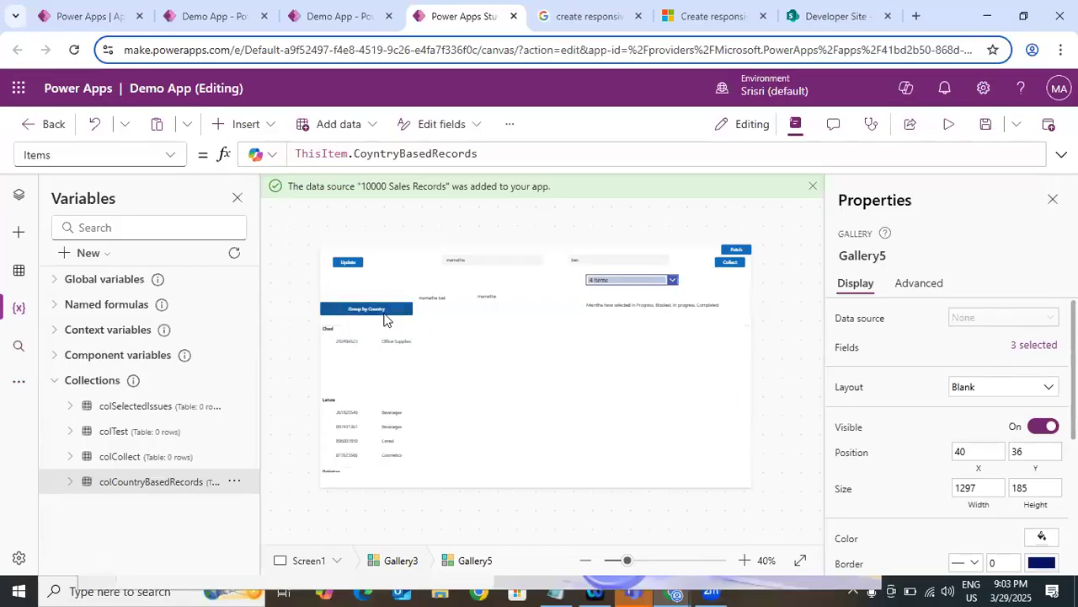
View the colCountryBasedRecords collection as a table, closing and reopening the view to load its rows.
{"action": "left_click", "coordinate": [238, 484]}
{"action": "left_click", "coordinate": [235, 483]}
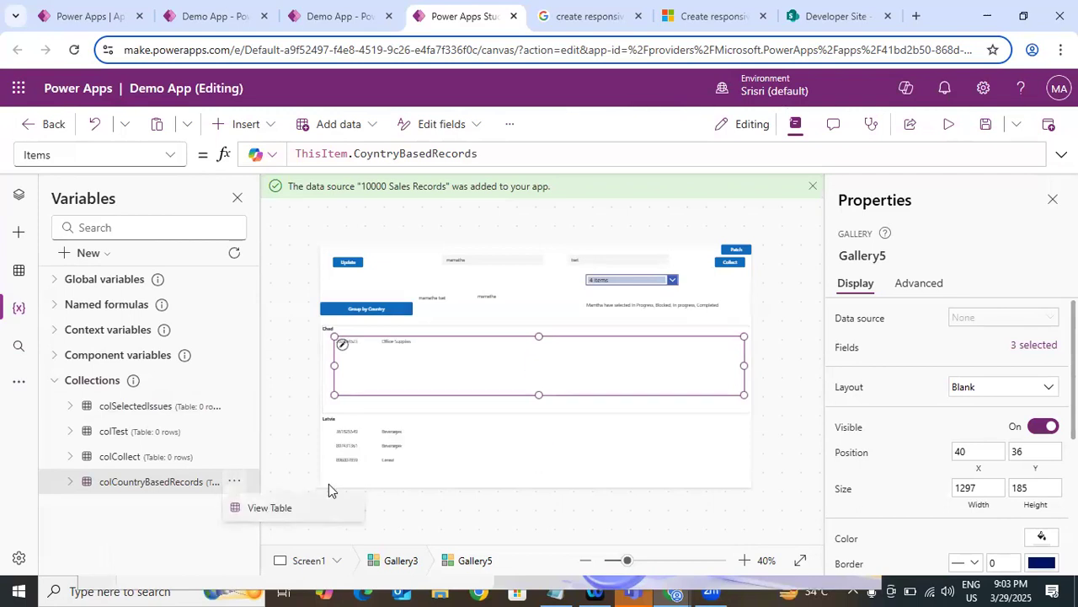
{"action": "left_click", "coordinate": [270, 507]}
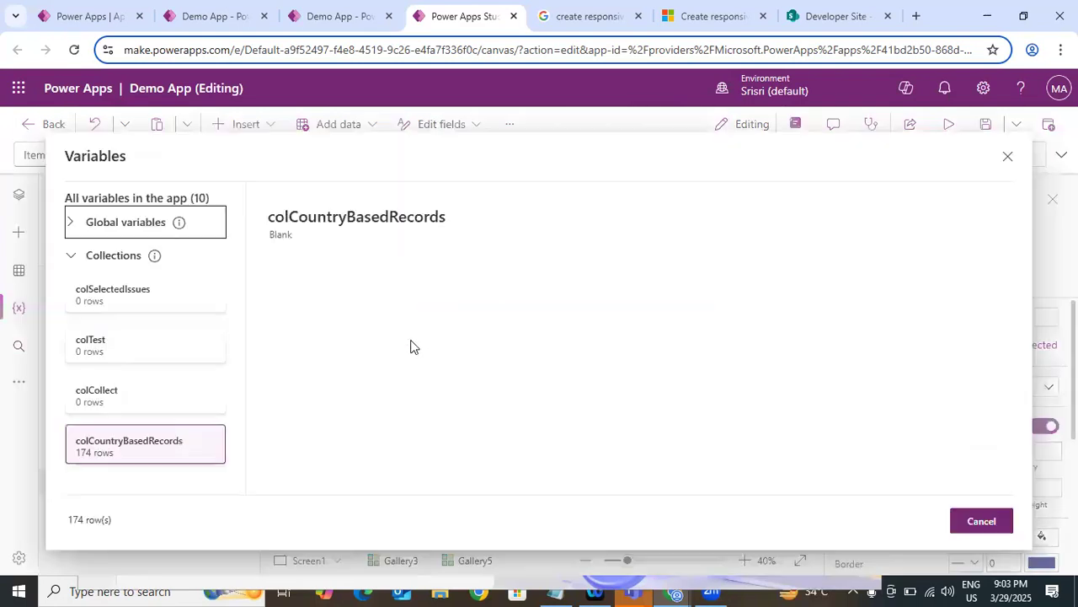
{"action": "left_click", "coordinate": [139, 393]}
{"action": "left_click", "coordinate": [162, 446]}
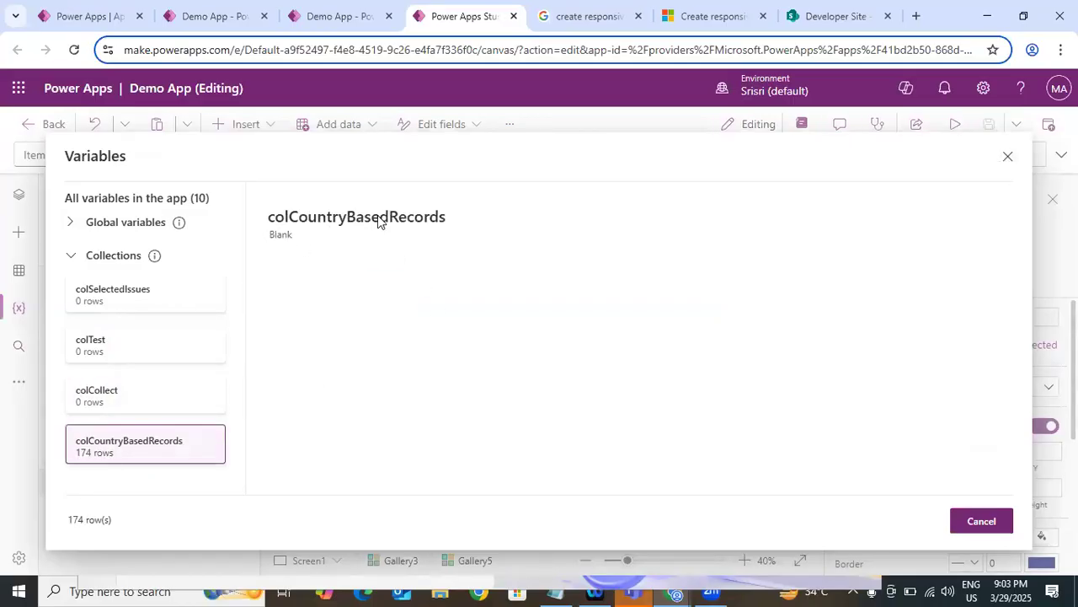
{"action": "left_click", "coordinate": [1005, 160]}
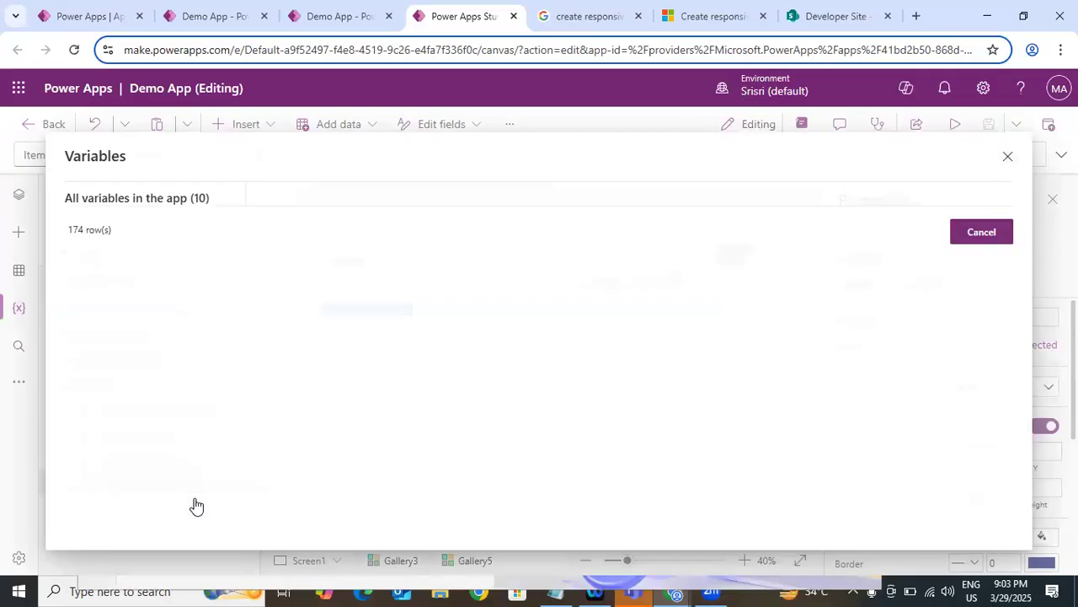
{"action": "left_click", "coordinate": [235, 481]}
{"action": "left_click", "coordinate": [270, 508]}
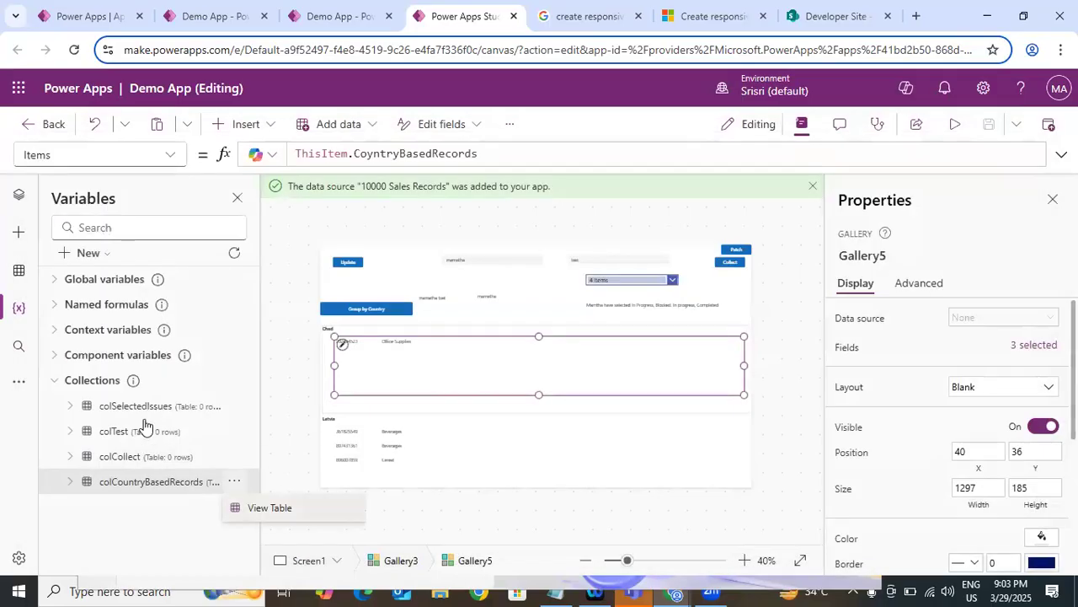
{"action": "left_click", "coordinate": [133, 397]}
{"action": "left_click", "coordinate": [141, 450]}
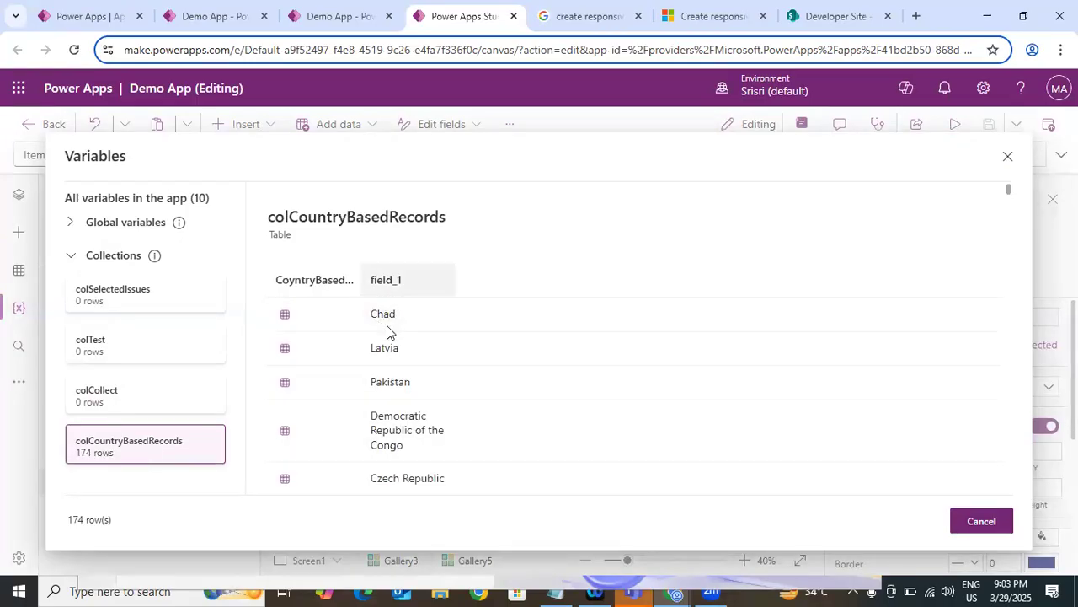
Inspect the nested record tables of Chad and Pakistan in colCountryBasedRecords, and close the variables view.
{"action": "left_click", "coordinate": [286, 318]}
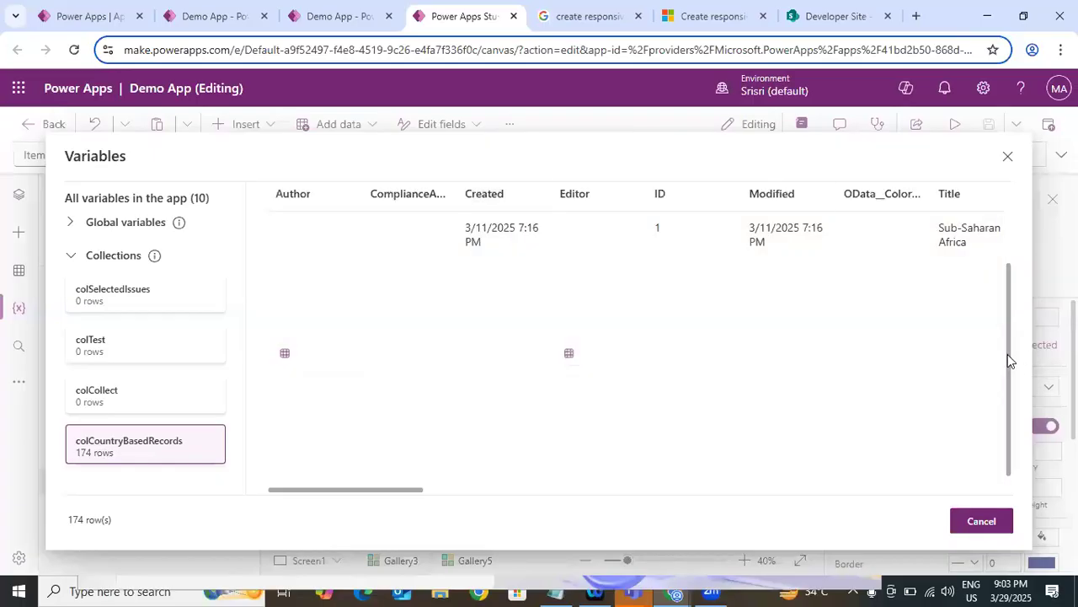
{"action": "left_click_drag", "start_coordinate": [1008, 354], "coordinate": [996, 227]}
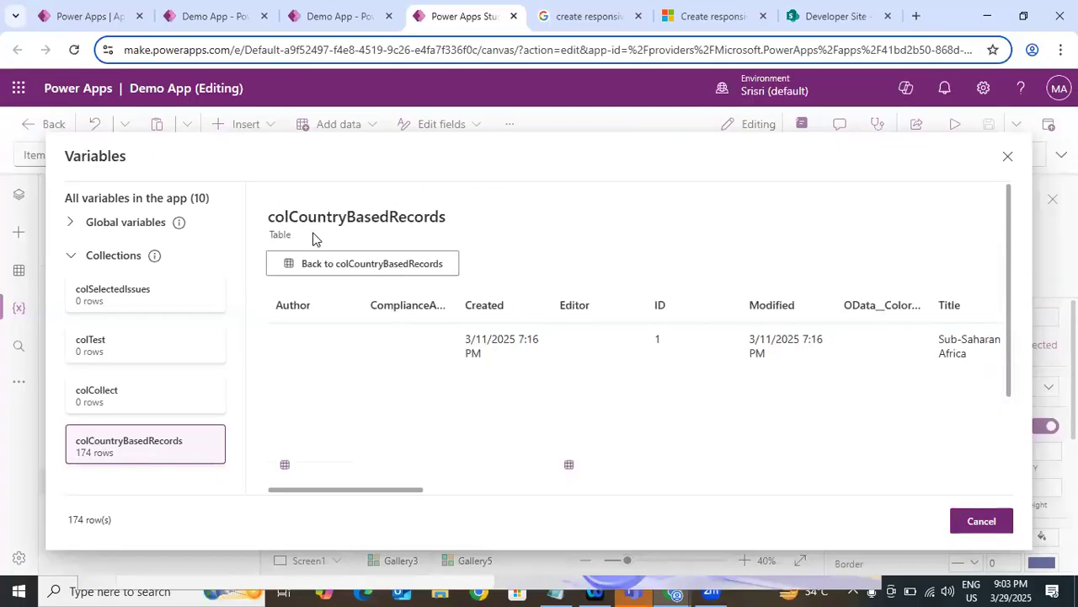
{"action": "left_click", "coordinate": [333, 265]}
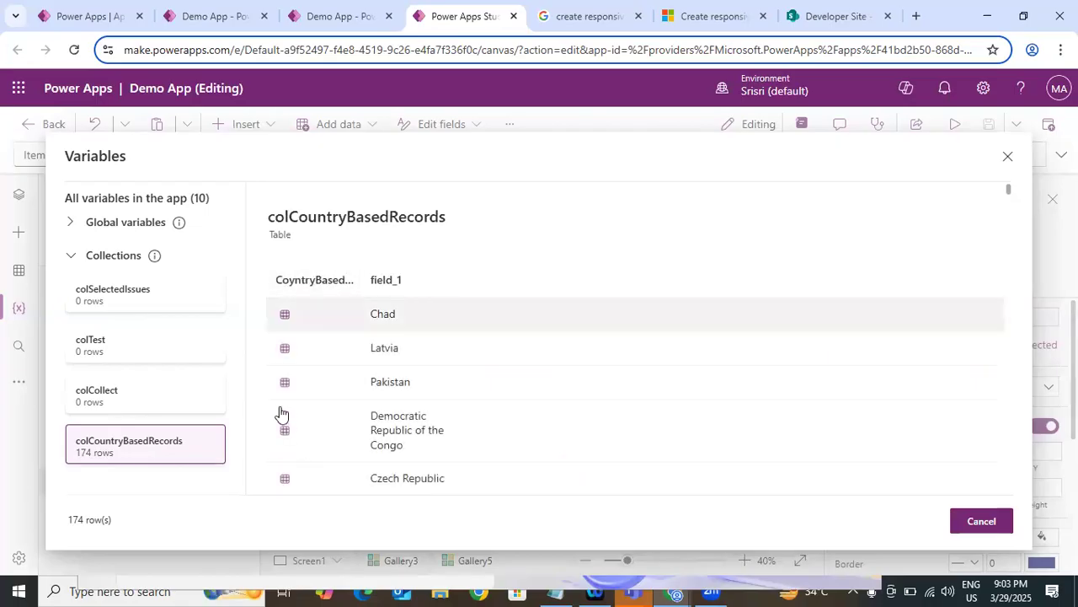
{"action": "left_click", "coordinate": [348, 385]}
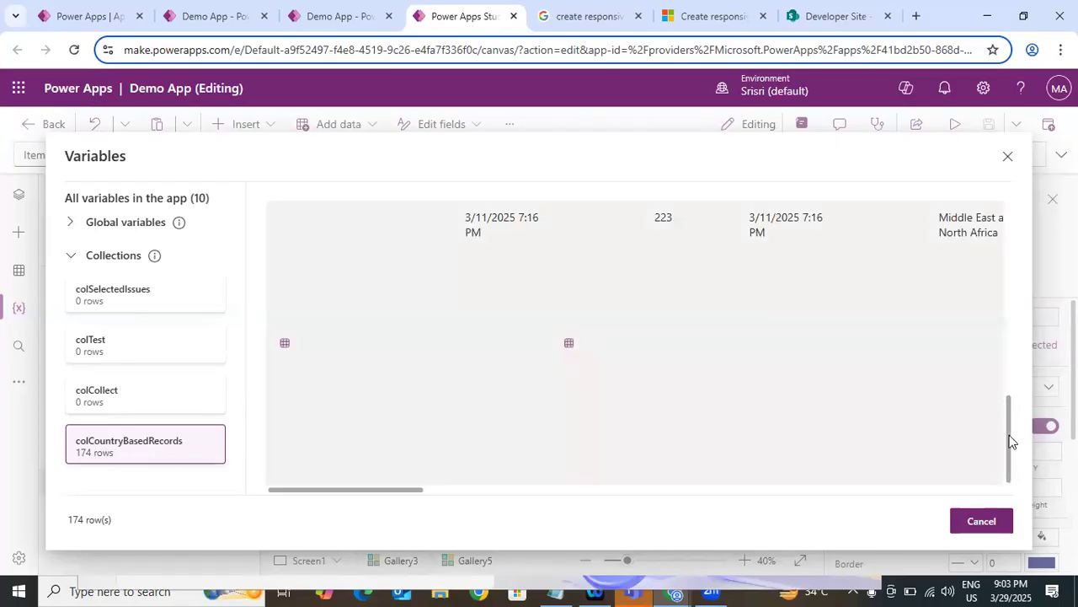
{"action": "left_click_drag", "start_coordinate": [1010, 436], "coordinate": [1008, 218]}
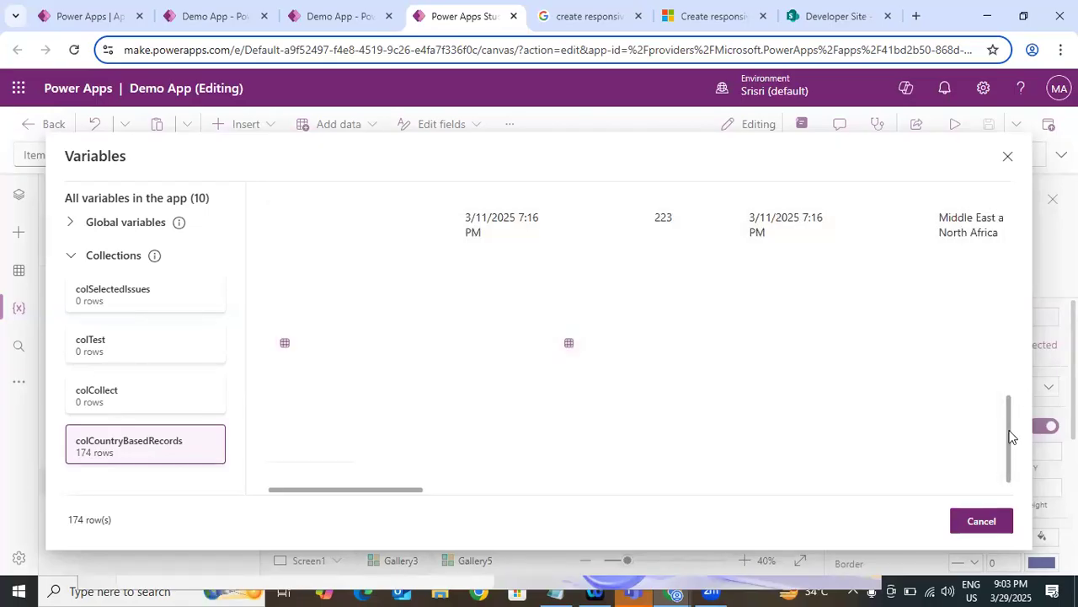
{"action": "left_click", "coordinate": [299, 267]}
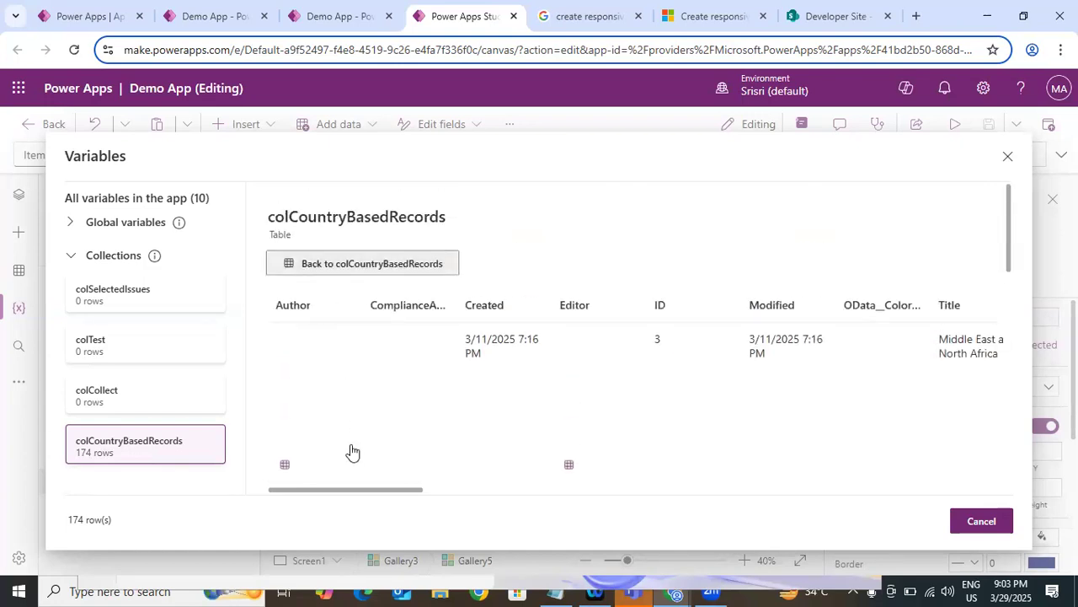
{"action": "left_click", "coordinate": [1007, 157]}
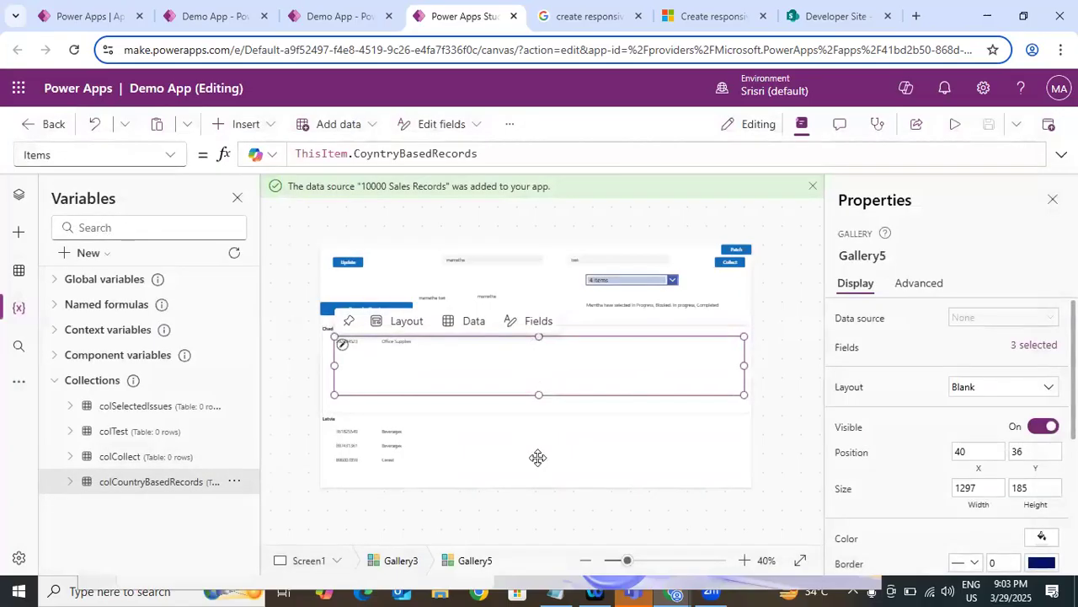
Compare the Items formulas of the outer Gallery3 and the nested Gallery5 on Screen1.
{"action": "left_click", "coordinate": [537, 455]}
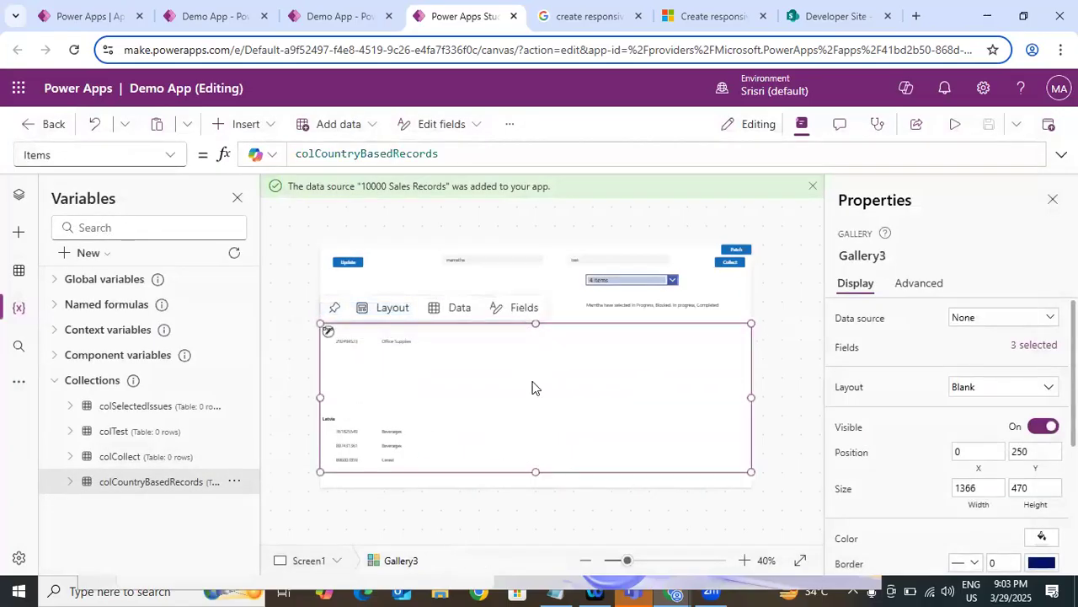
{"action": "left_click", "coordinate": [385, 369]}
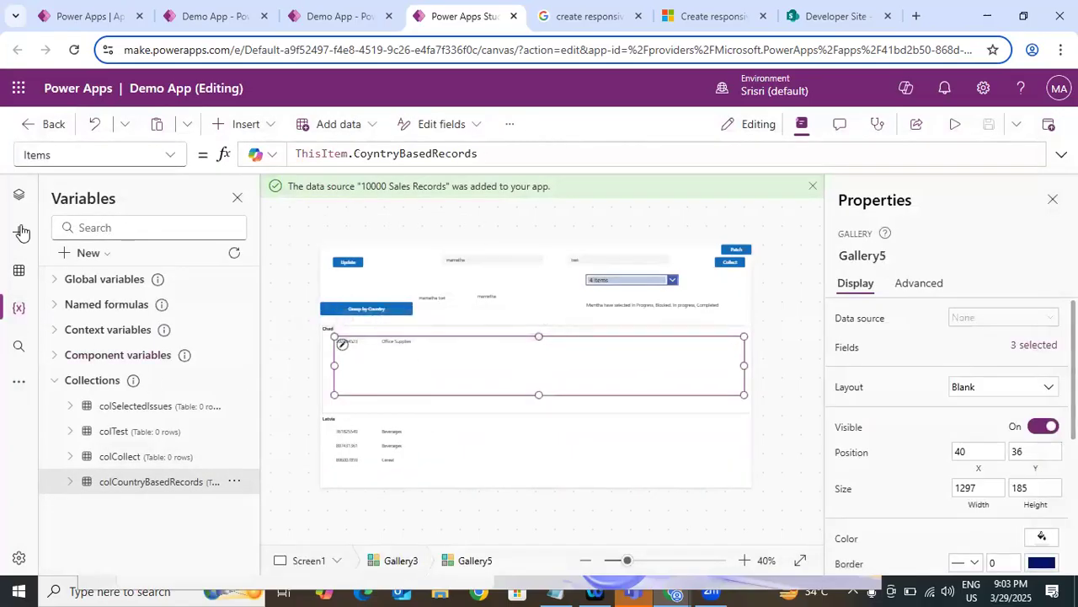
{"action": "left_click", "coordinate": [18, 196]}
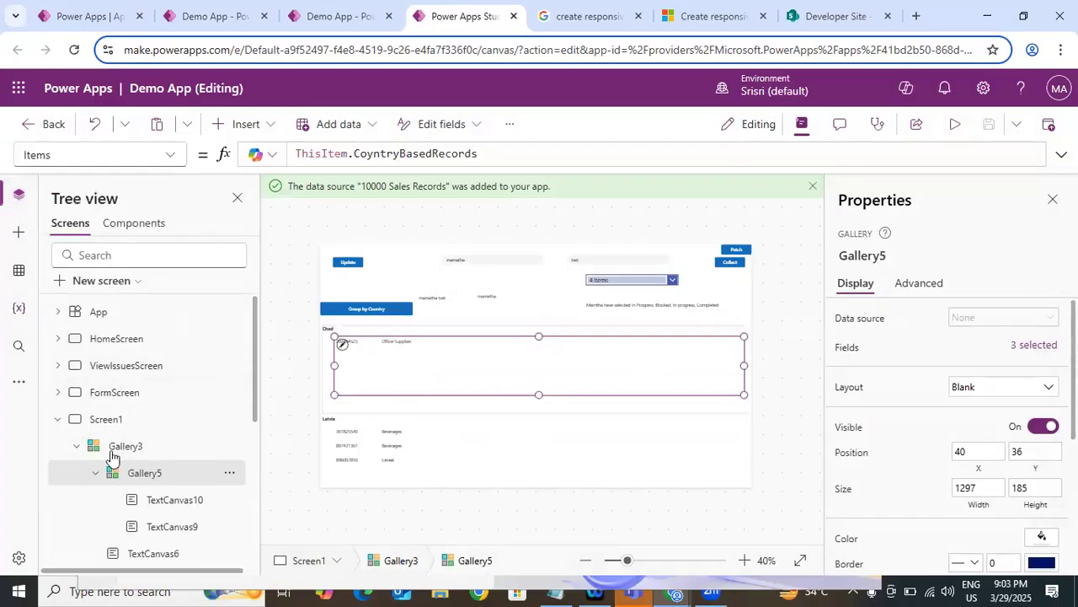
{"action": "left_click", "coordinate": [96, 472]}
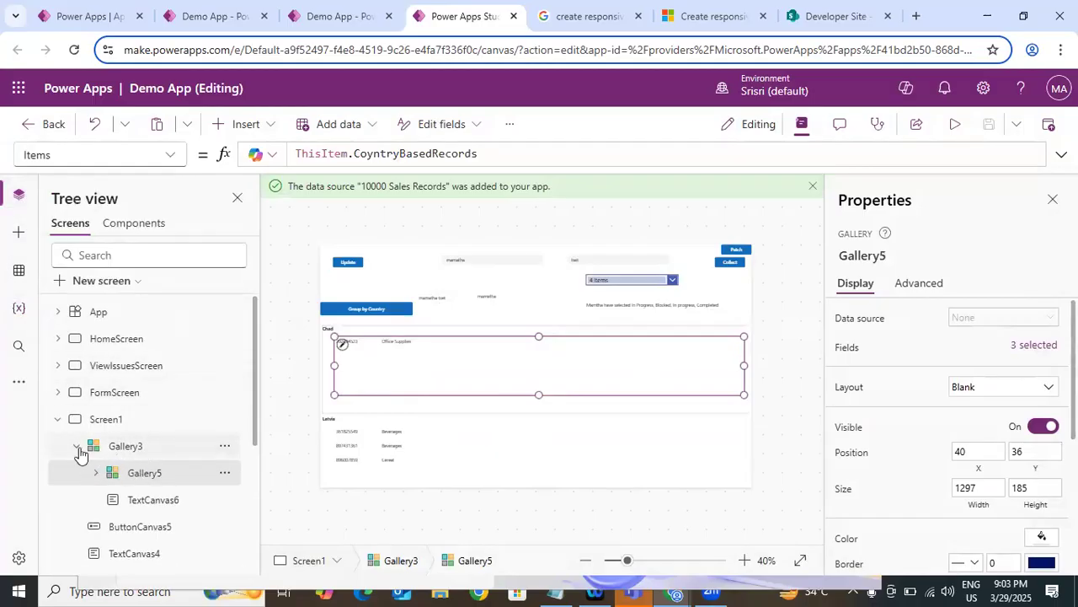
{"action": "left_click", "coordinate": [132, 446]}
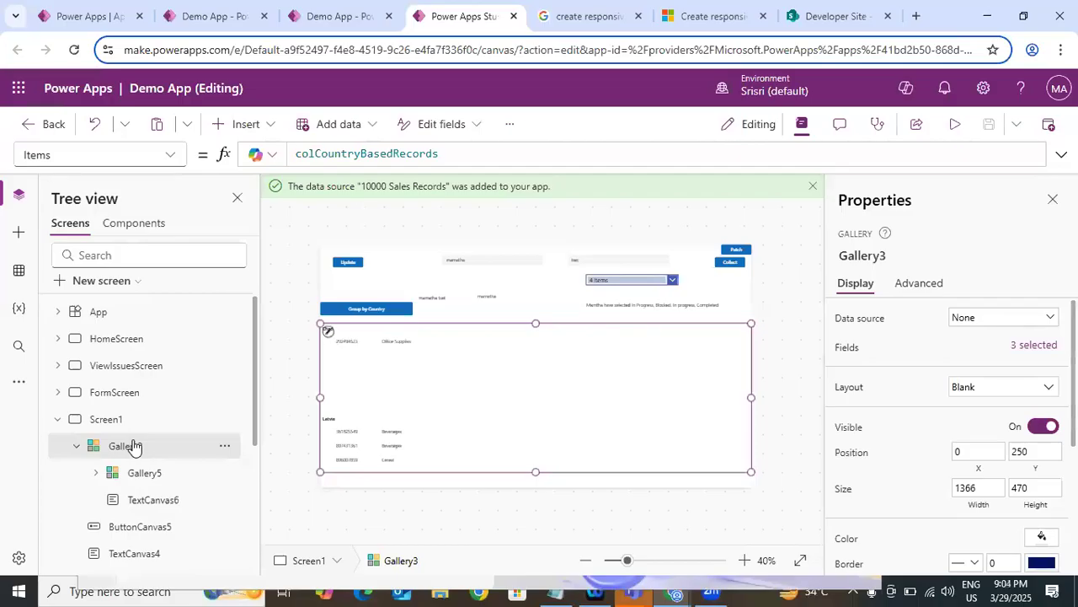
{"action": "left_click", "coordinate": [126, 473]}
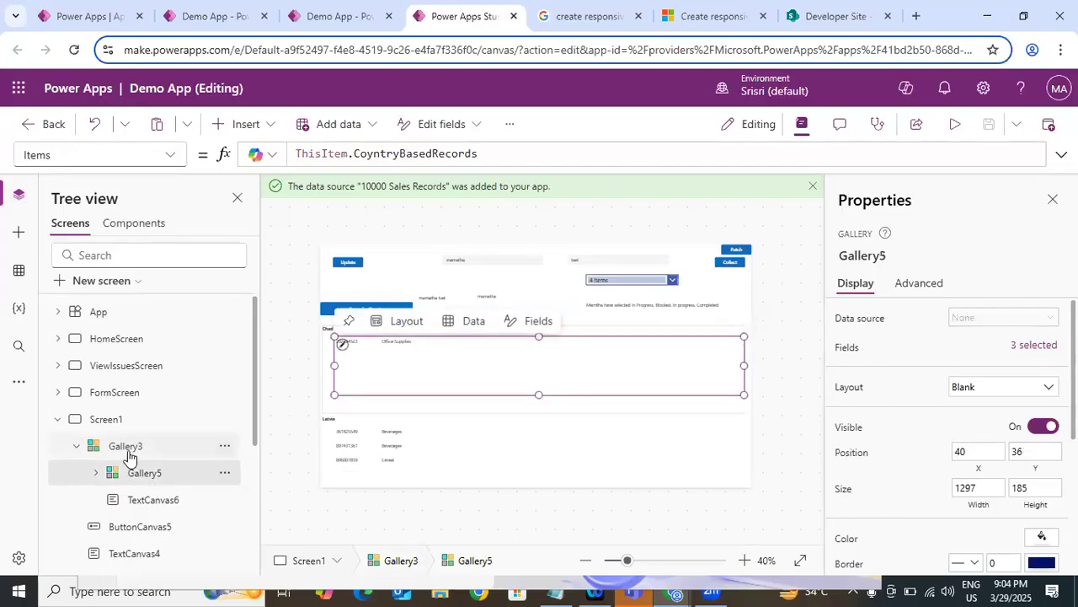
{"action": "left_click", "coordinate": [136, 449]}
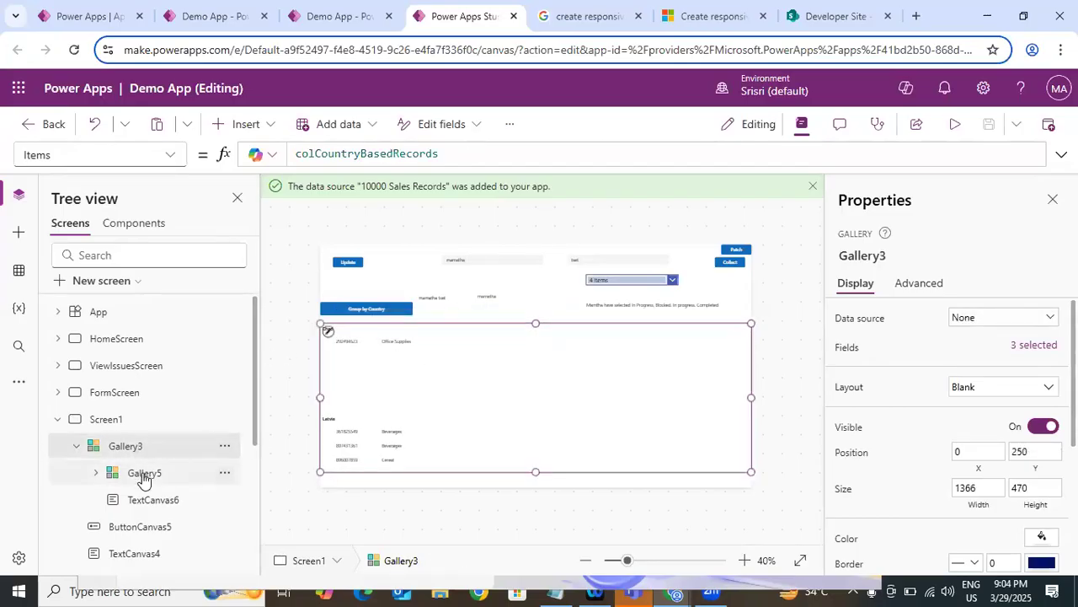
{"action": "left_click", "coordinate": [143, 473]}
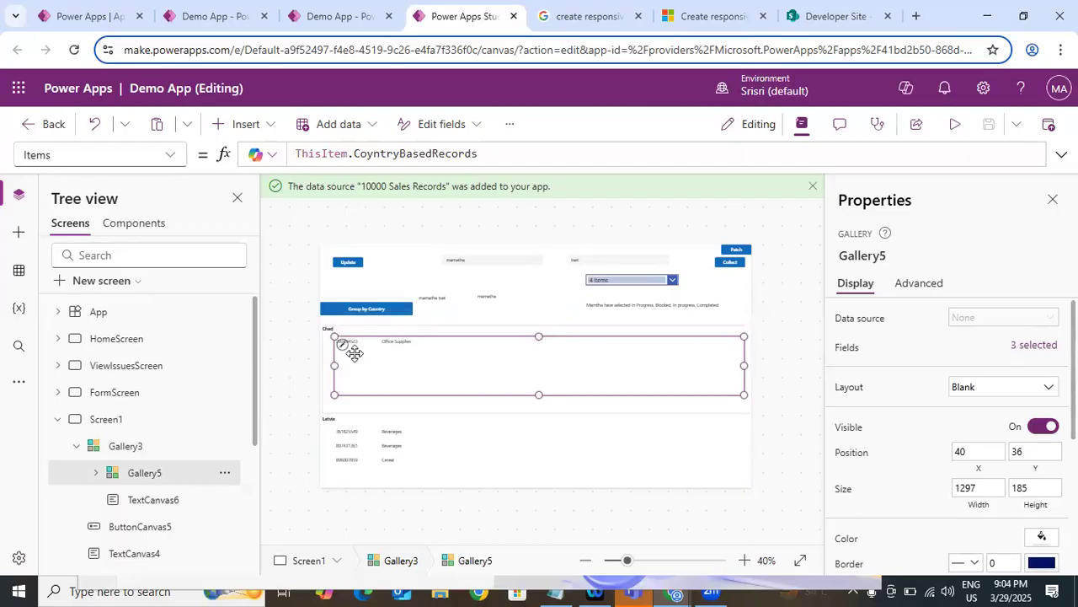
Increase the nested Gallery5's height to 205 and review the Group by Country button's OnSelect formula.
{"action": "left_click_drag", "start_coordinate": [539, 394], "coordinate": [540, 400]}
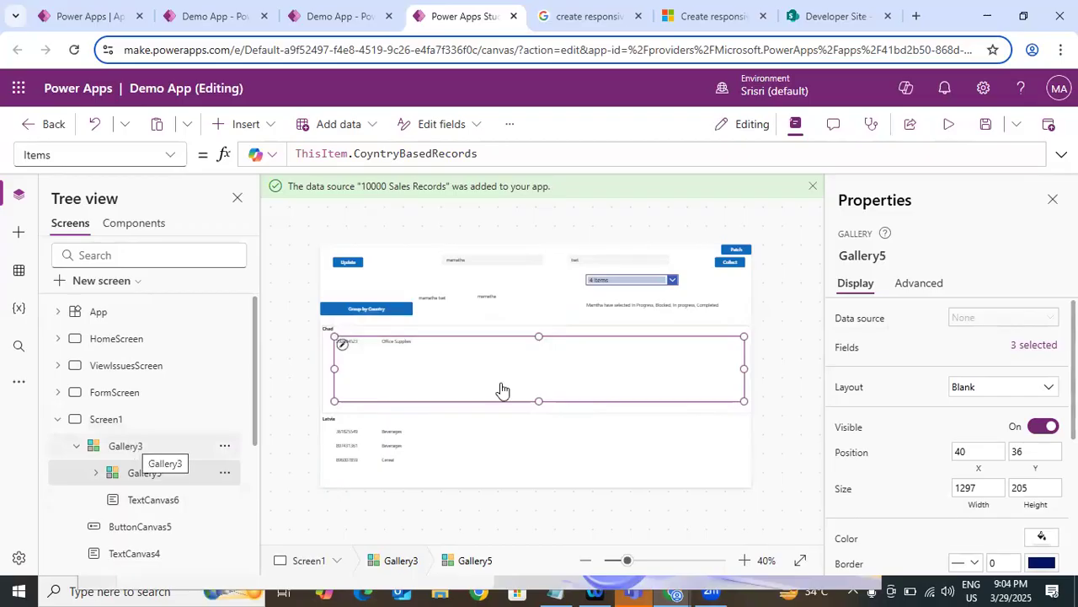
{"action": "left_click", "coordinate": [357, 315]}
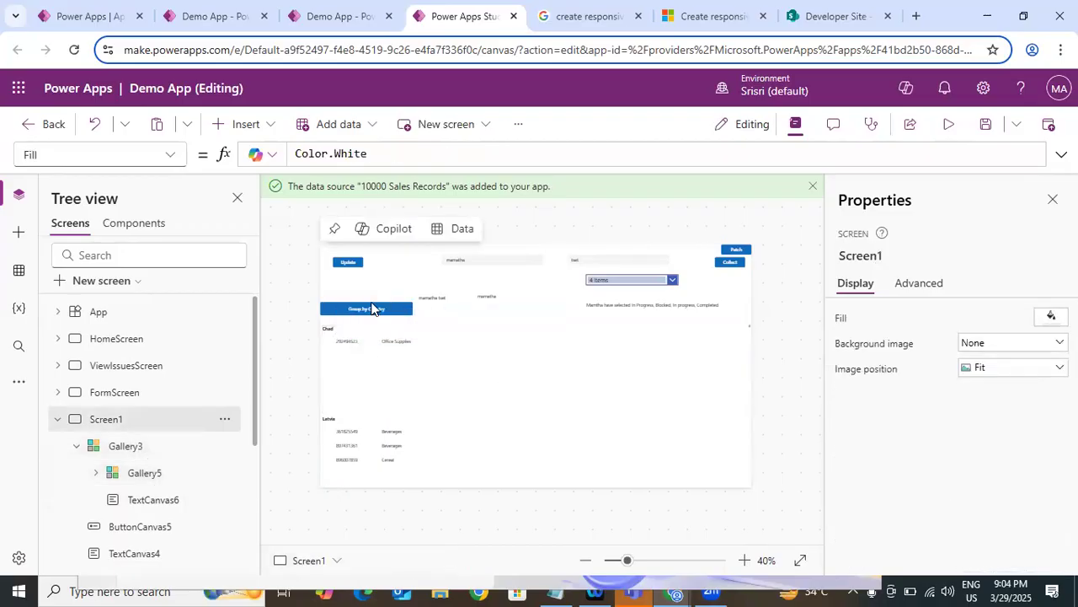
{"action": "left_click", "coordinate": [391, 309]}
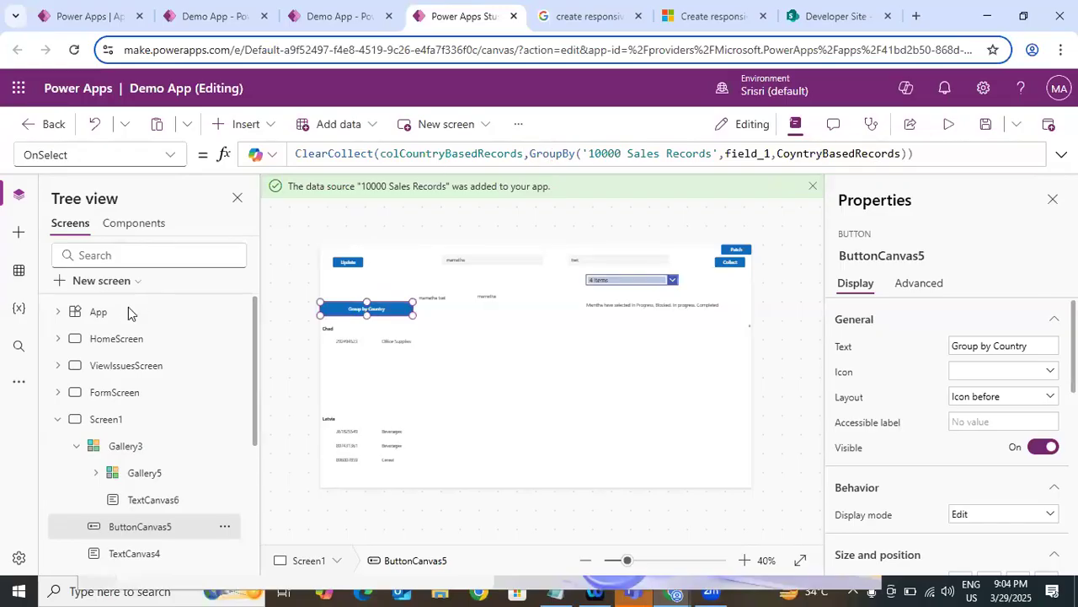
{"action": "left_click", "coordinate": [600, 260]}
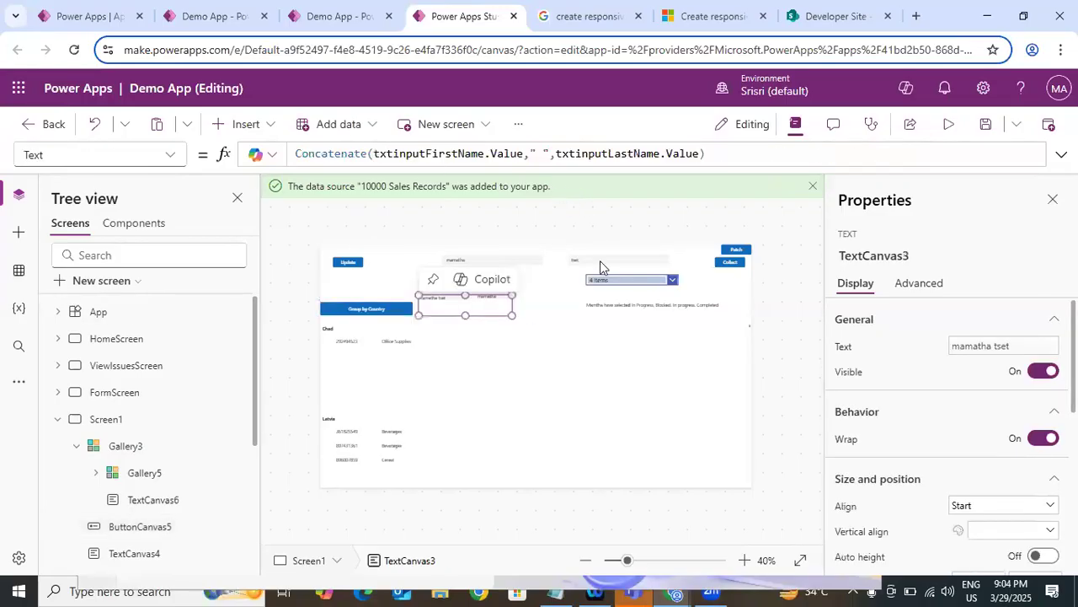
Insert a new button on Screen1 and place it to the right of the Group by Country button, just above the outer gallery.
{"action": "left_click", "coordinate": [553, 316]}
{"action": "left_click", "coordinate": [242, 124]}
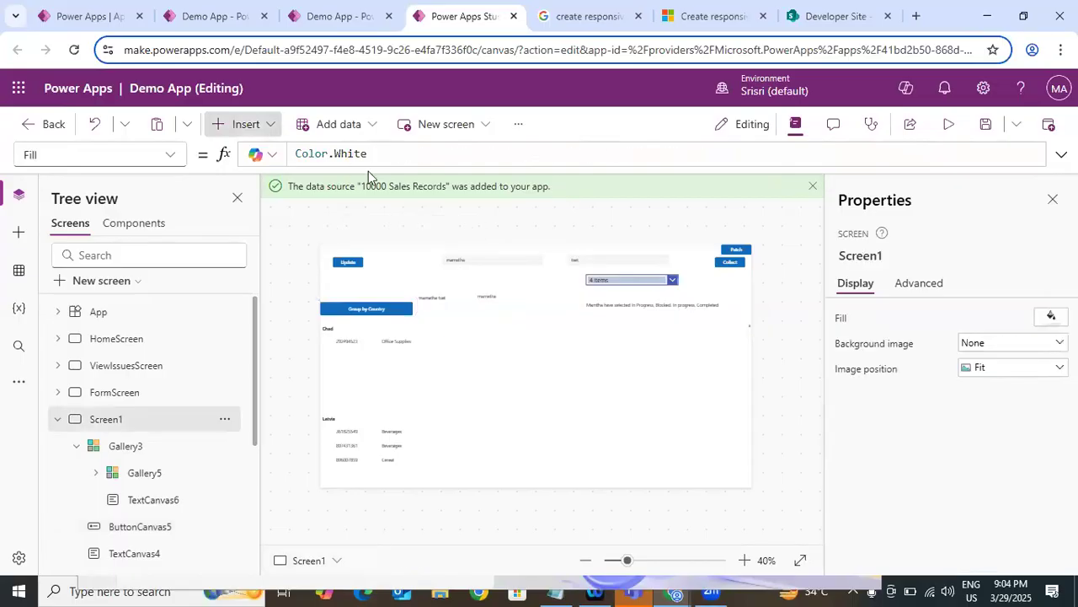
{"action": "left_click", "coordinate": [376, 294]}
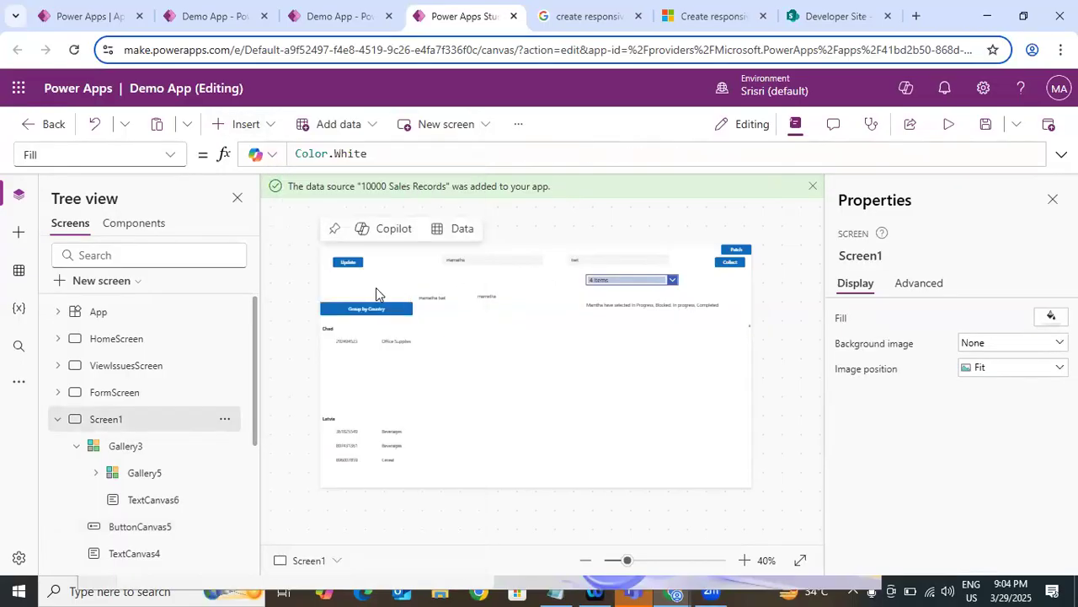
{"action": "left_click_drag", "start_coordinate": [361, 266], "coordinate": [515, 311]}
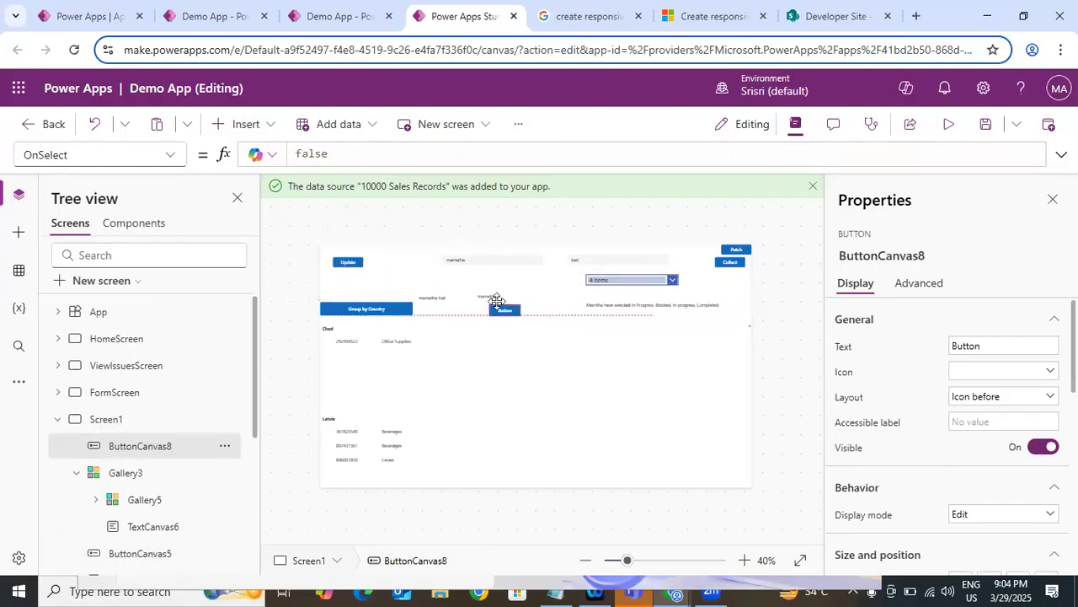
Replace the new button's default OnSelect value with a formula beginning with "un".
{"action": "double_click", "coordinate": [316, 154]}
{"action": "type", "text": "U"}
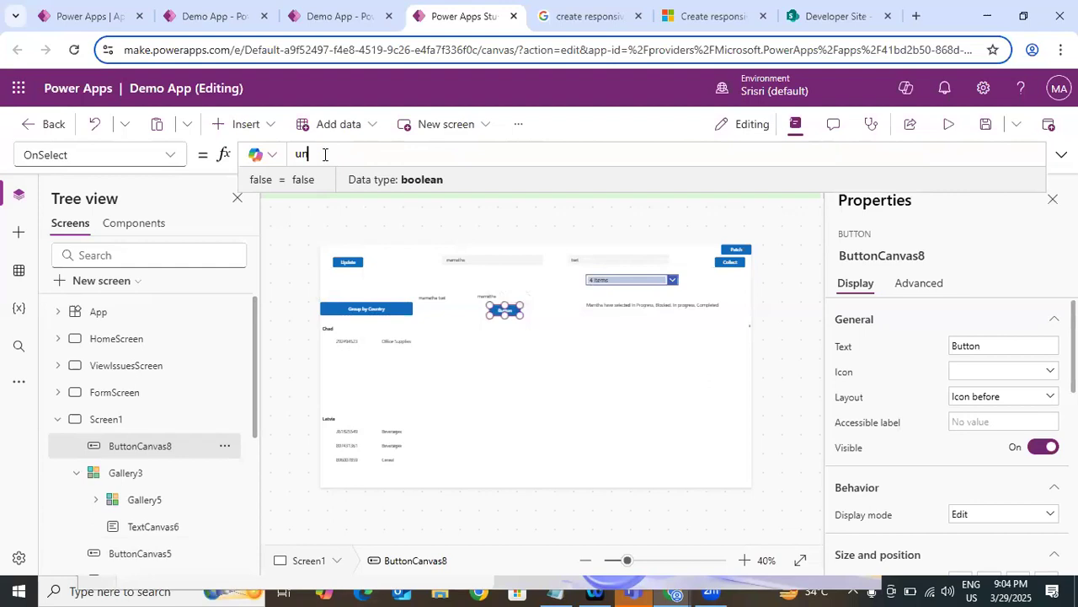
{"action": "key", "text": "BackSpace"}
{"action": "type", "text": "ngr"}
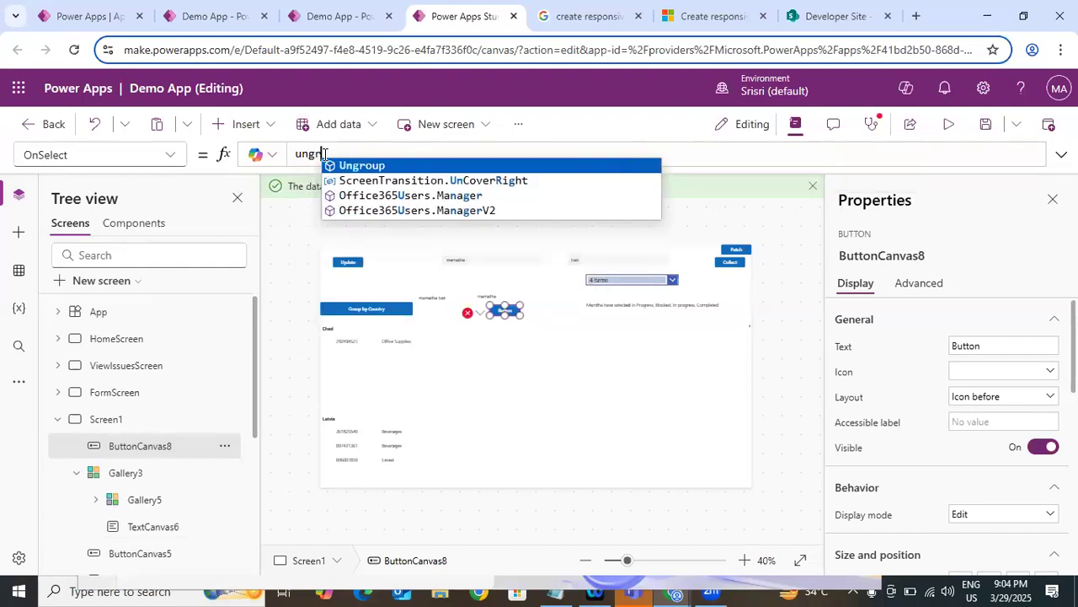
{"action": "key", "text": "Tab"}
{"action": "key", "text": "BackSpace"}
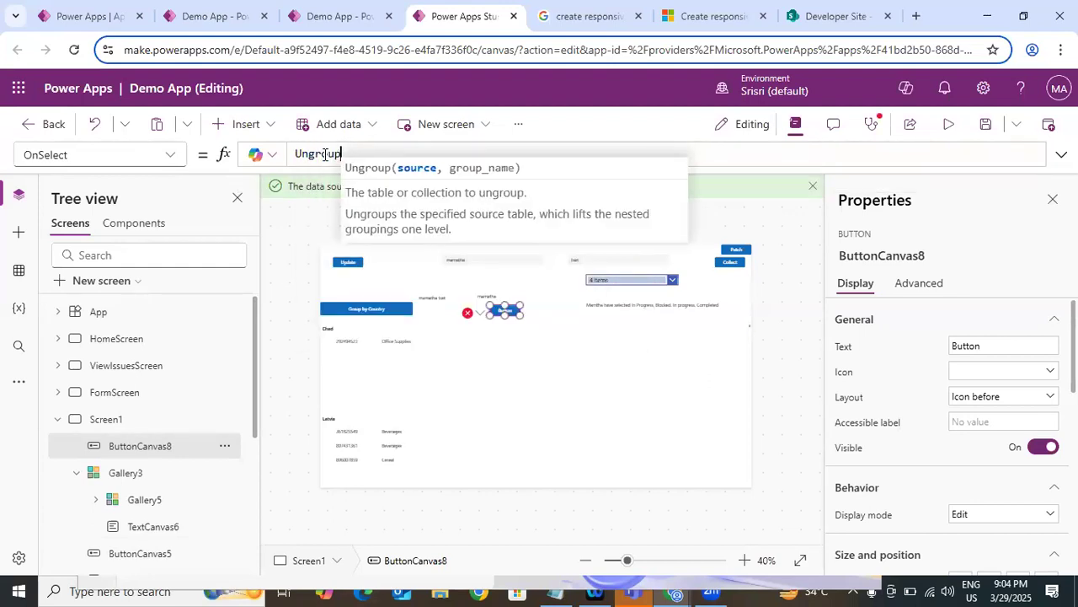
{"action": "key", "text": "ctrl+a"}
{"action": "key", "text": "BackSpace"}
Start the button's OnSelect formula with ClearCollect, targeting a new collection named colUngroupedData.
{"action": "type", "text": "Clea"}
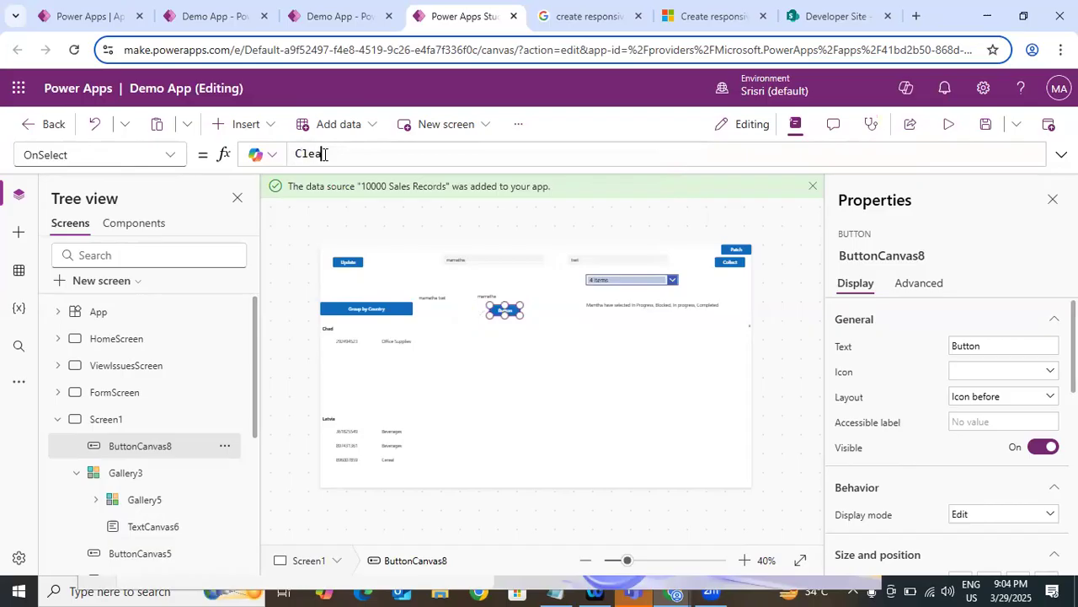
{"action": "type", "text": "r"}
{"action": "key", "text": "Down"}
{"action": "key", "text": "Down"}
{"action": "key", "text": "Down"}
{"action": "key", "text": "Up"}
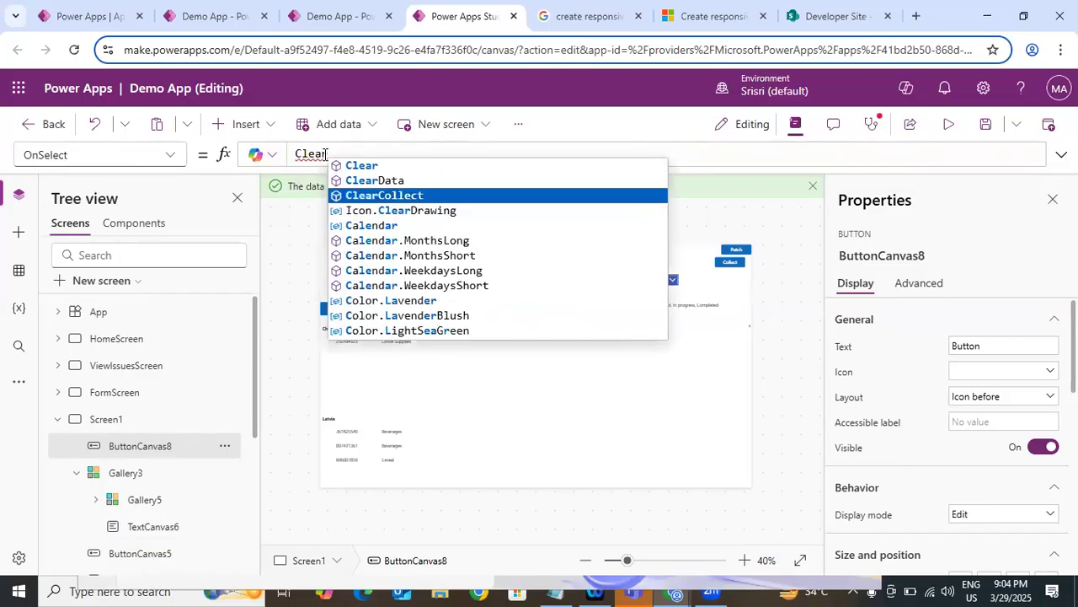
{"action": "key", "text": "Tab"}
{"action": "type", "text": "colo"}
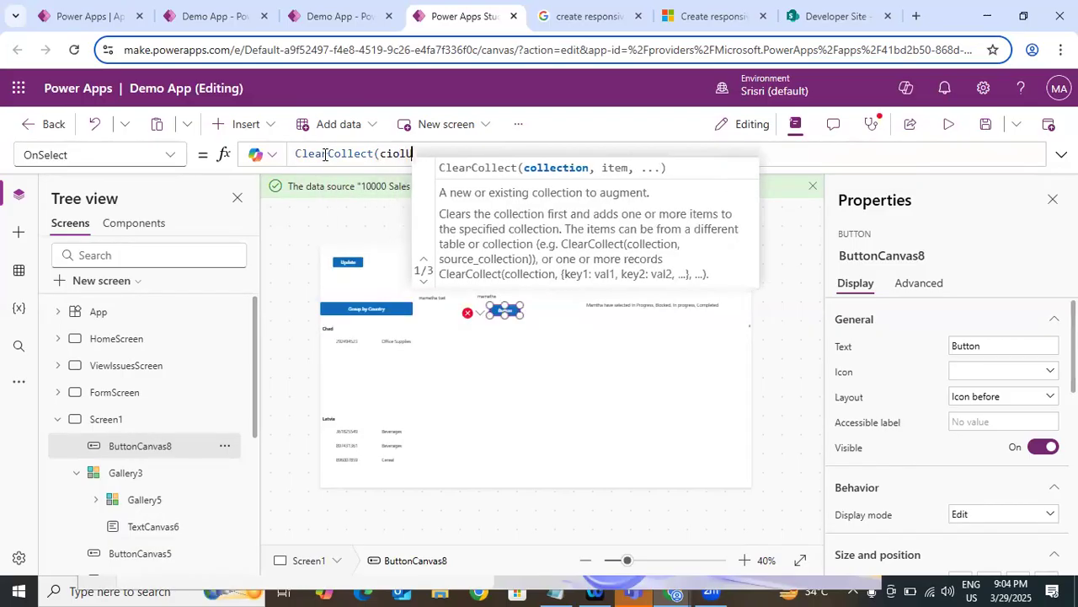
{"action": "key", "text": "BackSpace"}
{"action": "key", "text": "BackSpace"}
{"action": "key", "text": "BackSpace"}
{"action": "type", "text": "ol"}
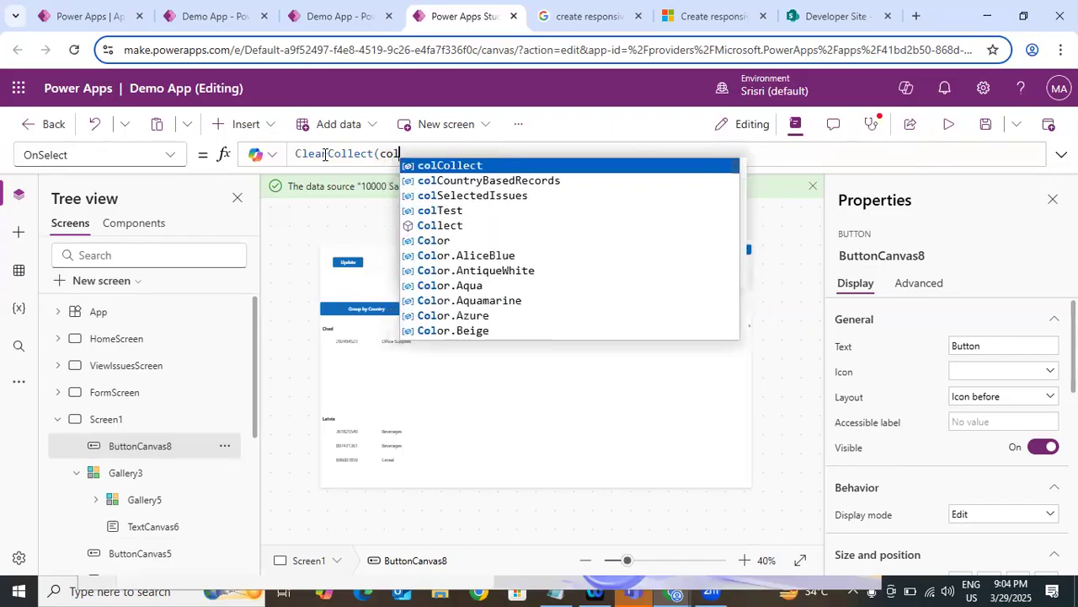
{"action": "type", "text": "Ungroupe"}
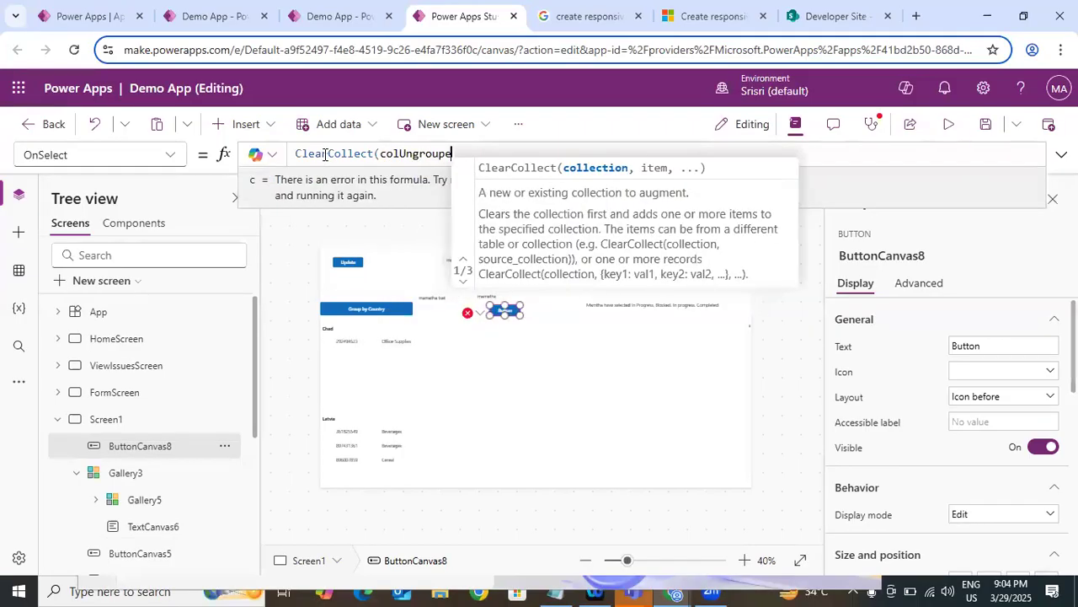
{"action": "type", "text": "dData,"}
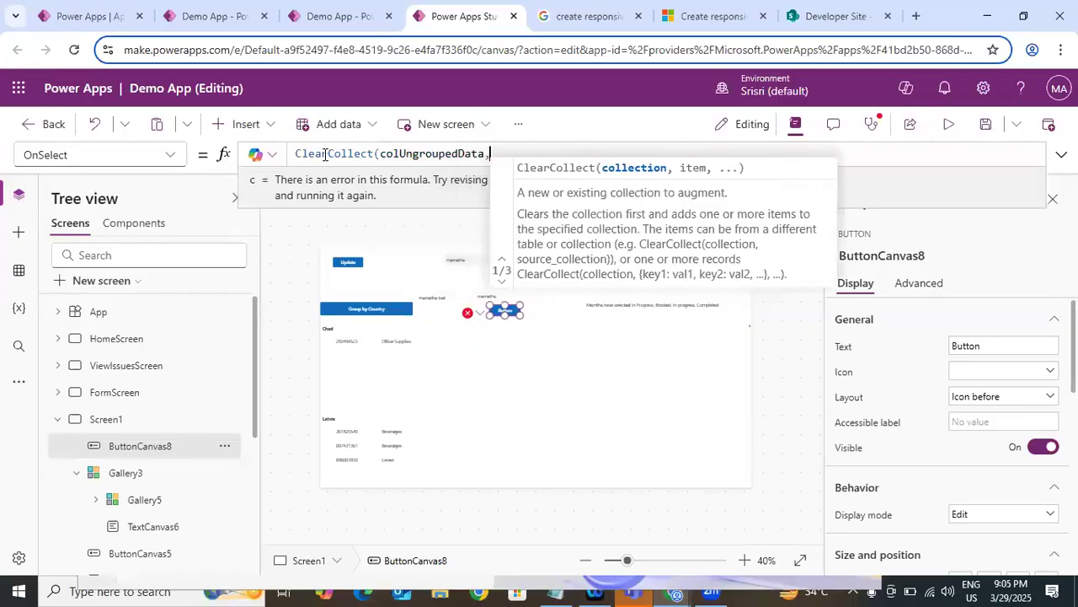
Complete the ClearCollect formula with Ungroup(colCountryBasedRecords,CoyntryBasedRecords) as the collection's source.
{"action": "type", "text": "Ungroup("}
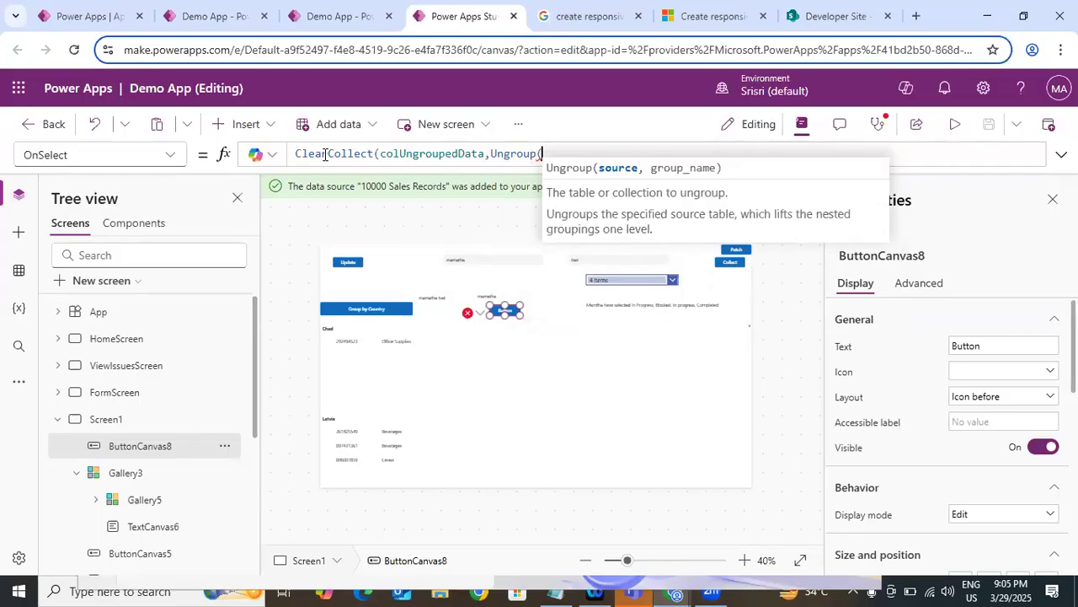
{"action": "type", "text": "col"}
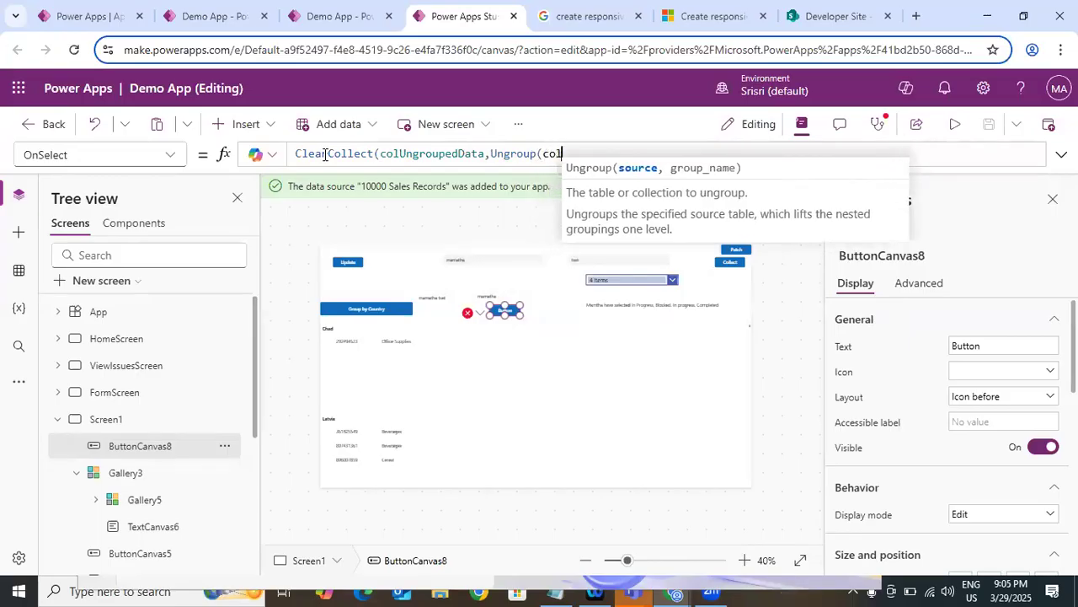
{"action": "key", "text": "Down"}
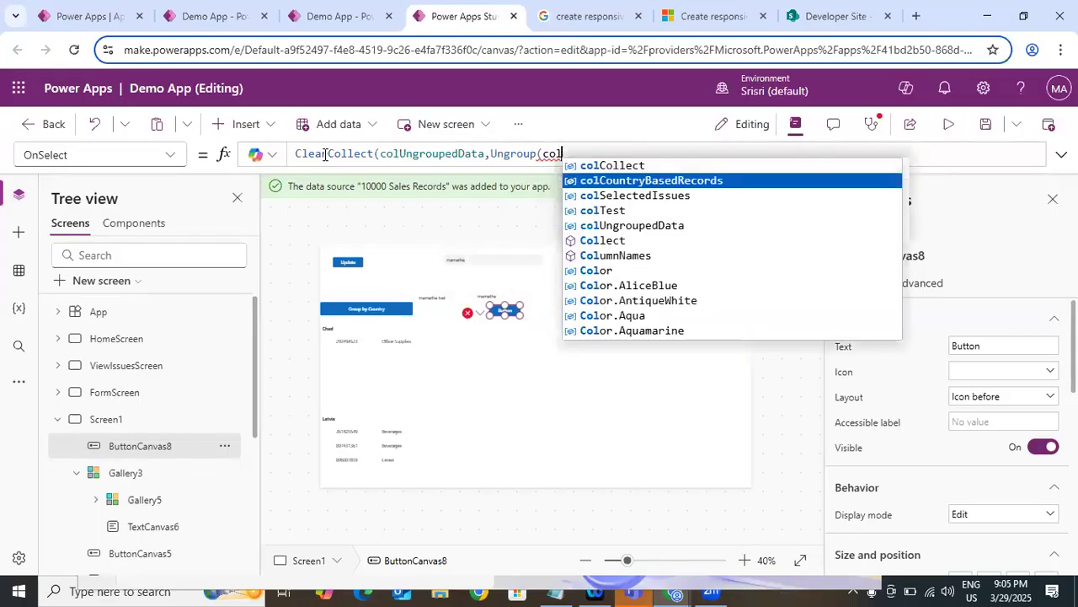
{"action": "key", "text": "Tab"}
{"action": "type", "text": ","}
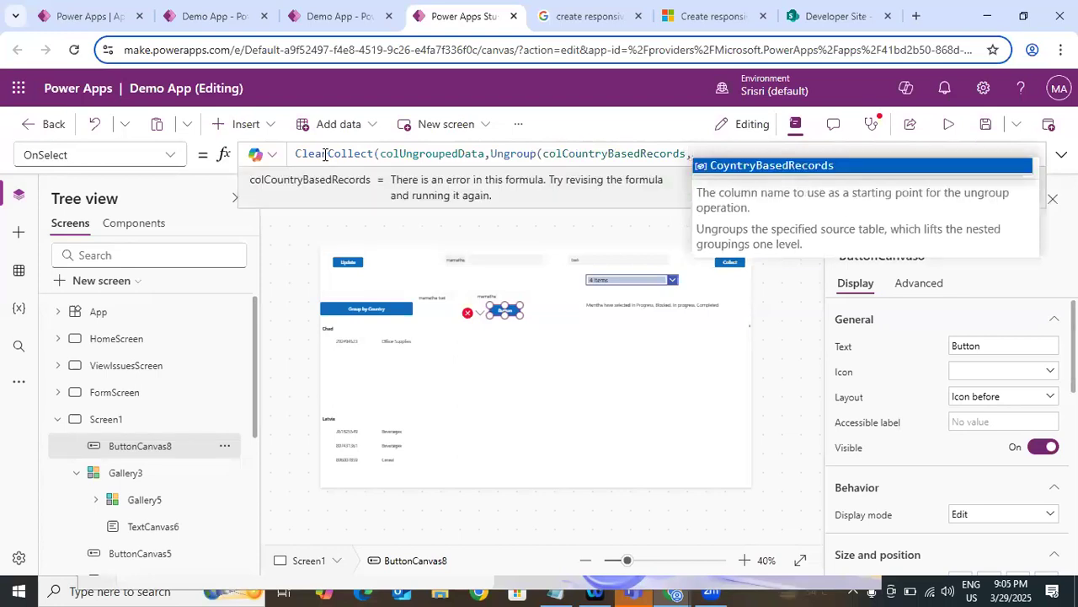
{"action": "key", "text": "Tab"}
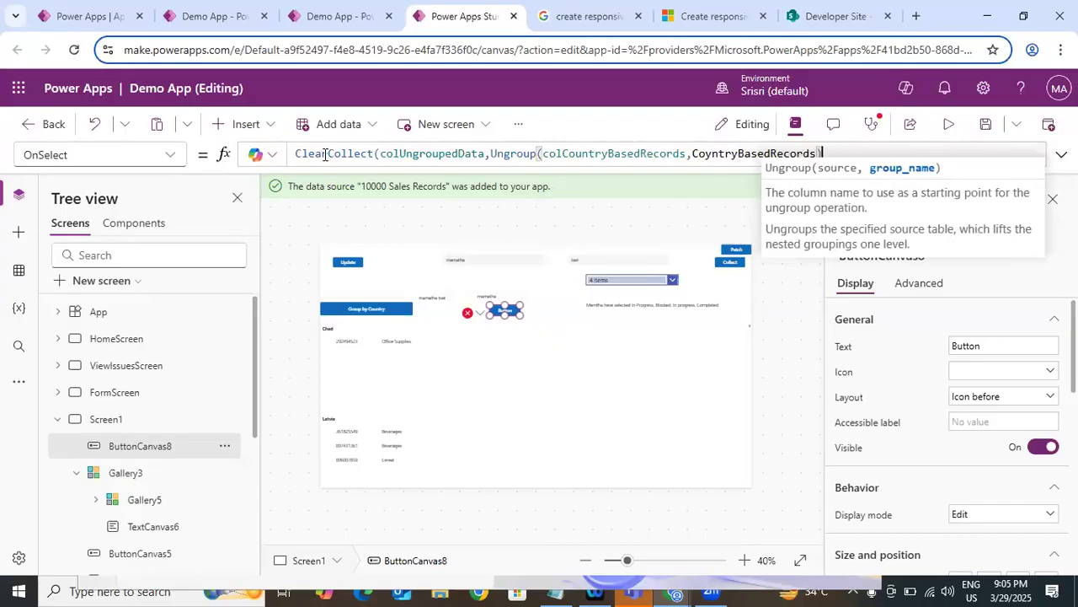
{"action": "type", "text": ")"}
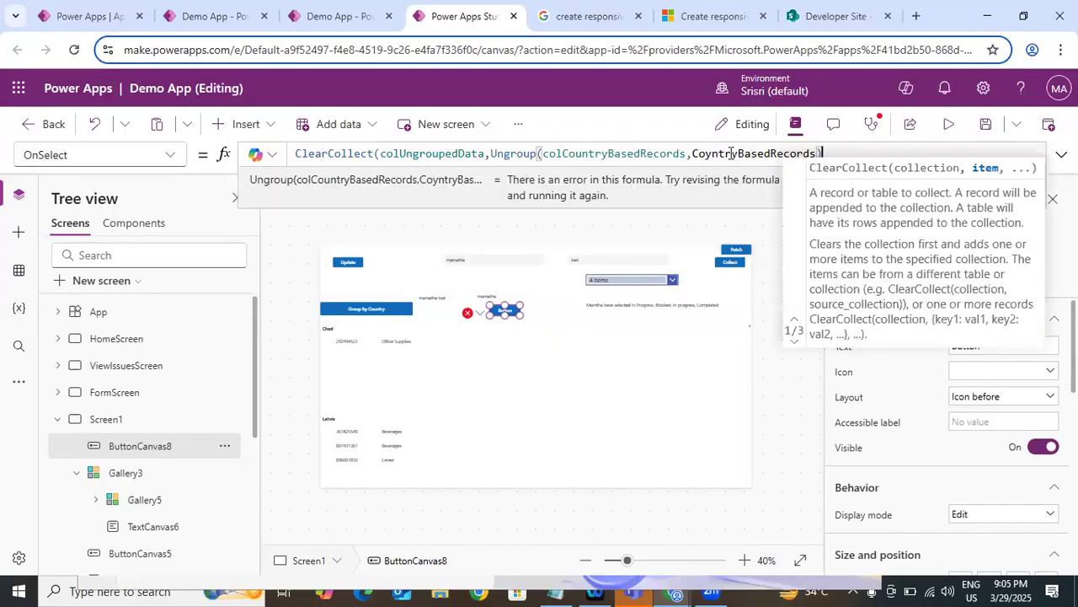
{"action": "key", "text": "Return"}
{"action": "type", "text": ")"}
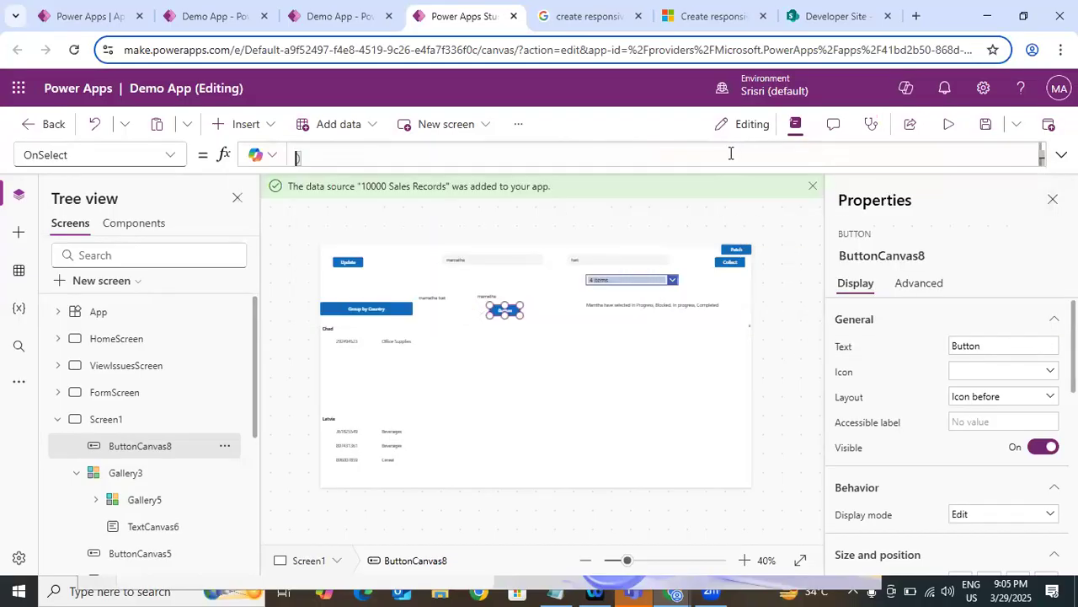
{"action": "key", "text": "BackSpace"}
{"action": "key", "text": "BackSpace"}
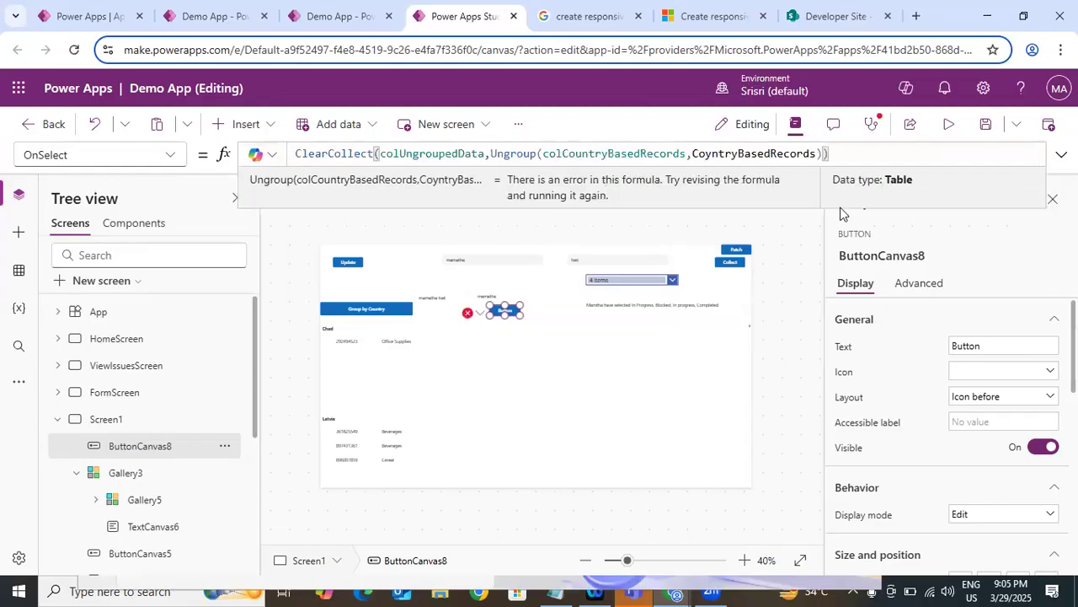
Preview the app to run the new ungroup button, and return to editing.
{"action": "left_click", "coordinate": [952, 126]}
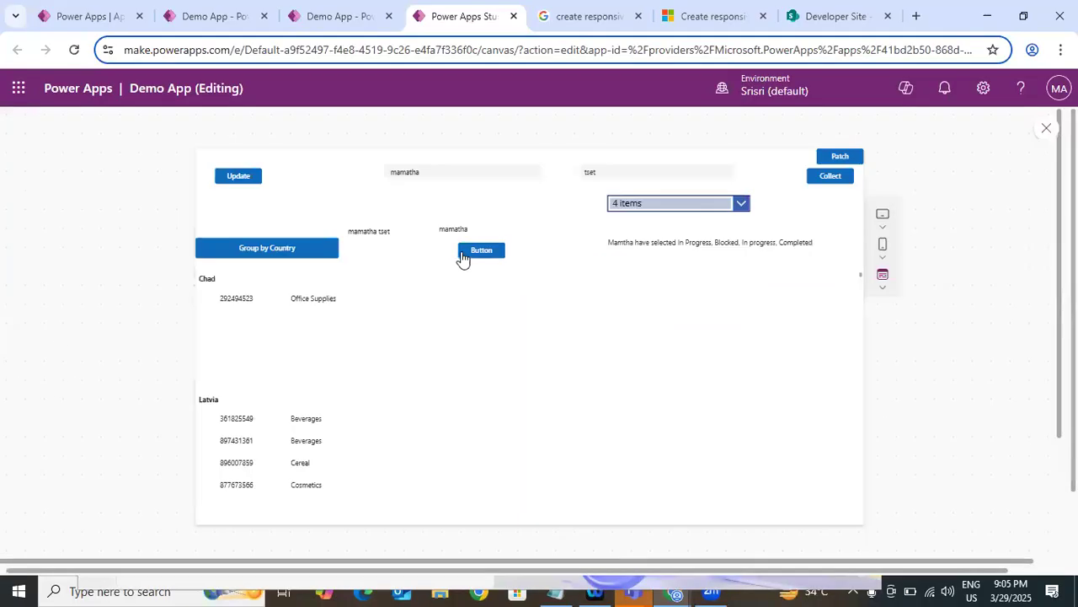
{"action": "left_click", "coordinate": [1046, 128]}
{"action": "left_click", "coordinate": [733, 405]}
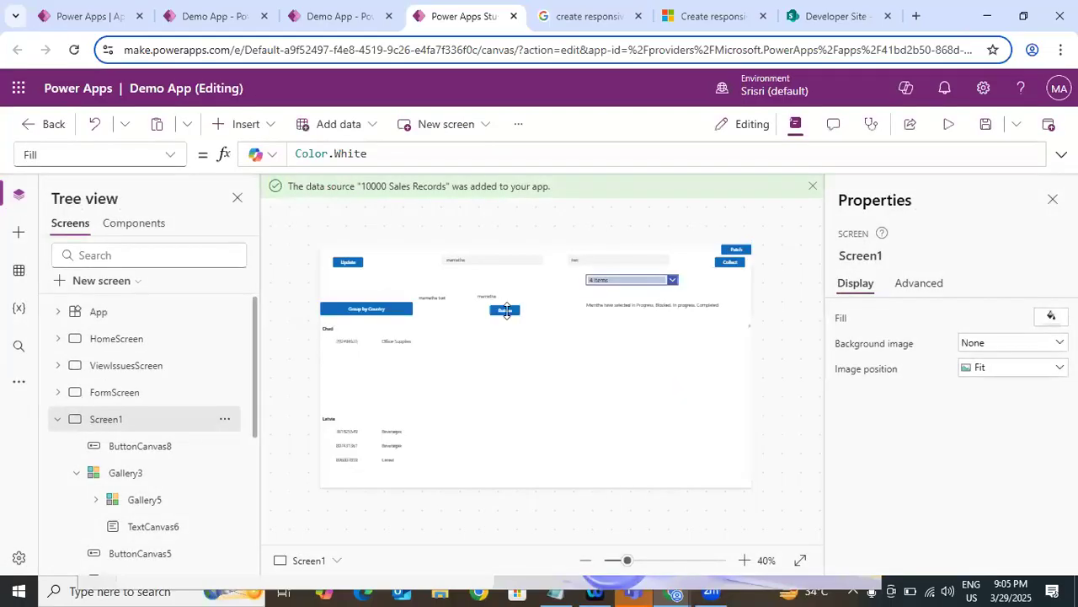
Inspect the colUngroupedData collection in the ungroup button's OnSelect formula.
{"action": "left_click", "coordinate": [507, 312]}
{"action": "double_click", "coordinate": [431, 153]}
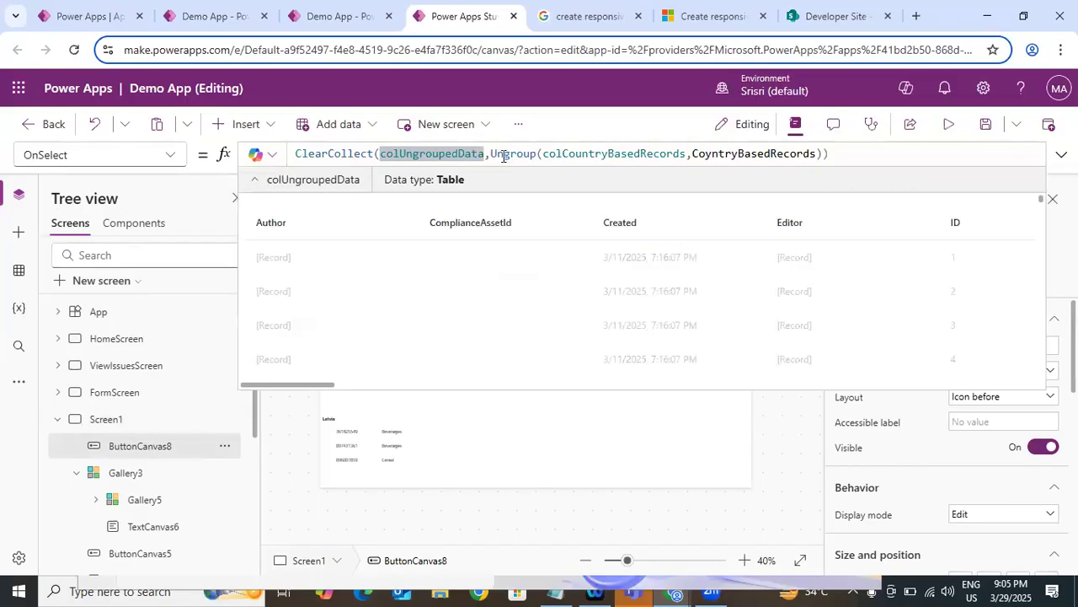
{"action": "double_click", "coordinate": [348, 154]}
{"action": "left_click", "coordinate": [418, 153]}
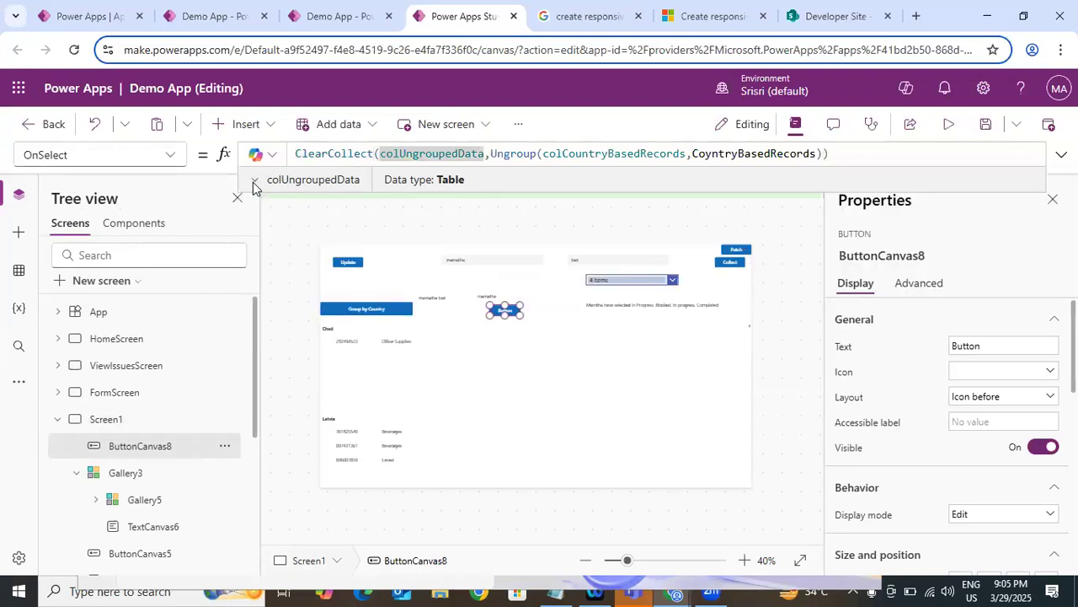
View the colUngroupedData collection's table among the app variables, examine its columns, and close it.
{"action": "left_click", "coordinate": [18, 382]}
{"action": "left_click", "coordinate": [19, 308]}
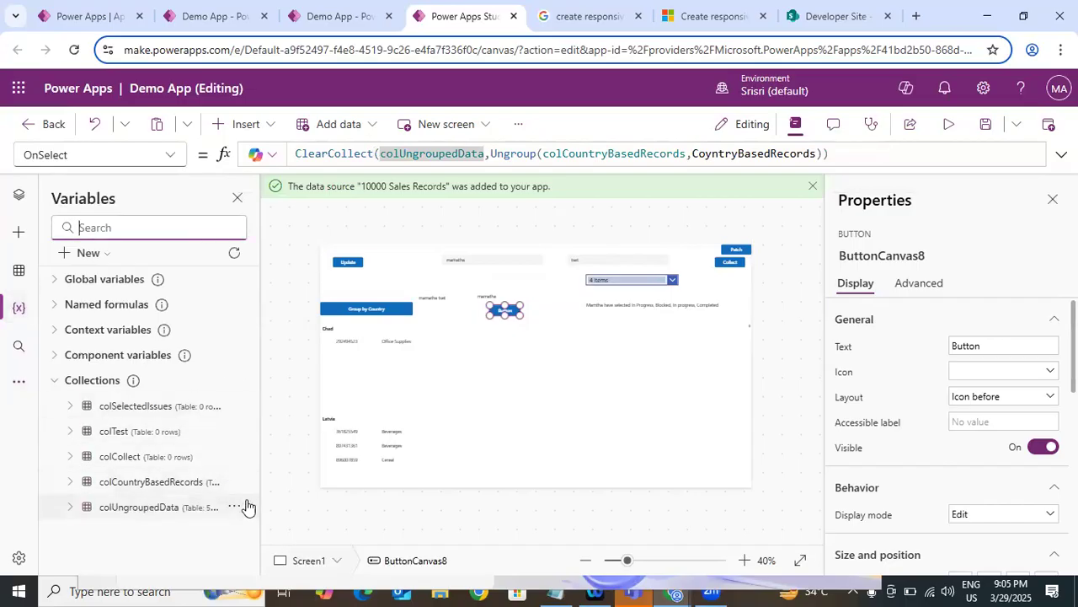
{"action": "left_click", "coordinate": [235, 507]}
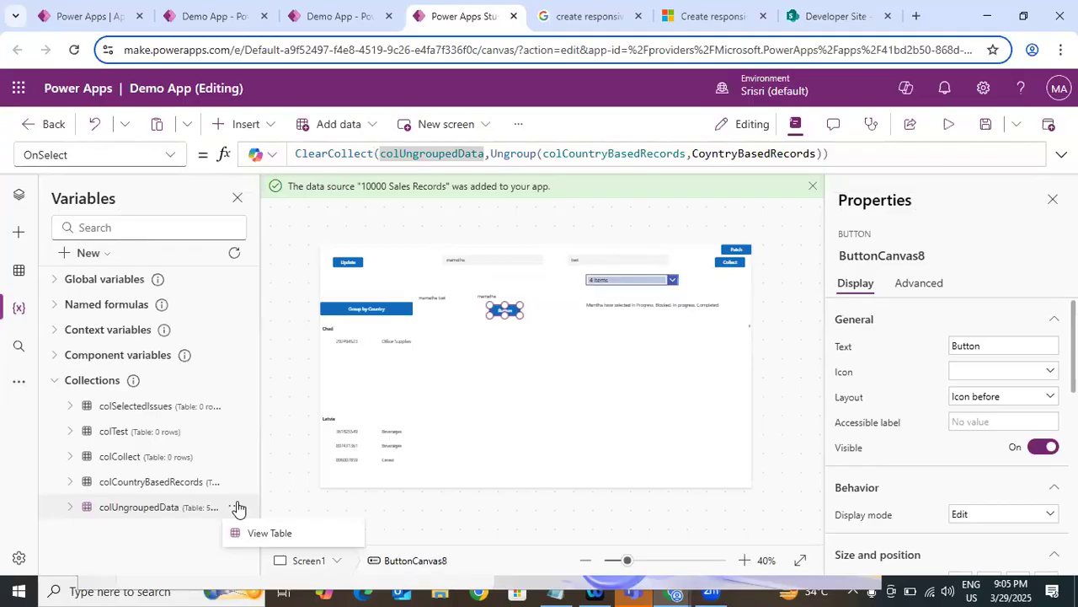
{"action": "left_click", "coordinate": [268, 533]}
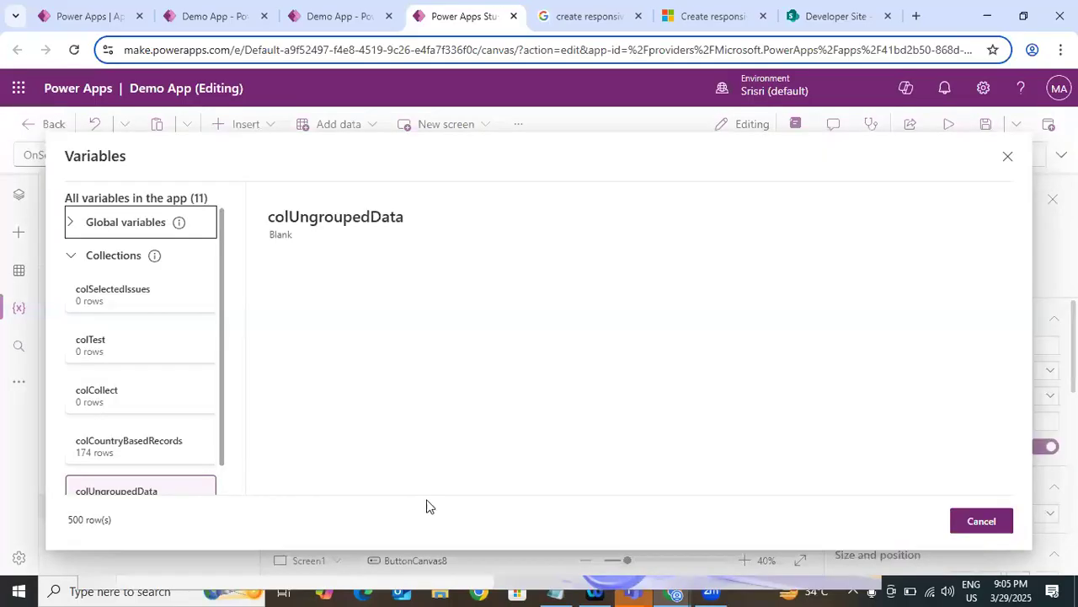
{"action": "left_click_drag", "start_coordinate": [469, 489], "coordinate": [654, 493]}
{"action": "left_click_drag", "start_coordinate": [738, 494], "coordinate": [983, 473]}
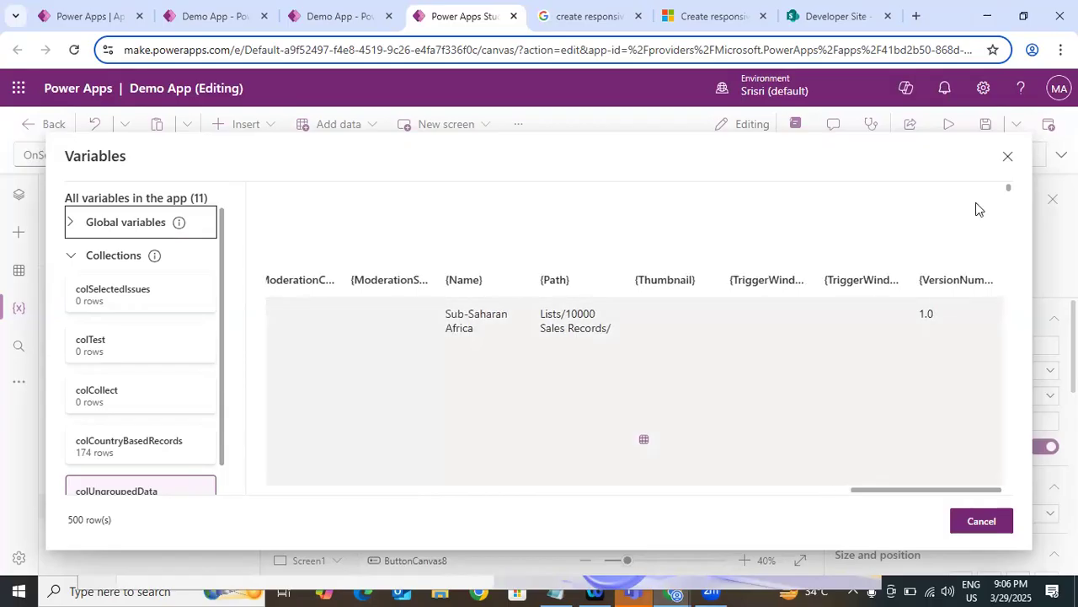
{"action": "left_click", "coordinate": [1008, 156]}
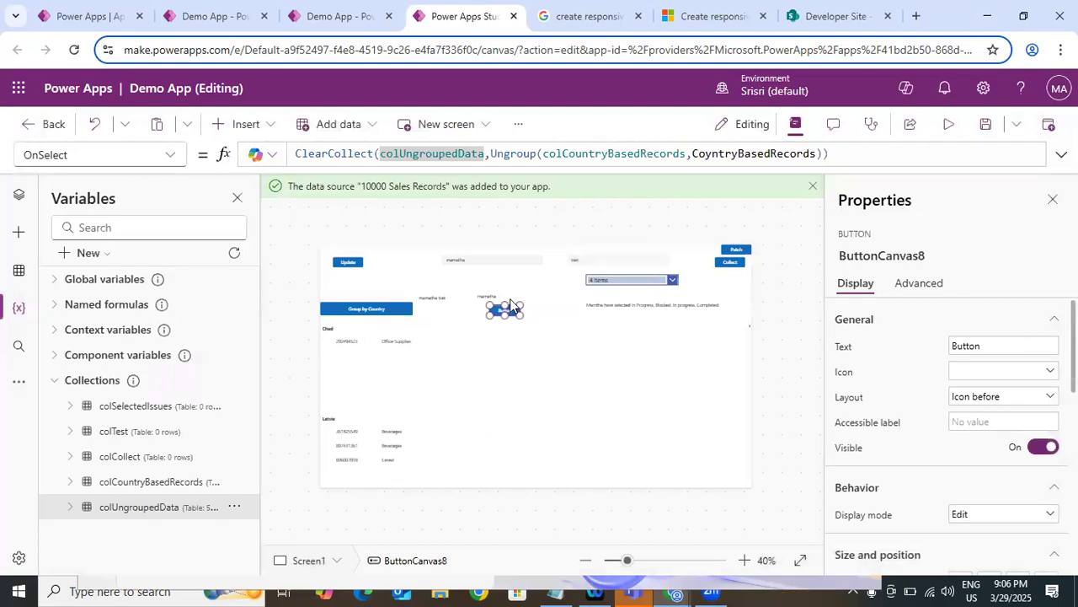
Compare the ungroup button's OnSelect formula with the GroupBy formula of the Group by Country button.
{"action": "left_click", "coordinate": [726, 154]}
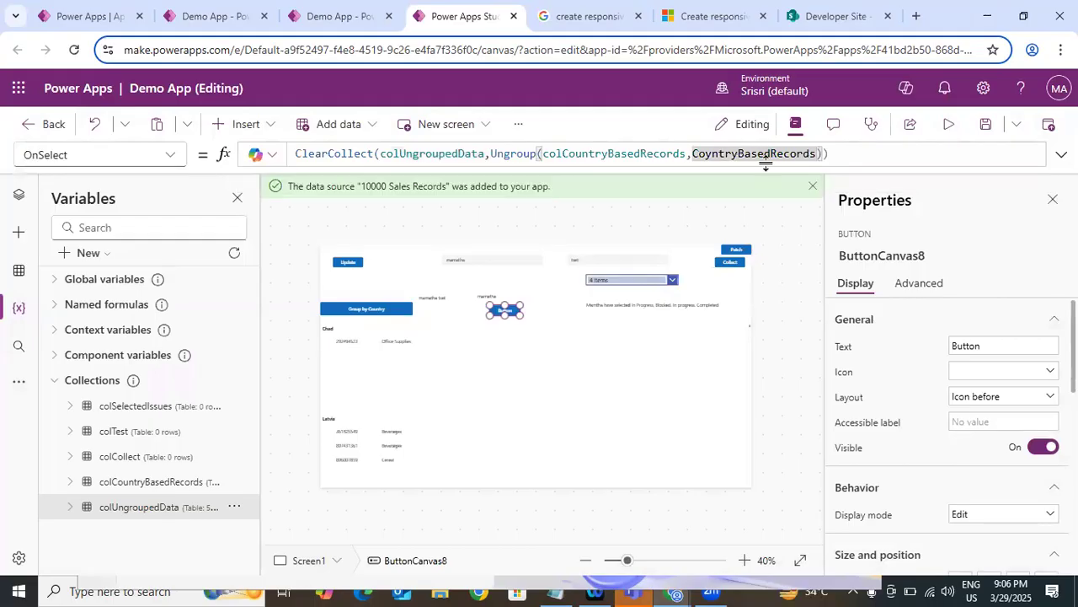
{"action": "left_click", "coordinate": [847, 154]}
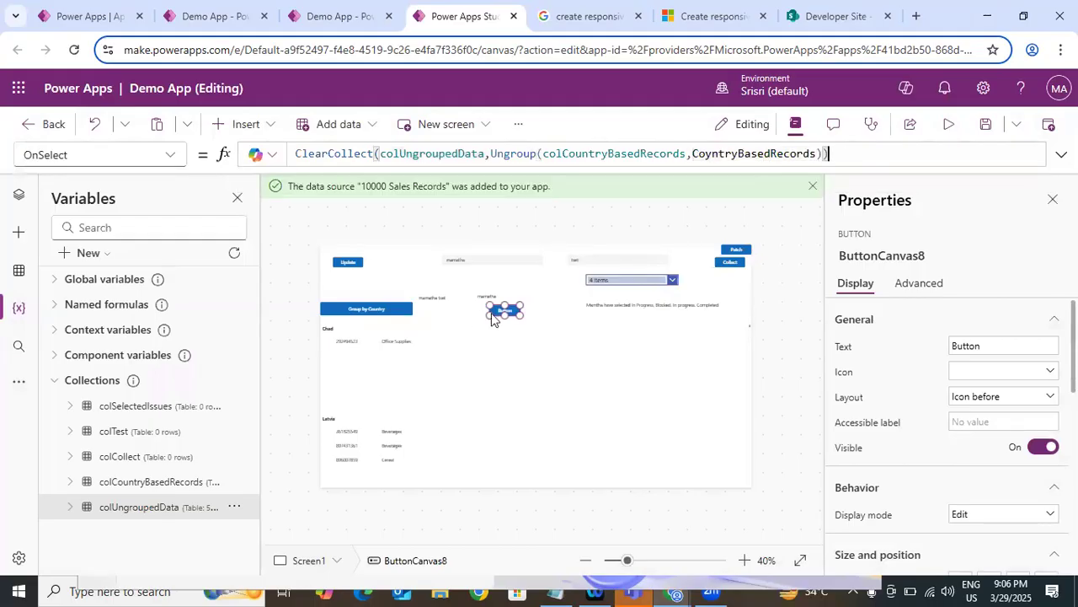
{"action": "left_click", "coordinate": [386, 310]}
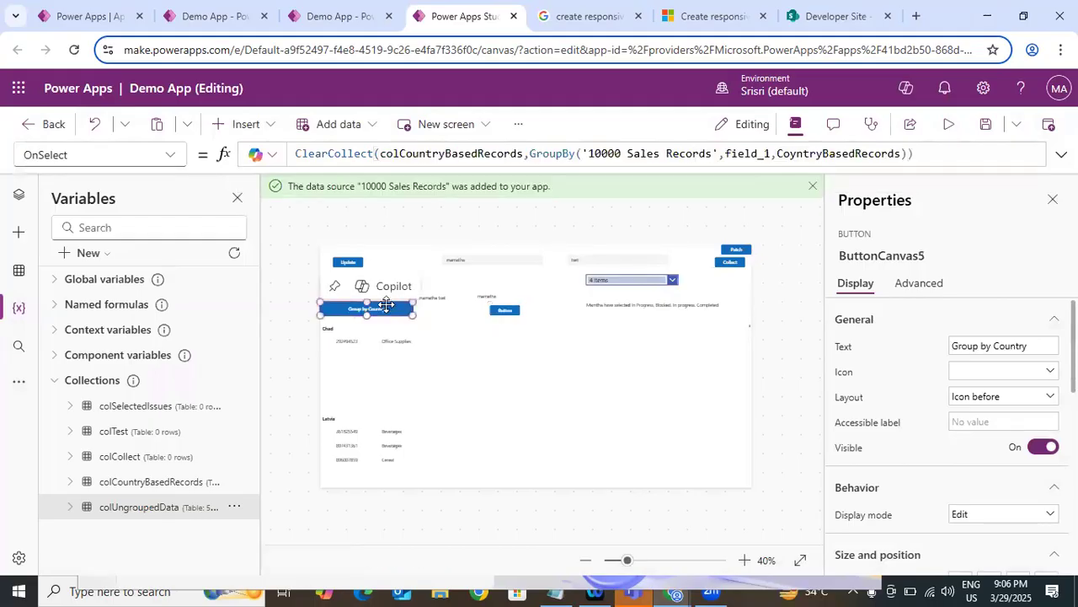
{"action": "left_click", "coordinate": [501, 310]}
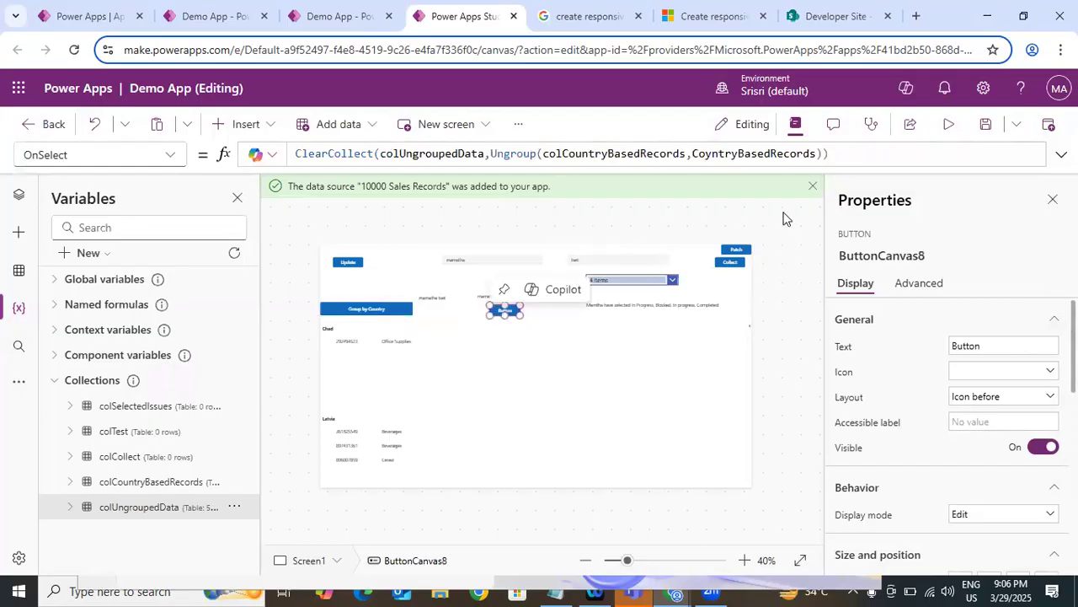
{"action": "left_click", "coordinate": [543, 155]}
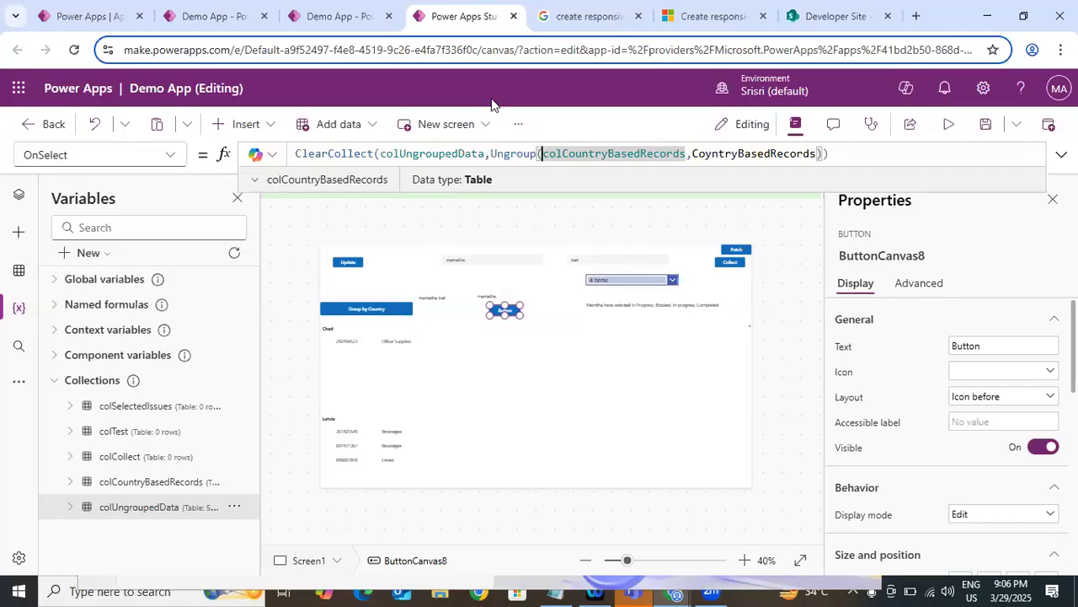
Search the available data sources for "sql" to examine the SQL connectors.
{"action": "left_click", "coordinate": [20, 386]}
{"action": "left_click", "coordinate": [19, 196]}
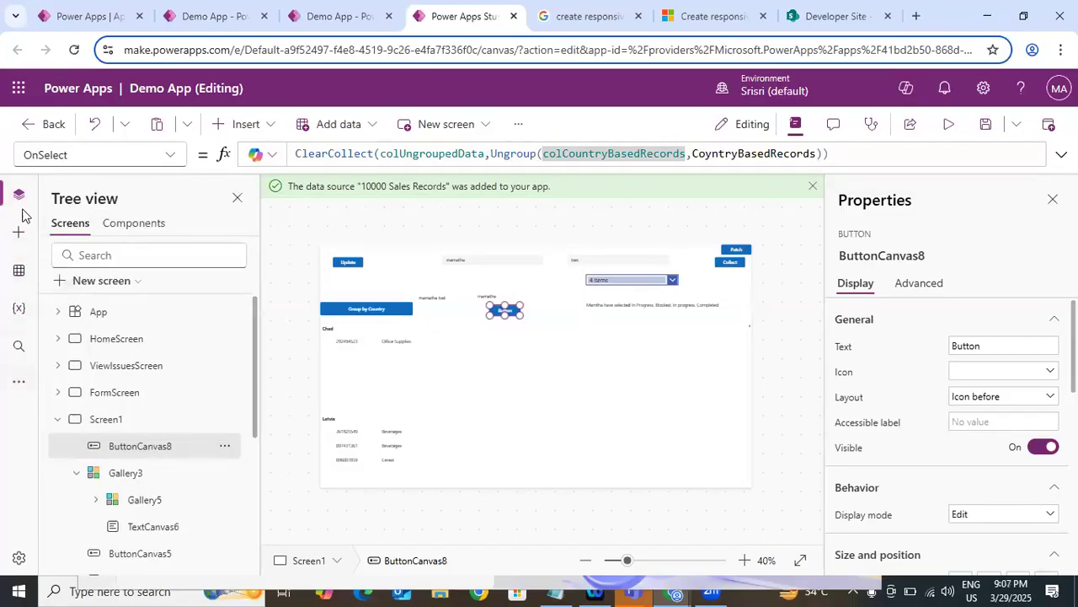
{"action": "left_click", "coordinate": [19, 270]}
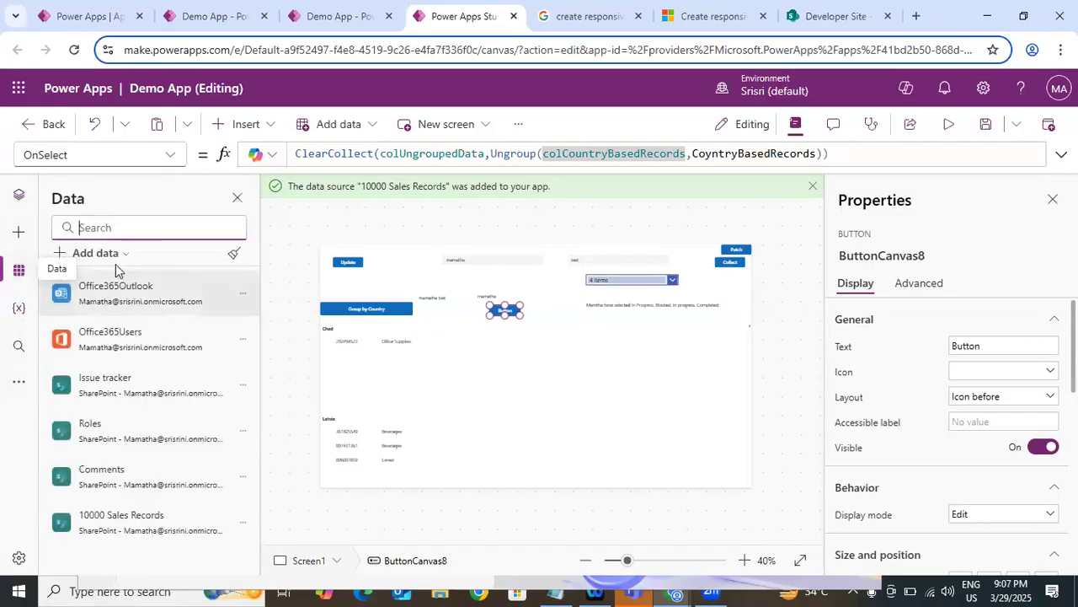
{"action": "left_click", "coordinate": [108, 253]}
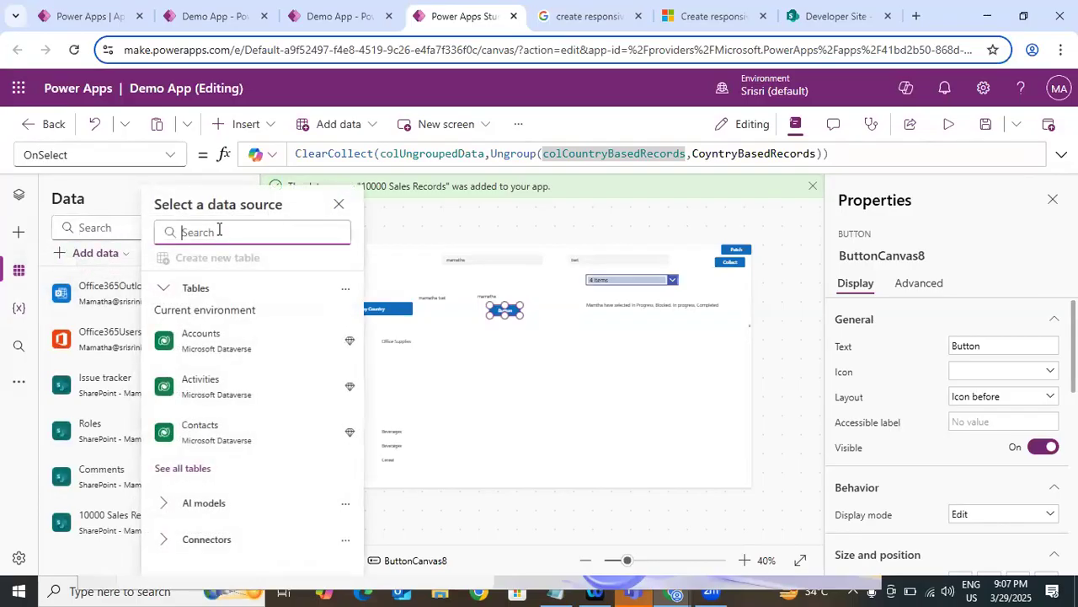
{"action": "type", "text": "sql"}
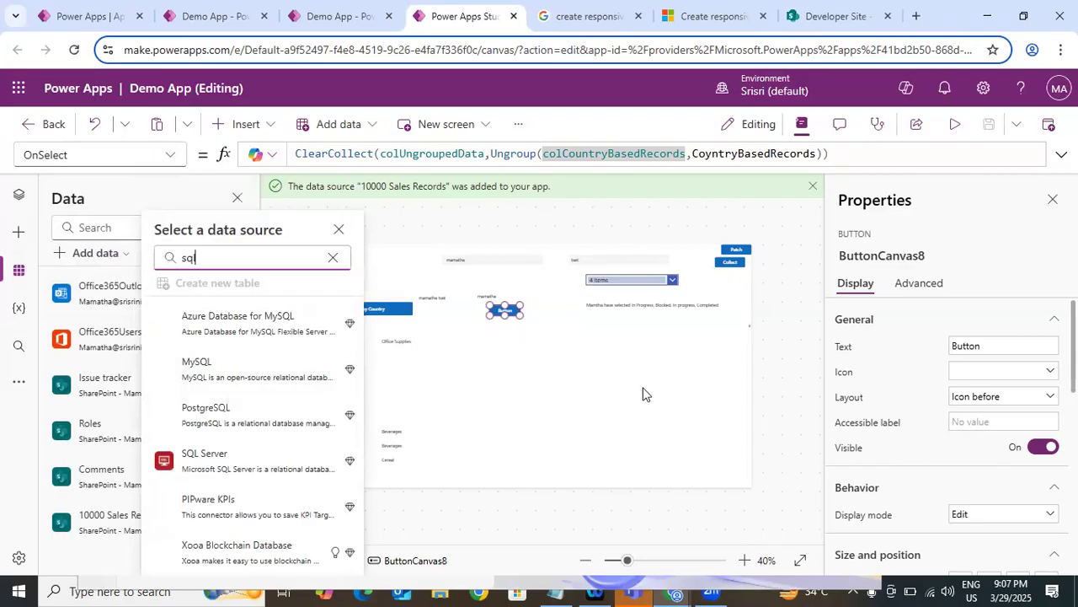
{"action": "mouse_move", "coordinate": [233, 337]}
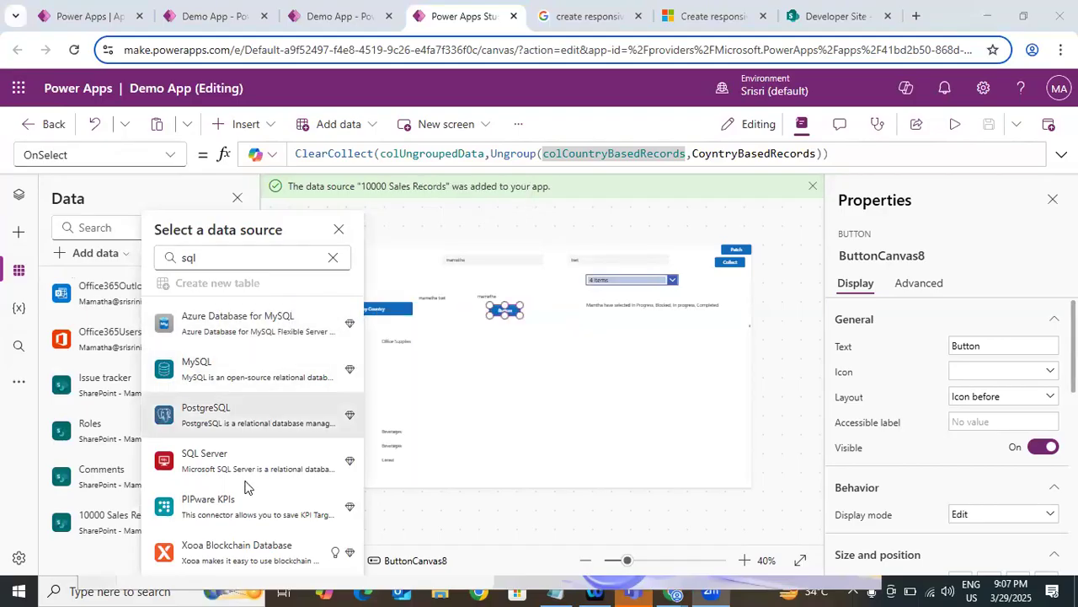
Open the SQL Server connector's connection form and choose SQL Server Authentication as the authentication type.
{"action": "mouse_move", "coordinate": [232, 451]}
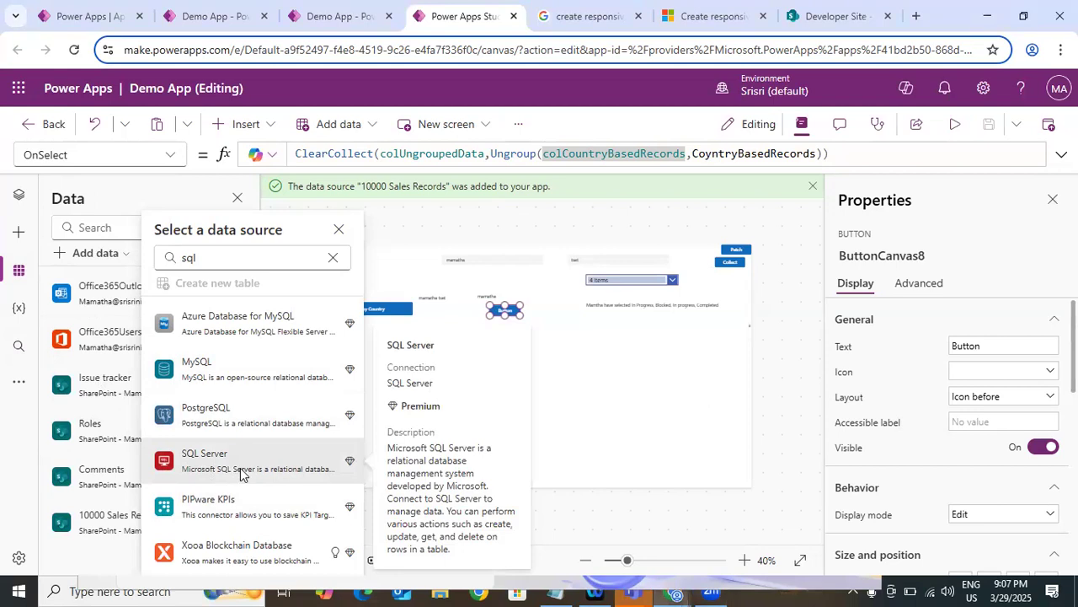
{"action": "left_click", "coordinate": [240, 474]}
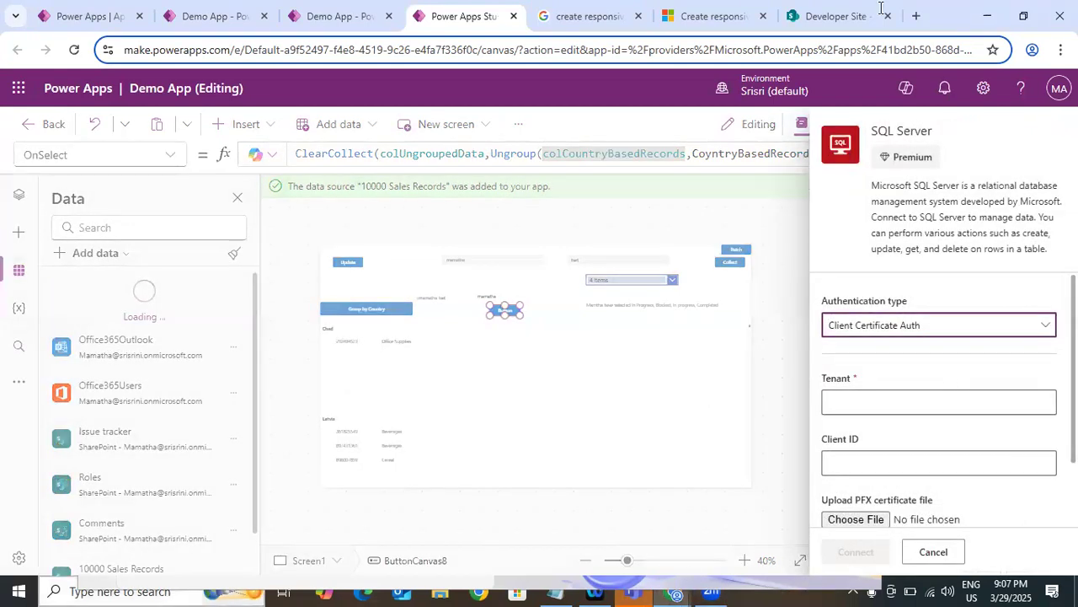
{"action": "scroll", "coordinate": [935, 404], "scroll_direction": "down", "scroll_amount": 2}
{"action": "scroll", "coordinate": [935, 404], "scroll_direction": "up", "scroll_amount": 2}
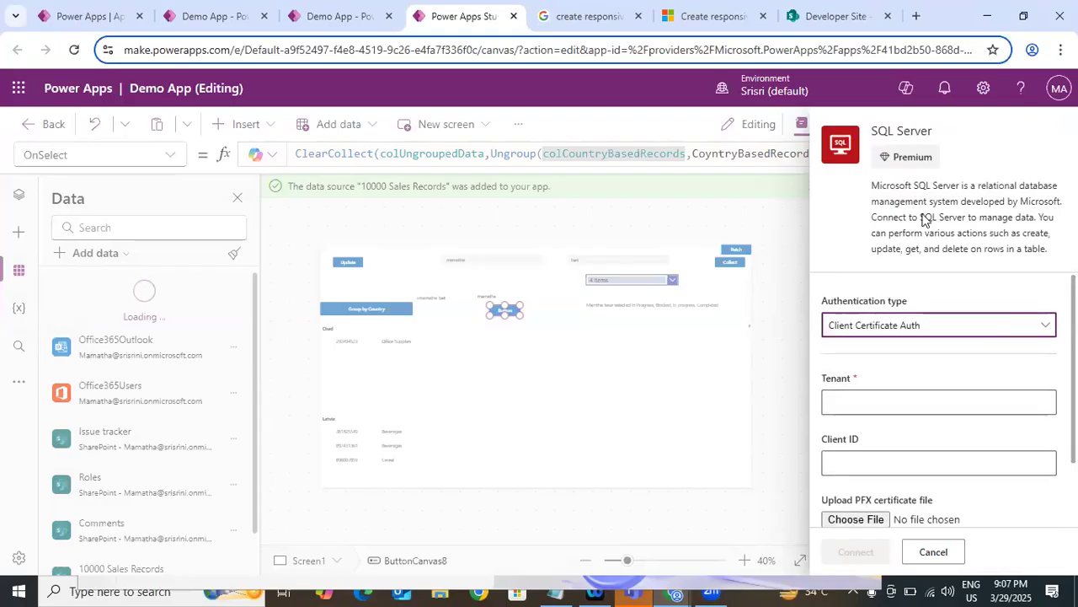
{"action": "left_click", "coordinate": [926, 333]}
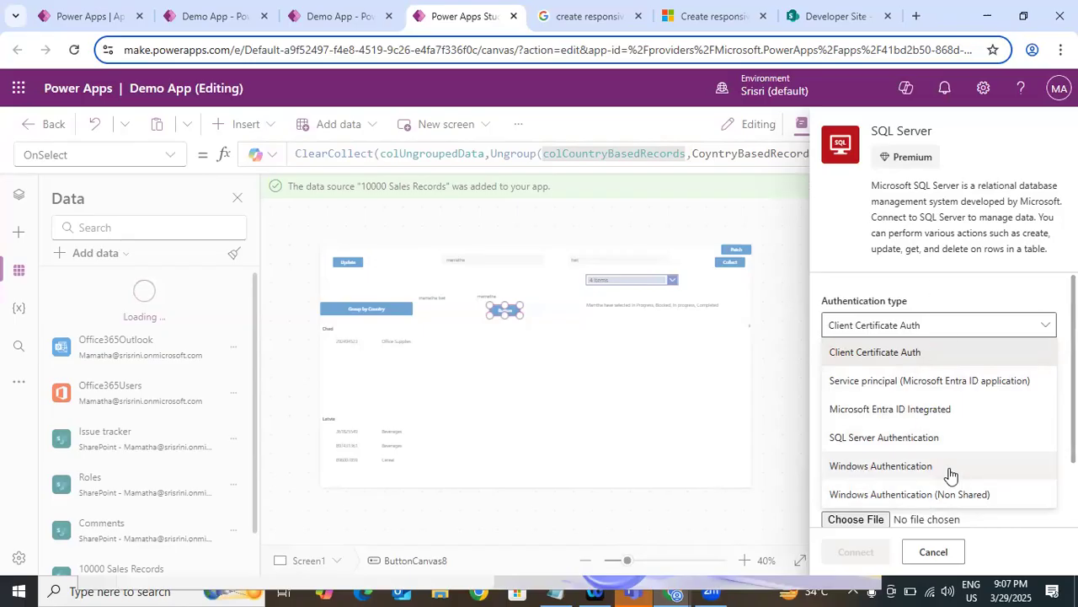
{"action": "left_click", "coordinate": [874, 452]}
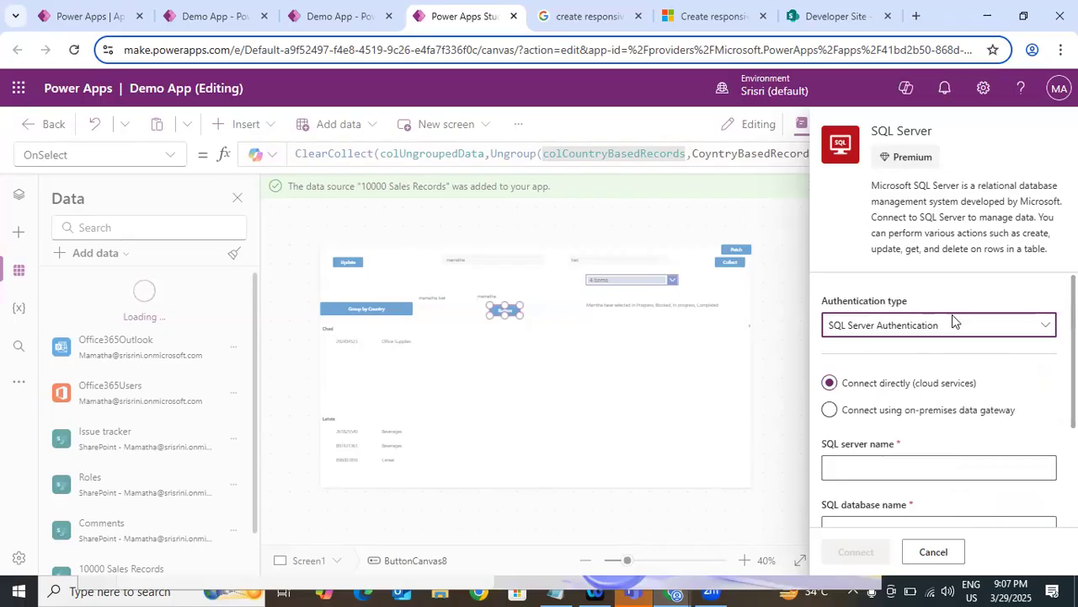
Examine the SQL server name, database name, username and password fields of the connection form, and close it without connecting.
{"action": "scroll", "coordinate": [952, 314], "scroll_direction": "down", "scroll_amount": 2}
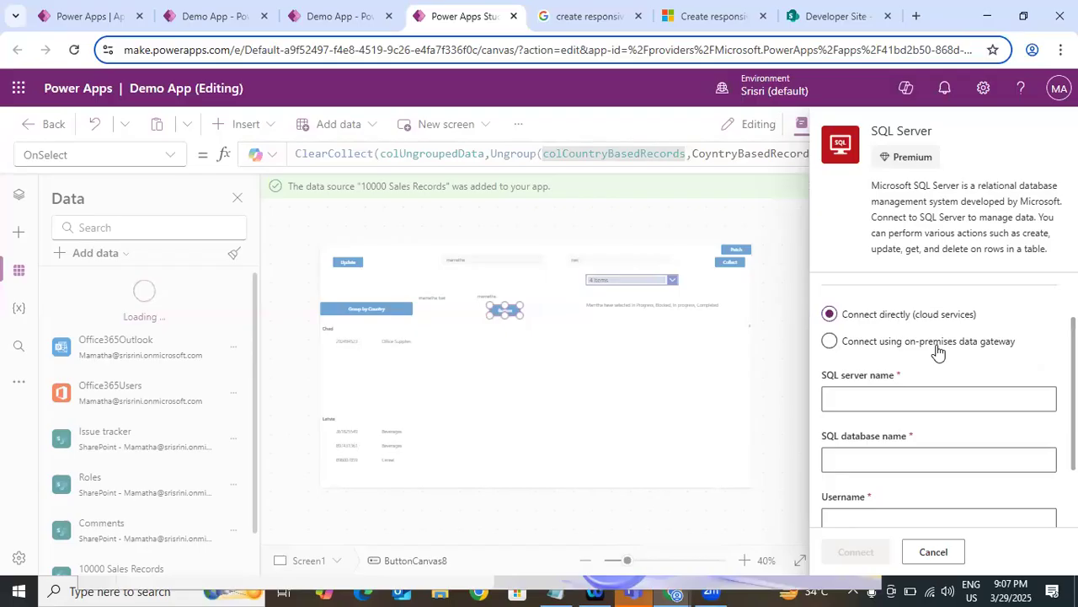
{"action": "left_click", "coordinate": [911, 391]}
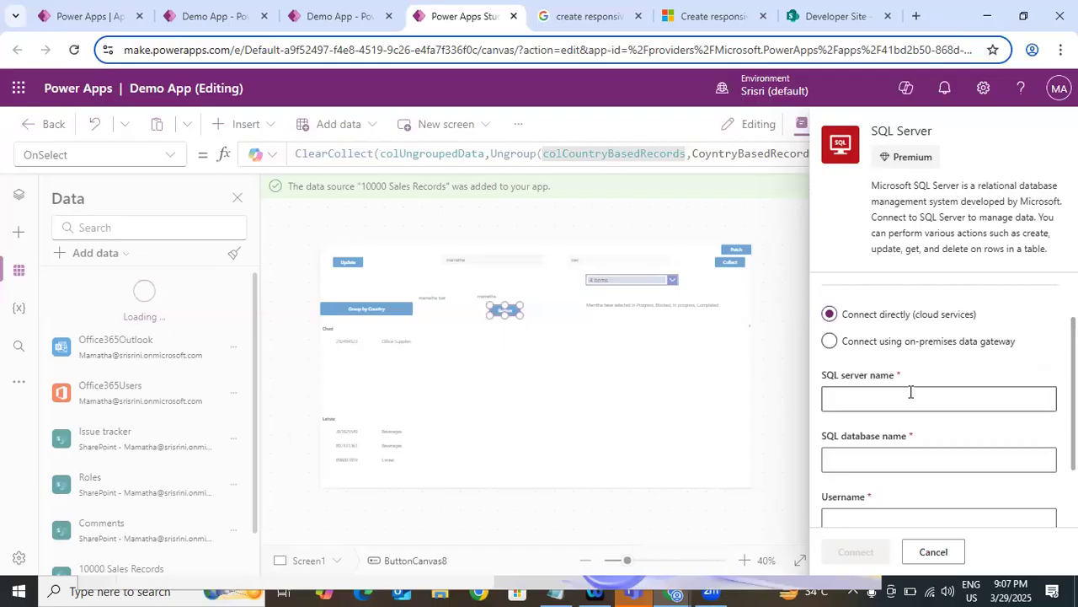
{"action": "left_click", "coordinate": [910, 397]}
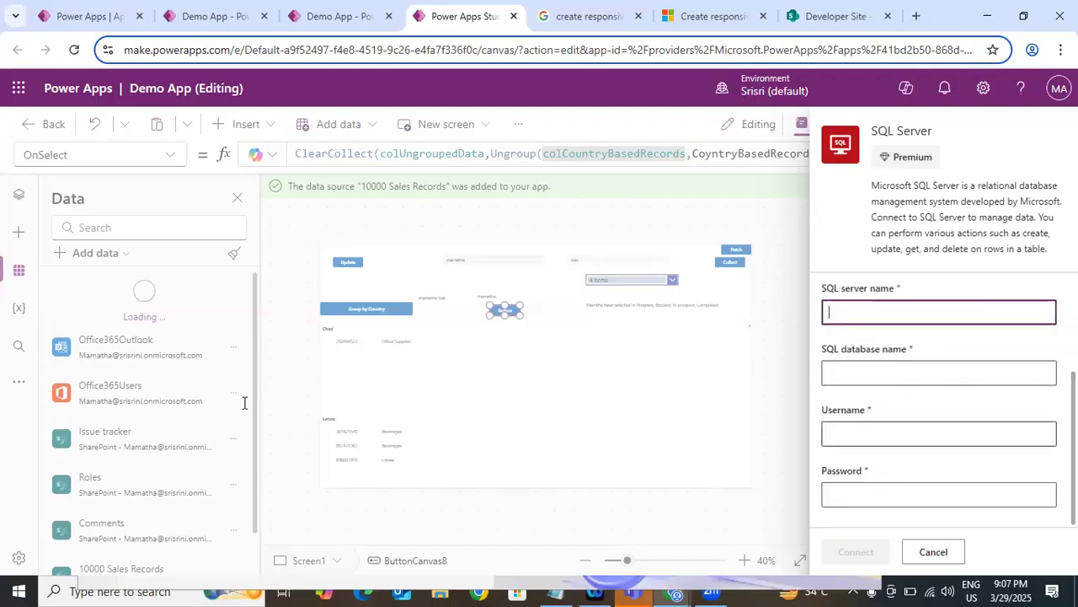
{"action": "key", "text": "Tab"}
{"action": "key", "text": "Tab"}
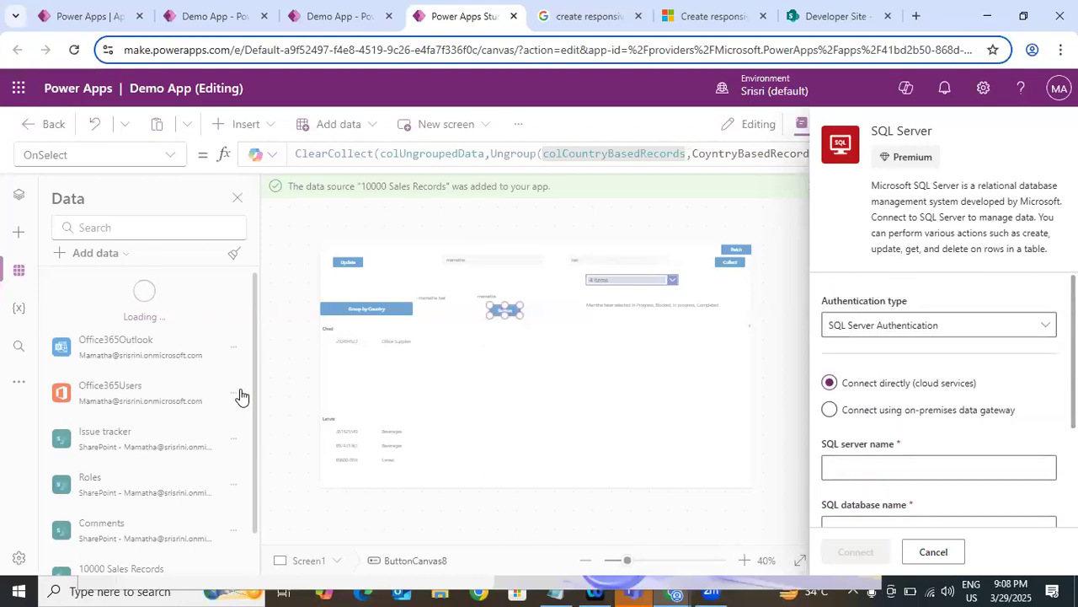
{"action": "left_click", "coordinate": [576, 380]}
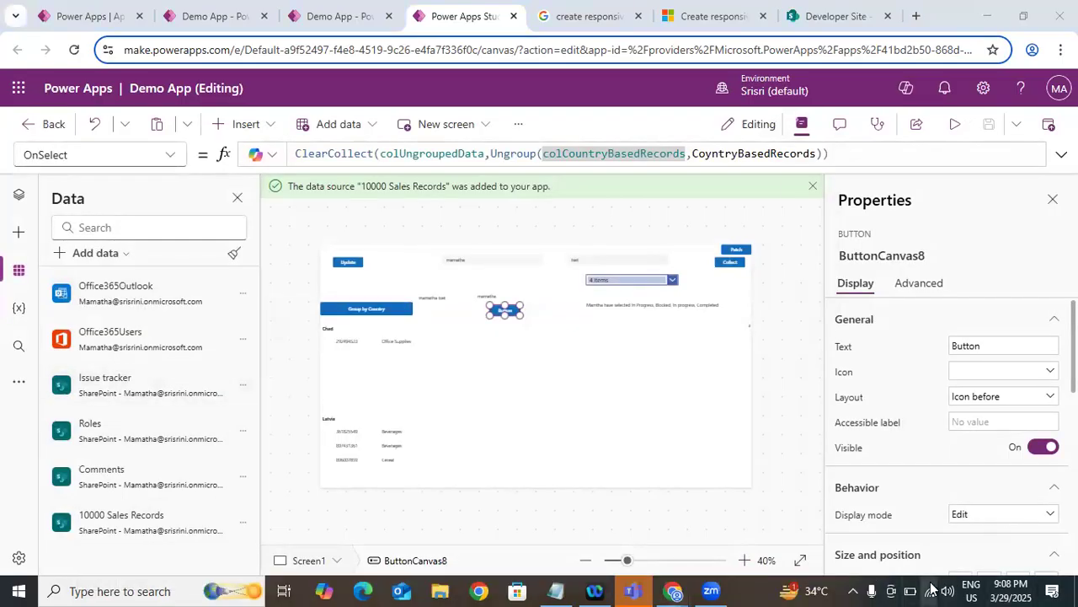
Preview the app and return to the editor with the screen selected.
{"action": "left_click", "coordinate": [931, 588]}
{"action": "left_click", "coordinate": [931, 588]}
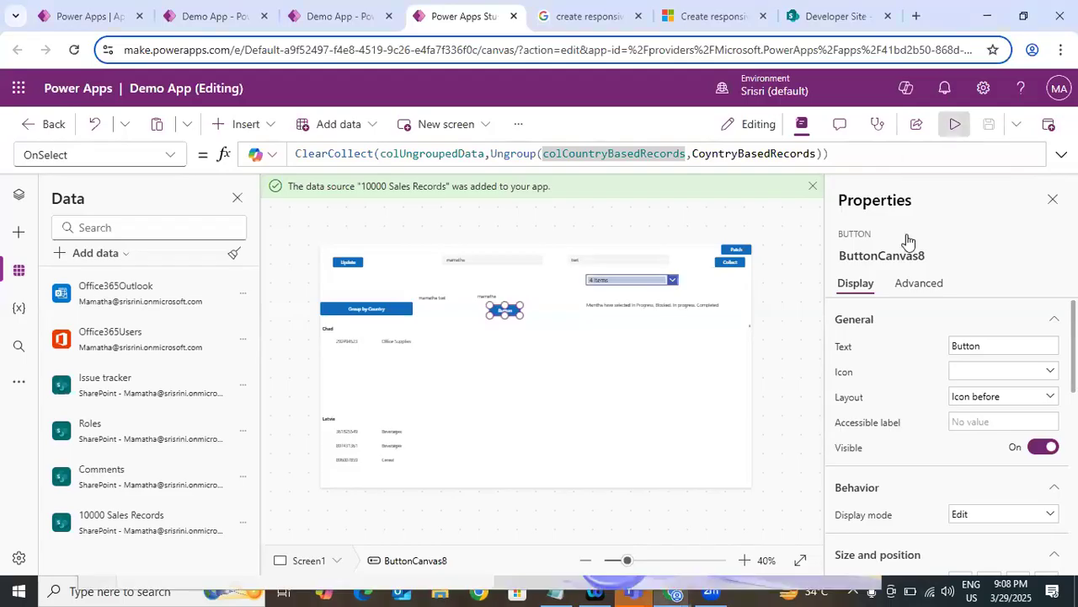
{"action": "left_click", "coordinate": [955, 125]}
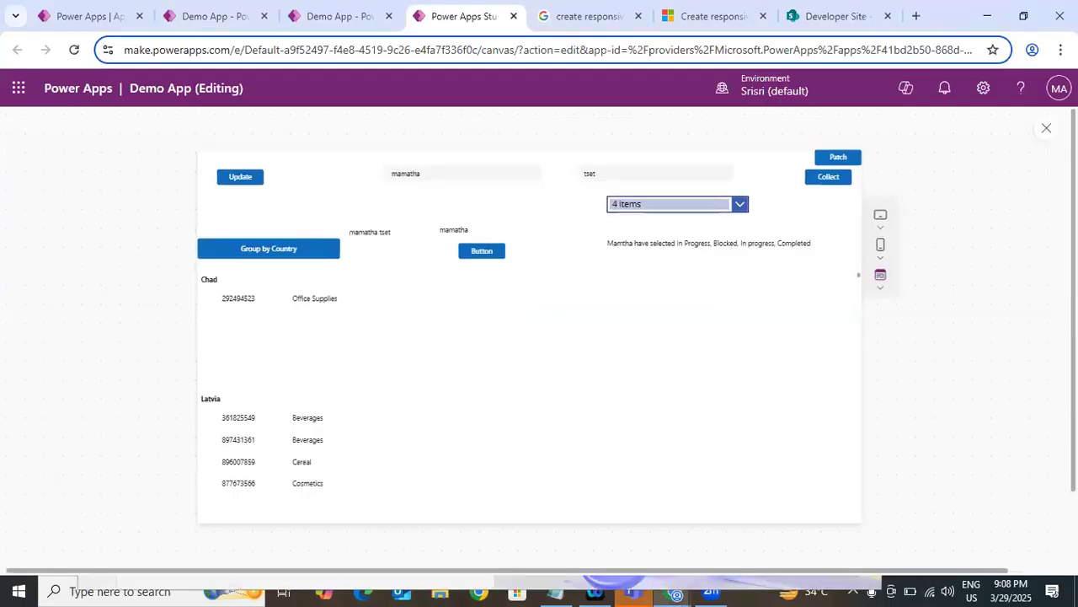
{"action": "left_click", "coordinate": [1045, 131]}
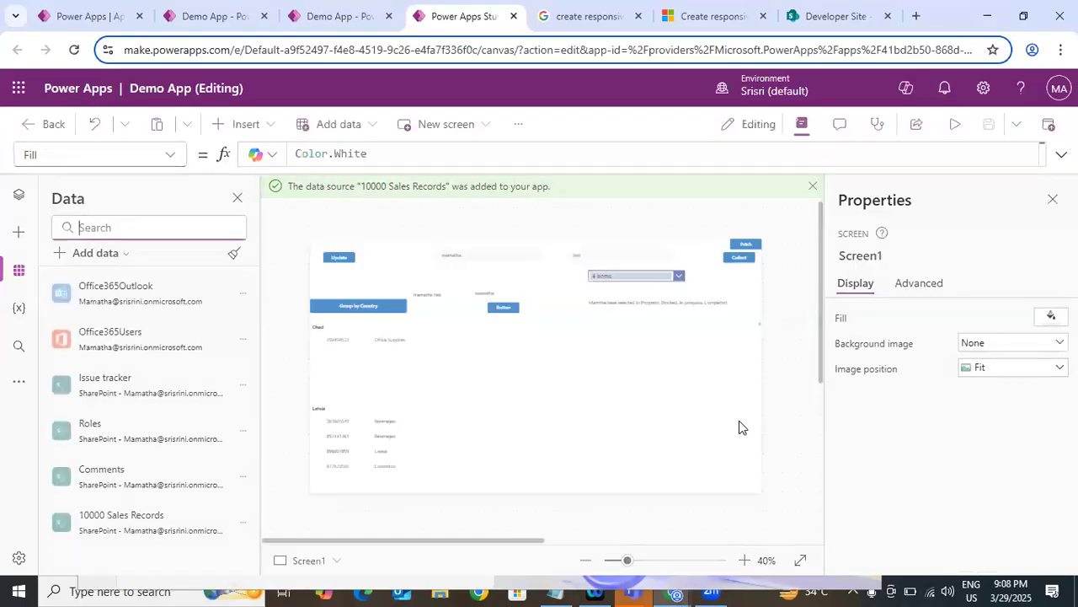
{"action": "left_click", "coordinate": [719, 392]}
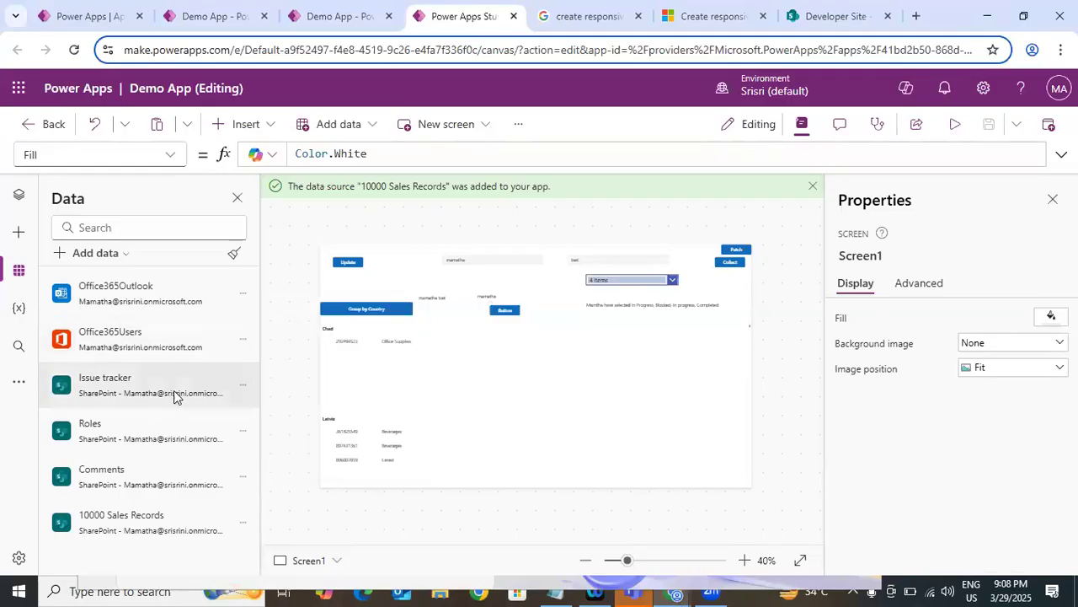
{"action": "mouse_move", "coordinate": [165, 411]}
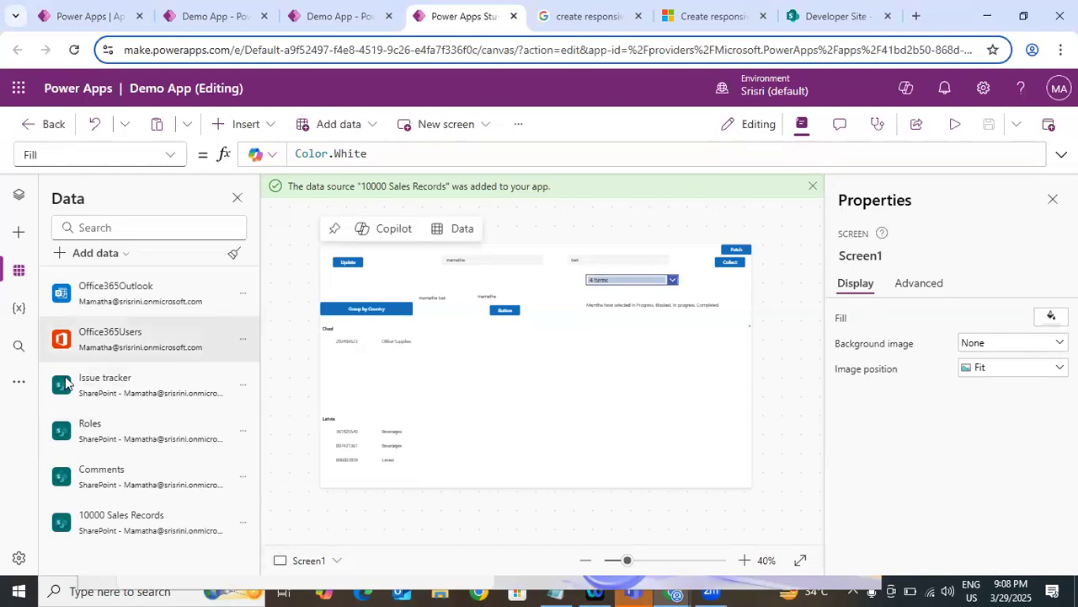
Search the data sources for "sharepoi", view the lists offered by the SharePoint connector, and close the list chooser.
{"action": "left_click", "coordinate": [99, 254]}
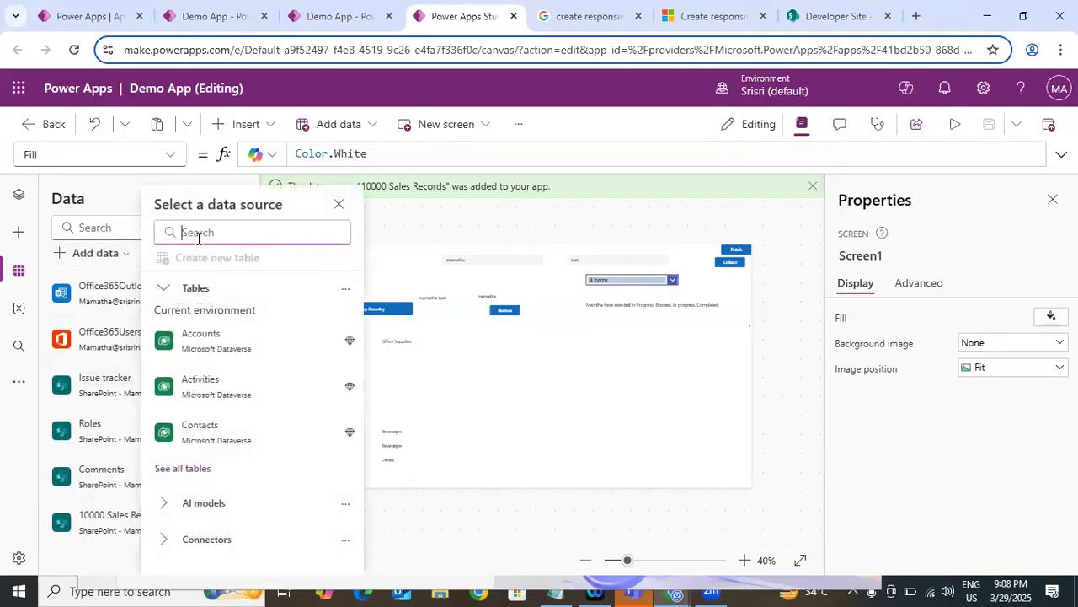
{"action": "type", "text": "share"}
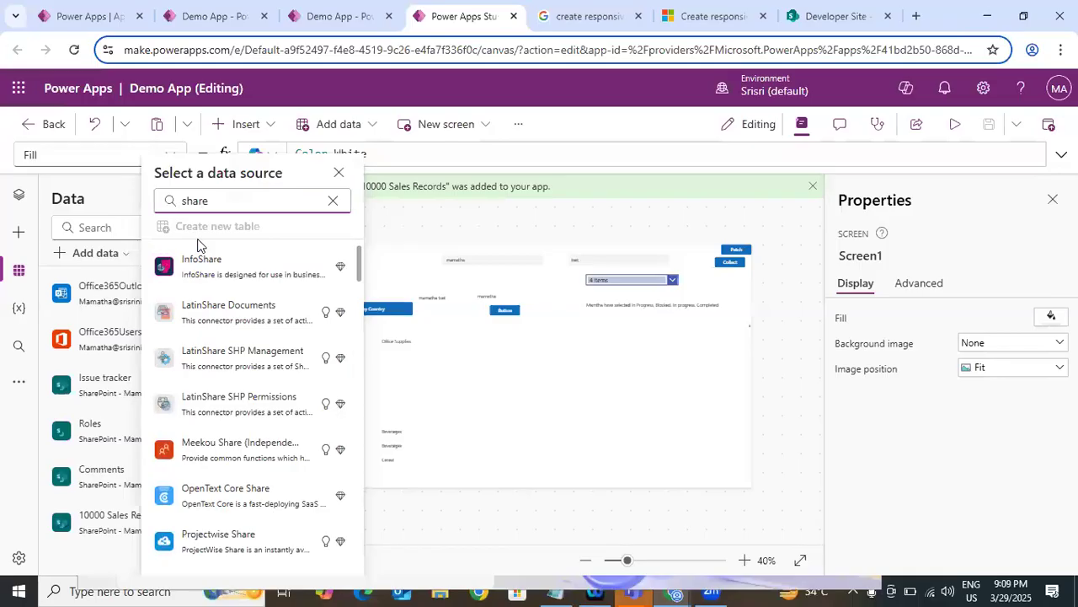
{"action": "type", "text": "poi"}
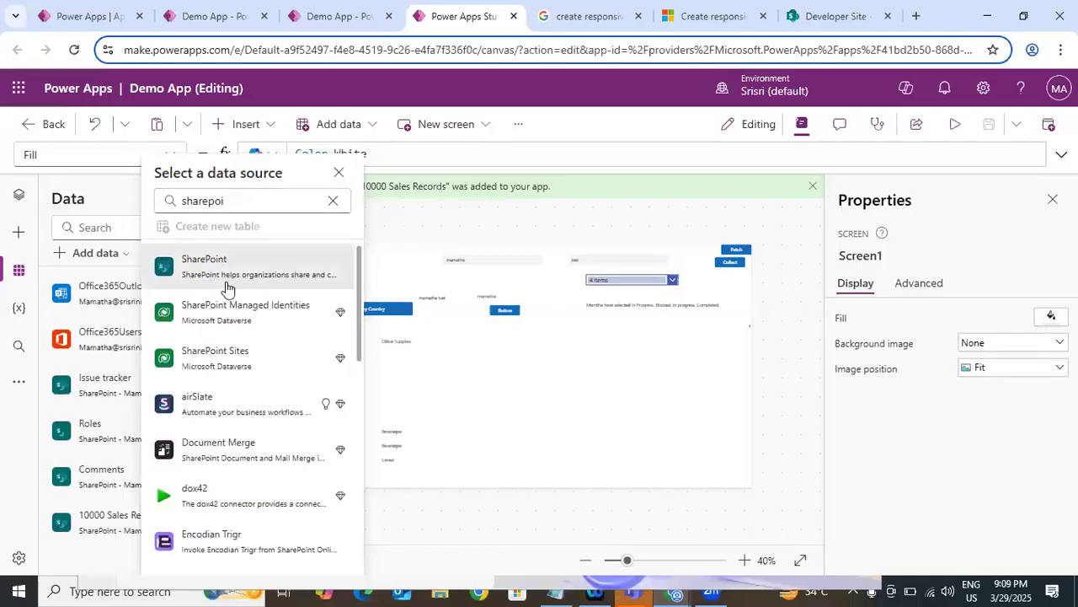
{"action": "left_click", "coordinate": [226, 288]}
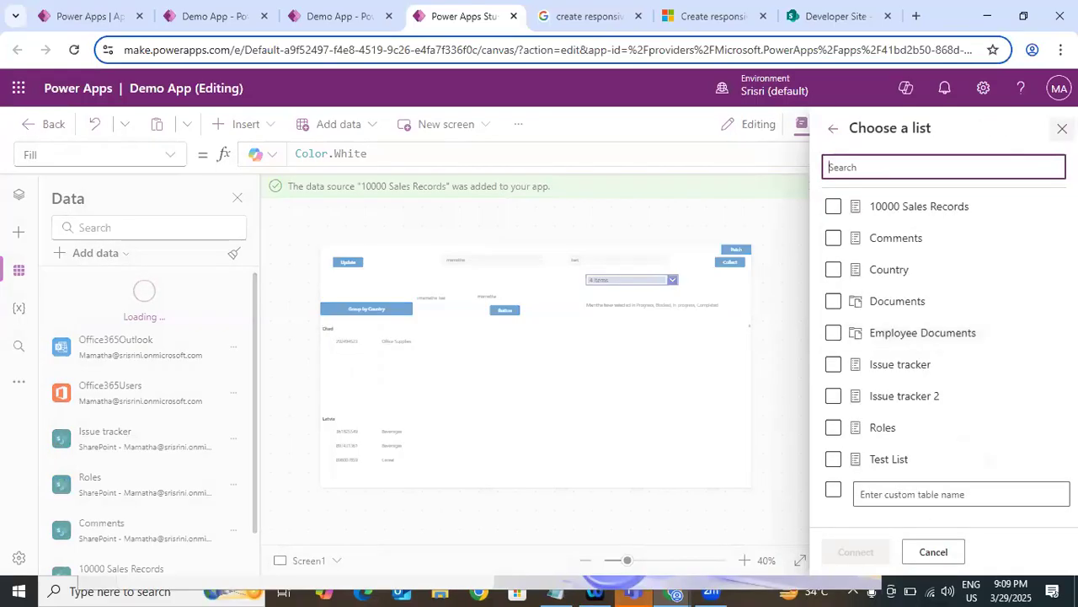
{"action": "left_click", "coordinate": [1062, 128]}
Search the data sources for "sql" and open the SQL Server connection form with SQL Server Authentication selected.
{"action": "left_click", "coordinate": [95, 253]}
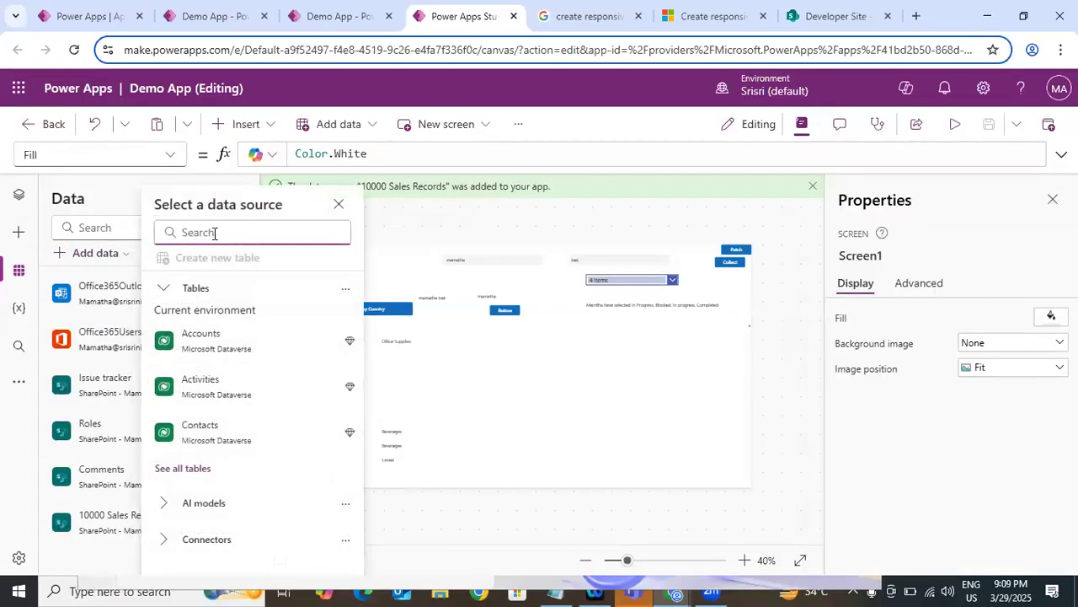
{"action": "type", "text": "sql"}
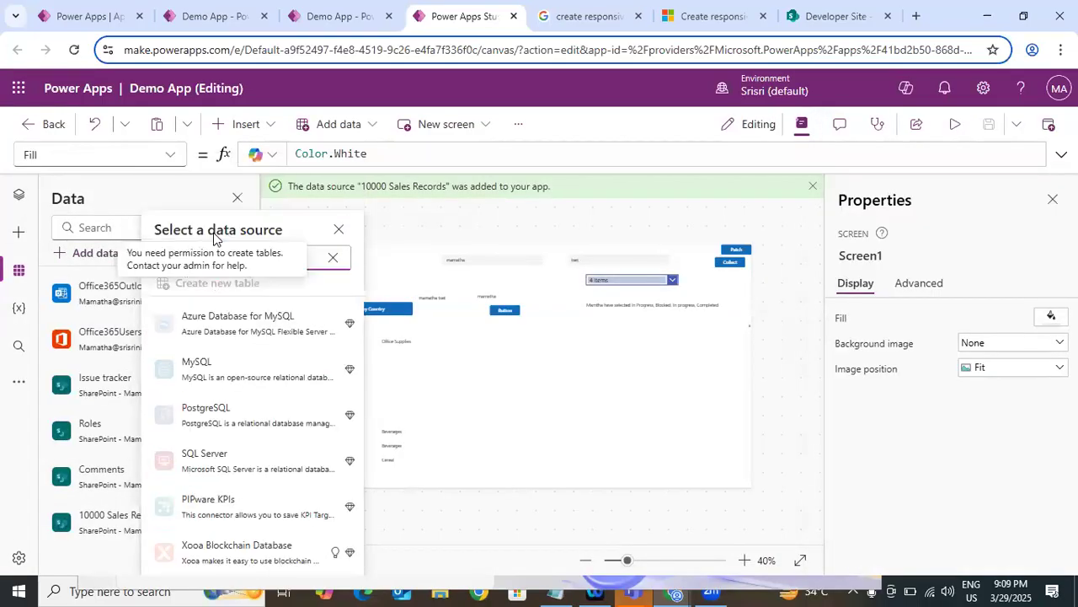
{"action": "left_click", "coordinate": [219, 459]}
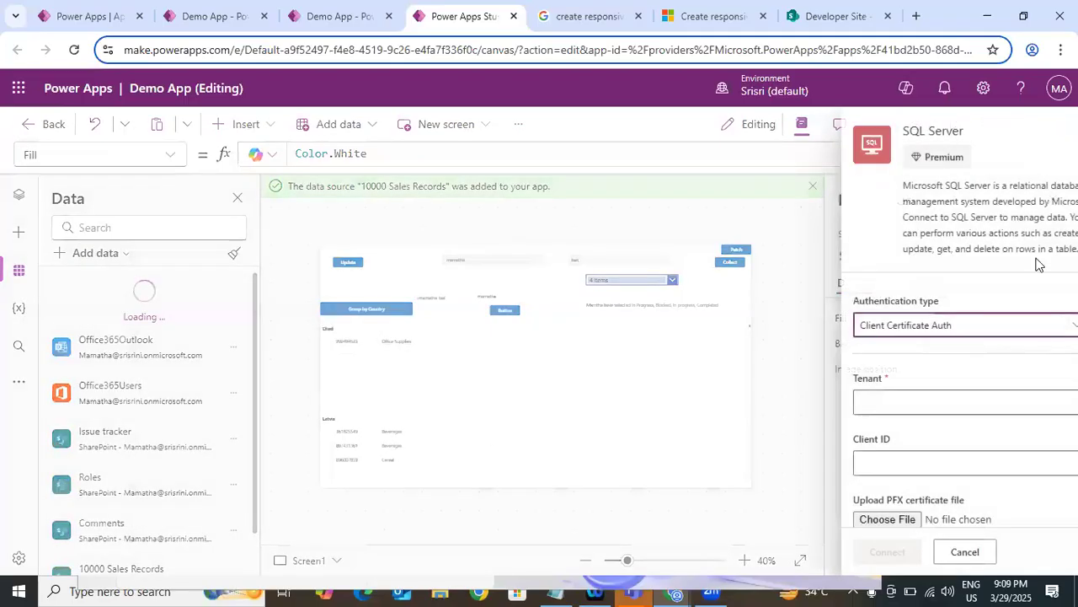
{"action": "left_click", "coordinate": [927, 324]}
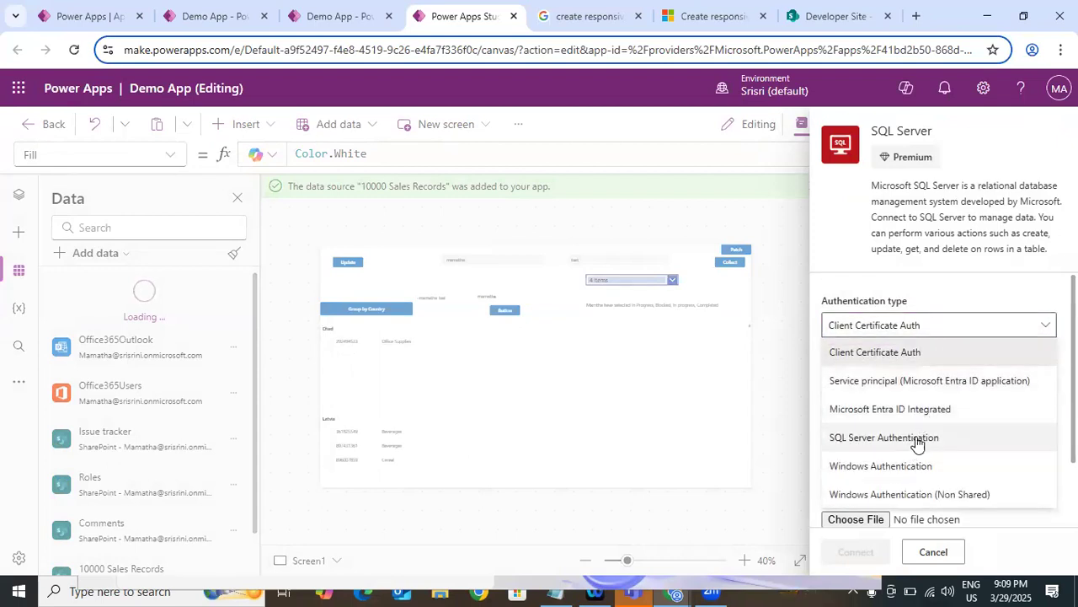
{"action": "left_click", "coordinate": [909, 449]}
Go through the SQL Server connection's required server, database and login fields, and cancel the connection.
{"action": "scroll", "coordinate": [867, 338], "scroll_direction": "down", "scroll_amount": 3}
{"action": "left_click", "coordinate": [867, 338]}
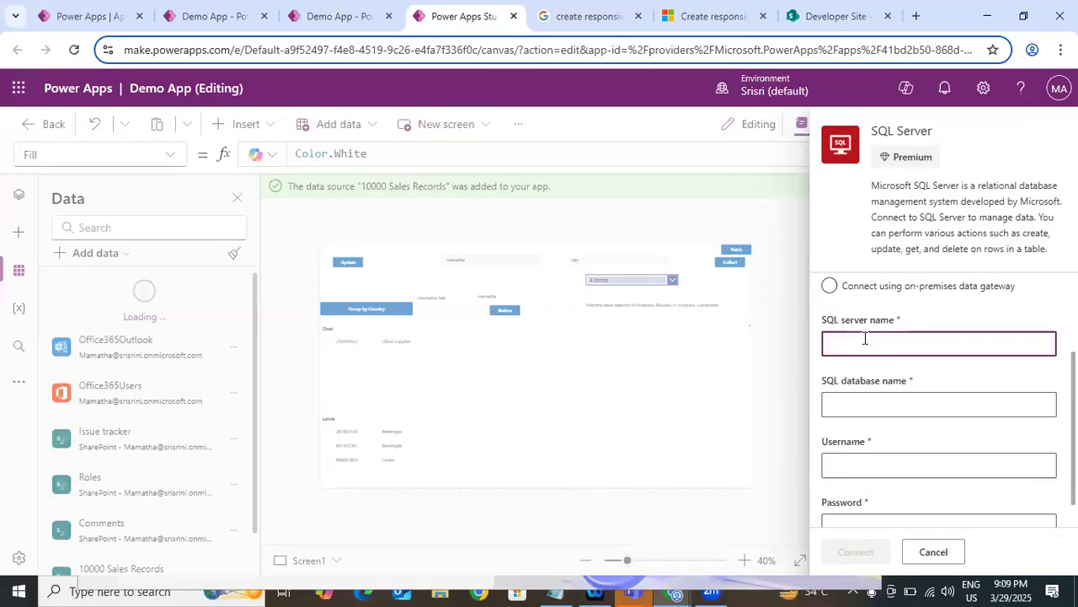
{"action": "left_click", "coordinate": [881, 403]}
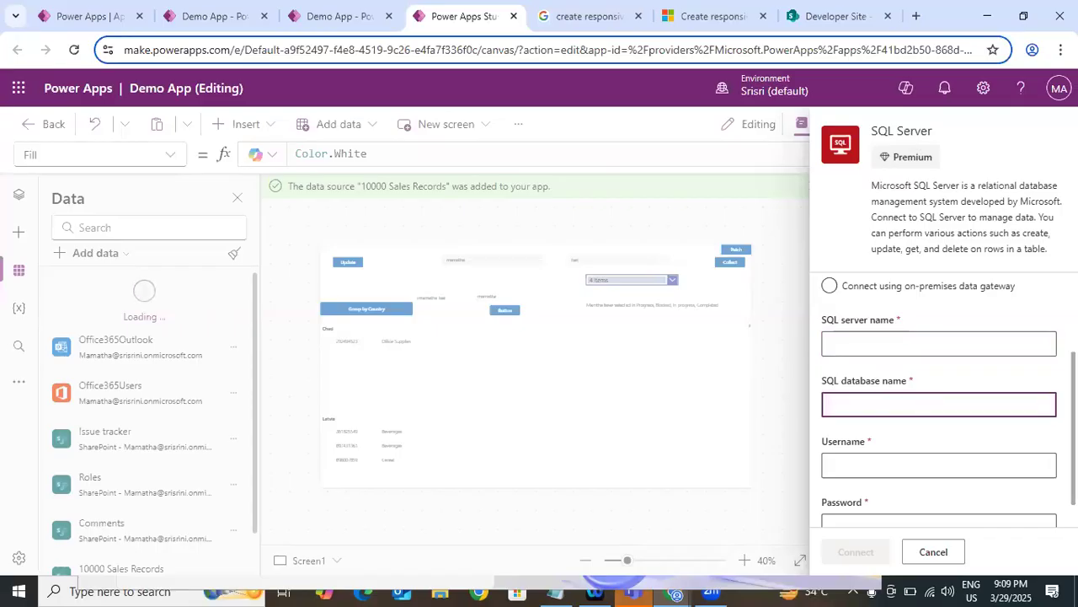
{"action": "scroll", "coordinate": [789, 440], "scroll_direction": "down", "scroll_amount": 1}
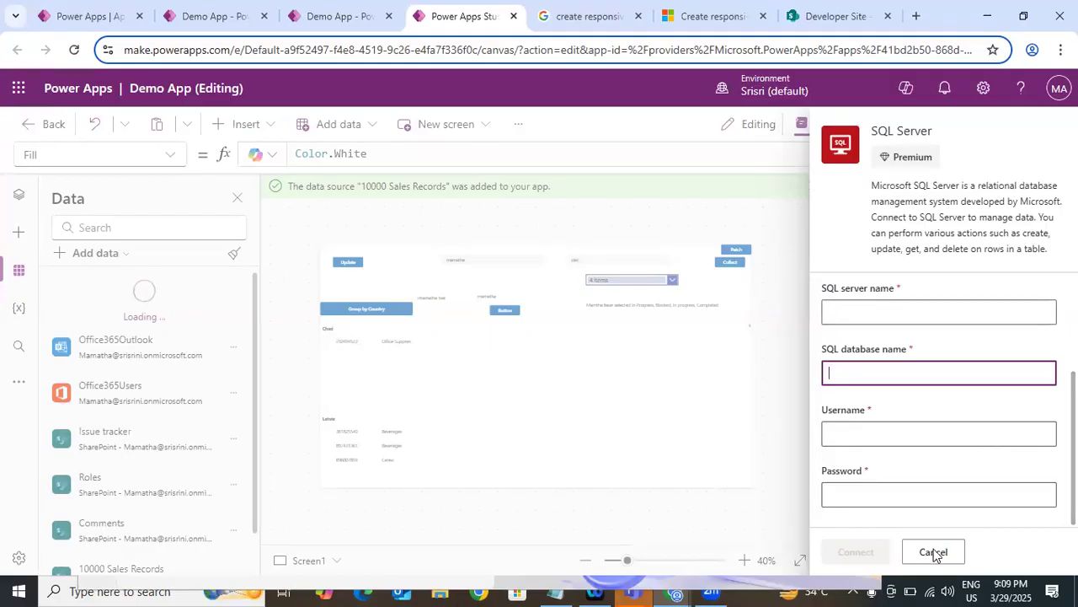
{"action": "left_click", "coordinate": [578, 481]}
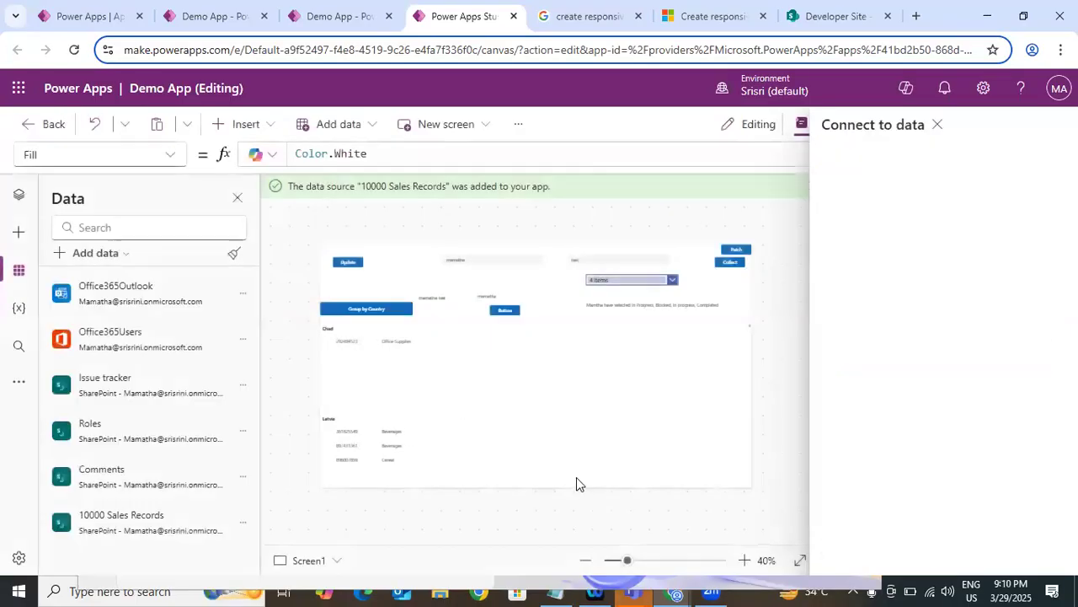
Inspect the '10000 Sales Records' data source reference in the Group by Country button's GroupBy formula.
{"action": "left_click", "coordinate": [450, 452]}
{"action": "left_click", "coordinate": [367, 309]}
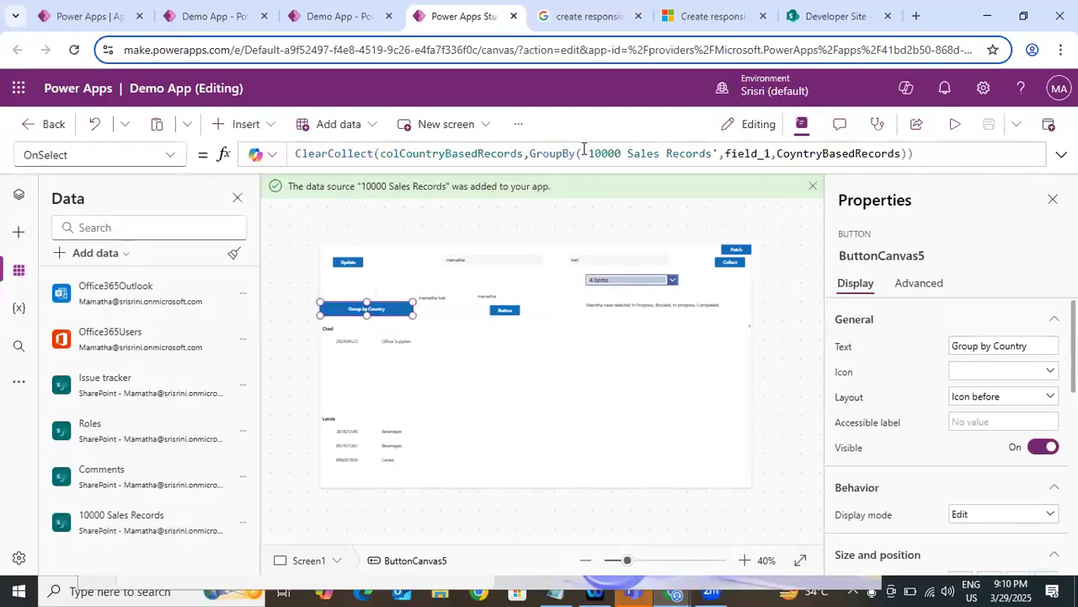
{"action": "left_click_drag", "start_coordinate": [582, 154], "coordinate": [718, 153]}
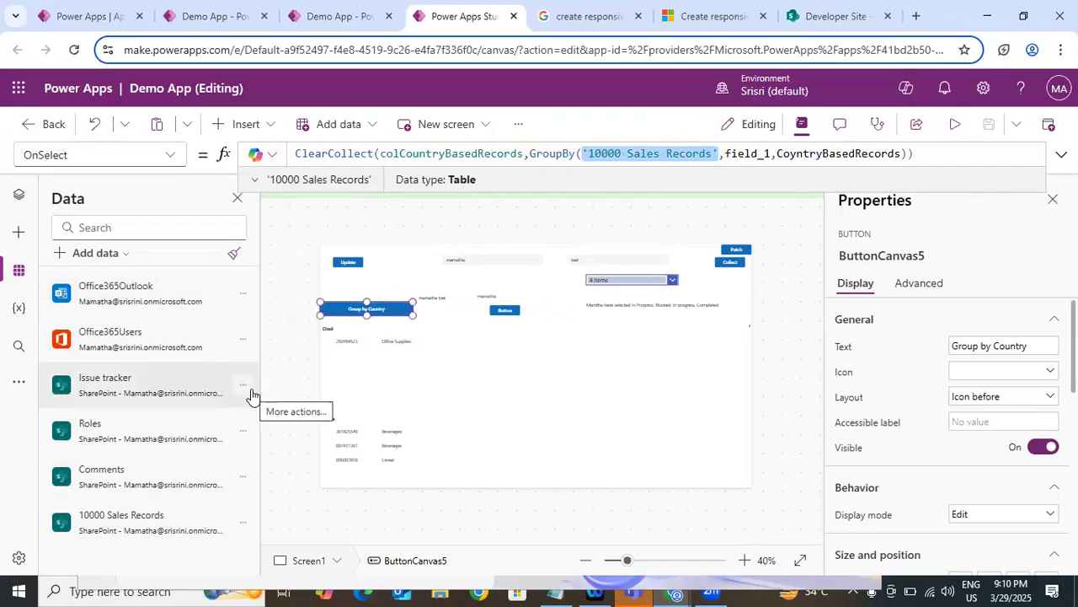
View the list of data sources that can be added to the app and close it.
{"action": "left_click", "coordinate": [95, 253]}
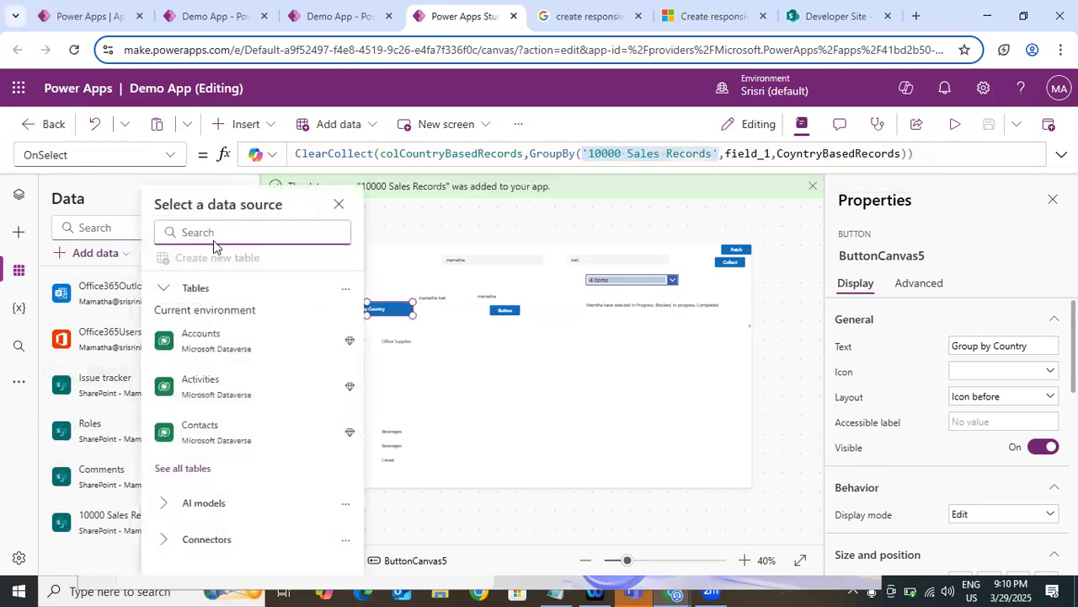
{"action": "left_click", "coordinate": [423, 240]}
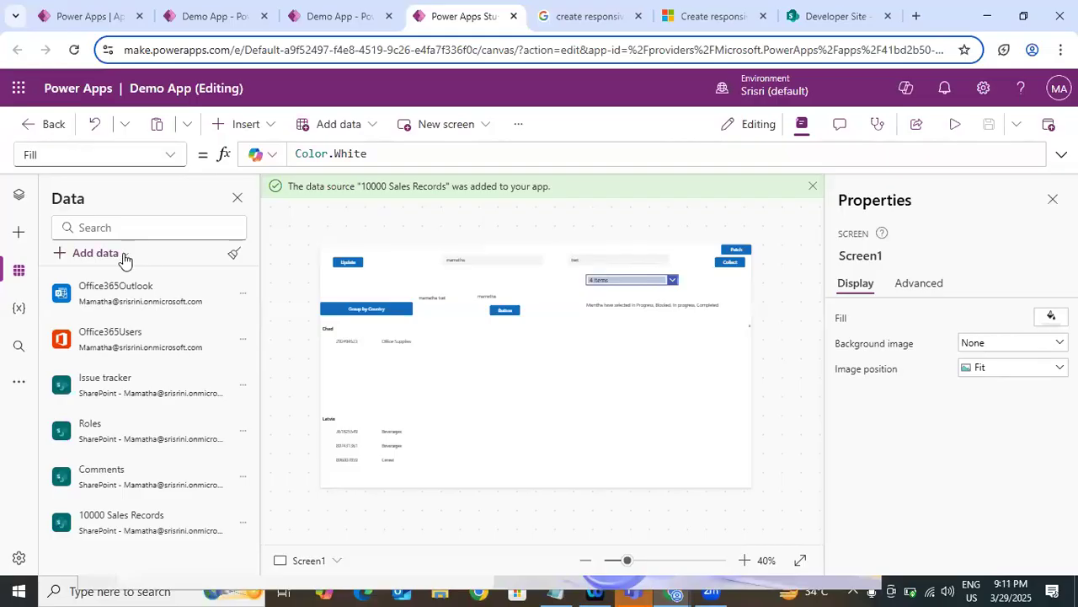
{"action": "left_click", "coordinate": [95, 253]}
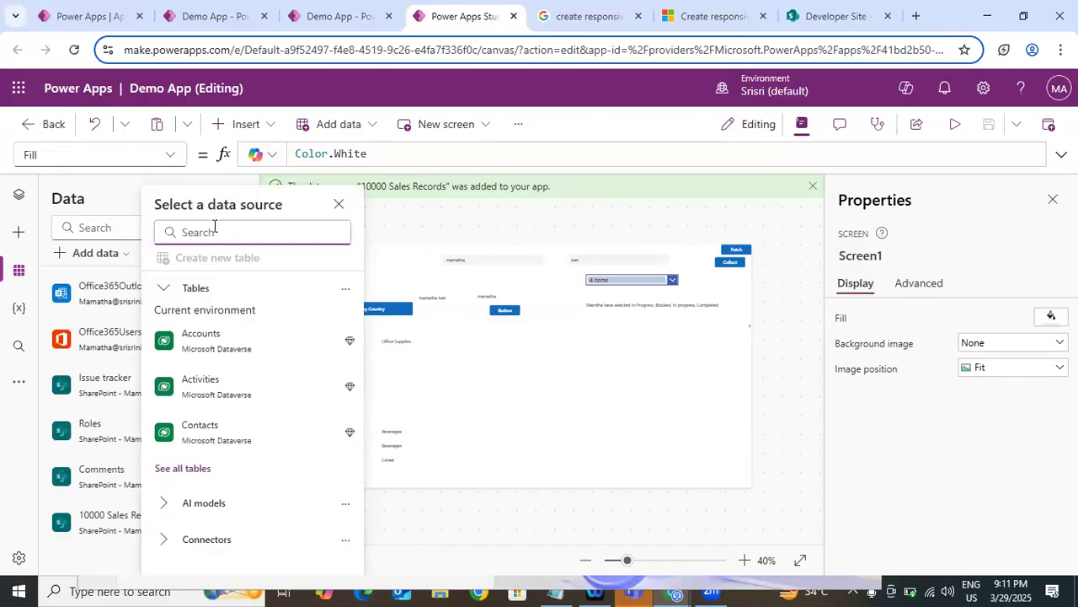
{"action": "left_click", "coordinate": [762, 342]}
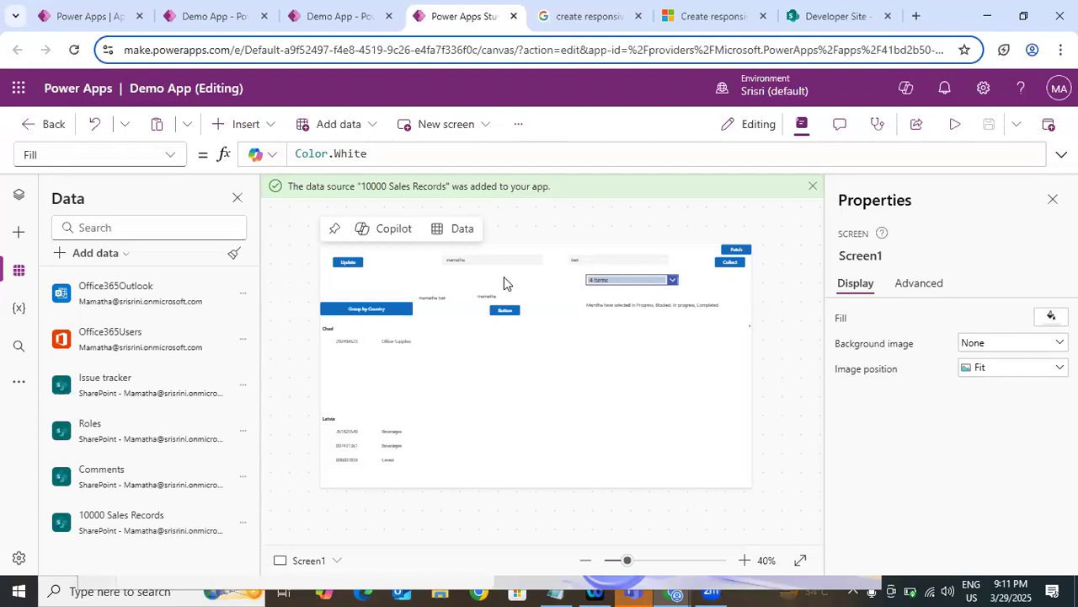
Check the Items formula of the gallery showing the country-grouped records, and deselect the gallery.
{"action": "left_click", "coordinate": [705, 435]}
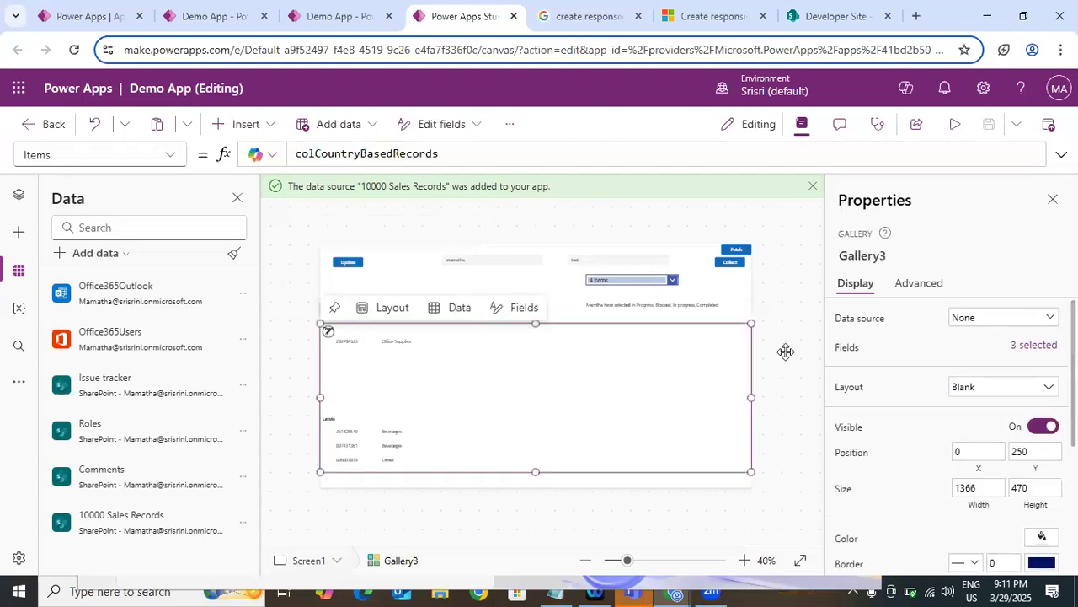
{"action": "left_click", "coordinate": [781, 301]}
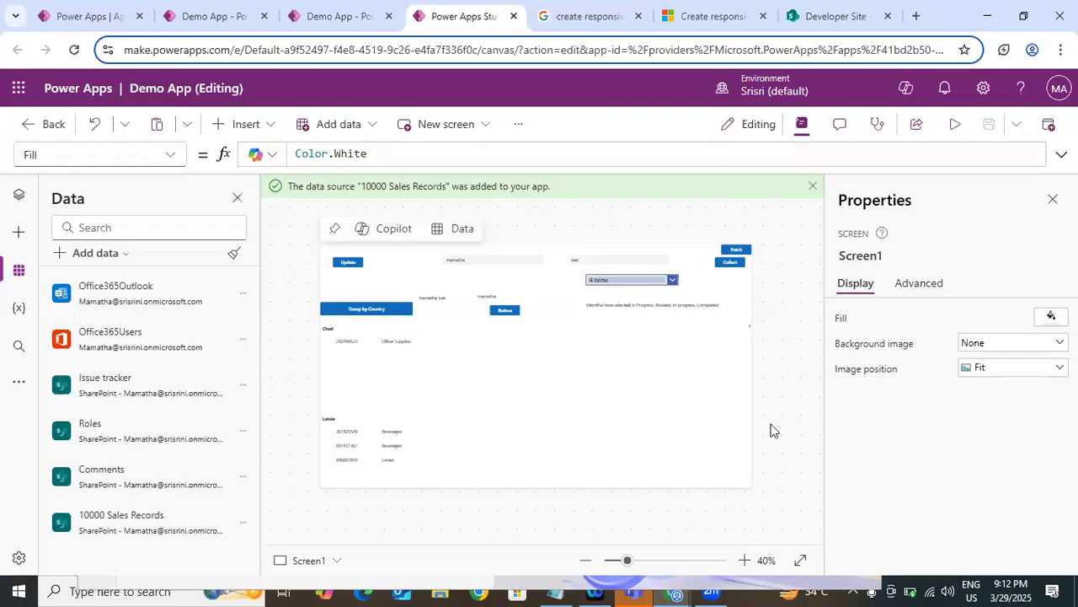
Delete Screen2 from the app's list of screens.
{"action": "left_click", "coordinate": [410, 312]}
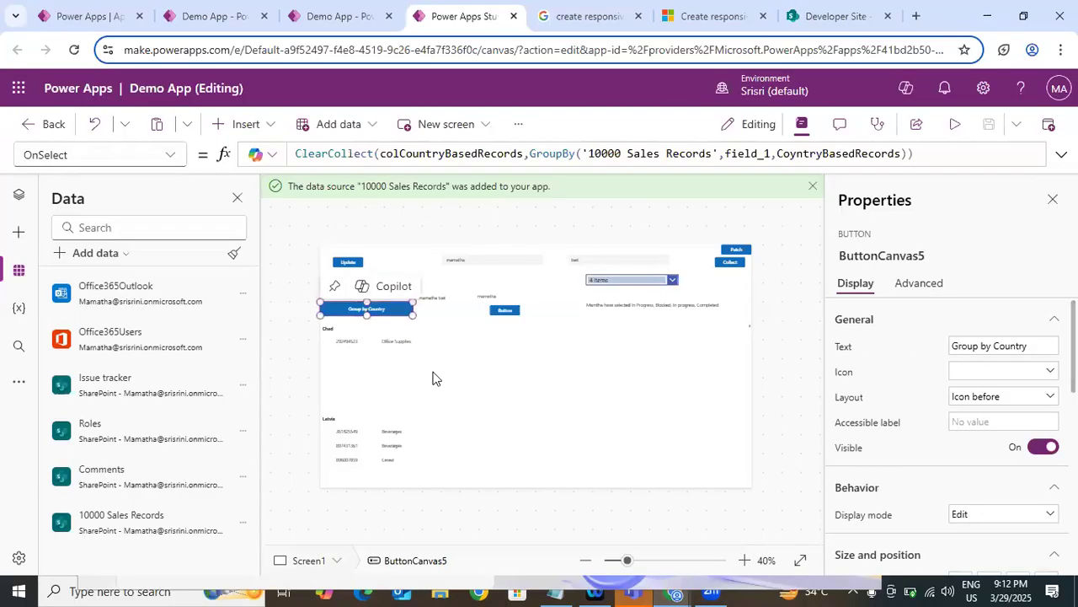
{"action": "left_click", "coordinate": [433, 370]}
{"action": "left_click", "coordinate": [20, 197]}
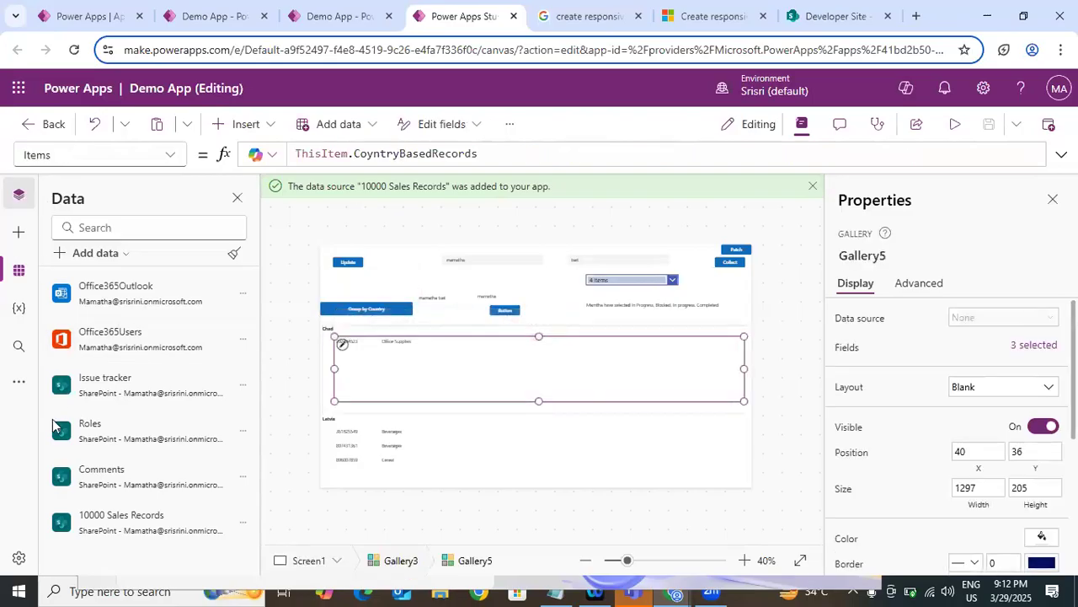
{"action": "left_click", "coordinate": [59, 420]}
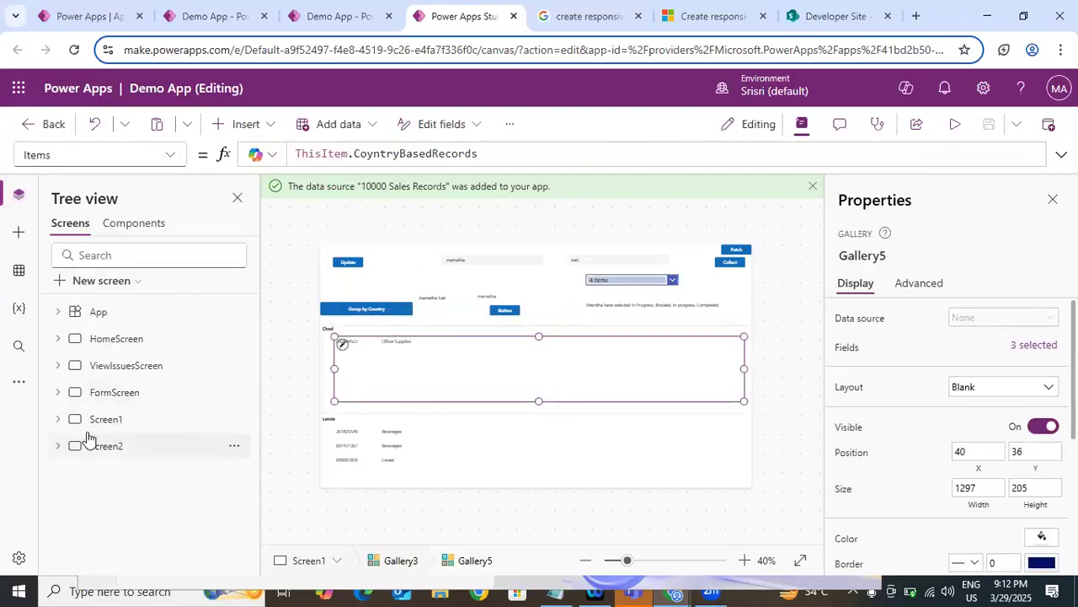
{"action": "left_click", "coordinate": [126, 421]}
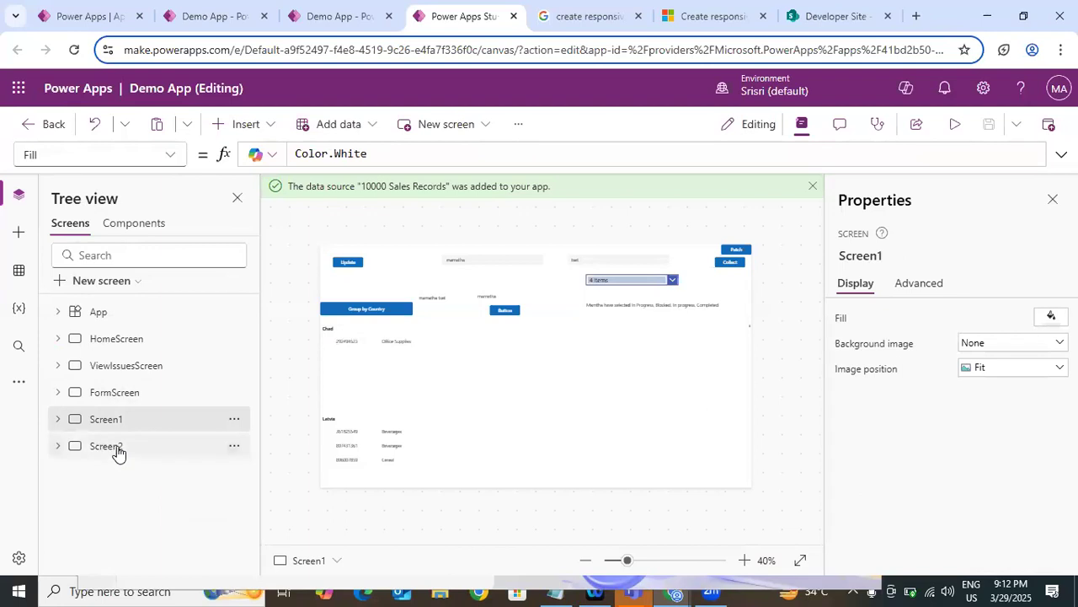
{"action": "left_click", "coordinate": [118, 451]}
{"action": "left_click", "coordinate": [234, 445]}
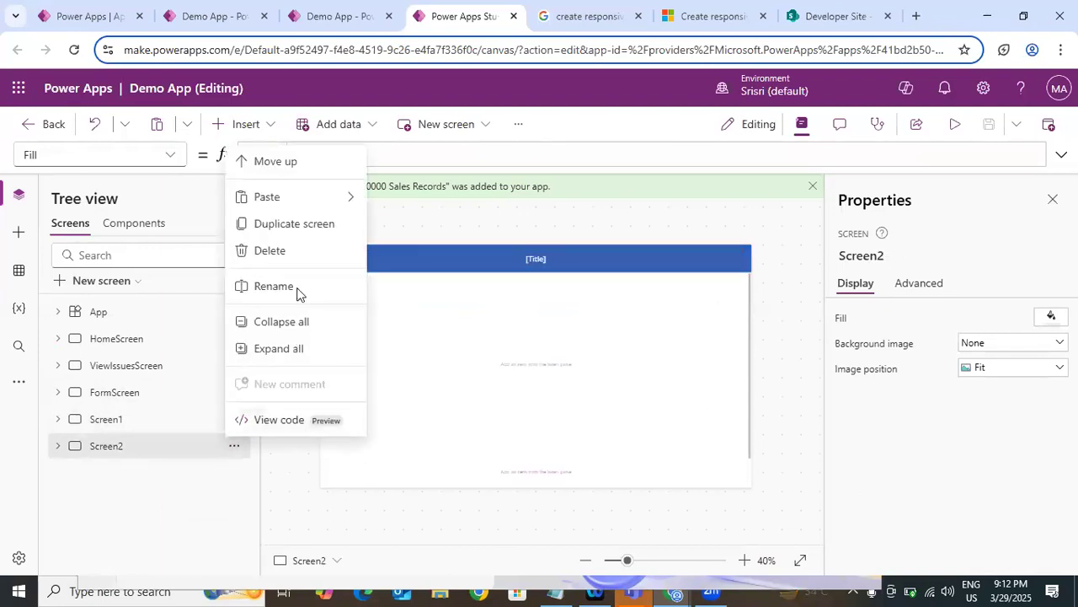
{"action": "left_click", "coordinate": [276, 253]}
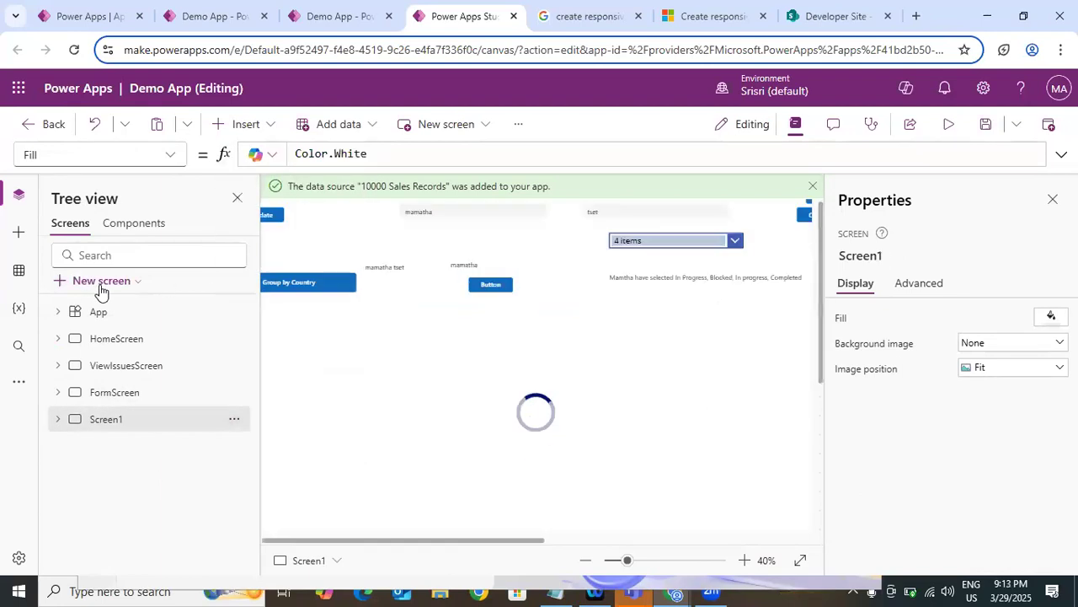
Add a new blank screen to the app and place a button on it.
{"action": "left_click", "coordinate": [118, 288]}
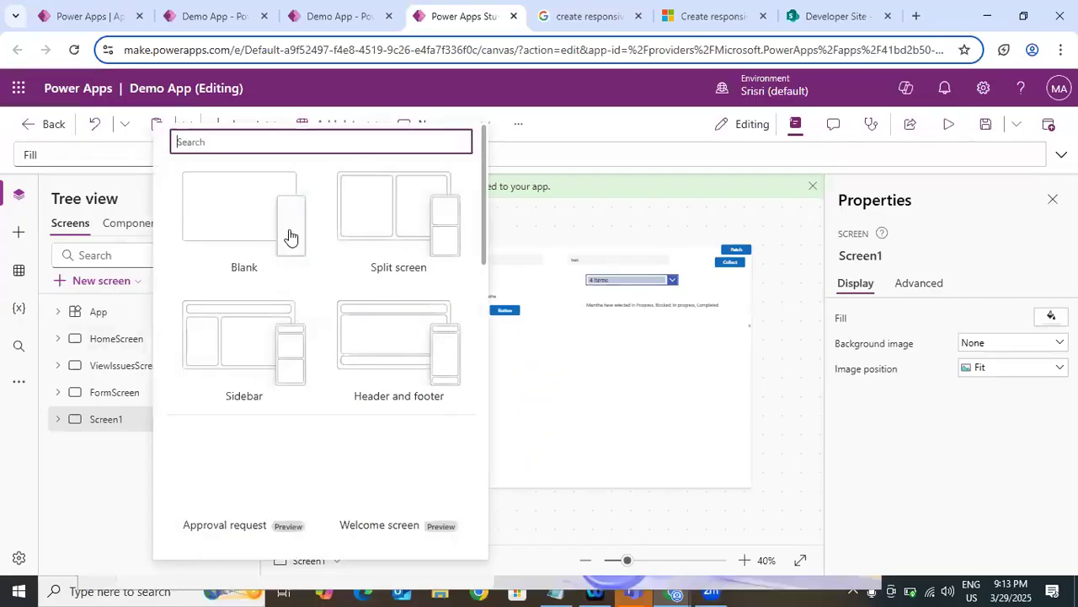
{"action": "left_click", "coordinate": [130, 456]}
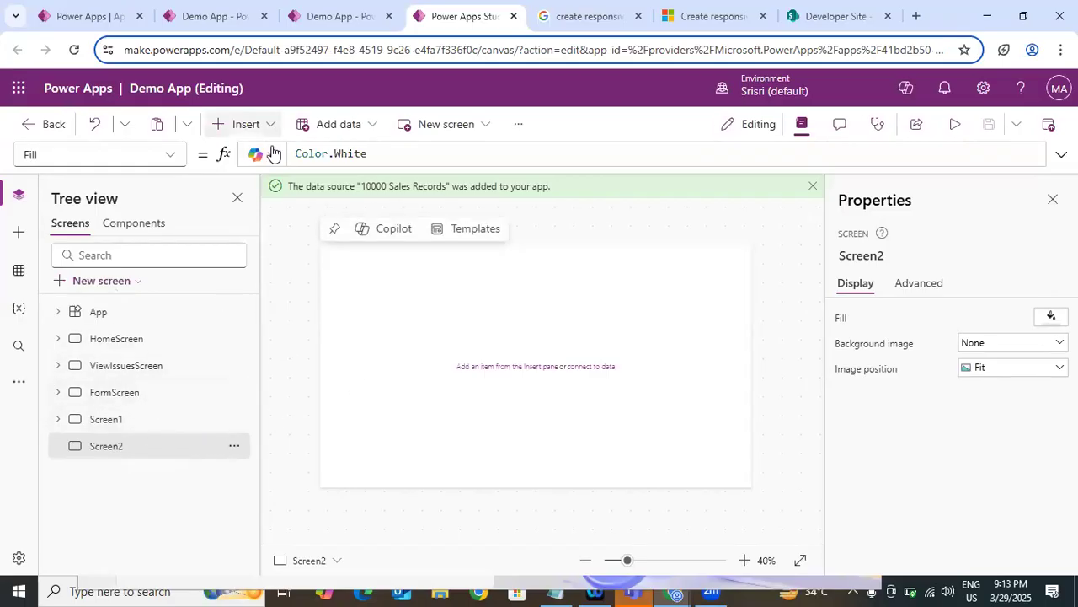
{"action": "left_click", "coordinate": [249, 127]}
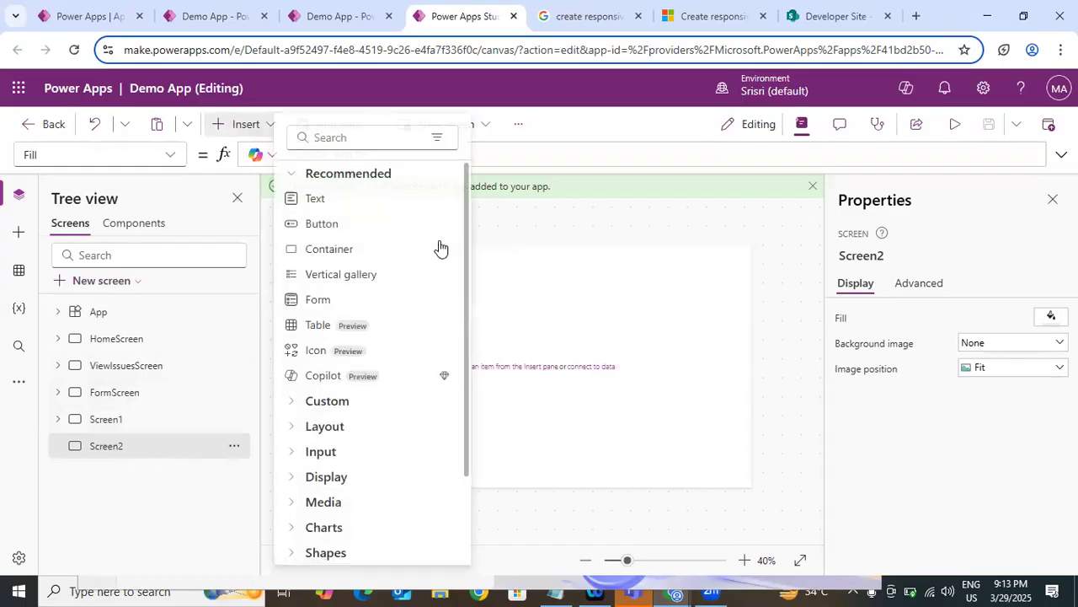
{"action": "left_click", "coordinate": [347, 229]}
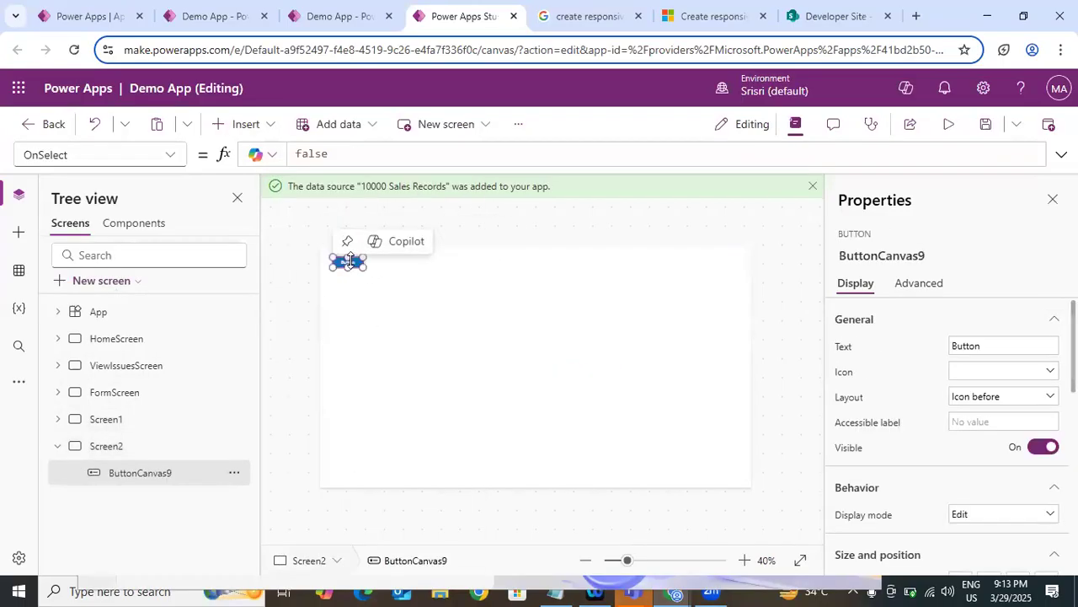
Replace the new button's OnSelect formula with the ShowColumns function.
{"action": "left_click", "coordinate": [314, 154]}
{"action": "double_click", "coordinate": [312, 154]}
{"action": "key", "text": "BackSpace"}
{"action": "type", "text": "show"}
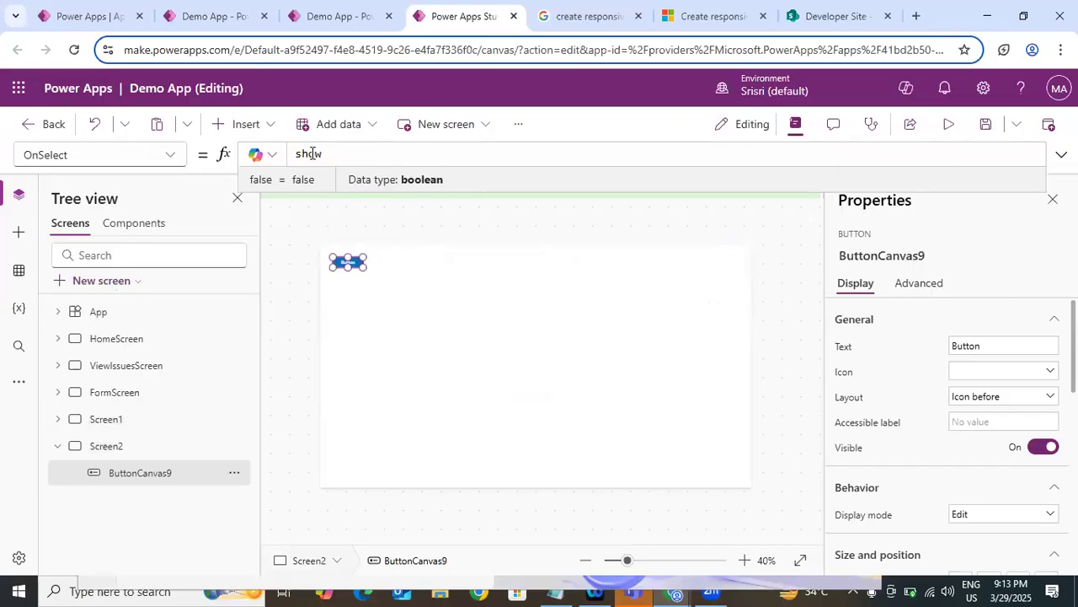
{"action": "type", "text": "c"}
{"action": "key", "text": "Tab"}
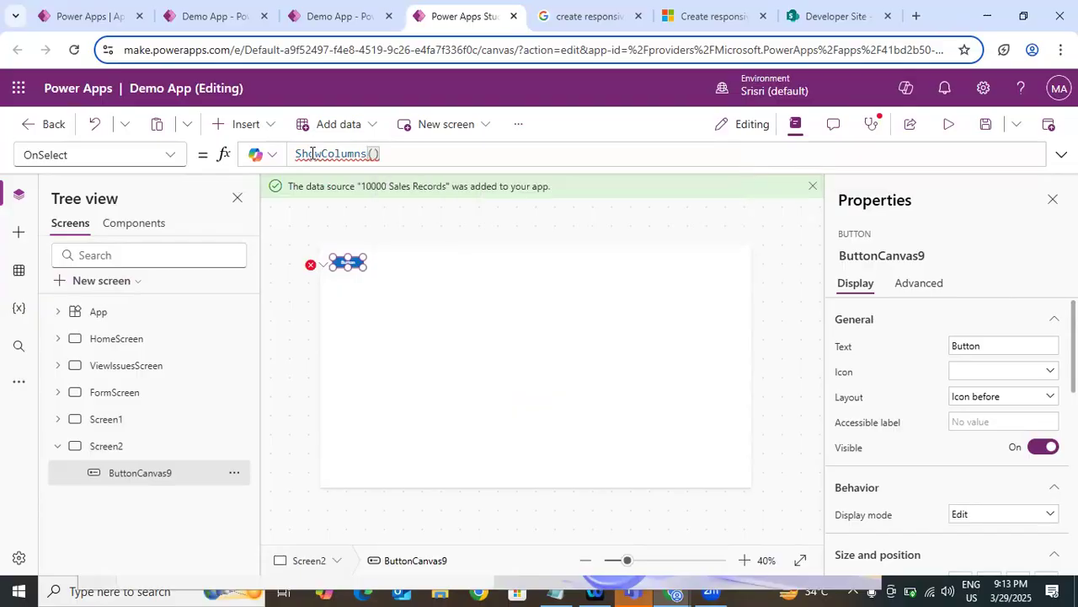
Enter '10000 Sales Records' as the source argument of ShowColumns, without any column arguments.
{"action": "type", "text": "100"}
{"action": "key", "text": "BackSpace"}
{"action": "key", "text": "BackSpace"}
{"action": "key", "text": "BackSpace"}
{"action": "type", "text": "sale"}
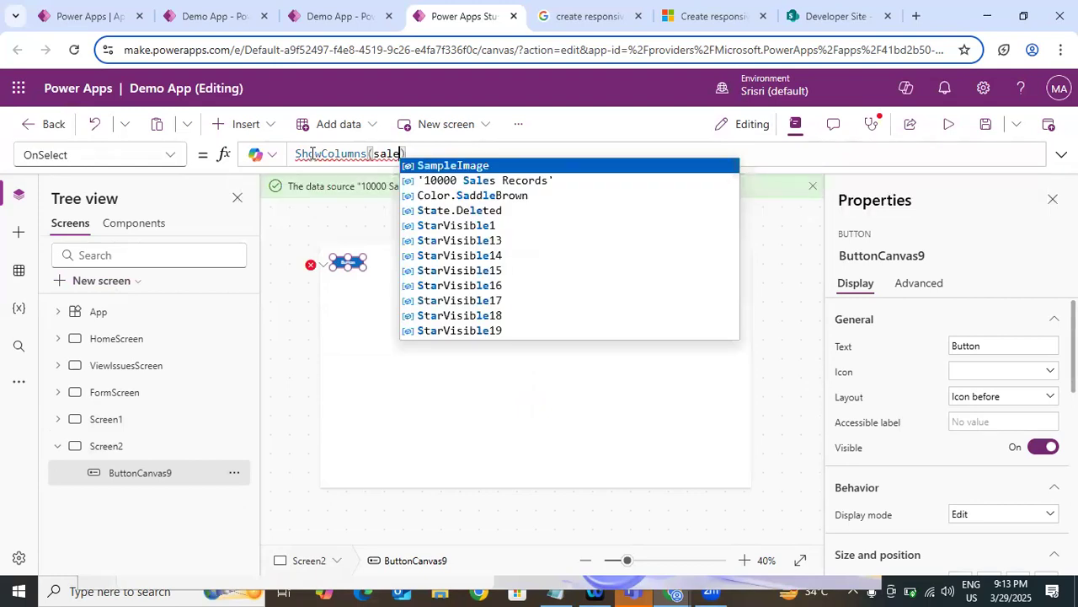
{"action": "key", "text": "Tab"}
{"action": "type", "text": ","}
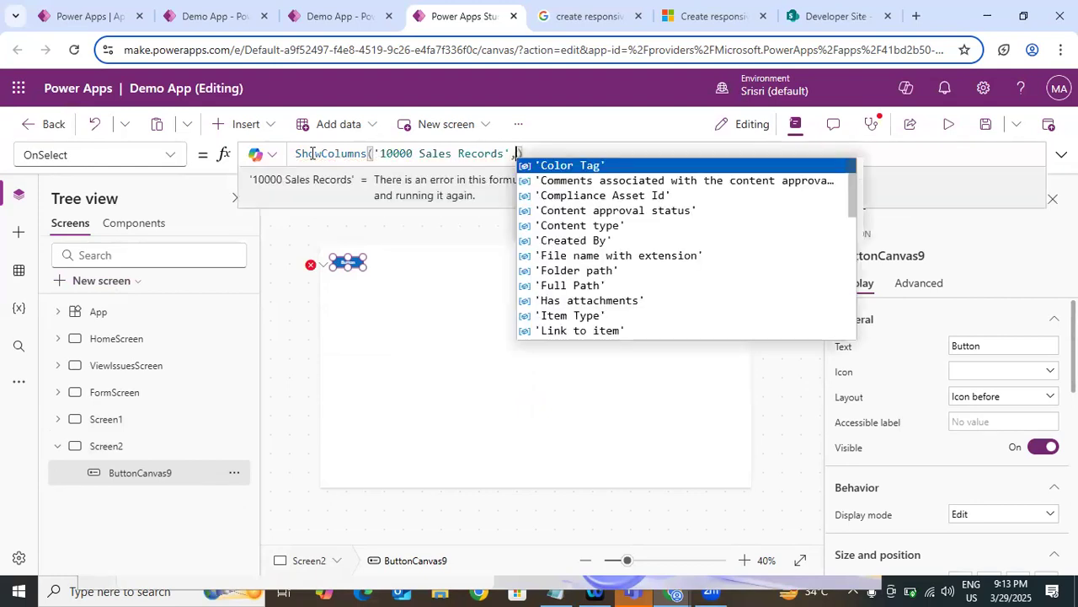
{"action": "key", "text": "Escape"}
{"action": "key", "text": "BackSpace"}
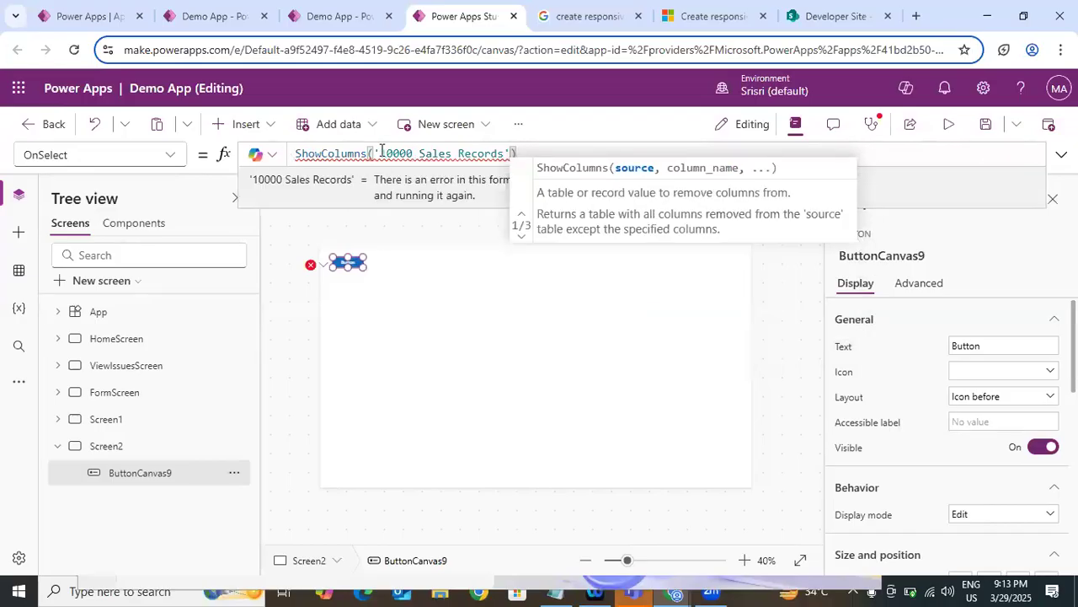
Remove the ShowColumns wrapper and its parentheses from the OnSelect formula, keeping only '10000 Sales Records', and select the remaining text.
{"action": "mouse_move", "coordinate": [374, 153]}
{"action": "left_mouse_down"}
{"action": "mouse_move", "coordinate": [503, 155]}
{"action": "mouse_move", "coordinate": [495, 162]}
{"action": "left_mouse_up"}
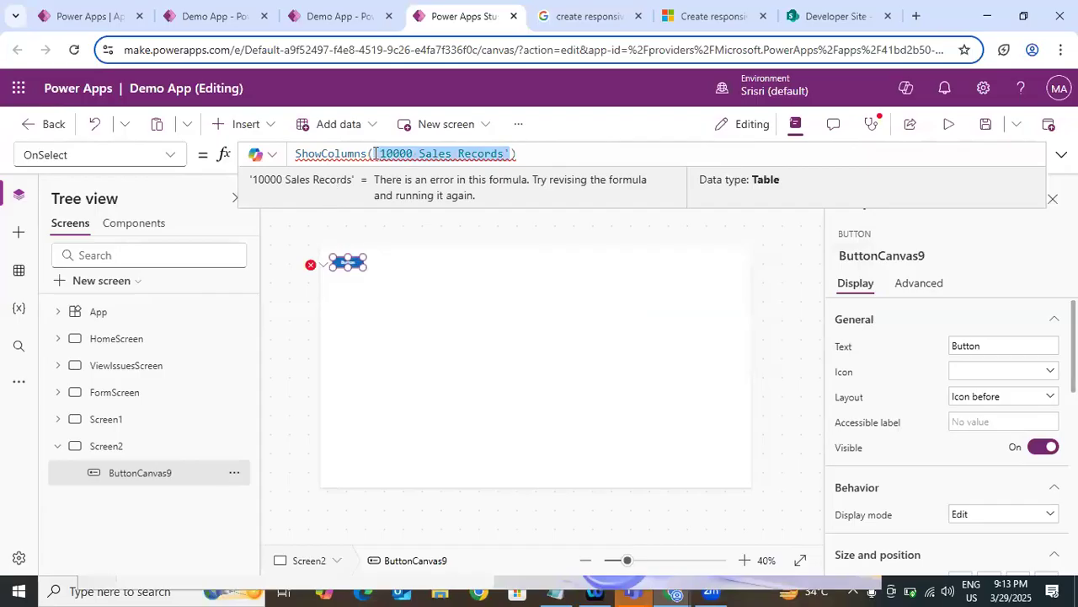
{"action": "left_click_drag", "start_coordinate": [374, 153], "coordinate": [295, 154]}
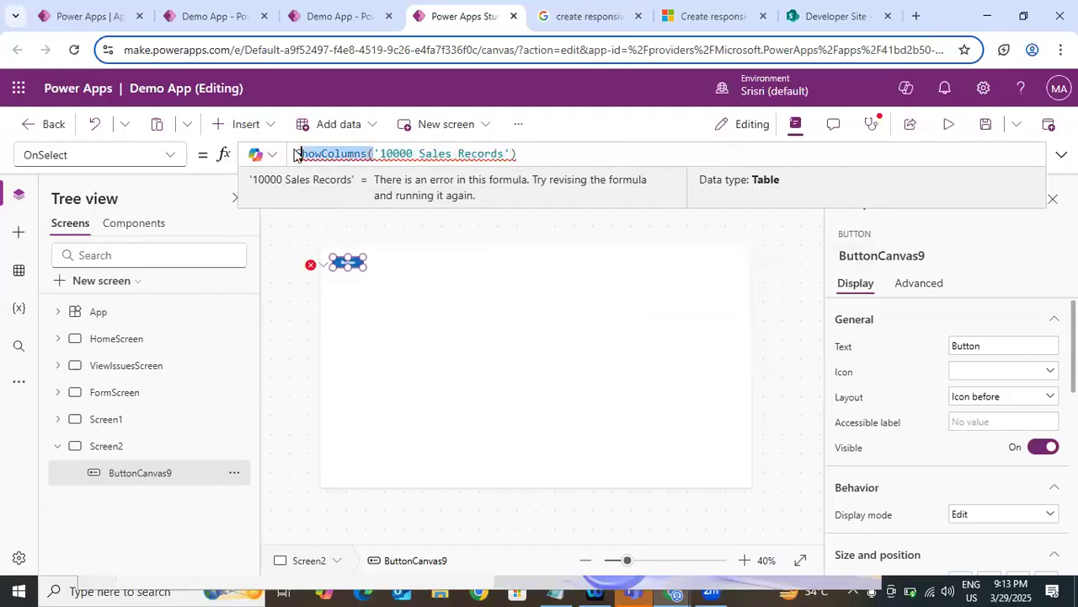
{"action": "key", "text": "BackSpace"}
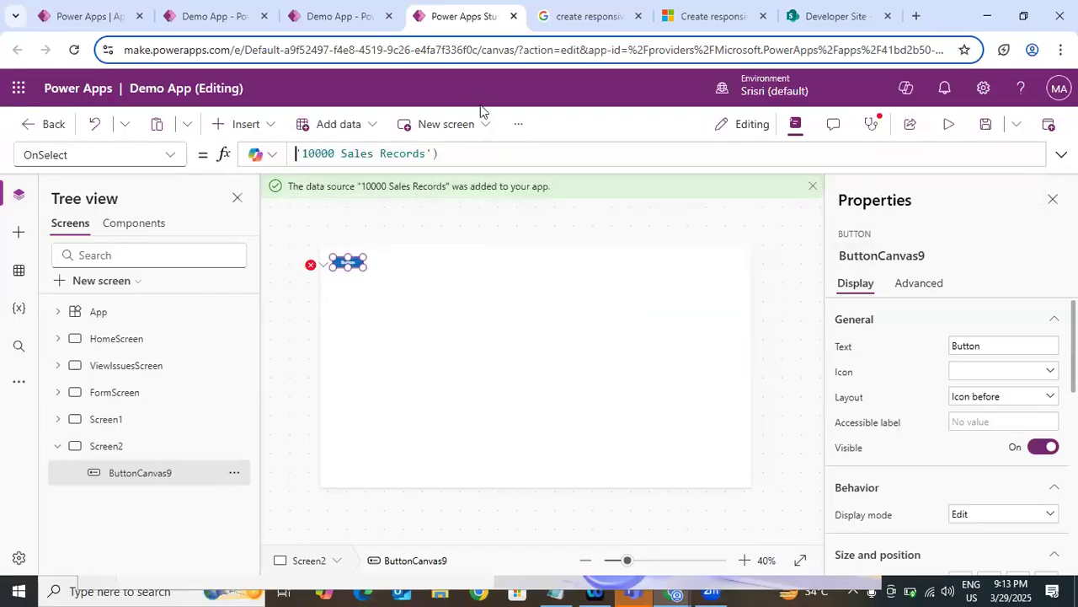
{"action": "left_click", "coordinate": [466, 155]}
{"action": "key", "text": "BackSpace"}
{"action": "left_click_drag", "start_coordinate": [437, 154], "coordinate": [285, 188]}
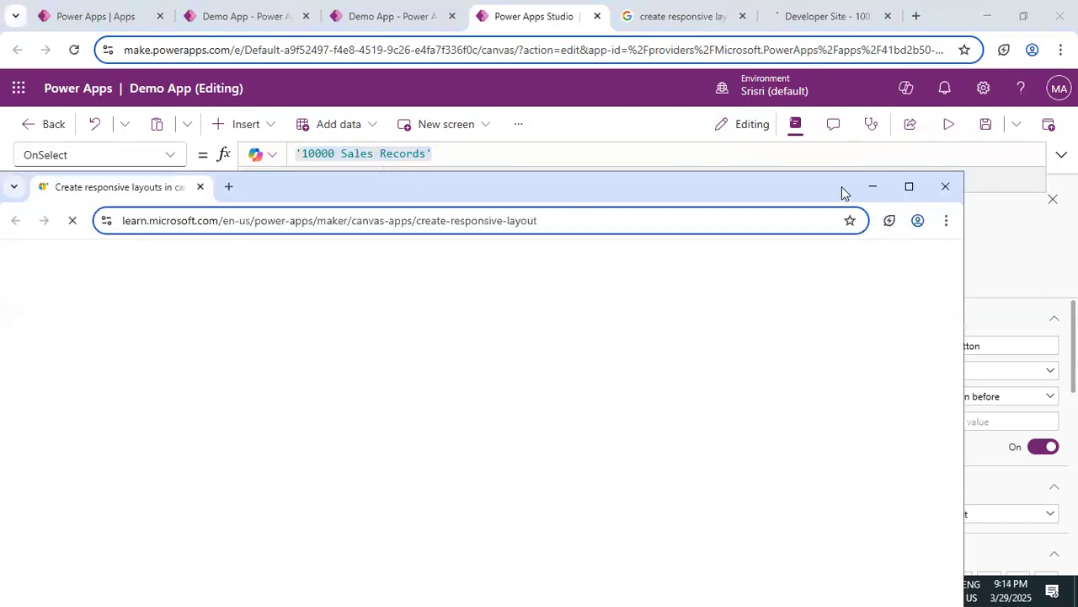
Return the detached responsive layouts page to the main browser window, and close it and the related search page.
{"action": "left_click_drag", "start_coordinate": [86, 194], "coordinate": [741, 22]}
{"action": "left_click", "coordinate": [491, 5]}
{"action": "left_click", "coordinate": [571, 28]}
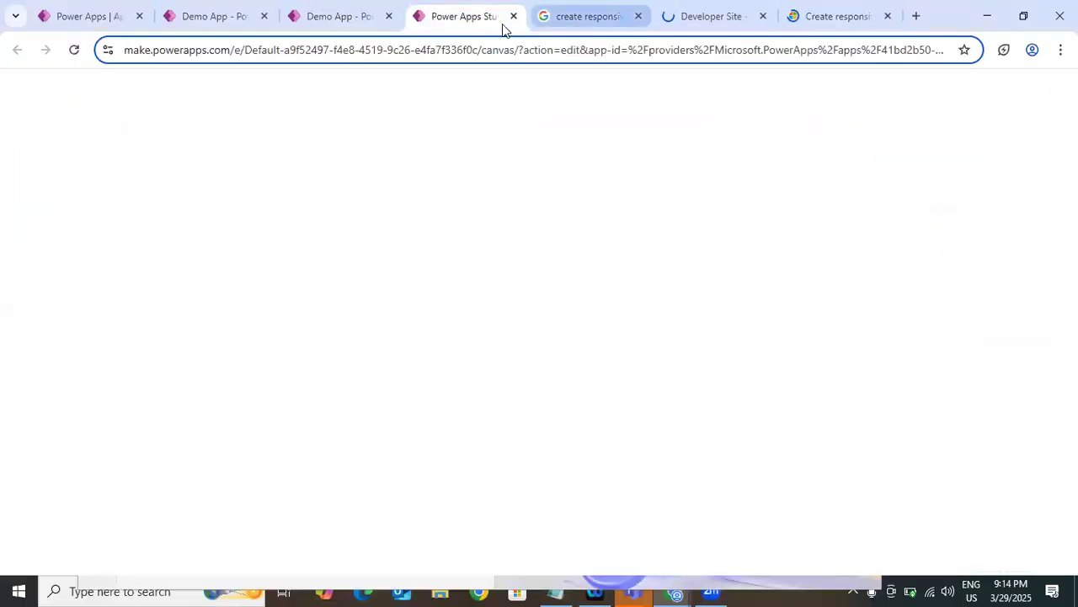
{"action": "left_click", "coordinate": [421, 12]}
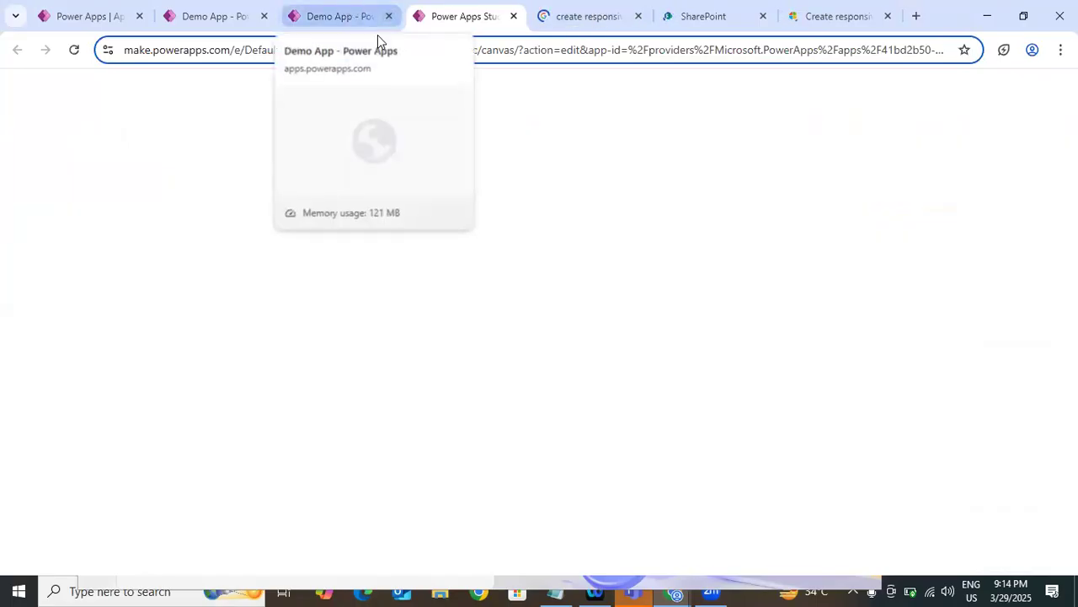
{"action": "left_click", "coordinate": [886, 20]}
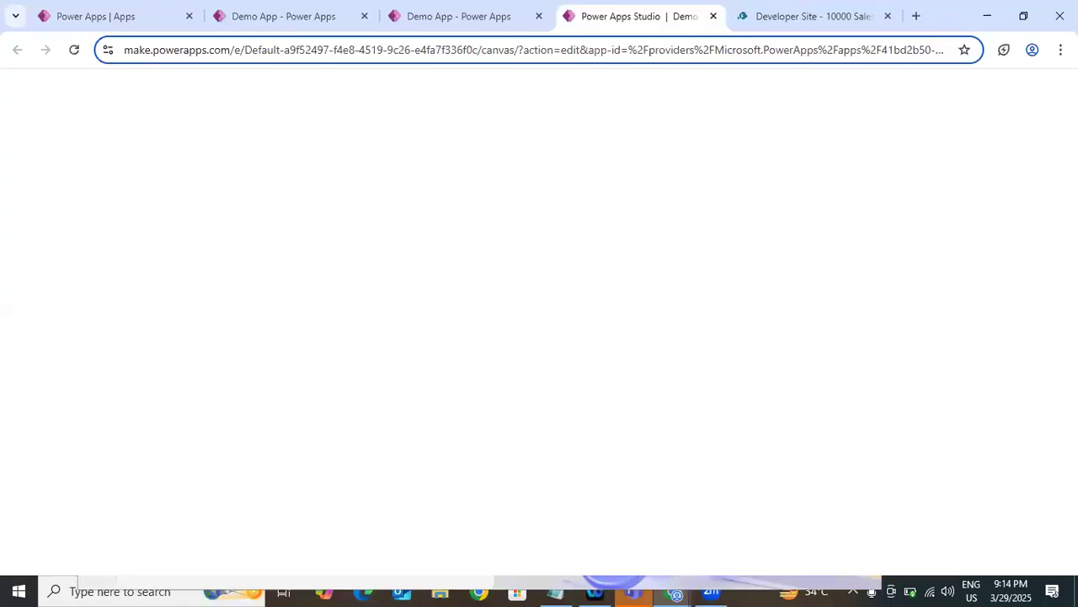
Try to connect the computer to the Samsung A16 Wi-Fi network.
{"action": "left_click", "coordinate": [931, 589]}
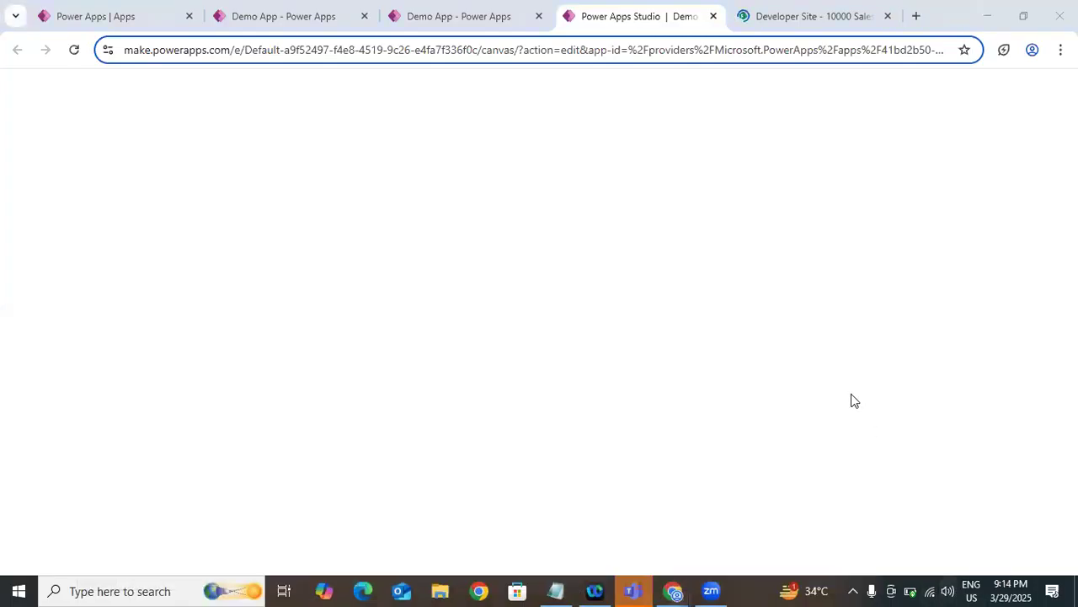
{"action": "left_click", "coordinate": [930, 587]}
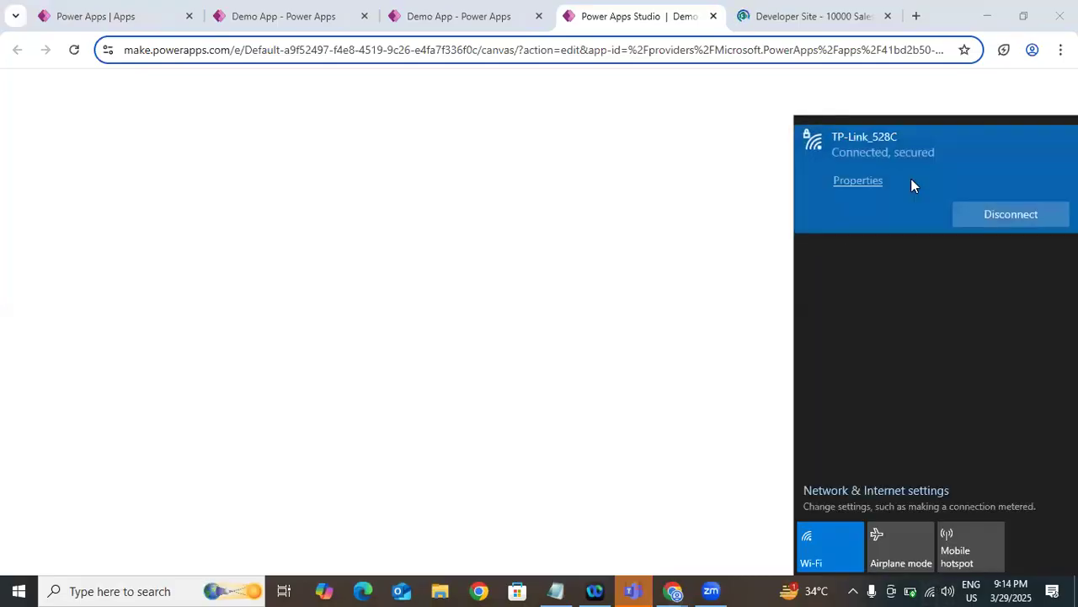
{"action": "left_click", "coordinate": [898, 248]}
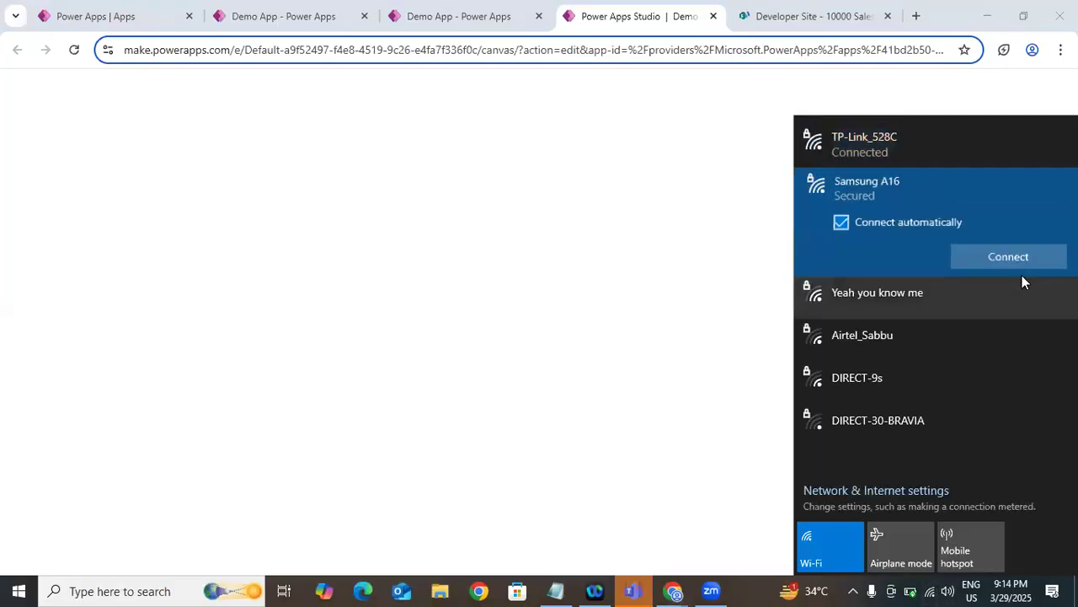
{"action": "left_click", "coordinate": [1013, 259]}
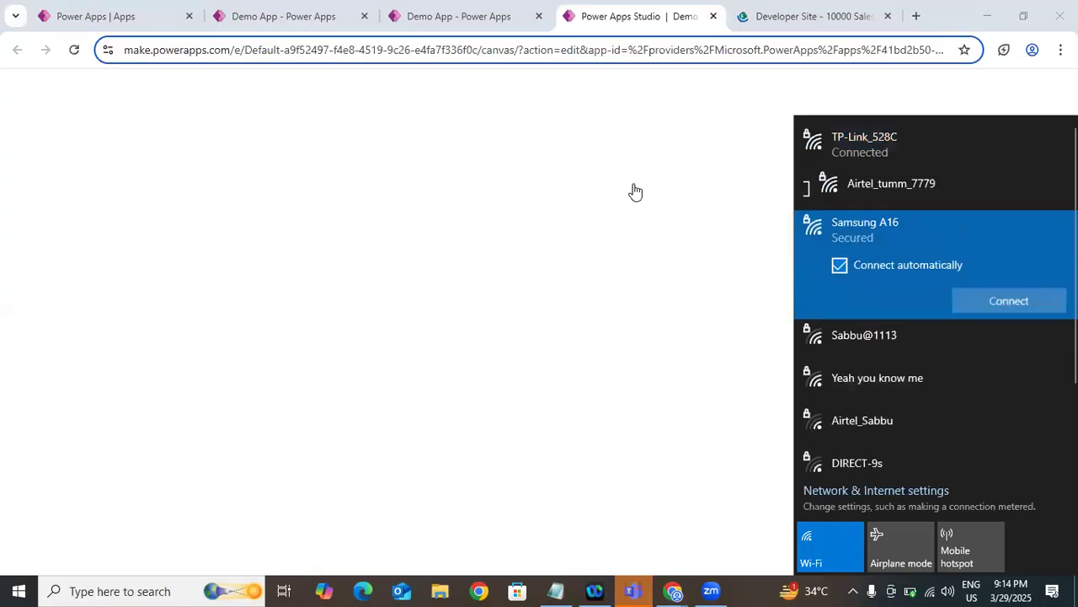
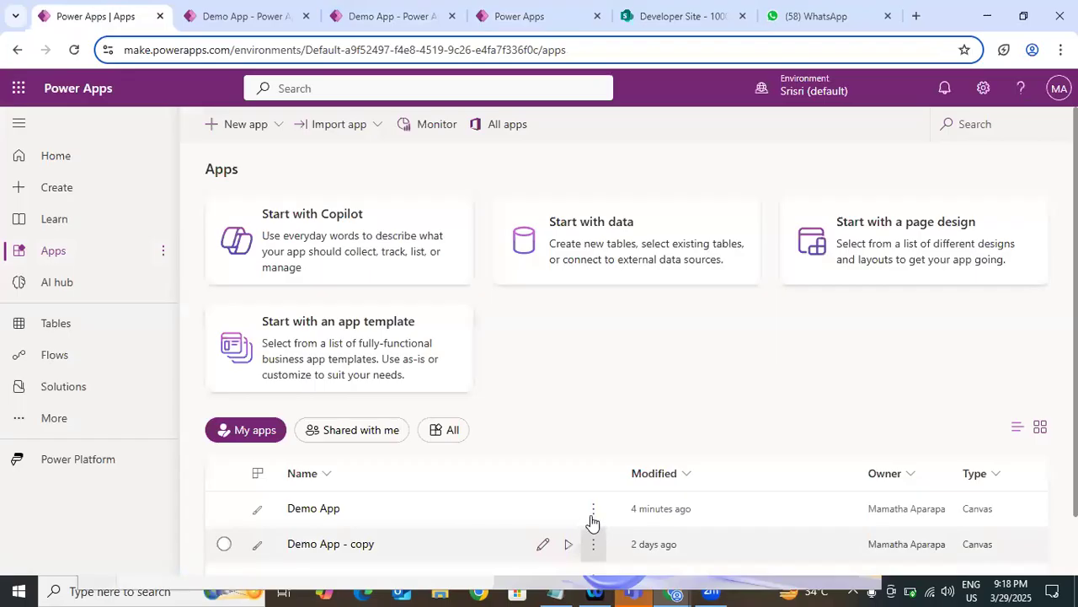
Reopen Demo App for editing from the apps list and close its earlier editing page.
{"action": "left_click", "coordinate": [593, 509]}
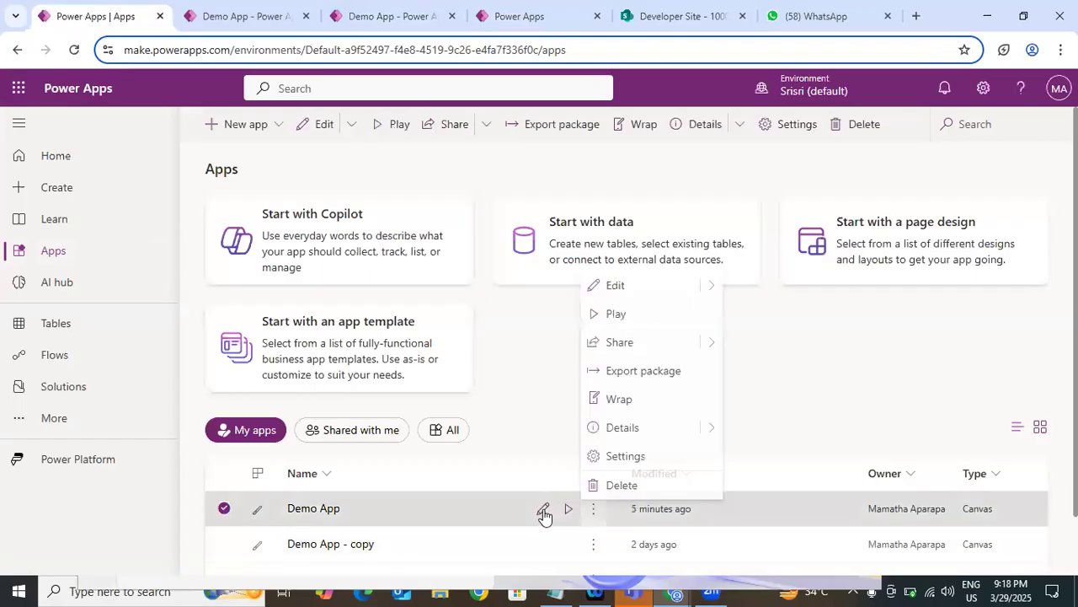
{"action": "left_click", "coordinate": [710, 285]}
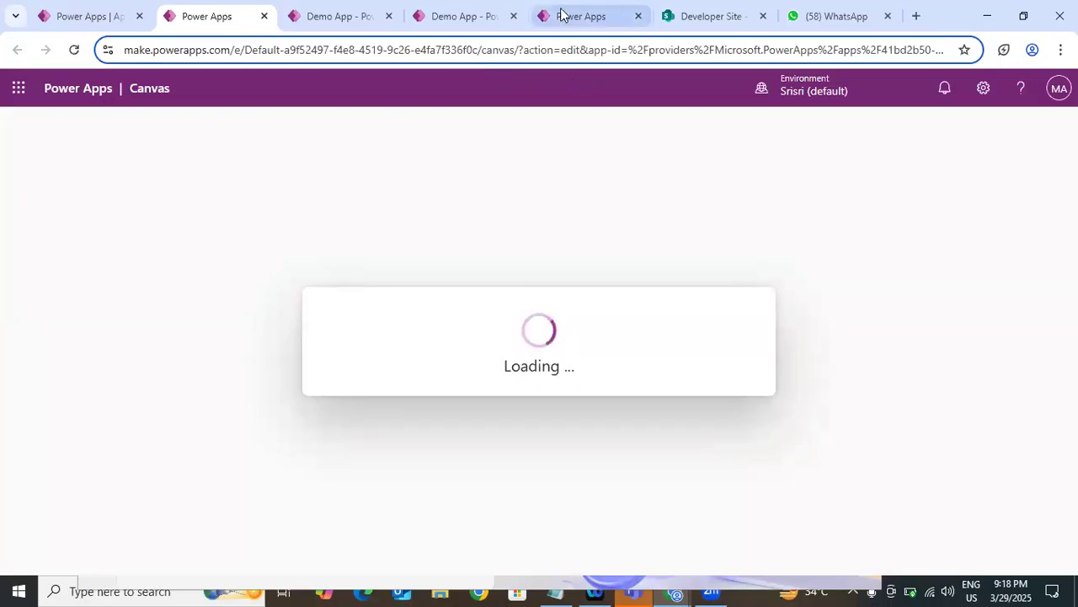
{"action": "left_click", "coordinate": [133, 5]}
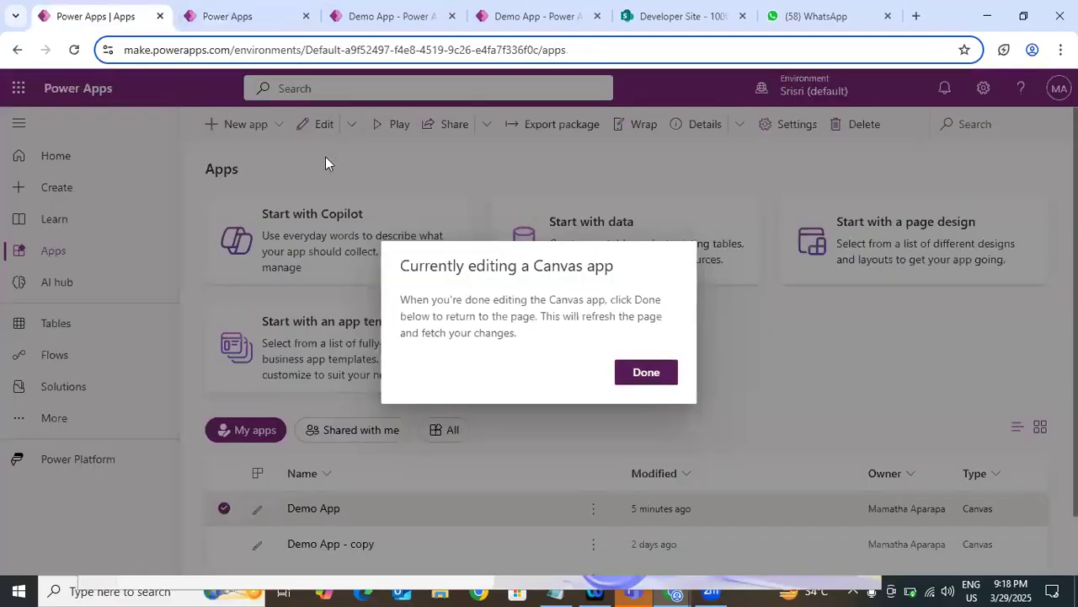
Check the running copies of Demo App and reload the second one.
{"action": "left_click", "coordinate": [379, 7]}
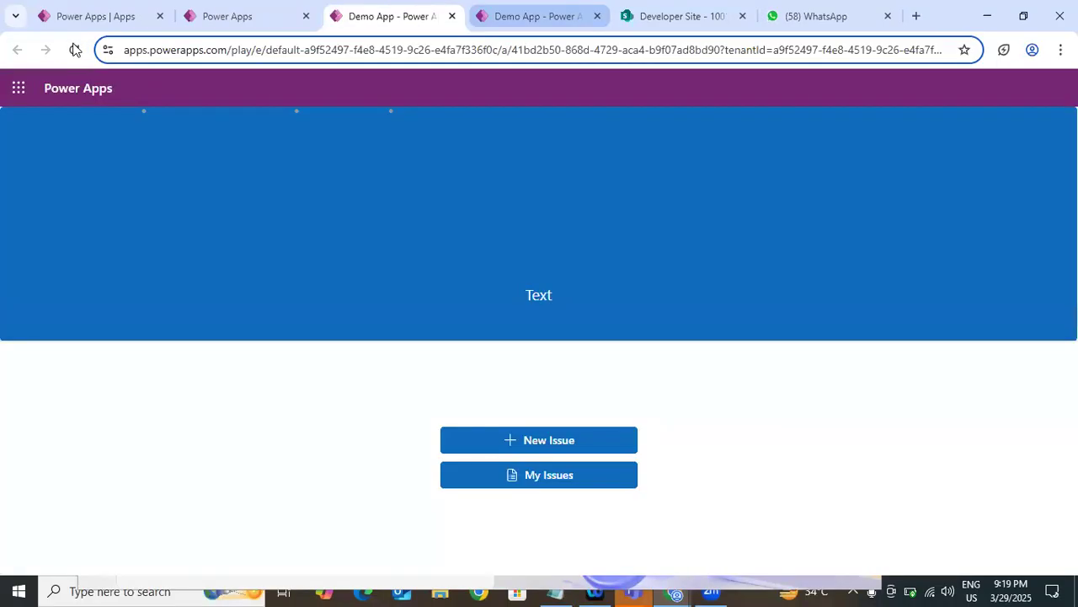
{"action": "left_click", "coordinate": [537, 16]}
{"action": "left_click", "coordinate": [74, 49]}
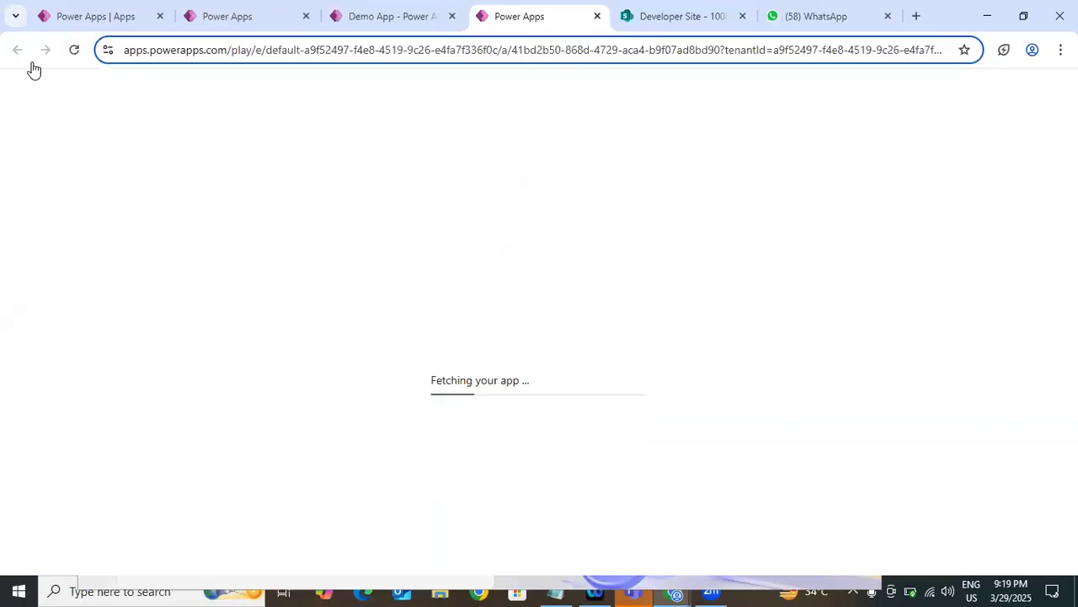
Return to the apps list, review Demo App's settings, and close them without changes.
{"action": "left_click", "coordinate": [92, 29]}
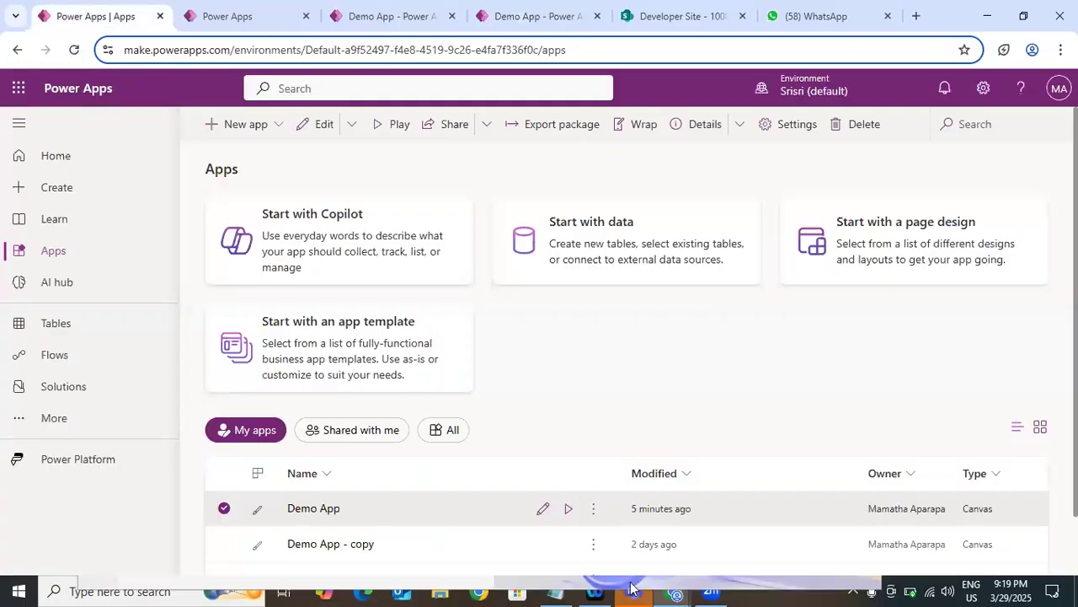
{"action": "left_click", "coordinate": [258, 514]}
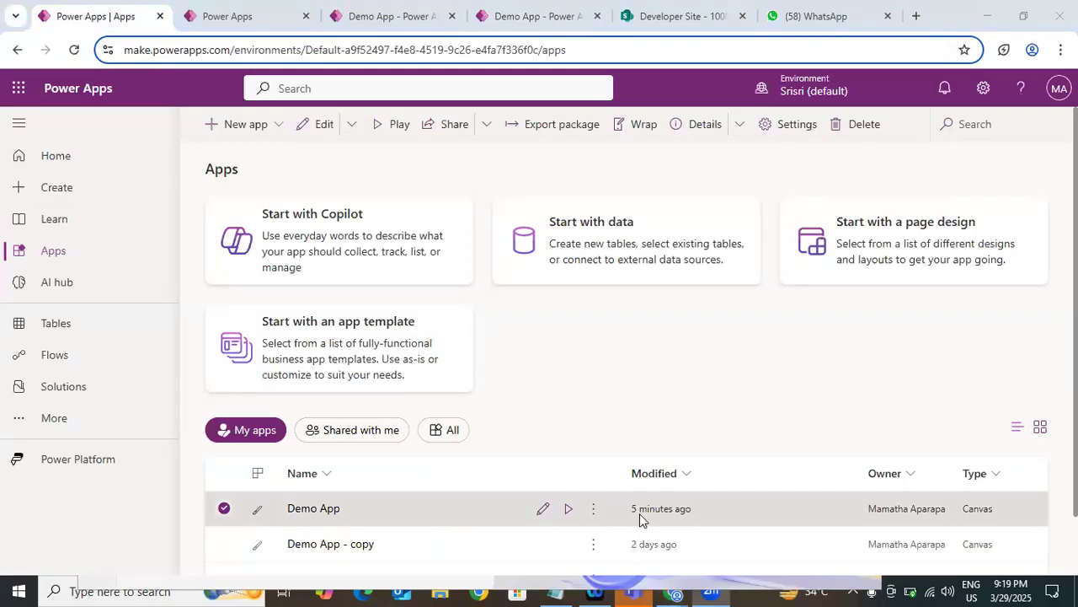
{"action": "left_click", "coordinate": [592, 513]}
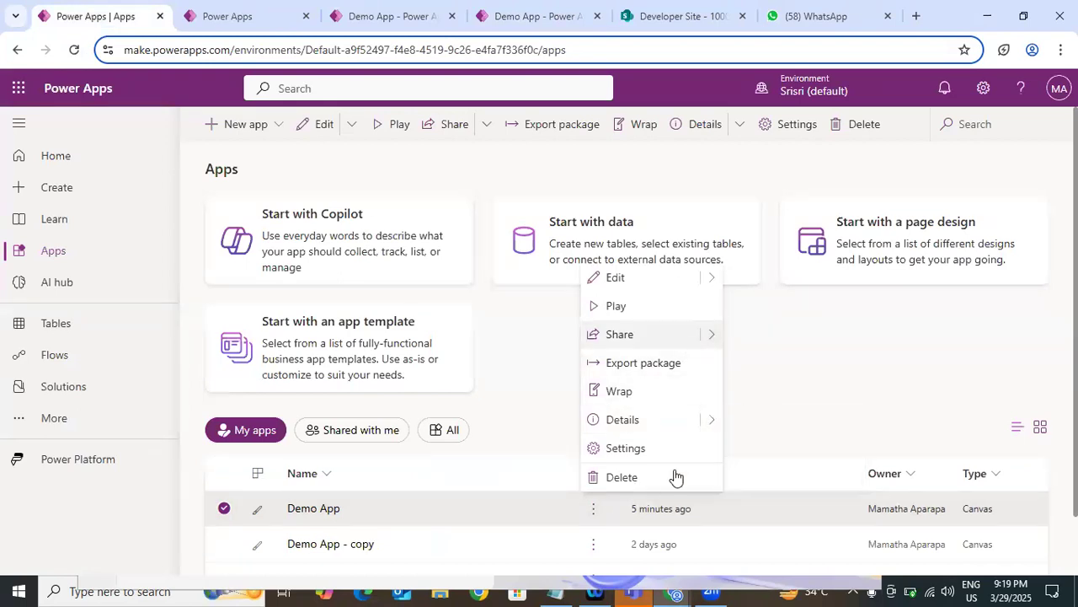
{"action": "left_click", "coordinate": [625, 448]}
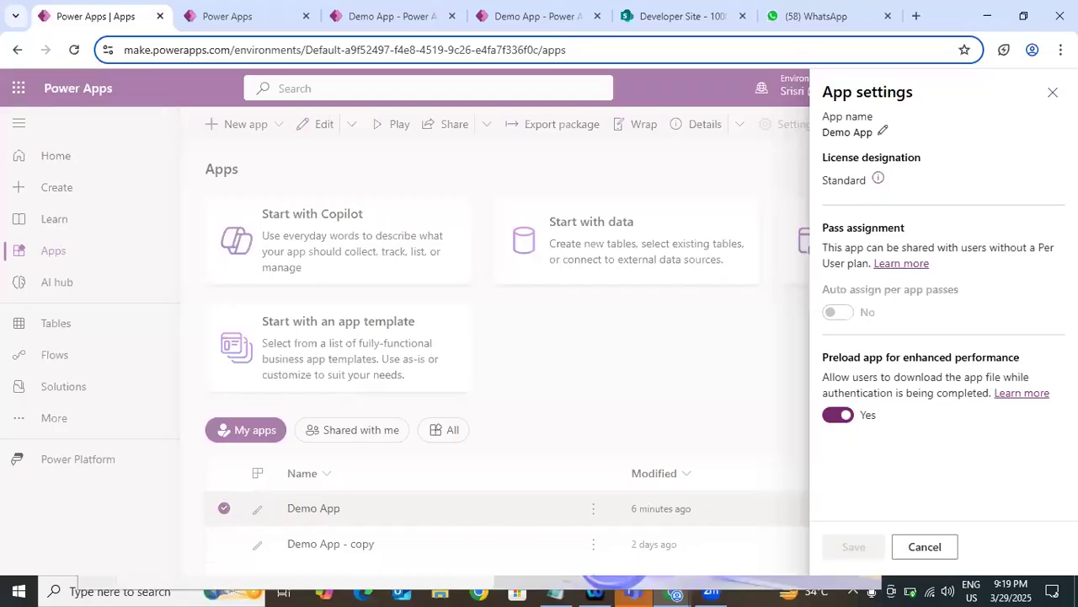
{"action": "left_click", "coordinate": [1052, 92]}
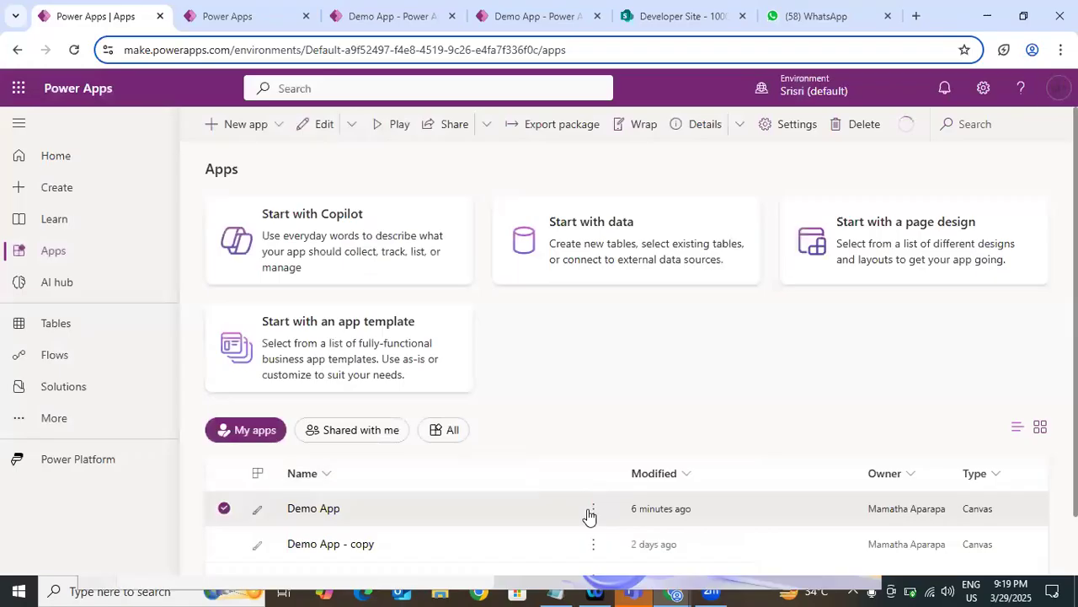
Open Demo App's details page, check its settings and app name, and cancel without changes.
{"action": "left_click", "coordinate": [594, 508]}
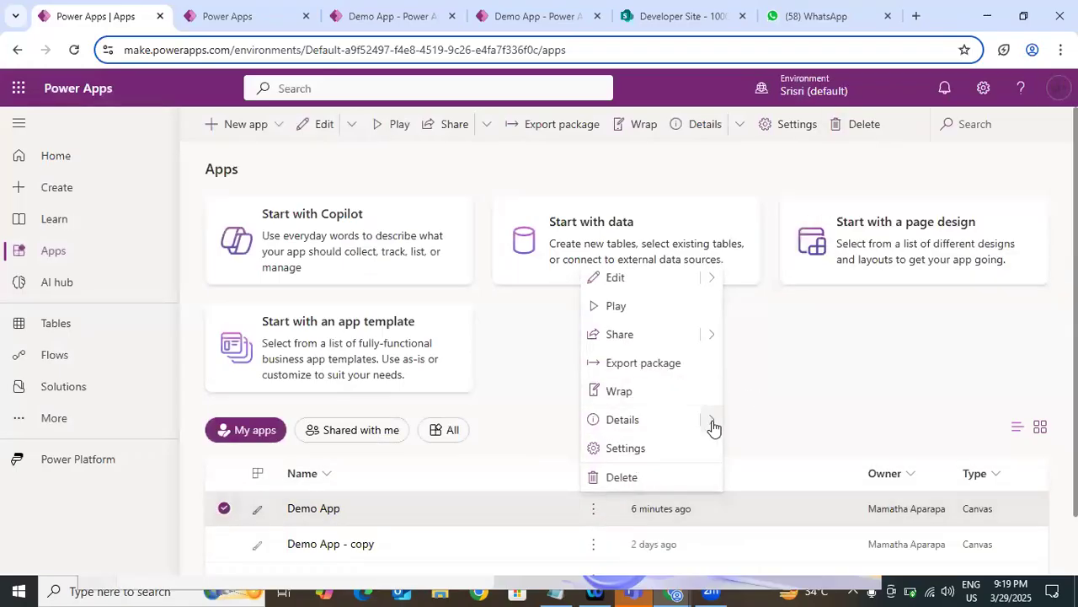
{"action": "mouse_move", "coordinate": [714, 422]}
{"action": "left_click", "coordinate": [769, 423]}
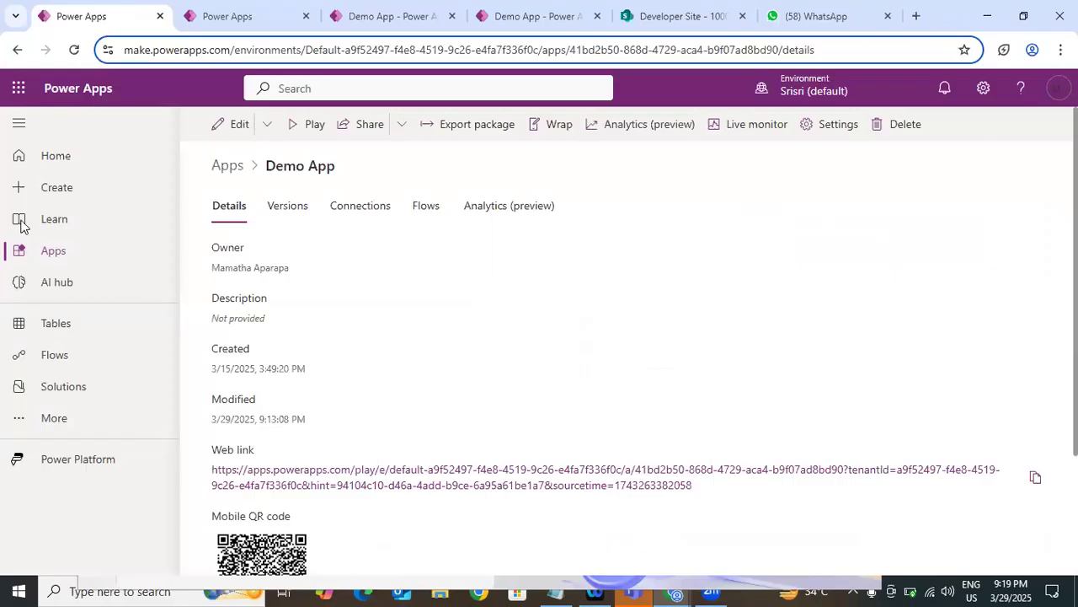
{"action": "left_click", "coordinate": [837, 124]}
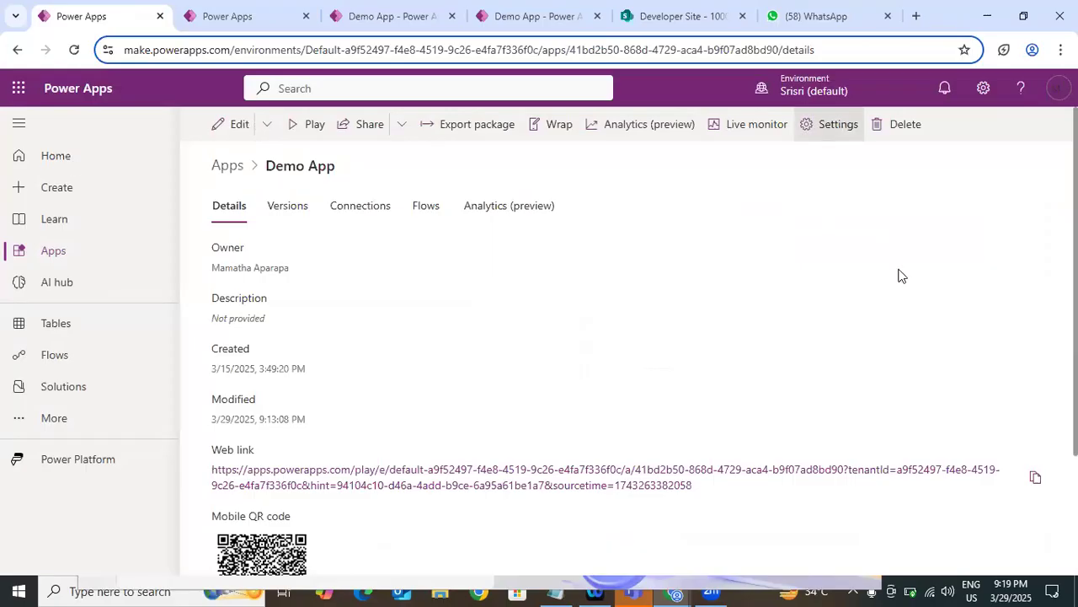
{"action": "left_click", "coordinate": [882, 132]}
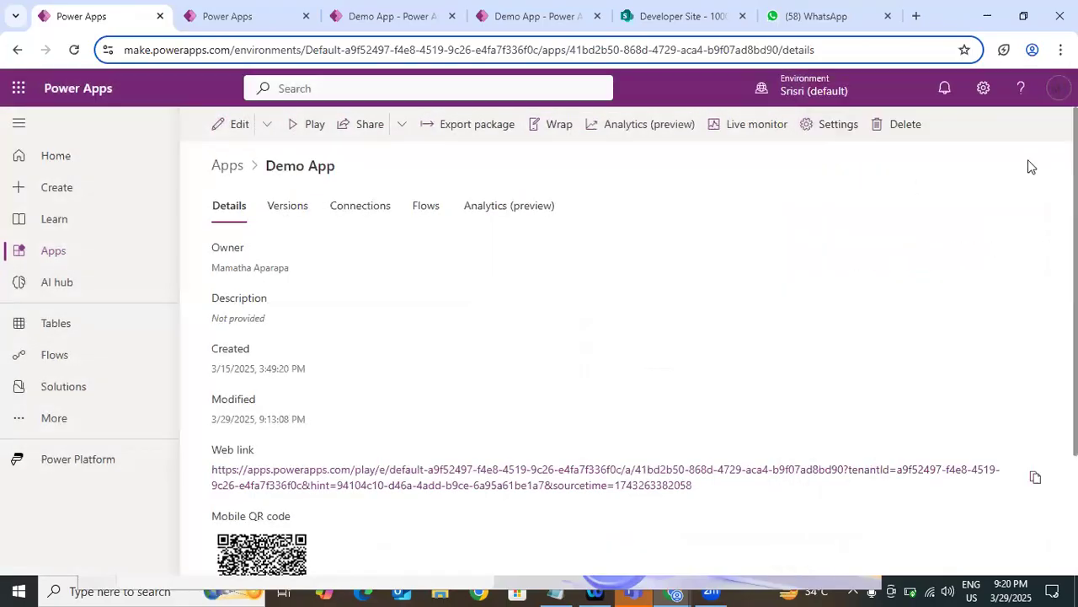
{"action": "left_click", "coordinate": [1052, 93]}
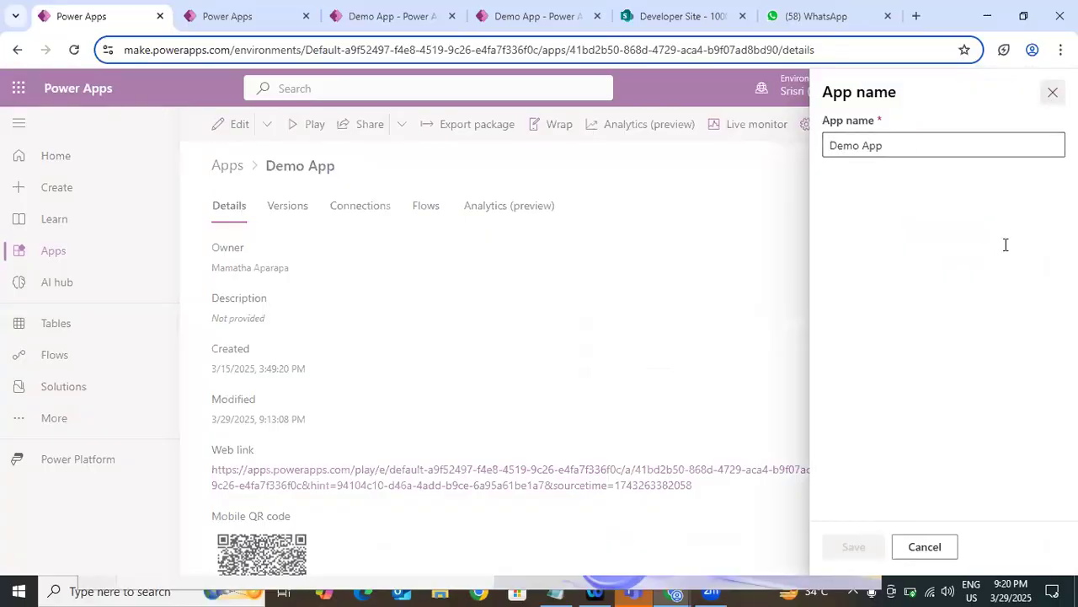
{"action": "left_click", "coordinate": [936, 549]}
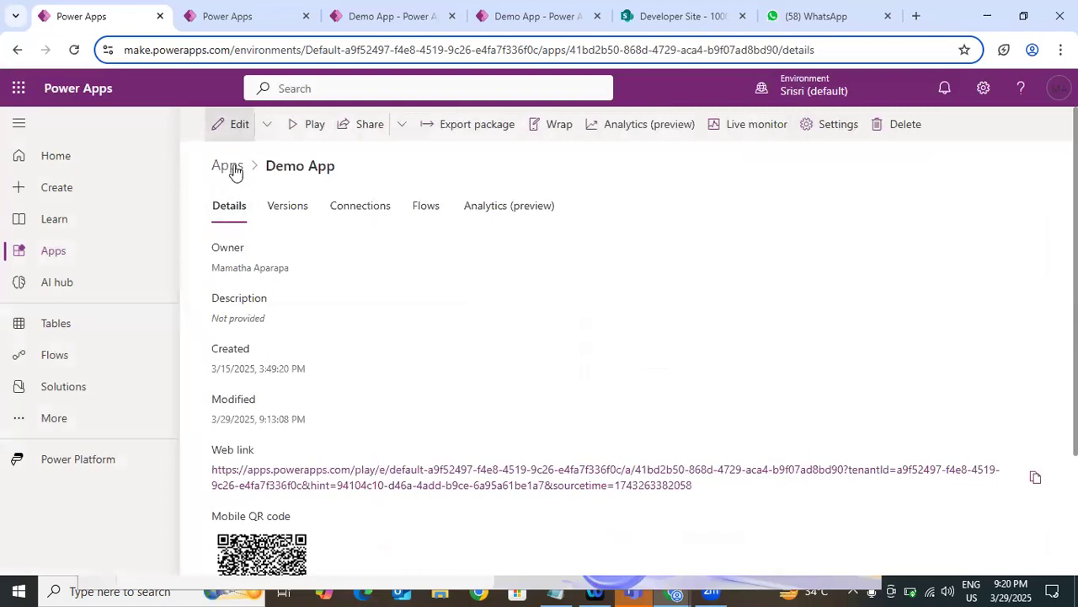
Go back to the apps list and check Demo App's settings again, leaving them unchanged.
{"action": "left_click", "coordinate": [241, 173]}
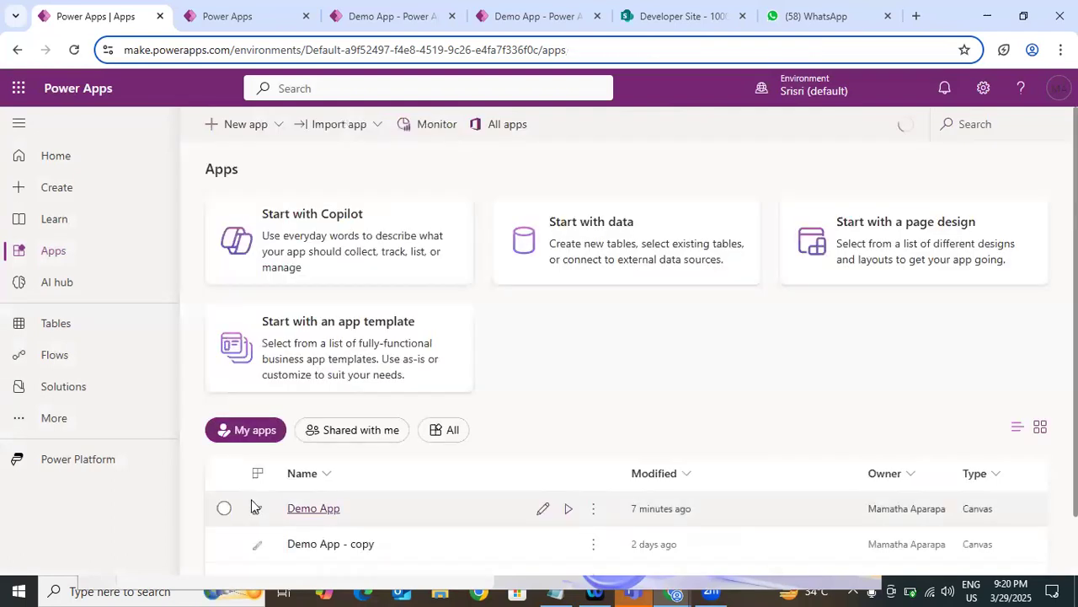
{"action": "left_click", "coordinate": [593, 508]}
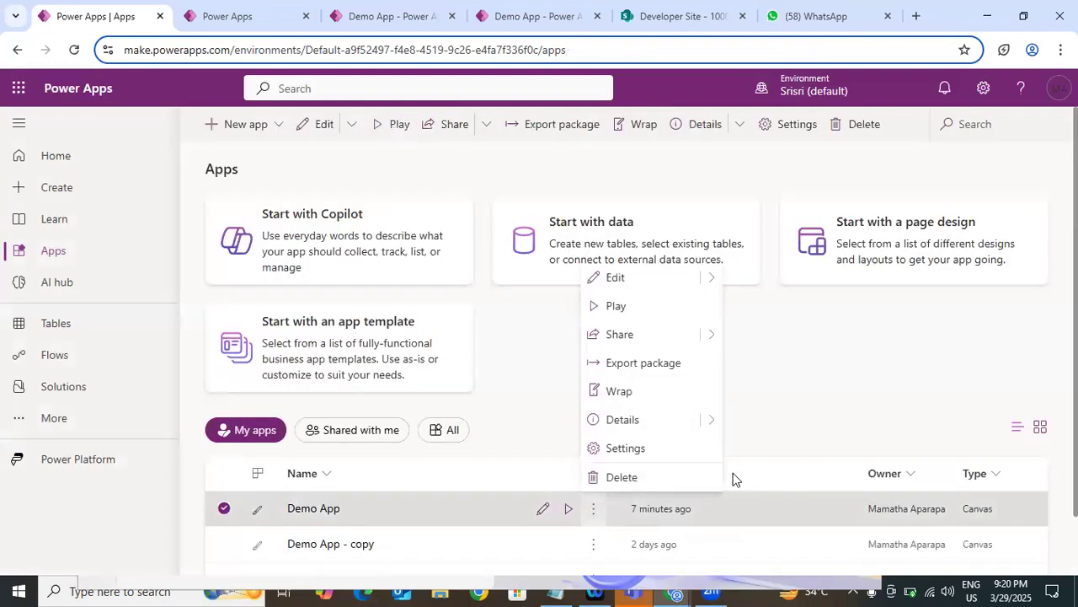
{"action": "left_click", "coordinate": [626, 448]}
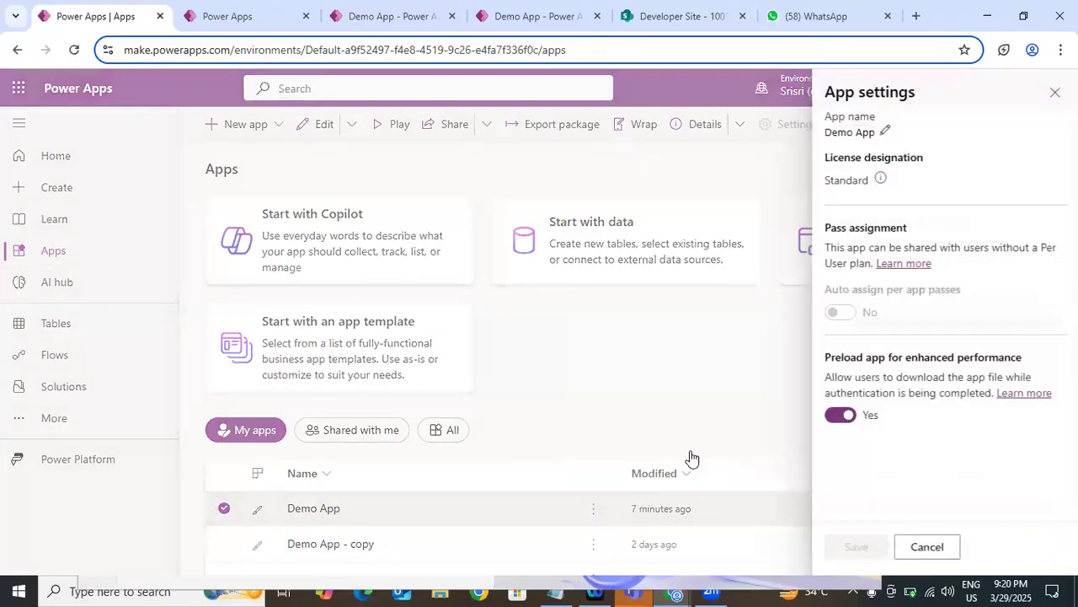
{"action": "left_click", "coordinate": [924, 547]}
Look through Demo App's commands, open its Wrap option, and return to the apps list.
{"action": "left_click", "coordinate": [593, 509]}
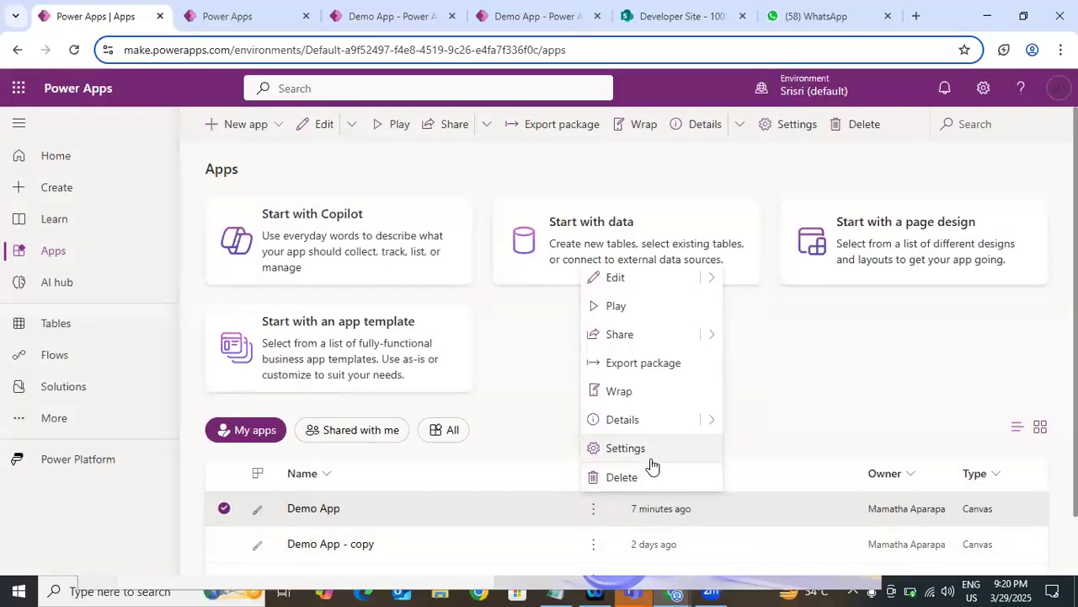
{"action": "mouse_move", "coordinate": [712, 424]}
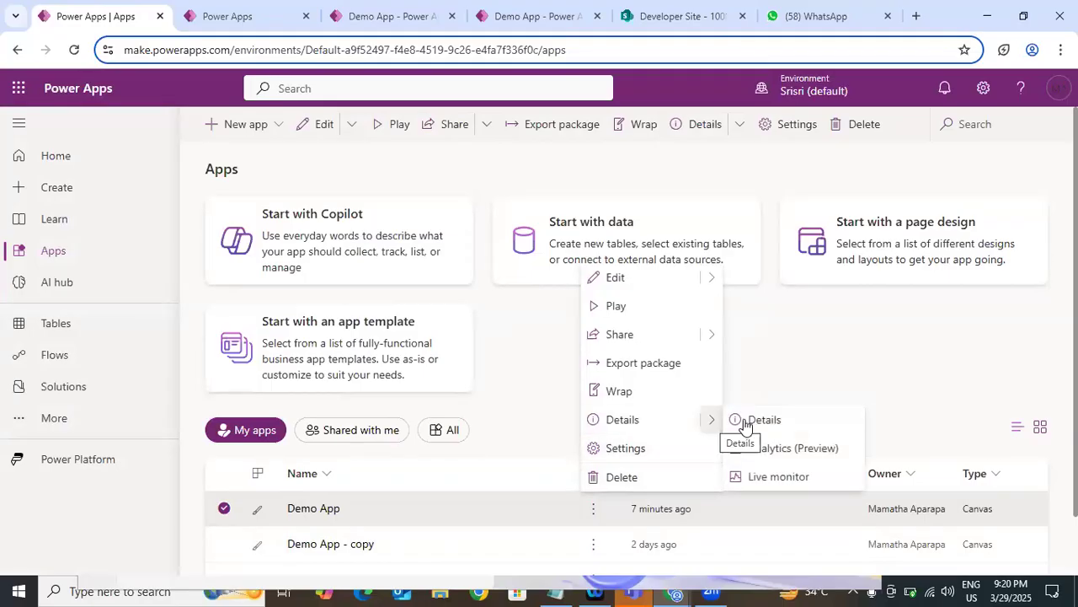
{"action": "left_click", "coordinate": [594, 393]}
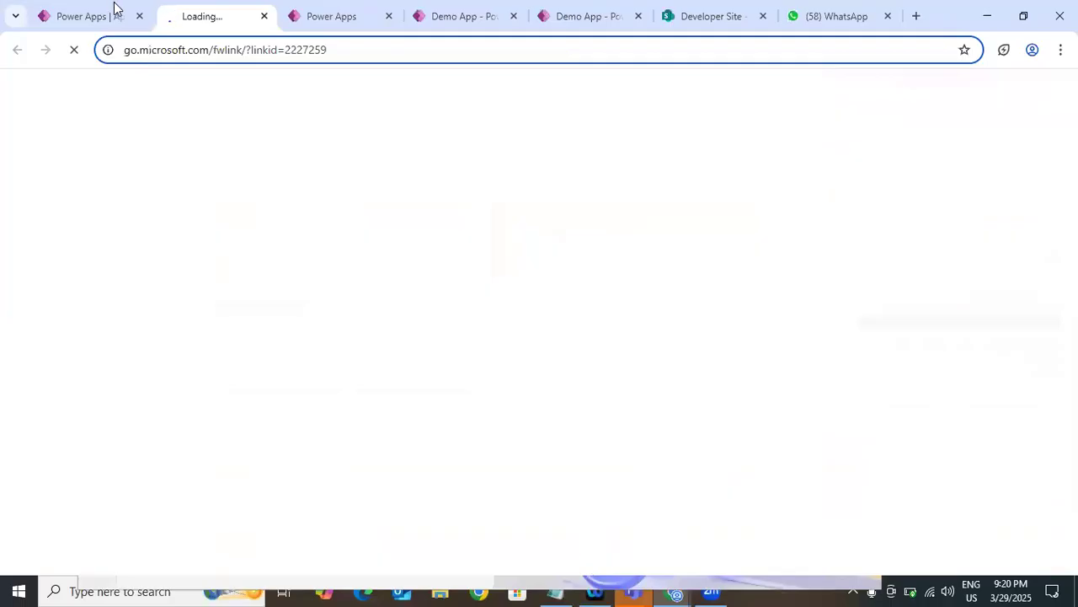
{"action": "left_click", "coordinate": [92, 23]}
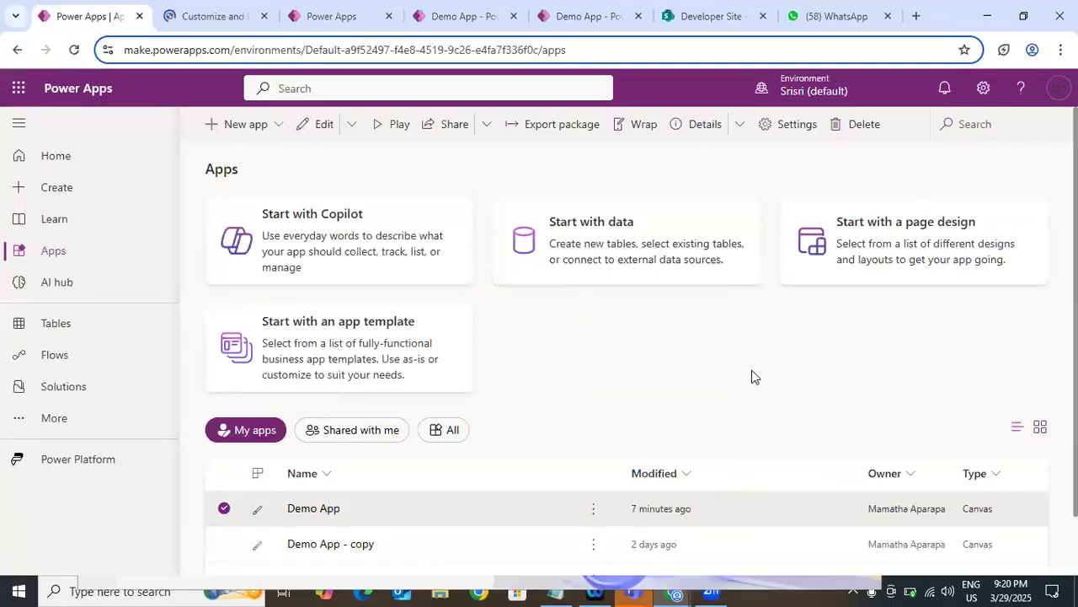
Reopen the App settings for Demo App and cancel without saving.
{"action": "left_click", "coordinate": [593, 510]}
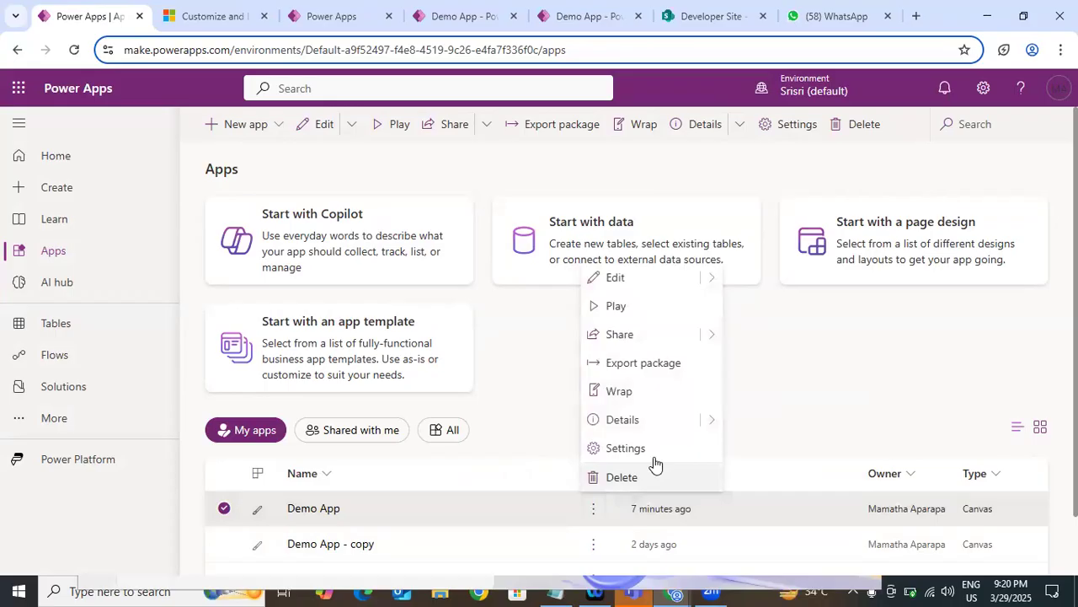
{"action": "left_click", "coordinate": [718, 445]}
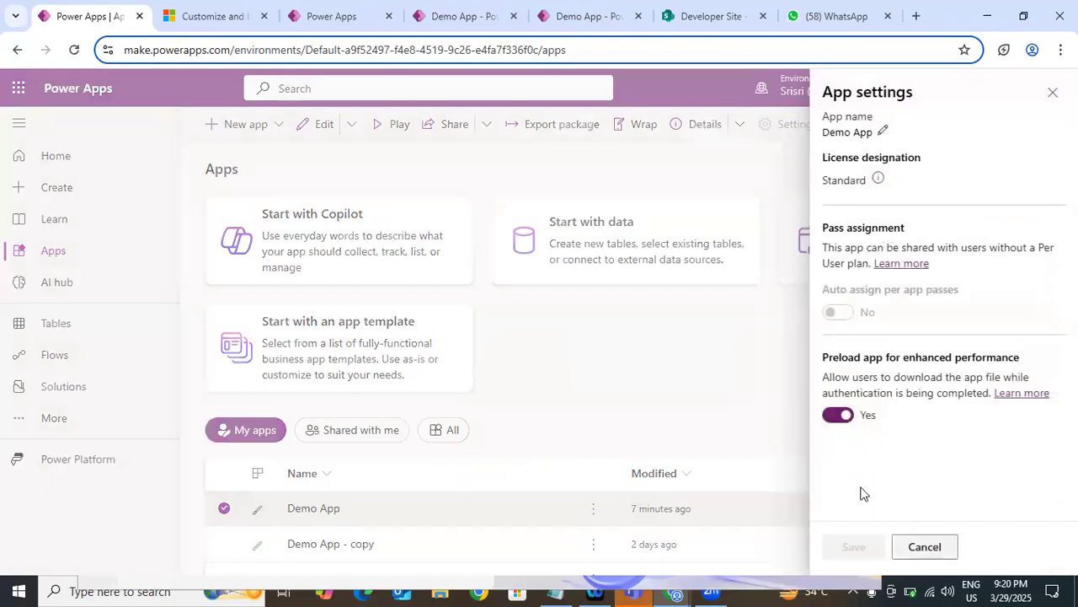
{"action": "left_click", "coordinate": [927, 547]}
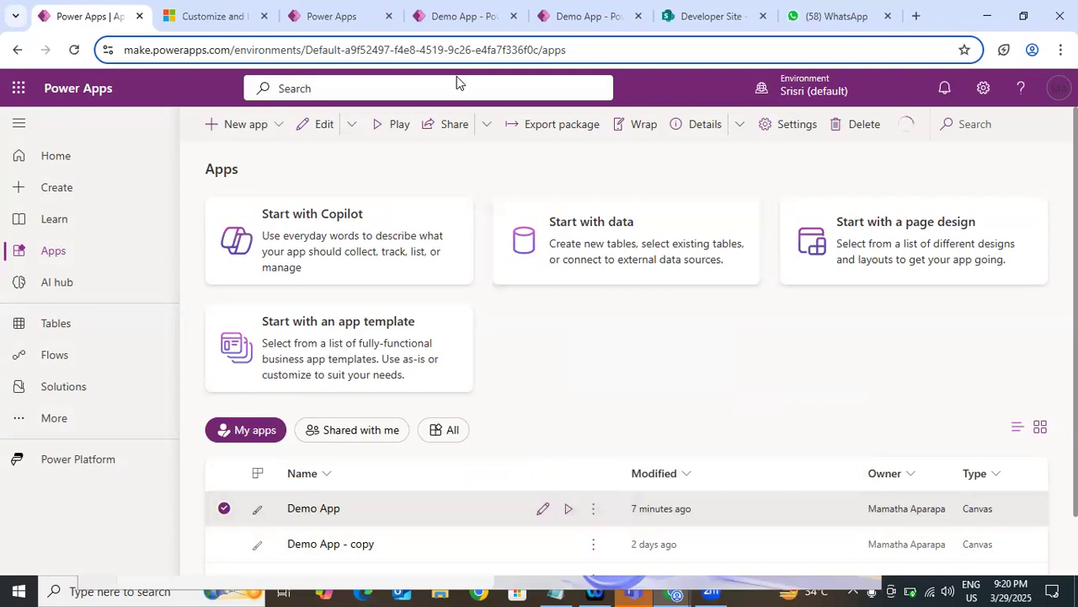
Reselect Demo App in the apps list, view its sharing options, and close them without sharing.
{"action": "left_click", "coordinate": [226, 511]}
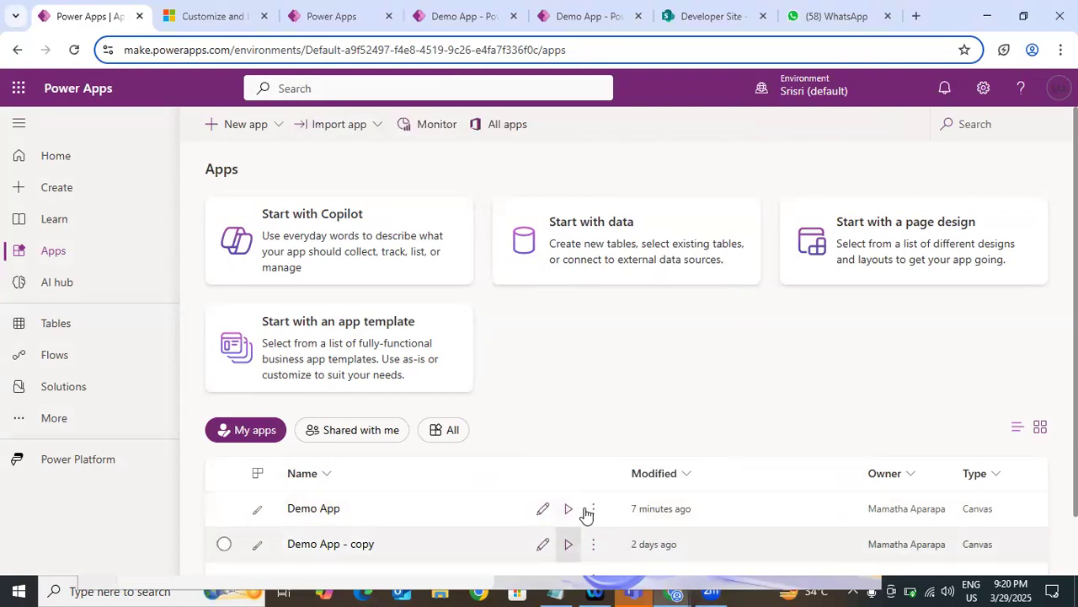
{"action": "left_click", "coordinate": [619, 518]}
{"action": "left_click", "coordinate": [593, 508]}
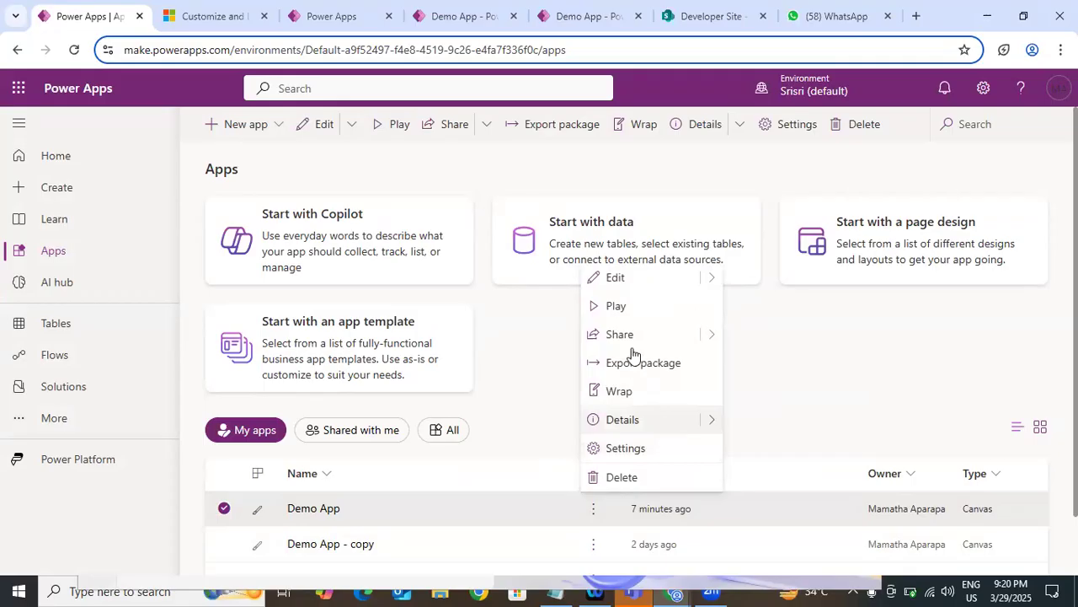
{"action": "mouse_move", "coordinate": [712, 335]}
{"action": "left_click", "coordinate": [815, 335]}
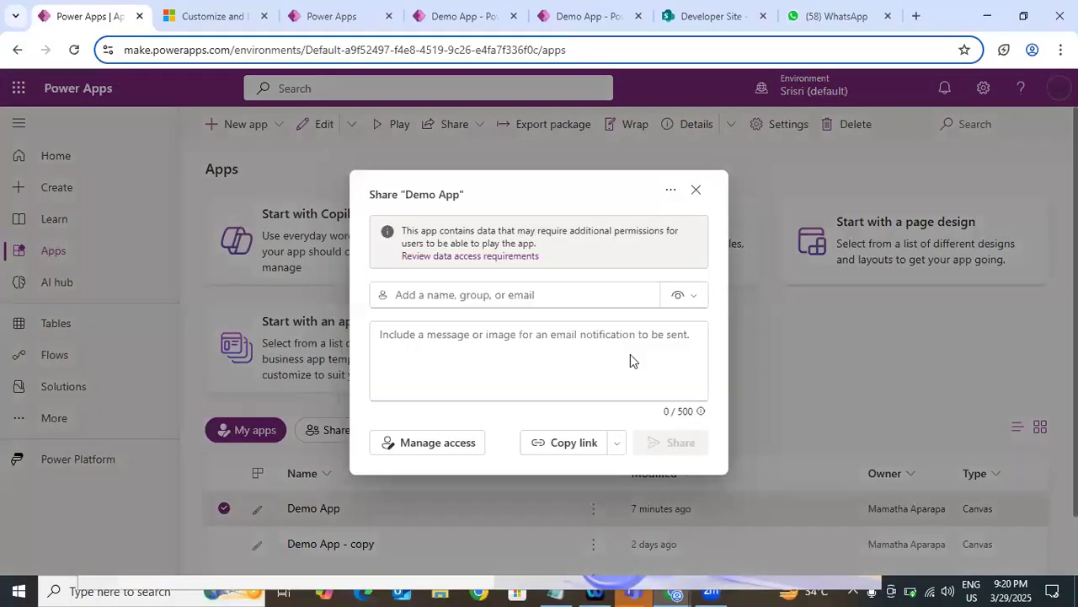
{"action": "left_click", "coordinate": [698, 191]}
Close the Wrap documentation page, switch to the Demo App editor, and skip the Power Apps Studio welcome message.
{"action": "left_click", "coordinate": [228, 14]}
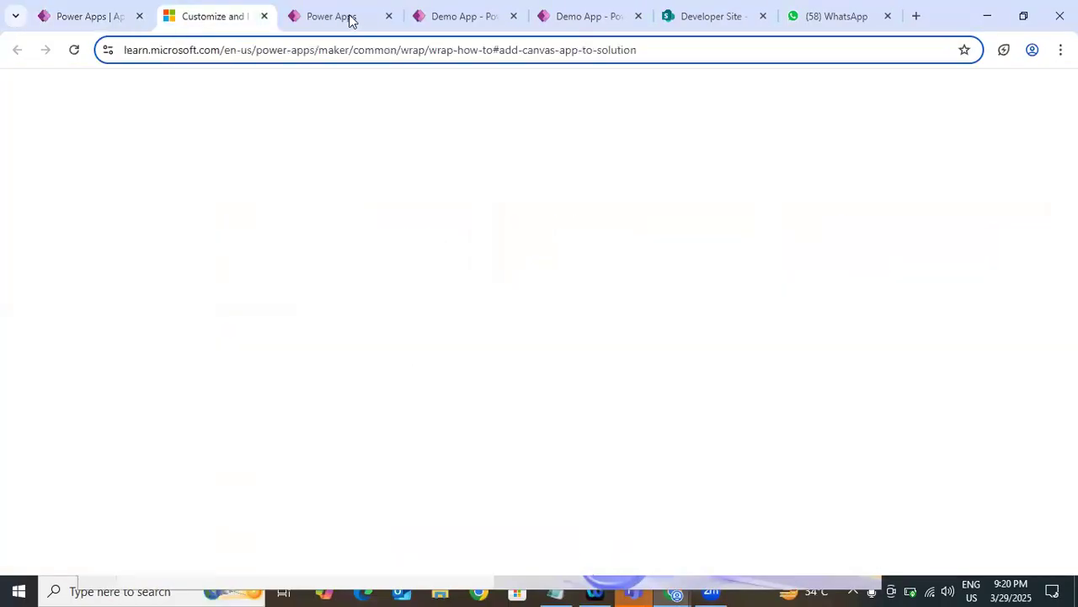
{"action": "left_click", "coordinate": [337, 16]}
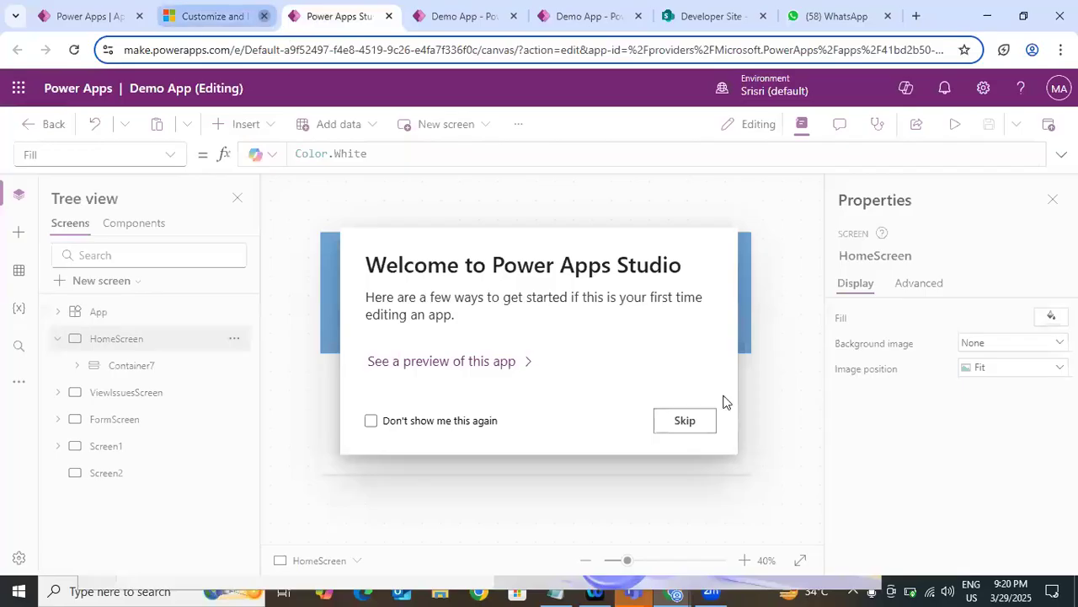
{"action": "left_click", "coordinate": [687, 425]}
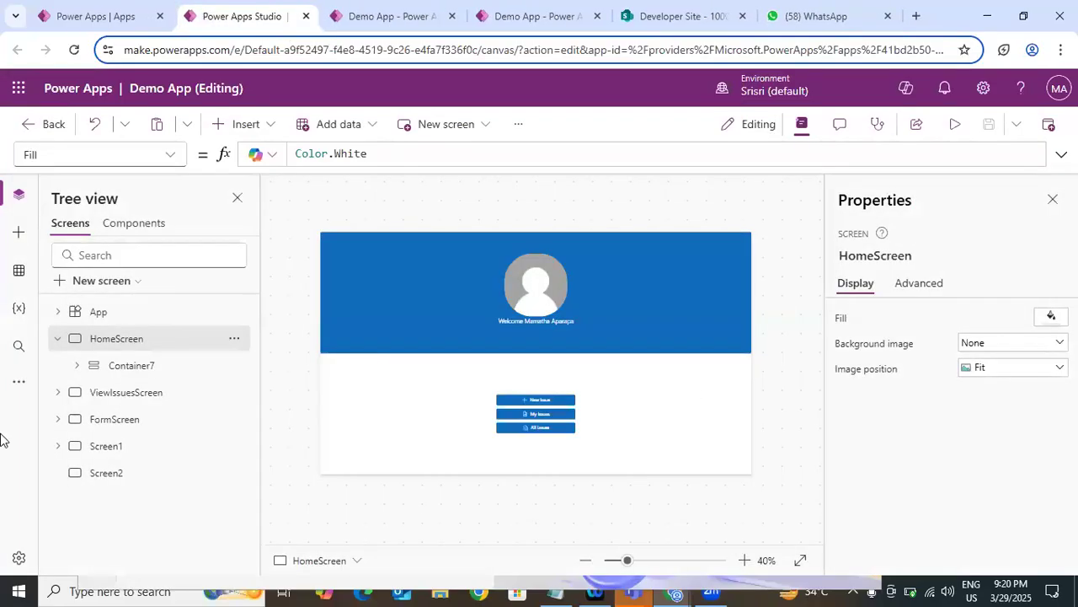
Check Screen1 and insert a button on the empty Screen2.
{"action": "left_click", "coordinate": [103, 447]}
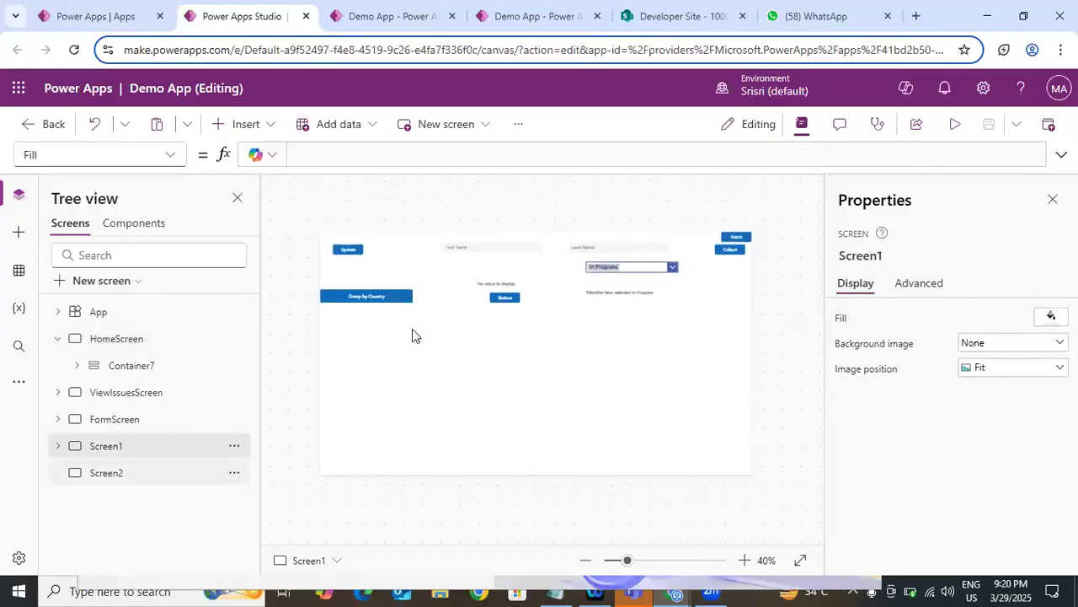
{"action": "left_click", "coordinate": [83, 477]}
{"action": "left_click", "coordinate": [115, 450]}
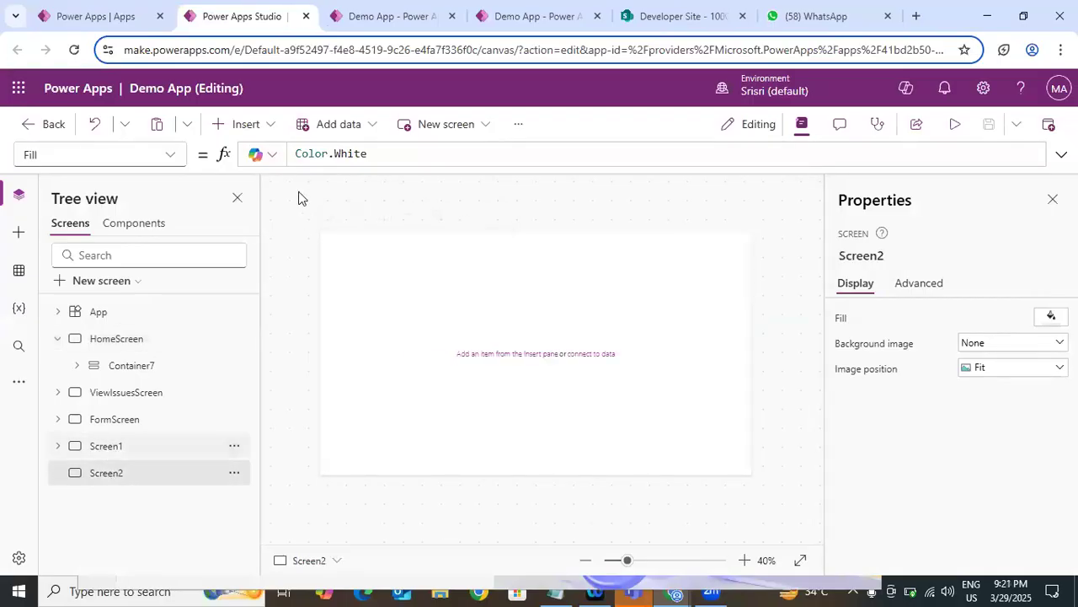
{"action": "left_click", "coordinate": [266, 126]}
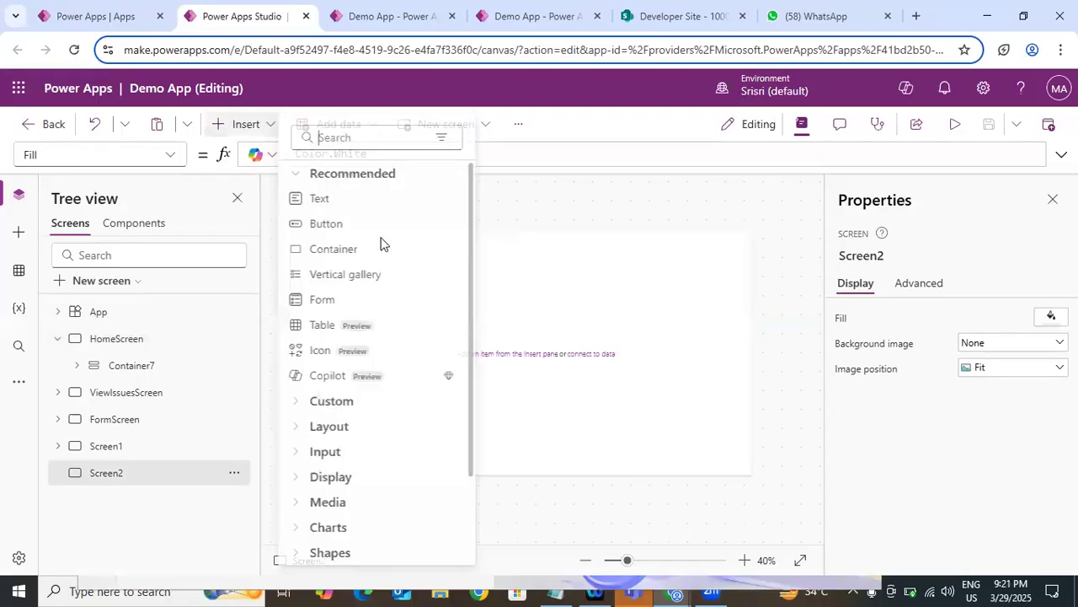
{"action": "left_click", "coordinate": [347, 226]}
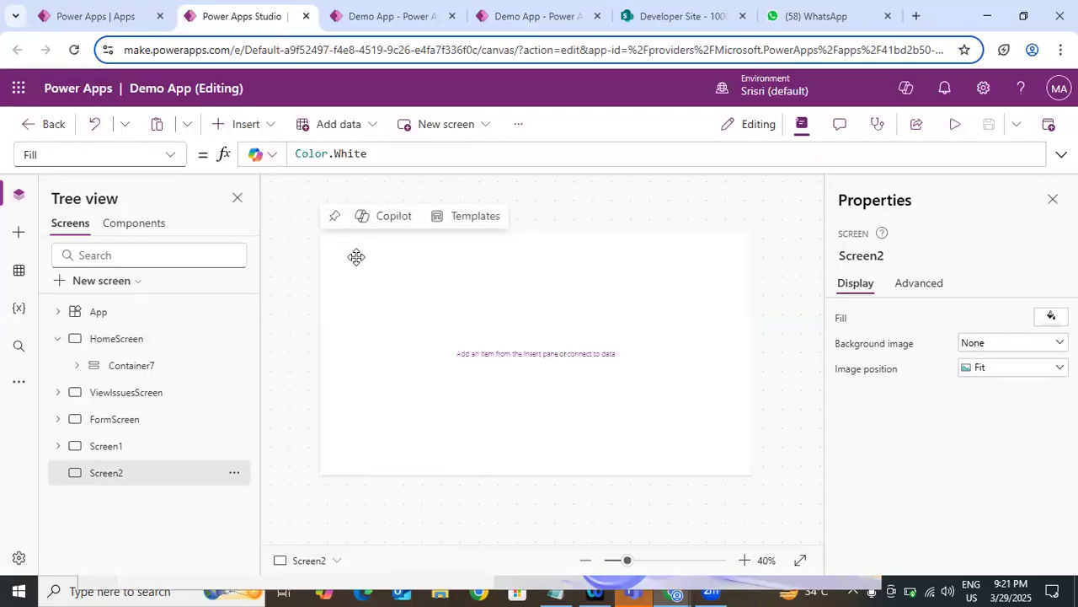
Replace the new button's OnSelect formula with the '10000 Sales Records' data source and highlight its name.
{"action": "left_click", "coordinate": [380, 167]}
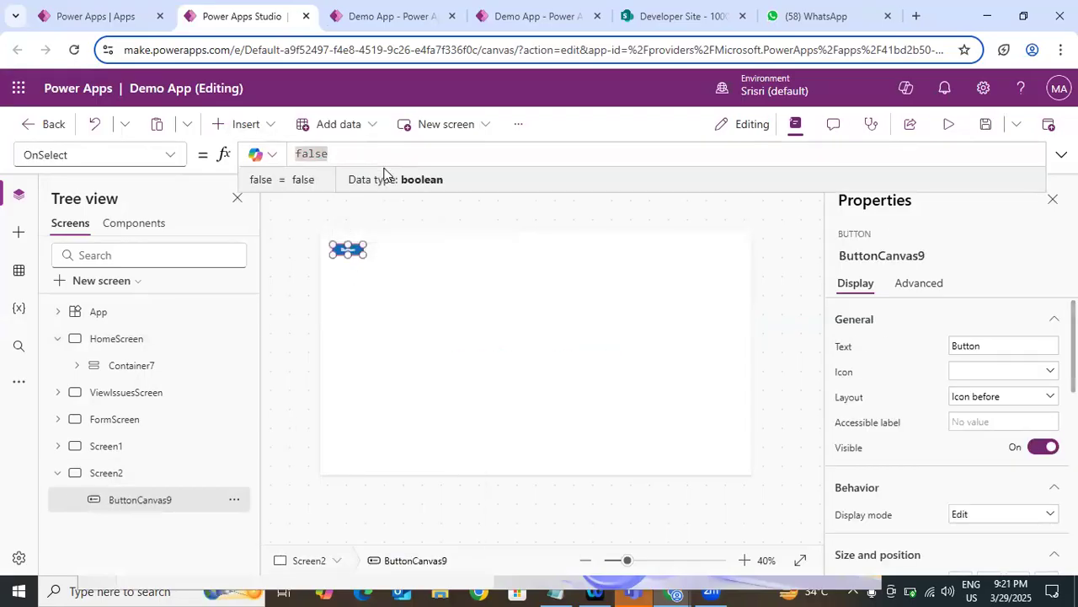
{"action": "key", "text": "BackSpace"}
{"action": "type", "text": "sales"}
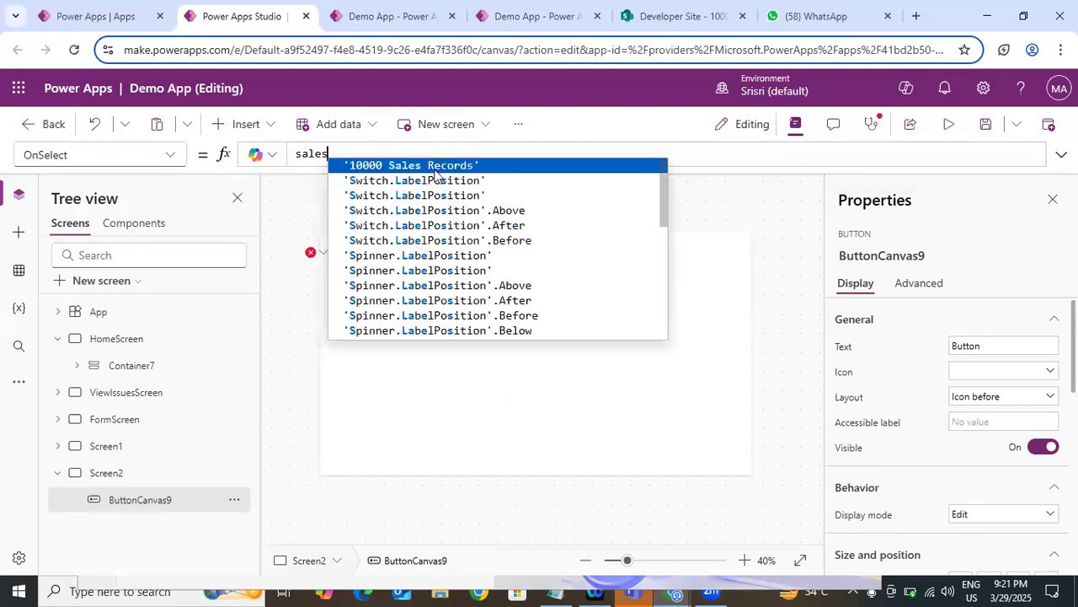
{"action": "key", "text": "Tab"}
{"action": "left_click_drag", "start_coordinate": [433, 153], "coordinate": [271, 151]}
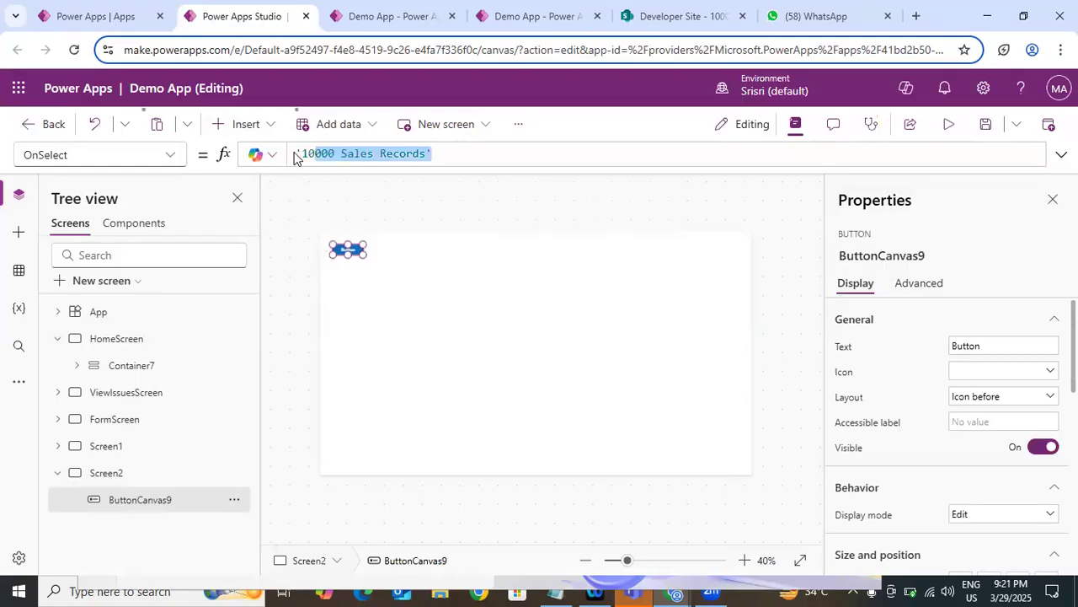
{"action": "double_click", "coordinate": [306, 153]}
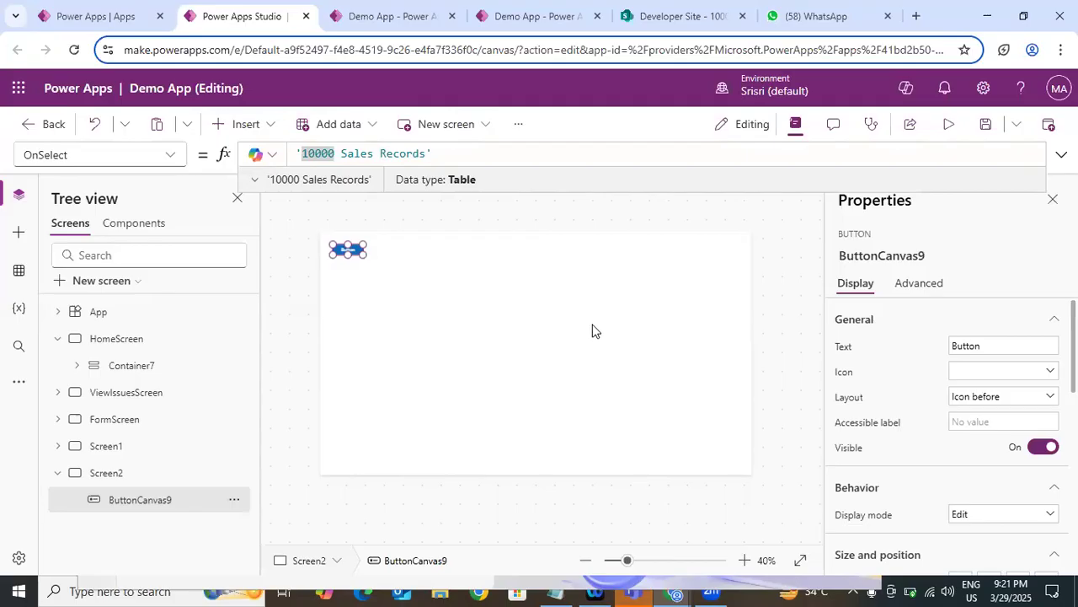
Preview the '10000 Sales Records' data source as a table and look through its columns.
{"action": "left_click", "coordinate": [311, 176]}
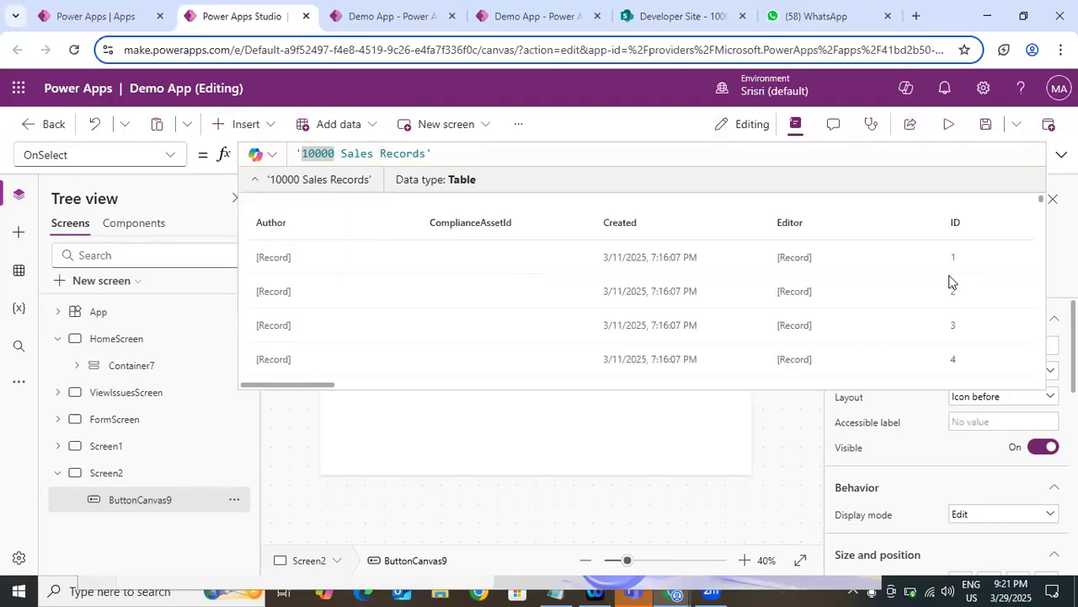
{"action": "left_click", "coordinate": [350, 385]}
{"action": "left_click_drag", "start_coordinate": [319, 385], "coordinate": [814, 385]}
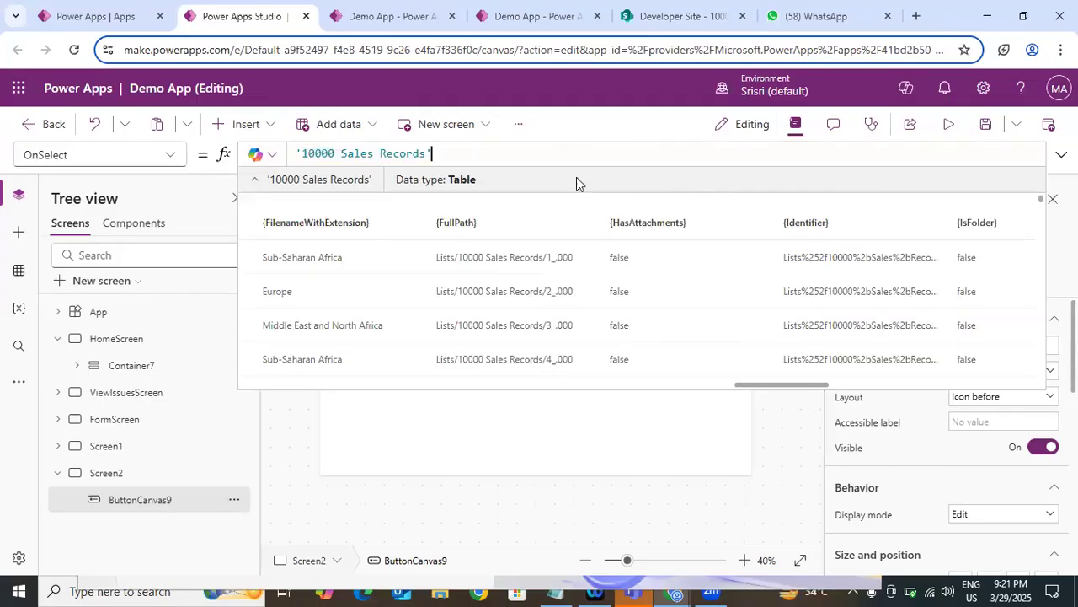
Wrap '10000 Sales Records' in a ShowColumns function and add Country as the first column to keep.
{"action": "left_click", "coordinate": [307, 152]}
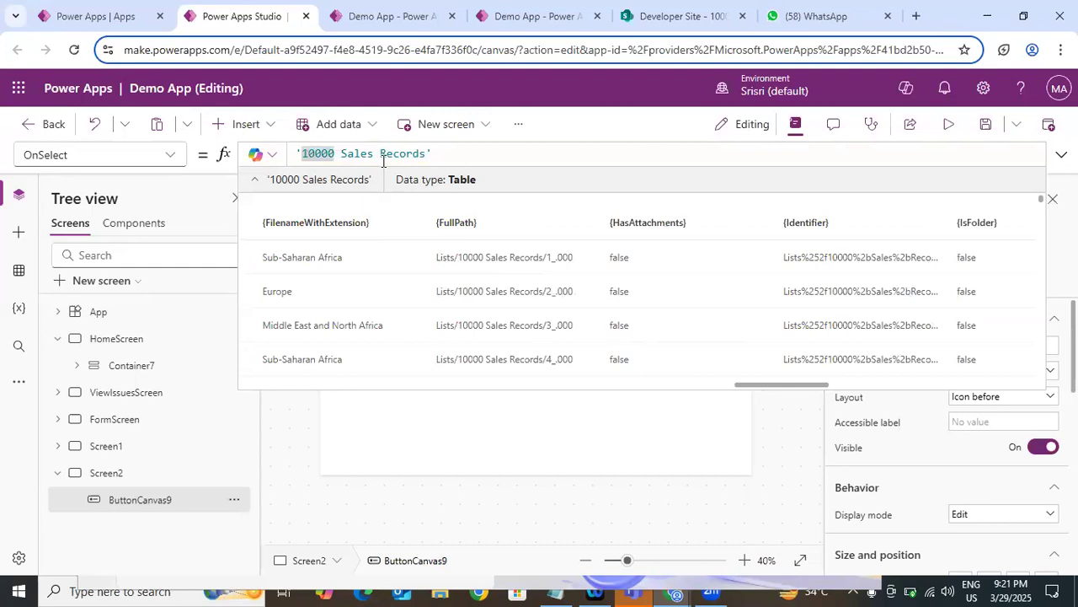
{"action": "key", "text": "Home"}
{"action": "type", "text": "s"}
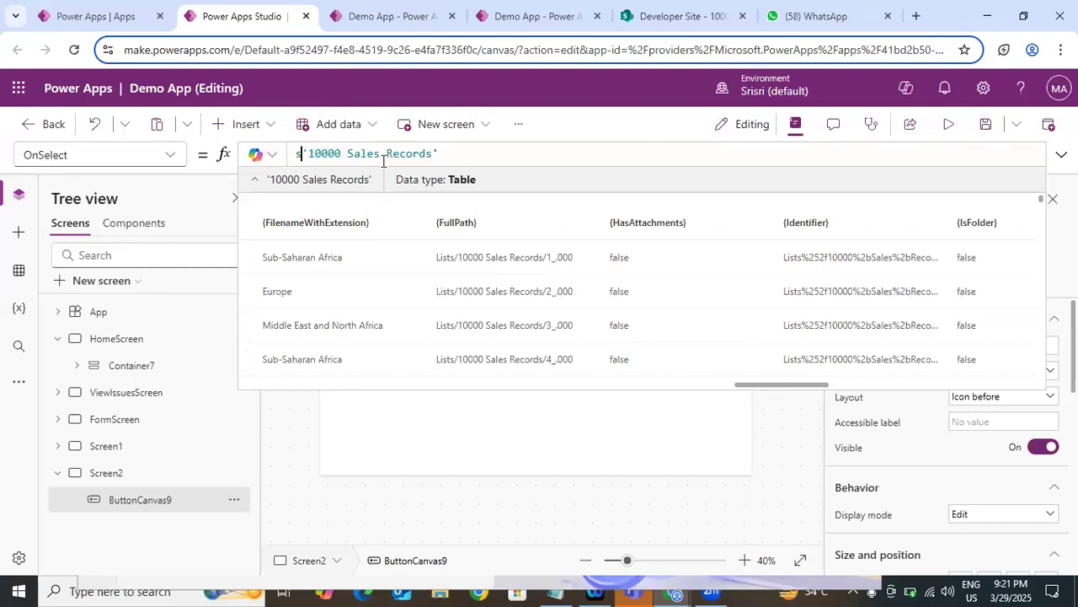
{"action": "type", "text": "howc"}
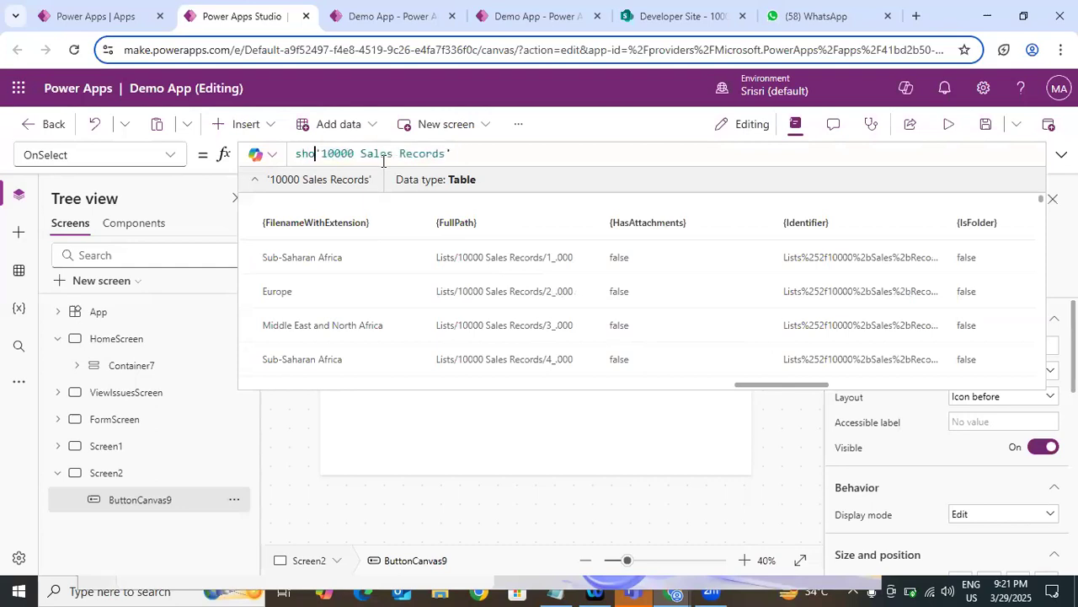
{"action": "type", "text": "olu"}
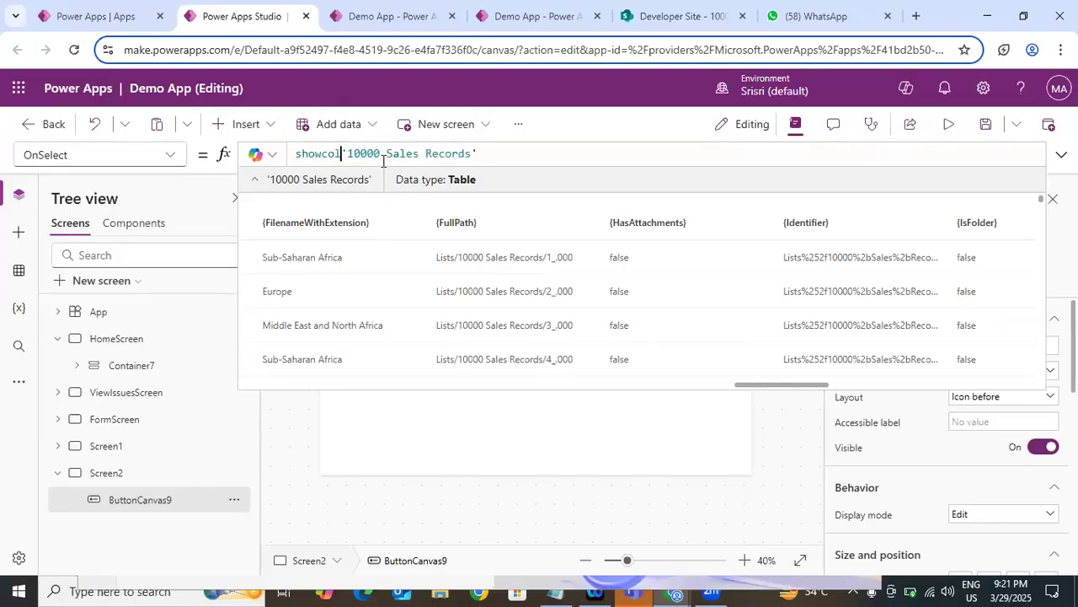
{"action": "type", "text": "mns("}
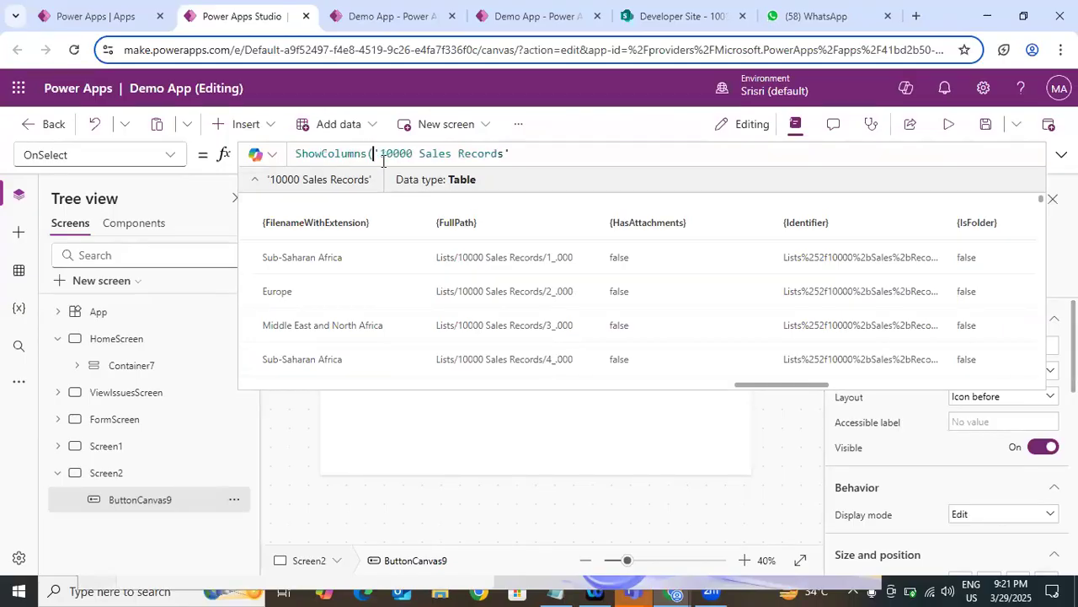
{"action": "key", "text": "Right"}
{"action": "key", "text": "Right"}
{"action": "key", "text": "Right"}
{"action": "key", "text": "Right"}
{"action": "key", "text": "Right"}
{"action": "key", "text": "Right"}
{"action": "key", "text": "Right"}
{"action": "key", "text": "Right"}
{"action": "key", "text": "Right"}
{"action": "key", "text": "Right"}
{"action": "key", "text": "Right"}
{"action": "key", "text": "Right"}
{"action": "key", "text": "Right"}
{"action": "key", "text": "Right"}
{"action": "key", "text": "Right"}
{"action": "key", "text": "Right"}
{"action": "key", "text": "Right"}
{"action": "key", "text": "Right"}
{"action": "key", "text": "Right"}
{"action": "key", "text": "Right"}
{"action": "type", "text": ",country,"}
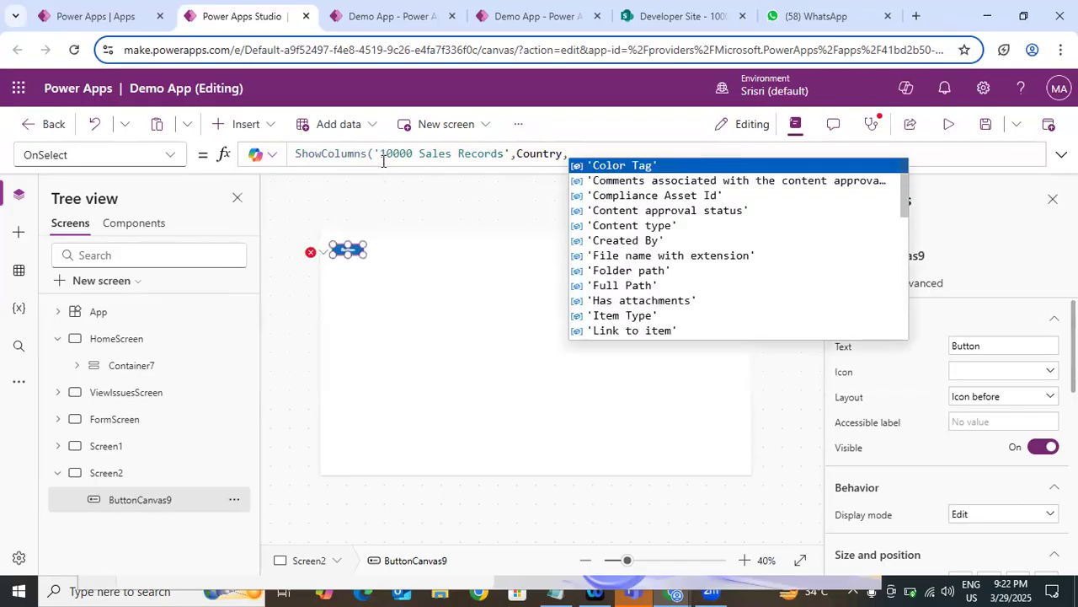
Add 'Item Type' as the second column to keep and close the ShowColumns formula.
{"action": "key", "text": "Down"}
{"action": "key", "text": "Down"}
{"action": "key", "text": "Down"}
{"action": "key", "text": "Down"}
{"action": "key", "text": "Down"}
{"action": "key", "text": "Down"}
{"action": "key", "text": "Down"}
{"action": "key", "text": "Down"}
{"action": "key", "text": "Down"}
{"action": "key", "text": "Down"}
{"action": "key", "text": "Down"}
{"action": "key", "text": "Down"}
{"action": "key", "text": "Down"}
{"action": "key", "text": "Down"}
{"action": "key", "text": "Down"}
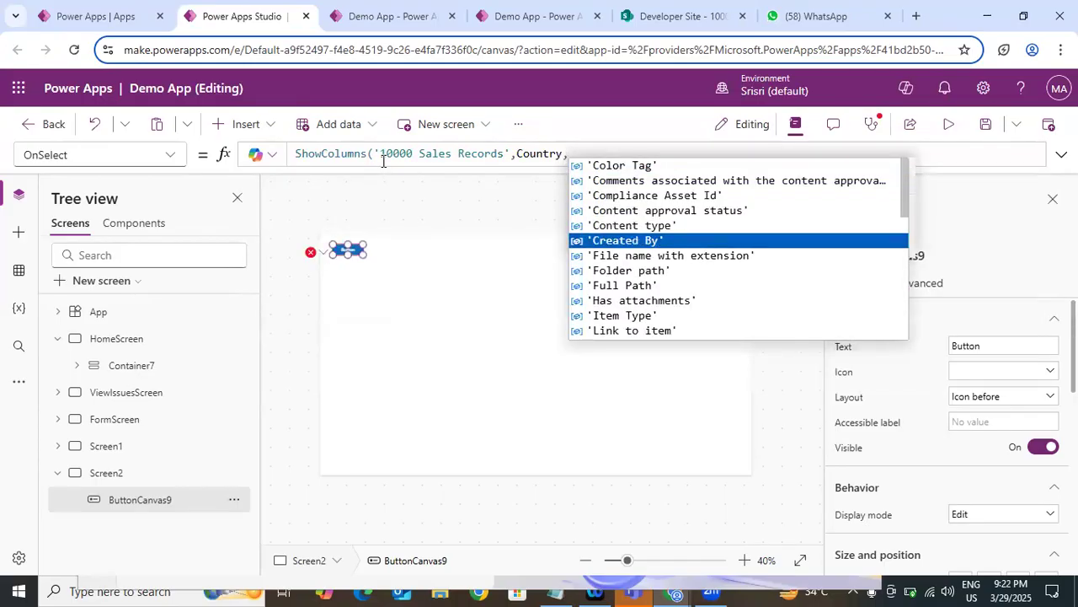
{"action": "key", "text": "Up"}
{"action": "key", "text": "Up"}
{"action": "key", "text": "Up"}
{"action": "key", "text": "Up"}
{"action": "key", "text": "Up"}
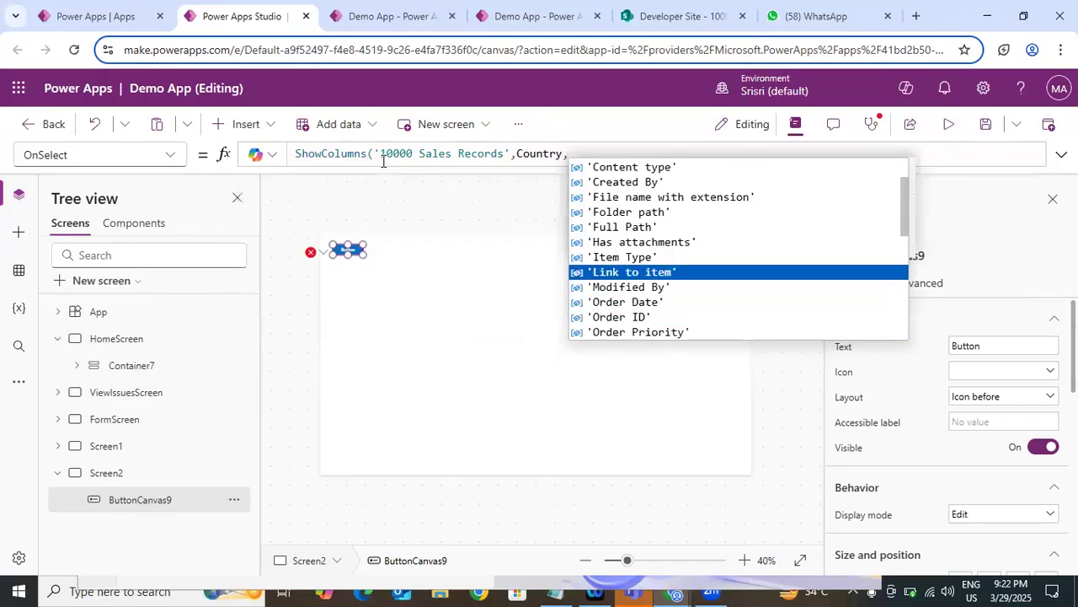
{"action": "key", "text": "Tab"}
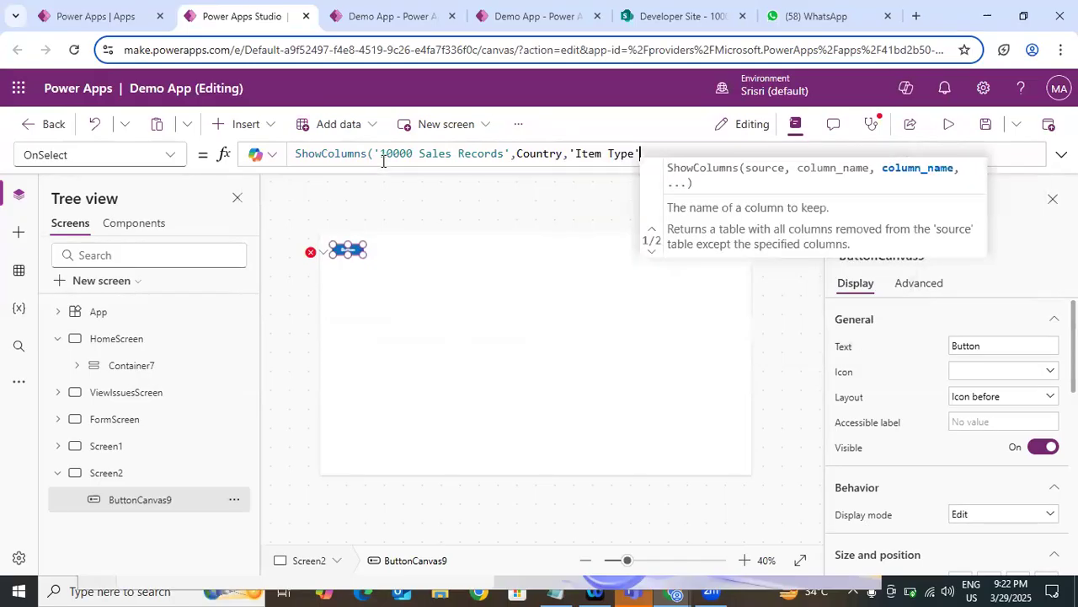
{"action": "type", "text": ")"}
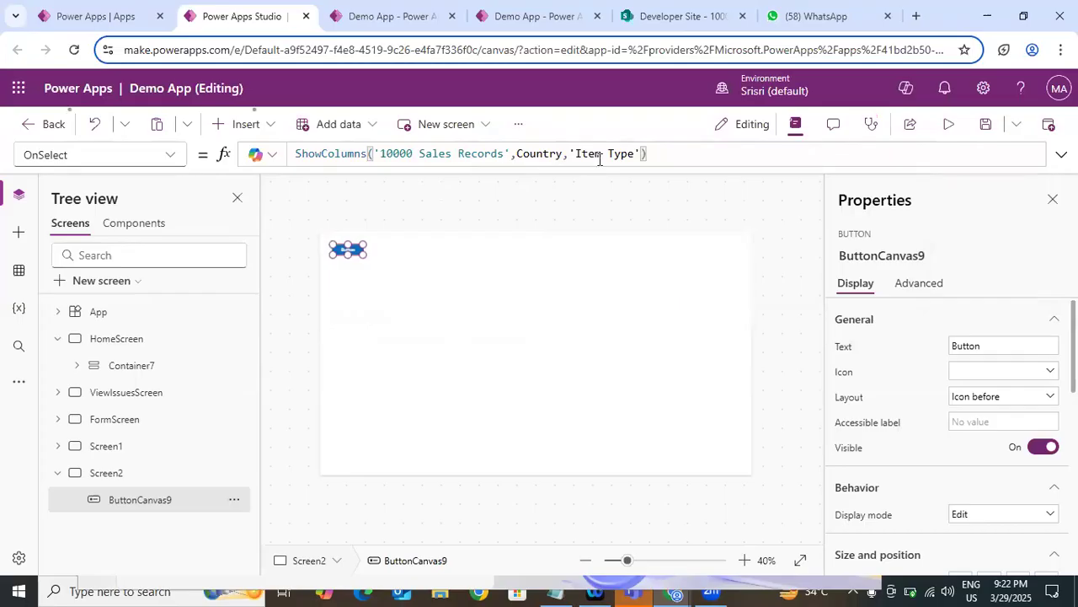
Preview the table returned by the ShowColumns formula, and briefly expand and collapse the formula area.
{"action": "double_click", "coordinate": [333, 154]}
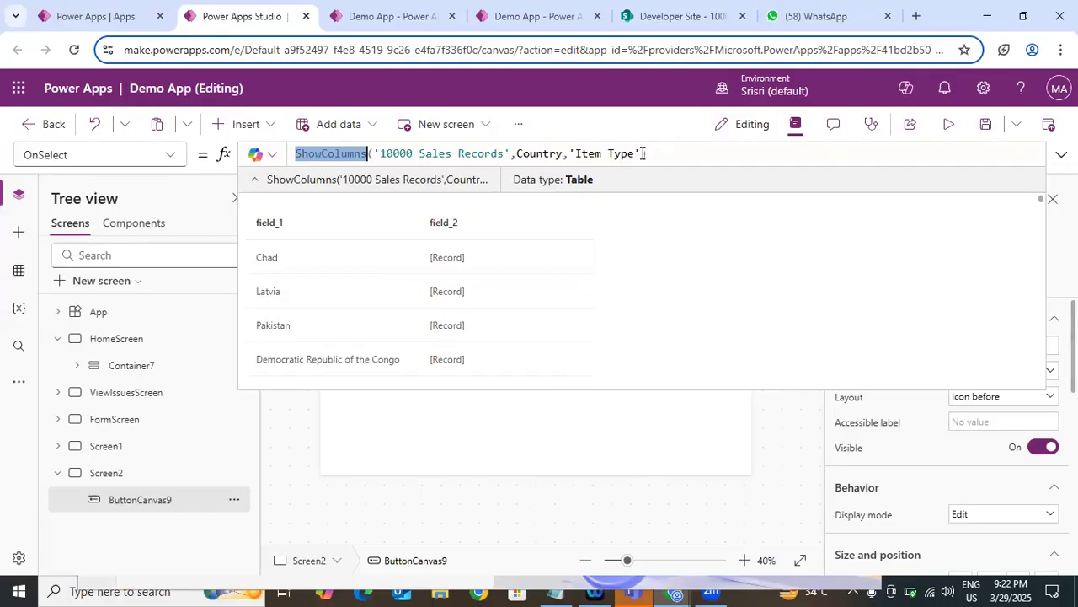
{"action": "left_click", "coordinate": [1061, 155]}
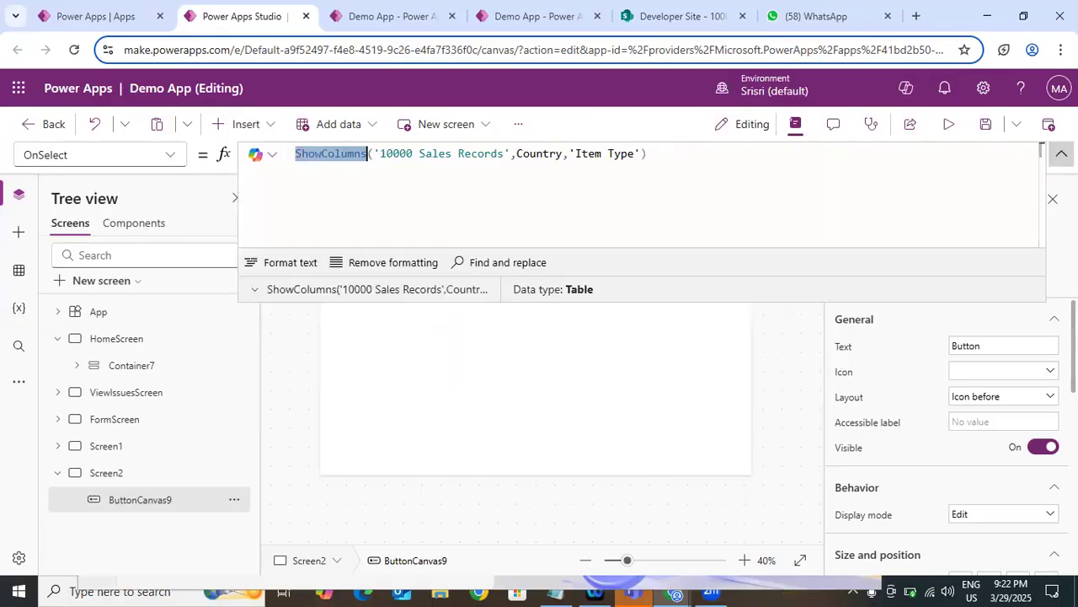
{"action": "left_click", "coordinate": [1061, 155]}
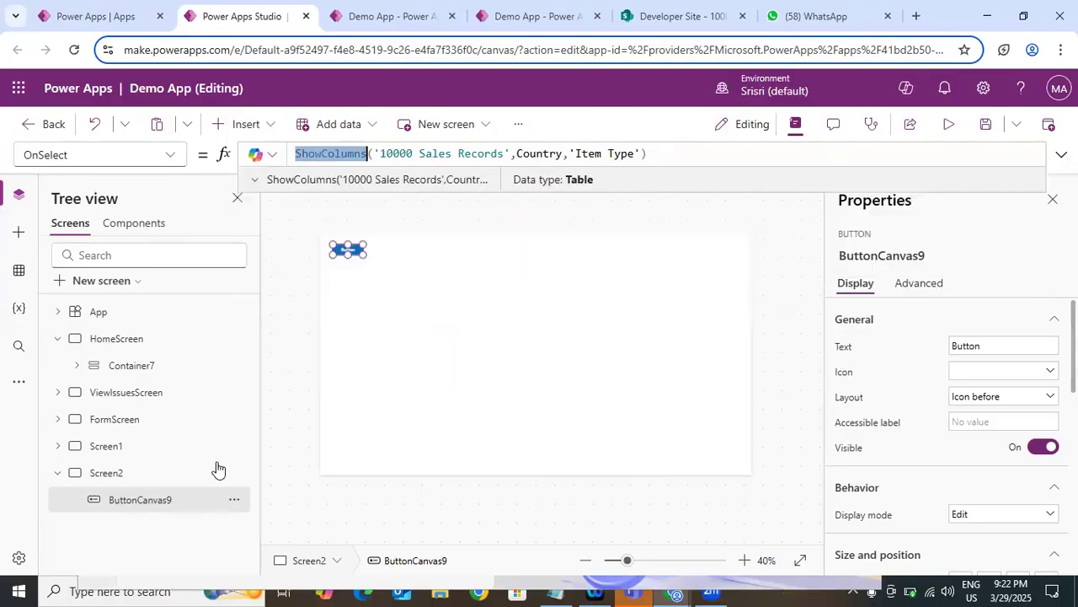
Check Screen1, return to Screen2, and run its button to test the ShowColumns formula.
{"action": "left_click", "coordinate": [123, 449]}
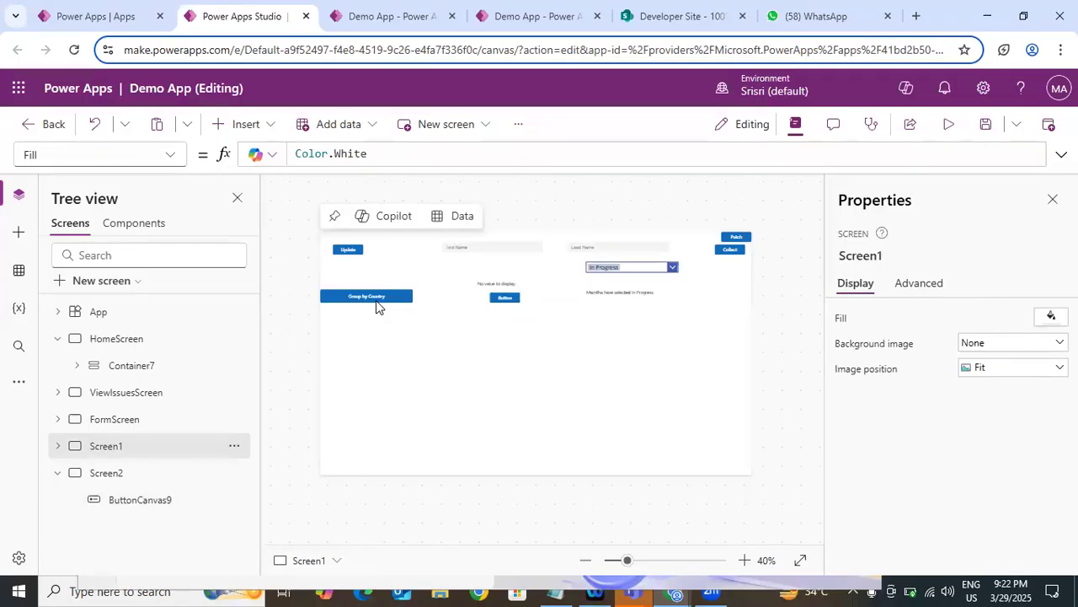
{"action": "left_click", "coordinate": [102, 476]}
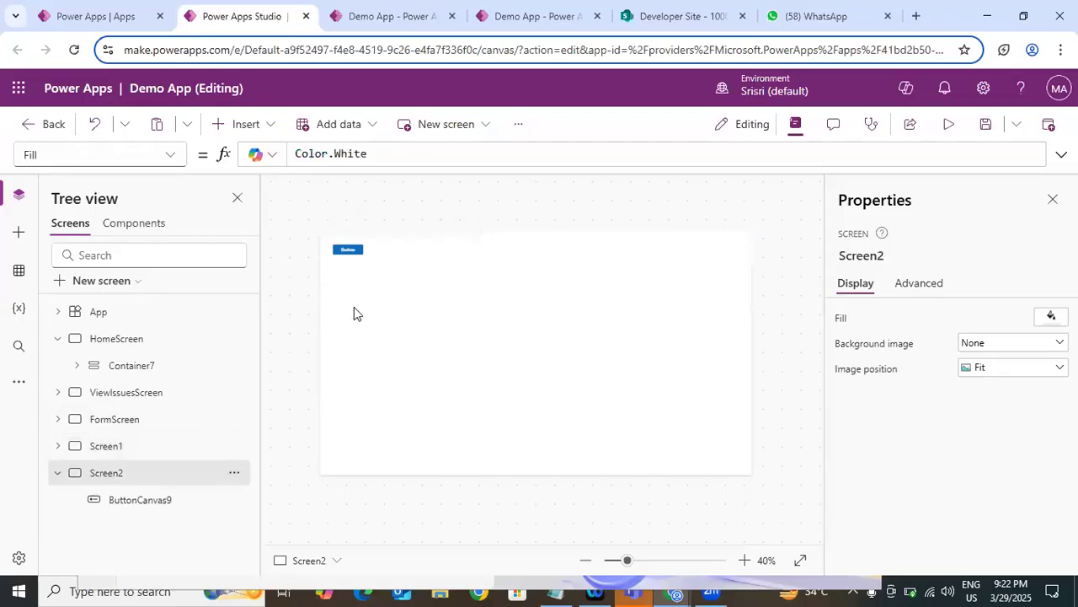
{"action": "left_click", "coordinate": [350, 251]}
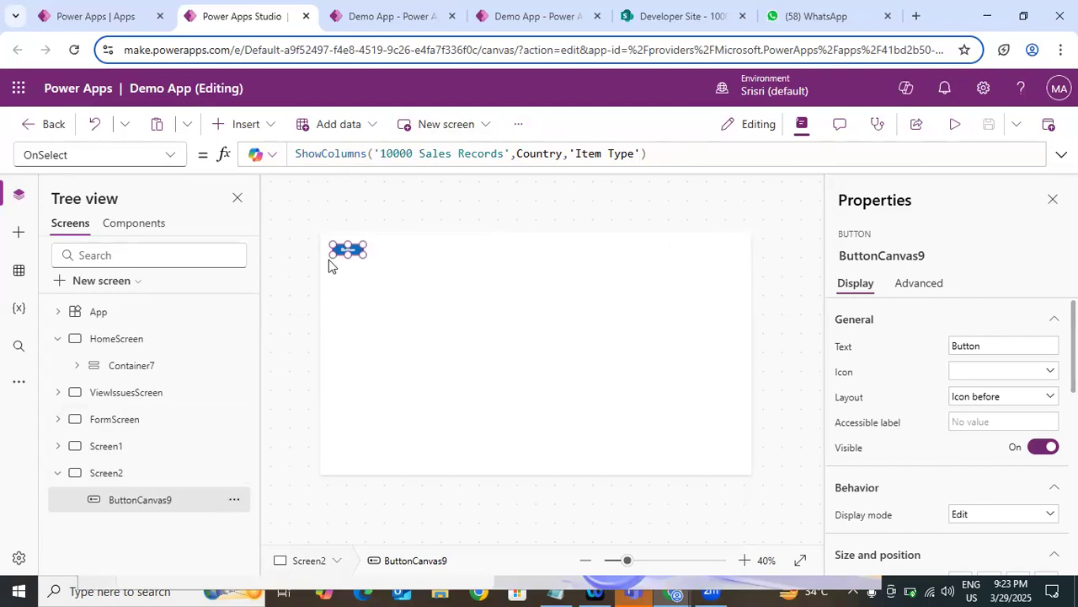
{"action": "left_click", "coordinate": [357, 250], "text": "alt"}
{"action": "left_click", "coordinate": [355, 249]}
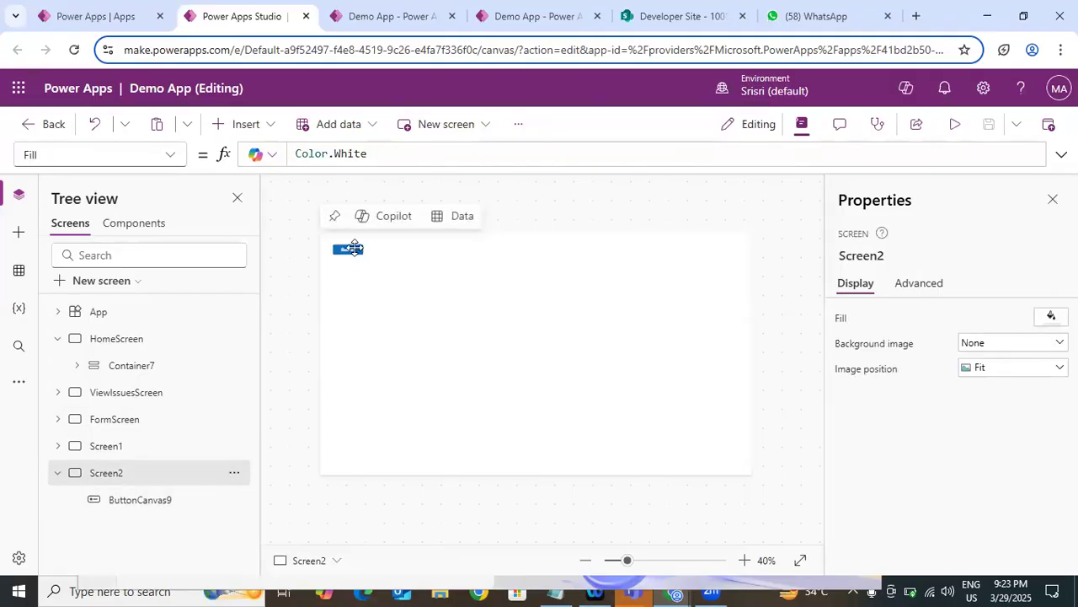
Replace the ShowColumns function name in the button's OnSelect formula with RenameColumns.
{"action": "left_click", "coordinate": [345, 154]}
{"action": "double_click", "coordinate": [346, 154]}
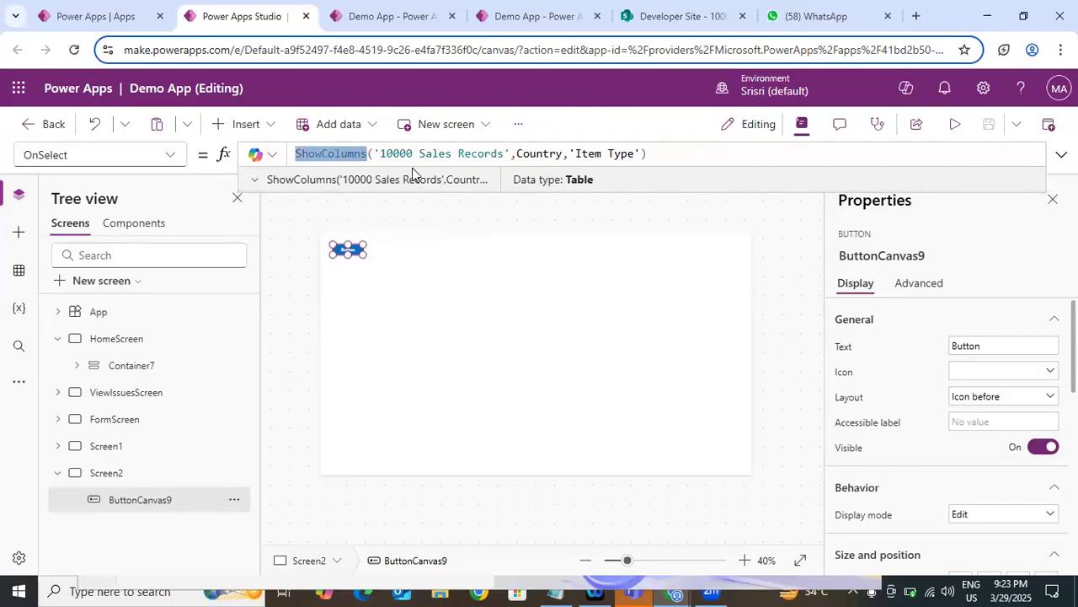
{"action": "key", "text": "BackSpace"}
{"action": "type", "text": "remo"}
{"action": "key", "text": "Down"}
{"action": "key", "text": "Down"}
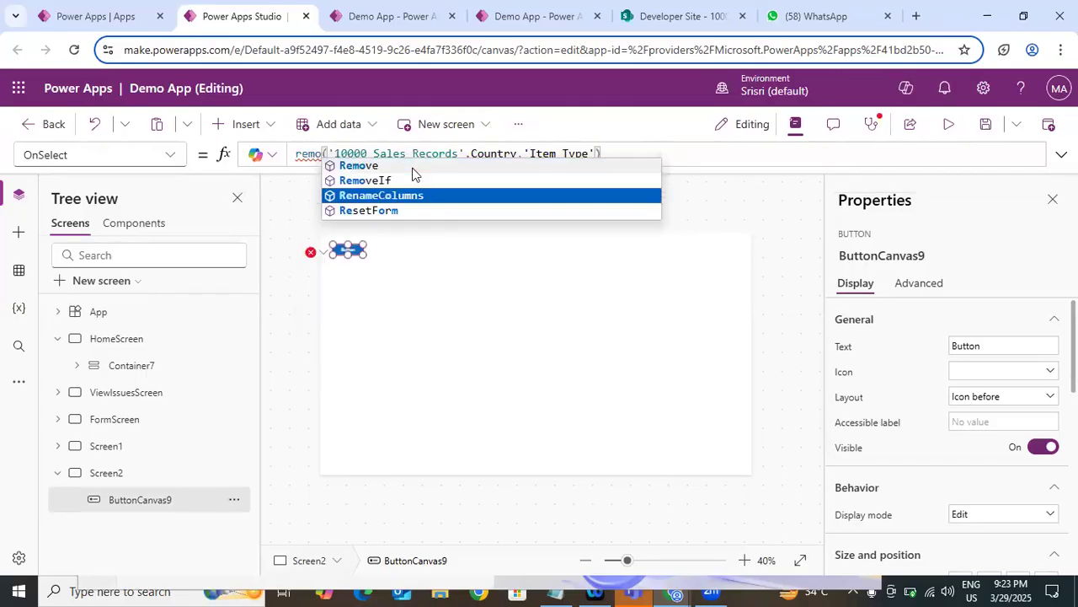
{"action": "key", "text": "Tab"}
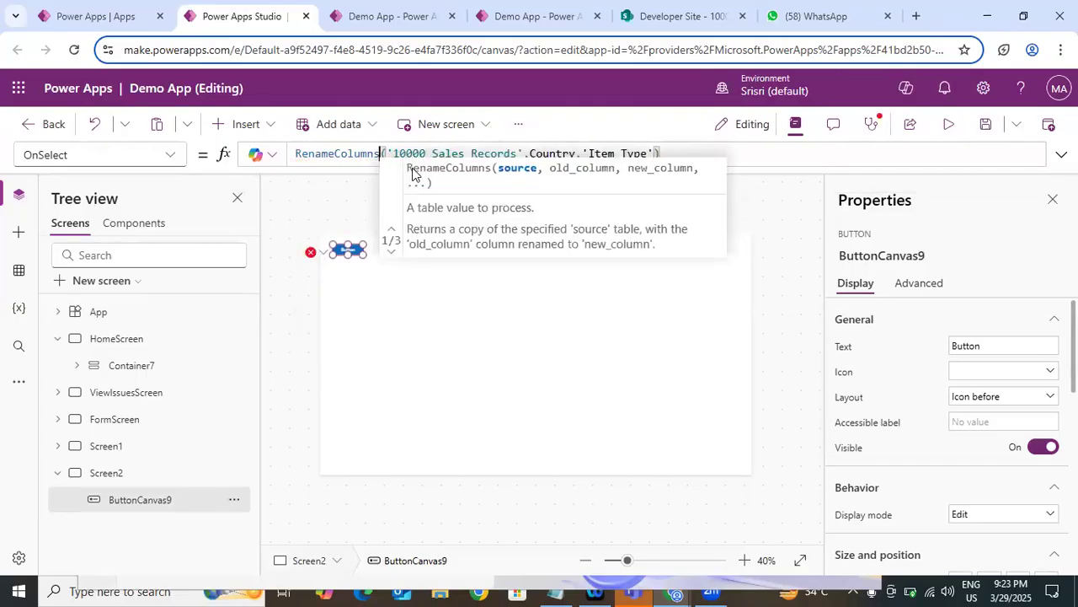
Remove the Country and 'Item Type' arguments, leaving only '10000 Sales Records' inside RenameColumns.
{"action": "key", "text": "Right"}
{"action": "key", "text": "Right"}
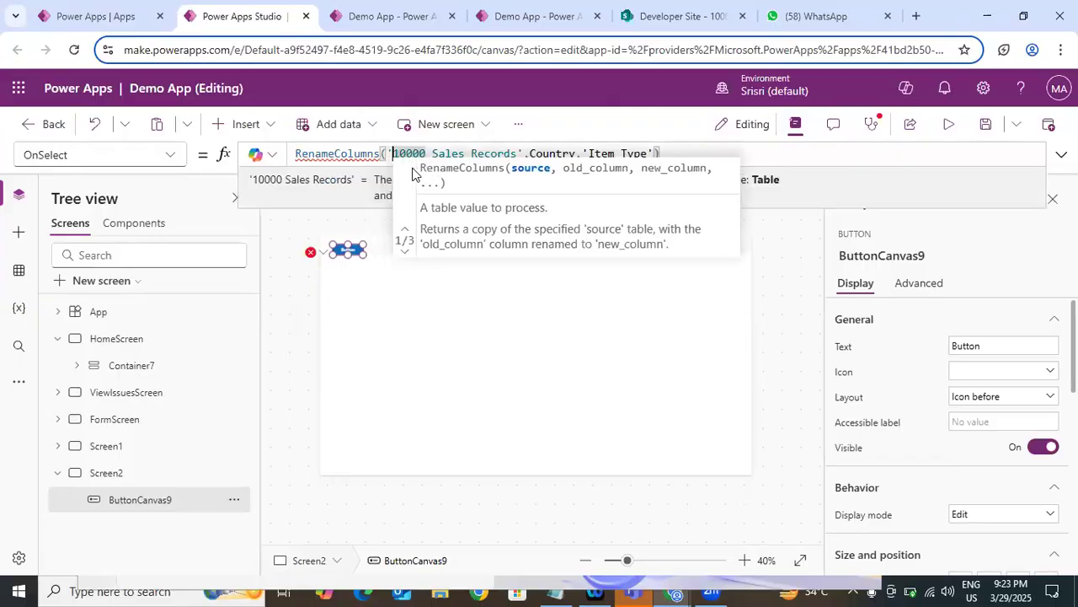
{"action": "key", "text": "Right"}
{"action": "key", "text": "Right"}
{"action": "key", "text": "Right"}
{"action": "key", "text": "Right"}
{"action": "key", "text": "Right"}
{"action": "key", "text": "Right"}
{"action": "key", "text": "Right"}
{"action": "key", "text": "Right"}
{"action": "key", "text": "Right"}
{"action": "key", "text": "Right"}
{"action": "key", "text": "Right"}
{"action": "key", "text": "Right"}
{"action": "key", "text": "Right"}
{"action": "key", "text": "Right"}
{"action": "key", "text": "Right"}
{"action": "key", "text": "Right"}
{"action": "key", "text": "Right"}
{"action": "key", "text": "Right"}
{"action": "key", "text": "Right"}
{"action": "key", "text": "Right"}
{"action": "key", "text": "BackSpace"}
{"action": "key", "text": "BackSpace"}
{"action": "key", "text": "BackSpace"}
{"action": "key", "text": "BackSpace"}
{"action": "key", "text": "BackSpace"}
{"action": "key", "text": "BackSpace"}
{"action": "key", "text": "BackSpace"}
{"action": "key", "text": "BackSpace"}
{"action": "key", "text": "BackSpace"}
{"action": "key", "text": "BackSpace"}
{"action": "key", "text": "BackSpace"}
{"action": "key", "text": "BackSpace"}
{"action": "key", "text": "BackSpace"}
{"action": "key", "text": "BackSpace"}
{"action": "key", "text": "BackSpace"}
{"action": "key", "text": "BackSpace"}
{"action": "key", "text": "BackSpace"}
{"action": "key", "text": "BackSpace"}
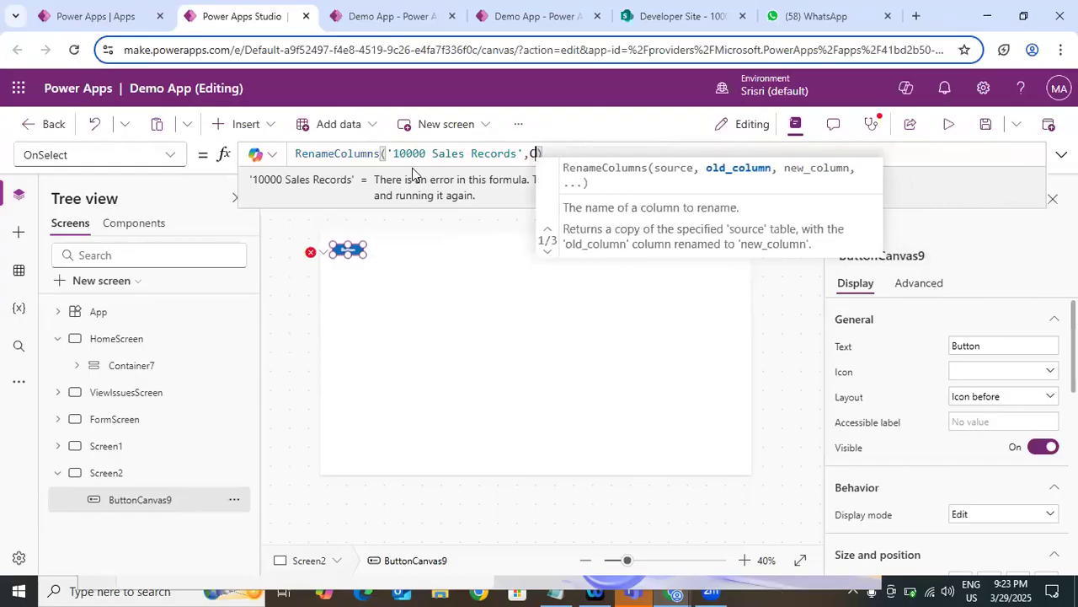
{"action": "key", "text": "BackSpace"}
{"action": "key", "text": "BackSpace"}
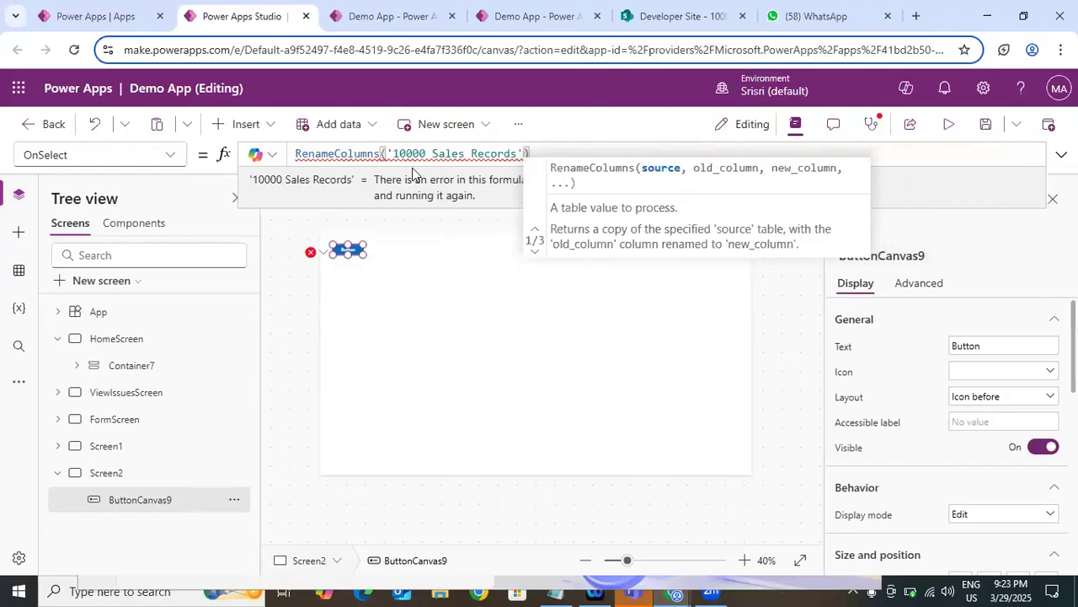
Add 'Item Type' as the column to rename, followed by a comma for the new name argument.
{"action": "type", "text": ","}
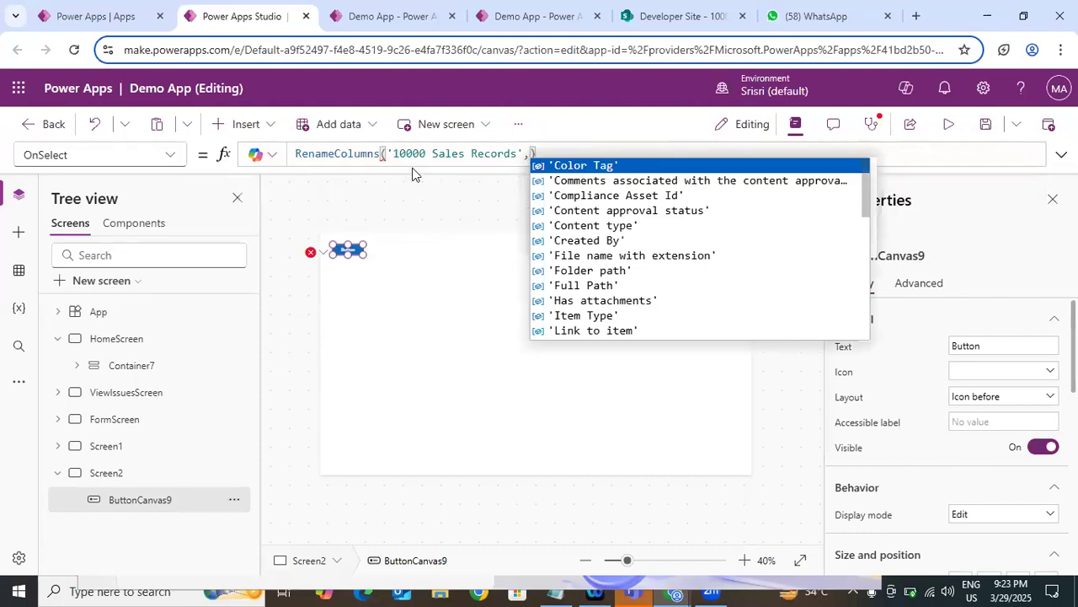
{"action": "key", "text": "Down"}
{"action": "key", "text": "Down"}
{"action": "key", "text": "Down"}
{"action": "key", "text": "Down"}
{"action": "key", "text": "Down"}
{"action": "key", "text": "Down"}
{"action": "key", "text": "Down"}
{"action": "key", "text": "Down"}
{"action": "key", "text": "Down"}
{"action": "key", "text": "Down"}
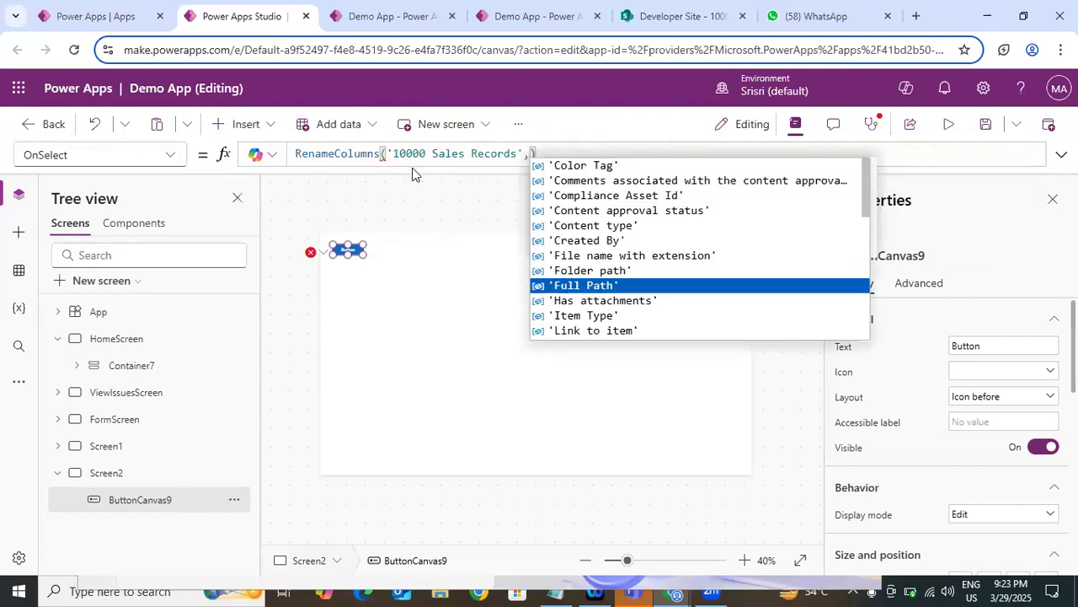
{"action": "key", "text": "Tab"}
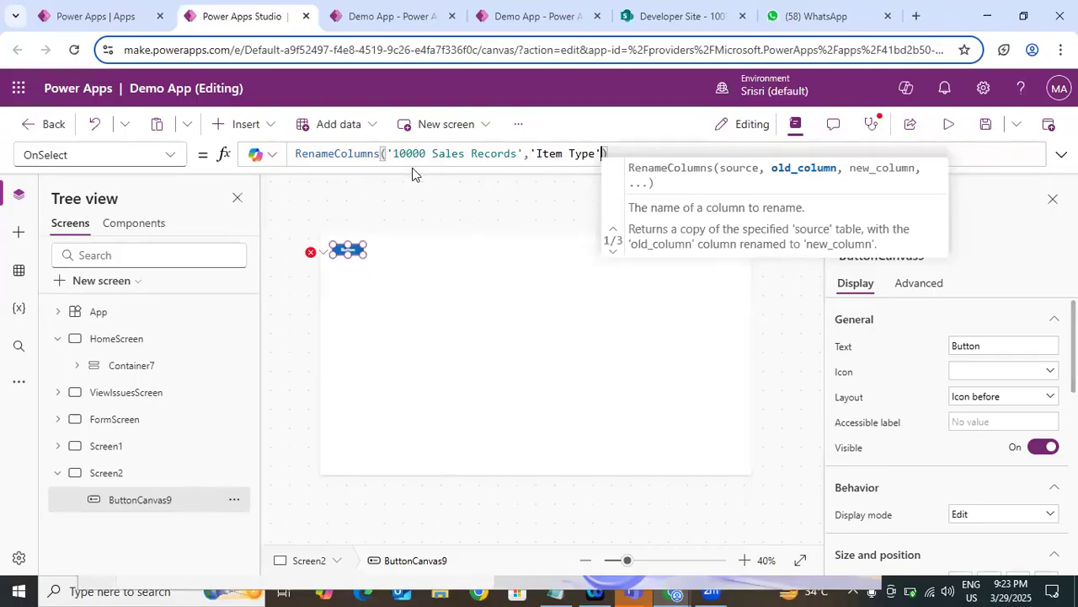
{"action": "type", "text": ","}
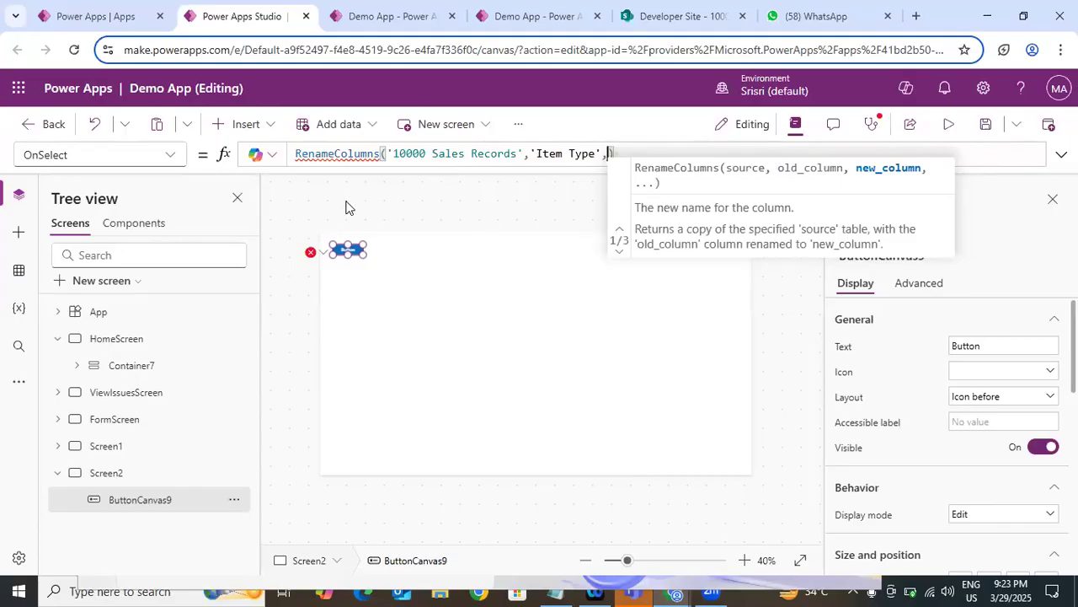
Highlight the RenameColumns function name in the formula and dismiss the low-battery notice.
{"action": "double_click", "coordinate": [371, 154]}
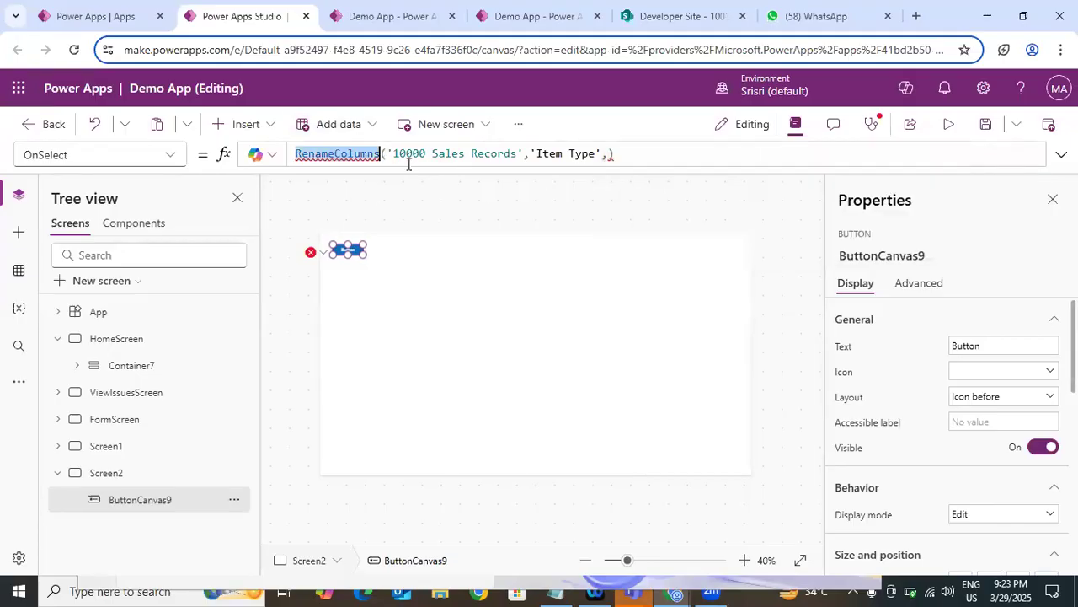
{"action": "left_click", "coordinate": [384, 152]}
{"action": "left_click", "coordinate": [349, 152]}
{"action": "left_click", "coordinate": [604, 153]}
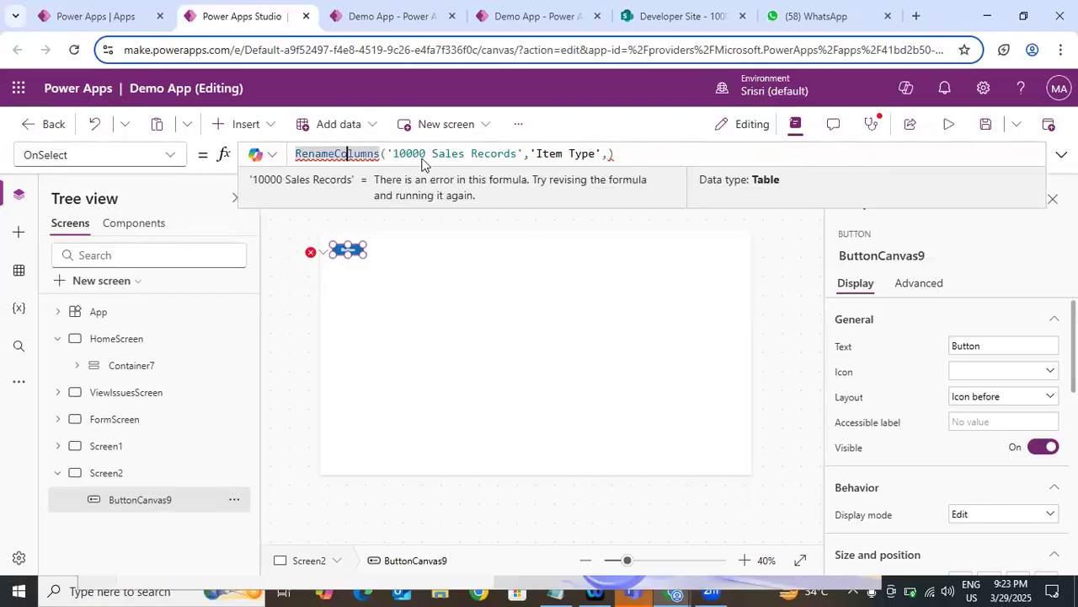
{"action": "type", "text": ","}
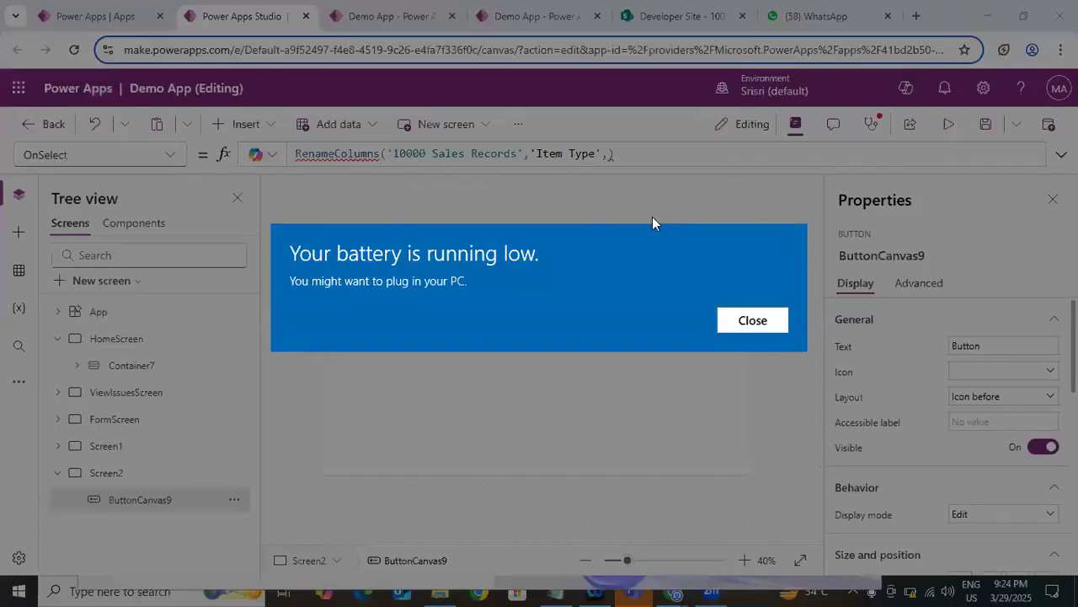
{"action": "left_click", "coordinate": [752, 319]}
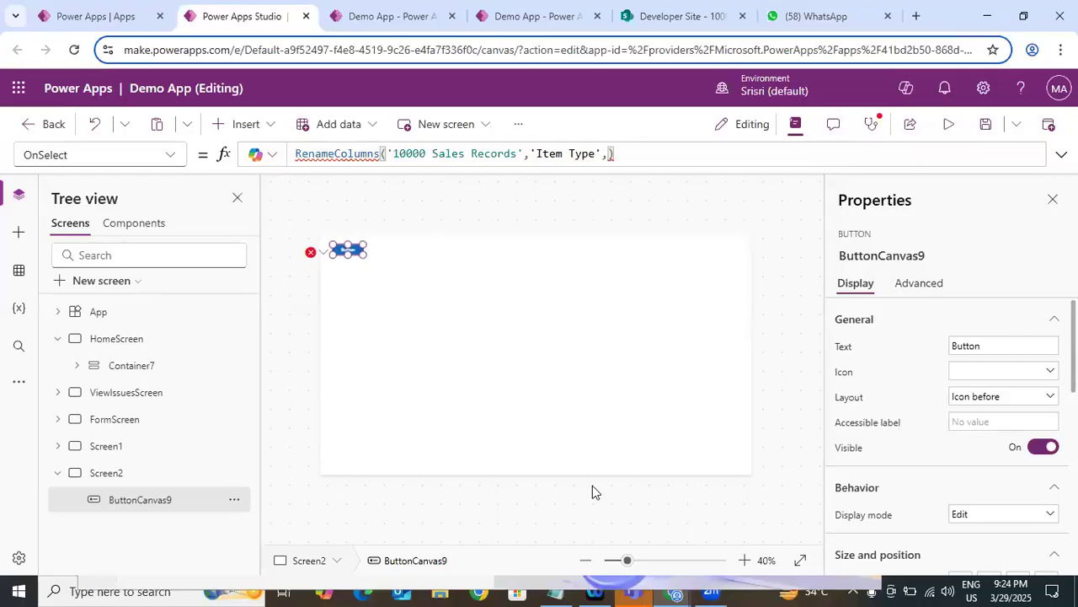
{"action": "double_click", "coordinate": [363, 150]}
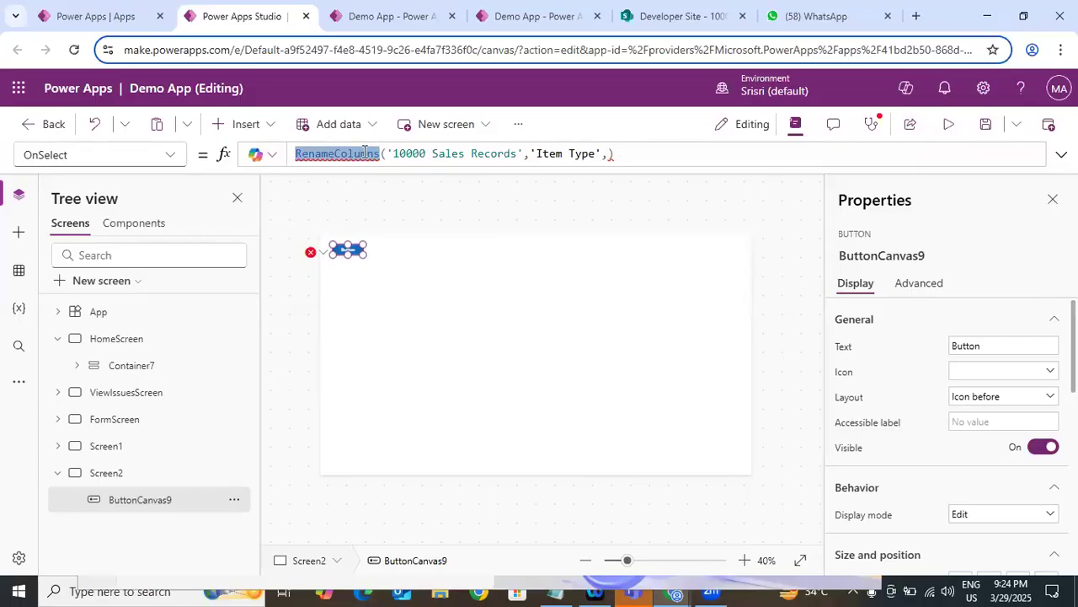
{"action": "type", "text": ","}
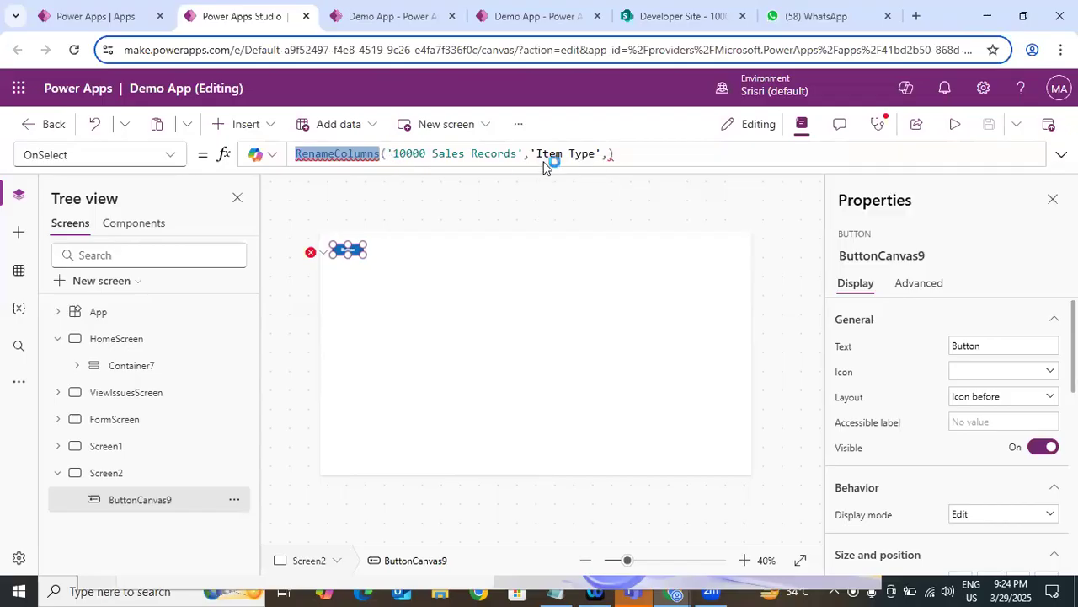
Delete the 'Item Type' argument and re-enter it as the old column after '10000 Sales Records' in RenameColumns.
{"action": "left_click", "coordinate": [608, 153]}
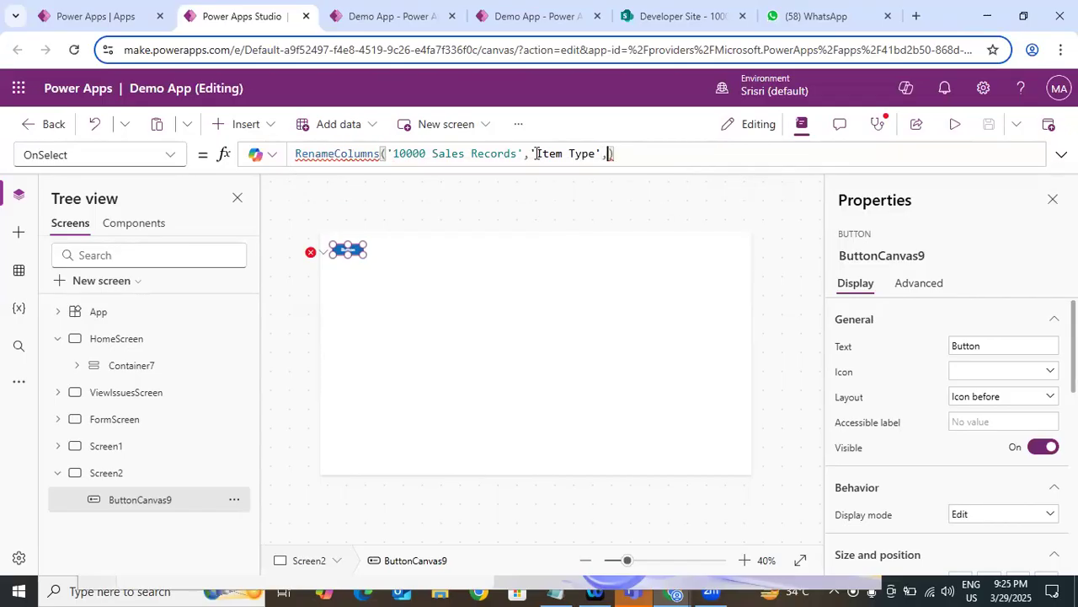
{"action": "left_click", "coordinate": [537, 154], "text": "shift"}
{"action": "key", "text": "BackSpace"}
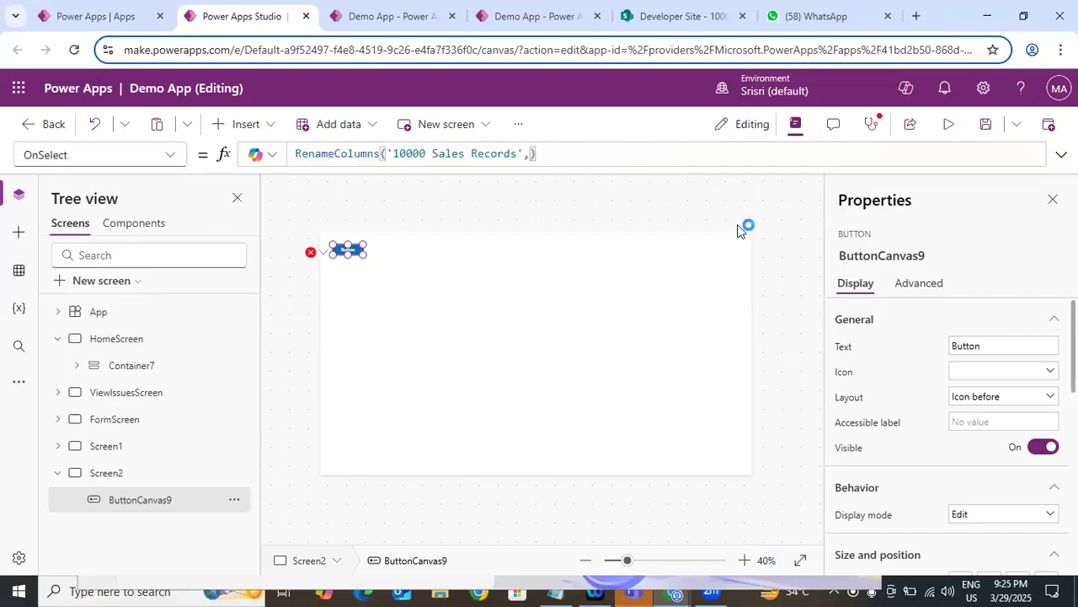
{"action": "key", "text": "BackSpace"}
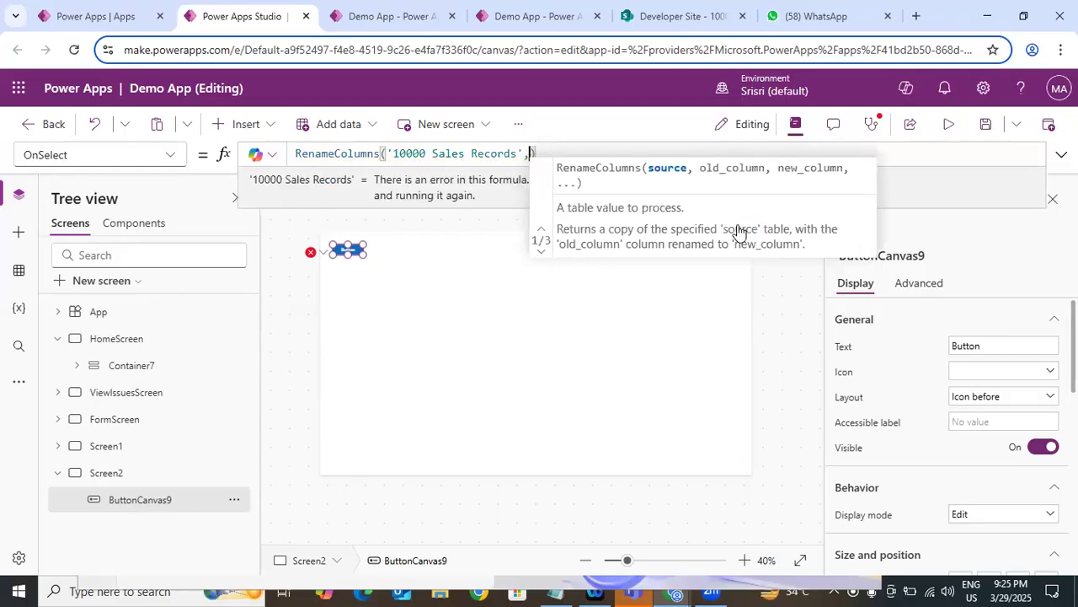
{"action": "type", "text": ","}
{"action": "key", "text": "Down"}
{"action": "key", "text": "Down"}
{"action": "key", "text": "Down"}
{"action": "type", "text": "i"}
{"action": "type", "text": "te"}
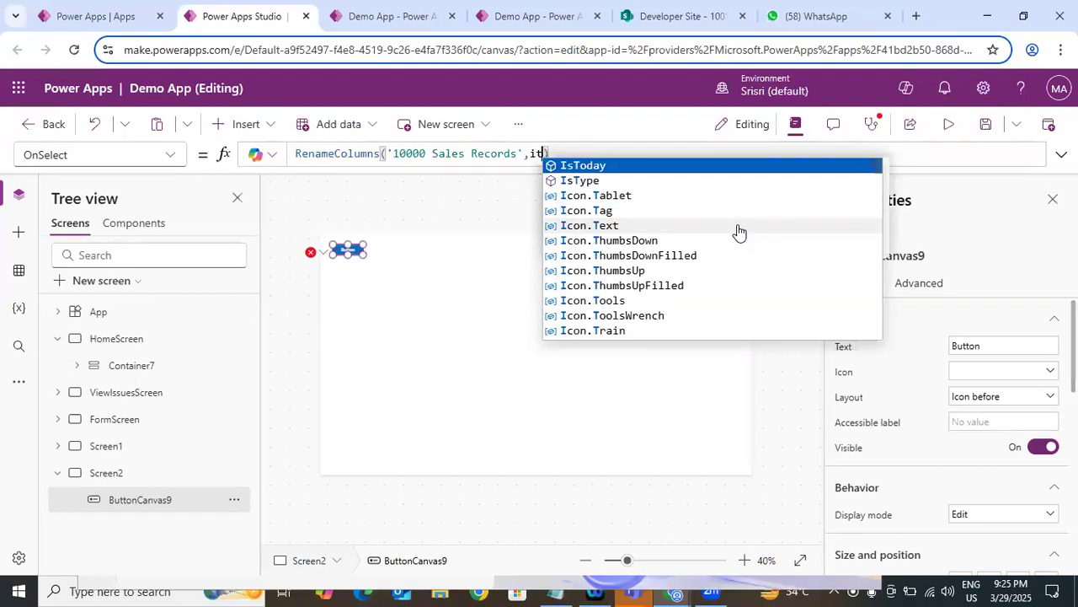
{"action": "key", "text": "Tab"}
{"action": "type", "text": "."}
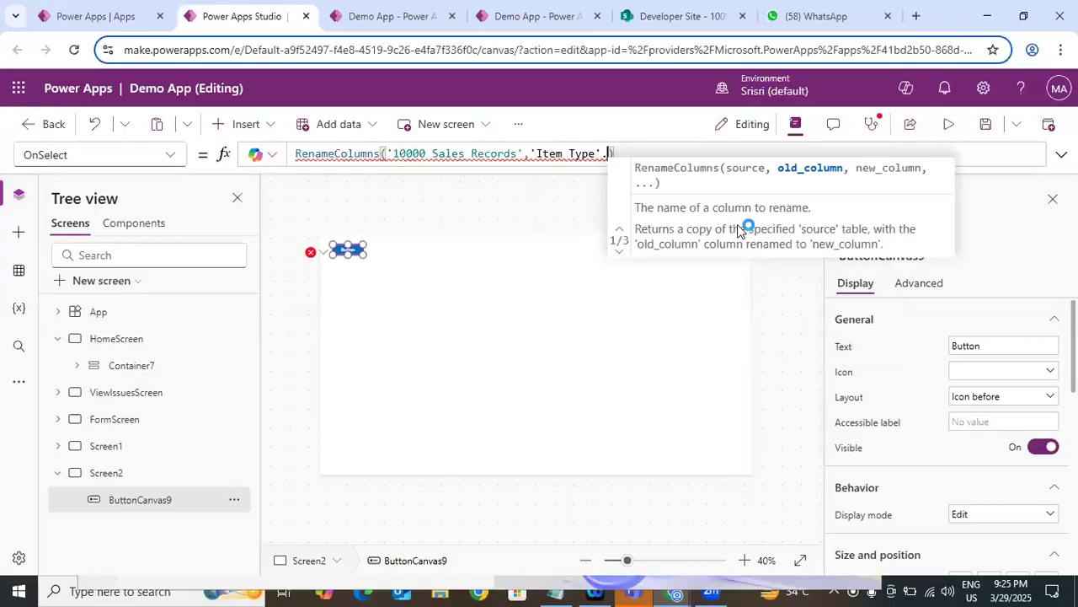
{"action": "key", "text": "BackSpace"}
Enter "Item Values" in double quotes as the new column name and close the RenameColumns formula.
{"action": "type", "text": ",\"\""}
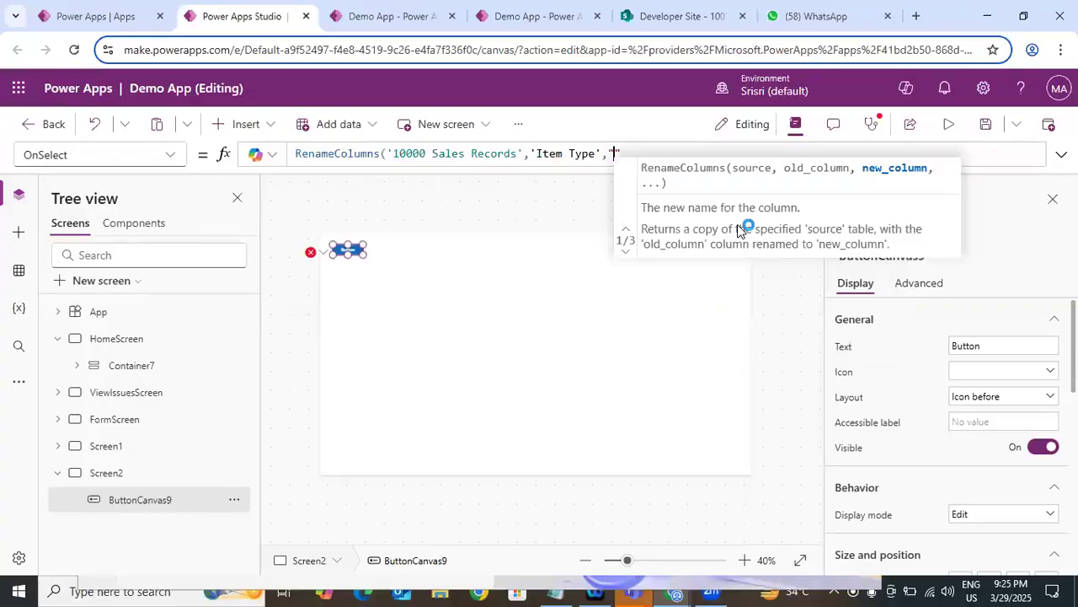
{"action": "key", "text": "Left"}
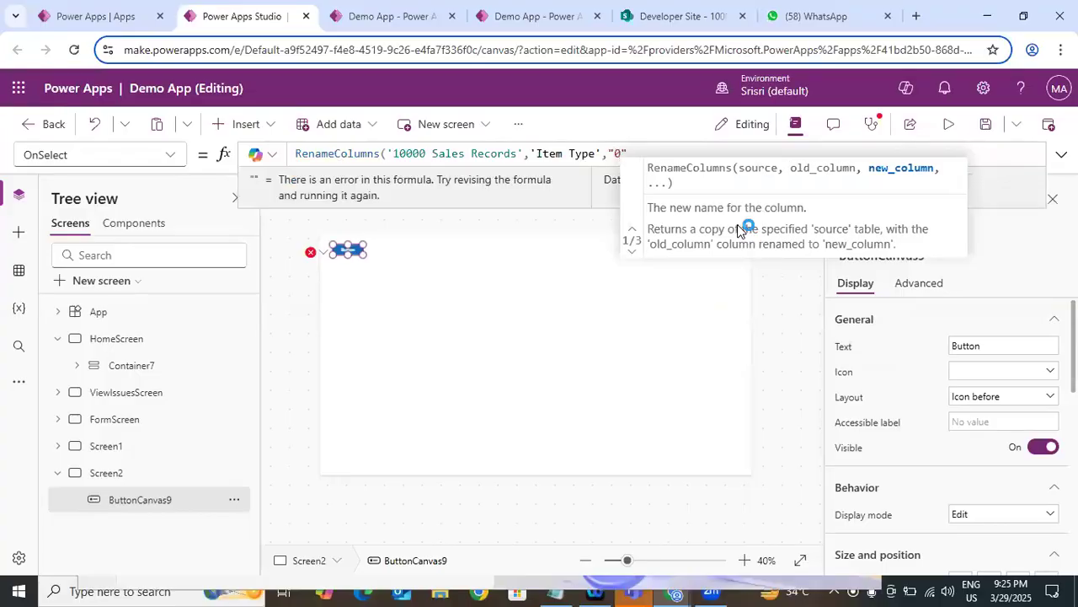
{"action": "type", "text": "Item V"}
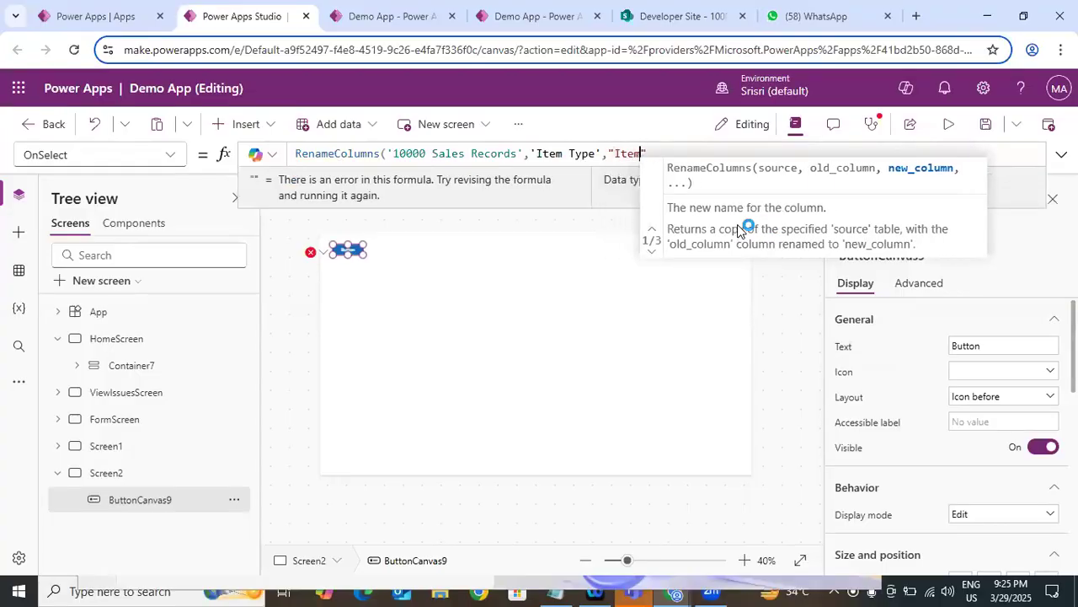
{"action": "type", "text": "alues"}
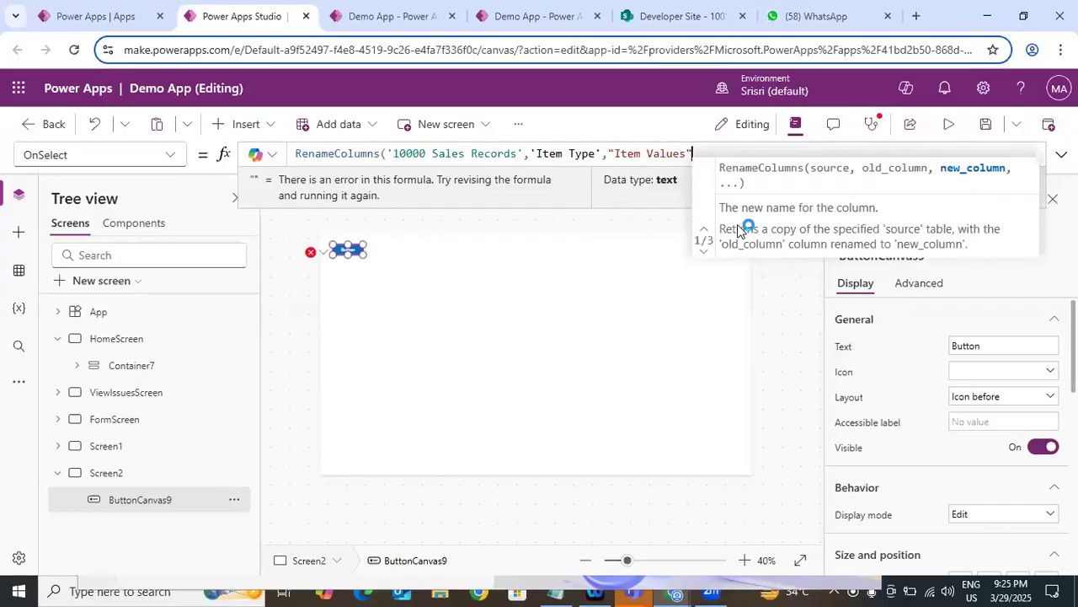
{"action": "key", "text": "Right"}
{"action": "type", "text": ")"}
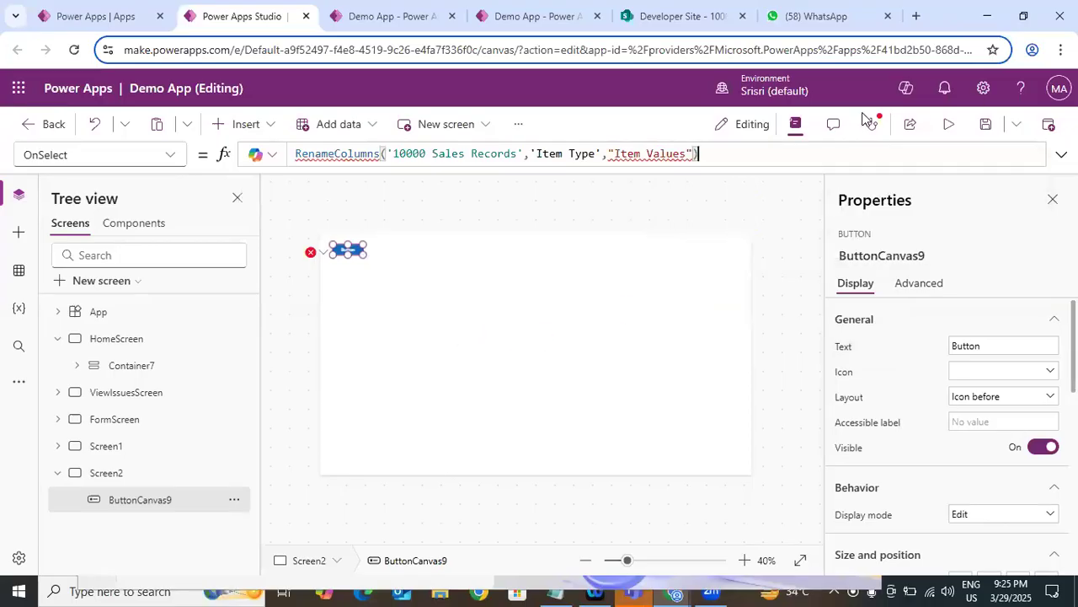
Replace the quoted new name in RenameColumns with the unquoted identifier ItemValues and close the parenthesis.
{"action": "mouse_move", "coordinate": [684, 154]}
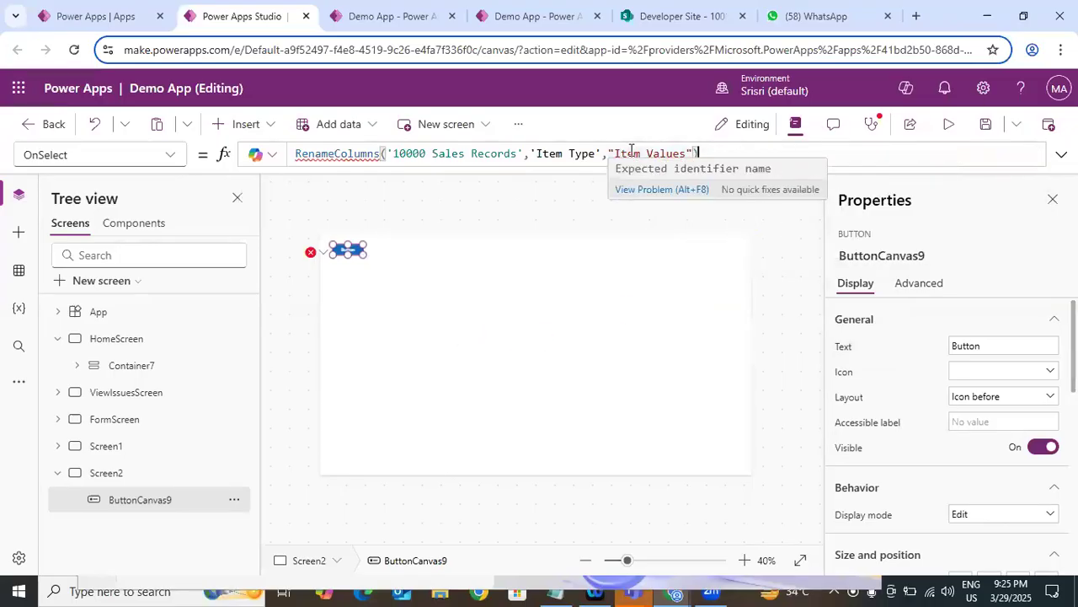
{"action": "left_click_drag", "start_coordinate": [696, 152], "coordinate": [608, 153]}
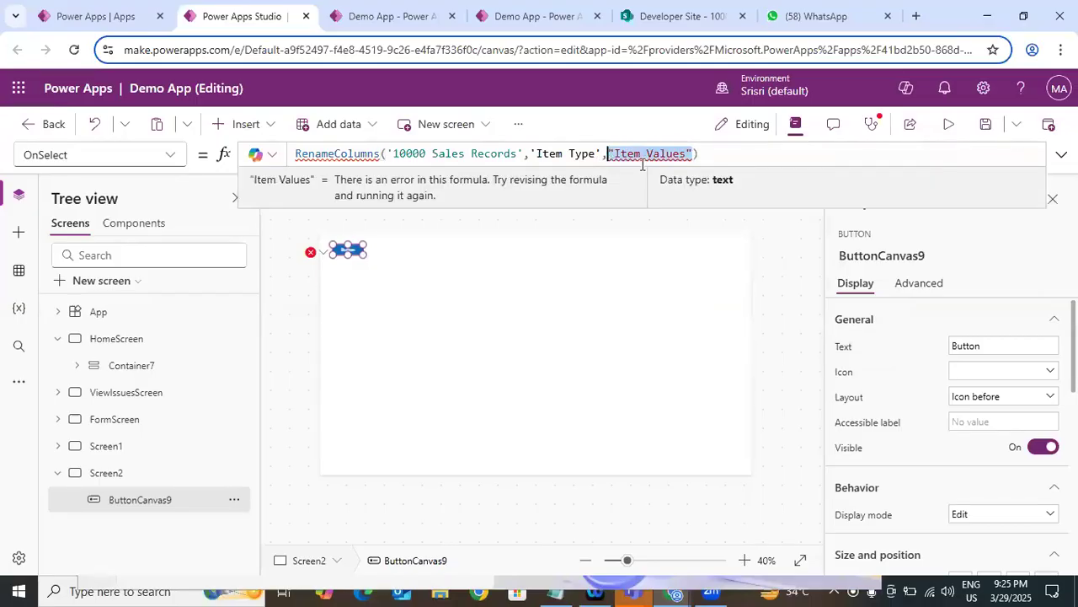
{"action": "key", "text": "BackSpace"}
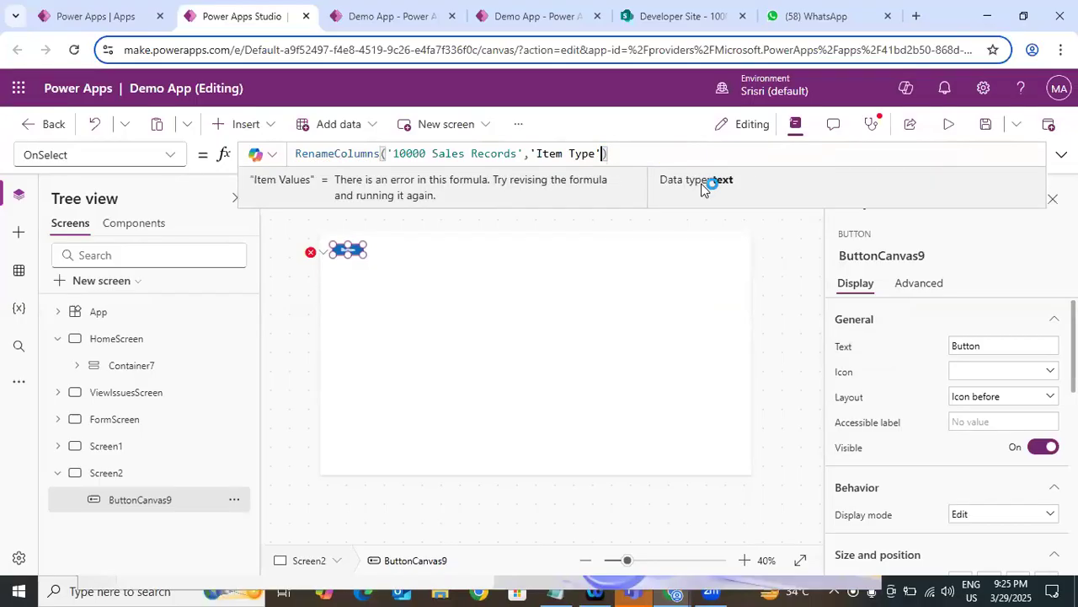
{"action": "type", "text": ","}
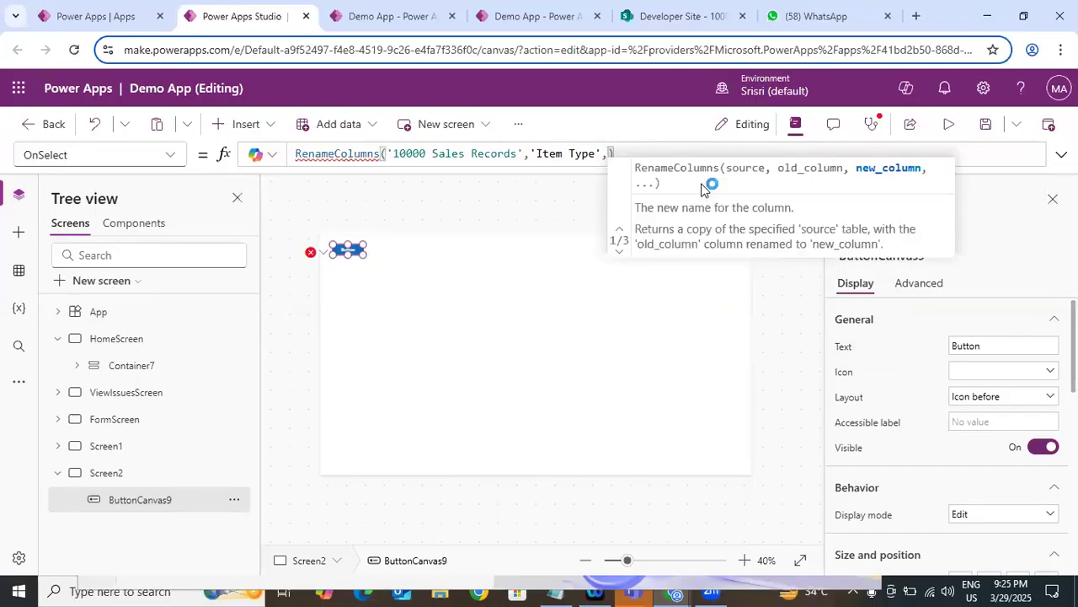
{"action": "type", "text": "Item"}
{"action": "type", "text": "column"}
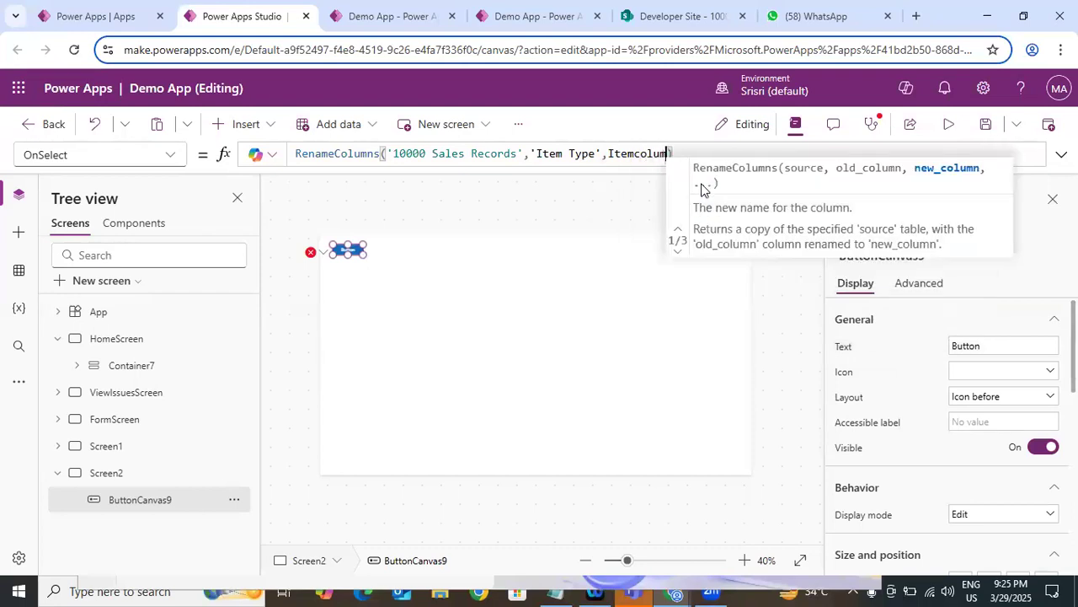
{"action": "key", "text": "BackSpace"}
{"action": "key", "text": "BackSpace"}
{"action": "key", "text": "BackSpace"}
{"action": "key", "text": "BackSpace"}
{"action": "key", "text": "BackSpace"}
{"action": "key", "text": "BackSpace"}
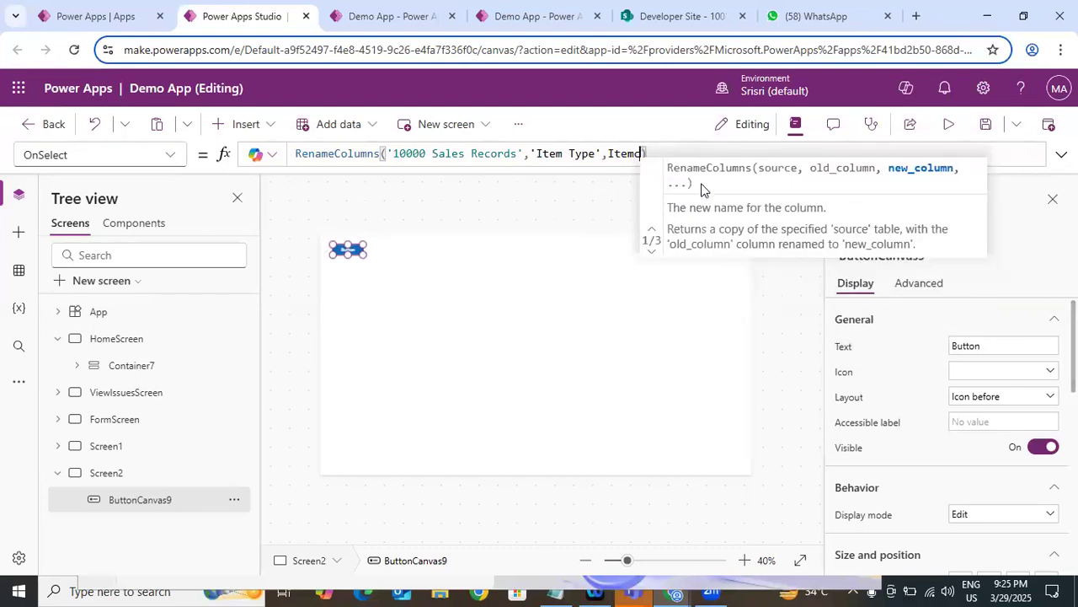
{"action": "type", "text": "Values)"}
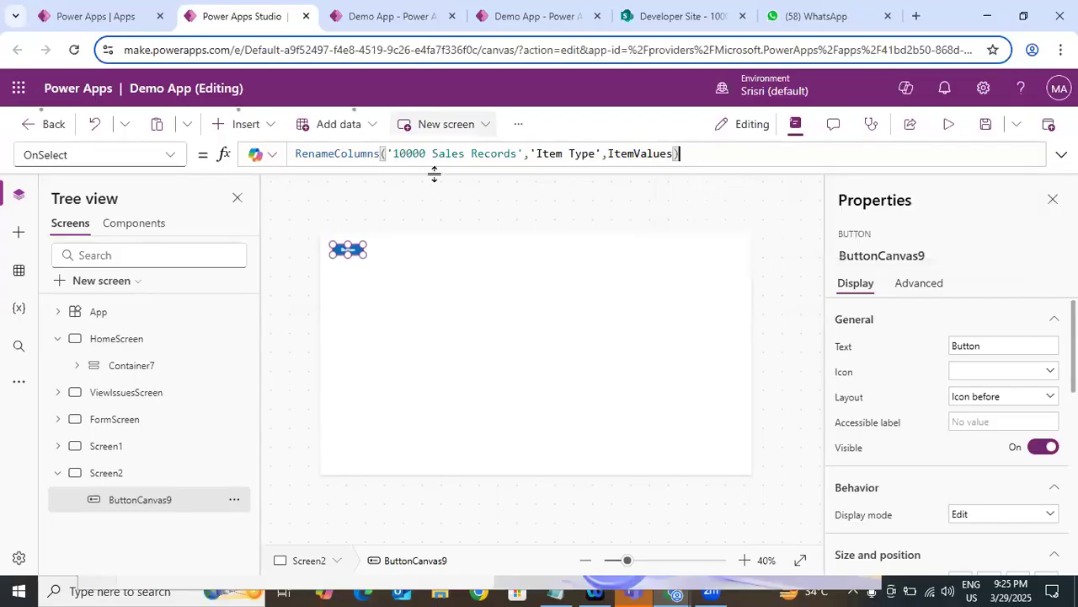
Expand the RenameColumns result preview and scan across its columns for the renamed one.
{"action": "double_click", "coordinate": [342, 153]}
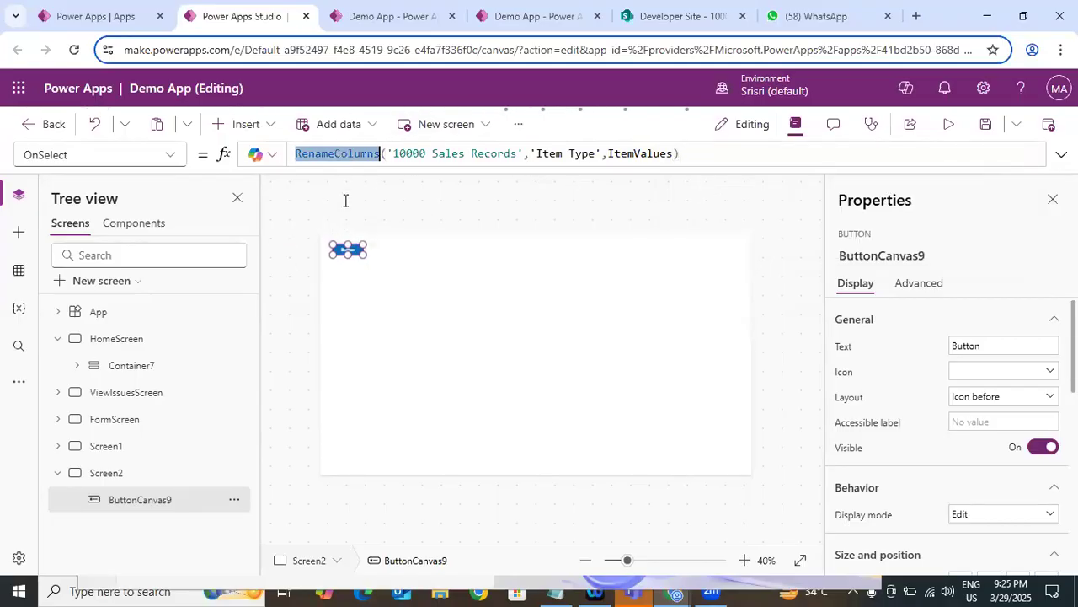
{"action": "left_click", "coordinate": [259, 180]}
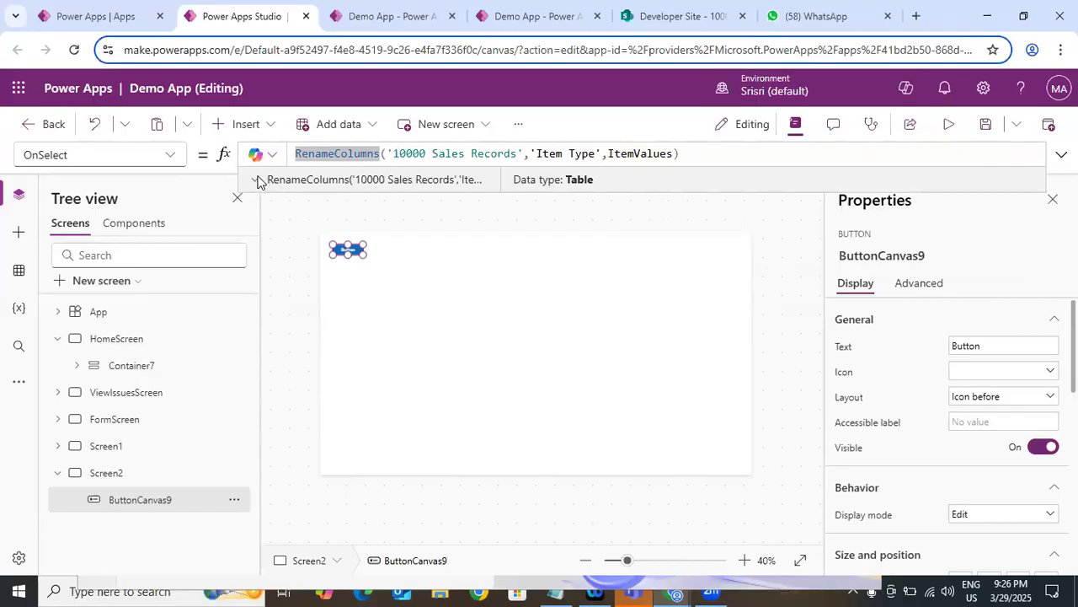
{"action": "left_click", "coordinate": [346, 158]}
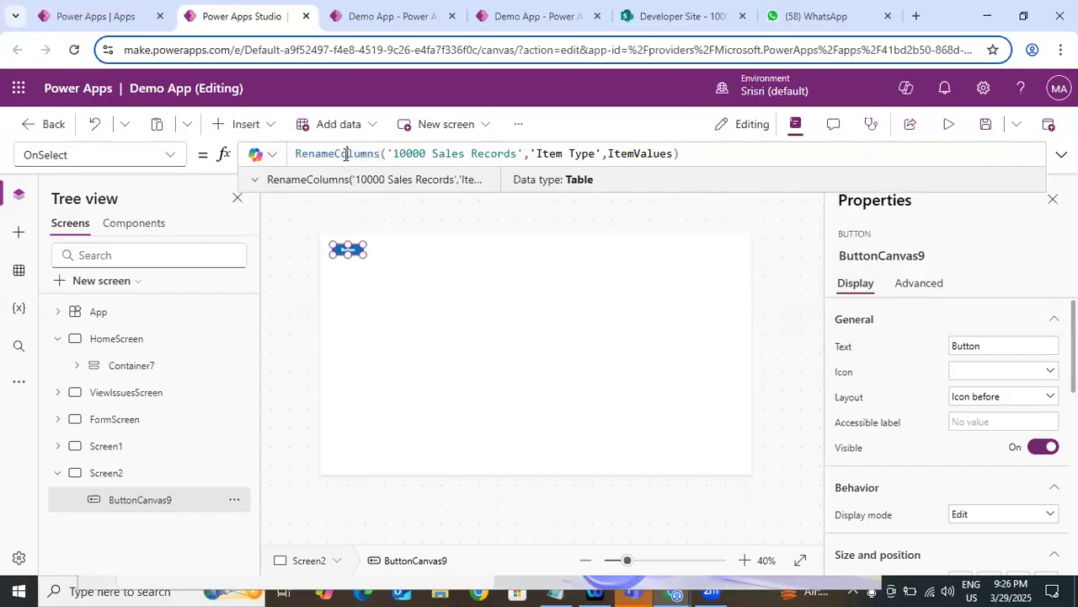
{"action": "left_click", "coordinate": [256, 181]}
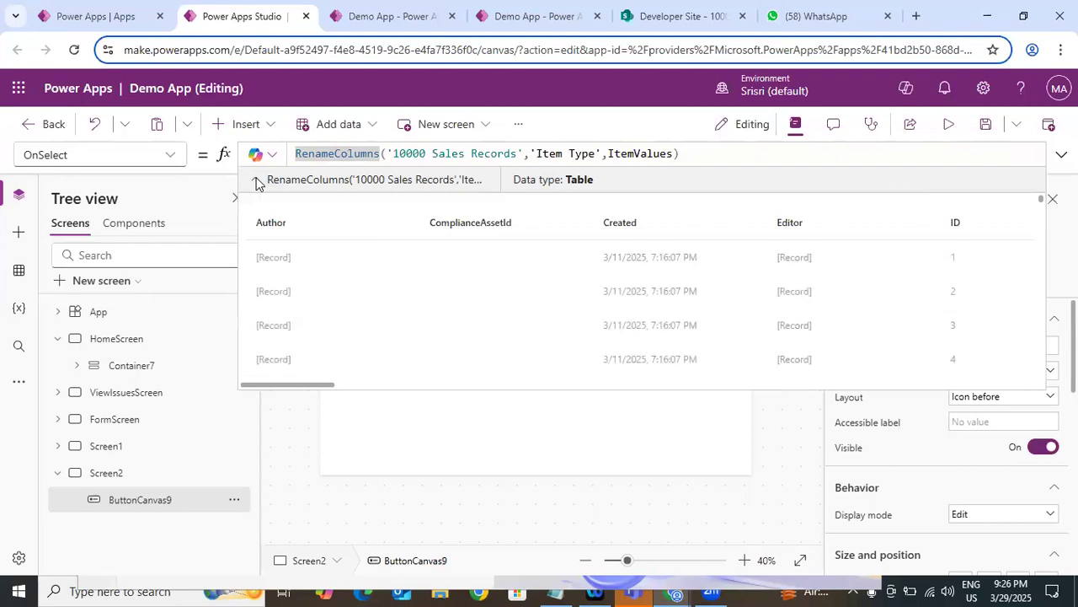
{"action": "left_click_drag", "start_coordinate": [314, 386], "coordinate": [960, 395]}
{"action": "left_click_drag", "start_coordinate": [884, 384], "coordinate": [497, 374]}
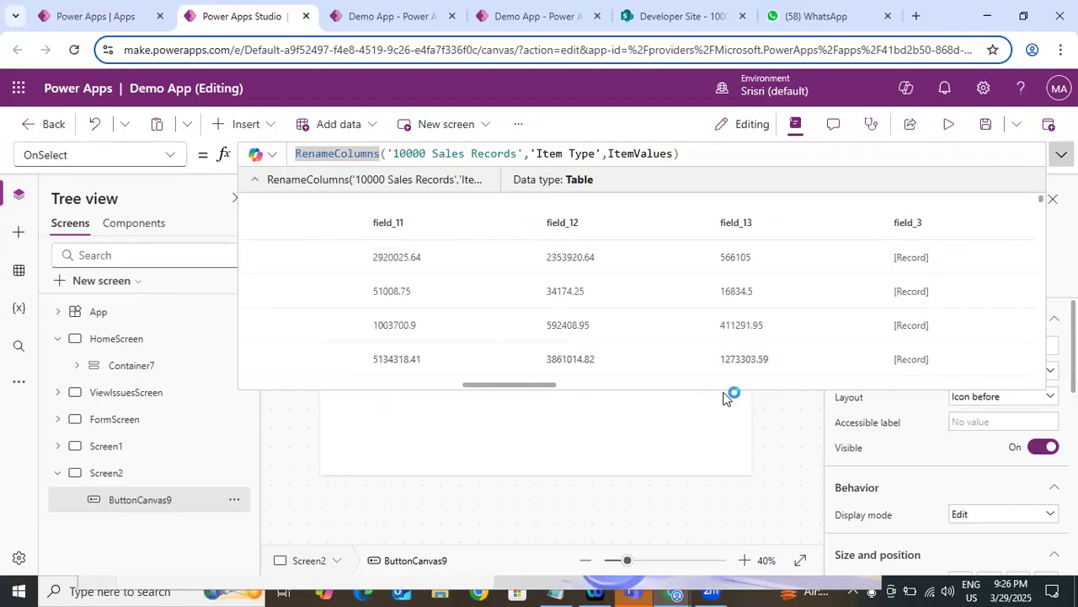
{"action": "left_click", "coordinate": [346, 154]}
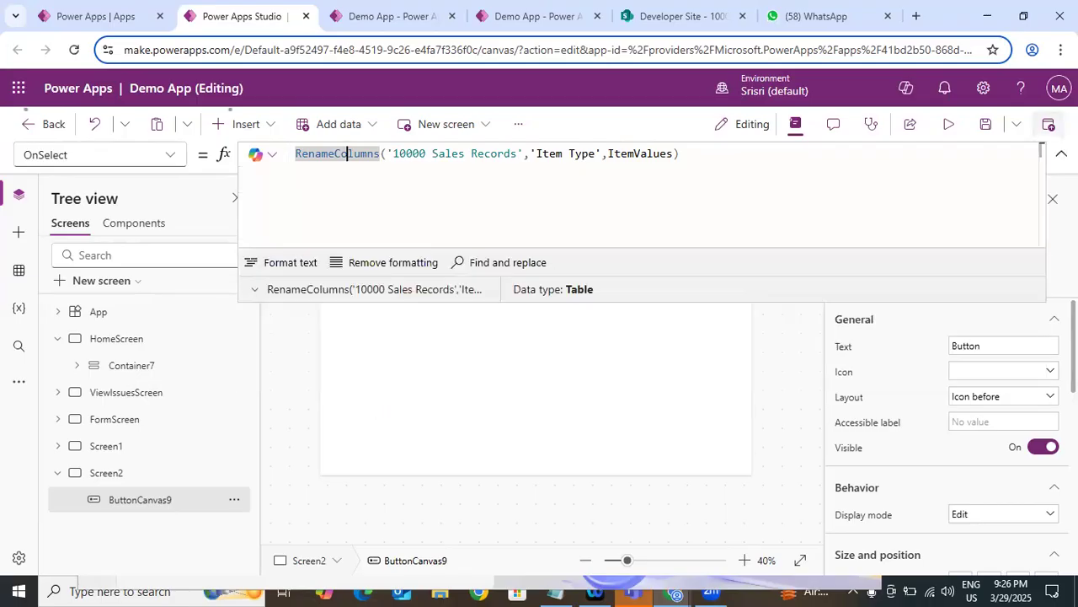
{"action": "left_click", "coordinate": [405, 370]}
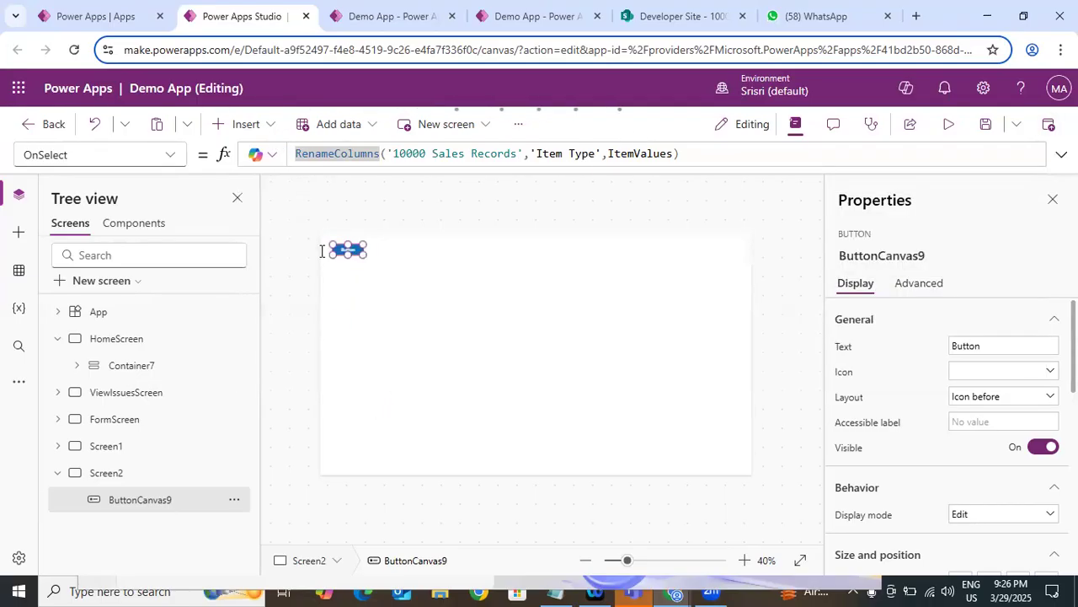
Copy the entire RenameColumns formula from the OnSelect property of the button on Screen2.
{"action": "left_click", "coordinate": [282, 210]}
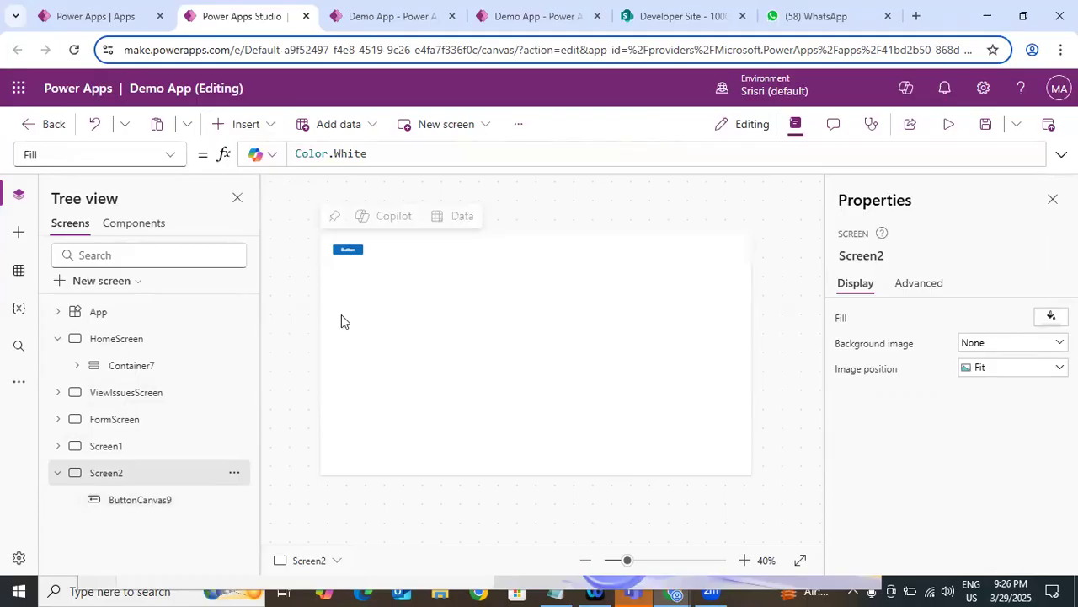
{"action": "left_click", "coordinate": [352, 246]}
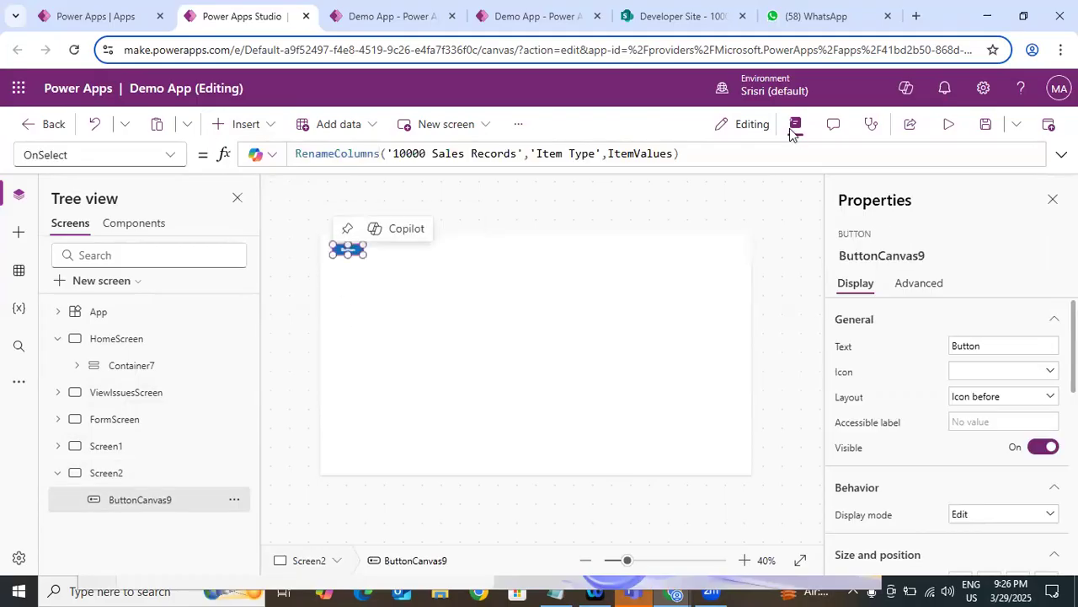
{"action": "left_click", "coordinate": [734, 149]}
{"action": "key", "text": "ctrl+a"}
{"action": "key", "text": "ctrl+c"}
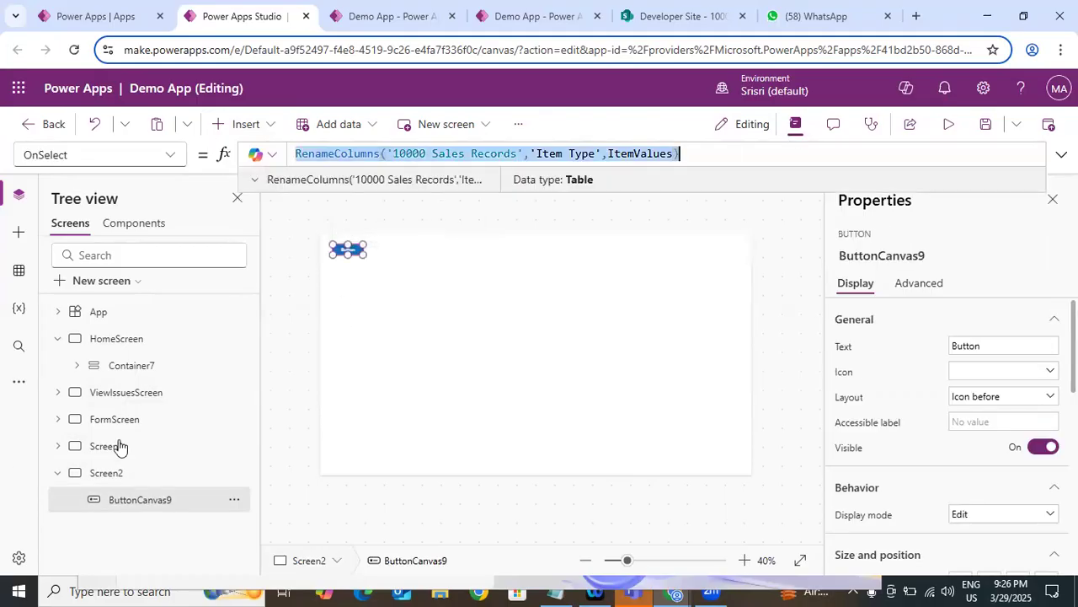
Open Screen1 and check the Items formula of its gallery.
{"action": "left_click", "coordinate": [118, 446]}
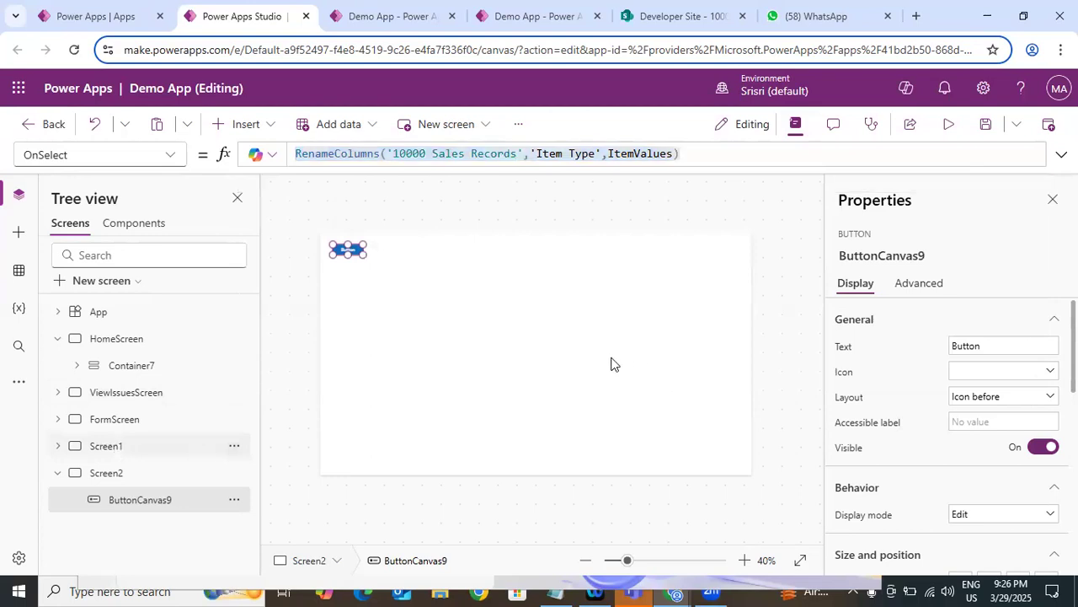
{"action": "left_click", "coordinate": [516, 414]}
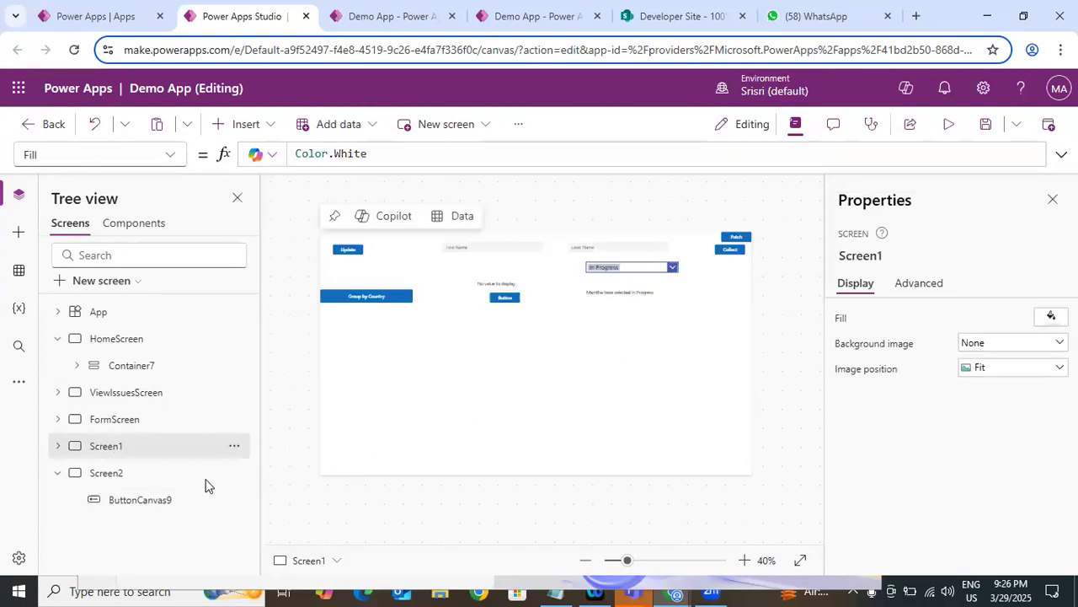
{"action": "left_click", "coordinate": [58, 447]}
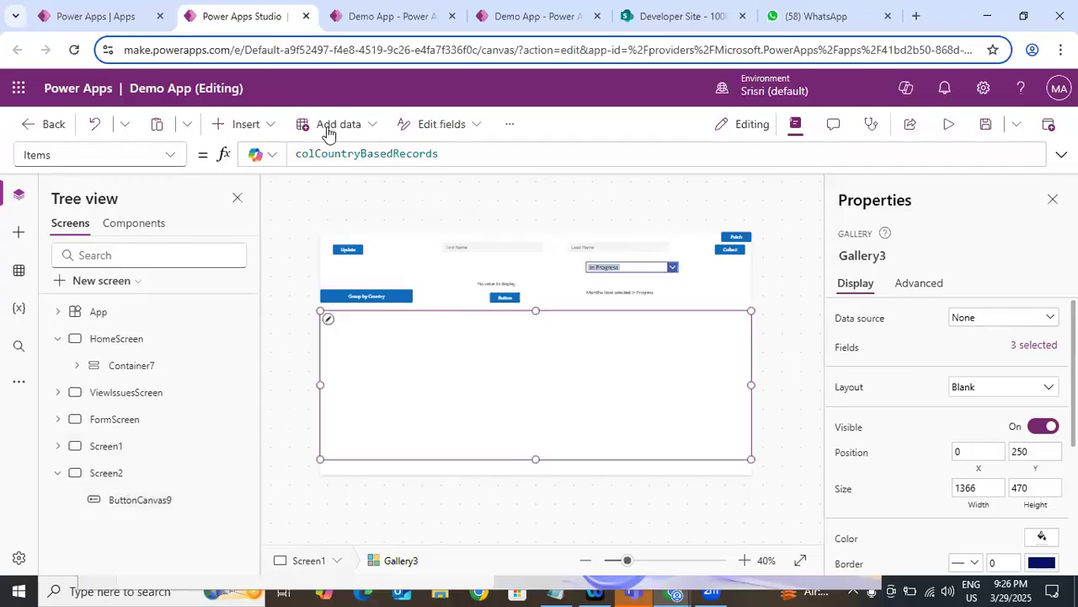
Insert a blank vertical gallery on Screen2.
{"action": "left_click", "coordinate": [263, 125]}
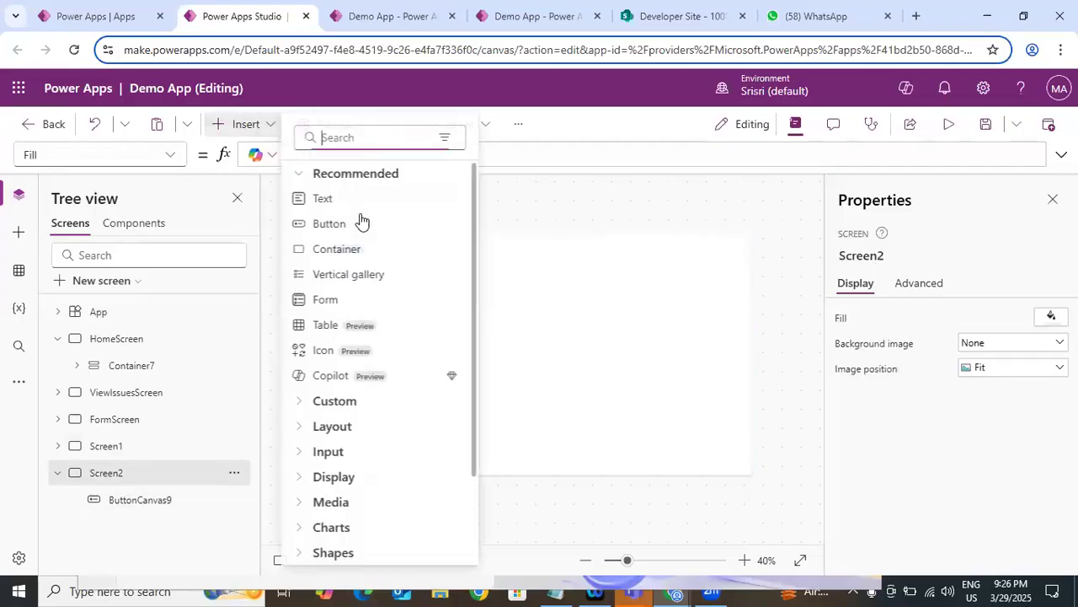
{"action": "left_click", "coordinate": [351, 144]}
{"action": "type", "text": "gall"}
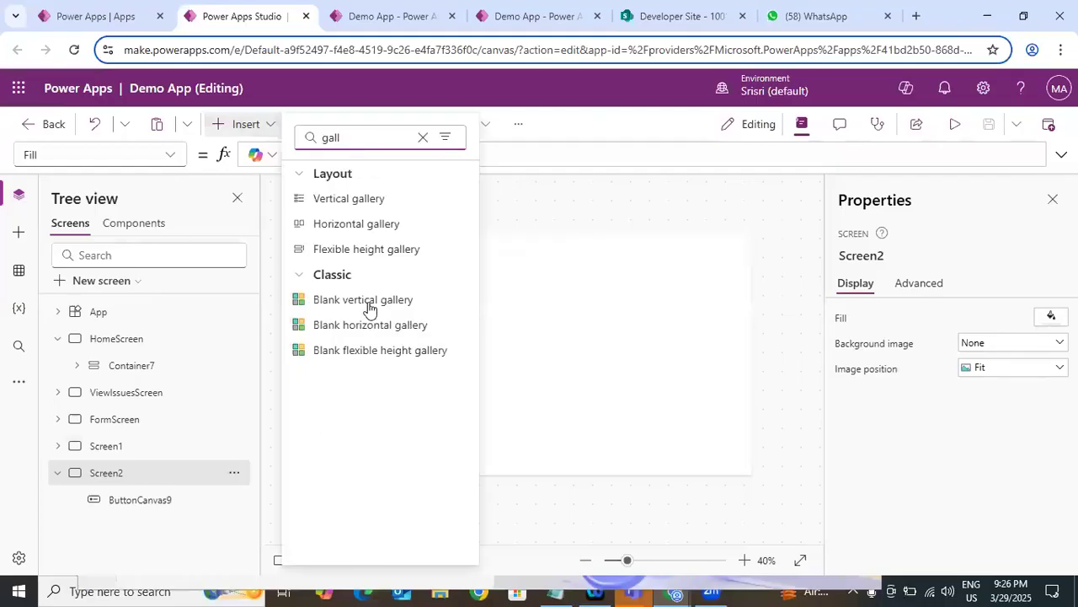
{"action": "left_click", "coordinate": [504, 313]}
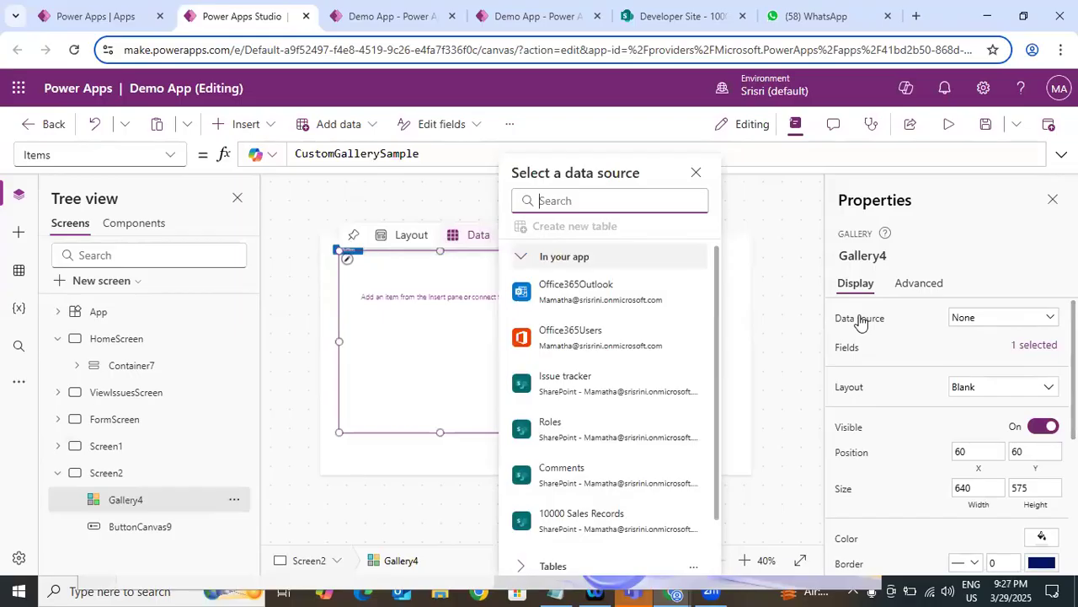
Set the new gallery's Items formula to the copied RenameColumns('10000 Sales Records','Item Type',ItemValues).
{"action": "left_click", "coordinate": [466, 181]}
{"action": "key", "text": "ctrl+a"}
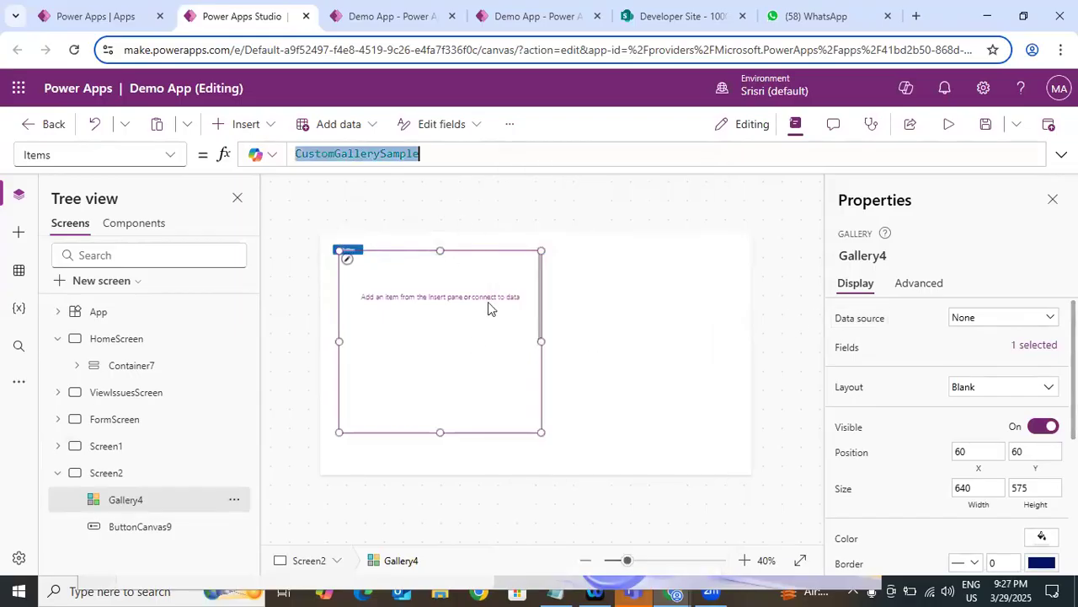
{"action": "key", "text": "ctrl+v"}
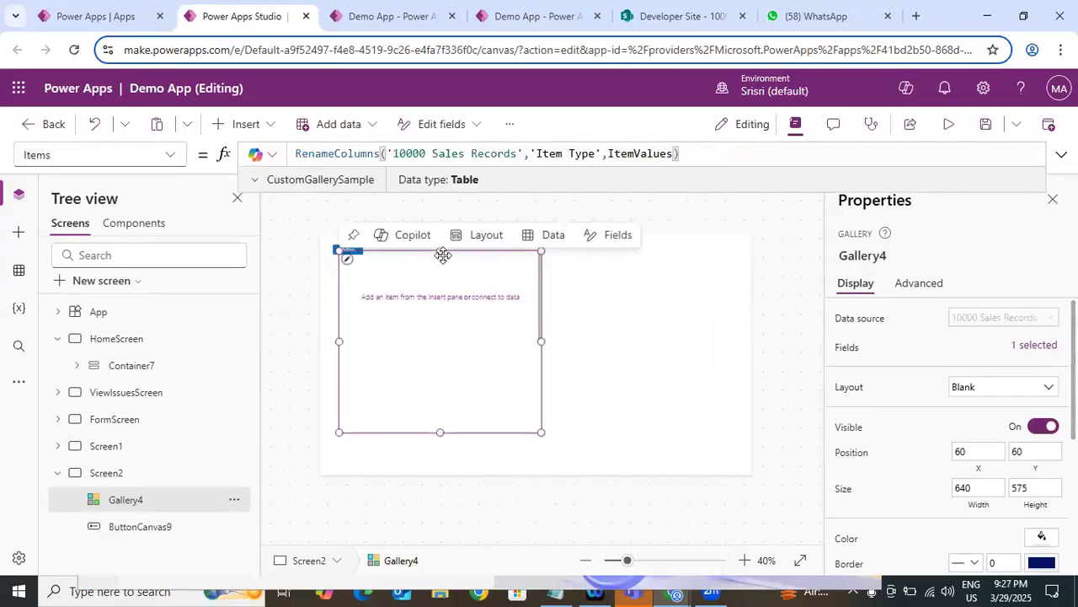
Lower the top edge of the Screen2 gallery below the button to Y 156 and insert a text label in its template.
{"action": "left_click_drag", "start_coordinate": [443, 253], "coordinate": [421, 280]}
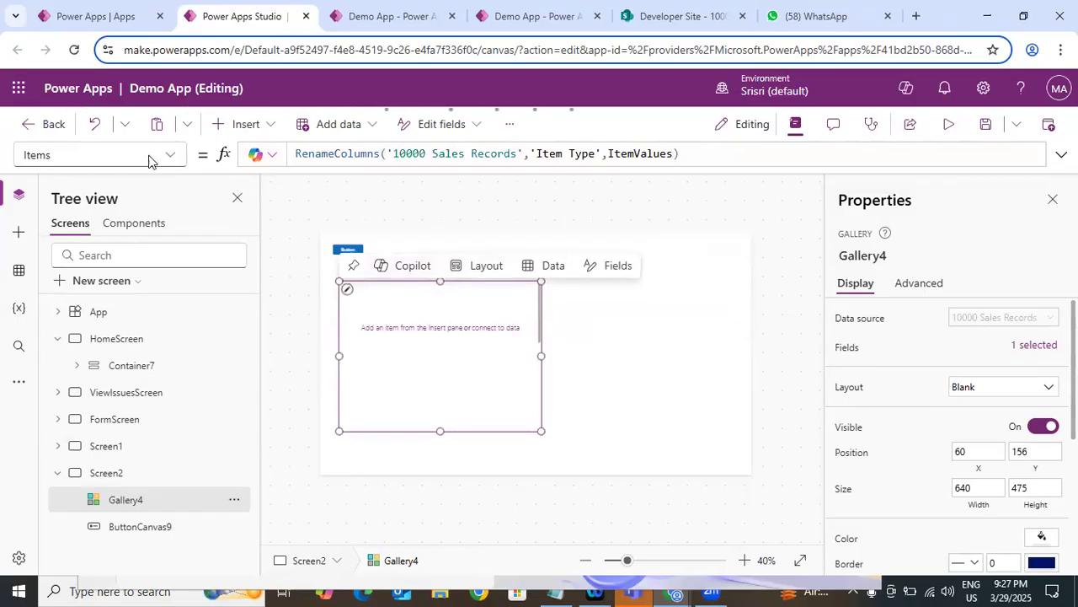
{"action": "left_click", "coordinate": [347, 291]}
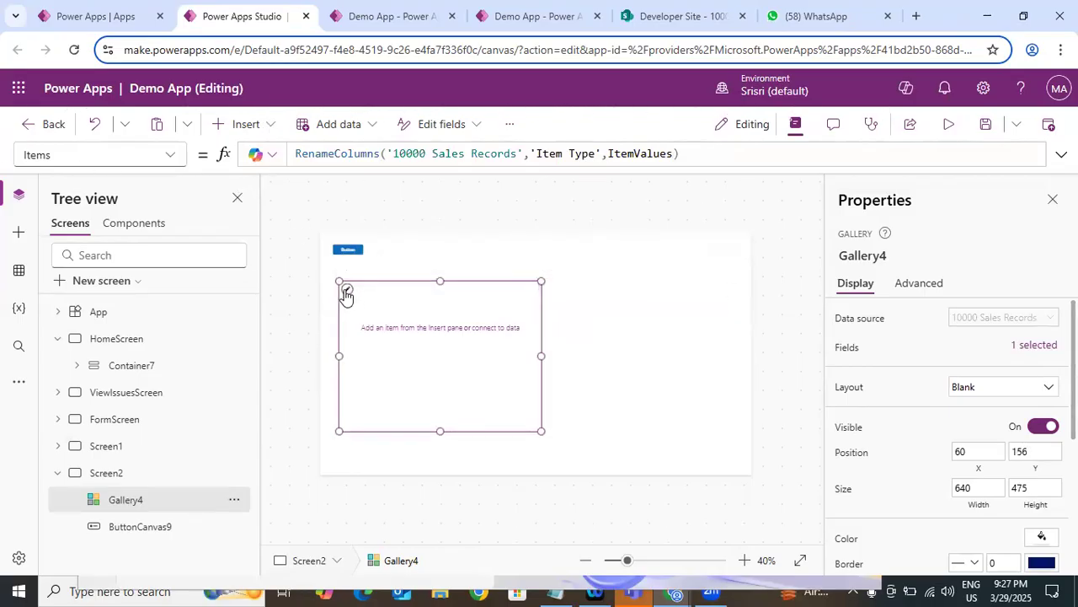
{"action": "left_click", "coordinate": [246, 124]}
{"action": "key", "text": "Down"}
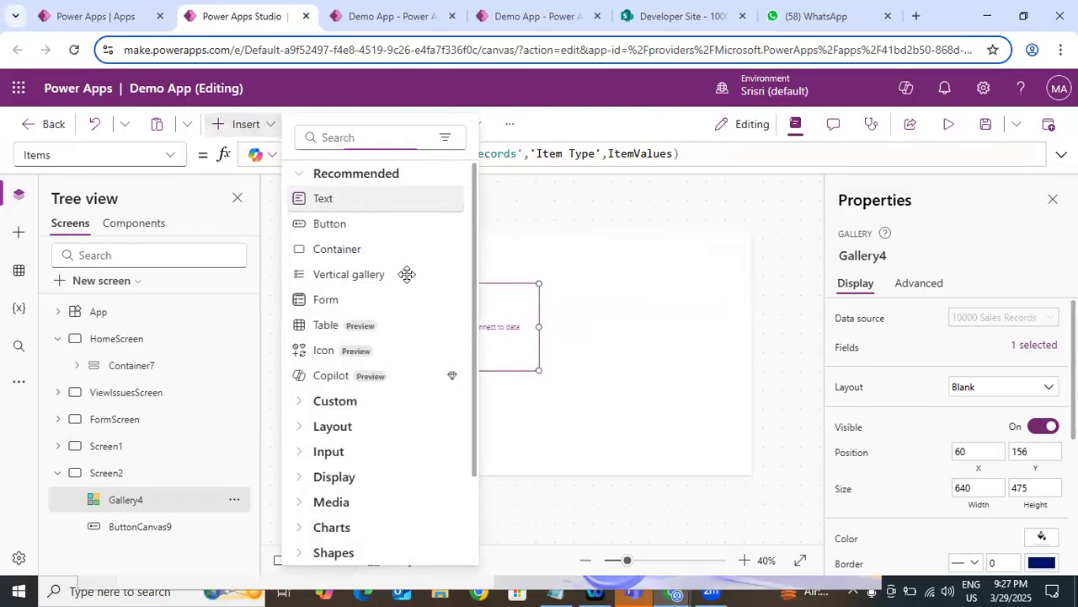
{"action": "key", "text": "Return"}
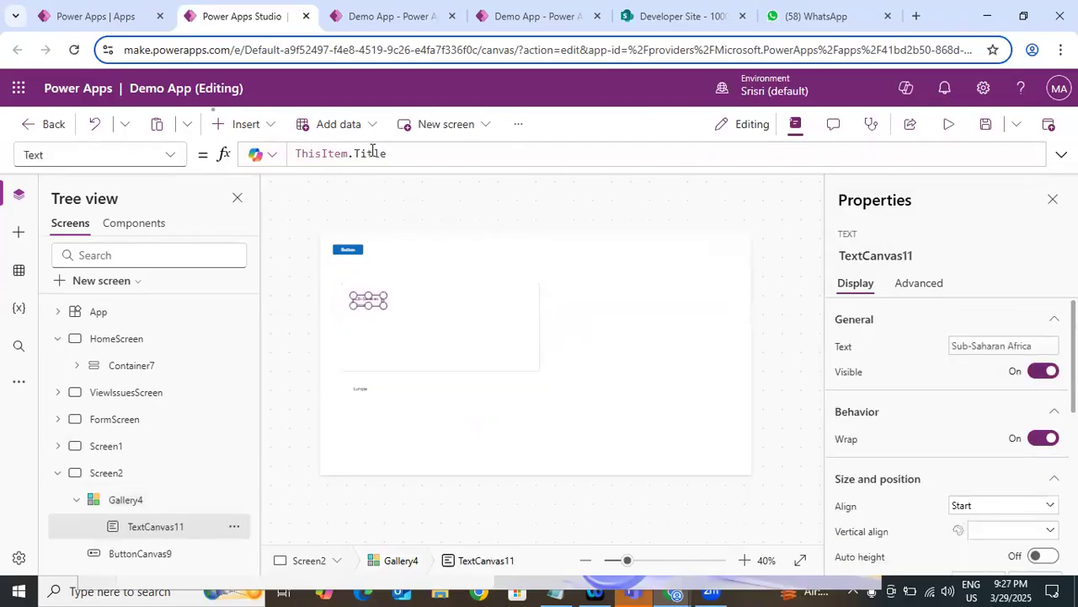
Set the new label's Text formula to show the value of ThisItem.ItemValues instead of the title.
{"action": "key", "text": "shift+Left"}
{"action": "key", "text": "shift+Left"}
{"action": "key", "text": "shift+Left"}
{"action": "key", "text": "shift+Left"}
{"action": "key", "text": "shift+Left"}
{"action": "key", "text": "BackSpace"}
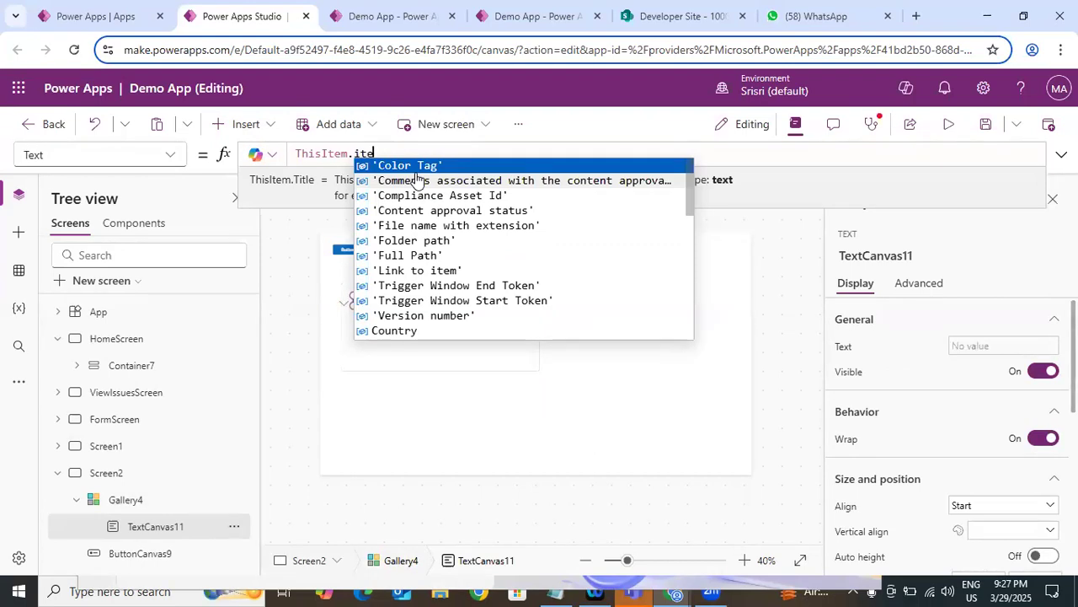
{"action": "type", "text": "ite"}
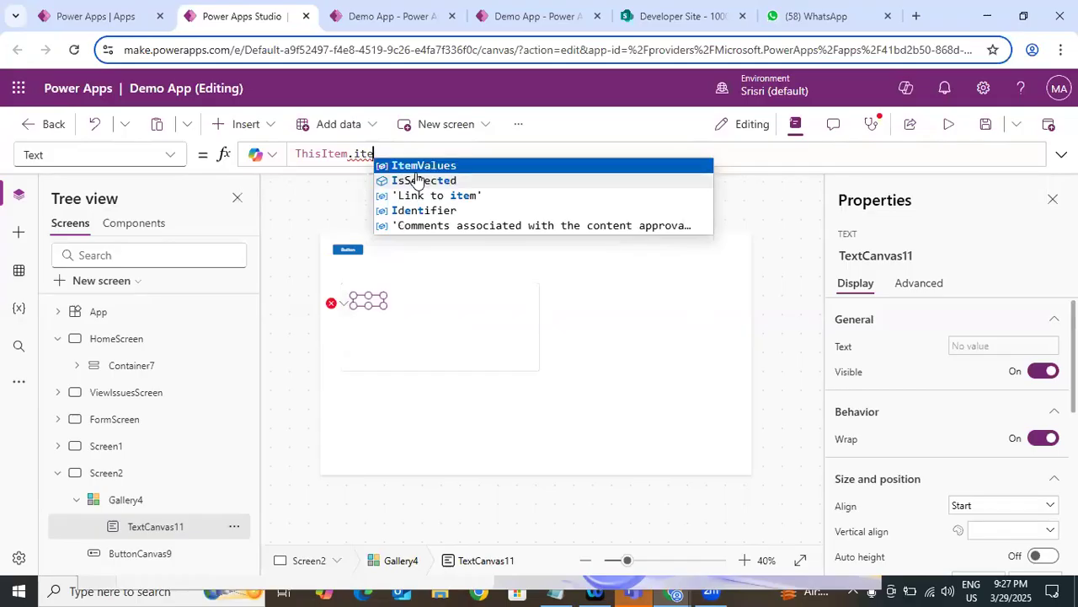
{"action": "key", "text": "Tab"}
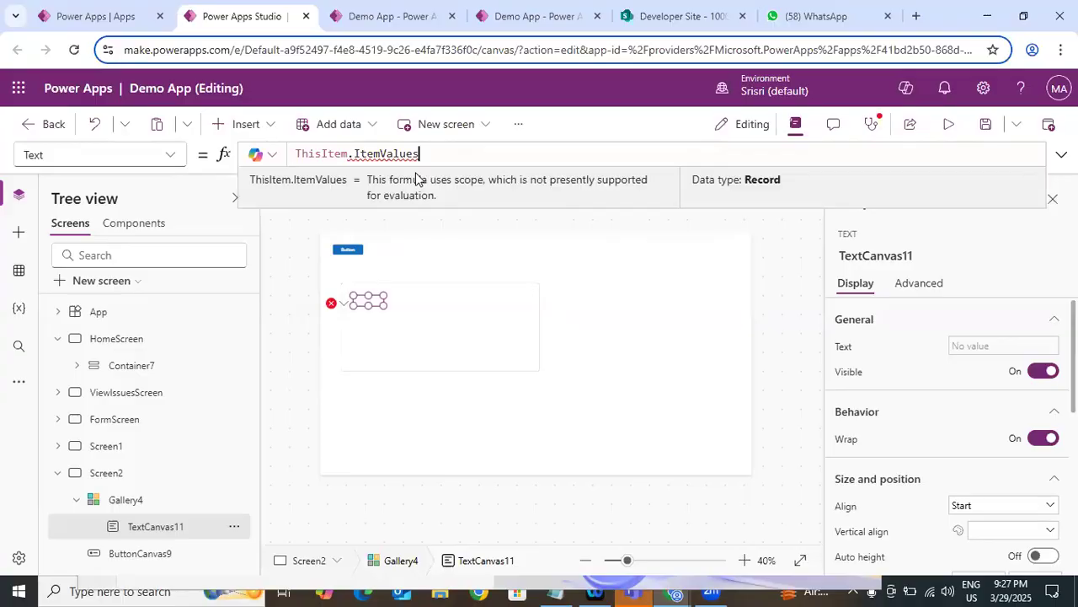
{"action": "type", "text": "."}
{"action": "key", "text": "Tab"}
Review the RenameColumns formulas of the button and the gallery on Screen2, including where further column arguments would go.
{"action": "left_click", "coordinate": [358, 251]}
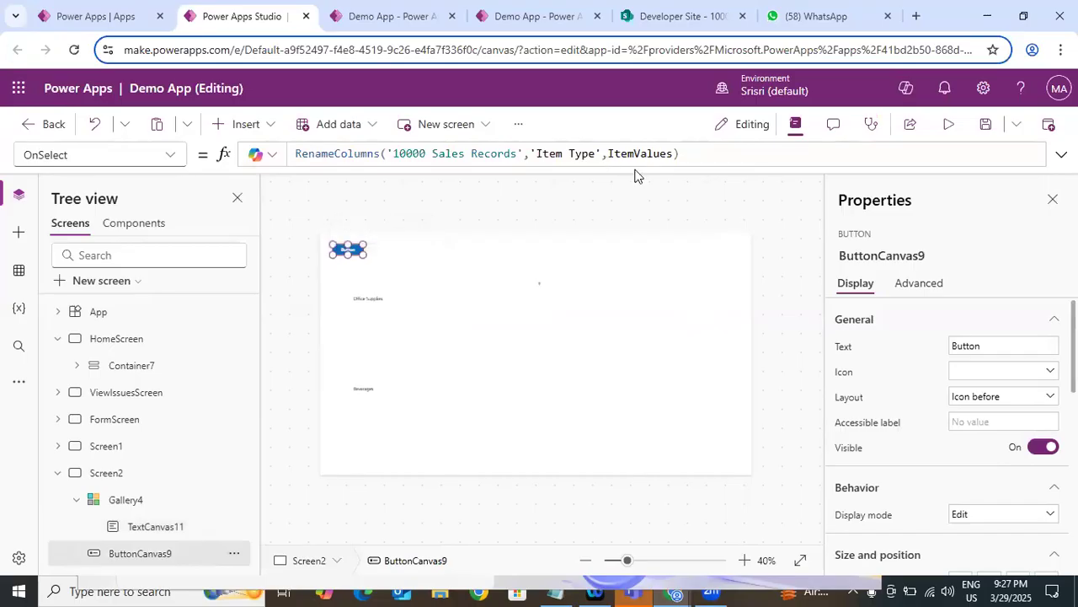
{"action": "left_click", "coordinate": [380, 318]}
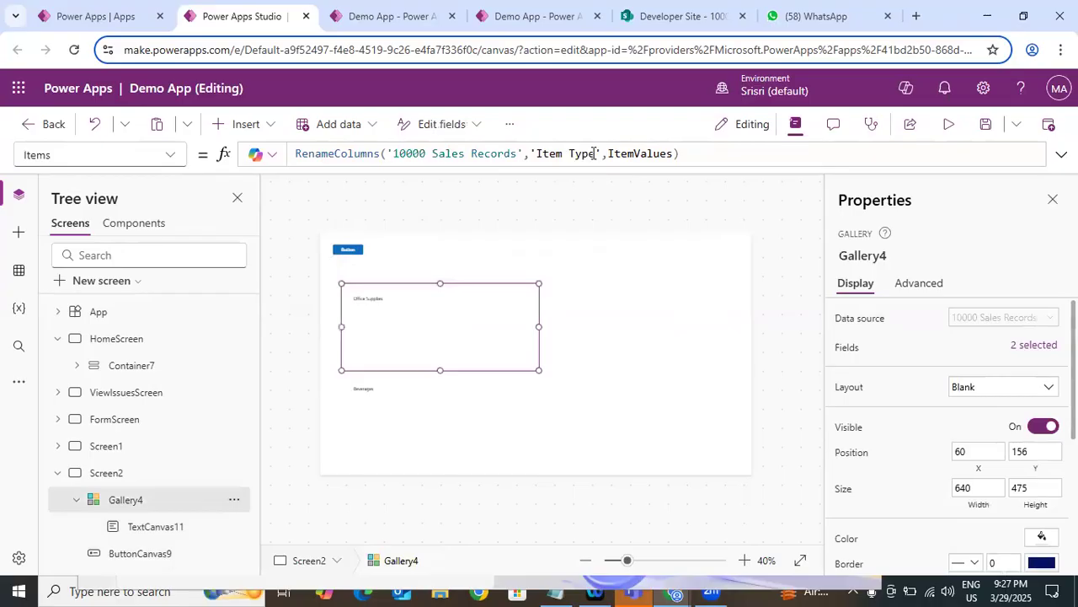
{"action": "left_click", "coordinate": [673, 153]}
{"action": "type", "text": ","}
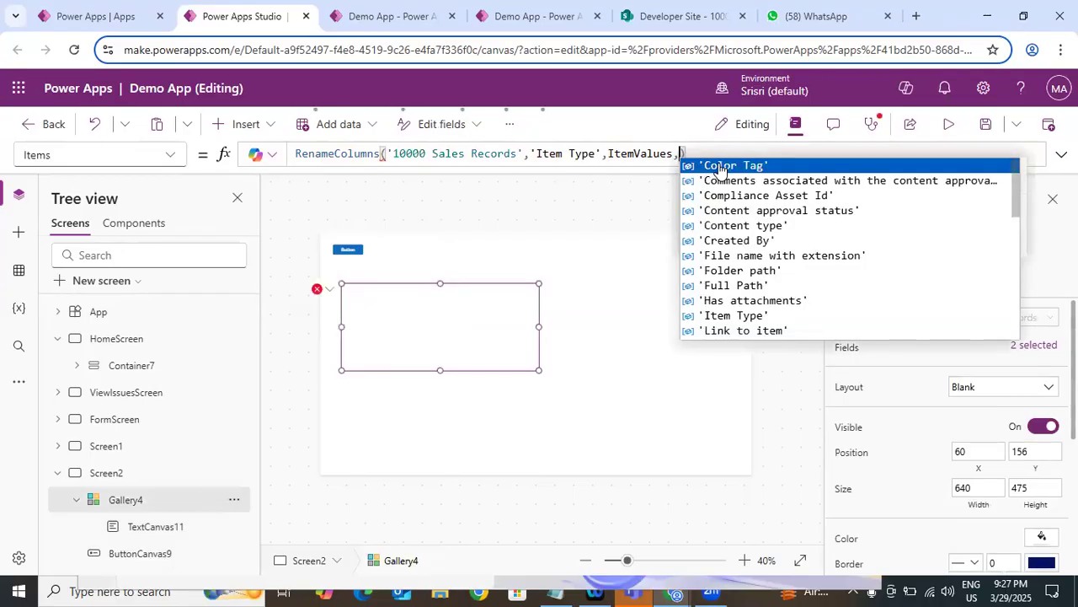
{"action": "key", "text": "BackSpace"}
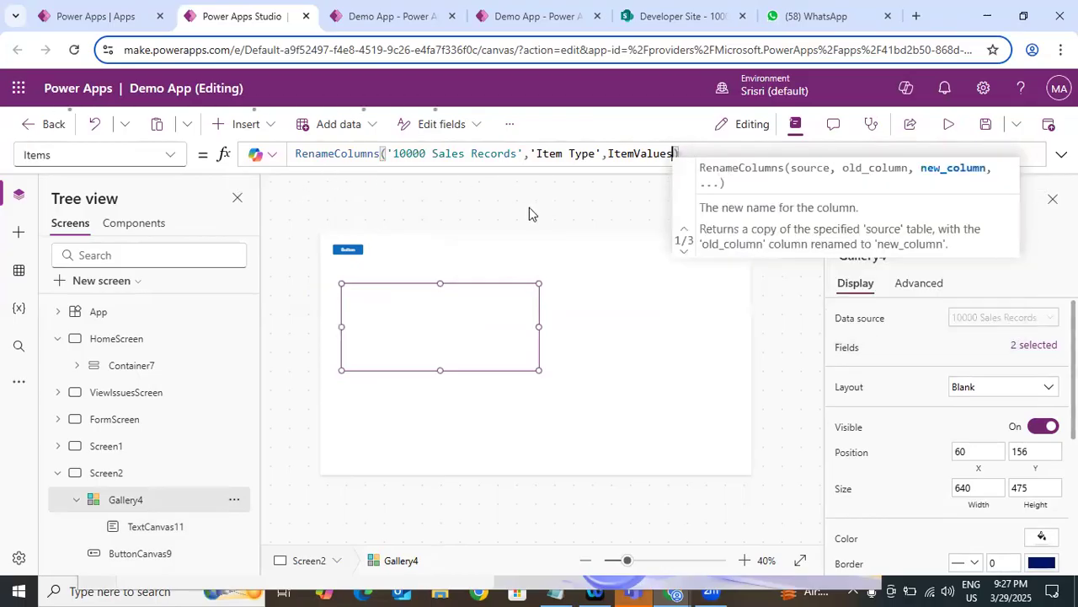
Open the Formulas property of the App object.
{"action": "left_click", "coordinate": [57, 472]}
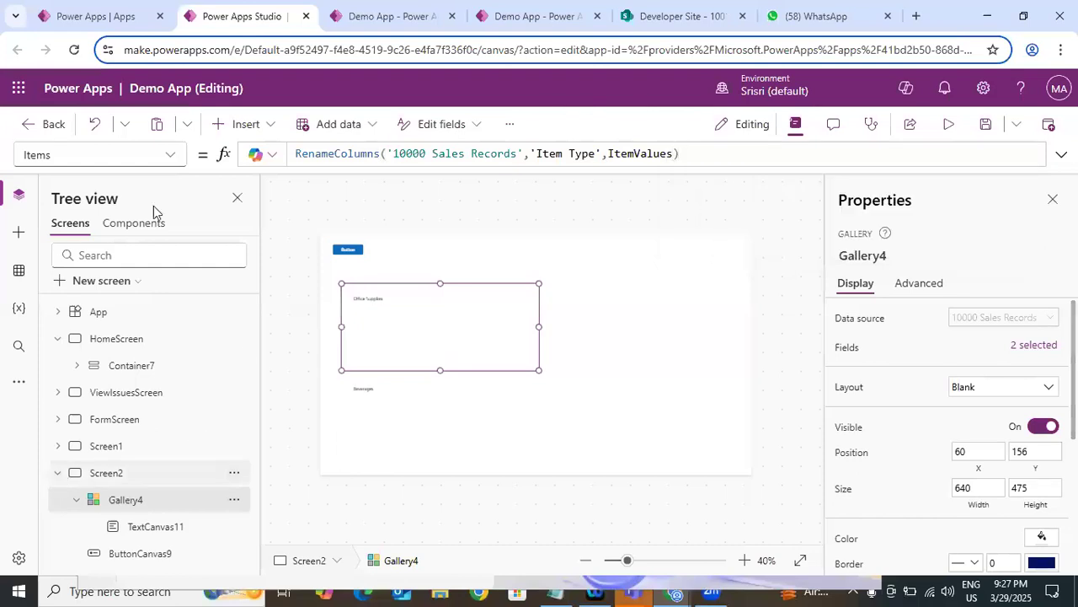
{"action": "left_click", "coordinate": [131, 318]}
{"action": "left_click", "coordinate": [169, 157]}
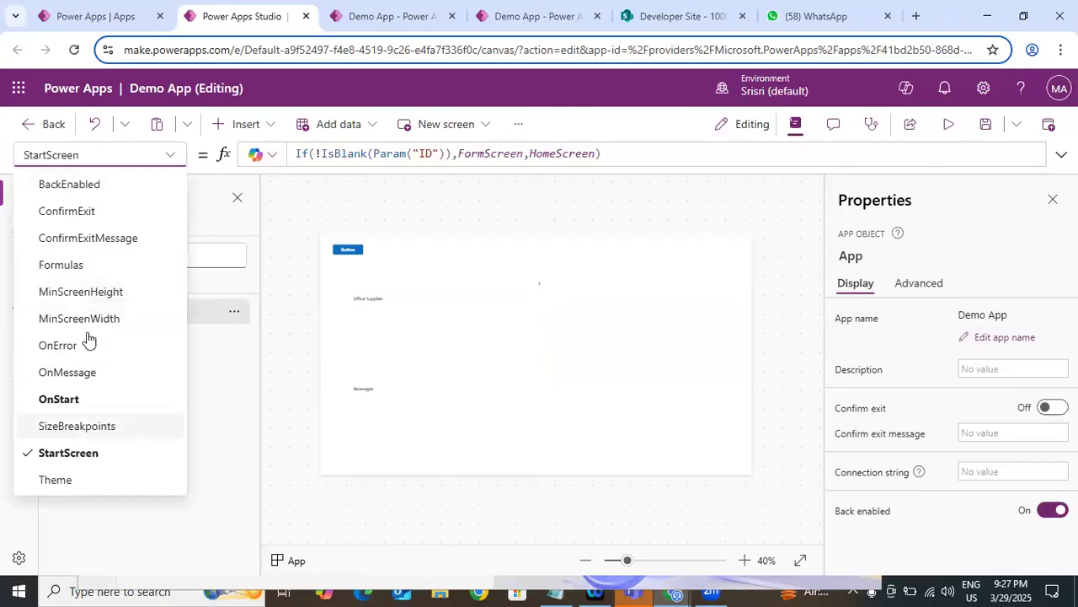
{"action": "left_click", "coordinate": [74, 267]}
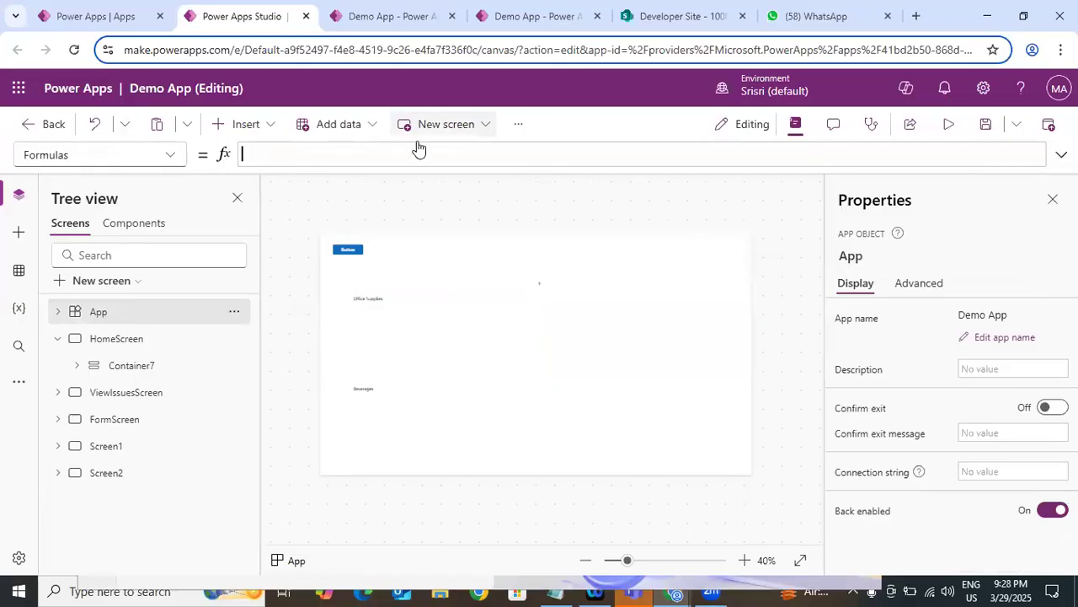
Open the App object's full OnStart formula and review its Set(gblLoginUser,User().Email) line.
{"action": "left_click", "coordinate": [56, 338]}
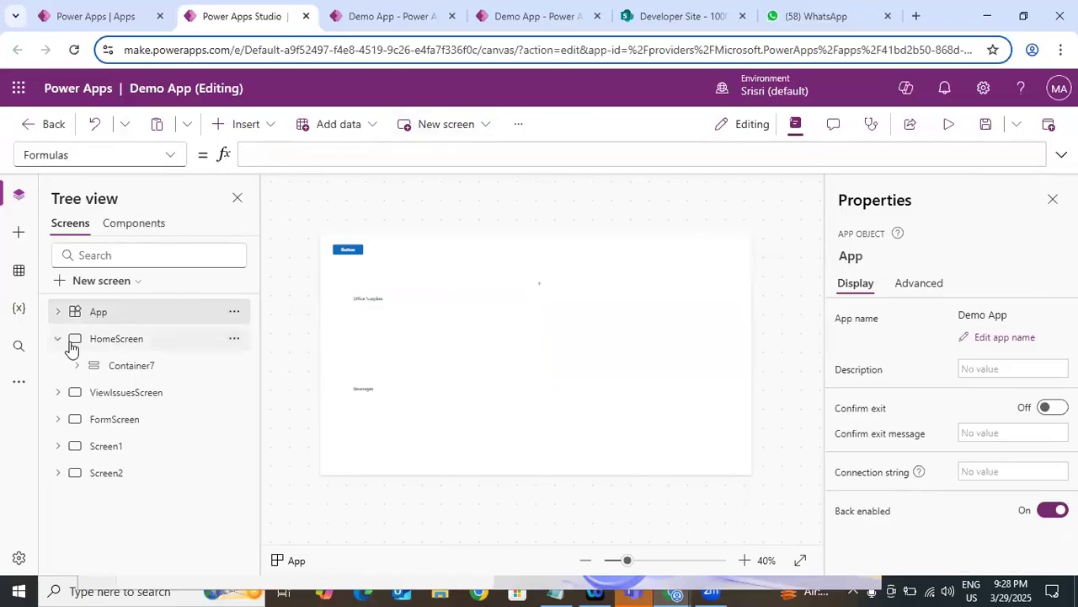
{"action": "left_click", "coordinate": [119, 344]}
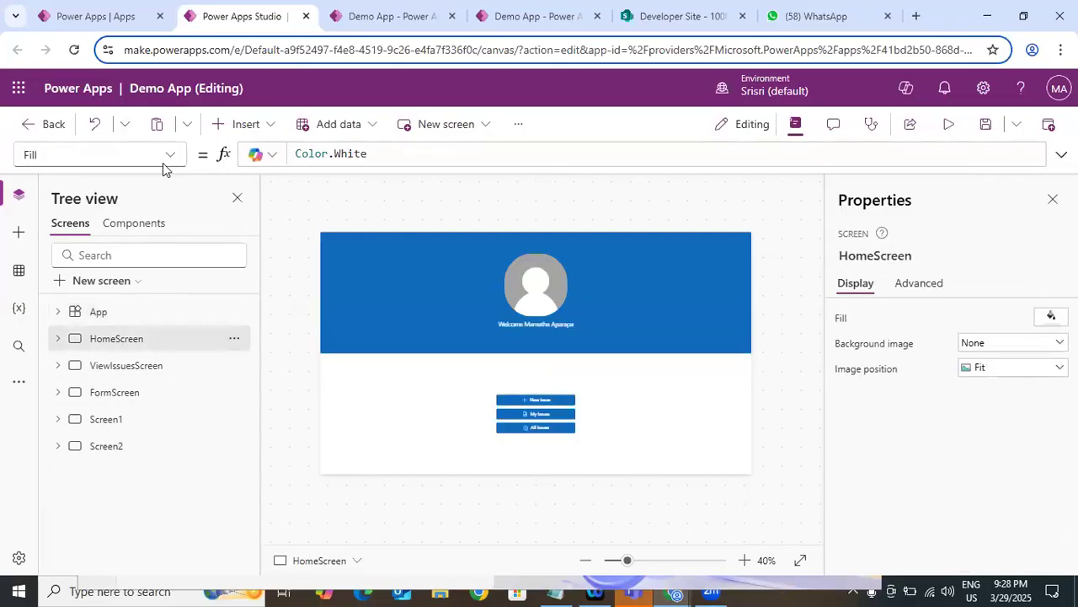
{"action": "left_click", "coordinate": [135, 310]}
{"action": "left_click", "coordinate": [169, 154]}
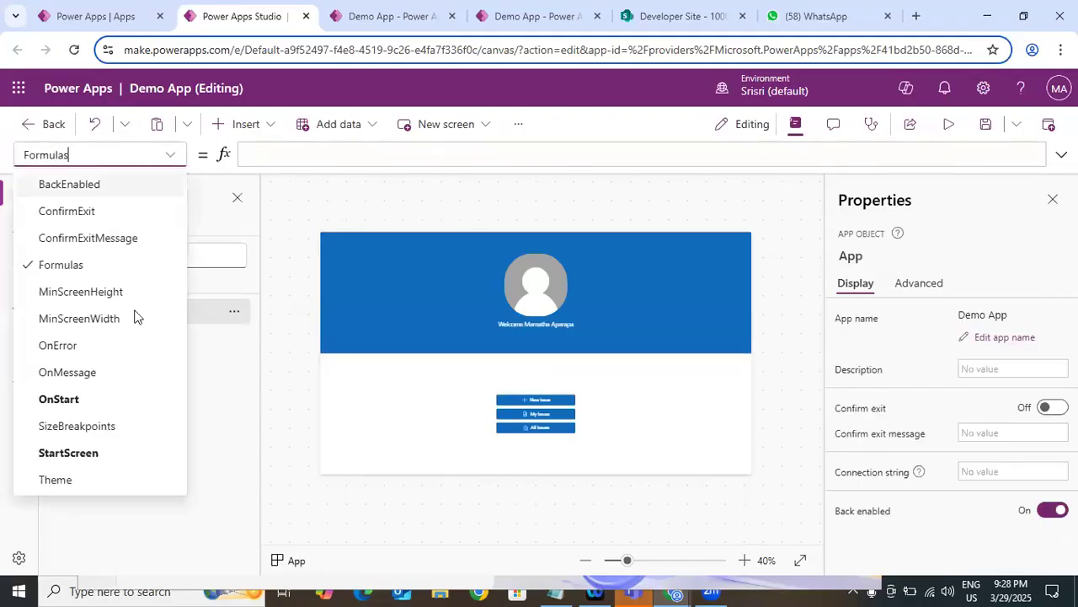
{"action": "left_click", "coordinate": [110, 398]}
{"action": "left_click", "coordinate": [1062, 154]}
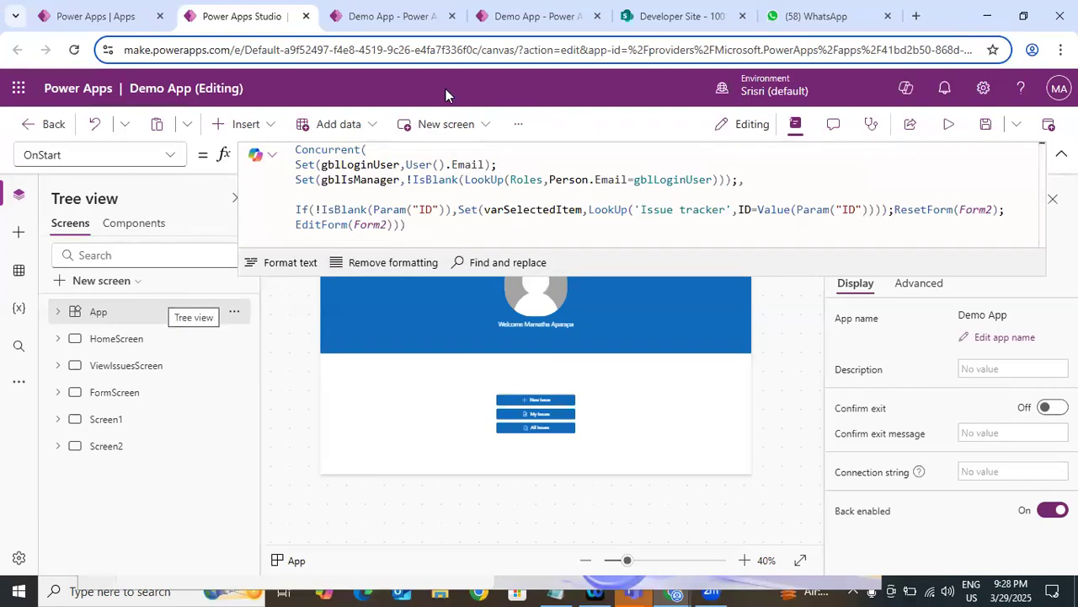
{"action": "left_click_drag", "start_coordinate": [507, 163], "coordinate": [273, 167]}
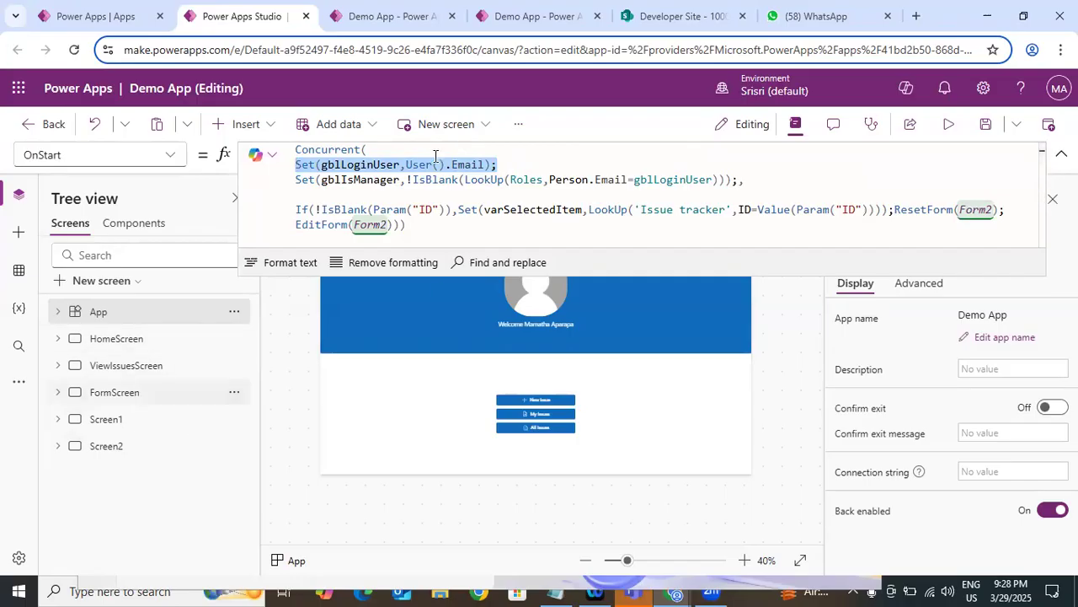
{"action": "left_click", "coordinate": [389, 164]}
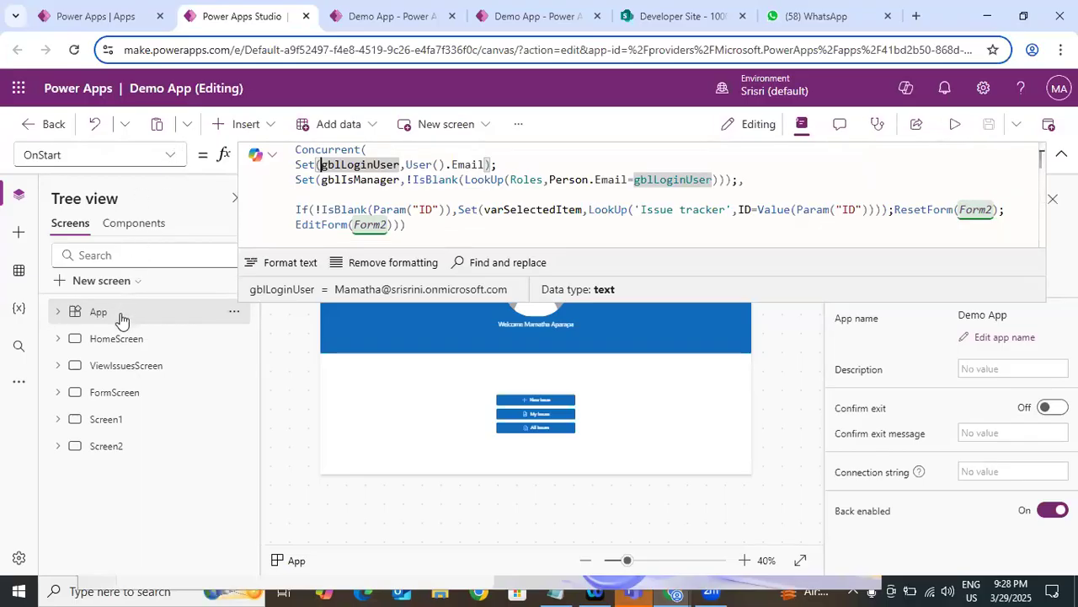
Comment out the Set(gblLoginUser,User().Email); line in the App object's OnStart formula.
{"action": "left_click", "coordinate": [118, 155]}
{"action": "left_click", "coordinate": [126, 265]}
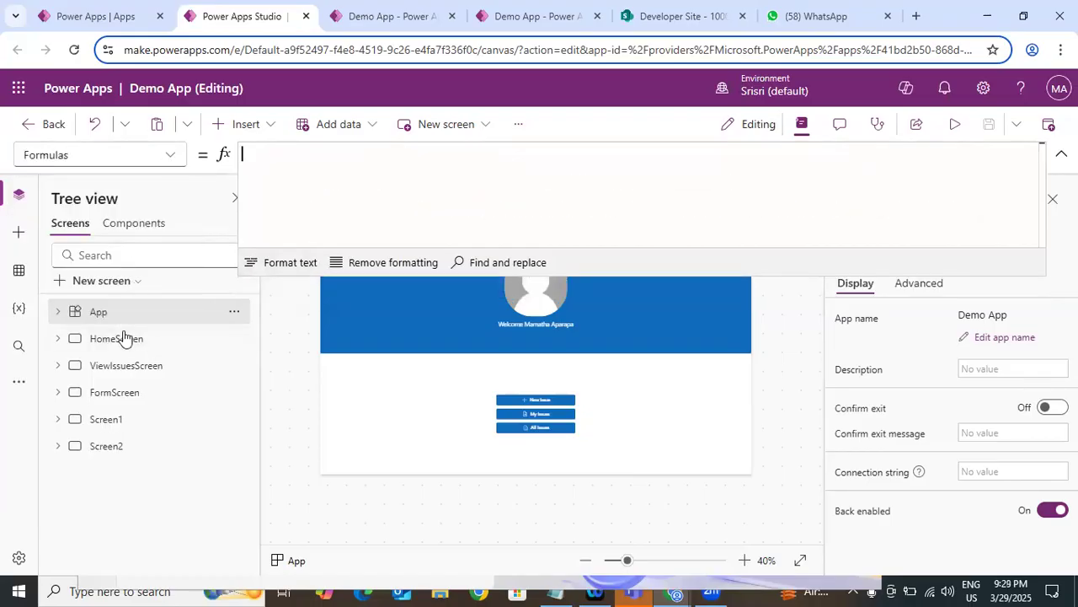
{"action": "left_click", "coordinate": [126, 155]}
{"action": "left_click", "coordinate": [59, 399]}
{"action": "left_click", "coordinate": [304, 167]}
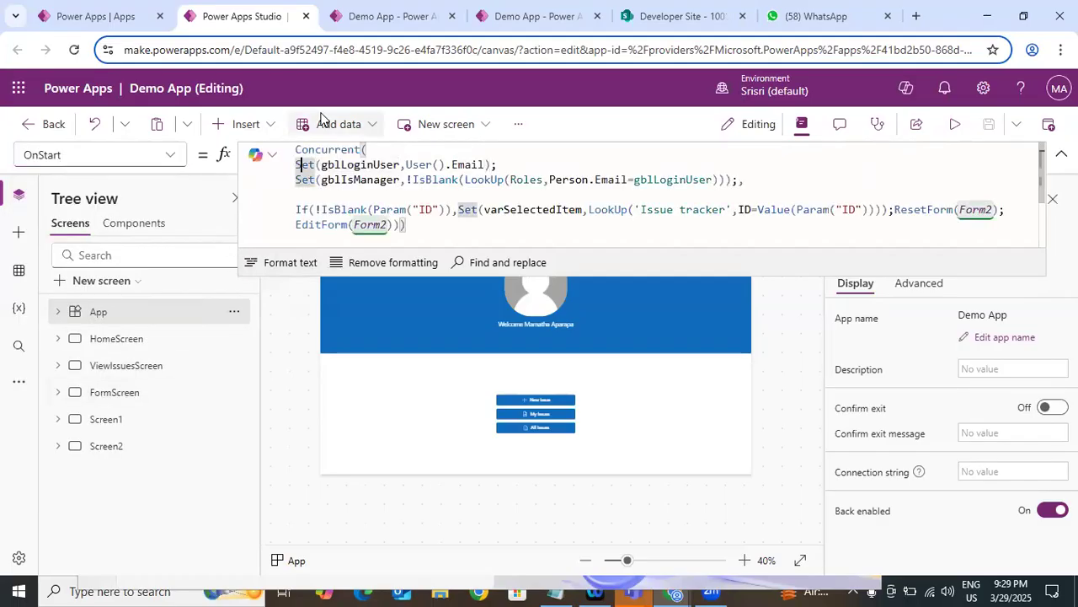
{"action": "key", "text": "Up"}
{"action": "key", "text": "End"}
{"action": "type", "text": "/"}
{"action": "key", "text": "BackSpace"}
{"action": "key", "text": "Down"}
{"action": "key", "text": "Home"}
{"action": "type", "text": "//"}
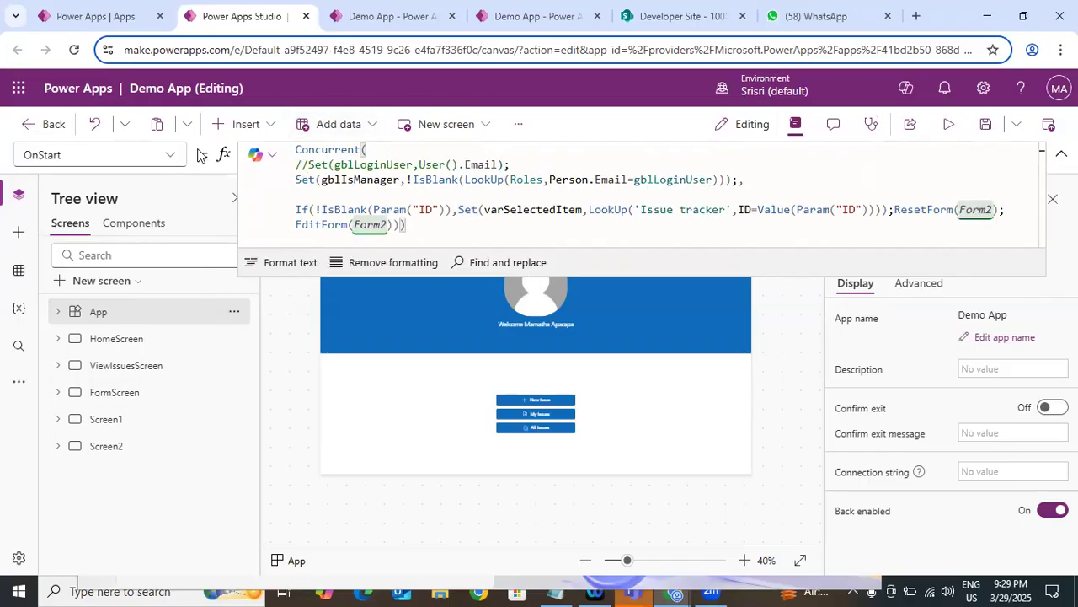
Define the named formula gblLoginUser = Office365Users.MyProfileV2(); in the App object's Formulas property.
{"action": "left_click", "coordinate": [167, 154]}
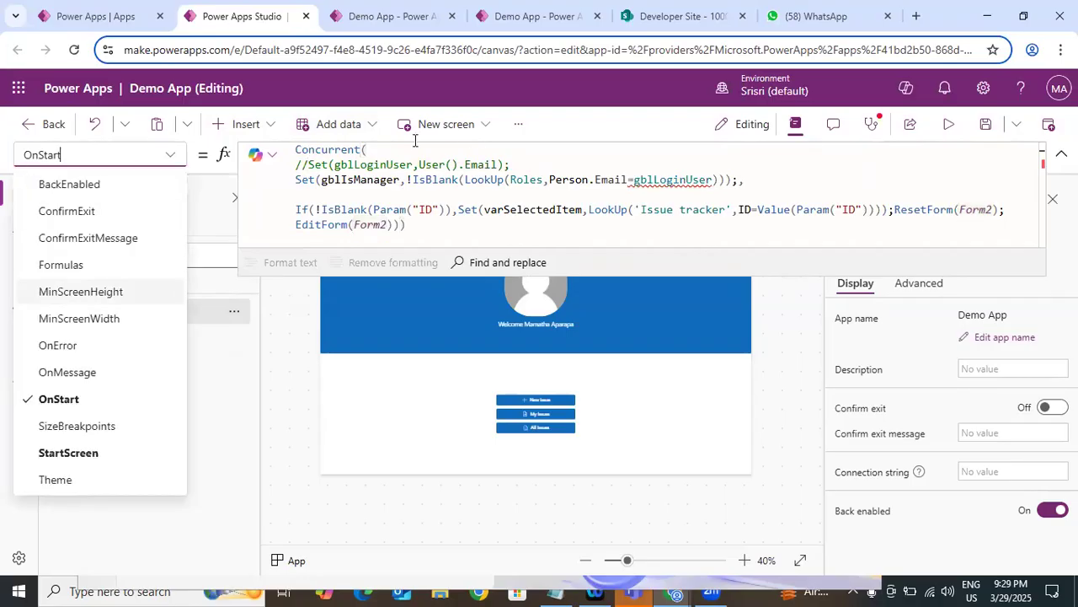
{"action": "left_click", "coordinate": [63, 264]}
{"action": "left_click", "coordinate": [338, 167]}
{"action": "type", "text": "gblLoginUser"}
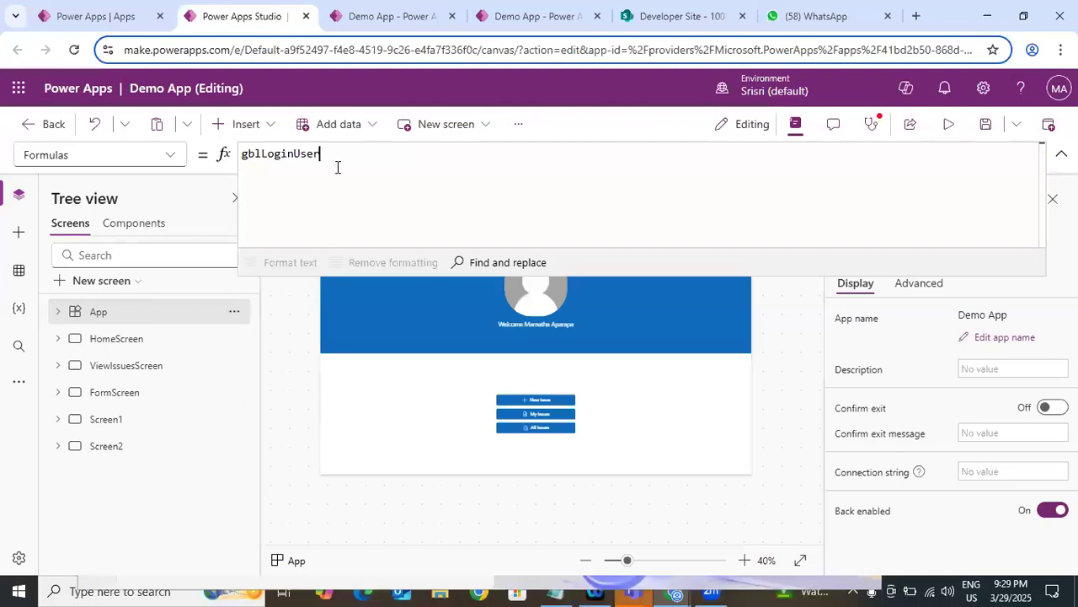
{"action": "type", "text": "  = offi"}
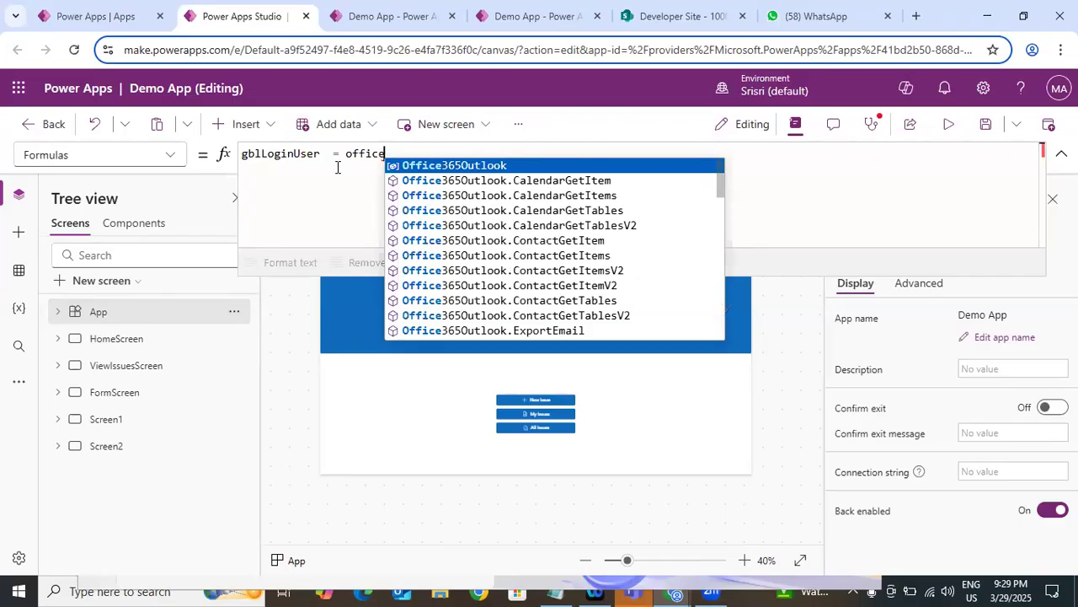
{"action": "type", "text": "ce365use"}
{"action": "key", "text": "Tab"}
{"action": "type", "text": "."}
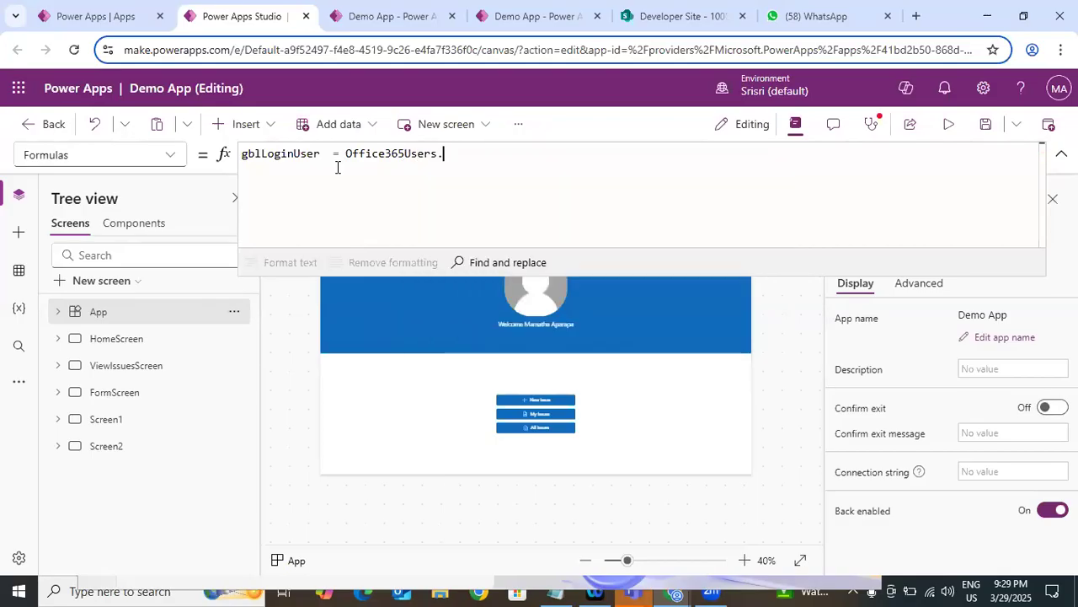
{"action": "key", "text": "Down"}
{"action": "key", "text": "Down"}
{"action": "key", "text": "Down"}
{"action": "key", "text": "Down"}
{"action": "key", "text": "Down"}
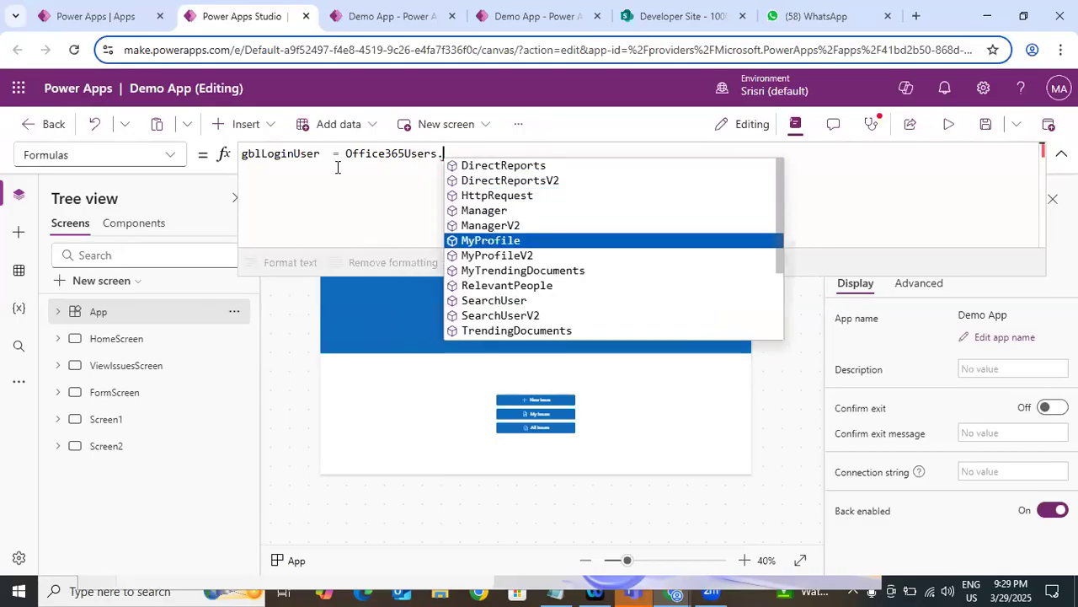
{"action": "key", "text": "Down"}
{"action": "key", "text": "Tab"}
{"action": "type", "text": "()"}
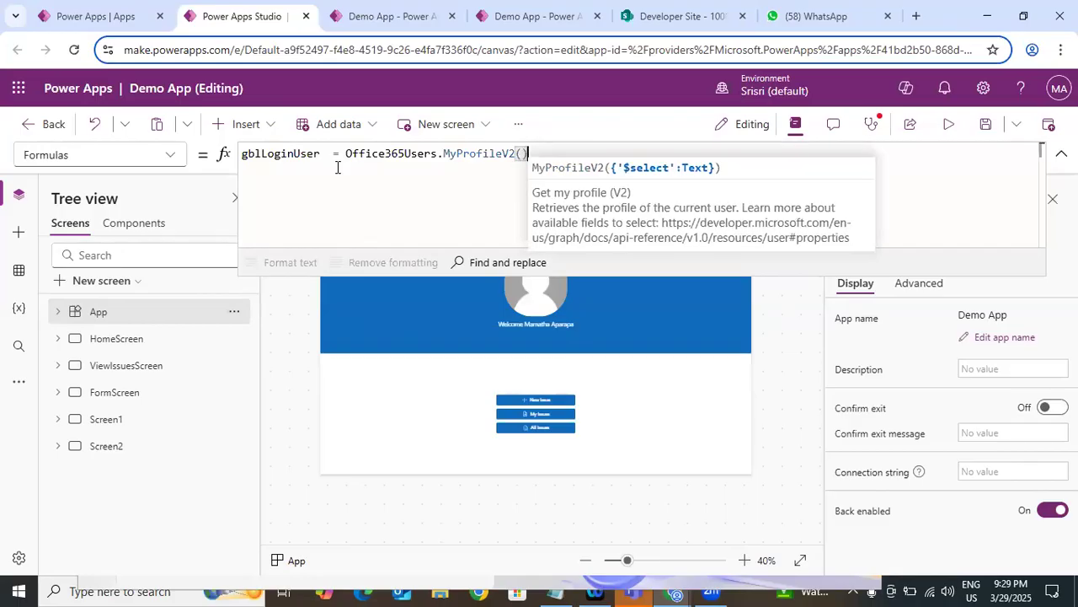
{"action": "type", "text": ";"}
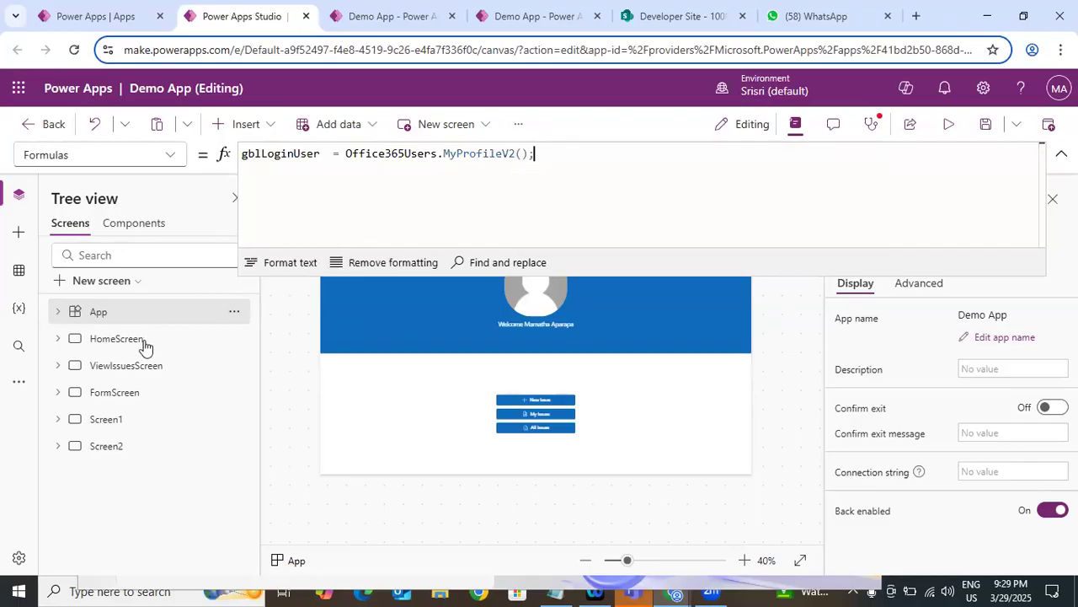
Copy User().Email from the commented-out line of the App object's OnStart formula.
{"action": "left_click", "coordinate": [173, 156]}
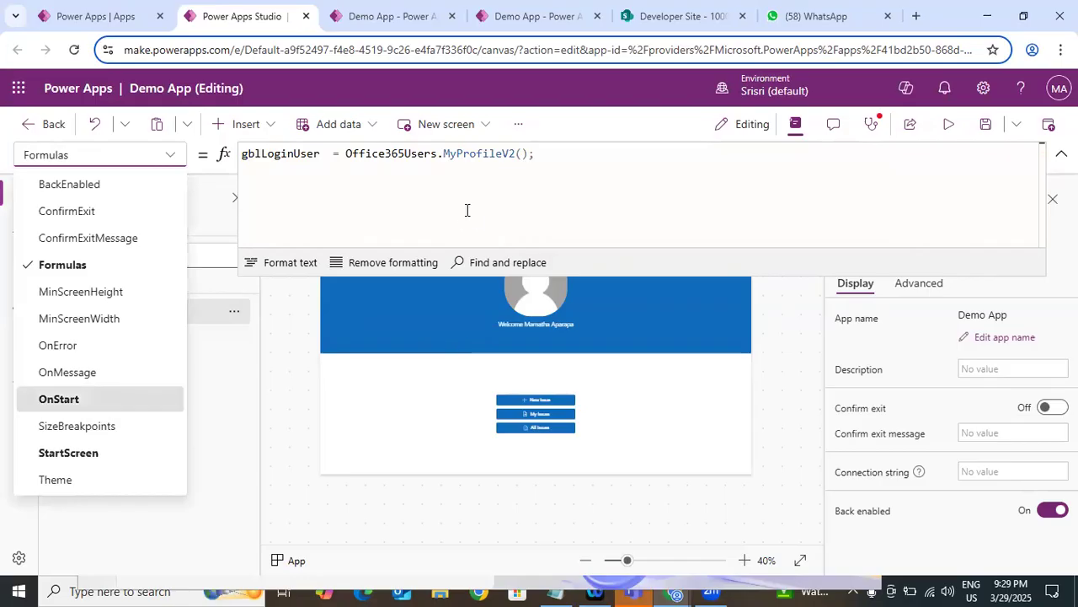
{"action": "left_click", "coordinate": [59, 399]}
{"action": "left_click_drag", "start_coordinate": [519, 165], "coordinate": [419, 164]}
{"action": "key", "text": "ctrl+c"}
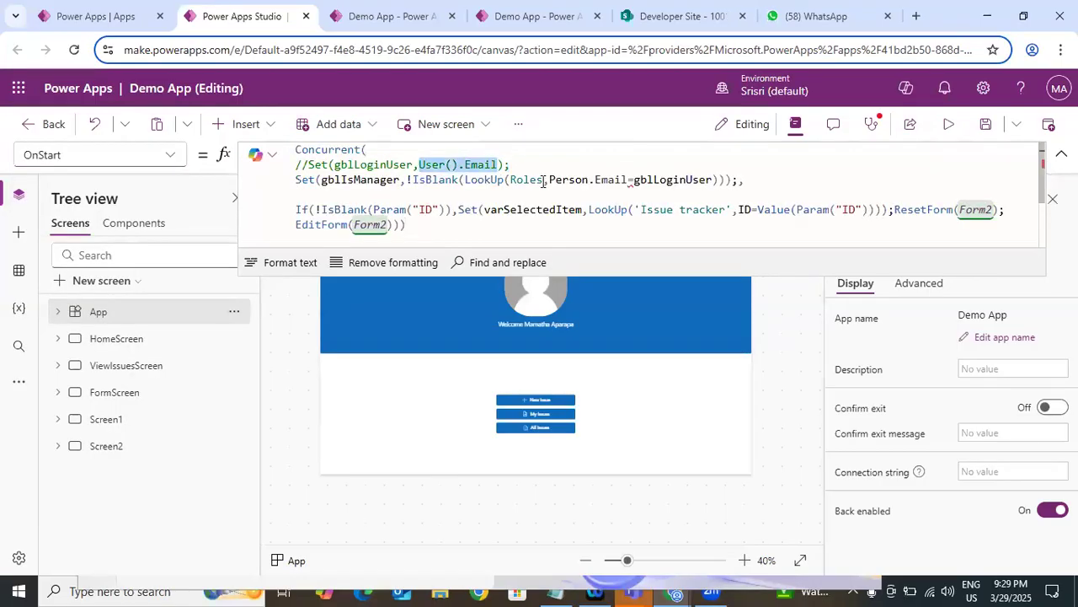
Replace the Office365Users call in the App object's Formulas property so it reads gblLoginUser = User().Email;.
{"action": "left_click", "coordinate": [164, 156]}
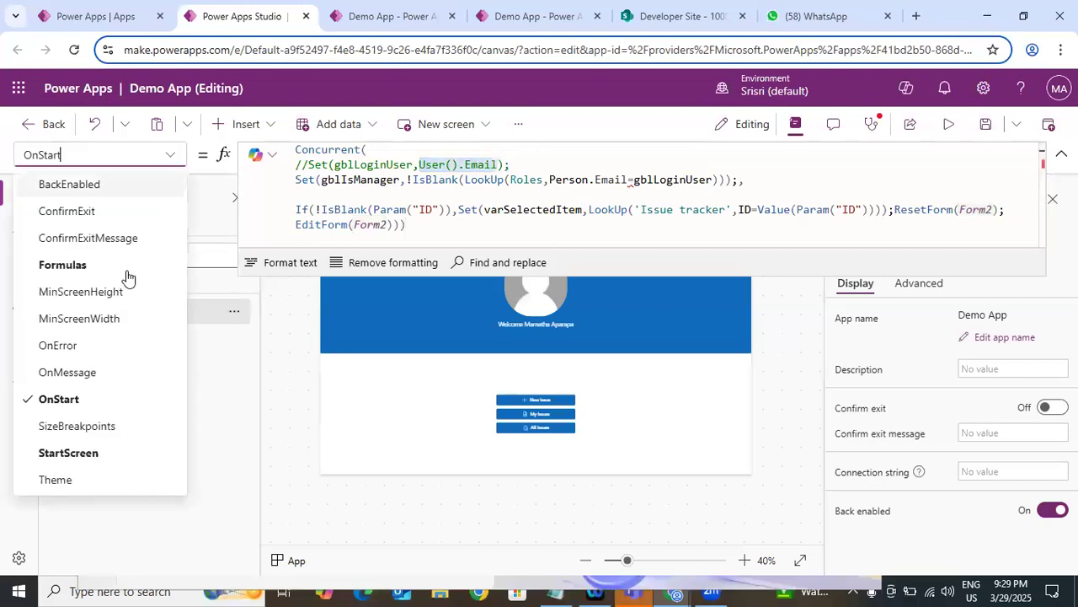
{"action": "left_click", "coordinate": [144, 260]}
{"action": "left_click", "coordinate": [346, 153]}
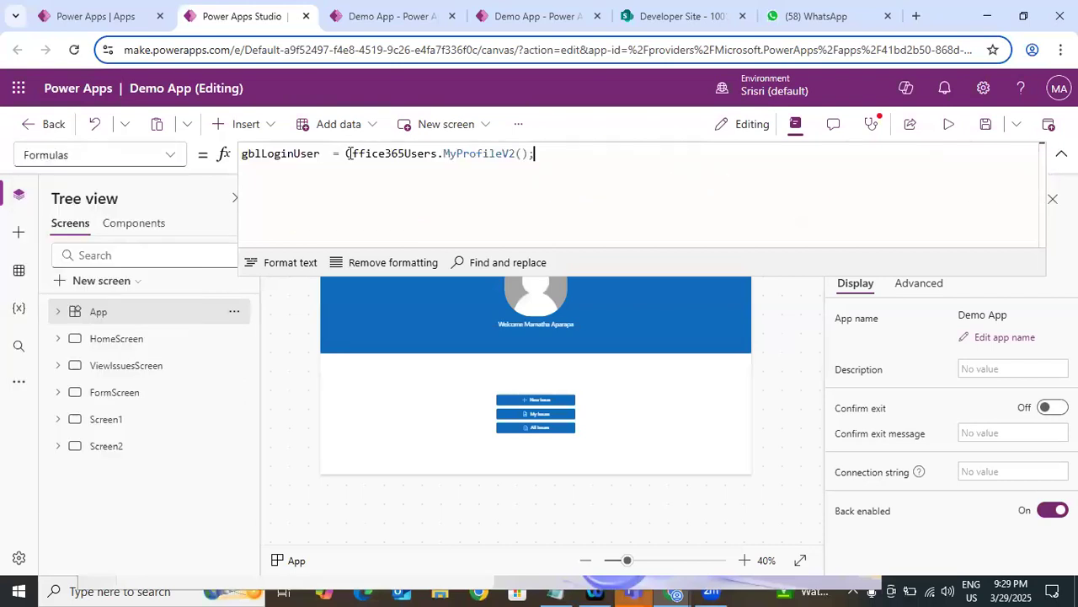
{"action": "left_click", "coordinate": [529, 158], "text": "shift"}
{"action": "key", "text": "ctrl+v"}
{"action": "type", "text": ";"}
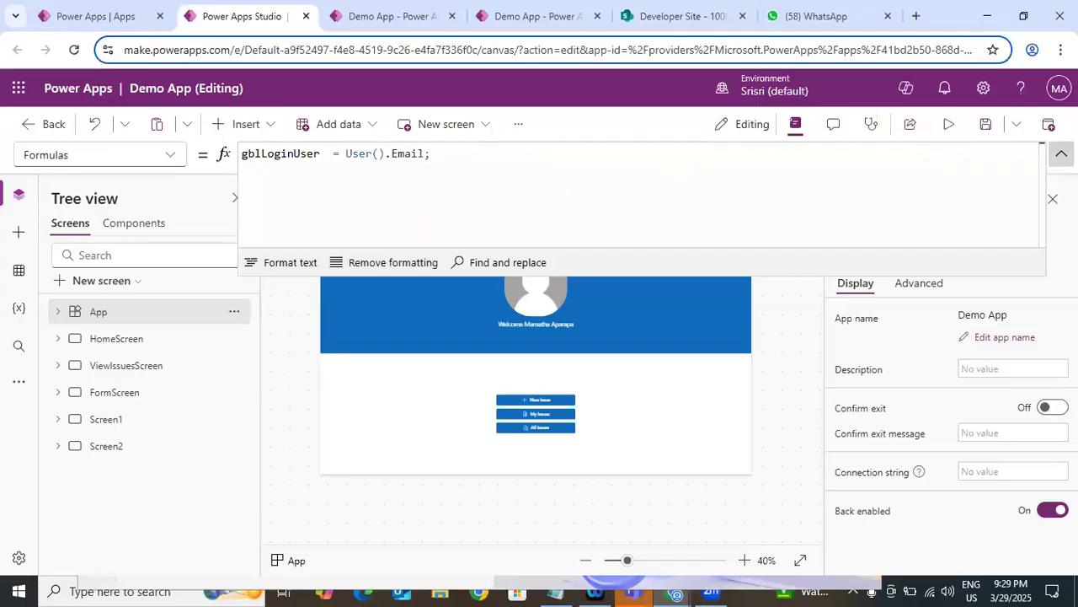
{"action": "left_click", "coordinate": [1061, 154]}
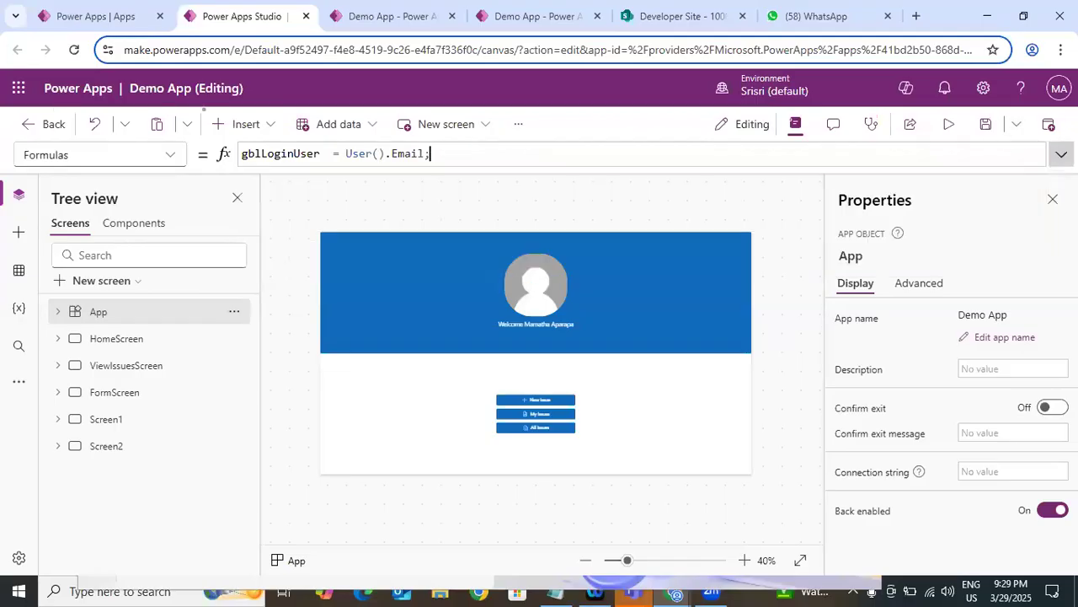
{"action": "double_click", "coordinate": [274, 154]}
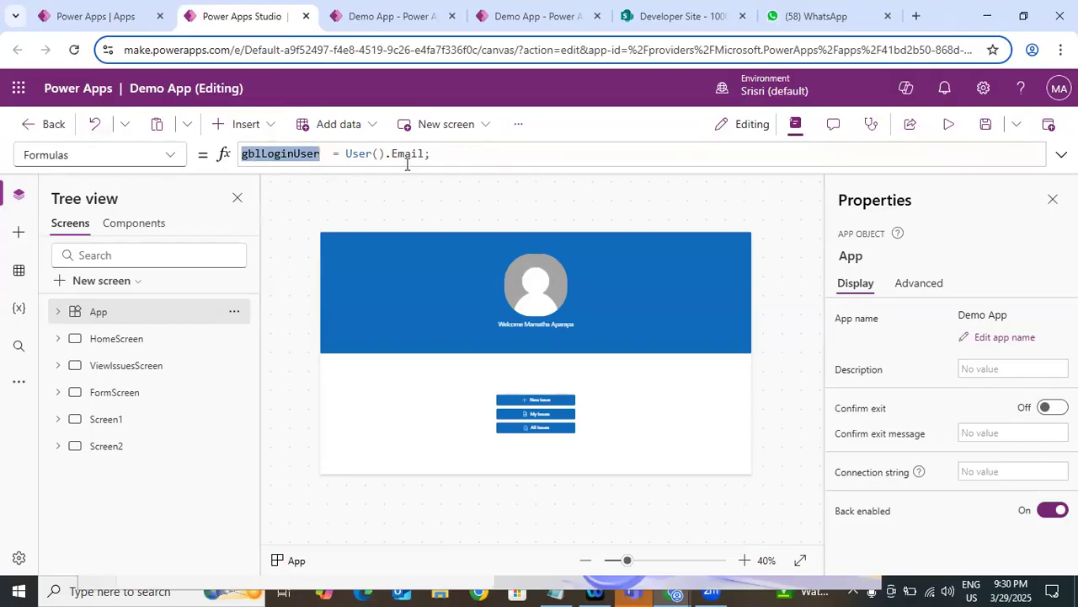
{"action": "left_click", "coordinate": [445, 153]}
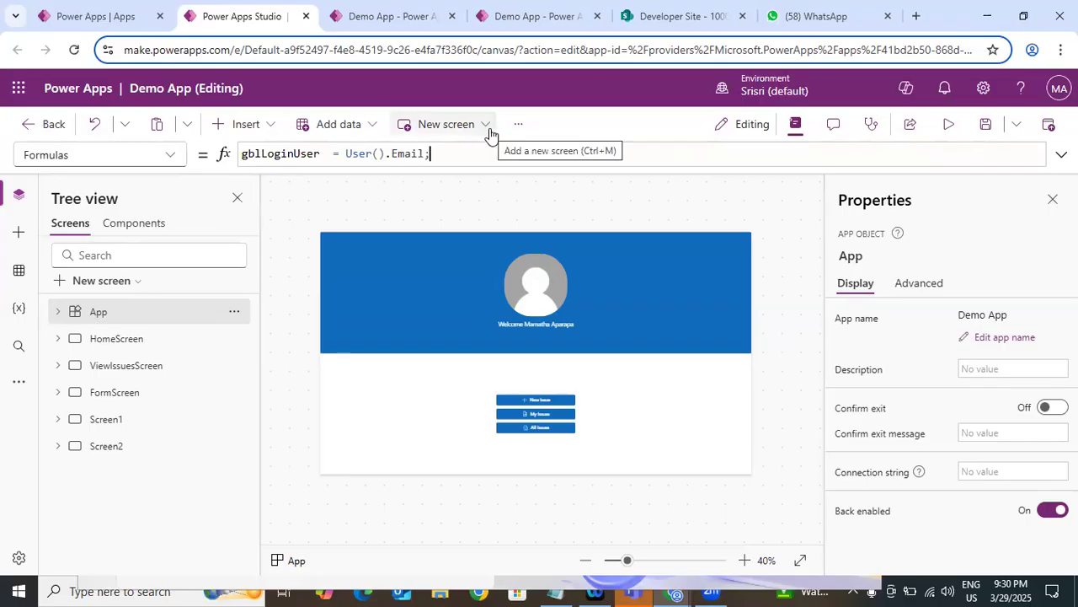
Copy the variable name varSelectedItem from the OnSelect formula of the edit icon in ViewIssuesScreen's gallery.
{"action": "left_click", "coordinate": [175, 364]}
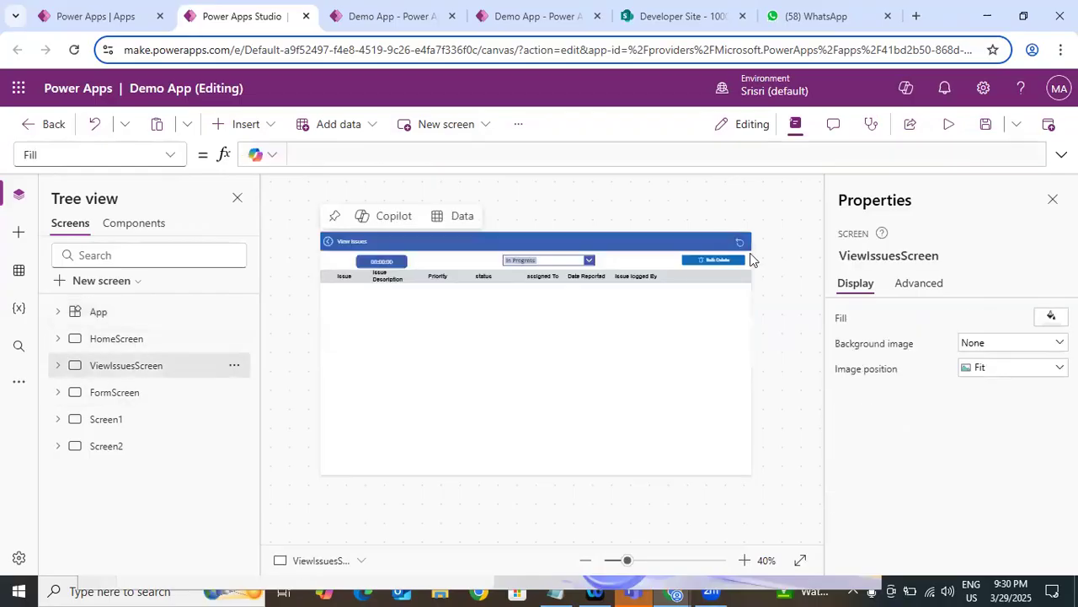
{"action": "left_click", "coordinate": [739, 296]}
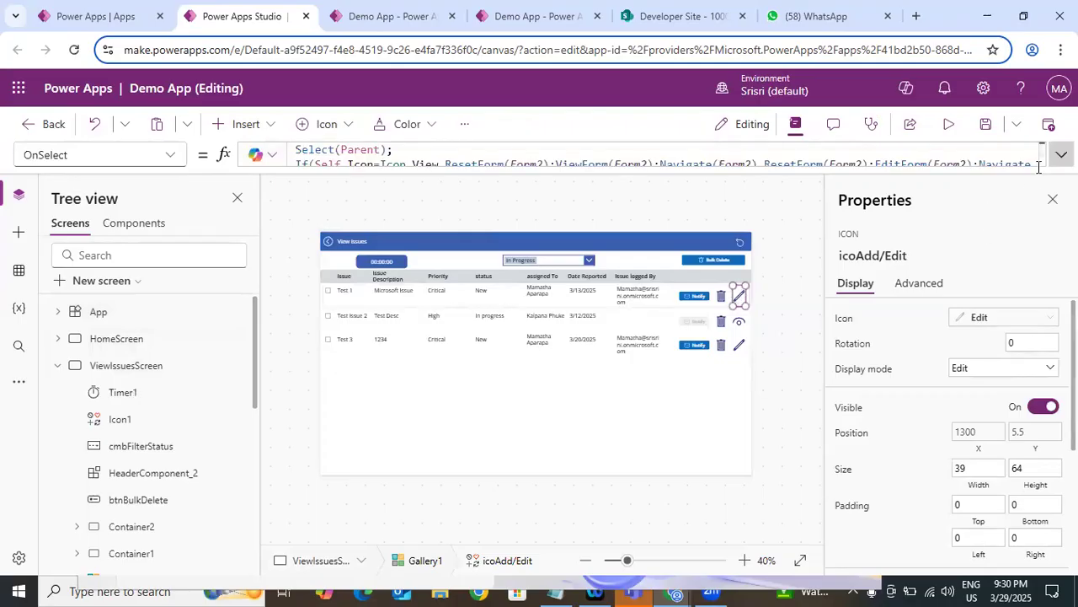
{"action": "left_click", "coordinate": [1062, 154]}
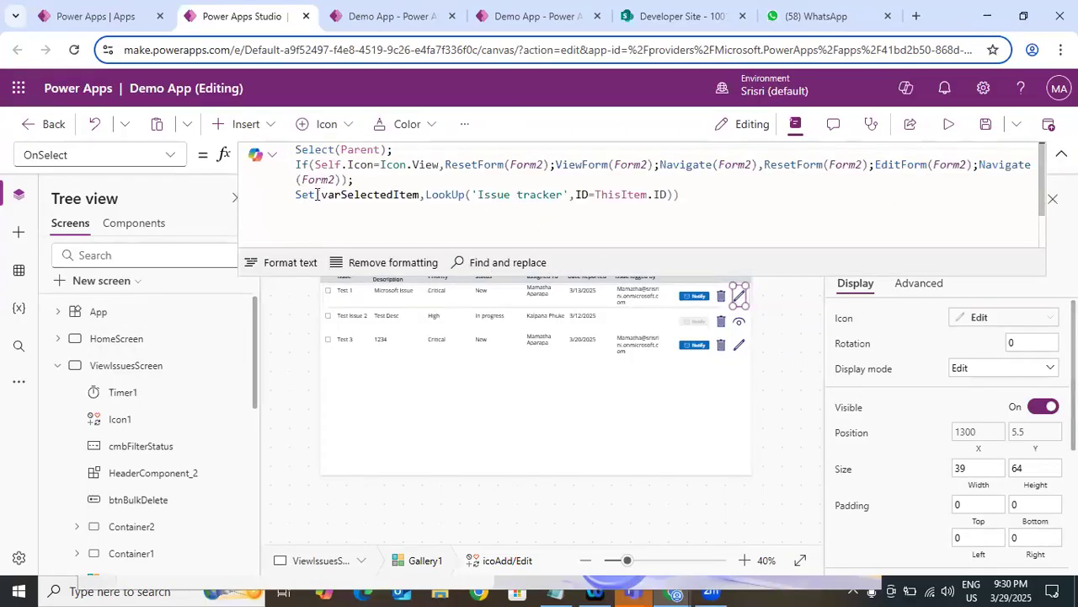
{"action": "left_click_drag", "start_coordinate": [324, 195], "coordinate": [422, 195]}
{"action": "key", "text": "ctrl+c"}
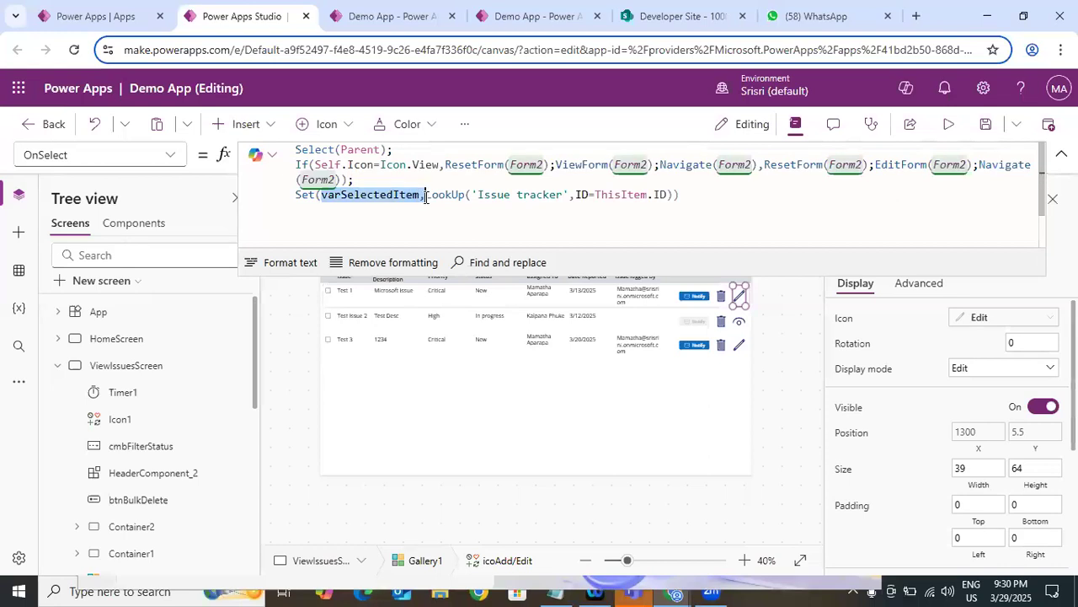
Try to add the named formula varSelectedItem = Blank(); below gblLoginUser in the App object's Formulas property.
{"action": "left_click", "coordinate": [151, 311]}
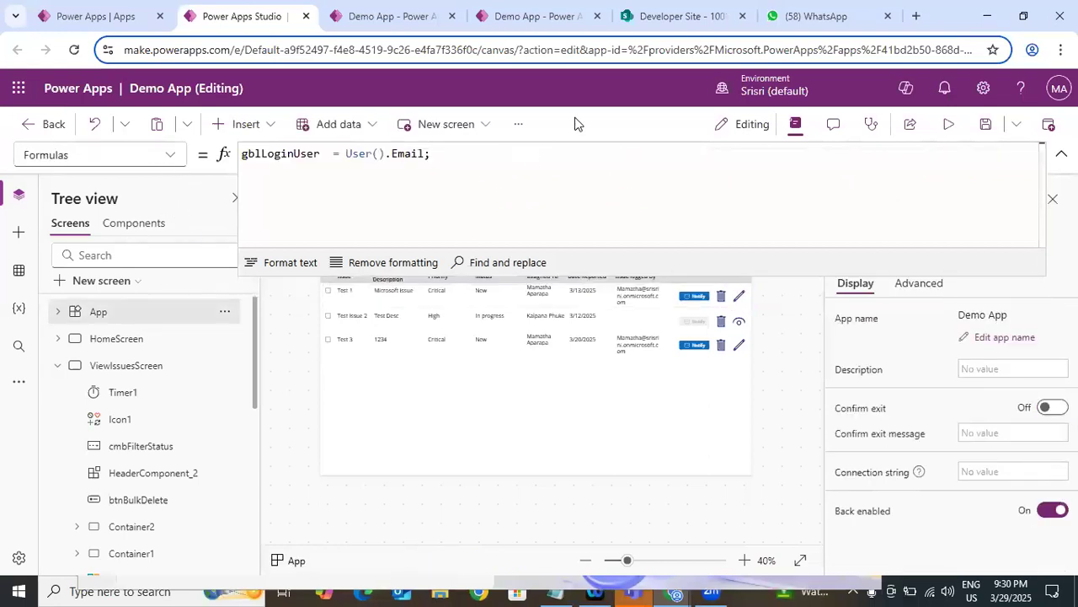
{"action": "left_click", "coordinate": [525, 156]}
{"action": "key", "text": "Return"}
{"action": "key", "text": "ctrl+v"}
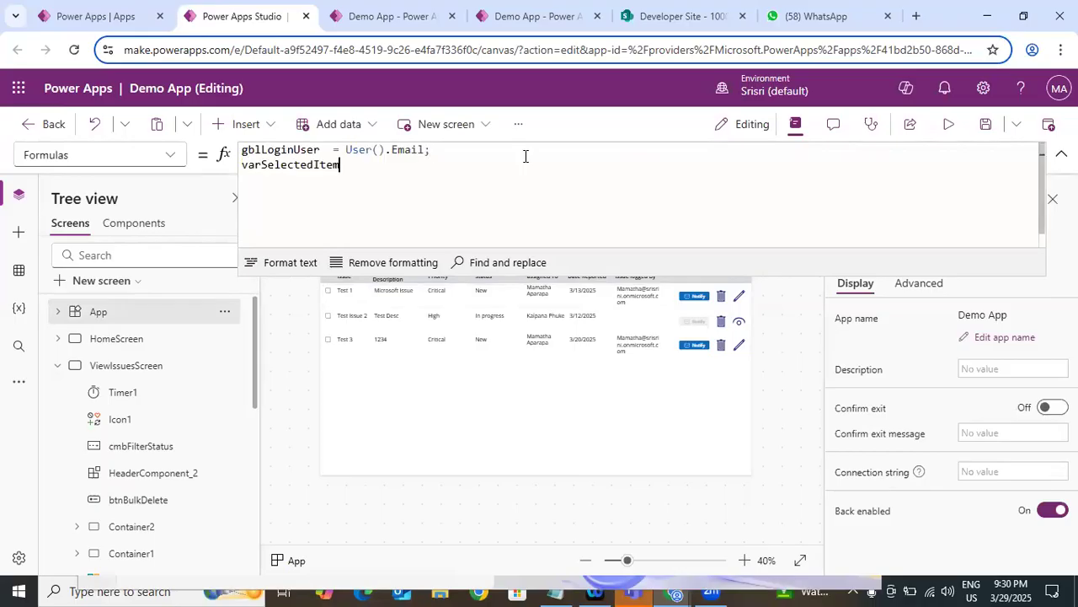
{"action": "type", "text": "= "}
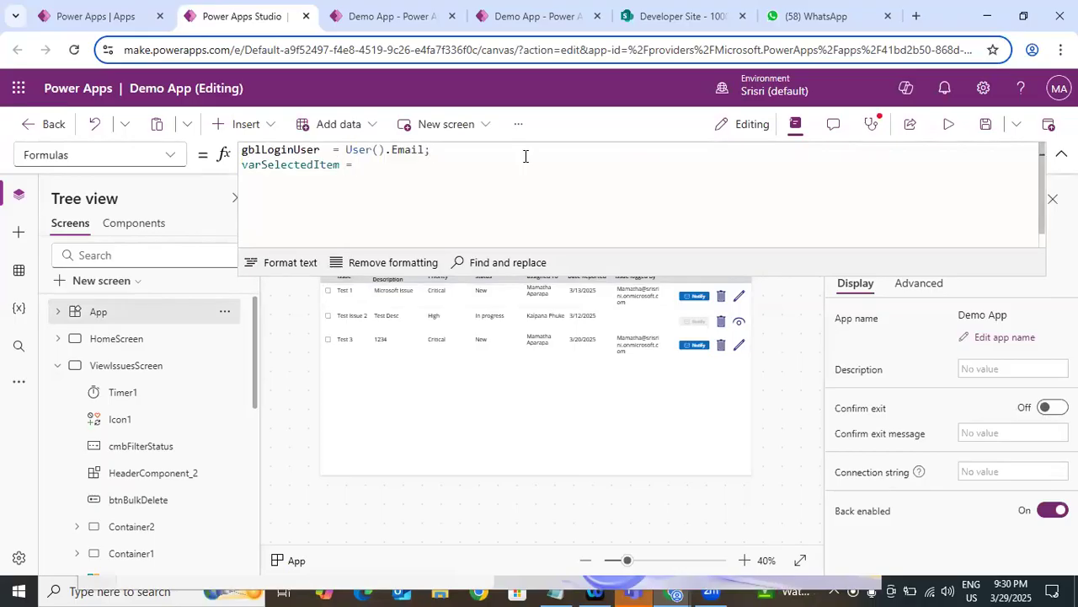
{"action": "type", "text": "Blank()"}
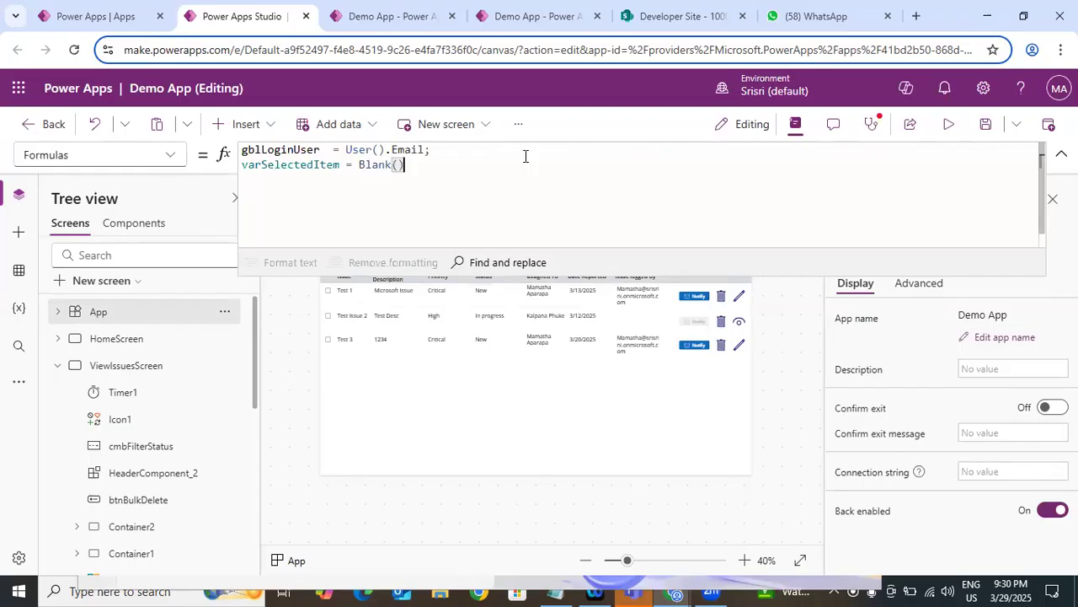
{"action": "type", "text": ";"}
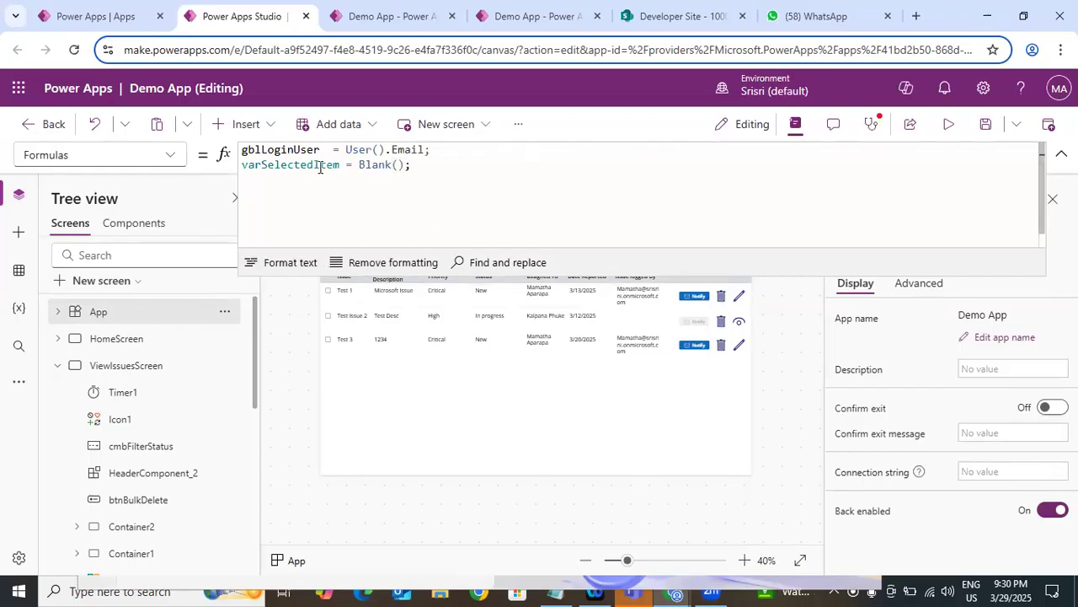
{"action": "mouse_move", "coordinate": [376, 164]}
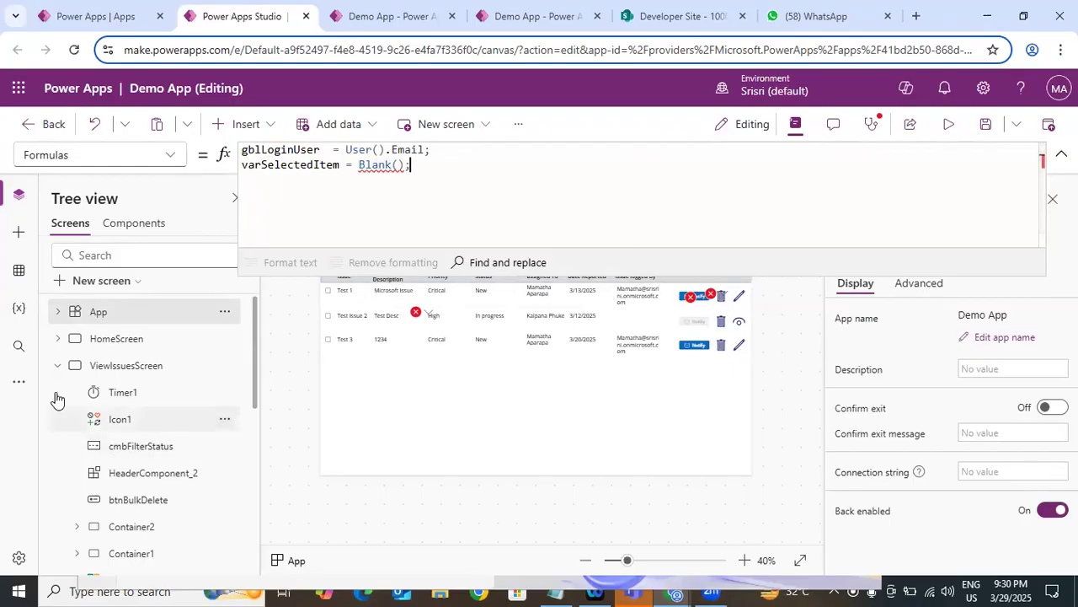
Collapse ViewIssuesScreen in the tree and examine the App object's OnStart formula for its use of varSelectedItem and gblIsManager.
{"action": "left_click", "coordinate": [57, 365]}
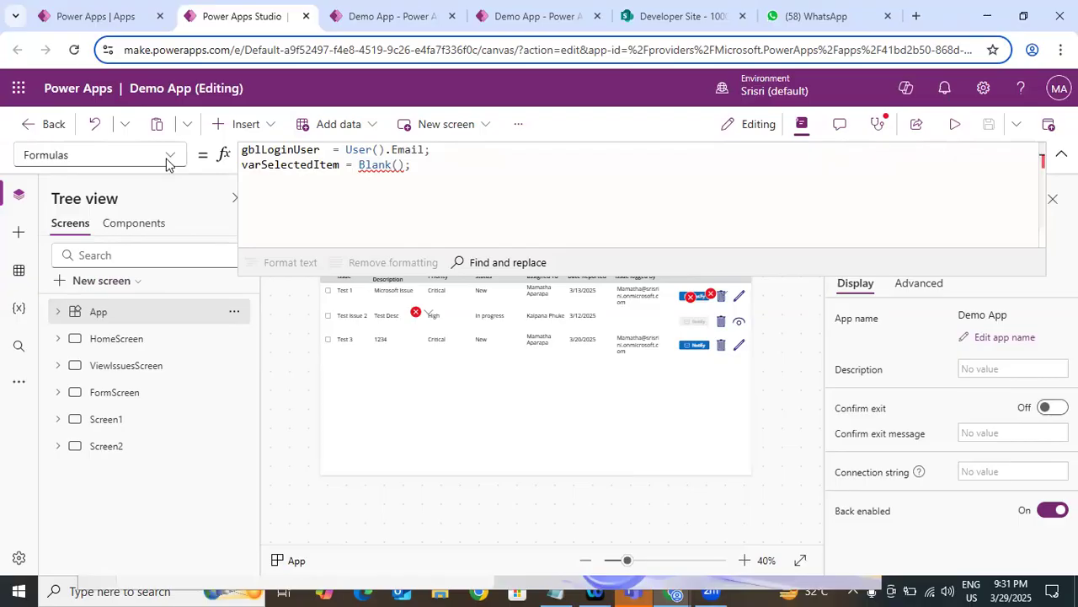
{"action": "left_click", "coordinate": [93, 399]}
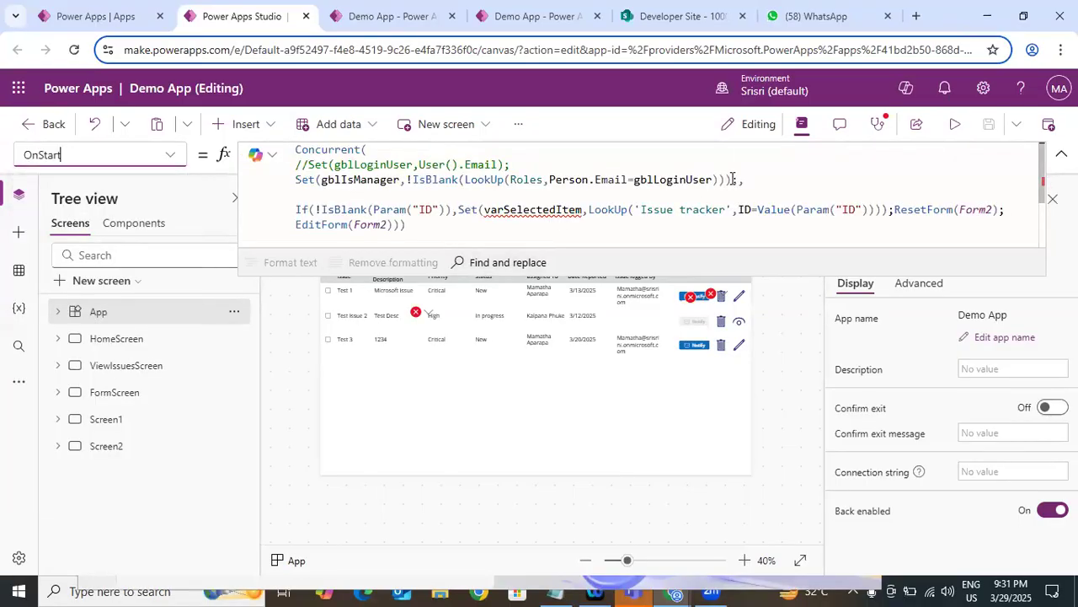
{"action": "left_click", "coordinate": [728, 180]}
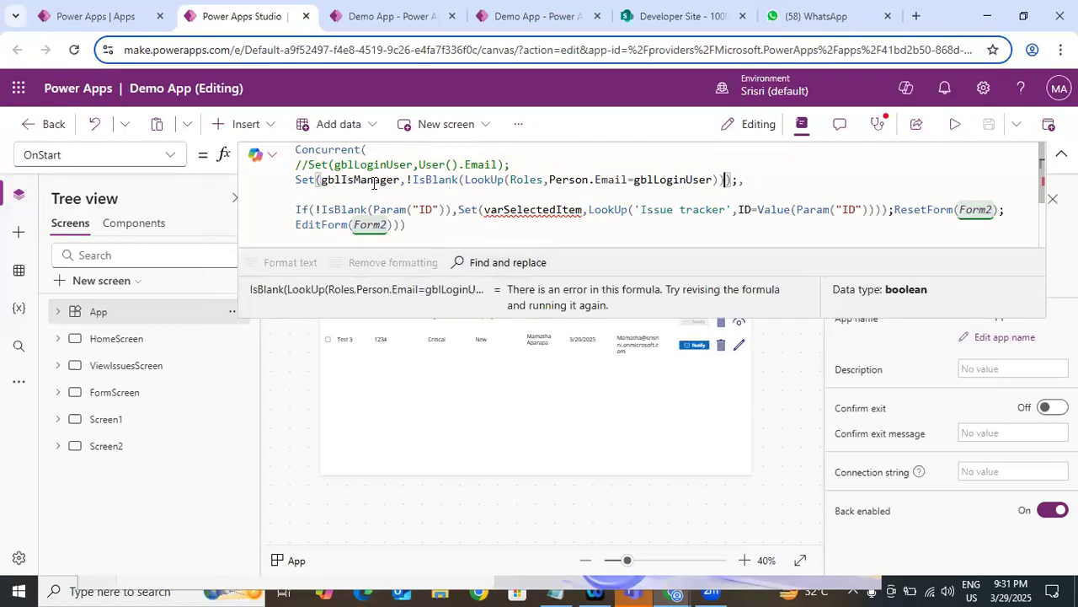
Delete the varSelectedItem = Blank(); line from the App object's Formulas property.
{"action": "left_click", "coordinate": [171, 158]}
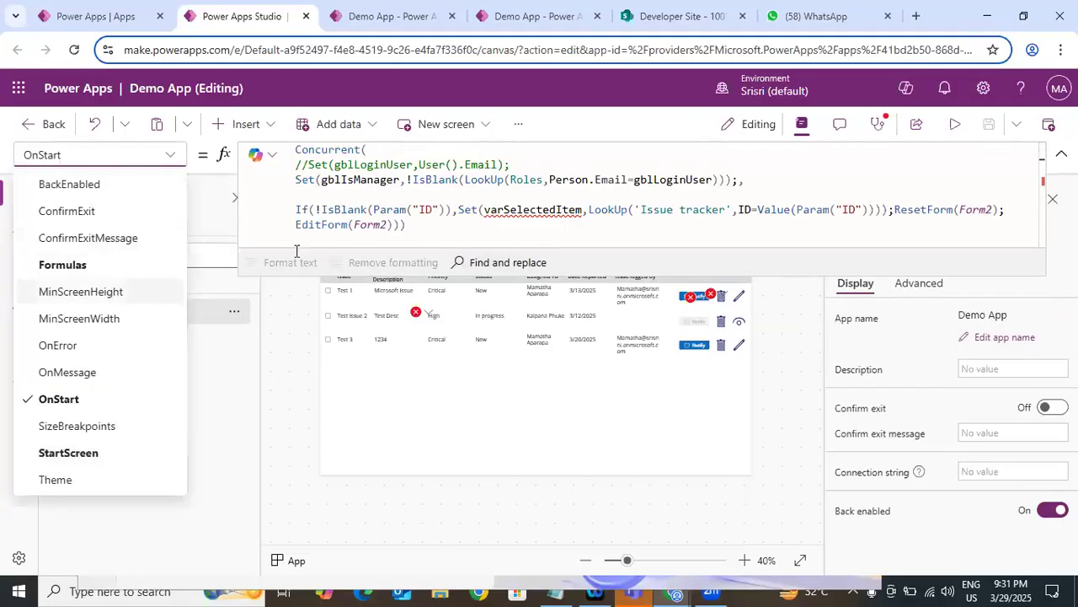
{"action": "left_click", "coordinate": [84, 264]}
{"action": "key", "text": "BackSpace"}
{"action": "key", "text": "BackSpace"}
{"action": "key", "text": "BackSpace"}
{"action": "key", "text": "BackSpace"}
{"action": "key", "text": "BackSpace"}
{"action": "key", "text": "BackSpace"}
{"action": "key", "text": "BackSpace"}
{"action": "key", "text": "BackSpace"}
{"action": "key", "text": "BackSpace"}
{"action": "key", "text": "BackSpace"}
{"action": "key", "text": "BackSpace"}
{"action": "key", "text": "BackSpace"}
{"action": "key", "text": "BackSpace"}
{"action": "key", "text": "BackSpace"}
{"action": "key", "text": "BackSpace"}
{"action": "key", "text": "BackSpace"}
{"action": "key", "text": "BackSpace"}
{"action": "key", "text": "BackSpace"}
{"action": "key", "text": "BackSpace"}
{"action": "key", "text": "BackSpace"}
{"action": "key", "text": "BackSpace"}
{"action": "key", "text": "BackSpace"}
{"action": "key", "text": "BackSpace"}
{"action": "key", "text": "BackSpace"}
{"action": "key", "text": "BackSpace"}
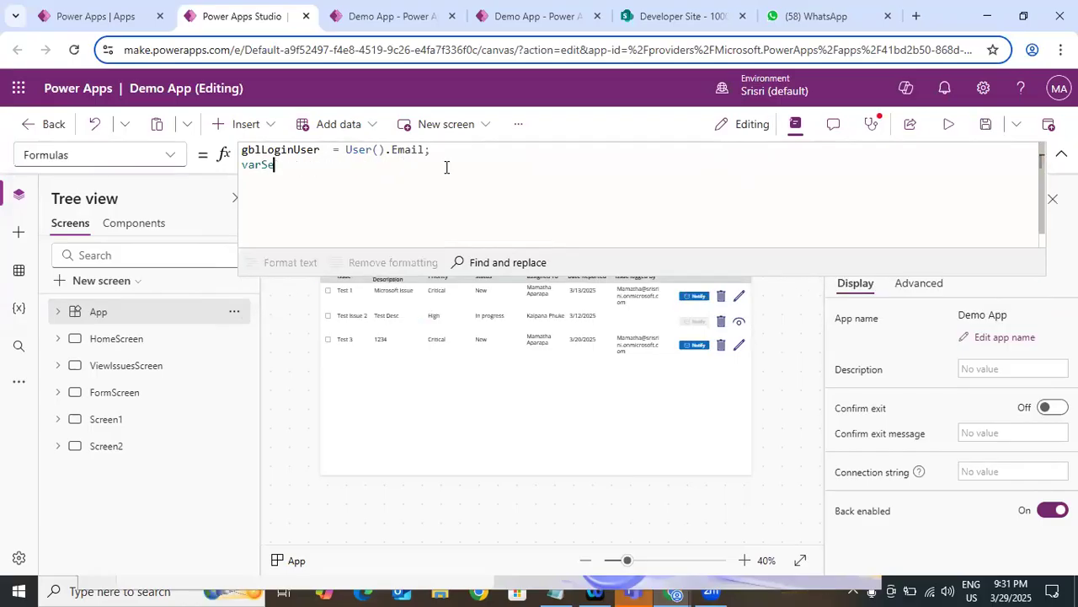
Comment out the Set(gblIsManager, ...) line in the App object's OnStart formula.
{"action": "left_click", "coordinate": [169, 158]}
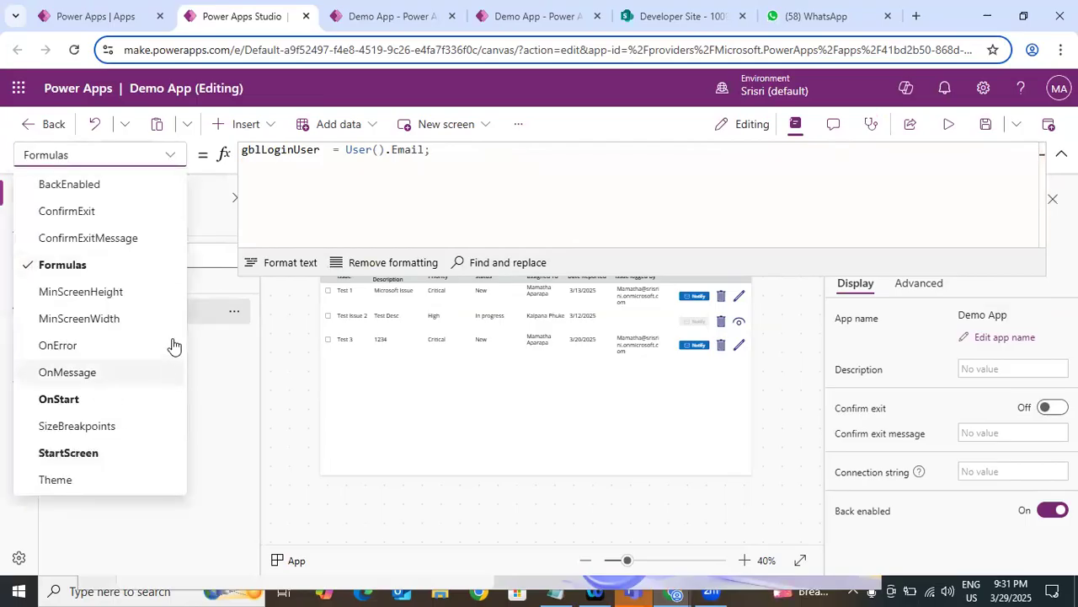
{"action": "left_click", "coordinate": [68, 398]}
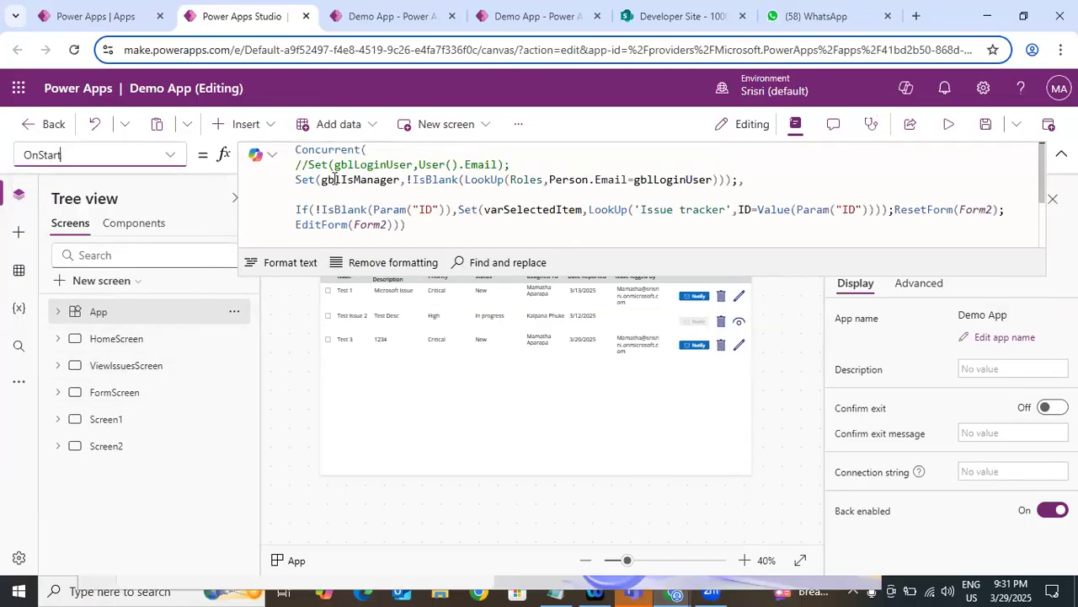
{"action": "left_click", "coordinate": [334, 180]}
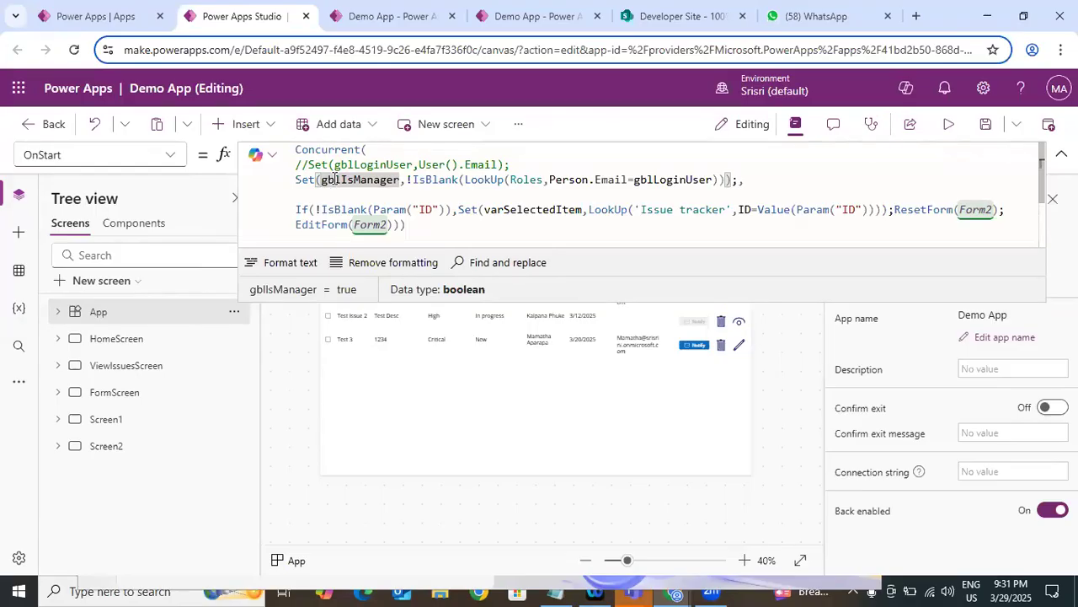
{"action": "left_click", "coordinate": [504, 165]}
{"action": "mouse_move", "coordinate": [298, 176]}
{"action": "left_mouse_down"}
{"action": "mouse_move", "coordinate": [331, 180]}
{"action": "mouse_move", "coordinate": [296, 166]}
{"action": "left_mouse_up"}
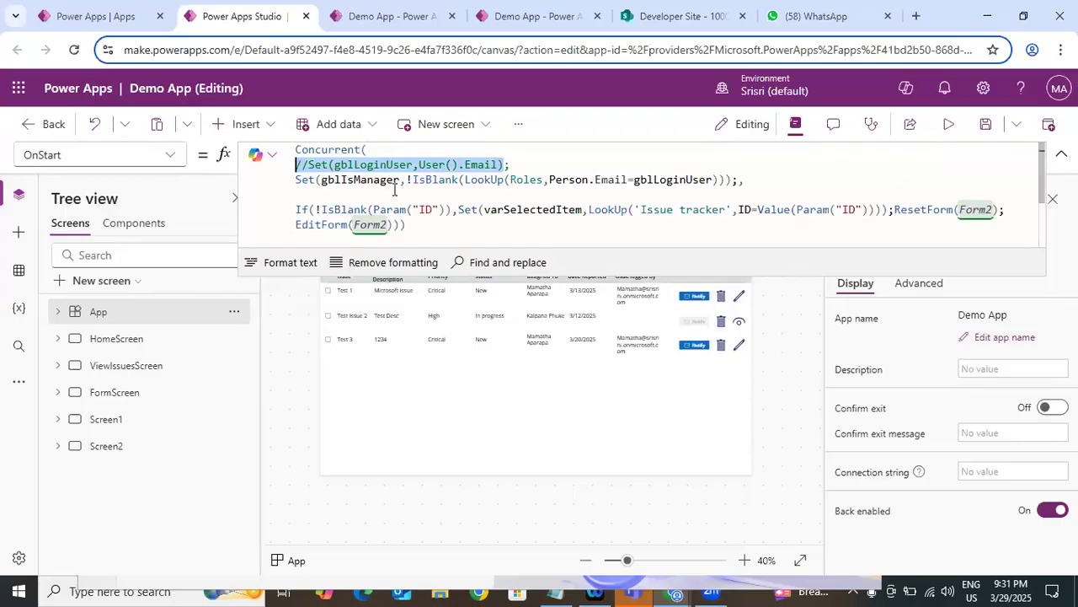
{"action": "left_click", "coordinate": [298, 180]}
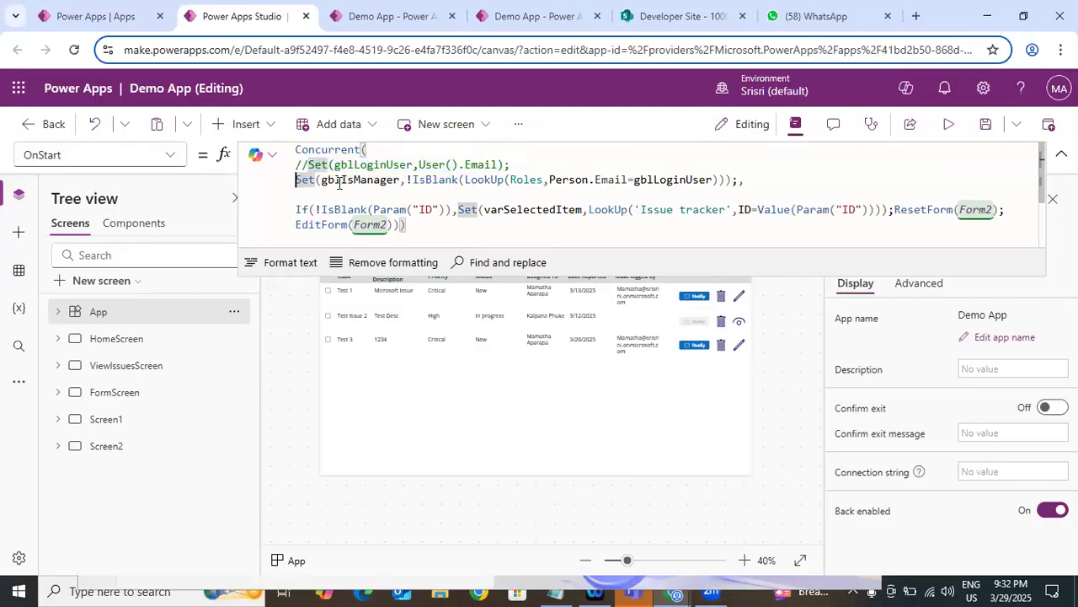
{"action": "type", "text": "//"}
Copy the name gblIsManager from OnStart and begin a second named formula, gblIsManager =, in the App object's Formulas property.
{"action": "double_click", "coordinate": [402, 181]}
{"action": "key", "text": "ctrl+c"}
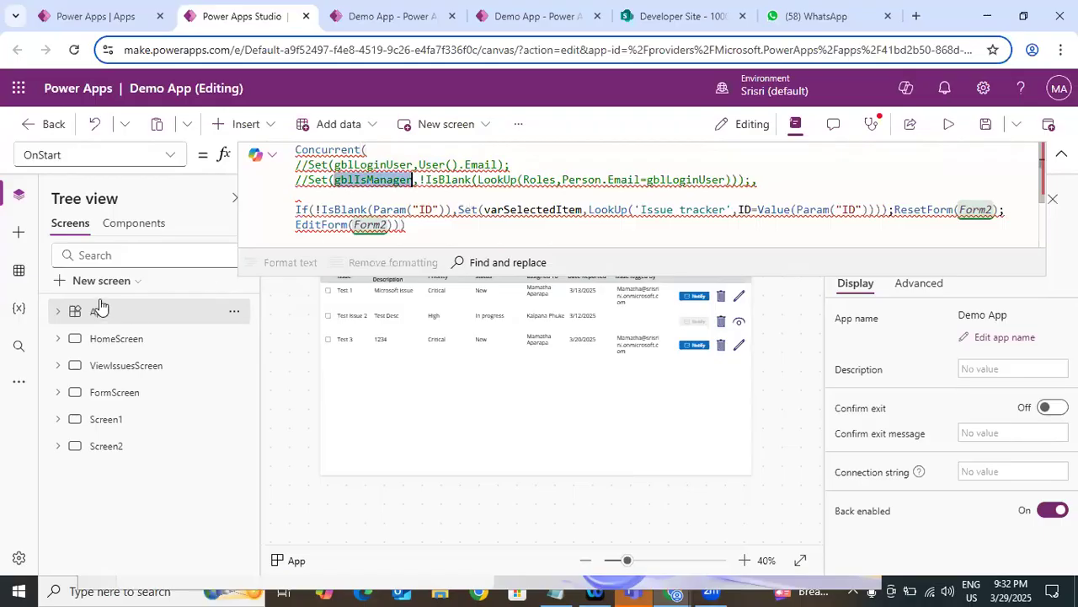
{"action": "left_click", "coordinate": [168, 157]}
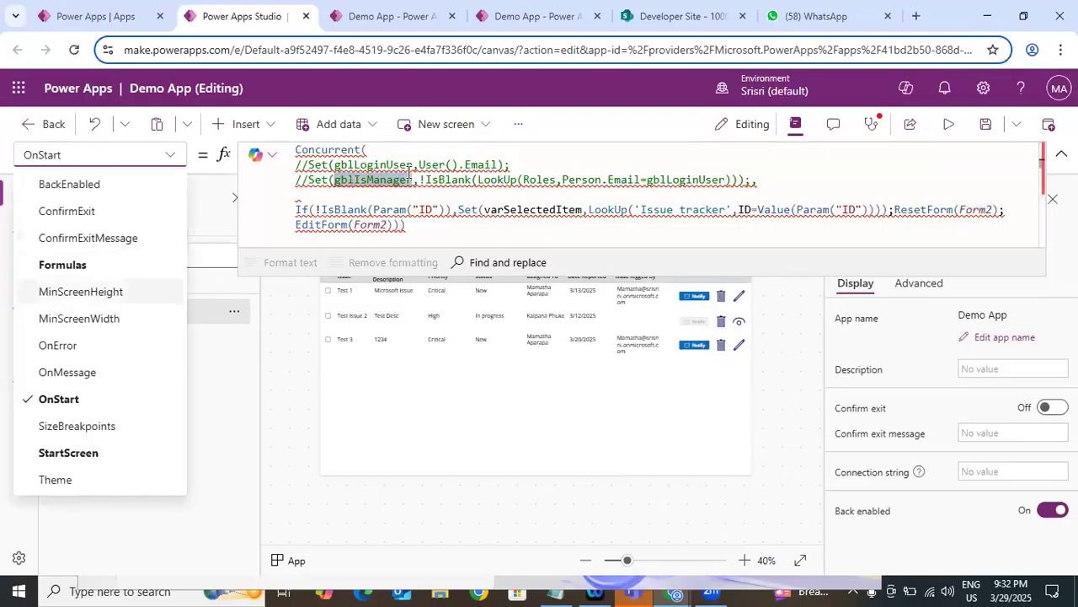
{"action": "left_click", "coordinate": [85, 266]}
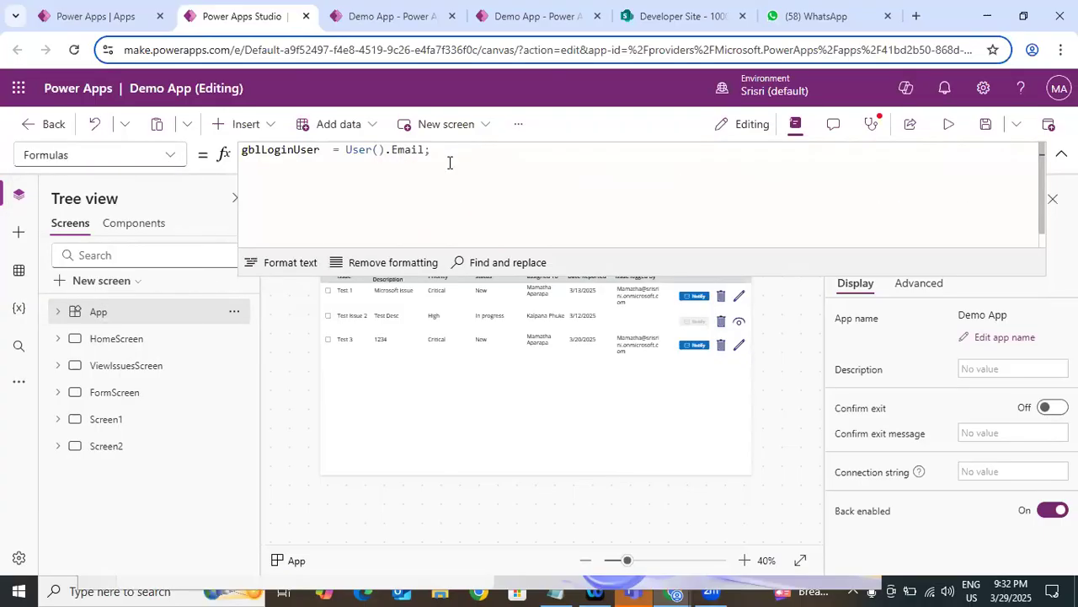
{"action": "key", "text": "ctrl+v"}
{"action": "type", "text": "="}
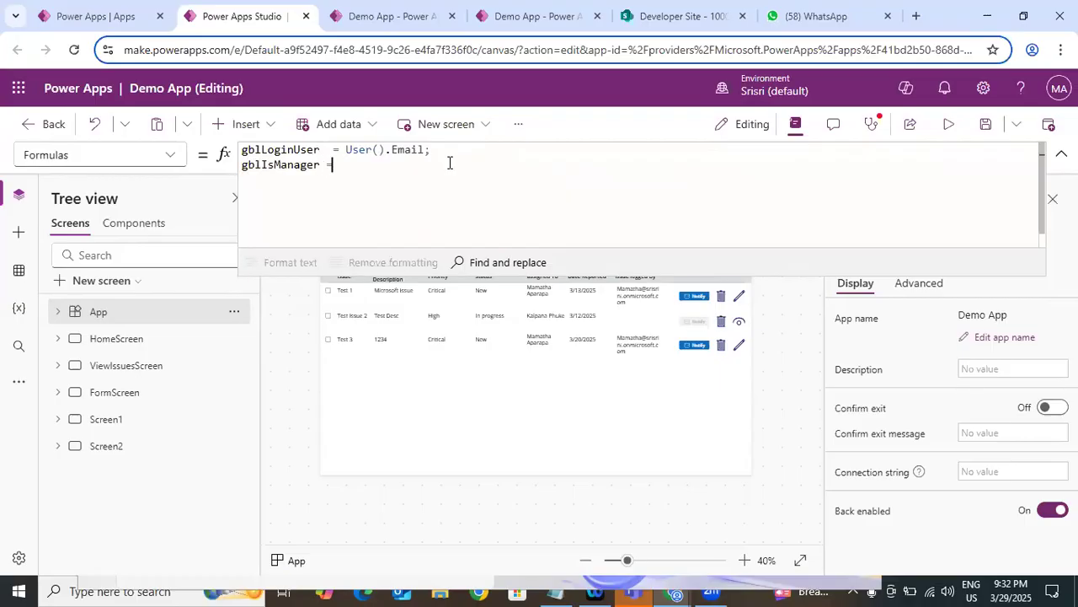
Copy the expression !IsBlank(LookUp(Roles,Person.Email=gblLoginUser)) from the commented-out line of the App object's OnStart formula.
{"action": "left_click", "coordinate": [170, 154]}
{"action": "left_click", "coordinate": [85, 400]}
{"action": "left_click", "coordinate": [420, 180]}
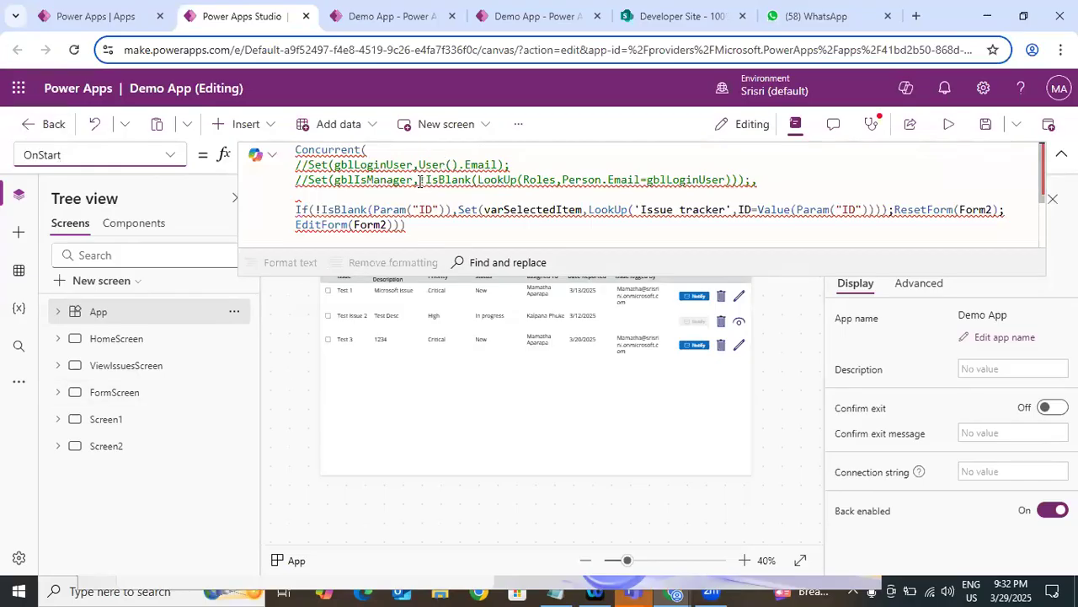
{"action": "left_click", "coordinate": [595, 180], "text": "shift"}
{"action": "left_click", "coordinate": [738, 179], "text": "shift"}
{"action": "key", "text": "ctrl+c"}
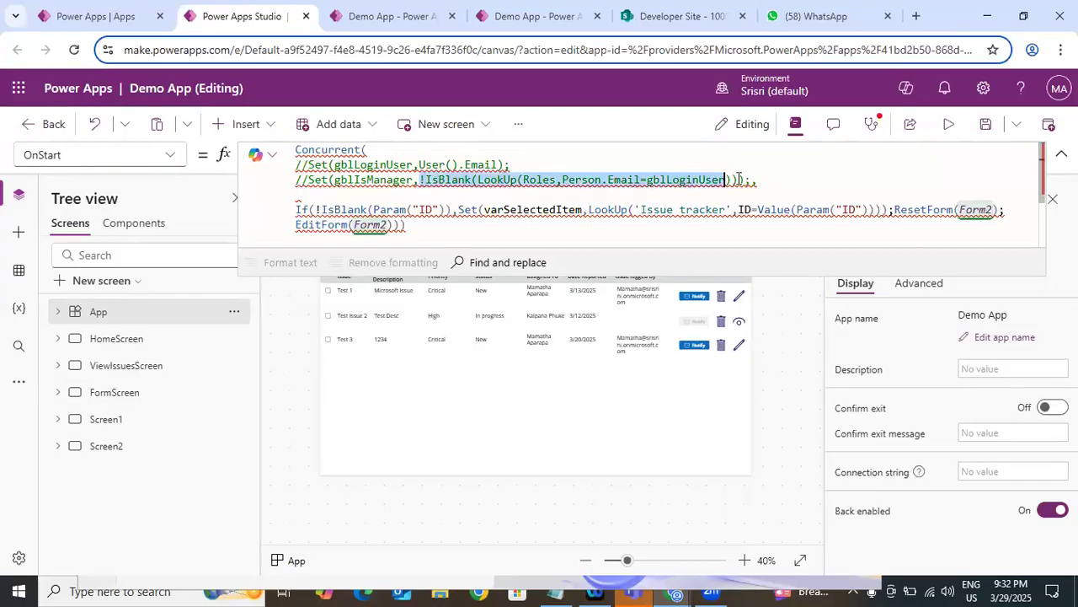
Complete the named formula in the App object's Formulas property as gblIsManager = !IsBlank(LookUp(Roles,Person.Email=gblLoginUser)); and collapse the formula bar.
{"action": "left_click", "coordinate": [168, 155]}
{"action": "key", "text": "Down"}
{"action": "key", "text": "Down"}
{"action": "key", "text": "Down"}
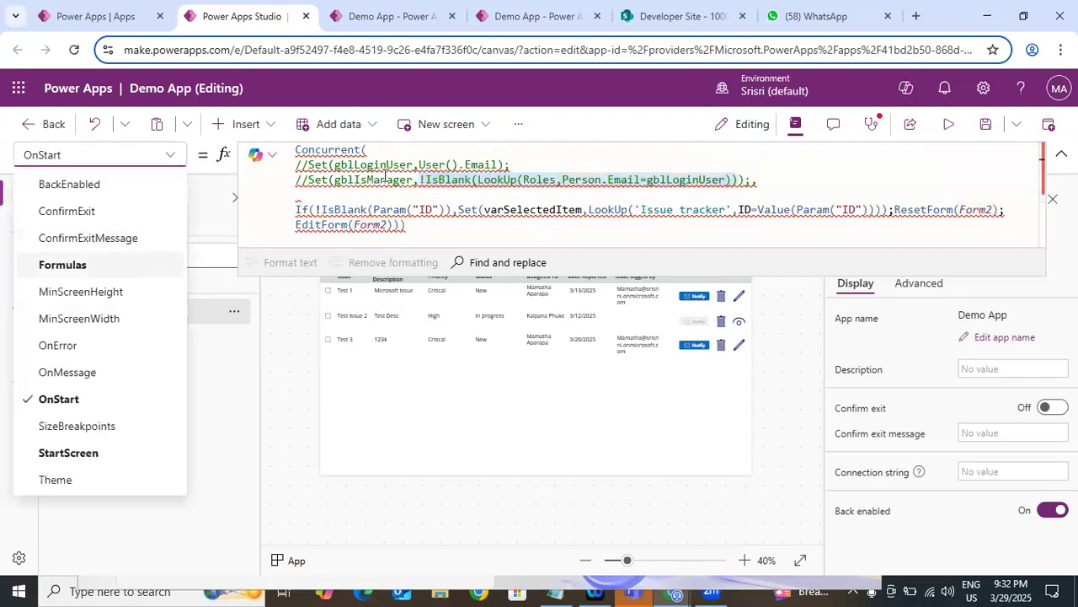
{"action": "key", "text": "Return"}
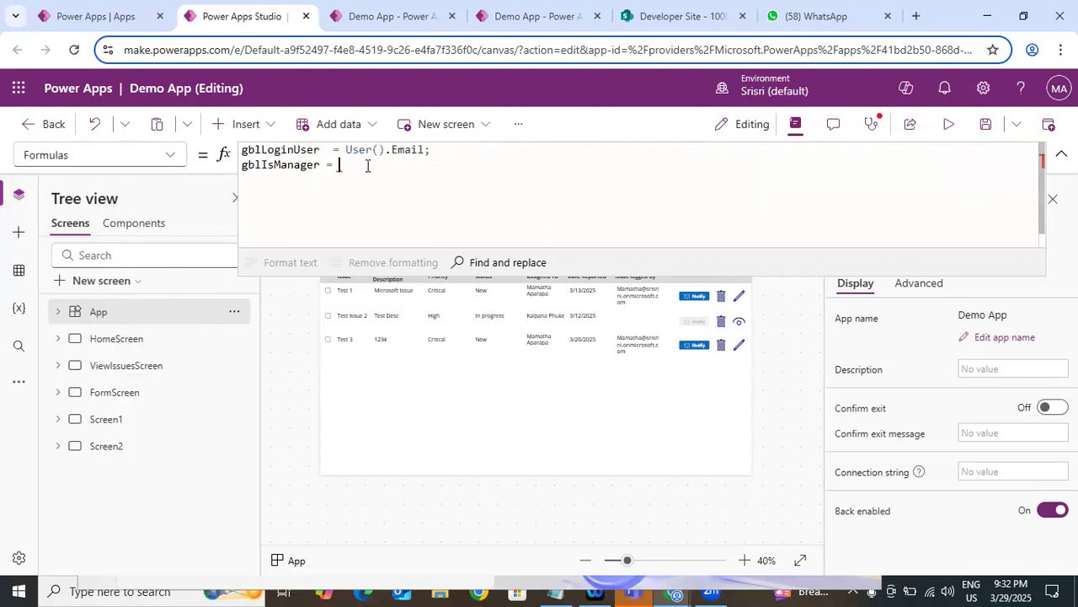
{"action": "key", "text": "ctrl+v"}
{"action": "type", "text": ";"}
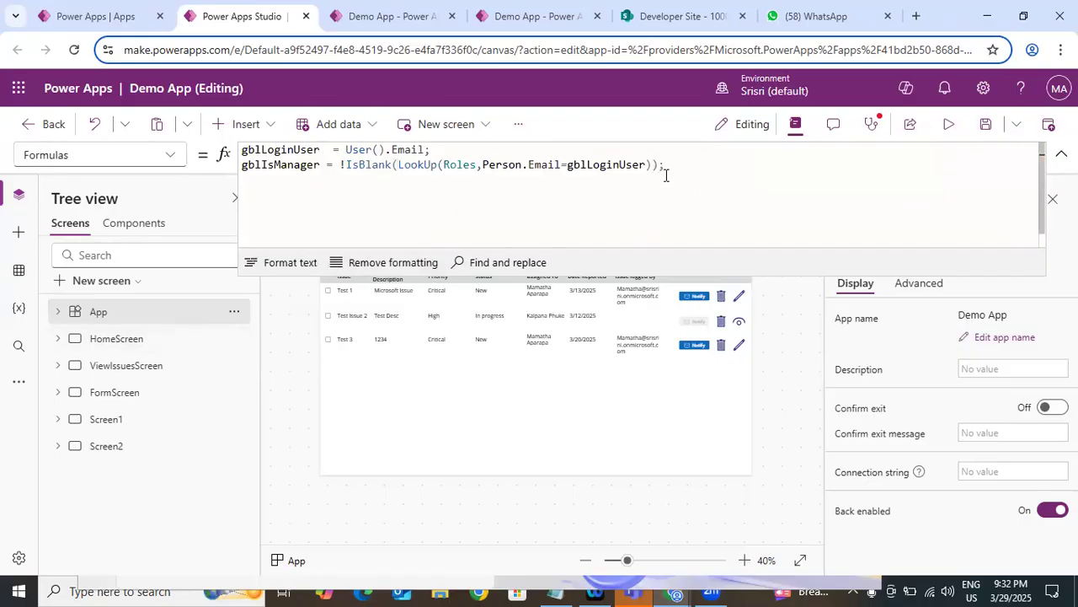
{"action": "left_click_drag", "start_coordinate": [241, 149], "coordinate": [563, 181]}
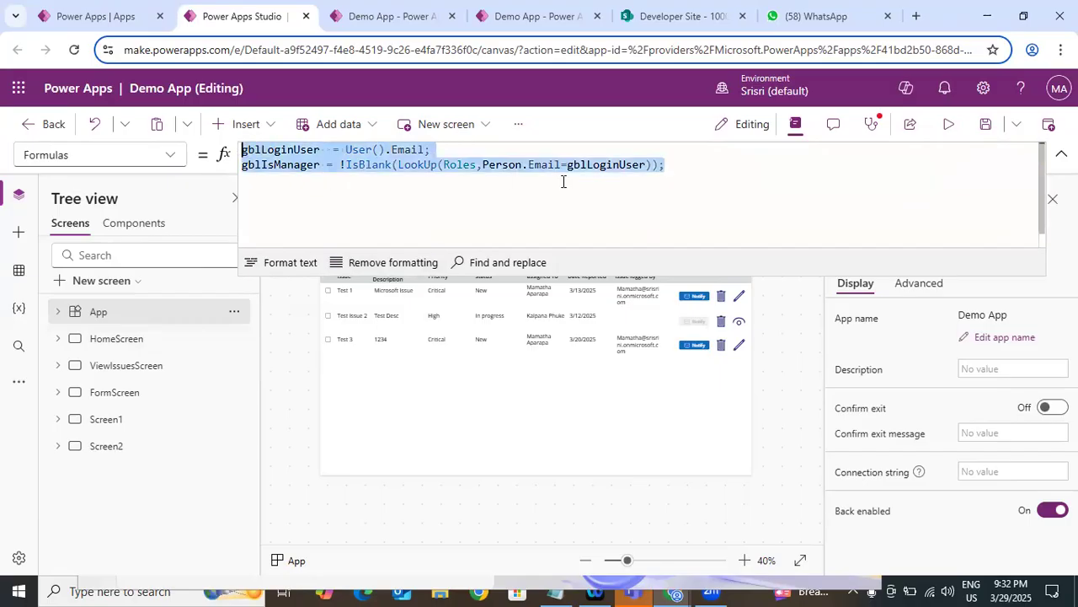
{"action": "left_click", "coordinate": [709, 187]}
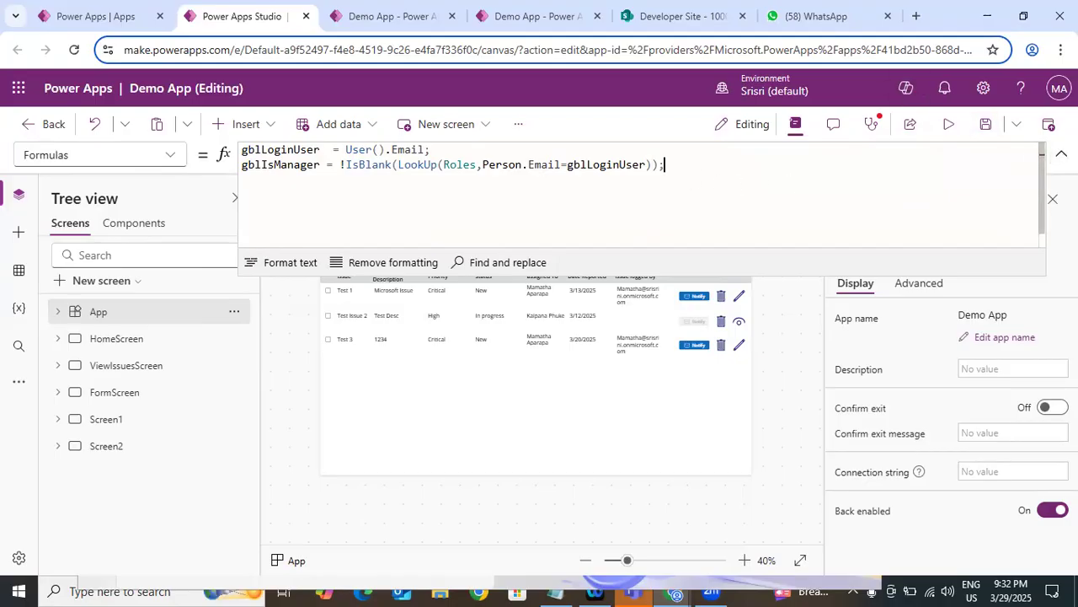
{"action": "left_click", "coordinate": [1061, 153]}
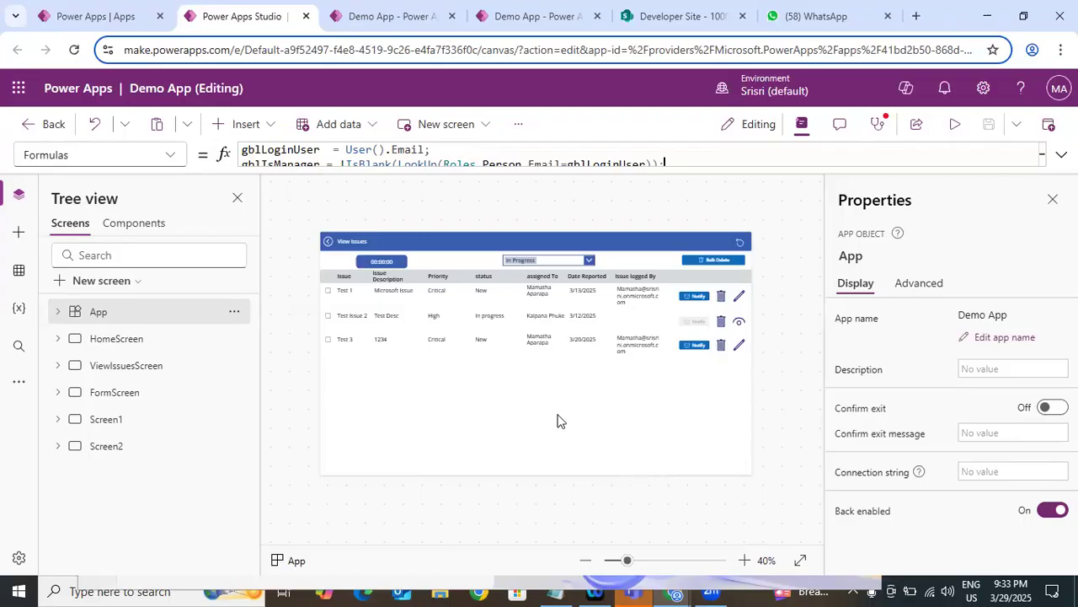
Open the app's general settings and set the app icon's background fill to orange #f0620f.
{"action": "left_click", "coordinate": [519, 124]}
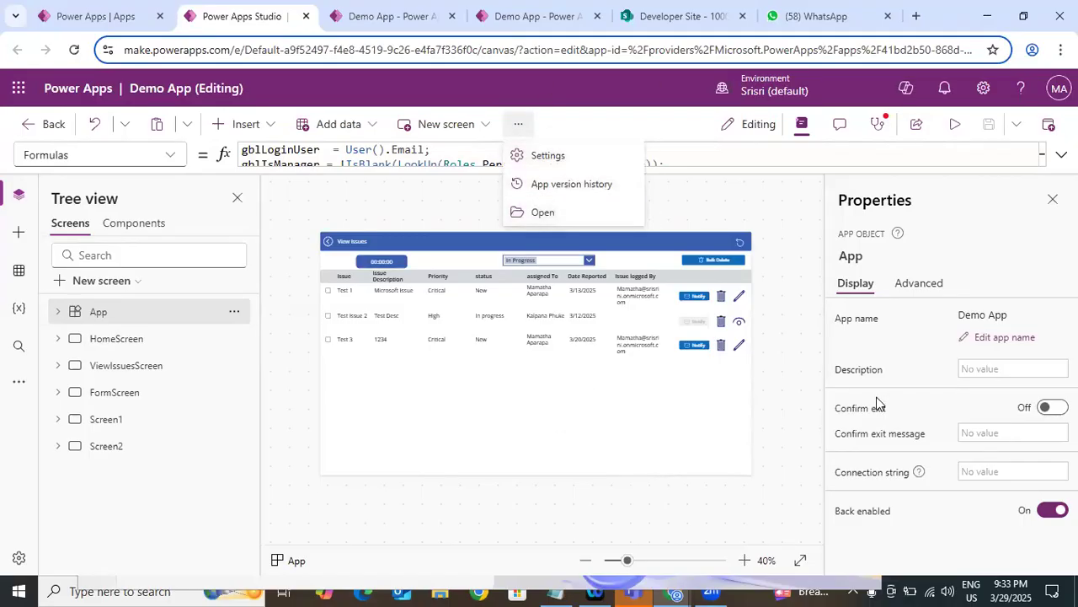
{"action": "left_click", "coordinate": [548, 159]}
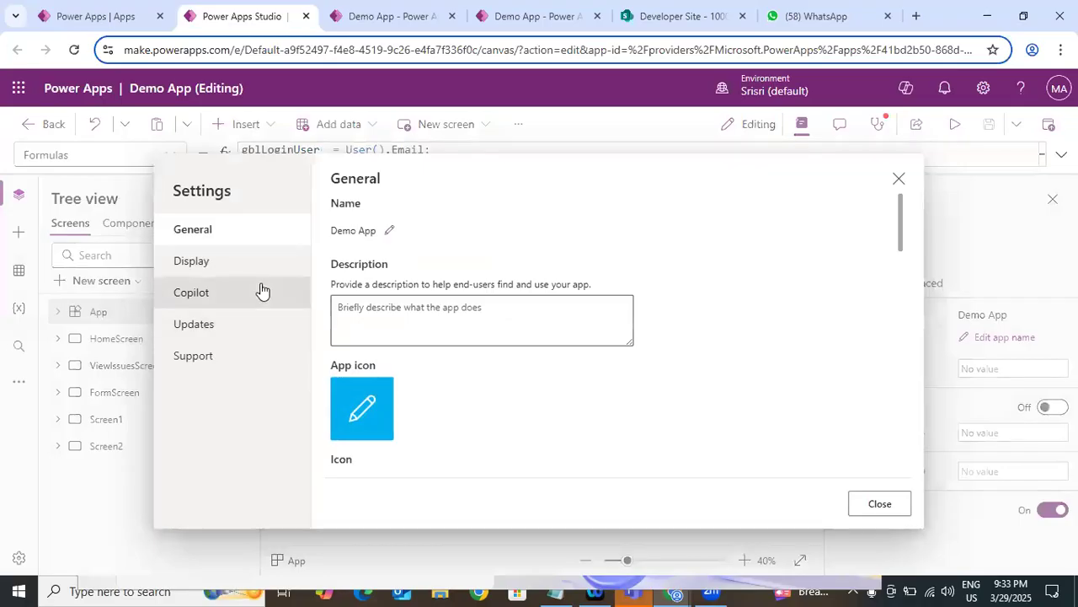
{"action": "left_click", "coordinate": [250, 262]}
{"action": "left_click", "coordinate": [241, 233]}
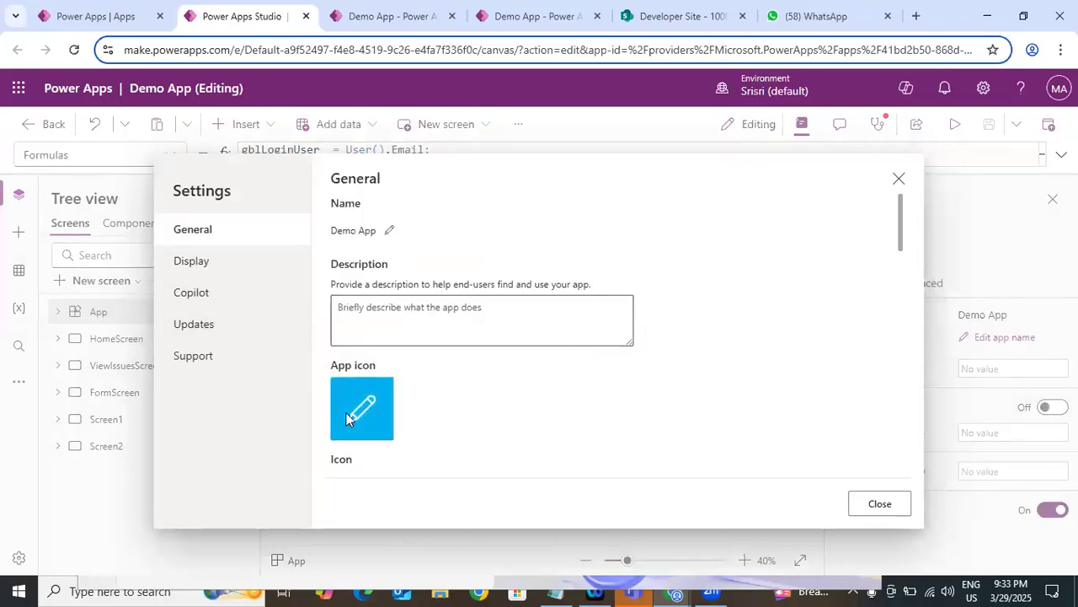
{"action": "scroll", "coordinate": [906, 252], "scroll_direction": "down", "scroll_amount": 3}
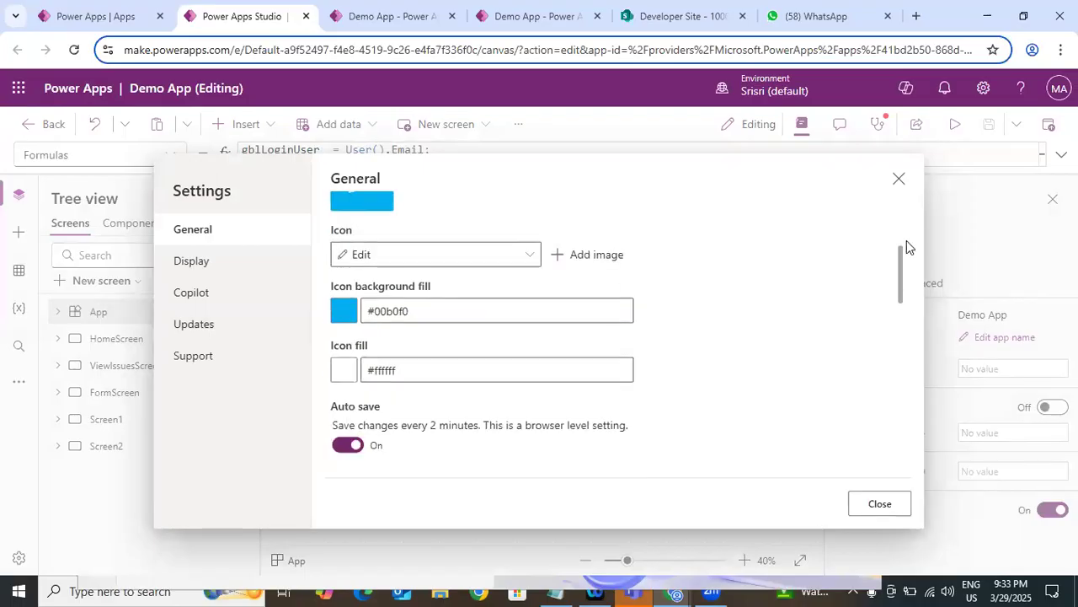
{"action": "scroll", "coordinate": [905, 244], "scroll_direction": "up", "scroll_amount": 1}
{"action": "left_click", "coordinate": [525, 359]}
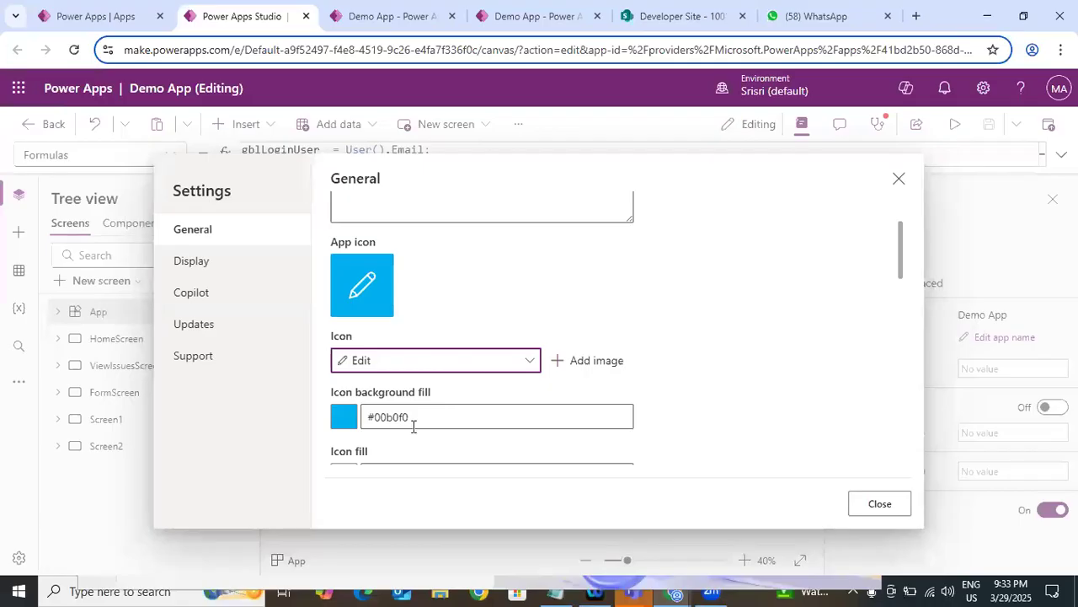
{"action": "left_click", "coordinate": [343, 416]}
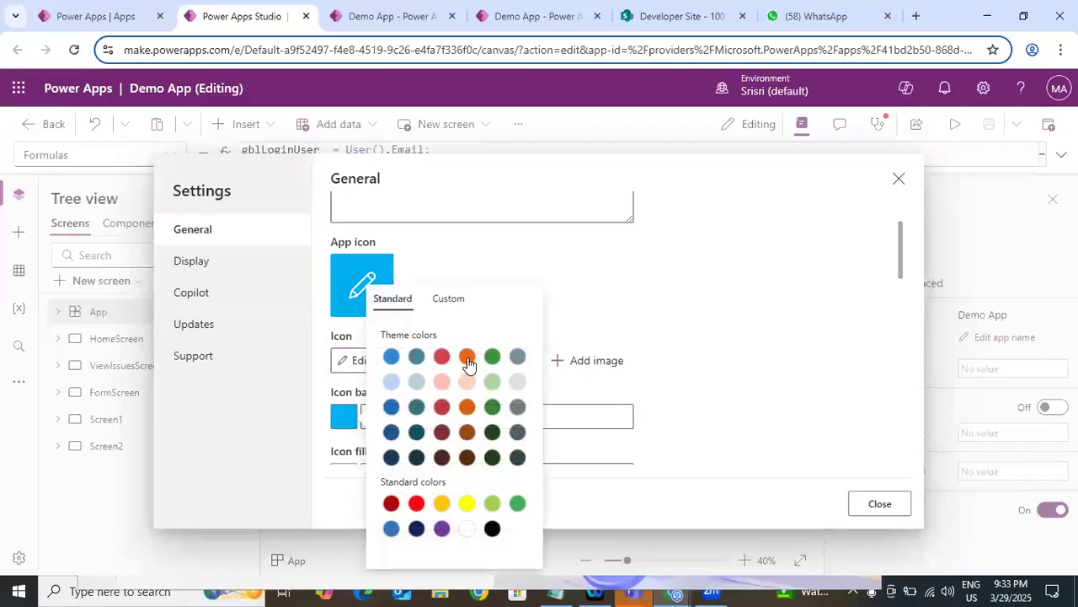
{"action": "left_click", "coordinate": [467, 355]}
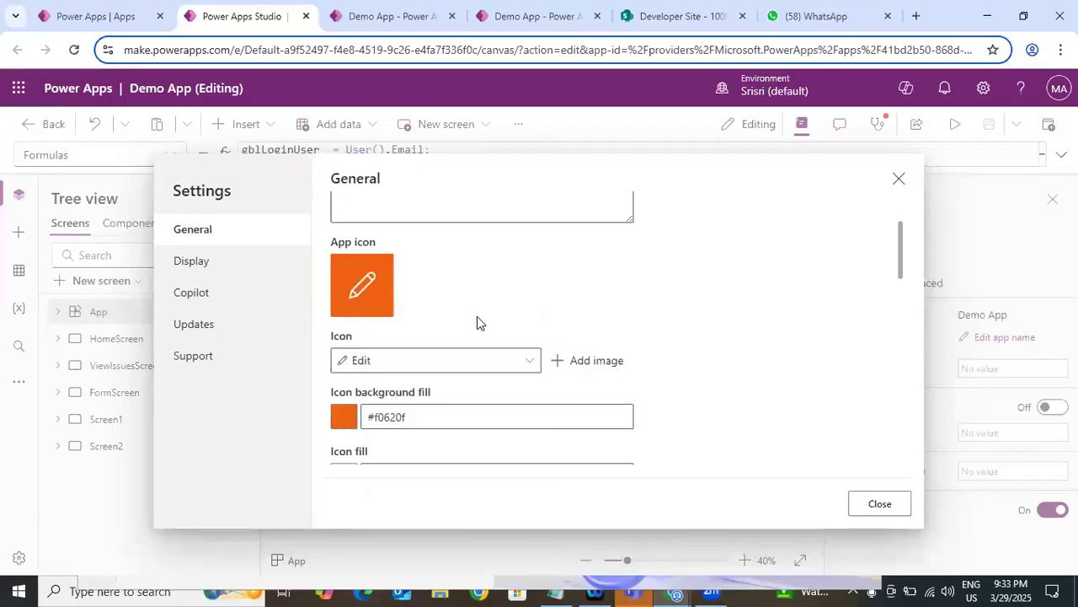
Change the app icon to People, review the remaining general settings and close the settings.
{"action": "left_click", "coordinate": [480, 360]}
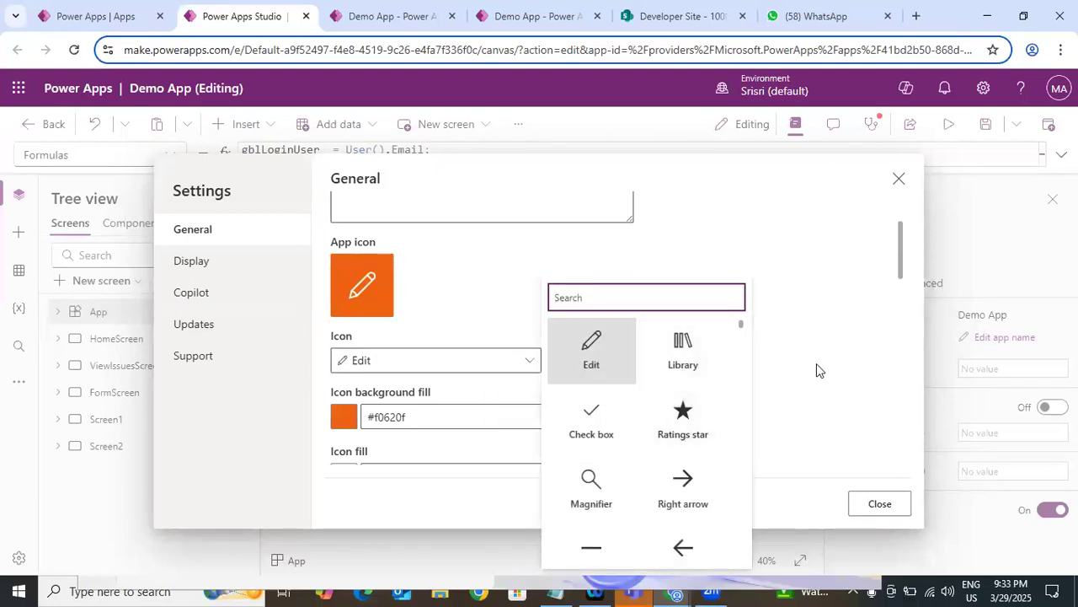
{"action": "scroll", "coordinate": [746, 354], "scroll_direction": "down", "scroll_amount": 10}
{"action": "scroll", "coordinate": [754, 401], "scroll_direction": "down", "scroll_amount": 10}
{"action": "scroll", "coordinate": [753, 402], "scroll_direction": "up", "scroll_amount": 3}
{"action": "left_click", "coordinate": [683, 444]}
{"action": "left_click", "coordinate": [386, 295]}
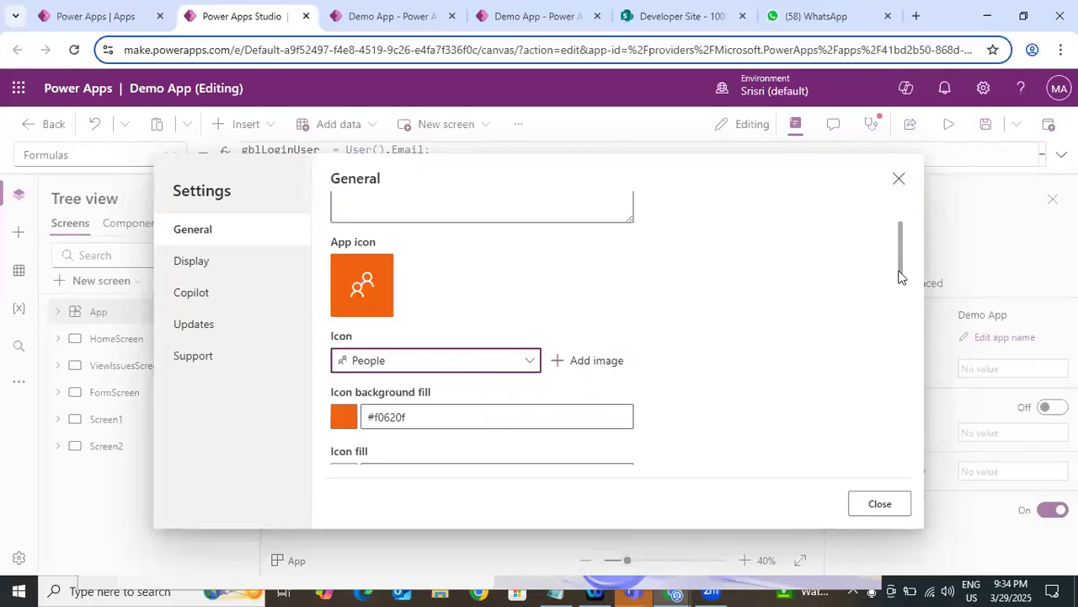
{"action": "scroll", "coordinate": [899, 473], "scroll_direction": "down", "scroll_amount": 5}
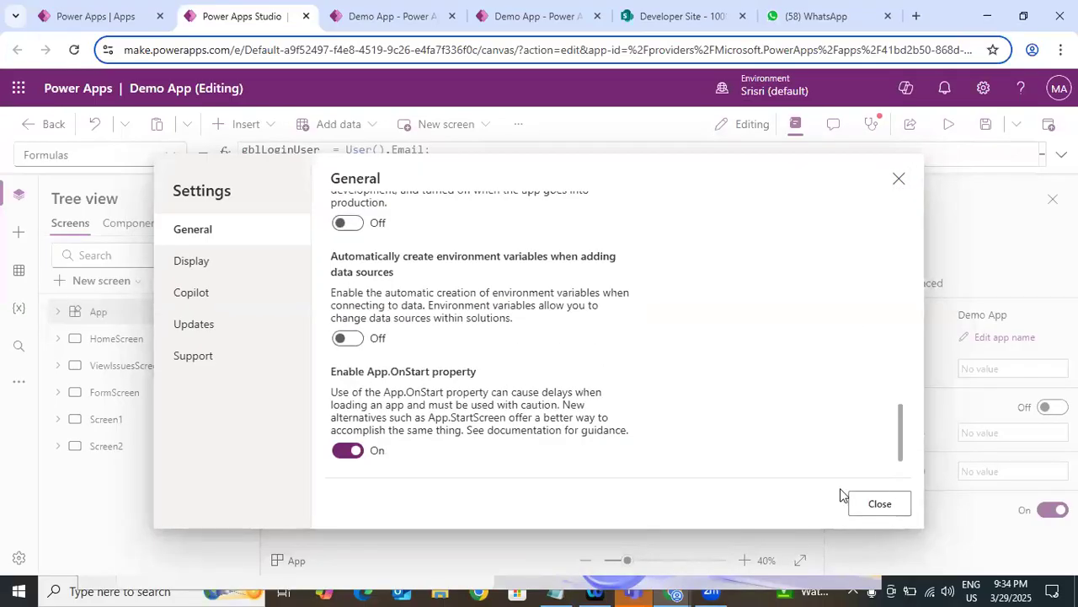
{"action": "left_click", "coordinate": [903, 173]}
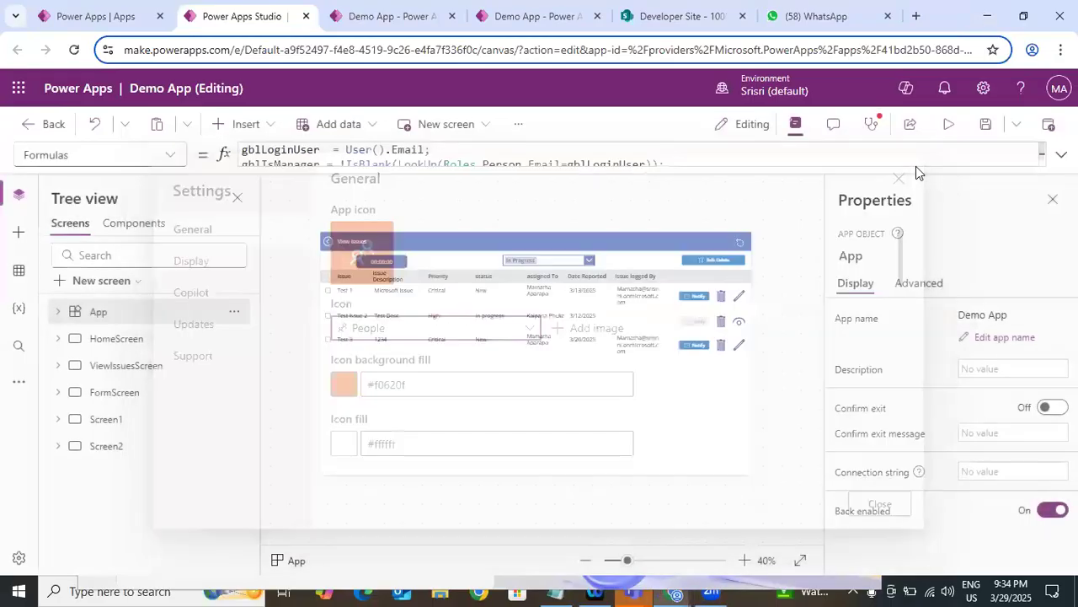
Remove Concurrent(, both commented-out Set lines and the surplus closing parenthesis from the App object's OnStart formula.
{"action": "left_click", "coordinate": [169, 155]}
{"action": "left_click", "coordinate": [124, 399]}
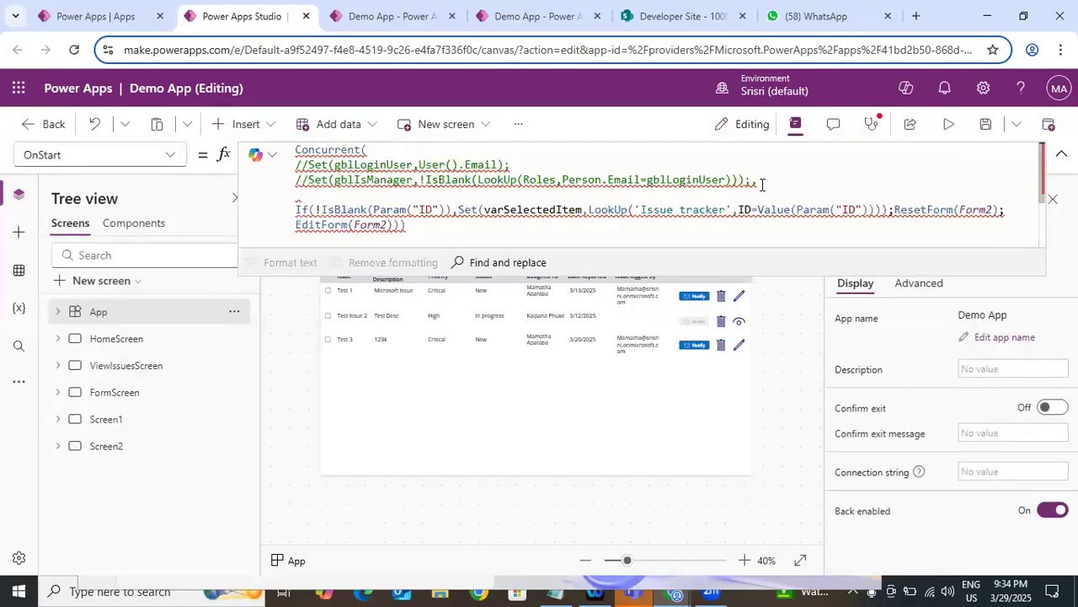
{"action": "left_click", "coordinate": [763, 183]}
{"action": "key", "text": "BackSpace"}
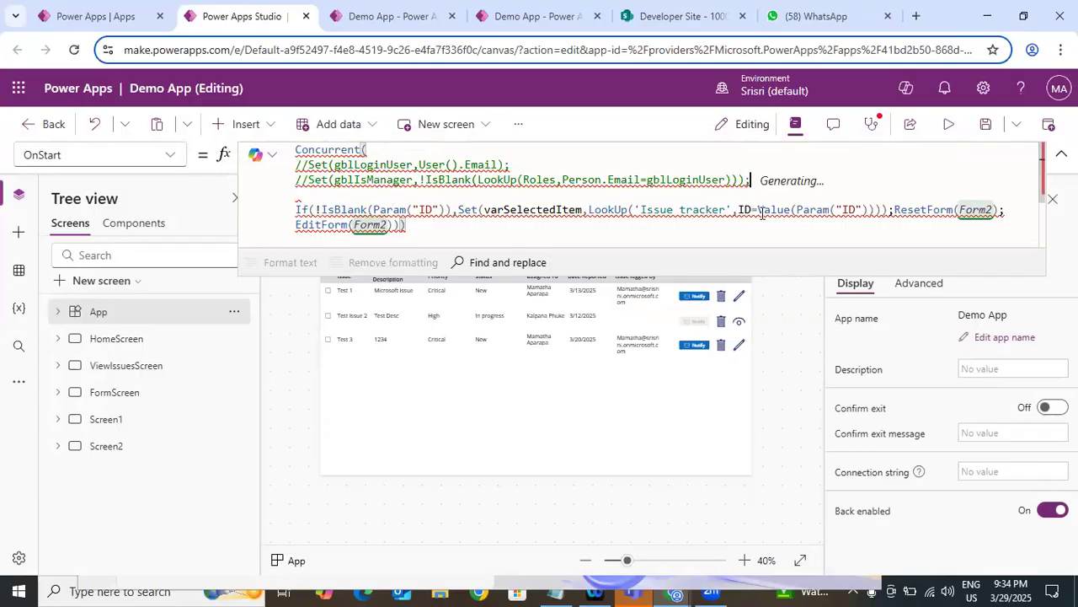
{"action": "scroll", "coordinate": [1043, 187], "scroll_direction": "down", "scroll_amount": 1}
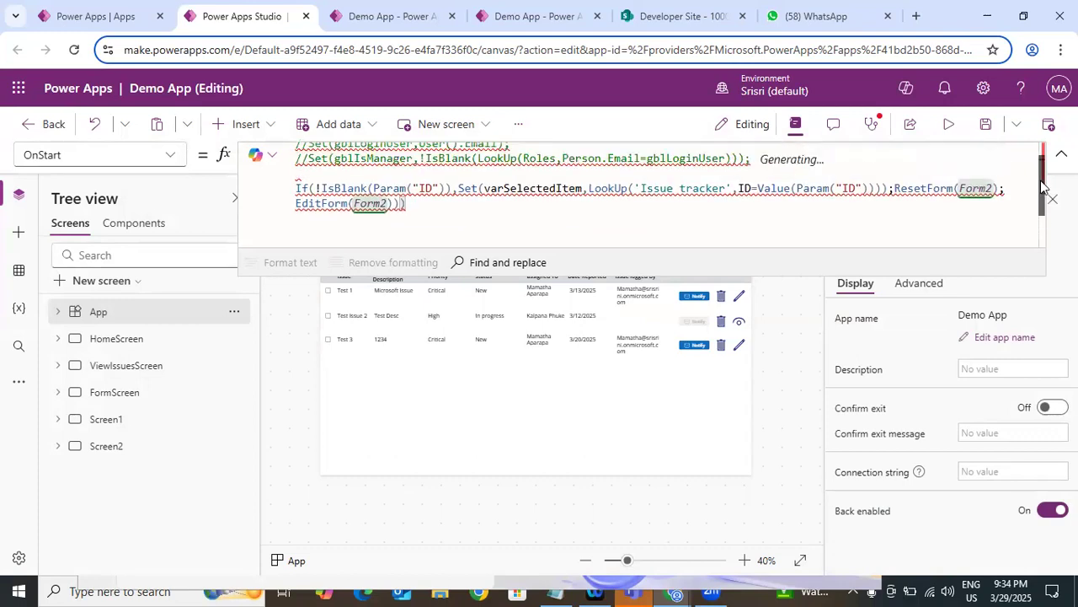
{"action": "left_click_drag", "start_coordinate": [1041, 181], "coordinate": [1042, 166]}
{"action": "left_click_drag", "start_coordinate": [750, 181], "coordinate": [296, 140]}
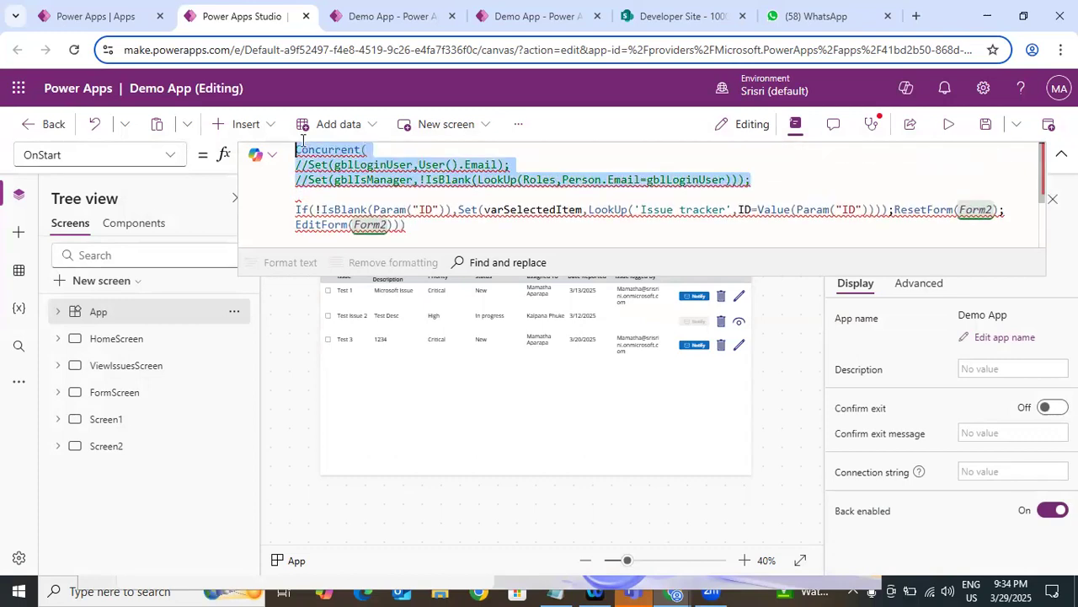
{"action": "key", "text": "BackSpace"}
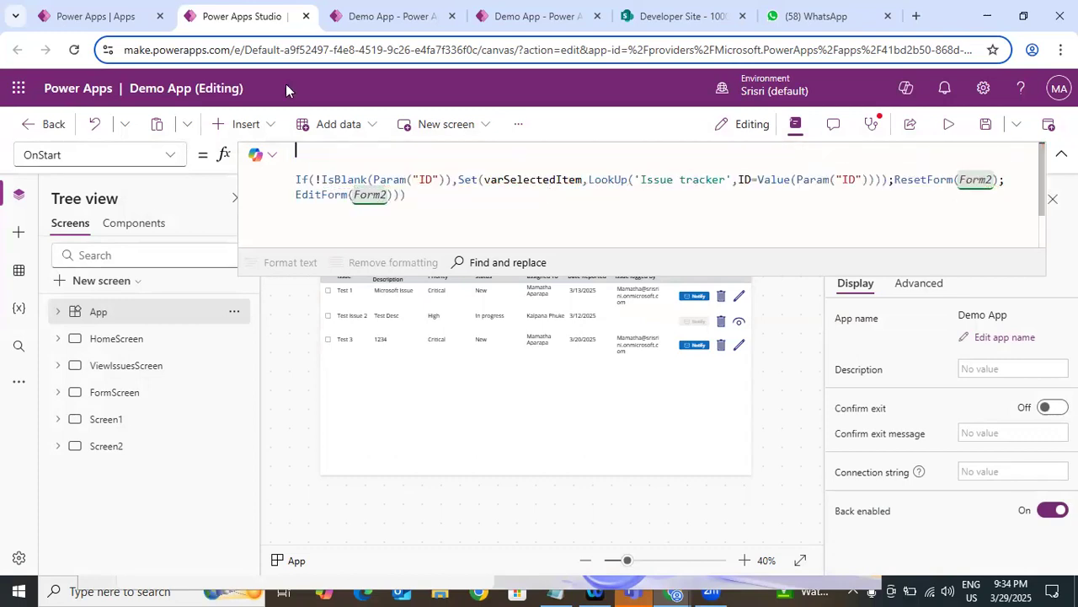
{"action": "left_click", "coordinate": [425, 197]}
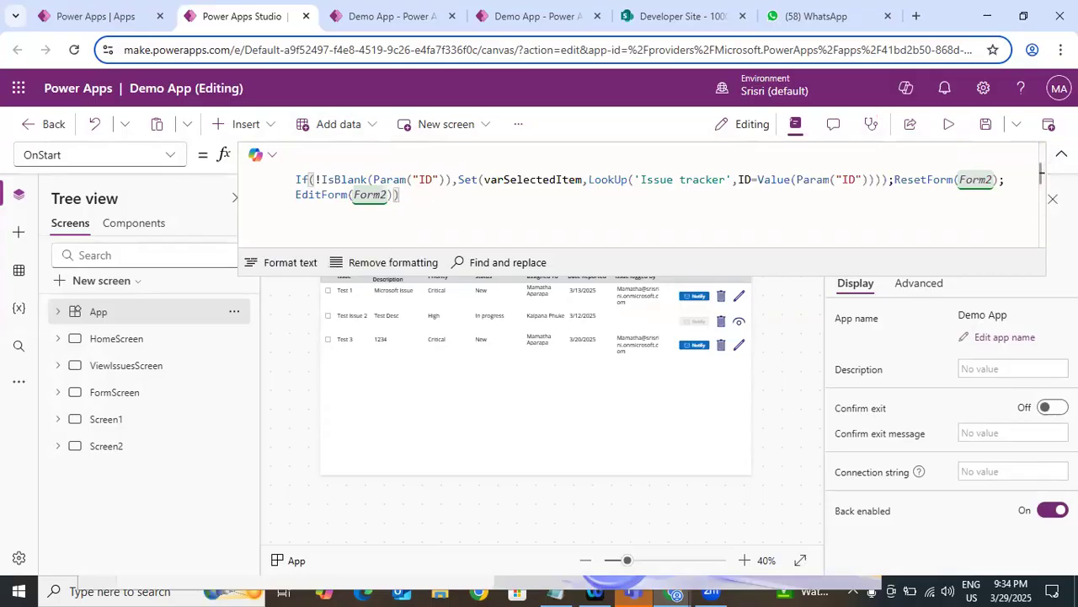
Collapse the formula bar, save Demo App and publish this version.
{"action": "left_click", "coordinate": [1062, 154]}
{"action": "key", "text": "ctrl+s"}
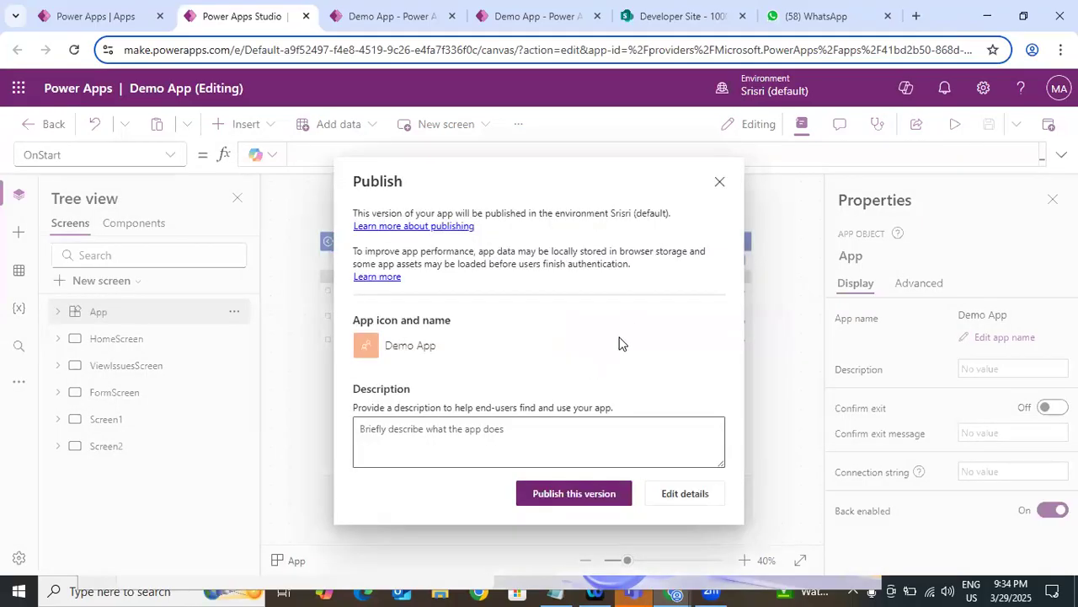
{"action": "left_click", "coordinate": [593, 495]}
Reload the Power Apps list of apps and check the entry for Demo App.
{"action": "left_click", "coordinate": [101, 17]}
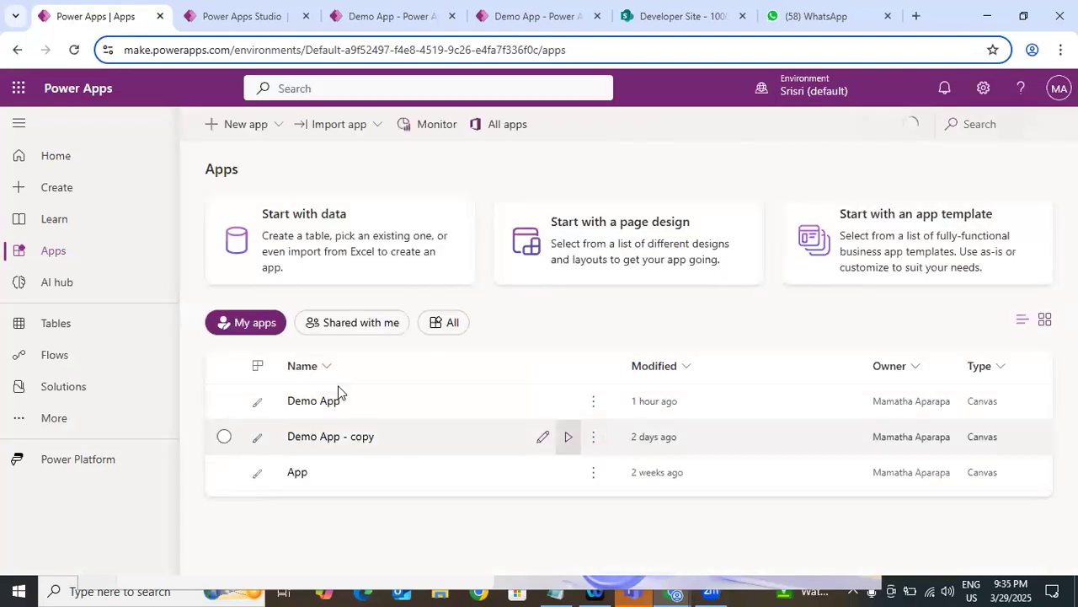
{"action": "left_click", "coordinate": [74, 49]}
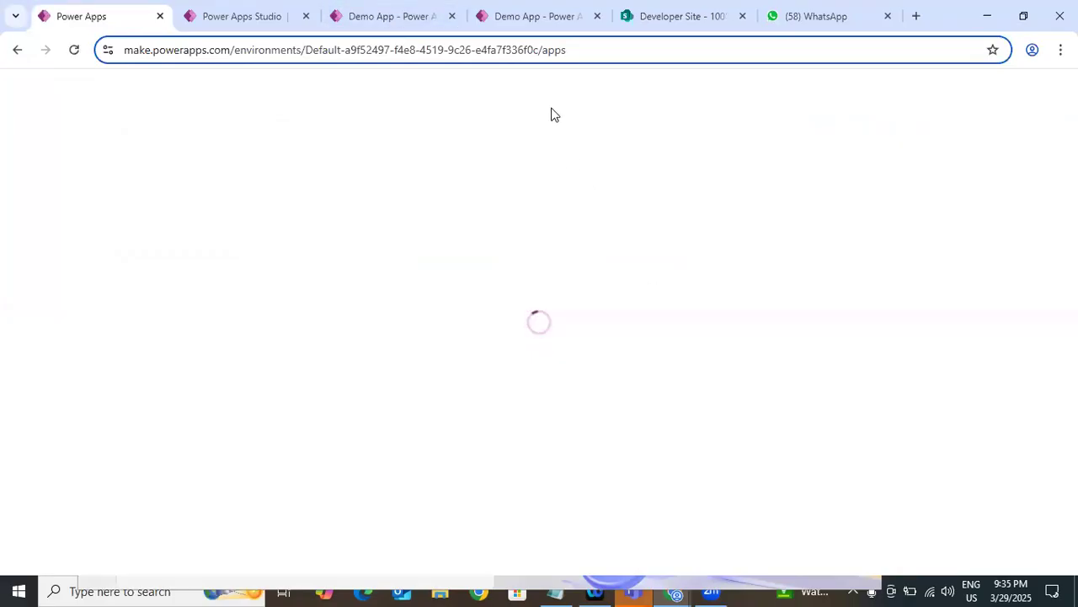
{"action": "left_click", "coordinate": [410, 18]}
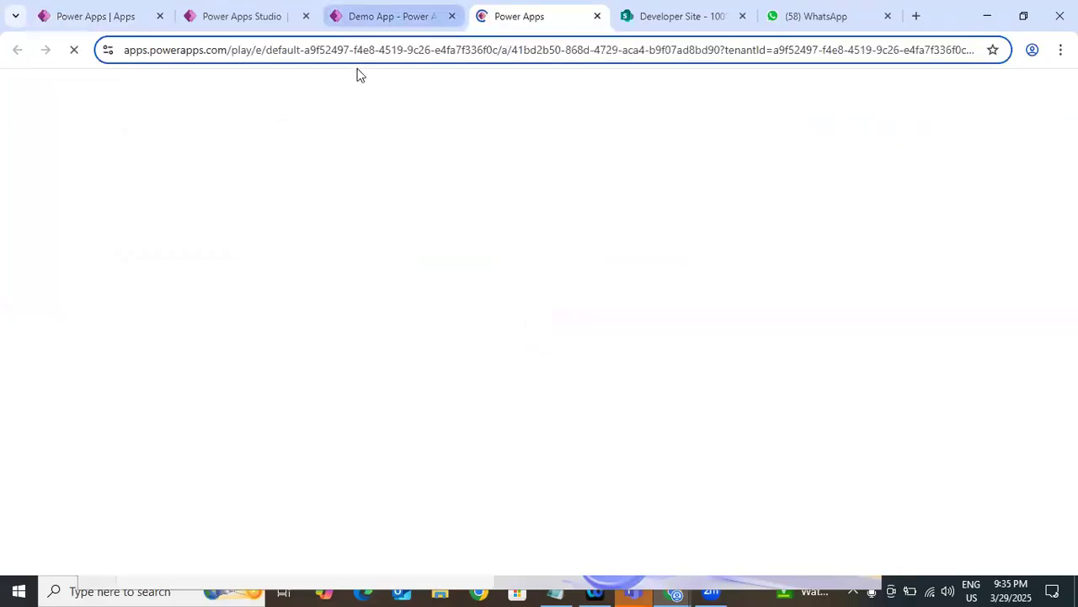
{"action": "left_click", "coordinate": [281, 11]}
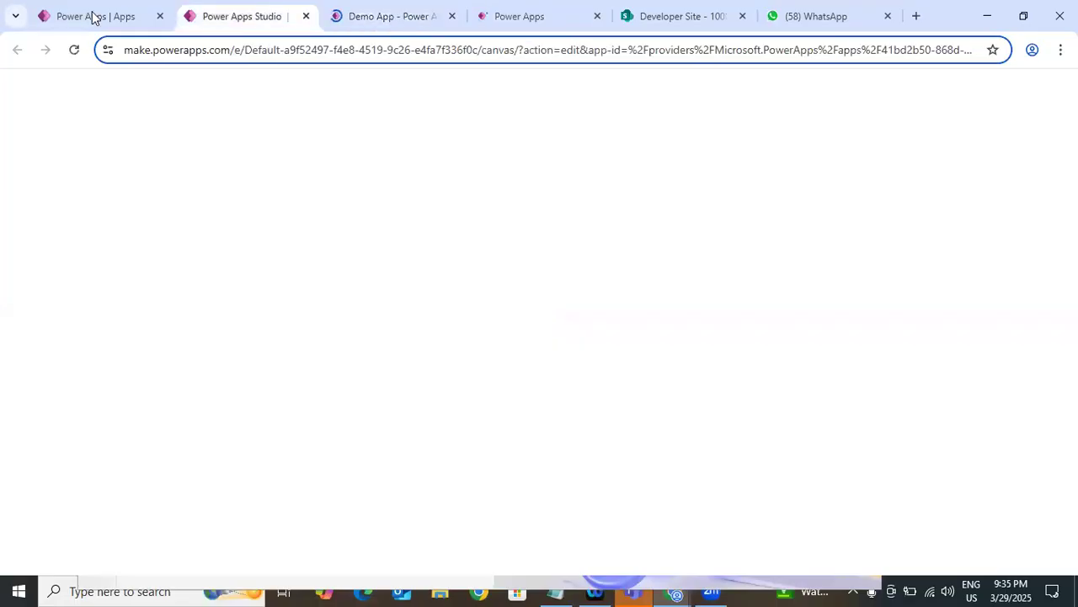
{"action": "key", "text": "ctrl+shift+Tab"}
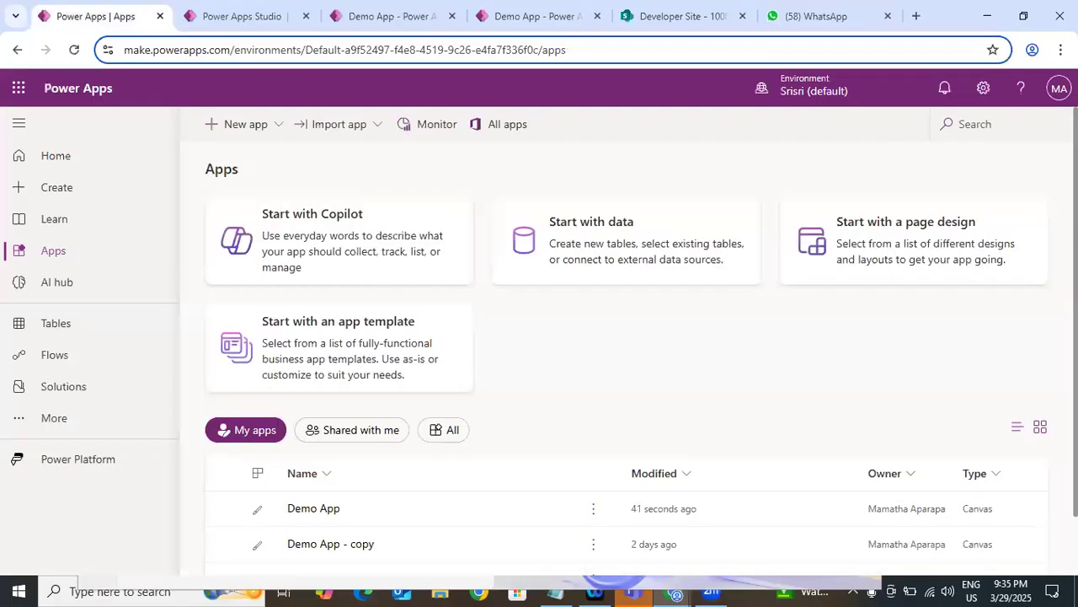
{"action": "scroll", "coordinate": [626, 337], "scroll_direction": "down", "scroll_amount": 1}
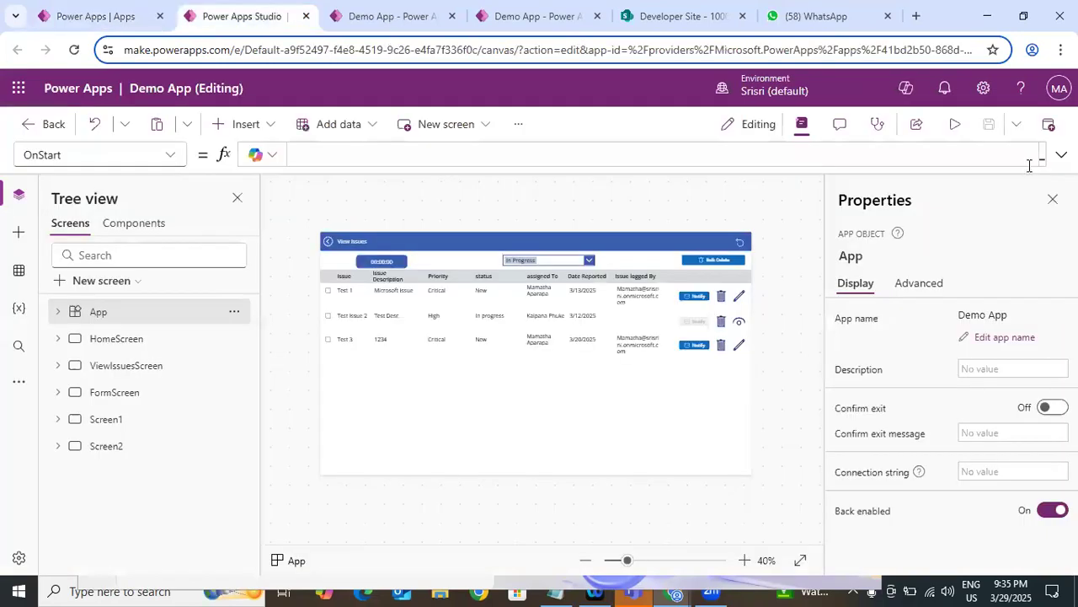
Publish the current version of Demo App again and reload the running app in its browser tab.
{"action": "left_click", "coordinate": [1048, 126]}
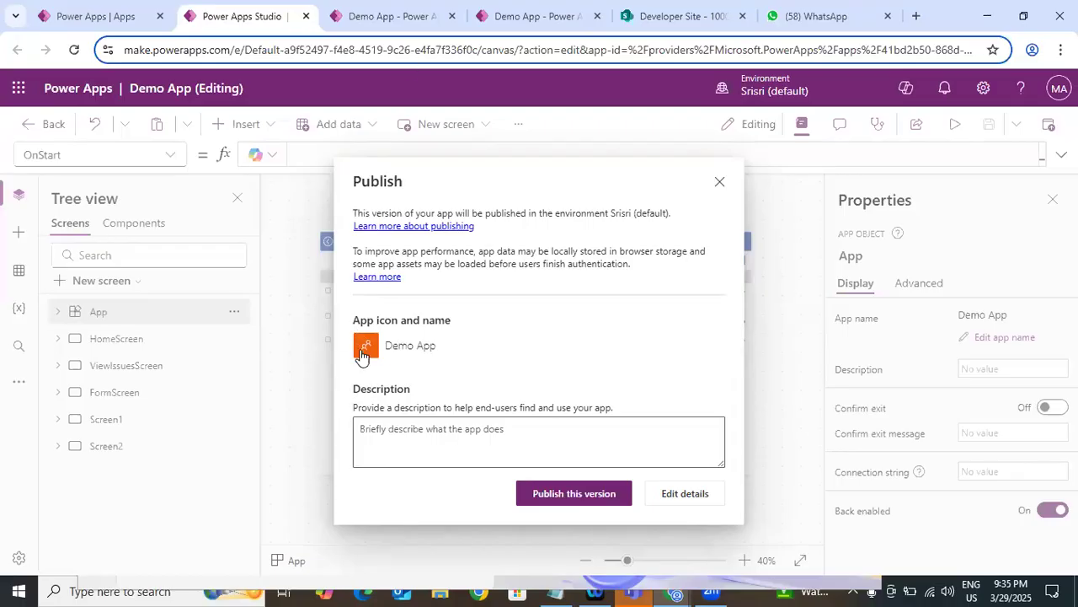
{"action": "left_click", "coordinate": [589, 497]}
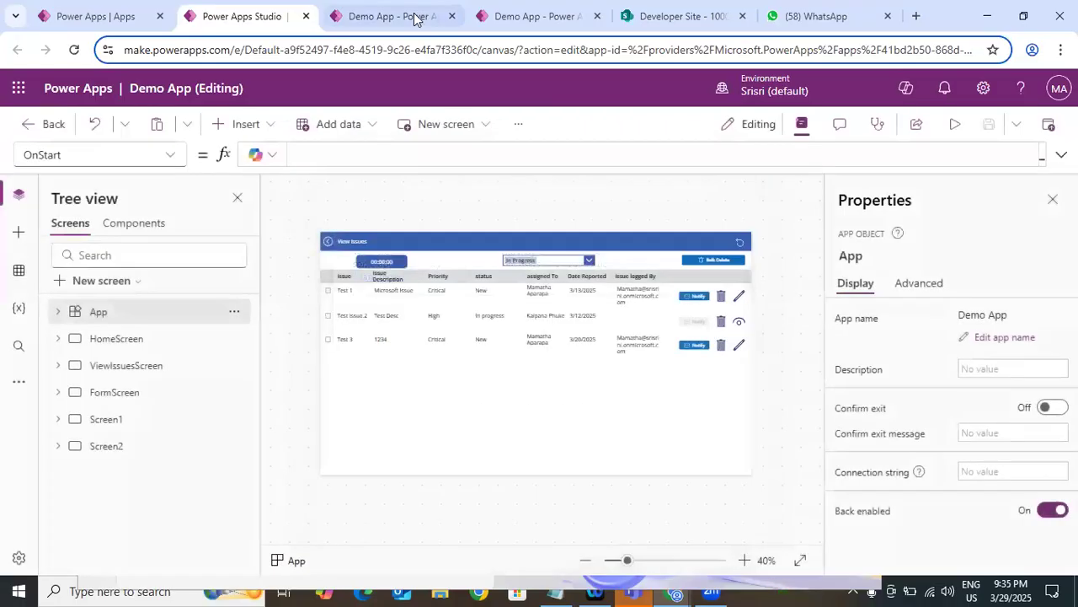
{"action": "left_click", "coordinate": [391, 16]}
{"action": "left_click", "coordinate": [996, 145]}
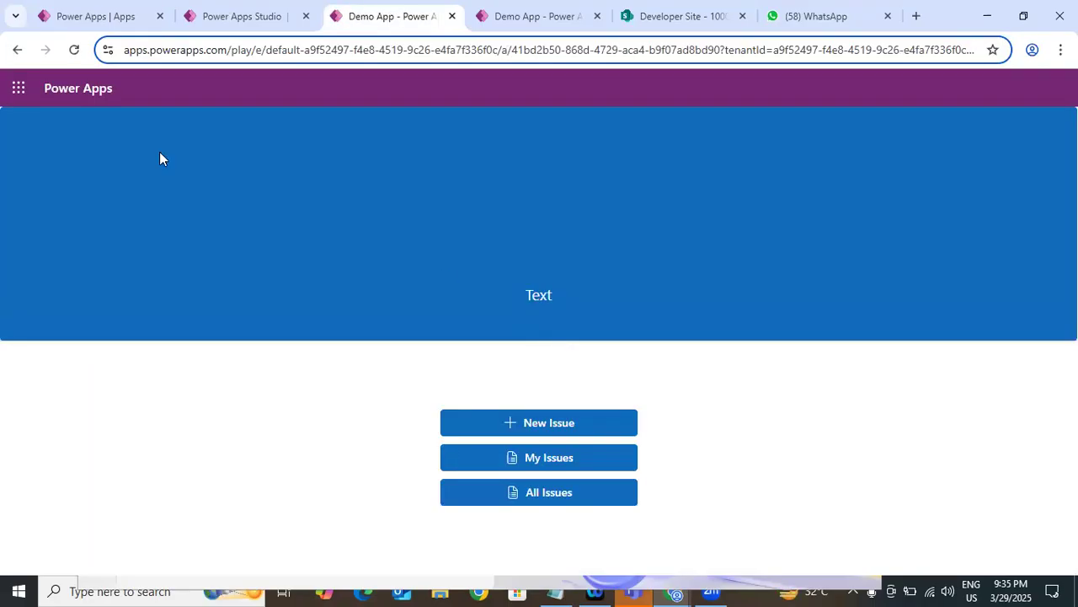
{"action": "left_click", "coordinate": [74, 51]}
{"action": "left_click", "coordinate": [505, 16]}
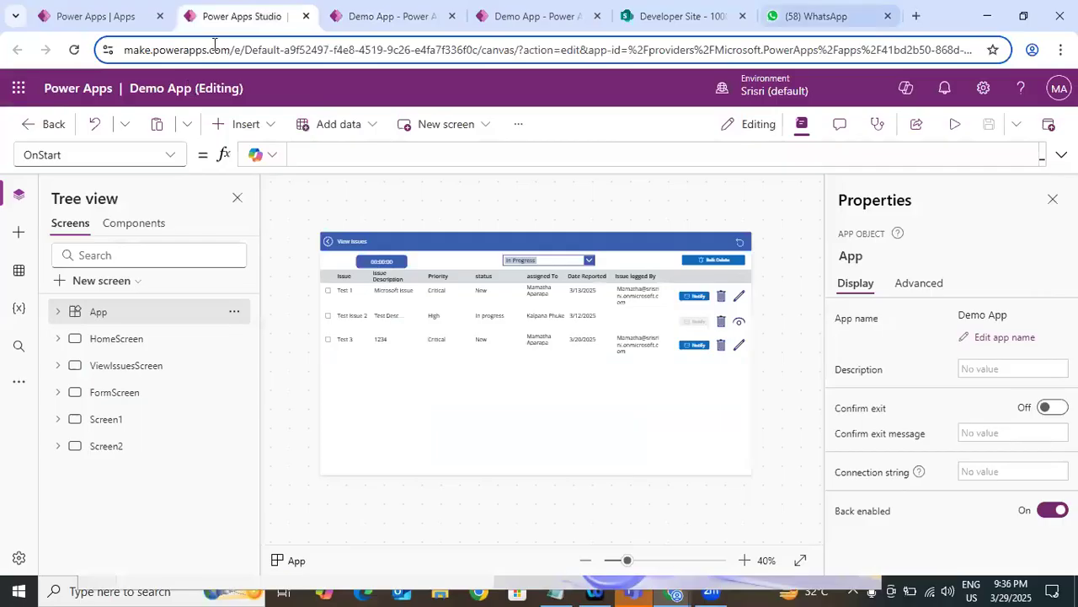
Search Google in a new browser tab for "mobile canvas application" and look through the results.
{"action": "key", "text": "ctrl+t"}
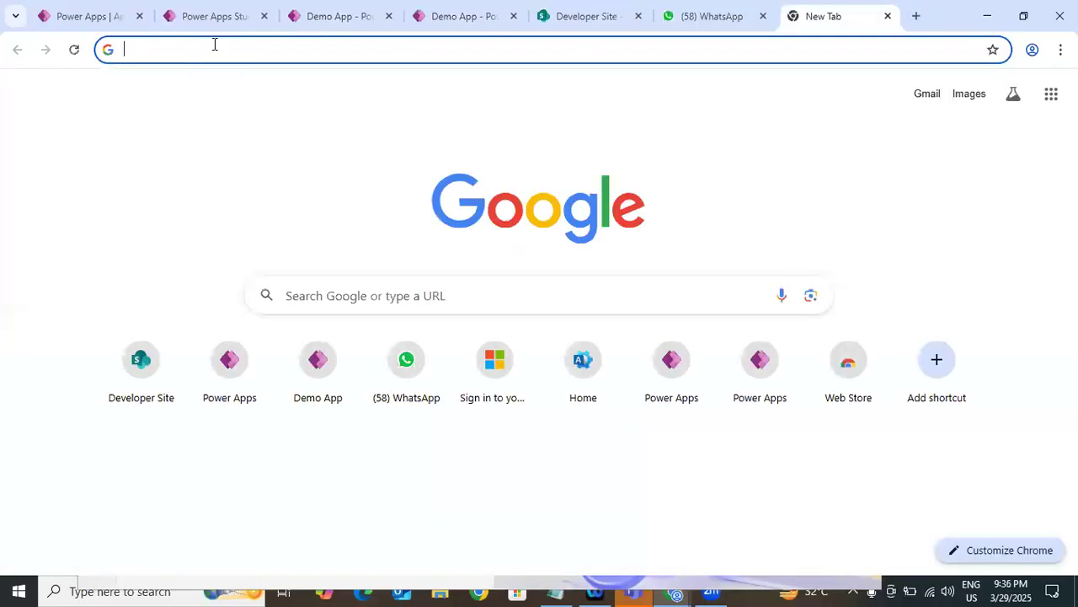
{"action": "type", "text": "mobile ca"}
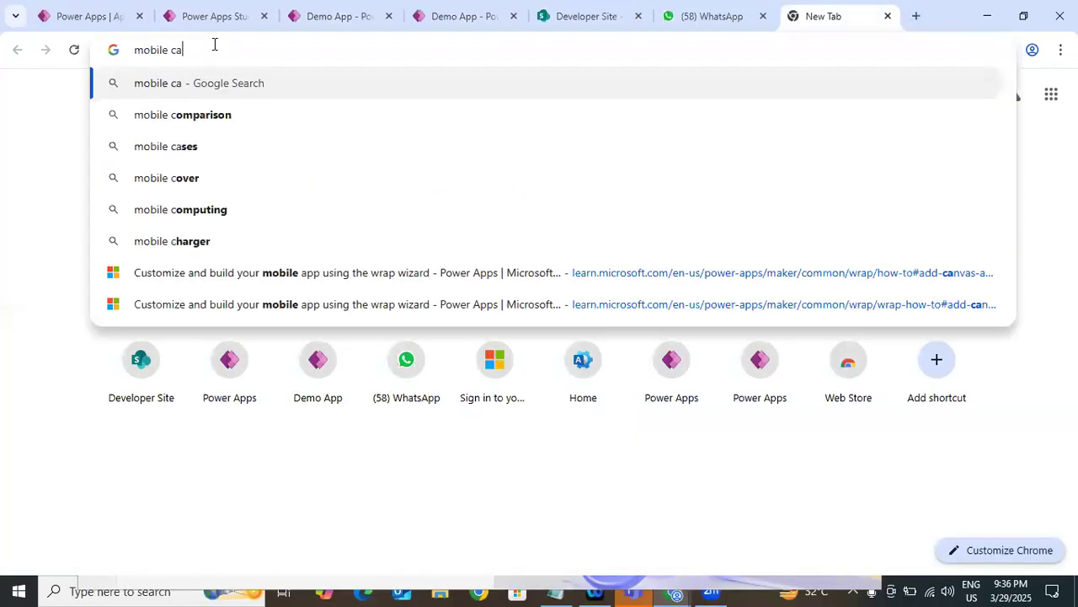
{"action": "type", "text": "nvas app"}
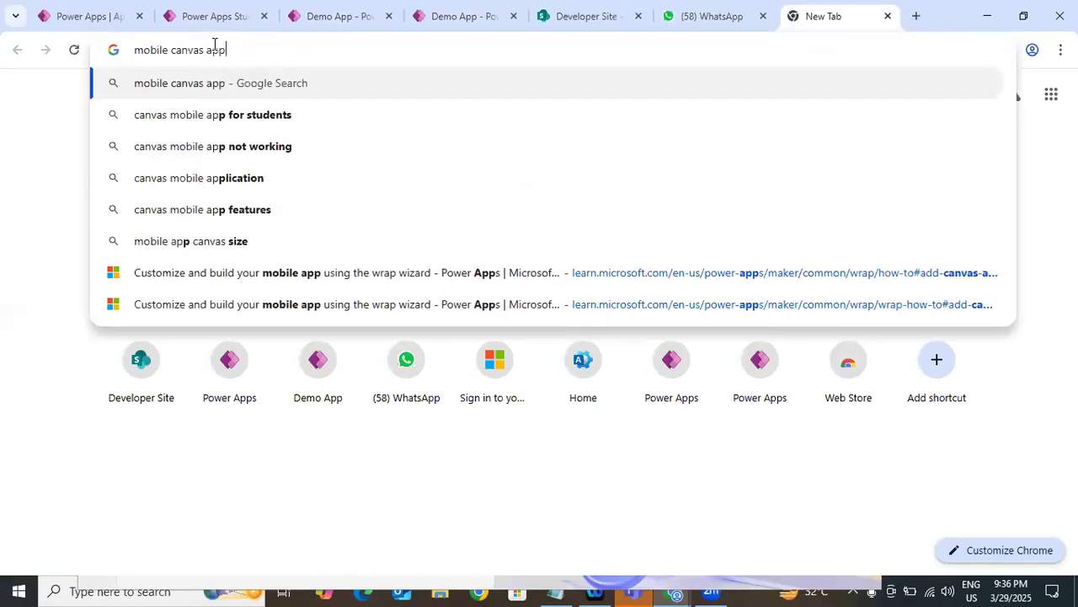
{"action": "type", "text": "lication"}
{"action": "key", "text": "Return"}
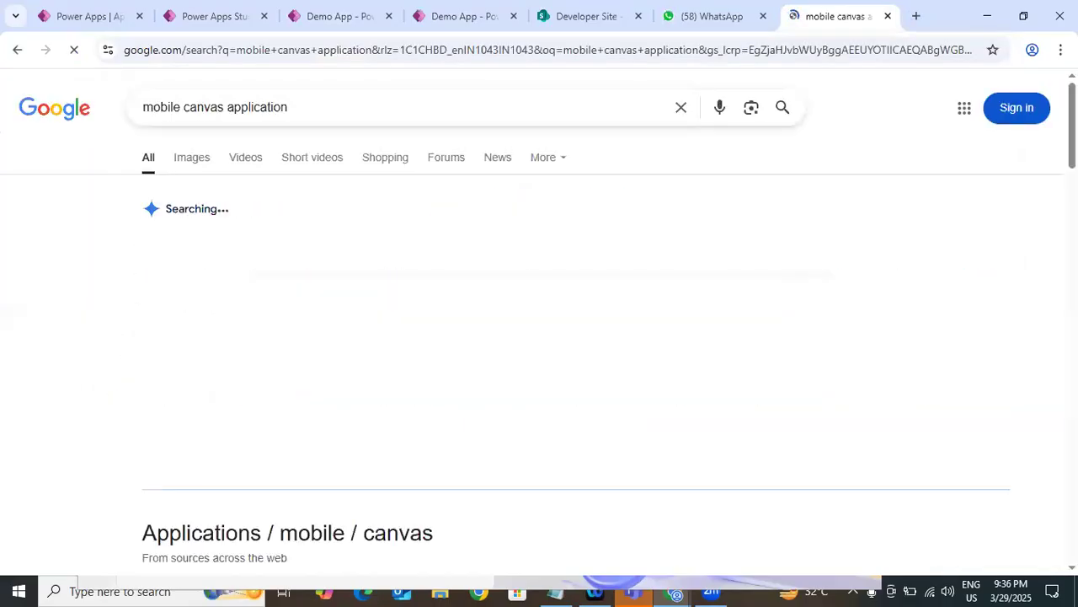
{"action": "scroll", "coordinate": [539, 337], "scroll_direction": "down", "scroll_amount": 15}
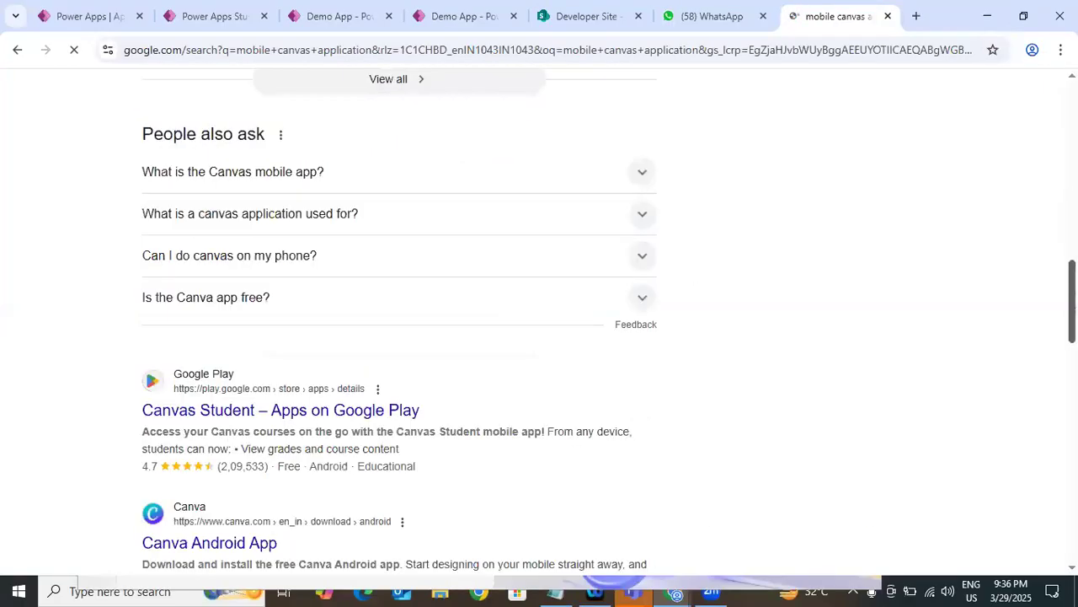
{"action": "scroll", "coordinate": [783, 343], "scroll_direction": "down", "scroll_amount": 5}
{"action": "scroll", "coordinate": [783, 343], "scroll_direction": "up", "scroll_amount": 1}
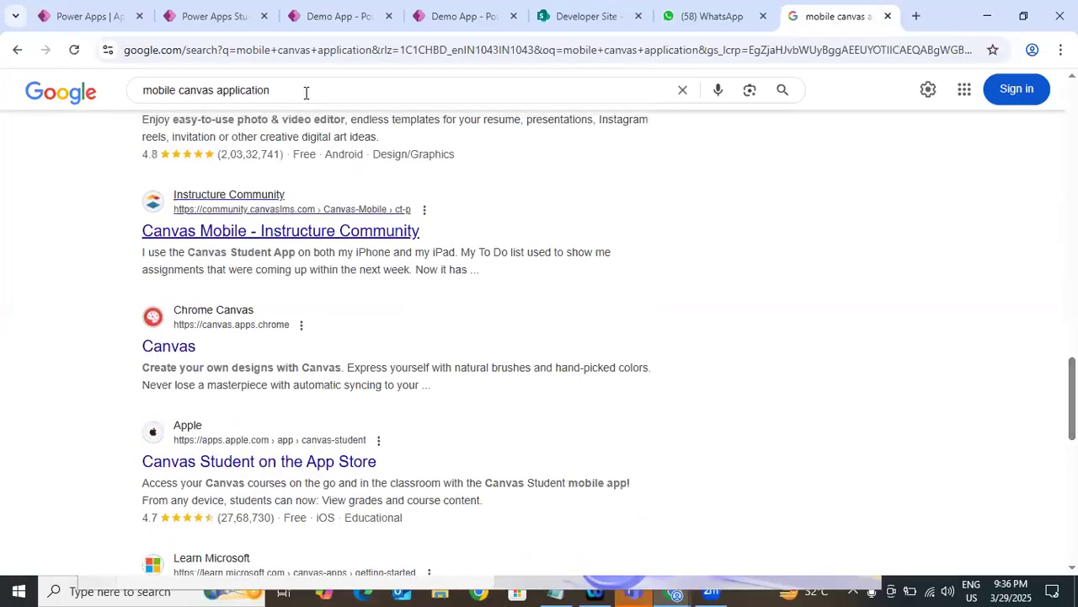
Search Google for "mobile canvas application doc" and open the Power Apps canvas apps documentation result in a new browser tab.
{"action": "left_click", "coordinate": [309, 98]}
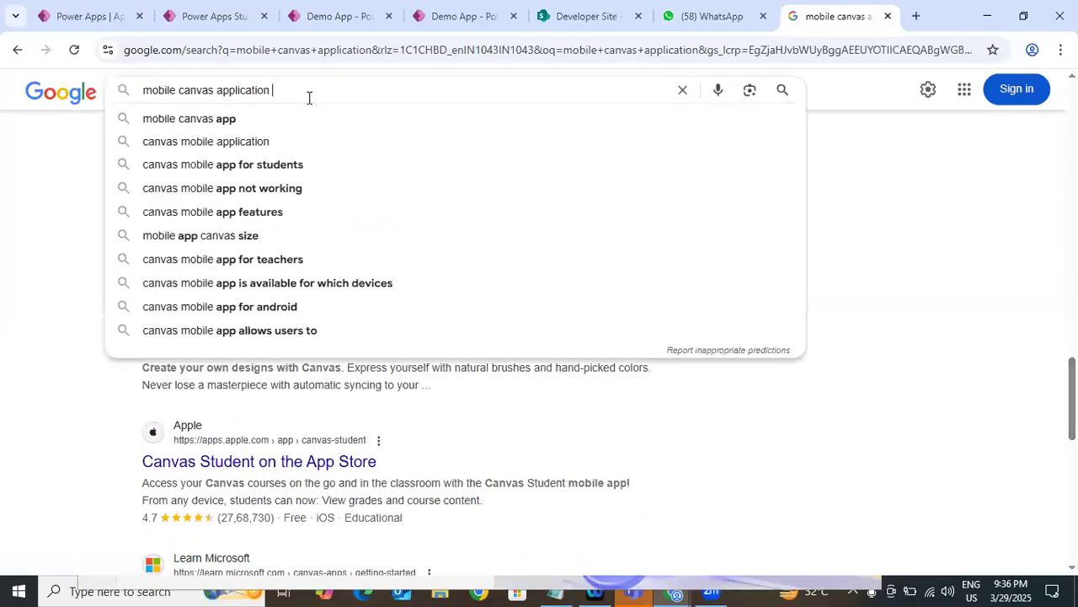
{"action": "type", "text": "doc"}
{"action": "key", "text": "Return"}
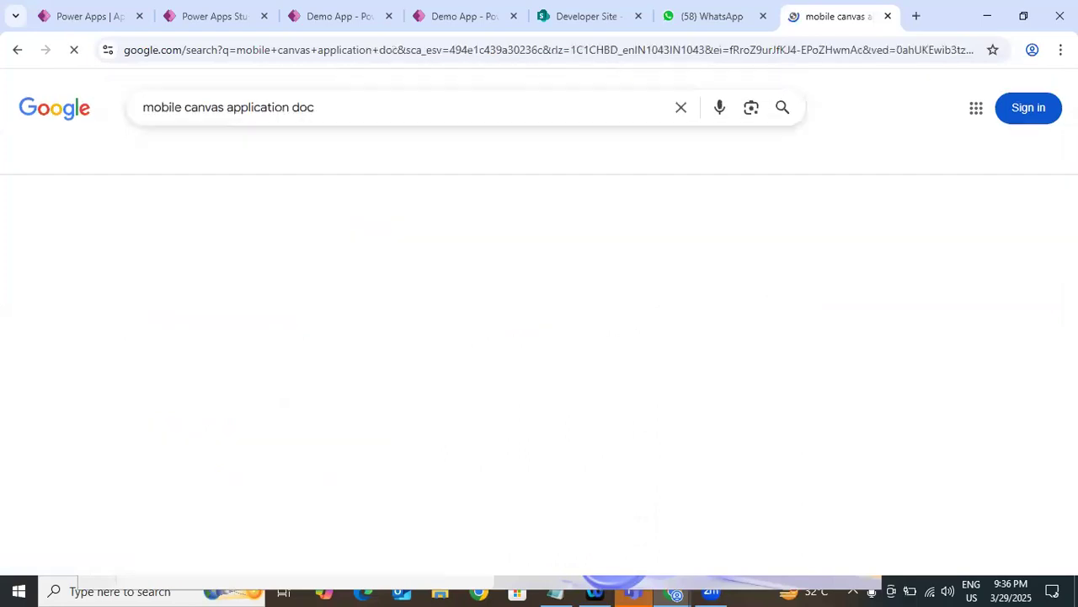
{"action": "scroll", "coordinate": [448, 256], "scroll_direction": "down", "scroll_amount": 7}
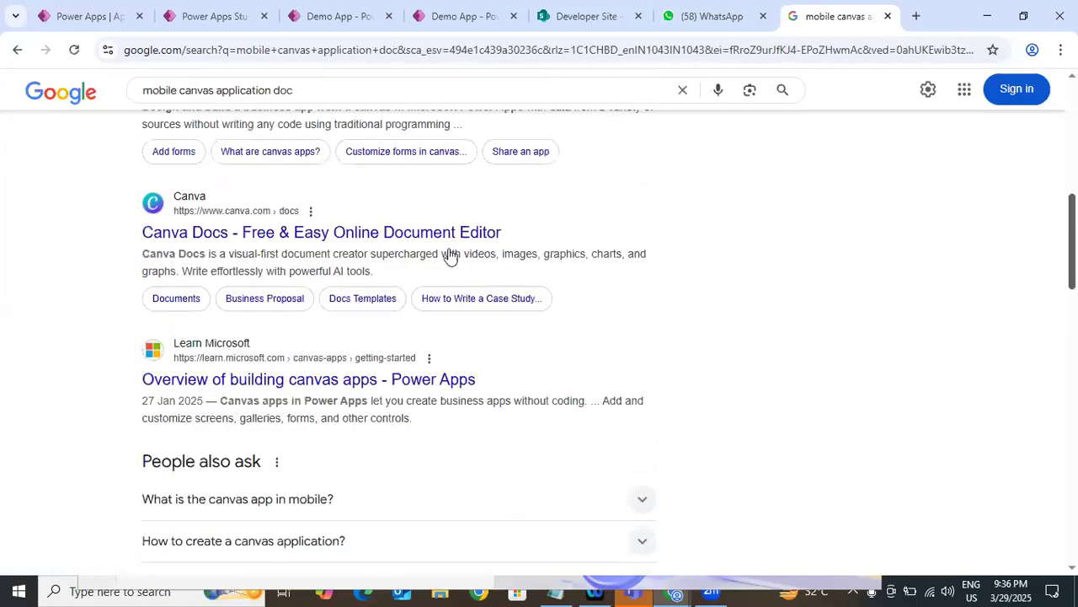
{"action": "scroll", "coordinate": [393, 332], "scroll_direction": "up", "scroll_amount": 3}
{"action": "left_click", "coordinate": [383, 324], "text": "ctrl"}
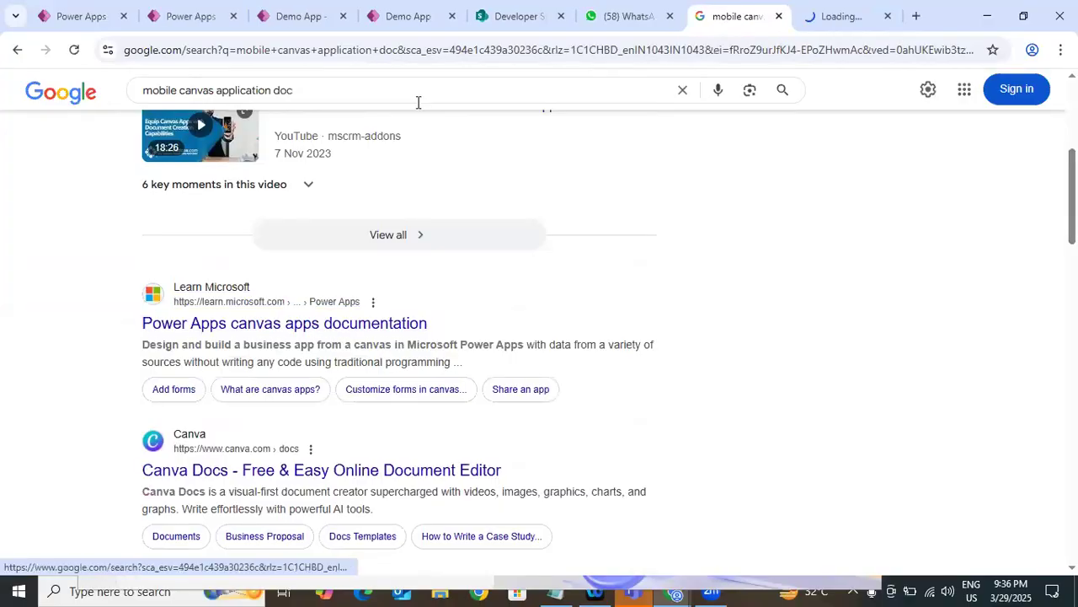
Change the Google search to "mobile Powerapps application doc" and look through the results.
{"action": "left_click", "coordinate": [212, 89]}
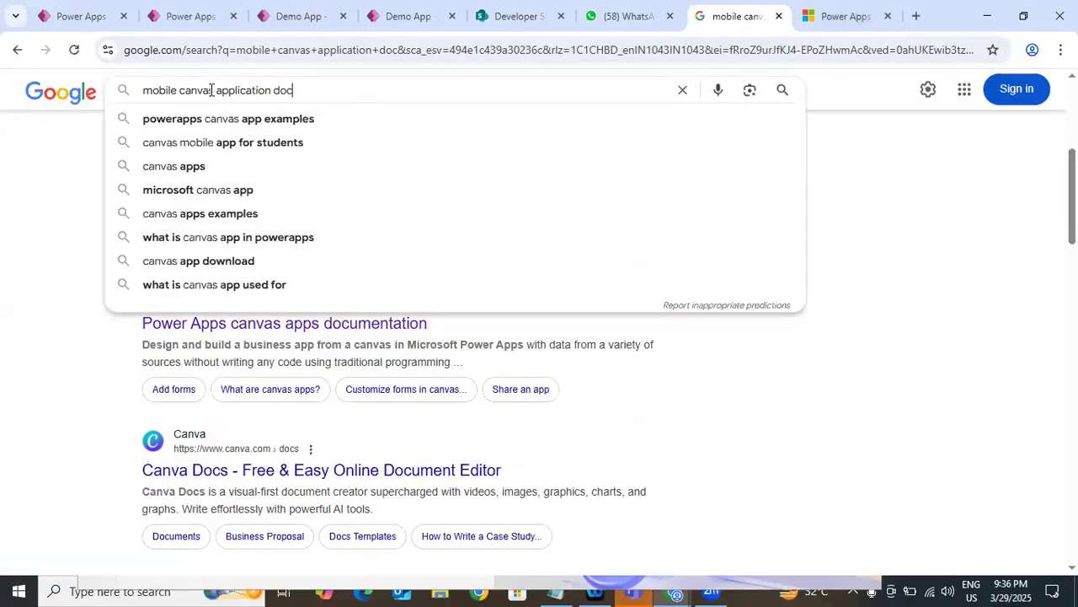
{"action": "double_click", "coordinate": [195, 78]}
{"action": "key", "text": "BackSpace"}
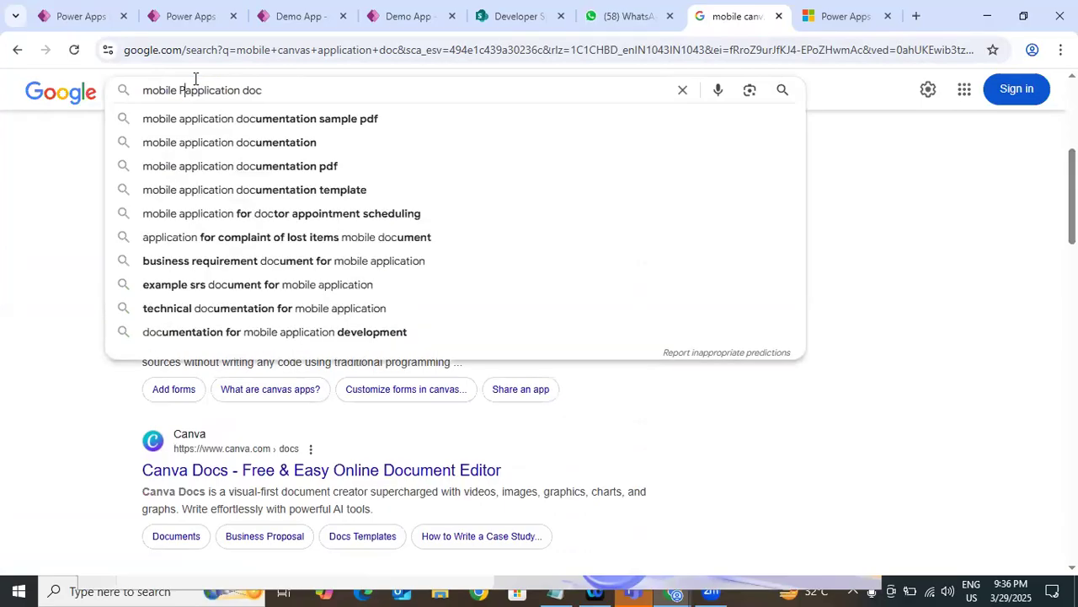
{"action": "type", "text": "Powerapps"}
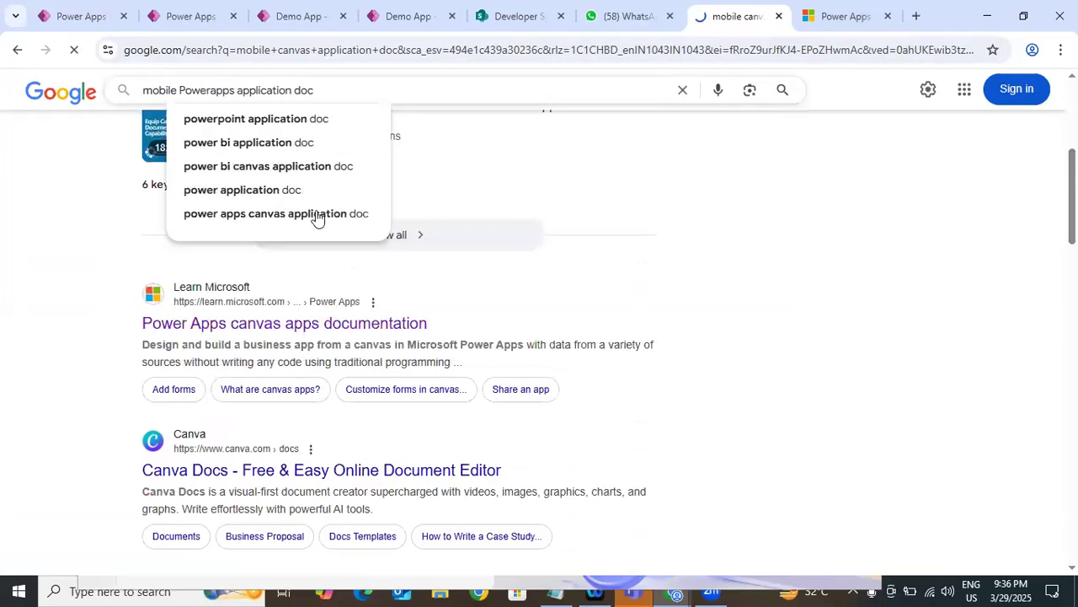
{"action": "key", "text": "Return"}
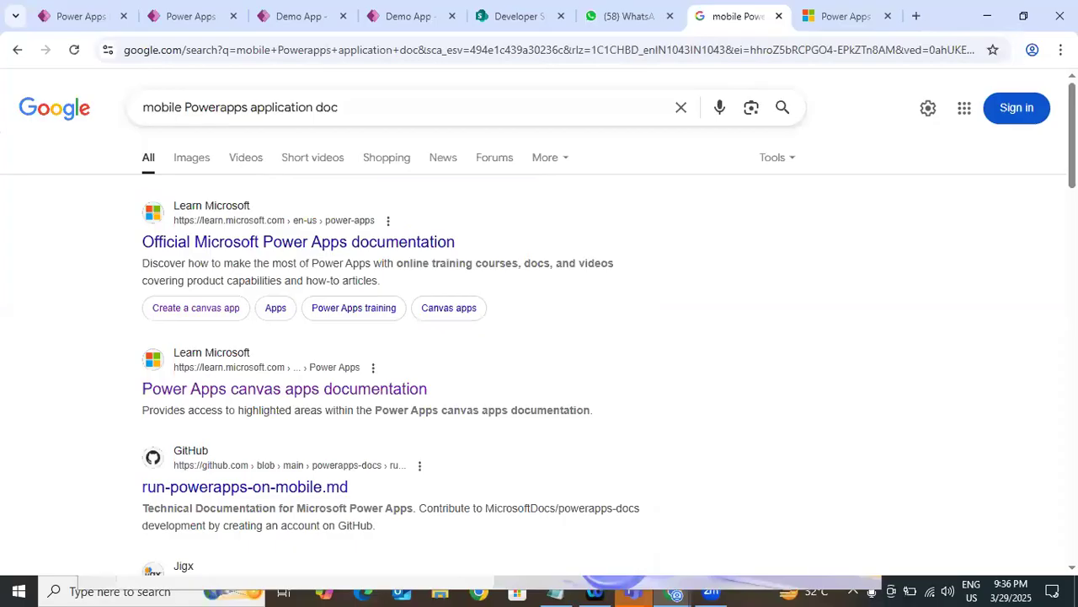
{"action": "scroll", "coordinate": [383, 345], "scroll_direction": "down", "scroll_amount": 3}
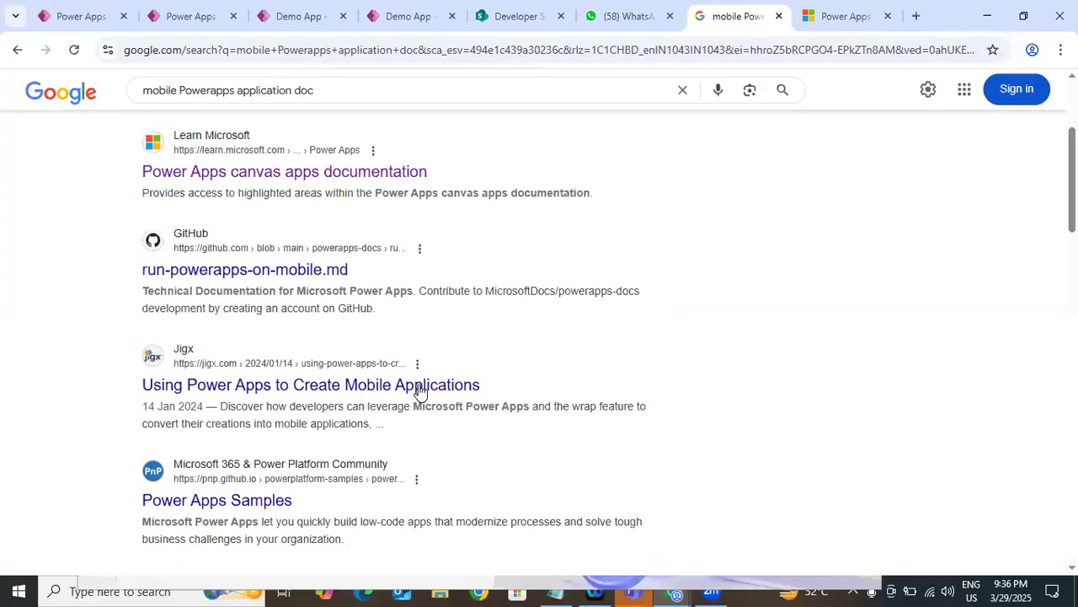
{"action": "scroll", "coordinate": [419, 391], "scroll_direction": "down", "scroll_amount": 5}
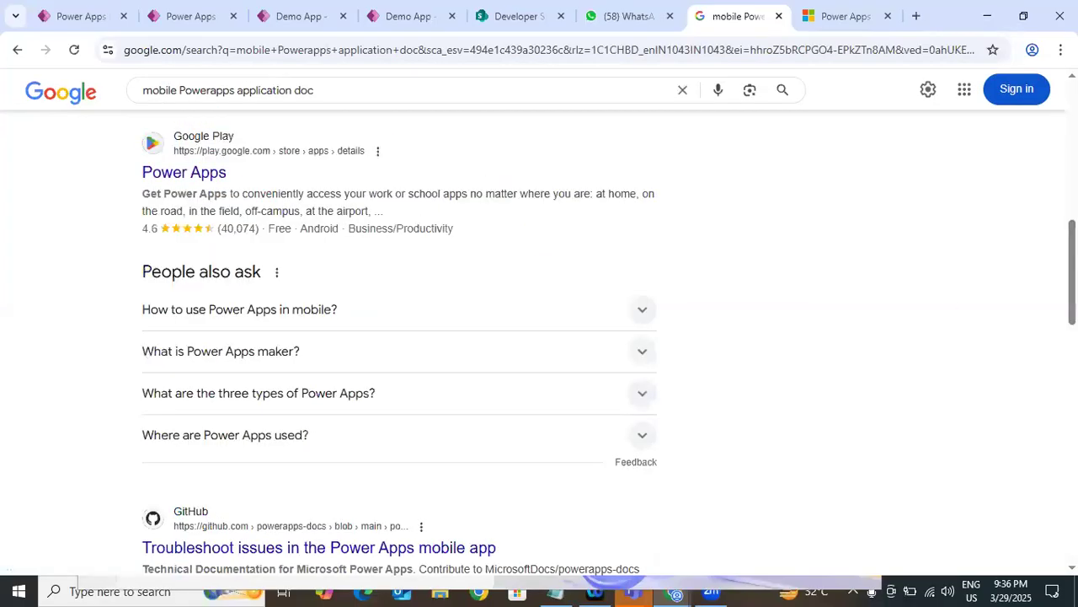
{"action": "scroll", "coordinate": [396, 379], "scroll_direction": "down", "scroll_amount": 4}
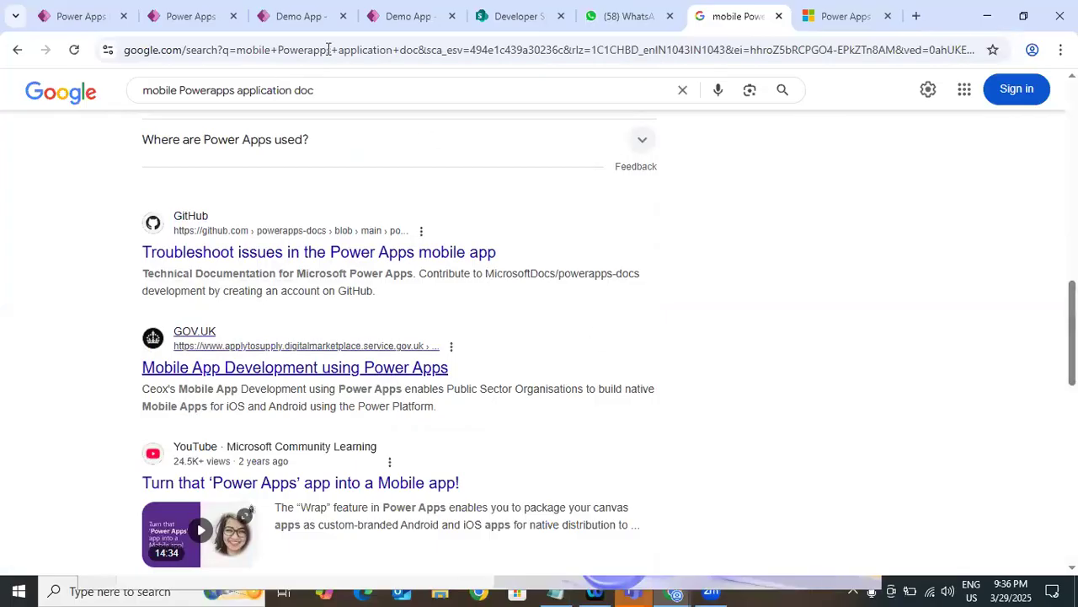
Replace the Google query with "Powerapps mobile doc" and look through the whole first page of results.
{"action": "left_click_drag", "start_coordinate": [314, 90], "coordinate": [65, 93]}
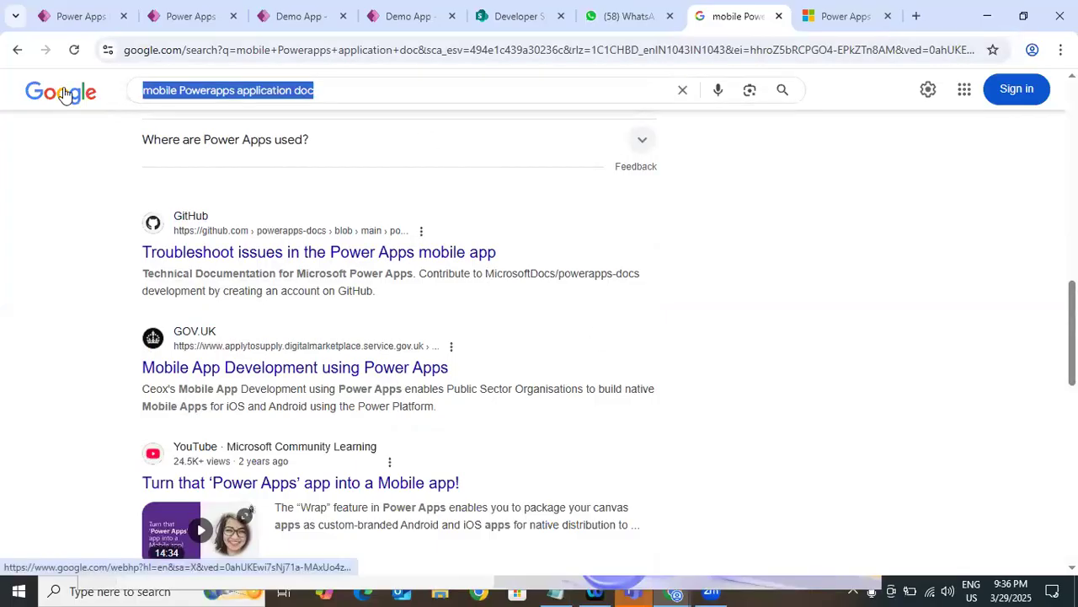
{"action": "key", "text": "BackSpace"}
{"action": "type", "text": "Pow"}
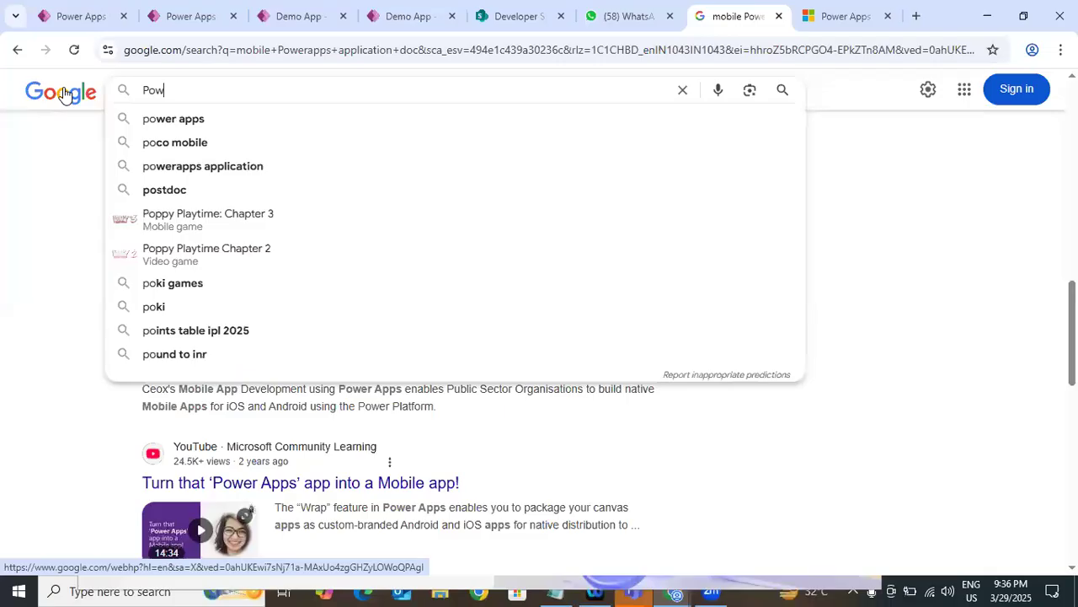
{"action": "type", "text": "erapps m"}
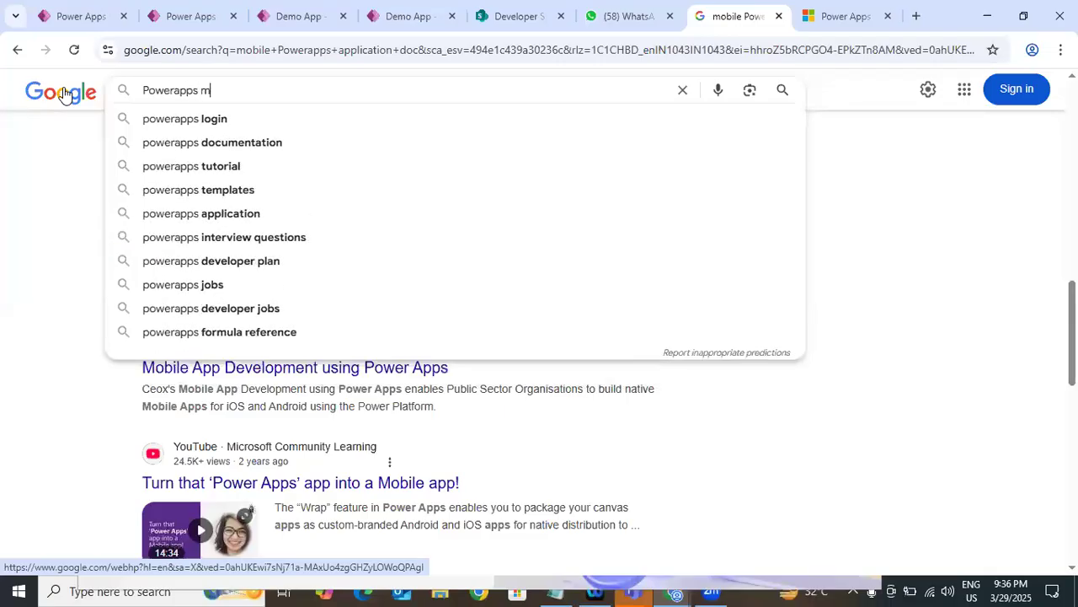
{"action": "type", "text": "obile d"}
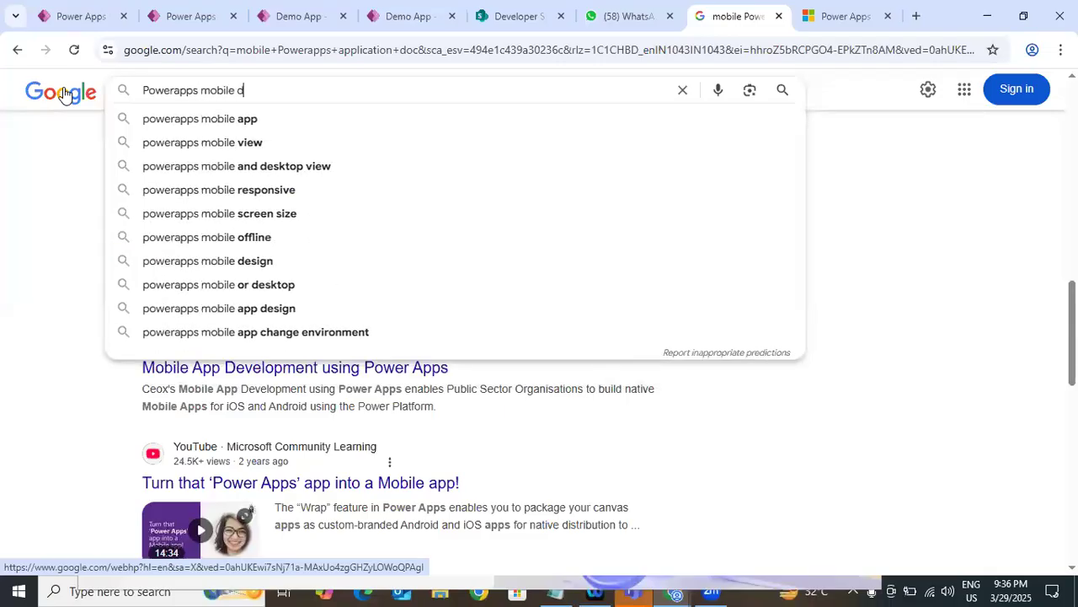
{"action": "type", "text": "pc"}
{"action": "key", "text": "BackSpace"}
{"action": "key", "text": "BackSpace"}
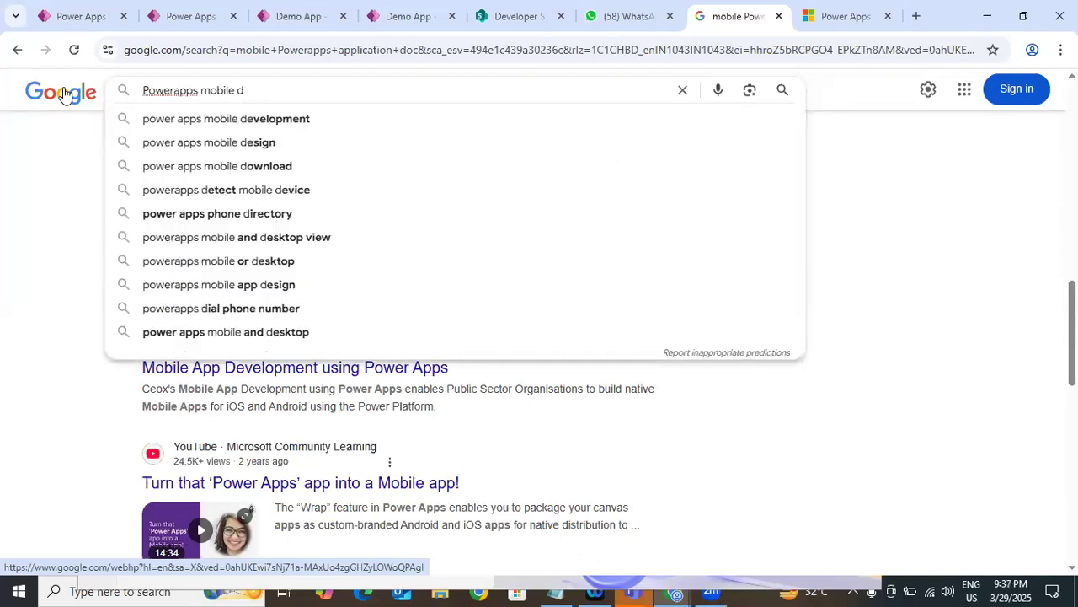
{"action": "type", "text": "oc"}
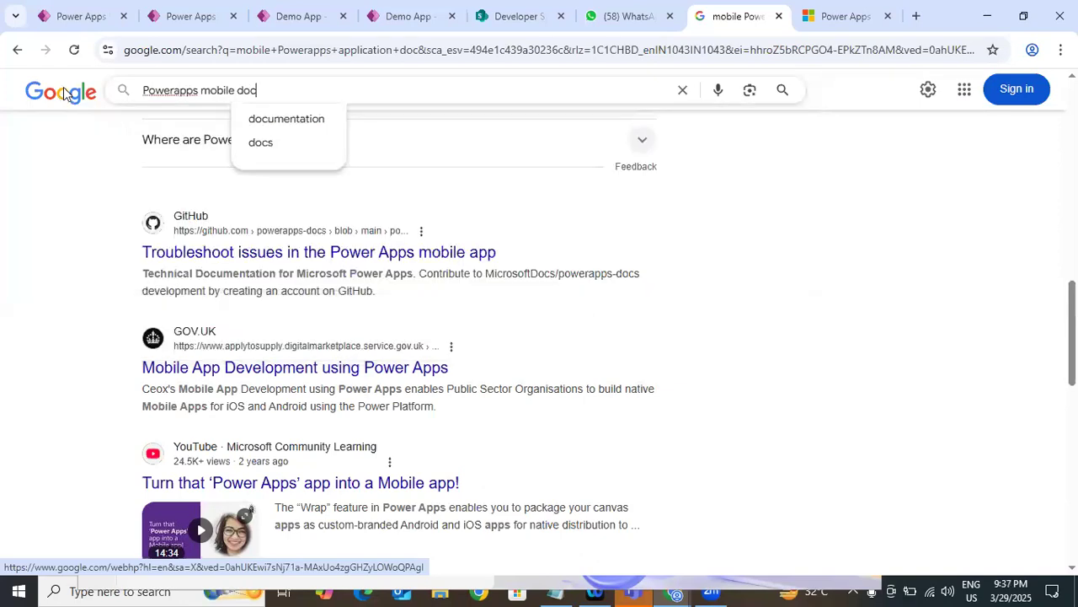
{"action": "key", "text": "Return"}
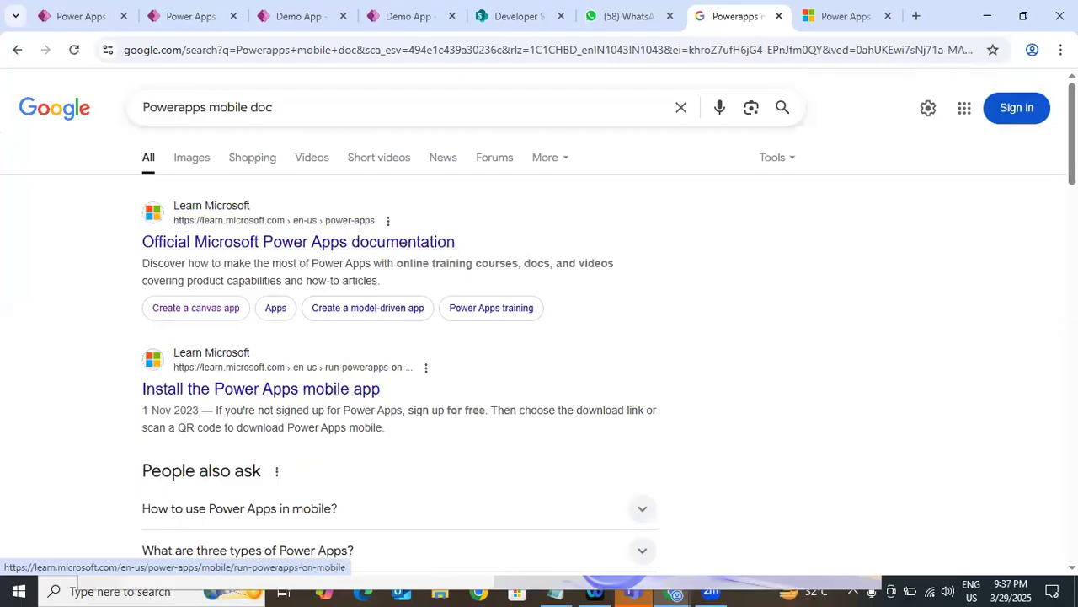
{"action": "scroll", "coordinate": [344, 236], "scroll_direction": "down", "scroll_amount": 6}
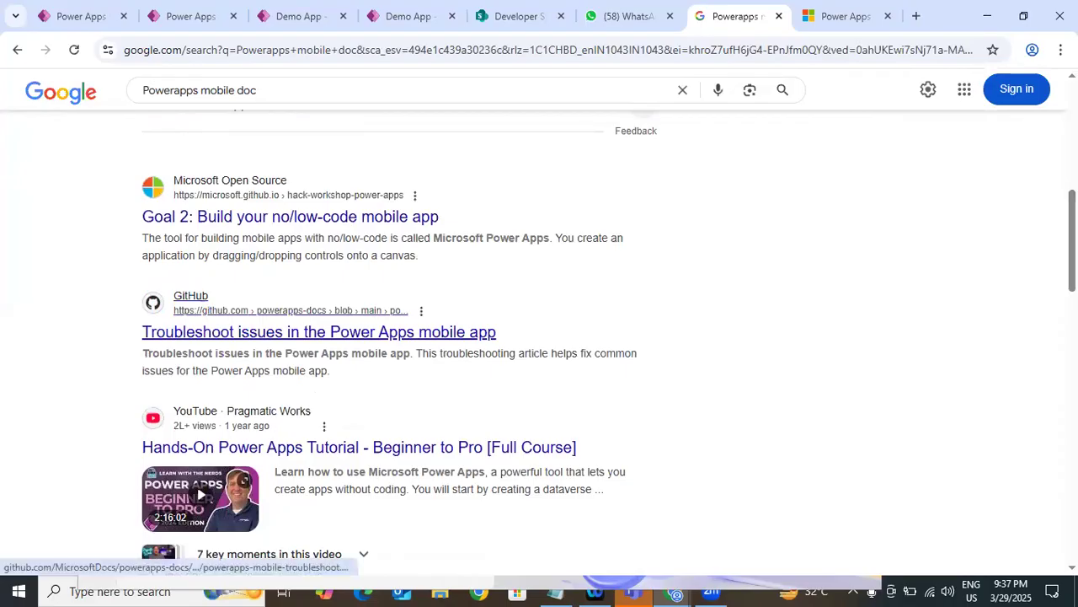
{"action": "scroll", "coordinate": [344, 337], "scroll_direction": "down", "scroll_amount": 5}
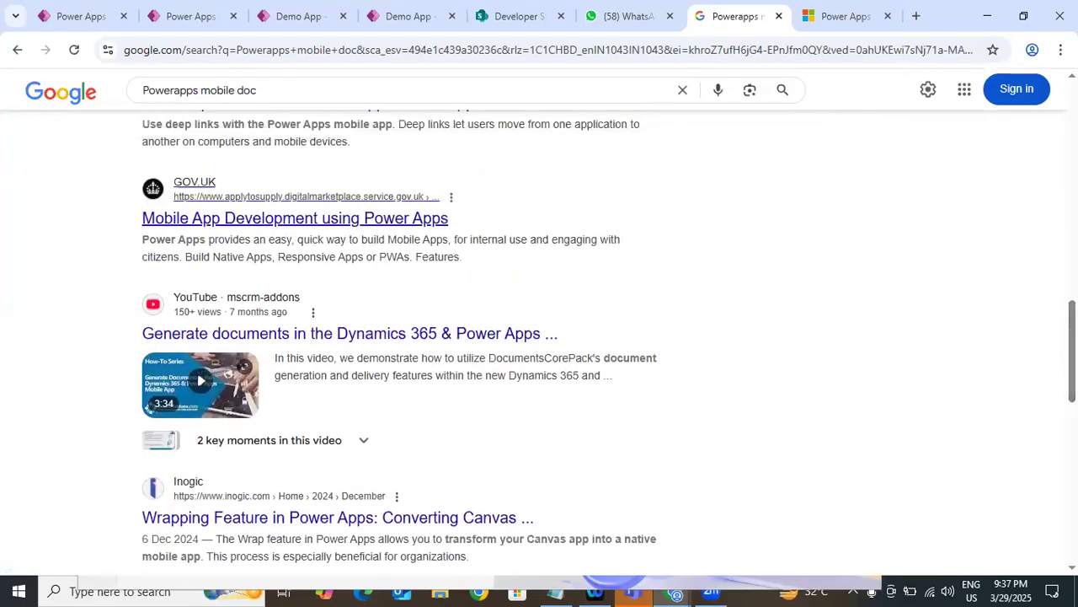
{"action": "left_click", "coordinate": [1072, 282]}
{"action": "left_click_drag", "start_coordinate": [1073, 283], "coordinate": [1073, 524]}
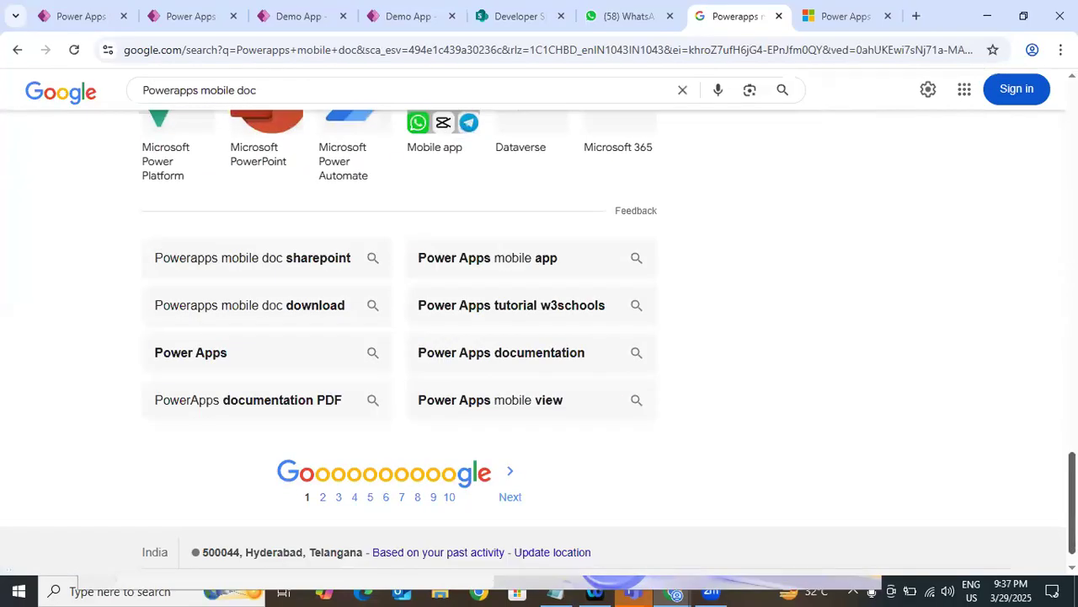
{"action": "scroll", "coordinate": [705, 177], "scroll_direction": "up", "scroll_amount": 5}
Filter the Power Apps canvas apps documentation by "mobile" and open the article "Install the Power Apps mobile app" in a new browser tab.
{"action": "left_click", "coordinate": [821, 18]}
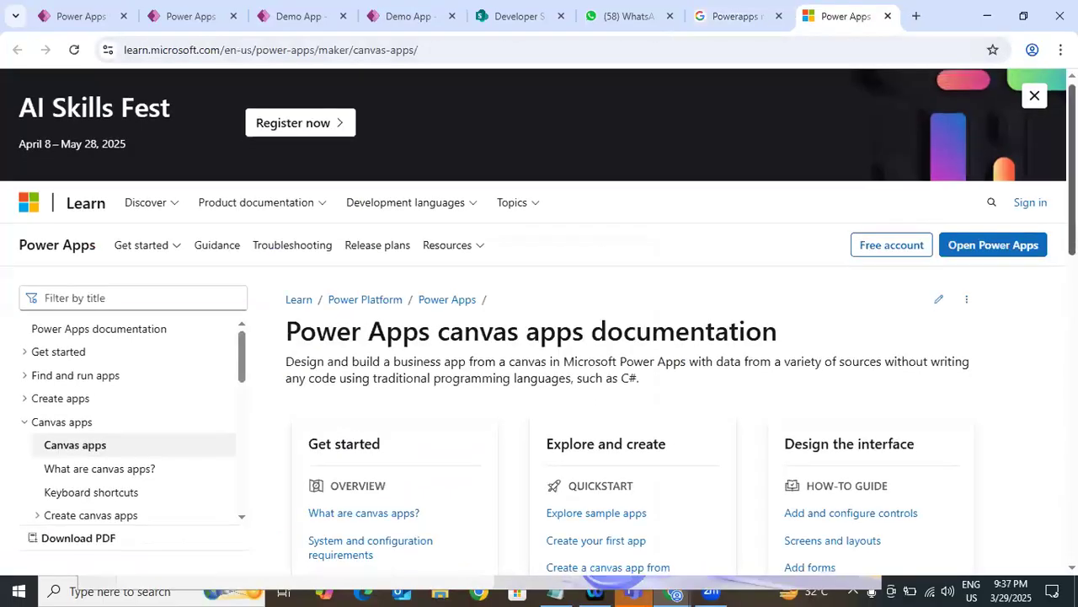
{"action": "scroll", "coordinate": [76, 101], "scroll_direction": "down", "scroll_amount": 5}
{"action": "scroll", "coordinate": [75, 101], "scroll_direction": "up", "scroll_amount": 2}
{"action": "left_click", "coordinate": [76, 102]}
{"action": "type", "text": "mobile"}
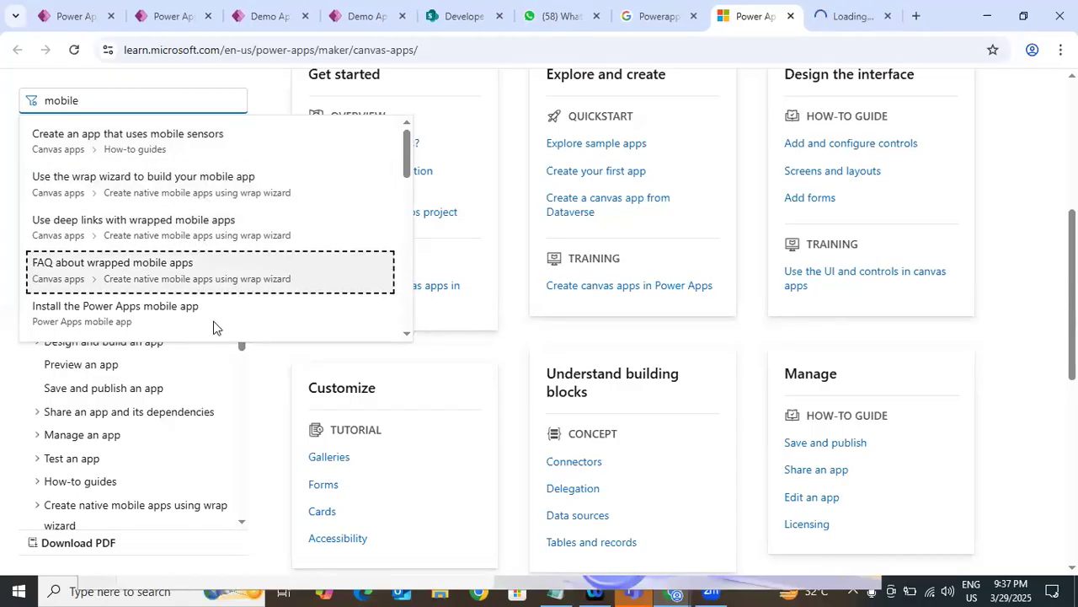
{"action": "middle_click", "coordinate": [177, 308]}
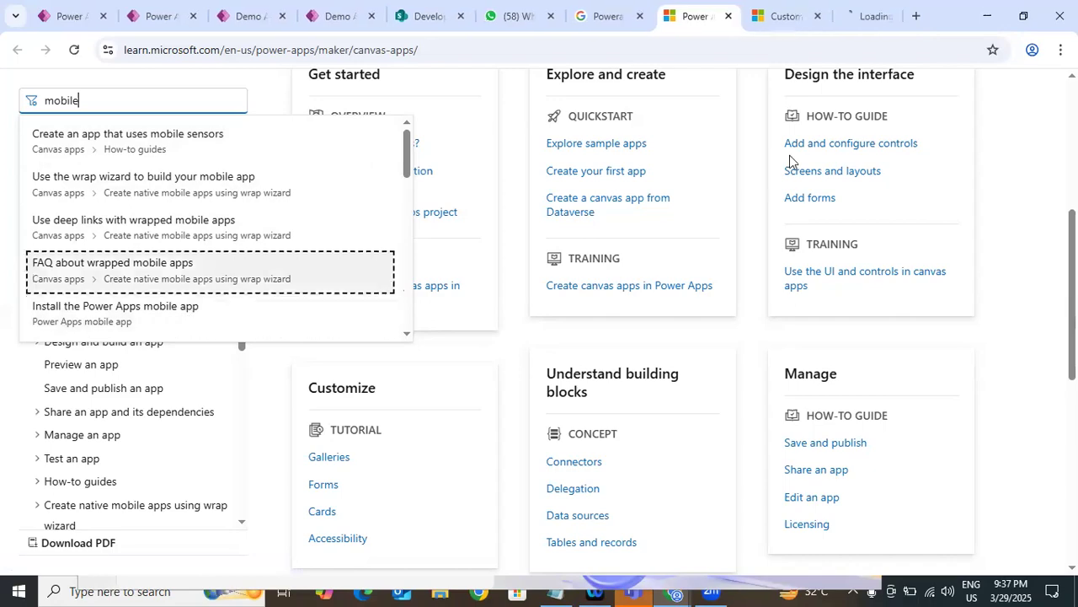
{"action": "left_click", "coordinate": [859, 16]}
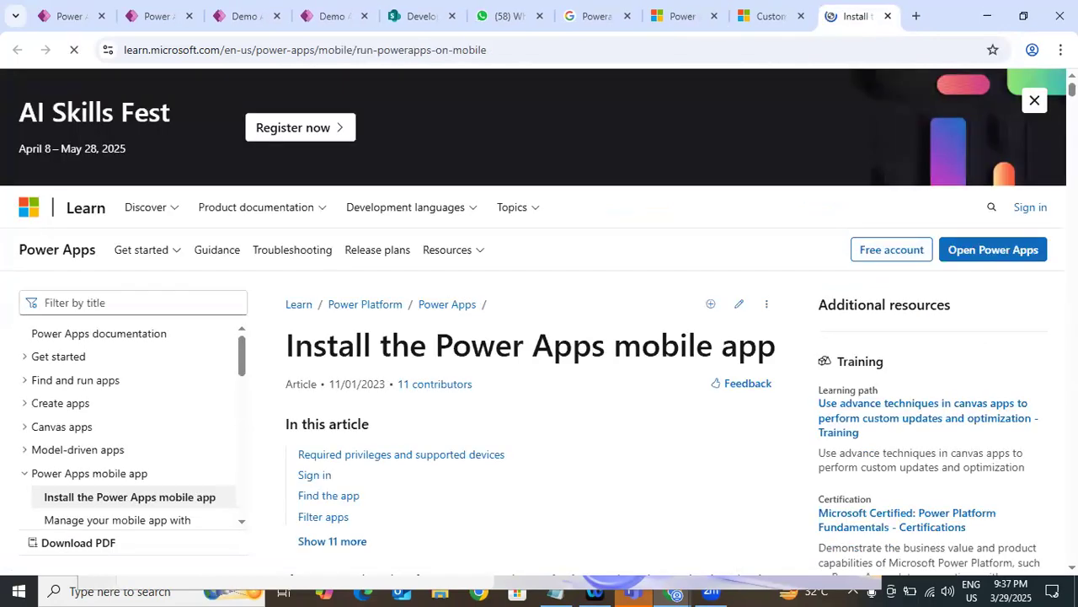
Examine the mobile app article's illustrations of the All apps and Home screens and how app types are shown.
{"action": "scroll", "coordinate": [539, 320], "scroll_direction": "down", "scroll_amount": 10}
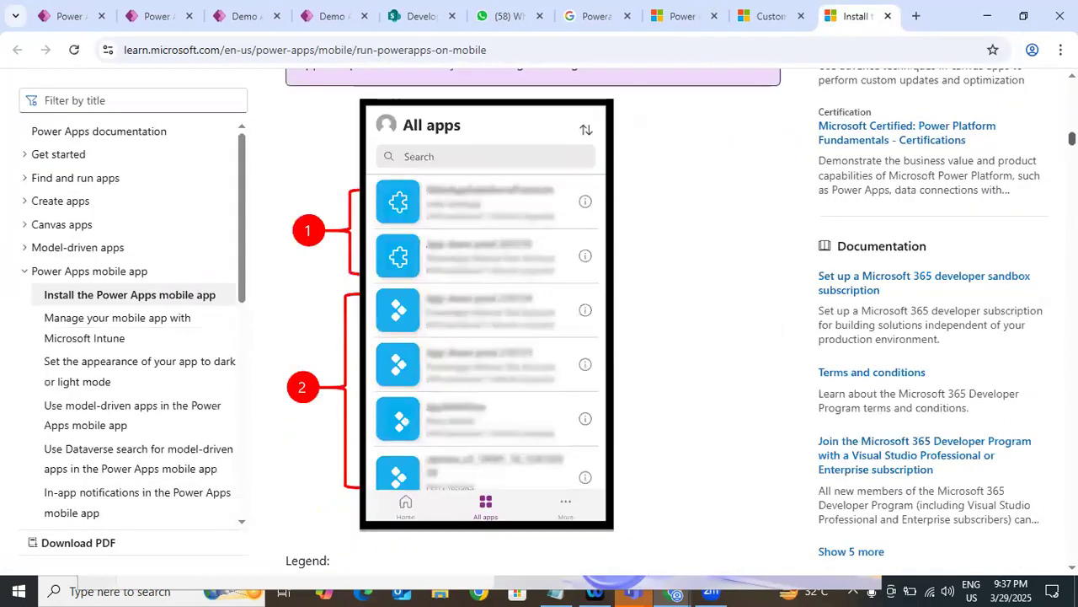
{"action": "scroll", "coordinate": [539, 320], "scroll_direction": "up", "scroll_amount": 7}
{"action": "scroll", "coordinate": [539, 320], "scroll_direction": "down", "scroll_amount": 12}
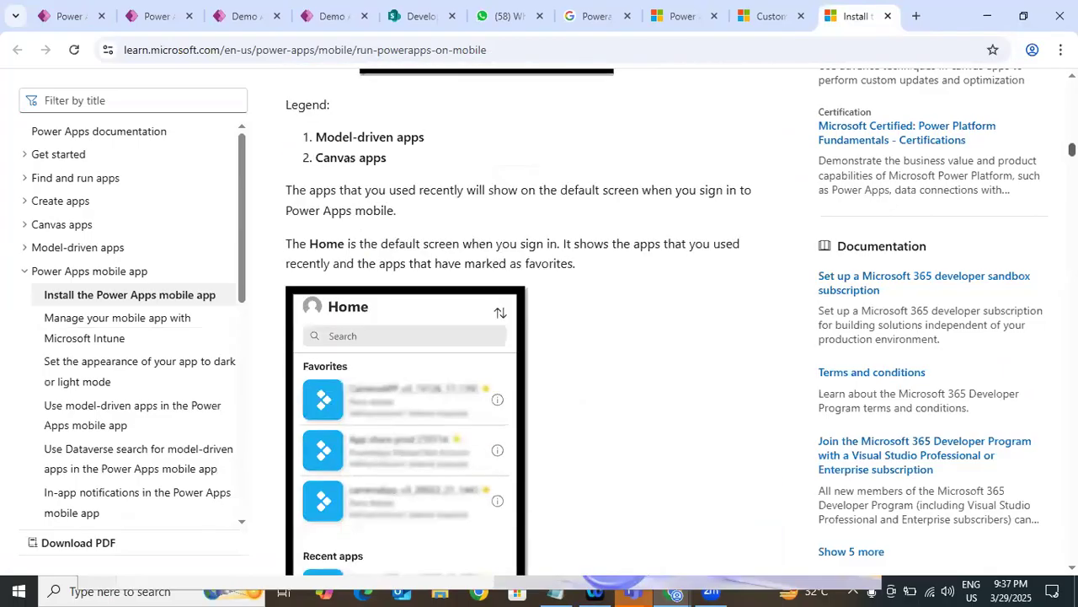
{"action": "scroll", "coordinate": [539, 320], "scroll_direction": "up", "scroll_amount": 5}
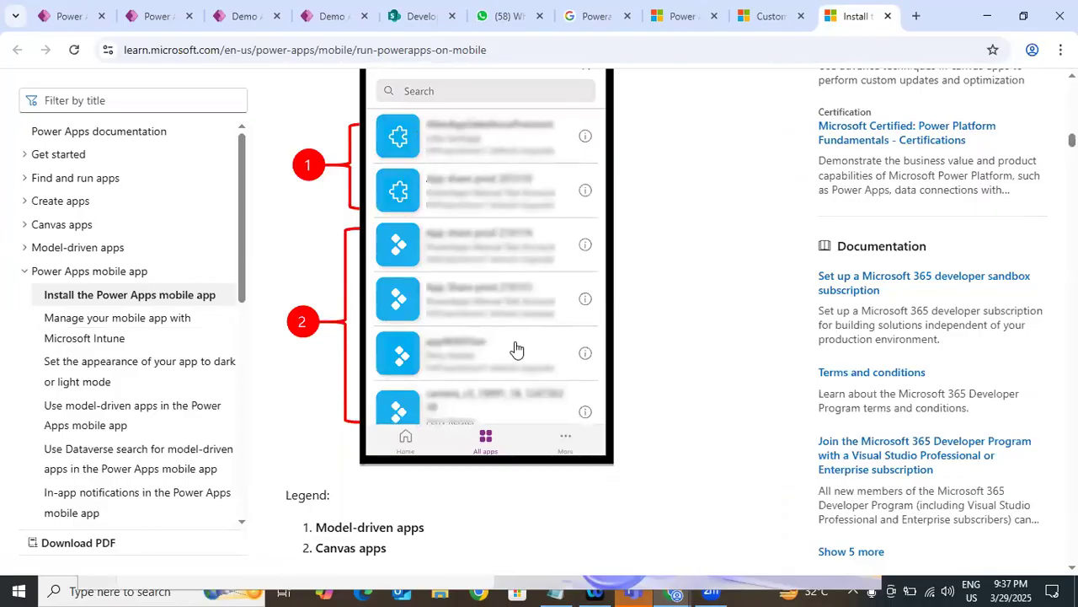
{"action": "left_click_drag", "start_coordinate": [1071, 140], "coordinate": [1072, 185]}
{"action": "scroll", "coordinate": [919, 207], "scroll_direction": "up", "scroll_amount": 8}
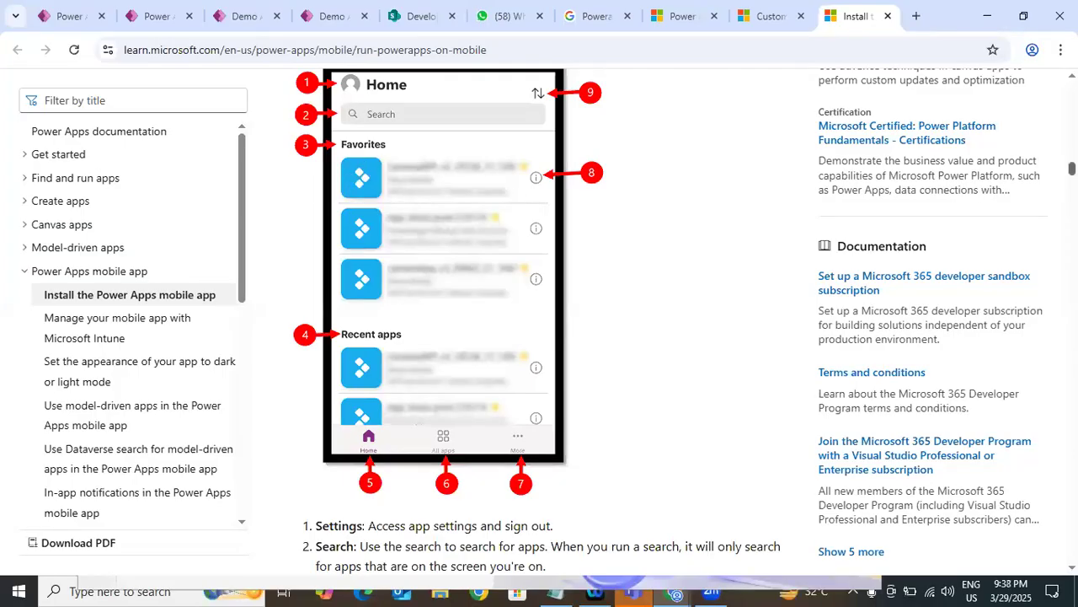
{"action": "scroll", "coordinate": [273, 224], "scroll_direction": "up", "scroll_amount": 10}
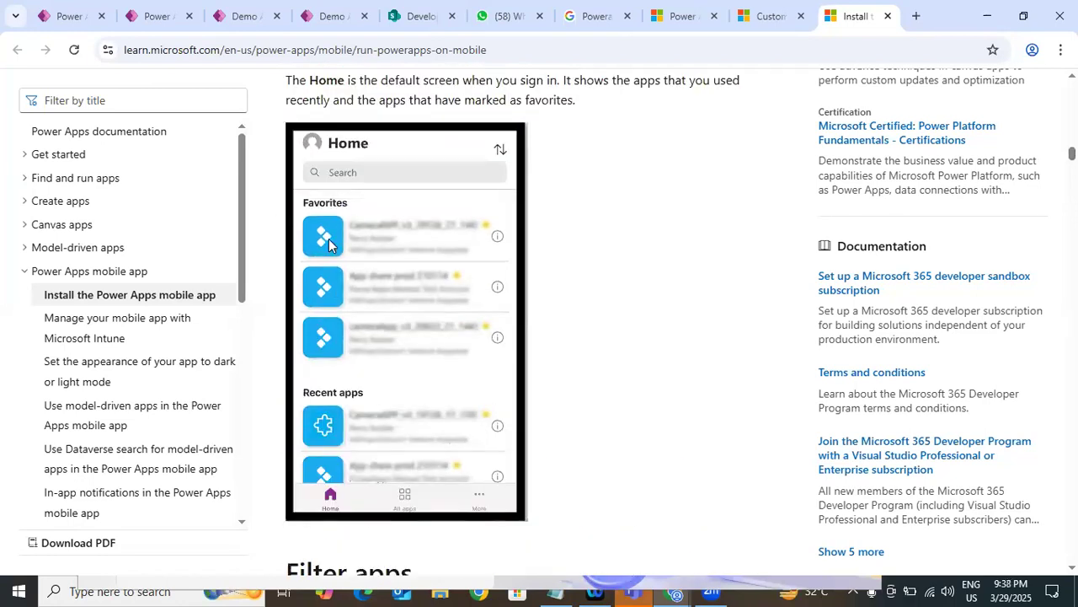